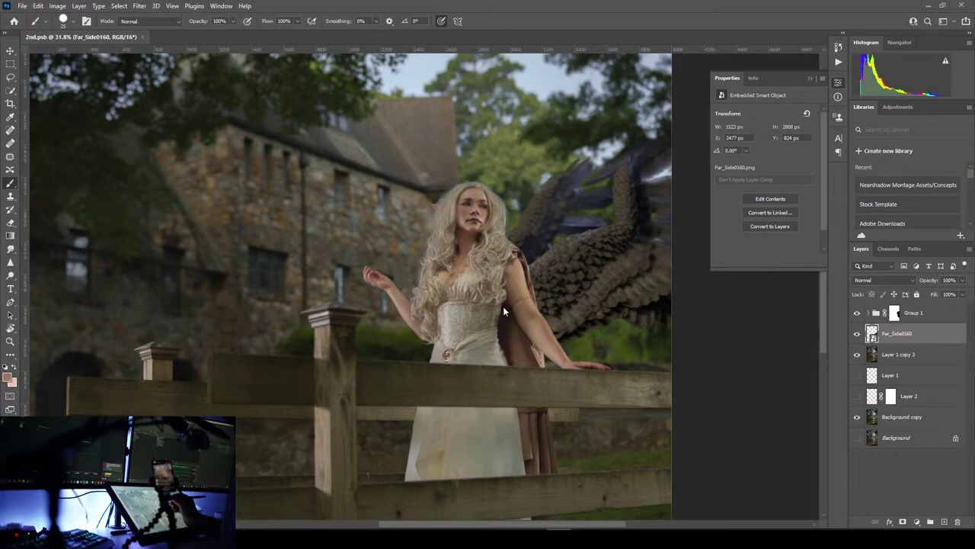
- Select the layer mask of Group 1 and show it as a red overlay on the image
{"action": "left_click_drag", "start_coordinate": [523, 306], "coordinate": [405, 255]}
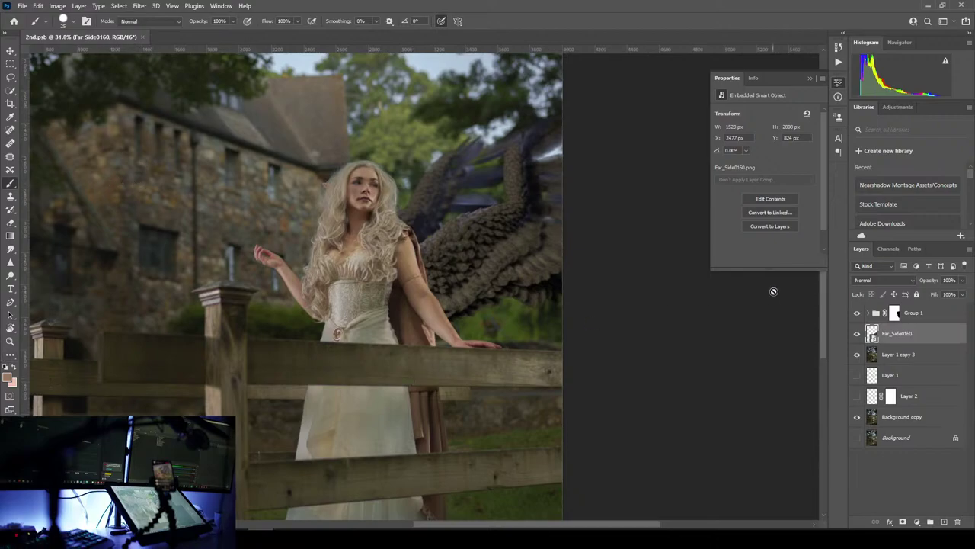
{"action": "left_click", "coordinate": [895, 314]}
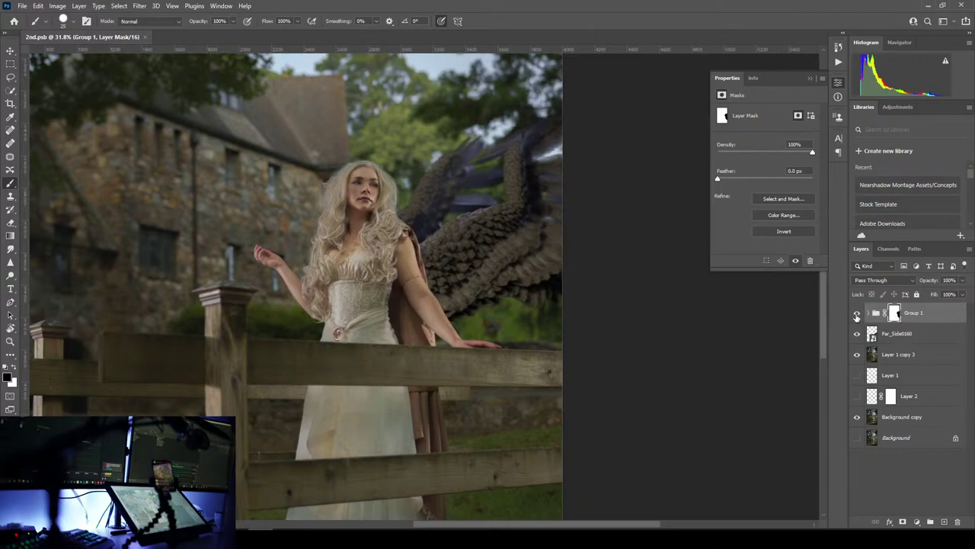
{"action": "key", "text": "m"}
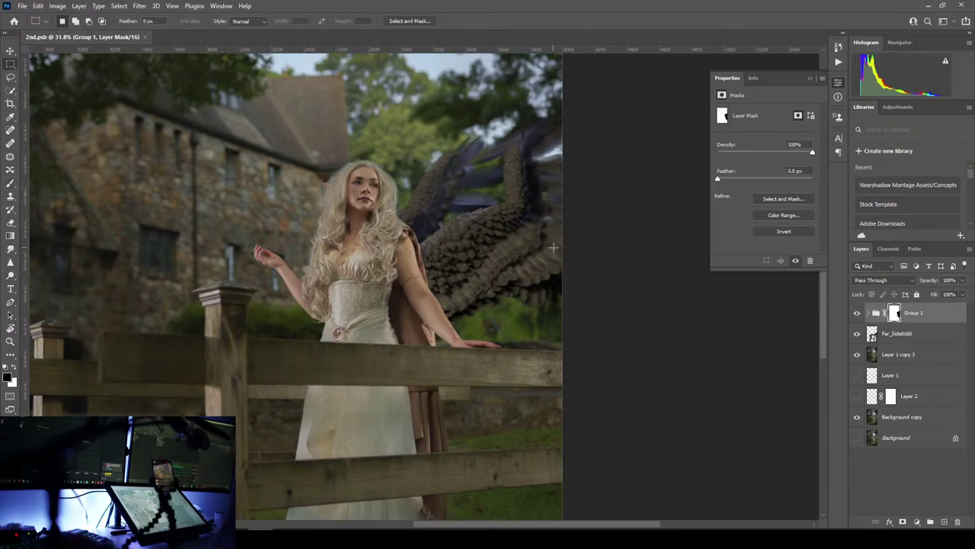
{"action": "key", "text": "backslash"}
- Brush black on the Group 1 mask with a 25 px brush along the hair edge between the woman's face and the wing
{"action": "scroll", "coordinate": [235, 237], "scroll_direction": "up", "scroll_amount": 3}
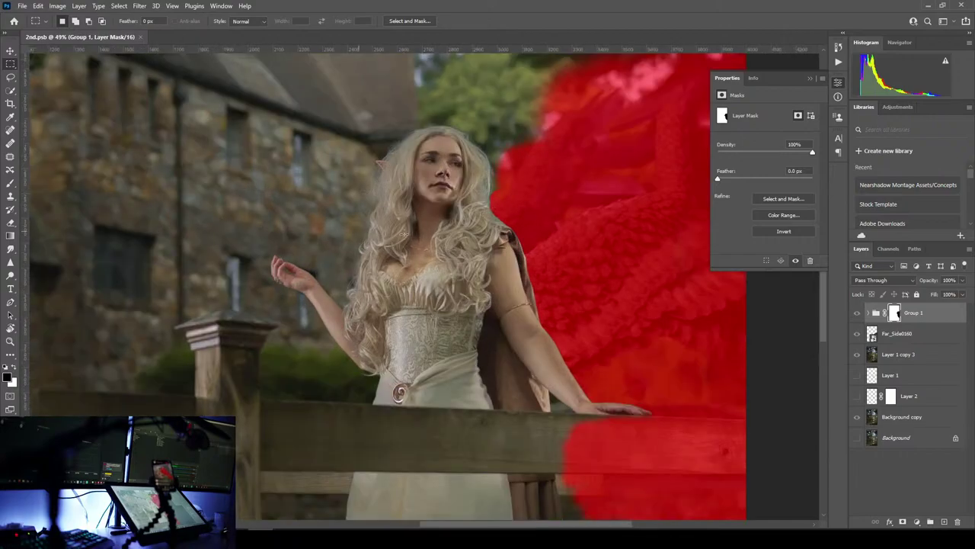
{"action": "scroll", "coordinate": [511, 186], "scroll_direction": "up", "scroll_amount": 1}
{"action": "scroll", "coordinate": [506, 160], "scroll_direction": "up", "scroll_amount": 4}
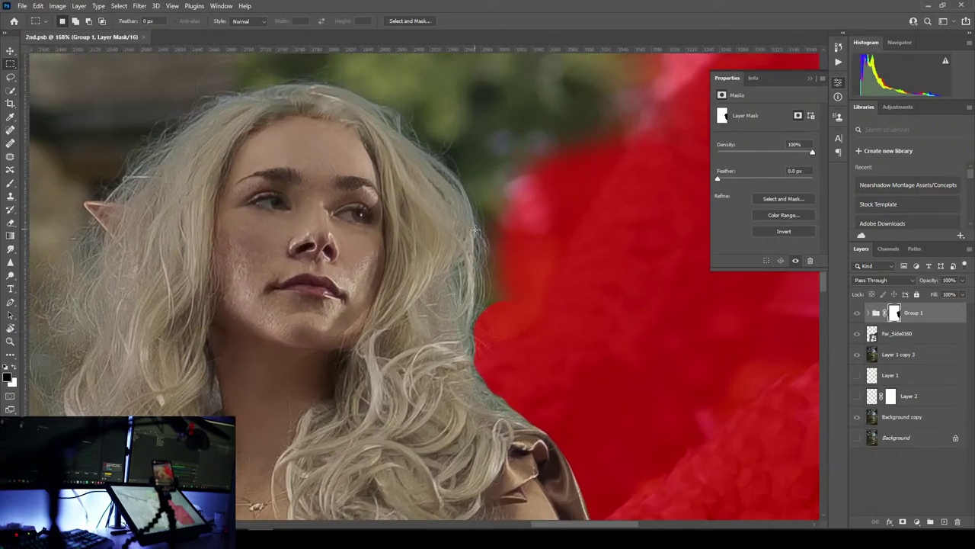
{"action": "left_click_drag", "start_coordinate": [464, 189], "coordinate": [484, 240]}
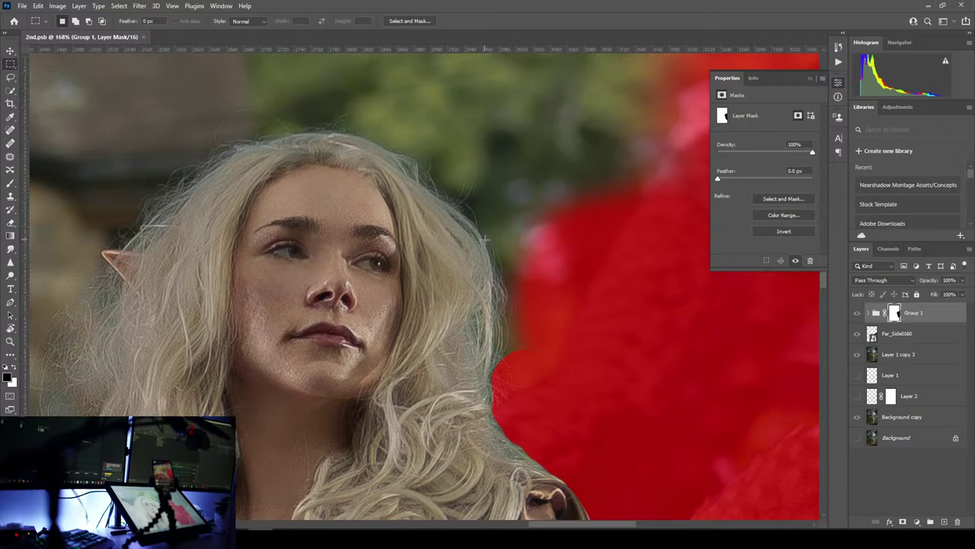
{"action": "left_click", "coordinate": [10, 183]}
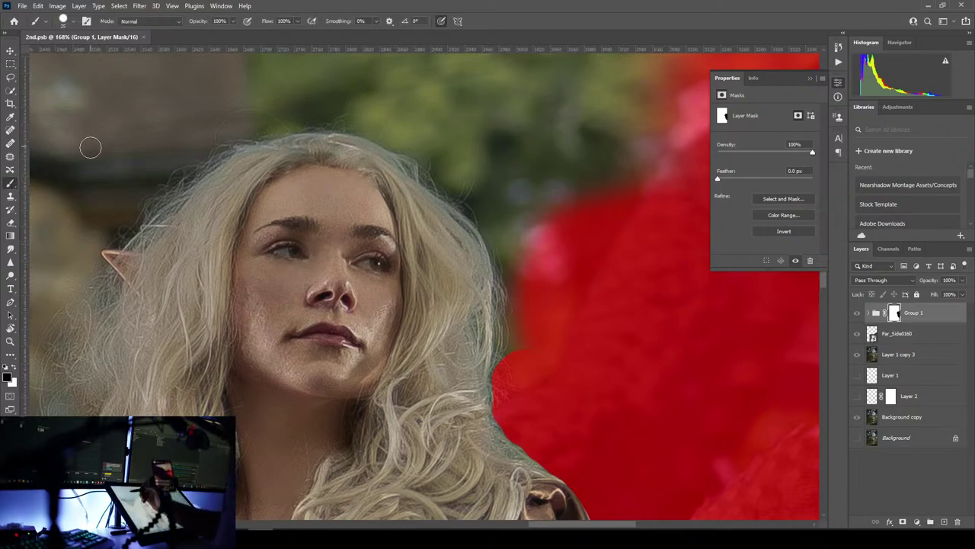
{"action": "left_click_drag", "start_coordinate": [427, 308], "coordinate": [562, 272]}
{"action": "left_click_drag", "start_coordinate": [626, 280], "coordinate": [594, 297]}
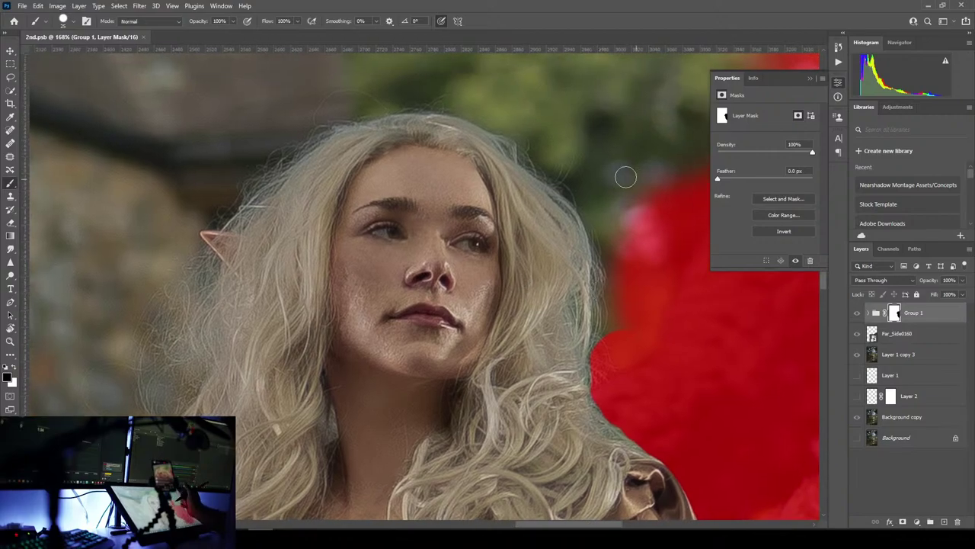
{"action": "left_click_drag", "start_coordinate": [598, 208], "coordinate": [603, 362]}
{"action": "mouse_move", "coordinate": [605, 280]}
{"action": "left_mouse_down"}
{"action": "mouse_move", "coordinate": [610, 244]}
{"action": "mouse_move", "coordinate": [623, 272]}
{"action": "mouse_move", "coordinate": [620, 305]}
{"action": "mouse_move", "coordinate": [625, 262]}
{"action": "mouse_move", "coordinate": [614, 239]}
{"action": "mouse_move", "coordinate": [634, 219]}
{"action": "mouse_move", "coordinate": [614, 174]}
{"action": "mouse_move", "coordinate": [591, 172]}
{"action": "mouse_move", "coordinate": [595, 204]}
{"action": "mouse_move", "coordinate": [579, 185]}
{"action": "mouse_move", "coordinate": [598, 222]}
{"action": "left_mouse_up"}
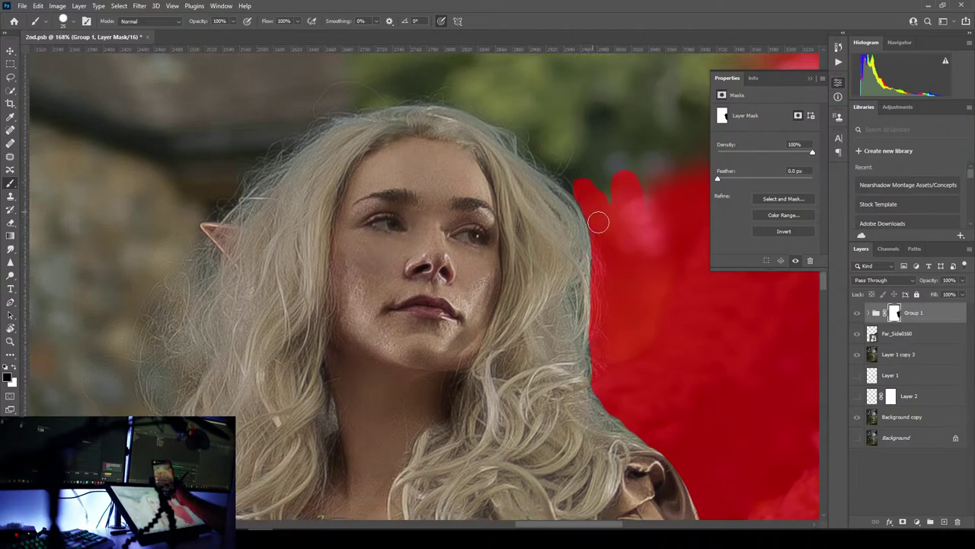
- Extend the black mask painting along the upper hair edge, over the crown of the head and down to the pointed ear
{"action": "mouse_move", "coordinate": [528, 128]}
{"action": "left_mouse_down"}
{"action": "mouse_move", "coordinate": [529, 149]}
{"action": "mouse_move", "coordinate": [596, 206]}
{"action": "left_mouse_up"}
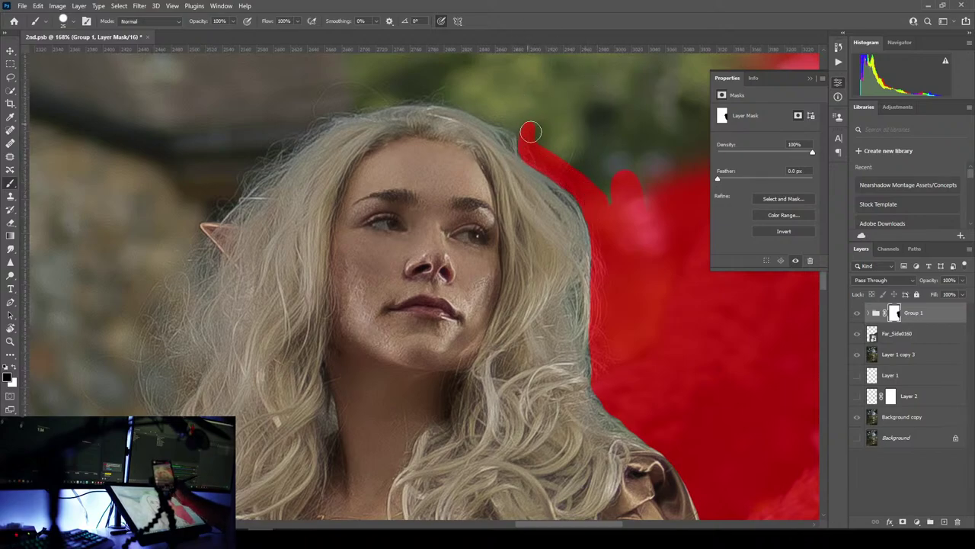
{"action": "left_click_drag", "start_coordinate": [531, 132], "coordinate": [531, 147]}
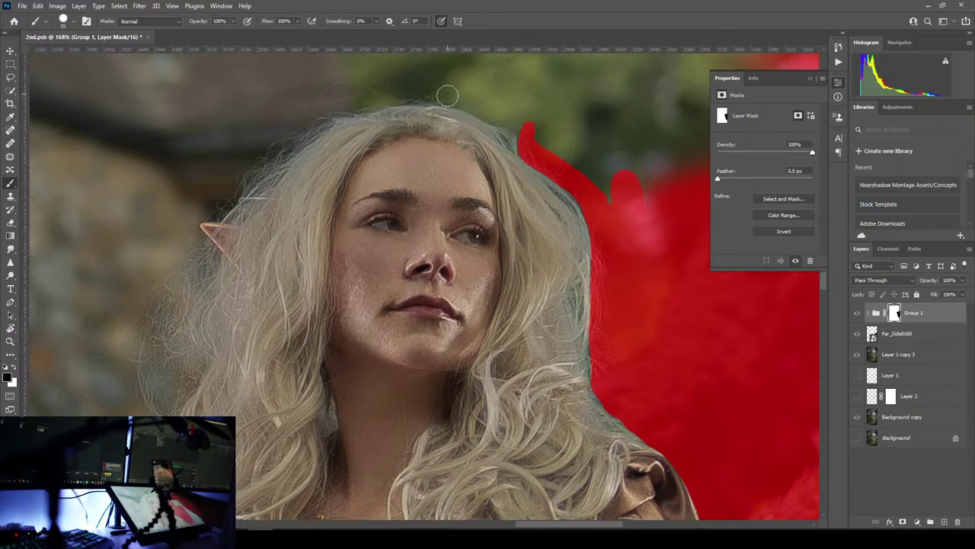
{"action": "left_click_drag", "start_coordinate": [446, 95], "coordinate": [529, 146]}
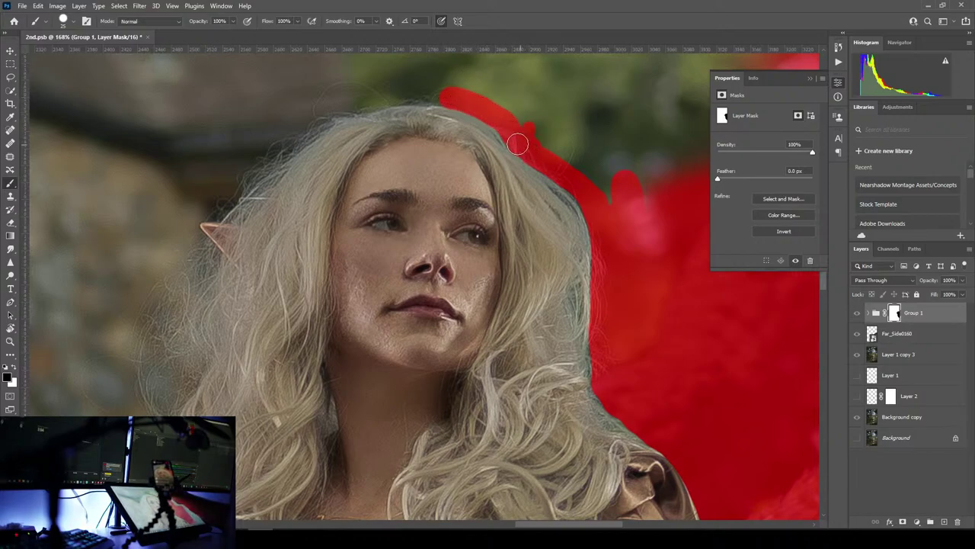
{"action": "mouse_move", "coordinate": [457, 85]}
{"action": "left_mouse_down"}
{"action": "mouse_move", "coordinate": [386, 96]}
{"action": "mouse_move", "coordinate": [303, 131]}
{"action": "mouse_move", "coordinate": [338, 110]}
{"action": "mouse_move", "coordinate": [234, 214]}
{"action": "mouse_move", "coordinate": [196, 212]}
{"action": "mouse_move", "coordinate": [192, 190]}
{"action": "mouse_move", "coordinate": [243, 173]}
{"action": "mouse_move", "coordinate": [236, 193]}
{"action": "mouse_move", "coordinate": [229, 196]}
{"action": "mouse_move", "coordinate": [303, 124]}
{"action": "mouse_move", "coordinate": [174, 210]}
{"action": "mouse_move", "coordinate": [213, 161]}
{"action": "mouse_move", "coordinate": [354, 80]}
{"action": "mouse_move", "coordinate": [315, 92]}
{"action": "mouse_move", "coordinate": [333, 101]}
{"action": "mouse_move", "coordinate": [364, 83]}
{"action": "mouse_move", "coordinate": [362, 94]}
{"action": "mouse_move", "coordinate": [423, 82]}
{"action": "mouse_move", "coordinate": [390, 67]}
{"action": "mouse_move", "coordinate": [233, 124]}
{"action": "mouse_move", "coordinate": [170, 179]}
{"action": "mouse_move", "coordinate": [224, 130]}
{"action": "mouse_move", "coordinate": [200, 115]}
{"action": "mouse_move", "coordinate": [168, 176]}
{"action": "mouse_move", "coordinate": [195, 213]}
{"action": "mouse_move", "coordinate": [186, 228]}
{"action": "mouse_move", "coordinate": [171, 193]}
{"action": "mouse_move", "coordinate": [196, 233]}
{"action": "left_mouse_up"}
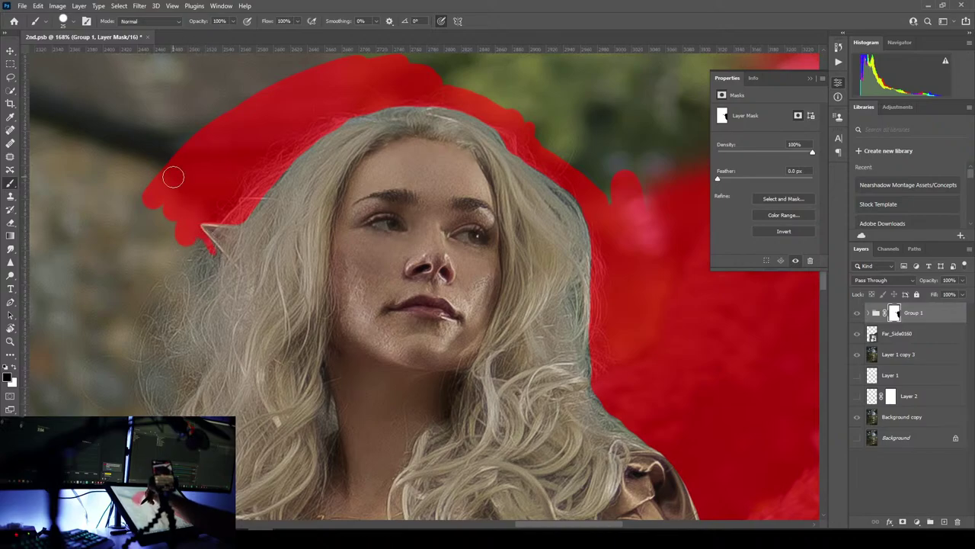
- Mask the background along the outer hair edge from the pointed ear down to the curls beside the chest, redoing the stray stroke
{"action": "mouse_move", "coordinate": [207, 242]}
{"action": "left_mouse_down"}
{"action": "mouse_move", "coordinate": [214, 260]}
{"action": "mouse_move", "coordinate": [192, 327]}
{"action": "mouse_move", "coordinate": [194, 378]}
{"action": "mouse_move", "coordinate": [173, 407]}
{"action": "left_mouse_up"}
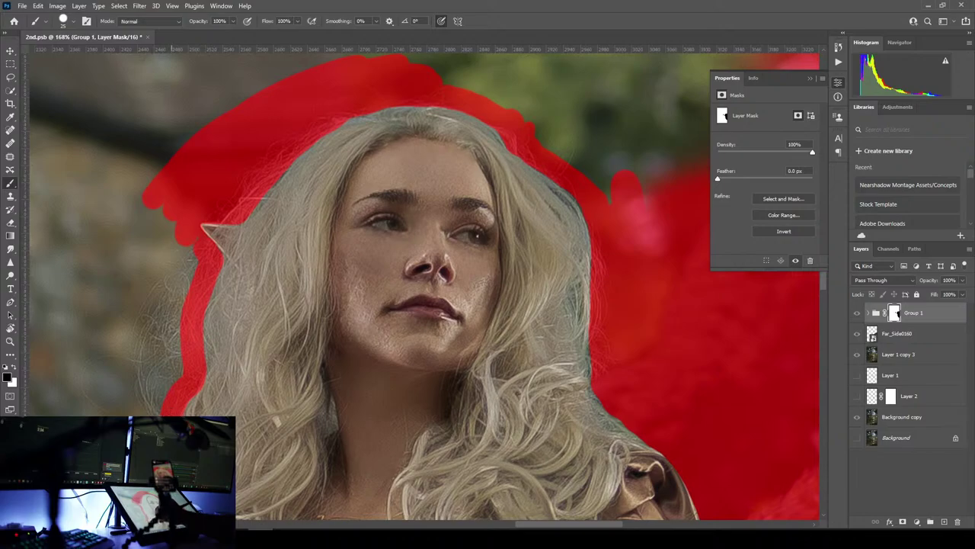
{"action": "mouse_move", "coordinate": [233, 405]}
{"action": "left_mouse_down"}
{"action": "mouse_move", "coordinate": [342, 207]}
{"action": "mouse_move", "coordinate": [418, 155]}
{"action": "left_mouse_up"}
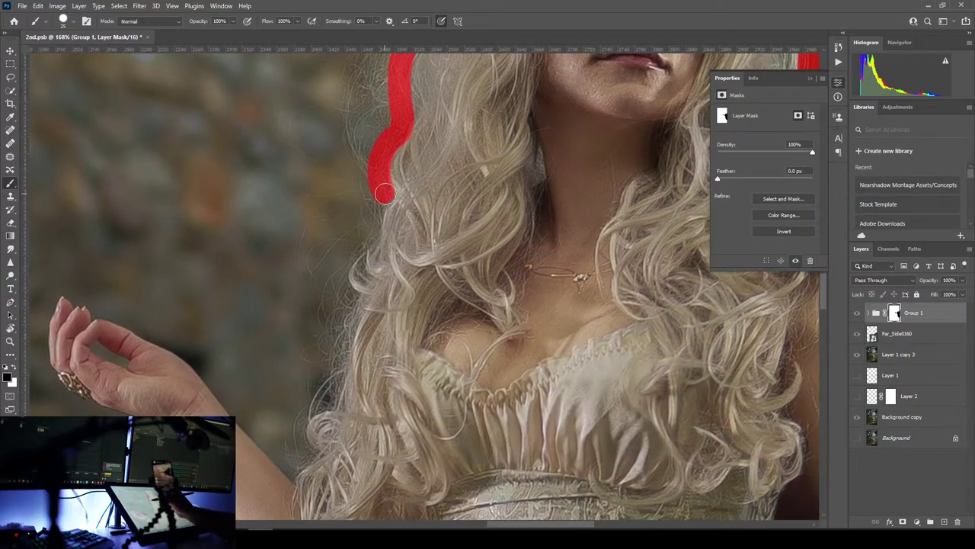
{"action": "left_click_drag", "start_coordinate": [383, 196], "coordinate": [335, 294]}
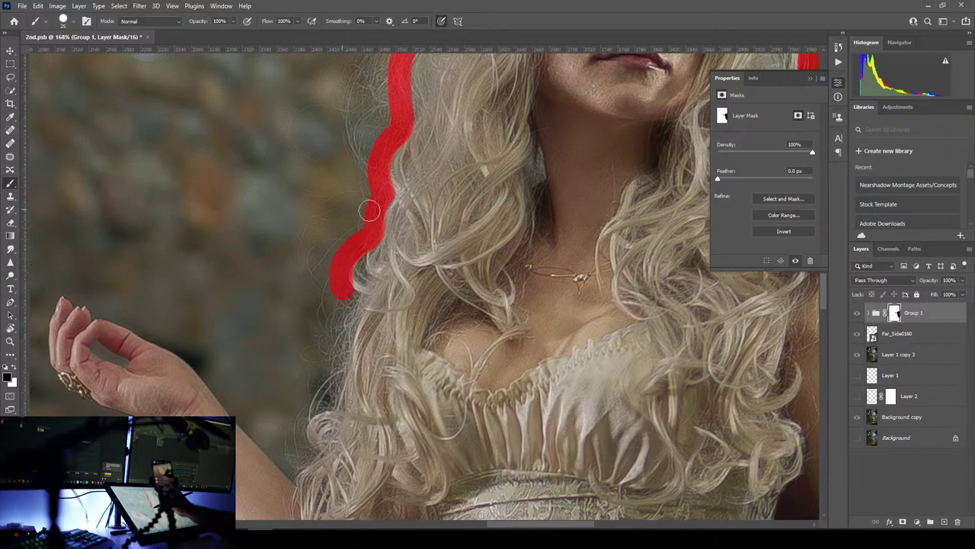
{"action": "key", "text": "ctrl+z"}
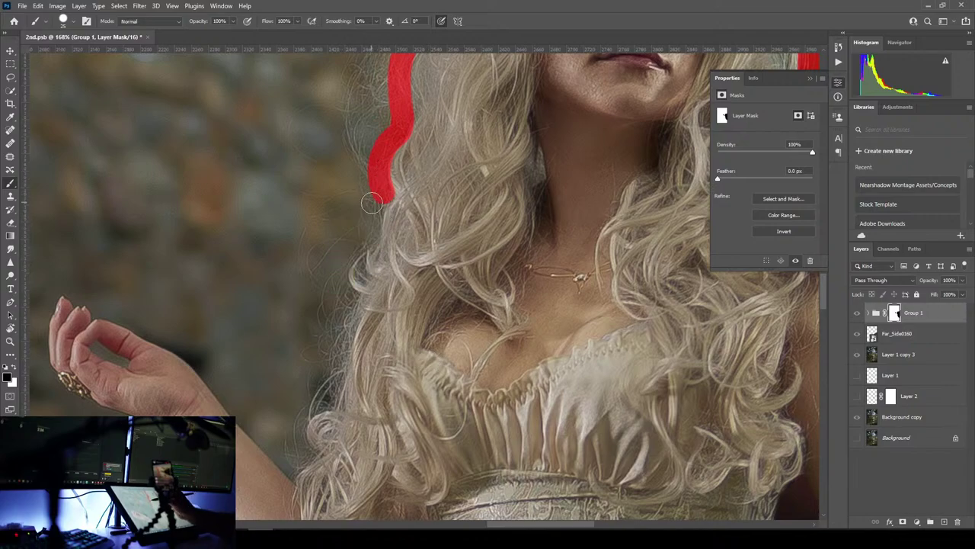
{"action": "mouse_move", "coordinate": [374, 206]}
{"action": "left_mouse_down"}
{"action": "mouse_move", "coordinate": [334, 282]}
{"action": "mouse_move", "coordinate": [344, 302]}
{"action": "mouse_move", "coordinate": [353, 297]}
{"action": "left_mouse_up"}
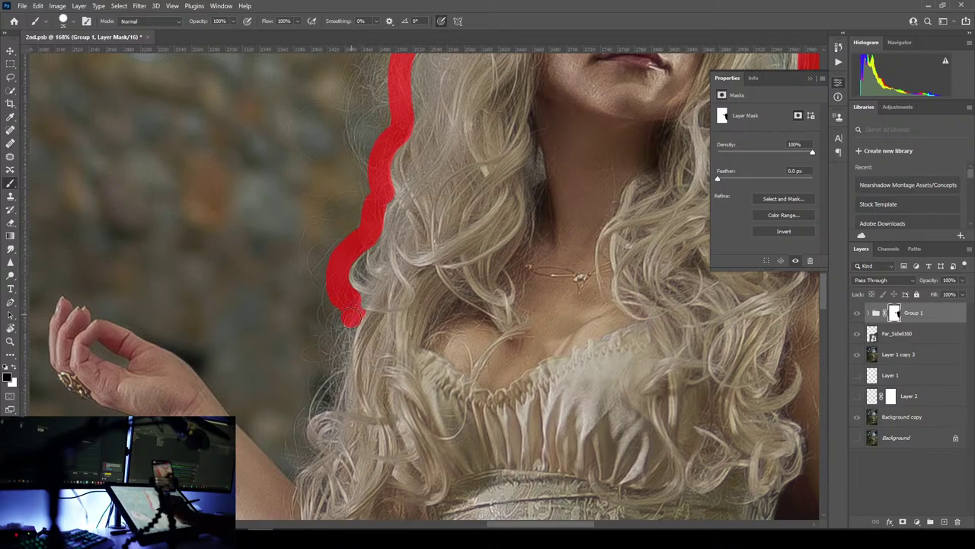
{"action": "mouse_move", "coordinate": [350, 252]}
{"action": "left_mouse_down"}
{"action": "mouse_move", "coordinate": [346, 399]}
{"action": "mouse_move", "coordinate": [319, 400]}
{"action": "mouse_move", "coordinate": [326, 327]}
{"action": "mouse_move", "coordinate": [334, 384]}
{"action": "mouse_move", "coordinate": [333, 314]}
{"action": "left_mouse_up"}
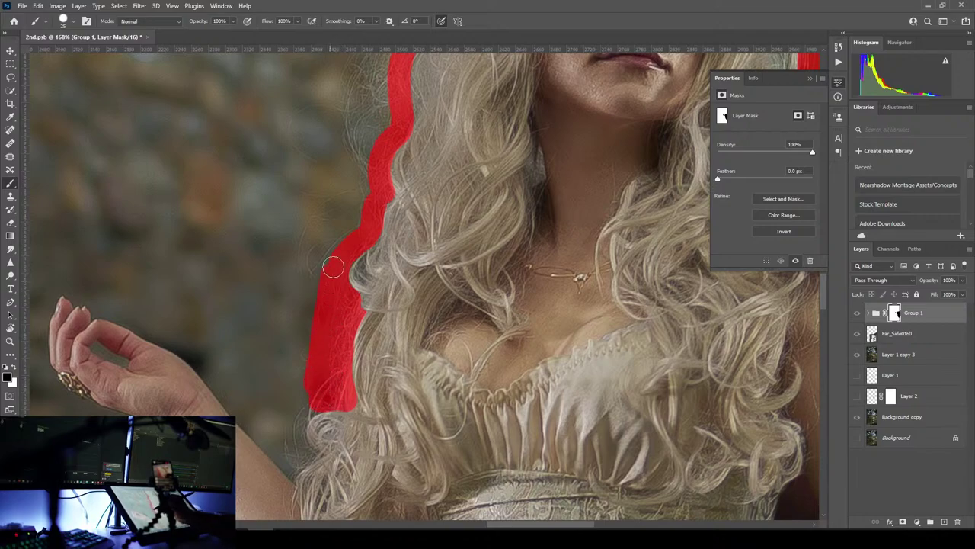
- Paint the mask into the gap between the curls and the raised forearm, redoing strokes until they follow the arm's upper edge
{"action": "mouse_move", "coordinate": [374, 147]}
{"action": "left_mouse_down"}
{"action": "mouse_move", "coordinate": [380, 104]}
{"action": "mouse_move", "coordinate": [311, 265]}
{"action": "mouse_move", "coordinate": [321, 264]}
{"action": "mouse_move", "coordinate": [309, 380]}
{"action": "mouse_move", "coordinate": [334, 384]}
{"action": "mouse_move", "coordinate": [531, 181]}
{"action": "mouse_move", "coordinate": [533, 159]}
{"action": "left_mouse_up"}
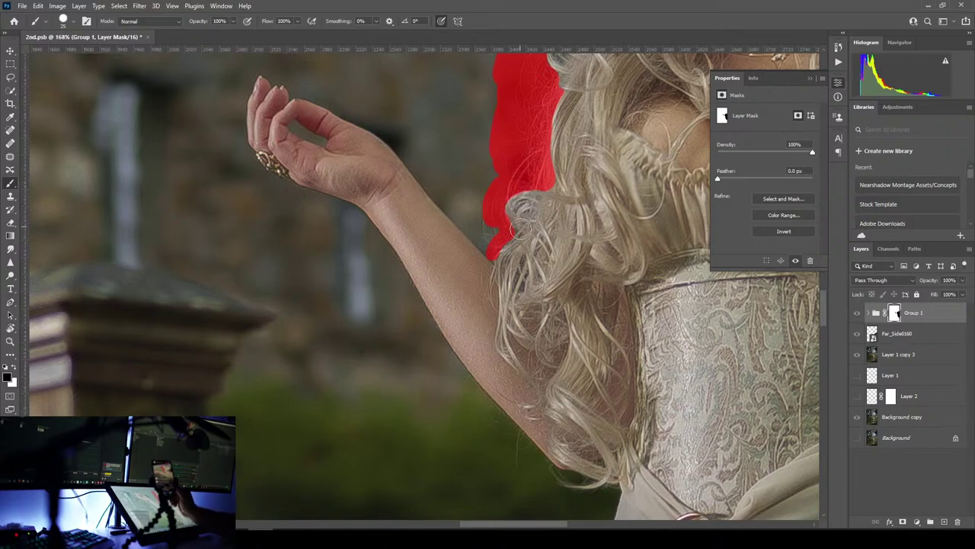
{"action": "key", "text": "ctrl+z"}
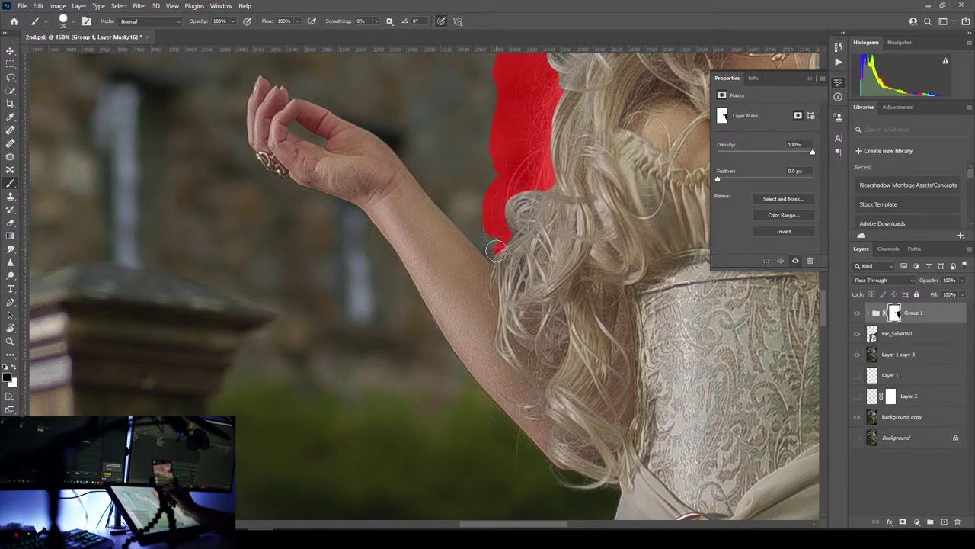
{"action": "left_click", "coordinate": [492, 256]}
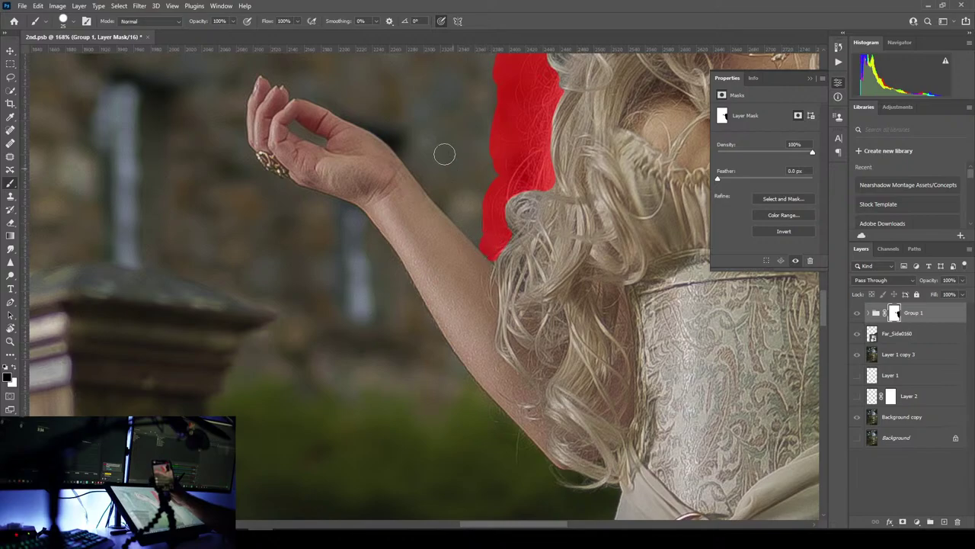
{"action": "left_click", "coordinate": [406, 145]}
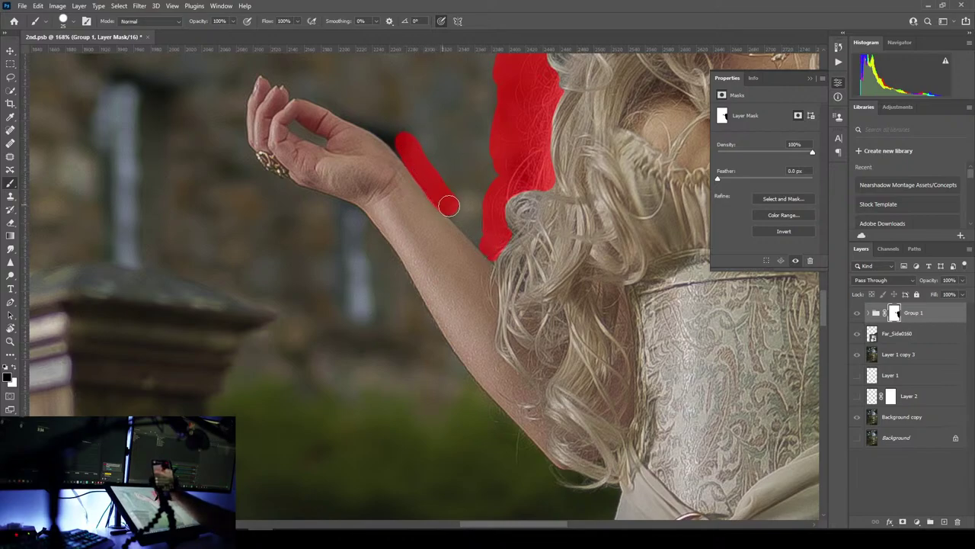
{"action": "key", "text": "ctrl+z"}
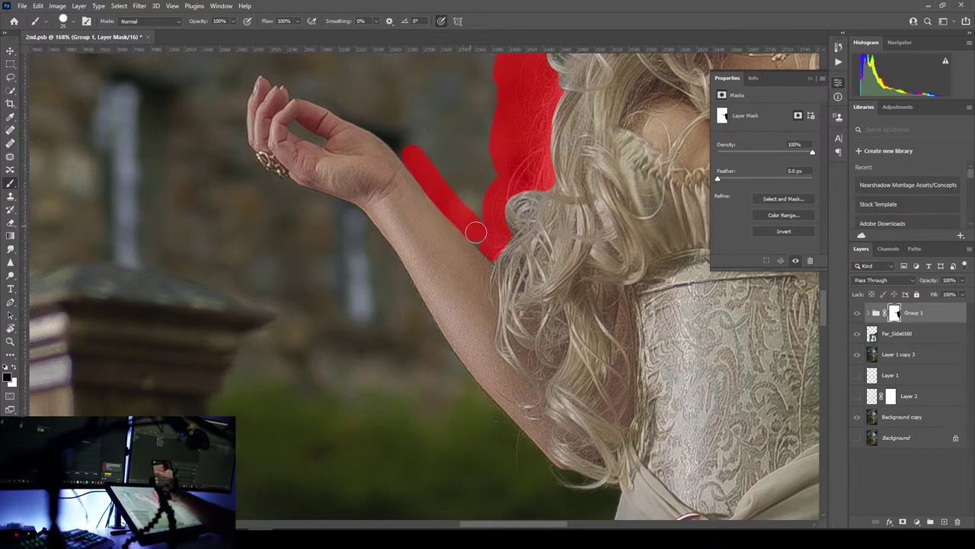
{"action": "key", "text": "ctrl+z"}
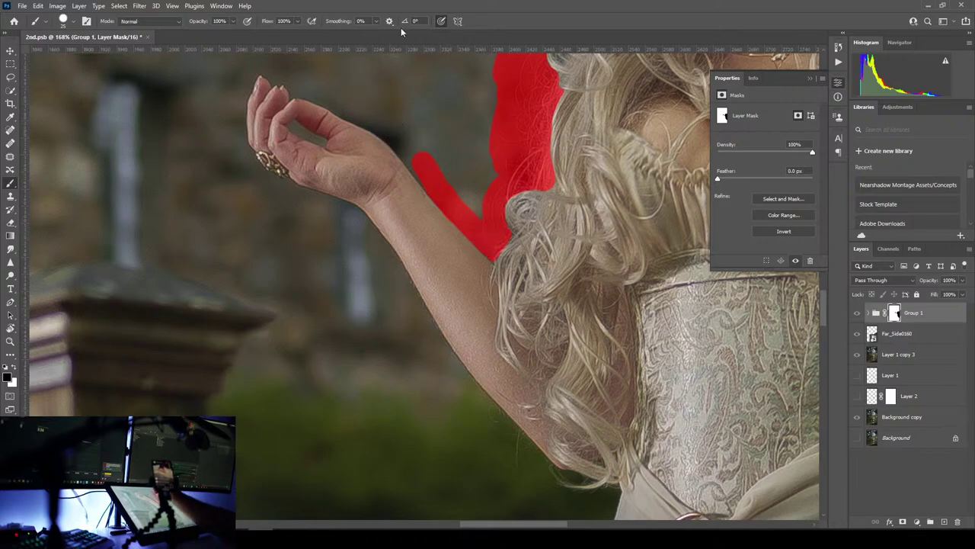
- Paint the mask closely along the upper edge of the wrist and raised hand up to the bent finger
{"action": "scroll", "coordinate": [436, 152], "scroll_direction": "up", "scroll_amount": 5}
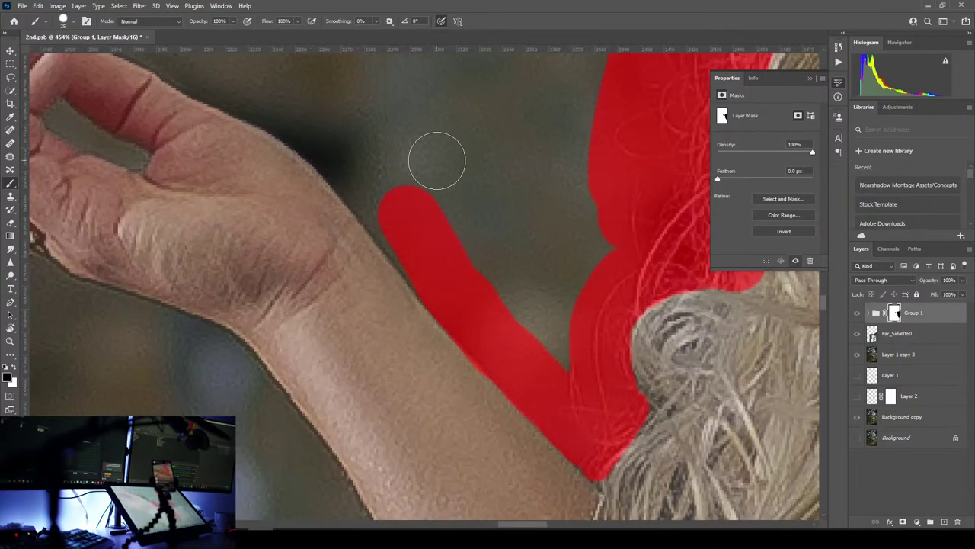
{"action": "left_click_drag", "start_coordinate": [339, 148], "coordinate": [438, 276]}
{"action": "key", "text": "space"}
{"action": "left_click_drag", "start_coordinate": [379, 196], "coordinate": [509, 326]}
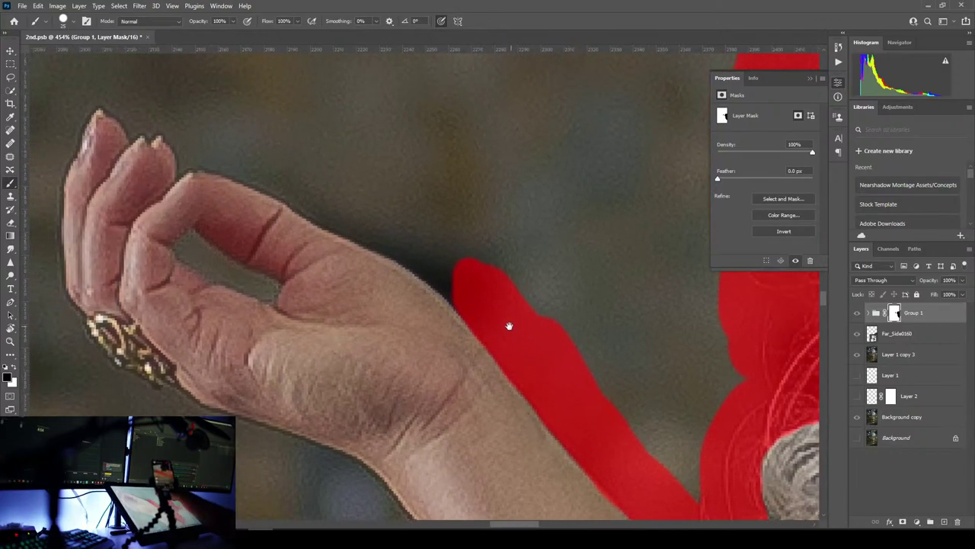
{"action": "mouse_move", "coordinate": [295, 166]}
{"action": "left_mouse_down"}
{"action": "mouse_move", "coordinate": [315, 190]}
{"action": "mouse_move", "coordinate": [425, 241]}
{"action": "mouse_move", "coordinate": [466, 279]}
{"action": "left_mouse_up"}
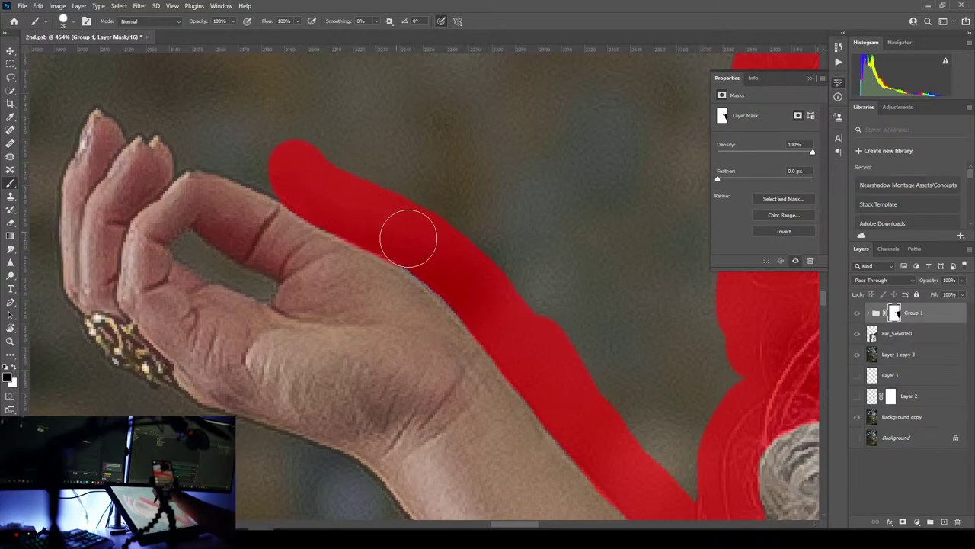
- Mask the background above the bent finger and around the fingertips of the raised hand
{"action": "left_click_drag", "start_coordinate": [366, 211], "coordinate": [538, 297]}
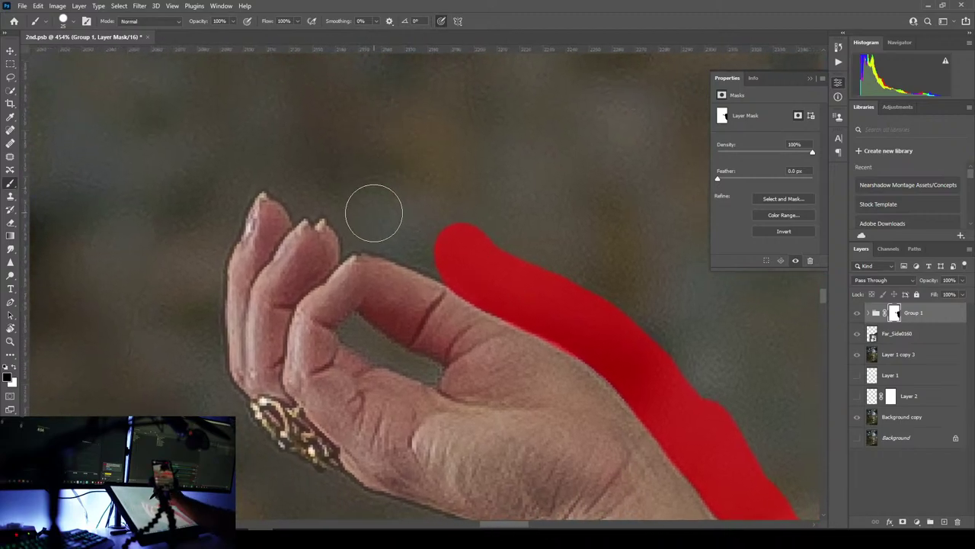
{"action": "left_click_drag", "start_coordinate": [368, 208], "coordinate": [466, 259]}
{"action": "left_click_drag", "start_coordinate": [394, 217], "coordinate": [565, 199]}
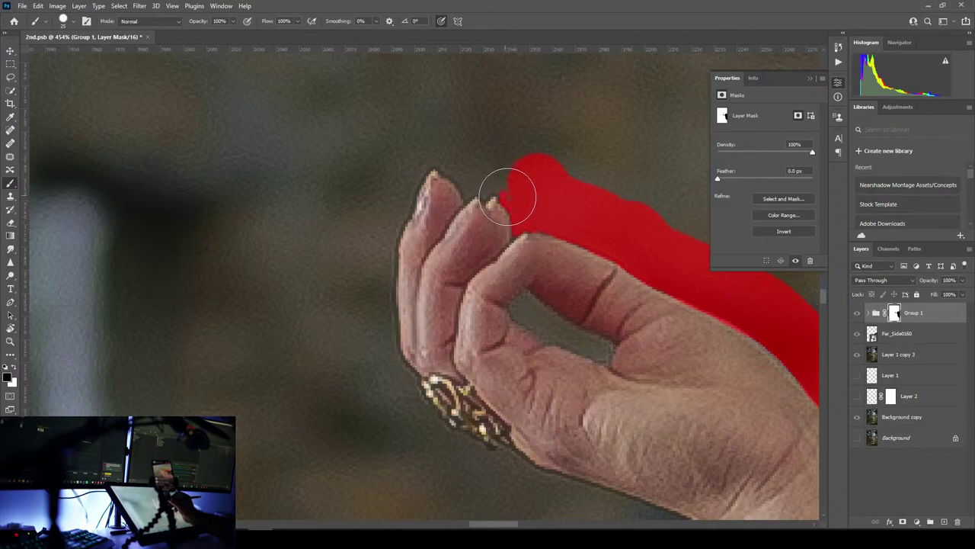
{"action": "left_click_drag", "start_coordinate": [509, 184], "coordinate": [520, 152]}
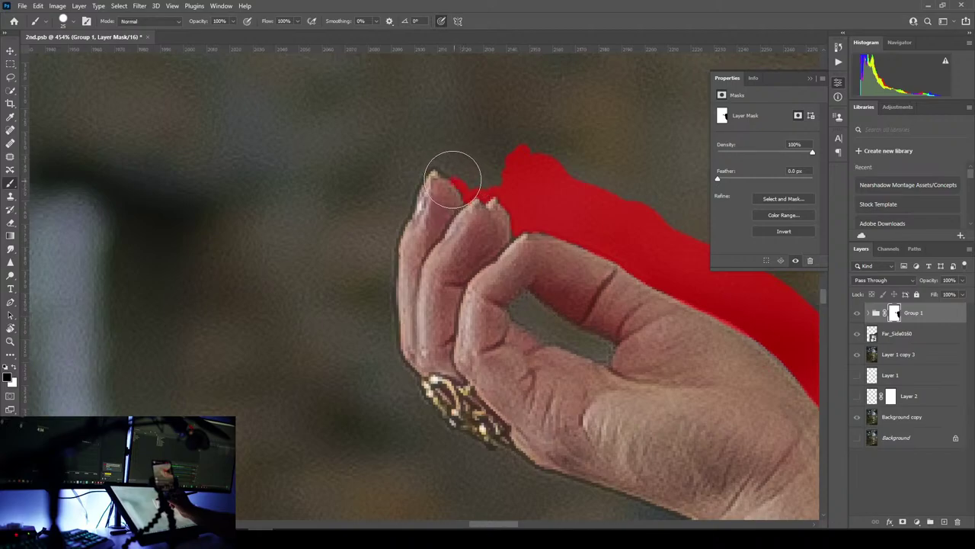
{"action": "mouse_move", "coordinate": [444, 172]}
{"action": "left_mouse_down"}
{"action": "mouse_move", "coordinate": [472, 149]}
{"action": "mouse_move", "coordinate": [486, 163]}
{"action": "mouse_move", "coordinate": [476, 162]}
{"action": "mouse_move", "coordinate": [489, 147]}
{"action": "mouse_move", "coordinate": [542, 156]}
{"action": "mouse_move", "coordinate": [654, 214]}
{"action": "mouse_move", "coordinate": [635, 167]}
{"action": "mouse_move", "coordinate": [429, 65]}
{"action": "left_mouse_up"}
{"action": "mouse_move", "coordinate": [387, 190]}
{"action": "left_mouse_down"}
{"action": "mouse_move", "coordinate": [552, 110]}
{"action": "mouse_move", "coordinate": [523, 207]}
{"action": "mouse_move", "coordinate": [469, 295]}
{"action": "left_mouse_up"}
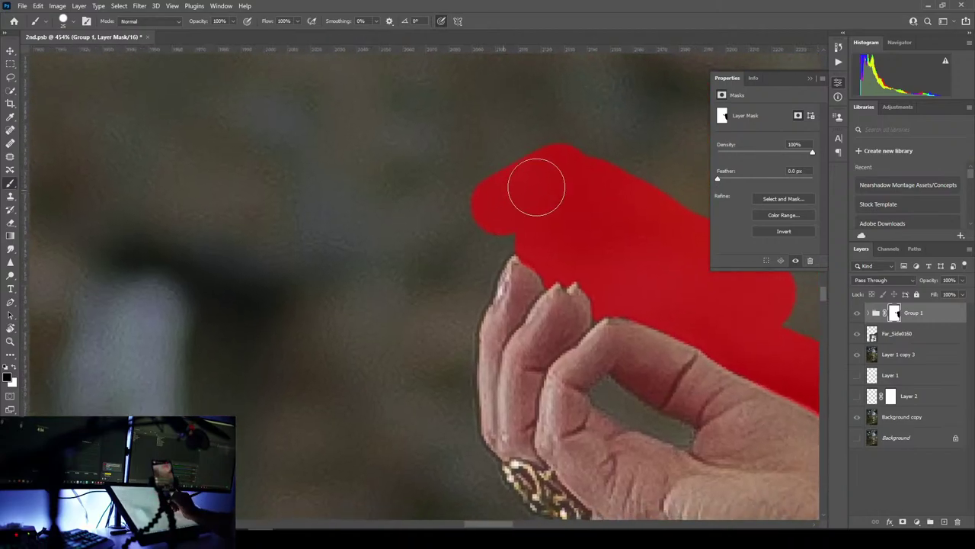
- Paint the mask down the outer side of the fingers from the fingertips to the ring
{"action": "mouse_move", "coordinate": [541, 221]}
{"action": "left_mouse_down"}
{"action": "mouse_move", "coordinate": [489, 230]}
{"action": "mouse_move", "coordinate": [508, 249]}
{"action": "mouse_move", "coordinate": [492, 266]}
{"action": "mouse_move", "coordinate": [491, 288]}
{"action": "left_mouse_up"}
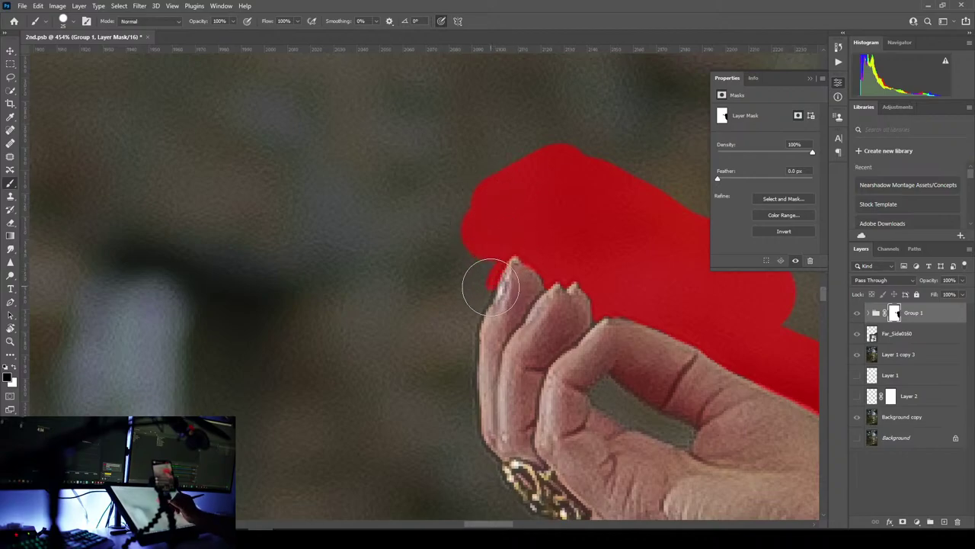
{"action": "left_click_drag", "start_coordinate": [477, 320], "coordinate": [474, 341]}
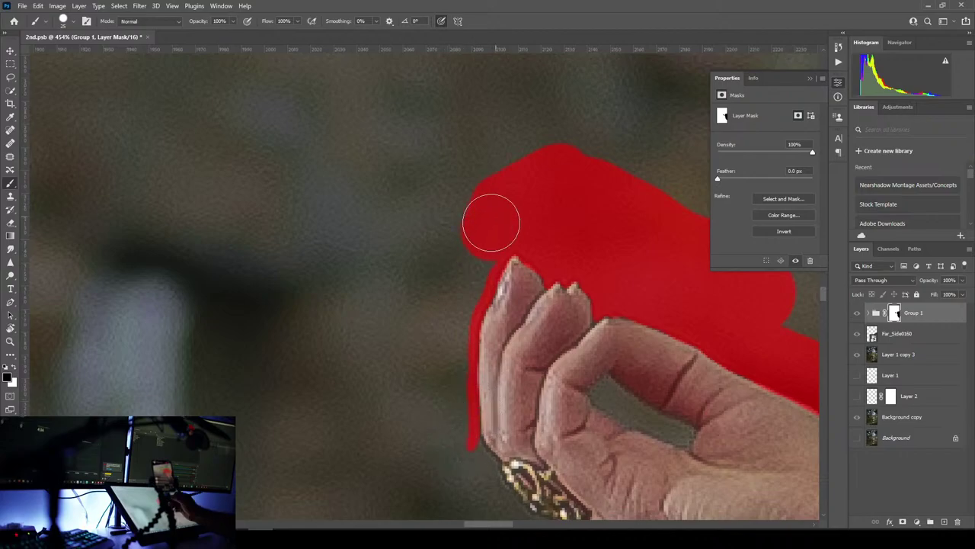
{"action": "mouse_move", "coordinate": [492, 220]}
{"action": "left_mouse_down"}
{"action": "mouse_move", "coordinate": [446, 329]}
{"action": "mouse_move", "coordinate": [451, 454]}
{"action": "mouse_move", "coordinate": [292, 158]}
{"action": "mouse_move", "coordinate": [259, 203]}
{"action": "left_mouse_up"}
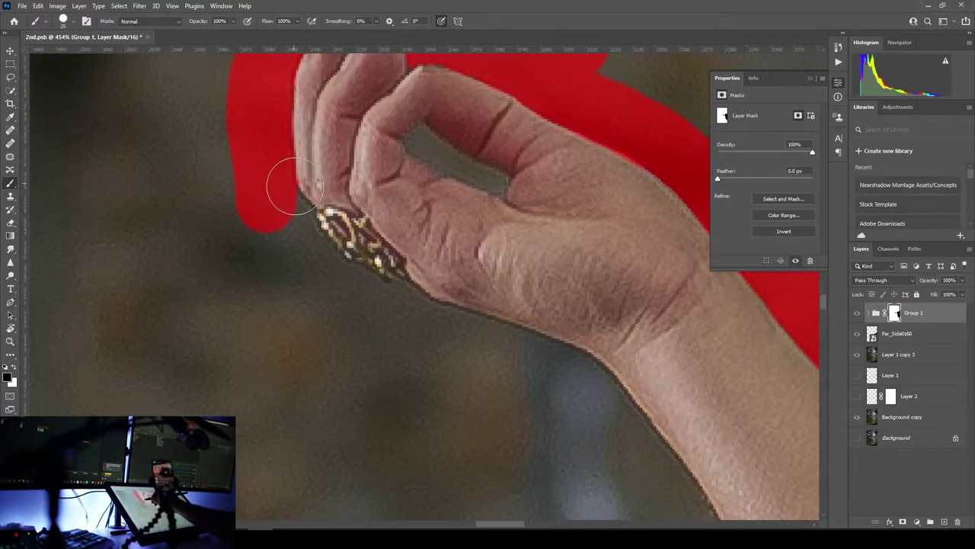
- Mask the background around the gold ring to the edge of the palm, undoing the stray stroke below the hand
{"action": "mouse_move", "coordinate": [312, 211]}
{"action": "left_mouse_down"}
{"action": "mouse_move", "coordinate": [298, 218]}
{"action": "mouse_move", "coordinate": [305, 207]}
{"action": "mouse_move", "coordinate": [345, 256]}
{"action": "left_mouse_up"}
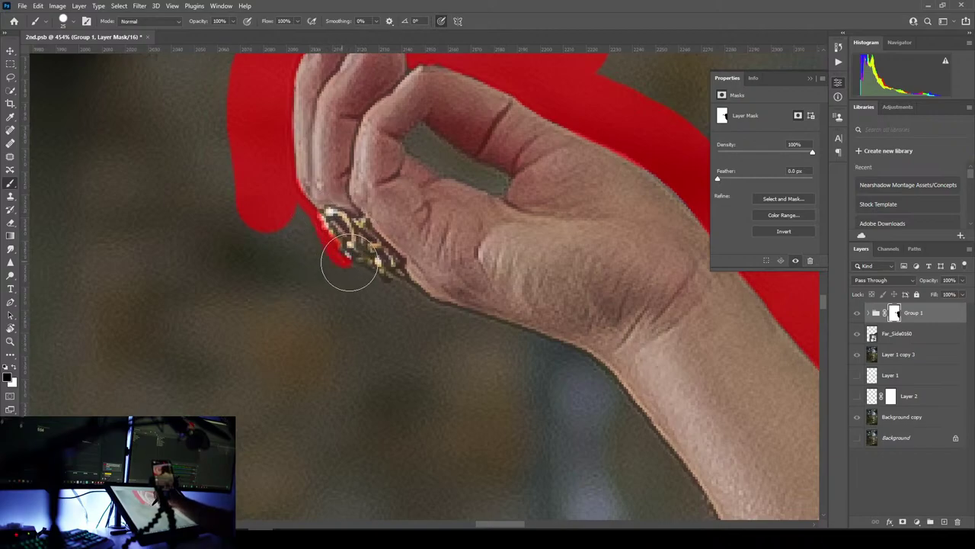
{"action": "mouse_move", "coordinate": [361, 269]}
{"action": "left_mouse_down"}
{"action": "mouse_move", "coordinate": [383, 289]}
{"action": "mouse_move", "coordinate": [312, 285]}
{"action": "left_mouse_up"}
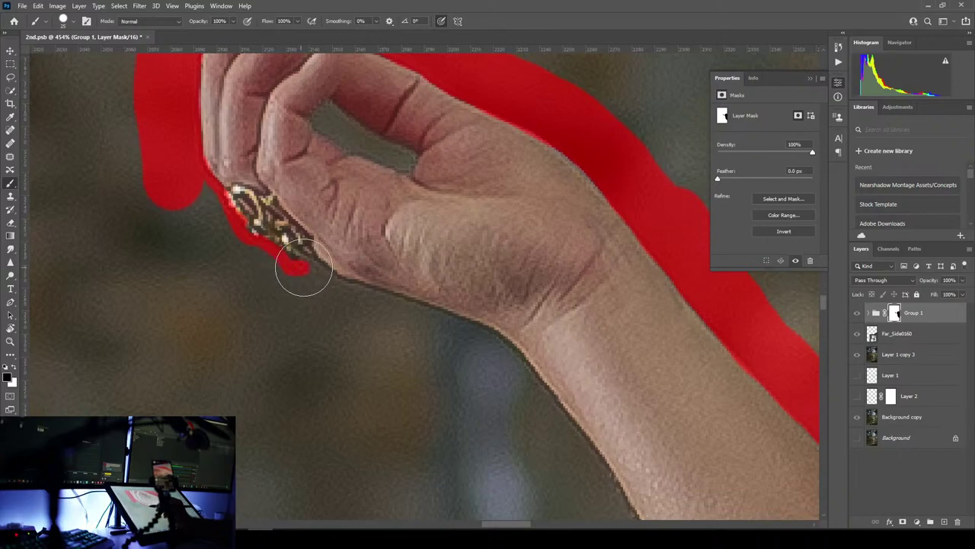
{"action": "mouse_move", "coordinate": [313, 235]}
{"action": "left_mouse_down"}
{"action": "mouse_move", "coordinate": [326, 284]}
{"action": "mouse_move", "coordinate": [314, 262]}
{"action": "mouse_move", "coordinate": [332, 278]}
{"action": "mouse_move", "coordinate": [319, 263]}
{"action": "mouse_move", "coordinate": [341, 284]}
{"action": "left_mouse_up"}
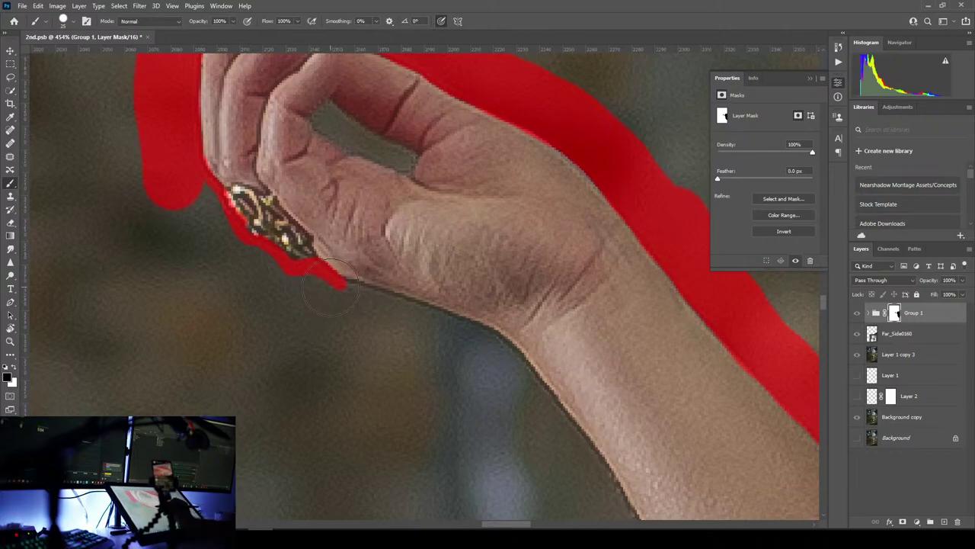
{"action": "mouse_move", "coordinate": [531, 349]}
{"action": "left_mouse_down"}
{"action": "mouse_move", "coordinate": [374, 348]}
{"action": "mouse_move", "coordinate": [373, 335]}
{"action": "left_mouse_up"}
{"action": "left_click_drag", "start_coordinate": [177, 270], "coordinate": [185, 277]}
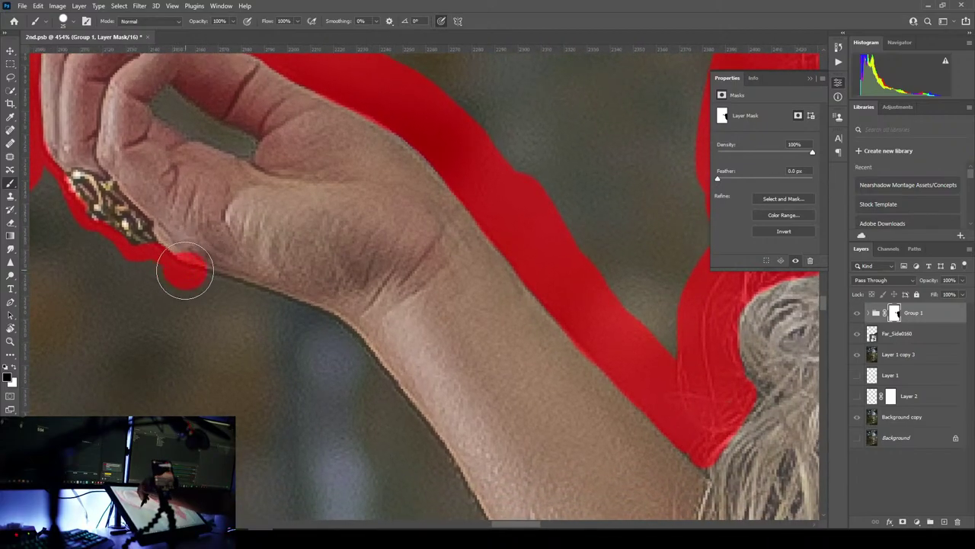
{"action": "key", "text": "ctrl"}
{"action": "key", "text": "ctrl+z"}
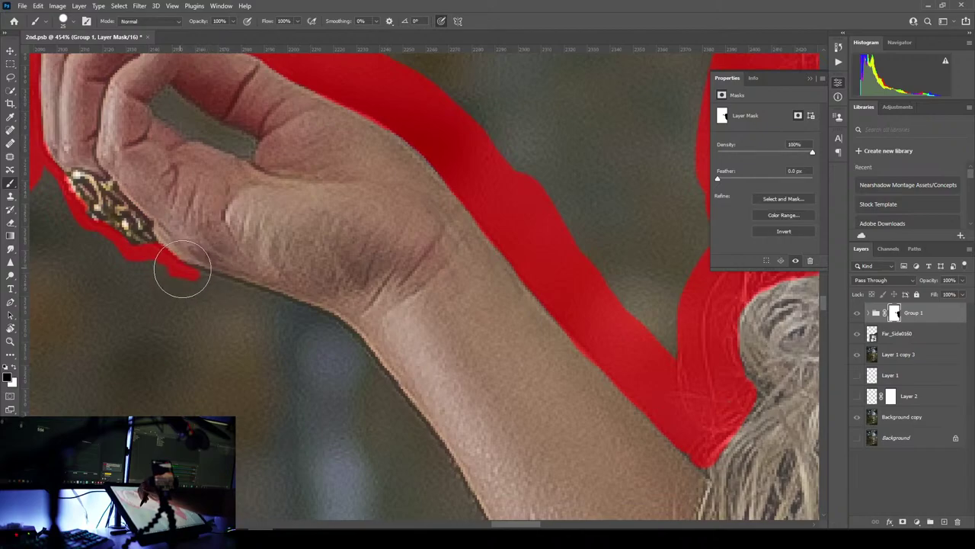
- Paint the mask along the underside of the palm and wrist, restoring over-masked skin at the edge with white
{"action": "mouse_move", "coordinate": [212, 278]}
{"action": "left_mouse_down"}
{"action": "mouse_move", "coordinate": [336, 335]}
{"action": "mouse_move", "coordinate": [406, 419]}
{"action": "left_mouse_up"}
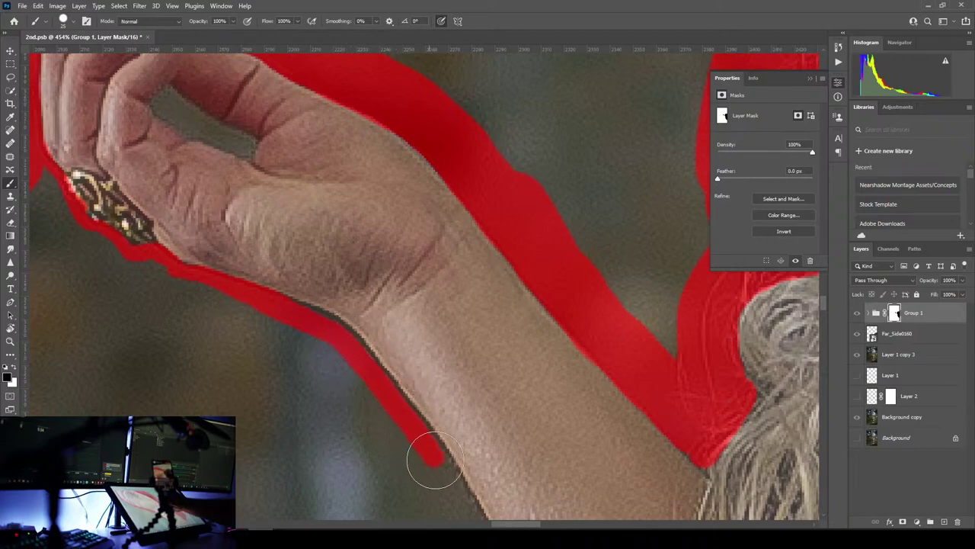
{"action": "left_click_drag", "start_coordinate": [434, 460], "coordinate": [454, 486]}
{"action": "mouse_move", "coordinate": [277, 298]}
{"action": "left_mouse_down"}
{"action": "mouse_move", "coordinate": [354, 351]}
{"action": "mouse_move", "coordinate": [428, 458]}
{"action": "mouse_move", "coordinate": [436, 492]}
{"action": "left_mouse_up"}
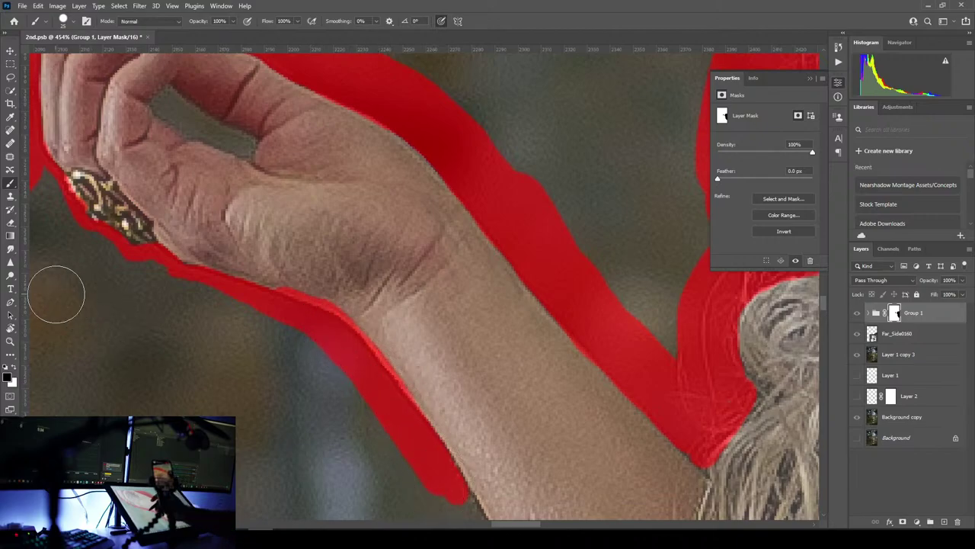
{"action": "left_click", "coordinate": [16, 368]}
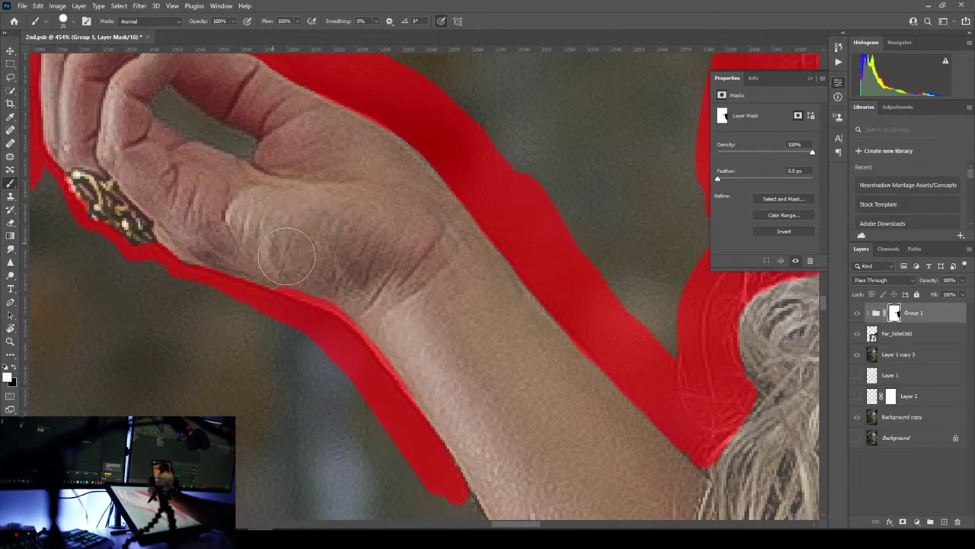
{"action": "left_click_drag", "start_coordinate": [297, 265], "coordinate": [380, 311]}
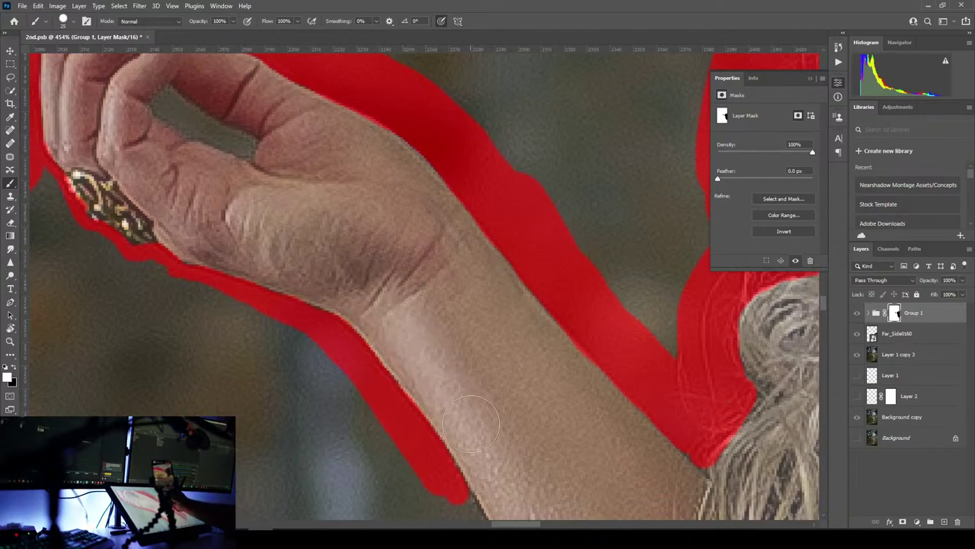
{"action": "mouse_move", "coordinate": [241, 325]}
{"action": "left_mouse_down"}
{"action": "mouse_move", "coordinate": [250, 314]}
{"action": "mouse_move", "coordinate": [307, 332]}
{"action": "mouse_move", "coordinate": [313, 344]}
{"action": "left_mouse_up"}
- Paint the mask along the underside of the arm to the elbow and beneath the curl up to the white sleeve
{"action": "left_click_drag", "start_coordinate": [513, 431], "coordinate": [325, 157]}
{"action": "mouse_move", "coordinate": [235, 202]}
{"action": "left_mouse_down"}
{"action": "mouse_move", "coordinate": [402, 480]}
{"action": "mouse_move", "coordinate": [237, 263]}
{"action": "mouse_move", "coordinate": [268, 305]}
{"action": "mouse_move", "coordinate": [390, 449]}
{"action": "mouse_move", "coordinate": [370, 435]}
{"action": "mouse_move", "coordinate": [330, 376]}
{"action": "mouse_move", "coordinate": [435, 484]}
{"action": "mouse_move", "coordinate": [272, 344]}
{"action": "mouse_move", "coordinate": [351, 429]}
{"action": "mouse_move", "coordinate": [333, 429]}
{"action": "left_mouse_up"}
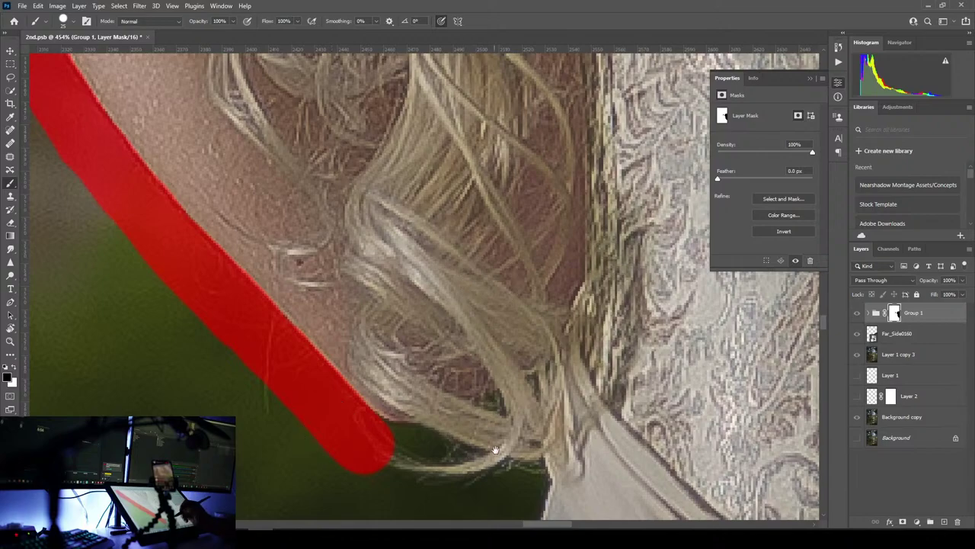
{"action": "left_click_drag", "start_coordinate": [496, 444], "coordinate": [388, 264]}
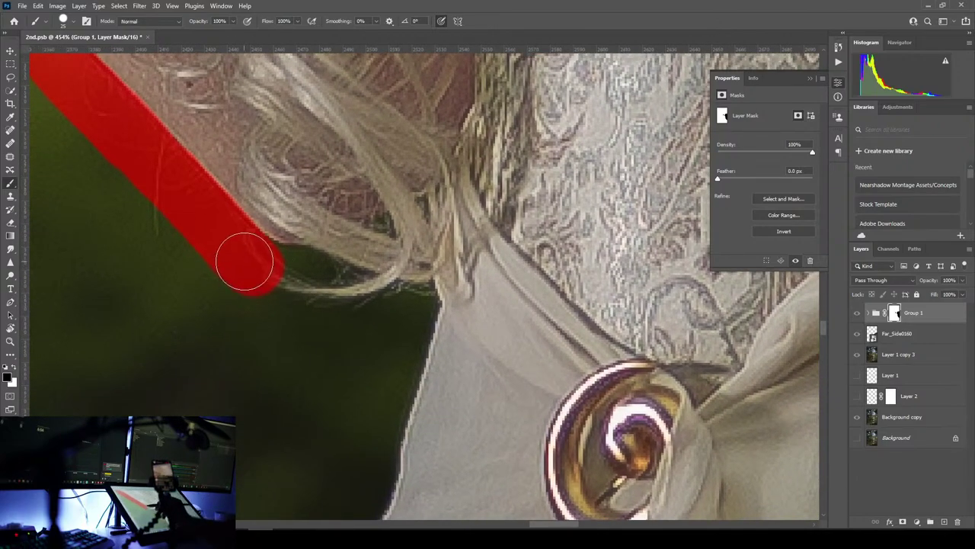
{"action": "left_click_drag", "start_coordinate": [246, 263], "coordinate": [409, 307]}
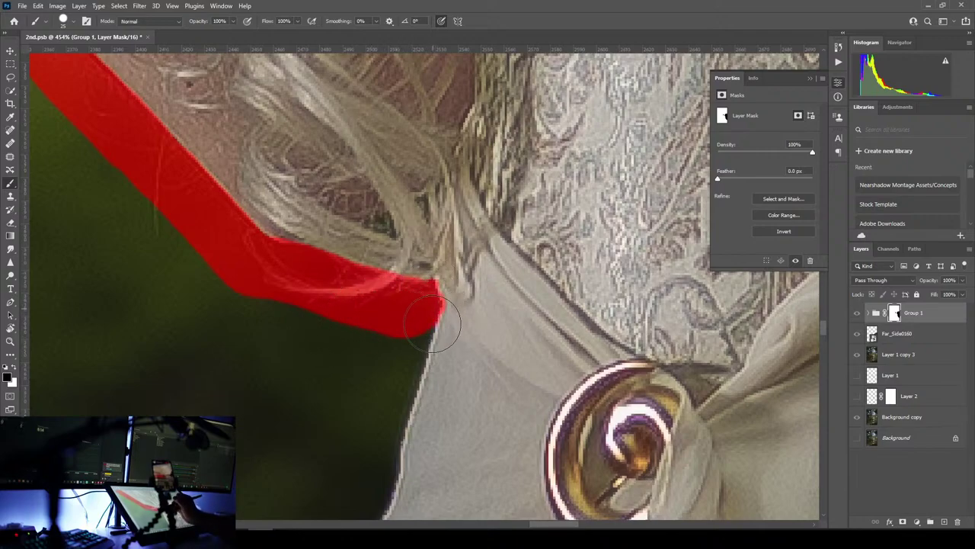
- Extend the mask down the outer edge of the white fabric and across the dark horizontal band below it
{"action": "mouse_move", "coordinate": [403, 326]}
{"action": "left_mouse_down"}
{"action": "mouse_move", "coordinate": [385, 348]}
{"action": "mouse_move", "coordinate": [372, 427]}
{"action": "mouse_move", "coordinate": [419, 236]}
{"action": "mouse_move", "coordinate": [416, 313]}
{"action": "mouse_move", "coordinate": [389, 390]}
{"action": "left_mouse_up"}
{"action": "left_click_drag", "start_coordinate": [435, 441], "coordinate": [459, 239]}
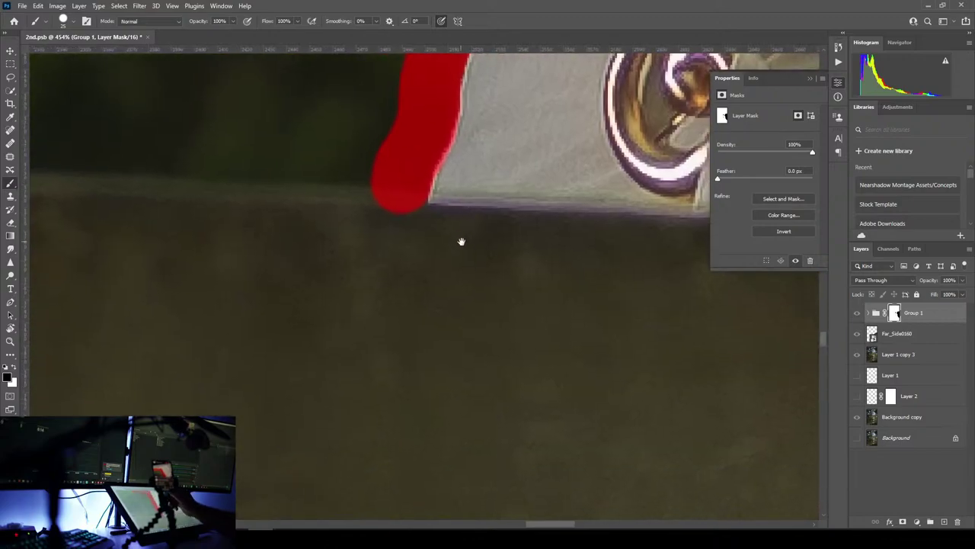
{"action": "left_click_drag", "start_coordinate": [396, 195], "coordinate": [392, 472]}
{"action": "left_click_drag", "start_coordinate": [450, 431], "coordinate": [490, 139]}
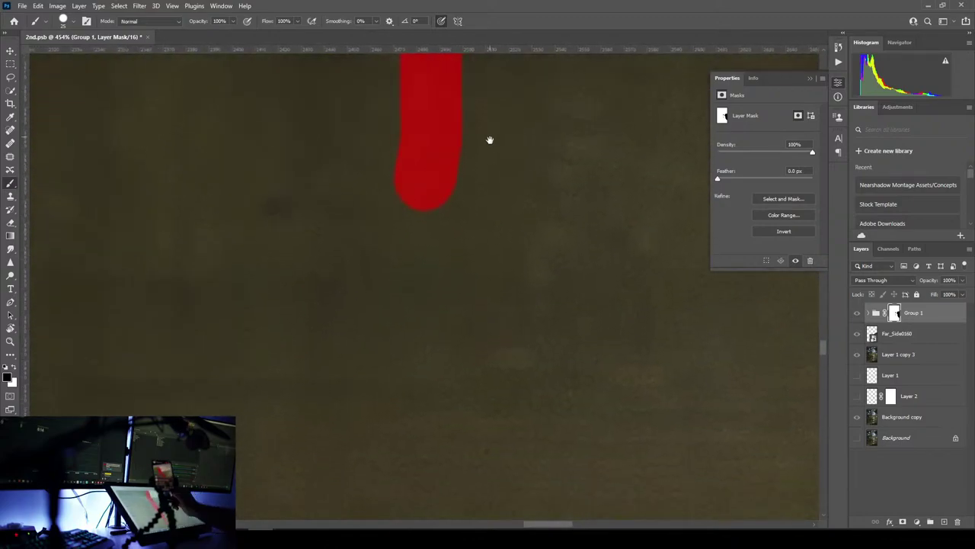
{"action": "left_click_drag", "start_coordinate": [423, 172], "coordinate": [392, 449]}
- Paint the mask down the outer edge of the dress section below the first dark band
{"action": "left_click_drag", "start_coordinate": [473, 368], "coordinate": [507, 100]}
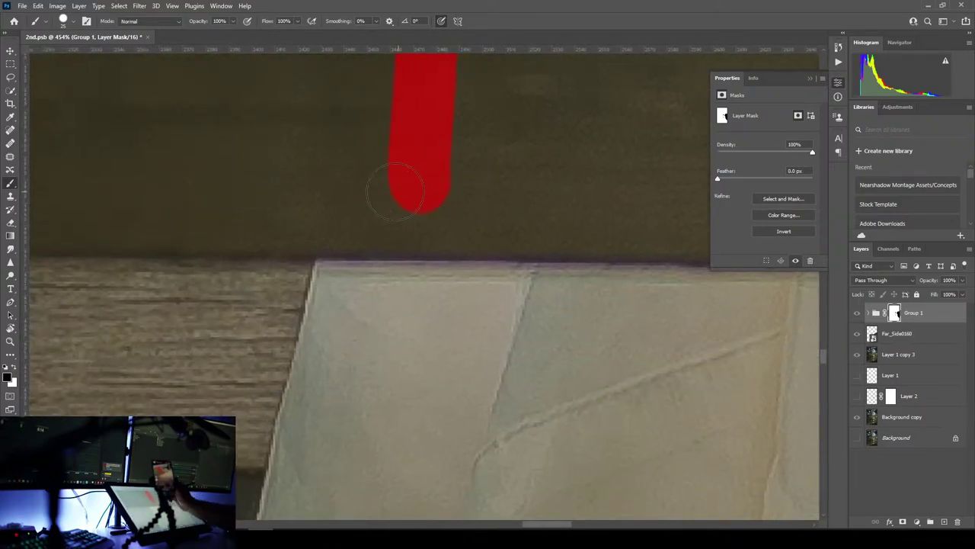
{"action": "mouse_move", "coordinate": [286, 253]}
{"action": "left_mouse_down"}
{"action": "mouse_move", "coordinate": [254, 395]}
{"action": "mouse_move", "coordinate": [385, 194]}
{"action": "mouse_move", "coordinate": [361, 198]}
{"action": "mouse_move", "coordinate": [325, 457]}
{"action": "left_mouse_up"}
{"action": "mouse_move", "coordinate": [355, 403]}
{"action": "left_mouse_down"}
{"action": "mouse_move", "coordinate": [329, 422]}
{"action": "mouse_move", "coordinate": [361, 255]}
{"action": "mouse_move", "coordinate": [399, 143]}
{"action": "mouse_move", "coordinate": [340, 449]}
{"action": "left_mouse_up"}
{"action": "mouse_move", "coordinate": [375, 371]}
{"action": "left_mouse_down"}
{"action": "mouse_move", "coordinate": [396, 196]}
{"action": "mouse_move", "coordinate": [386, 183]}
{"action": "mouse_move", "coordinate": [335, 482]}
{"action": "left_mouse_up"}
- Continue the mask strip across the second dark band to the outer edge of the lower skirt
{"action": "left_click_drag", "start_coordinate": [389, 390], "coordinate": [416, 158]}
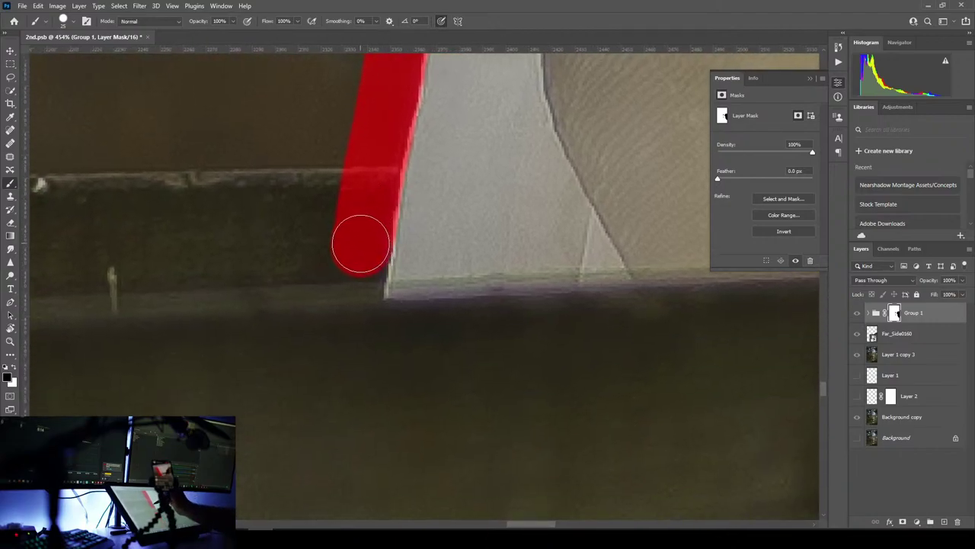
{"action": "left_click_drag", "start_coordinate": [360, 243], "coordinate": [347, 455]}
{"action": "mouse_move", "coordinate": [452, 394]}
{"action": "left_mouse_down"}
{"action": "mouse_move", "coordinate": [477, 263]}
{"action": "mouse_move", "coordinate": [485, 122]}
{"action": "left_mouse_up"}
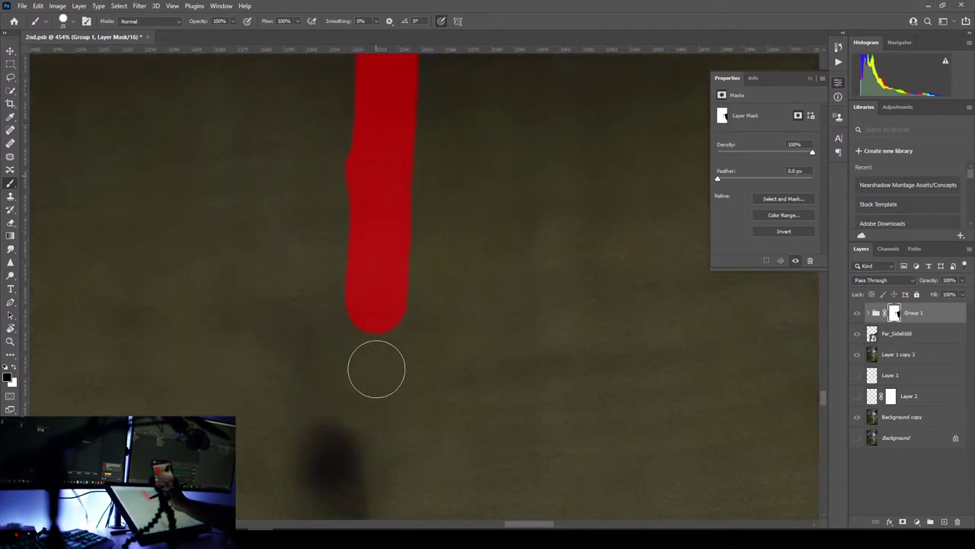
{"action": "mouse_move", "coordinate": [449, 199]}
{"action": "left_mouse_down"}
{"action": "mouse_move", "coordinate": [478, 166]}
{"action": "mouse_move", "coordinate": [492, 81]}
{"action": "left_mouse_up"}
{"action": "mouse_move", "coordinate": [422, 151]}
{"action": "left_mouse_down"}
{"action": "mouse_move", "coordinate": [359, 286]}
{"action": "mouse_move", "coordinate": [328, 328]}
{"action": "mouse_move", "coordinate": [328, 392]}
{"action": "left_mouse_up"}
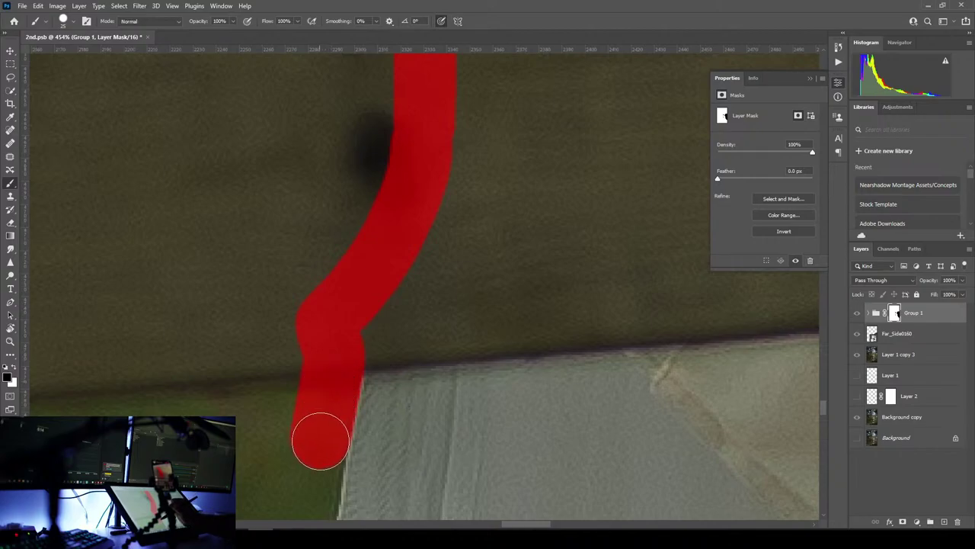
- Mask the background down the lower skirt's outer edge to the corner of the sheer curved hem
{"action": "left_click_drag", "start_coordinate": [391, 392], "coordinate": [466, 121]}
{"action": "mouse_move", "coordinate": [389, 171]}
{"action": "left_mouse_down"}
{"action": "mouse_move", "coordinate": [333, 447]}
{"action": "mouse_move", "coordinate": [379, 211]}
{"action": "mouse_move", "coordinate": [358, 178]}
{"action": "left_mouse_up"}
{"action": "left_click_drag", "start_coordinate": [359, 241], "coordinate": [290, 464]}
{"action": "mouse_move", "coordinate": [322, 412]}
{"action": "left_mouse_down"}
{"action": "mouse_move", "coordinate": [451, 105]}
{"action": "mouse_move", "coordinate": [425, 144]}
{"action": "mouse_move", "coordinate": [402, 221]}
{"action": "mouse_move", "coordinate": [372, 255]}
{"action": "mouse_move", "coordinate": [390, 335]}
{"action": "left_mouse_up"}
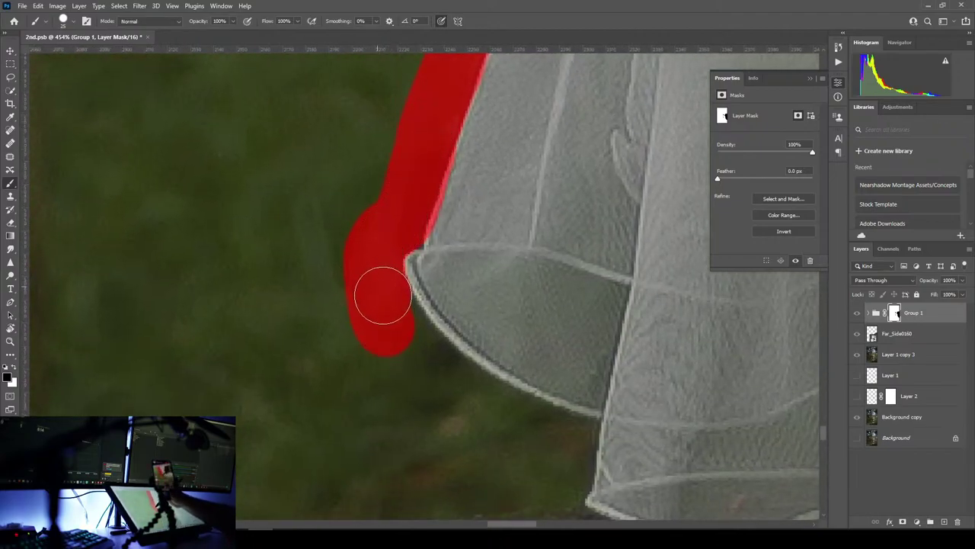
- Paint the mask under the curved flap of the sheer hem and down the short edge to the next hem corner
{"action": "mouse_move", "coordinate": [382, 295]}
{"action": "left_mouse_down"}
{"action": "mouse_move", "coordinate": [436, 363]}
{"action": "mouse_move", "coordinate": [565, 444]}
{"action": "left_mouse_up"}
{"action": "left_click_drag", "start_coordinate": [565, 443], "coordinate": [436, 377]}
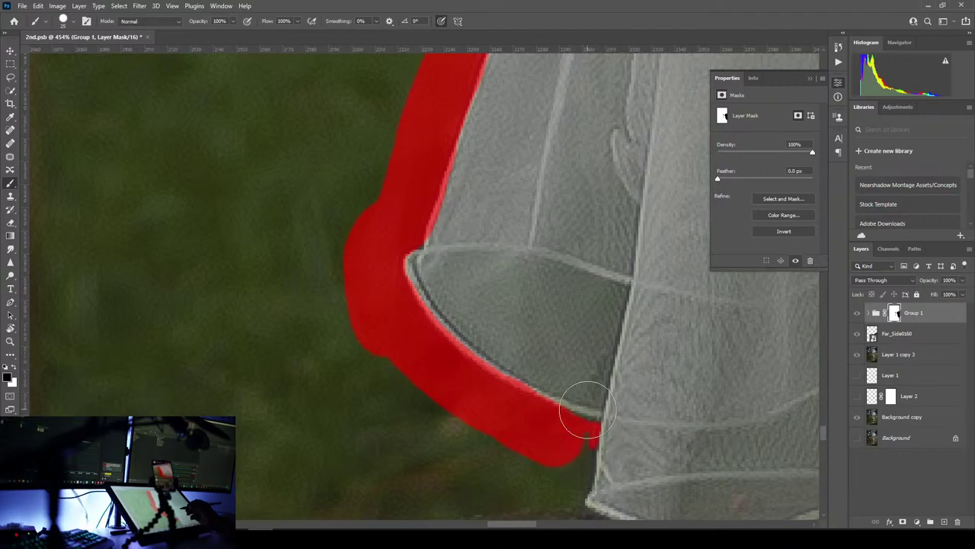
{"action": "mouse_move", "coordinate": [592, 458]}
{"action": "left_mouse_down"}
{"action": "mouse_move", "coordinate": [578, 490]}
{"action": "mouse_move", "coordinate": [415, 283]}
{"action": "mouse_move", "coordinate": [427, 256]}
{"action": "mouse_move", "coordinate": [419, 222]}
{"action": "mouse_move", "coordinate": [410, 263]}
{"action": "left_mouse_up"}
{"action": "mouse_move", "coordinate": [616, 317]}
{"action": "left_mouse_down"}
{"action": "mouse_move", "coordinate": [439, 248]}
{"action": "mouse_move", "coordinate": [424, 220]}
{"action": "left_mouse_up"}
{"action": "mouse_move", "coordinate": [583, 354]}
{"action": "left_mouse_down"}
{"action": "mouse_move", "coordinate": [566, 417]}
{"action": "mouse_move", "coordinate": [580, 457]}
{"action": "left_mouse_up"}
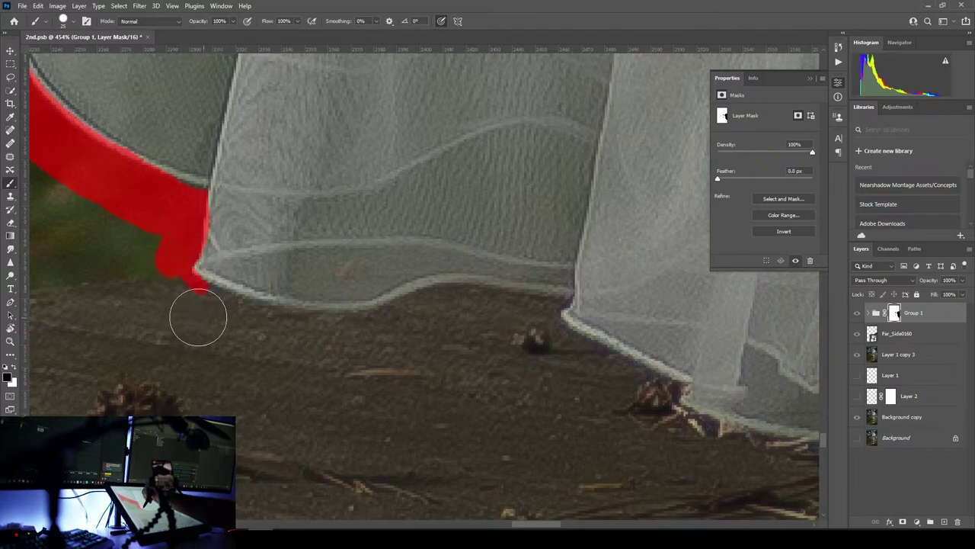
- Mask the ground beneath the wavy sheer hem, following its lower edge toward the bare foot
{"action": "mouse_move", "coordinate": [175, 285]}
{"action": "left_mouse_down"}
{"action": "mouse_move", "coordinate": [284, 334]}
{"action": "mouse_move", "coordinate": [372, 344]}
{"action": "left_mouse_up"}
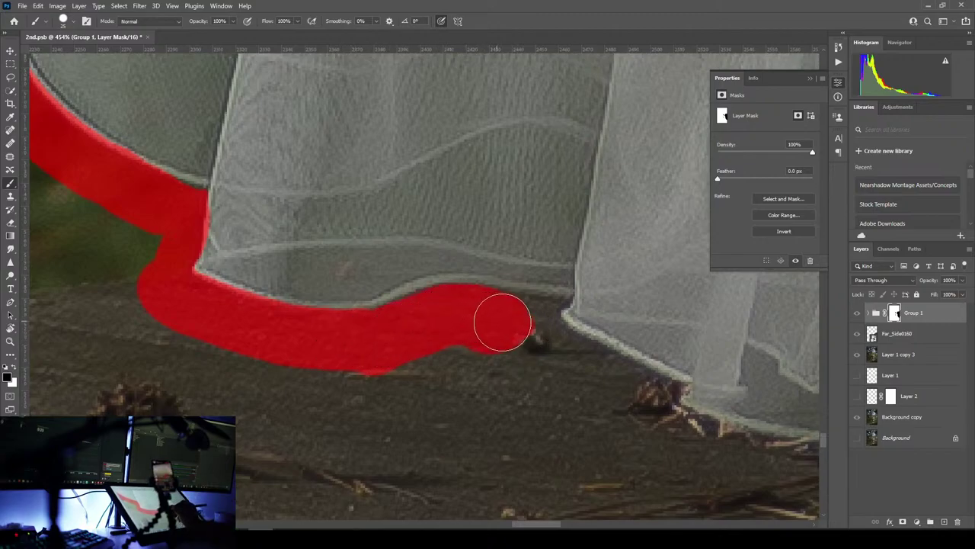
{"action": "left_click_drag", "start_coordinate": [503, 322], "coordinate": [533, 328]}
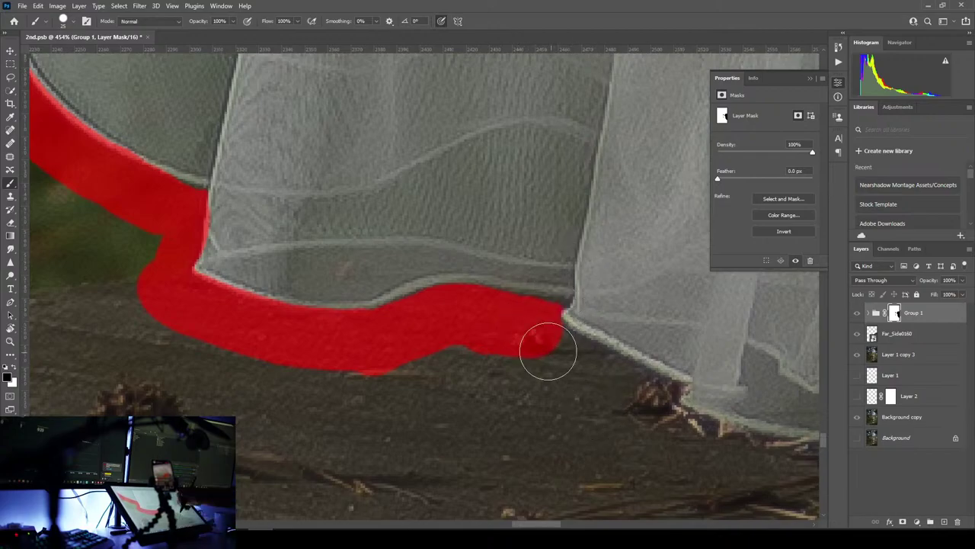
{"action": "mouse_move", "coordinate": [533, 335]}
{"action": "left_mouse_down"}
{"action": "mouse_move", "coordinate": [630, 389]}
{"action": "mouse_move", "coordinate": [623, 385]}
{"action": "mouse_move", "coordinate": [670, 390]}
{"action": "left_mouse_up"}
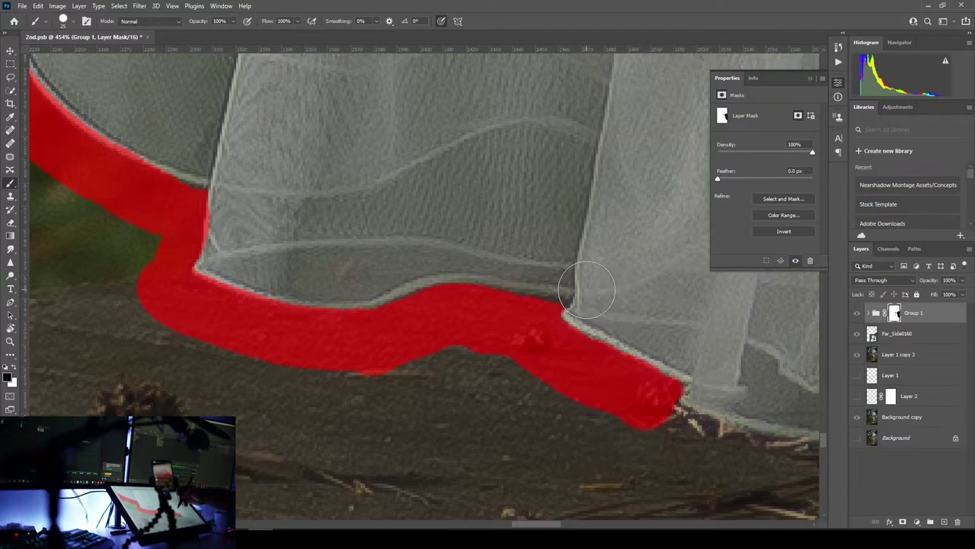
{"action": "left_click_drag", "start_coordinate": [681, 344], "coordinate": [297, 92]}
{"action": "mouse_move", "coordinate": [267, 178]}
{"action": "left_mouse_down"}
{"action": "mouse_move", "coordinate": [263, 170]}
{"action": "mouse_move", "coordinate": [361, 206]}
{"action": "mouse_move", "coordinate": [467, 223]}
{"action": "left_mouse_up"}
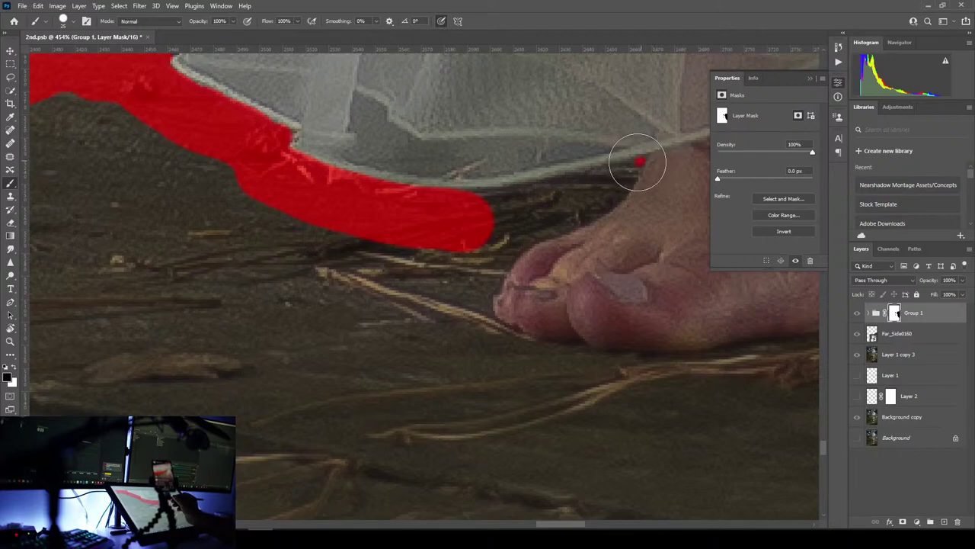
- Mask the ground between the hem and the first foot, around its toes and along the underside of the foot
{"action": "mouse_move", "coordinate": [602, 173]}
{"action": "left_mouse_down"}
{"action": "mouse_move", "coordinate": [395, 209]}
{"action": "mouse_move", "coordinate": [484, 204]}
{"action": "mouse_move", "coordinate": [629, 148]}
{"action": "mouse_move", "coordinate": [632, 170]}
{"action": "mouse_move", "coordinate": [639, 164]}
{"action": "mouse_move", "coordinate": [618, 197]}
{"action": "mouse_move", "coordinate": [527, 244]}
{"action": "mouse_move", "coordinate": [502, 329]}
{"action": "left_mouse_up"}
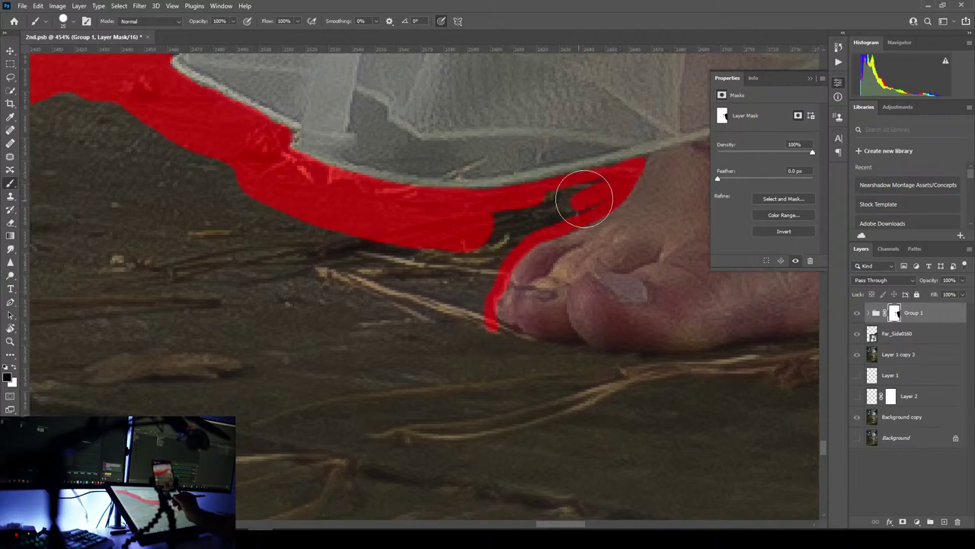
{"action": "mouse_move", "coordinate": [581, 213]}
{"action": "left_mouse_down"}
{"action": "mouse_move", "coordinate": [520, 234]}
{"action": "mouse_move", "coordinate": [487, 221]}
{"action": "mouse_move", "coordinate": [473, 229]}
{"action": "mouse_move", "coordinate": [511, 233]}
{"action": "mouse_move", "coordinate": [503, 246]}
{"action": "mouse_move", "coordinate": [510, 242]}
{"action": "mouse_move", "coordinate": [467, 261]}
{"action": "mouse_move", "coordinate": [467, 278]}
{"action": "mouse_move", "coordinate": [491, 272]}
{"action": "mouse_move", "coordinate": [473, 303]}
{"action": "mouse_move", "coordinate": [478, 333]}
{"action": "mouse_move", "coordinate": [448, 268]}
{"action": "mouse_move", "coordinate": [433, 298]}
{"action": "left_mouse_up"}
{"action": "mouse_move", "coordinate": [539, 409]}
{"action": "left_mouse_down"}
{"action": "mouse_move", "coordinate": [496, 392]}
{"action": "mouse_move", "coordinate": [318, 270]}
{"action": "left_mouse_up"}
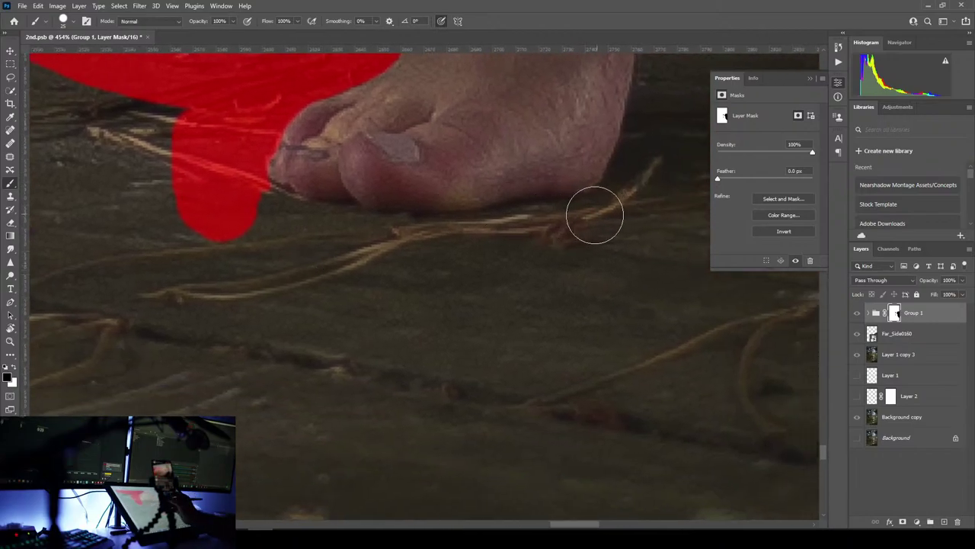
{"action": "mouse_move", "coordinate": [596, 221]}
{"action": "left_mouse_down"}
{"action": "mouse_move", "coordinate": [599, 229]}
{"action": "mouse_move", "coordinate": [373, 244]}
{"action": "mouse_move", "coordinate": [278, 220]}
{"action": "mouse_move", "coordinate": [372, 267]}
{"action": "mouse_move", "coordinate": [505, 268]}
{"action": "mouse_move", "coordinate": [612, 239]}
{"action": "left_mouse_up"}
- Paint the mask along the inner side of the first foot, from its base up to the dress hem
{"action": "mouse_move", "coordinate": [609, 281]}
{"action": "left_mouse_down"}
{"action": "mouse_move", "coordinate": [433, 355]}
{"action": "mouse_move", "coordinate": [288, 446]}
{"action": "left_mouse_up"}
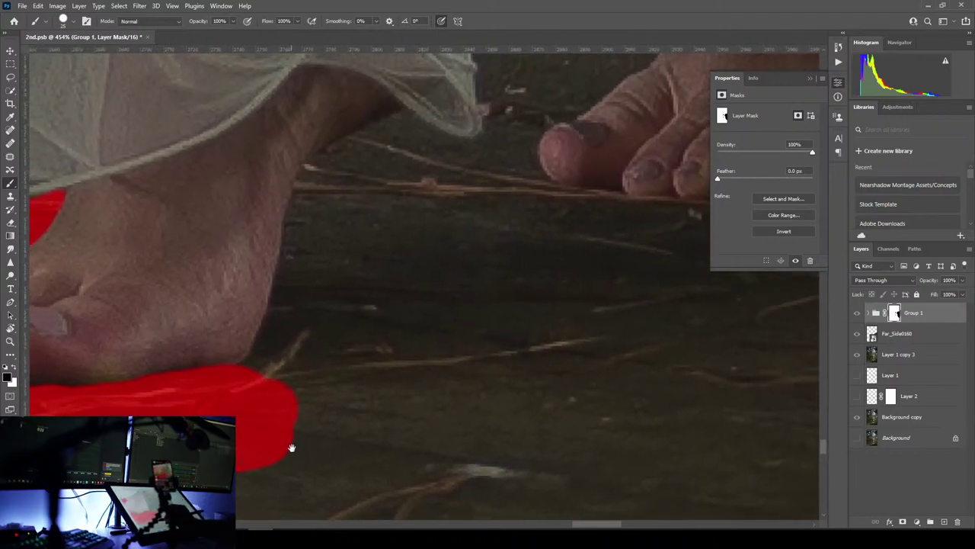
{"action": "left_click", "coordinate": [399, 144]}
{"action": "mouse_move", "coordinate": [399, 144]}
{"action": "left_mouse_down"}
{"action": "mouse_move", "coordinate": [327, 179]}
{"action": "mouse_move", "coordinate": [298, 310]}
{"action": "mouse_move", "coordinate": [261, 387]}
{"action": "left_mouse_up"}
{"action": "left_click_drag", "start_coordinate": [342, 365], "coordinate": [205, 479]}
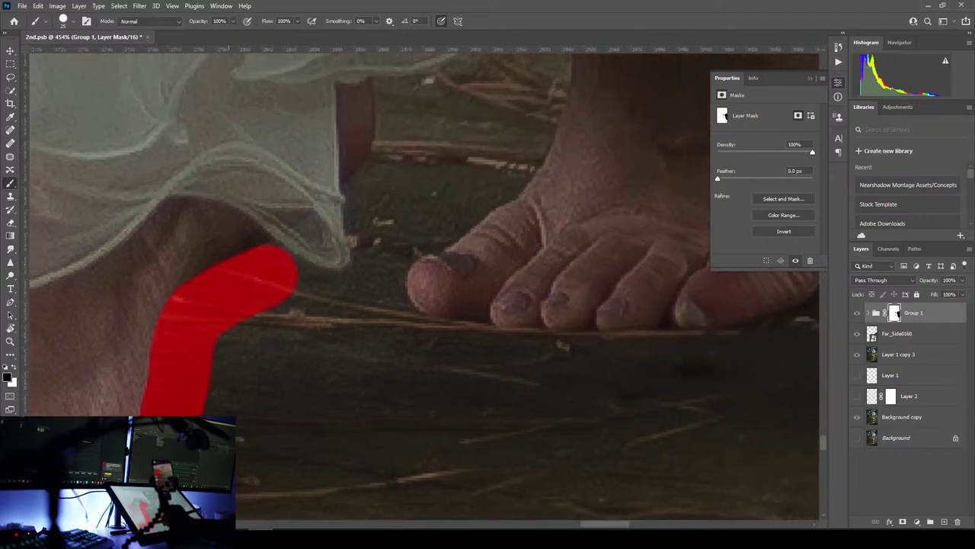
- Mask beneath the hanging tip of the dress and along the edge of the leg visible beside it
{"action": "mouse_move", "coordinate": [272, 276]}
{"action": "left_mouse_down"}
{"action": "mouse_move", "coordinate": [327, 294]}
{"action": "mouse_move", "coordinate": [365, 274]}
{"action": "left_mouse_up"}
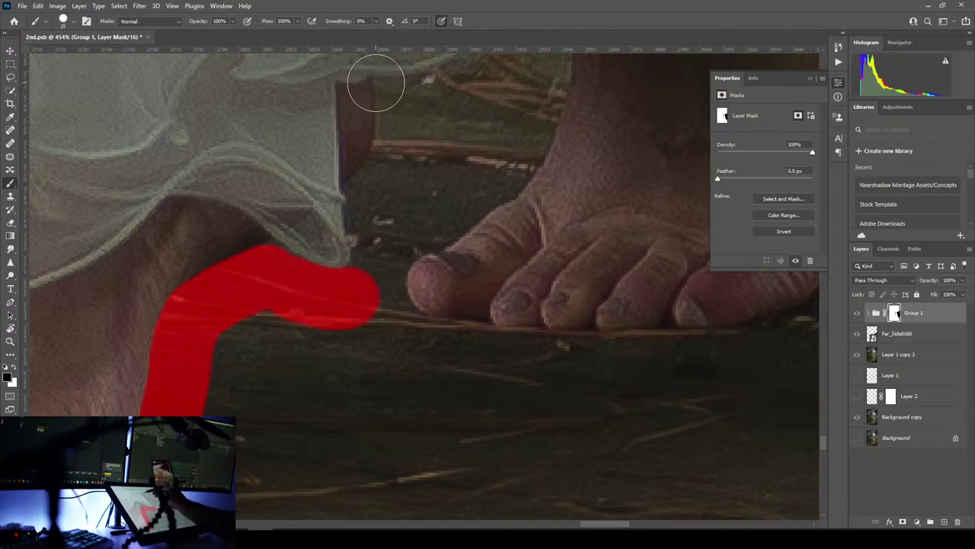
{"action": "left_click_drag", "start_coordinate": [377, 97], "coordinate": [379, 150]}
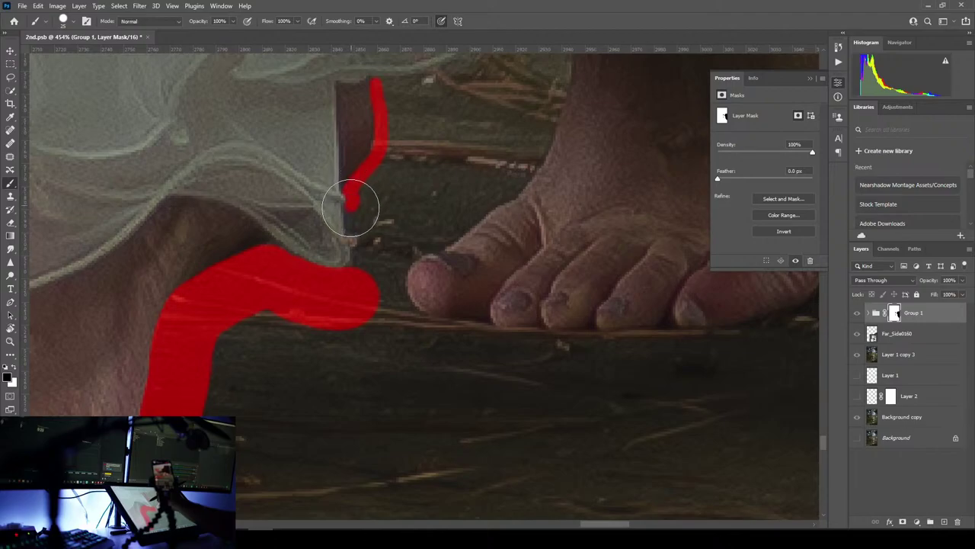
{"action": "left_click_drag", "start_coordinate": [349, 218], "coordinate": [354, 238]}
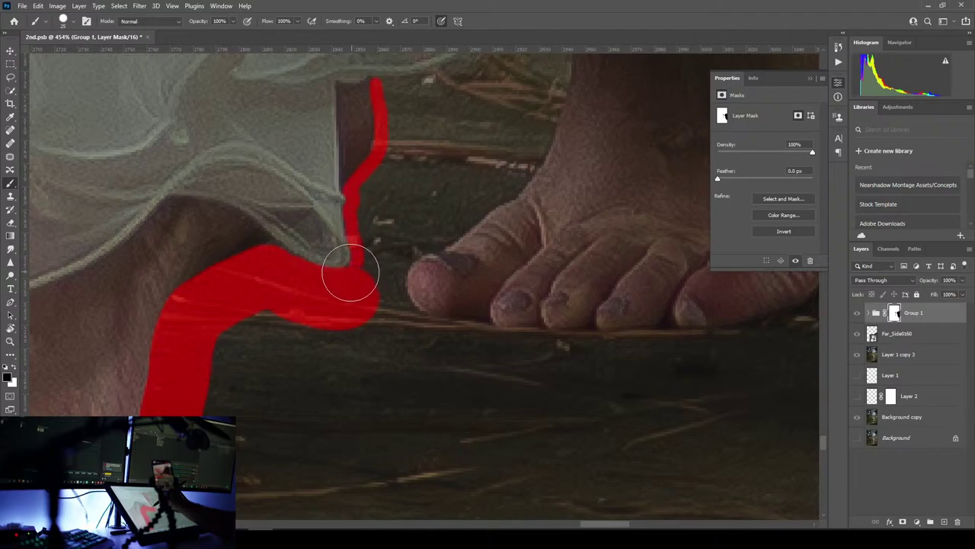
{"action": "mouse_move", "coordinate": [351, 266]}
{"action": "left_mouse_down"}
{"action": "mouse_move", "coordinate": [374, 276]}
{"action": "mouse_move", "coordinate": [371, 268]}
{"action": "left_mouse_up"}
- Paint the mask along the raised hem between the feet and into the green gap beside the second ankle
{"action": "mouse_move", "coordinate": [460, 126]}
{"action": "left_mouse_down"}
{"action": "mouse_move", "coordinate": [359, 257]}
{"action": "mouse_move", "coordinate": [362, 280]}
{"action": "left_mouse_up"}
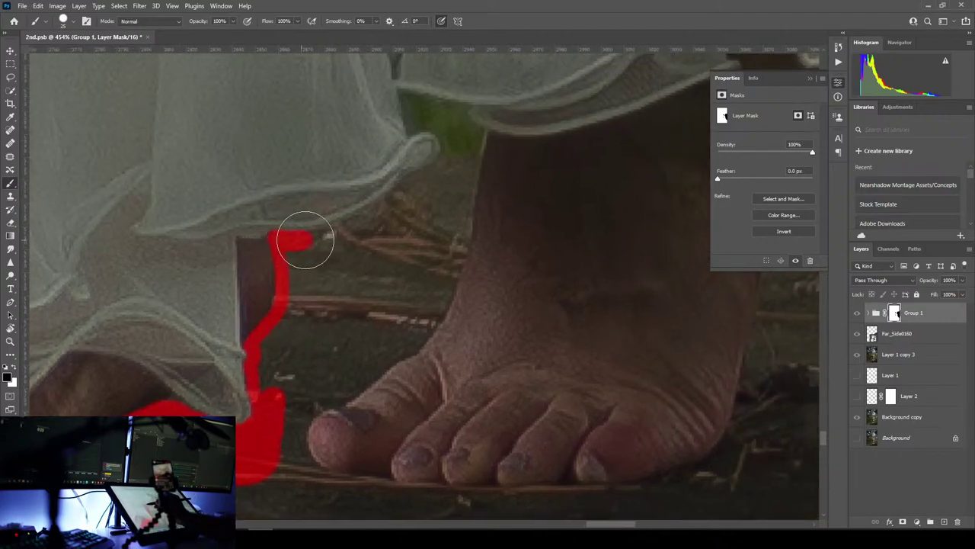
{"action": "left_click_drag", "start_coordinate": [304, 240], "coordinate": [336, 236]}
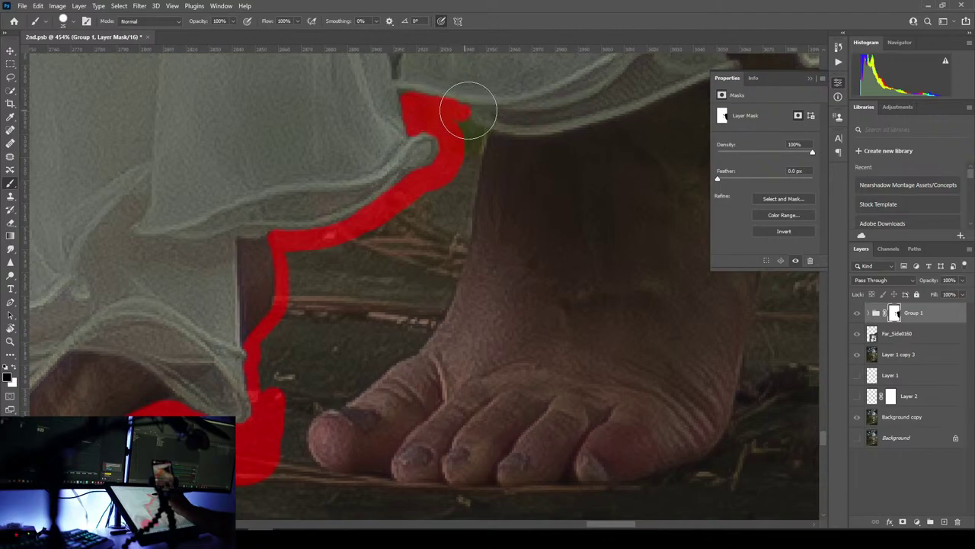
{"action": "mouse_move", "coordinate": [476, 85]}
{"action": "left_mouse_down"}
{"action": "mouse_move", "coordinate": [447, 120]}
{"action": "mouse_move", "coordinate": [468, 128]}
{"action": "left_mouse_up"}
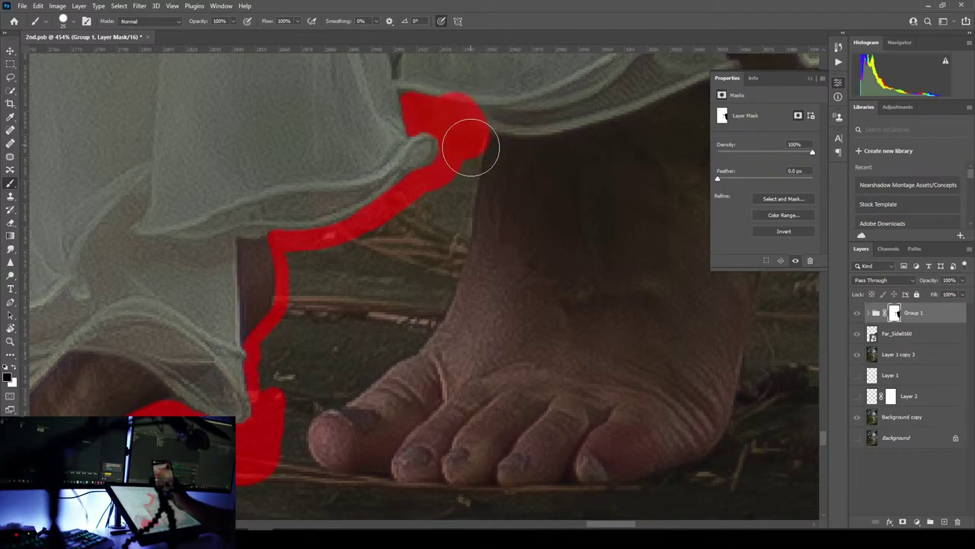
- Undo the last brush stroke beside the second ankle and repaint the mask along the foot's inner edge, from the hem around the big toe
{"action": "key", "text": "ctrl+z"}
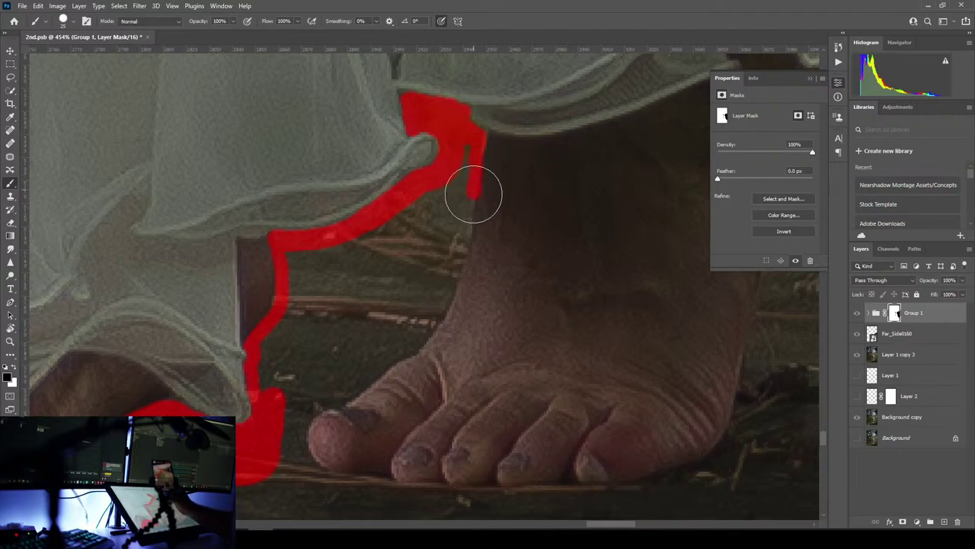
{"action": "left_click_drag", "start_coordinate": [474, 194], "coordinate": [438, 313]}
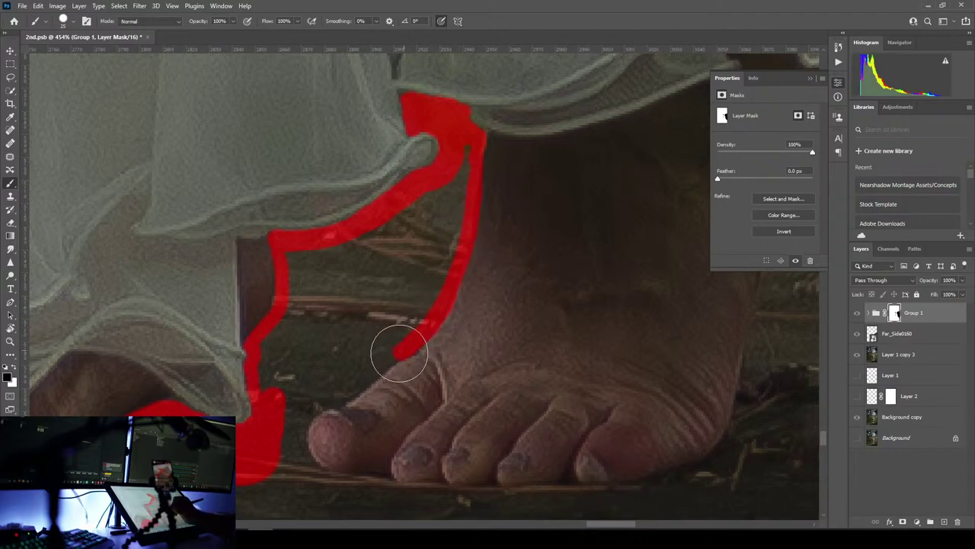
{"action": "mouse_move", "coordinate": [399, 353]}
{"action": "left_mouse_down"}
{"action": "mouse_move", "coordinate": [453, 224]}
{"action": "mouse_move", "coordinate": [522, 122]}
{"action": "left_mouse_up"}
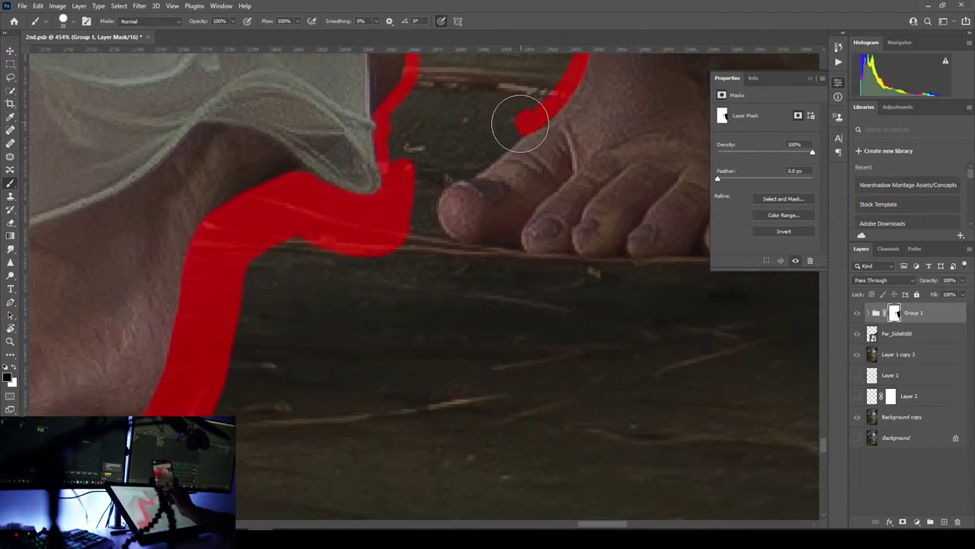
{"action": "left_click_drag", "start_coordinate": [494, 152], "coordinate": [458, 172]}
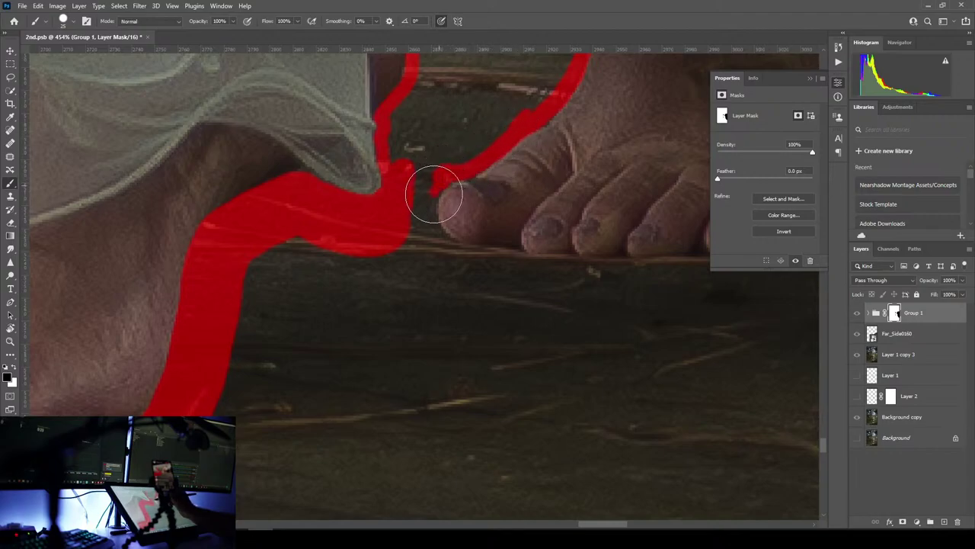
{"action": "mouse_move", "coordinate": [432, 211]}
{"action": "left_mouse_down"}
{"action": "mouse_move", "coordinate": [440, 188]}
{"action": "mouse_move", "coordinate": [434, 223]}
{"action": "mouse_move", "coordinate": [450, 244]}
{"action": "mouse_move", "coordinate": [512, 250]}
{"action": "mouse_move", "coordinate": [515, 242]}
{"action": "mouse_move", "coordinate": [503, 248]}
{"action": "mouse_move", "coordinate": [512, 242]}
{"action": "mouse_move", "coordinate": [369, 233]}
{"action": "mouse_move", "coordinate": [358, 222]}
{"action": "mouse_move", "coordinate": [358, 210]}
{"action": "mouse_move", "coordinate": [439, 226]}
{"action": "mouse_move", "coordinate": [505, 228]}
{"action": "mouse_move", "coordinate": [479, 225]}
{"action": "mouse_move", "coordinate": [545, 212]}
{"action": "mouse_move", "coordinate": [586, 221]}
{"action": "mouse_move", "coordinate": [673, 199]}
{"action": "mouse_move", "coordinate": [591, 184]}
{"action": "mouse_move", "coordinate": [380, 251]}
{"action": "mouse_move", "coordinate": [235, 399]}
{"action": "left_mouse_up"}
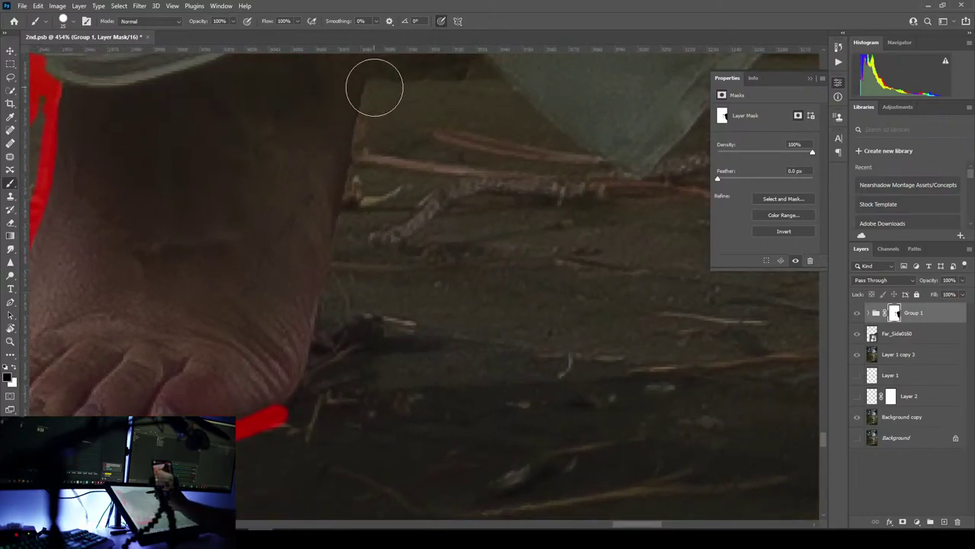
- Paint the mask along the outer side of the second foot and ankle, joining the underside stroke to the dress hem above
{"action": "left_click", "coordinate": [369, 90]}
{"action": "left_click_drag", "start_coordinate": [364, 136], "coordinate": [333, 279]}
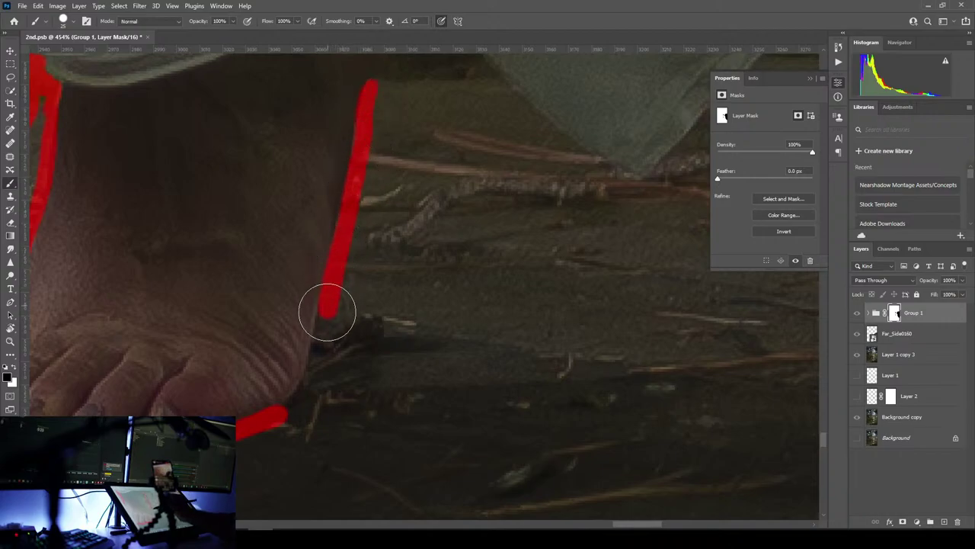
{"action": "mouse_move", "coordinate": [327, 312]}
{"action": "left_mouse_down"}
{"action": "mouse_move", "coordinate": [316, 370]}
{"action": "mouse_move", "coordinate": [288, 417]}
{"action": "left_mouse_up"}
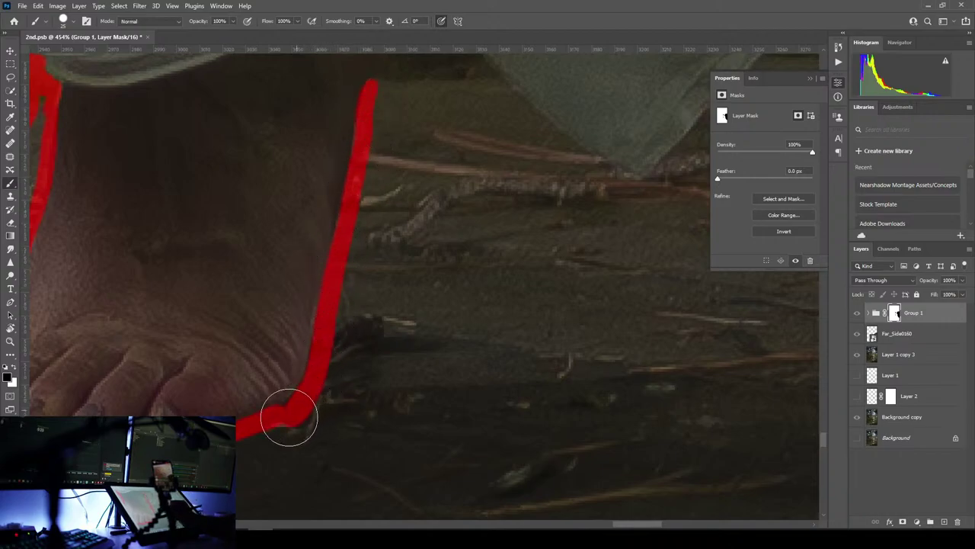
{"action": "left_click_drag", "start_coordinate": [333, 337], "coordinate": [263, 512]}
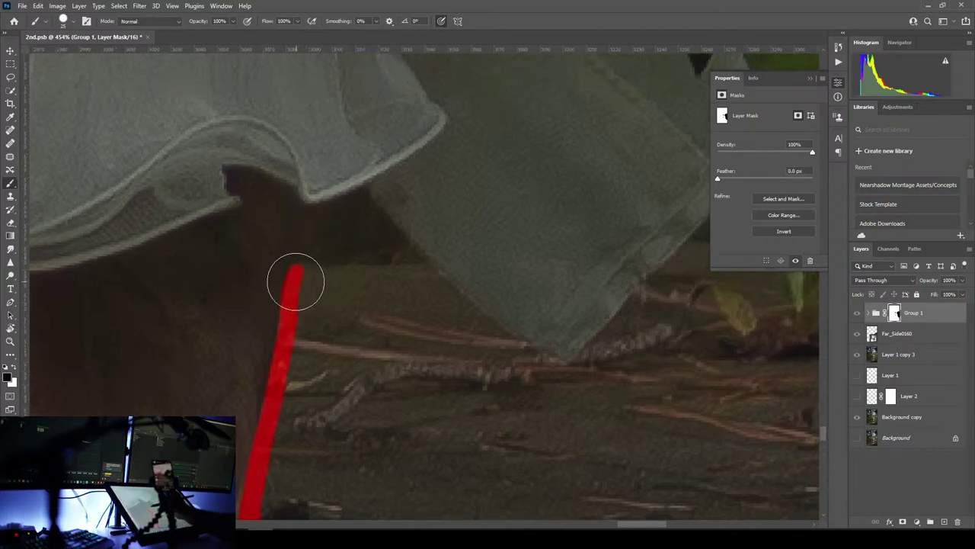
{"action": "mouse_move", "coordinate": [295, 282]}
{"action": "left_mouse_down"}
{"action": "mouse_move", "coordinate": [320, 220]}
{"action": "mouse_move", "coordinate": [362, 200]}
{"action": "left_mouse_up"}
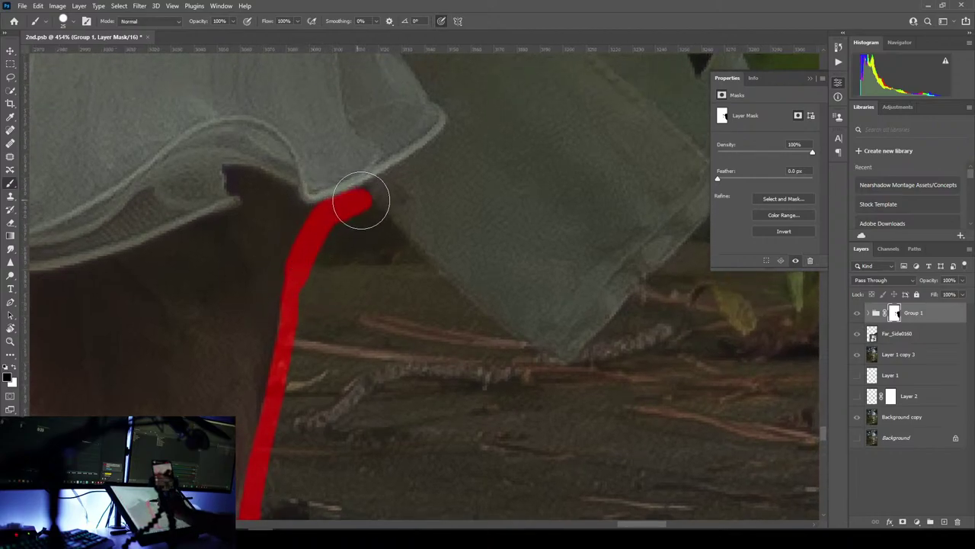
- Mask along both lower edges of the sheer hanging dress panel beside the second foot, meeting at its pointed tip
{"action": "mouse_move", "coordinate": [509, 216]}
{"action": "left_mouse_down"}
{"action": "mouse_move", "coordinate": [298, 426]}
{"action": "mouse_move", "coordinate": [460, 252]}
{"action": "mouse_move", "coordinate": [445, 263]}
{"action": "left_mouse_up"}
{"action": "left_click_drag", "start_coordinate": [298, 254], "coordinate": [372, 325]}
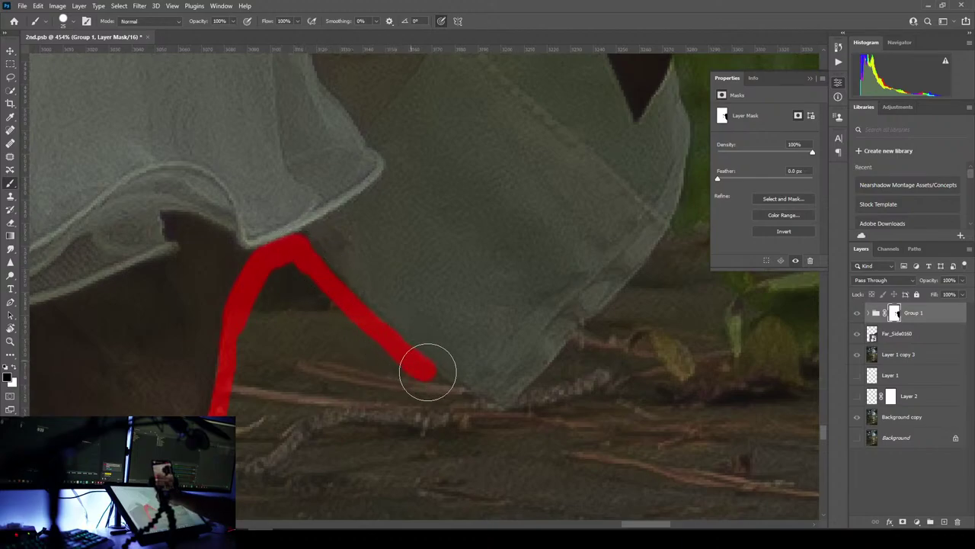
{"action": "left_click_drag", "start_coordinate": [451, 394], "coordinate": [503, 422]}
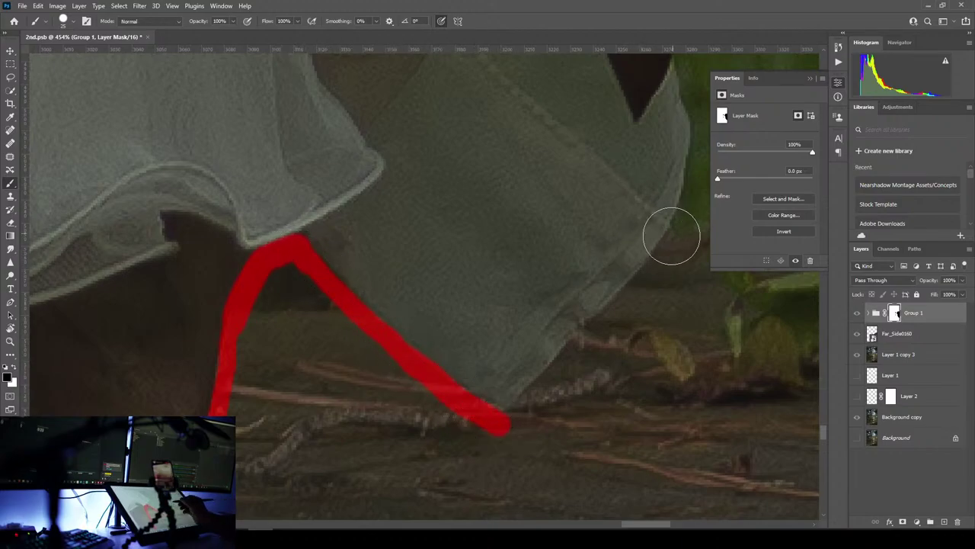
{"action": "left_click", "coordinate": [670, 242]}
{"action": "left_click_drag", "start_coordinate": [665, 247], "coordinate": [508, 421]}
- Paint the mask along the sheer panel's outer curve against the green background, from the dark fold down to the lower-edge stroke
{"action": "mouse_move", "coordinate": [581, 379]}
{"action": "left_mouse_down"}
{"action": "mouse_move", "coordinate": [429, 449]}
{"action": "mouse_move", "coordinate": [337, 524]}
{"action": "left_mouse_up"}
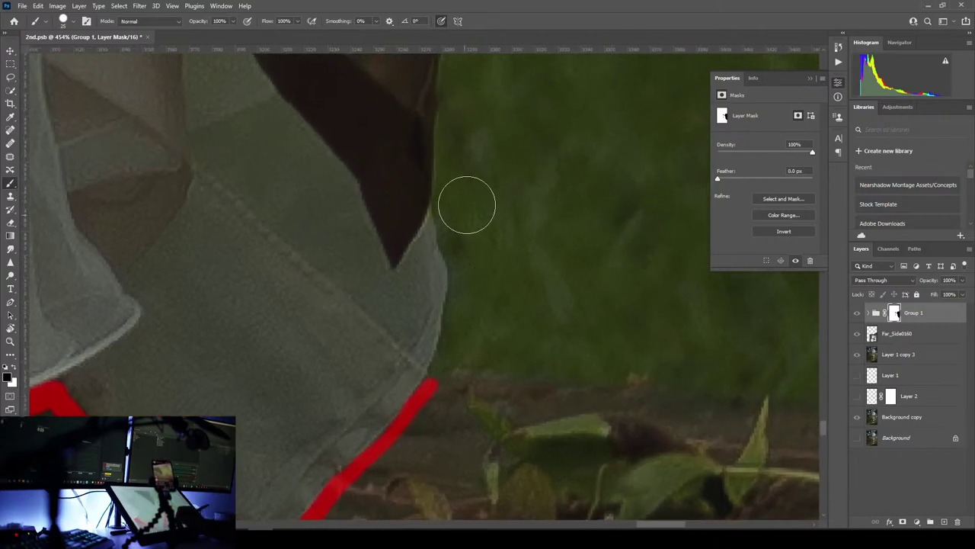
{"action": "left_click", "coordinate": [445, 126]}
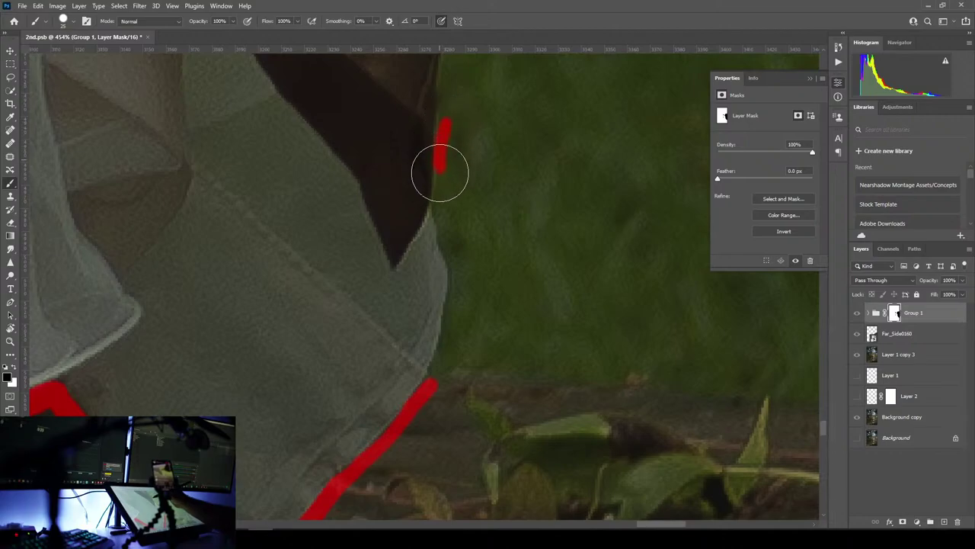
{"action": "left_click_drag", "start_coordinate": [439, 173], "coordinate": [437, 200]}
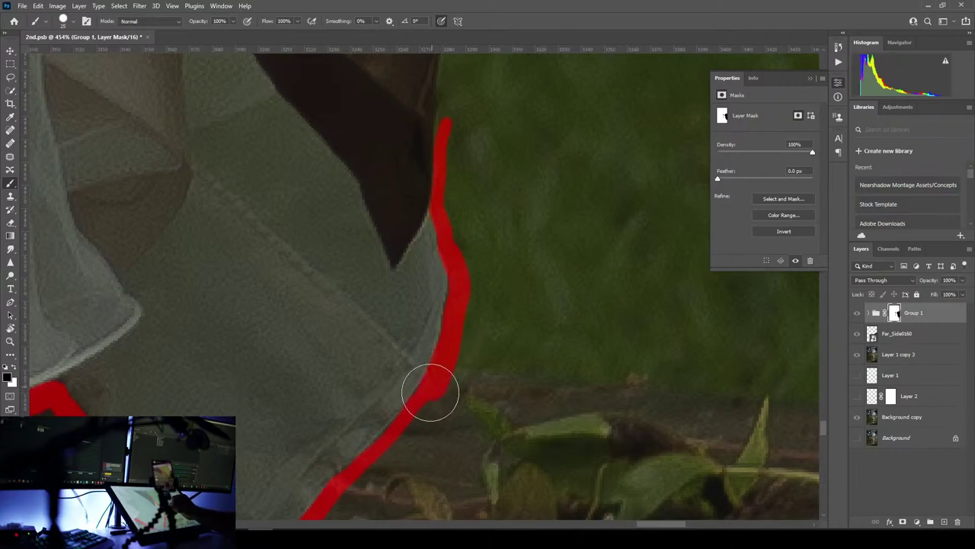
- Continue the mask up the outer edge of the brown skirt where it meets the green grass, joining the separate strokes
{"action": "left_click_drag", "start_coordinate": [462, 312], "coordinate": [398, 505]}
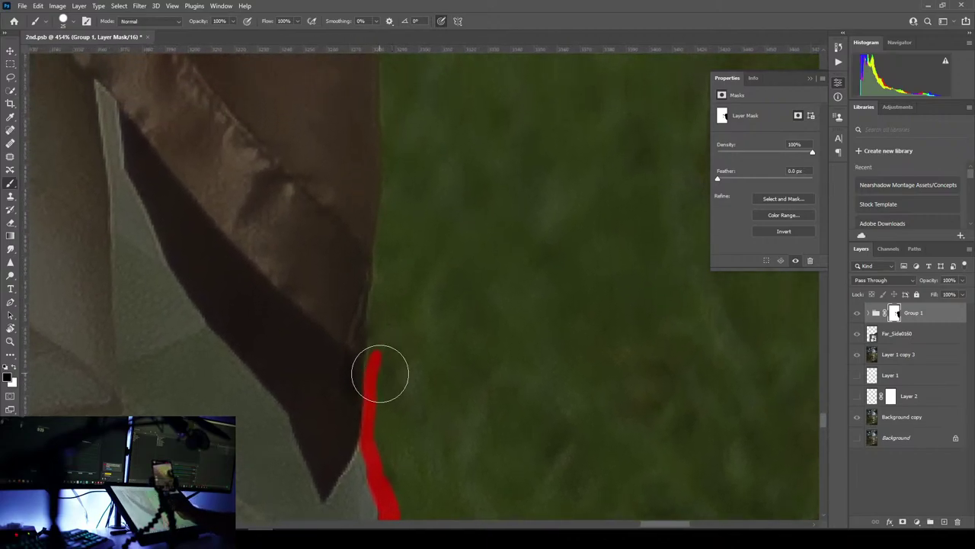
{"action": "left_click_drag", "start_coordinate": [375, 366], "coordinate": [398, 191]}
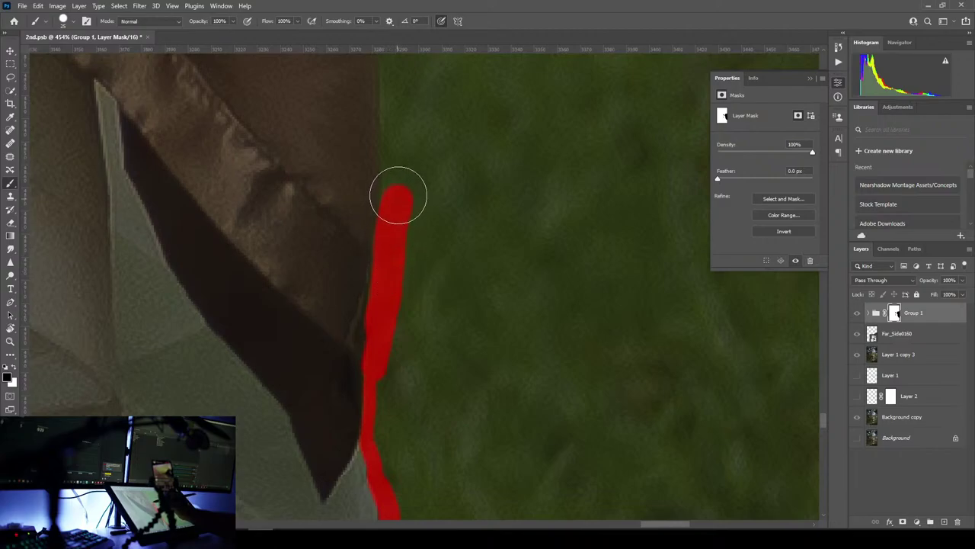
{"action": "mouse_move", "coordinate": [442, 147]}
{"action": "left_mouse_down"}
{"action": "mouse_move", "coordinate": [418, 388]}
{"action": "mouse_move", "coordinate": [414, 357]}
{"action": "left_mouse_up"}
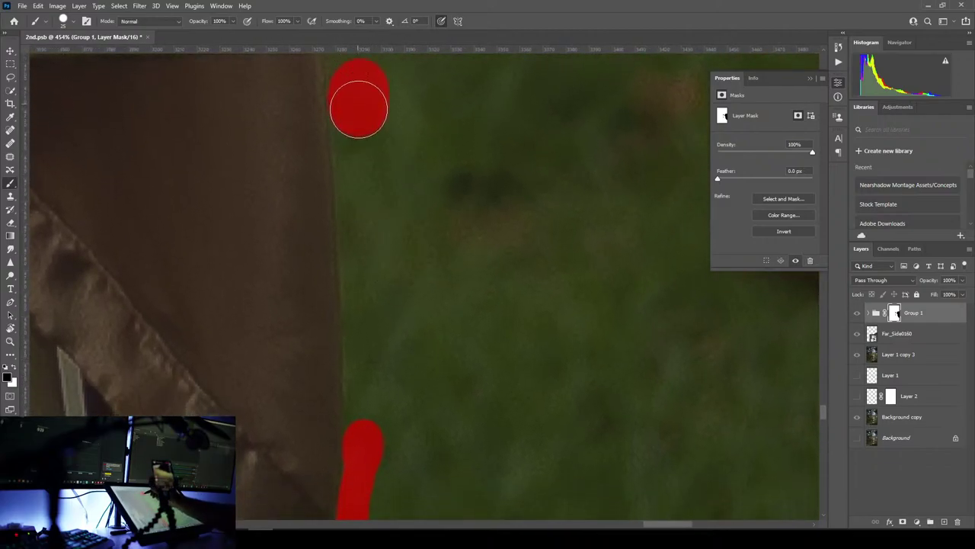
{"action": "left_click_drag", "start_coordinate": [364, 200], "coordinate": [366, 247]}
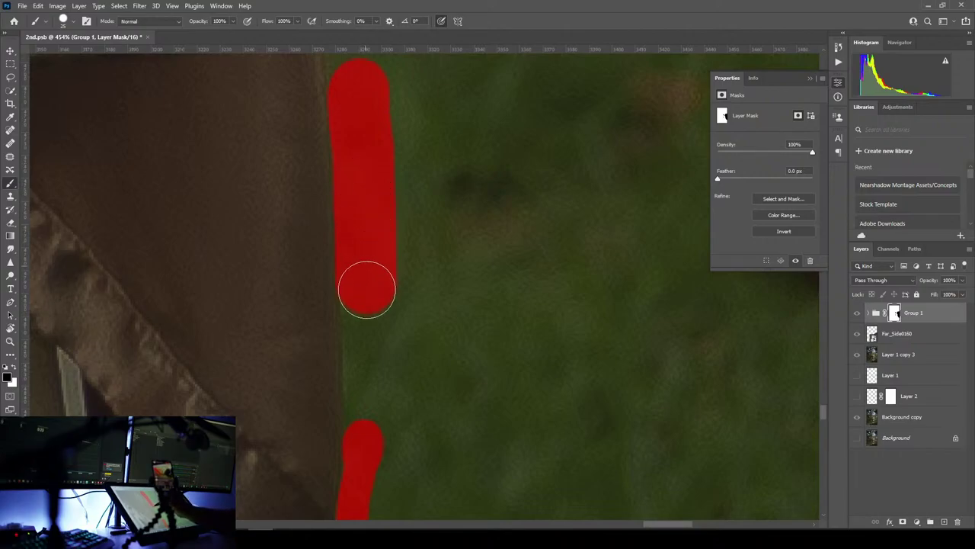
{"action": "left_click_drag", "start_coordinate": [369, 329], "coordinate": [369, 379]}
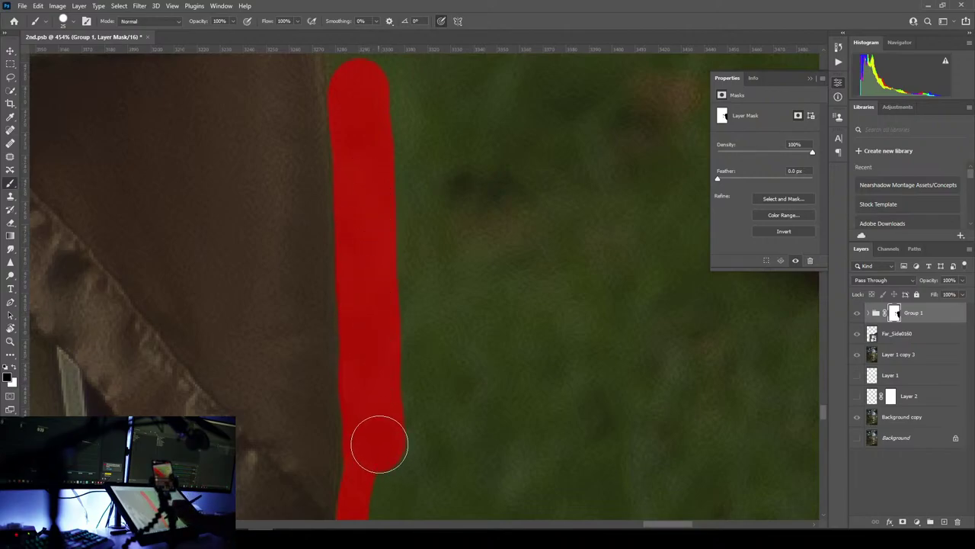
- Extend the mask from the skirt edge straight up across the wide wooden plank to its upper edge
{"action": "scroll", "coordinate": [420, 470], "scroll_direction": "up", "scroll_amount": 5}
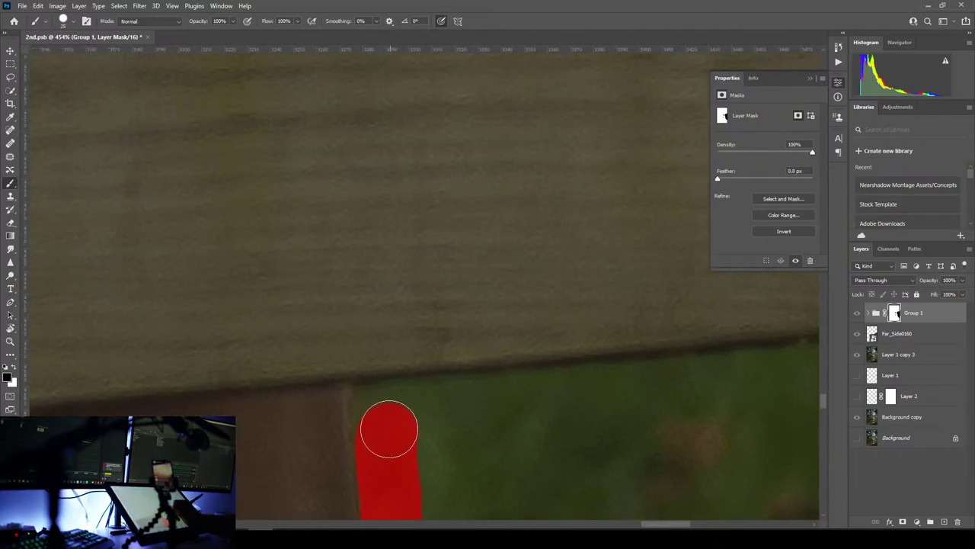
{"action": "mouse_move", "coordinate": [386, 408]}
{"action": "left_mouse_down"}
{"action": "mouse_move", "coordinate": [407, 221]}
{"action": "mouse_move", "coordinate": [398, 73]}
{"action": "left_mouse_up"}
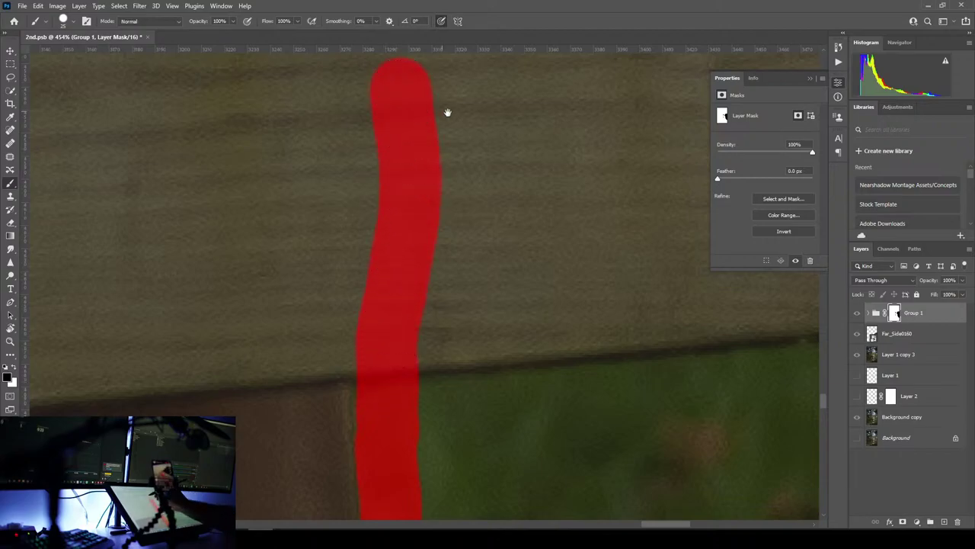
{"action": "mouse_move", "coordinate": [446, 111]}
{"action": "left_mouse_down"}
{"action": "mouse_move", "coordinate": [446, 306]}
{"action": "mouse_move", "coordinate": [464, 431]}
{"action": "mouse_move", "coordinate": [422, 403]}
{"action": "mouse_move", "coordinate": [449, 142]}
{"action": "left_mouse_up"}
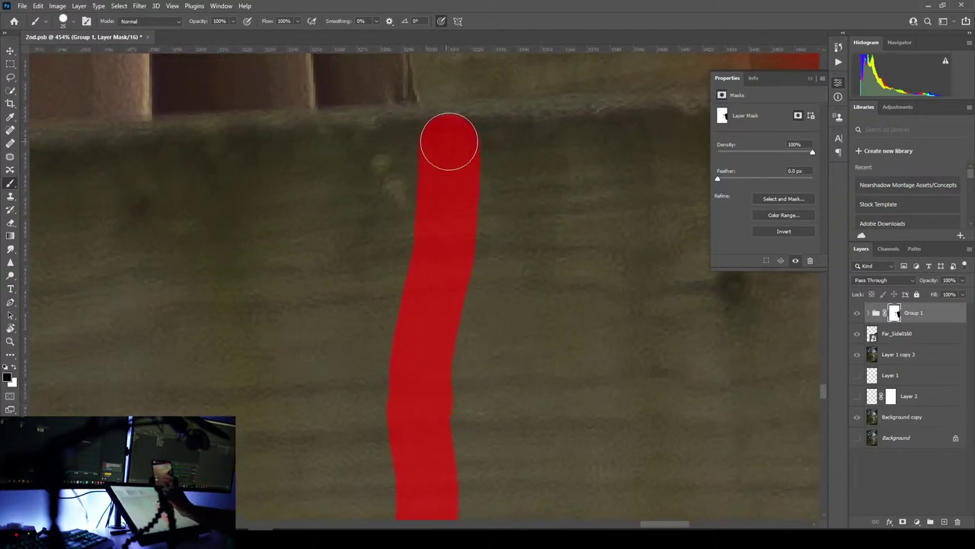
- Paint the mask along the outer edge of the pleated brown fabric just above the wide plank
{"action": "left_click_drag", "start_coordinate": [453, 183], "coordinate": [472, 398]}
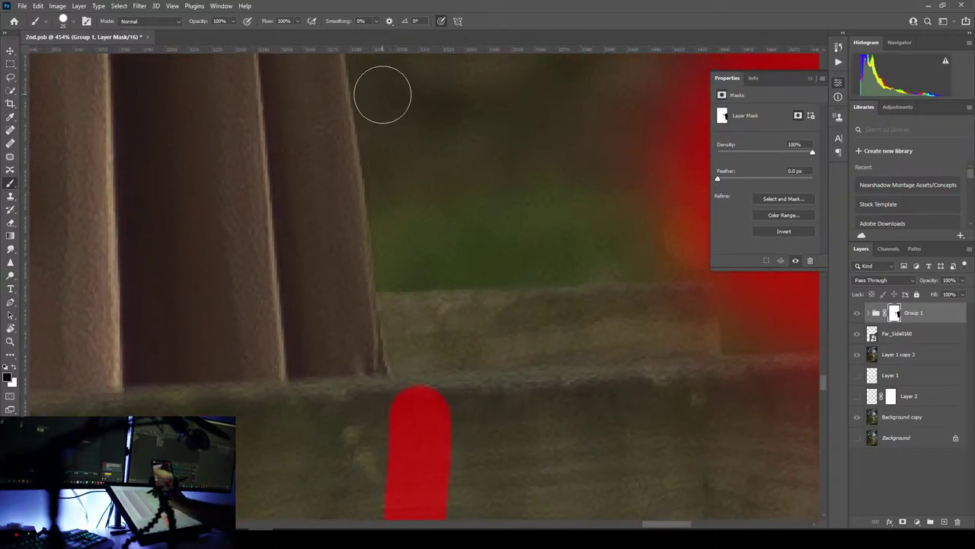
{"action": "left_click_drag", "start_coordinate": [382, 94], "coordinate": [397, 223]}
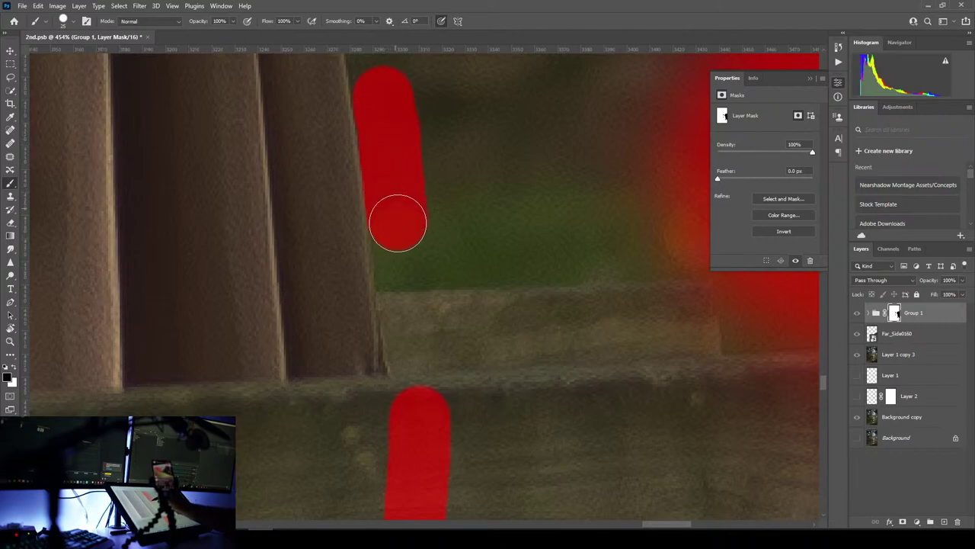
{"action": "mouse_move", "coordinate": [403, 262]}
{"action": "left_mouse_down"}
{"action": "mouse_move", "coordinate": [421, 420]}
{"action": "mouse_move", "coordinate": [453, 526]}
{"action": "left_mouse_up"}
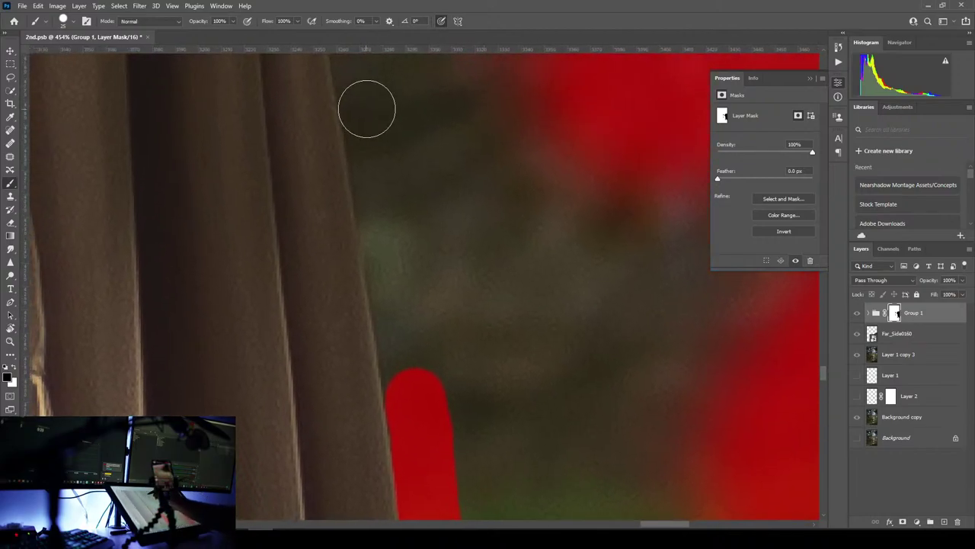
{"action": "left_click_drag", "start_coordinate": [371, 107], "coordinate": [385, 204]}
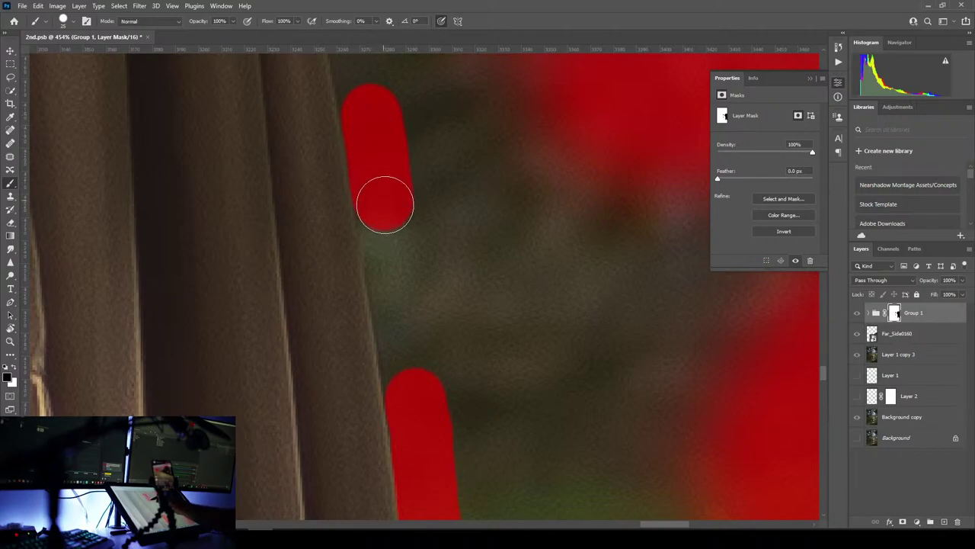
{"action": "left_click_drag", "start_coordinate": [404, 329], "coordinate": [415, 401]}
- Continue the mask along the upper part of the pleated fabric's outer edge, up past the end of the narrow plank
{"action": "left_click_drag", "start_coordinate": [437, 214], "coordinate": [457, 487]}
{"action": "left_click_drag", "start_coordinate": [471, 339], "coordinate": [464, 266]}
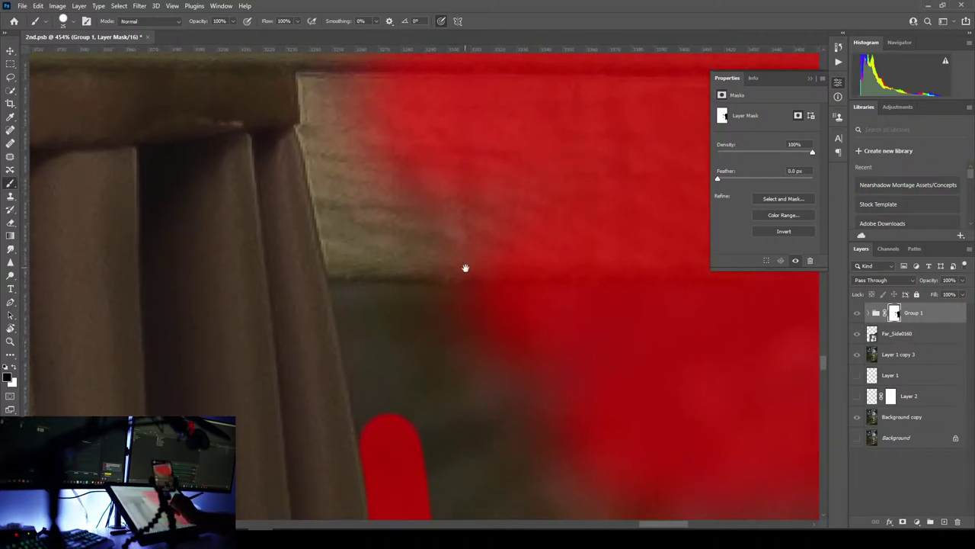
{"action": "left_click_drag", "start_coordinate": [331, 130], "coordinate": [399, 462]}
- Extend the mask stroke up across the upper wooden plank towards the resting arm
{"action": "left_click_drag", "start_coordinate": [403, 368], "coordinate": [422, 515]}
{"action": "left_click_drag", "start_coordinate": [354, 392], "coordinate": [351, 87]}
{"action": "scroll", "coordinate": [390, 396], "scroll_direction": "up", "scroll_amount": 5}
{"action": "scroll", "coordinate": [390, 395], "scroll_direction": "up", "scroll_amount": 1}
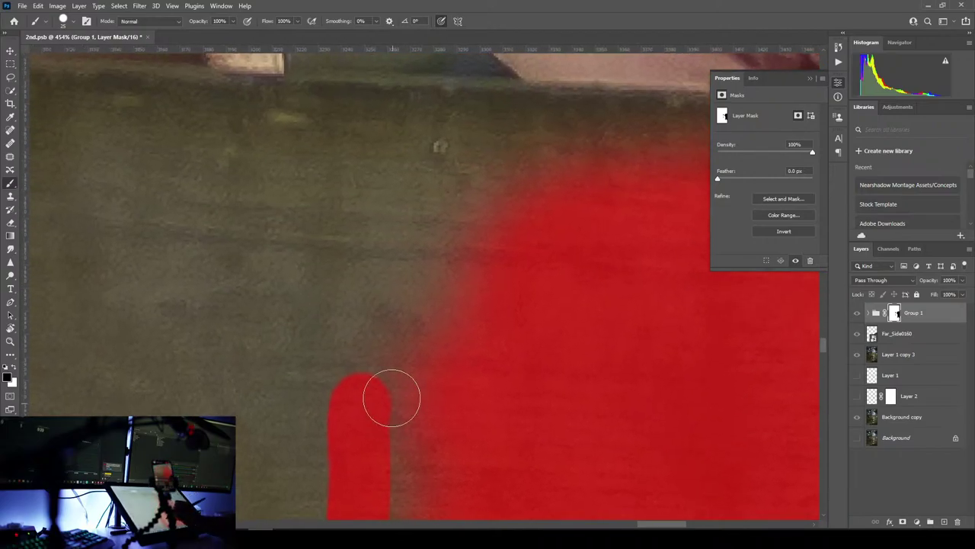
{"action": "mouse_move", "coordinate": [387, 398]}
{"action": "left_mouse_down"}
{"action": "mouse_move", "coordinate": [356, 376]}
{"action": "mouse_move", "coordinate": [350, 148]}
{"action": "left_mouse_up"}
{"action": "scroll", "coordinate": [447, 361], "scroll_direction": "up", "scroll_amount": 3}
- Mask the triangular gap between the light fabric edge and the underside of the forearm, down to the plank
{"action": "left_click_drag", "start_coordinate": [447, 362], "coordinate": [475, 435]}
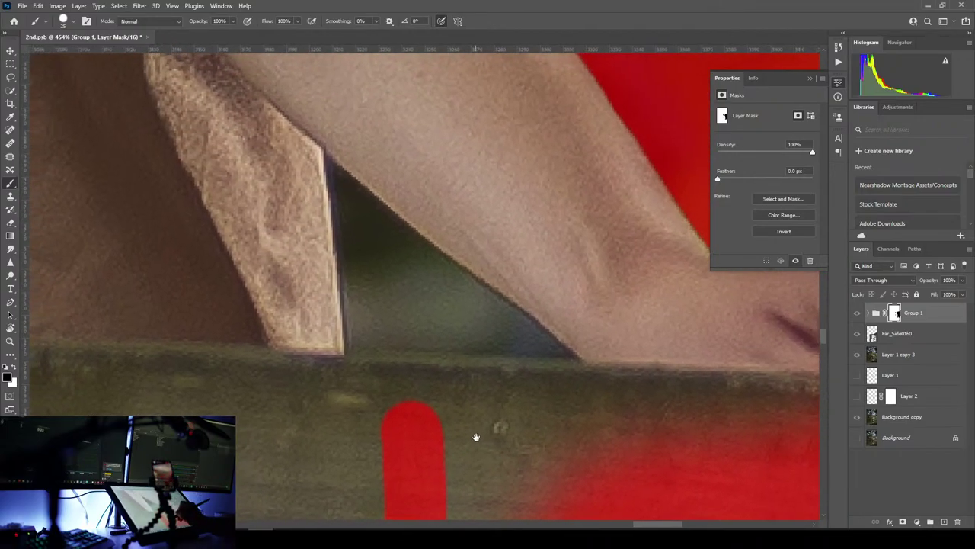
{"action": "mouse_move", "coordinate": [416, 415]}
{"action": "left_mouse_down"}
{"action": "mouse_move", "coordinate": [377, 335]}
{"action": "mouse_move", "coordinate": [379, 346]}
{"action": "mouse_move", "coordinate": [360, 224]}
{"action": "left_mouse_up"}
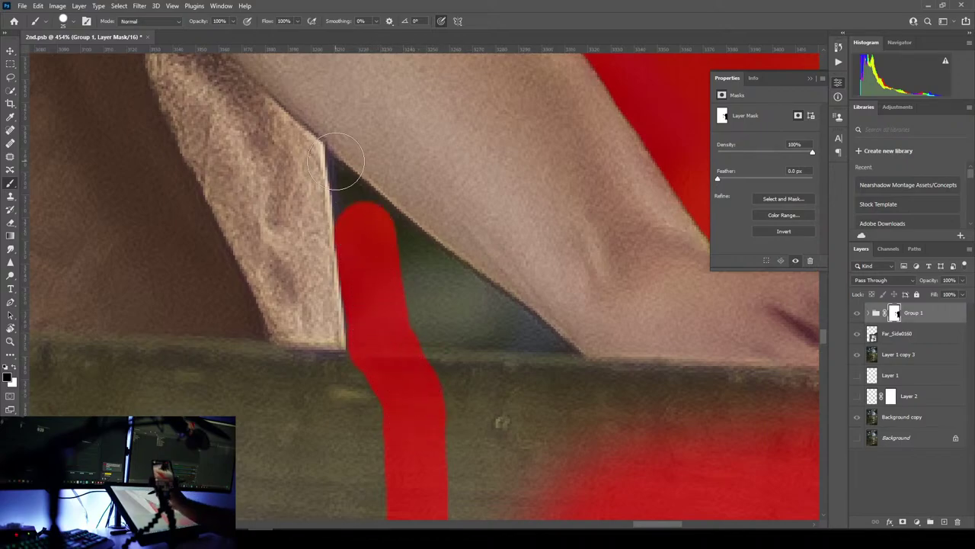
{"action": "left_click_drag", "start_coordinate": [331, 164], "coordinate": [338, 200]}
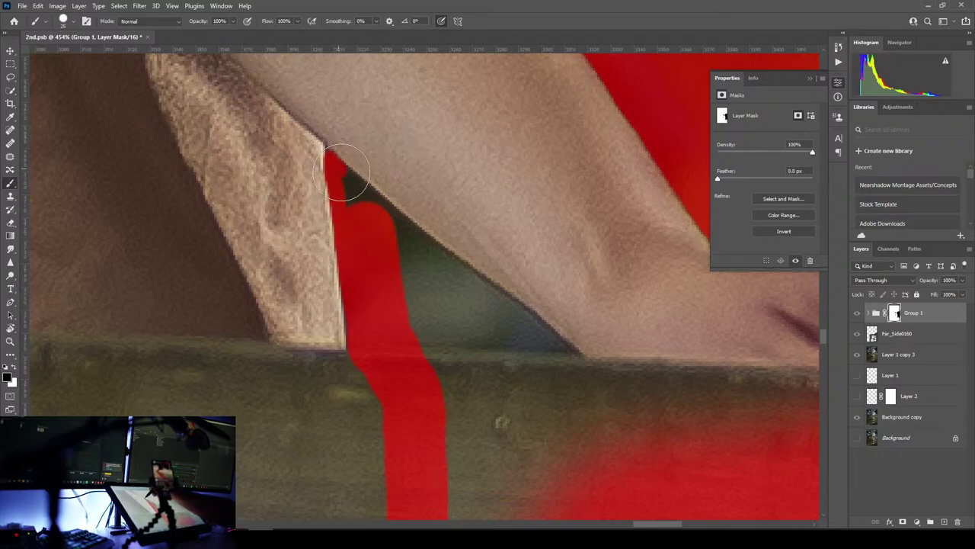
{"action": "left_click_drag", "start_coordinate": [340, 168], "coordinate": [561, 361]}
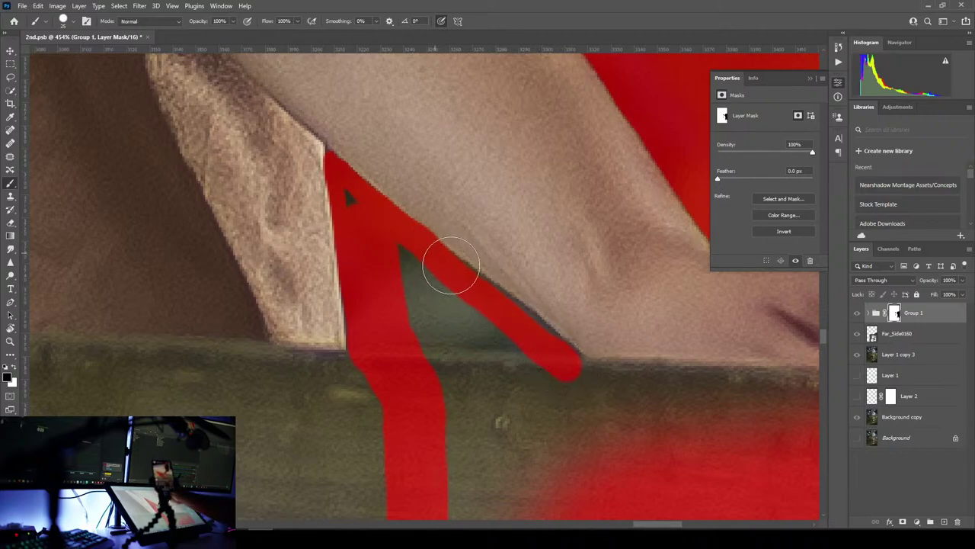
{"action": "left_click_drag", "start_coordinate": [467, 279], "coordinate": [524, 326]}
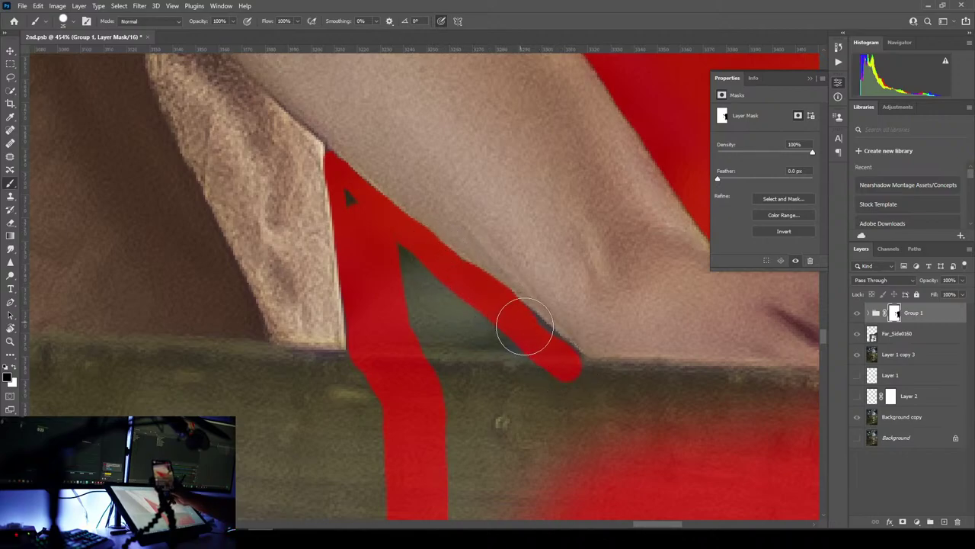
- Mask the plank edge beneath the wrist and palm and the dark shadow area under the curved fingers
{"action": "left_click_drag", "start_coordinate": [673, 432], "coordinate": [430, 389]}
{"action": "mouse_move", "coordinate": [336, 354]}
{"action": "left_mouse_down"}
{"action": "mouse_move", "coordinate": [527, 353]}
{"action": "mouse_move", "coordinate": [690, 370]}
{"action": "mouse_move", "coordinate": [516, 328]}
{"action": "mouse_move", "coordinate": [520, 275]}
{"action": "left_mouse_up"}
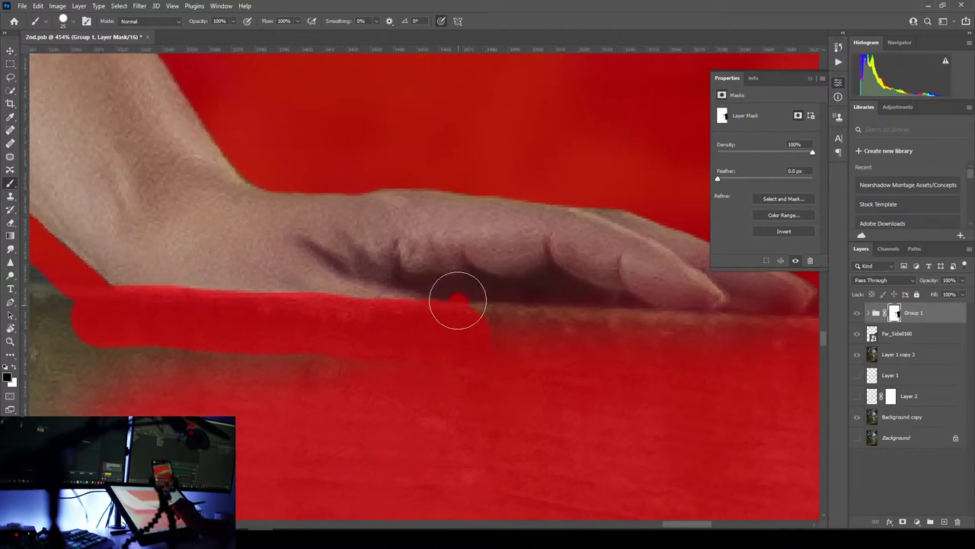
{"action": "mouse_move", "coordinate": [457, 301]}
{"action": "left_mouse_down"}
{"action": "mouse_move", "coordinate": [521, 288]}
{"action": "mouse_move", "coordinate": [552, 277]}
{"action": "mouse_move", "coordinate": [654, 320]}
{"action": "mouse_move", "coordinate": [529, 295]}
{"action": "mouse_move", "coordinate": [483, 311]}
{"action": "left_mouse_up"}
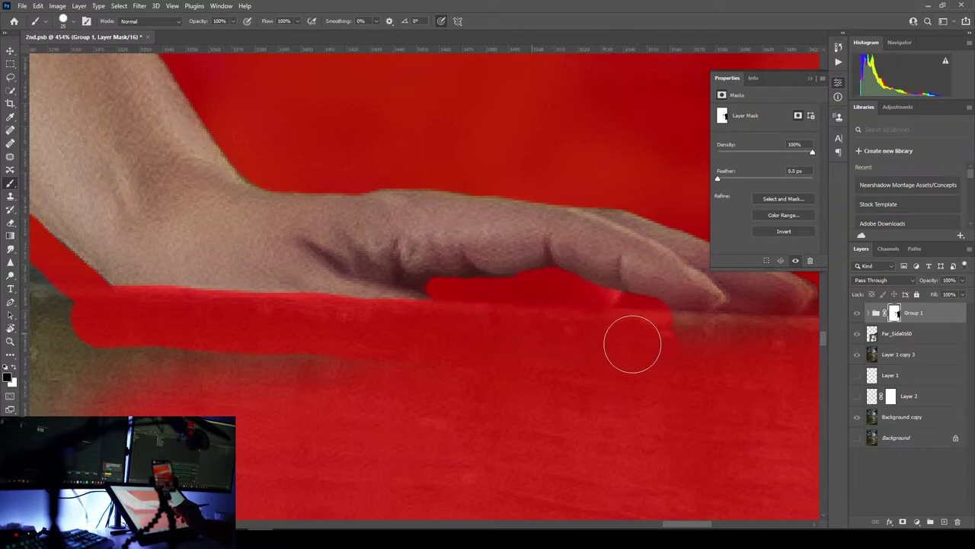
- Extend the mask over the plank beneath the fingertips and check the hand's outline out to the last finger
{"action": "left_click_drag", "start_coordinate": [632, 344], "coordinate": [780, 342]}
{"action": "left_click_drag", "start_coordinate": [711, 336], "coordinate": [392, 374]}
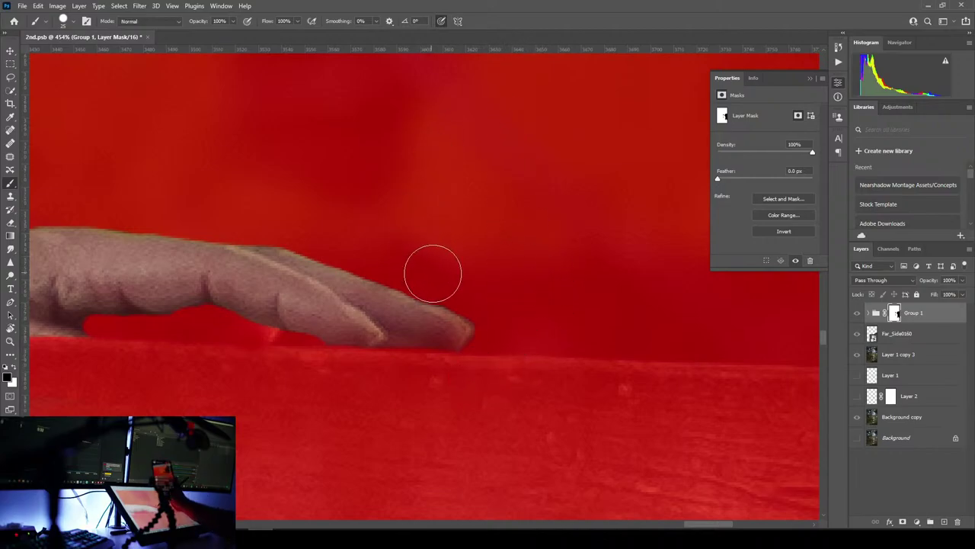
{"action": "mouse_move", "coordinate": [490, 371]}
{"action": "left_mouse_down"}
{"action": "mouse_move", "coordinate": [660, 277]}
{"action": "mouse_move", "coordinate": [696, 266]}
{"action": "mouse_move", "coordinate": [719, 281]}
{"action": "mouse_move", "coordinate": [743, 262]}
{"action": "left_mouse_up"}
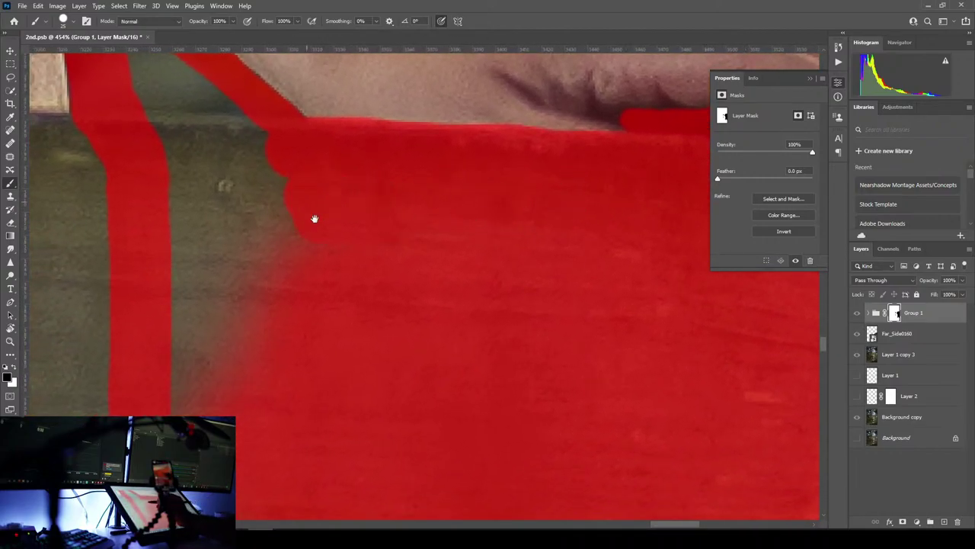
- Fill the remaining unmasked patch between the fabric and forearm, continuing down over the upper plank beside the dress
{"action": "left_click_drag", "start_coordinate": [315, 218], "coordinate": [549, 427]}
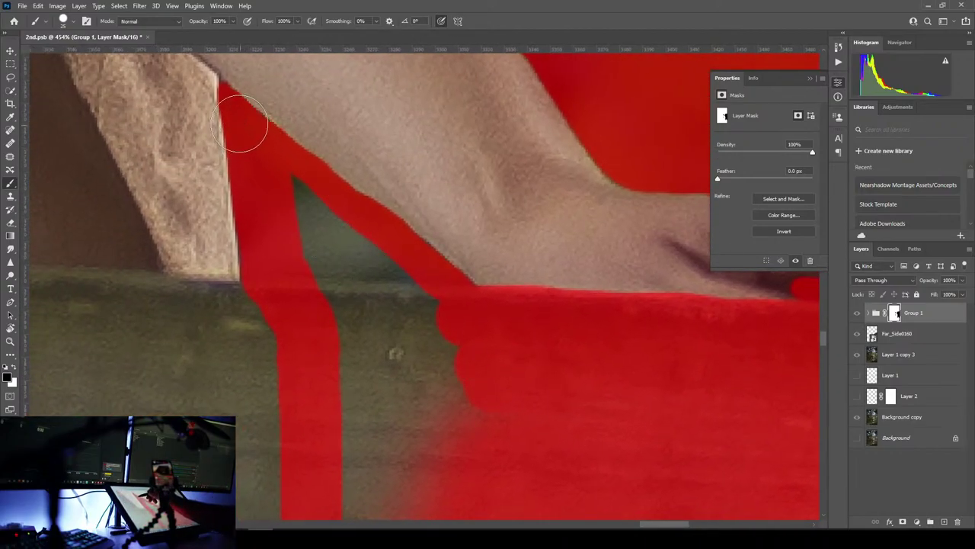
{"action": "mouse_move", "coordinate": [288, 188]}
{"action": "left_mouse_down"}
{"action": "mouse_move", "coordinate": [338, 311]}
{"action": "mouse_move", "coordinate": [343, 272]}
{"action": "mouse_move", "coordinate": [424, 305]}
{"action": "mouse_move", "coordinate": [449, 420]}
{"action": "mouse_move", "coordinate": [357, 327]}
{"action": "mouse_move", "coordinate": [353, 394]}
{"action": "left_mouse_up"}
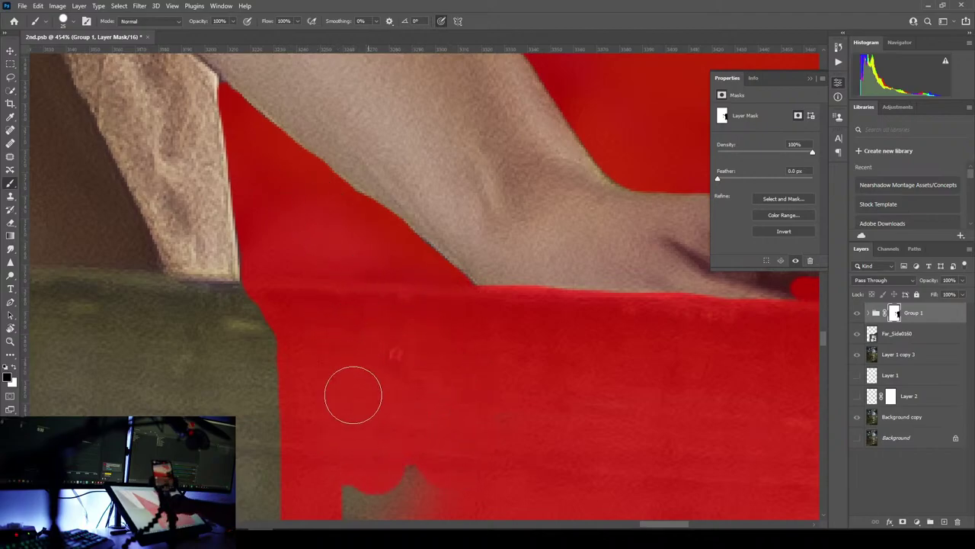
{"action": "left_click_drag", "start_coordinate": [414, 454], "coordinate": [385, 183]}
{"action": "mouse_move", "coordinate": [333, 317]}
{"action": "left_mouse_down"}
{"action": "mouse_move", "coordinate": [325, 204]}
{"action": "mouse_move", "coordinate": [420, 228]}
{"action": "mouse_move", "coordinate": [347, 328]}
{"action": "left_mouse_up"}
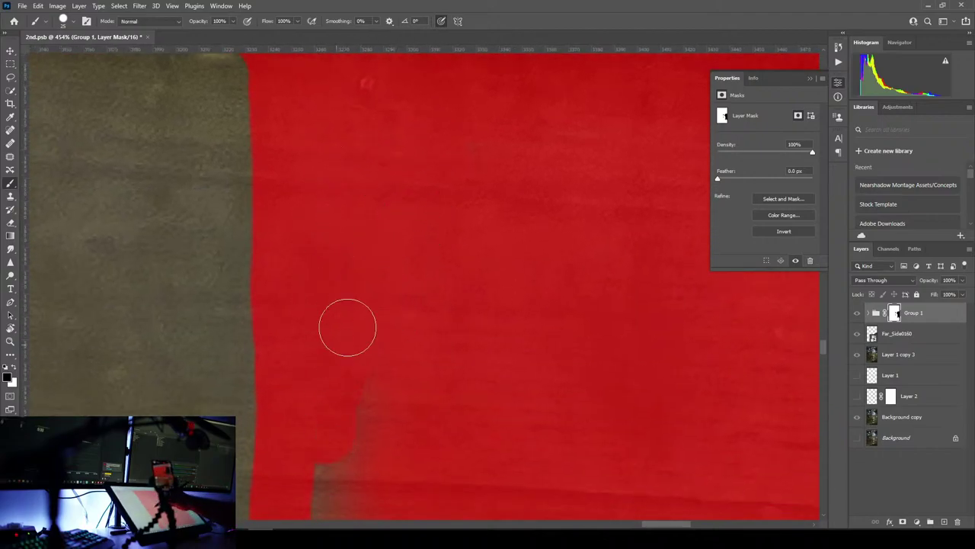
- Mask the rest of the upper plank and the narrow plank below it, beside the pleated fabric
{"action": "left_click_drag", "start_coordinate": [441, 407], "coordinate": [488, 116]}
{"action": "mouse_move", "coordinate": [424, 148]}
{"action": "left_mouse_down"}
{"action": "mouse_move", "coordinate": [387, 220]}
{"action": "mouse_move", "coordinate": [432, 205]}
{"action": "left_mouse_up"}
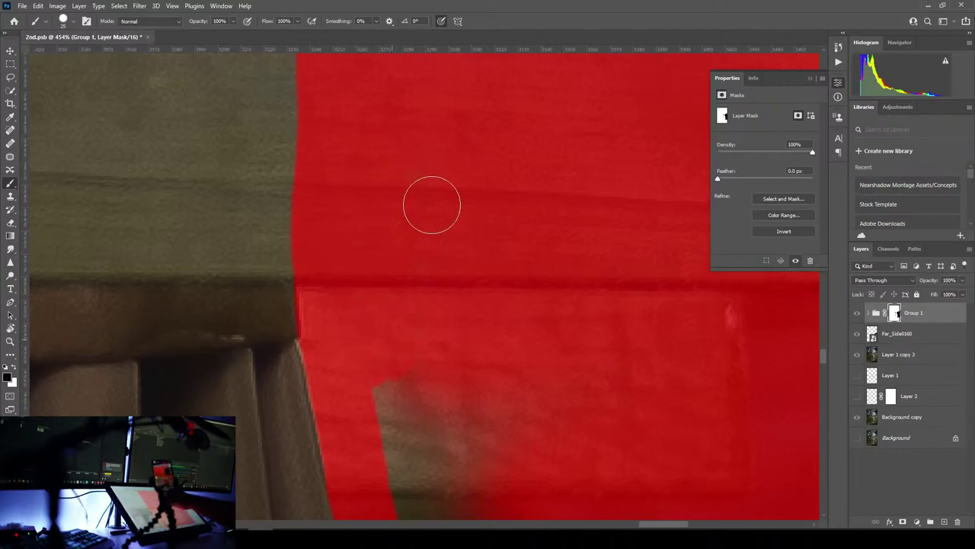
{"action": "mouse_move", "coordinate": [384, 411]}
{"action": "left_mouse_down"}
{"action": "mouse_move", "coordinate": [418, 389]}
{"action": "mouse_move", "coordinate": [457, 417]}
{"action": "left_mouse_up"}
{"action": "left_click_drag", "start_coordinate": [546, 408], "coordinate": [432, 167]}
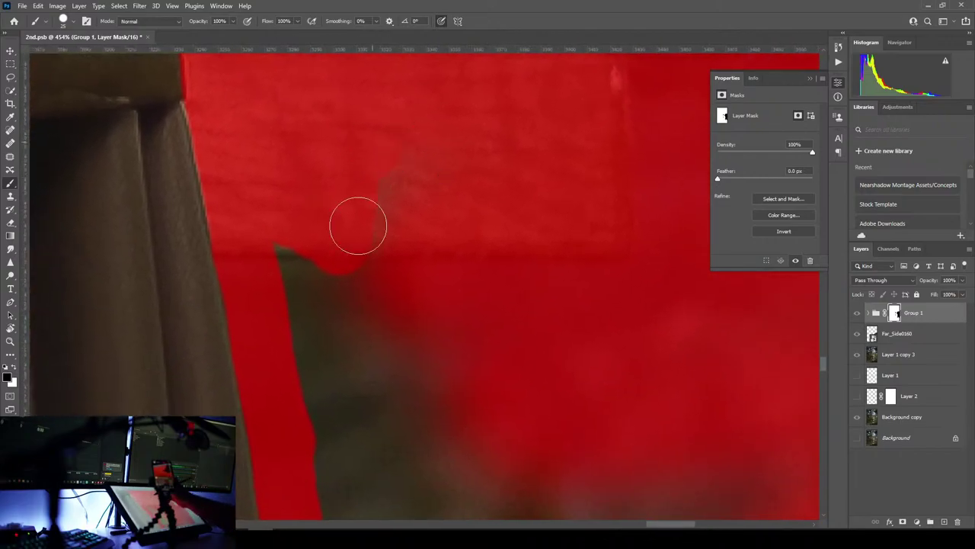
{"action": "mouse_move", "coordinate": [358, 226]}
{"action": "left_mouse_down"}
{"action": "mouse_move", "coordinate": [313, 200]}
{"action": "mouse_move", "coordinate": [383, 392]}
{"action": "mouse_move", "coordinate": [349, 344]}
{"action": "mouse_move", "coordinate": [488, 393]}
{"action": "mouse_move", "coordinate": [529, 305]}
{"action": "mouse_move", "coordinate": [496, 215]}
{"action": "left_mouse_up"}
- Mask the blurred background and grass beside the pleated fabric, down to the top of the lower plank
{"action": "mouse_move", "coordinate": [262, 213]}
{"action": "left_mouse_down"}
{"action": "mouse_move", "coordinate": [253, 248]}
{"action": "mouse_move", "coordinate": [440, 222]}
{"action": "mouse_move", "coordinate": [615, 313]}
{"action": "left_mouse_up"}
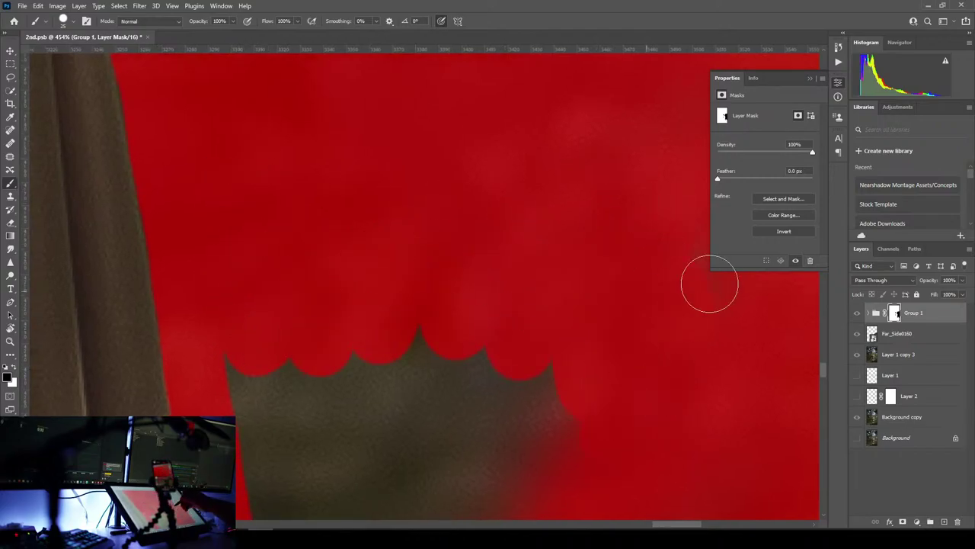
{"action": "mouse_move", "coordinate": [473, 367]}
{"action": "left_mouse_down"}
{"action": "mouse_move", "coordinate": [399, 398]}
{"action": "mouse_move", "coordinate": [306, 360]}
{"action": "left_mouse_up"}
{"action": "left_click_drag", "start_coordinate": [374, 378], "coordinate": [409, 56]}
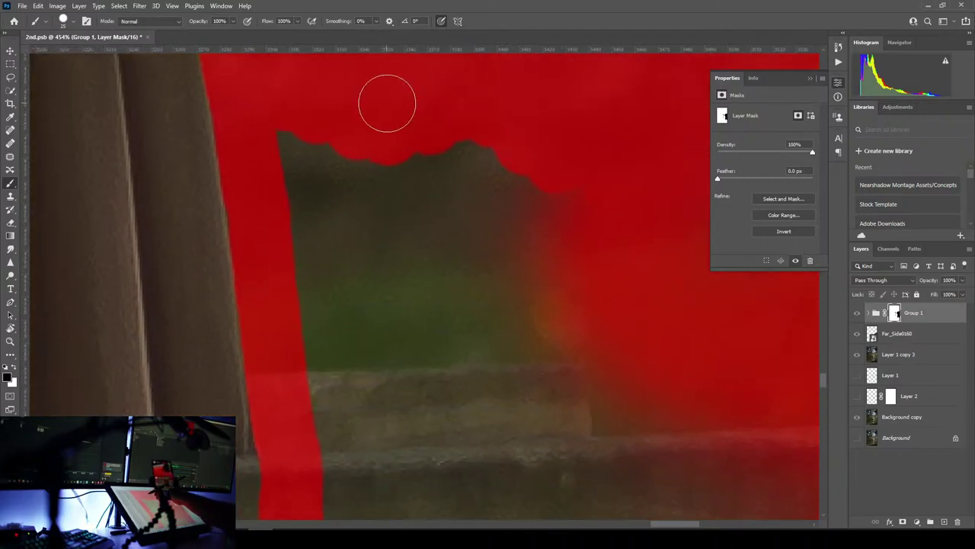
{"action": "mouse_move", "coordinate": [294, 113]}
{"action": "left_mouse_down"}
{"action": "mouse_move", "coordinate": [307, 141]}
{"action": "mouse_move", "coordinate": [542, 171]}
{"action": "left_mouse_up"}
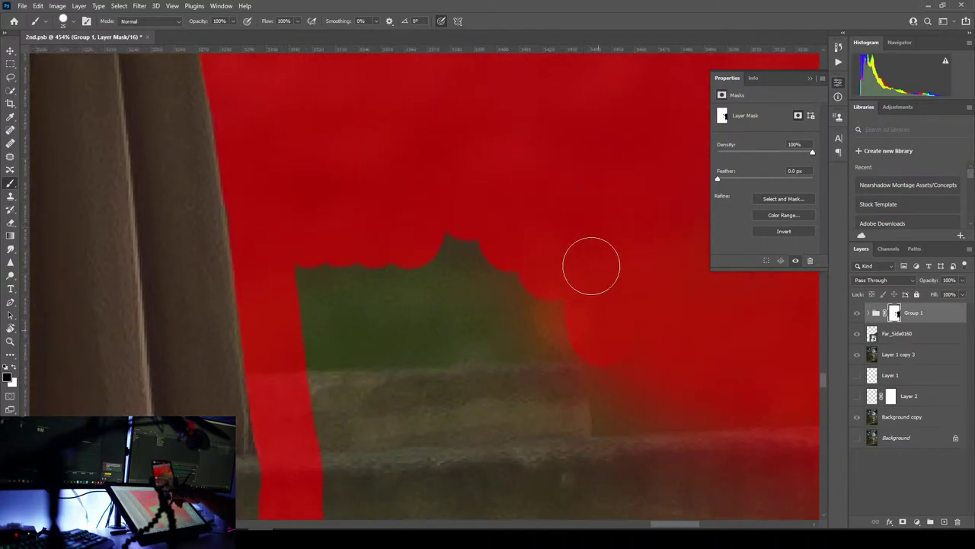
{"action": "left_click_drag", "start_coordinate": [450, 227], "coordinate": [313, 249]}
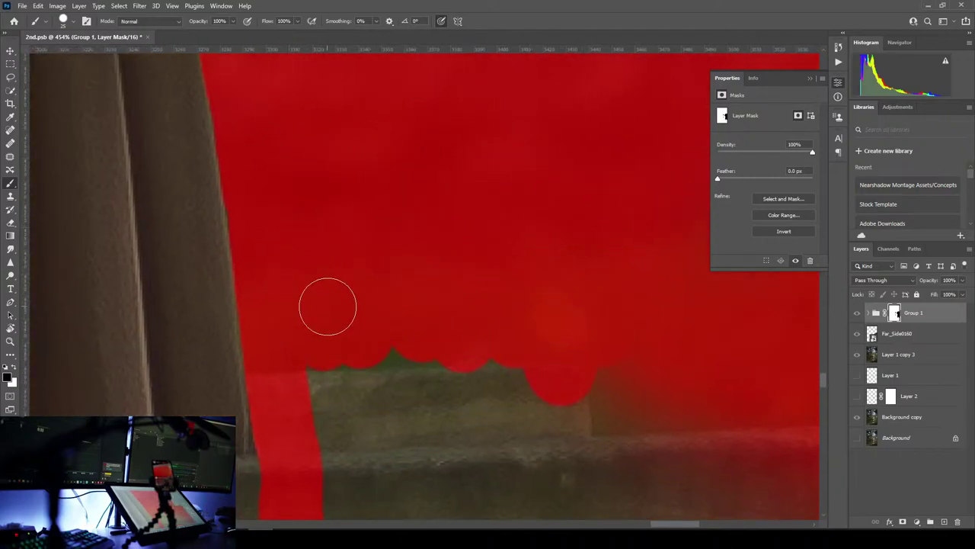
- With a 200 px brush, mask the lower plank, grass and decking beside the dress down to the image's bottom edge
{"action": "scroll", "coordinate": [358, 275], "scroll_direction": "down", "scroll_amount": 8}
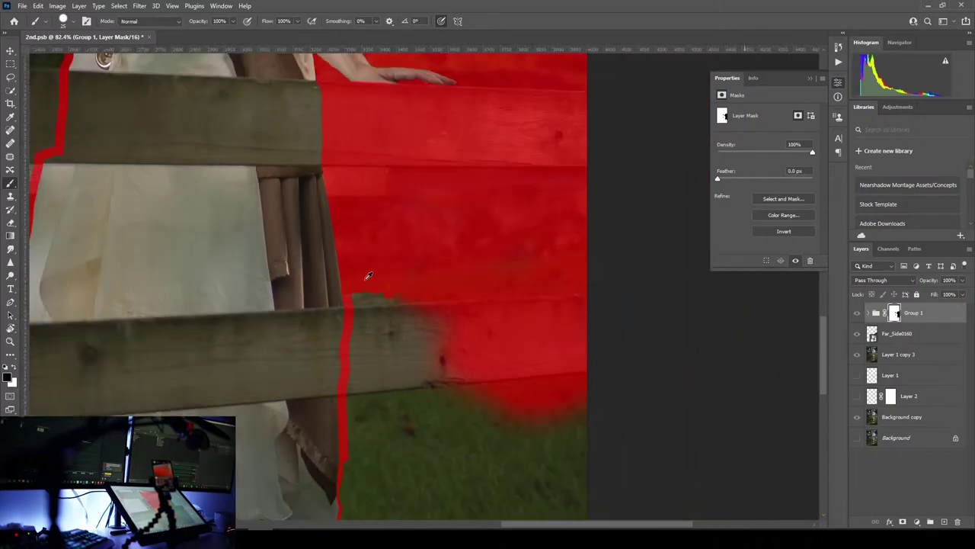
{"action": "scroll", "coordinate": [368, 275], "scroll_direction": "down", "scroll_amount": 5}
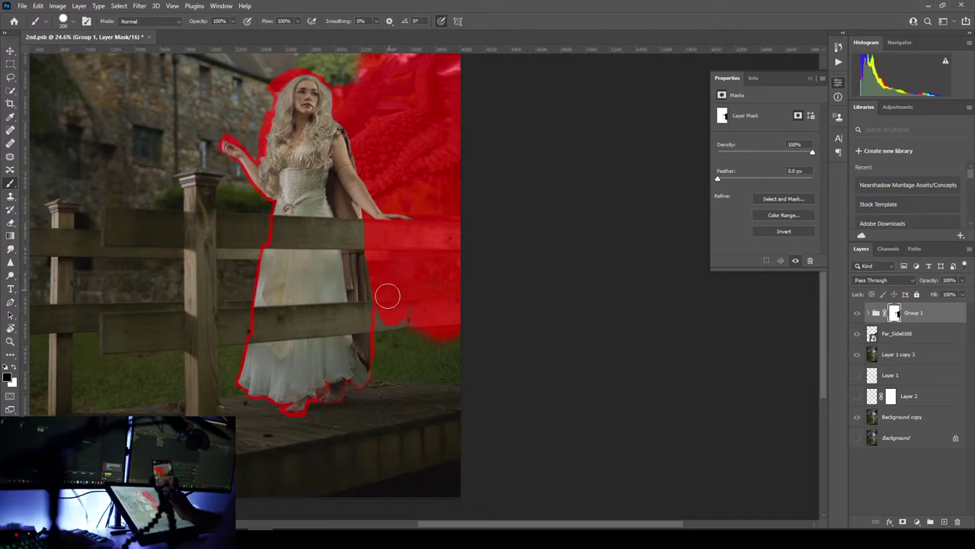
{"action": "mouse_move", "coordinate": [405, 348]}
{"action": "left_mouse_down"}
{"action": "mouse_move", "coordinate": [463, 315]}
{"action": "mouse_move", "coordinate": [416, 327]}
{"action": "mouse_move", "coordinate": [401, 361]}
{"action": "left_mouse_up"}
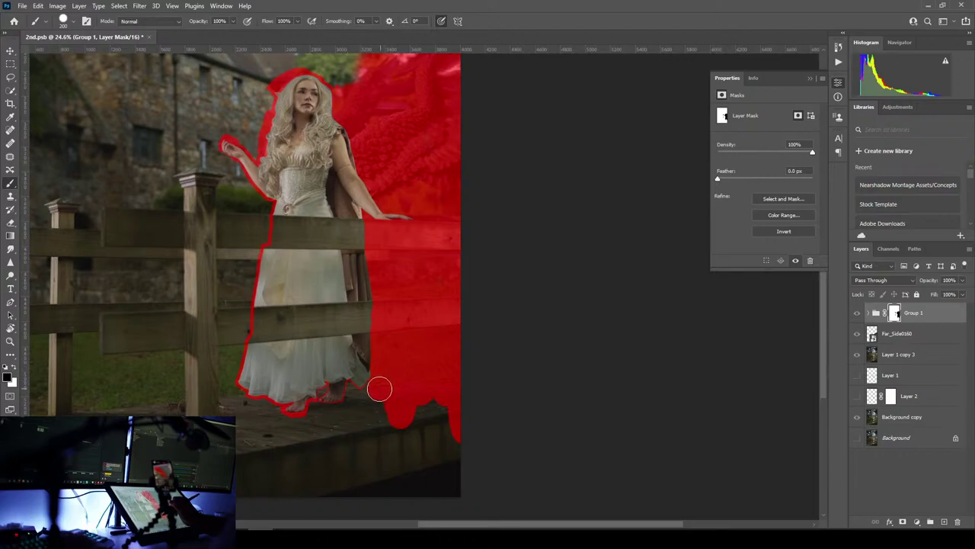
{"action": "mouse_move", "coordinate": [376, 399]}
{"action": "left_mouse_down"}
{"action": "mouse_move", "coordinate": [429, 464]}
{"action": "mouse_move", "coordinate": [451, 446]}
{"action": "mouse_move", "coordinate": [412, 455]}
{"action": "left_mouse_up"}
{"action": "mouse_move", "coordinate": [429, 491]}
{"action": "left_mouse_down"}
{"action": "mouse_move", "coordinate": [396, 411]}
{"action": "mouse_move", "coordinate": [362, 431]}
{"action": "left_mouse_up"}
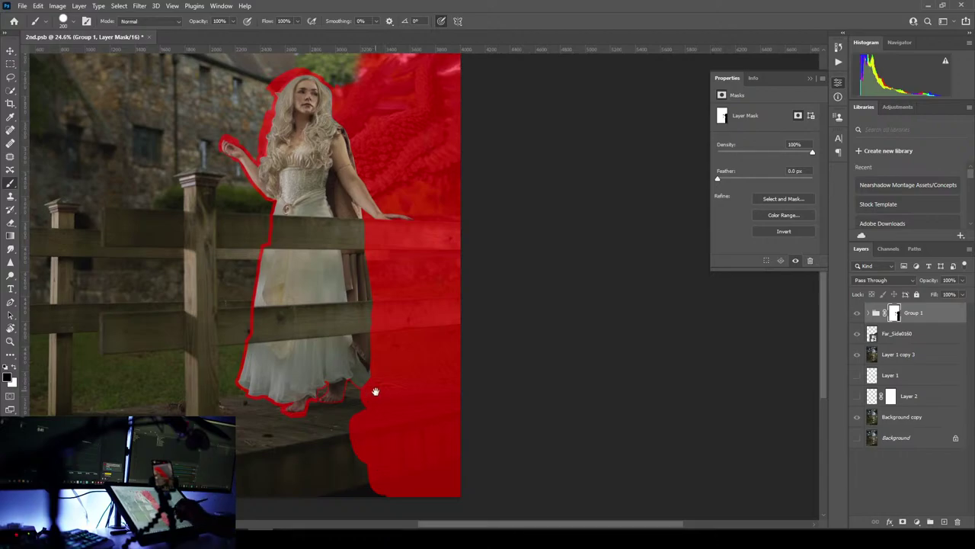
- Fill the remaining background outside the woman's outline with black on the Group 1 mask using the Paint Bucket
{"action": "left_click_drag", "start_coordinate": [377, 396], "coordinate": [523, 336]}
{"action": "key", "text": "shift+b"}
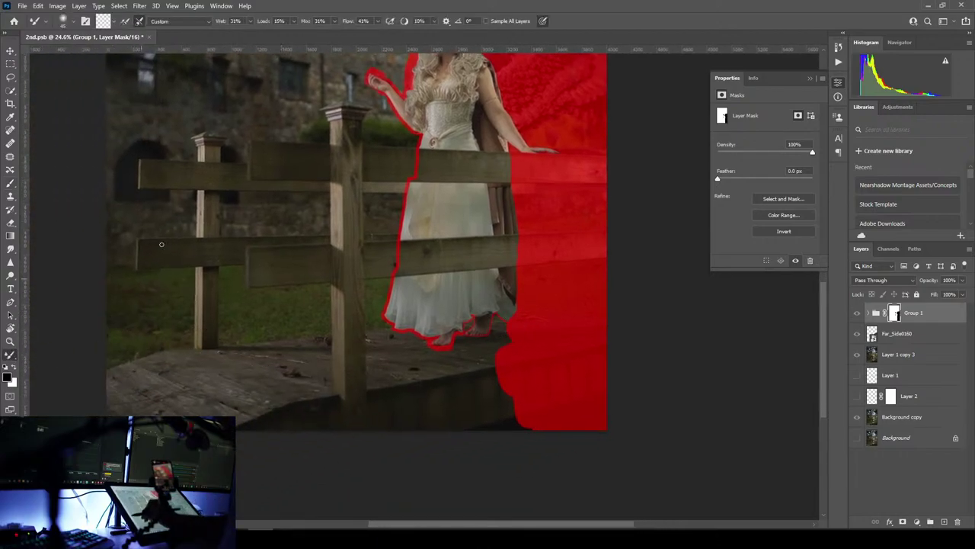
{"action": "left_click", "coordinate": [9, 355]}
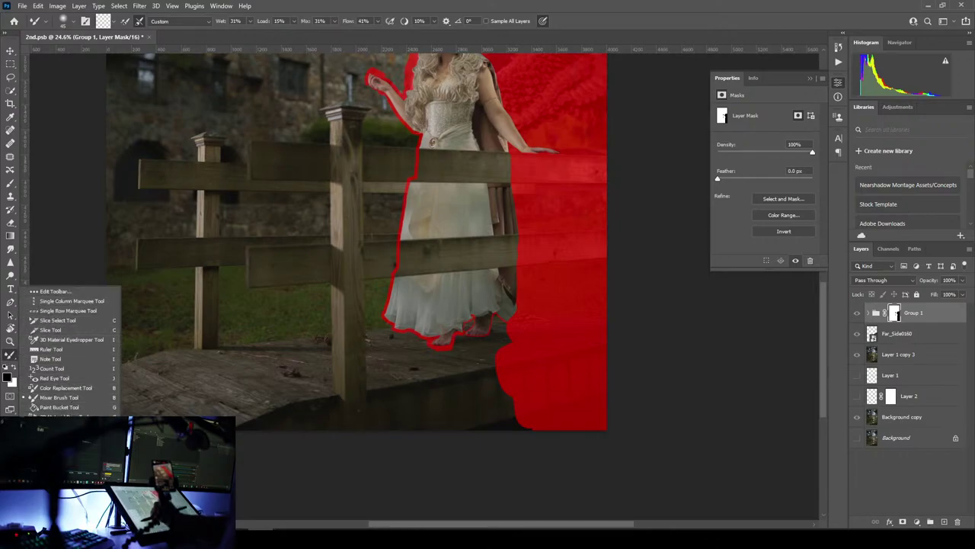
{"action": "left_click", "coordinate": [59, 407]}
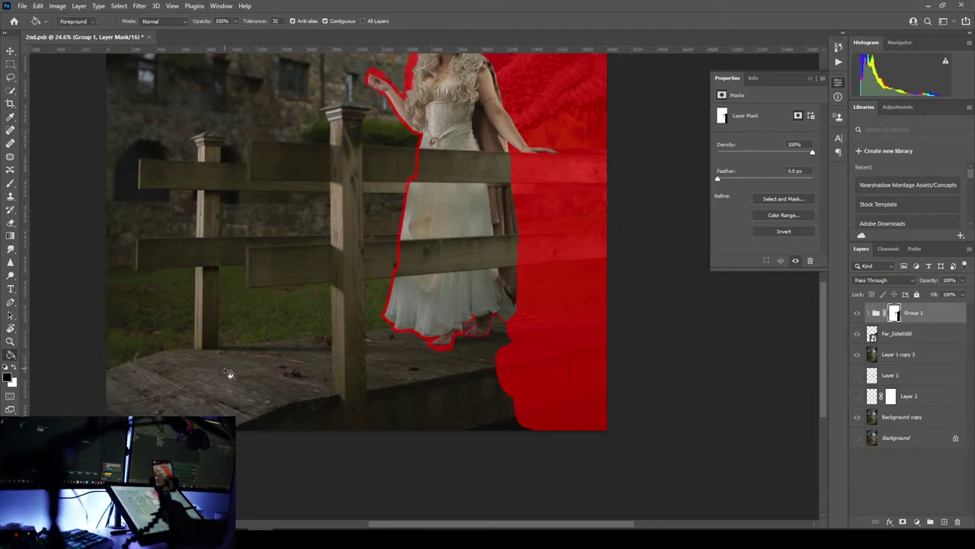
{"action": "left_click", "coordinate": [222, 374]}
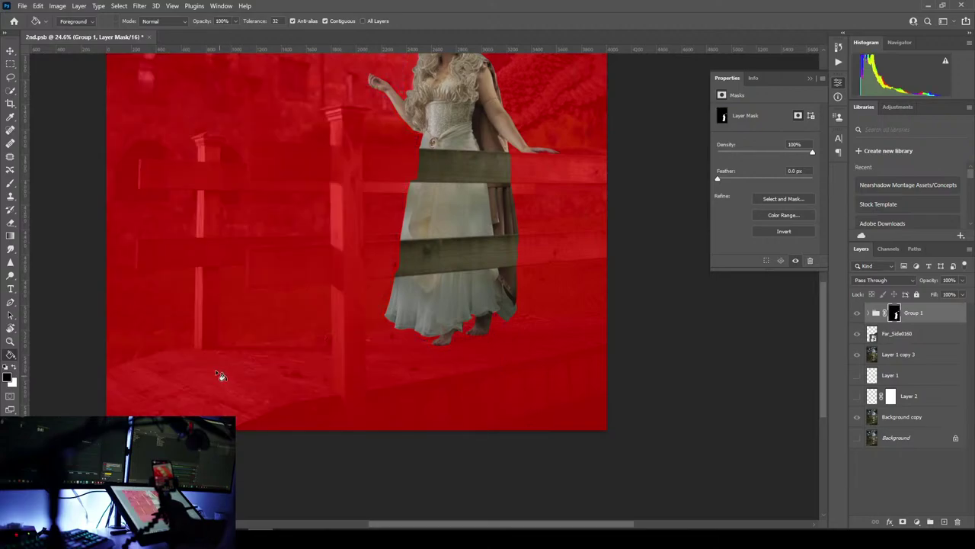
- Paint black over the leftover unmasked strip in the trees above and beside the woman's head
{"action": "mouse_move", "coordinate": [338, 228]}
{"action": "left_mouse_down"}
{"action": "mouse_move", "coordinate": [218, 374]}
{"action": "mouse_move", "coordinate": [189, 395]}
{"action": "left_mouse_up"}
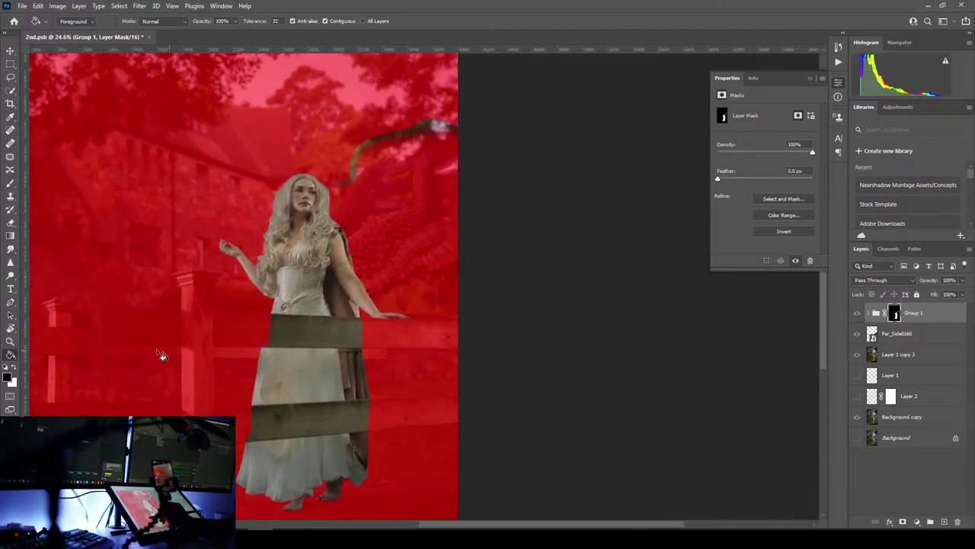
{"action": "key", "text": "b"}
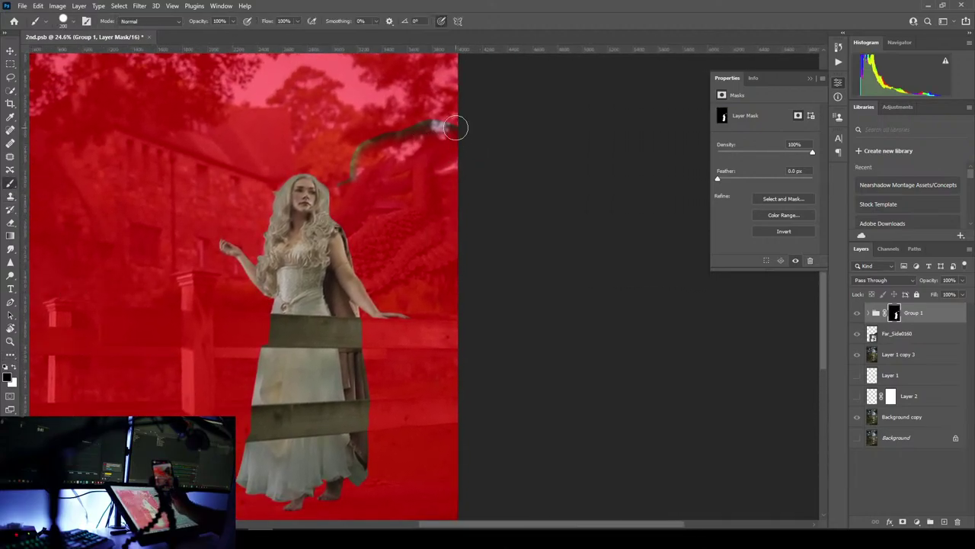
{"action": "mouse_move", "coordinate": [455, 128]}
{"action": "left_mouse_down"}
{"action": "mouse_move", "coordinate": [438, 145]}
{"action": "mouse_move", "coordinate": [407, 109]}
{"action": "mouse_move", "coordinate": [381, 159]}
{"action": "mouse_move", "coordinate": [359, 166]}
{"action": "mouse_move", "coordinate": [349, 189]}
{"action": "left_mouse_up"}
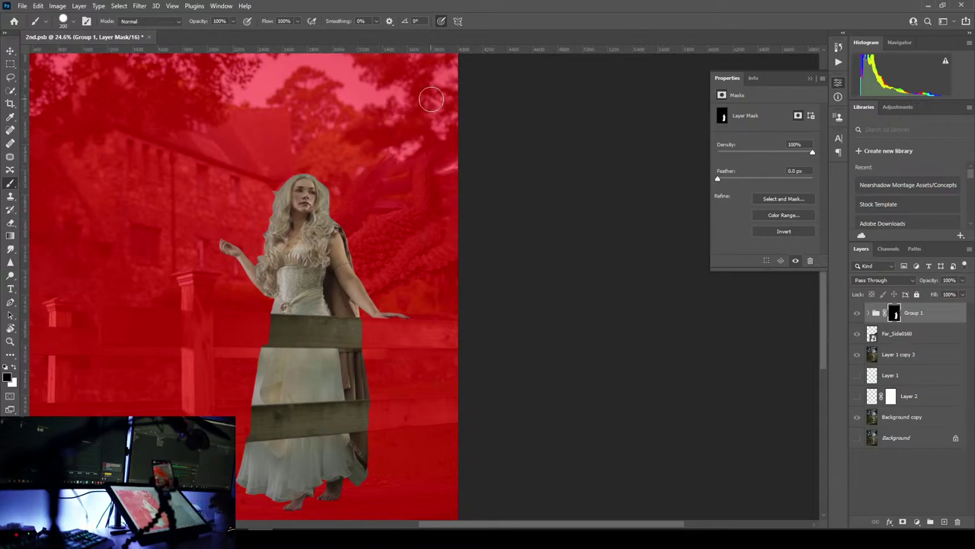
- Check the mask edge at the waist beside the belt brooch and reduce the brush size to 80 px
{"action": "scroll", "coordinate": [313, 306], "scroll_direction": "up", "scroll_amount": 6}
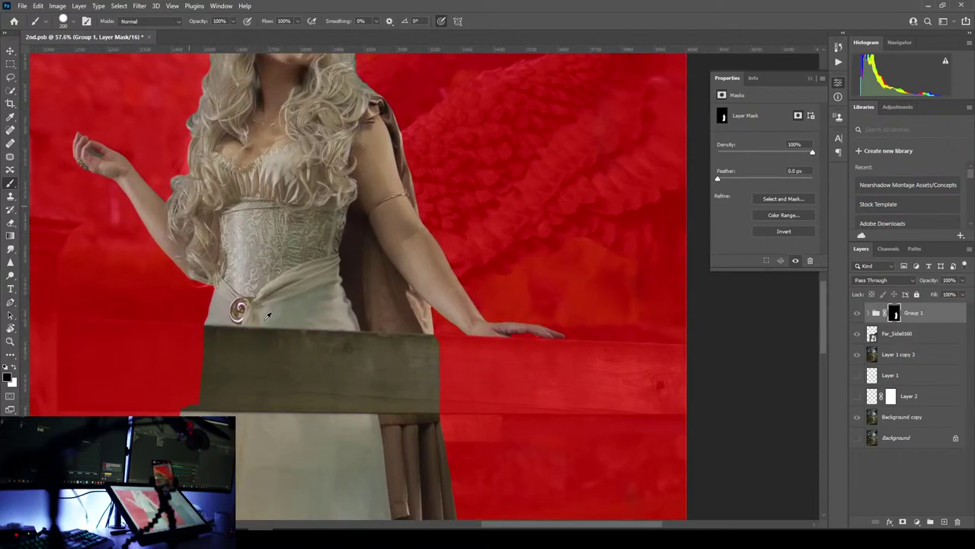
{"action": "scroll", "coordinate": [266, 315], "scroll_direction": "up", "scroll_amount": 2}
{"action": "scroll", "coordinate": [241, 333], "scroll_direction": "up", "scroll_amount": 4}
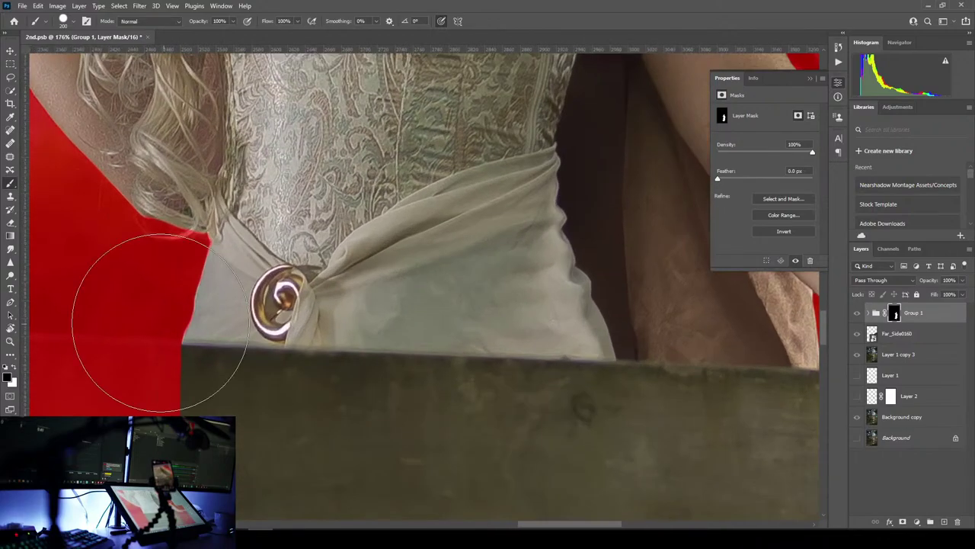
{"action": "left_click_drag", "start_coordinate": [161, 322], "coordinate": [305, 320]}
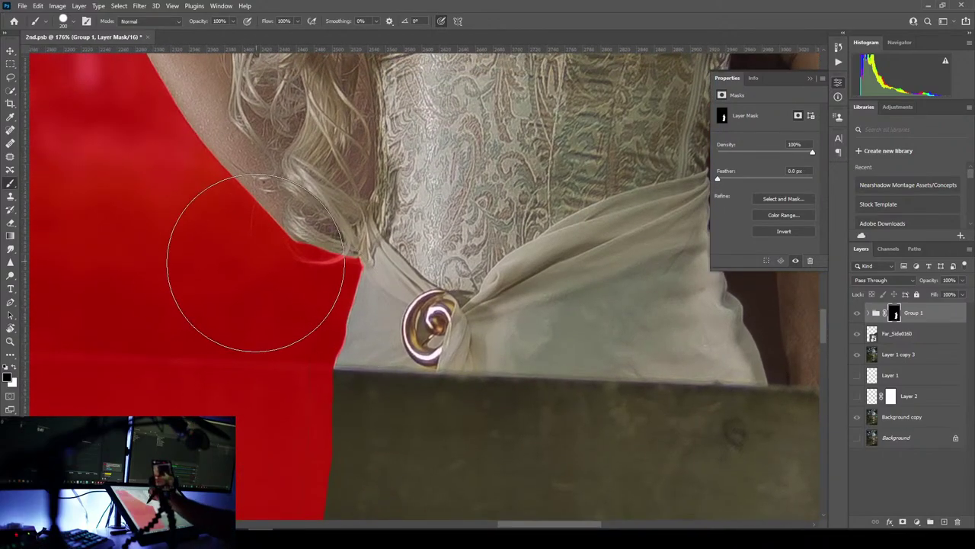
{"action": "key", "text": "bracketleft"}
{"action": "key", "text": "bracketleft"}
{"action": "key", "text": "bracketleft"}
{"action": "key", "text": "bracketleft"}
{"action": "key", "text": "bracketleft"}
{"action": "key", "text": "bracketleft"}
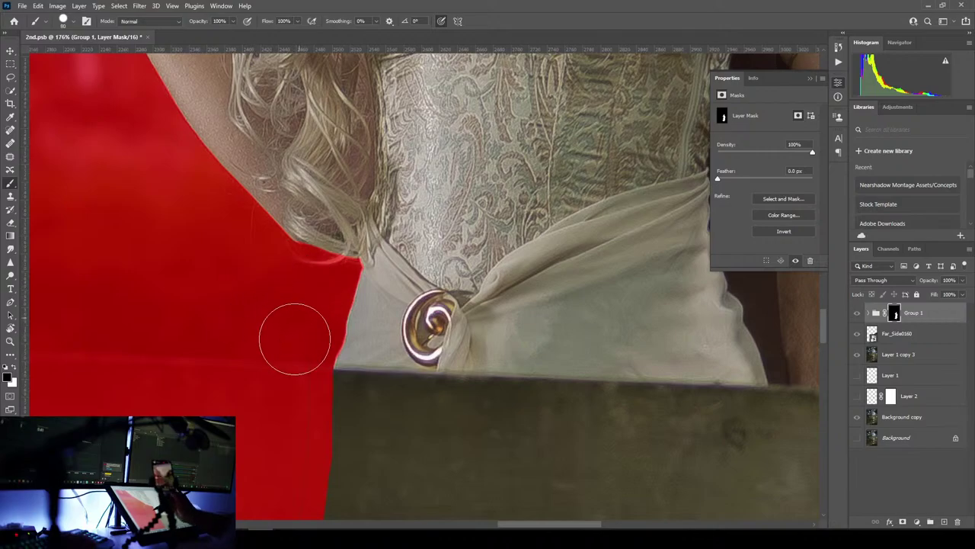
- Examine the mask edge along the dress from the upper plank down to the sheer hem and both bare feet
{"action": "left_click_drag", "start_coordinate": [272, 414], "coordinate": [283, 211]}
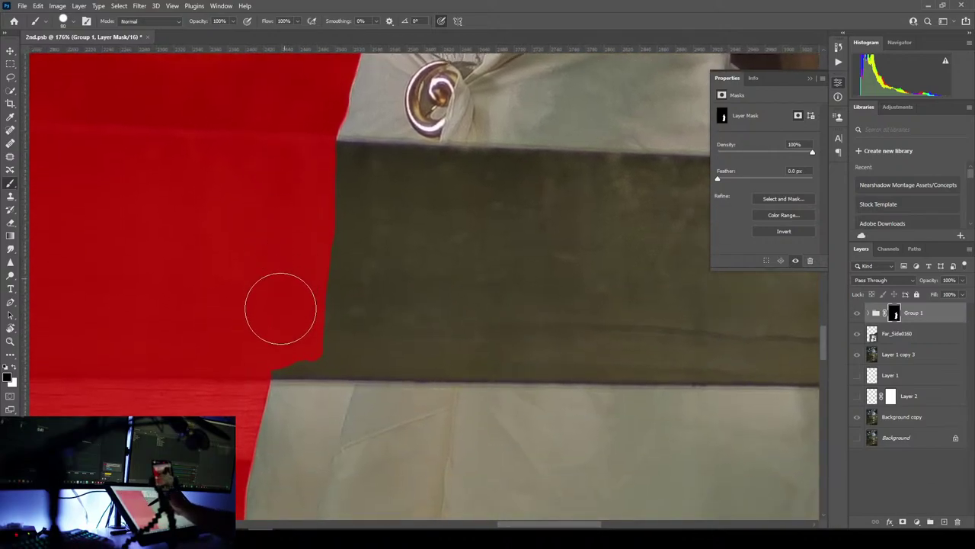
{"action": "left_click_drag", "start_coordinate": [207, 404], "coordinate": [243, 153]}
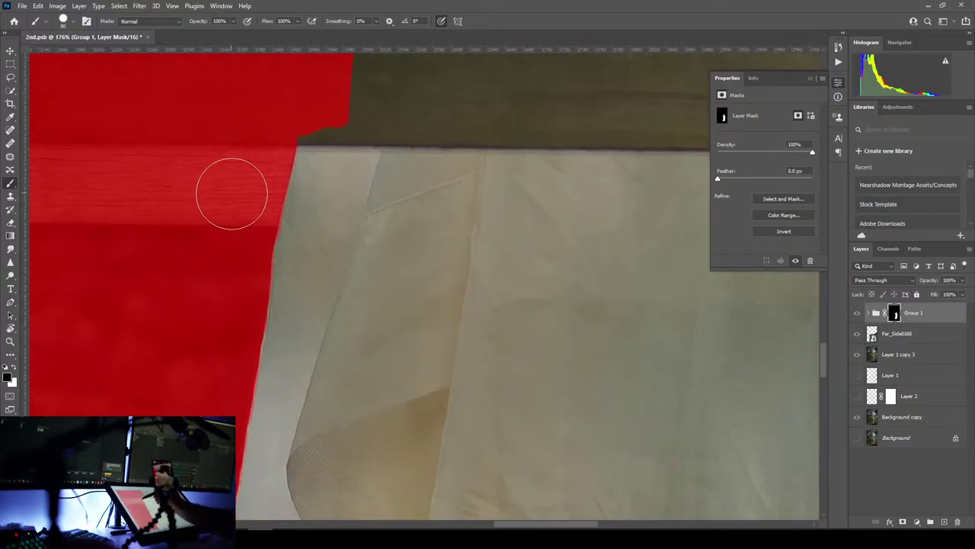
{"action": "left_click_drag", "start_coordinate": [196, 409], "coordinate": [295, 112]}
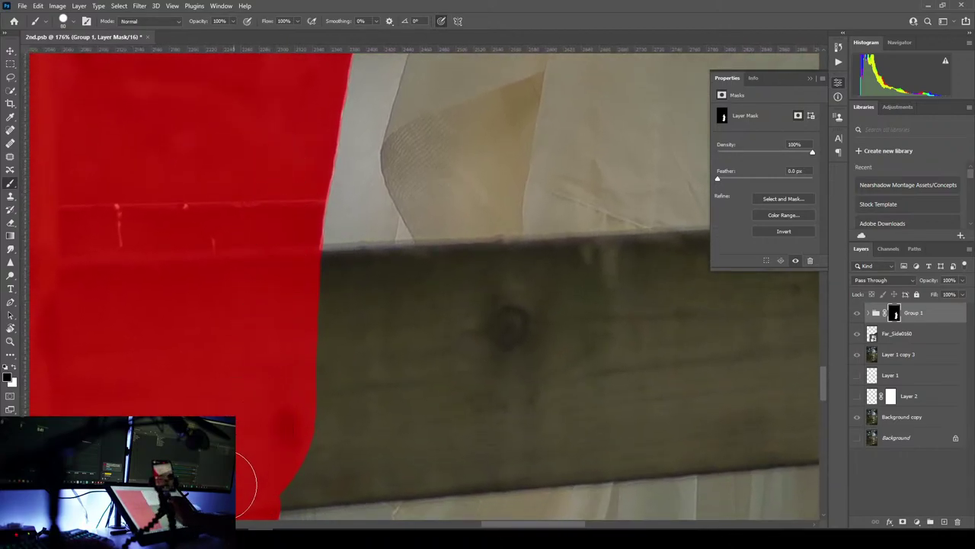
{"action": "left_click_drag", "start_coordinate": [225, 484], "coordinate": [246, 211]}
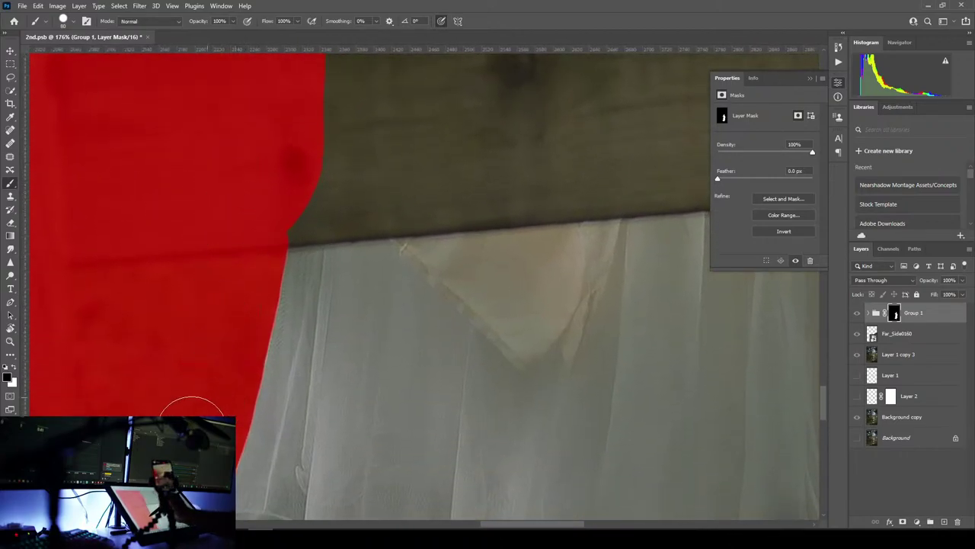
{"action": "left_click_drag", "start_coordinate": [183, 443], "coordinate": [207, 221]}
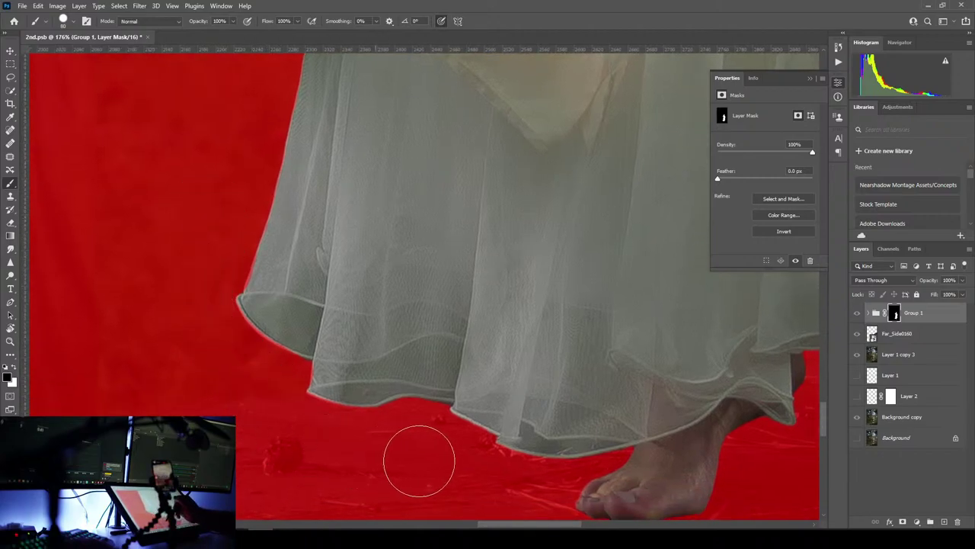
{"action": "left_click_drag", "start_coordinate": [571, 446], "coordinate": [397, 219]}
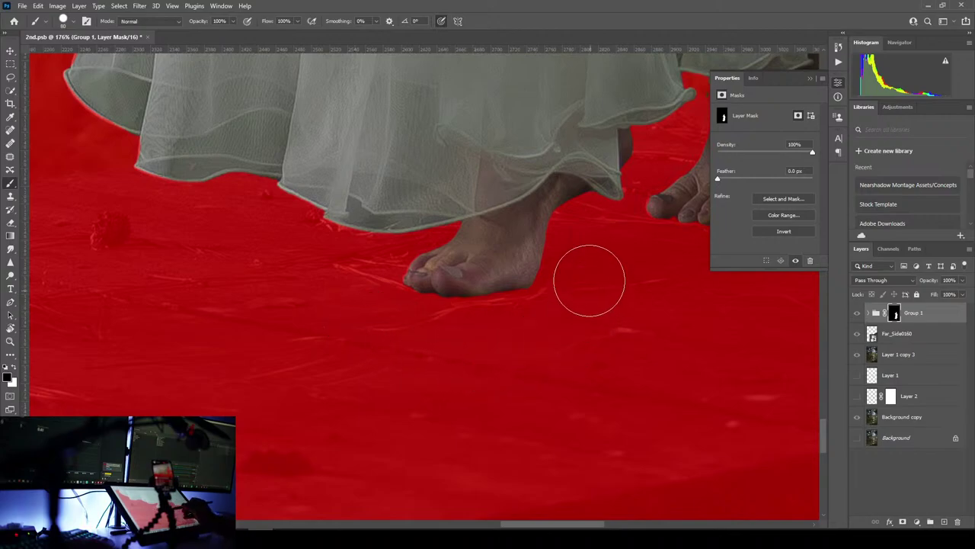
{"action": "mouse_move", "coordinate": [616, 253]}
{"action": "left_mouse_down"}
{"action": "mouse_move", "coordinate": [518, 355]}
{"action": "mouse_move", "coordinate": [383, 413]}
{"action": "left_mouse_up"}
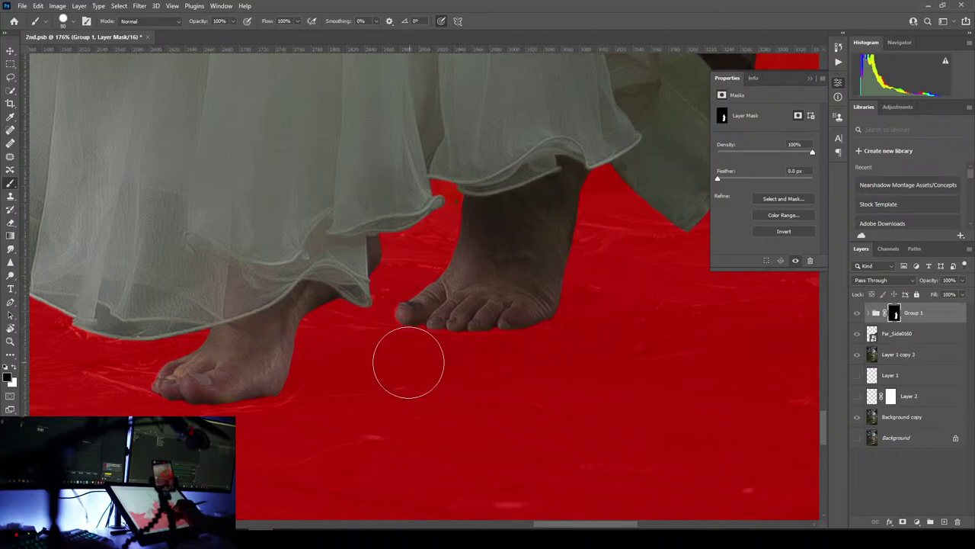
- Reduce the mask brush size to 20 px
{"action": "key", "text": "["}
{"action": "key", "text": "["}
{"action": "key", "text": "["}
{"action": "key", "text": "["}
{"action": "key", "text": "["}
{"action": "key", "text": "["}
{"action": "key", "text": "["}
{"action": "key", "text": "["}
{"action": "key", "text": "["}
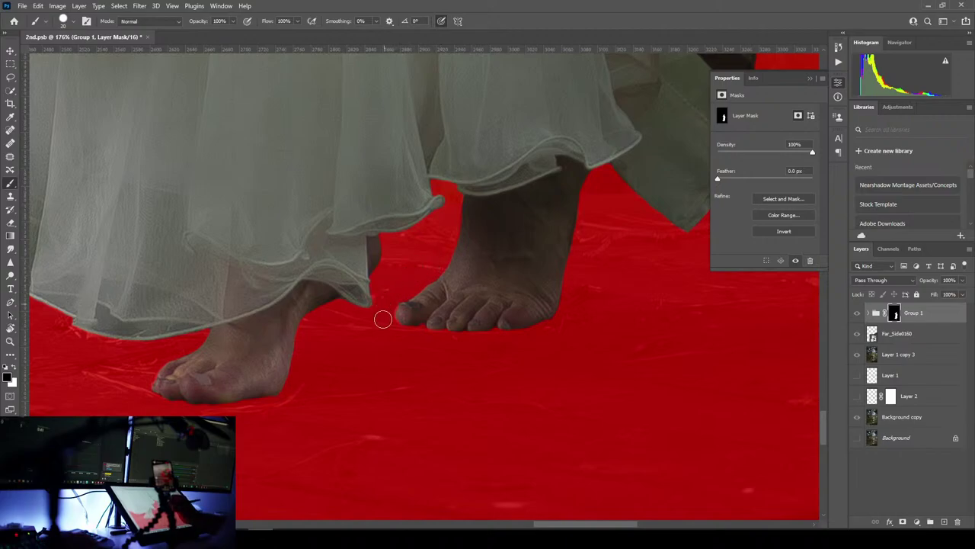
- Examine the mask edge from the cape hem beside the feet up past the planks and arm to the head
{"action": "mouse_move", "coordinate": [550, 415]}
{"action": "left_mouse_down"}
{"action": "mouse_move", "coordinate": [384, 388]}
{"action": "mouse_move", "coordinate": [267, 446]}
{"action": "left_mouse_up"}
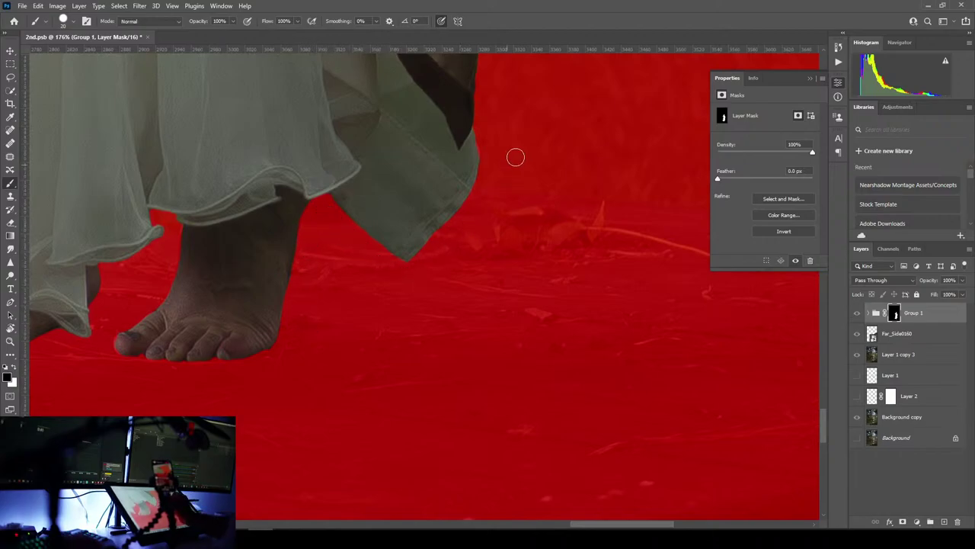
{"action": "left_click_drag", "start_coordinate": [515, 157], "coordinate": [379, 394]}
{"action": "left_click_drag", "start_coordinate": [450, 251], "coordinate": [450, 421]}
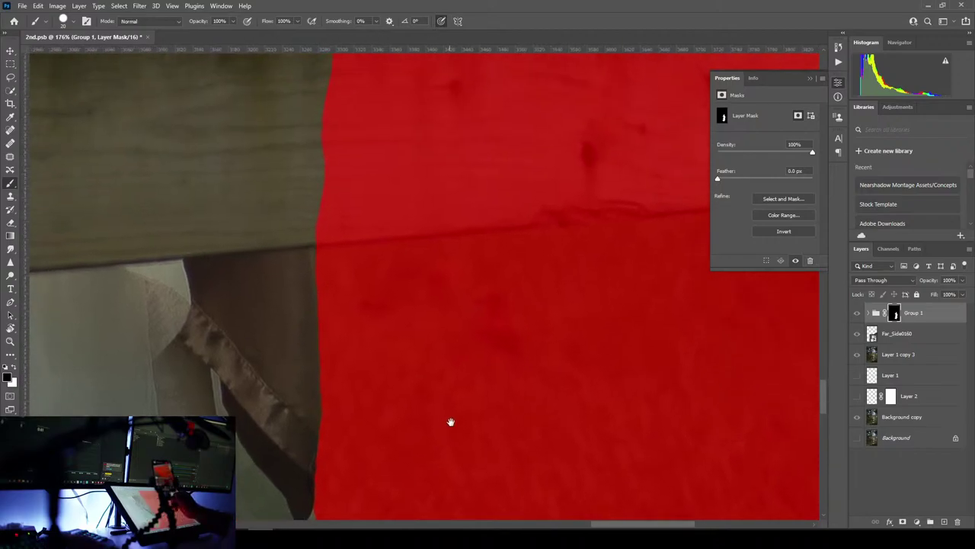
{"action": "left_click_drag", "start_coordinate": [437, 185], "coordinate": [427, 385]}
{"action": "mouse_move", "coordinate": [446, 205]}
{"action": "left_mouse_down"}
{"action": "mouse_move", "coordinate": [425, 327]}
{"action": "mouse_move", "coordinate": [437, 388]}
{"action": "left_mouse_up"}
{"action": "mouse_move", "coordinate": [425, 242]}
{"action": "left_mouse_down"}
{"action": "mouse_move", "coordinate": [433, 379]}
{"action": "mouse_move", "coordinate": [277, 355]}
{"action": "mouse_move", "coordinate": [221, 427]}
{"action": "mouse_move", "coordinate": [327, 492]}
{"action": "mouse_move", "coordinate": [393, 359]}
{"action": "mouse_move", "coordinate": [416, 456]}
{"action": "left_mouse_up"}
{"action": "left_click_drag", "start_coordinate": [328, 228], "coordinate": [429, 424]}
{"action": "left_click_drag", "start_coordinate": [361, 337], "coordinate": [430, 438]}
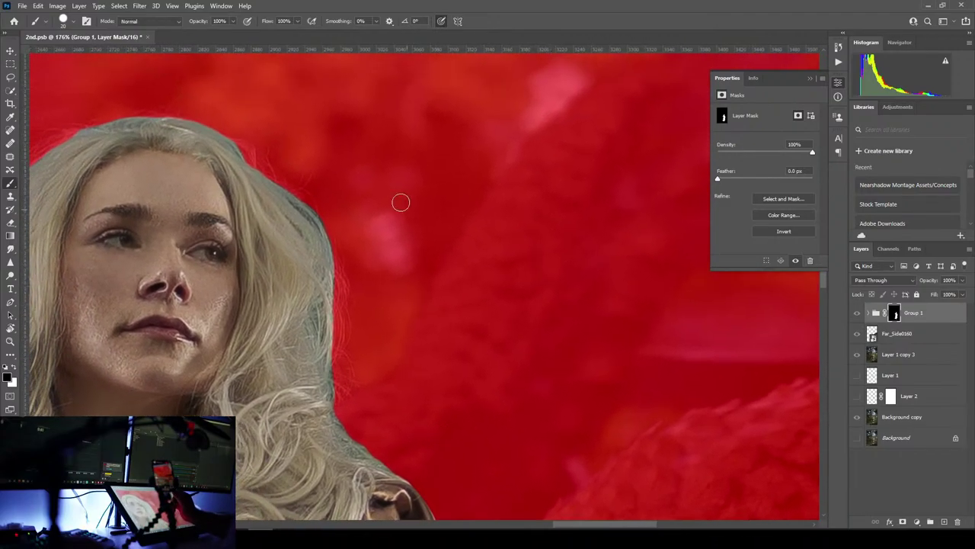
- Examine the mask edge over the hair and pointed ear, then down the curls to the raised arm and waist
{"action": "mouse_move", "coordinate": [347, 207]}
{"action": "left_mouse_down"}
{"action": "mouse_move", "coordinate": [534, 442]}
{"action": "mouse_move", "coordinate": [516, 460]}
{"action": "left_mouse_up"}
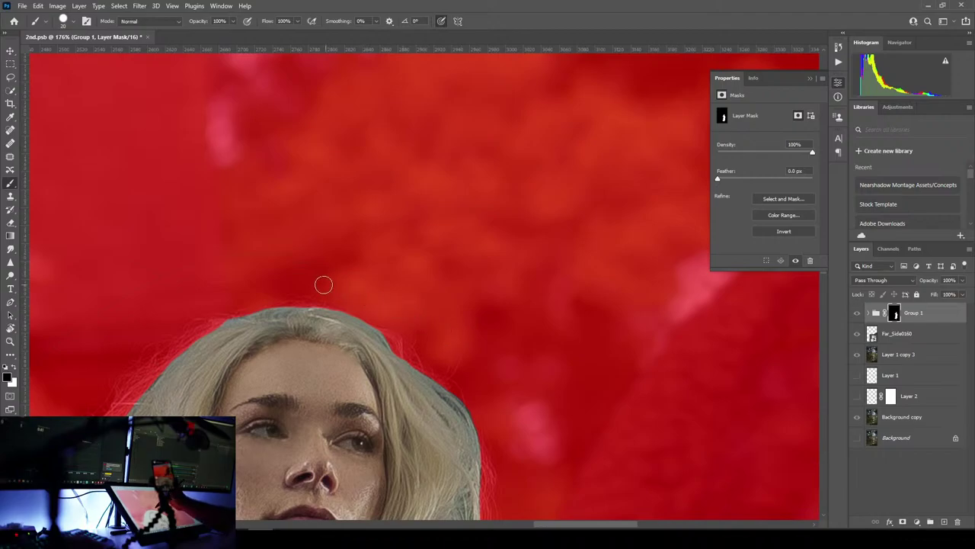
{"action": "left_click_drag", "start_coordinate": [192, 288], "coordinate": [490, 197]}
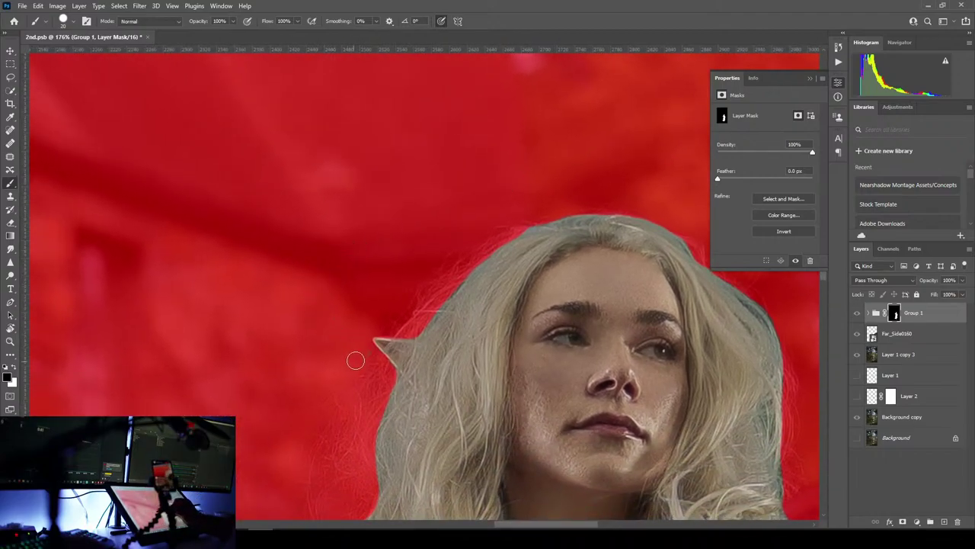
{"action": "left_click_drag", "start_coordinate": [346, 336], "coordinate": [469, 143]}
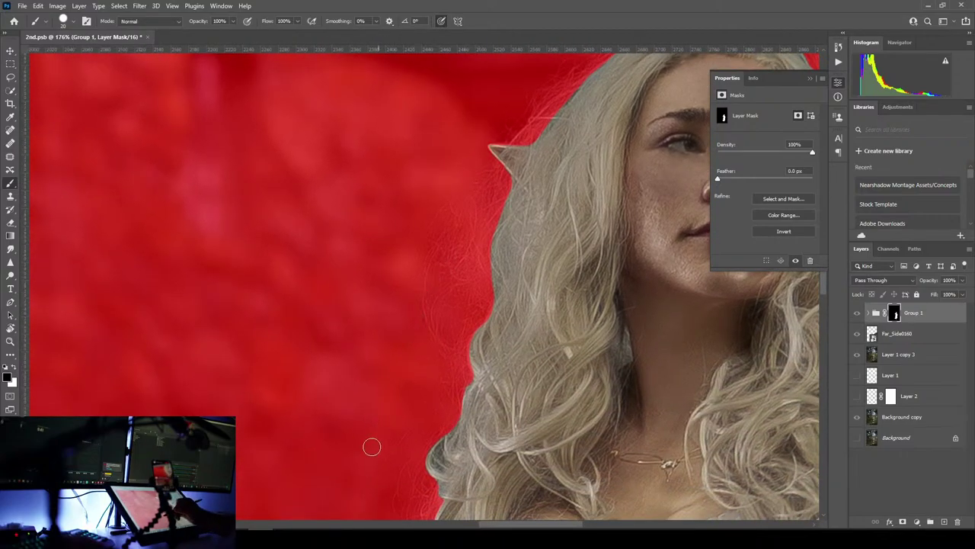
{"action": "mouse_move", "coordinate": [372, 447]}
{"action": "left_mouse_down"}
{"action": "mouse_move", "coordinate": [394, 252]}
{"action": "mouse_move", "coordinate": [409, 245]}
{"action": "left_mouse_up"}
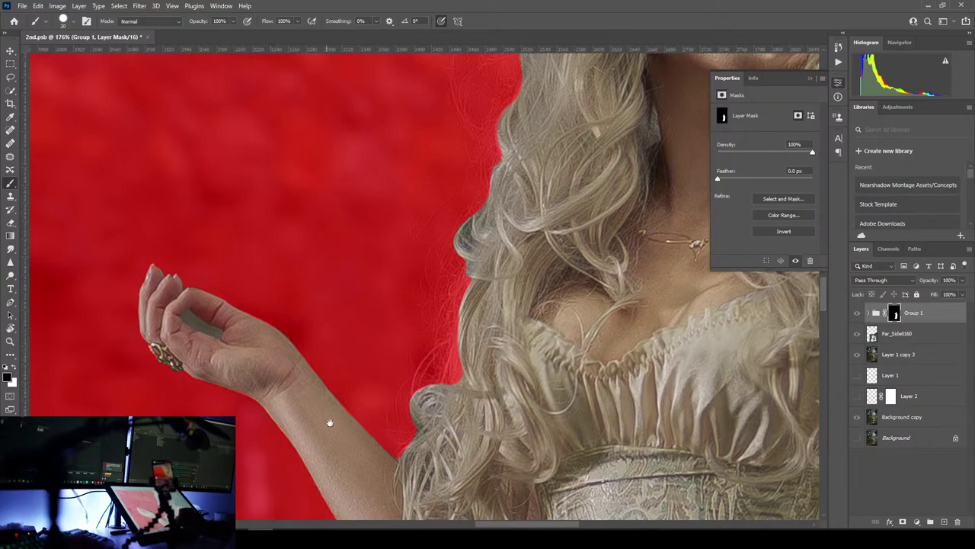
{"action": "left_click_drag", "start_coordinate": [330, 422], "coordinate": [429, 98]}
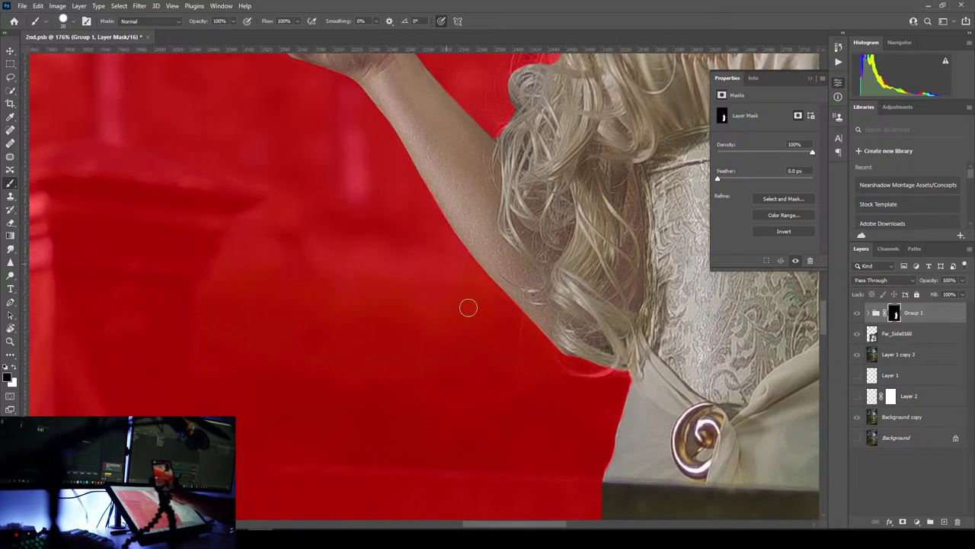
{"action": "left_click_drag", "start_coordinate": [513, 315], "coordinate": [516, 407]}
{"action": "mouse_move", "coordinate": [455, 84]}
{"action": "left_mouse_down"}
{"action": "mouse_move", "coordinate": [455, 345]}
{"action": "mouse_move", "coordinate": [464, 226]}
{"action": "left_mouse_up"}
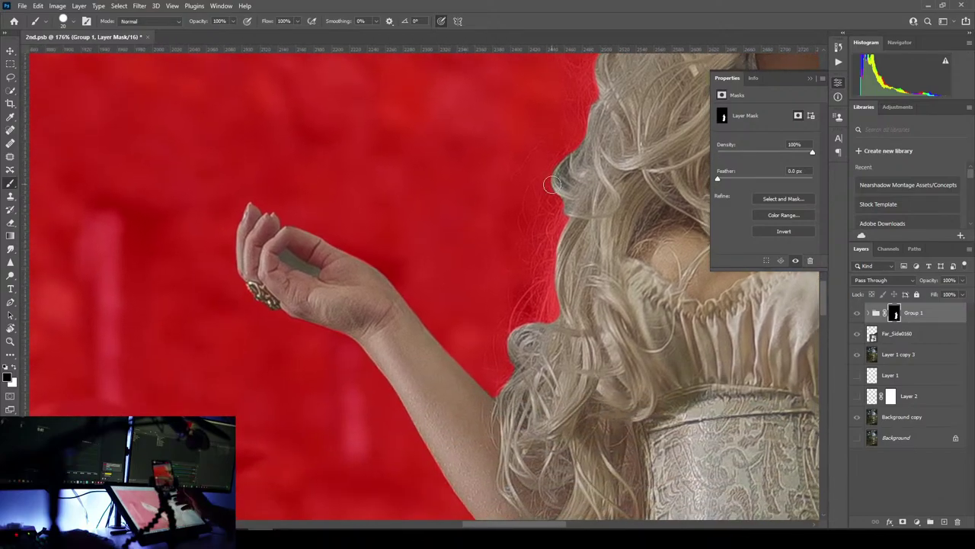
- Paint black with a smaller brush over the background gap between the thumb and fingers of the raised hand
{"action": "scroll", "coordinate": [279, 230], "scroll_direction": "up", "scroll_amount": 5}
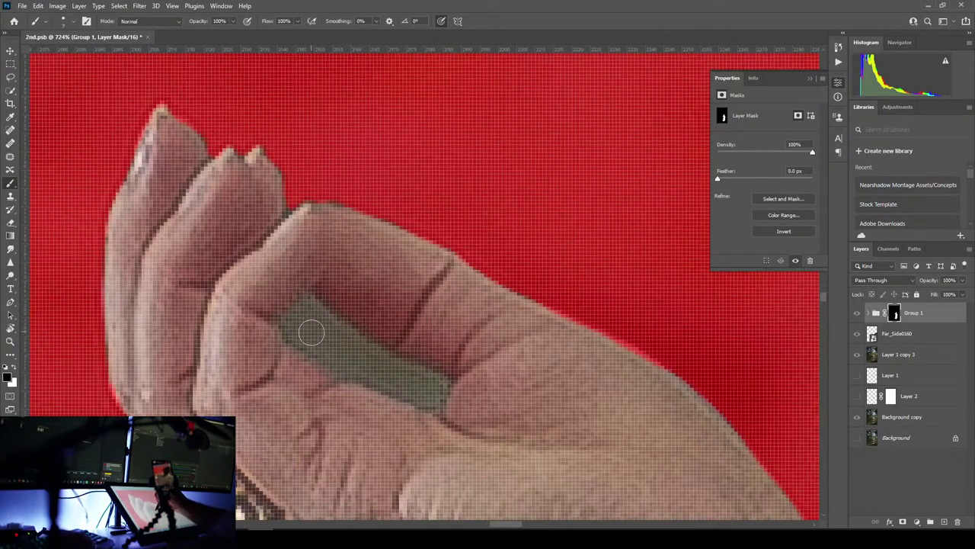
{"action": "key", "text": "bracketleft"}
{"action": "key", "text": "bracketleft"}
{"action": "key", "text": "bracketleft"}
{"action": "left_click", "coordinate": [288, 326]}
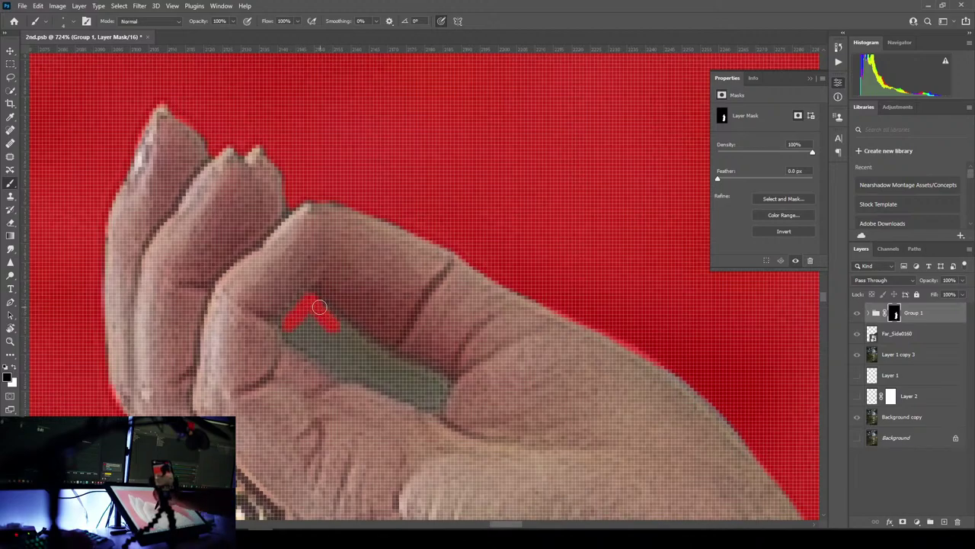
{"action": "left_click_drag", "start_coordinate": [312, 298], "coordinate": [356, 336]}
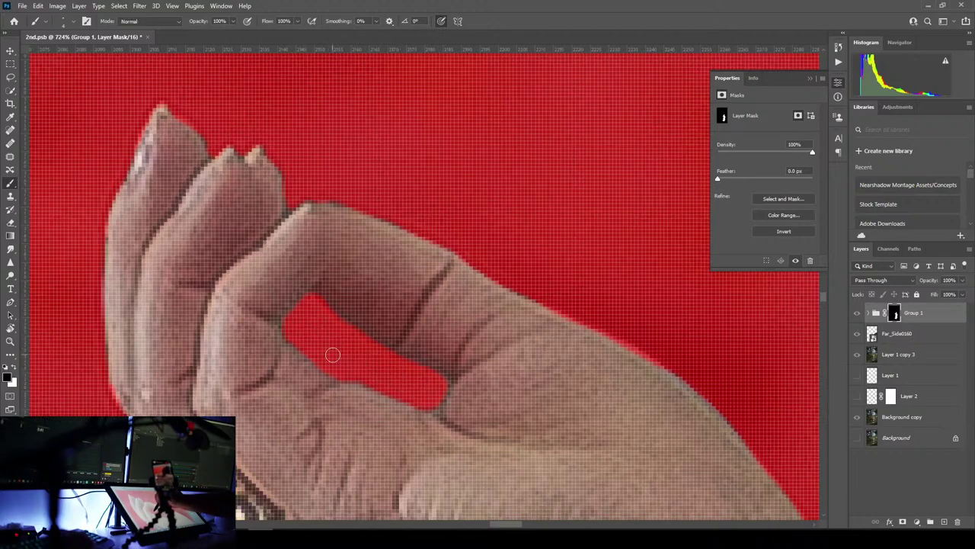
- Check the masked figure from head to feet, then hide the red mask overlay
{"action": "scroll", "coordinate": [483, 404], "scroll_direction": "down", "scroll_amount": 12}
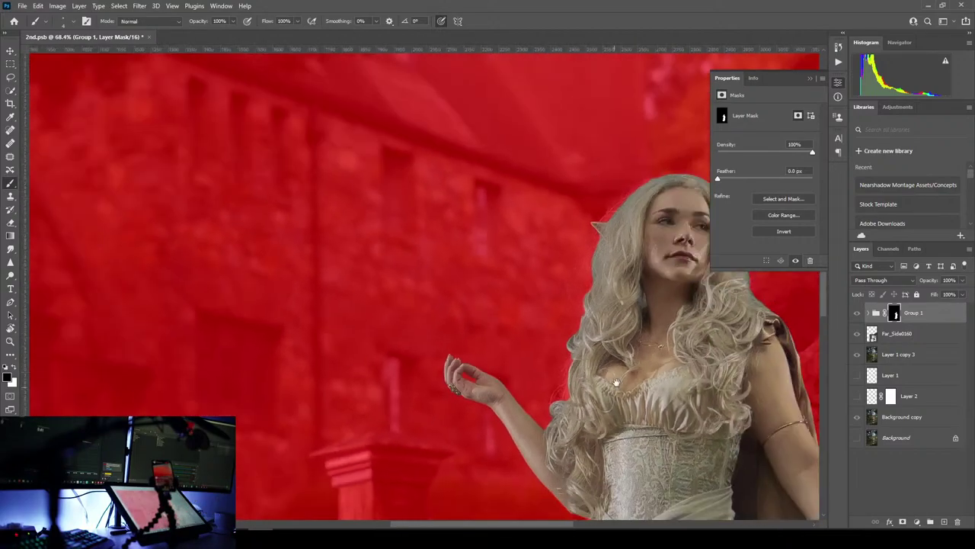
{"action": "left_click_drag", "start_coordinate": [617, 383], "coordinate": [337, 264]}
{"action": "scroll", "coordinate": [338, 263], "scroll_direction": "down", "scroll_amount": 5}
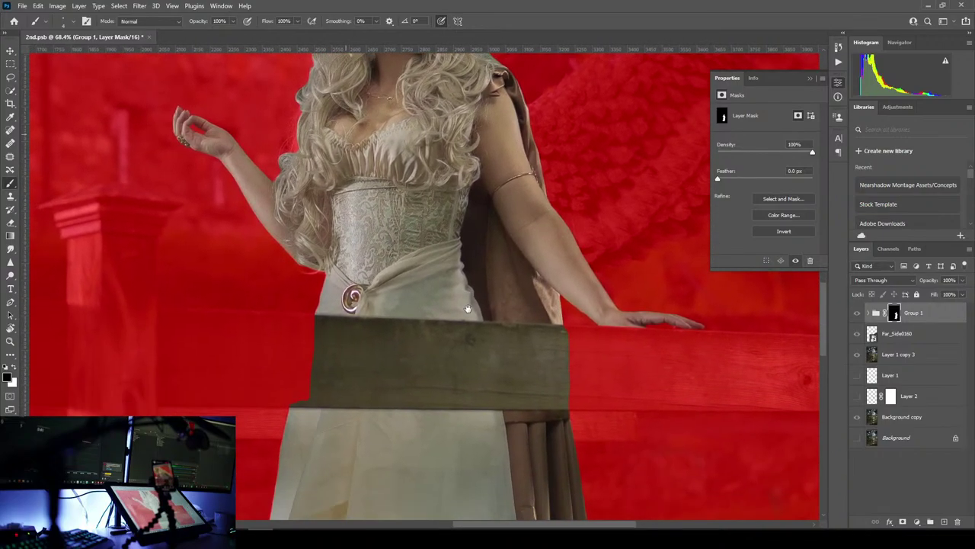
{"action": "scroll", "coordinate": [513, 338], "scroll_direction": "down", "scroll_amount": 8}
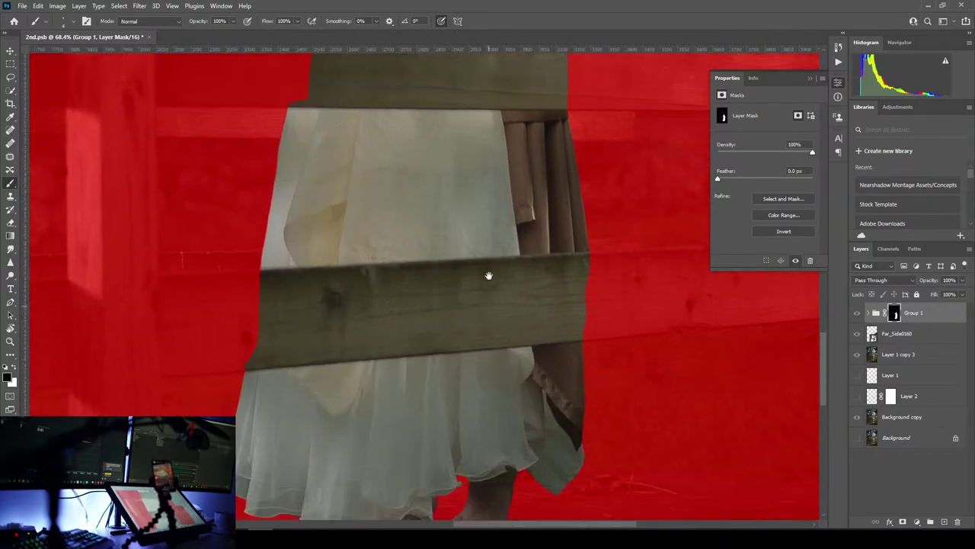
{"action": "scroll", "coordinate": [508, 291], "scroll_direction": "up", "scroll_amount": 1}
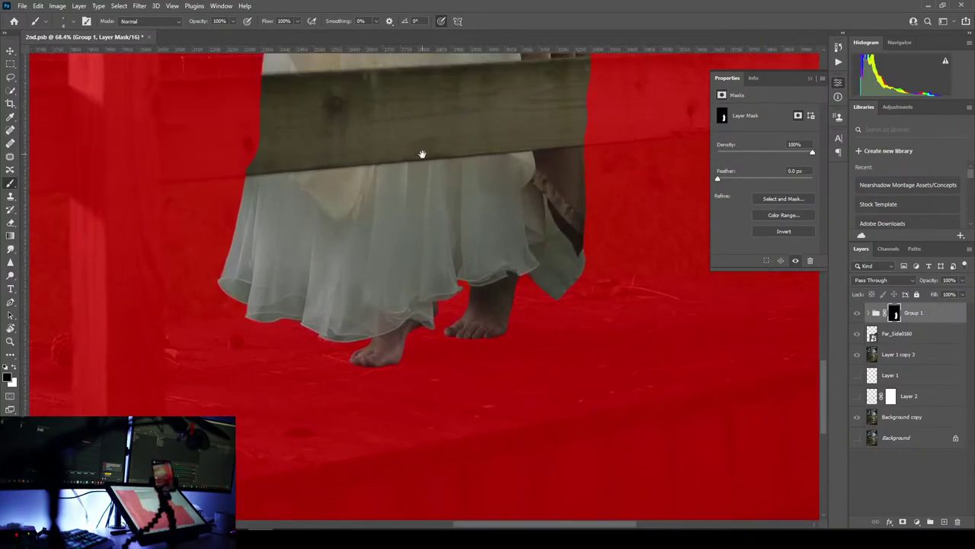
{"action": "scroll", "coordinate": [422, 154], "scroll_direction": "up", "scroll_amount": 10}
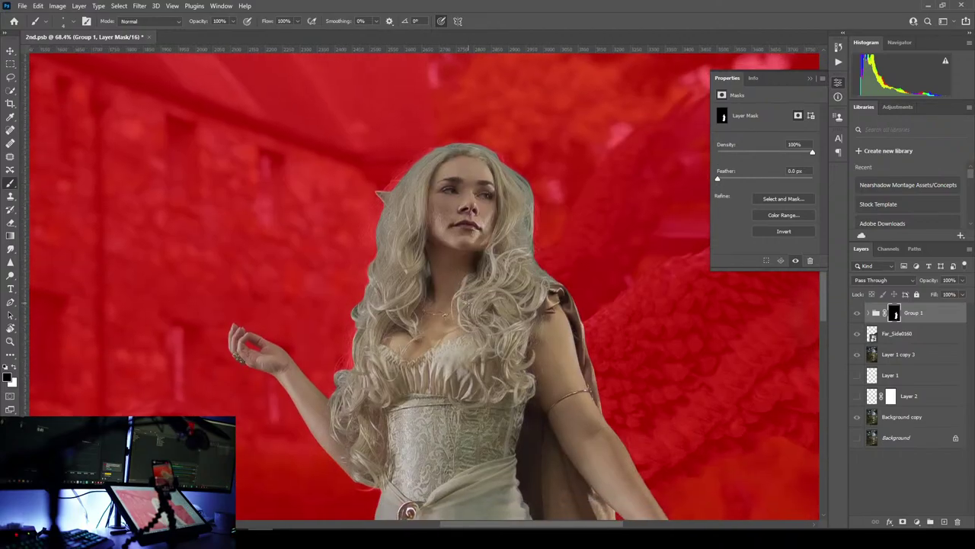
{"action": "key", "text": "backslash"}
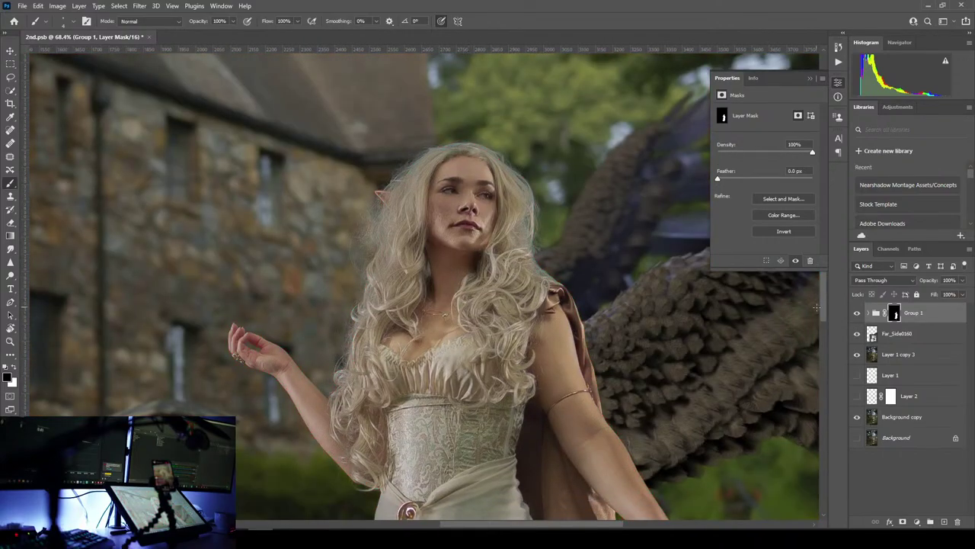
- Add a Color Lookup adjustment layer using the Moonlight.3DL LUT and place it directly above Layer 1 copy 3
{"action": "left_click", "coordinate": [911, 419]}
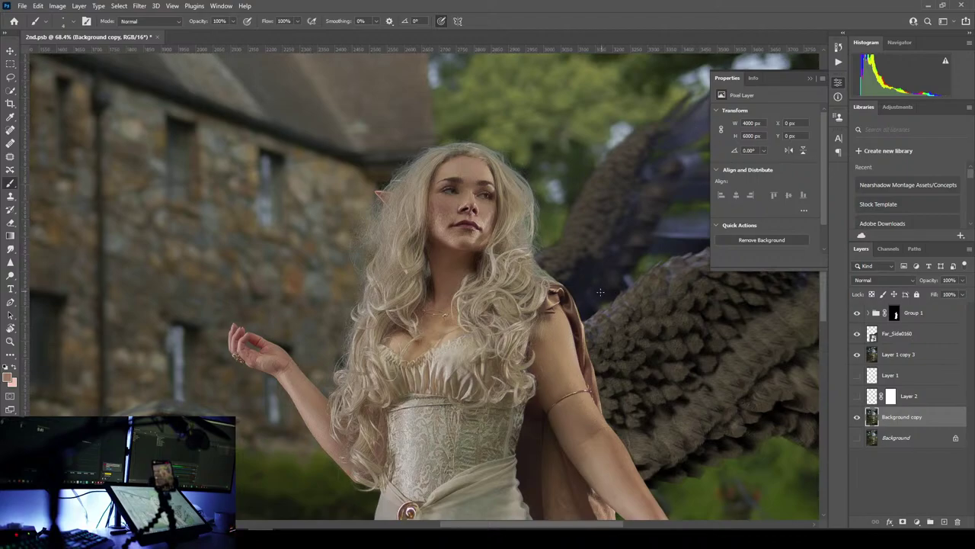
{"action": "scroll", "coordinate": [600, 291], "scroll_direction": "down", "scroll_amount": 5}
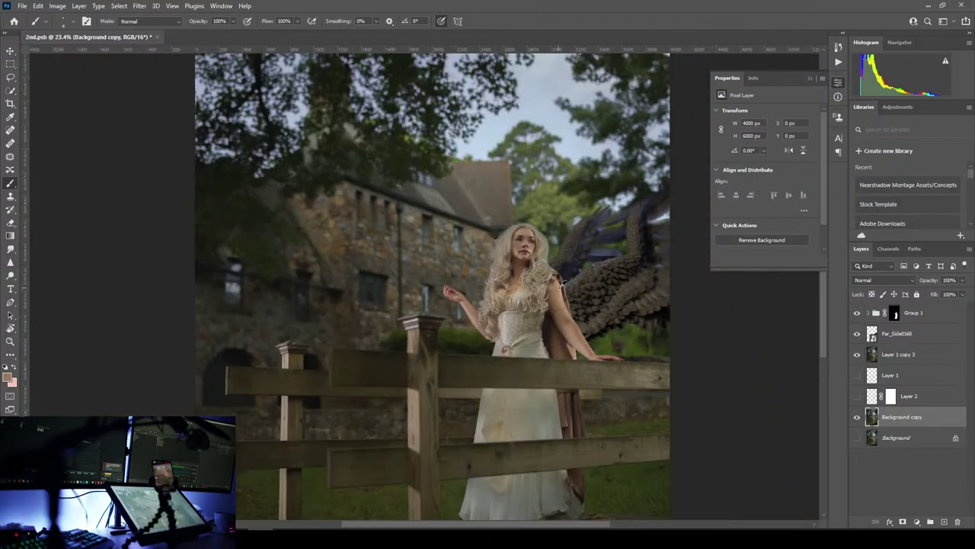
{"action": "scroll", "coordinate": [562, 283], "scroll_direction": "up", "scroll_amount": 3}
{"action": "scroll", "coordinate": [457, 252], "scroll_direction": "down", "scroll_amount": 4}
{"action": "scroll", "coordinate": [373, 228], "scroll_direction": "up", "scroll_amount": 3}
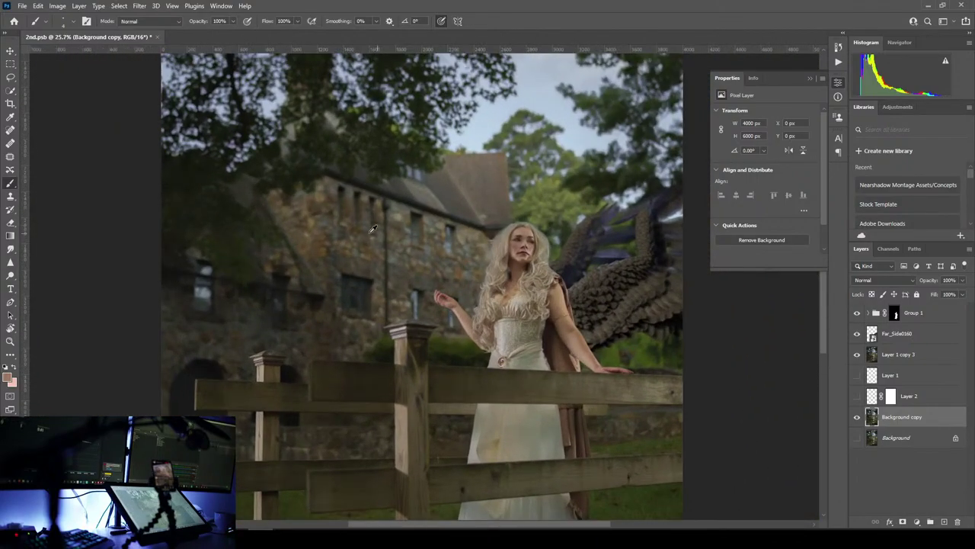
{"action": "scroll", "coordinate": [415, 240], "scroll_direction": "down", "scroll_amount": 1}
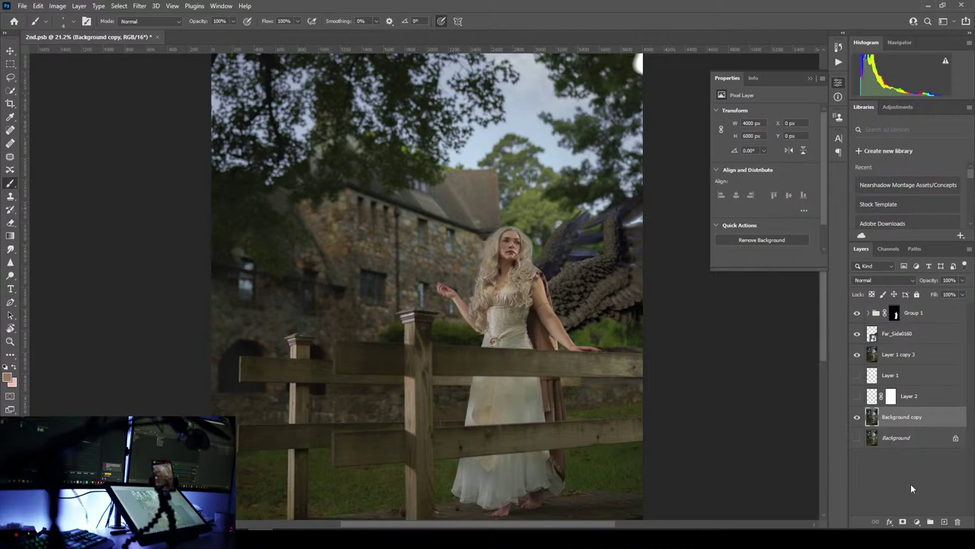
{"action": "left_click", "coordinate": [917, 523]}
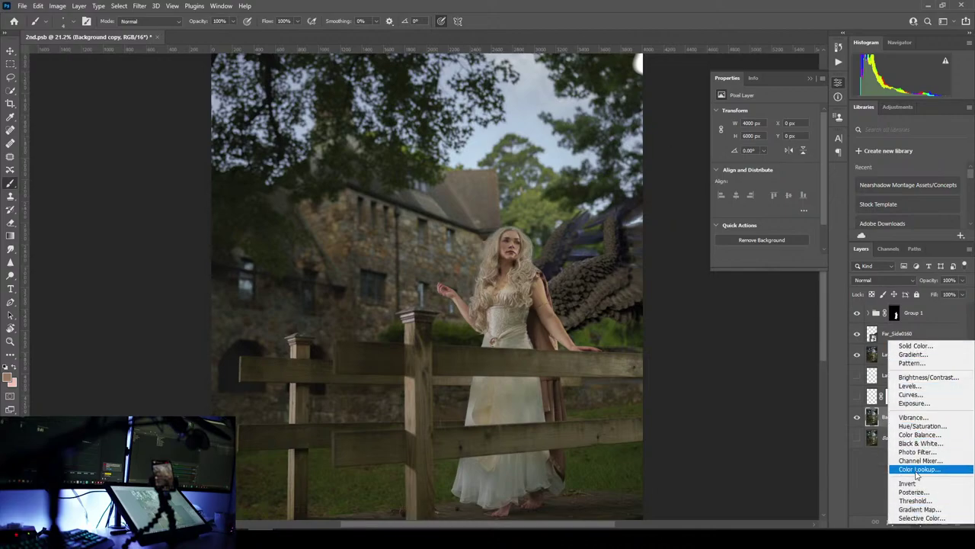
{"action": "left_click", "coordinate": [917, 470]}
{"action": "left_click", "coordinate": [792, 116]}
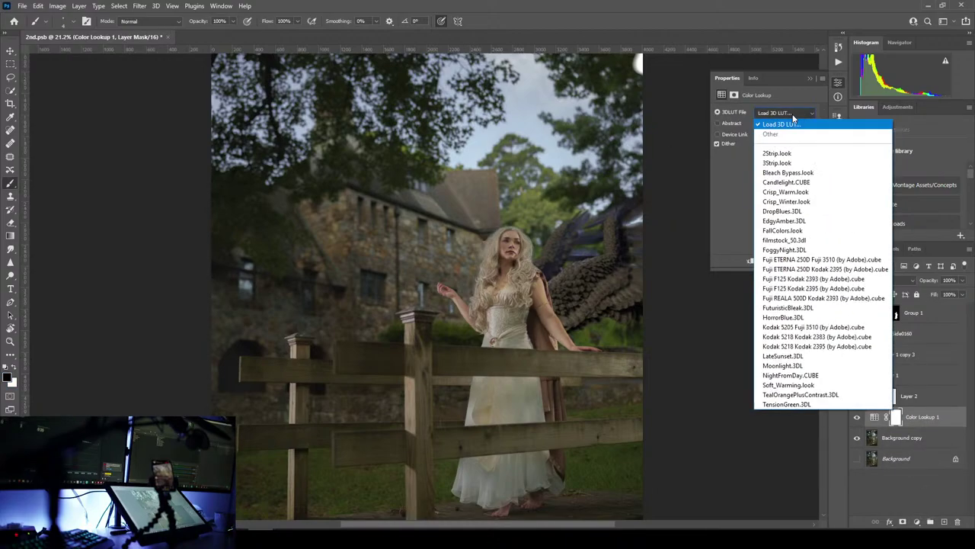
{"action": "left_click", "coordinate": [805, 370]}
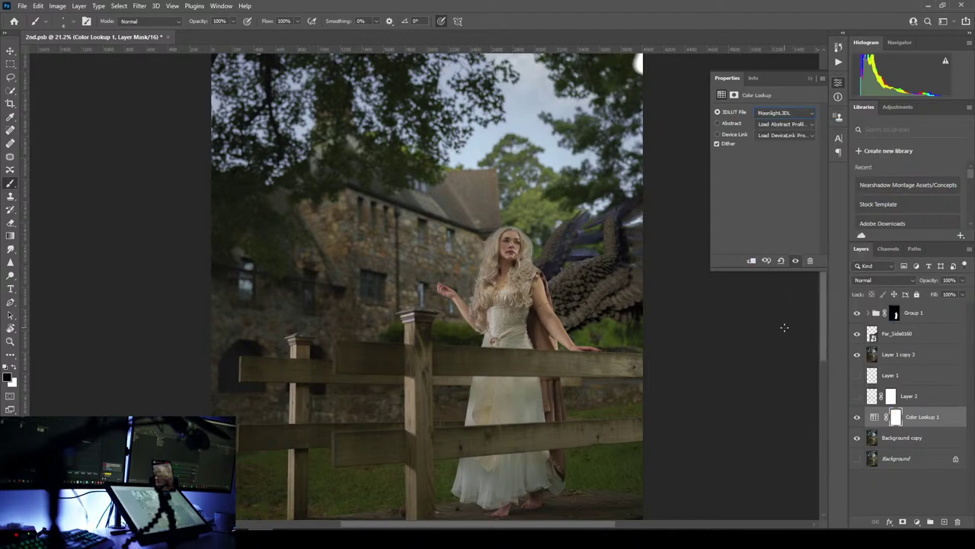
{"action": "left_click_drag", "start_coordinate": [901, 421], "coordinate": [891, 352]}
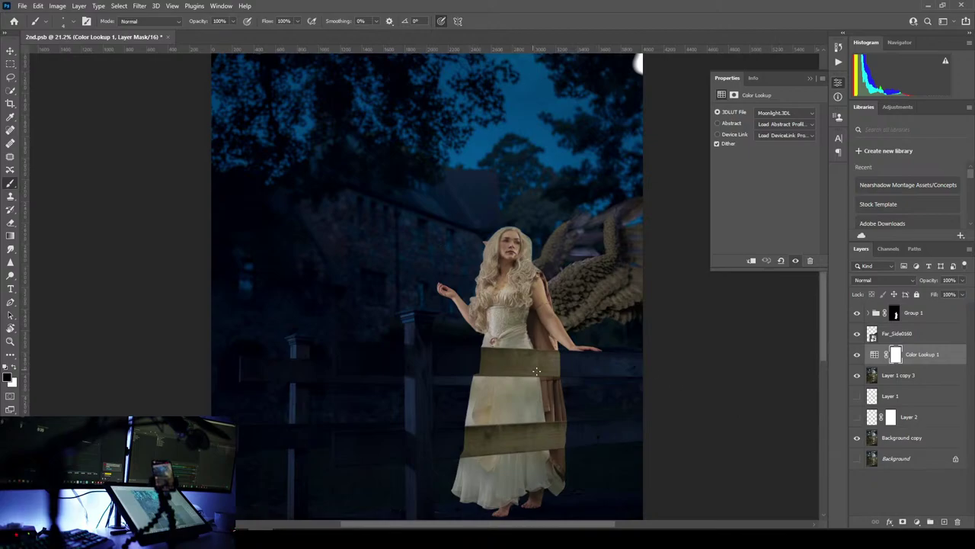
- Duplicate Layer 1 copy 3
{"action": "scroll", "coordinate": [492, 222], "scroll_direction": "up", "scroll_amount": 3}
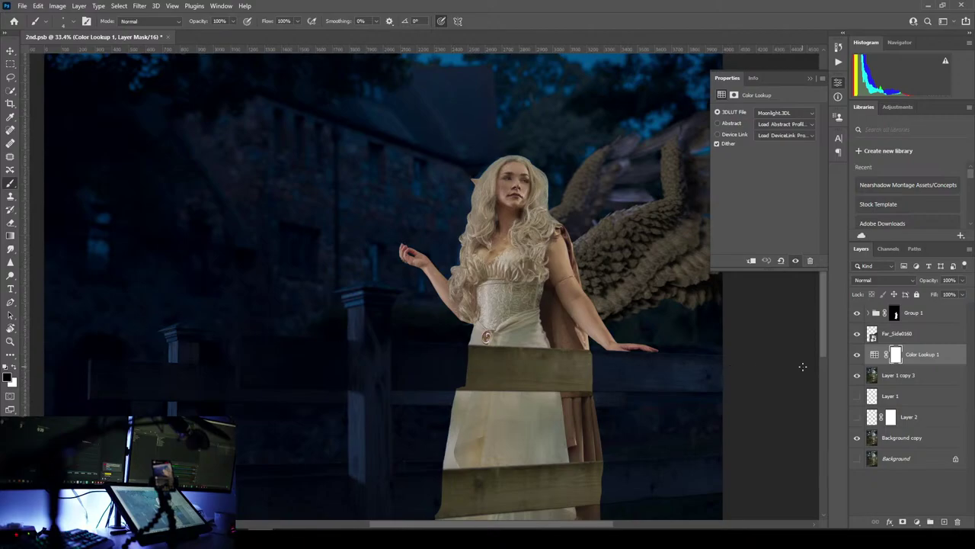
{"action": "left_click", "coordinate": [896, 376]}
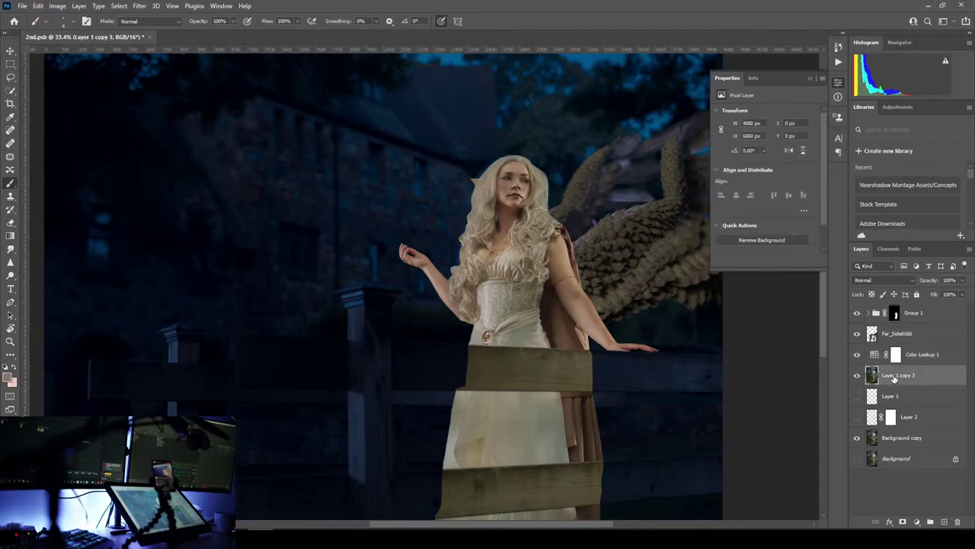
{"action": "left_click_drag", "start_coordinate": [896, 377], "coordinate": [945, 522]}
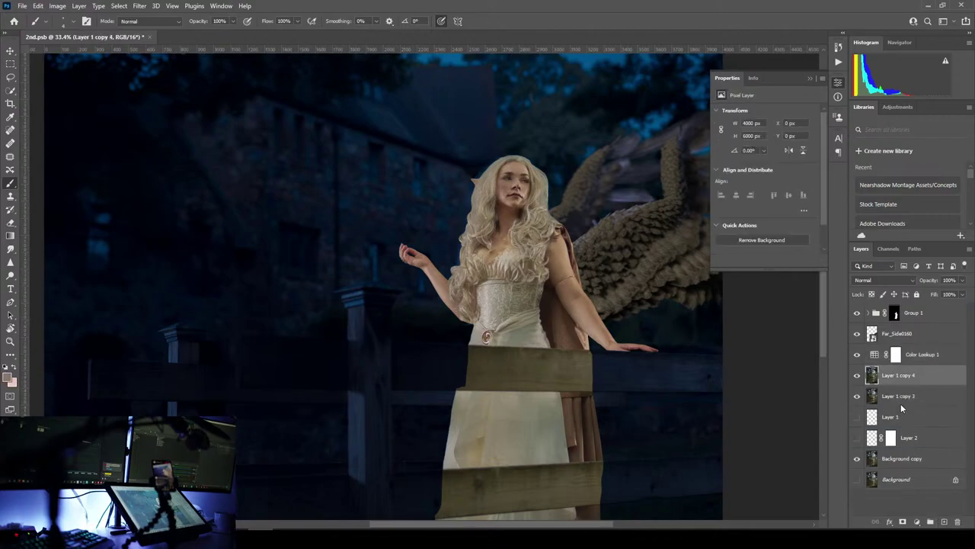
{"action": "left_click_drag", "start_coordinate": [896, 379], "coordinate": [885, 335]}
{"action": "left_click_drag", "start_coordinate": [886, 313], "coordinate": [891, 314]}
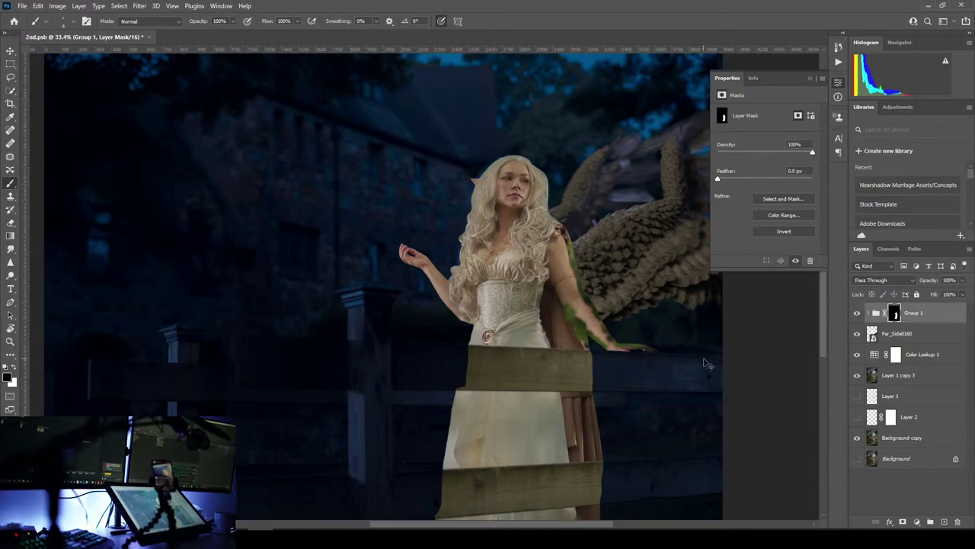
{"action": "key", "text": "ctrl+z"}
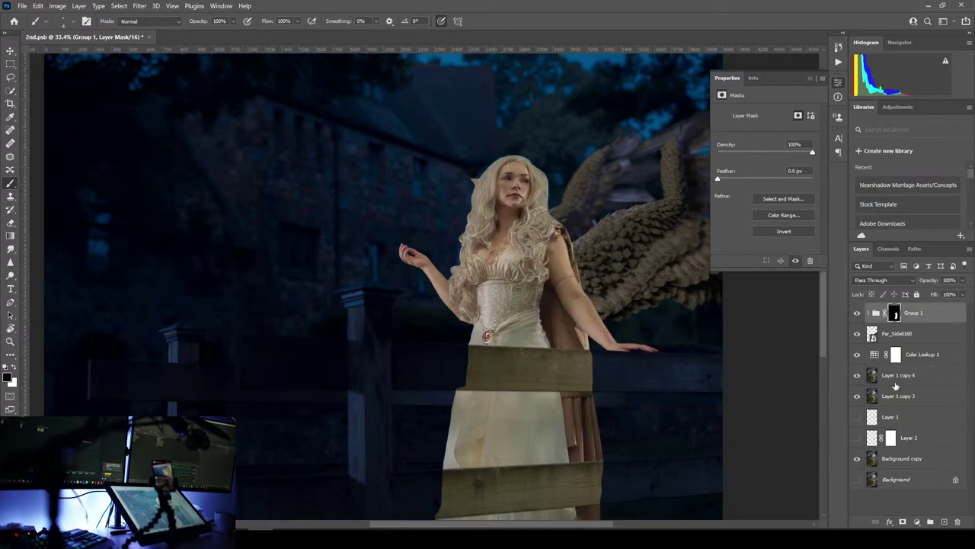
- Move Layer 1 copy 4 above Group 1 at the top of the layer stack and add a layer mask to it
{"action": "left_click_drag", "start_coordinate": [895, 386], "coordinate": [882, 303]}
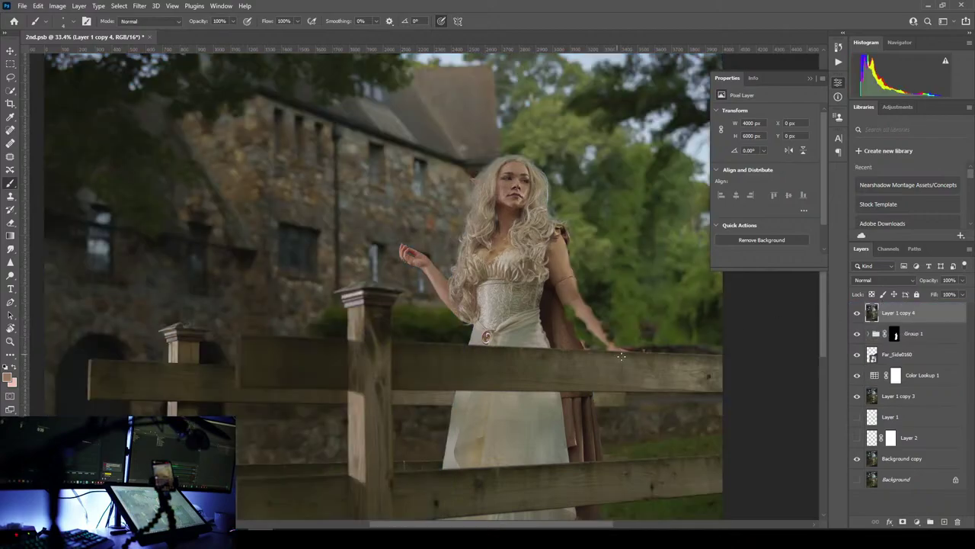
{"action": "scroll", "coordinate": [621, 356], "scroll_direction": "up", "scroll_amount": 3}
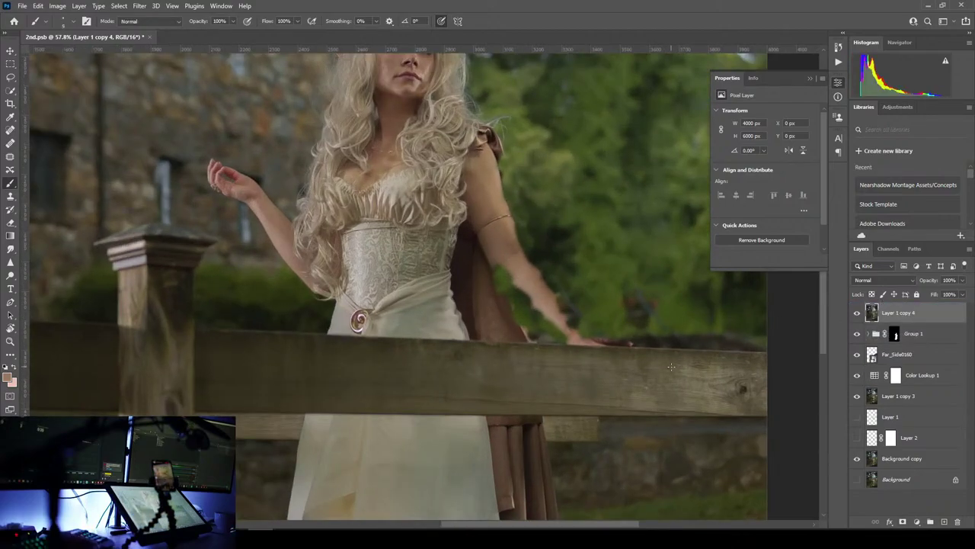
{"action": "left_click", "coordinate": [903, 521]}
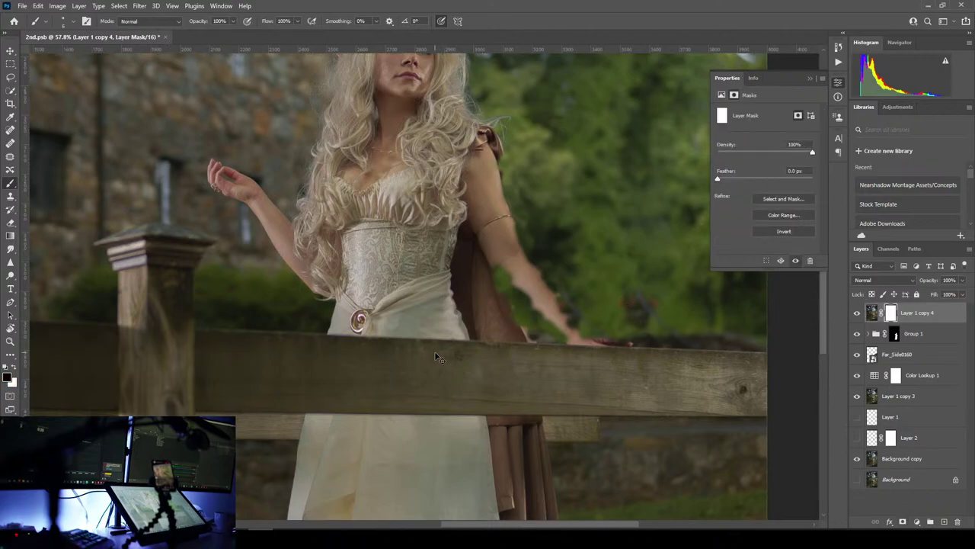
- Invert the layer mask of Layer 1 copy 4 to black so the whole layer is hidden
{"action": "key", "text": "ctrl+i"}
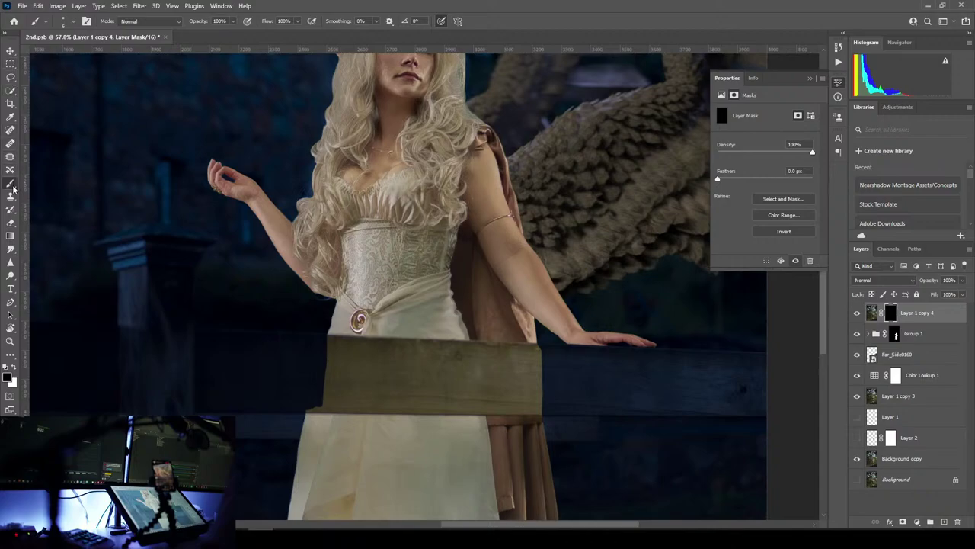
{"action": "key", "text": "g"}
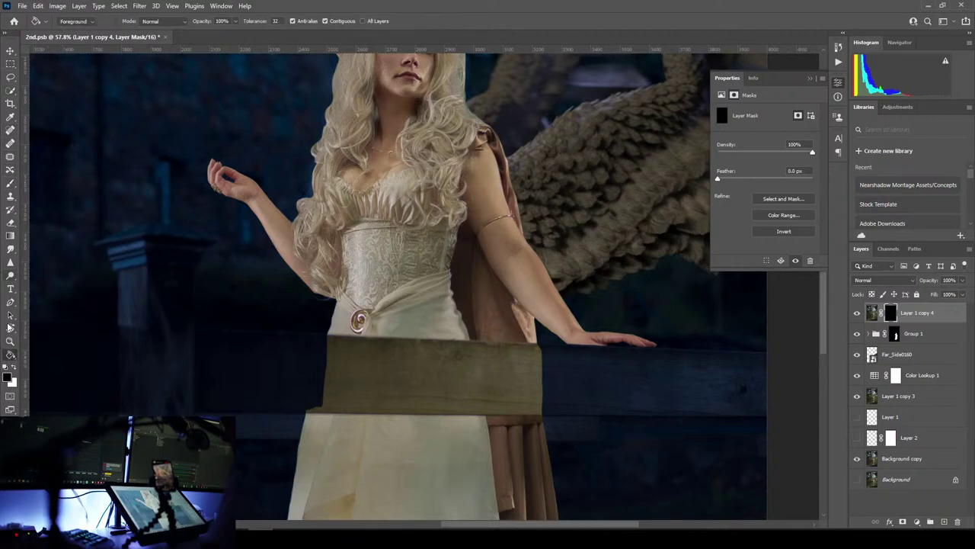
{"action": "left_click", "coordinate": [10, 356]}
- With the Pen tool, start a path at the image's right edge and trace the top rail's upper edge to the first post
{"action": "key", "text": "p"}
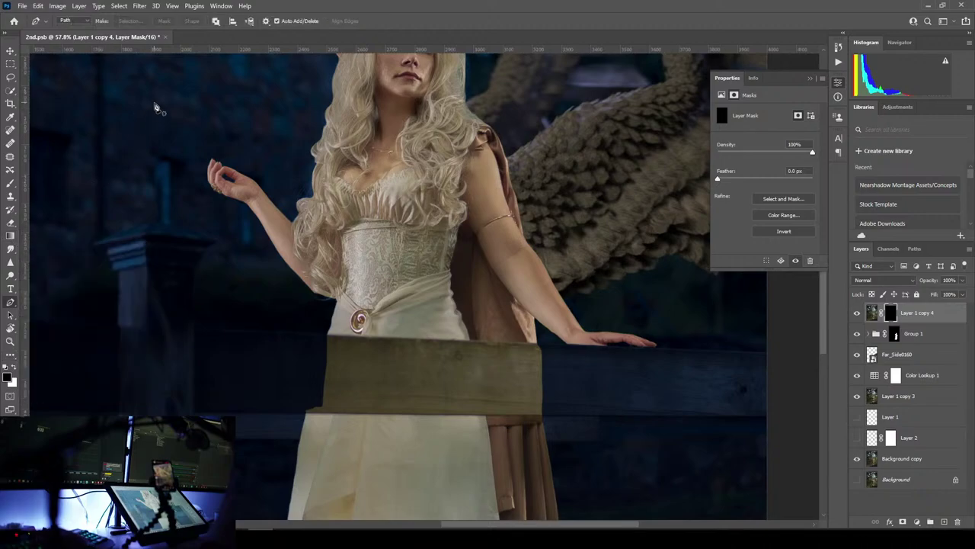
{"action": "left_click_drag", "start_coordinate": [678, 324], "coordinate": [564, 294]}
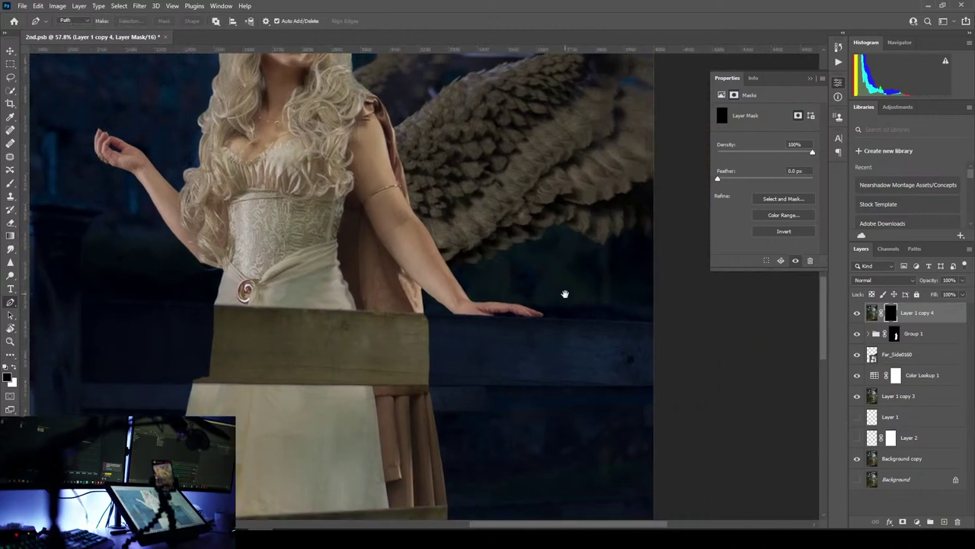
{"action": "scroll", "coordinate": [625, 365], "scroll_direction": "up", "scroll_amount": 1}
{"action": "scroll", "coordinate": [642, 340], "scroll_direction": "up", "scroll_amount": 8}
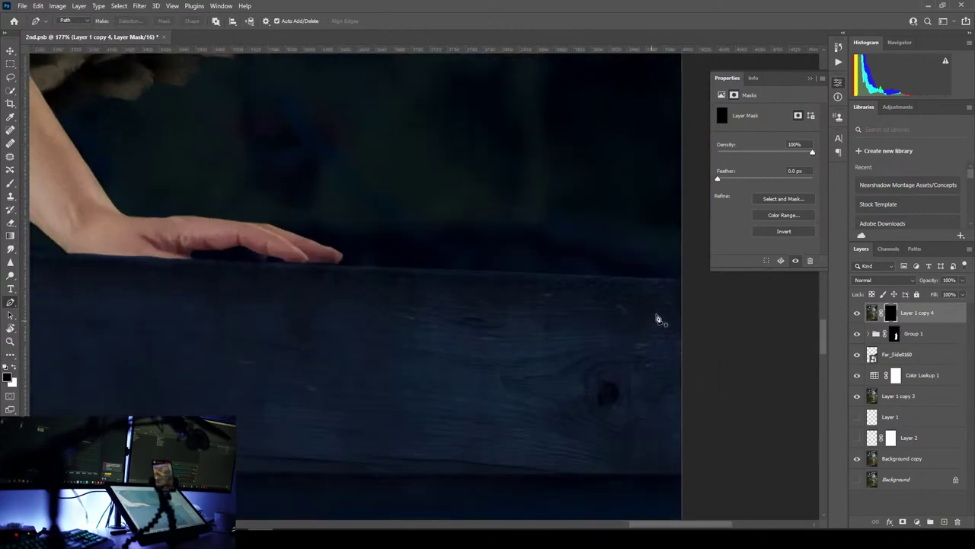
{"action": "left_click", "coordinate": [682, 281]}
{"action": "left_click_drag", "start_coordinate": [438, 292], "coordinate": [800, 309]}
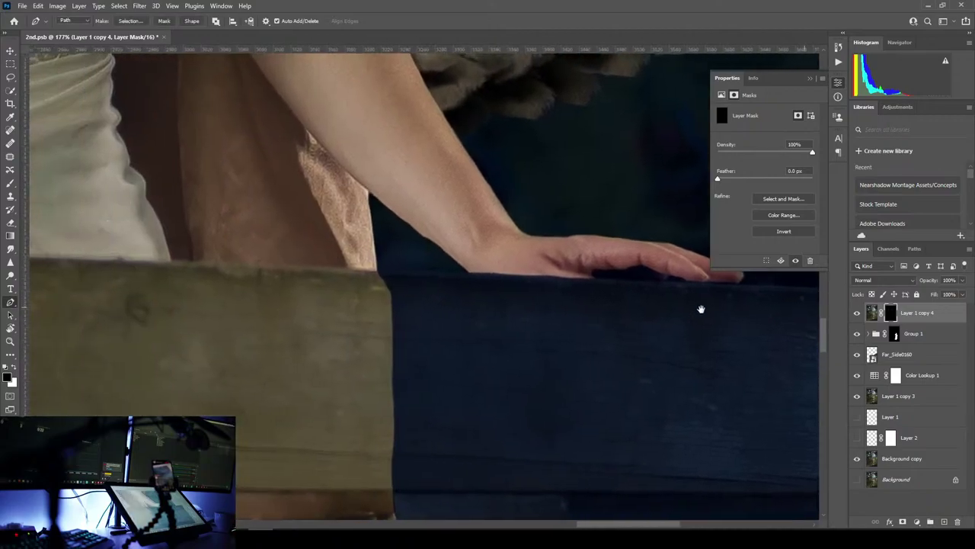
{"action": "left_click_drag", "start_coordinate": [244, 300], "coordinate": [689, 324]}
{"action": "mouse_move", "coordinate": [244, 311]}
{"action": "left_mouse_down"}
{"action": "mouse_move", "coordinate": [406, 320]}
{"action": "mouse_move", "coordinate": [524, 301]}
{"action": "left_mouse_up"}
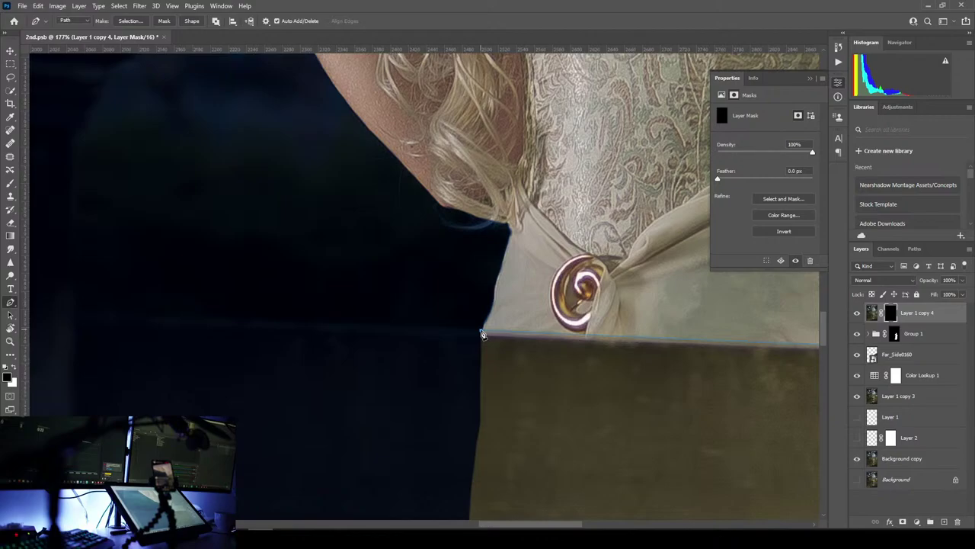
{"action": "left_click_drag", "start_coordinate": [371, 315], "coordinate": [693, 330]}
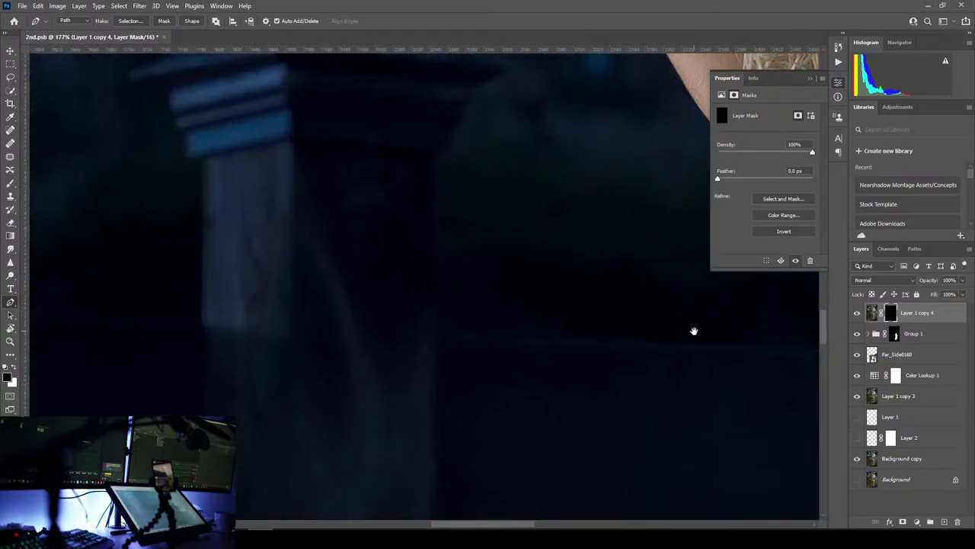
{"action": "left_click", "coordinate": [438, 328]}
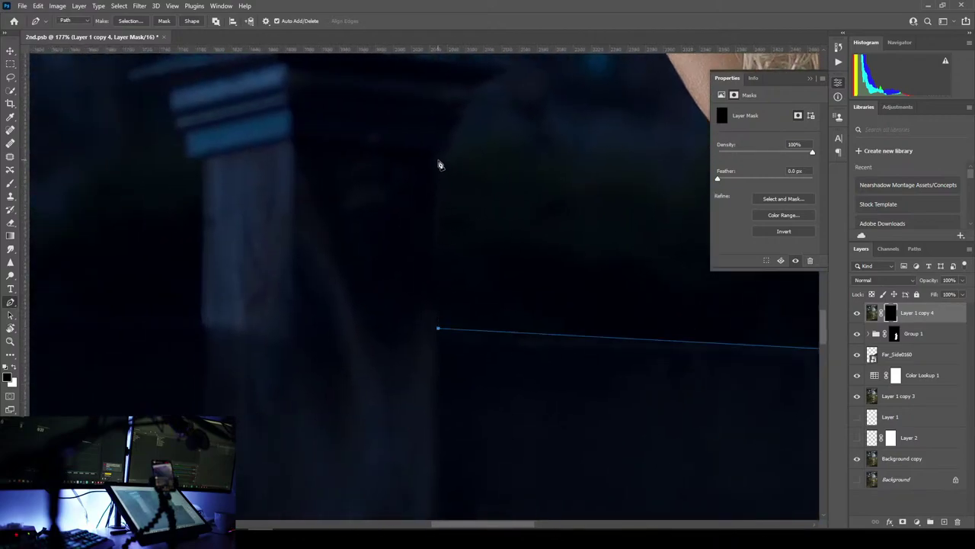
- Continue the path up the first post's right side and around the cap's right moulding and tip, making sharp corners where needed
{"action": "left_click", "coordinate": [439, 158]}
{"action": "left_click", "coordinate": [438, 150]}
{"action": "scroll", "coordinate": [457, 190], "scroll_direction": "up", "scroll_amount": 3}
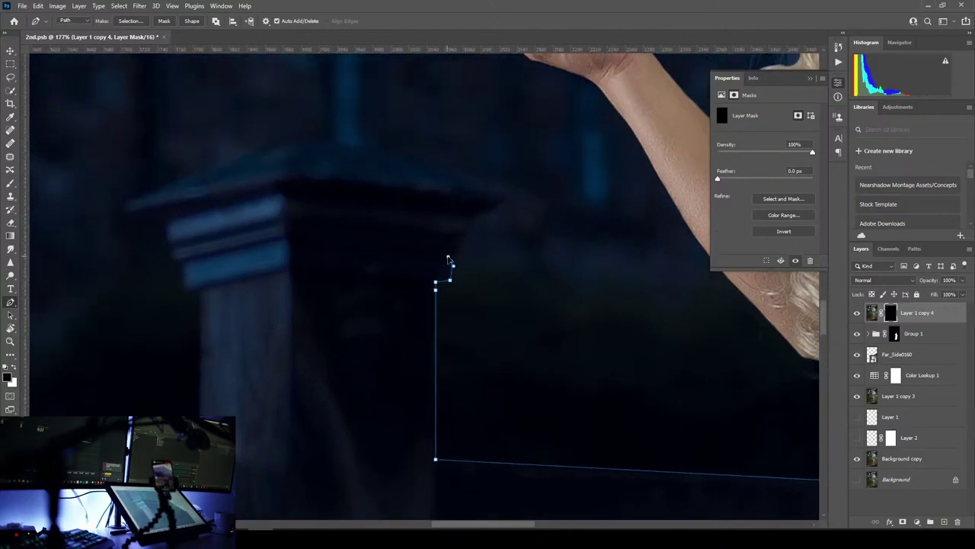
{"action": "left_click", "coordinate": [449, 258]}
{"action": "left_click_drag", "start_coordinate": [461, 237], "coordinate": [466, 204]}
{"action": "left_click_drag", "start_coordinate": [506, 203], "coordinate": [513, 193]}
{"action": "key", "text": "ctrl+z"}
{"action": "left_click", "coordinate": [470, 217], "text": "alt"}
{"action": "left_click_drag", "start_coordinate": [500, 200], "coordinate": [467, 190]}
{"action": "left_click", "coordinate": [496, 205], "text": "alt"}
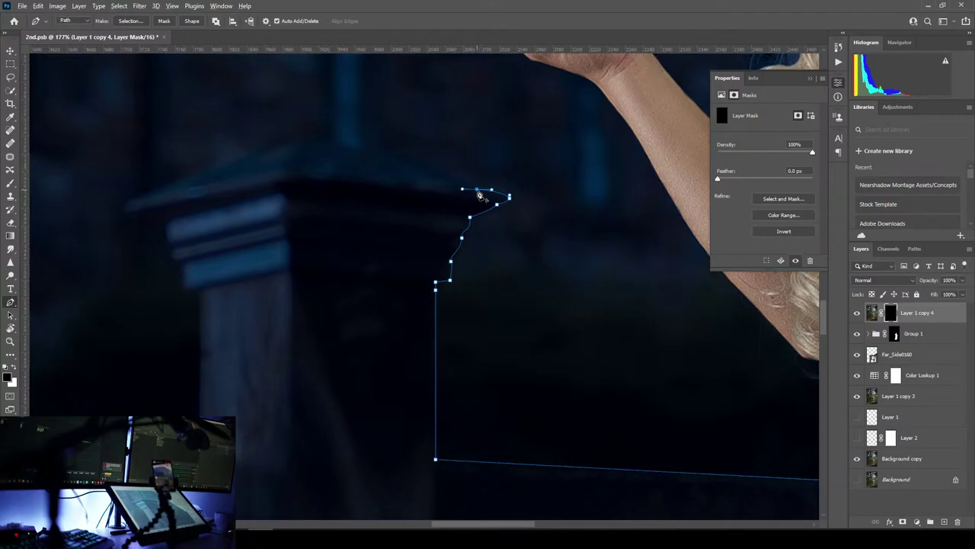
- Curve the path over the top of the first post's cap and down the slope to its left tip
{"action": "left_click_drag", "start_coordinate": [384, 161], "coordinate": [409, 257]}
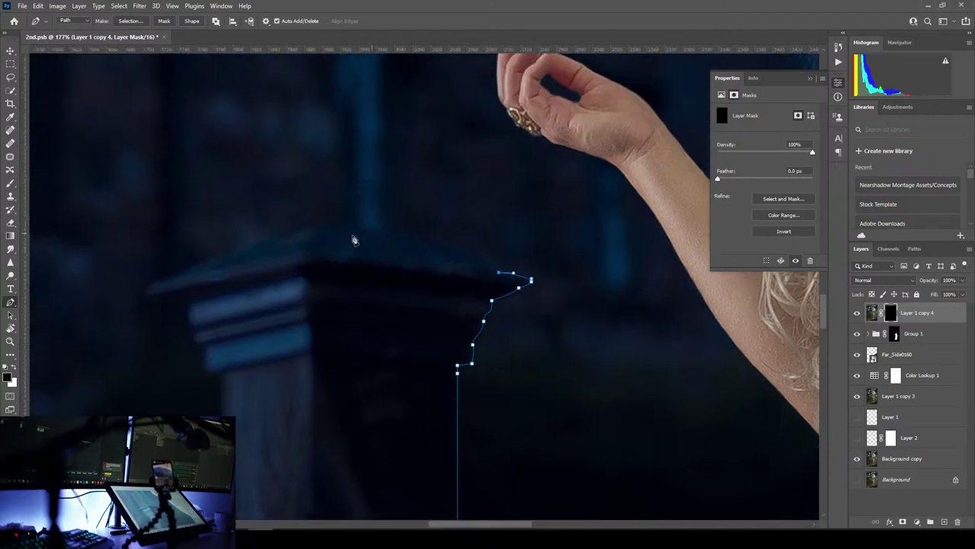
{"action": "left_click_drag", "start_coordinate": [327, 226], "coordinate": [236, 230]}
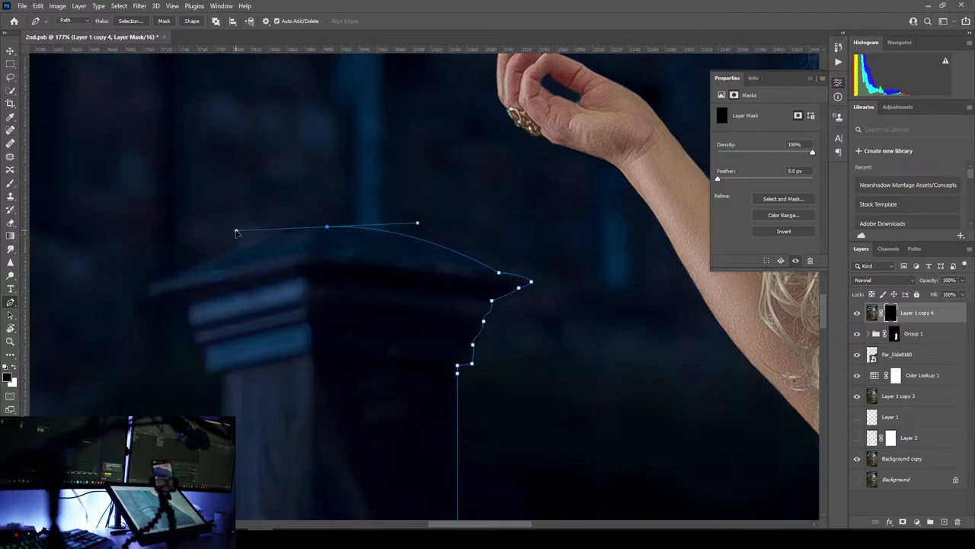
{"action": "left_click", "coordinate": [326, 226], "text": "alt"}
{"action": "scroll", "coordinate": [304, 251], "scroll_direction": "left", "scroll_amount": 2}
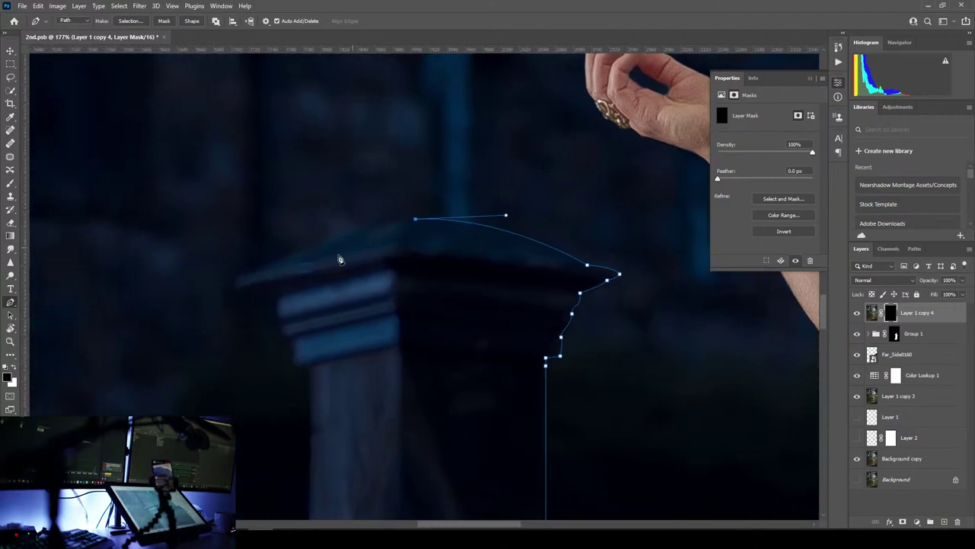
{"action": "left_click", "coordinate": [245, 273]}
{"action": "left_click_drag", "start_coordinate": [243, 278], "coordinate": [115, 333]}
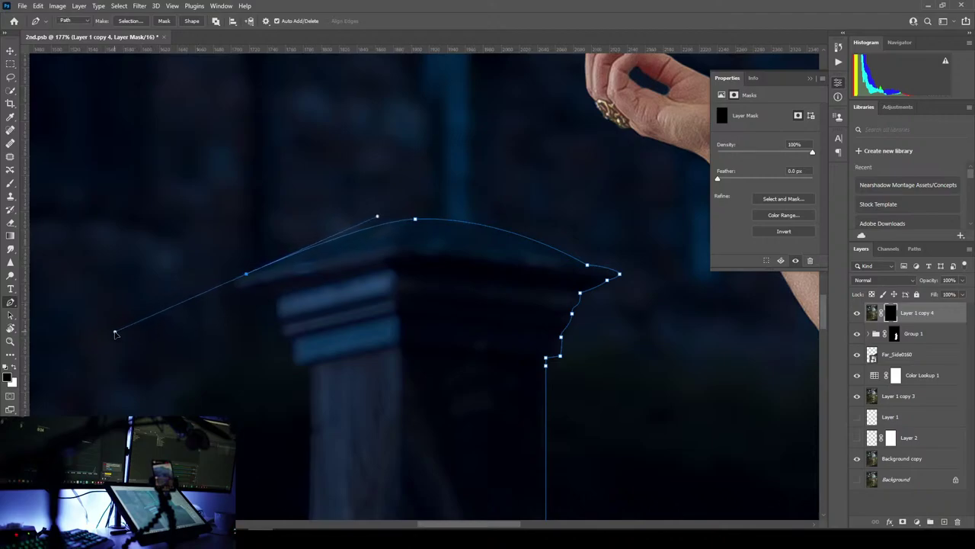
{"action": "left_click", "coordinate": [246, 274], "text": "alt"}
- Trace the left moulding of the first post's cap and bring the path down the post's left side to the rail
{"action": "left_click_drag", "start_coordinate": [237, 289], "coordinate": [244, 301]}
{"action": "left_click_drag", "start_coordinate": [271, 301], "coordinate": [303, 345]}
{"action": "left_click", "coordinate": [278, 300], "text": "alt"}
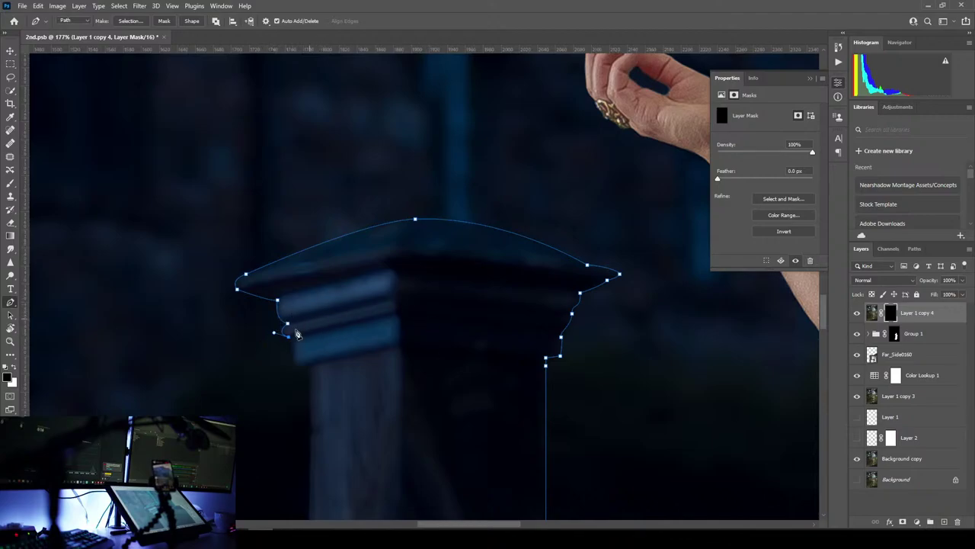
{"action": "left_click_drag", "start_coordinate": [373, 331], "coordinate": [410, 275]}
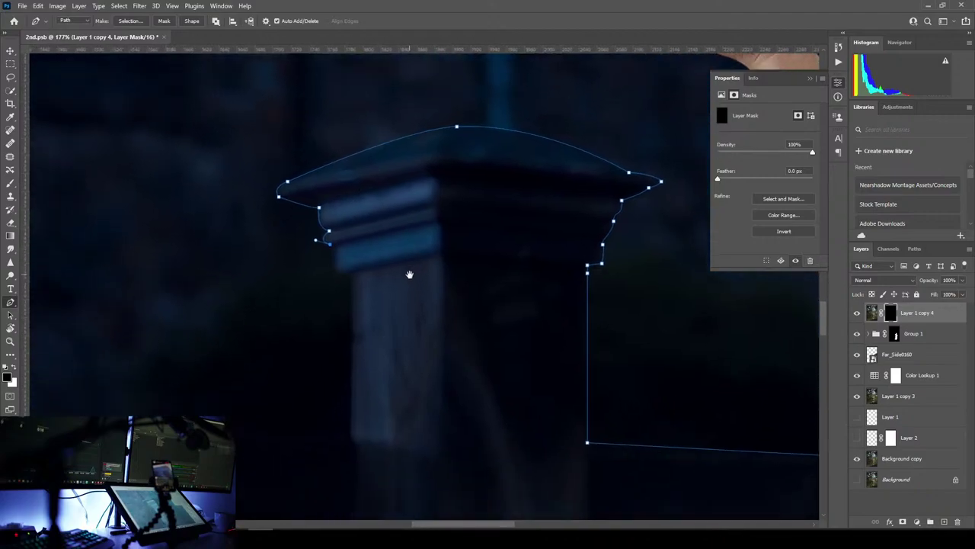
{"action": "left_click", "coordinate": [336, 269]}
{"action": "left_click", "coordinate": [351, 435]}
- Extend the path along the rail's upper edge to its left end, around the corner and down to the adjoining rail
{"action": "left_click_drag", "start_coordinate": [294, 416], "coordinate": [647, 322]}
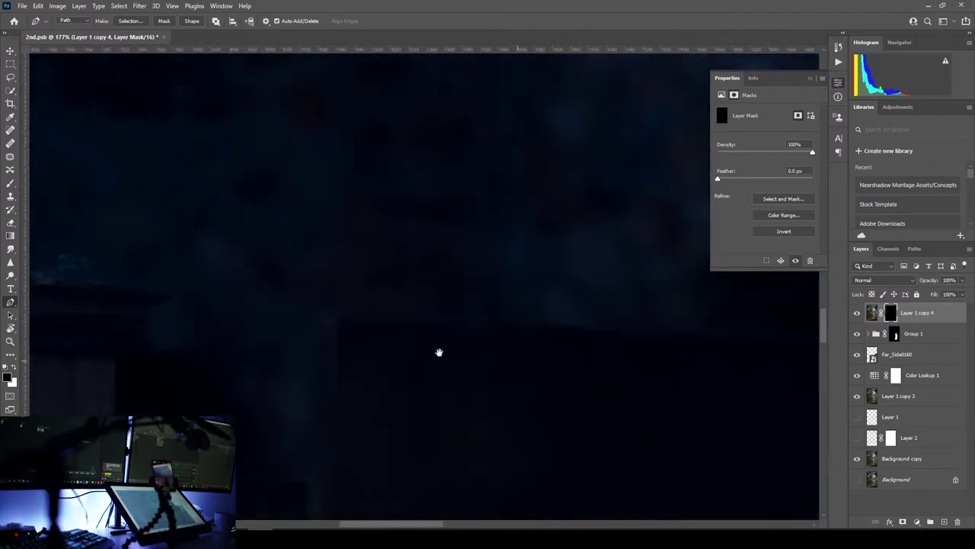
{"action": "left_click", "coordinate": [337, 314]}
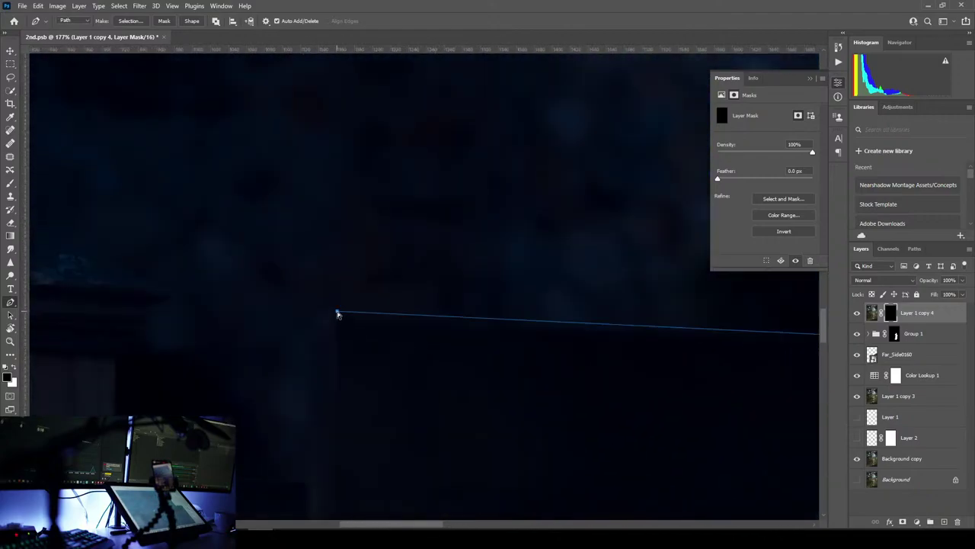
{"action": "key", "text": "ctrl+z"}
{"action": "left_click", "coordinate": [336, 313]}
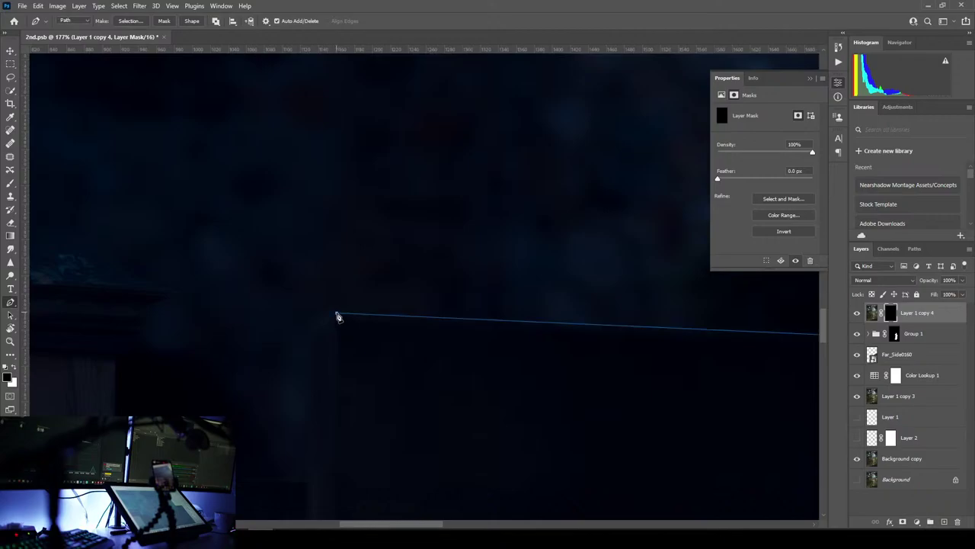
{"action": "left_click", "coordinate": [314, 320]}
{"action": "left_click", "coordinate": [308, 483]}
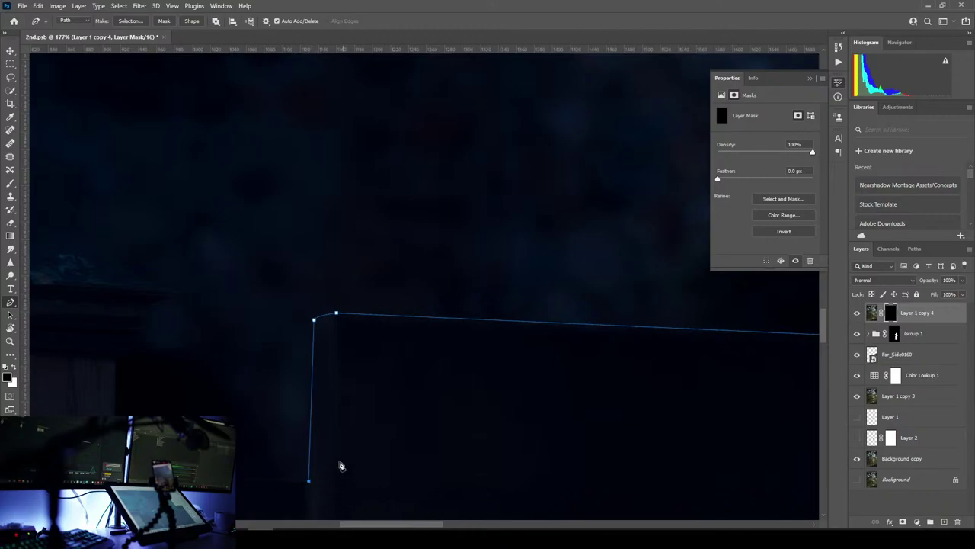
- Run the path along the adjoining rail to the second post and up the post's right side to the cap
{"action": "left_click_drag", "start_coordinate": [260, 409], "coordinate": [444, 391]}
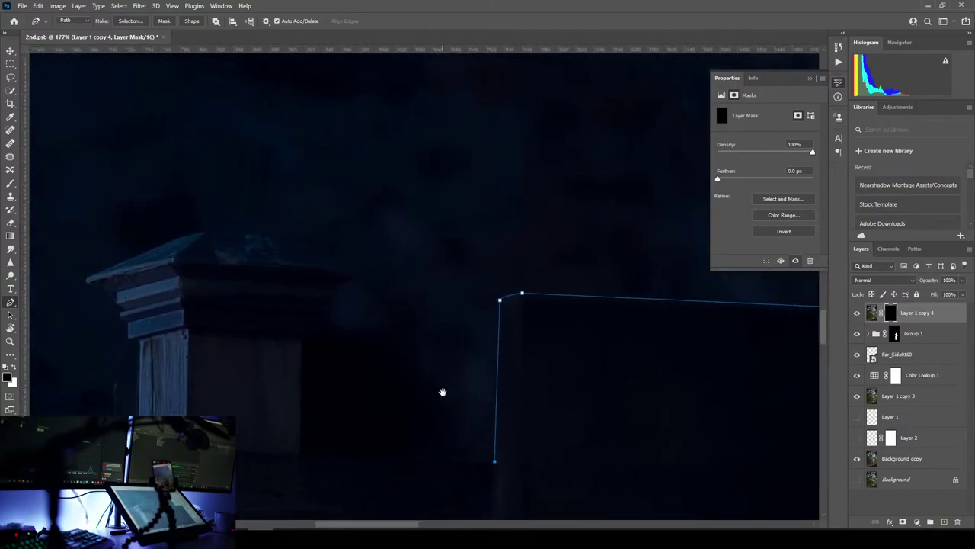
{"action": "left_click", "coordinate": [300, 455]}
{"action": "left_click", "coordinate": [300, 336]}
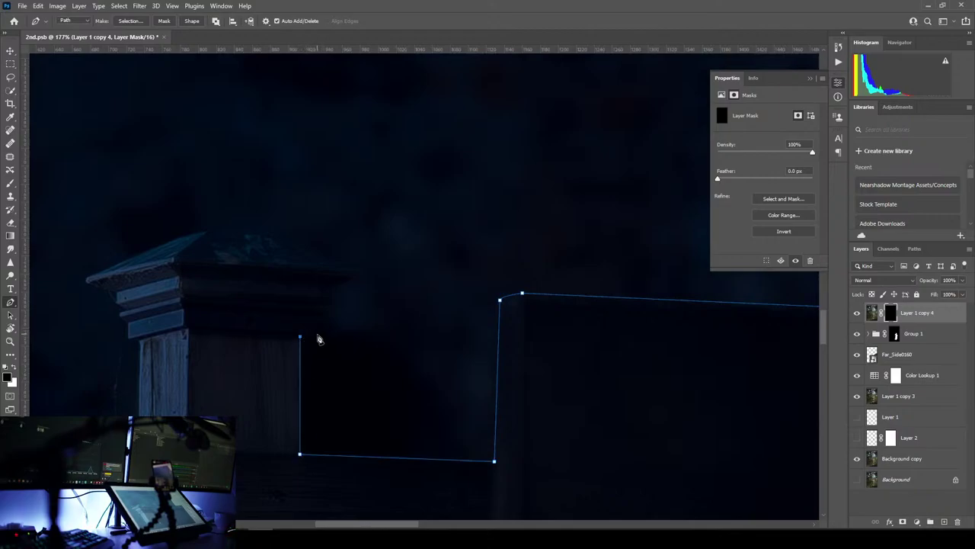
- Trace the stepped right moulding of the second post's cap and round its right tip with a converted corner point
{"action": "left_click", "coordinate": [318, 318]}
{"action": "left_click_drag", "start_coordinate": [341, 305], "coordinate": [356, 340]}
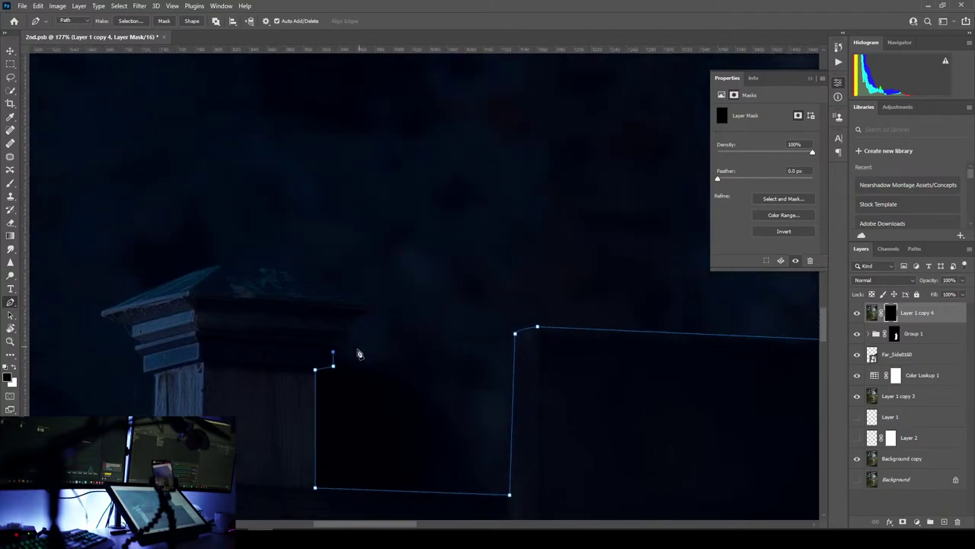
{"action": "scroll", "coordinate": [350, 358], "scroll_direction": "up", "scroll_amount": 3}
{"action": "scroll", "coordinate": [351, 362], "scroll_direction": "up", "scroll_amount": 2}
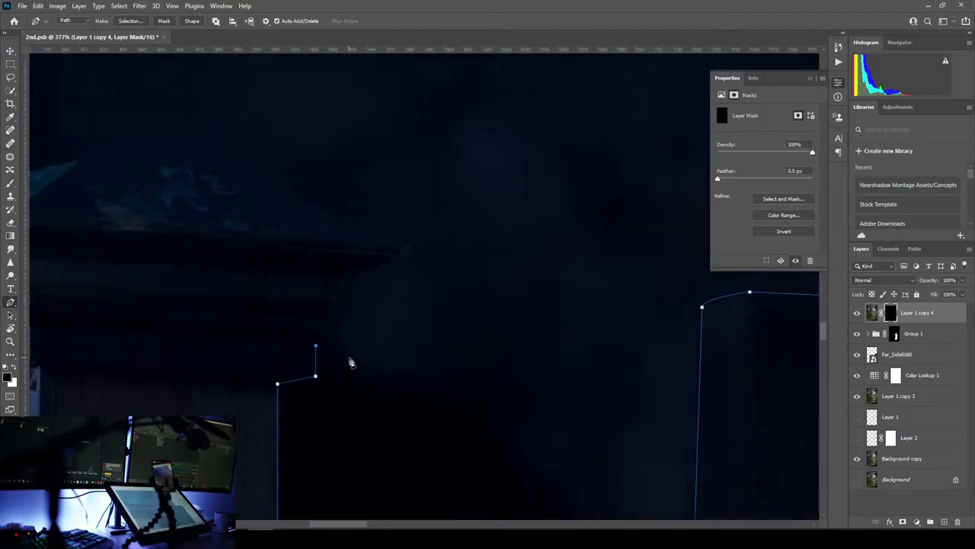
{"action": "left_click", "coordinate": [333, 331]}
{"action": "left_click_drag", "start_coordinate": [339, 305], "coordinate": [349, 308]}
{"action": "left_click", "coordinate": [344, 279]}
{"action": "left_click_drag", "start_coordinate": [391, 263], "coordinate": [406, 262]}
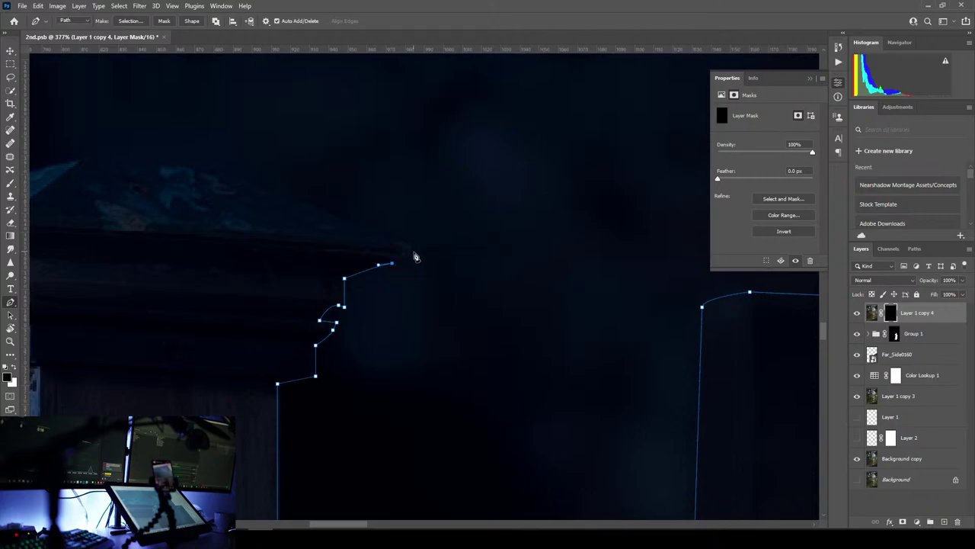
{"action": "left_click_drag", "start_coordinate": [410, 261], "coordinate": [368, 239]}
{"action": "left_click", "coordinate": [391, 239], "text": "alt"}
- Trace the peak of the second post's cap and follow the slope down to its left tip
{"action": "left_click_drag", "start_coordinate": [259, 201], "coordinate": [414, 303]}
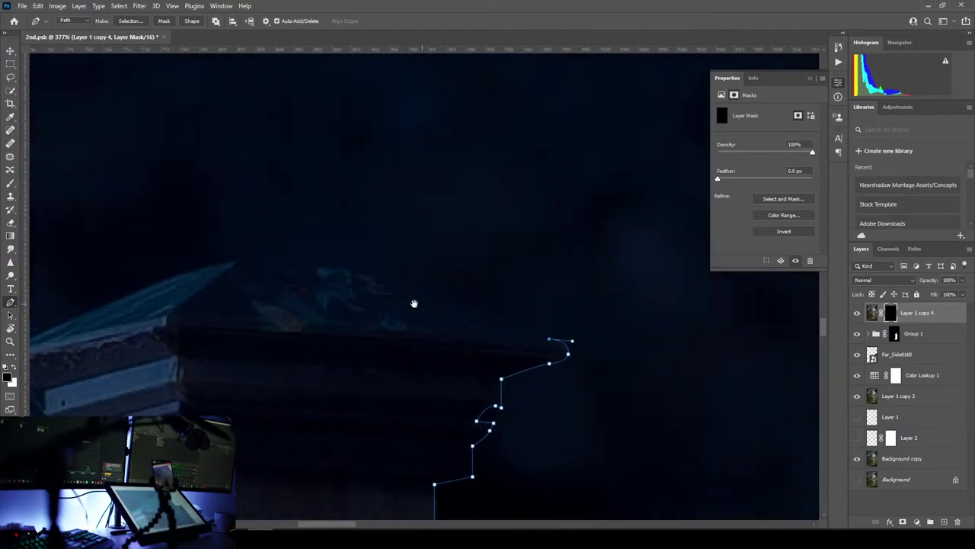
{"action": "left_click", "coordinate": [355, 265]}
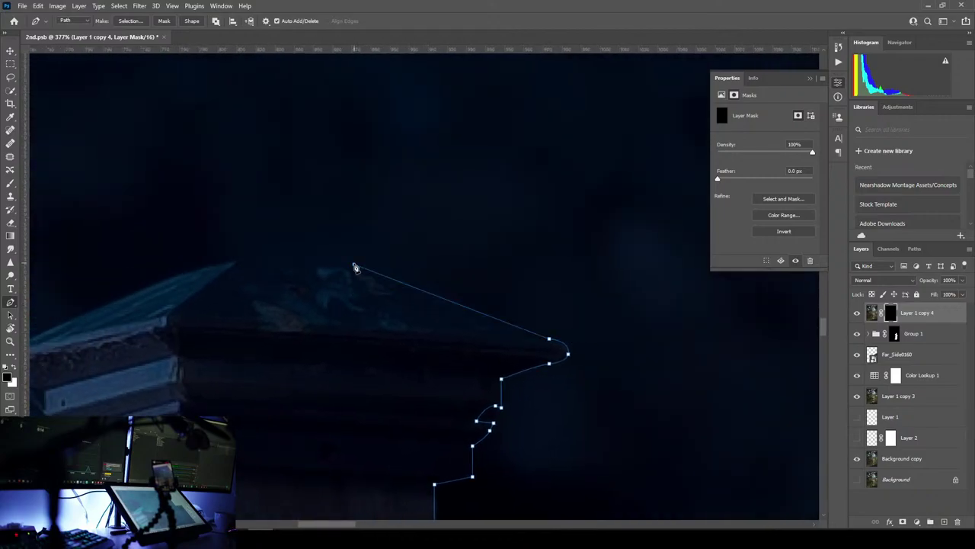
{"action": "left_click", "coordinate": [239, 262]}
{"action": "left_click", "coordinate": [161, 281]}
{"action": "left_click_drag", "start_coordinate": [157, 286], "coordinate": [414, 272]}
{"action": "left_click", "coordinate": [260, 340]}
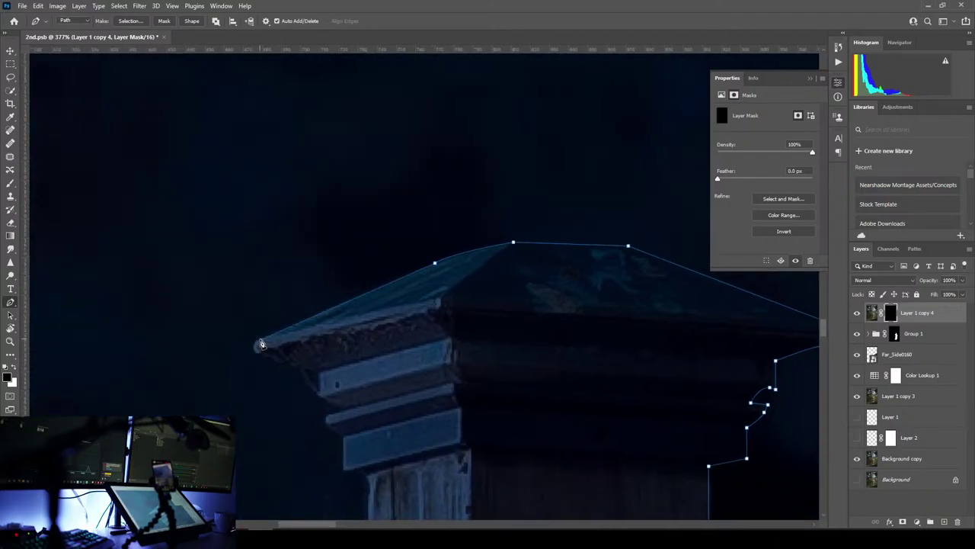
- Trace around the left tip and stepped left moulding of the second post's cap to the top of the post
{"action": "left_click_drag", "start_coordinate": [263, 355], "coordinate": [313, 373]}
{"action": "left_click", "coordinate": [262, 355], "text": "alt"}
{"action": "left_click_drag", "start_coordinate": [329, 362], "coordinate": [330, 359]}
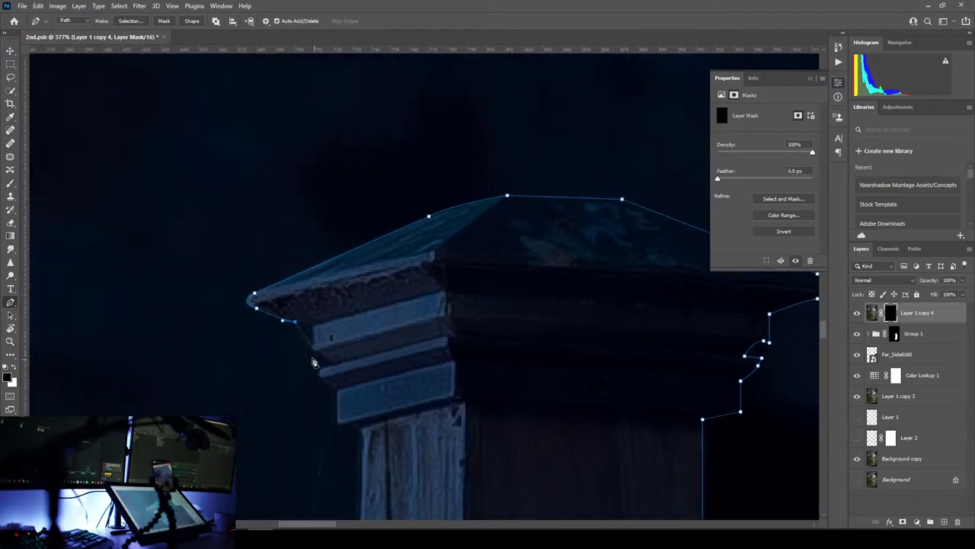
{"action": "left_click", "coordinate": [312, 326]}
{"action": "left_click", "coordinate": [314, 348]}
{"action": "left_click", "coordinate": [322, 373]}
{"action": "left_click", "coordinate": [362, 432]}
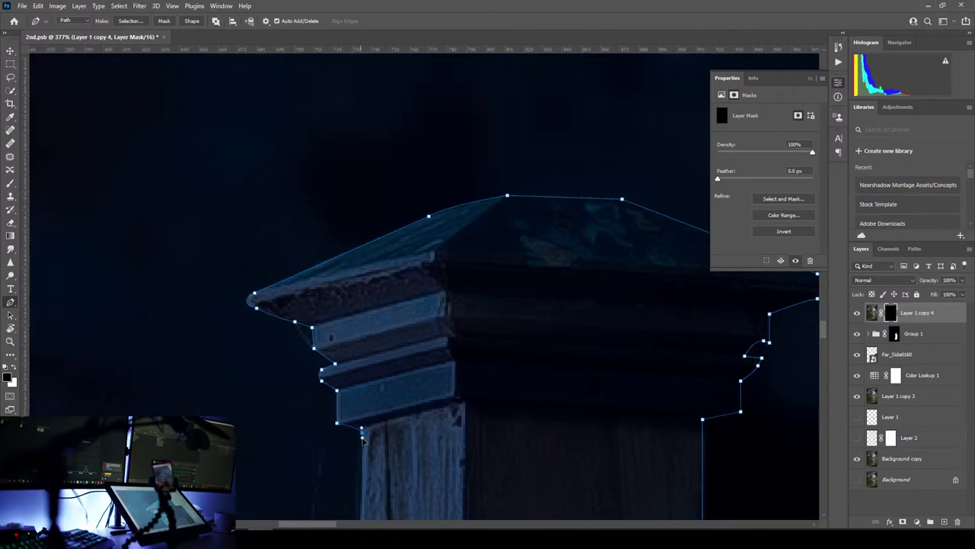
- Bring the path down the second post's left side and along the rail's upper edge to the rail's left end
{"action": "left_click_drag", "start_coordinate": [368, 436], "coordinate": [385, 111]}
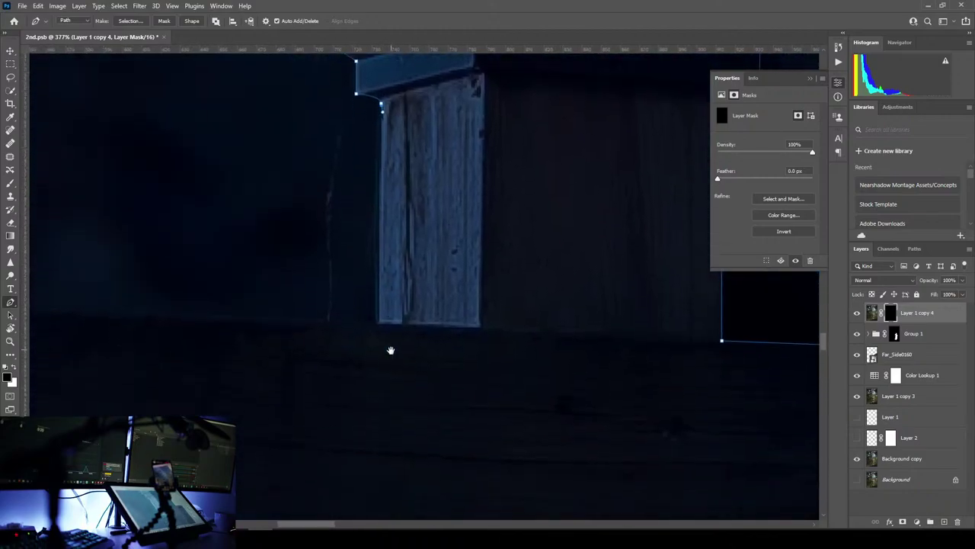
{"action": "left_click_drag", "start_coordinate": [390, 351], "coordinate": [385, 405]}
{"action": "left_click", "coordinate": [376, 380]}
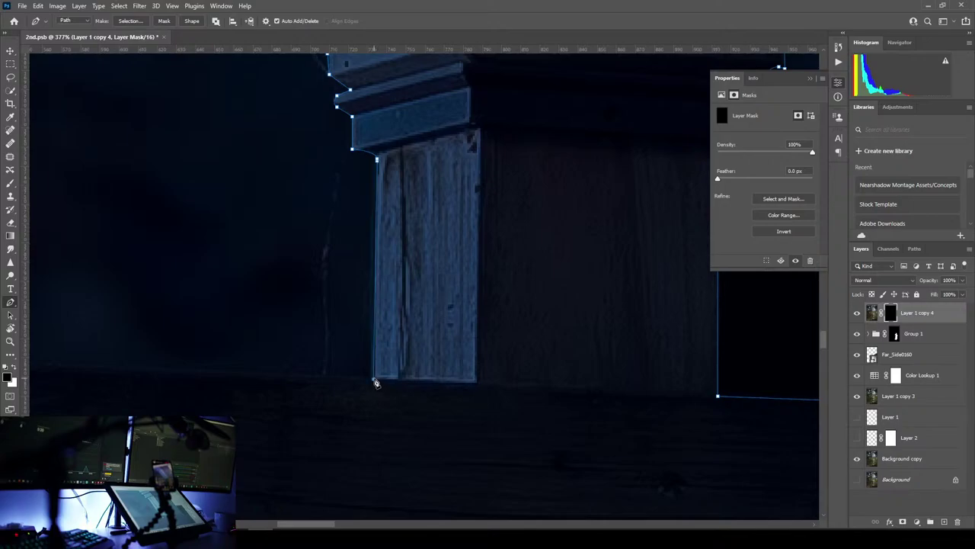
{"action": "left_click_drag", "start_coordinate": [191, 351], "coordinate": [528, 391]}
{"action": "left_click_drag", "start_coordinate": [246, 341], "coordinate": [660, 330]}
{"action": "left_click_drag", "start_coordinate": [359, 367], "coordinate": [394, 363]}
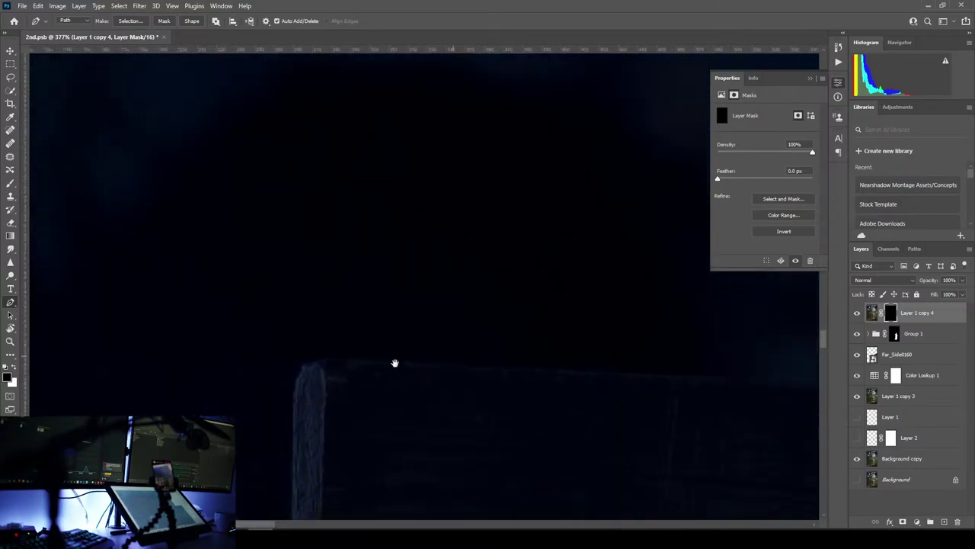
{"action": "left_click", "coordinate": [334, 363]}
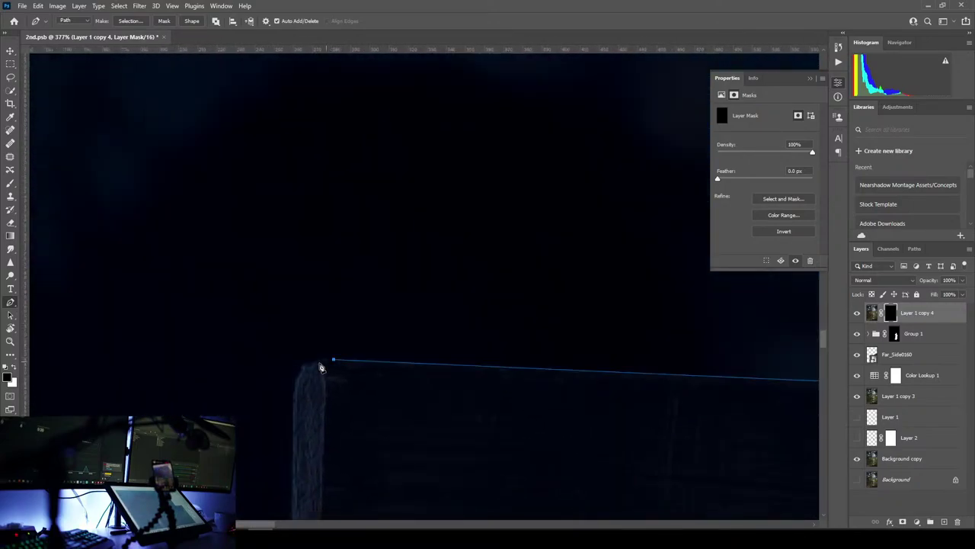
- Trace the upper rail's left end with the Pen tool, rounding its top corner and following the edge around its bottom corner
{"action": "left_click_drag", "start_coordinate": [294, 389], "coordinate": [290, 428]}
{"action": "left_click_drag", "start_coordinate": [297, 395], "coordinate": [324, 172]}
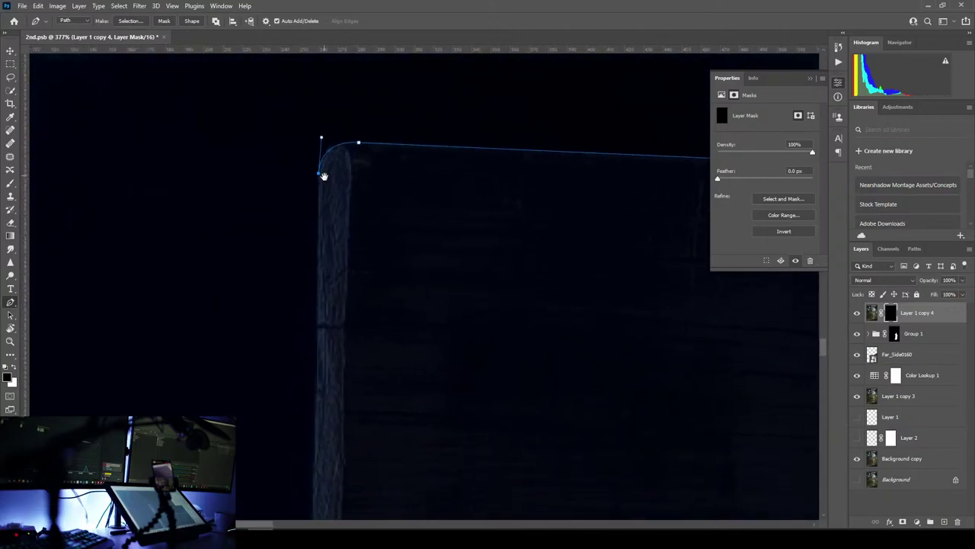
{"action": "left_click", "coordinate": [305, 421]}
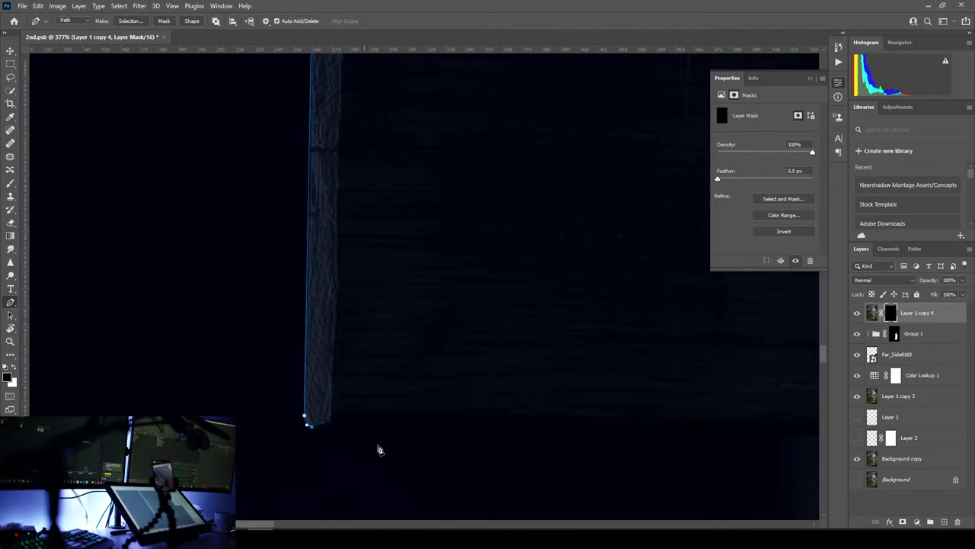
{"action": "left_click_drag", "start_coordinate": [430, 435], "coordinate": [407, 399]}
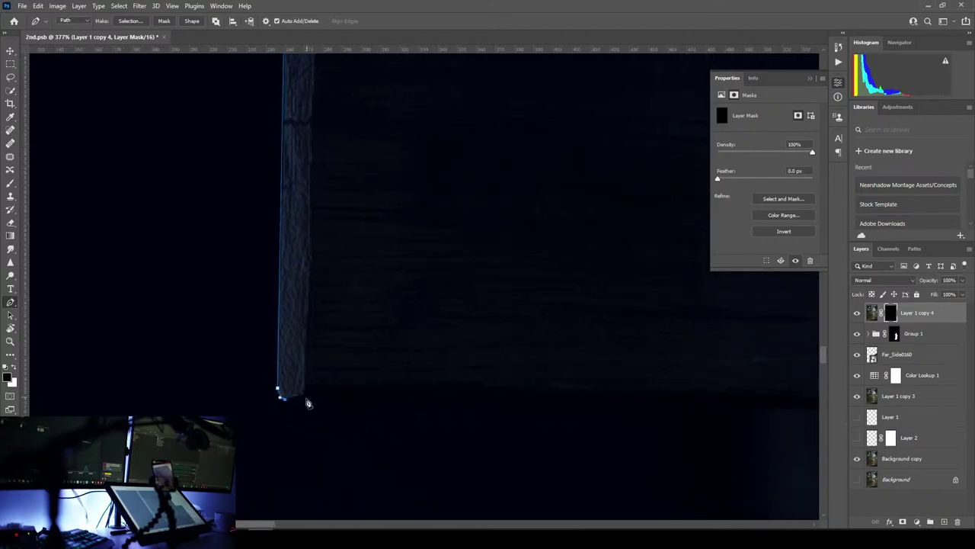
{"action": "left_click_drag", "start_coordinate": [298, 395], "coordinate": [312, 398]}
- Continue the path along the upper rail's underside to the post and down the post's left side to the lower rail
{"action": "left_click_drag", "start_coordinate": [552, 385], "coordinate": [297, 305]}
{"action": "left_click_drag", "start_coordinate": [575, 309], "coordinate": [403, 326]}
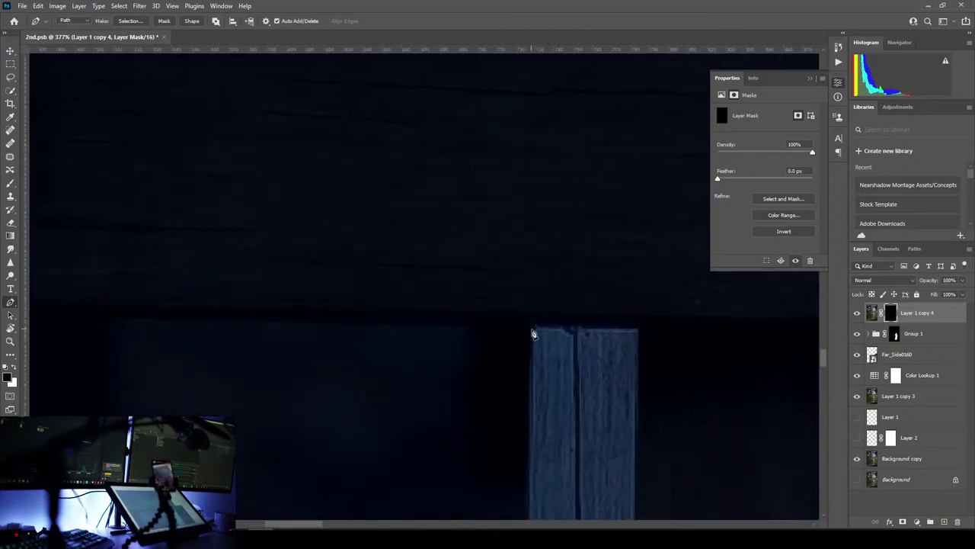
{"action": "left_click", "coordinate": [533, 334]}
{"action": "scroll", "coordinate": [526, 301], "scroll_direction": "down", "scroll_amount": 10}
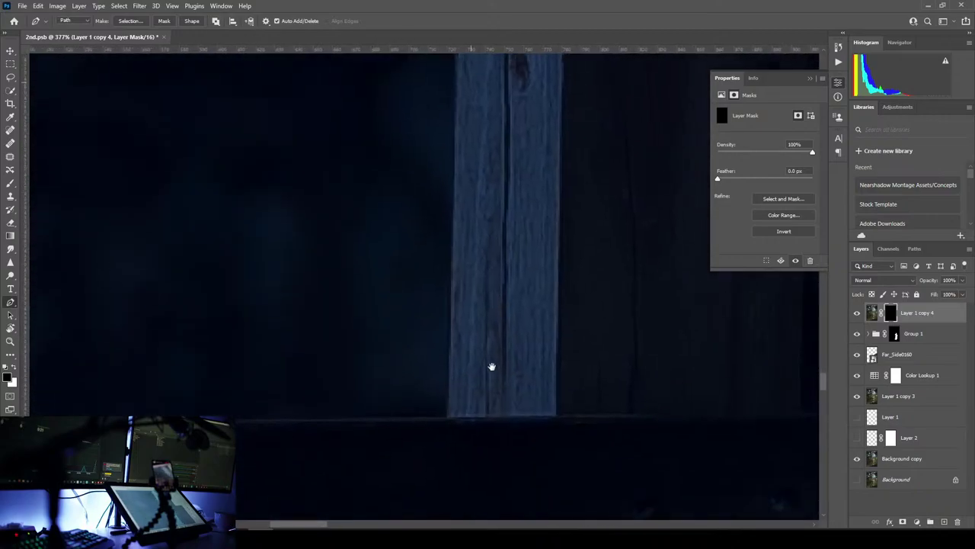
{"action": "scroll", "coordinate": [492, 366], "scroll_direction": "down", "scroll_amount": 2}
{"action": "left_click", "coordinate": [447, 393]}
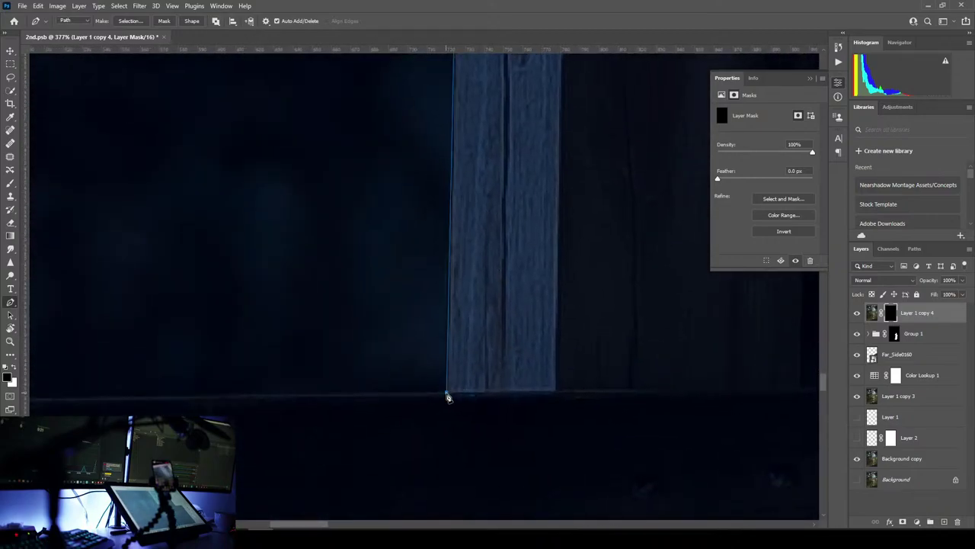
{"action": "key", "text": "ctrl+z"}
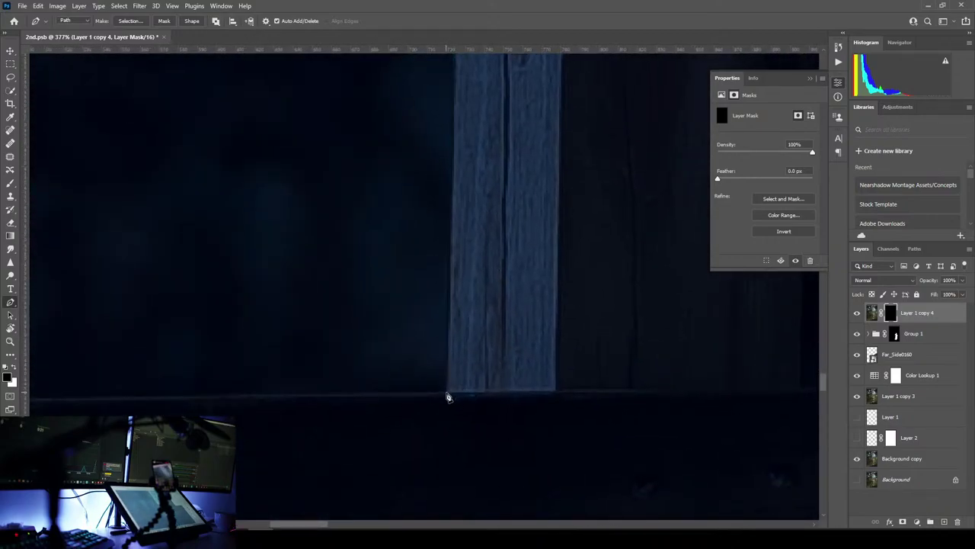
{"action": "left_click_drag", "start_coordinate": [448, 396], "coordinate": [443, 407]}
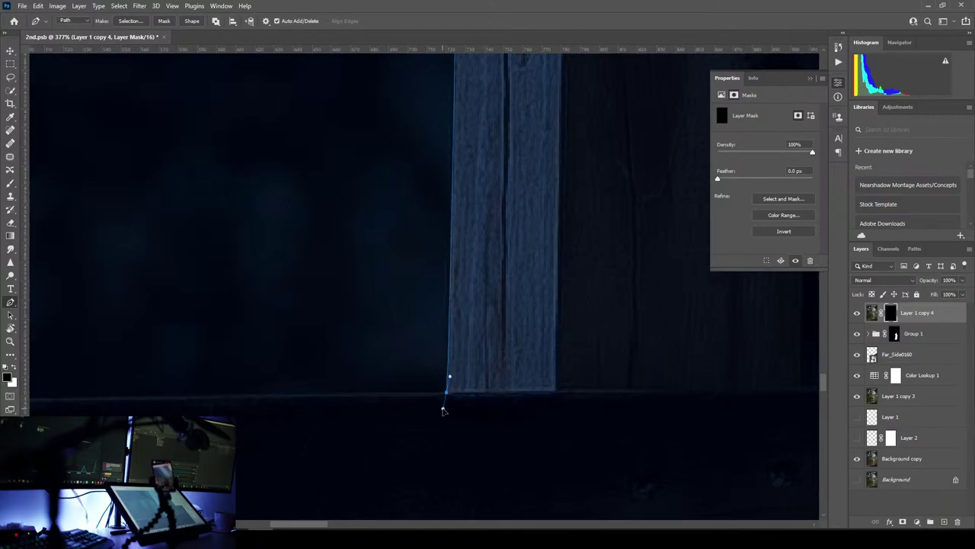
- Extend the path along the lower rail's upper edge to the rail's left end
{"action": "key", "text": "space"}
{"action": "left_click_drag", "start_coordinate": [372, 393], "coordinate": [492, 389]}
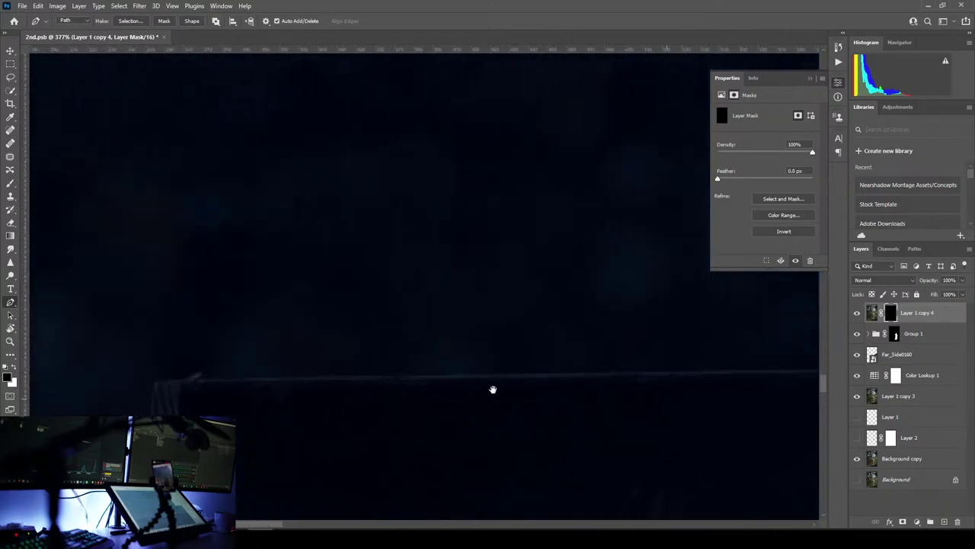
{"action": "left_click", "coordinate": [320, 393]}
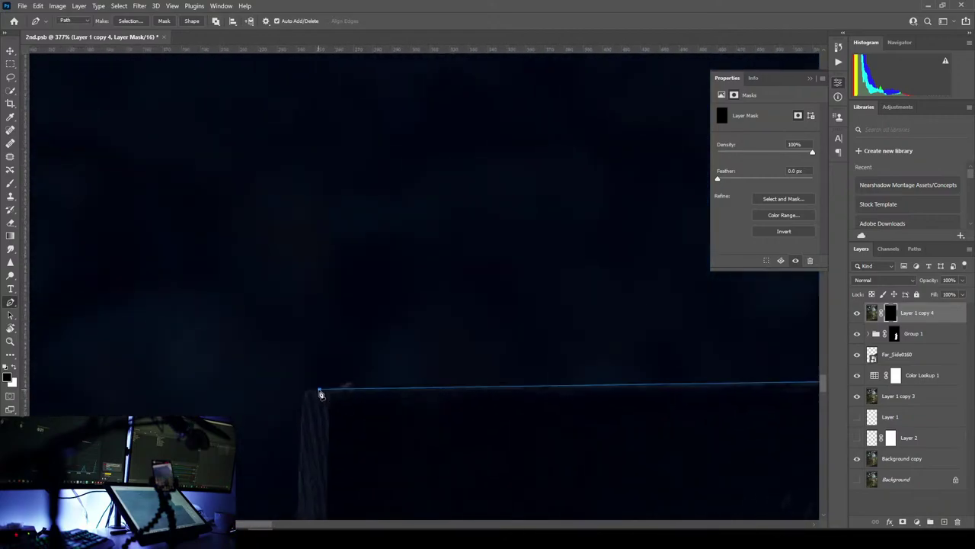
- Trace down the lower rail's left end and around its bottom corner, converting the lower anchor to a corner point
{"action": "left_click_drag", "start_coordinate": [303, 407], "coordinate": [398, 268]}
{"action": "left_click_drag", "start_coordinate": [426, 348], "coordinate": [425, 246]}
{"action": "left_click_drag", "start_coordinate": [403, 377], "coordinate": [379, 229]}
{"action": "left_click_drag", "start_coordinate": [385, 312], "coordinate": [385, 304]}
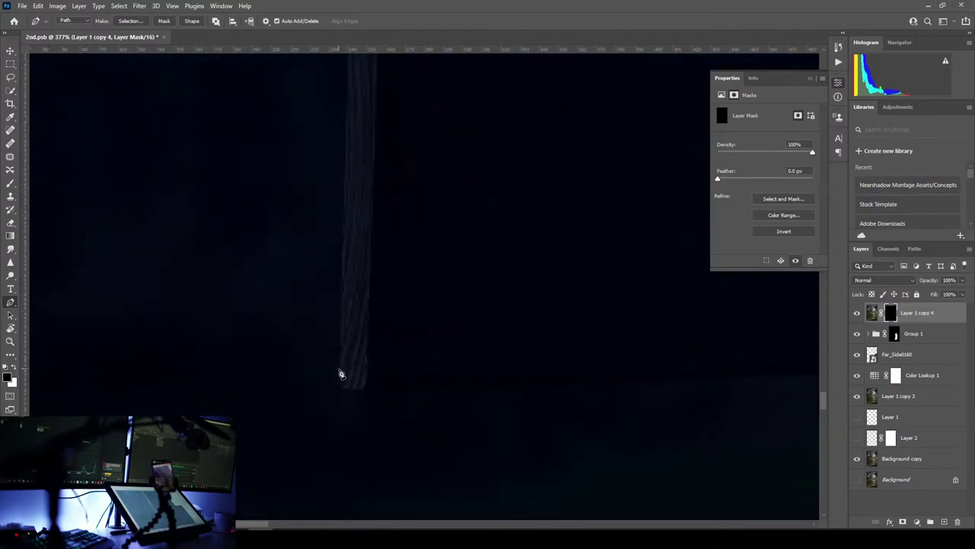
{"action": "left_click", "coordinate": [339, 372]}
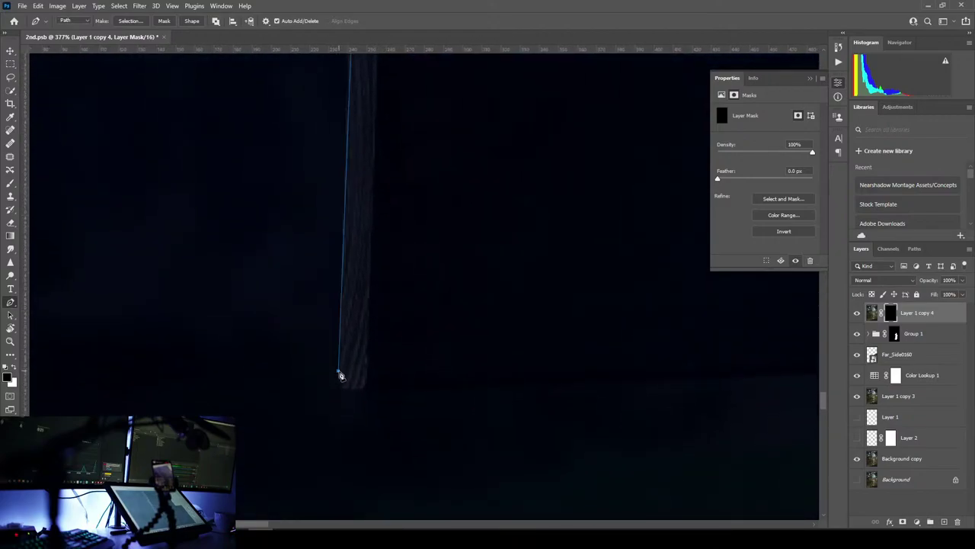
{"action": "left_click_drag", "start_coordinate": [339, 383], "coordinate": [341, 405]}
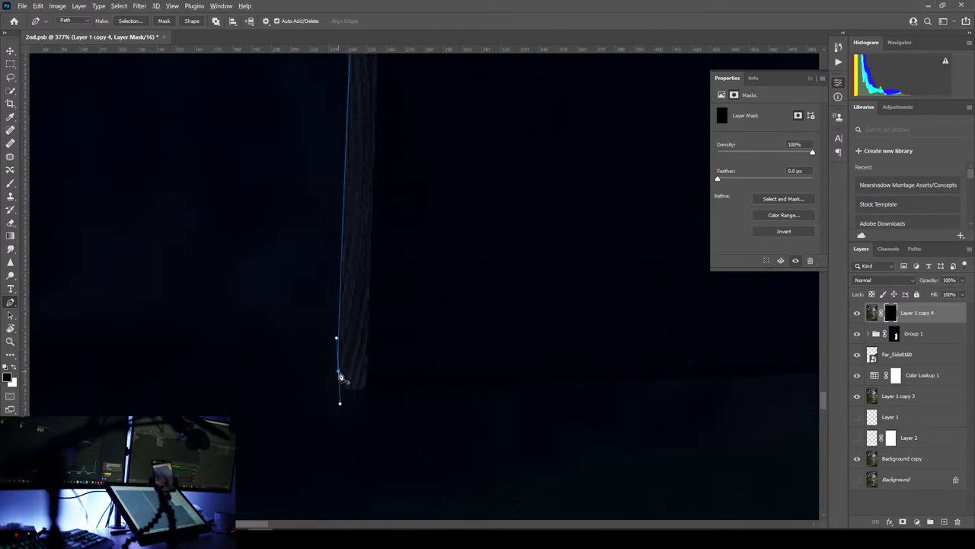
{"action": "left_click", "coordinate": [340, 374], "text": "alt"}
{"action": "left_click_drag", "start_coordinate": [338, 383], "coordinate": [358, 393]}
{"action": "left_click", "coordinate": [362, 391]}
- Extend the path along the lower rail's underside to the post's left edge
{"action": "left_click_drag", "start_coordinate": [427, 374], "coordinate": [147, 371]}
{"action": "left_click_drag", "start_coordinate": [526, 355], "coordinate": [380, 346]}
{"action": "left_click_drag", "start_coordinate": [525, 334], "coordinate": [442, 331]}
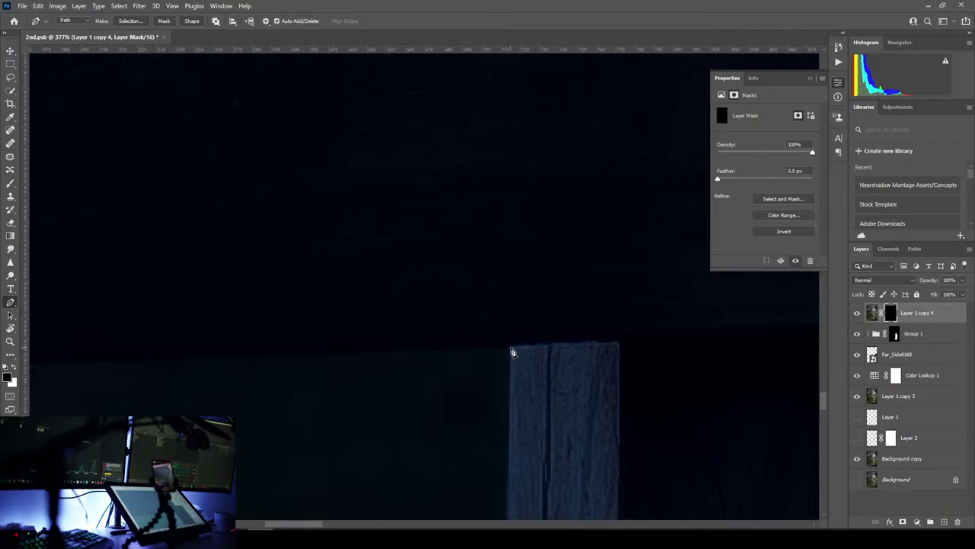
{"action": "left_click", "coordinate": [510, 348]}
- Bring the path down the post's left side from the lower rail to the ground
{"action": "left_click_drag", "start_coordinate": [516, 354], "coordinate": [511, 157]}
{"action": "left_click_drag", "start_coordinate": [521, 390], "coordinate": [518, 141]}
{"action": "left_click_drag", "start_coordinate": [520, 364], "coordinate": [504, 108]}
{"action": "left_click_drag", "start_coordinate": [511, 391], "coordinate": [479, 69]}
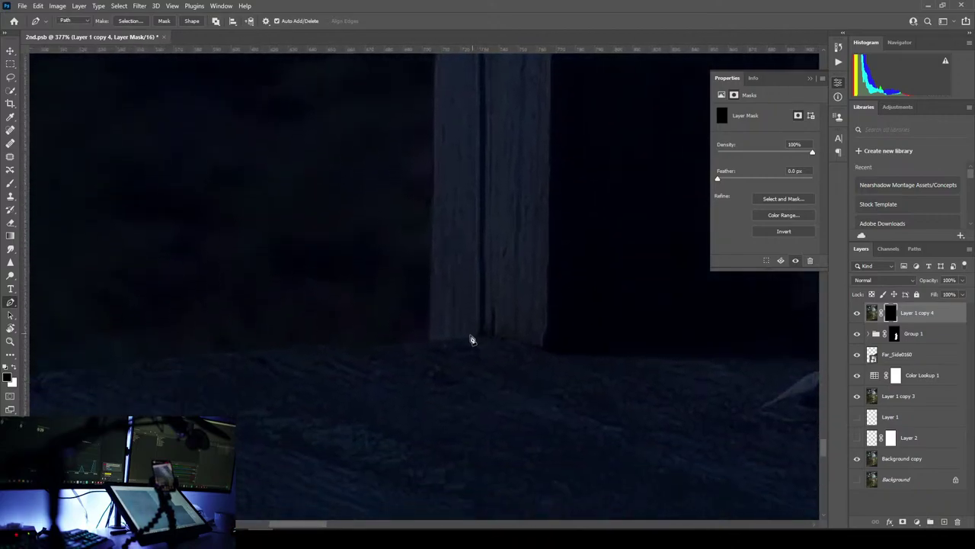
{"action": "left_click", "coordinate": [429, 342]}
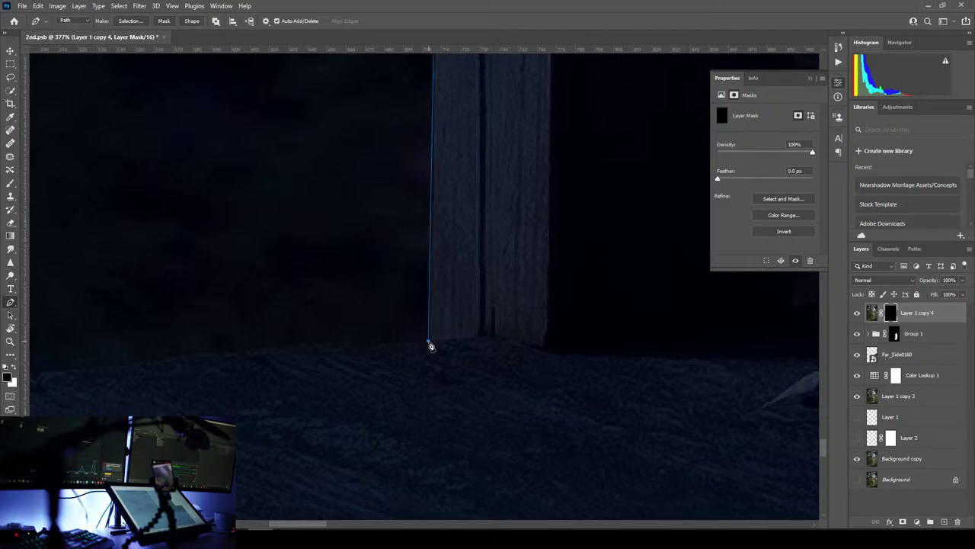
{"action": "left_click_drag", "start_coordinate": [347, 344], "coordinate": [579, 358]}
{"action": "left_click_drag", "start_coordinate": [324, 364], "coordinate": [461, 246]}
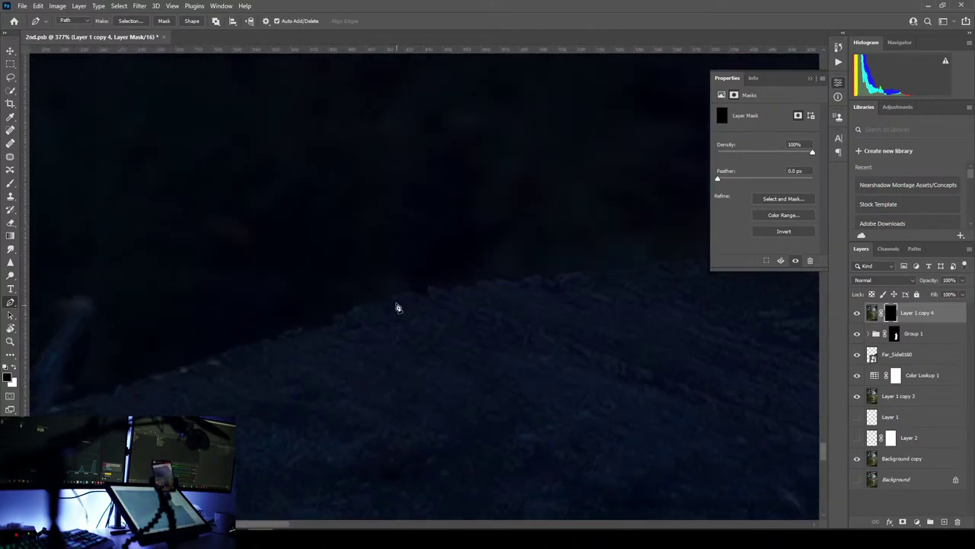
{"action": "left_click_drag", "start_coordinate": [399, 298], "coordinate": [350, 315]}
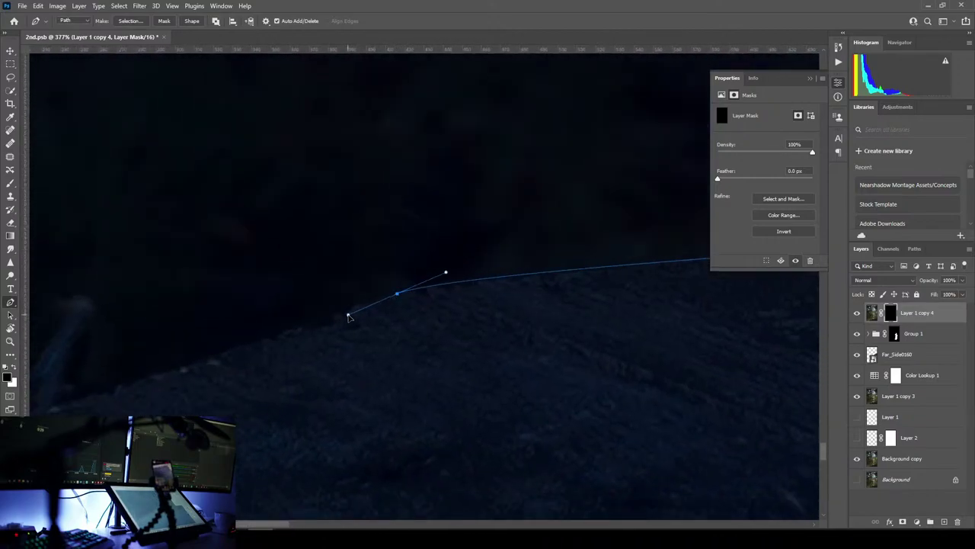
{"action": "left_click", "coordinate": [397, 294], "text": "alt"}
{"action": "left_click_drag", "start_coordinate": [286, 340], "coordinate": [595, 243]}
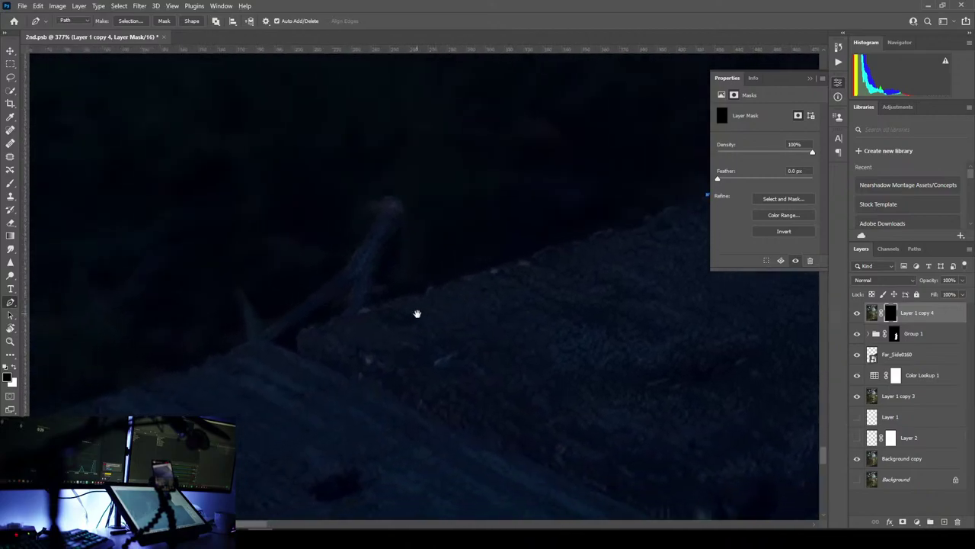
{"action": "scroll", "coordinate": [417, 325], "scroll_direction": "down", "scroll_amount": 10}
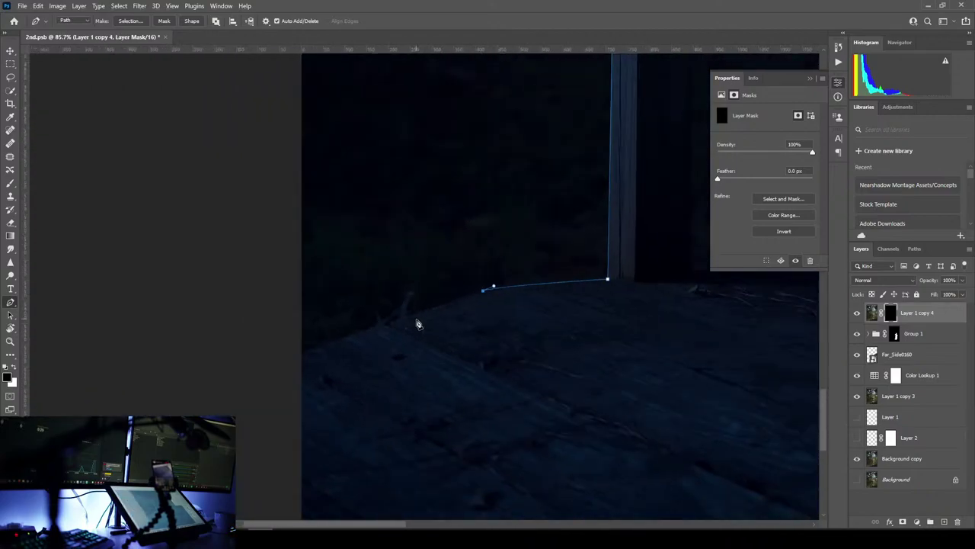
{"action": "left_click_drag", "start_coordinate": [588, 260], "coordinate": [387, 309]}
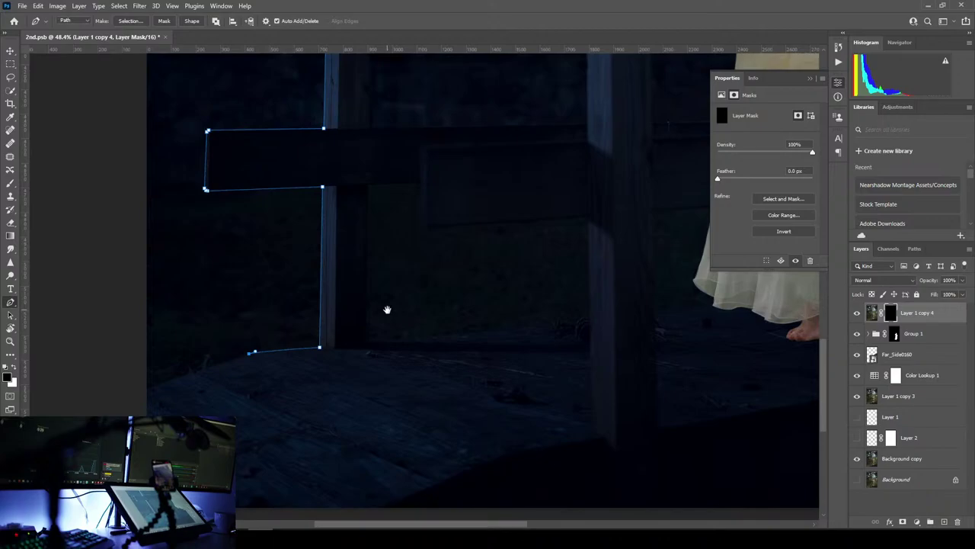
{"action": "left_click_drag", "start_coordinate": [387, 309], "coordinate": [366, 281]}
{"action": "scroll", "coordinate": [289, 332], "scroll_direction": "up", "scroll_amount": 8}
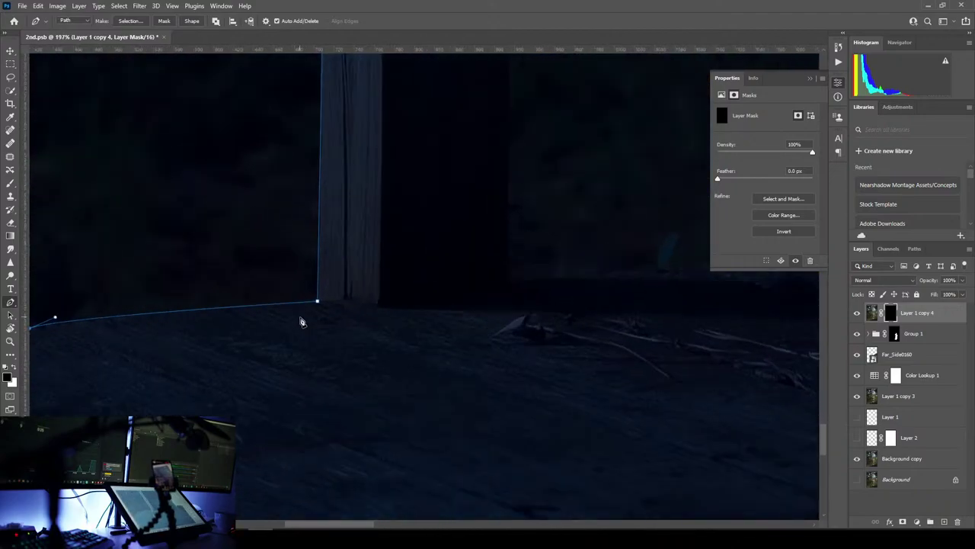
{"action": "key", "text": "ctrl+z"}
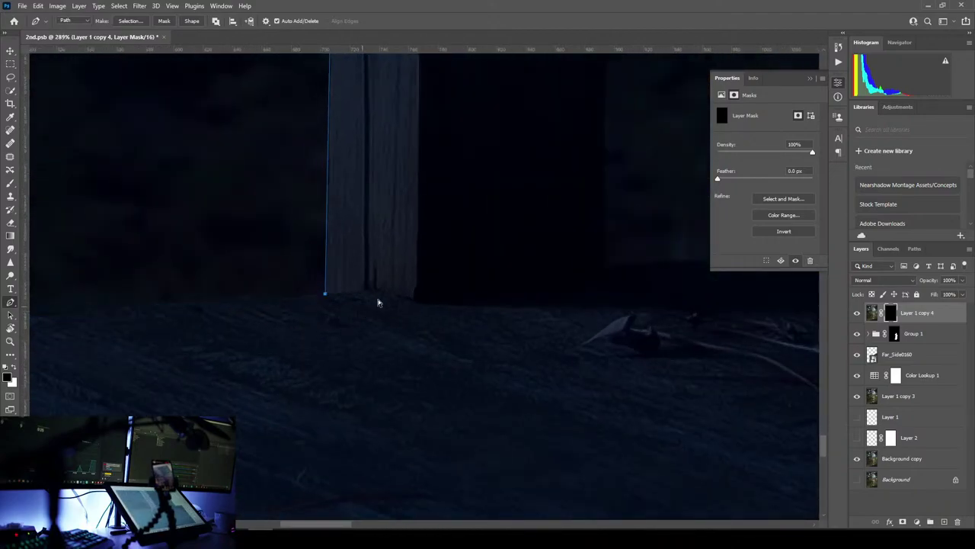
- Trace the post's uneven foot with a curved point and continue the path to the base of its dark right side
{"action": "scroll", "coordinate": [360, 309], "scroll_direction": "up", "scroll_amount": 5}
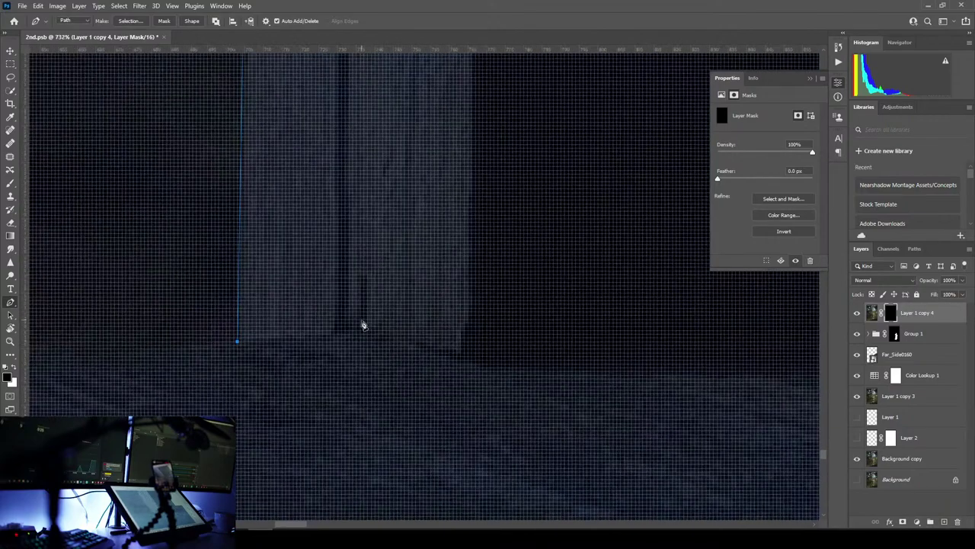
{"action": "scroll", "coordinate": [363, 325], "scroll_direction": "down", "scroll_amount": 3}
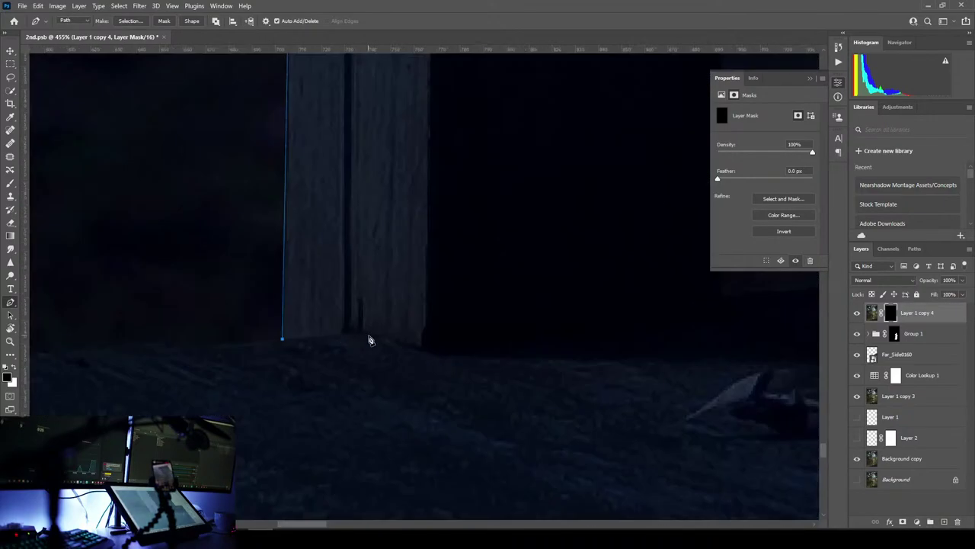
{"action": "left_click_drag", "start_coordinate": [362, 331], "coordinate": [378, 338]}
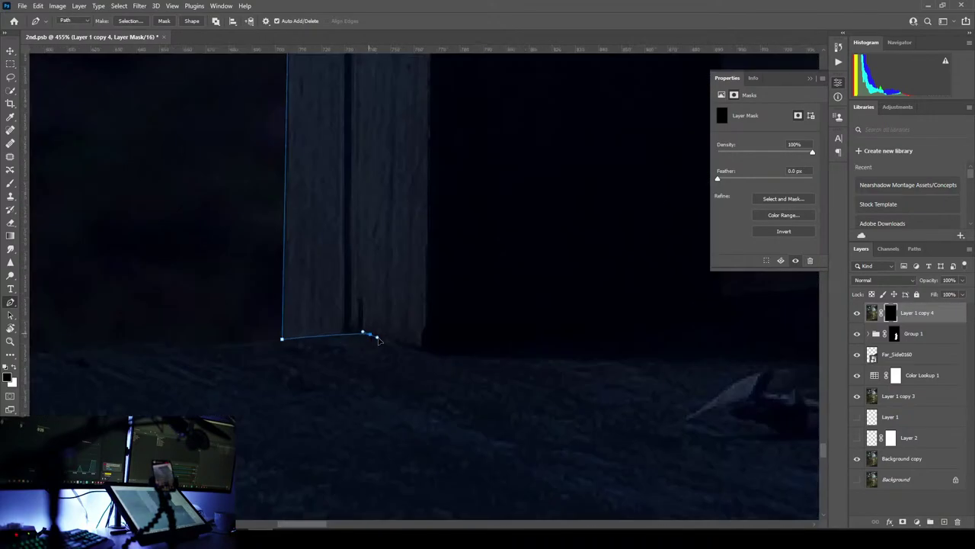
{"action": "left_click", "coordinate": [424, 353]}
{"action": "left_click_drag", "start_coordinate": [511, 310], "coordinate": [224, 398]}
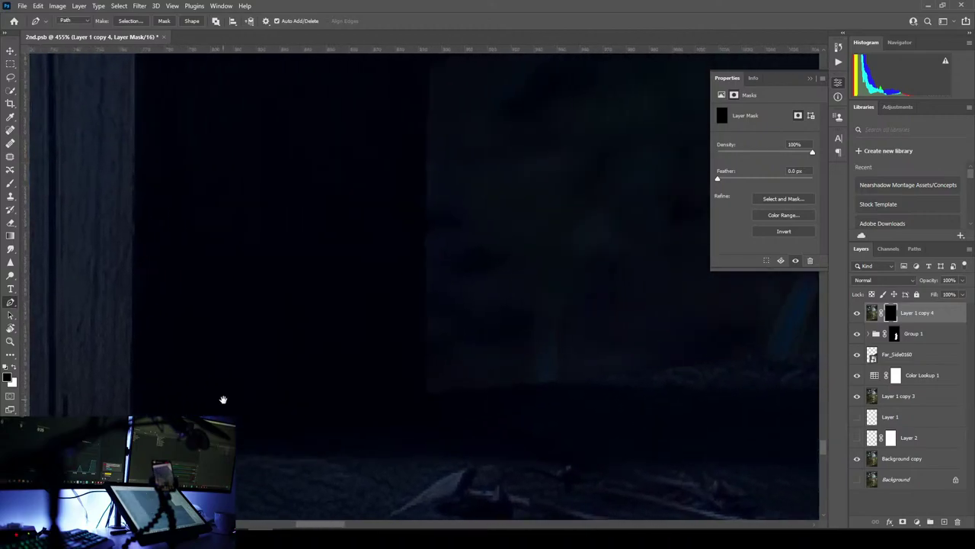
{"action": "left_click", "coordinate": [429, 392]}
- Bring the path up the post's right side, round the corner under the lower rail, and follow the underside to the overlapping board
{"action": "left_click_drag", "start_coordinate": [434, 294], "coordinate": [379, 368]}
{"action": "left_click_drag", "start_coordinate": [324, 316], "coordinate": [440, 503]}
{"action": "left_click_drag", "start_coordinate": [451, 442], "coordinate": [496, 517]}
{"action": "left_click_drag", "start_coordinate": [405, 259], "coordinate": [370, 390]}
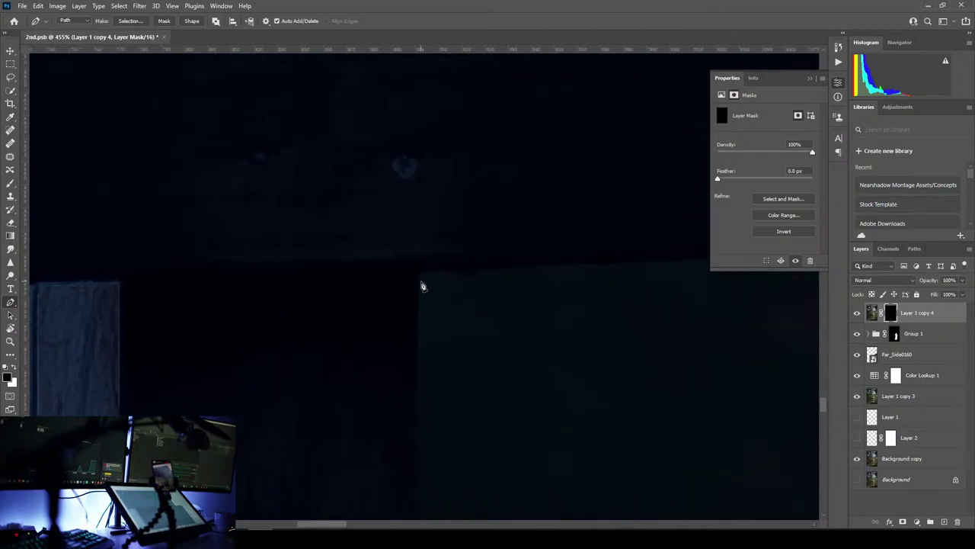
{"action": "left_click", "coordinate": [418, 283]}
{"action": "left_click_drag", "start_coordinate": [432, 271], "coordinate": [448, 274]}
{"action": "left_click_drag", "start_coordinate": [538, 277], "coordinate": [178, 239]}
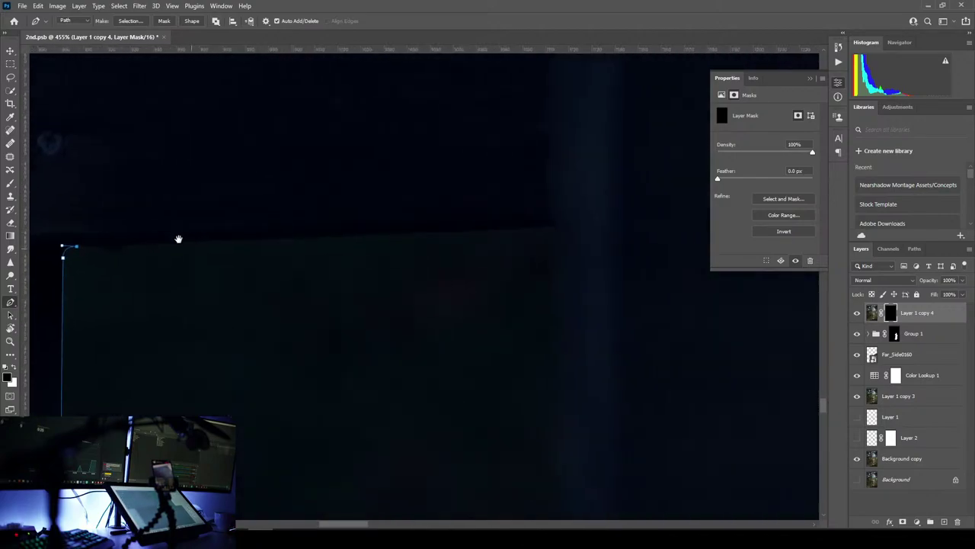
{"action": "left_click", "coordinate": [307, 213]}
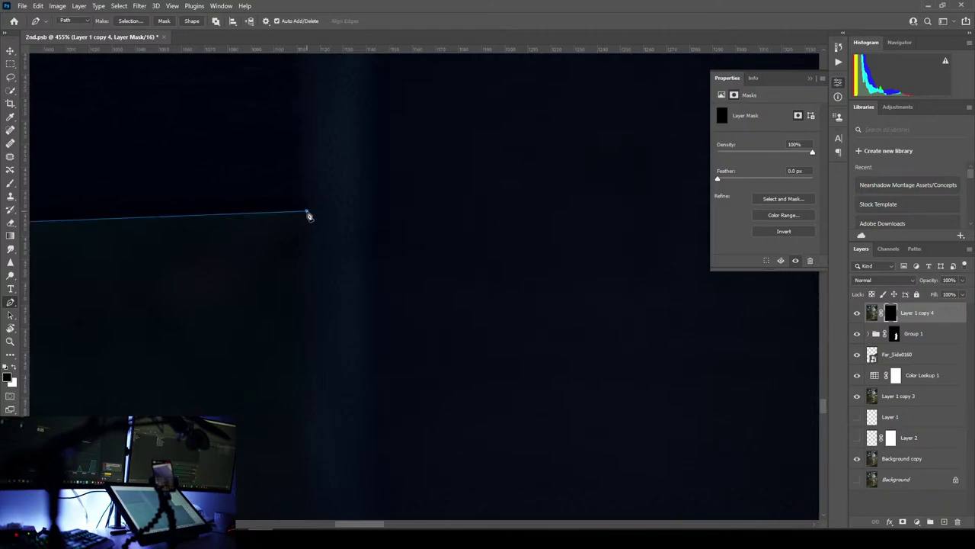
- Trace down the overlapping board's left edge and around its bottom corner, converting the curved anchor to a corner point
{"action": "left_click_drag", "start_coordinate": [309, 238], "coordinate": [300, 65]}
{"action": "left_click_drag", "start_coordinate": [327, 221], "coordinate": [349, 427]}
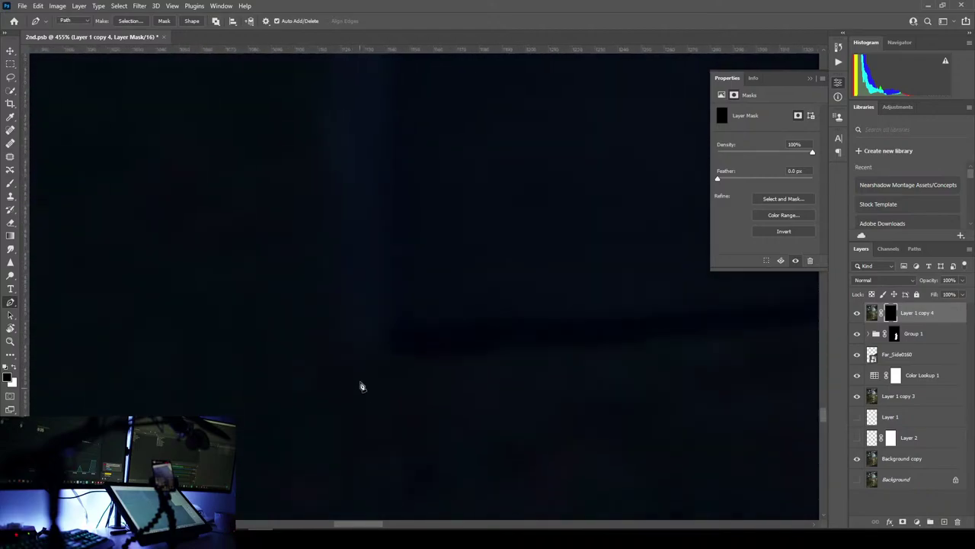
{"action": "left_click_drag", "start_coordinate": [342, 338], "coordinate": [357, 371]}
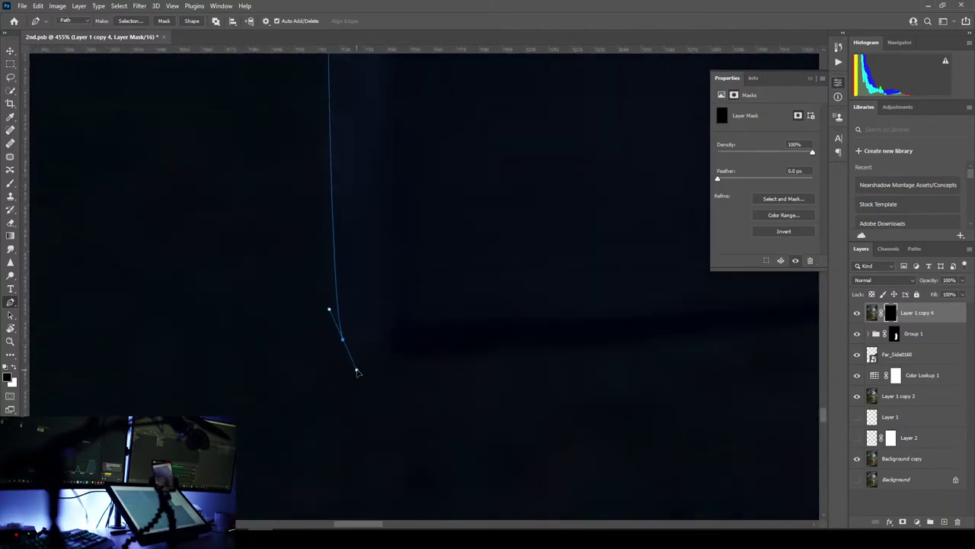
{"action": "left_click", "coordinate": [342, 338], "text": "alt"}
{"action": "left_click_drag", "start_coordinate": [399, 349], "coordinate": [446, 346]}
- Extend the path along the overlapping board's lower edge to the next post's left edge
{"action": "scroll", "coordinate": [425, 409], "scroll_direction": "down", "scroll_amount": 10}
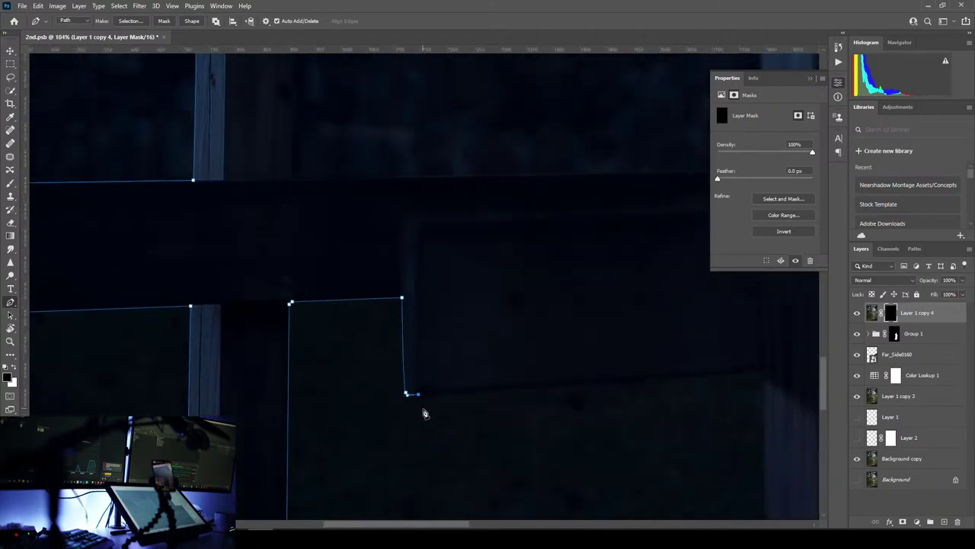
{"action": "left_click_drag", "start_coordinate": [484, 380], "coordinate": [305, 323]}
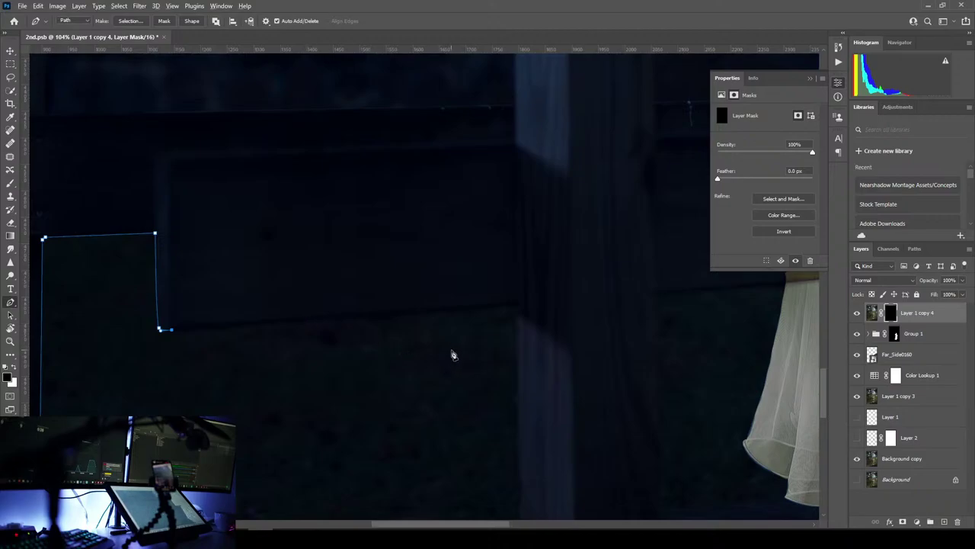
{"action": "scroll", "coordinate": [450, 353], "scroll_direction": "up", "scroll_amount": 3}
{"action": "left_click", "coordinate": [568, 275]}
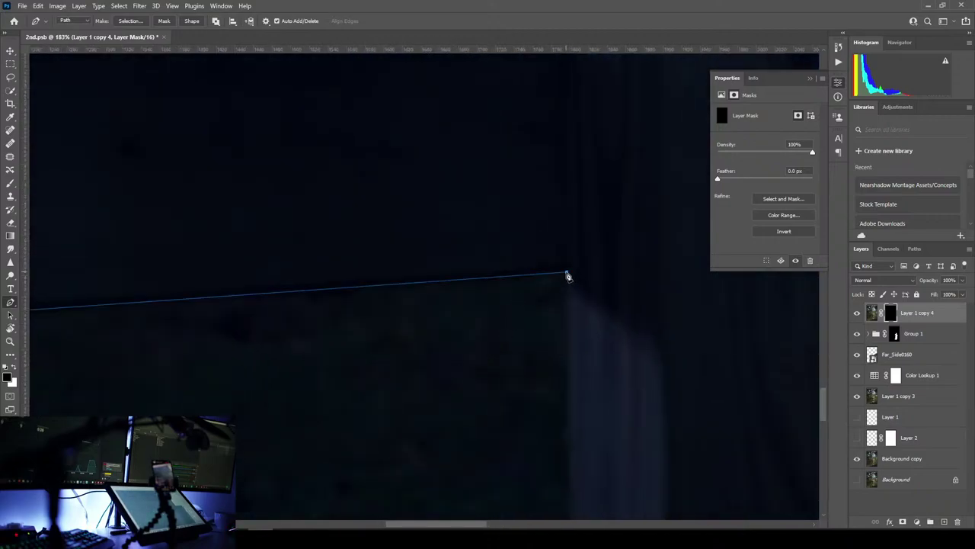
- Trace the path down the large post's left edge, in around its shadowed foot, and on to the image's bottom edge
{"action": "left_click_drag", "start_coordinate": [573, 322], "coordinate": [534, 68]}
{"action": "left_click_drag", "start_coordinate": [556, 340], "coordinate": [545, 113]}
{"action": "left_click_drag", "start_coordinate": [564, 231], "coordinate": [551, 111]}
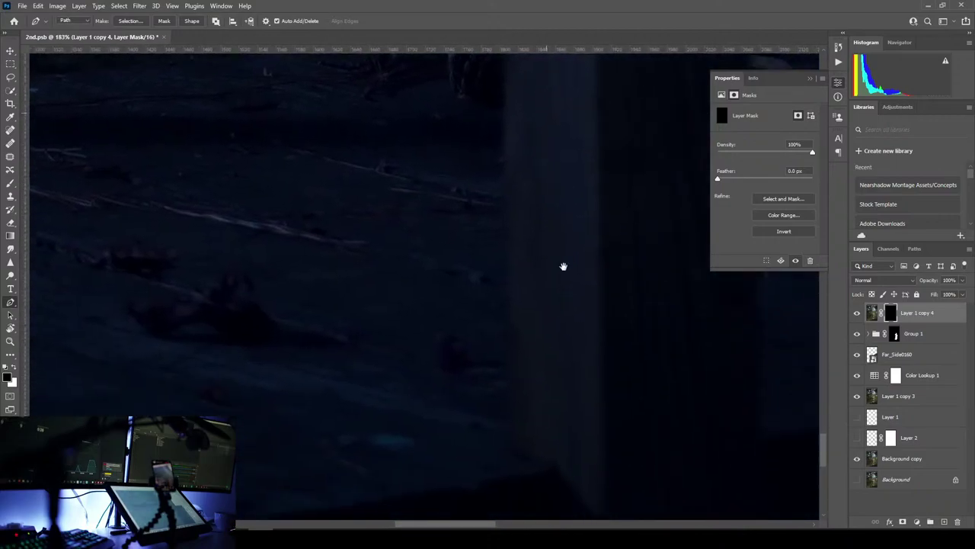
{"action": "left_click_drag", "start_coordinate": [564, 267], "coordinate": [548, 116]}
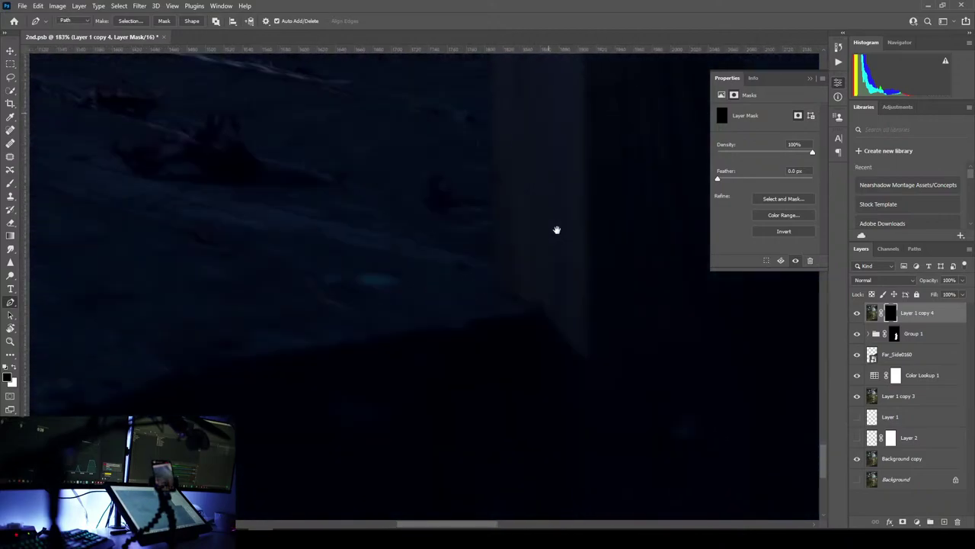
{"action": "left_click", "coordinate": [494, 292]}
{"action": "left_click_drag", "start_coordinate": [555, 341], "coordinate": [512, 316]}
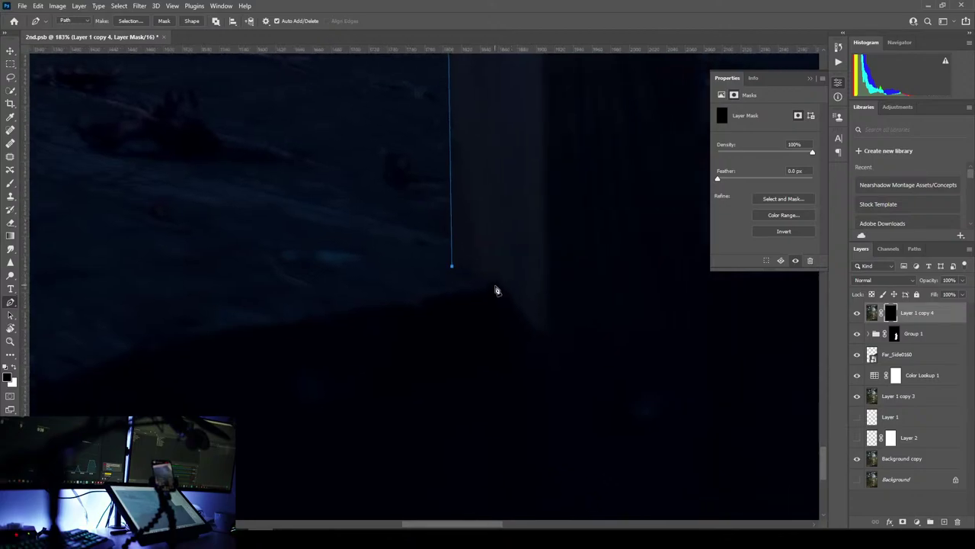
{"action": "scroll", "coordinate": [495, 274], "scroll_direction": "down", "scroll_amount": 3}
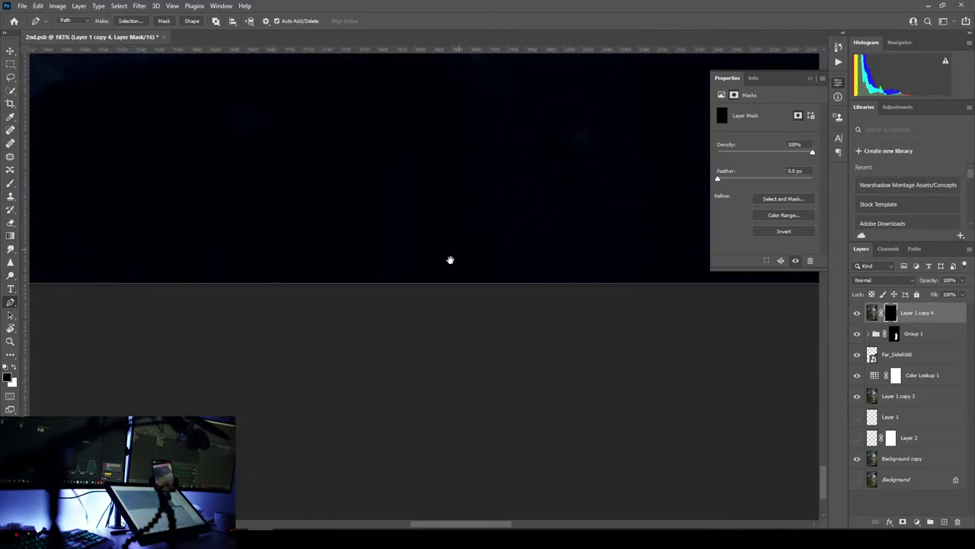
{"action": "left_click", "coordinate": [422, 291]}
- Run the path along the image's bottom edge and up the large post's right side to the lower rail's underside
{"action": "left_click_drag", "start_coordinate": [581, 292], "coordinate": [358, 458]}
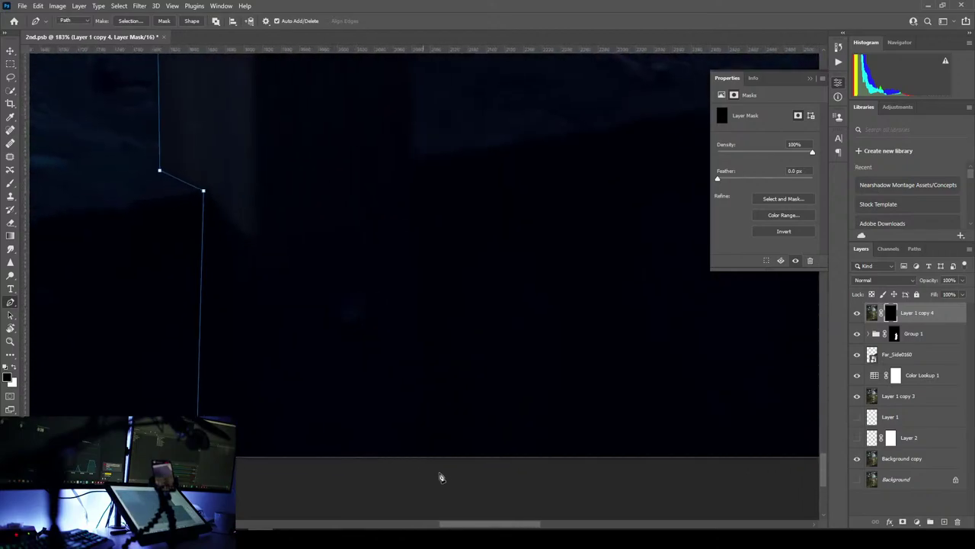
{"action": "left_click", "coordinate": [416, 458]}
{"action": "left_click_drag", "start_coordinate": [400, 216], "coordinate": [401, 392]}
{"action": "left_click_drag", "start_coordinate": [427, 114], "coordinate": [409, 383]}
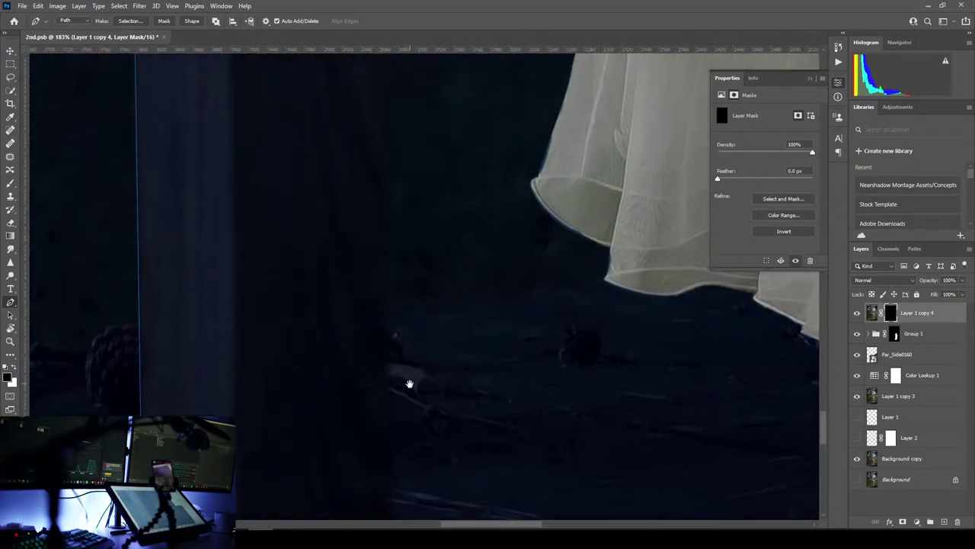
{"action": "left_click_drag", "start_coordinate": [400, 207], "coordinate": [406, 333]}
{"action": "left_click_drag", "start_coordinate": [381, 92], "coordinate": [409, 313]}
{"action": "scroll", "coordinate": [407, 313], "scroll_direction": "left", "scroll_amount": 2}
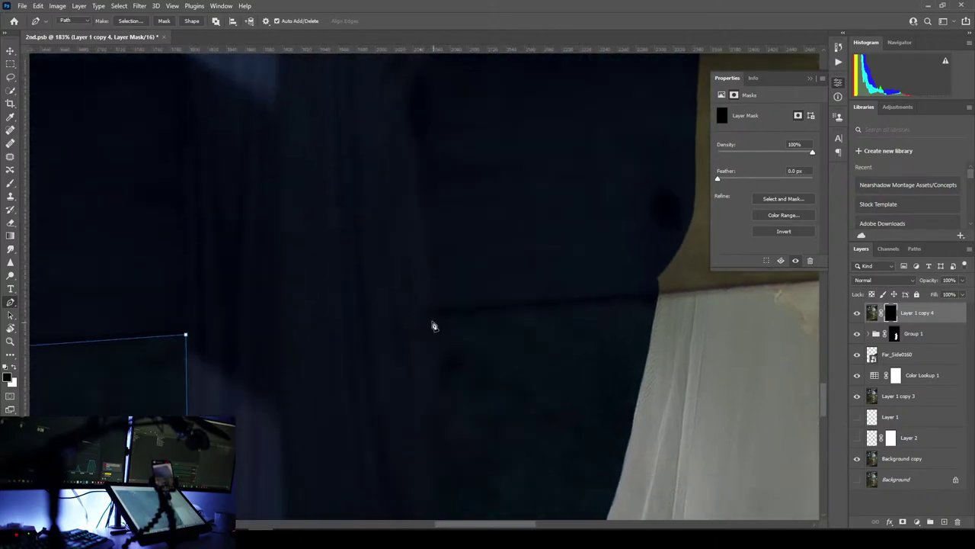
{"action": "left_click", "coordinate": [431, 322]}
- Trace the lower rail's underside across the dress to the image's right edge and up to the rail's top edge
{"action": "scroll", "coordinate": [431, 320], "scroll_direction": "right", "scroll_amount": 10}
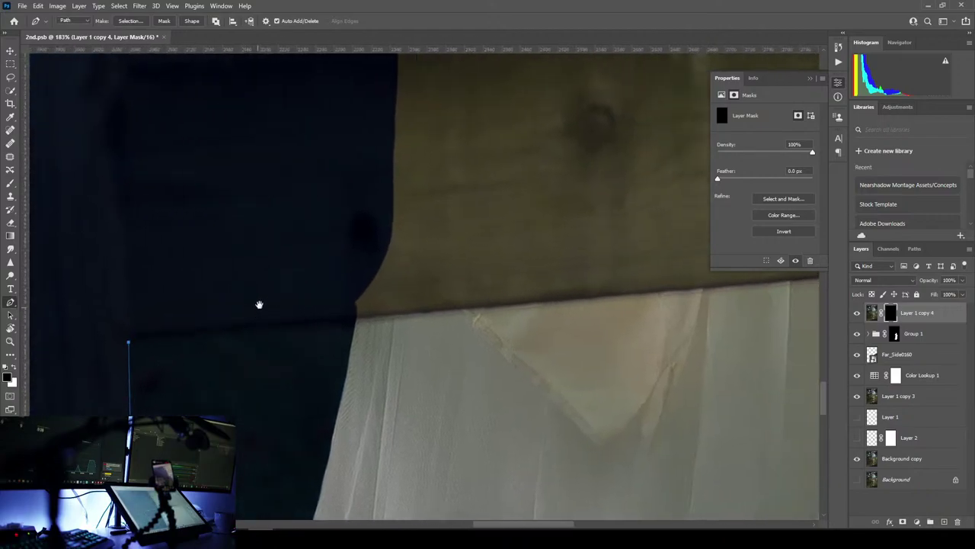
{"action": "left_click_drag", "start_coordinate": [638, 294], "coordinate": [237, 257]}
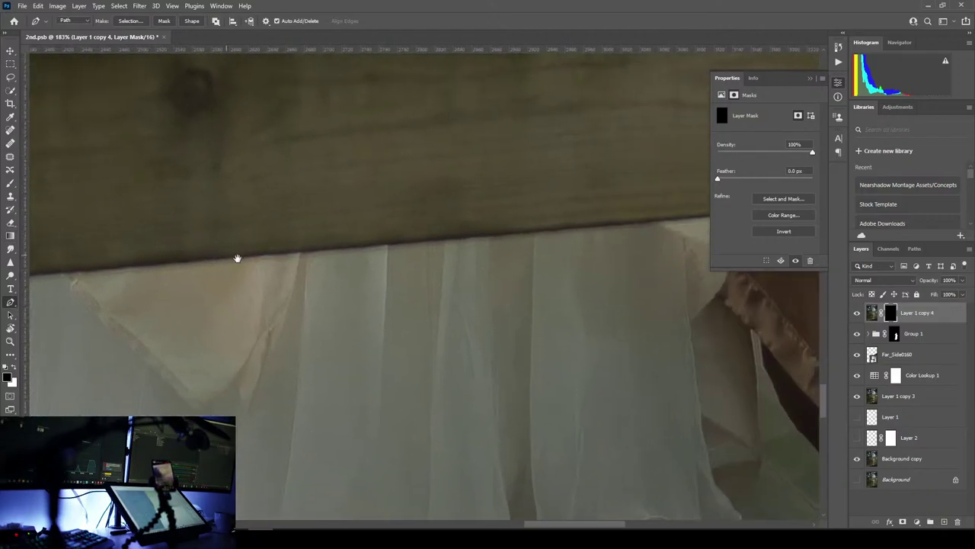
{"action": "left_click_drag", "start_coordinate": [594, 218], "coordinate": [296, 274]}
{"action": "left_click_drag", "start_coordinate": [637, 186], "coordinate": [368, 269]}
{"action": "scroll", "coordinate": [367, 269], "scroll_direction": "right", "scroll_amount": 15}
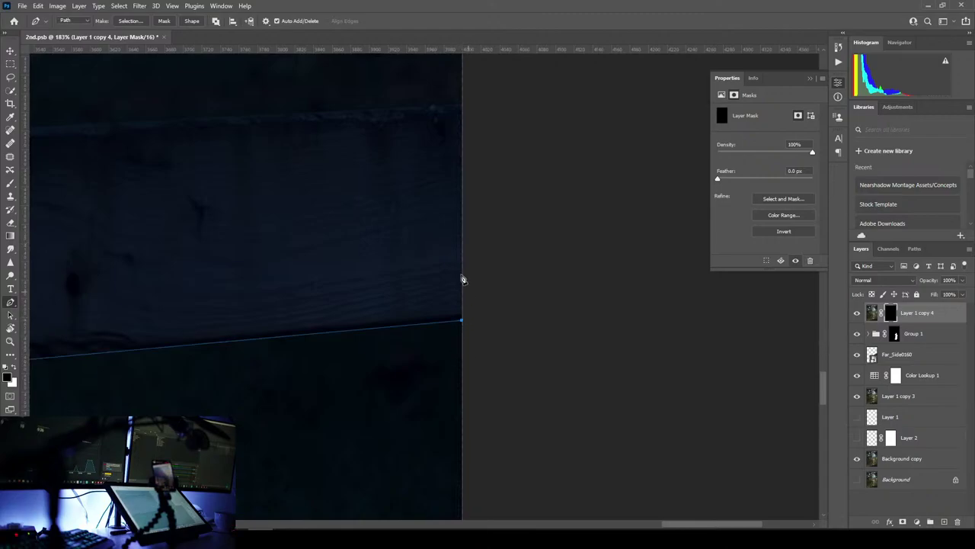
{"action": "scroll", "coordinate": [412, 336], "scroll_direction": "up", "scroll_amount": 5}
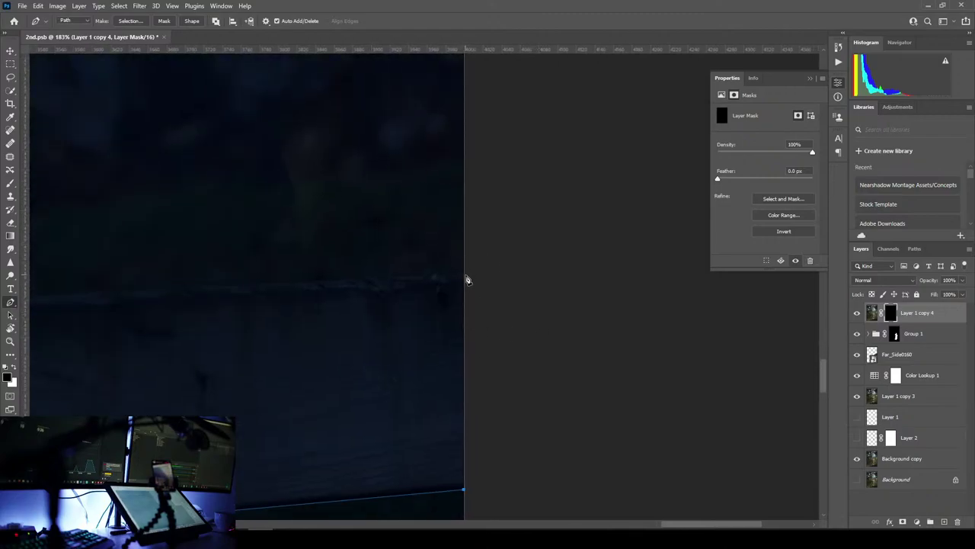
- Trace the lower rail's top edge back to the large post's right side, ending the path there at a corner point
{"action": "scroll", "coordinate": [467, 281], "scroll_direction": "left", "scroll_amount": 15}
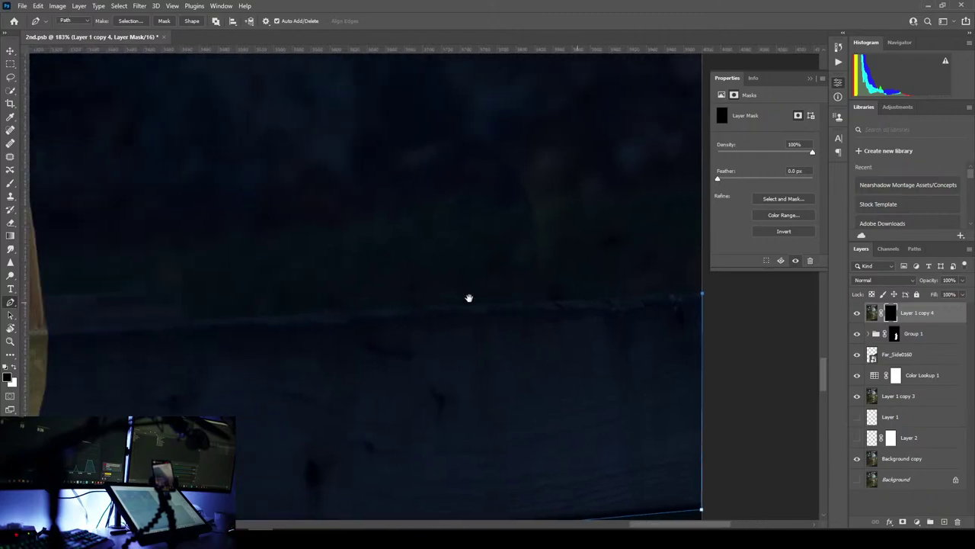
{"action": "scroll", "coordinate": [588, 329], "scroll_direction": "left", "scroll_amount": 15}
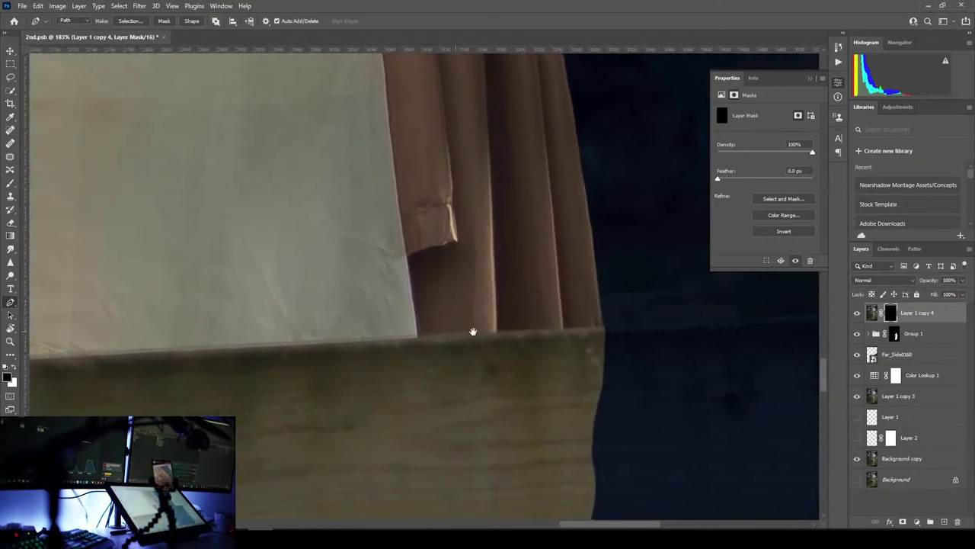
{"action": "scroll", "coordinate": [487, 377], "scroll_direction": "left", "scroll_amount": 2}
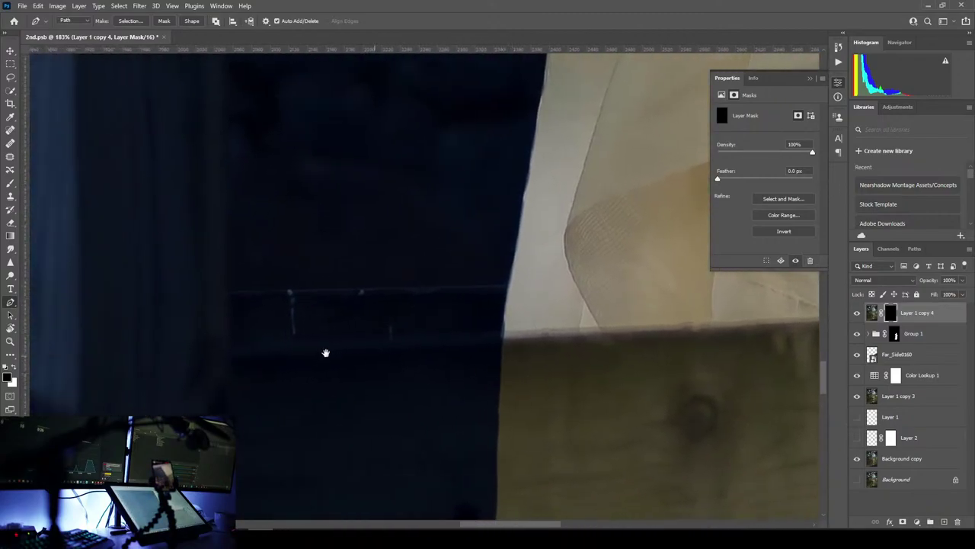
{"action": "left_click", "coordinate": [234, 349]}
{"action": "left_click_drag", "start_coordinate": [234, 348], "coordinate": [120, 345]}
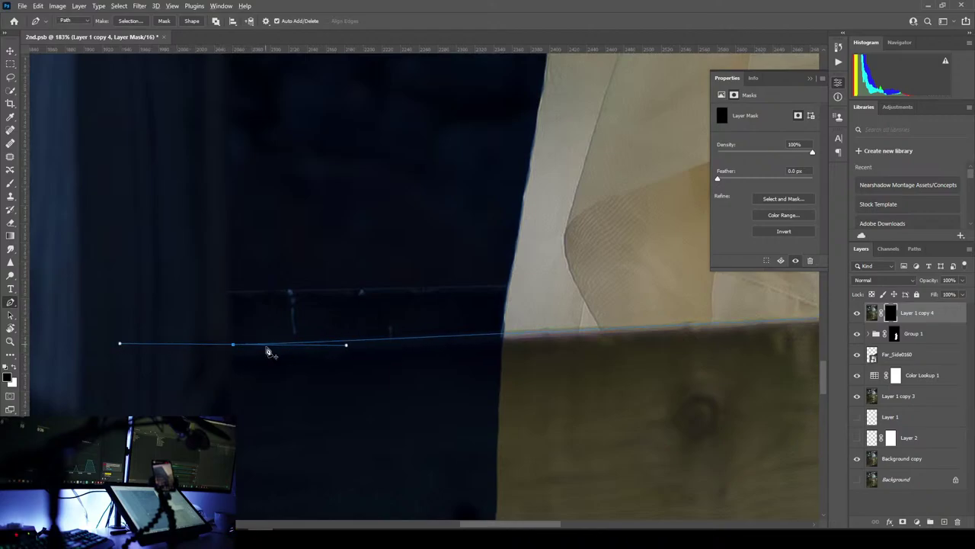
{"action": "left_click", "coordinate": [234, 348]}
- Take the path up the post's right side, along the rear board's lower edge, and up the dress edge to the upper rail
{"action": "left_click_drag", "start_coordinate": [282, 192], "coordinate": [311, 466]}
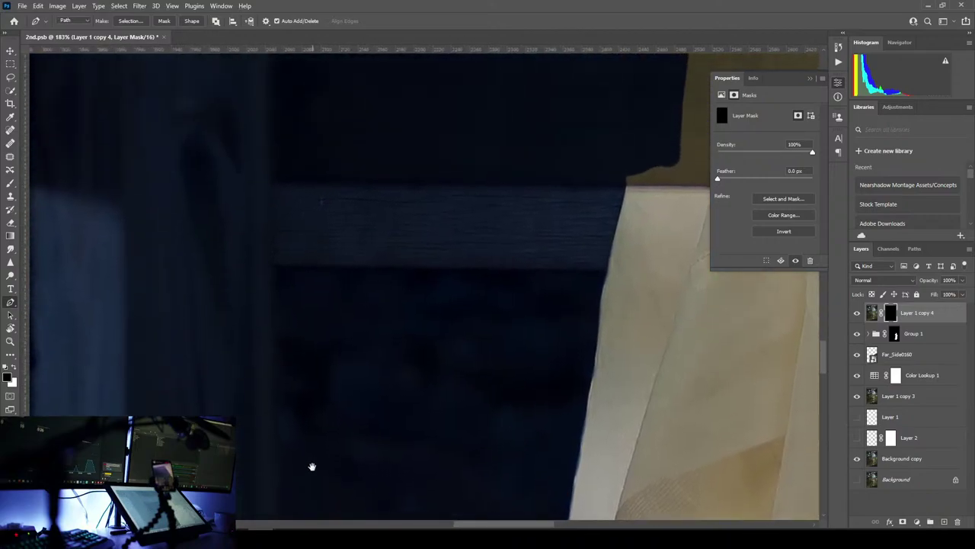
{"action": "mouse_move", "coordinate": [380, 286]}
{"action": "left_mouse_down"}
{"action": "mouse_move", "coordinate": [379, 318]}
{"action": "mouse_move", "coordinate": [375, 299]}
{"action": "left_mouse_up"}
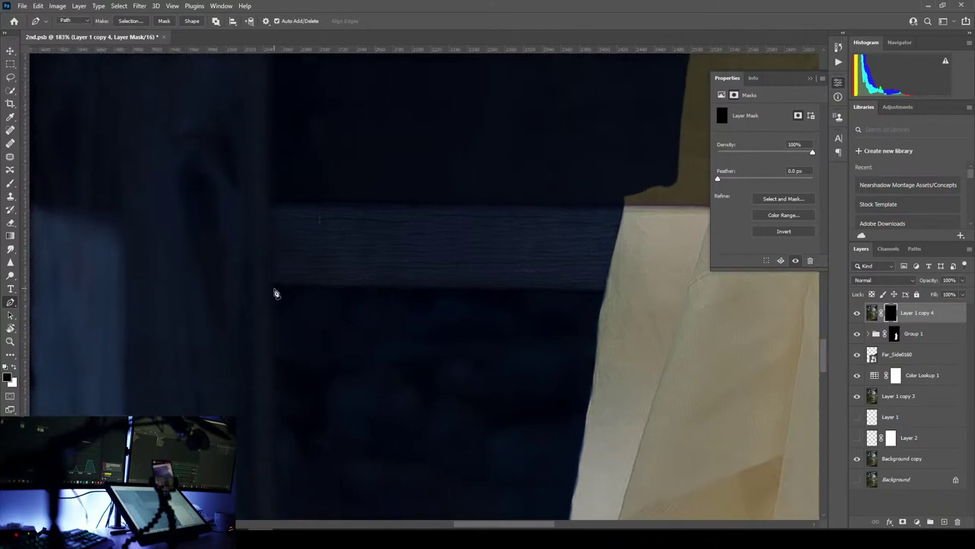
{"action": "left_click", "coordinate": [272, 289]}
{"action": "left_click_drag", "start_coordinate": [476, 300], "coordinate": [420, 370]}
{"action": "left_click_drag", "start_coordinate": [297, 296], "coordinate": [368, 338]}
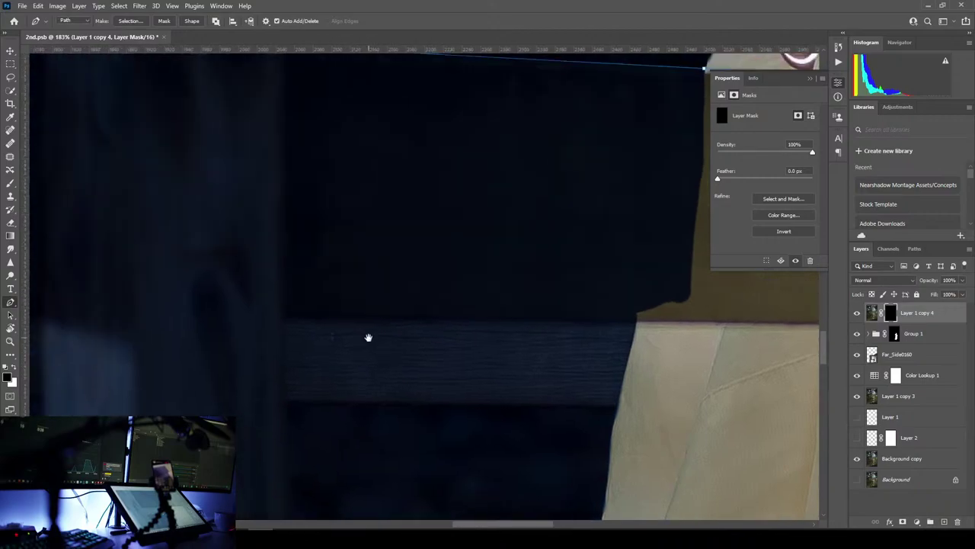
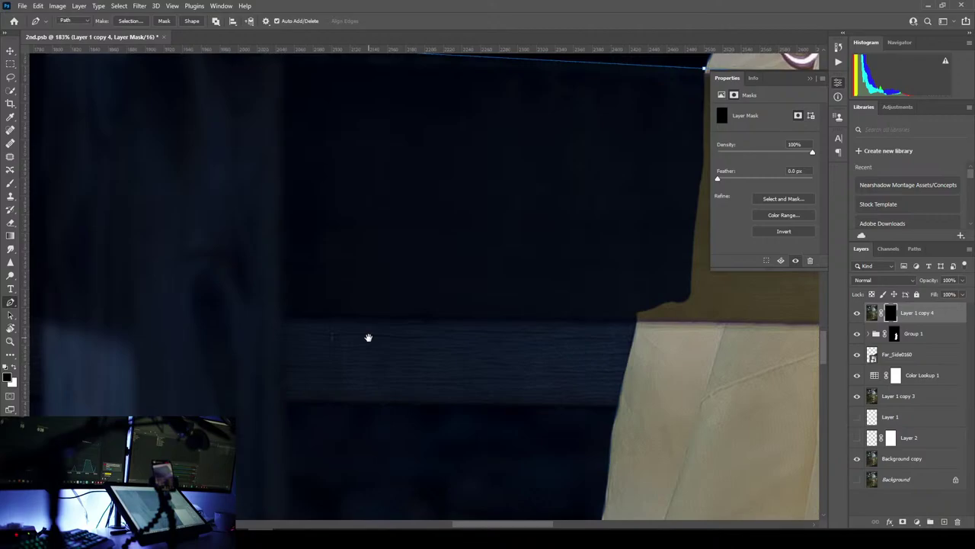
{"action": "left_click", "coordinate": [617, 412]}
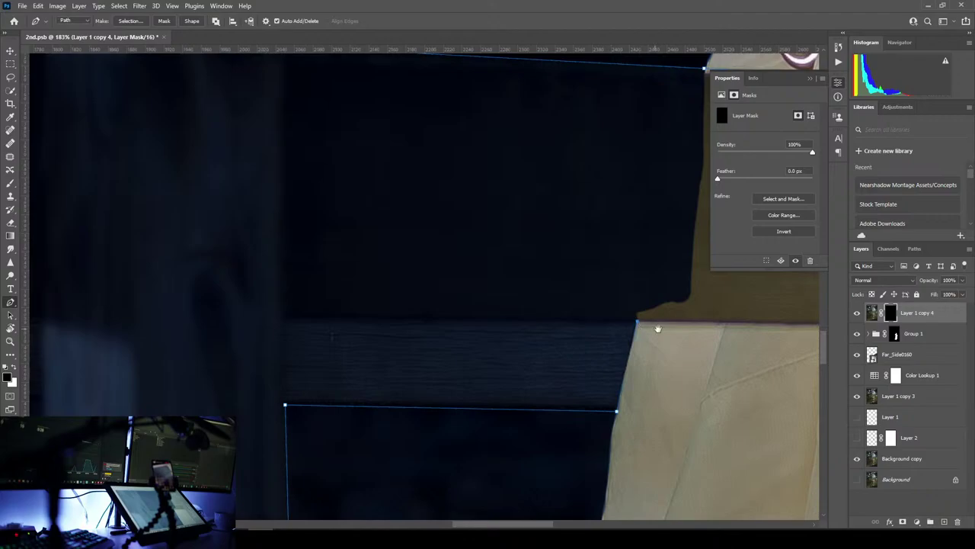
- Trace the upper rail's underside across the dress and cape, then outline the short rear board beyond the cape
{"action": "left_click_drag", "start_coordinate": [657, 328], "coordinate": [441, 339]}
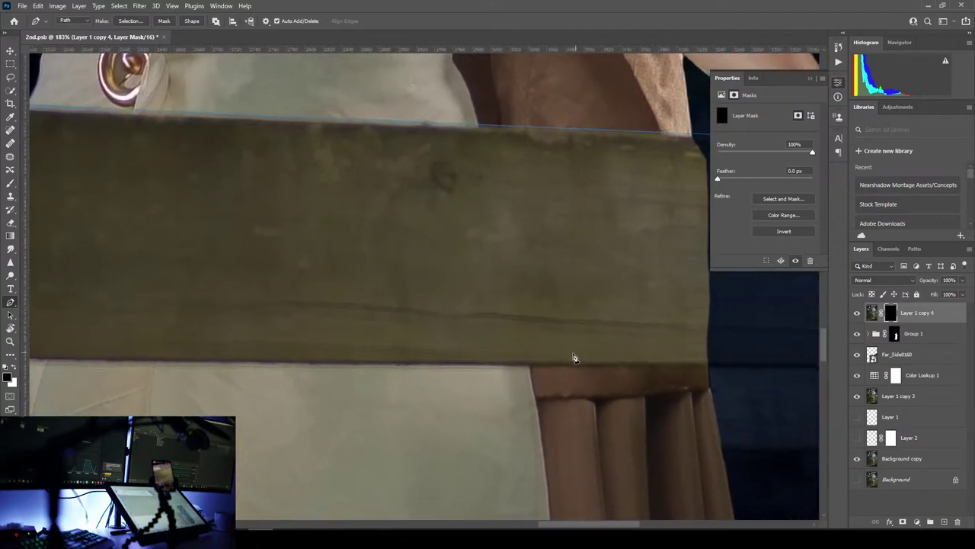
{"action": "left_click_drag", "start_coordinate": [745, 374], "coordinate": [431, 347]}
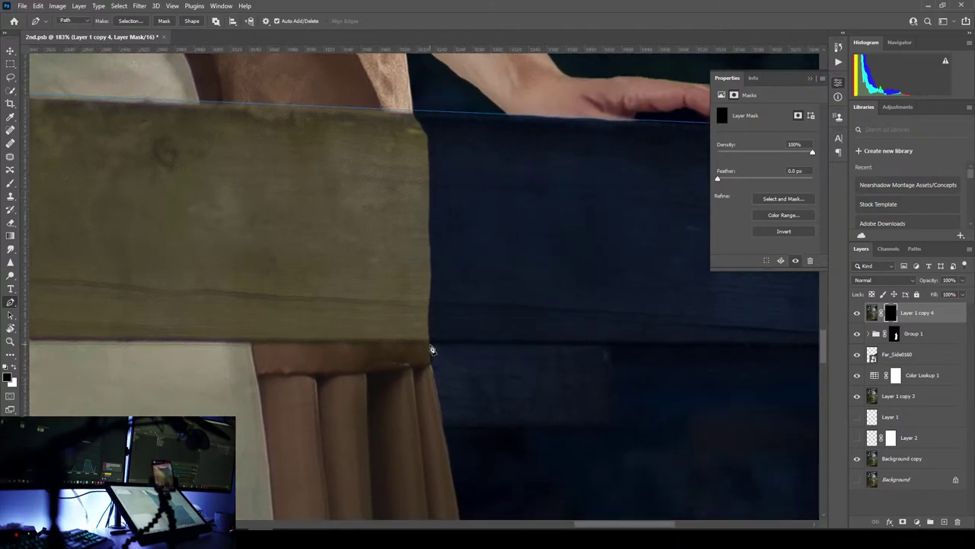
{"action": "left_click", "coordinate": [429, 343]}
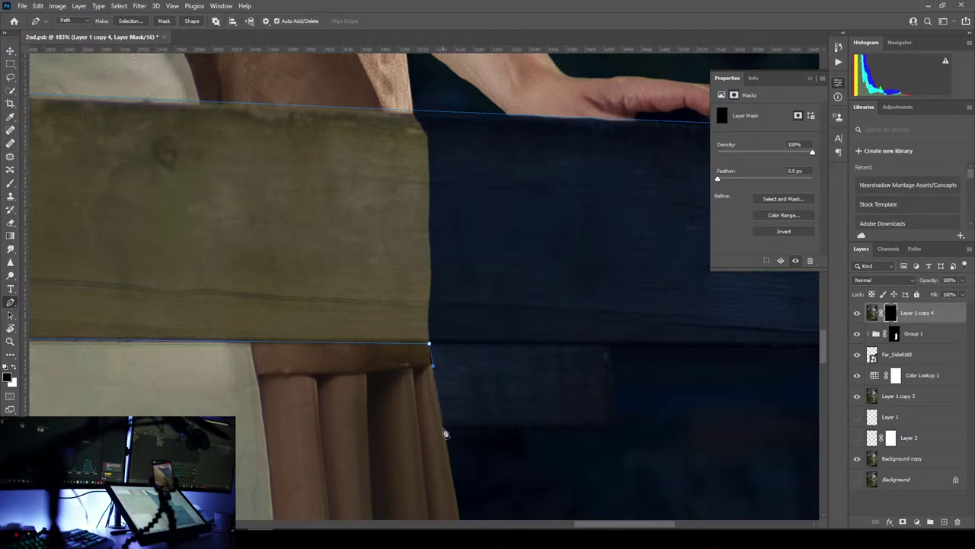
{"action": "left_click", "coordinate": [617, 434]}
{"action": "left_click_drag", "start_coordinate": [617, 434], "coordinate": [409, 420]}
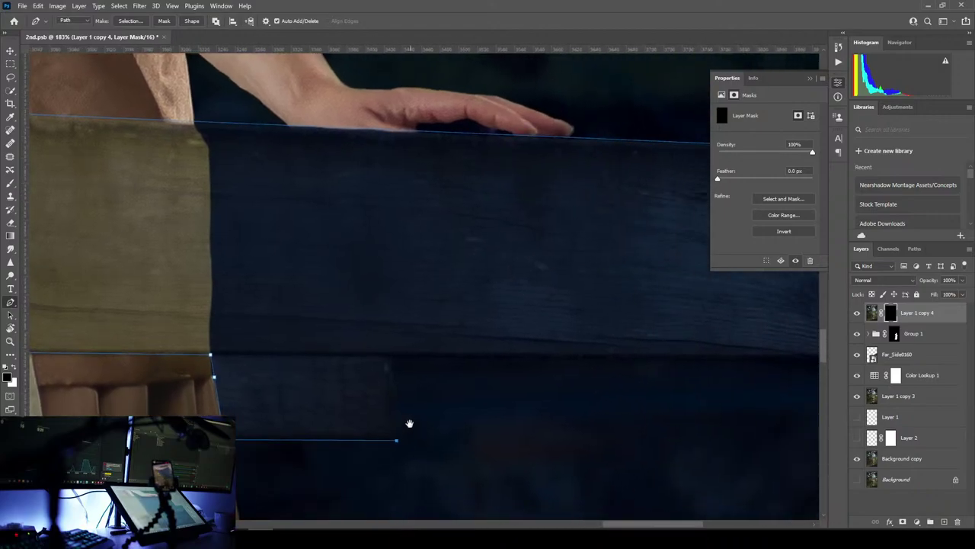
{"action": "left_click", "coordinate": [394, 355]}
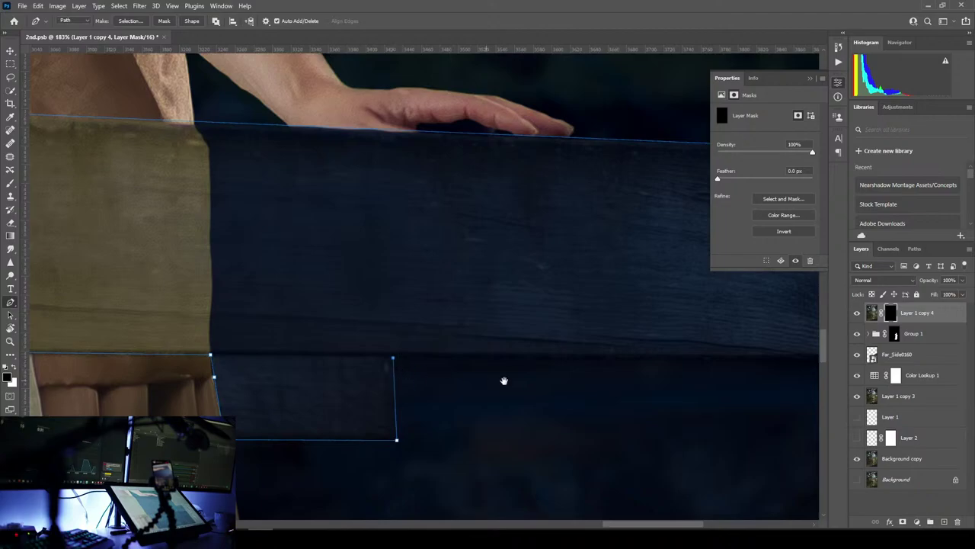
- Continue the path along the upper rail's underside to the image's right edge and close it at the rail's top corner
{"action": "left_click_drag", "start_coordinate": [800, 353], "coordinate": [343, 316]}
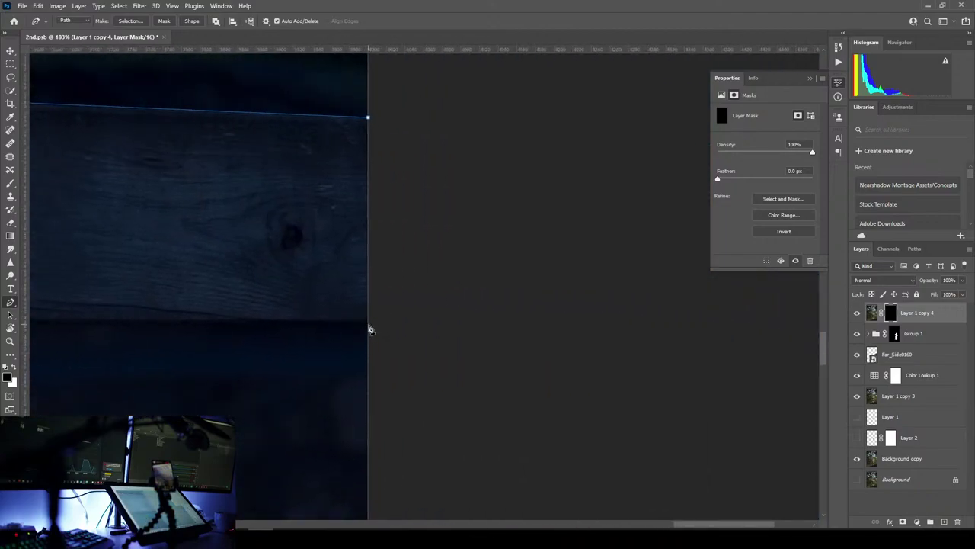
{"action": "left_click", "coordinate": [369, 330]}
{"action": "scroll", "coordinate": [403, 380], "scroll_direction": "up", "scroll_amount": 3}
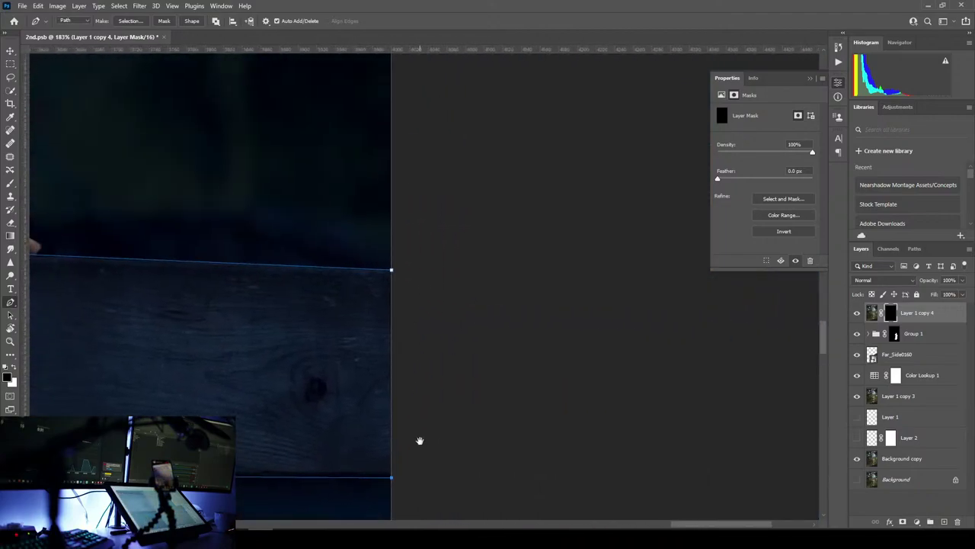
{"action": "left_click", "coordinate": [395, 279]}
- Convert the closed fence path into a new anti-aliased selection with a 0-pixel feather radius
{"action": "left_click_drag", "start_coordinate": [254, 349], "coordinate": [691, 355]}
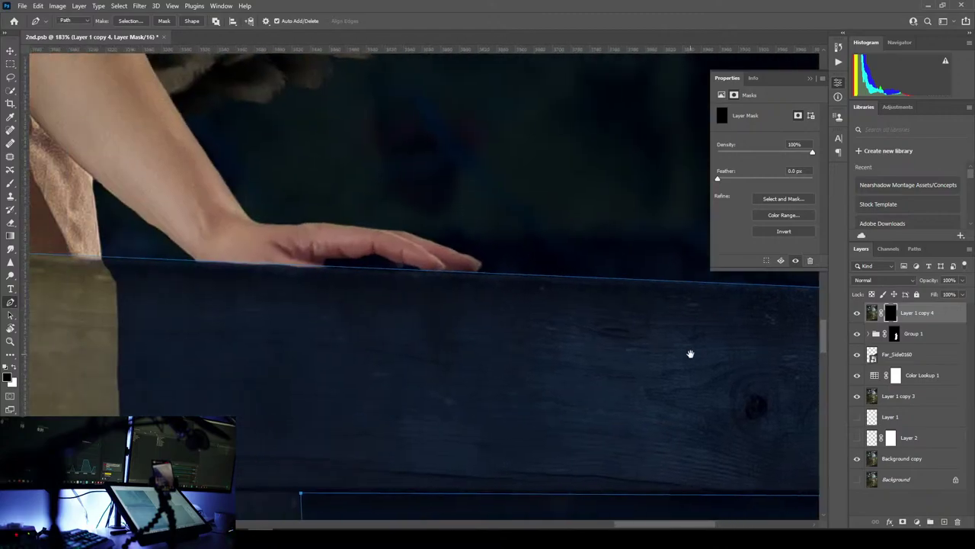
{"action": "scroll", "coordinate": [386, 361], "scroll_direction": "down", "scroll_amount": 3}
{"action": "scroll", "coordinate": [386, 364], "scroll_direction": "down", "scroll_amount": 2}
{"action": "scroll", "coordinate": [264, 374], "scroll_direction": "down", "scroll_amount": 3}
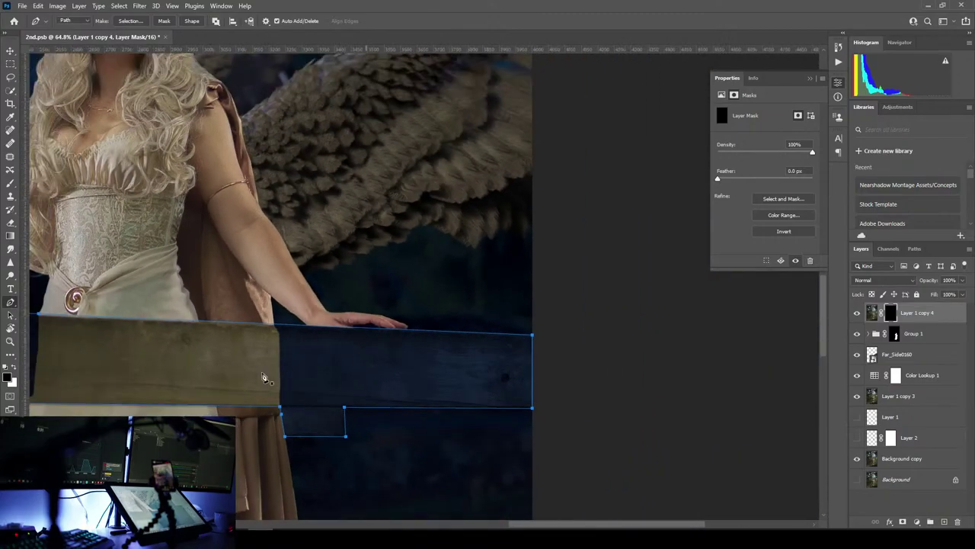
{"action": "right_click", "coordinate": [202, 378]}
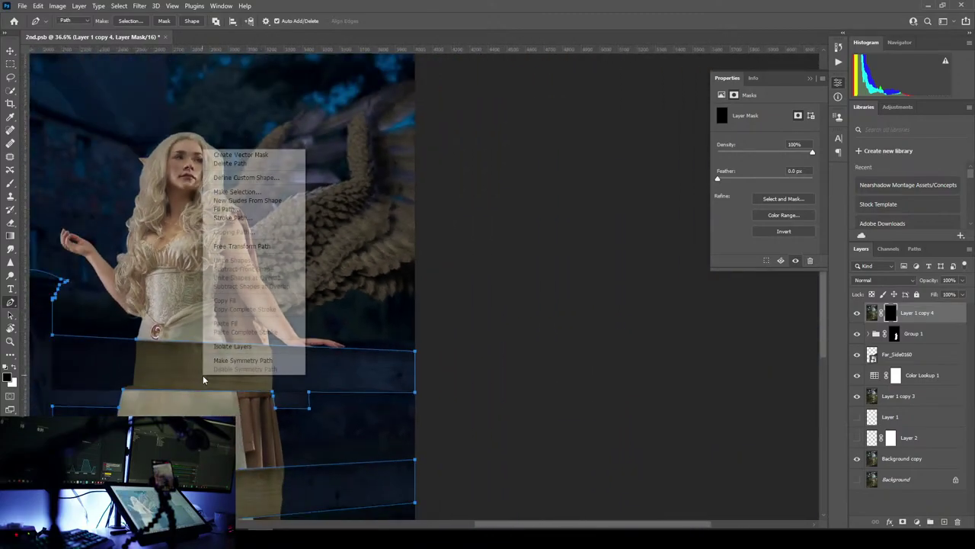
{"action": "left_click", "coordinate": [270, 197]}
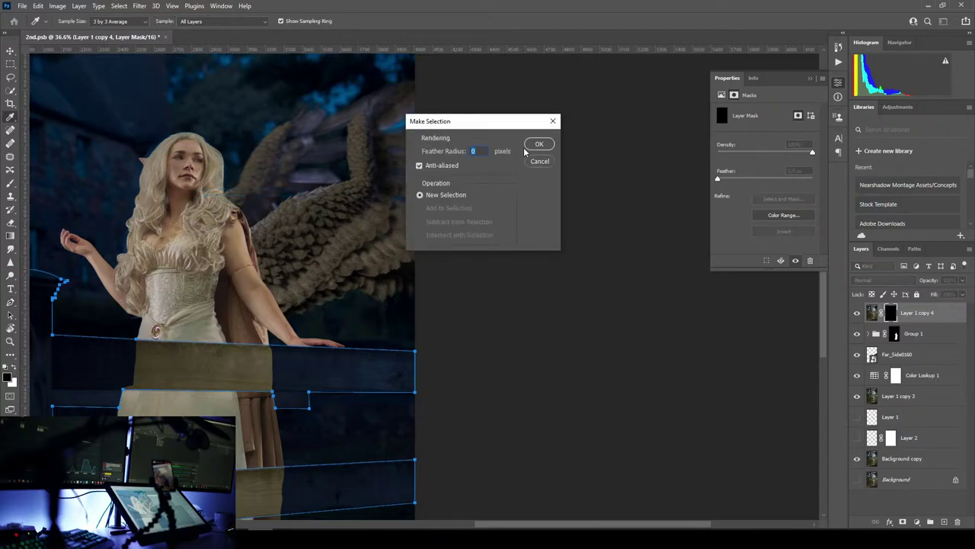
{"action": "left_click", "coordinate": [534, 146]}
- Fill the fence selection with white on Layer 1 copy 4's mask using the Paint Bucket
{"action": "scroll", "coordinate": [385, 230], "scroll_direction": "up", "scroll_amount": 2}
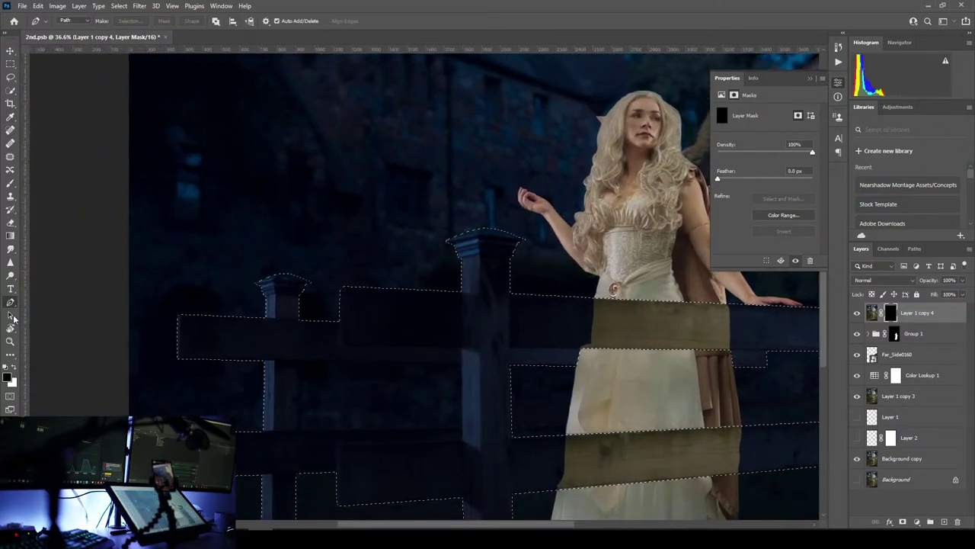
{"action": "left_click", "coordinate": [11, 353]}
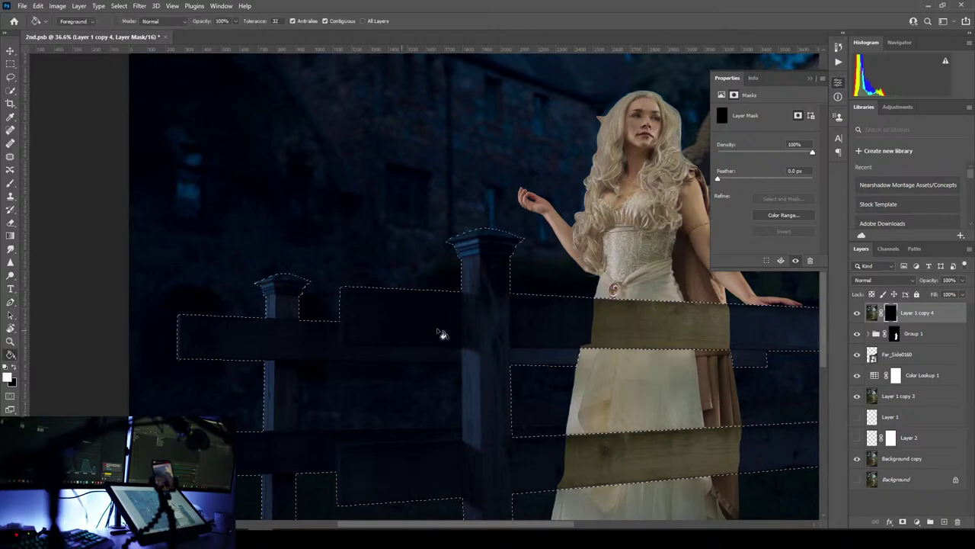
{"action": "left_click", "coordinate": [373, 333]}
{"action": "left_click_drag", "start_coordinate": [606, 322], "coordinate": [478, 253]}
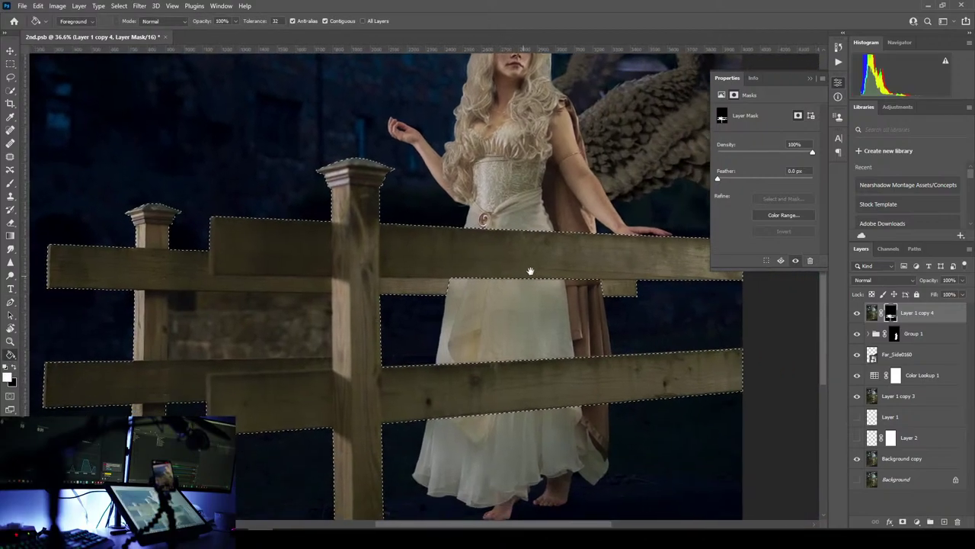
{"action": "left_click_drag", "start_coordinate": [530, 271], "coordinate": [674, 272]}
{"action": "scroll", "coordinate": [445, 331], "scroll_direction": "up", "scroll_amount": 8}
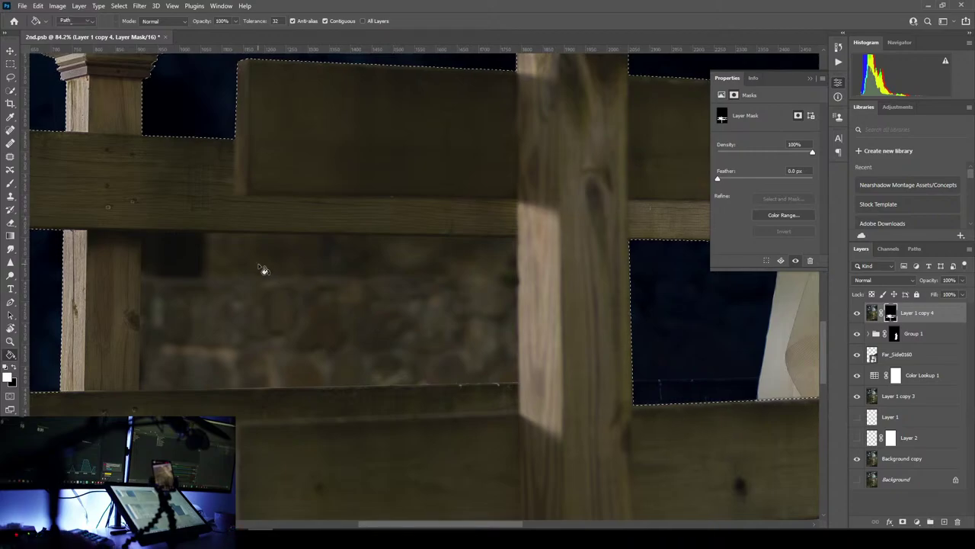
- Start a pen path in the gap between the rails, running along the upper rail's underside from the front post to the rear post
{"action": "key", "text": "p"}
{"action": "left_click_drag", "start_coordinate": [339, 247], "coordinate": [503, 300]}
{"action": "scroll", "coordinate": [559, 320], "scroll_direction": "up", "scroll_amount": 3}
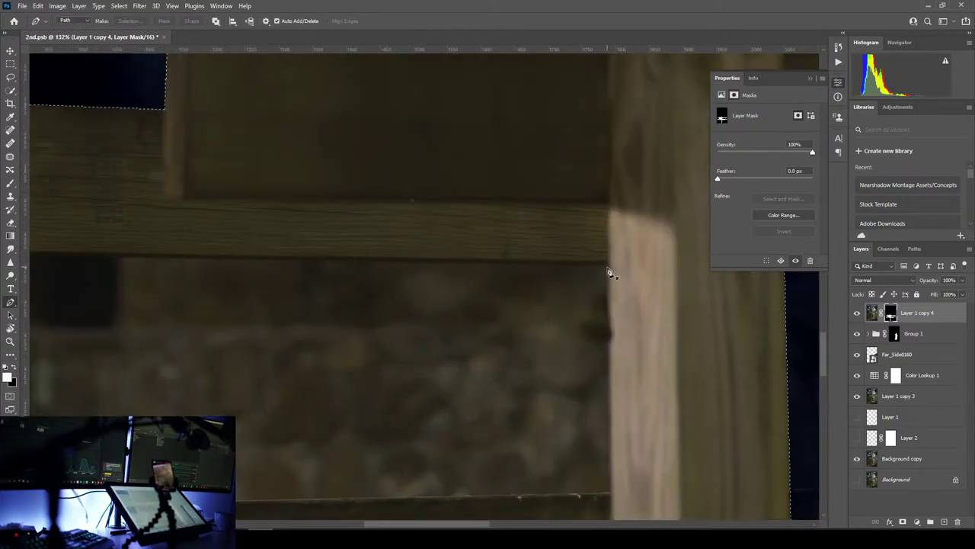
{"action": "left_click", "coordinate": [608, 268]}
{"action": "left_click_drag", "start_coordinate": [466, 274], "coordinate": [794, 303]}
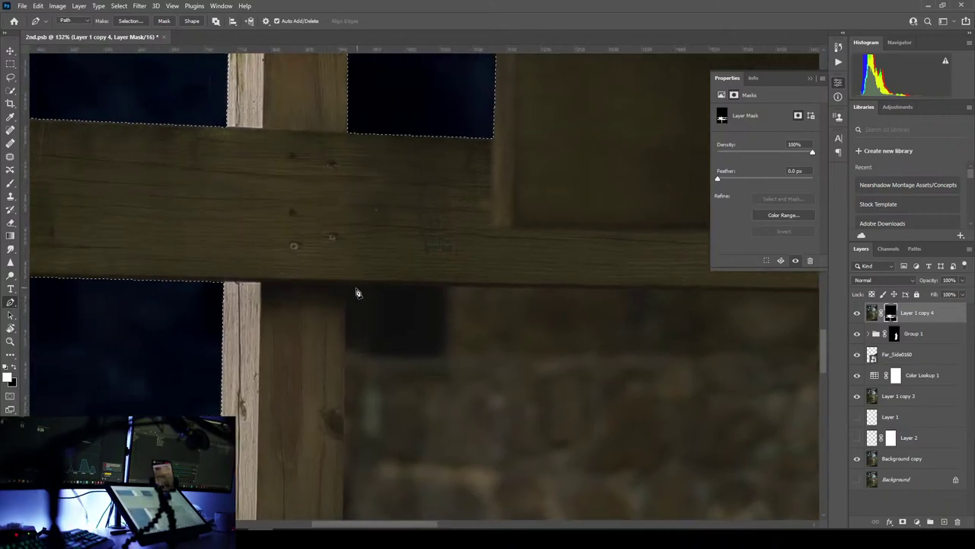
{"action": "scroll", "coordinate": [349, 293], "scroll_direction": "up", "scroll_amount": 5}
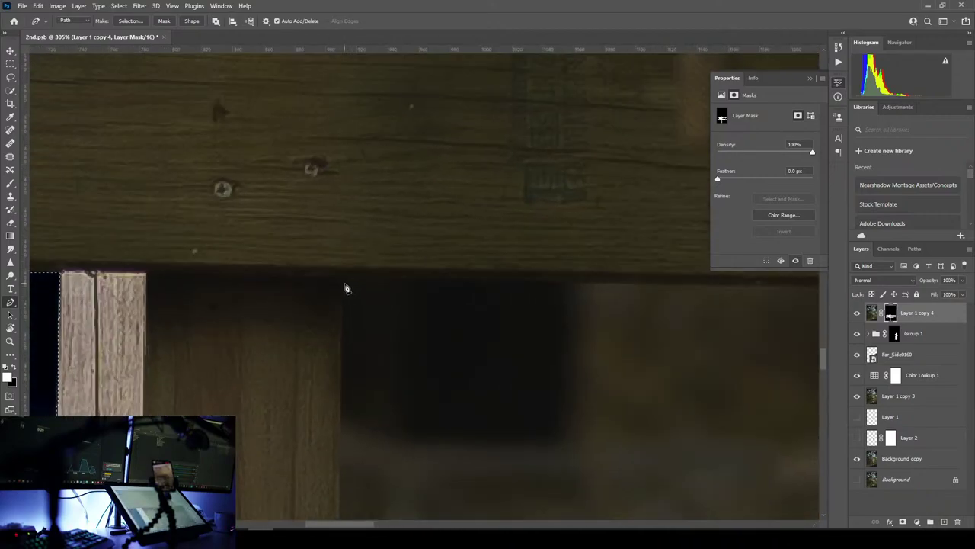
{"action": "left_click", "coordinate": [343, 283]}
- Continue the path down the rear post and along the lower rail's top edge to the front post, closing it at the starting corner
{"action": "left_click_drag", "start_coordinate": [352, 270], "coordinate": [362, 76]}
{"action": "mouse_move", "coordinate": [389, 495]}
{"action": "left_mouse_down"}
{"action": "mouse_move", "coordinate": [387, 245]}
{"action": "mouse_move", "coordinate": [381, 318]}
{"action": "mouse_move", "coordinate": [129, 280]}
{"action": "mouse_move", "coordinate": [46, 282]}
{"action": "left_mouse_up"}
{"action": "left_click_drag", "start_coordinate": [754, 282], "coordinate": [259, 305]}
{"action": "left_click_drag", "start_coordinate": [580, 279], "coordinate": [274, 307]}
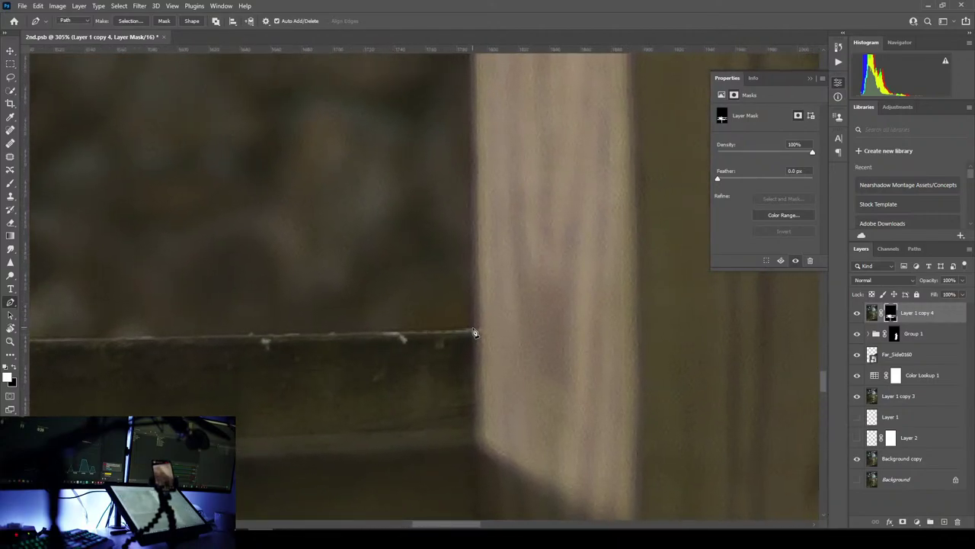
{"action": "left_click", "coordinate": [473, 330]}
{"action": "left_click_drag", "start_coordinate": [437, 231], "coordinate": [418, 450]}
{"action": "left_click_drag", "start_coordinate": [455, 106], "coordinate": [432, 378]}
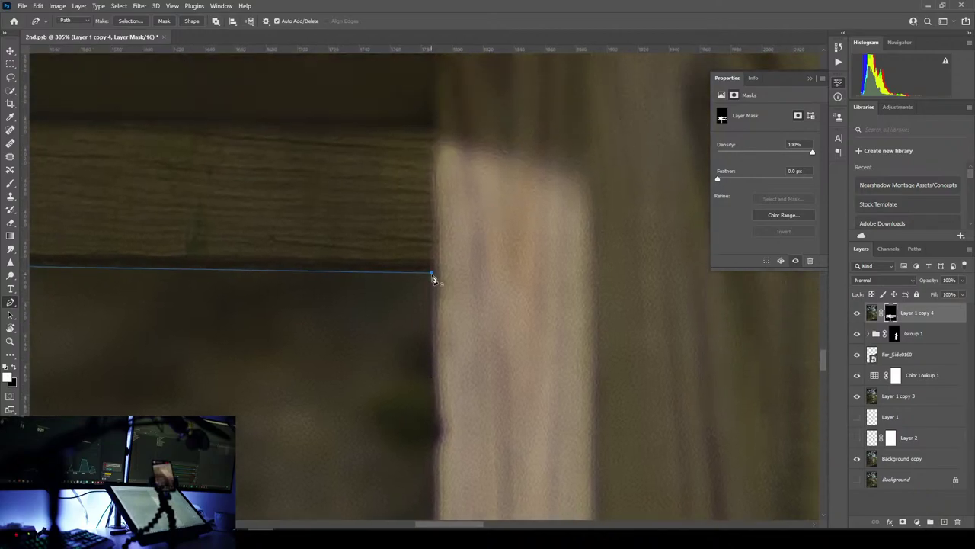
- Convert the closed gap path into a new anti-aliased selection with a 0-pixel feather radius
{"action": "right_click", "coordinate": [335, 389]}
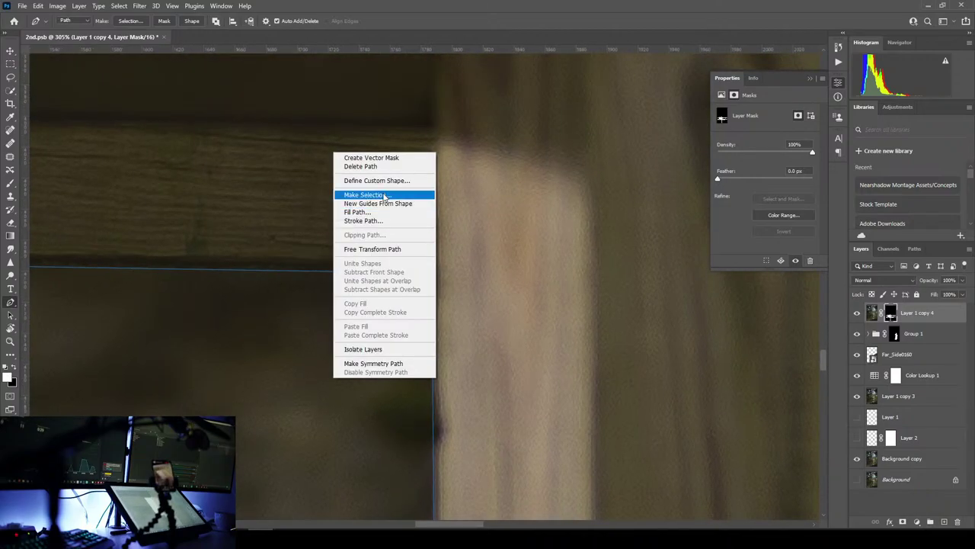
{"action": "left_click", "coordinate": [384, 197]}
{"action": "key", "text": "Return"}
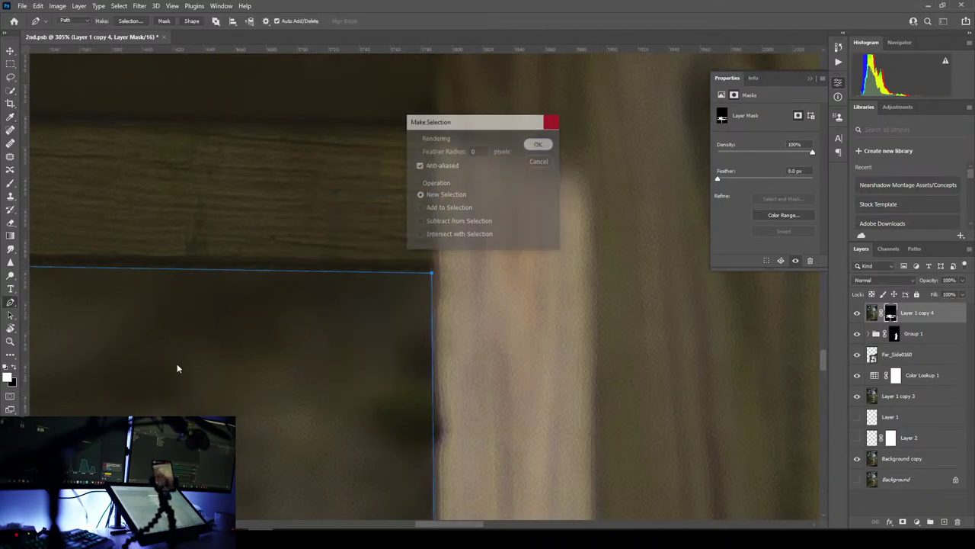
- Fill the gap selection with black on Layer 1 copy 4's mask using the Paint Bucket and deselect
{"action": "left_click", "coordinate": [11, 354]}
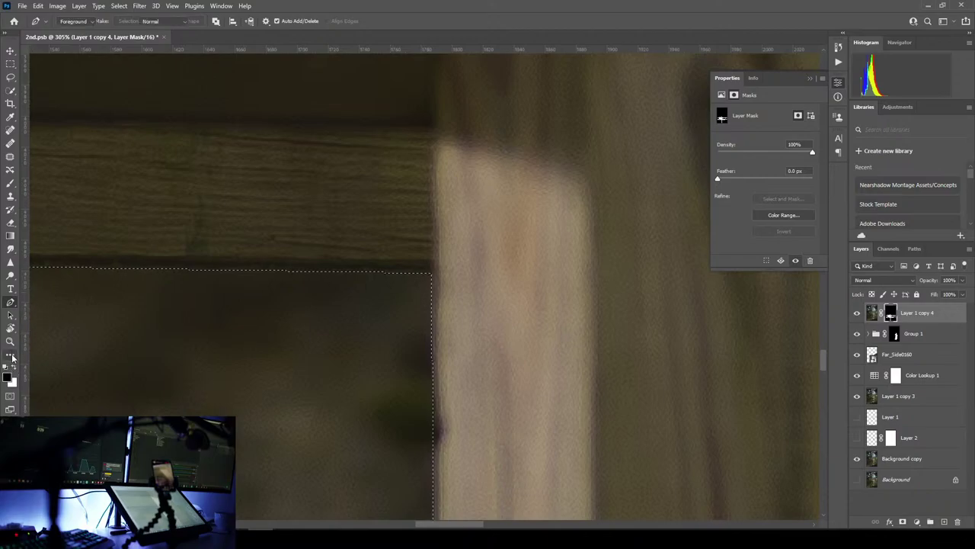
{"action": "left_click", "coordinate": [220, 381]}
{"action": "key", "text": "ctrl+d"}
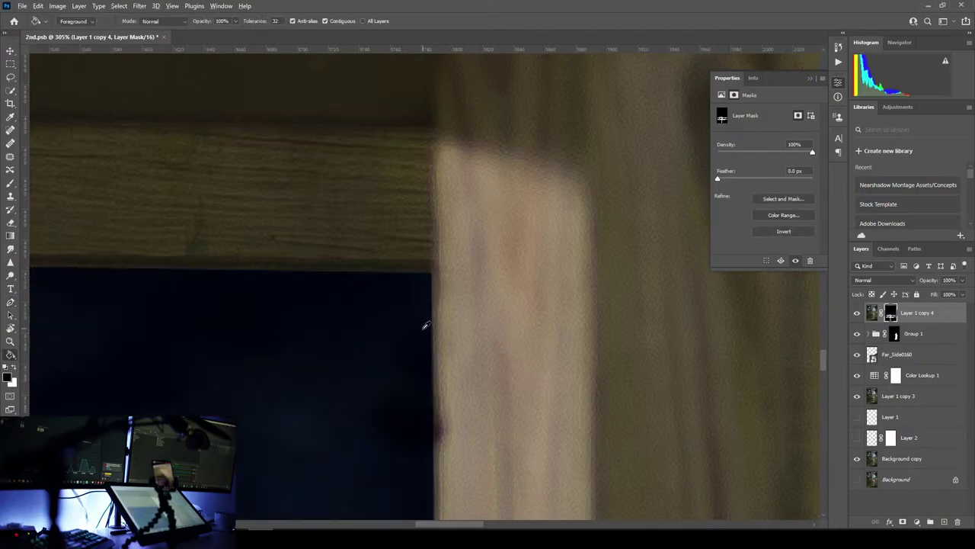
- Add a Color Lookup adjustment above Layer 1 copy 4 with the Moonlight.3DL 3D LUT
{"action": "scroll", "coordinate": [404, 314], "scroll_direction": "down", "scroll_amount": 12}
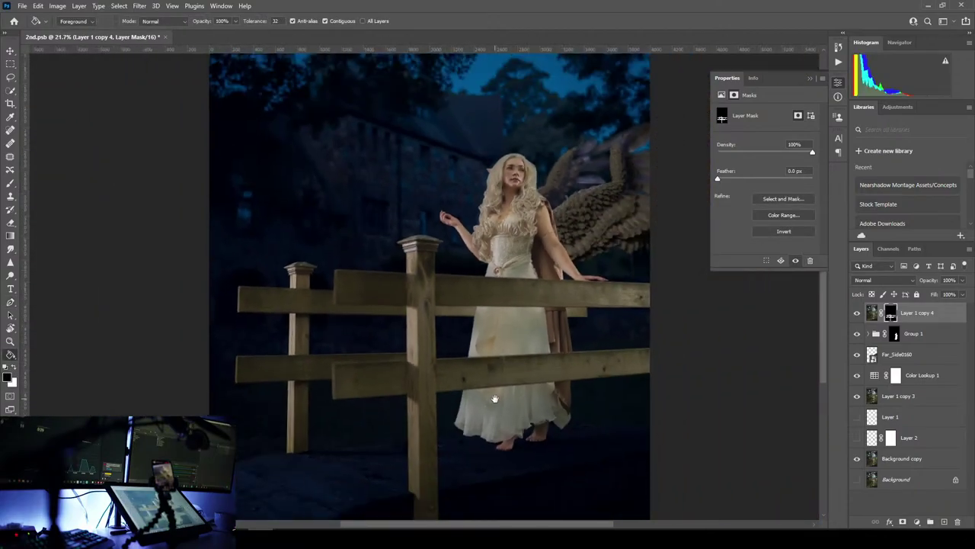
{"action": "left_click_drag", "start_coordinate": [495, 398], "coordinate": [462, 318]}
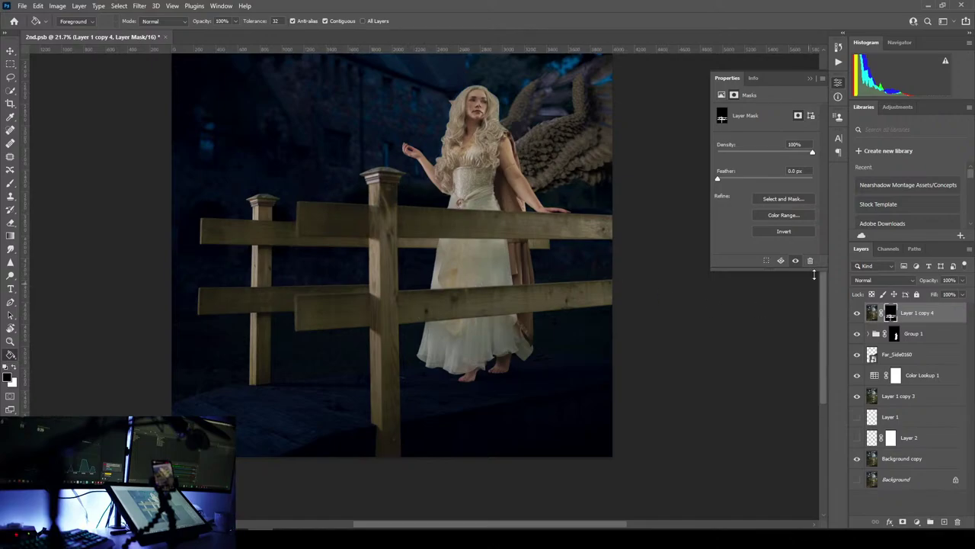
{"action": "scroll", "coordinate": [354, 206], "scroll_direction": "up", "scroll_amount": 3}
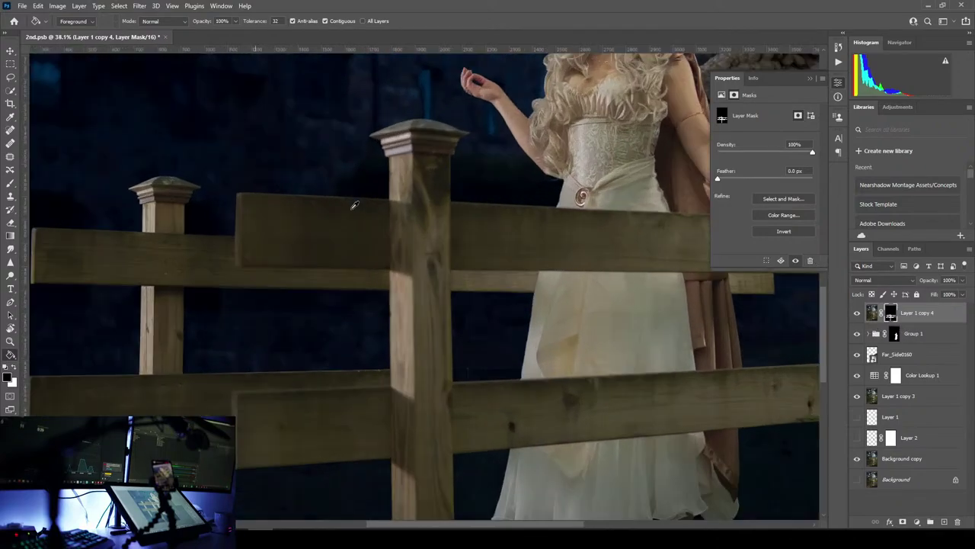
{"action": "scroll", "coordinate": [354, 204], "scroll_direction": "down", "scroll_amount": 4}
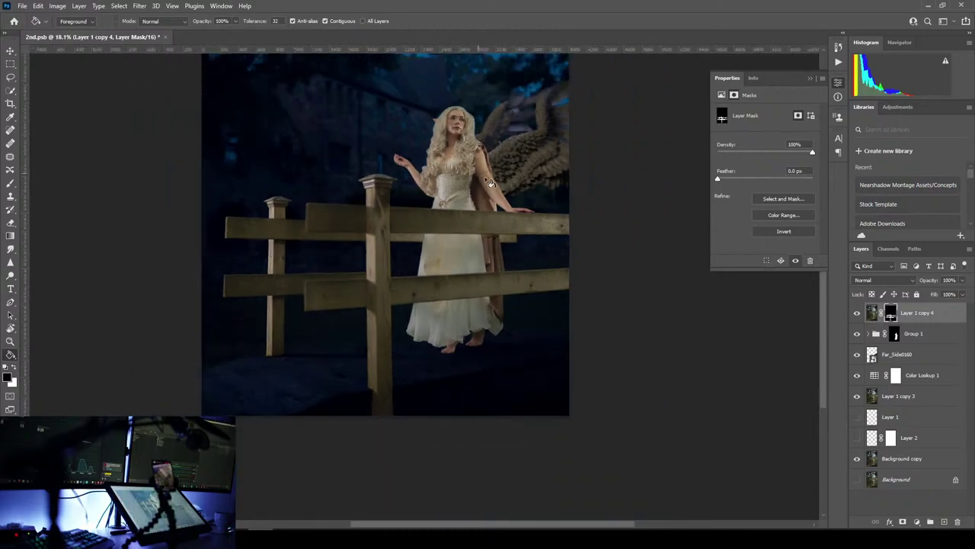
{"action": "scroll", "coordinate": [337, 144], "scroll_direction": "up", "scroll_amount": 3}
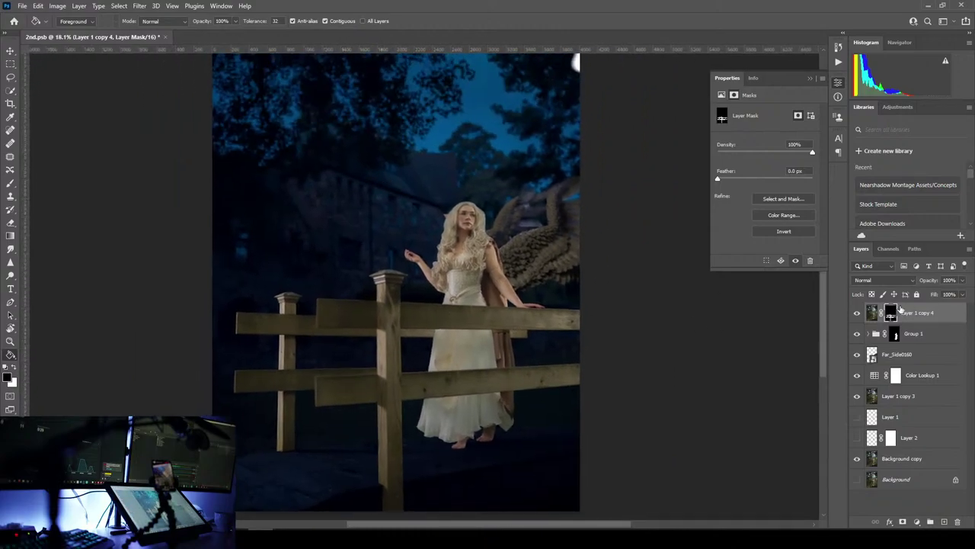
{"action": "left_click", "coordinate": [920, 522]}
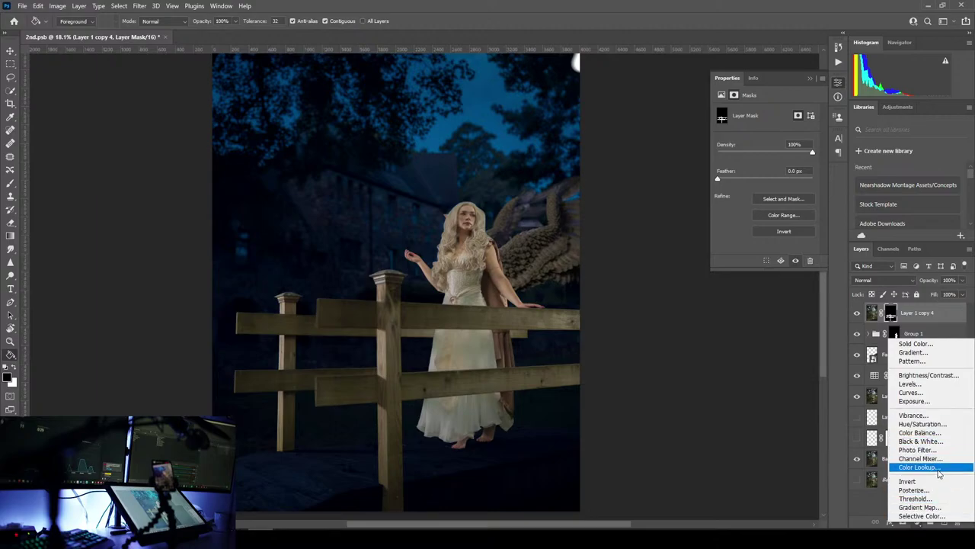
{"action": "left_click", "coordinate": [939, 474]}
{"action": "left_click", "coordinate": [785, 114]}
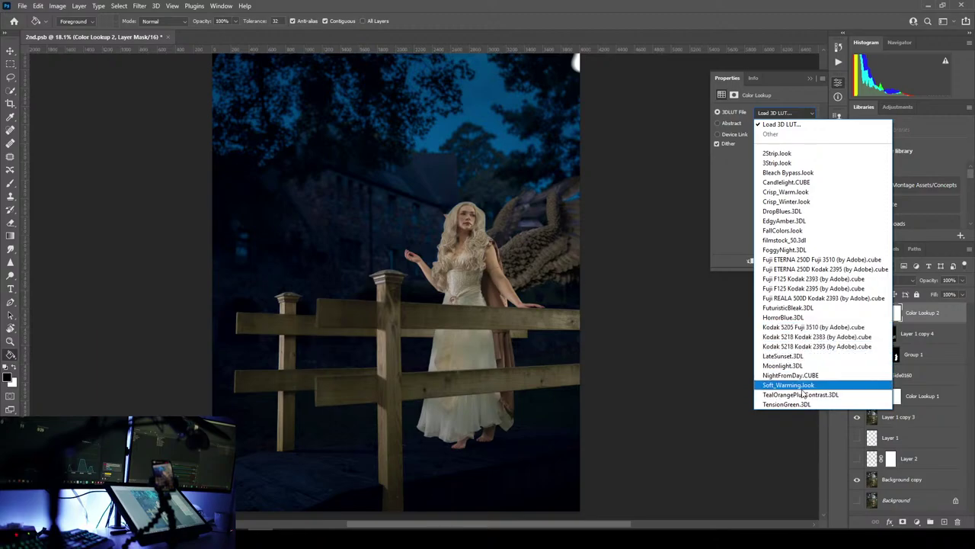
{"action": "left_click", "coordinate": [784, 365]}
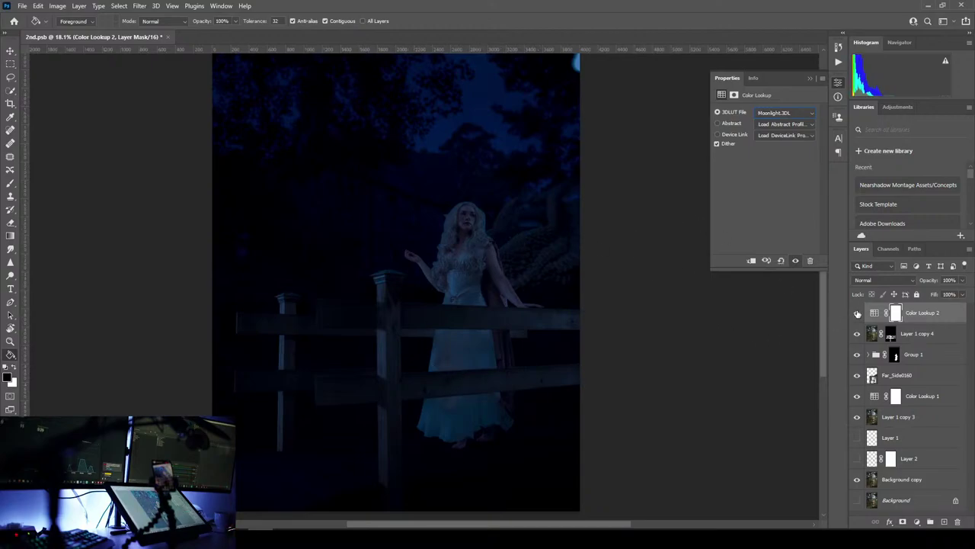
- Clip the Moonlight Color Lookup to Layer 1 copy 4 and set its Fill to 59%
{"action": "left_click", "coordinate": [963, 294]}
{"action": "left_click_drag", "start_coordinate": [961, 308], "coordinate": [938, 310]}
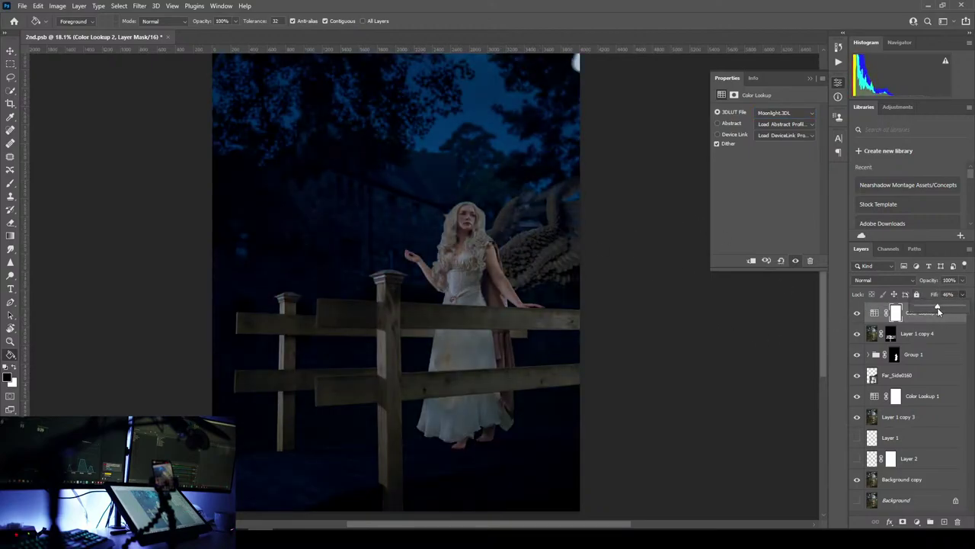
{"action": "left_click", "coordinate": [892, 335]}
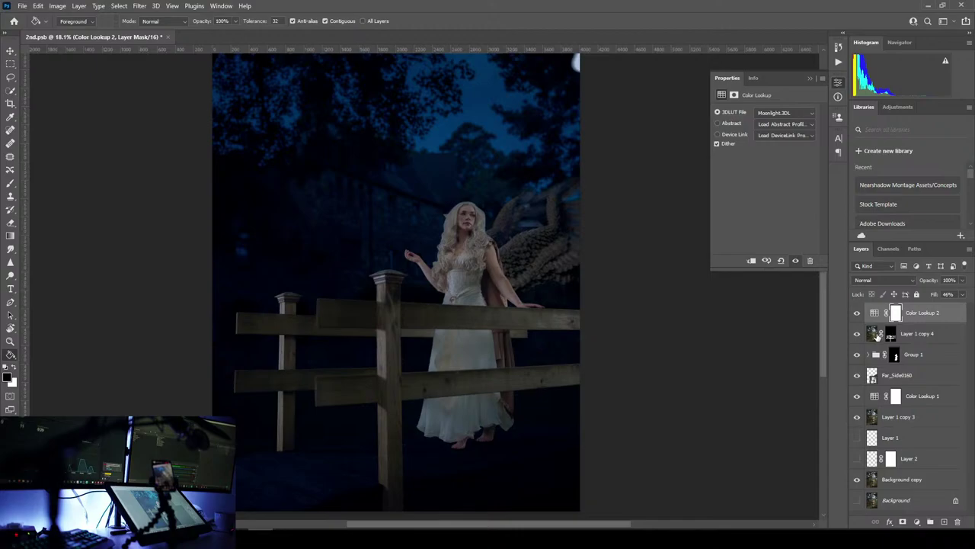
{"action": "left_click", "coordinate": [878, 322], "text": "alt"}
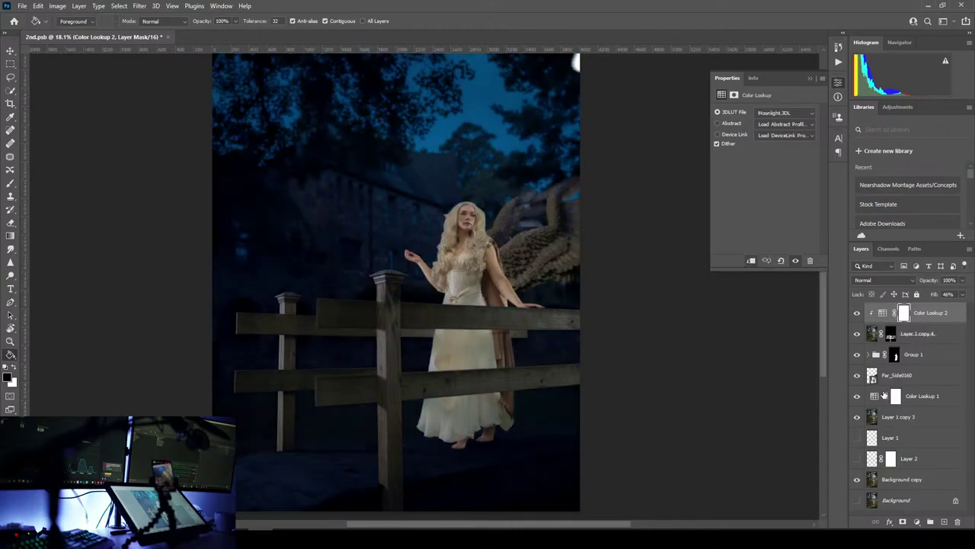
{"action": "left_click", "coordinate": [962, 294]}
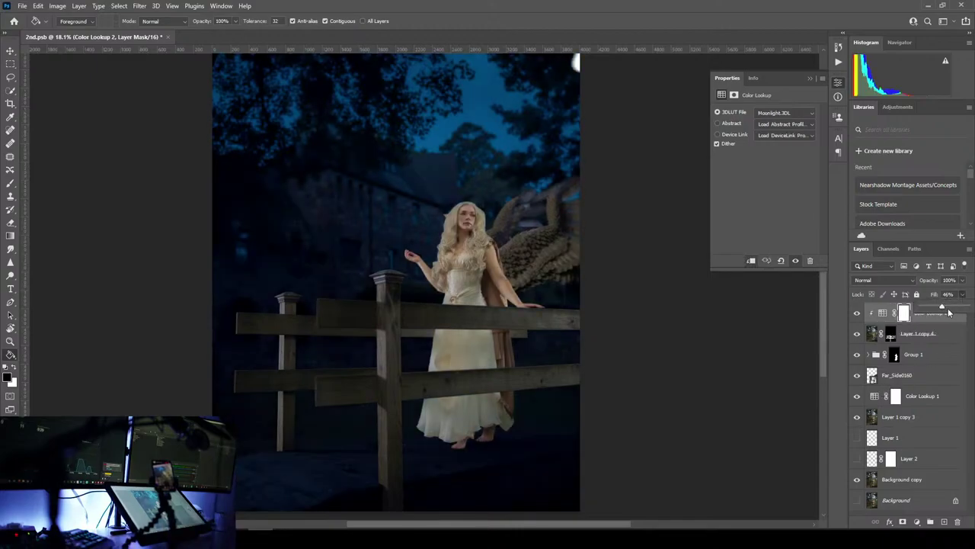
{"action": "left_click_drag", "start_coordinate": [943, 307], "coordinate": [949, 312]}
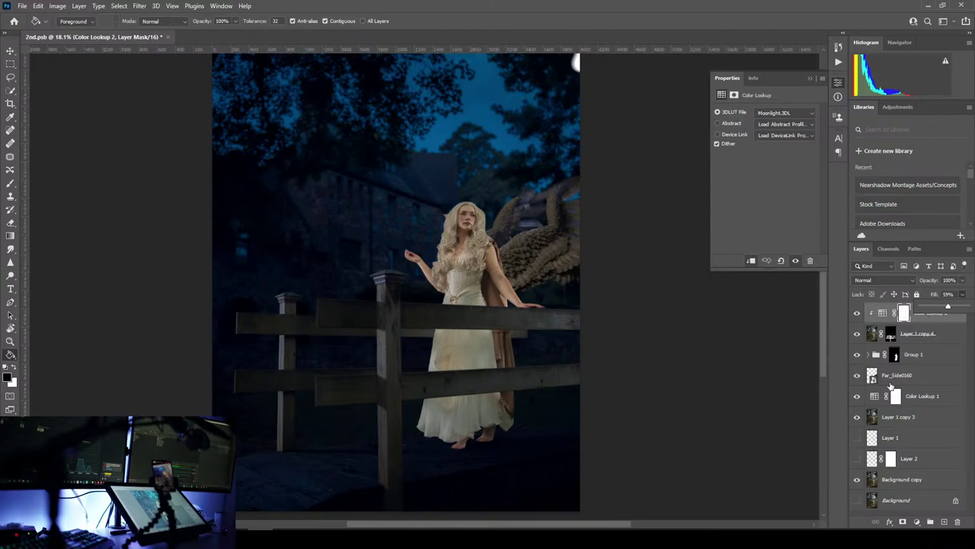
- Select Layer 1 copy 3 and switch its visibility off and back on to check its contribution
{"action": "left_click", "coordinate": [884, 418]}
{"action": "left_click", "coordinate": [857, 418]}
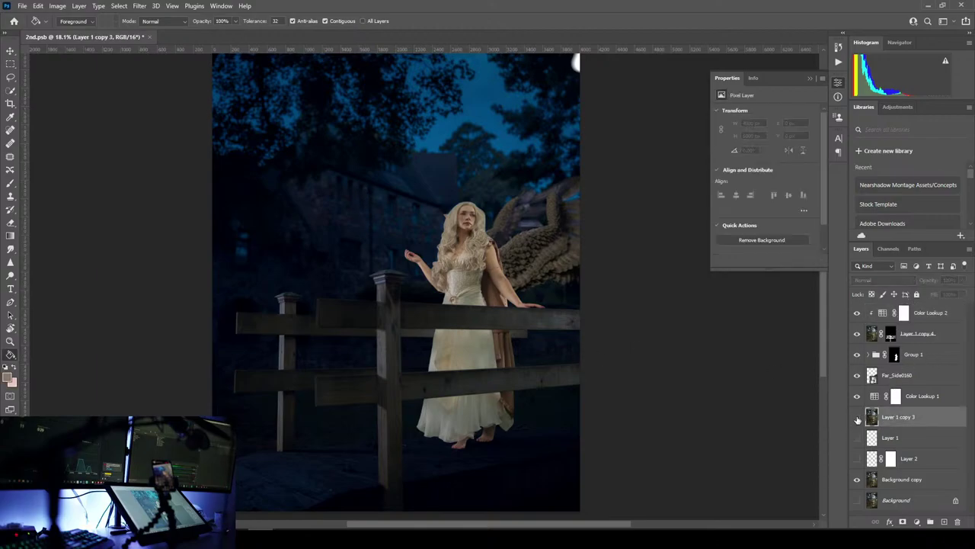
{"action": "left_click", "coordinate": [857, 418]}
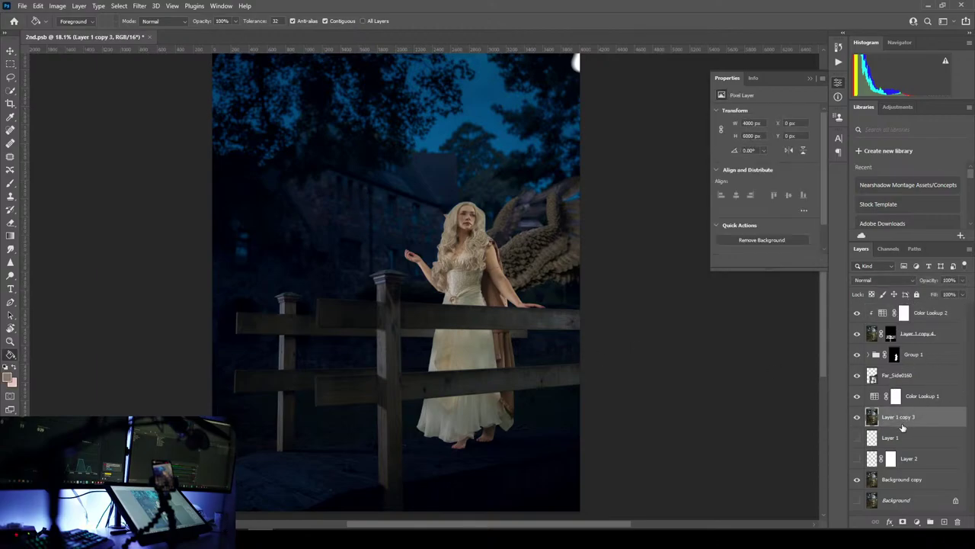
- Try converting Layer 1 copy 3 to a Smart Object and hiding the layers above it, and undo both changes
{"action": "right_click", "coordinate": [902, 419]}
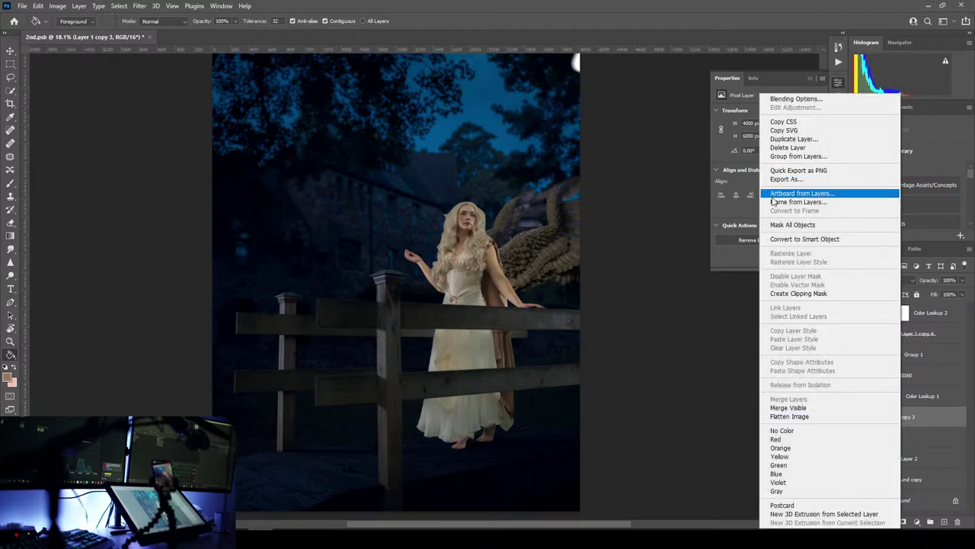
{"action": "left_click", "coordinate": [800, 239]}
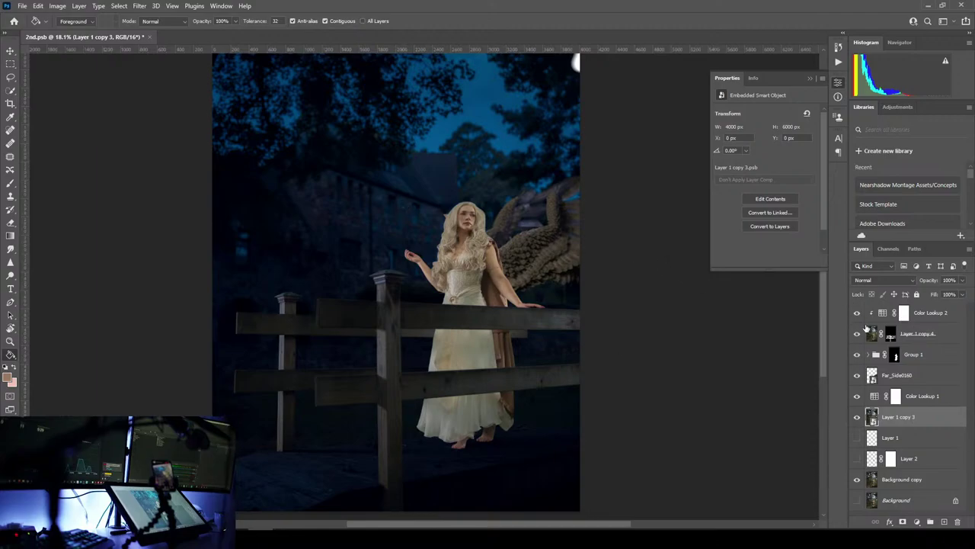
{"action": "left_click_drag", "start_coordinate": [857, 314], "coordinate": [857, 395]}
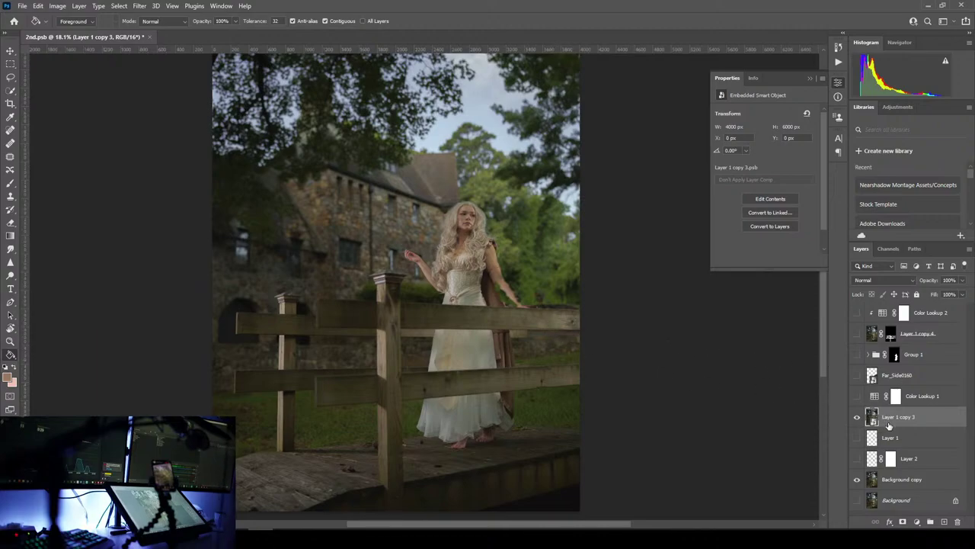
{"action": "key", "text": "ctrl+z"}
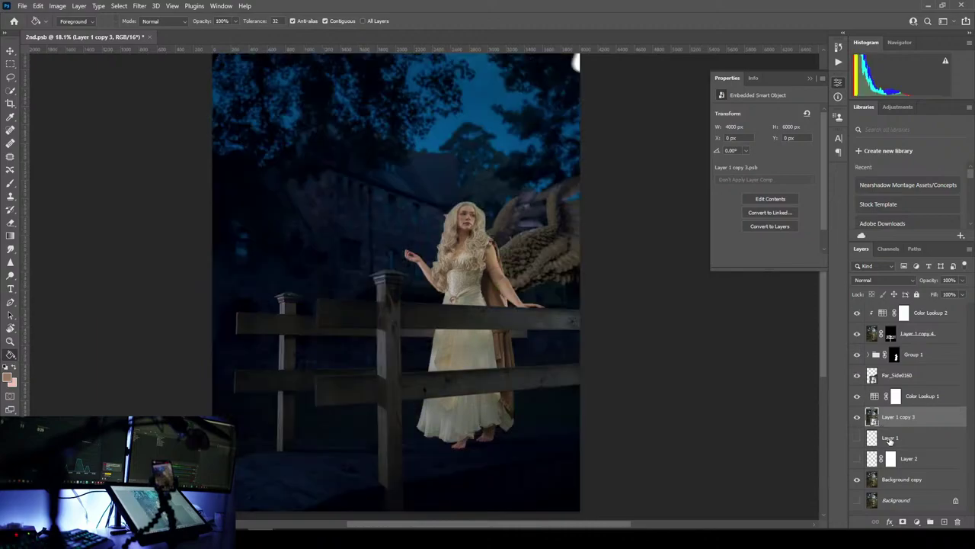
{"action": "key", "text": "ctrl+z"}
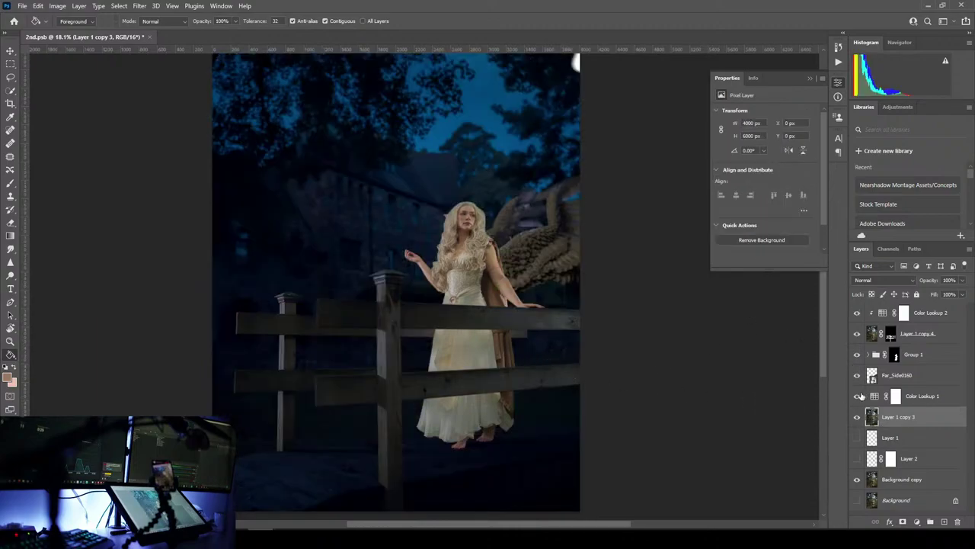
- Hide all the layers above Layer 1 copy 3
{"action": "left_click", "coordinate": [856, 417], "text": "alt"}
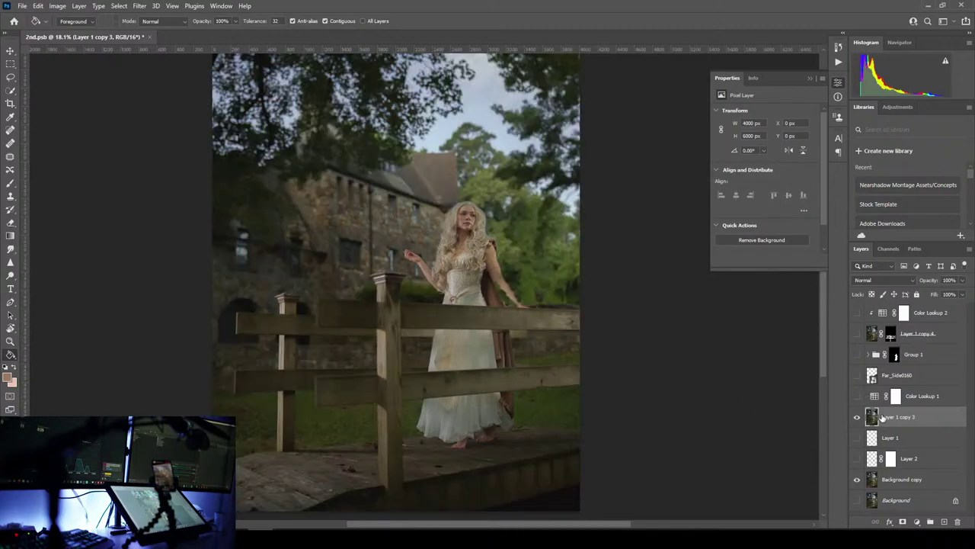
{"action": "scroll", "coordinate": [438, 271], "scroll_direction": "up", "scroll_amount": 5}
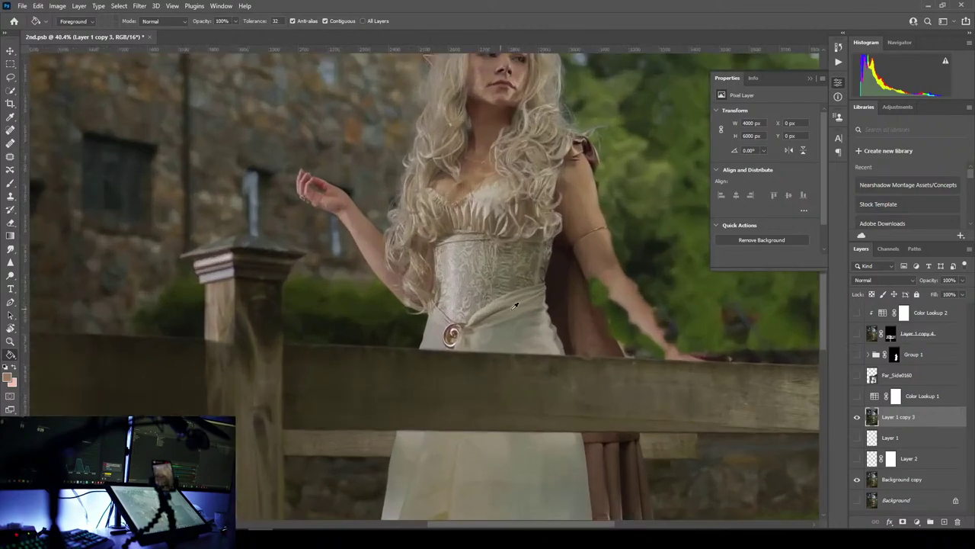
{"action": "scroll", "coordinate": [515, 305], "scroll_direction": "up", "scroll_amount": 3}
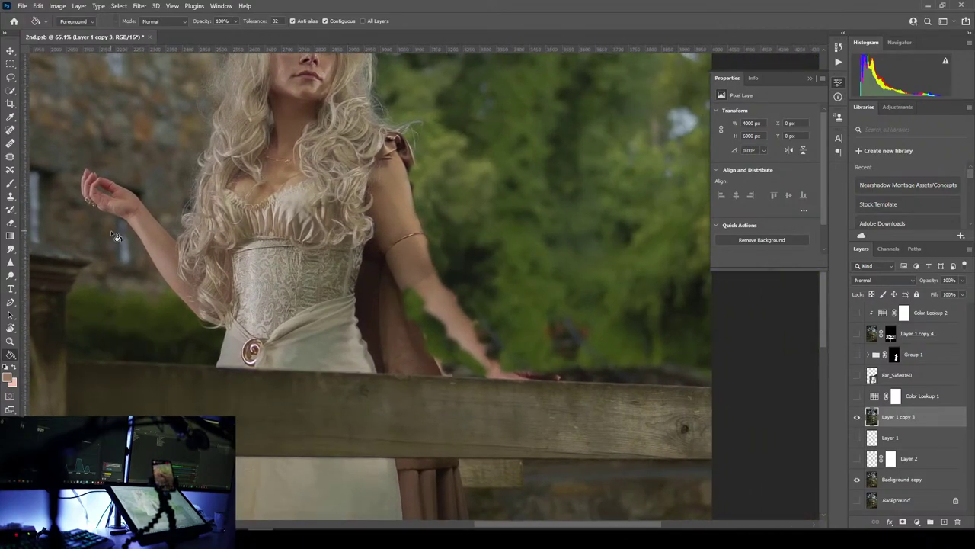
- Paint out the fingertips of the woman's raised hand on Layer 1 copy 3 with the Healing Brush
{"action": "left_click", "coordinate": [11, 144]}
{"action": "scroll", "coordinate": [416, 273], "scroll_direction": "up", "scroll_amount": 5}
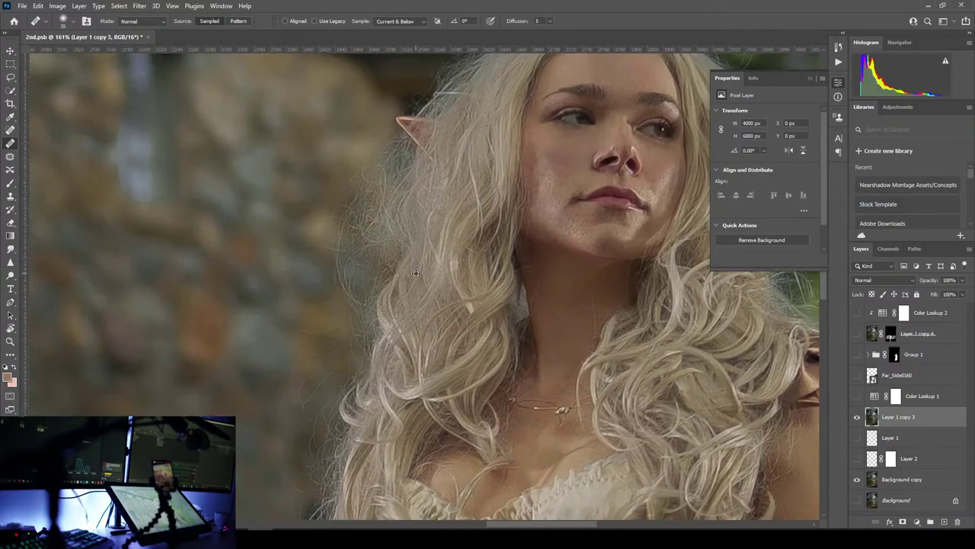
{"action": "left_click_drag", "start_coordinate": [294, 255], "coordinate": [434, 318]}
{"action": "left_click_drag", "start_coordinate": [467, 398], "coordinate": [450, 133]}
{"action": "left_click_drag", "start_coordinate": [281, 304], "coordinate": [440, 293]}
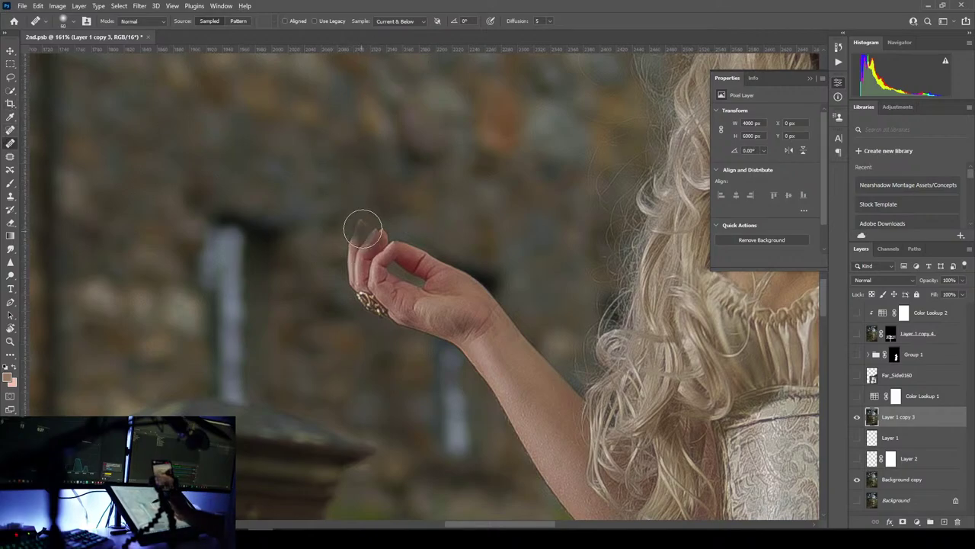
{"action": "mouse_move", "coordinate": [363, 228]}
{"action": "left_mouse_down"}
{"action": "mouse_move", "coordinate": [354, 271]}
{"action": "mouse_move", "coordinate": [351, 263]}
{"action": "mouse_move", "coordinate": [382, 308]}
{"action": "mouse_move", "coordinate": [368, 291]}
{"action": "mouse_move", "coordinate": [374, 234]}
{"action": "mouse_move", "coordinate": [362, 223]}
{"action": "mouse_move", "coordinate": [415, 246]}
{"action": "mouse_move", "coordinate": [377, 251]}
{"action": "left_mouse_up"}
{"action": "left_click", "coordinate": [416, 221], "text": "alt"}
- Clone the blurred stone wall over the remaining fingers and palm of the raised hand with the Clone Stamp
{"action": "left_click", "coordinate": [10, 196]}
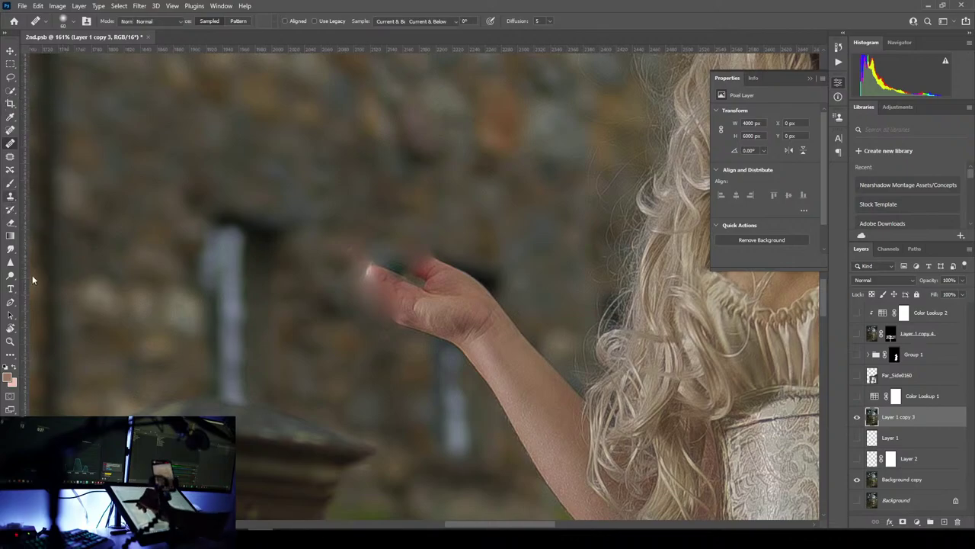
{"action": "key", "text": "bracketleft"}
{"action": "key", "text": "bracketleft"}
{"action": "key", "text": "bracketleft"}
{"action": "key", "text": "bracketleft"}
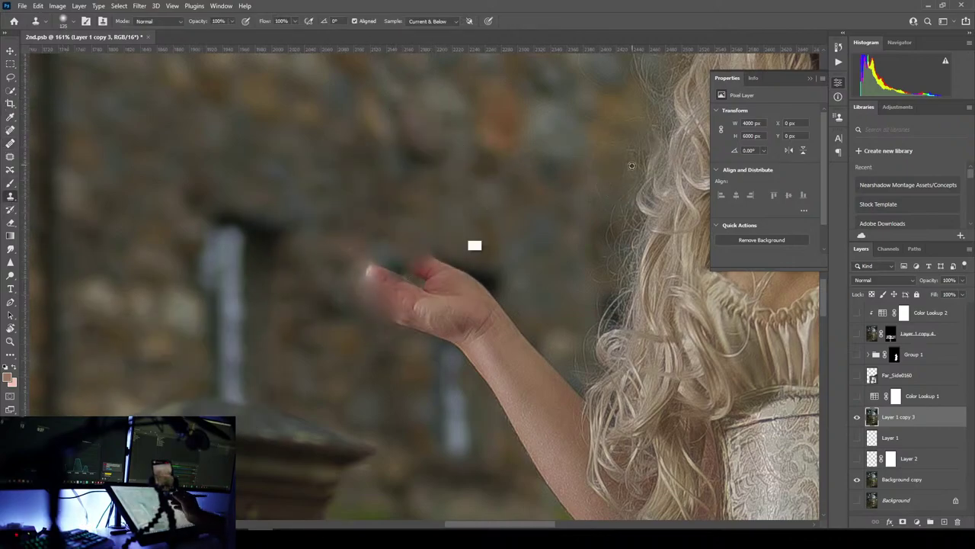
{"action": "left_click", "coordinate": [352, 354], "text": "alt"}
{"action": "mouse_move", "coordinate": [368, 270]}
{"action": "left_mouse_down"}
{"action": "mouse_move", "coordinate": [398, 299]}
{"action": "mouse_move", "coordinate": [422, 302]}
{"action": "mouse_move", "coordinate": [412, 318]}
{"action": "mouse_move", "coordinate": [408, 308]}
{"action": "mouse_move", "coordinate": [431, 331]}
{"action": "mouse_move", "coordinate": [434, 305]}
{"action": "left_mouse_up"}
{"action": "left_click", "coordinate": [410, 234]}
{"action": "left_click", "coordinate": [402, 358], "text": "alt"}
{"action": "left_click", "coordinate": [436, 371], "text": "alt"}
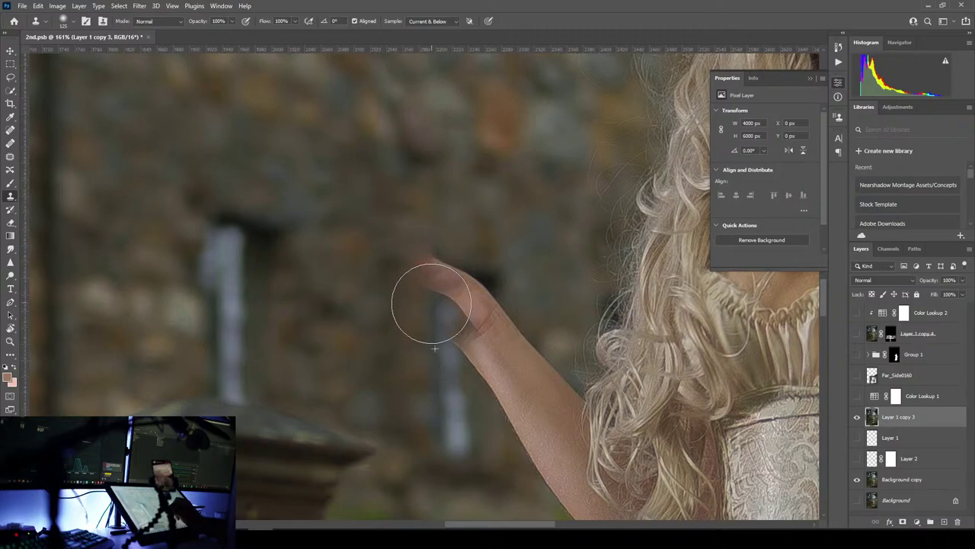
- Clone the dark top edge of the neighbouring window over the wrist to rebuild the window behind the hand
{"action": "left_click", "coordinate": [215, 219], "text": "alt"}
{"action": "left_click", "coordinate": [440, 272]}
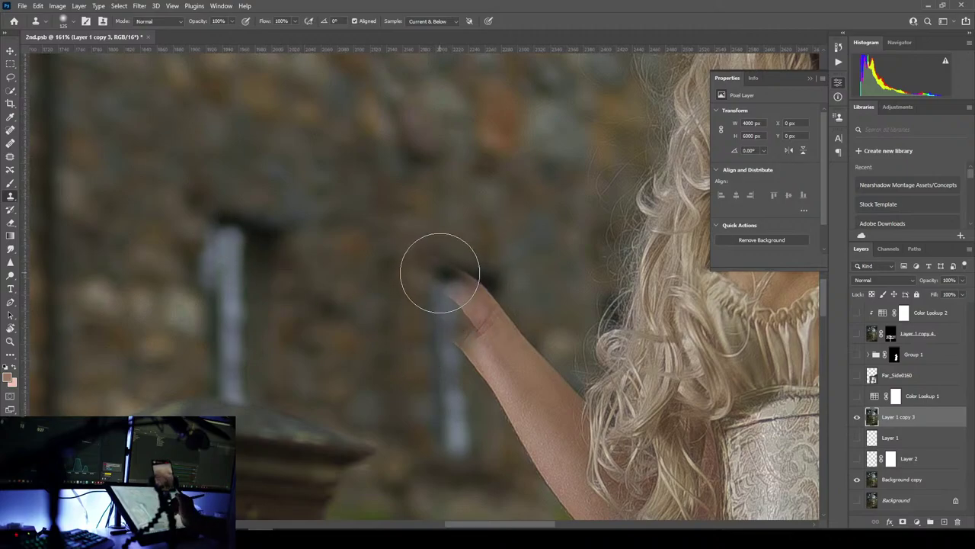
{"action": "left_click_drag", "start_coordinate": [442, 269], "coordinate": [466, 292]}
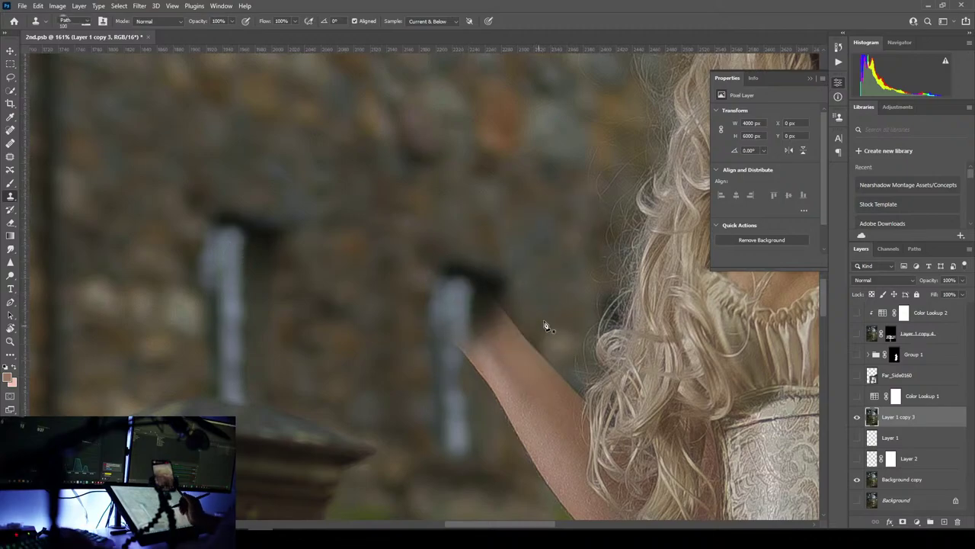
- Clone the blurred wall and hedge background over the outer edge of the raised forearm near the elbow
{"action": "key", "text": "p"}
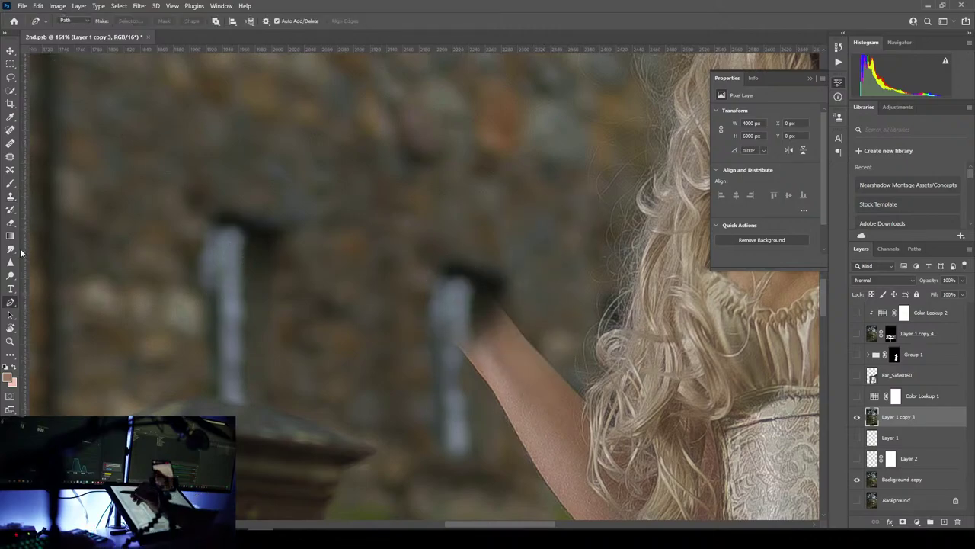
{"action": "left_click", "coordinate": [11, 197]}
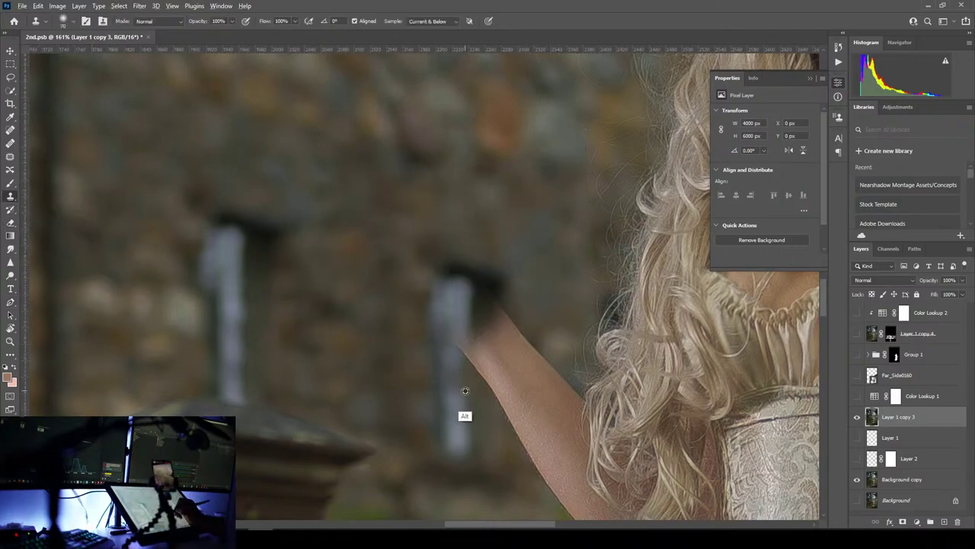
{"action": "mouse_move", "coordinate": [467, 348]}
{"action": "left_mouse_down"}
{"action": "mouse_move", "coordinate": [515, 424]}
{"action": "mouse_move", "coordinate": [511, 395]}
{"action": "mouse_move", "coordinate": [525, 446]}
{"action": "mouse_move", "coordinate": [446, 218]}
{"action": "left_mouse_up"}
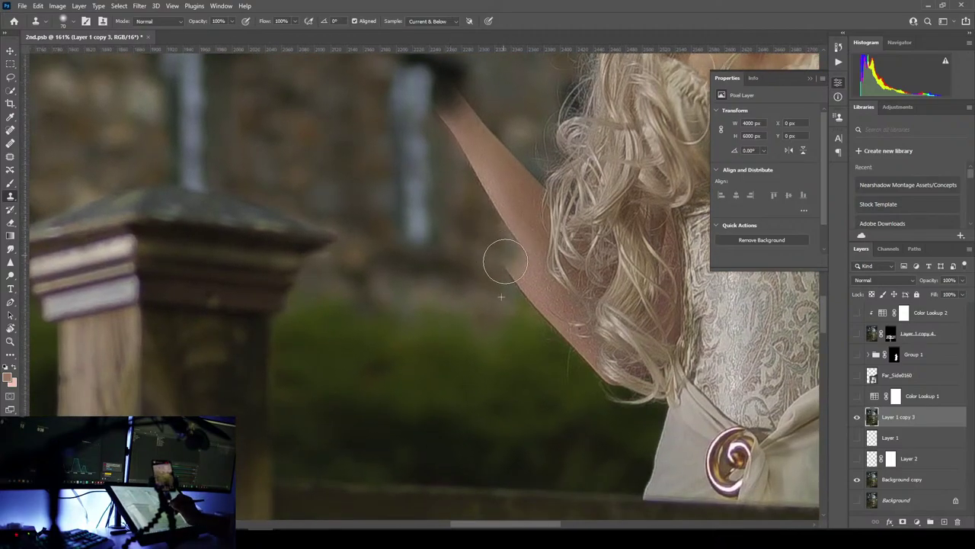
{"action": "left_click", "coordinate": [532, 273]}
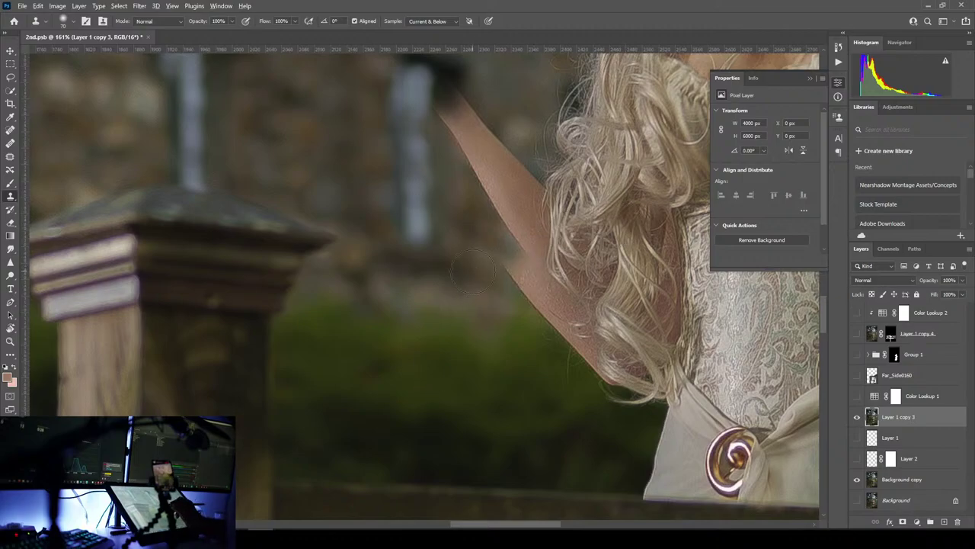
{"action": "left_click_drag", "start_coordinate": [472, 272], "coordinate": [516, 266]}
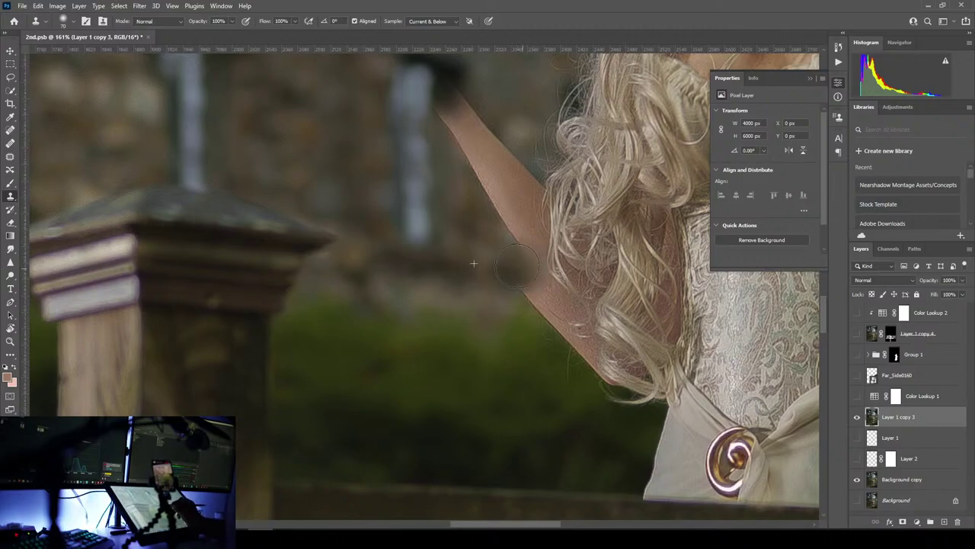
- Clone the blurred hedge and background over the lower edge of the bent arm and elbow
{"action": "left_click", "coordinate": [454, 311], "text": "alt"}
{"action": "mouse_move", "coordinate": [549, 314]}
{"action": "left_mouse_down"}
{"action": "mouse_move", "coordinate": [536, 290]}
{"action": "mouse_move", "coordinate": [609, 380]}
{"action": "left_mouse_up"}
{"action": "mouse_move", "coordinate": [470, 448]}
{"action": "left_mouse_down"}
{"action": "mouse_move", "coordinate": [432, 361]}
{"action": "mouse_move", "coordinate": [418, 381]}
{"action": "left_mouse_up"}
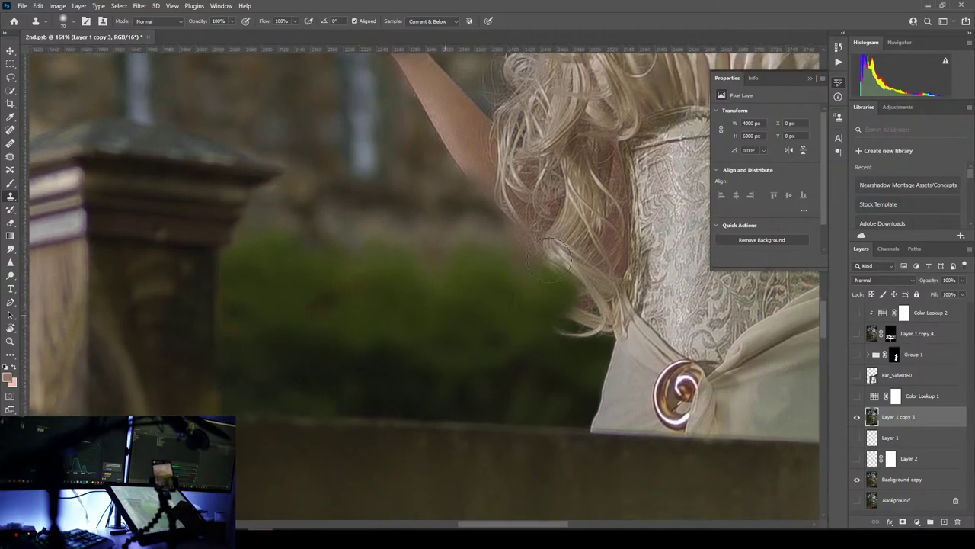
- Clone the green hedge over the curl ends and pale waist fabric beside the belt, redoing the first stroke from a new sample
{"action": "mouse_move", "coordinate": [565, 337]}
{"action": "left_mouse_down"}
{"action": "mouse_move", "coordinate": [622, 333]}
{"action": "mouse_move", "coordinate": [613, 387]}
{"action": "mouse_move", "coordinate": [626, 389]}
{"action": "mouse_move", "coordinate": [600, 414]}
{"action": "left_mouse_up"}
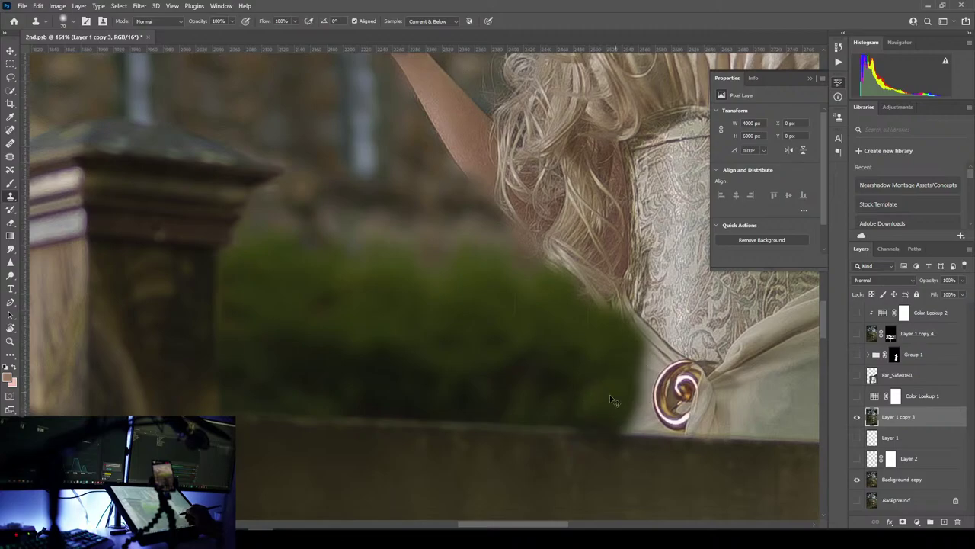
{"action": "key", "text": "ctrl+z"}
{"action": "left_click", "coordinate": [543, 371], "text": "alt"}
{"action": "mouse_move", "coordinate": [609, 419]}
{"action": "left_mouse_down"}
{"action": "mouse_move", "coordinate": [625, 414]}
{"action": "mouse_move", "coordinate": [636, 359]}
{"action": "mouse_move", "coordinate": [608, 328]}
{"action": "left_mouse_up"}
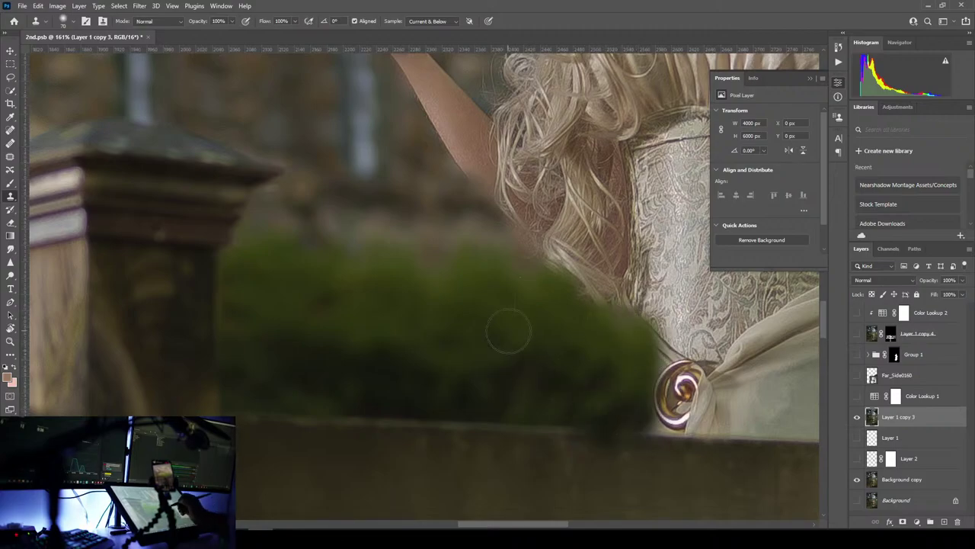
- Clone the blurred stone wall and window over the curls and arm beside the bodice
{"action": "scroll", "coordinate": [508, 330], "scroll_direction": "up", "scroll_amount": 10}
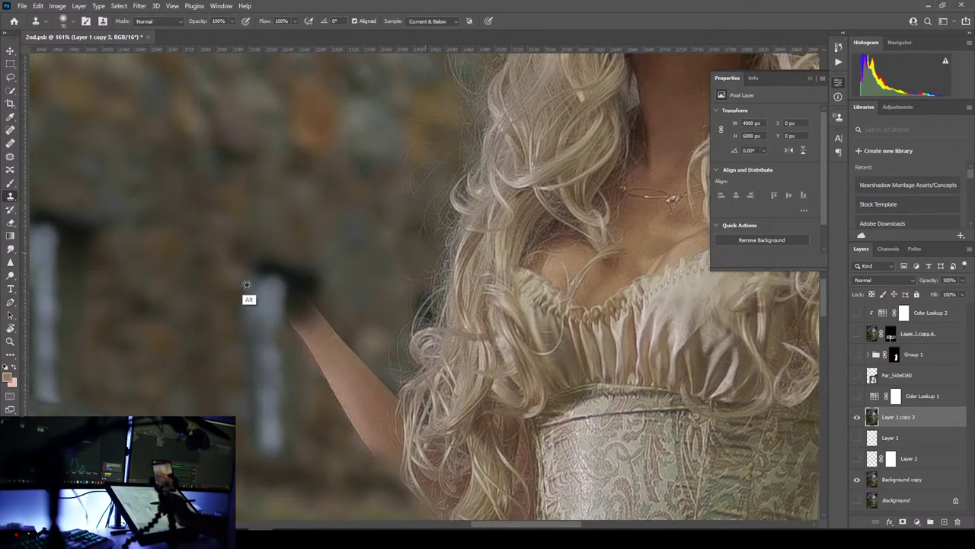
{"action": "left_click", "coordinate": [246, 284], "text": "alt"}
{"action": "mouse_move", "coordinate": [428, 309]}
{"action": "left_mouse_down"}
{"action": "mouse_move", "coordinate": [432, 364]}
{"action": "mouse_move", "coordinate": [421, 405]}
{"action": "mouse_move", "coordinate": [409, 400]}
{"action": "mouse_move", "coordinate": [424, 473]}
{"action": "mouse_move", "coordinate": [462, 434]}
{"action": "mouse_move", "coordinate": [468, 367]}
{"action": "left_mouse_up"}
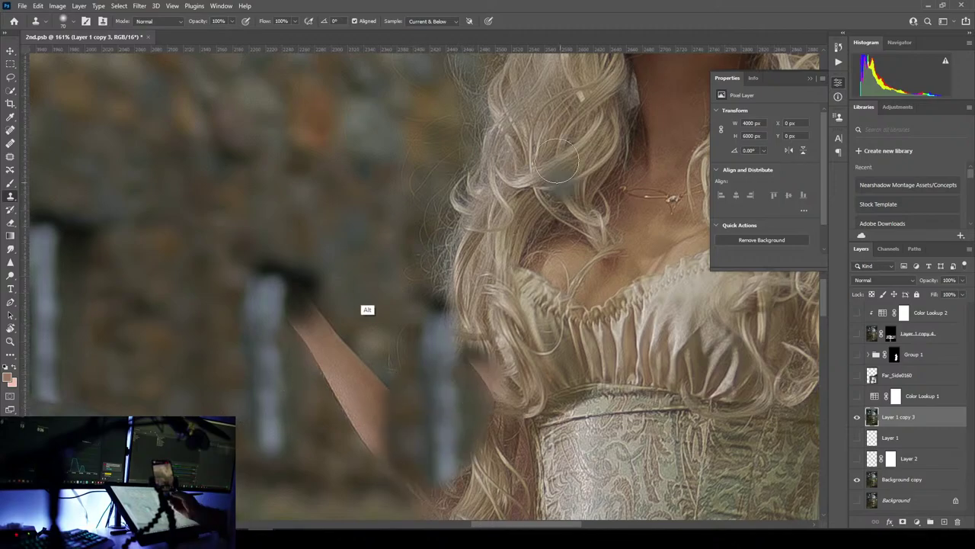
{"action": "left_click", "coordinate": [379, 253], "text": "alt"}
{"action": "mouse_move", "coordinate": [446, 290]}
{"action": "left_mouse_down"}
{"action": "mouse_move", "coordinate": [426, 272]}
{"action": "mouse_move", "coordinate": [448, 255]}
{"action": "mouse_move", "coordinate": [434, 201]}
{"action": "mouse_move", "coordinate": [479, 208]}
{"action": "mouse_move", "coordinate": [462, 152]}
{"action": "left_mouse_up"}
- Clone the stone wall over the outer edge of the long hair beside the neck
{"action": "left_click_drag", "start_coordinate": [385, 219], "coordinate": [367, 374]}
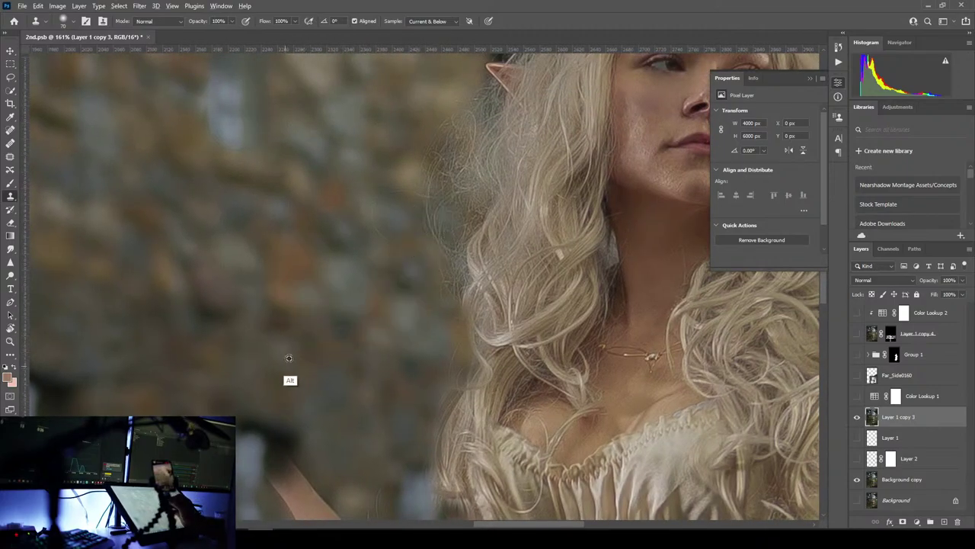
{"action": "left_click", "coordinate": [307, 337], "text": "alt"}
{"action": "mouse_move", "coordinate": [459, 349]}
{"action": "left_mouse_down"}
{"action": "mouse_move", "coordinate": [446, 338]}
{"action": "mouse_move", "coordinate": [453, 270]}
{"action": "mouse_move", "coordinate": [440, 186]}
{"action": "left_mouse_up"}
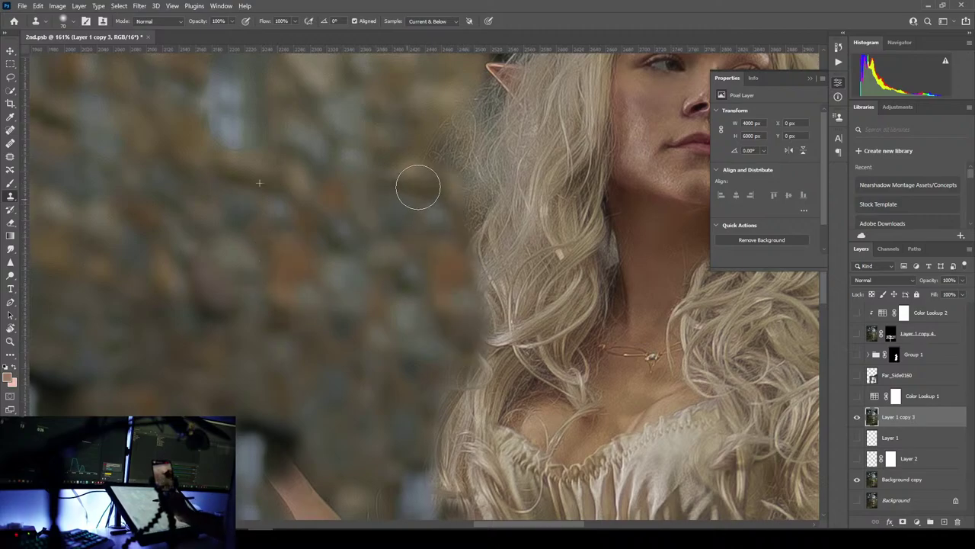
- Clone the stone wall and window over the pointed ear and the hair beside the face
{"action": "mouse_move", "coordinate": [417, 229]}
{"action": "left_mouse_down"}
{"action": "mouse_move", "coordinate": [327, 370]}
{"action": "mouse_move", "coordinate": [321, 356]}
{"action": "left_mouse_up"}
{"action": "mouse_move", "coordinate": [287, 254]}
{"action": "left_mouse_down"}
{"action": "mouse_move", "coordinate": [358, 250]}
{"action": "mouse_move", "coordinate": [332, 293]}
{"action": "mouse_move", "coordinate": [364, 243]}
{"action": "left_mouse_up"}
{"action": "left_click", "coordinate": [317, 374], "text": "alt"}
{"action": "left_click_drag", "start_coordinate": [389, 337], "coordinate": [371, 287]}
{"action": "left_click_drag", "start_coordinate": [283, 351], "coordinate": [359, 420]}
{"action": "left_click", "coordinate": [161, 186], "text": "alt"}
{"action": "mouse_move", "coordinate": [450, 273]}
{"action": "left_mouse_down"}
{"action": "mouse_move", "coordinate": [441, 327]}
{"action": "mouse_move", "coordinate": [453, 345]}
{"action": "mouse_move", "coordinate": [457, 318]}
{"action": "mouse_move", "coordinate": [454, 307]}
{"action": "mouse_move", "coordinate": [453, 428]}
{"action": "mouse_move", "coordinate": [472, 366]}
{"action": "mouse_move", "coordinate": [480, 263]}
{"action": "left_mouse_up"}
- Clone the roof and its dark eave over the flyaway hair on the house side of the head
{"action": "left_click_drag", "start_coordinate": [440, 358], "coordinate": [317, 468]}
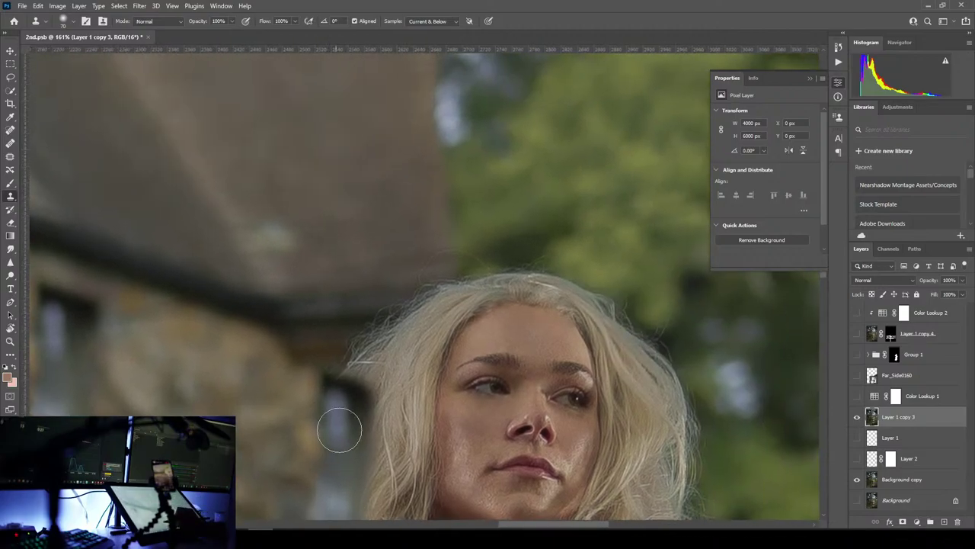
{"action": "left_click", "coordinate": [358, 304], "text": "alt"}
{"action": "left_click_drag", "start_coordinate": [390, 311], "coordinate": [432, 287]}
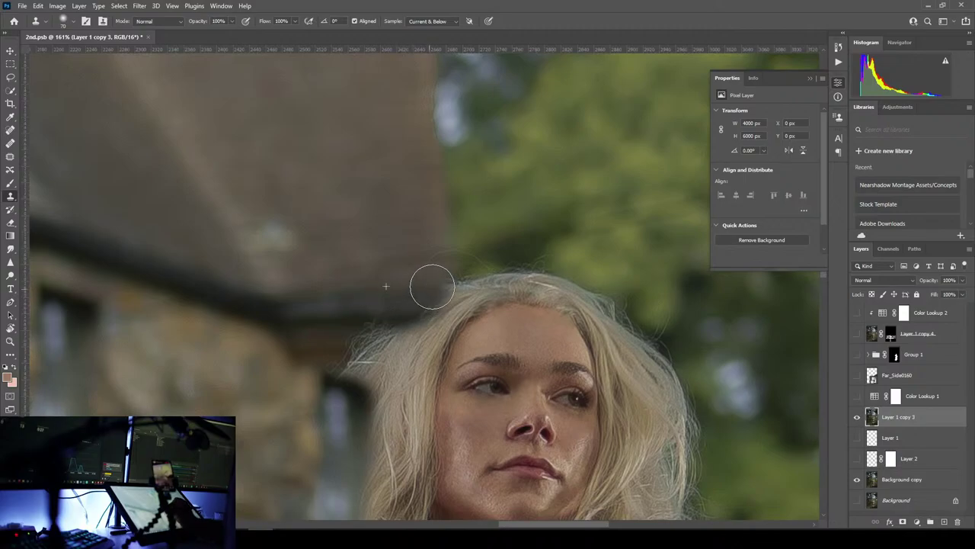
{"action": "mouse_move", "coordinate": [390, 309]}
{"action": "left_mouse_down"}
{"action": "mouse_move", "coordinate": [345, 352]}
{"action": "mouse_move", "coordinate": [396, 343]}
{"action": "mouse_move", "coordinate": [415, 327]}
{"action": "left_mouse_up"}
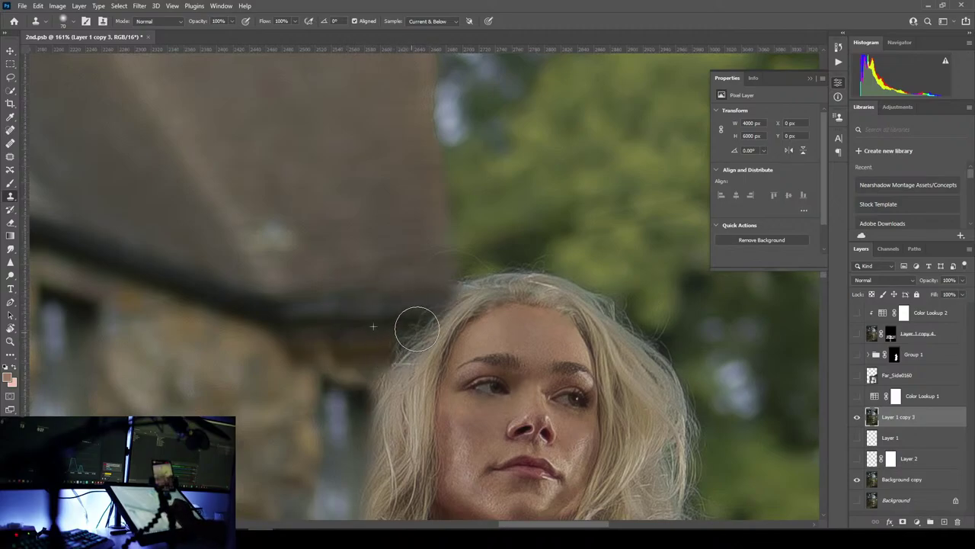
- Clone the green tree foliage over the crown of the head
{"action": "left_click_drag", "start_coordinate": [572, 319], "coordinate": [429, 322]}
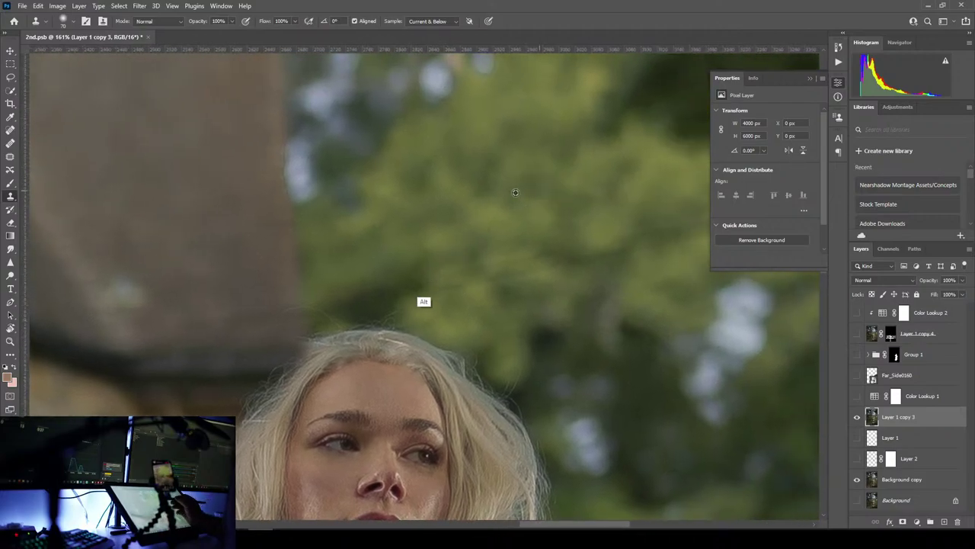
{"action": "left_click", "coordinate": [502, 305], "text": "alt"}
{"action": "mouse_move", "coordinate": [438, 371]}
{"action": "left_mouse_down"}
{"action": "mouse_move", "coordinate": [403, 335]}
{"action": "mouse_move", "coordinate": [377, 347]}
{"action": "mouse_move", "coordinate": [362, 334]}
{"action": "mouse_move", "coordinate": [324, 344]}
{"action": "mouse_move", "coordinate": [406, 311]}
{"action": "mouse_move", "coordinate": [452, 346]}
{"action": "mouse_move", "coordinate": [461, 378]}
{"action": "mouse_move", "coordinate": [483, 359]}
{"action": "mouse_move", "coordinate": [478, 233]}
{"action": "mouse_move", "coordinate": [459, 166]}
{"action": "left_mouse_up"}
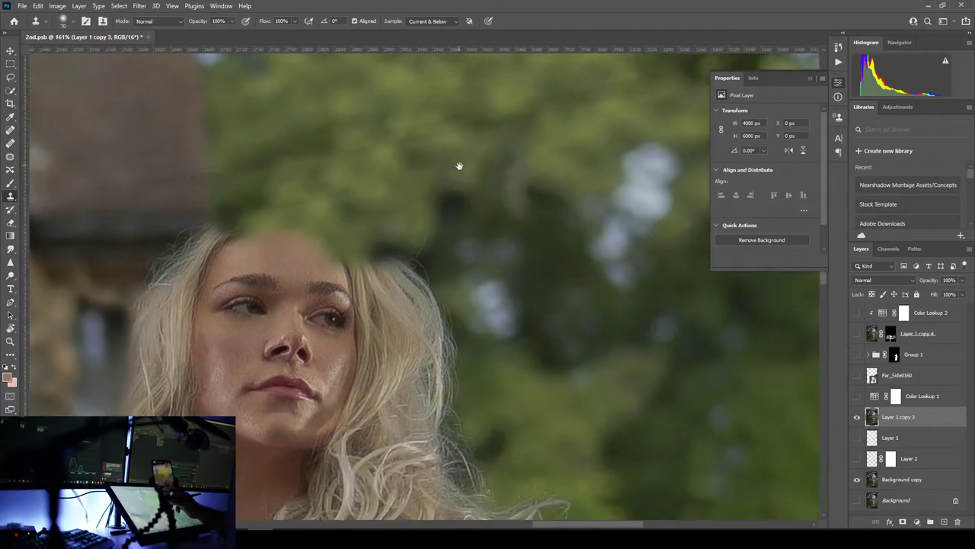
- Clone the darker trees over the hair beside the forehead, then compare by toggling the visibility of Layer 1 copy 3
{"action": "left_click", "coordinate": [530, 333], "text": "alt"}
{"action": "mouse_move", "coordinate": [442, 322]}
{"action": "left_mouse_down"}
{"action": "mouse_move", "coordinate": [409, 220]}
{"action": "mouse_move", "coordinate": [374, 244]}
{"action": "left_mouse_up"}
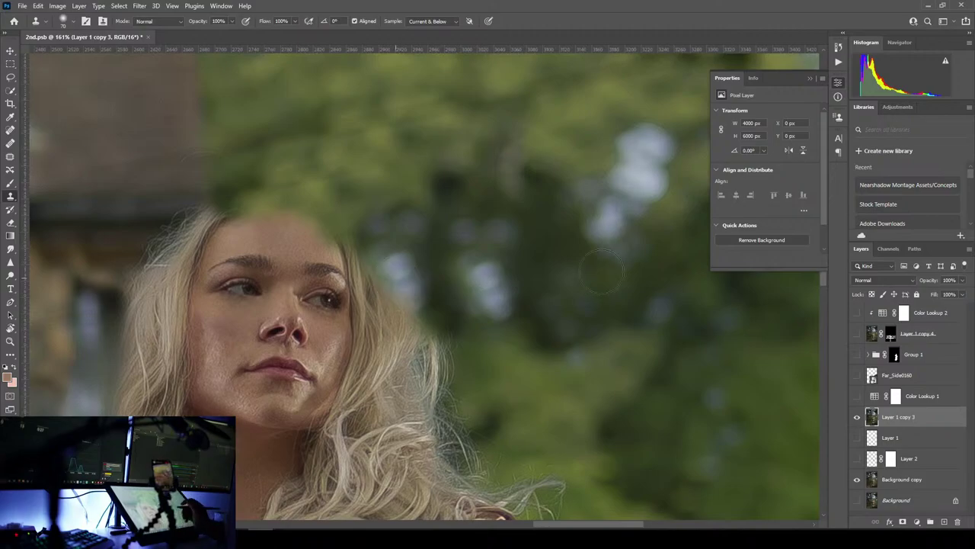
{"action": "mouse_move", "coordinate": [493, 411]}
{"action": "left_mouse_down"}
{"action": "mouse_move", "coordinate": [509, 286]}
{"action": "mouse_move", "coordinate": [528, 236]}
{"action": "left_mouse_up"}
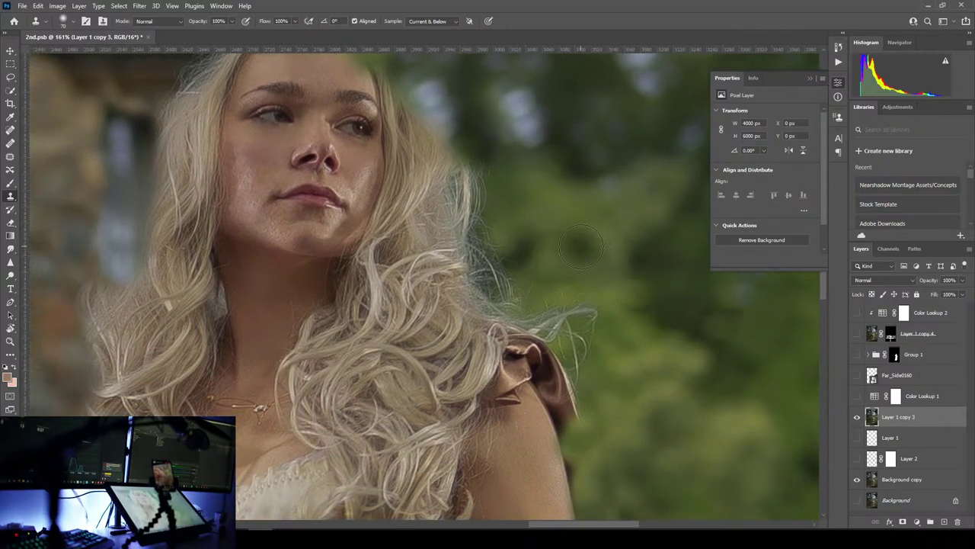
{"action": "left_click", "coordinate": [856, 417]}
{"action": "left_click", "coordinate": [856, 418]}
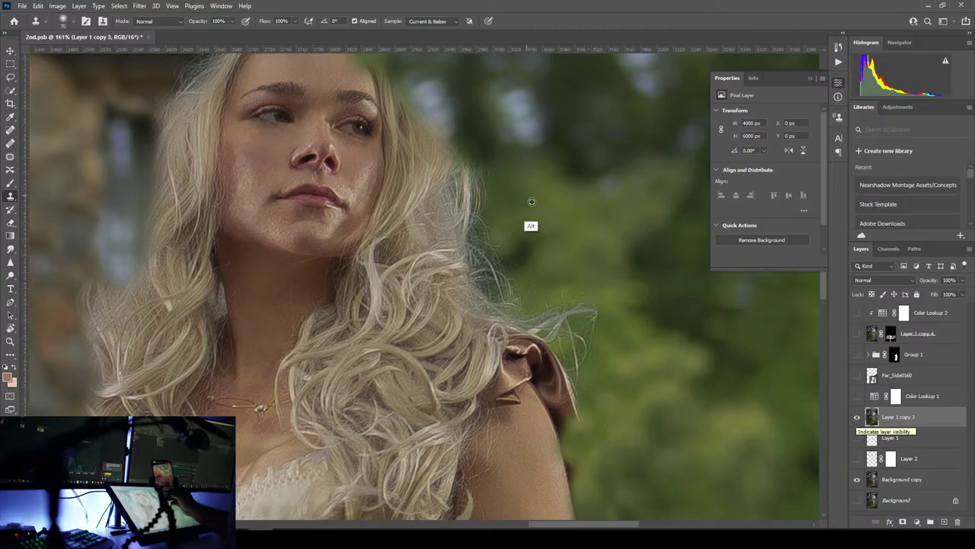
- Clone the green foliage over the stray hair strands beside the neck and above the shoulder
{"action": "scroll", "coordinate": [527, 214], "scroll_direction": "up", "scroll_amount": 1, "text": "alt"}
{"action": "left_click_drag", "start_coordinate": [460, 160], "coordinate": [511, 266]}
{"action": "left_click_drag", "start_coordinate": [623, 185], "coordinate": [504, 196]}
{"action": "left_click_drag", "start_coordinate": [472, 261], "coordinate": [470, 261]}
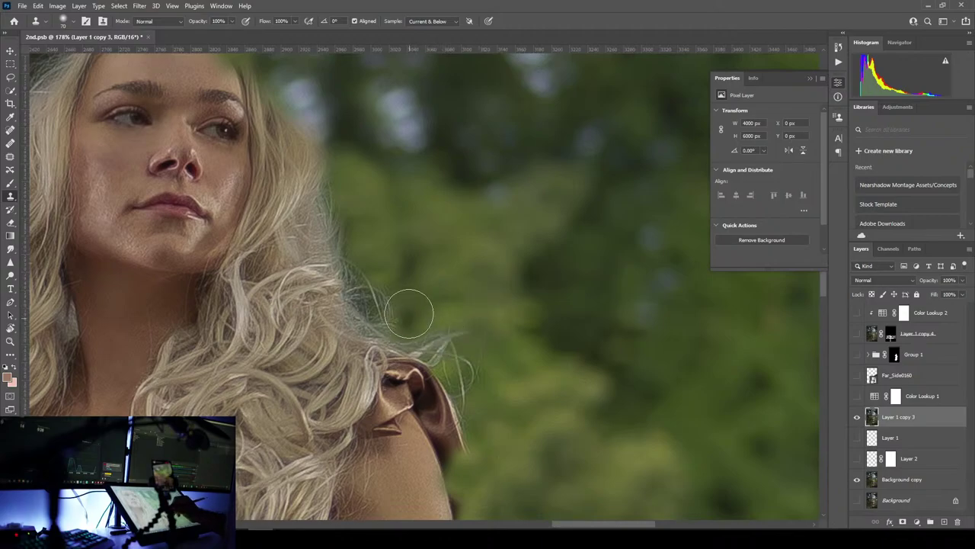
{"action": "mouse_move", "coordinate": [479, 317]}
{"action": "left_mouse_down"}
{"action": "mouse_move", "coordinate": [466, 345]}
{"action": "mouse_move", "coordinate": [434, 347]}
{"action": "mouse_move", "coordinate": [410, 329]}
{"action": "left_mouse_up"}
- Clone the foliage over the brown satin sleeve and the outer curls at the shoulder
{"action": "left_click", "coordinate": [501, 384], "text": "alt"}
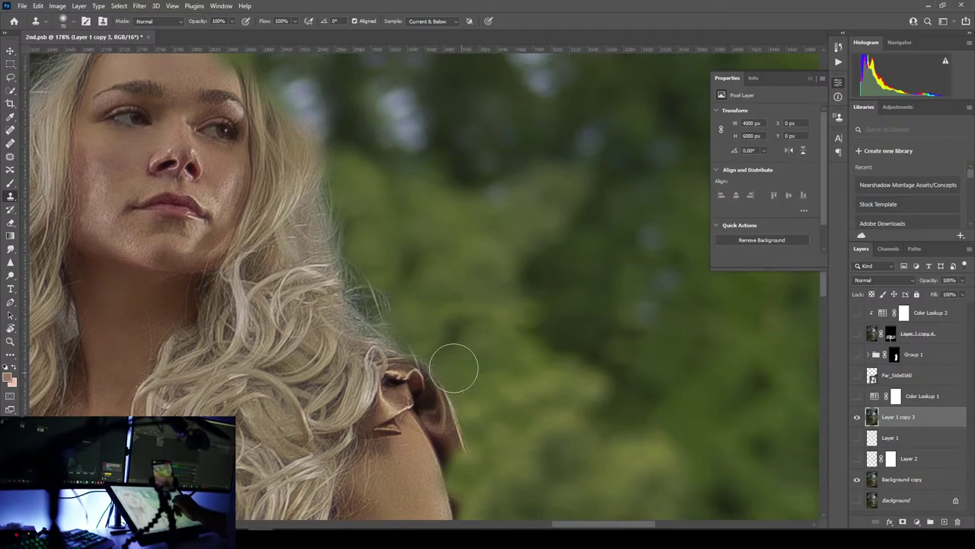
{"action": "mouse_move", "coordinate": [448, 385]}
{"action": "left_mouse_down"}
{"action": "mouse_move", "coordinate": [409, 350]}
{"action": "mouse_move", "coordinate": [421, 365]}
{"action": "left_mouse_up"}
{"action": "left_click_drag", "start_coordinate": [450, 426], "coordinate": [376, 331]}
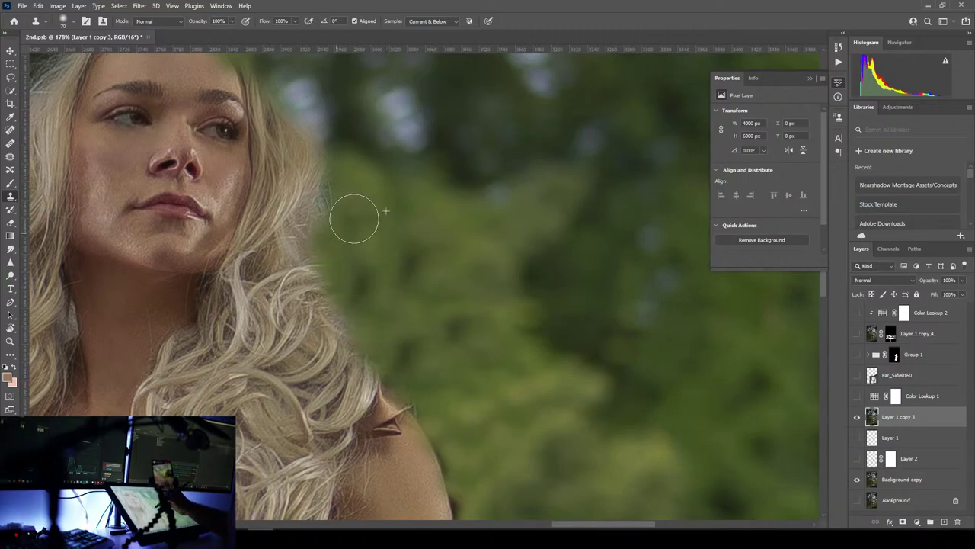
- Clone the dark stone wall and the upper fence rail over the edge of the skirt behind the fence
{"action": "scroll", "coordinate": [450, 205], "scroll_direction": "down", "scroll_amount": 5}
{"action": "left_click_drag", "start_coordinate": [368, 390], "coordinate": [396, 133]}
{"action": "left_click_drag", "start_coordinate": [361, 305], "coordinate": [370, 241]}
{"action": "scroll", "coordinate": [364, 212], "scroll_direction": "up", "scroll_amount": 5}
{"action": "left_click_drag", "start_coordinate": [368, 152], "coordinate": [465, 296]}
{"action": "scroll", "coordinate": [394, 290], "scroll_direction": "up", "scroll_amount": 3}
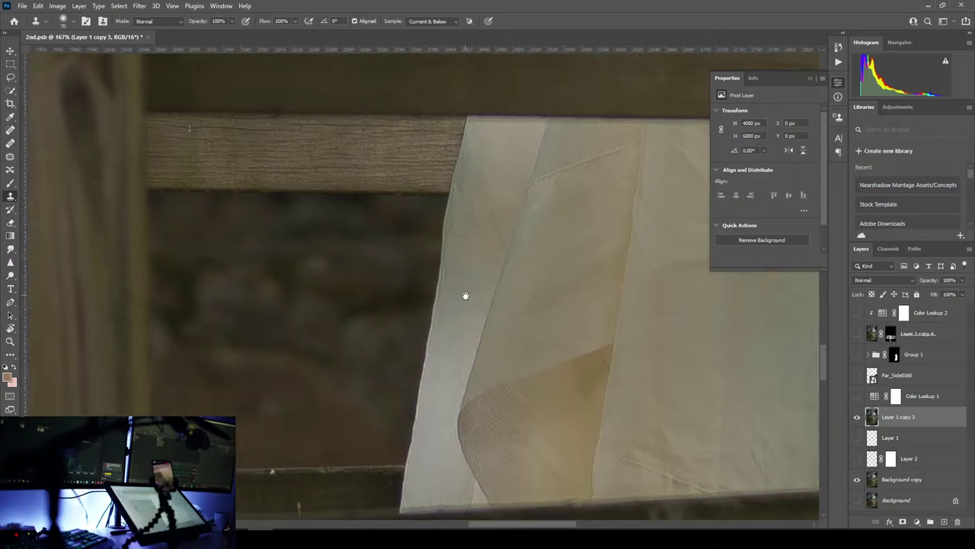
{"action": "left_click", "coordinate": [306, 237], "text": "alt"}
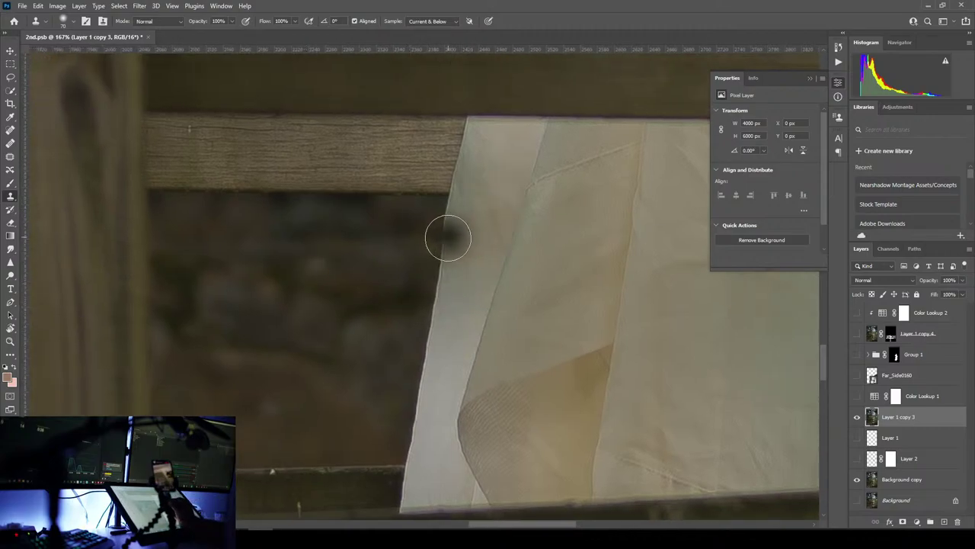
{"action": "mouse_move", "coordinate": [447, 234]}
{"action": "left_mouse_down"}
{"action": "mouse_move", "coordinate": [453, 297]}
{"action": "mouse_move", "coordinate": [427, 333]}
{"action": "mouse_move", "coordinate": [453, 374]}
{"action": "mouse_move", "coordinate": [418, 422]}
{"action": "mouse_move", "coordinate": [508, 378]}
{"action": "mouse_move", "coordinate": [467, 344]}
{"action": "mouse_move", "coordinate": [499, 290]}
{"action": "mouse_move", "coordinate": [442, 246]}
{"action": "mouse_move", "coordinate": [475, 157]}
{"action": "mouse_move", "coordinate": [516, 188]}
{"action": "mouse_move", "coordinate": [493, 210]}
{"action": "mouse_move", "coordinate": [529, 195]}
{"action": "left_mouse_up"}
{"action": "left_click", "coordinate": [326, 189], "text": "alt"}
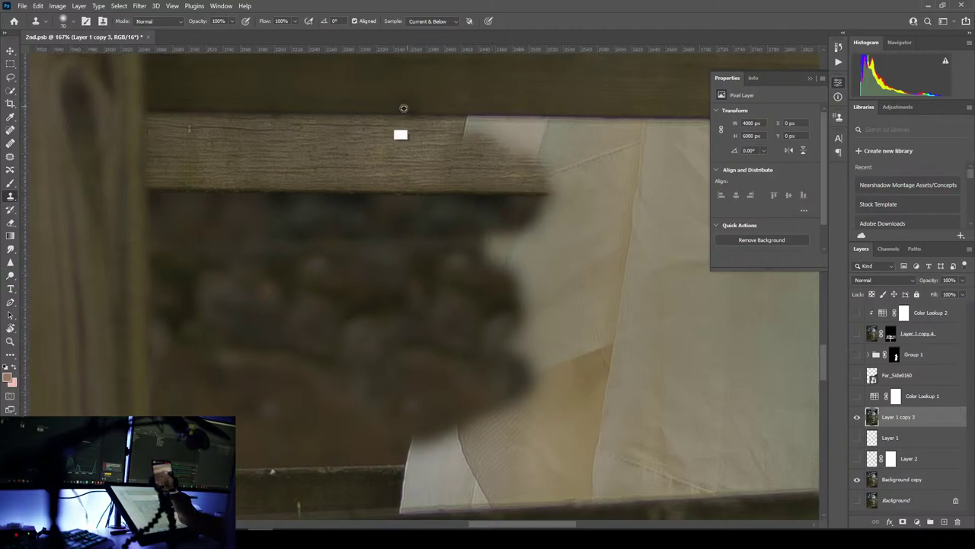
{"action": "mouse_move", "coordinate": [394, 111]}
{"action": "left_mouse_down"}
{"action": "mouse_move", "coordinate": [478, 128]}
{"action": "mouse_move", "coordinate": [500, 121]}
{"action": "mouse_move", "coordinate": [535, 170]}
{"action": "left_mouse_up"}
- Extend the stone wall and the thin rail above the wide fence board over the remaining skirt fabric
{"action": "left_click_drag", "start_coordinate": [523, 433], "coordinate": [569, 144]}
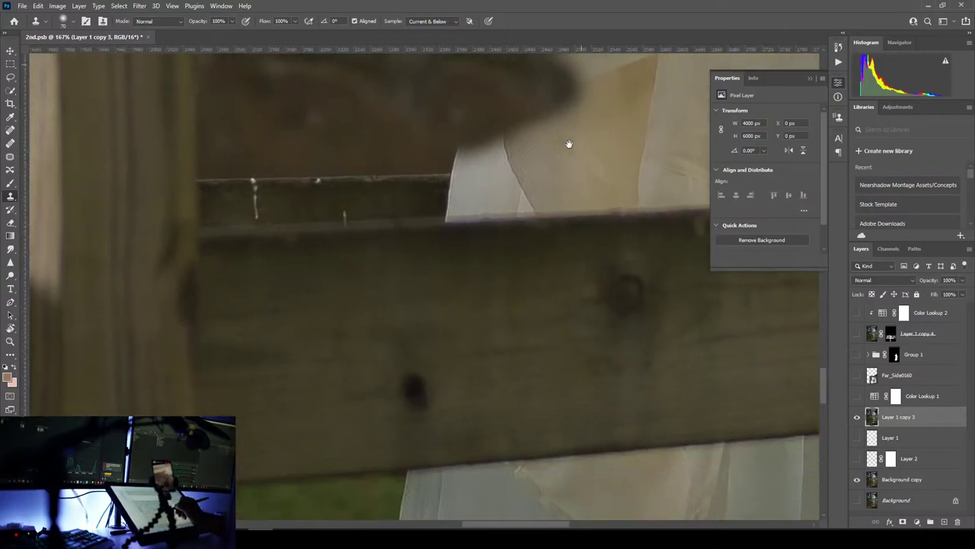
{"action": "left_click_drag", "start_coordinate": [505, 226], "coordinate": [523, 392]}
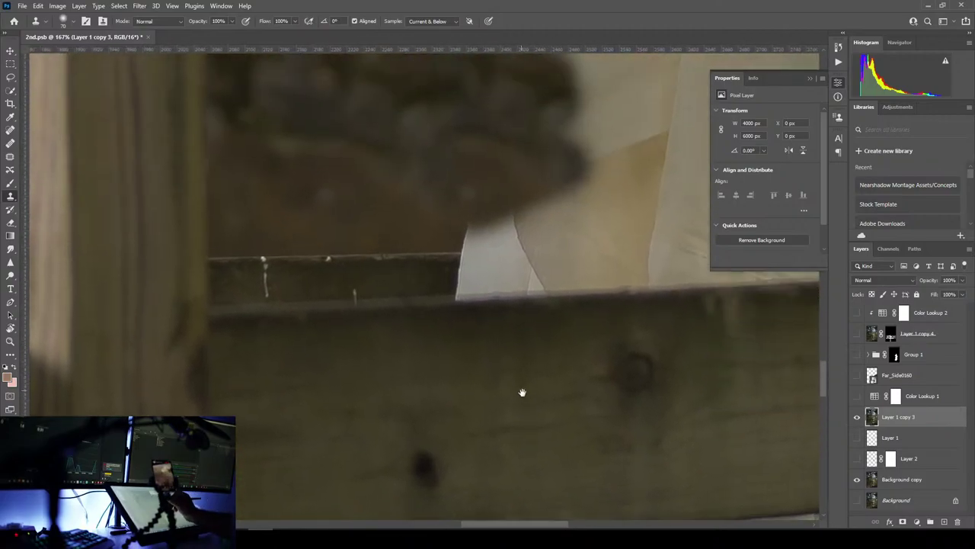
{"action": "left_click", "coordinate": [399, 254], "text": "alt"}
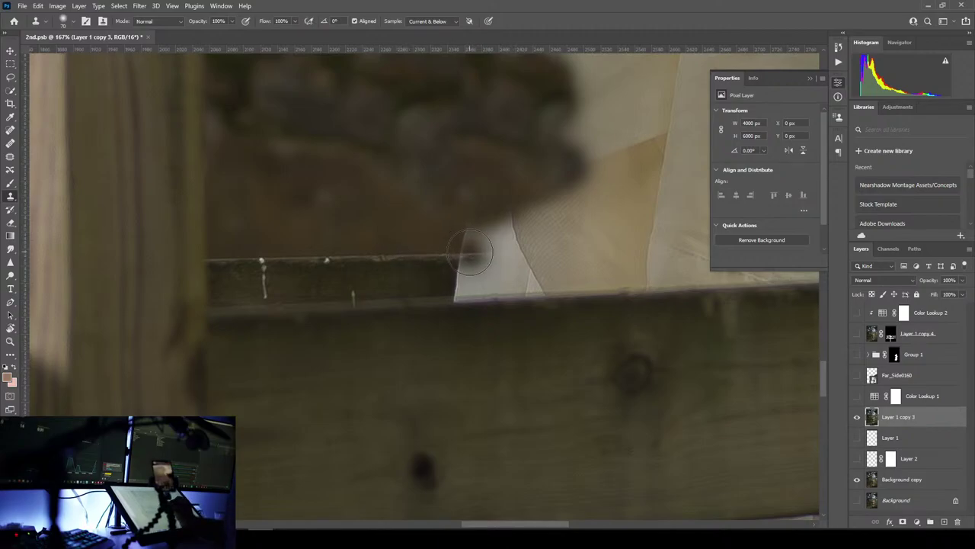
{"action": "mouse_move", "coordinate": [470, 253]}
{"action": "left_mouse_down"}
{"action": "mouse_move", "coordinate": [479, 232]}
{"action": "mouse_move", "coordinate": [521, 234]}
{"action": "mouse_move", "coordinate": [466, 275]}
{"action": "mouse_move", "coordinate": [562, 223]}
{"action": "left_mouse_up"}
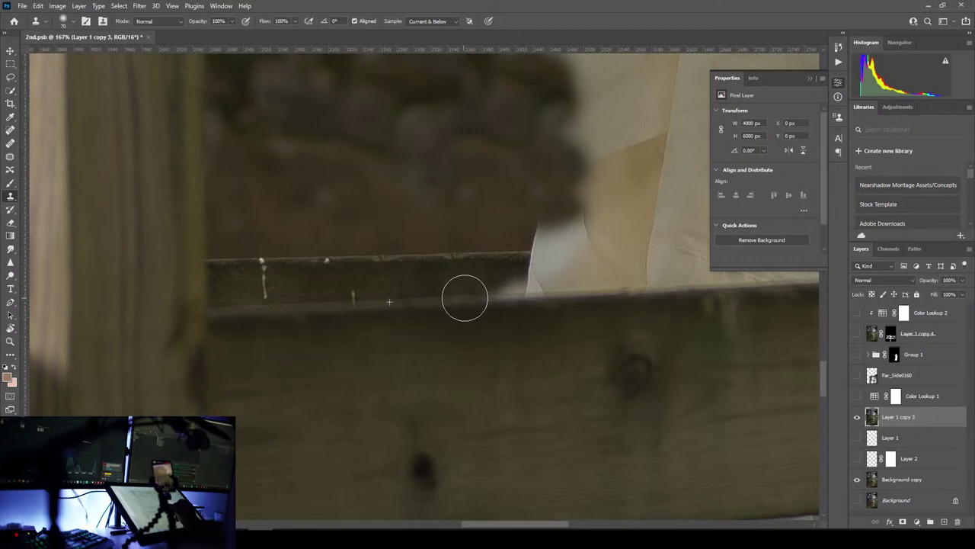
{"action": "mouse_move", "coordinate": [465, 298]}
{"action": "left_mouse_down"}
{"action": "mouse_move", "coordinate": [513, 292]}
{"action": "mouse_move", "coordinate": [530, 275]}
{"action": "left_mouse_up"}
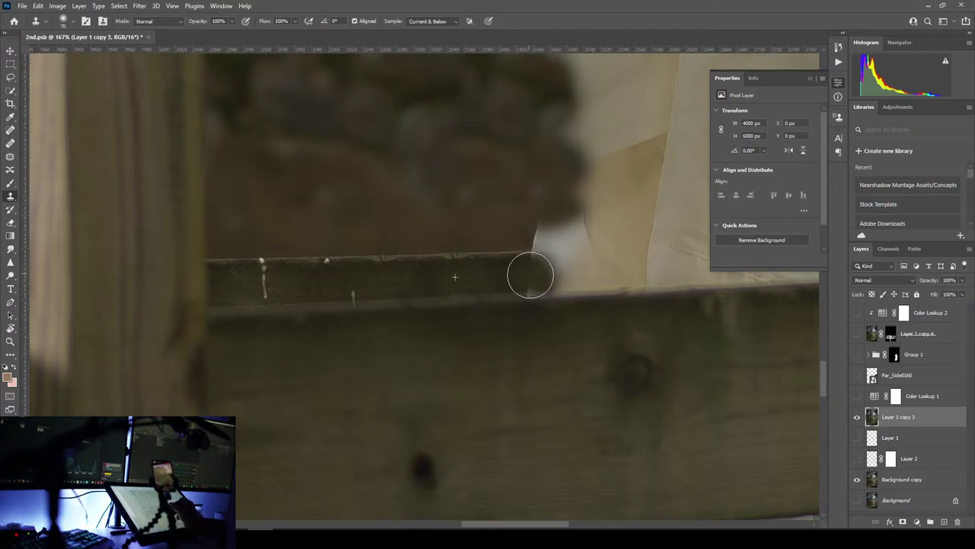
- Clone the lower edge of the wide fence board and the grass over the sheer skirt below it
{"action": "mouse_move", "coordinate": [632, 397]}
{"action": "left_mouse_down"}
{"action": "mouse_move", "coordinate": [536, 307]}
{"action": "mouse_move", "coordinate": [671, 355]}
{"action": "mouse_move", "coordinate": [604, 250]}
{"action": "left_mouse_up"}
{"action": "left_click", "coordinate": [430, 217], "text": "alt"}
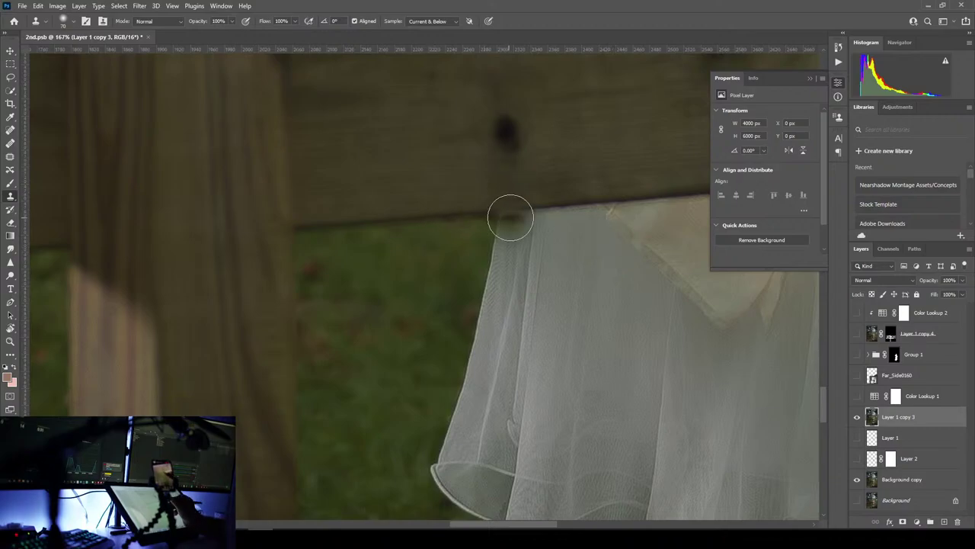
{"action": "mouse_move", "coordinate": [515, 220]}
{"action": "left_mouse_down"}
{"action": "mouse_move", "coordinate": [493, 297]}
{"action": "mouse_move", "coordinate": [511, 268]}
{"action": "mouse_move", "coordinate": [480, 338]}
{"action": "mouse_move", "coordinate": [496, 364]}
{"action": "mouse_move", "coordinate": [484, 405]}
{"action": "mouse_move", "coordinate": [443, 457]}
{"action": "mouse_move", "coordinate": [472, 486]}
{"action": "mouse_move", "coordinate": [505, 438]}
{"action": "mouse_move", "coordinate": [519, 389]}
{"action": "mouse_move", "coordinate": [505, 311]}
{"action": "left_mouse_up"}
{"action": "mouse_move", "coordinate": [480, 418]}
{"action": "left_mouse_down"}
{"action": "mouse_move", "coordinate": [527, 182]}
{"action": "mouse_move", "coordinate": [529, 200]}
{"action": "left_mouse_up"}
{"action": "mouse_move", "coordinate": [525, 298]}
{"action": "left_mouse_down"}
{"action": "mouse_move", "coordinate": [560, 282]}
{"action": "mouse_move", "coordinate": [570, 305]}
{"action": "left_mouse_up"}
{"action": "left_click_drag", "start_coordinate": [594, 407], "coordinate": [461, 357]}
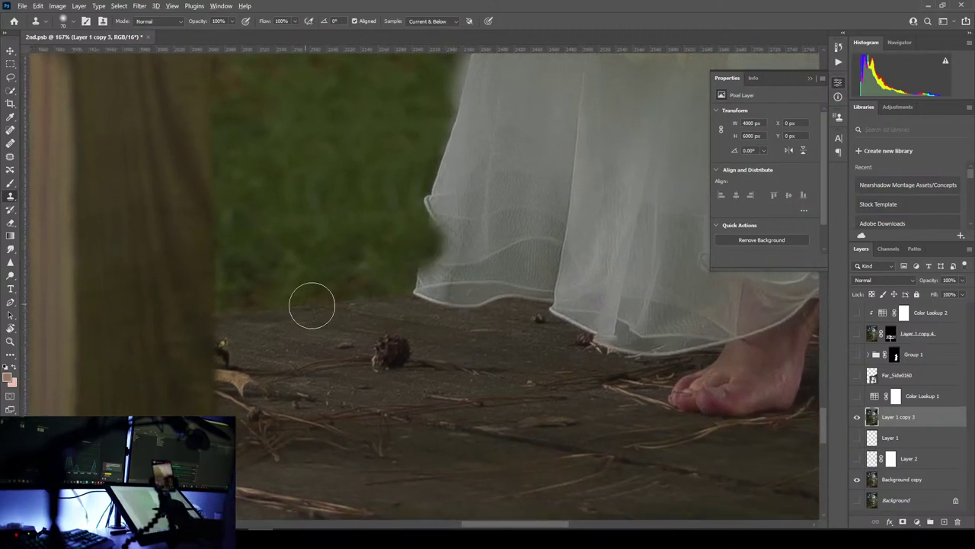
{"action": "mouse_move", "coordinate": [424, 290]}
{"action": "left_mouse_down"}
{"action": "mouse_move", "coordinate": [446, 251]}
{"action": "mouse_move", "coordinate": [483, 296]}
{"action": "mouse_move", "coordinate": [511, 305]}
{"action": "mouse_move", "coordinate": [483, 192]}
{"action": "left_mouse_up"}
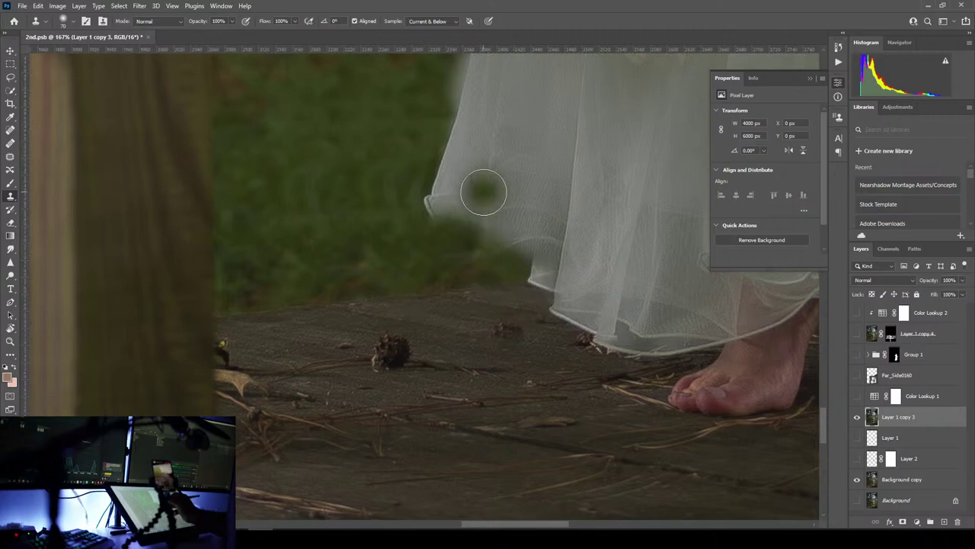
{"action": "left_click", "coordinate": [472, 313], "text": "alt"}
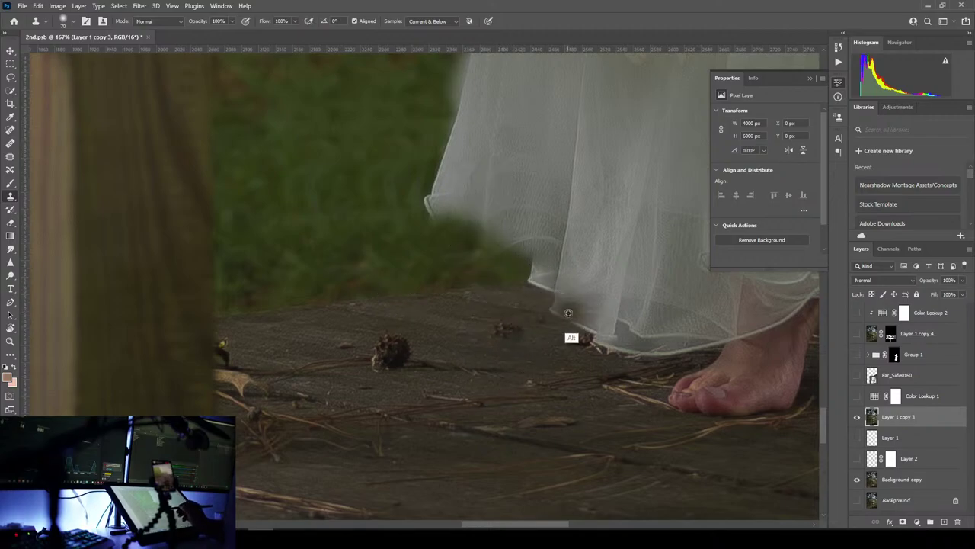
{"action": "key", "text": "ctrl+z"}
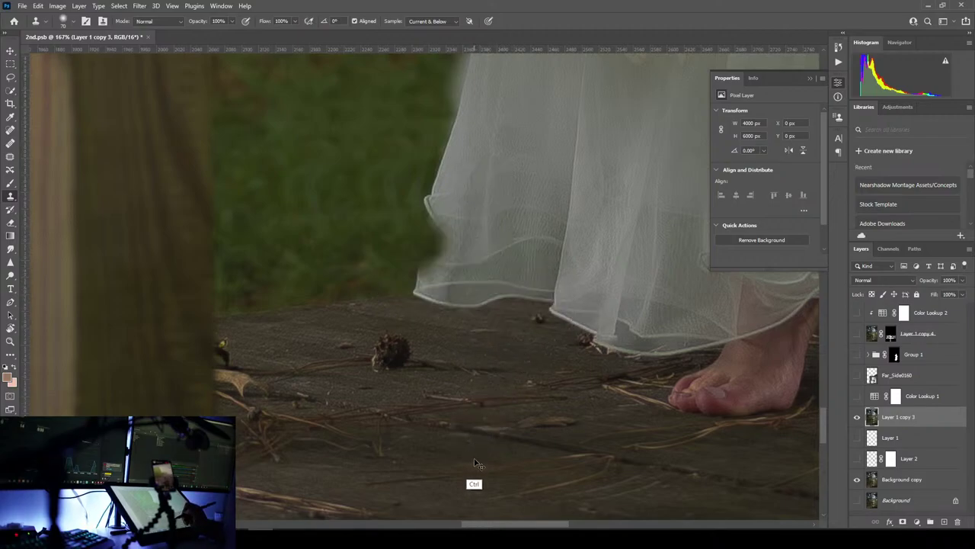
- Clone the border between grass and wooden deck over the corner of the sheer skirt's hem
{"action": "left_click", "coordinate": [352, 300], "text": "alt"}
{"action": "scroll", "coordinate": [424, 294], "scroll_direction": "up", "scroll_amount": 1}
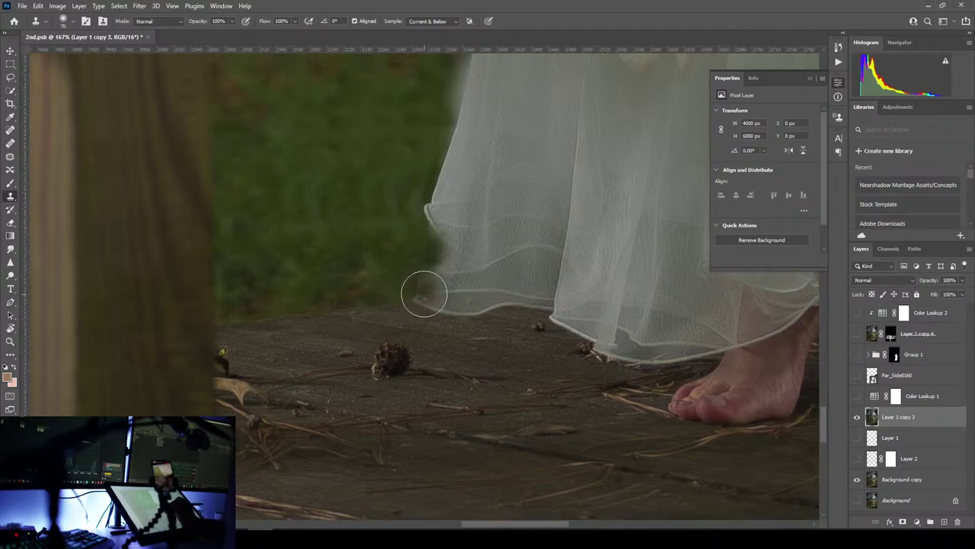
{"action": "mouse_move", "coordinate": [426, 298]}
{"action": "left_mouse_down"}
{"action": "mouse_move", "coordinate": [438, 289]}
{"action": "mouse_move", "coordinate": [457, 304]}
{"action": "mouse_move", "coordinate": [483, 291]}
{"action": "mouse_move", "coordinate": [470, 248]}
{"action": "mouse_move", "coordinate": [473, 156]}
{"action": "left_mouse_up"}
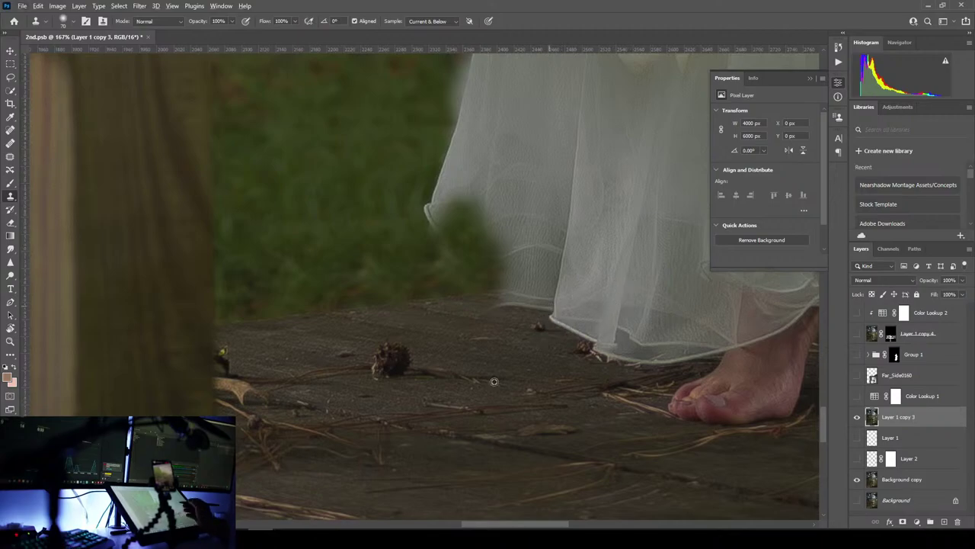
- Clone the wooden deck over the woman's front foot, its ankle and the skirt hem beside it
{"action": "left_click_drag", "start_coordinate": [494, 381], "coordinate": [423, 360]}
{"action": "left_click", "coordinate": [662, 409], "text": "alt"}
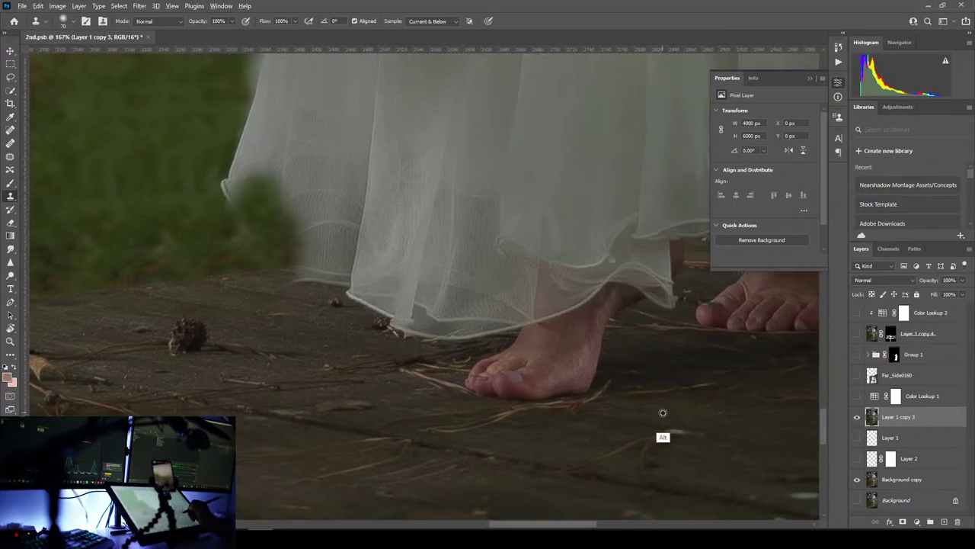
{"action": "mouse_move", "coordinate": [594, 393]}
{"action": "left_mouse_down"}
{"action": "mouse_move", "coordinate": [575, 381]}
{"action": "mouse_move", "coordinate": [594, 356]}
{"action": "left_mouse_up"}
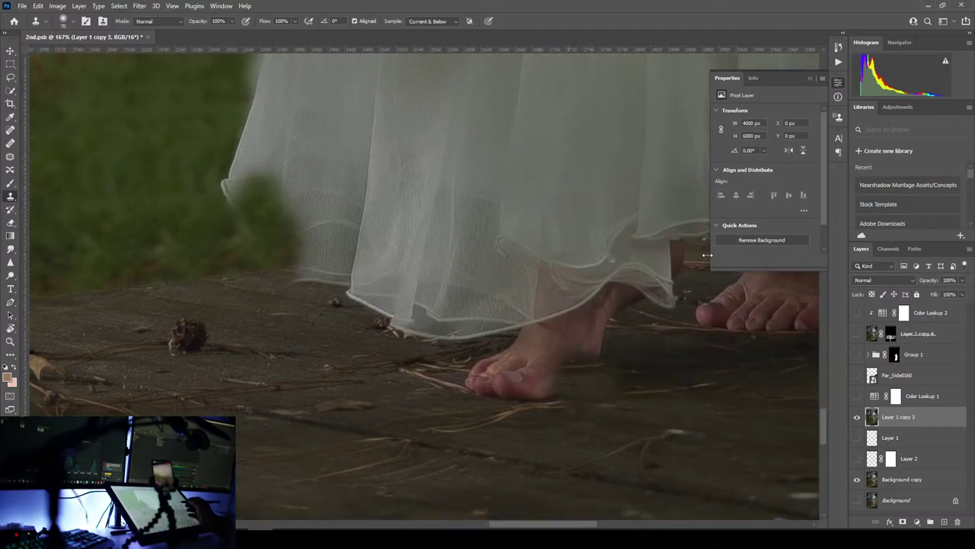
{"action": "left_click", "coordinate": [553, 308]}
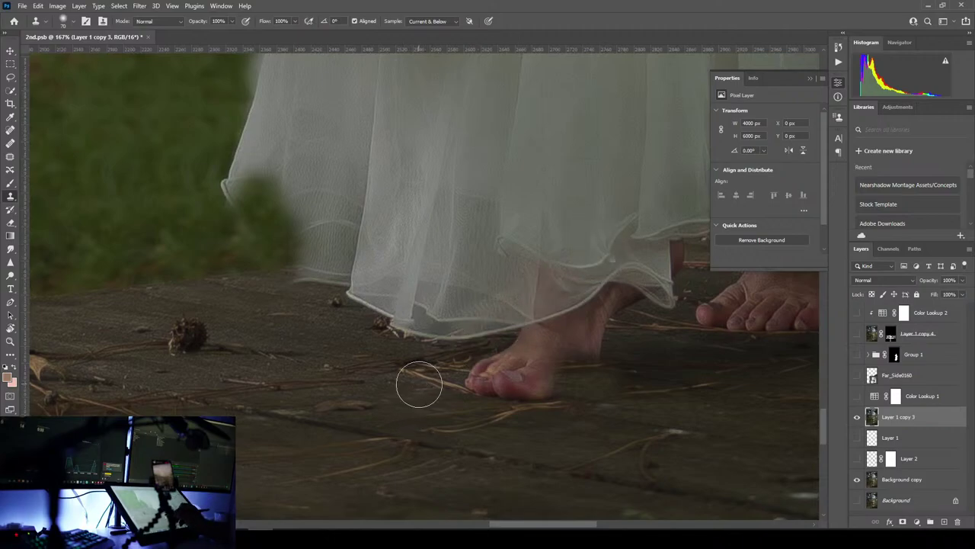
{"action": "mouse_move", "coordinate": [471, 383]}
{"action": "left_mouse_down"}
{"action": "mouse_move", "coordinate": [509, 384]}
{"action": "mouse_move", "coordinate": [528, 372]}
{"action": "mouse_move", "coordinate": [498, 355]}
{"action": "left_mouse_up"}
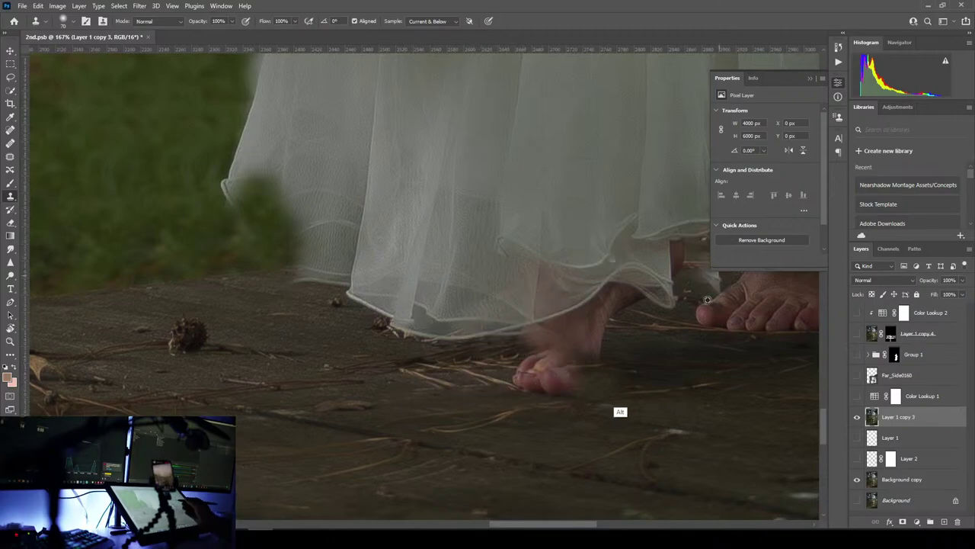
{"action": "left_click", "coordinate": [620, 381], "text": "alt"}
{"action": "mouse_move", "coordinate": [565, 380]}
{"action": "left_mouse_down"}
{"action": "mouse_move", "coordinate": [540, 381]}
{"action": "mouse_move", "coordinate": [522, 363]}
{"action": "left_mouse_up"}
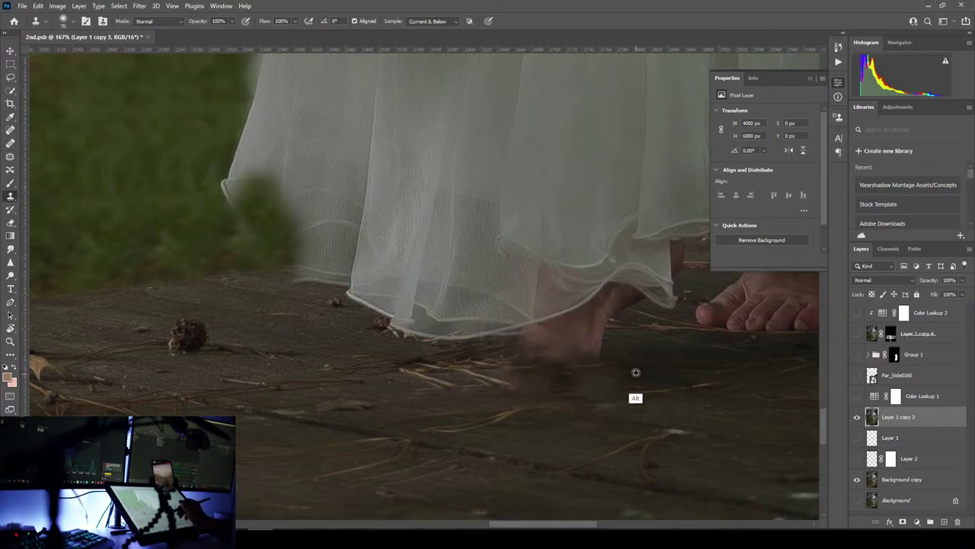
{"action": "mouse_move", "coordinate": [622, 346]}
{"action": "left_mouse_down"}
{"action": "mouse_move", "coordinate": [625, 311]}
{"action": "mouse_move", "coordinate": [636, 301]}
{"action": "left_mouse_up"}
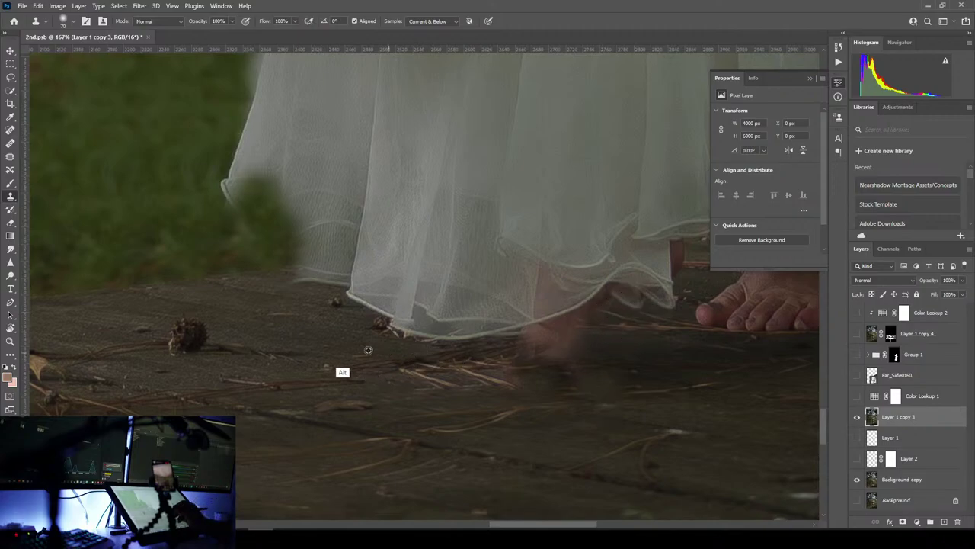
{"action": "mouse_move", "coordinate": [420, 348]}
{"action": "left_mouse_down"}
{"action": "mouse_move", "coordinate": [413, 330]}
{"action": "mouse_move", "coordinate": [366, 310]}
{"action": "mouse_move", "coordinate": [456, 334]}
{"action": "mouse_move", "coordinate": [502, 289]}
{"action": "left_mouse_up"}
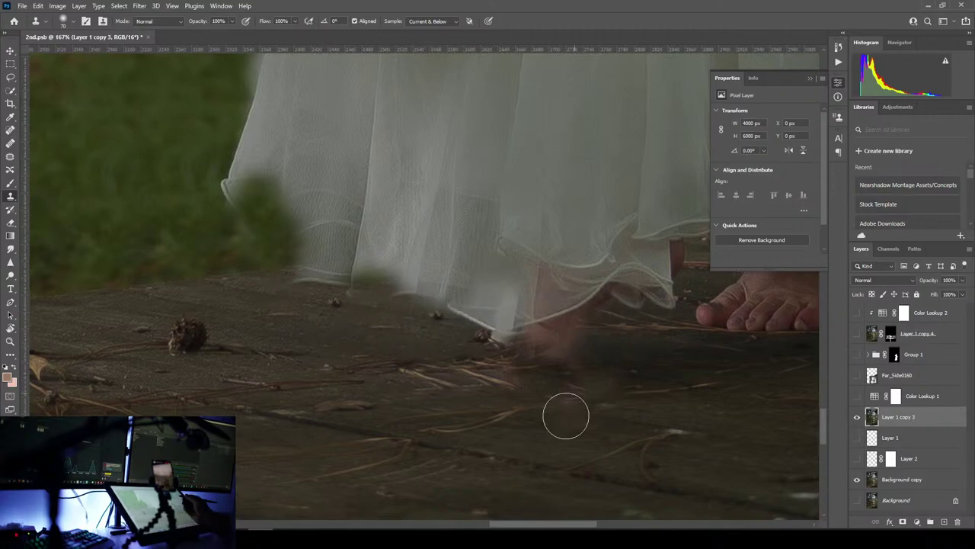
- Clone the shadowed deck planks over the toes and sole of the woman's rear foot
{"action": "left_click_drag", "start_coordinate": [626, 368], "coordinate": [438, 401]}
{"action": "mouse_move", "coordinate": [683, 365]}
{"action": "left_mouse_down"}
{"action": "mouse_move", "coordinate": [545, 395]}
{"action": "mouse_move", "coordinate": [571, 393]}
{"action": "left_mouse_up"}
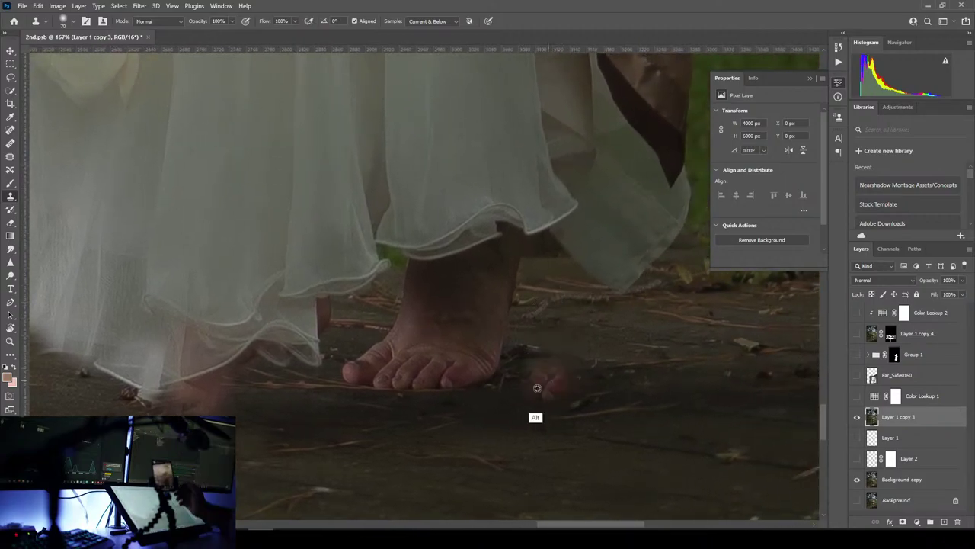
{"action": "left_click", "coordinate": [540, 385], "text": "alt"}
{"action": "mouse_move", "coordinate": [485, 368]}
{"action": "left_mouse_down"}
{"action": "mouse_move", "coordinate": [390, 374]}
{"action": "mouse_move", "coordinate": [358, 365]}
{"action": "mouse_move", "coordinate": [359, 372]}
{"action": "mouse_move", "coordinate": [370, 355]}
{"action": "mouse_move", "coordinate": [410, 342]}
{"action": "left_mouse_up"}
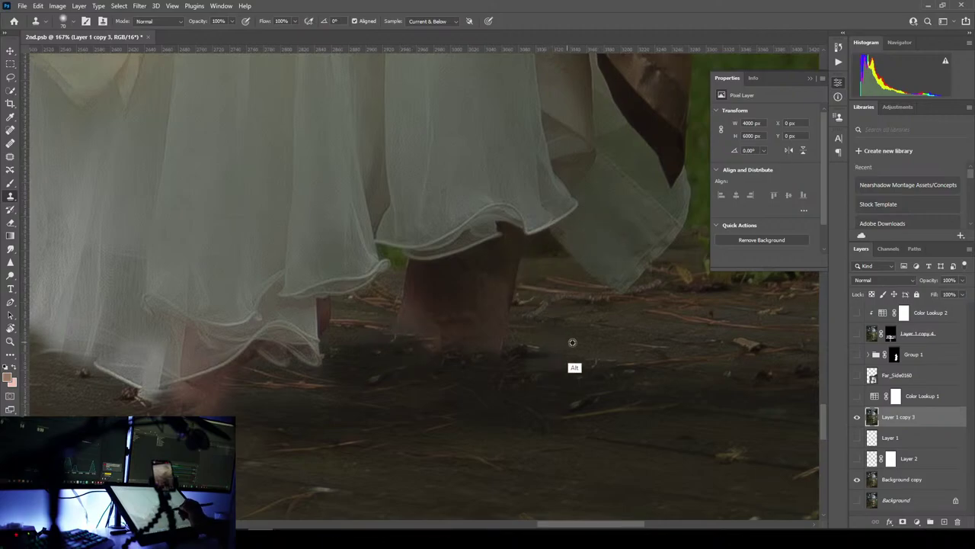
- Clone the needle-covered deck over the rear ankle's edge, the neighbouring skirt hem and the tip of the trailing sheer fabric
{"action": "left_click", "coordinate": [574, 342], "text": "alt"}
{"action": "mouse_move", "coordinate": [395, 324]}
{"action": "left_mouse_down"}
{"action": "mouse_move", "coordinate": [407, 320]}
{"action": "mouse_move", "coordinate": [415, 277]}
{"action": "left_mouse_up"}
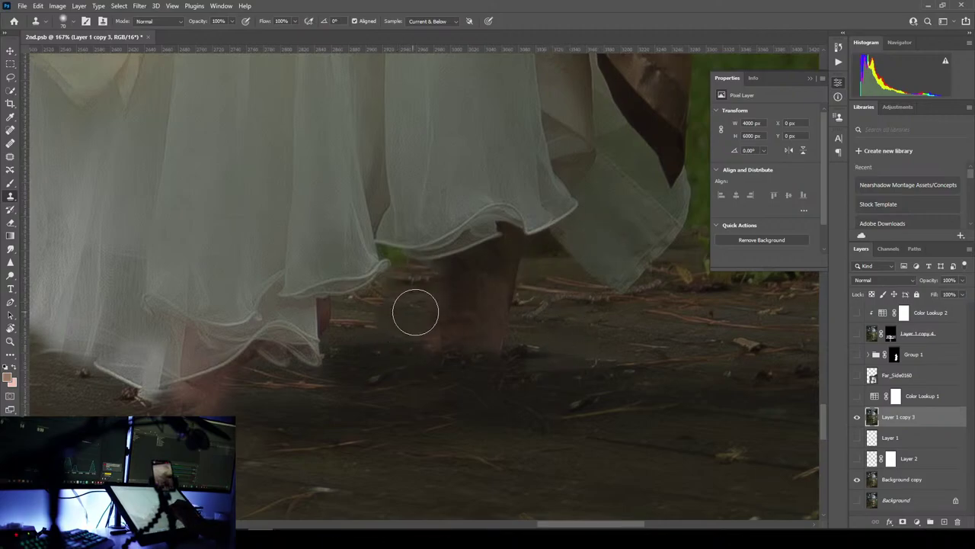
{"action": "left_click", "coordinate": [588, 344], "text": "alt"}
{"action": "mouse_move", "coordinate": [322, 330]}
{"action": "left_mouse_down"}
{"action": "mouse_move", "coordinate": [316, 352]}
{"action": "mouse_move", "coordinate": [293, 355]}
{"action": "mouse_move", "coordinate": [310, 350]}
{"action": "mouse_move", "coordinate": [328, 309]}
{"action": "mouse_move", "coordinate": [351, 305]}
{"action": "mouse_move", "coordinate": [344, 318]}
{"action": "mouse_move", "coordinate": [383, 271]}
{"action": "mouse_move", "coordinate": [359, 277]}
{"action": "left_mouse_up"}
{"action": "left_click", "coordinate": [689, 331], "text": "alt"}
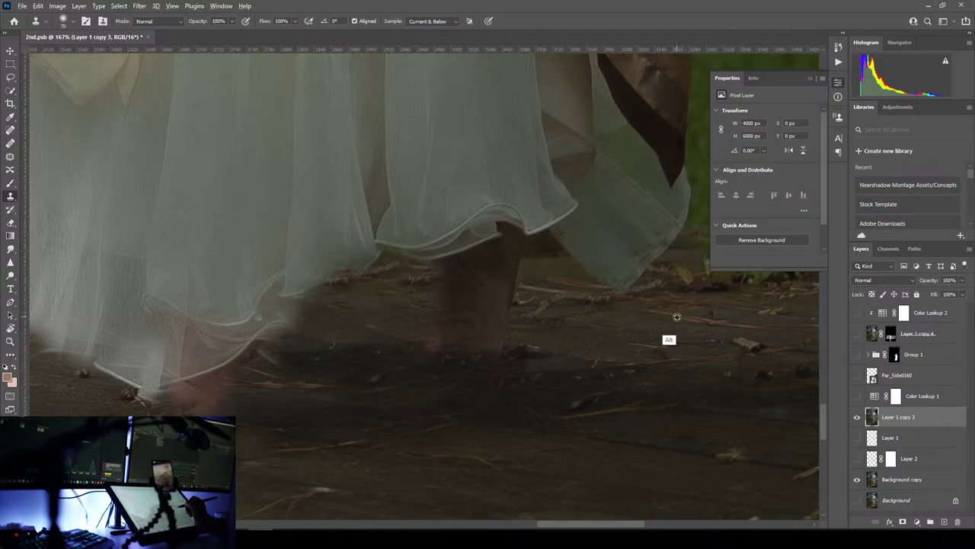
{"action": "mouse_move", "coordinate": [646, 307]}
{"action": "left_mouse_down"}
{"action": "mouse_move", "coordinate": [619, 283]}
{"action": "mouse_move", "coordinate": [650, 276]}
{"action": "mouse_move", "coordinate": [658, 258]}
{"action": "mouse_move", "coordinate": [608, 279]}
{"action": "left_mouse_up"}
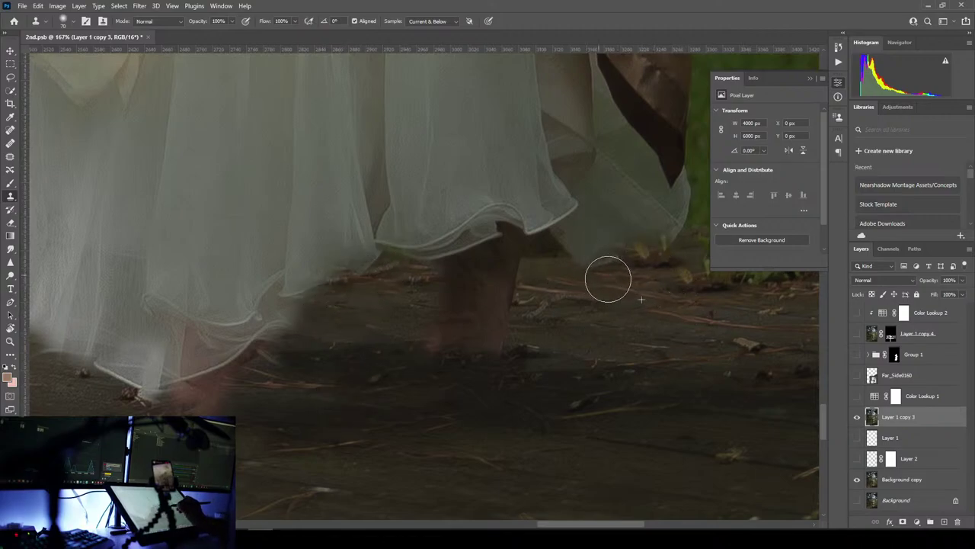
- Clone grass and the lower fence board's bottom edge over the outer edge of the brown cape below the board
{"action": "left_click_drag", "start_coordinate": [682, 312], "coordinate": [417, 436]}
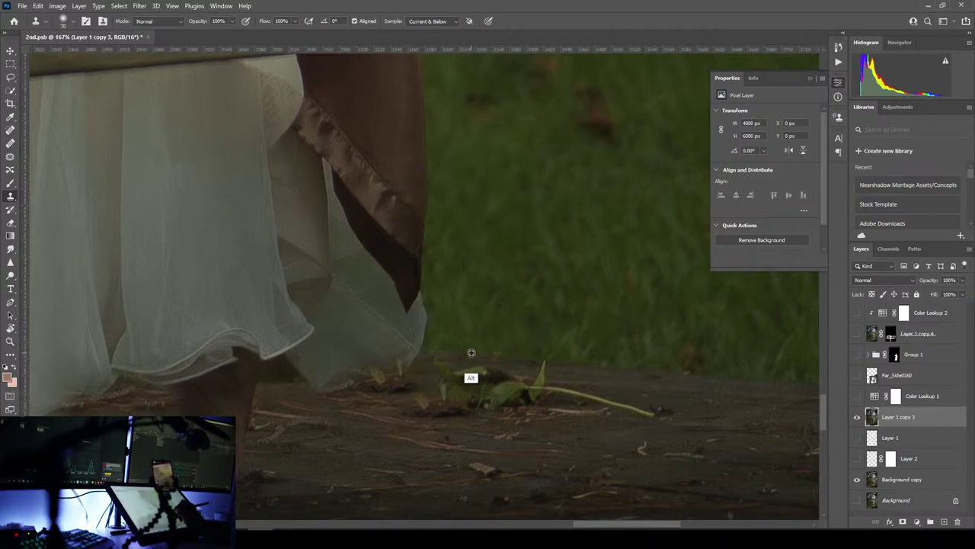
{"action": "mouse_move", "coordinate": [416, 351]}
{"action": "left_mouse_down"}
{"action": "mouse_move", "coordinate": [388, 362]}
{"action": "mouse_move", "coordinate": [424, 317]}
{"action": "mouse_move", "coordinate": [411, 248]}
{"action": "mouse_move", "coordinate": [415, 164]}
{"action": "mouse_move", "coordinate": [401, 294]}
{"action": "mouse_move", "coordinate": [418, 159]}
{"action": "mouse_move", "coordinate": [411, 114]}
{"action": "left_mouse_up"}
{"action": "left_click", "coordinate": [497, 272], "text": "alt"}
{"action": "left_click_drag", "start_coordinate": [450, 209], "coordinate": [467, 524]}
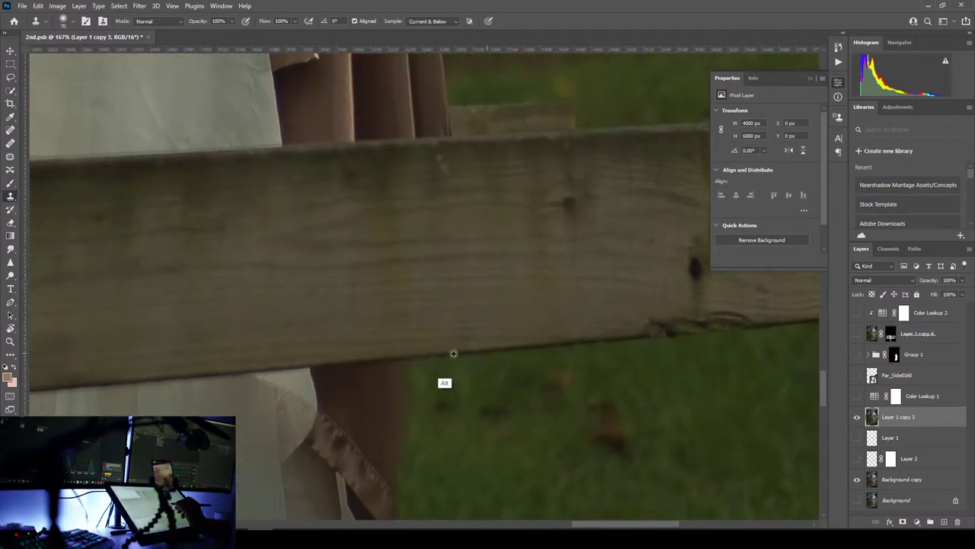
{"action": "left_click", "coordinate": [461, 351], "text": "alt"}
{"action": "mouse_move", "coordinate": [407, 360]}
{"action": "left_mouse_down"}
{"action": "mouse_move", "coordinate": [411, 460]}
{"action": "mouse_move", "coordinate": [373, 403]}
{"action": "left_mouse_up"}
- Clone the stone wall, grass and thin rear plank over the cape's outer edge between the two fence boards
{"action": "left_click_drag", "start_coordinate": [551, 308], "coordinate": [424, 518]}
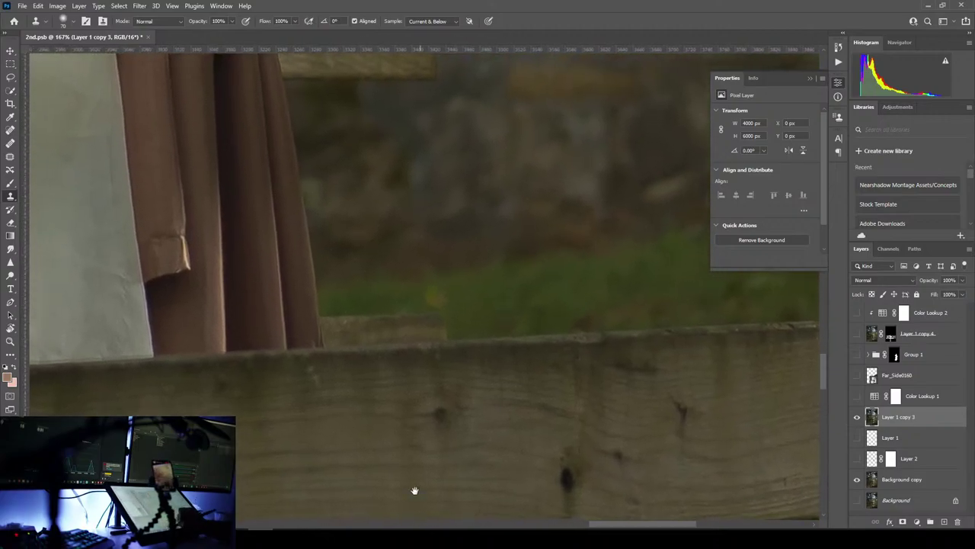
{"action": "left_click_drag", "start_coordinate": [439, 396], "coordinate": [520, 446]}
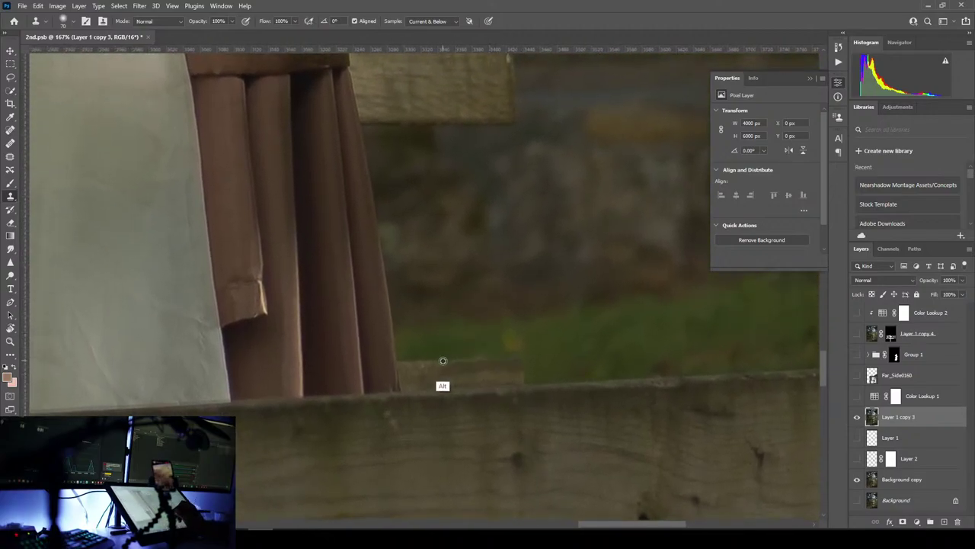
{"action": "left_click", "coordinate": [444, 360], "text": "alt"}
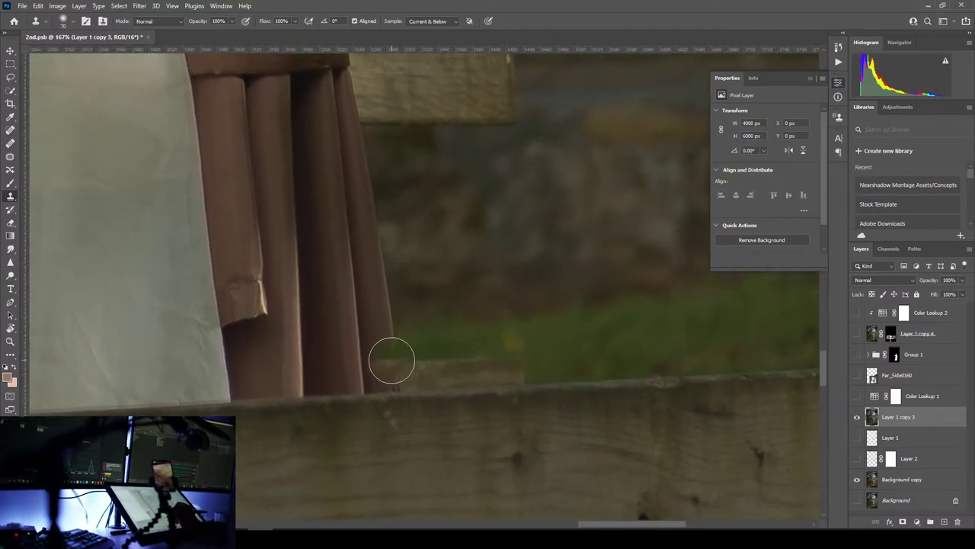
{"action": "mouse_move", "coordinate": [392, 360]}
{"action": "left_mouse_down"}
{"action": "mouse_move", "coordinate": [351, 360]}
{"action": "mouse_move", "coordinate": [408, 330]}
{"action": "mouse_move", "coordinate": [379, 325]}
{"action": "mouse_move", "coordinate": [384, 275]}
{"action": "mouse_move", "coordinate": [361, 163]}
{"action": "left_mouse_up"}
{"action": "left_click", "coordinate": [548, 246], "text": "alt"}
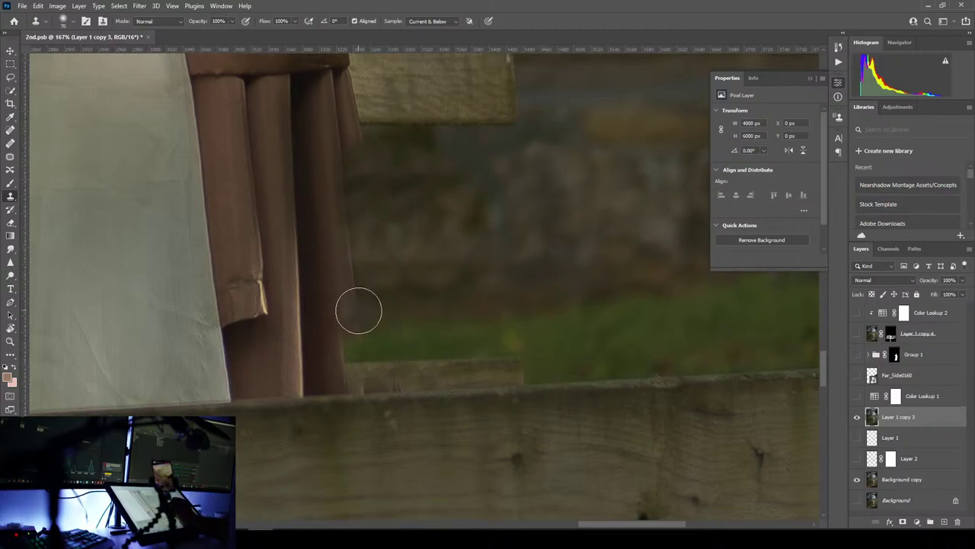
{"action": "mouse_move", "coordinate": [358, 310]}
{"action": "left_mouse_down"}
{"action": "mouse_move", "coordinate": [358, 286]}
{"action": "mouse_move", "coordinate": [329, 269]}
{"action": "mouse_move", "coordinate": [357, 161]}
{"action": "mouse_move", "coordinate": [376, 199]}
{"action": "mouse_move", "coordinate": [338, 313]}
{"action": "left_mouse_up"}
- Extend the short rear plank just below the upper fence board over the top of the cape's folds
{"action": "mouse_move", "coordinate": [522, 191]}
{"action": "left_mouse_down"}
{"action": "mouse_move", "coordinate": [494, 414]}
{"action": "mouse_move", "coordinate": [598, 221]}
{"action": "left_mouse_up"}
{"action": "left_click", "coordinate": [538, 352], "text": "alt"}
{"action": "mouse_move", "coordinate": [464, 348]}
{"action": "left_mouse_down"}
{"action": "mouse_move", "coordinate": [458, 357]}
{"action": "mouse_move", "coordinate": [458, 297]}
{"action": "left_mouse_up"}
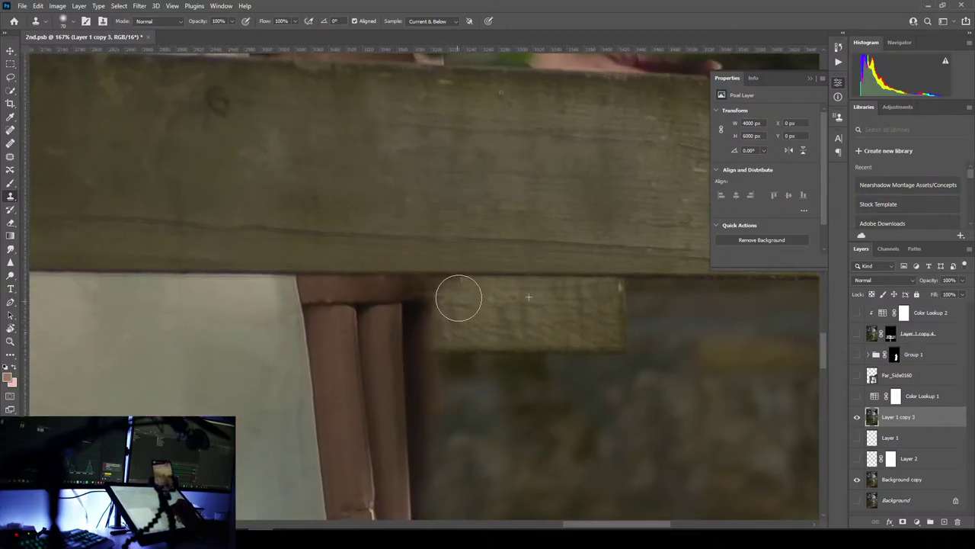
- Check the cloned background across the whole image and convert Layer 1 copy 3 to a smart object
{"action": "left_click_drag", "start_coordinate": [541, 334], "coordinate": [335, 482]}
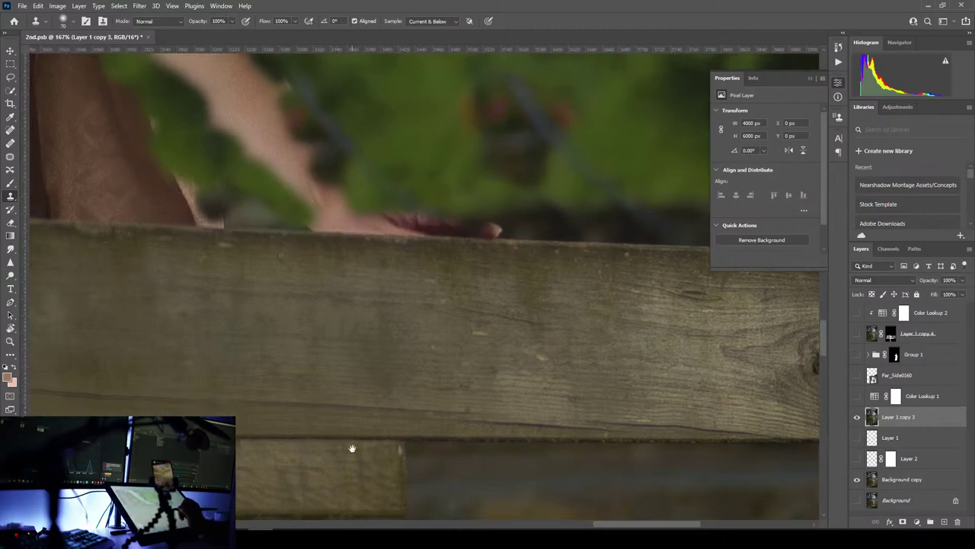
{"action": "left_click_drag", "start_coordinate": [352, 448], "coordinate": [265, 400]}
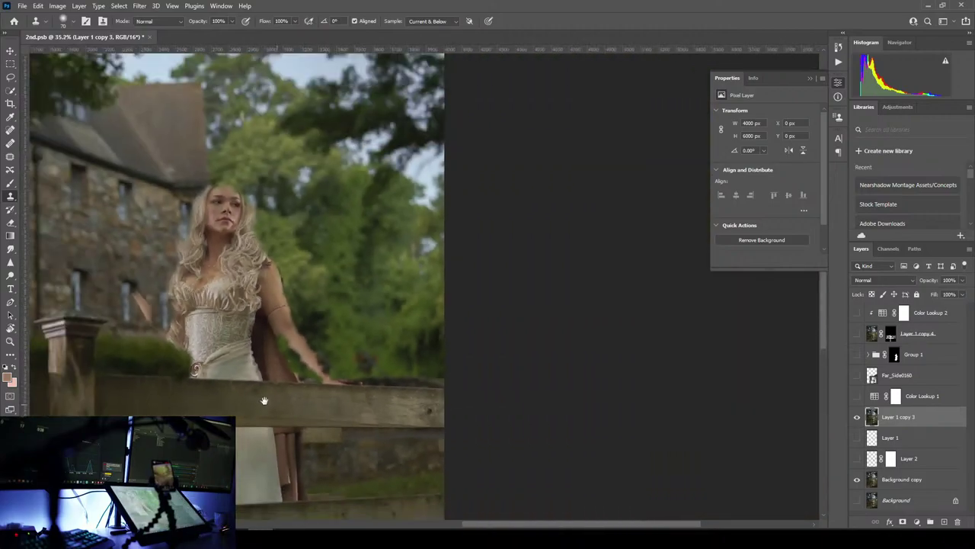
{"action": "scroll", "coordinate": [374, 374], "scroll_direction": "up", "scroll_amount": 5}
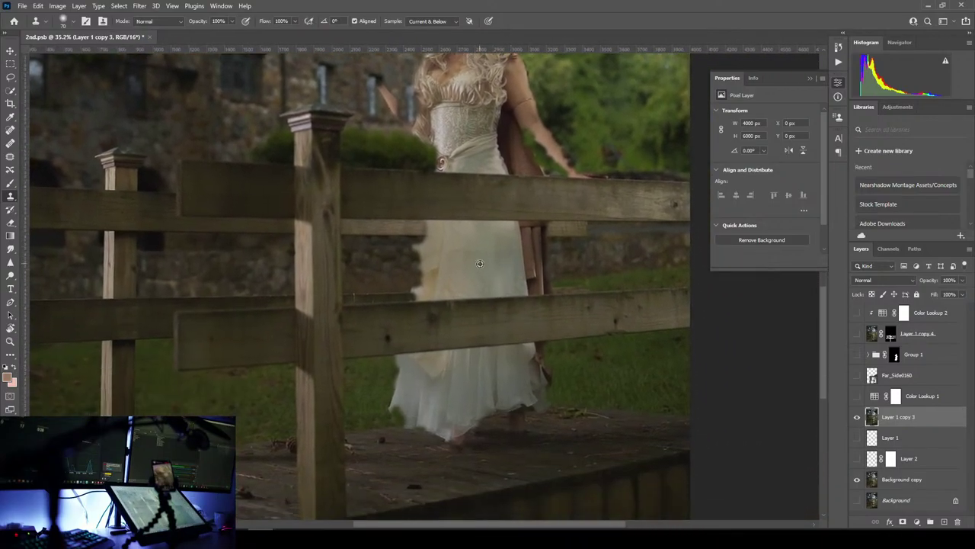
{"action": "scroll", "coordinate": [480, 264], "scroll_direction": "down", "scroll_amount": 5}
{"action": "scroll", "coordinate": [480, 266], "scroll_direction": "up", "scroll_amount": 3}
{"action": "scroll", "coordinate": [480, 272], "scroll_direction": "up", "scroll_amount": 4}
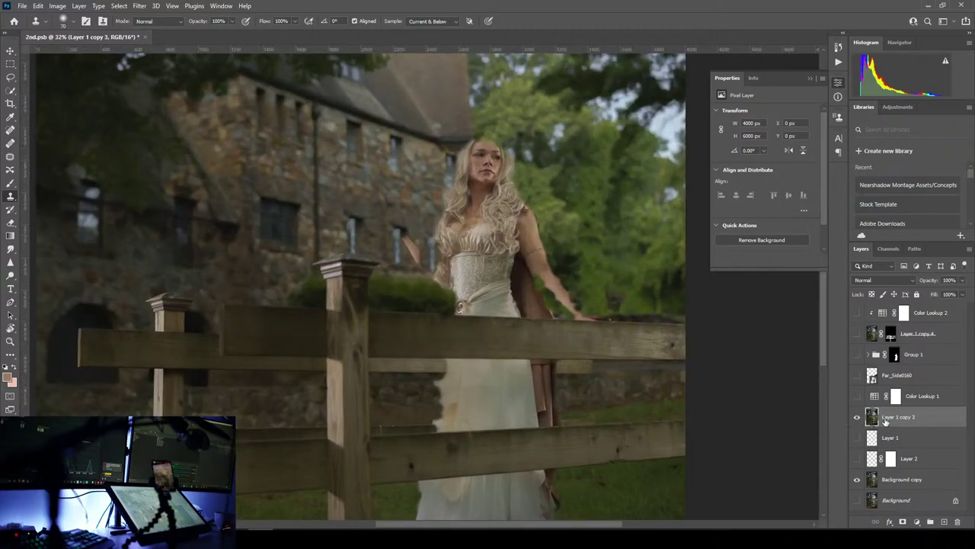
{"action": "right_click", "coordinate": [885, 421]}
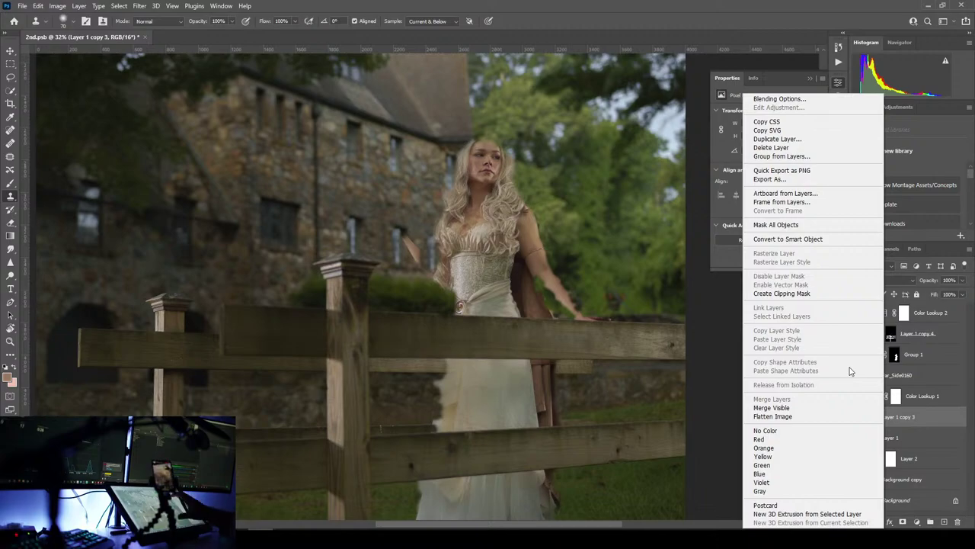
{"action": "left_click", "coordinate": [788, 238]}
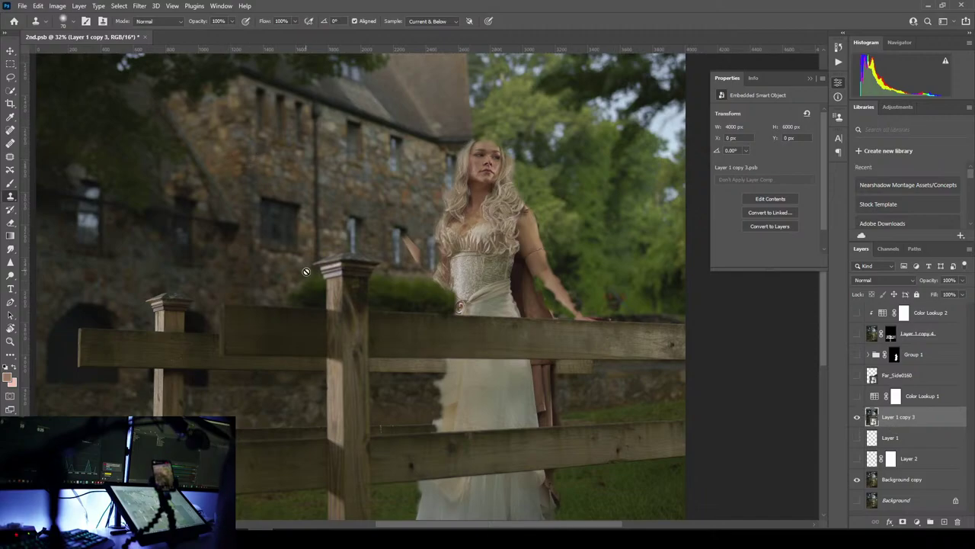
- Start a Tilt-Shift blur on Layer 1 copy 3 and centre its focus band on the skirt's hem near the deck
{"action": "left_click_drag", "start_coordinate": [354, 301], "coordinate": [410, 288]}
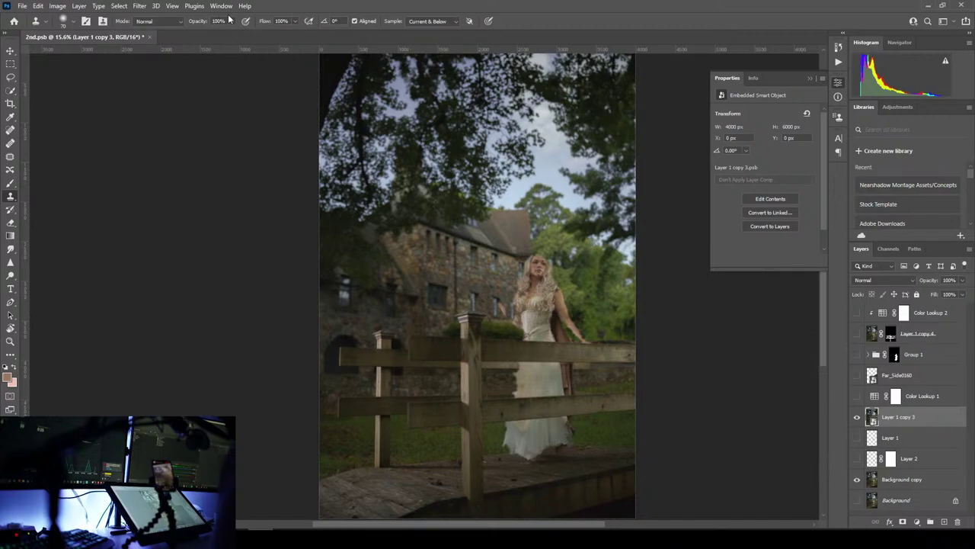
{"action": "left_click", "coordinate": [141, 8]}
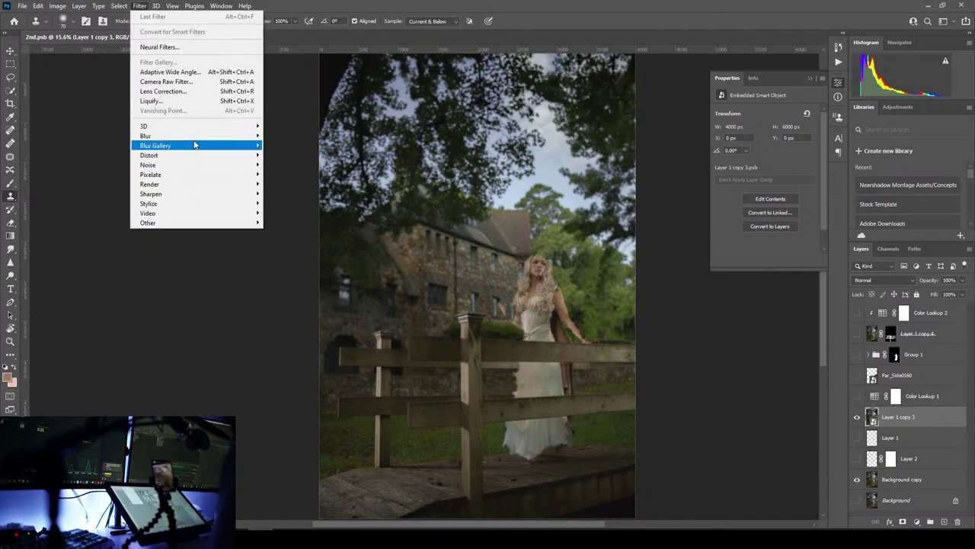
{"action": "mouse_move", "coordinate": [194, 138]}
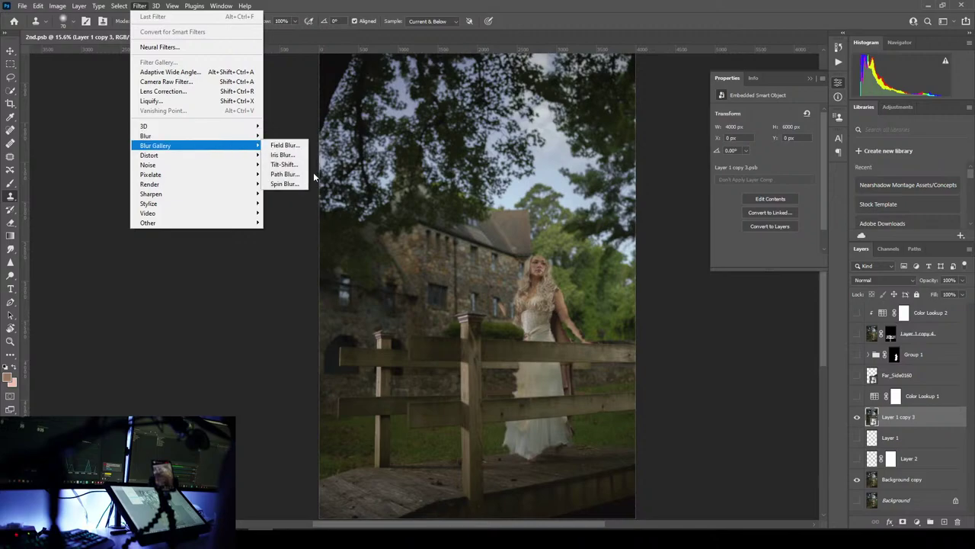
{"action": "left_click", "coordinate": [299, 163]}
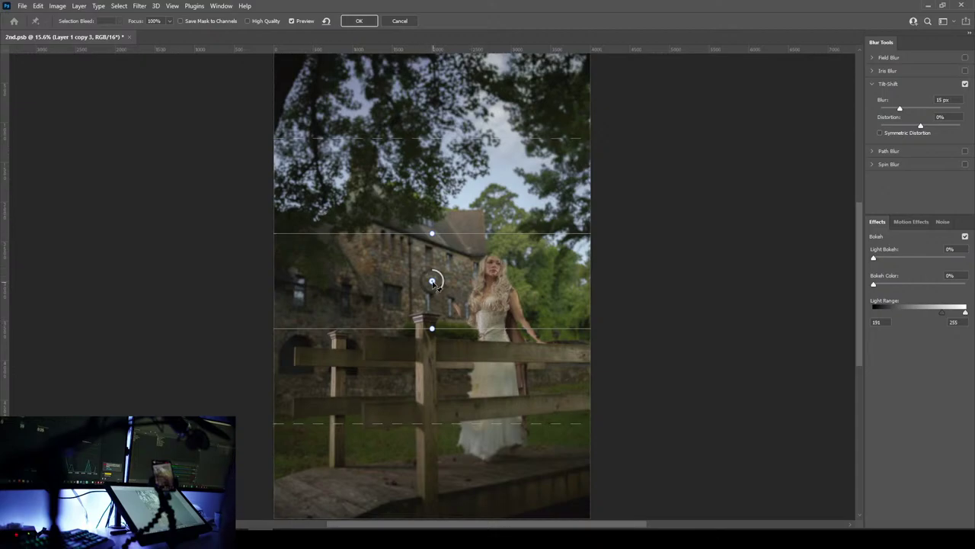
{"action": "left_click_drag", "start_coordinate": [432, 282], "coordinate": [496, 447]}
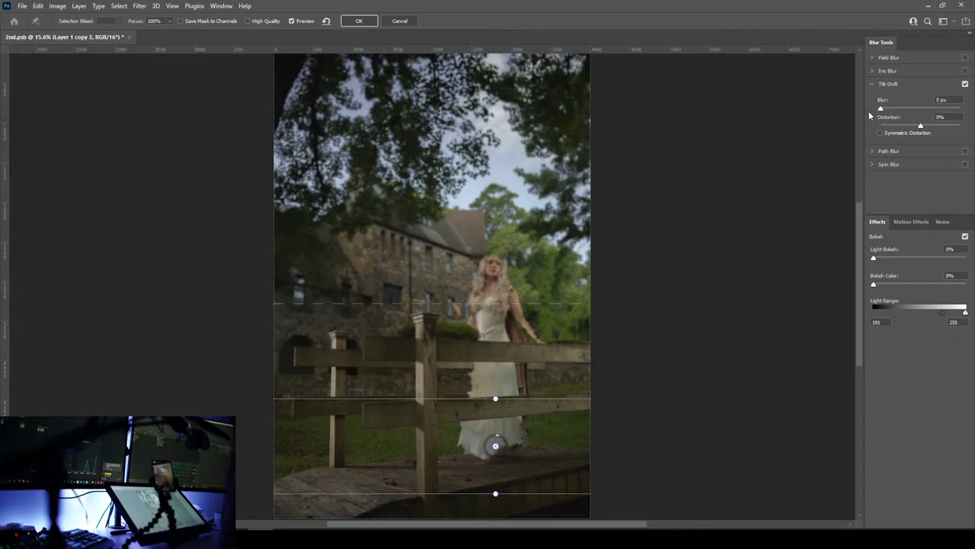
- Set the Tilt-Shift blur amount to 43 px
{"action": "key", "text": "Tab"}
{"action": "mouse_move", "coordinate": [890, 111]}
{"action": "left_mouse_down"}
{"action": "mouse_move", "coordinate": [917, 109]}
{"action": "mouse_move", "coordinate": [907, 113]}
{"action": "left_mouse_up"}
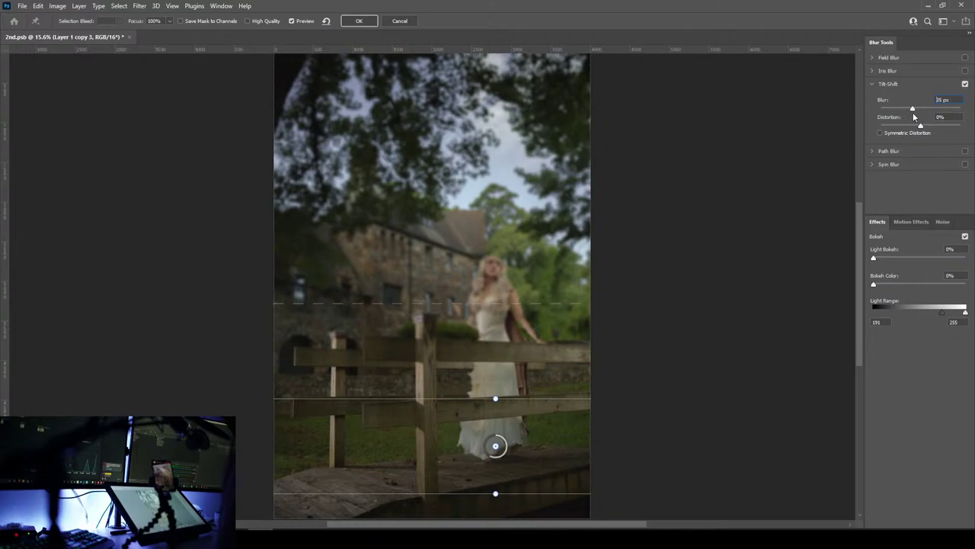
{"action": "left_click_drag", "start_coordinate": [912, 112], "coordinate": [915, 115]}
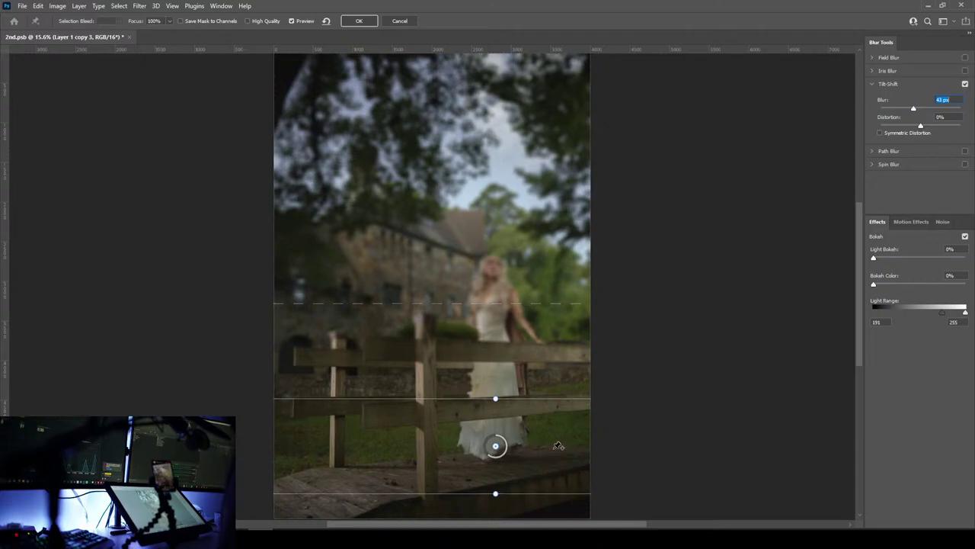
- Tilt the focus band to follow the deck's slope, narrow it around the deck and shorten the upper blur transition
{"action": "left_click_drag", "start_coordinate": [276, 397], "coordinate": [275, 432]}
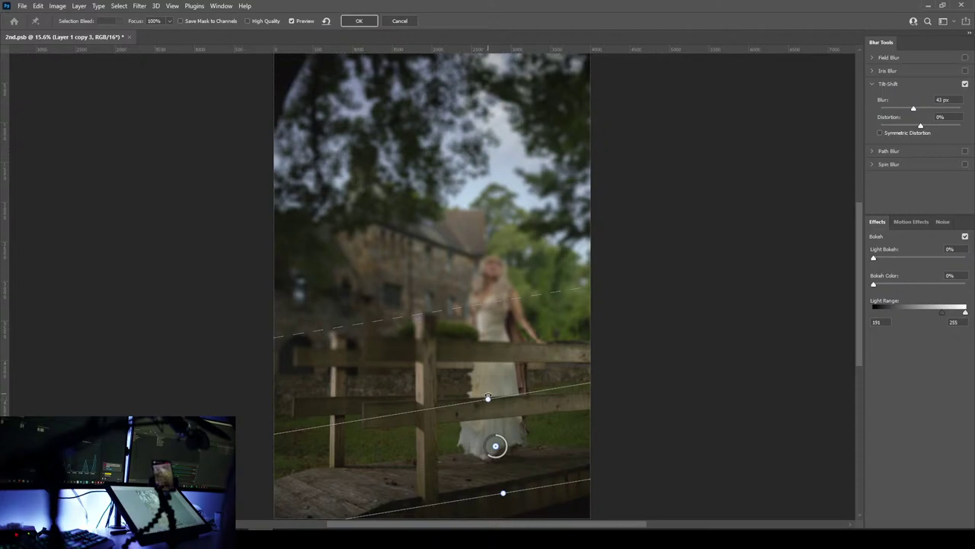
{"action": "left_click_drag", "start_coordinate": [488, 397], "coordinate": [484, 453]}
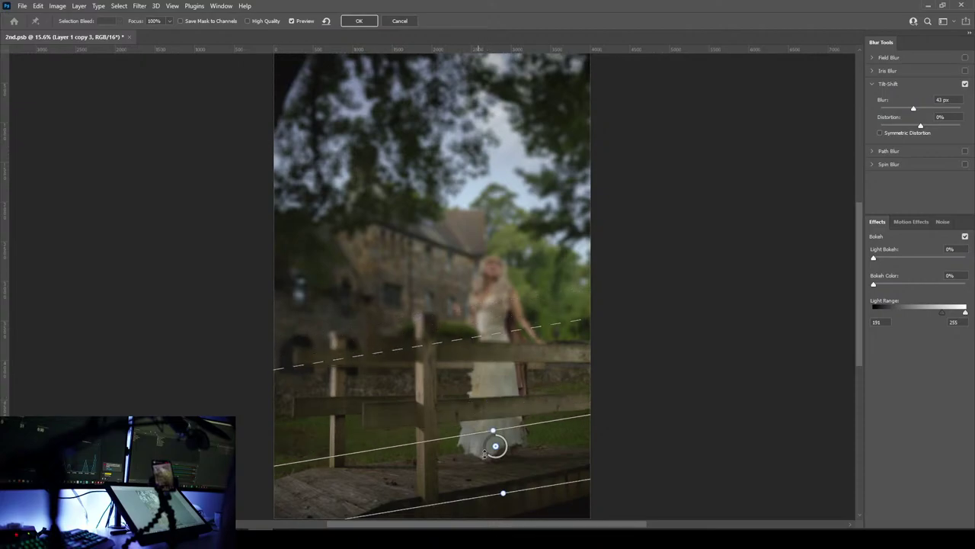
{"action": "left_click_drag", "start_coordinate": [499, 494], "coordinate": [500, 477]}
{"action": "left_click_drag", "start_coordinate": [460, 340], "coordinate": [470, 387]}
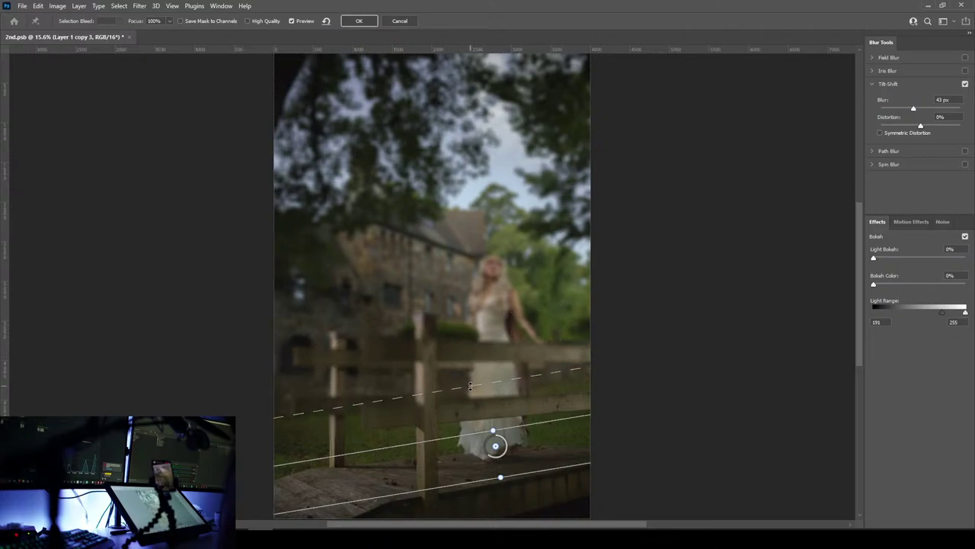
- Set the Tilt-Shift blur amount to 25 px and apply the filter to Layer 1 copy 3
{"action": "left_click_drag", "start_coordinate": [913, 109], "coordinate": [907, 111]}
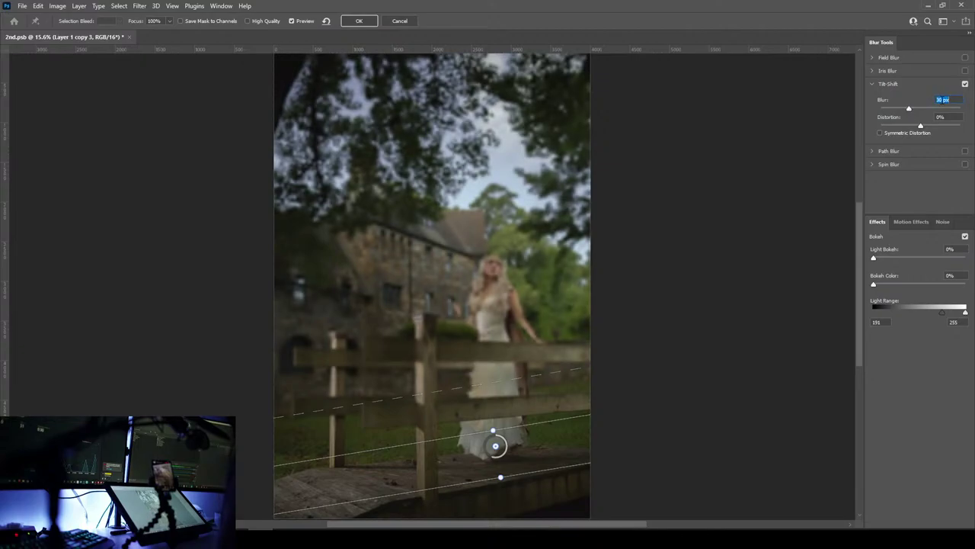
{"action": "type", "text": "0"}
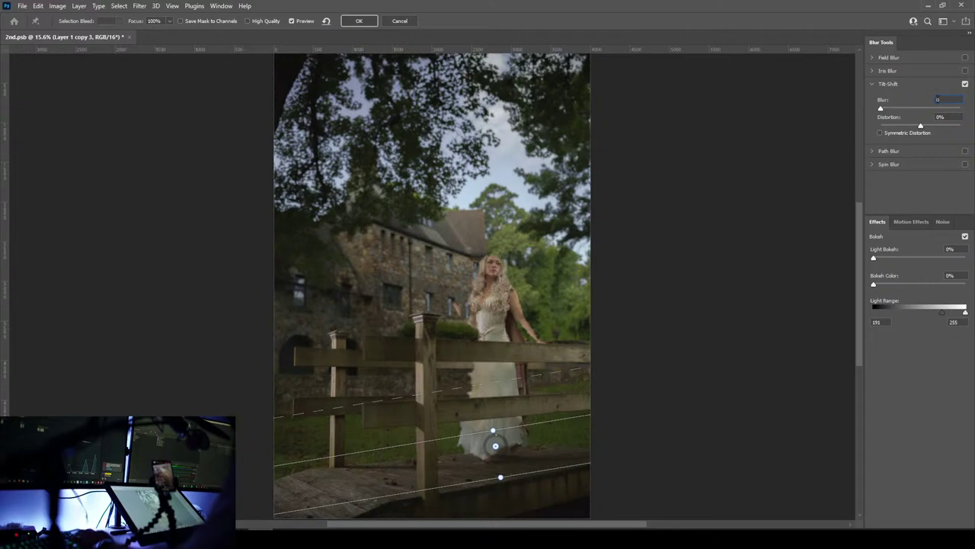
{"action": "key", "text": "BackSpace"}
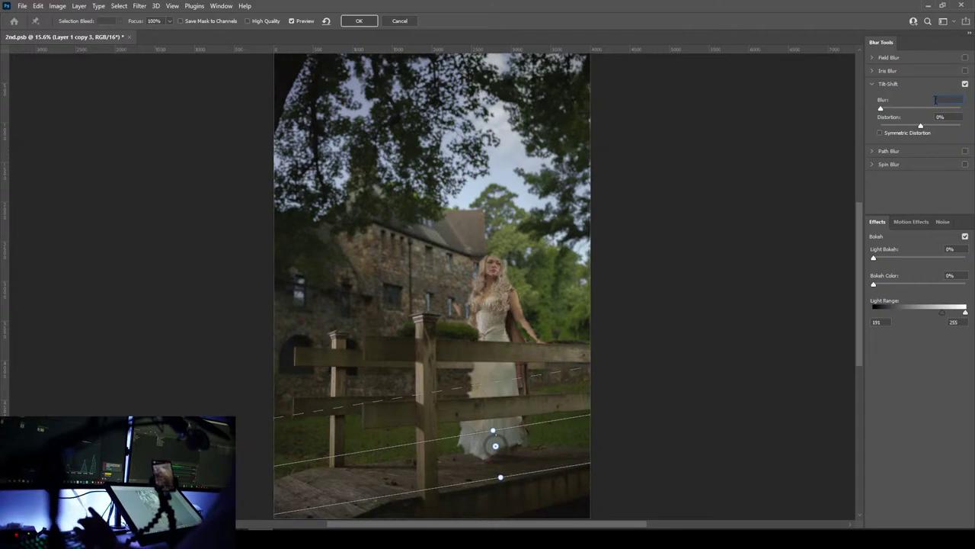
{"action": "type", "text": "2"}
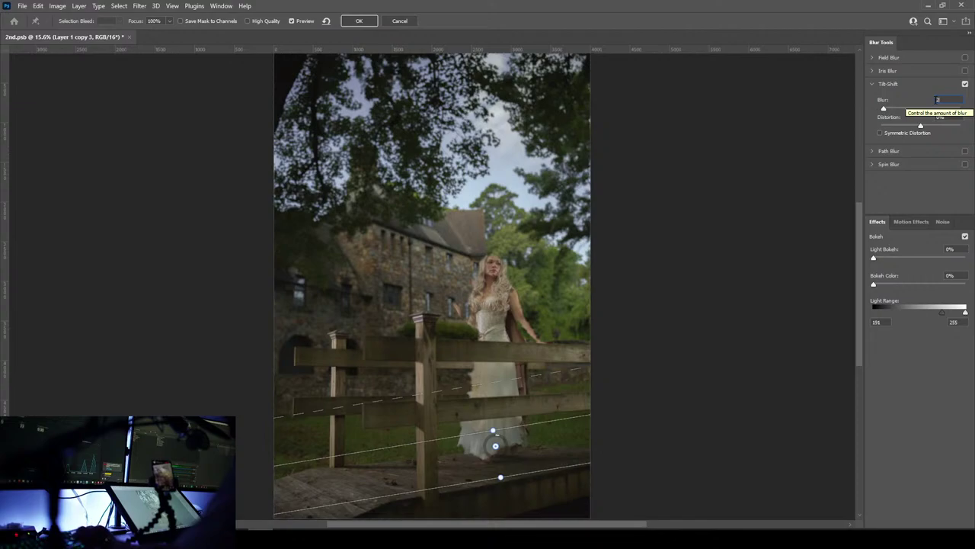
{"action": "type", "text": "5"}
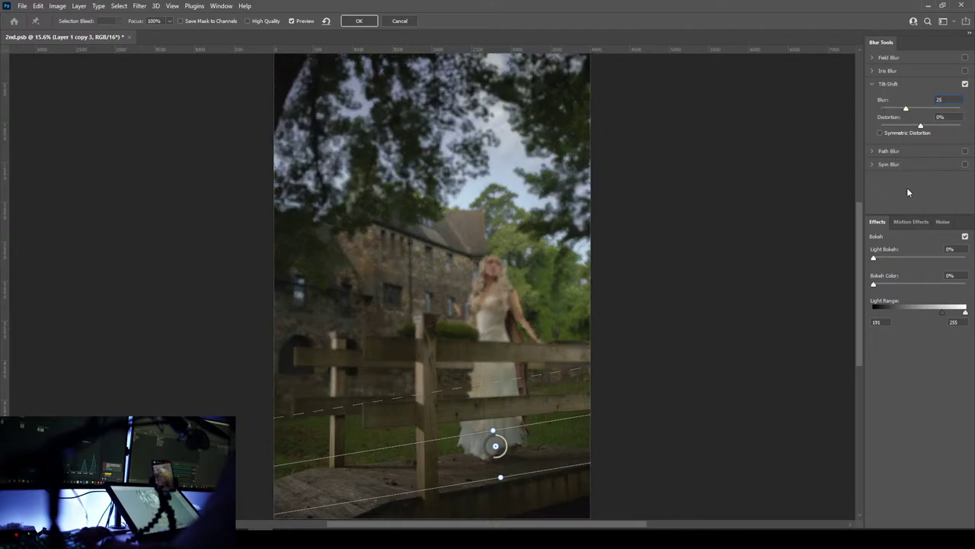
{"action": "mouse_move", "coordinate": [874, 262]}
{"action": "left_mouse_down"}
{"action": "mouse_move", "coordinate": [912, 264]}
{"action": "mouse_move", "coordinate": [868, 272]}
{"action": "left_mouse_up"}
{"action": "left_click", "coordinate": [365, 21]}
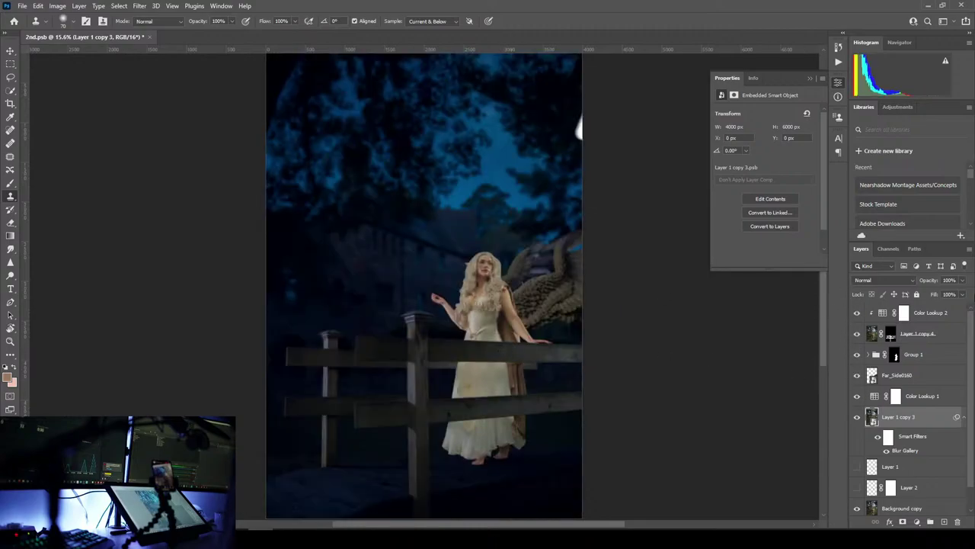
- Hide the Color Lookup 2 and Color Lookup 1 adjustment layers to reveal the image's original colours
{"action": "scroll", "coordinate": [538, 285], "scroll_direction": "up", "scroll_amount": 2}
{"action": "scroll", "coordinate": [388, 296], "scroll_direction": "up", "scroll_amount": 2}
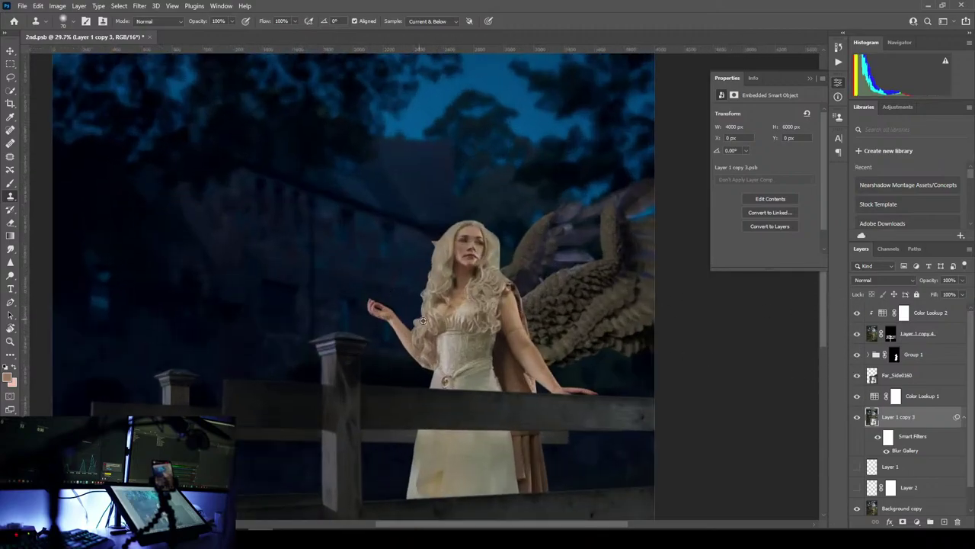
{"action": "left_click_drag", "start_coordinate": [324, 298], "coordinate": [420, 244]}
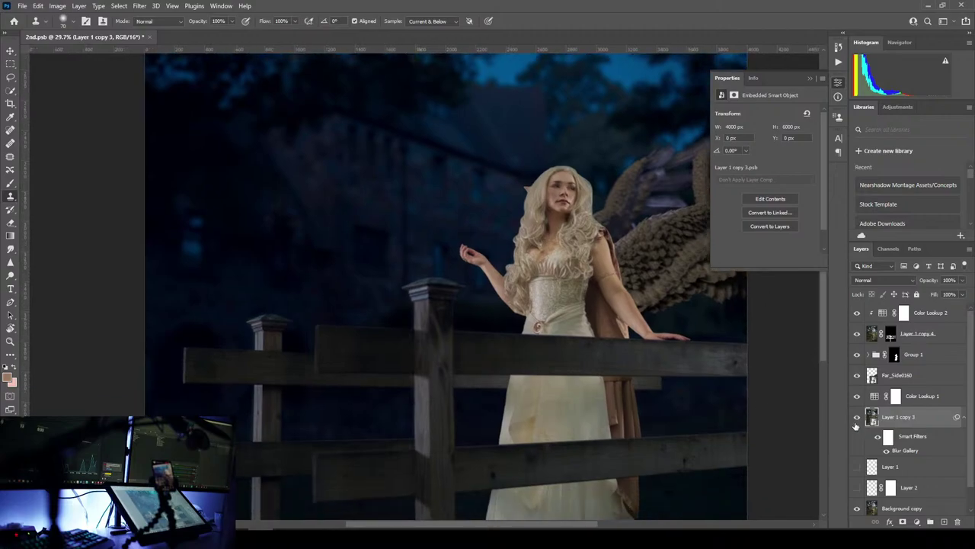
{"action": "left_click", "coordinate": [859, 313]}
{"action": "left_click", "coordinate": [856, 395]}
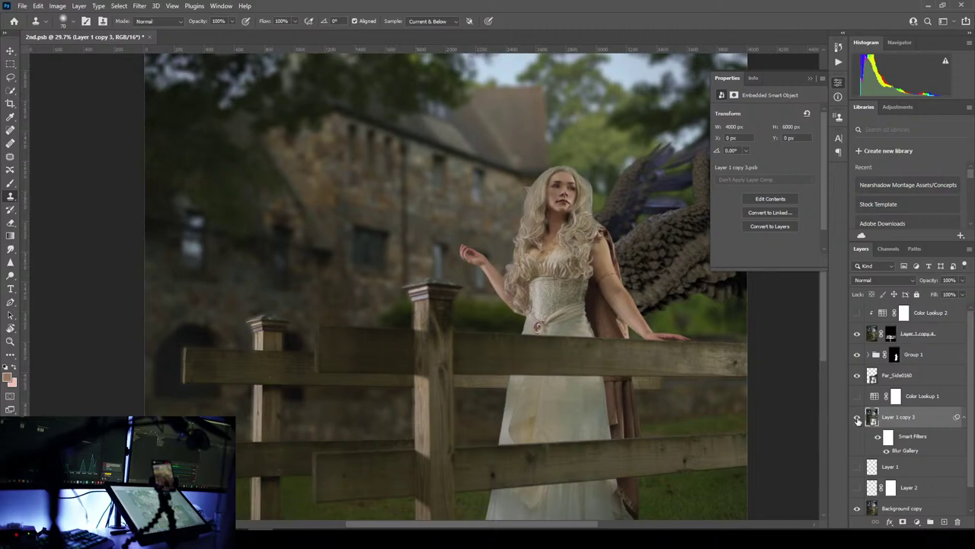
- Compare the composite with and without the blurred Layer 1 copy 3, and examine the edges of the fence posts
{"action": "left_click", "coordinate": [858, 419]}
{"action": "left_click", "coordinate": [858, 419]}
{"action": "left_click", "coordinate": [858, 419]}
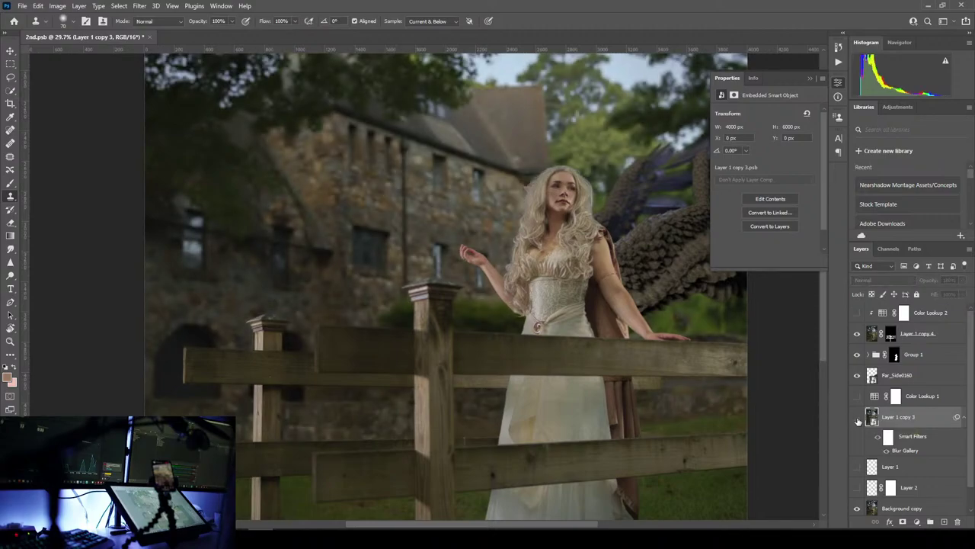
{"action": "left_click", "coordinate": [858, 419]}
{"action": "left_click", "coordinate": [858, 419]}
{"action": "left_click", "coordinate": [857, 419]}
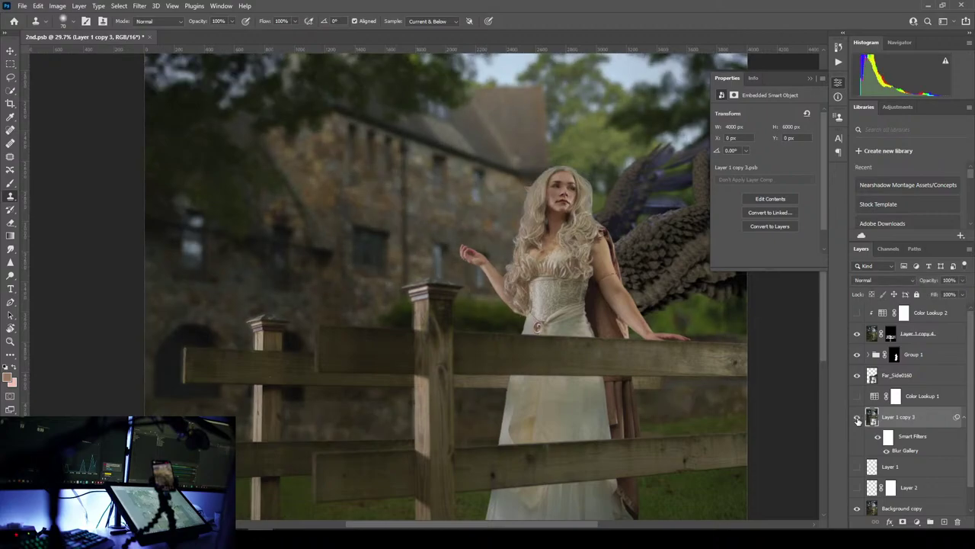
{"action": "left_click", "coordinate": [858, 419]}
{"action": "left_click", "coordinate": [858, 419]}
{"action": "scroll", "coordinate": [446, 322], "scroll_direction": "up", "scroll_amount": 3}
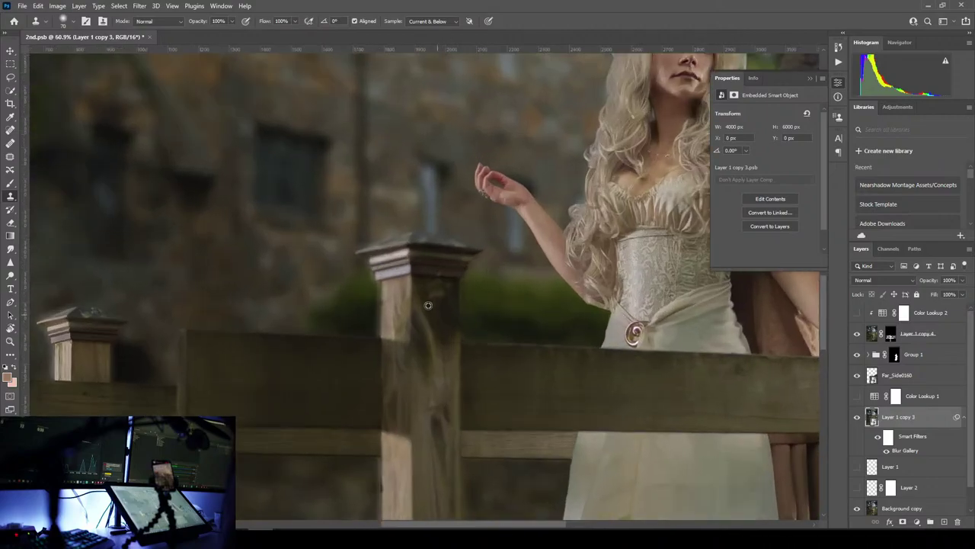
{"action": "left_click_drag", "start_coordinate": [410, 262], "coordinate": [481, 243]}
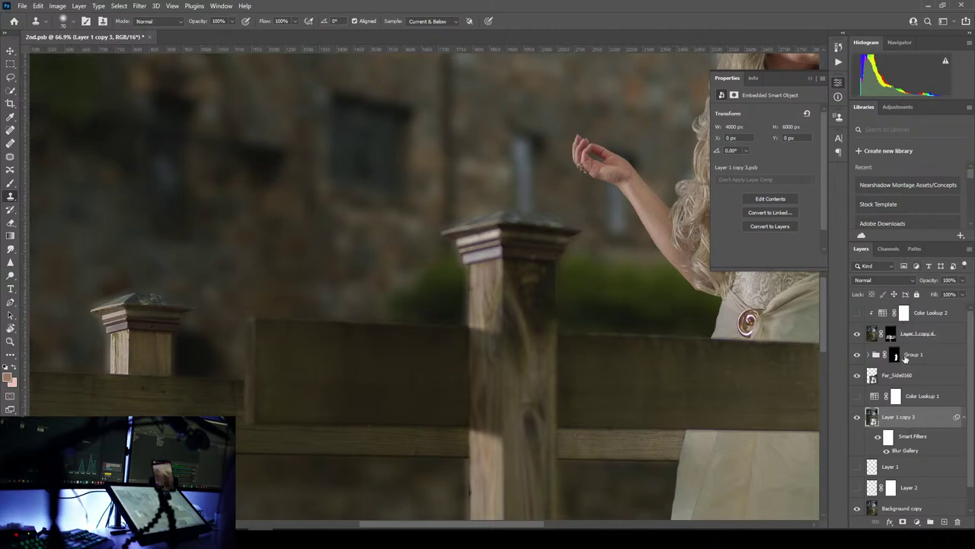
- Try painting on Layer 1 copy 4's mask around the far fence post with an 80 px hard brush, using black and white
{"action": "left_click", "coordinate": [872, 338]}
{"action": "left_click", "coordinate": [890, 335]}
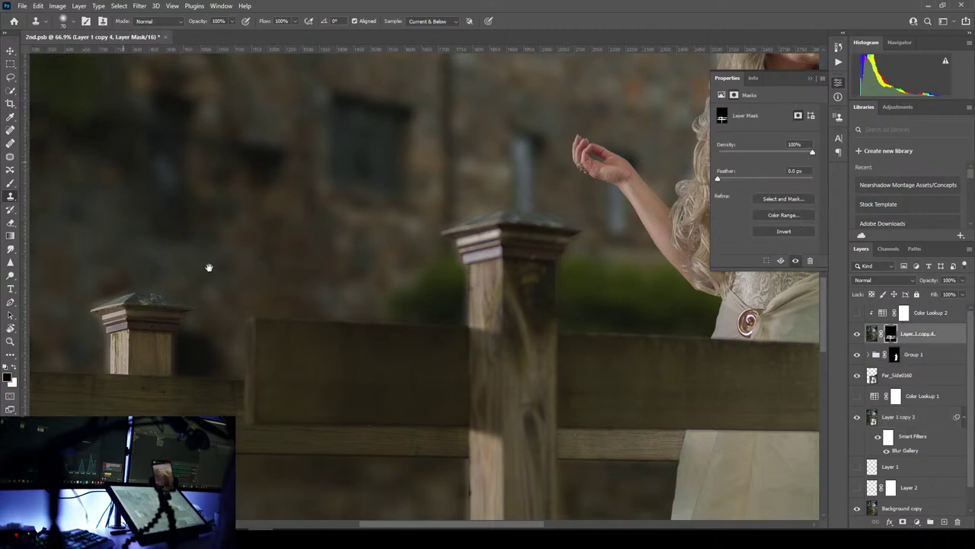
{"action": "left_click_drag", "start_coordinate": [284, 312], "coordinate": [545, 288]}
{"action": "key", "text": "b"}
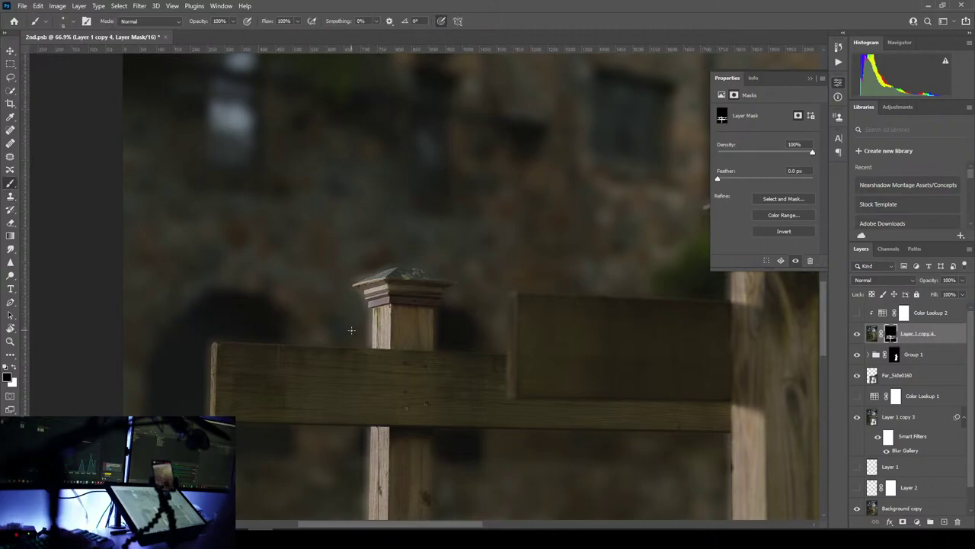
{"action": "key", "text": "]"}
{"action": "key", "text": "]"}
{"action": "key", "text": "]"}
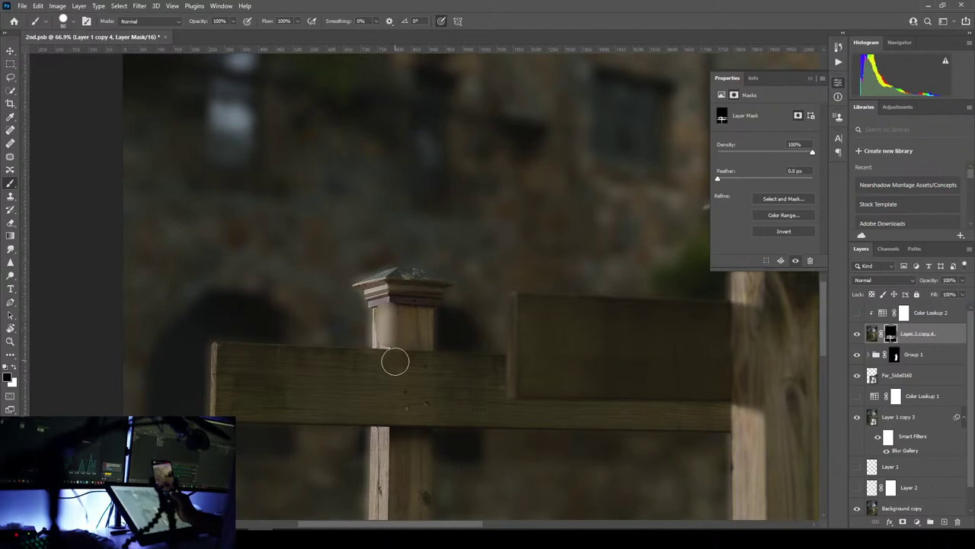
{"action": "left_click", "coordinate": [13, 368]}
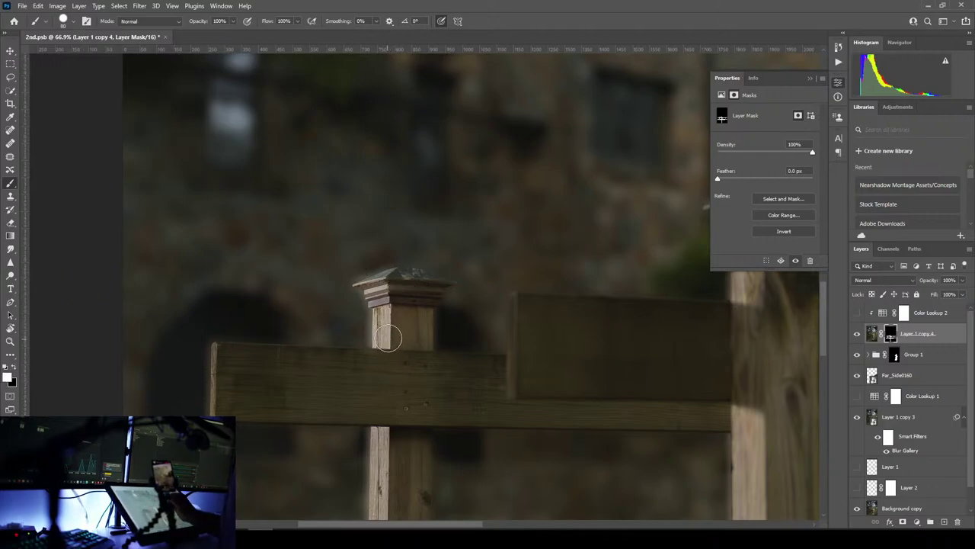
- Lower the brush hardness, try painting the mask in white along the far post's edge, and undo the stroke
{"action": "left_click", "coordinate": [64, 20]}
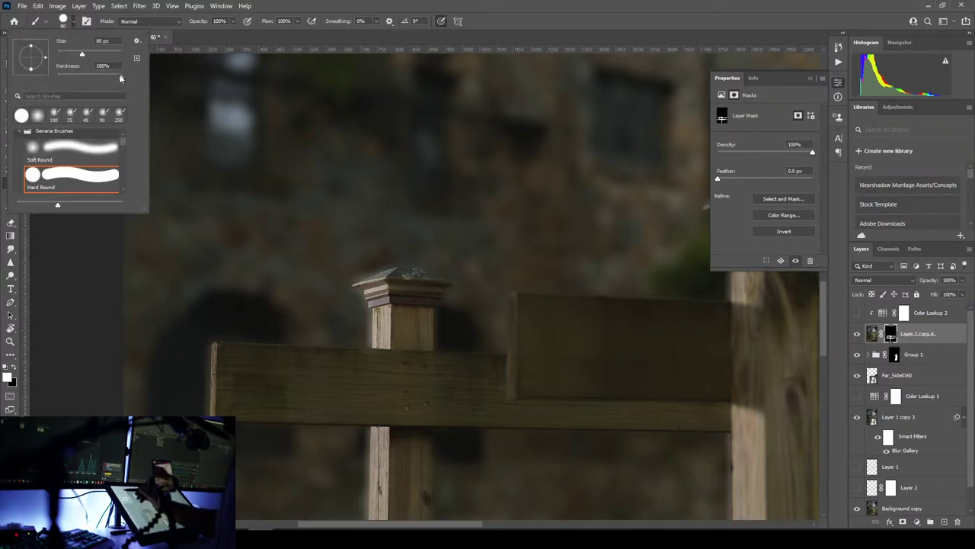
{"action": "left_click_drag", "start_coordinate": [120, 76], "coordinate": [74, 78]}
{"action": "left_click", "coordinate": [526, 24]}
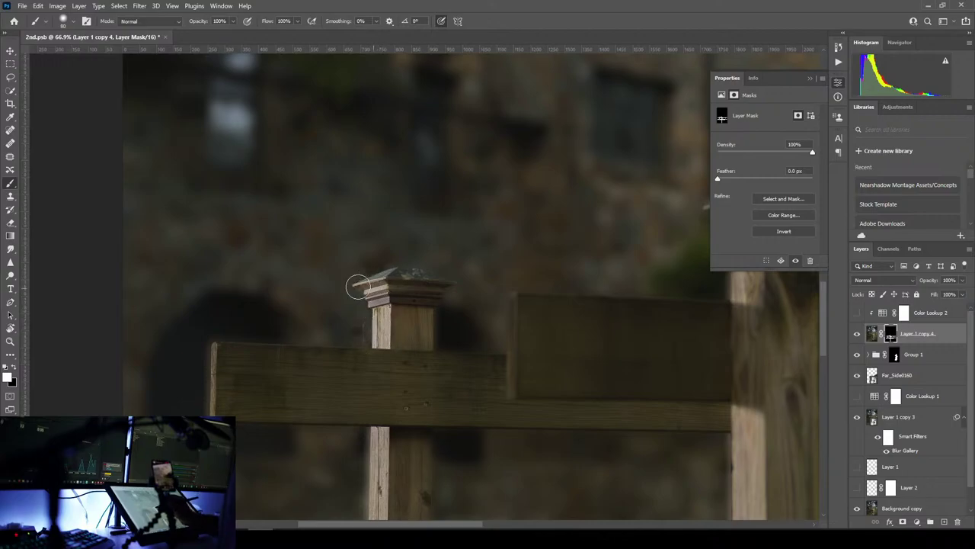
{"action": "key", "text": "ctrl+z"}
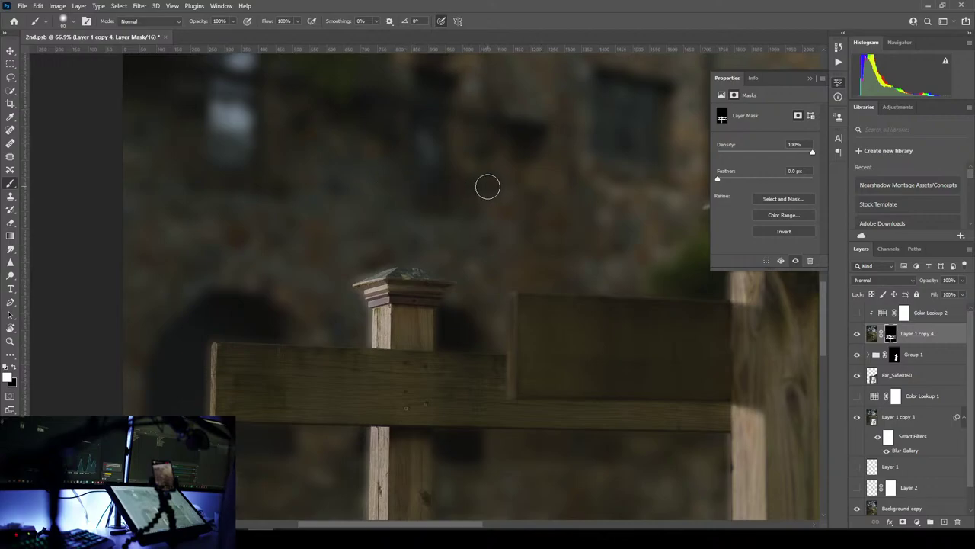
- Switch from the mask to Layer 1 copy 4's image and hide Layer 1 copy 3 to compare the background
{"action": "scroll", "coordinate": [891, 480], "scroll_direction": "down", "scroll_amount": 1}
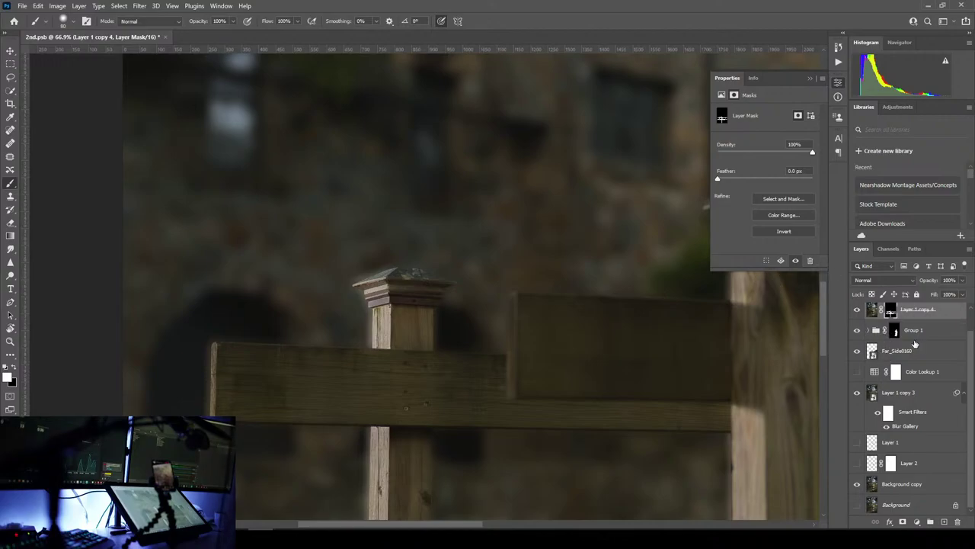
{"action": "key", "text": "ctrl+2"}
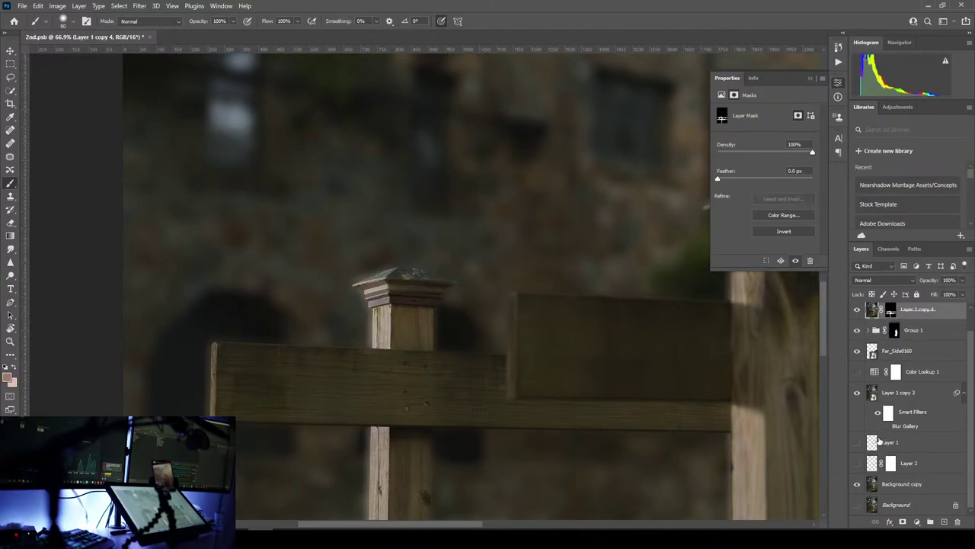
{"action": "left_click", "coordinate": [871, 413]}
{"action": "left_click", "coordinate": [856, 393]}
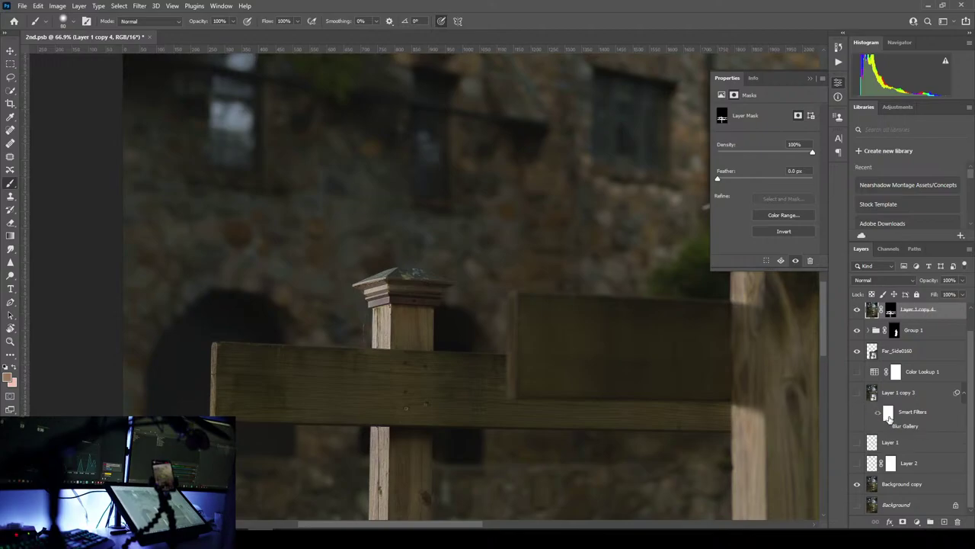
- Step back through the recent layer visibility changes to compare the fence against the blurred and unblurred background
{"action": "key", "text": "ctrl+z"}
{"action": "key", "text": "ctrl+z"}
{"action": "key", "text": "ctrl+z"}
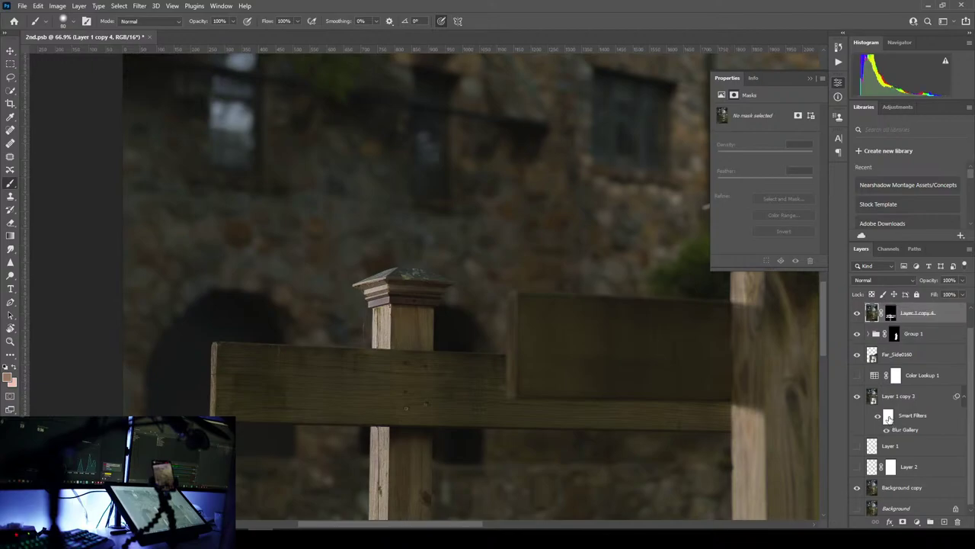
{"action": "key", "text": "ctrl+z"}
{"action": "key", "text": "ctrl+z"}
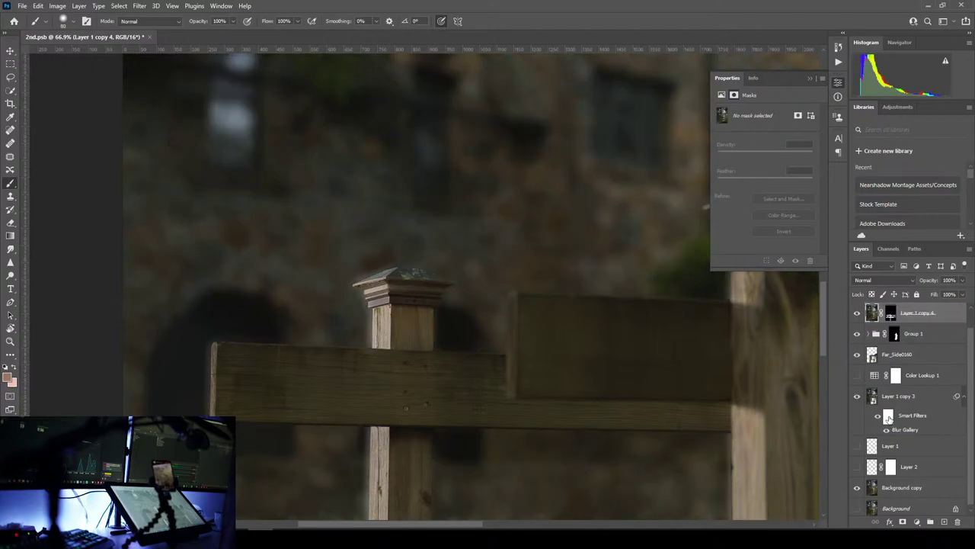
{"action": "key", "text": "ctrl+z"}
{"action": "key", "text": "ctrl+z"}
{"action": "key", "text": "ctrl+z"}
{"action": "key", "text": "ctrl+z"}
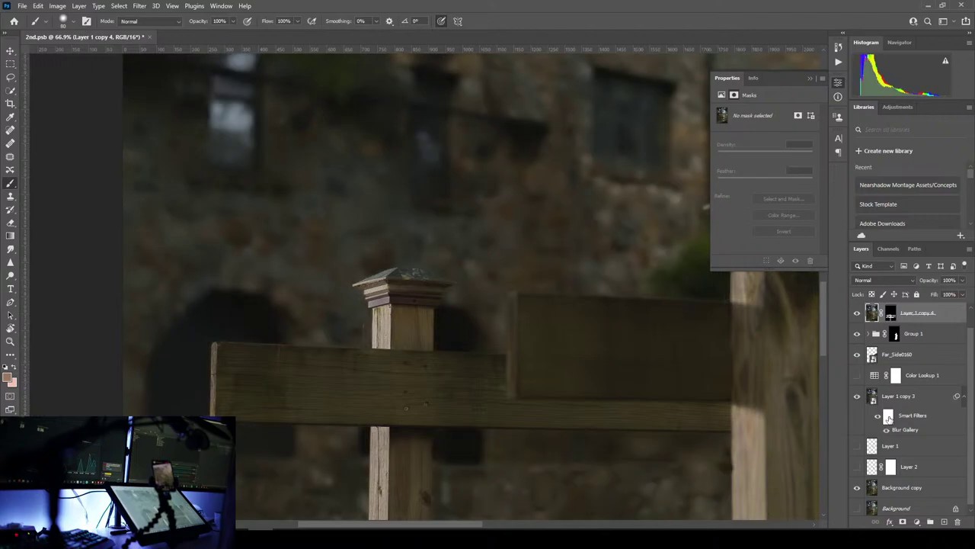
{"action": "key", "text": "ctrl+z"}
{"action": "key", "text": "ctrl+z"}
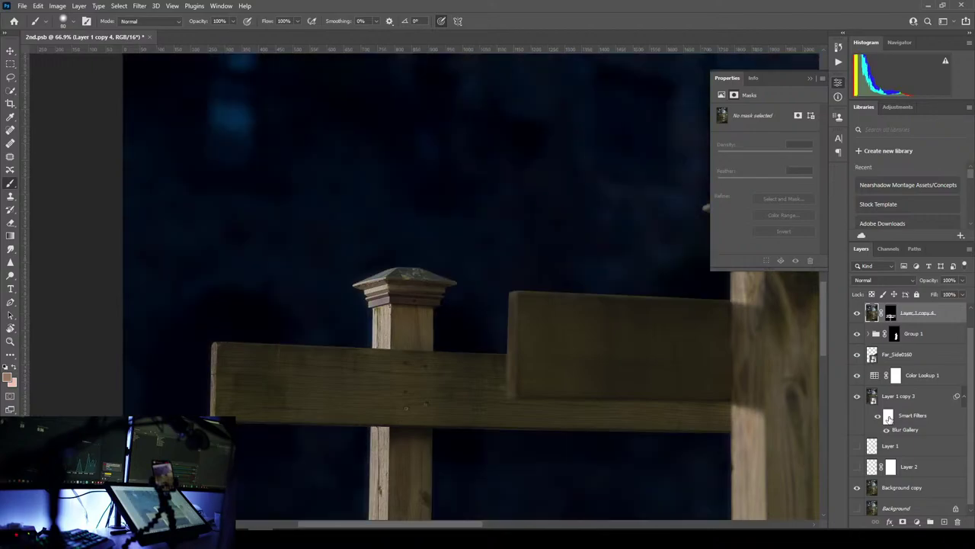
{"action": "key", "text": "ctrl+z"}
{"action": "key", "text": "ctrl+z"}
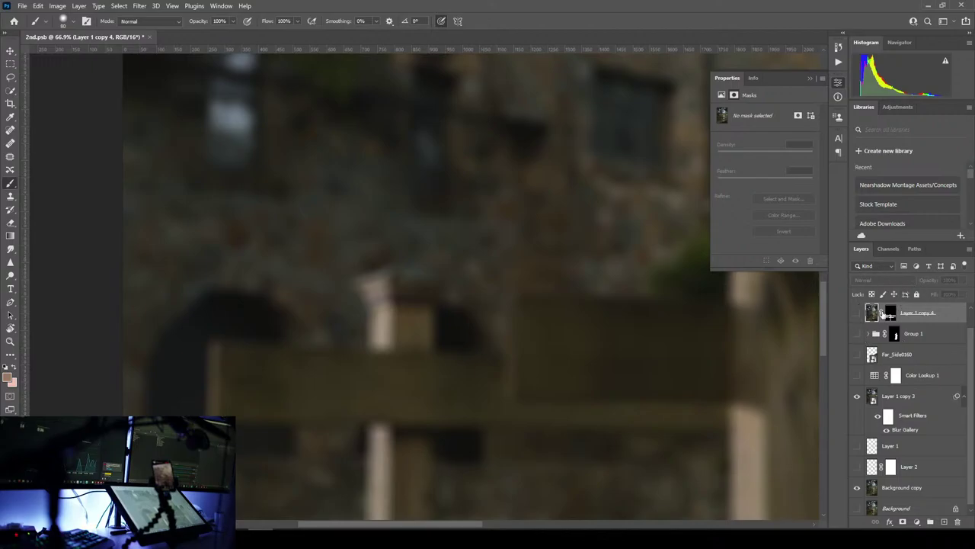
- Turn off Layer 1 copy 3's smart filters and show Layer 1 copy 4, Group 1, Far_Side0160 and Color Lookup 1
{"action": "left_click", "coordinate": [857, 315]}
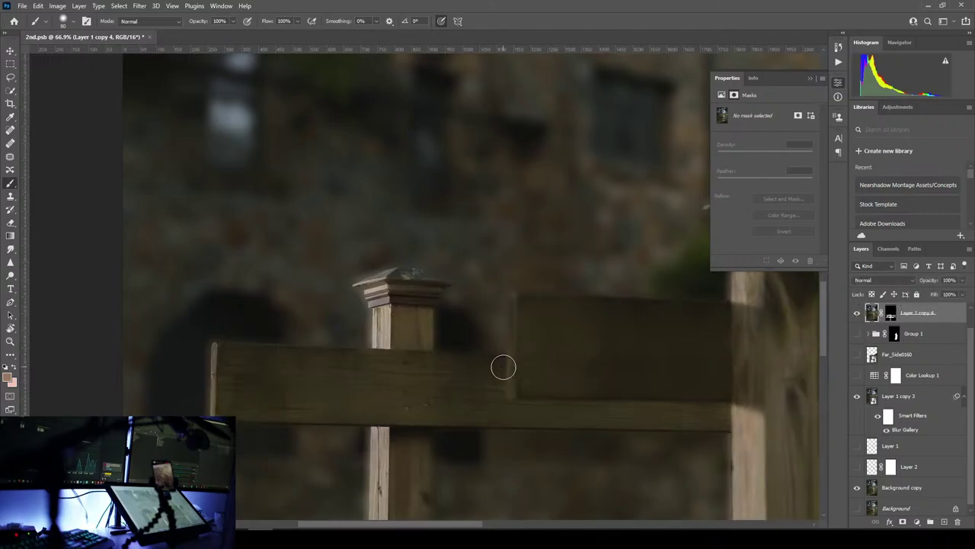
{"action": "left_click", "coordinate": [878, 415]}
{"action": "left_click", "coordinate": [903, 396]}
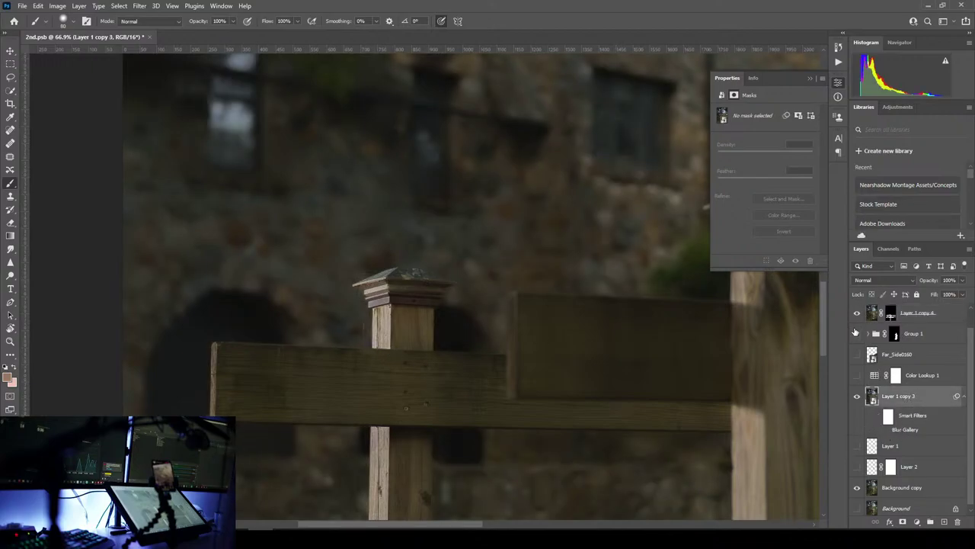
{"action": "left_click_drag", "start_coordinate": [856, 333], "coordinate": [856, 375]}
- Examine the composite with the unblurred background, from the whole fence down to the woman's face and hair
{"action": "scroll", "coordinate": [521, 279], "scroll_direction": "down", "scroll_amount": 2}
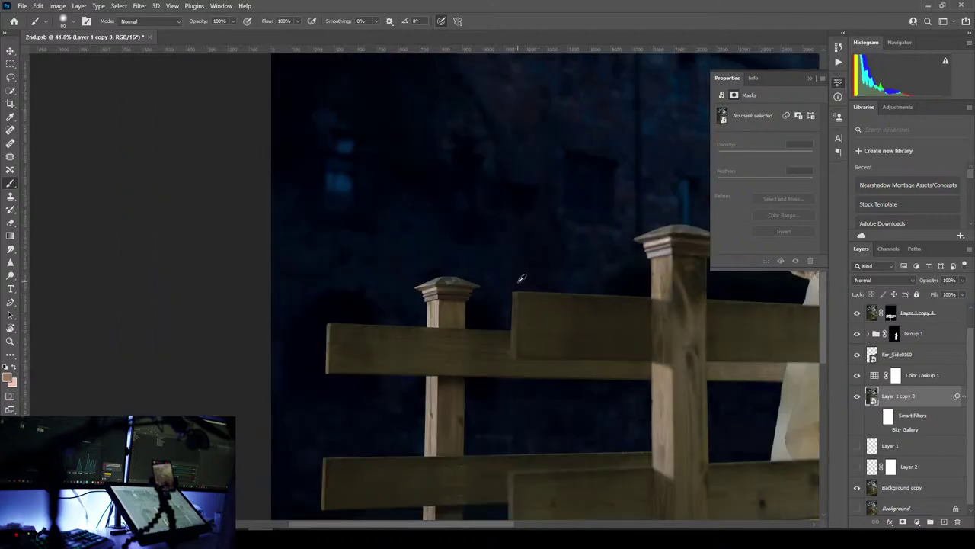
{"action": "scroll", "coordinate": [521, 279], "scroll_direction": "down", "scroll_amount": 3}
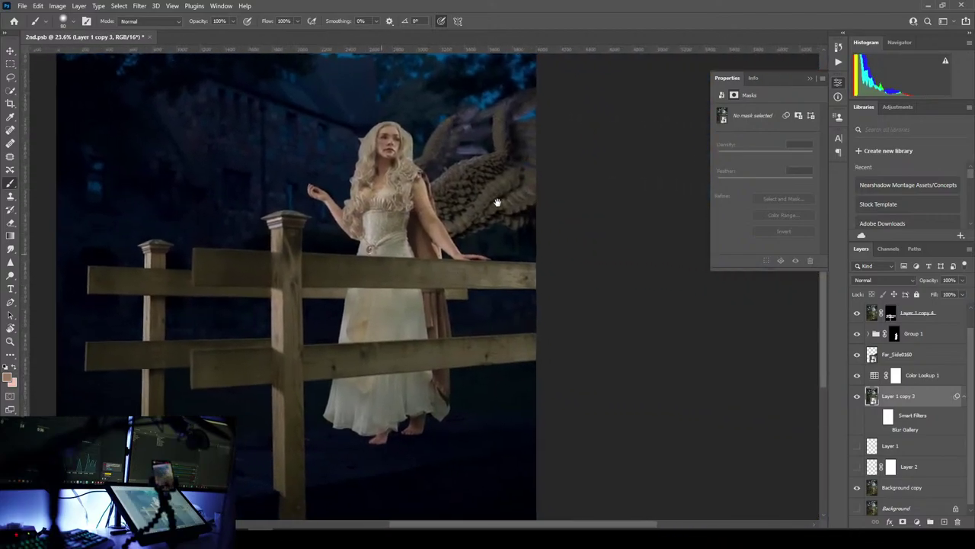
{"action": "left_click", "coordinate": [492, 213], "text": "alt"}
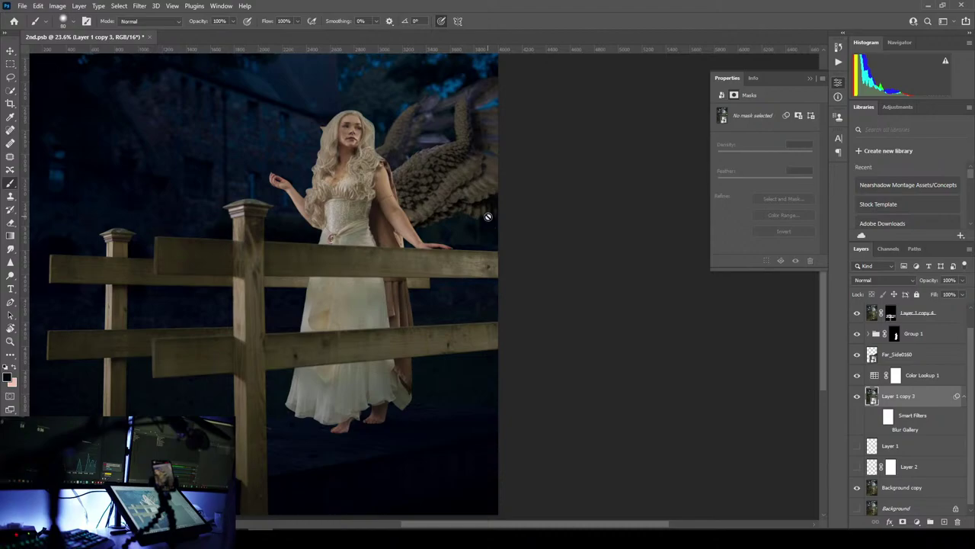
{"action": "left_click_drag", "start_coordinate": [324, 131], "coordinate": [406, 187]}
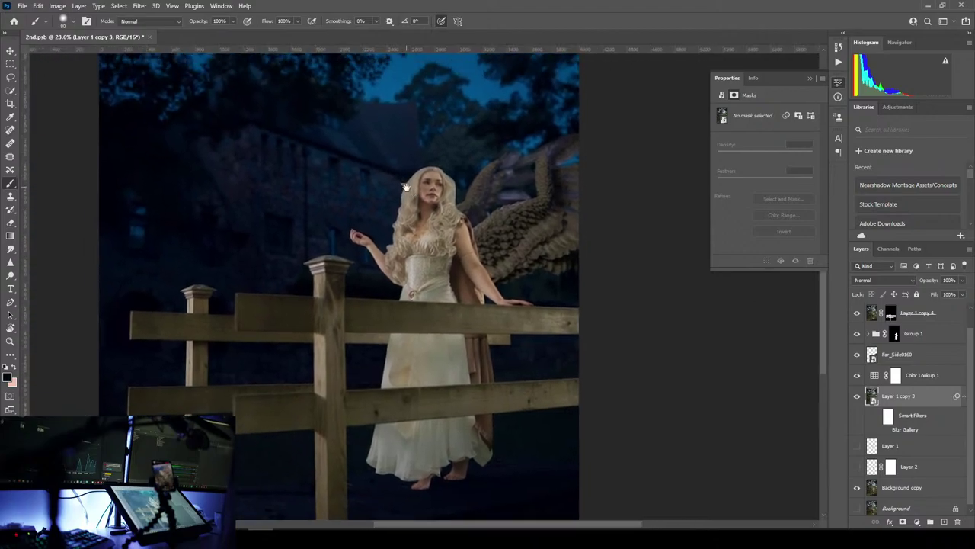
{"action": "scroll", "coordinate": [406, 187], "scroll_direction": "up", "scroll_amount": 5}
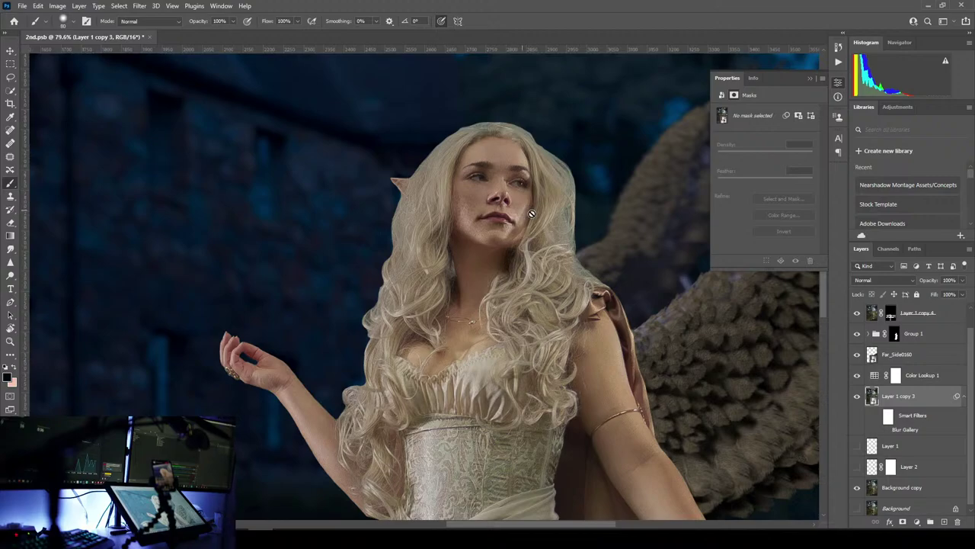
- Expand Group 1 and examine how the woman's hair, cloak and wing edges sit against the dark background
{"action": "left_click", "coordinate": [874, 336]}
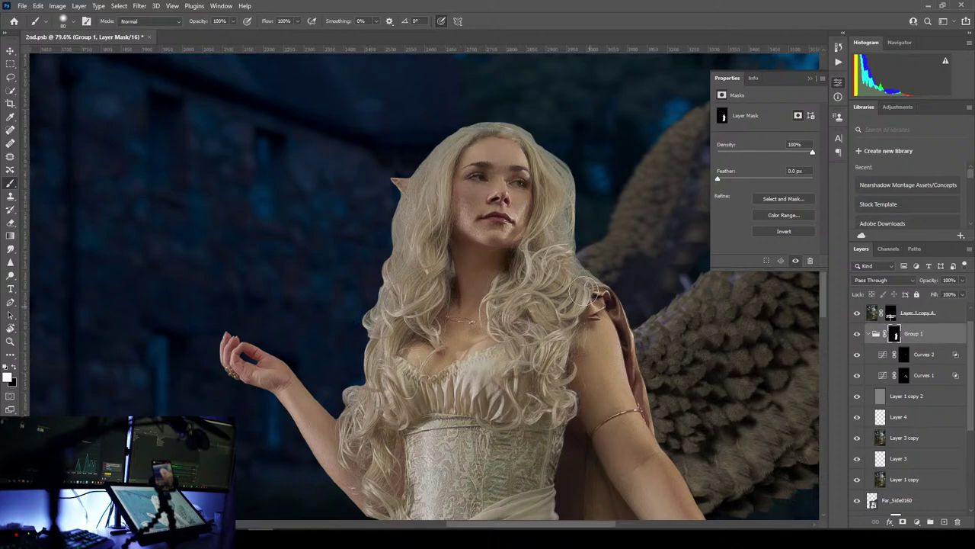
{"action": "left_click_drag", "start_coordinate": [579, 237], "coordinate": [382, 224]}
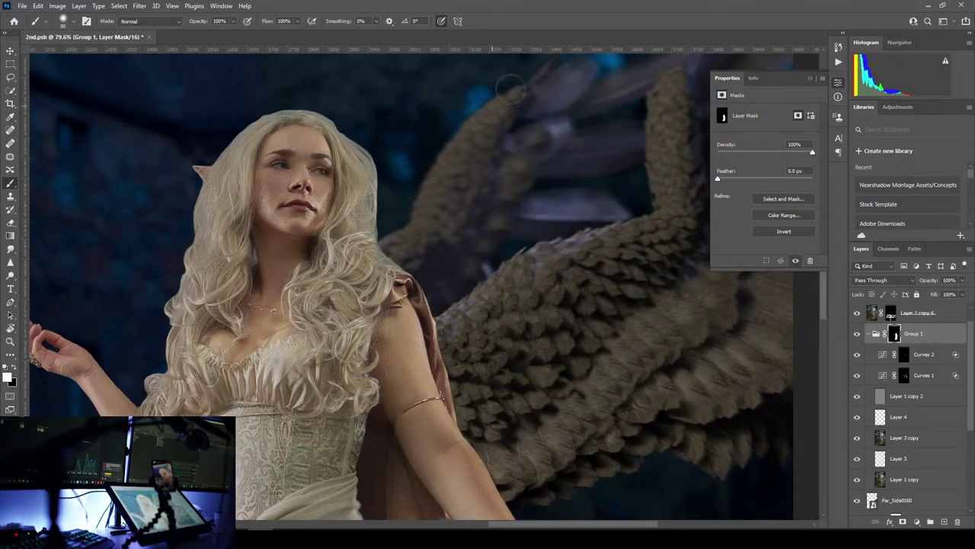
{"action": "left_click_drag", "start_coordinate": [661, 231], "coordinate": [512, 392]}
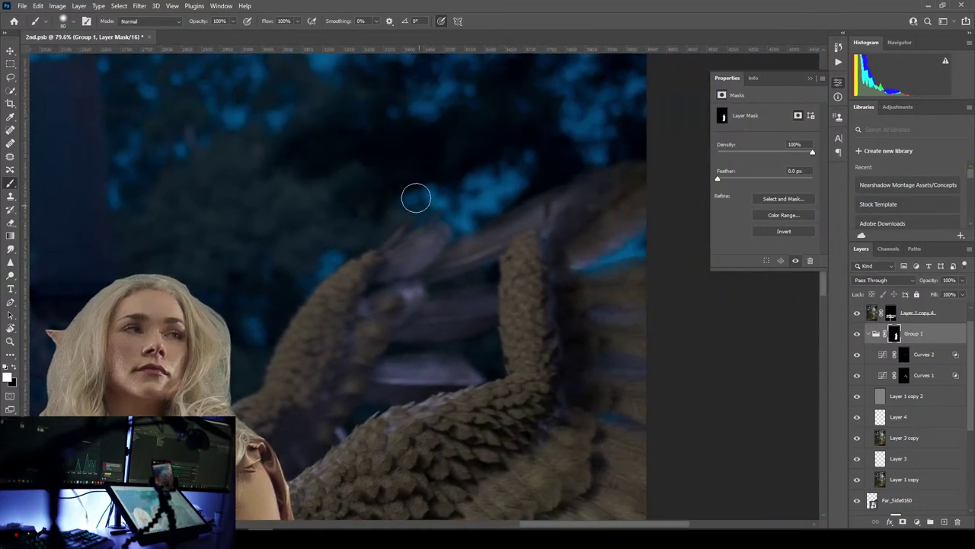
{"action": "left_click_drag", "start_coordinate": [388, 322], "coordinate": [534, 148]}
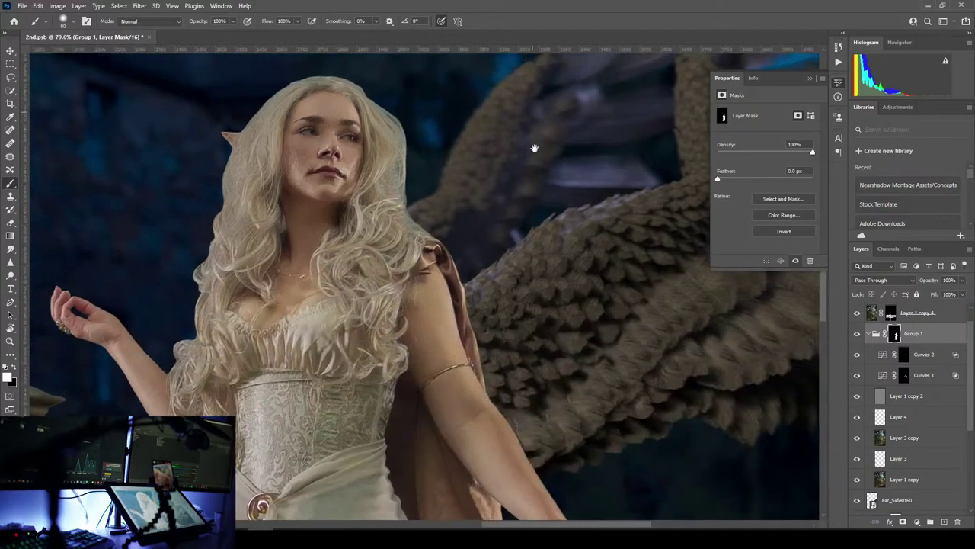
{"action": "left_click_drag", "start_coordinate": [353, 206], "coordinate": [635, 252]}
{"action": "left_click_drag", "start_coordinate": [357, 317], "coordinate": [460, 256]}
{"action": "left_click_drag", "start_coordinate": [534, 178], "coordinate": [358, 385]}
{"action": "left_click_drag", "start_coordinate": [564, 234], "coordinate": [354, 291]}
{"action": "left_click_drag", "start_coordinate": [637, 289], "coordinate": [492, 269]}
{"action": "left_click_drag", "start_coordinate": [544, 385], "coordinate": [644, 488]}
{"action": "left_click_drag", "start_coordinate": [498, 342], "coordinate": [607, 385]}
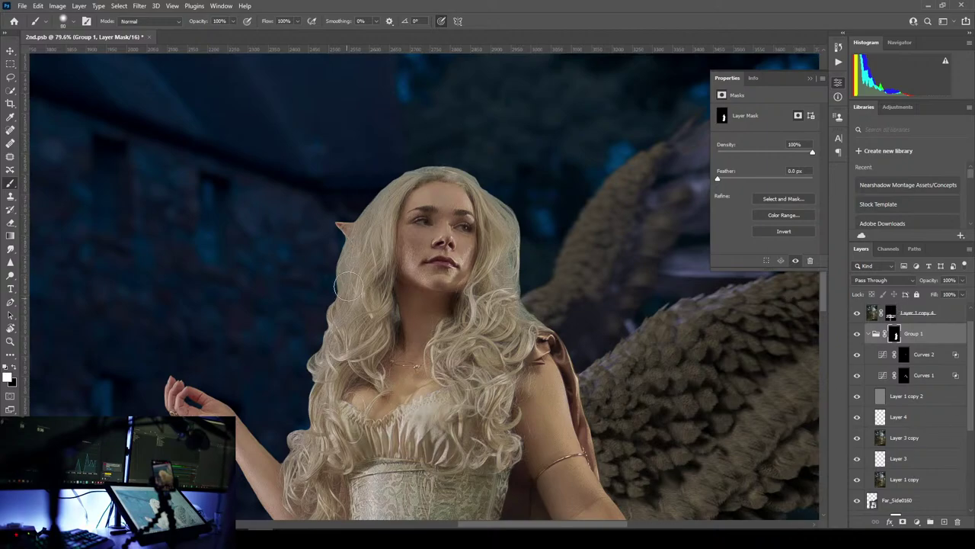
- Add a new layer at the top of Group 1 and choose the multi-strand brush below Hair Single in PiXimperfect Hair Brushes
{"action": "left_click", "coordinate": [944, 521]}
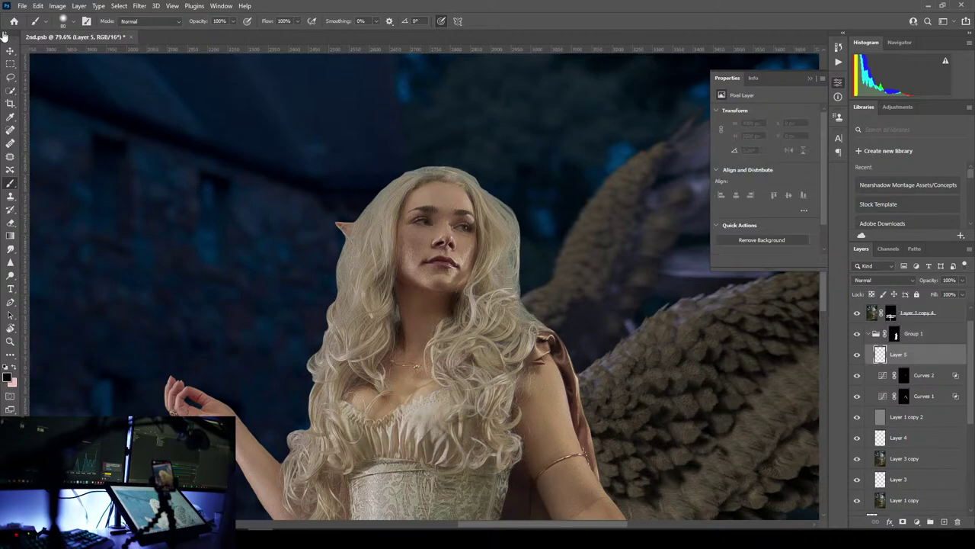
{"action": "left_click", "coordinate": [74, 24]}
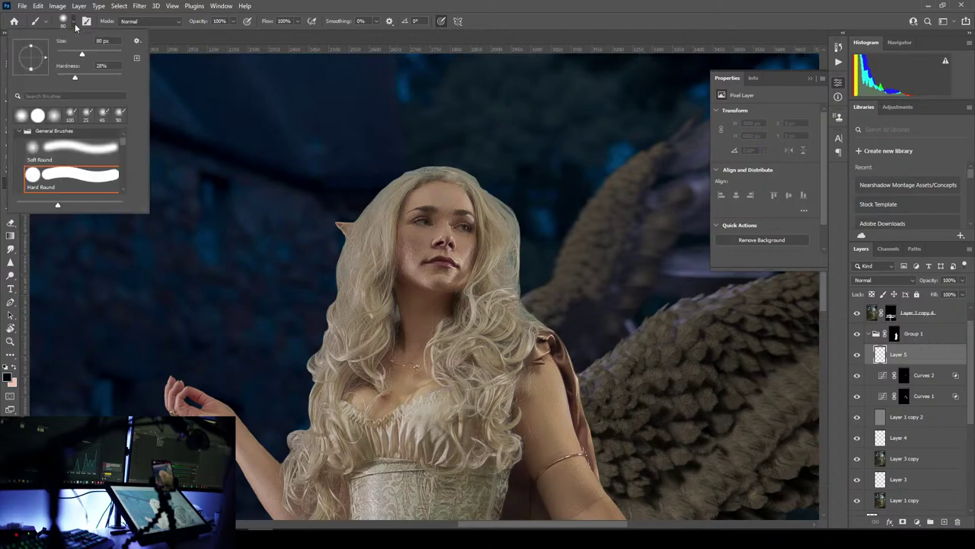
{"action": "scroll", "coordinate": [61, 157], "scroll_direction": "up", "scroll_amount": 2}
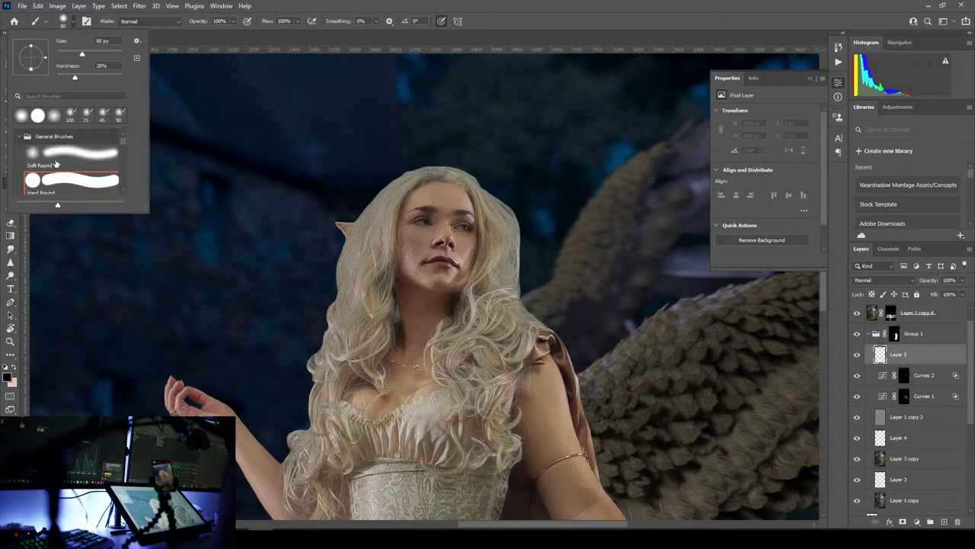
{"action": "left_click", "coordinate": [19, 137]}
{"action": "scroll", "coordinate": [66, 162], "scroll_direction": "down", "scroll_amount": 3}
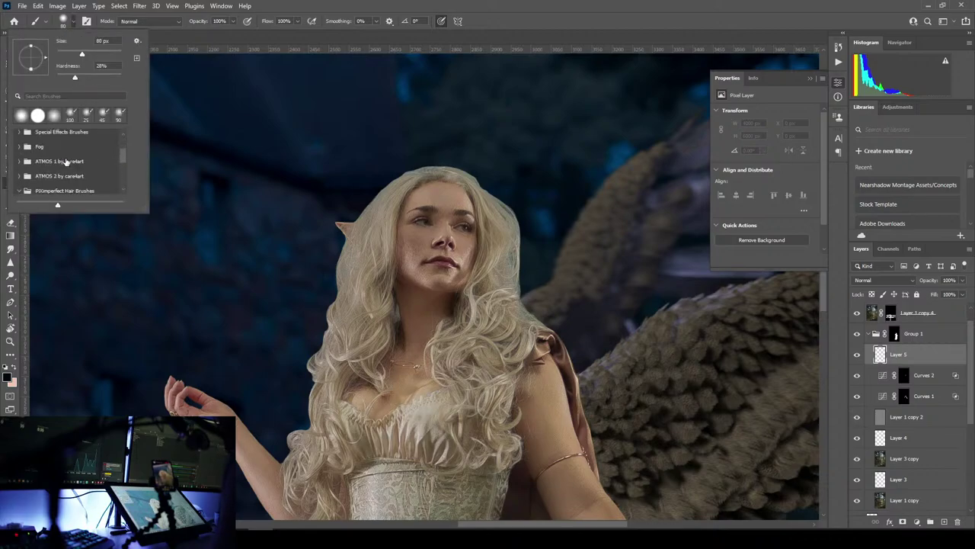
{"action": "left_click", "coordinate": [66, 163]}
{"action": "scroll", "coordinate": [66, 163], "scroll_direction": "down", "scroll_amount": 3}
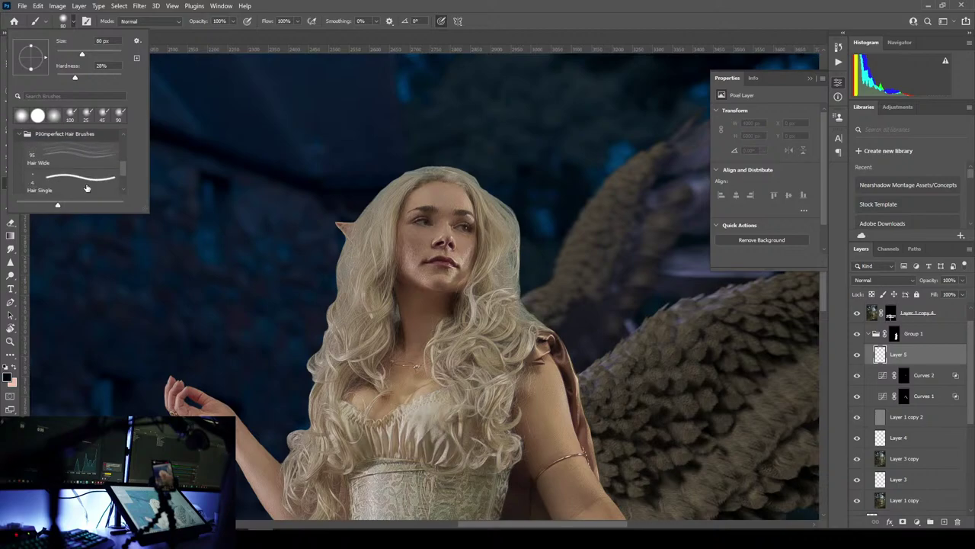
{"action": "scroll", "coordinate": [99, 180], "scroll_direction": "up", "scroll_amount": 1}
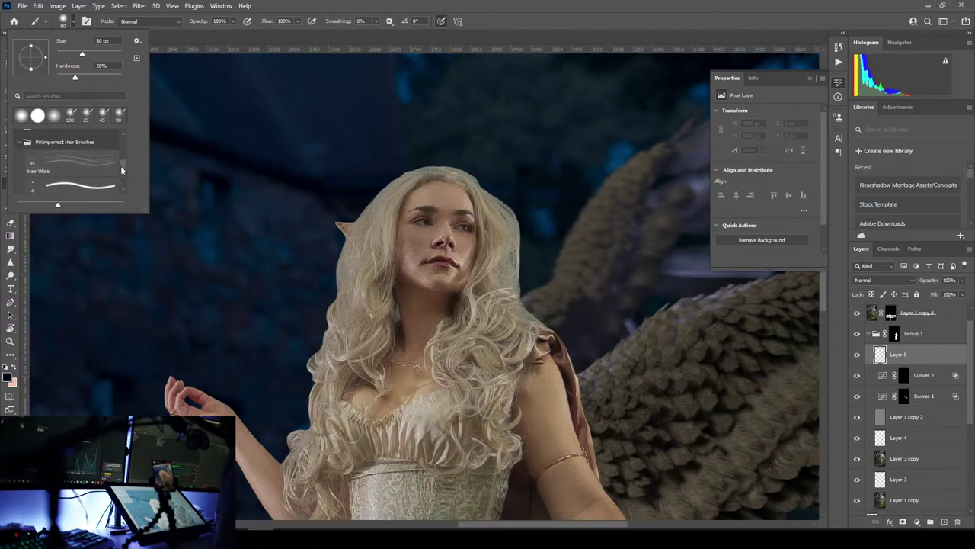
{"action": "scroll", "coordinate": [125, 170], "scroll_direction": "down", "scroll_amount": 3}
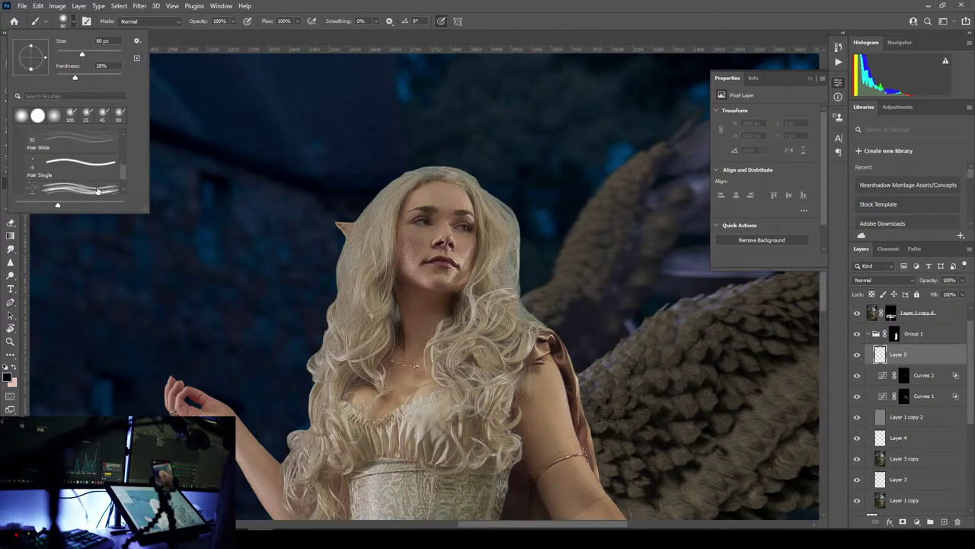
{"action": "left_click", "coordinate": [80, 163]}
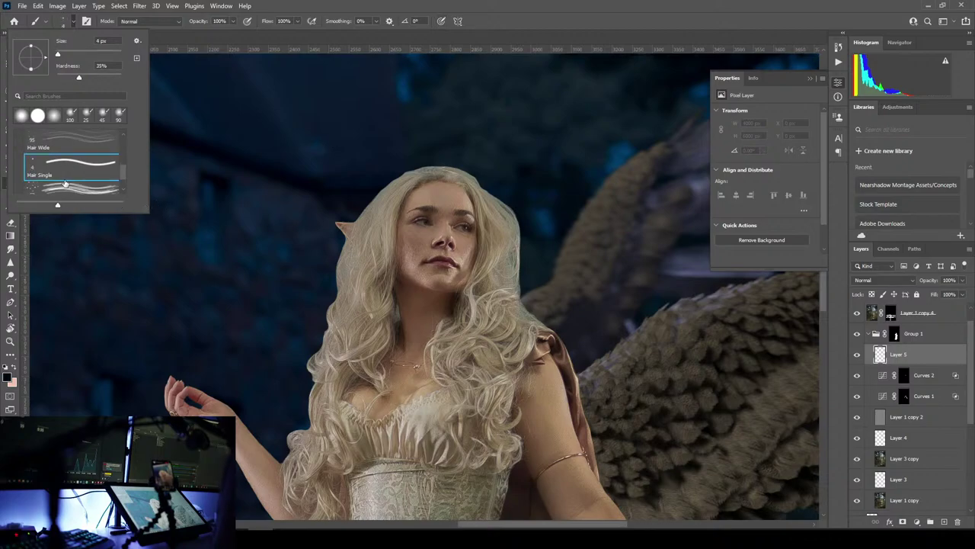
{"action": "left_click", "coordinate": [64, 184]}
{"action": "left_click", "coordinate": [516, 30]}
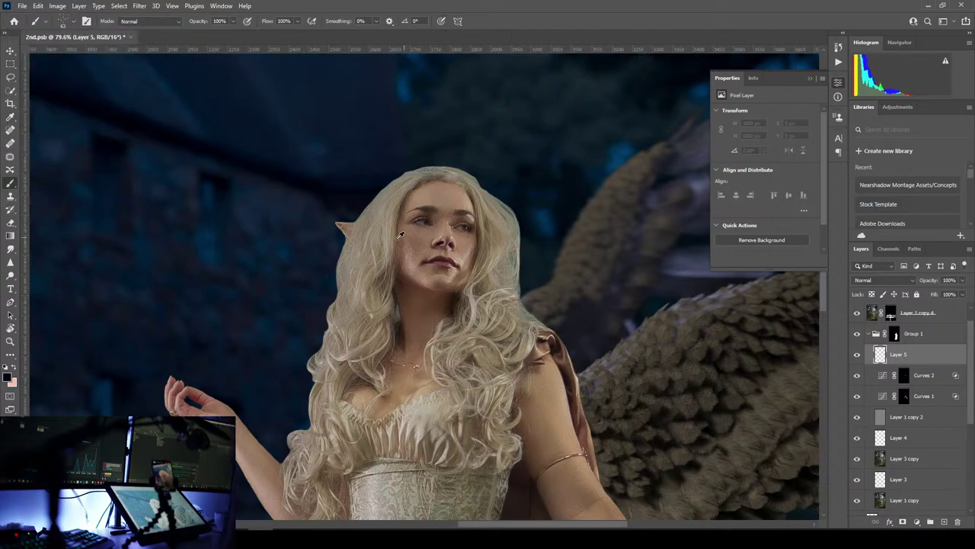
- Set the Eyedropper sample size to 5 by 5 Average and sample a blonde tone from the woman's hair for the brush
{"action": "scroll", "coordinate": [398, 235], "scroll_direction": "up", "scroll_amount": 5}
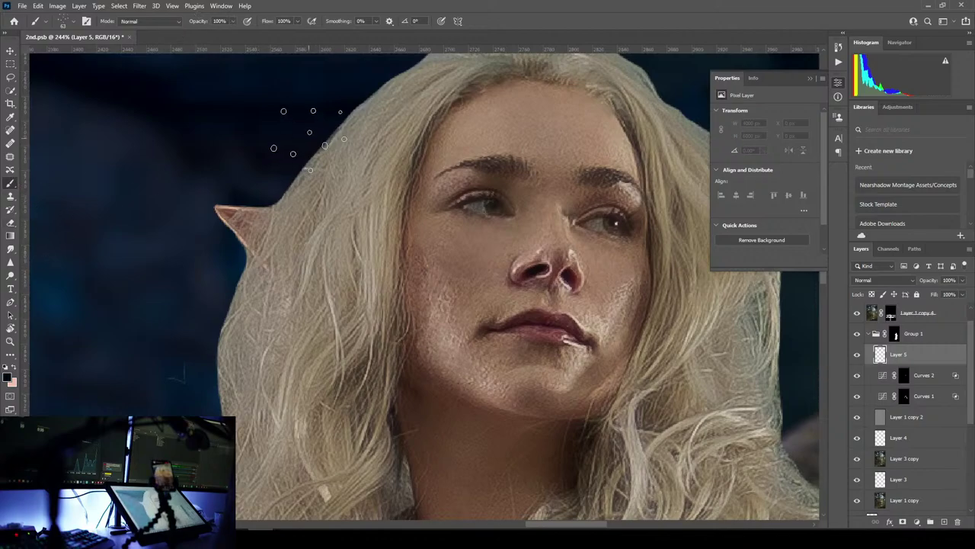
{"action": "left_click_drag", "start_coordinate": [398, 177], "coordinate": [224, 338]}
{"action": "left_click_drag", "start_coordinate": [375, 270], "coordinate": [333, 239]}
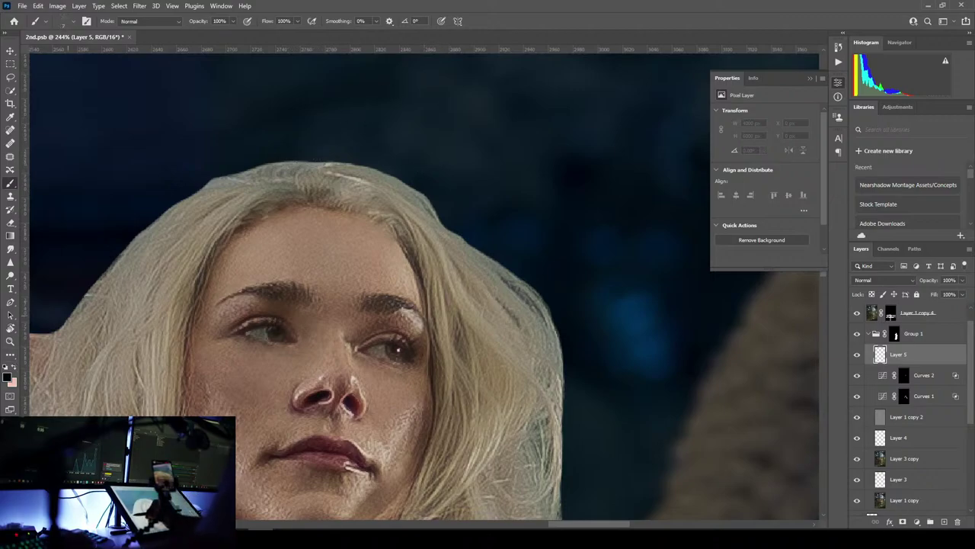
{"action": "key", "text": "alt"}
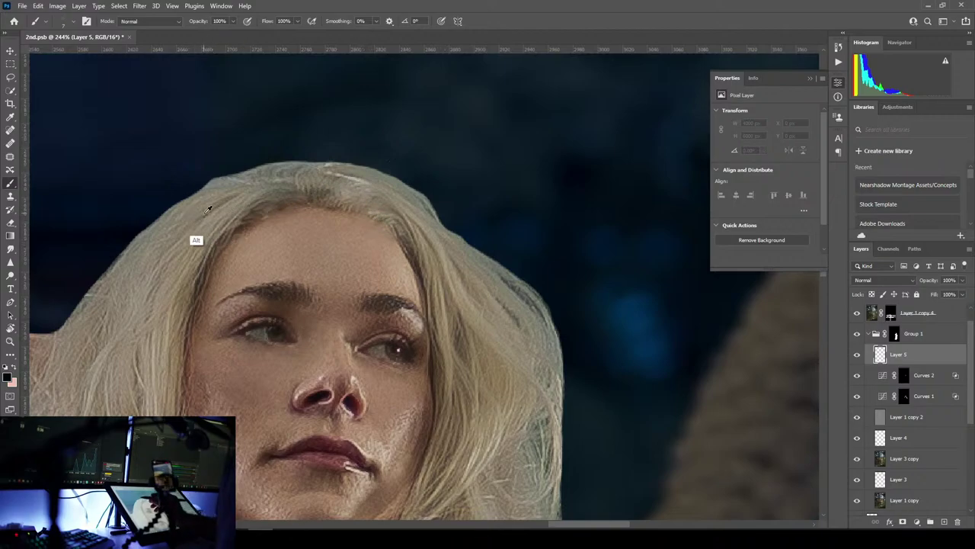
{"action": "left_click", "coordinate": [207, 208], "text": "alt"}
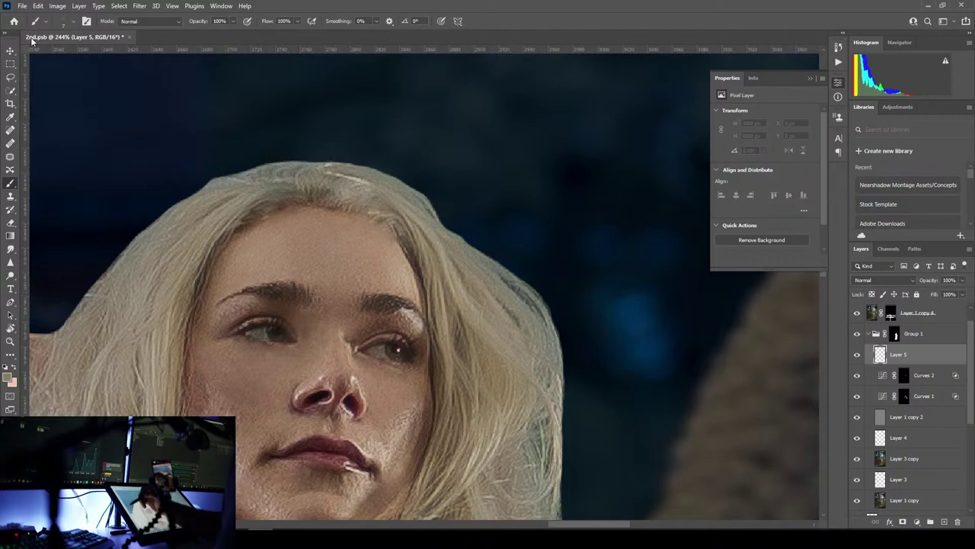
{"action": "left_click", "coordinate": [10, 117]}
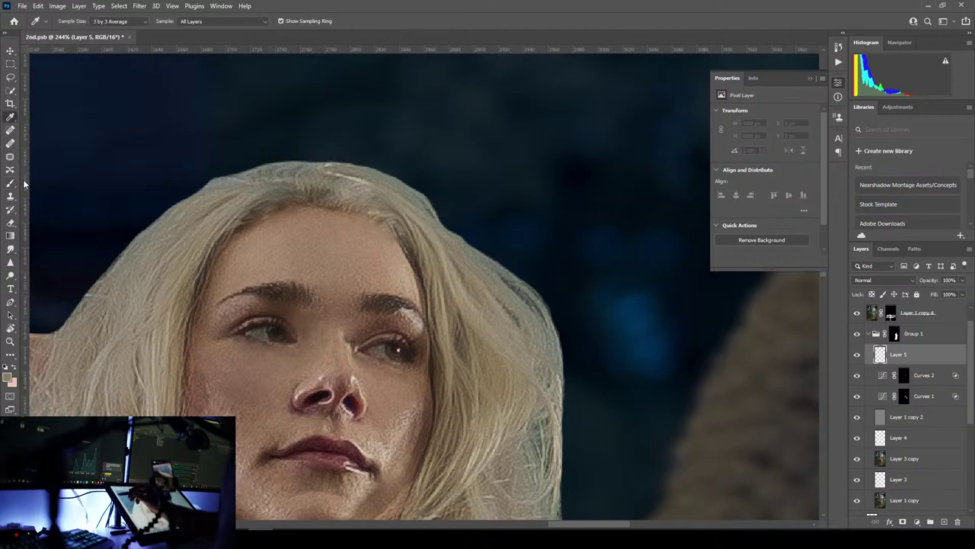
{"action": "left_click", "coordinate": [144, 21]}
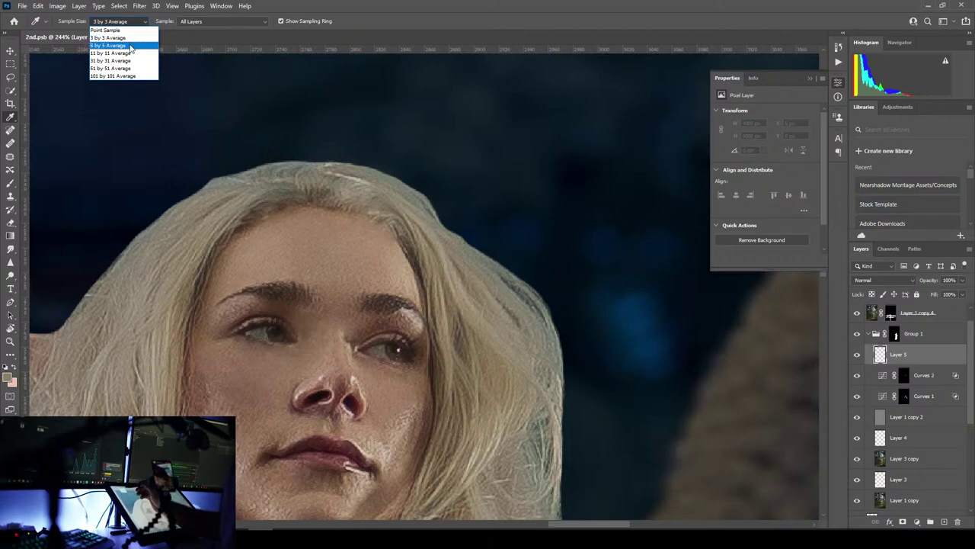
{"action": "left_click", "coordinate": [130, 47]}
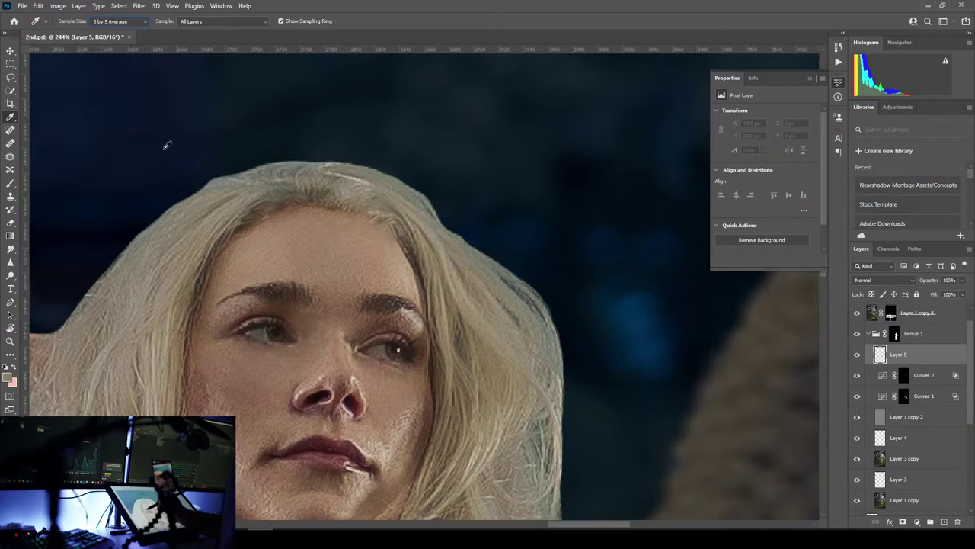
{"action": "left_click", "coordinate": [10, 183]}
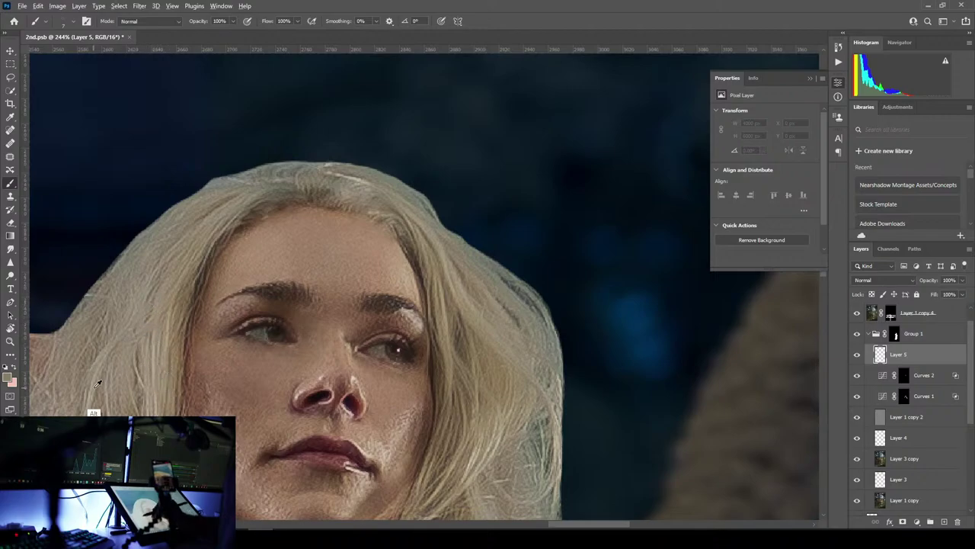
{"action": "left_click", "coordinate": [99, 379], "text": "alt"}
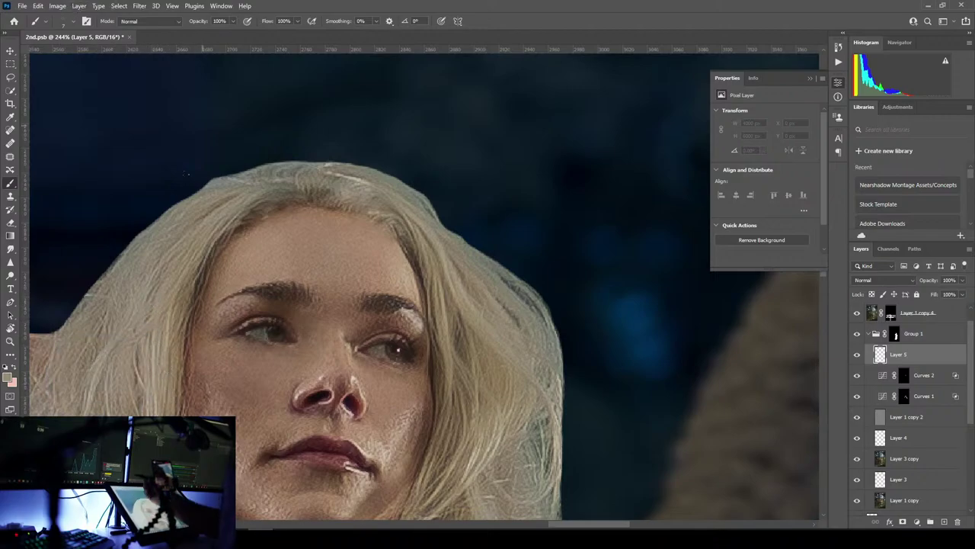
- Move Layer 5 out of Group 1 so it sits directly above the group and outside its mask
{"action": "left_click_drag", "start_coordinate": [125, 436], "coordinate": [231, 266]}
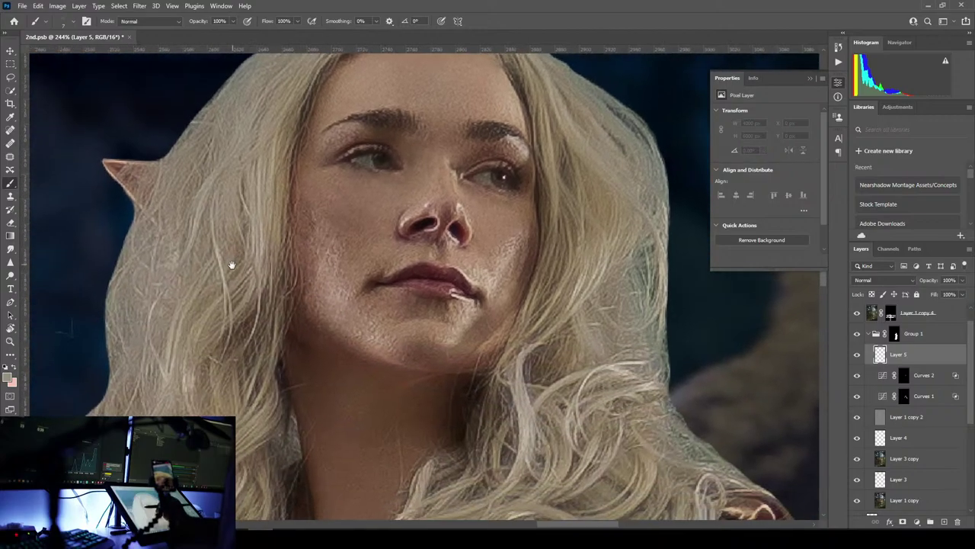
{"action": "left_click_drag", "start_coordinate": [204, 430], "coordinate": [241, 348]}
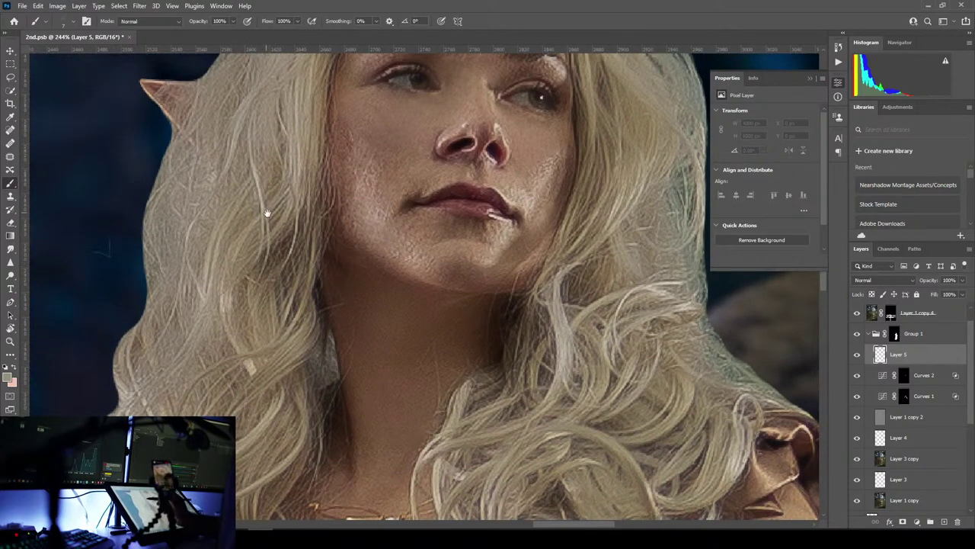
{"action": "left_click_drag", "start_coordinate": [302, 108], "coordinate": [224, 366]}
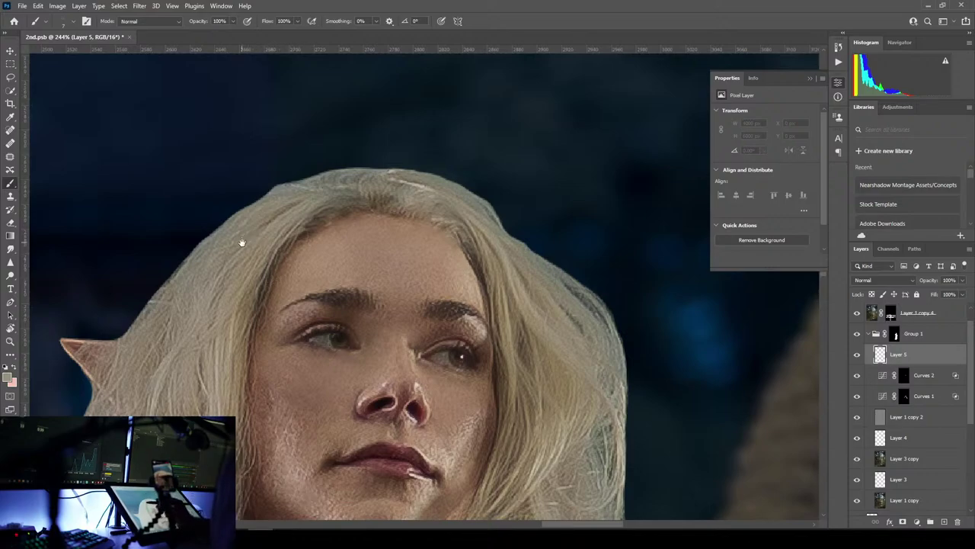
{"action": "left_click_drag", "start_coordinate": [255, 261], "coordinate": [329, 297]}
{"action": "left_click_drag", "start_coordinate": [281, 348], "coordinate": [344, 279]}
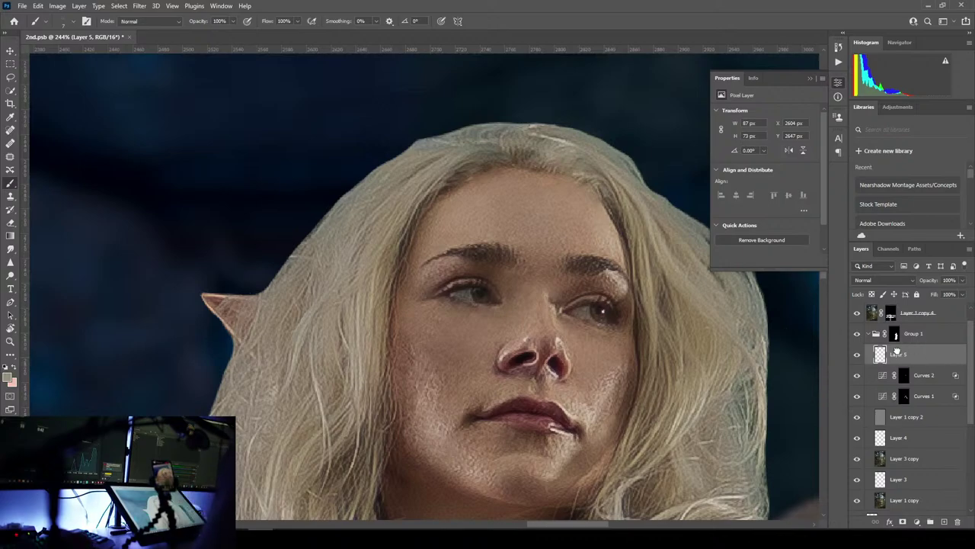
{"action": "left_click_drag", "start_coordinate": [897, 349], "coordinate": [899, 326]}
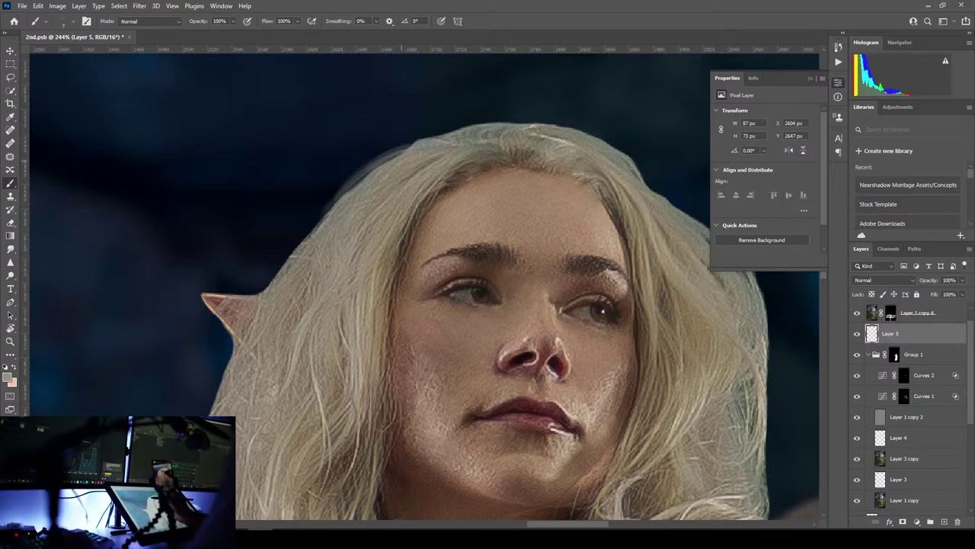
- Paint fine blonde strands on Layer 5 along the outer hair edge from the crown towards the pointed ear, undoing the stray strands
{"action": "mouse_move", "coordinate": [419, 142]}
{"action": "left_mouse_down"}
{"action": "mouse_move", "coordinate": [372, 168]}
{"action": "mouse_move", "coordinate": [319, 221]}
{"action": "left_mouse_up"}
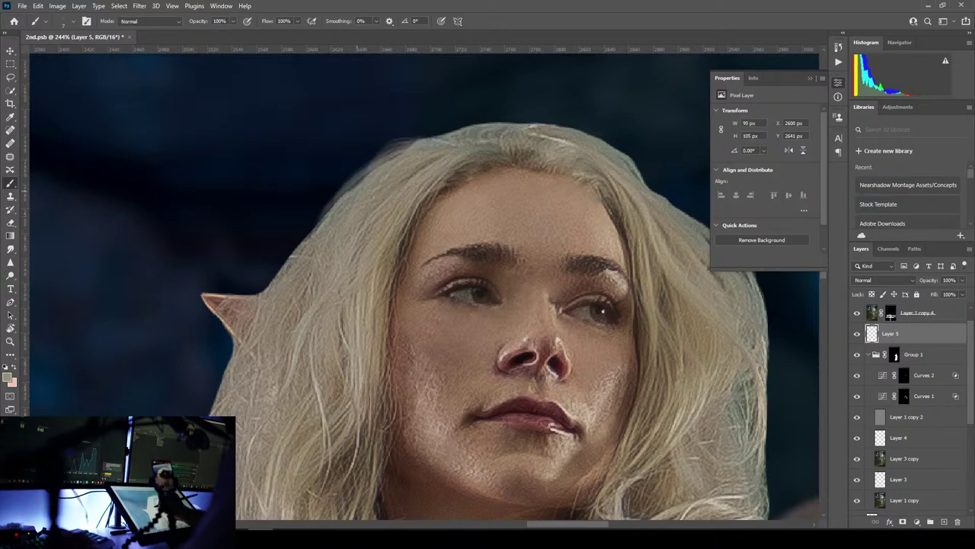
{"action": "left_click_drag", "start_coordinate": [369, 166], "coordinate": [303, 241]}
{"action": "mouse_move", "coordinate": [336, 195]}
{"action": "left_mouse_down"}
{"action": "mouse_move", "coordinate": [303, 229]}
{"action": "mouse_move", "coordinate": [296, 252]}
{"action": "left_mouse_up"}
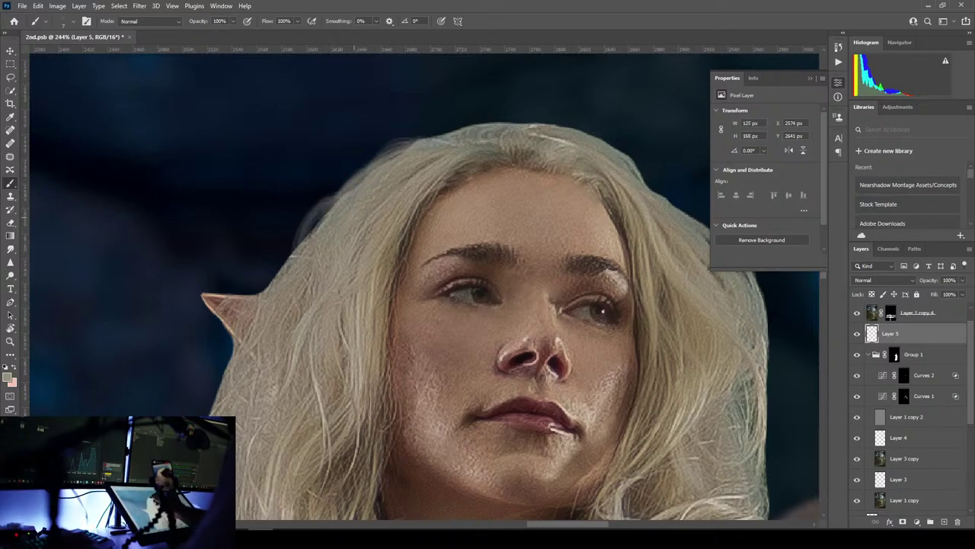
{"action": "key", "text": "ctrl+z"}
{"action": "key", "text": "ctrl+z"}
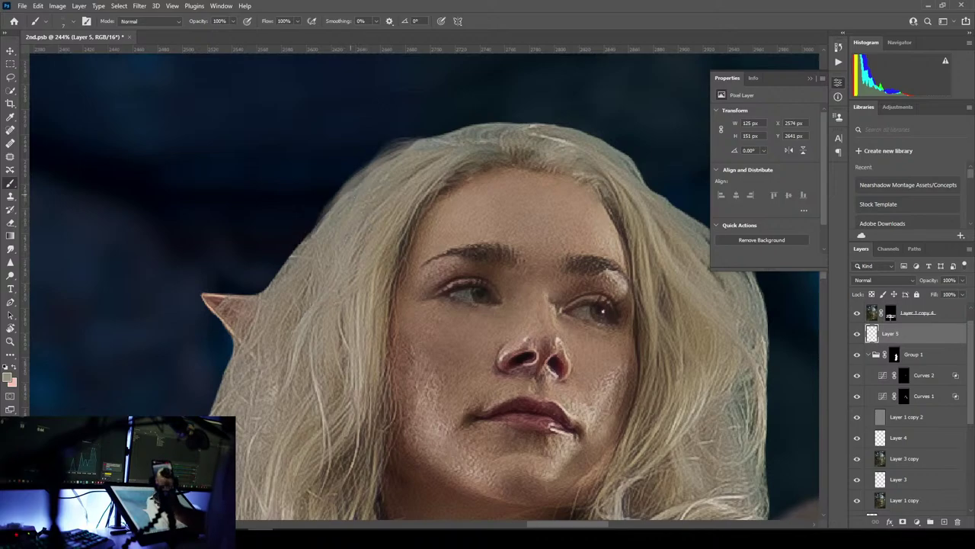
- Paint more soft strands above the pointed ear and a loose curved flyaway beside the crown
{"action": "left_click_drag", "start_coordinate": [334, 201], "coordinate": [282, 266]}
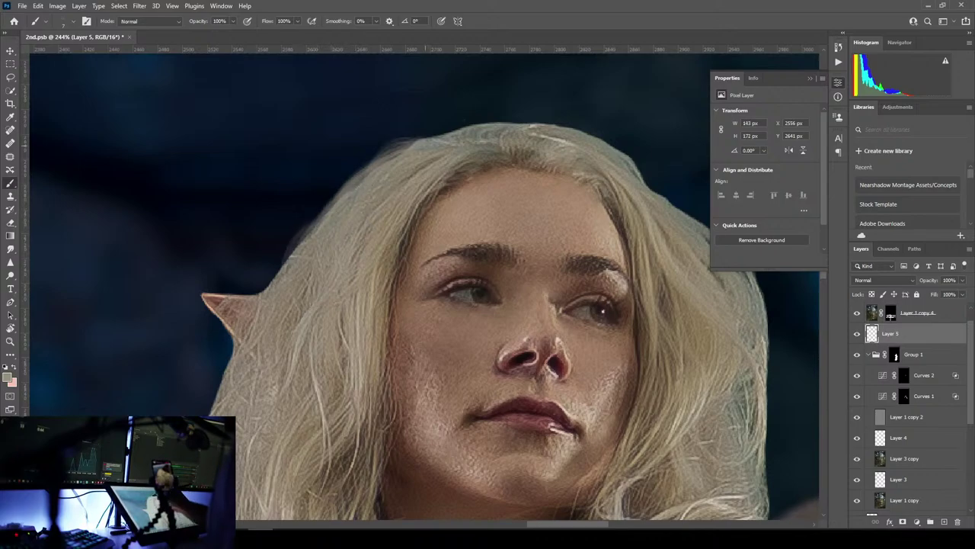
{"action": "mouse_move", "coordinate": [418, 137]}
{"action": "left_mouse_down"}
{"action": "mouse_move", "coordinate": [392, 139]}
{"action": "mouse_move", "coordinate": [340, 183]}
{"action": "left_mouse_up"}
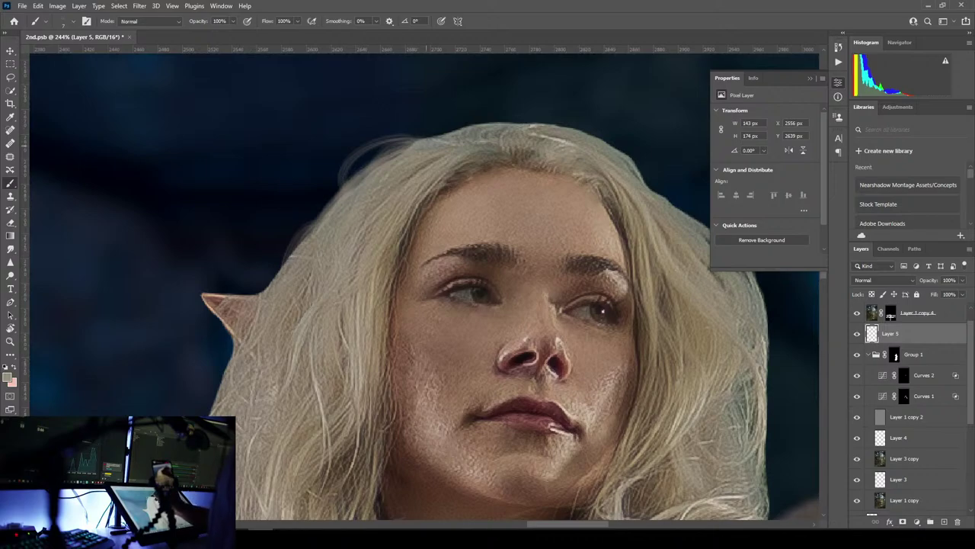
{"action": "left_click_drag", "start_coordinate": [320, 216], "coordinate": [275, 277]}
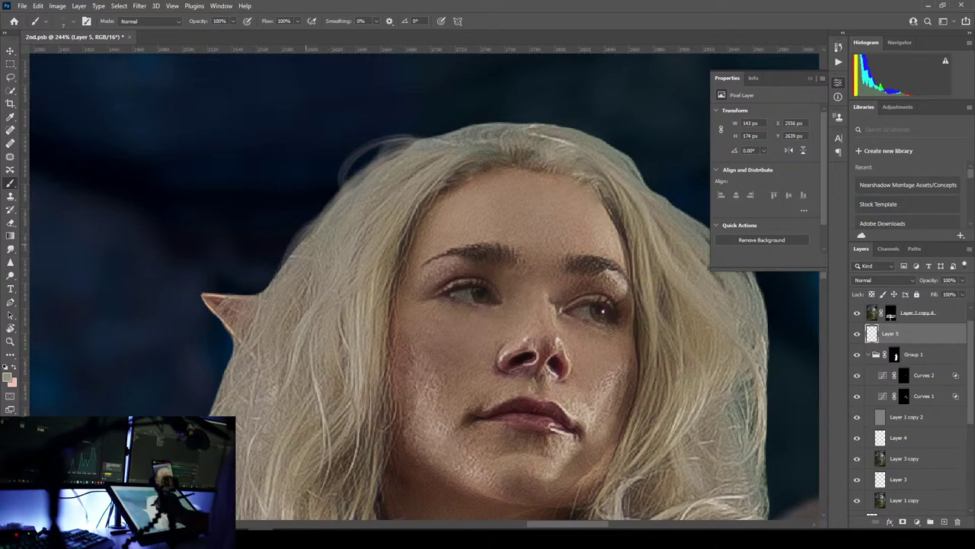
{"action": "left_click_drag", "start_coordinate": [302, 239], "coordinate": [278, 272]}
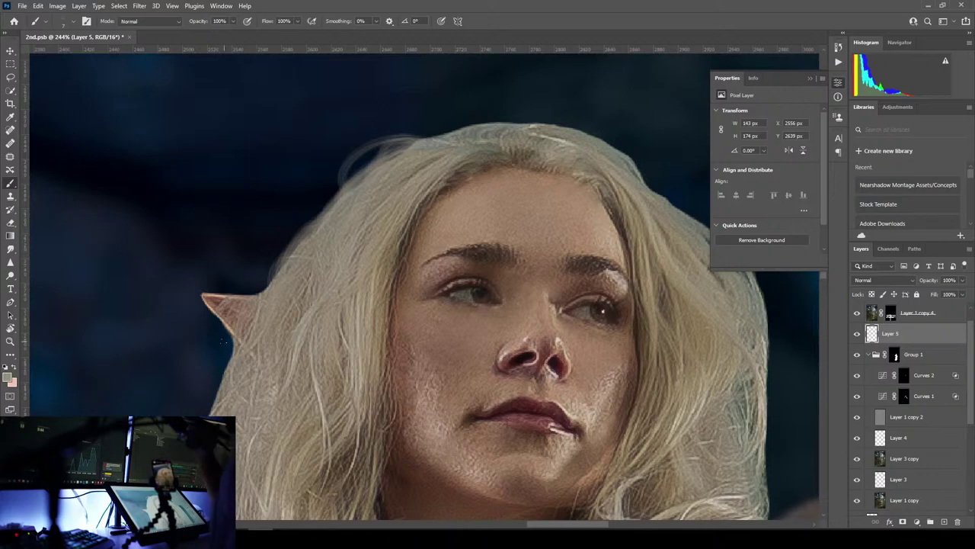
- Sample a darker hair tone and paint fine strands on Layer 5 along the outer hair edge from the crown to the pointed ear
{"action": "key", "text": "alt"}
{"action": "left_click", "coordinate": [303, 285], "text": "alt"}
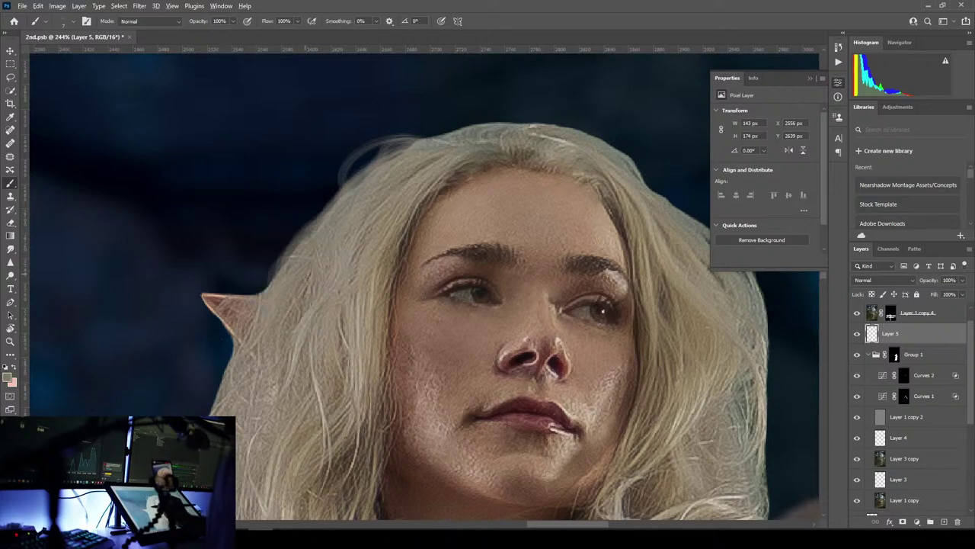
{"action": "left_click_drag", "start_coordinate": [377, 156], "coordinate": [336, 198]}
{"action": "left_click_drag", "start_coordinate": [425, 135], "coordinate": [349, 176]}
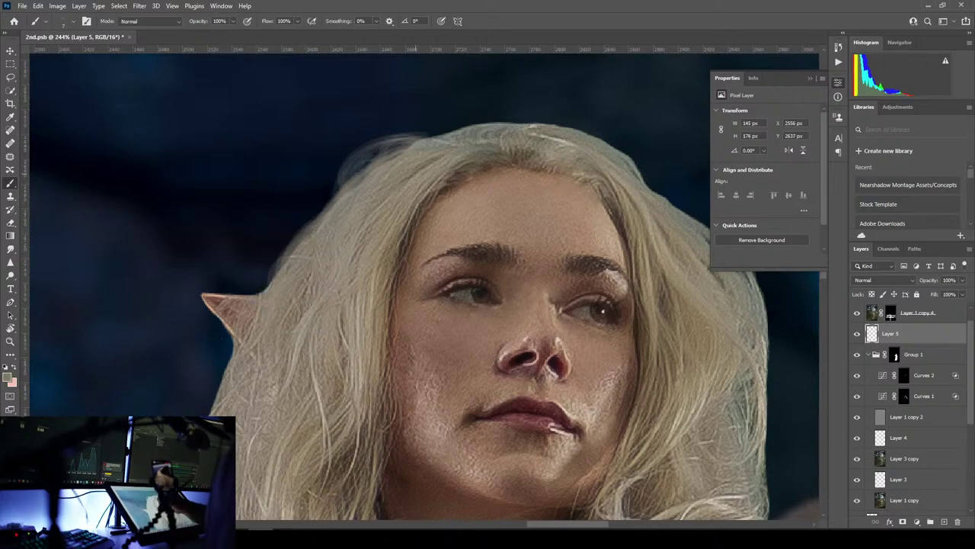
{"action": "left_click_drag", "start_coordinate": [434, 131], "coordinate": [352, 172]}
{"action": "mouse_move", "coordinate": [437, 136]}
{"action": "left_mouse_down"}
{"action": "mouse_move", "coordinate": [374, 157]}
{"action": "mouse_move", "coordinate": [303, 230]}
{"action": "left_mouse_up"}
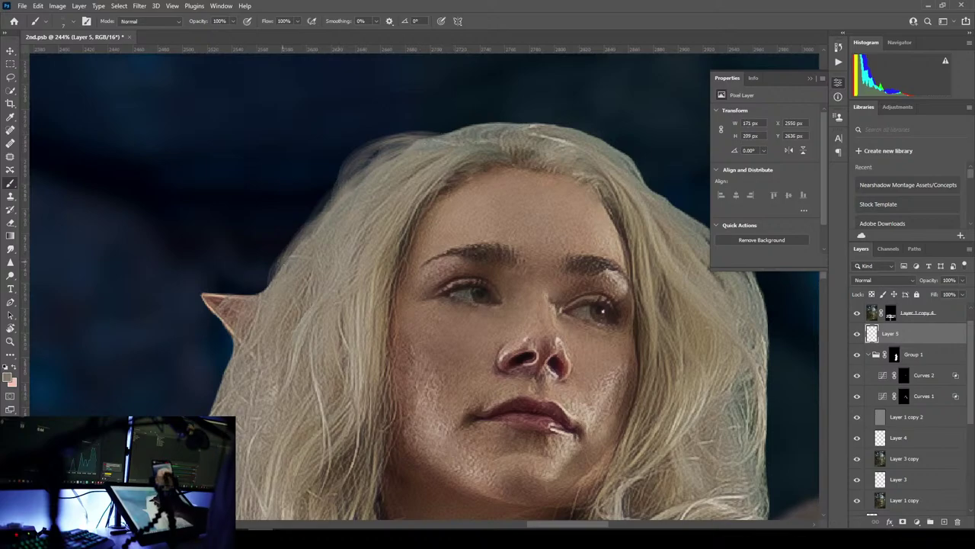
{"action": "left_click_drag", "start_coordinate": [279, 266], "coordinate": [272, 275]}
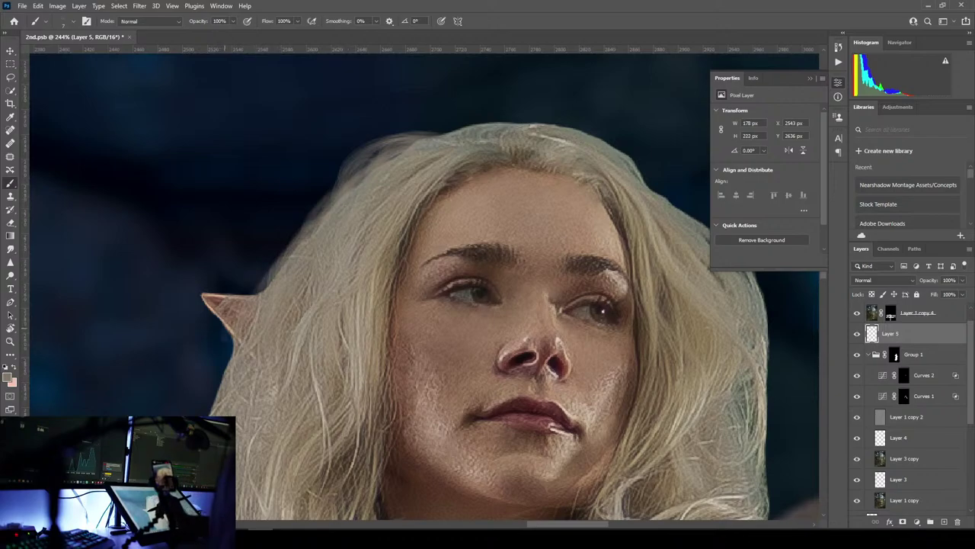
- Paint thin, loose strands beneath the pointed ear, letting some hang free of the outer hair edge beside the face
{"action": "left_click_drag", "start_coordinate": [225, 343], "coordinate": [206, 412]}
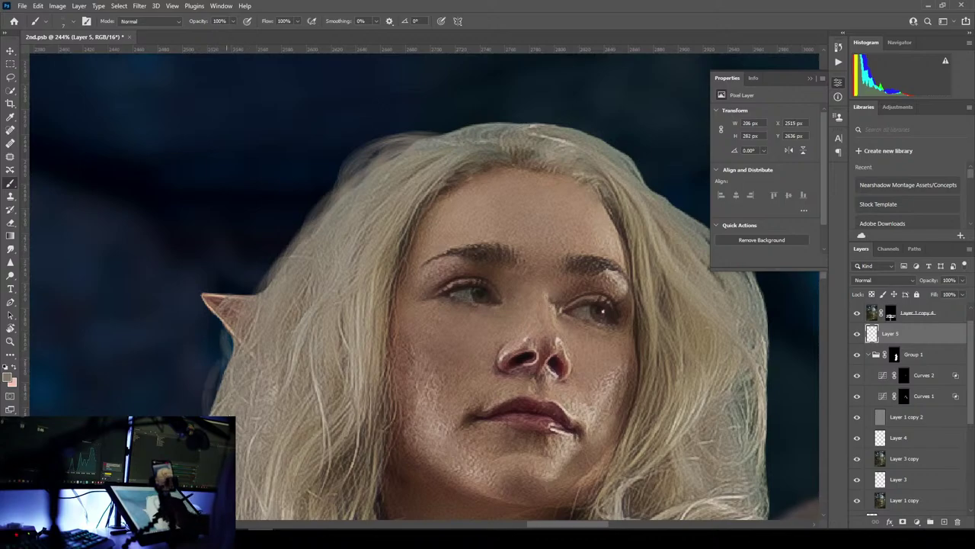
{"action": "mouse_move", "coordinate": [227, 358]}
{"action": "left_mouse_down"}
{"action": "mouse_move", "coordinate": [335, 251]}
{"action": "mouse_move", "coordinate": [305, 417]}
{"action": "left_mouse_up"}
{"action": "mouse_move", "coordinate": [324, 283]}
{"action": "left_mouse_down"}
{"action": "mouse_move", "coordinate": [309, 355]}
{"action": "mouse_move", "coordinate": [268, 411]}
{"action": "left_mouse_up"}
{"action": "left_click_drag", "start_coordinate": [310, 306], "coordinate": [265, 419]}
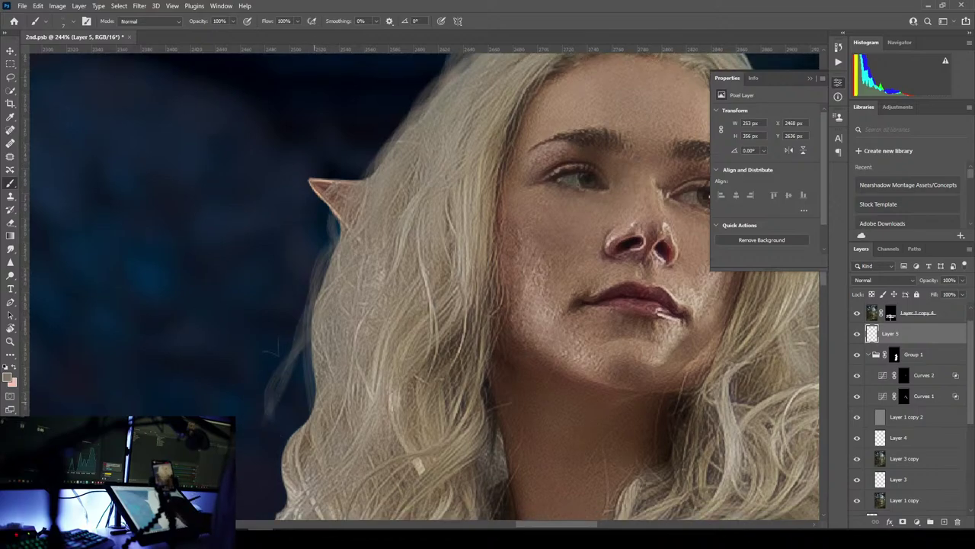
{"action": "left_click_drag", "start_coordinate": [311, 351], "coordinate": [305, 405]}
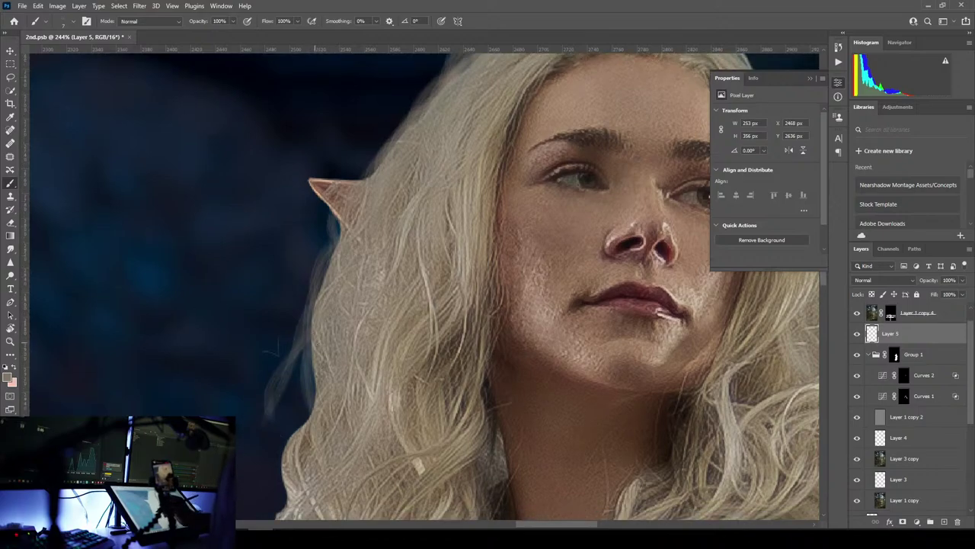
{"action": "left_click_drag", "start_coordinate": [315, 302], "coordinate": [309, 396]}
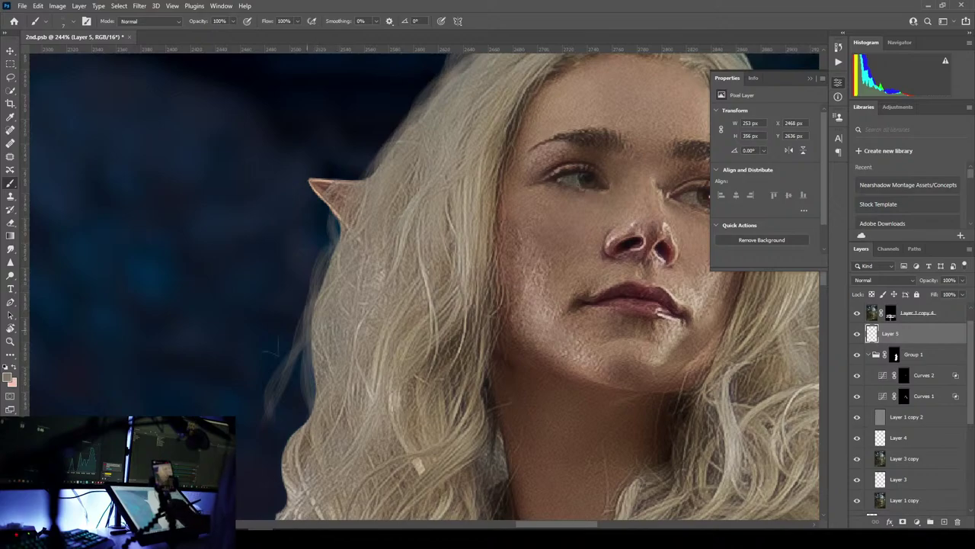
- Sample the crown's hair tone and paint wispy flyaways across the top of the head, sweeping towards the side opposite the ear
{"action": "left_click_drag", "start_coordinate": [367, 299], "coordinate": [308, 471]}
{"action": "mouse_move", "coordinate": [467, 195]}
{"action": "left_mouse_down"}
{"action": "mouse_move", "coordinate": [509, 187]}
{"action": "mouse_move", "coordinate": [416, 225]}
{"action": "left_mouse_up"}
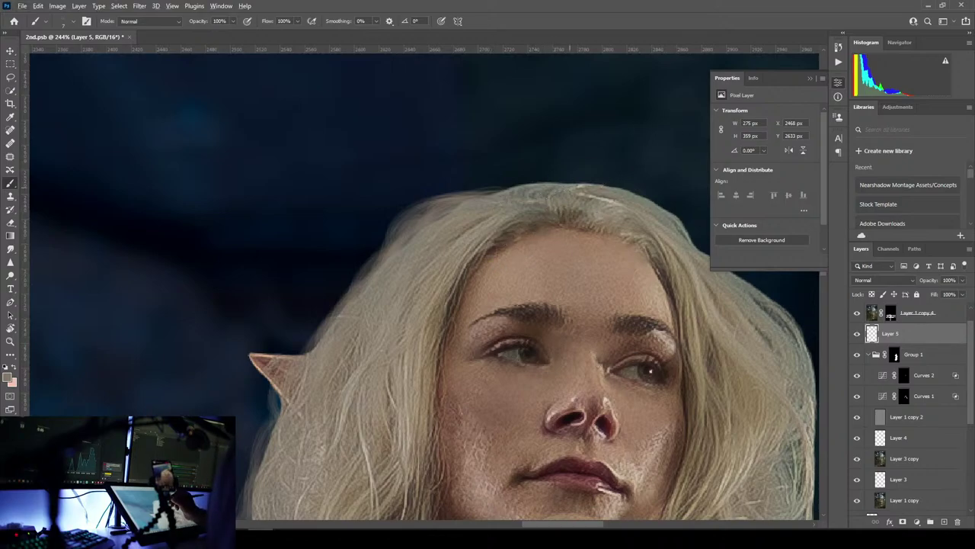
{"action": "left_click", "coordinate": [556, 190], "text": "alt"}
{"action": "left_click_drag", "start_coordinate": [561, 185], "coordinate": [639, 197]}
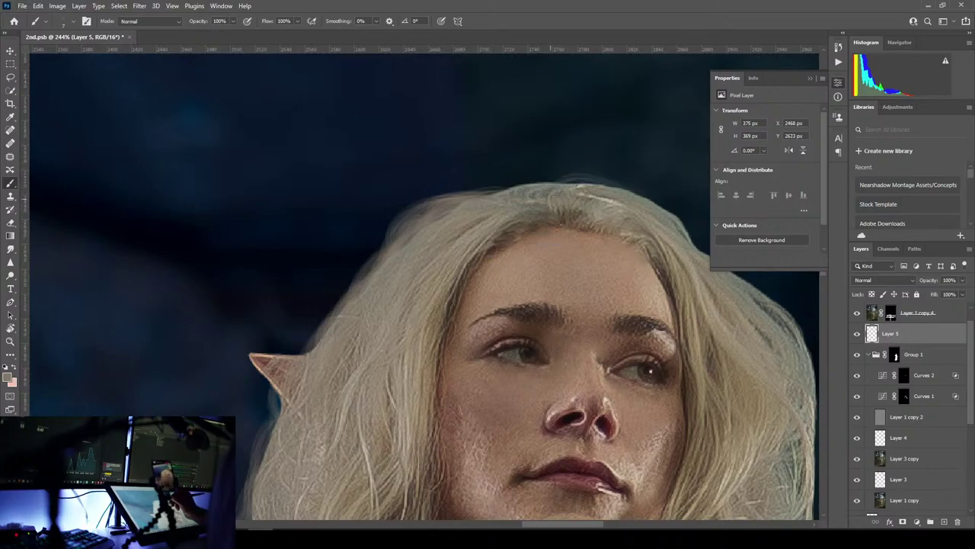
{"action": "mouse_move", "coordinate": [552, 182]}
{"action": "left_mouse_down"}
{"action": "mouse_move", "coordinate": [609, 180]}
{"action": "mouse_move", "coordinate": [662, 203]}
{"action": "left_mouse_up"}
{"action": "left_click_drag", "start_coordinate": [527, 179], "coordinate": [629, 174]}
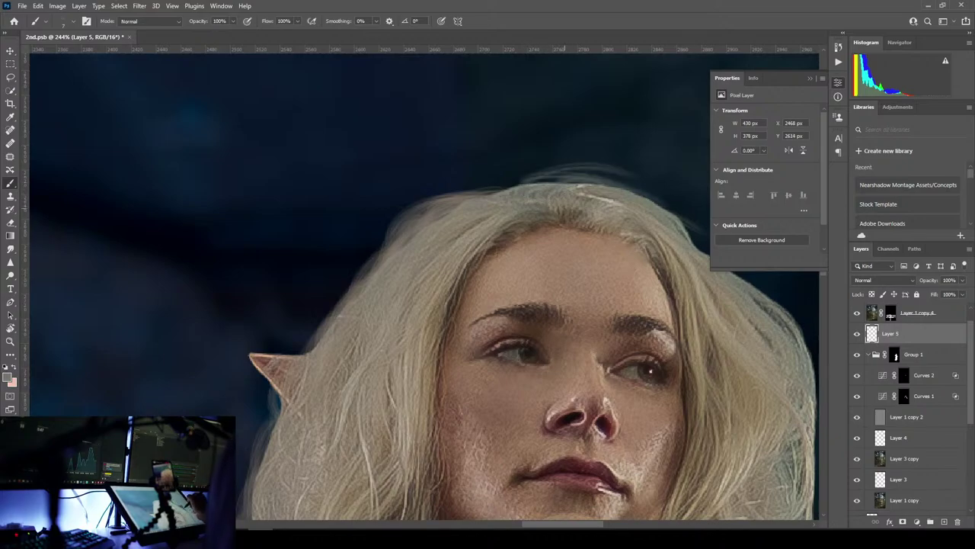
{"action": "left_click_drag", "start_coordinate": [525, 181], "coordinate": [652, 172]}
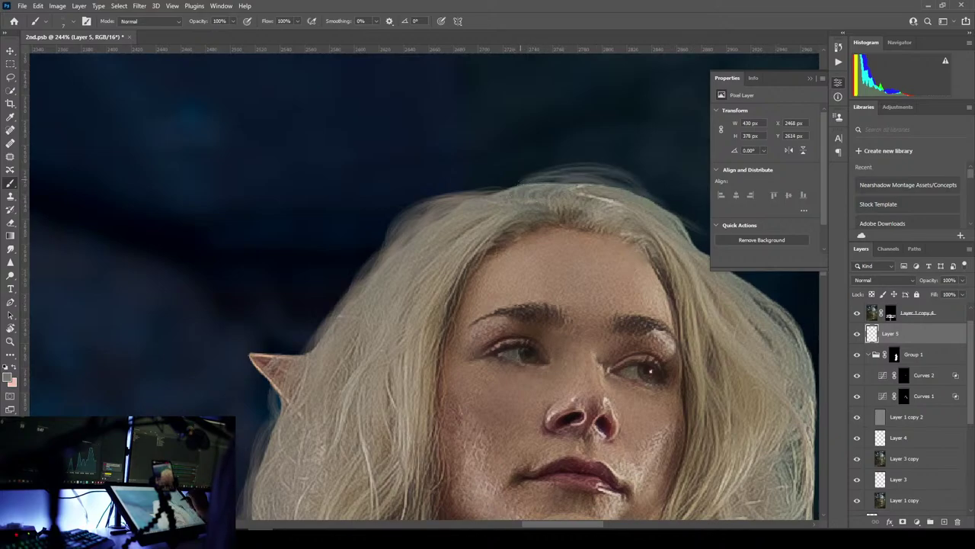
{"action": "mouse_move", "coordinate": [520, 180]}
{"action": "left_mouse_down"}
{"action": "mouse_move", "coordinate": [626, 182]}
{"action": "mouse_move", "coordinate": [685, 219]}
{"action": "left_mouse_up"}
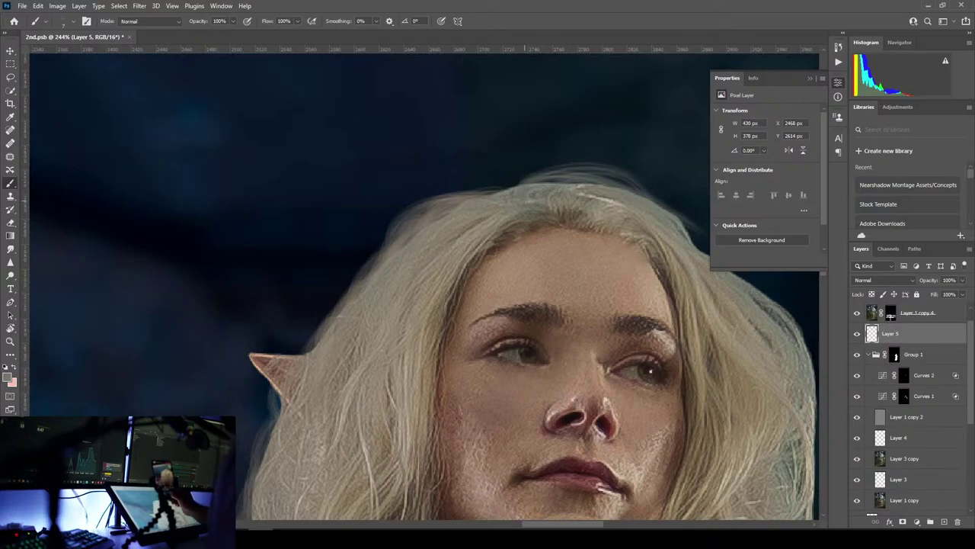
{"action": "left_click_drag", "start_coordinate": [524, 180], "coordinate": [697, 199]}
{"action": "left_click_drag", "start_coordinate": [507, 185], "coordinate": [465, 194]}
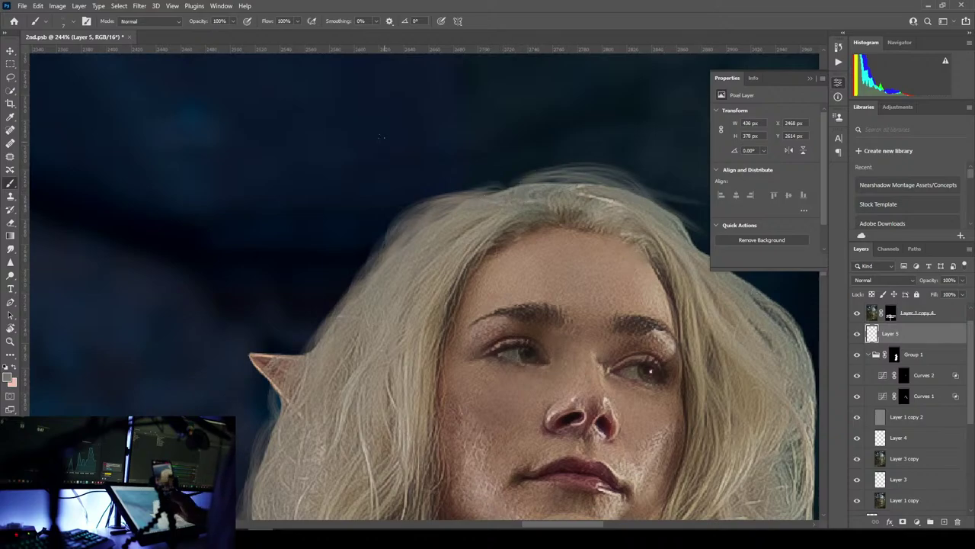
{"action": "left_click", "coordinate": [66, 28]}
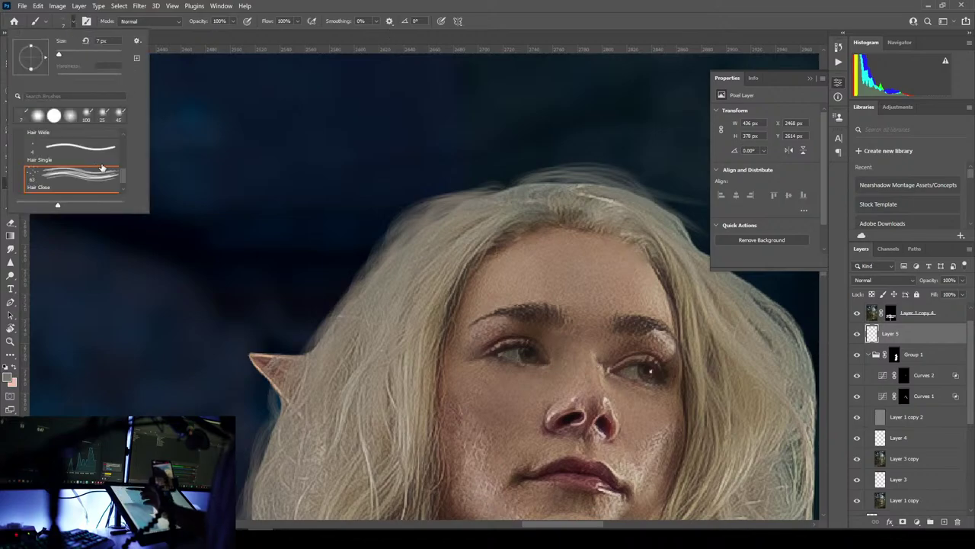
{"action": "key", "text": "Return"}
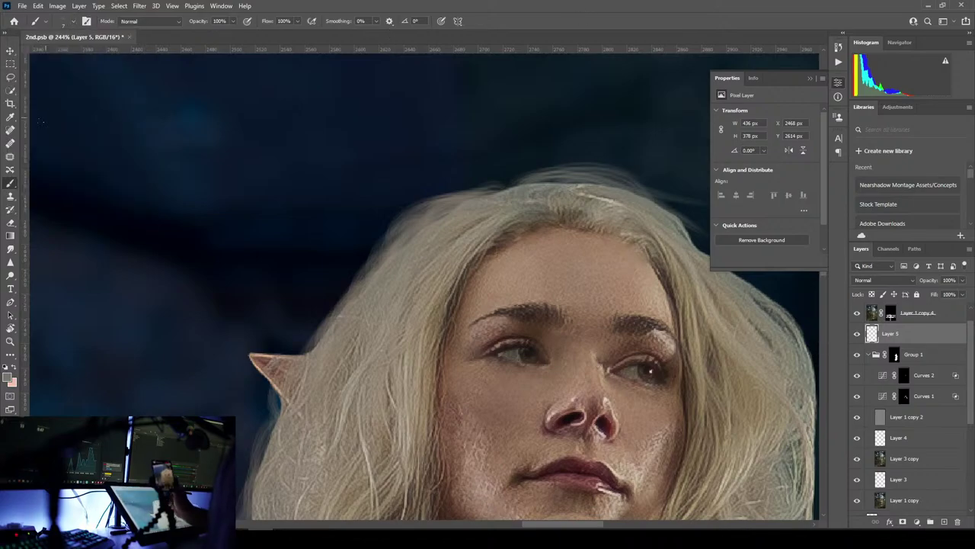
- Sample the nearby blonde tone and paint soft strands along the hair edge on the side opposite the pointed ear
{"action": "left_click_drag", "start_coordinate": [488, 235], "coordinate": [238, 294]}
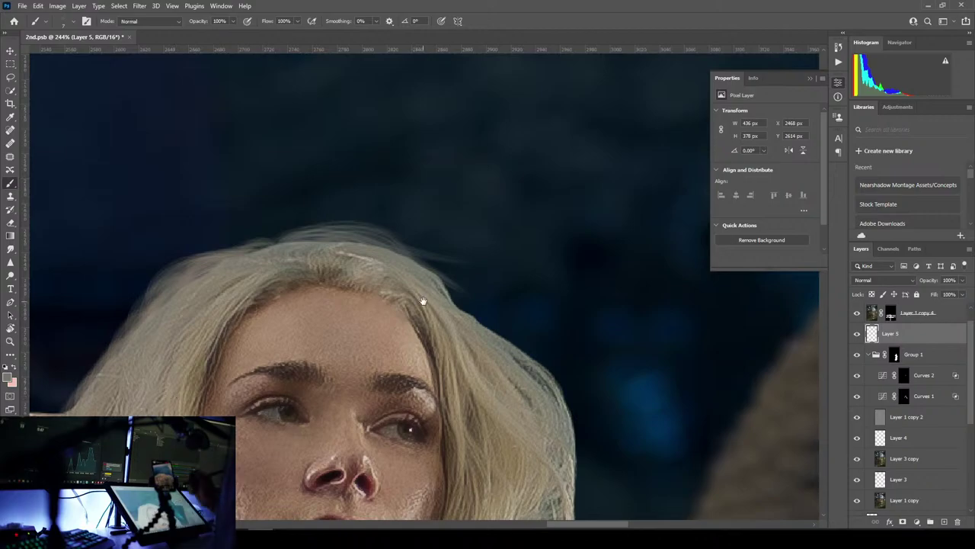
{"action": "left_click_drag", "start_coordinate": [414, 290], "coordinate": [376, 220]}
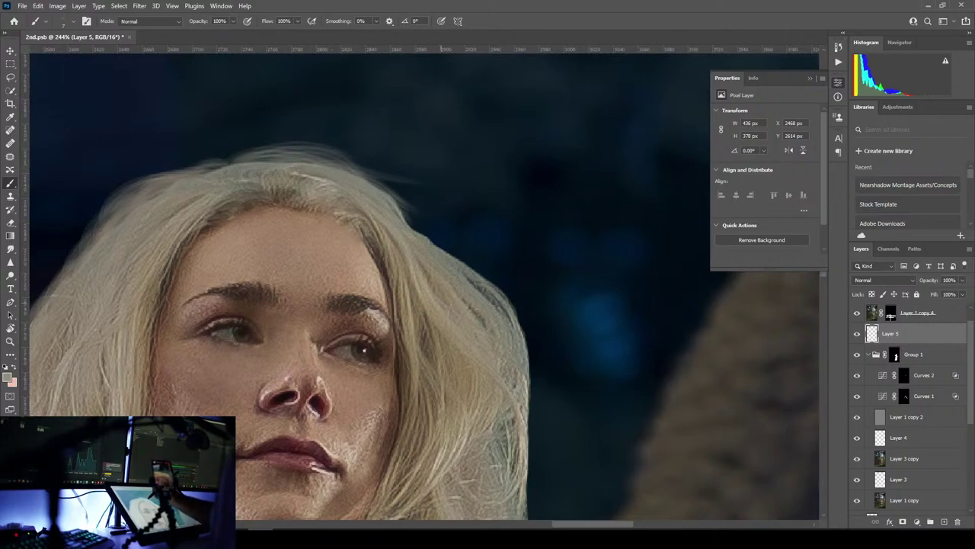
{"action": "left_click_drag", "start_coordinate": [371, 185], "coordinate": [421, 232]}
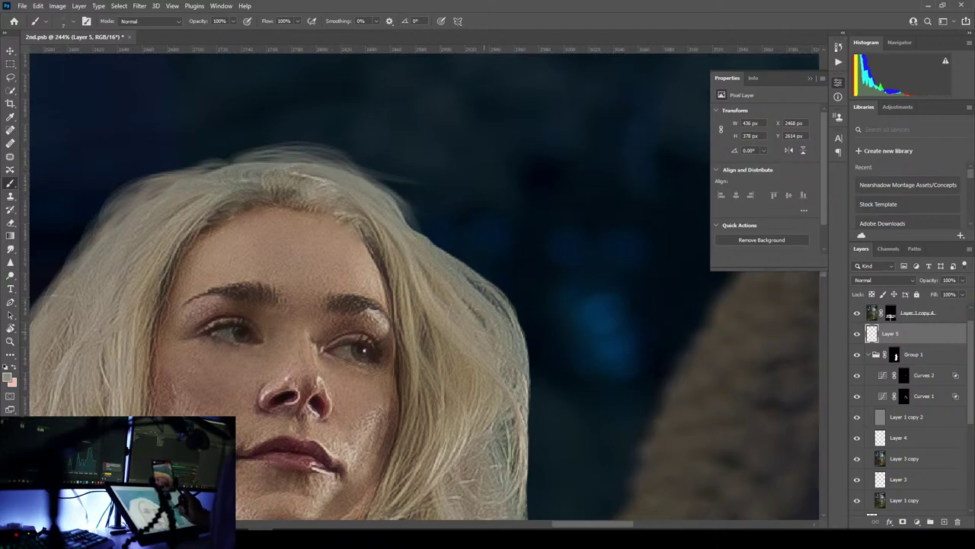
{"action": "left_click_drag", "start_coordinate": [384, 191], "coordinate": [412, 229]}
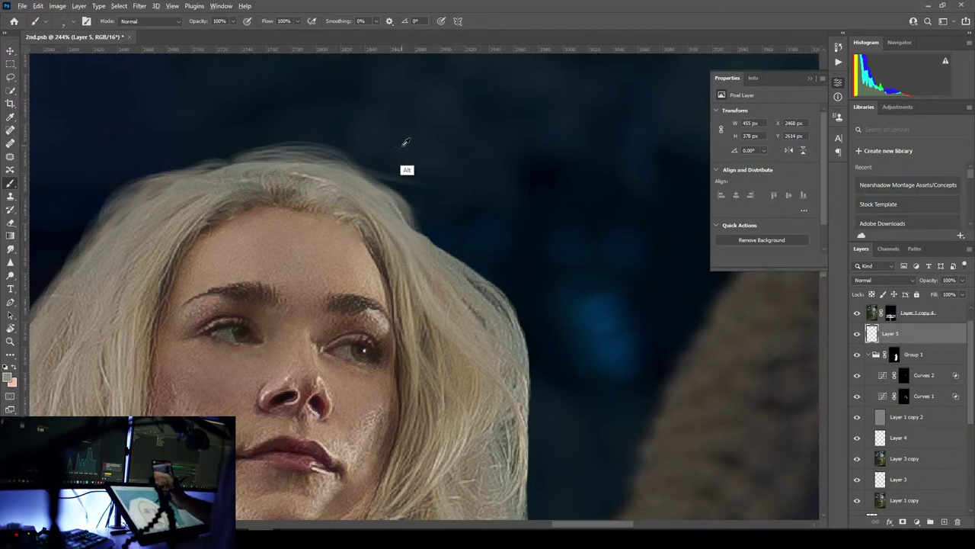
{"action": "left_click", "coordinate": [438, 314], "text": "alt"}
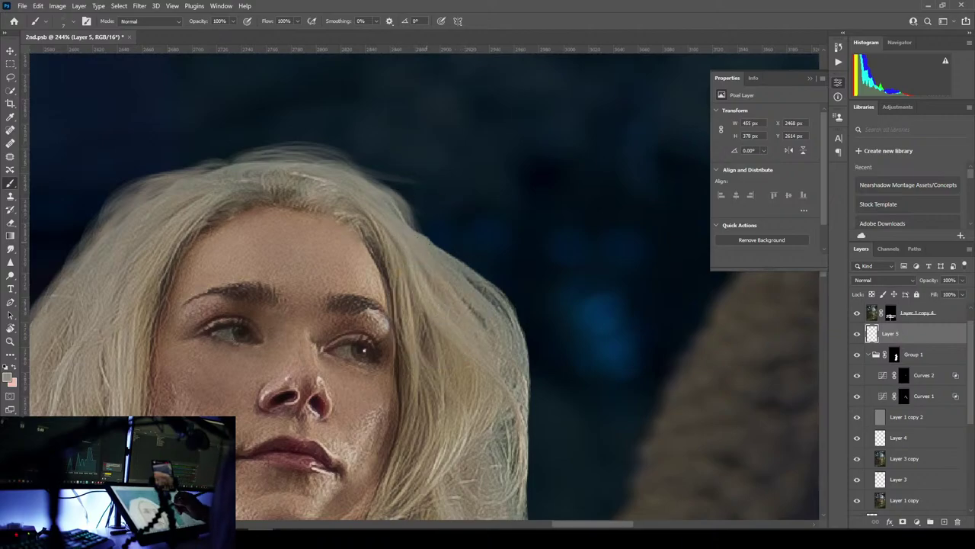
{"action": "left_click_drag", "start_coordinate": [418, 227], "coordinate": [508, 317]}
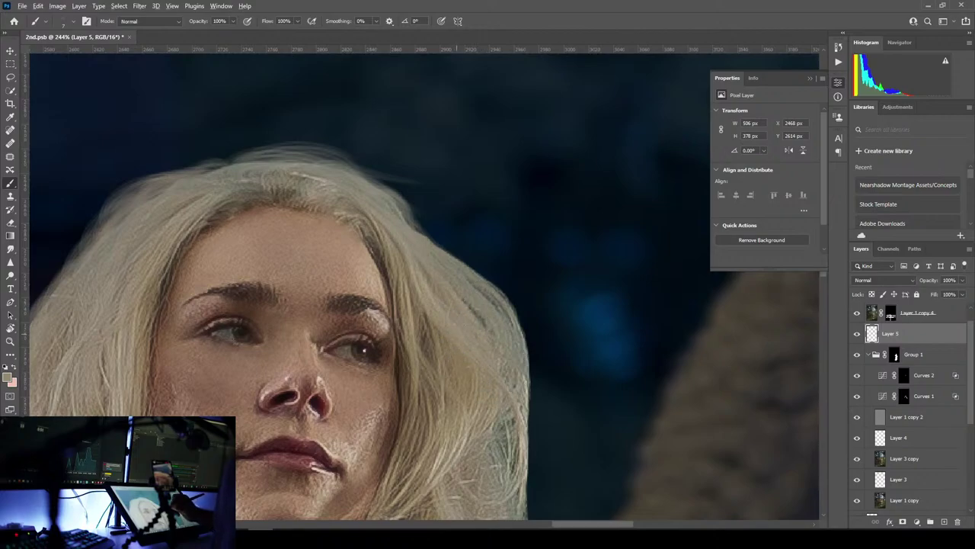
- Resample the hair tone near the pointed ear and paint short strands over the hair edge directly above and below it
{"action": "mouse_move", "coordinate": [463, 293]}
{"action": "left_mouse_down"}
{"action": "mouse_move", "coordinate": [537, 423]}
{"action": "mouse_move", "coordinate": [637, 278]}
{"action": "mouse_move", "coordinate": [674, 358]}
{"action": "left_mouse_up"}
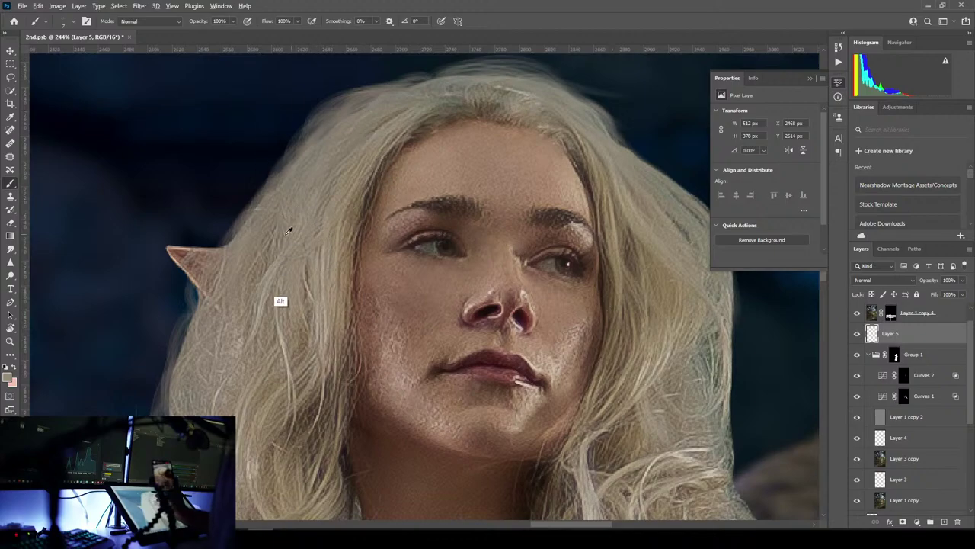
{"action": "left_click", "coordinate": [281, 259], "text": "alt"}
{"action": "left_click_drag", "start_coordinate": [215, 246], "coordinate": [253, 210]}
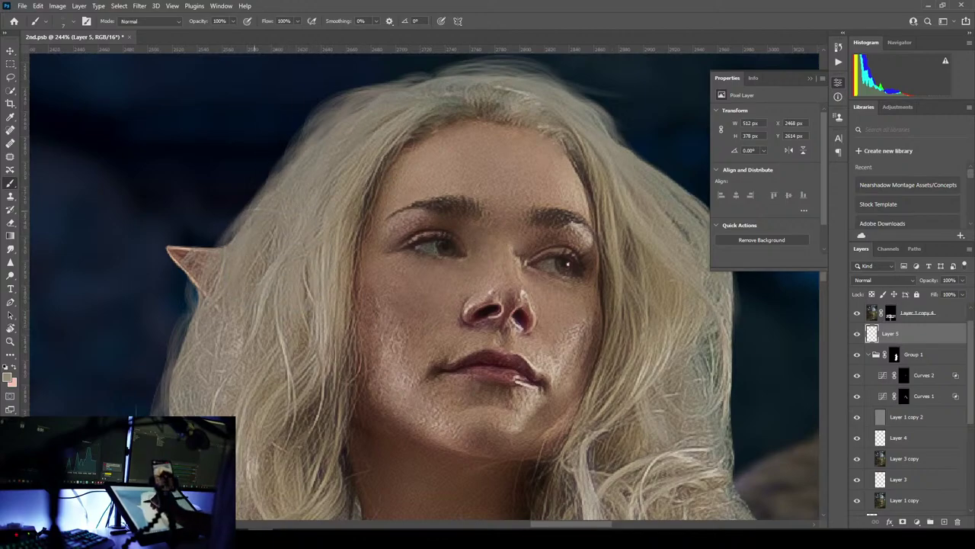
{"action": "left_click_drag", "start_coordinate": [220, 247], "coordinate": [266, 192]}
{"action": "left_click_drag", "start_coordinate": [225, 245], "coordinate": [258, 215]}
{"action": "left_click", "coordinate": [270, 282], "text": "alt"}
{"action": "left_click_drag", "start_coordinate": [172, 360], "coordinate": [196, 307]}
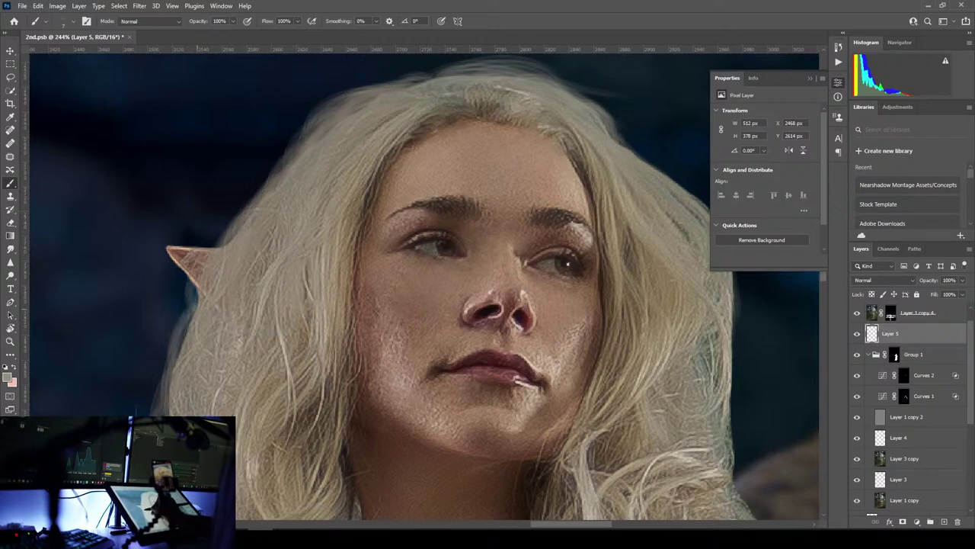
- Paint overlapping fine strands down the outer hair edge from below the pointed ear to the curls at neck level
{"action": "left_click_drag", "start_coordinate": [251, 346], "coordinate": [340, 171]}
{"action": "mouse_move", "coordinate": [284, 135]}
{"action": "left_mouse_down"}
{"action": "mouse_move", "coordinate": [263, 166]}
{"action": "mouse_move", "coordinate": [254, 209]}
{"action": "left_mouse_up"}
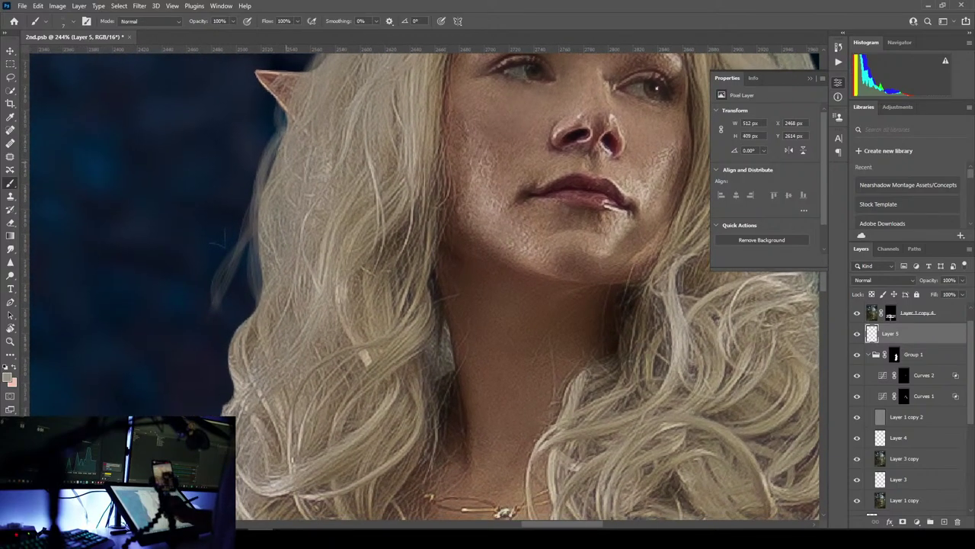
{"action": "left_click_drag", "start_coordinate": [268, 165], "coordinate": [254, 303]}
{"action": "left_click_drag", "start_coordinate": [259, 238], "coordinate": [246, 320]}
{"action": "mouse_move", "coordinate": [260, 252]}
{"action": "left_mouse_down"}
{"action": "mouse_move", "coordinate": [258, 291]}
{"action": "mouse_move", "coordinate": [211, 361]}
{"action": "left_mouse_up"}
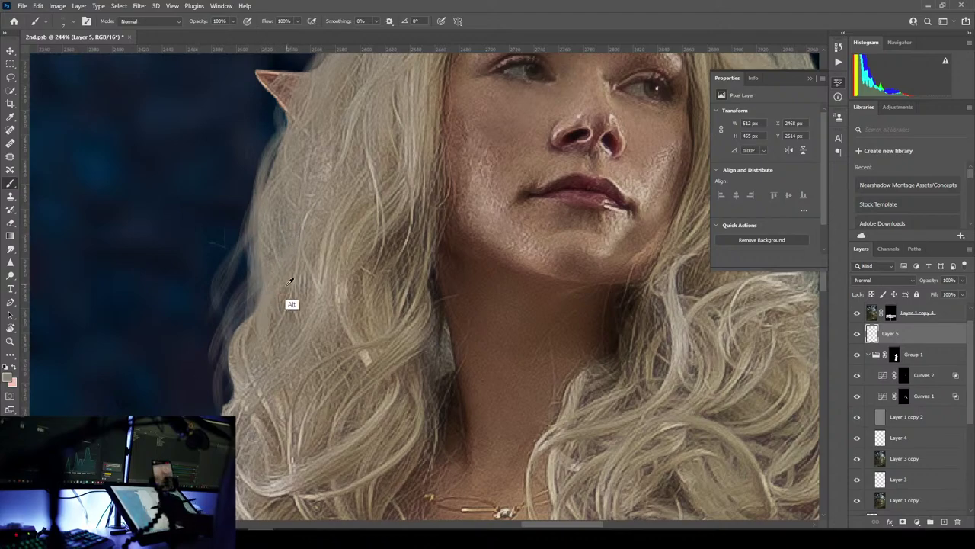
{"action": "left_click_drag", "start_coordinate": [231, 343], "coordinate": [218, 395]}
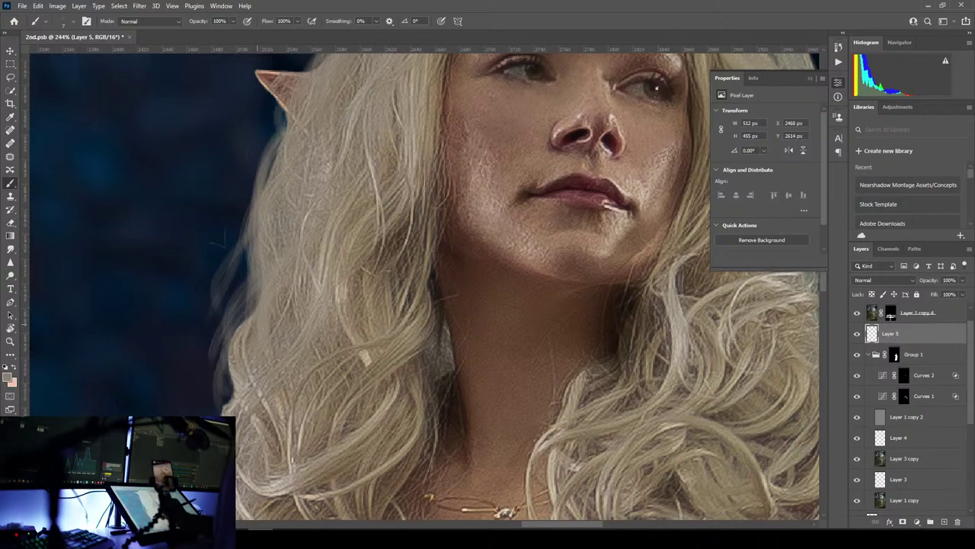
{"action": "left_click_drag", "start_coordinate": [271, 366], "coordinate": [409, 207]}
{"action": "mouse_move", "coordinate": [380, 165]}
{"action": "left_mouse_down"}
{"action": "mouse_move", "coordinate": [352, 207]}
{"action": "mouse_move", "coordinate": [355, 248]}
{"action": "mouse_move", "coordinate": [343, 285]}
{"action": "left_mouse_up"}
{"action": "left_click_drag", "start_coordinate": [366, 236], "coordinate": [349, 304]}
- Sample a lighter blonde from the curls and paint long curved flyaways around the outer curl at chest level
{"action": "key", "text": "alt"}
{"action": "left_click", "coordinate": [349, 343], "text": "alt"}
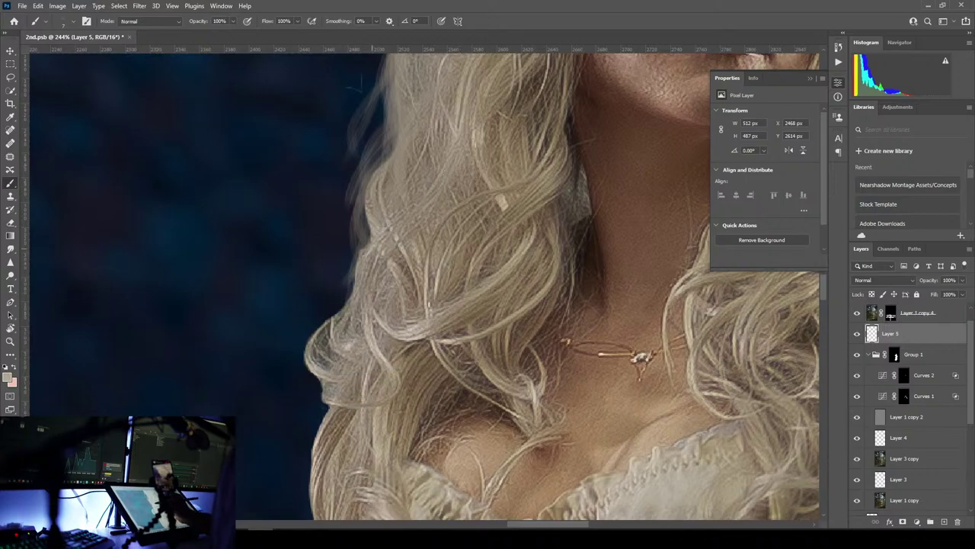
{"action": "left_click_drag", "start_coordinate": [358, 256], "coordinate": [337, 315]}
{"action": "left_click_drag", "start_coordinate": [354, 273], "coordinate": [312, 334]}
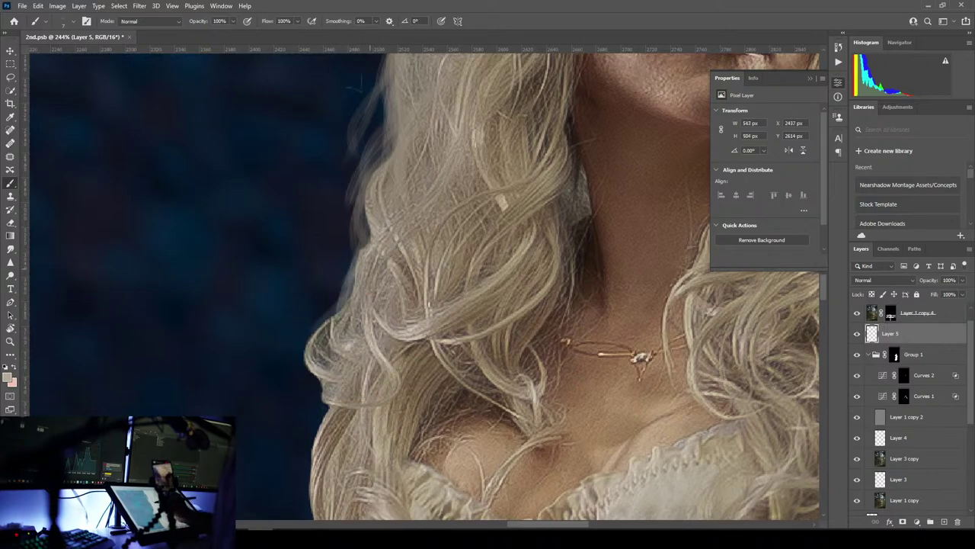
{"action": "left_click_drag", "start_coordinate": [355, 278], "coordinate": [260, 426]}
{"action": "mouse_move", "coordinate": [346, 293]}
{"action": "left_mouse_down"}
{"action": "mouse_move", "coordinate": [297, 332]}
{"action": "mouse_move", "coordinate": [301, 355]}
{"action": "mouse_move", "coordinate": [309, 337]}
{"action": "mouse_move", "coordinate": [316, 380]}
{"action": "left_mouse_up"}
{"action": "mouse_move", "coordinate": [318, 340]}
{"action": "left_mouse_down"}
{"action": "mouse_move", "coordinate": [313, 377]}
{"action": "mouse_move", "coordinate": [303, 363]}
{"action": "left_mouse_up"}
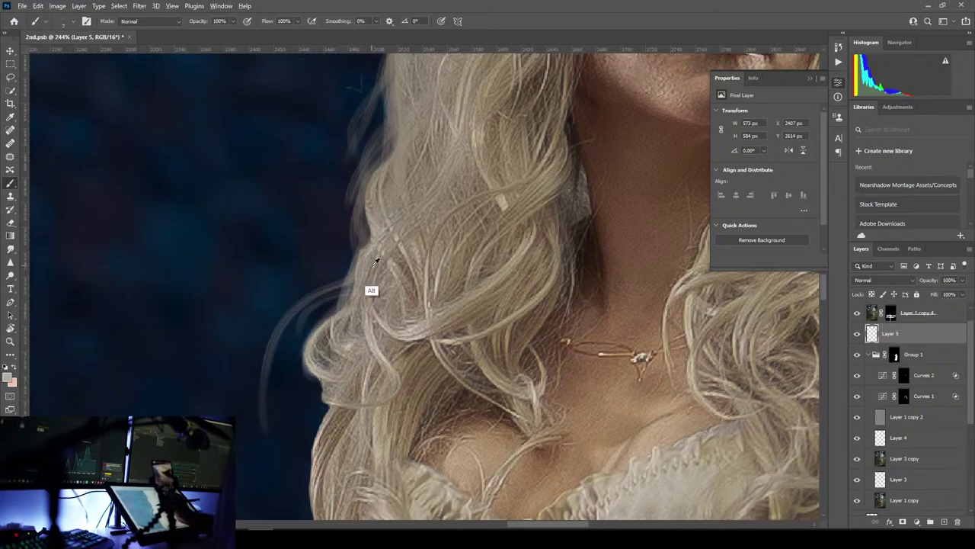
{"action": "mouse_move", "coordinate": [344, 282]}
{"action": "left_mouse_down"}
{"action": "mouse_move", "coordinate": [333, 310]}
{"action": "mouse_move", "coordinate": [282, 332]}
{"action": "left_mouse_up"}
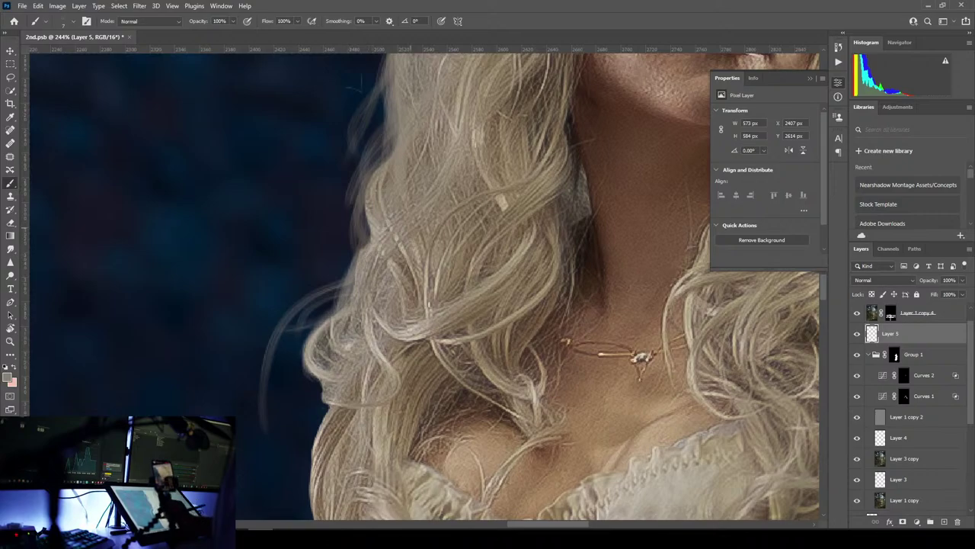
{"action": "left_click_drag", "start_coordinate": [358, 219], "coordinate": [311, 280]}
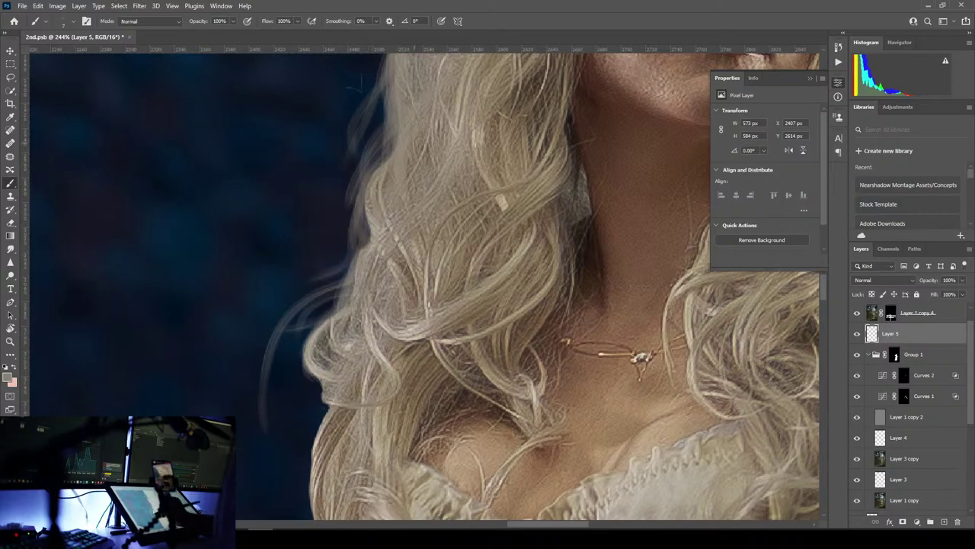
- Resample the hair tone and add thin strands along the outer hair edge above the chest-level curl
{"action": "mouse_move", "coordinate": [387, 87]}
{"action": "left_mouse_down"}
{"action": "mouse_move", "coordinate": [368, 173]}
{"action": "mouse_move", "coordinate": [335, 226]}
{"action": "left_mouse_up"}
{"action": "left_click", "coordinate": [473, 169], "text": "alt"}
{"action": "left_click_drag", "start_coordinate": [387, 94], "coordinate": [346, 250]}
{"action": "left_click_drag", "start_coordinate": [364, 211], "coordinate": [336, 250]}
{"action": "left_click_drag", "start_coordinate": [377, 131], "coordinate": [352, 191]}
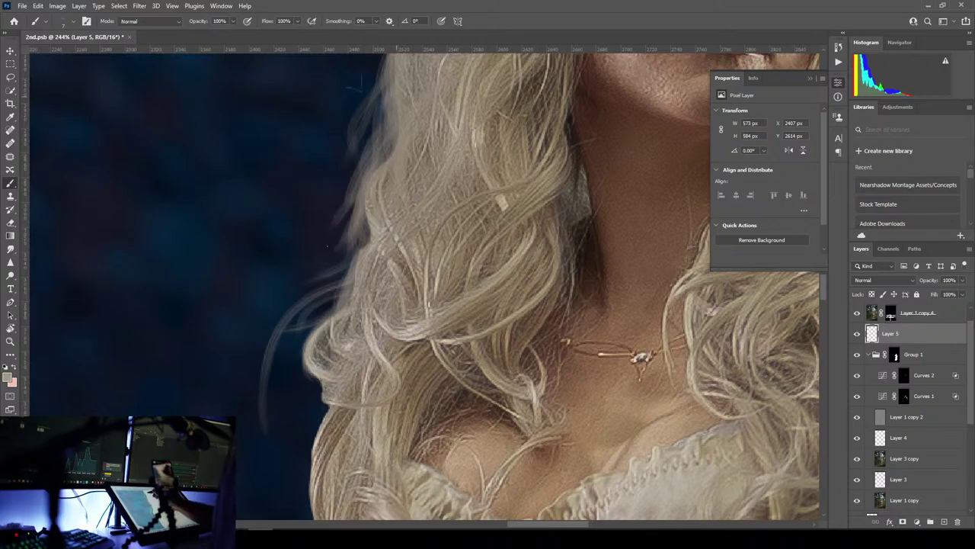
{"action": "mouse_move", "coordinate": [426, 196]}
{"action": "left_mouse_down"}
{"action": "mouse_move", "coordinate": [394, 313]}
{"action": "mouse_move", "coordinate": [390, 422]}
{"action": "left_mouse_up"}
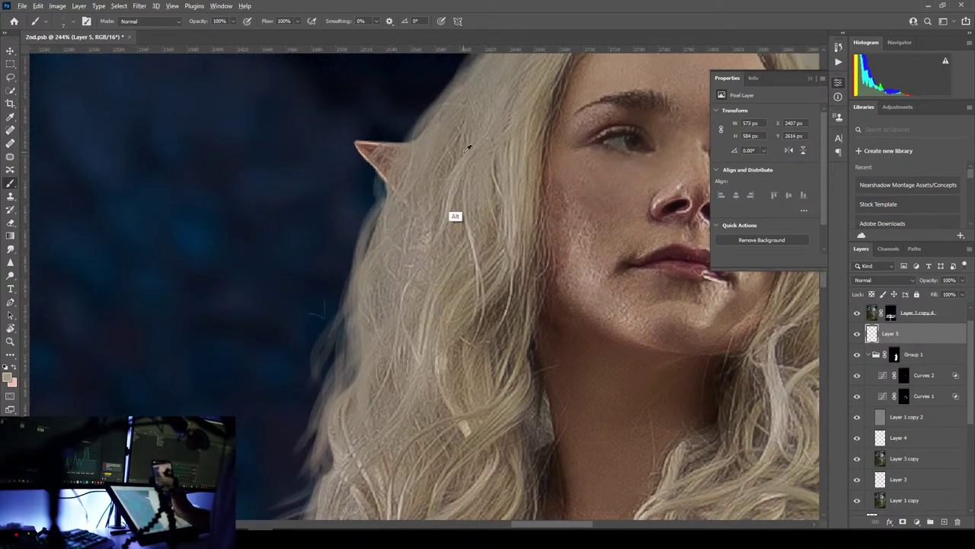
- Paint fine strands over the hair edge below the pointed ear, resample the hair tone, and soften the hair edge near the crown
{"action": "left_click_drag", "start_coordinate": [381, 188], "coordinate": [367, 218]}
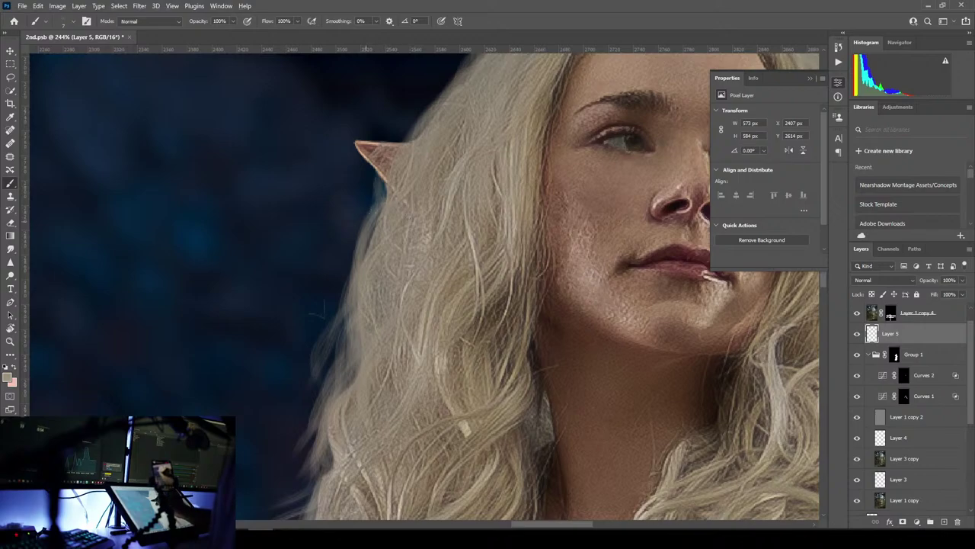
{"action": "left_click_drag", "start_coordinate": [382, 183], "coordinate": [311, 345]}
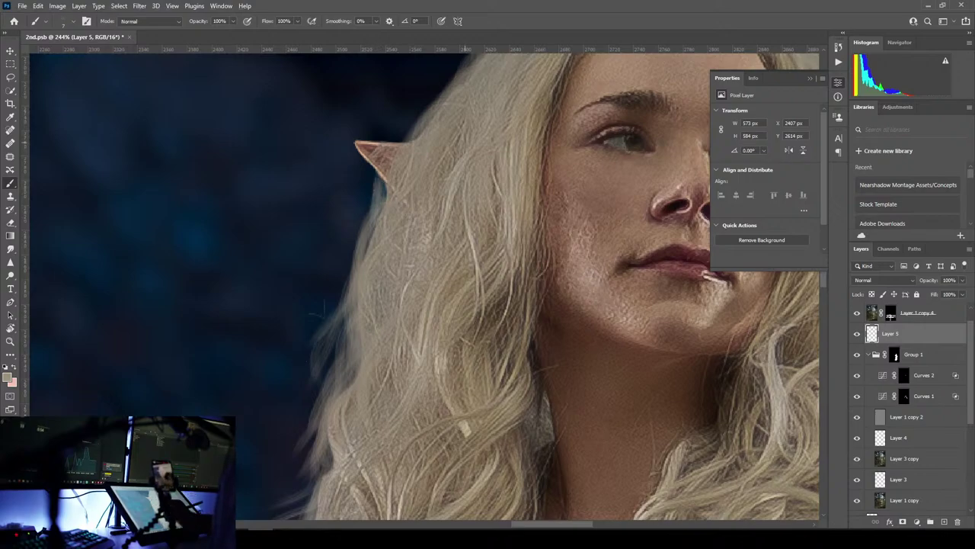
{"action": "left_click_drag", "start_coordinate": [471, 151], "coordinate": [403, 343]}
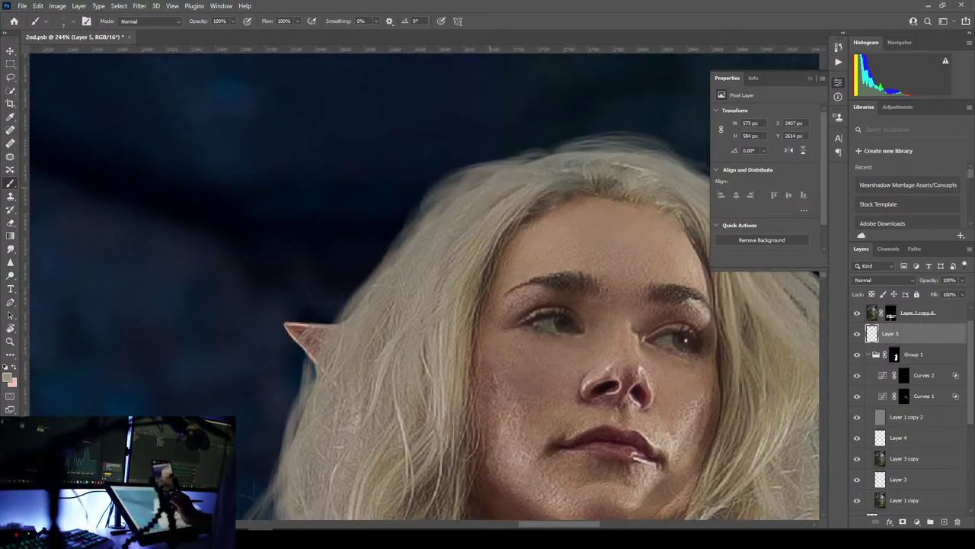
{"action": "left_click", "coordinate": [397, 414], "text": "alt"}
{"action": "left_click_drag", "start_coordinate": [455, 191], "coordinate": [407, 239]}
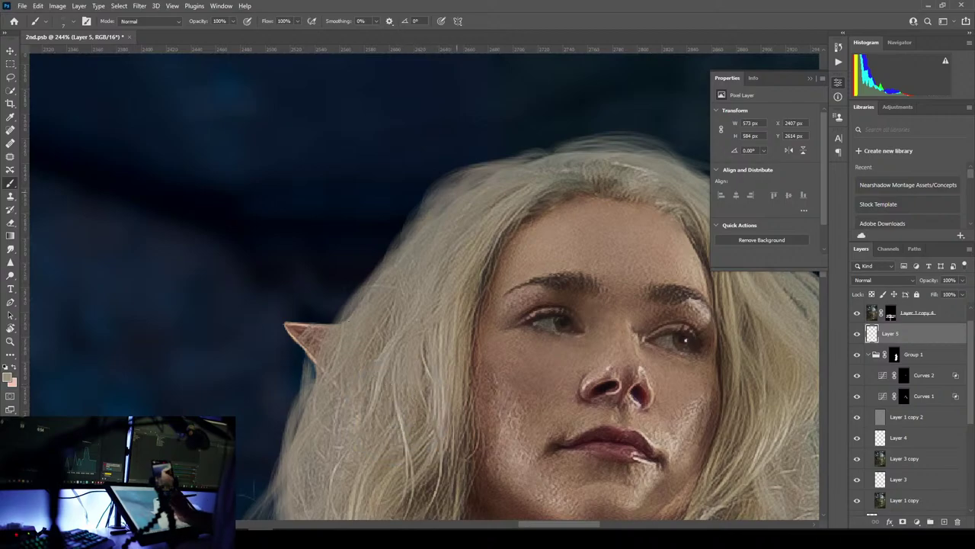
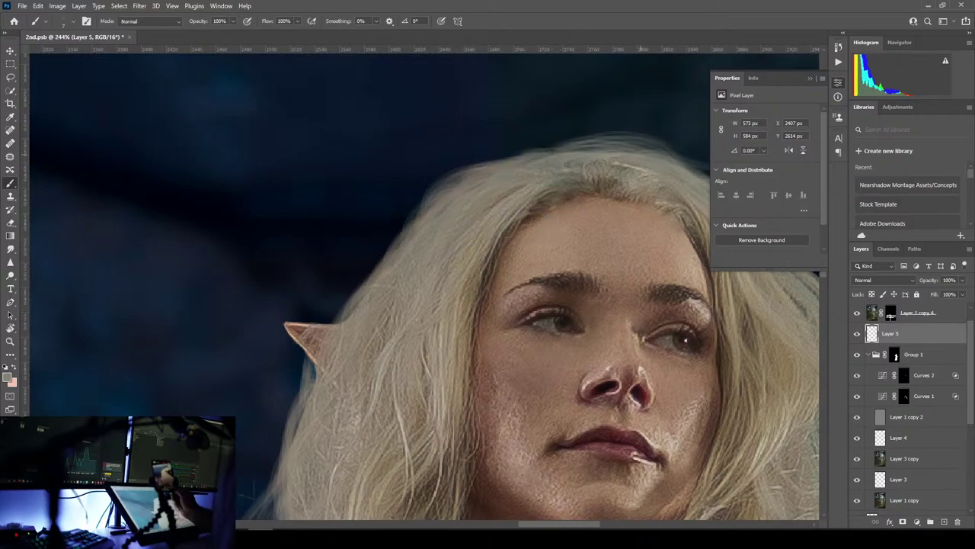
- Resample the hair tone and try flyaways off the hair edge above the pointed ear, undoing the overlong strand
{"action": "left_click", "coordinate": [401, 411], "text": "alt"}
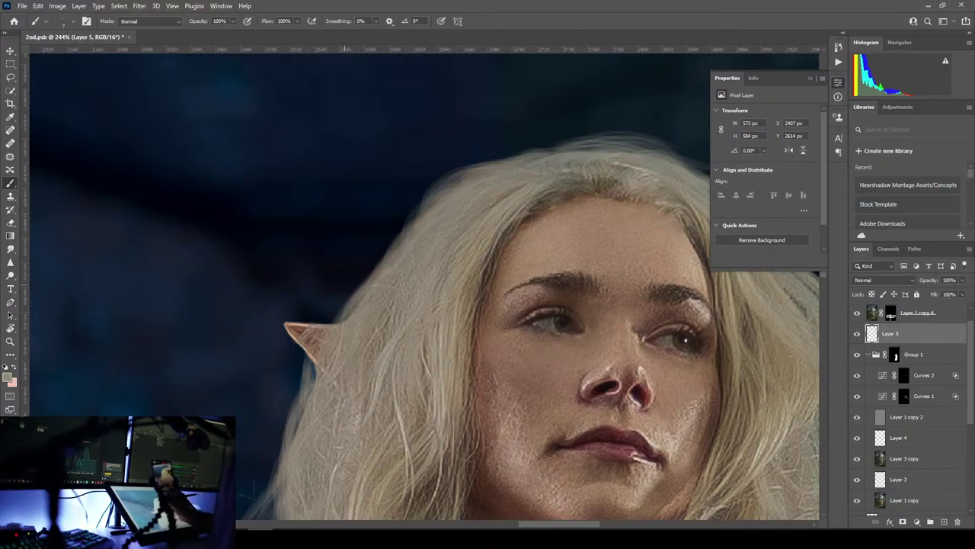
{"action": "left_click_drag", "start_coordinate": [372, 276], "coordinate": [346, 281]}
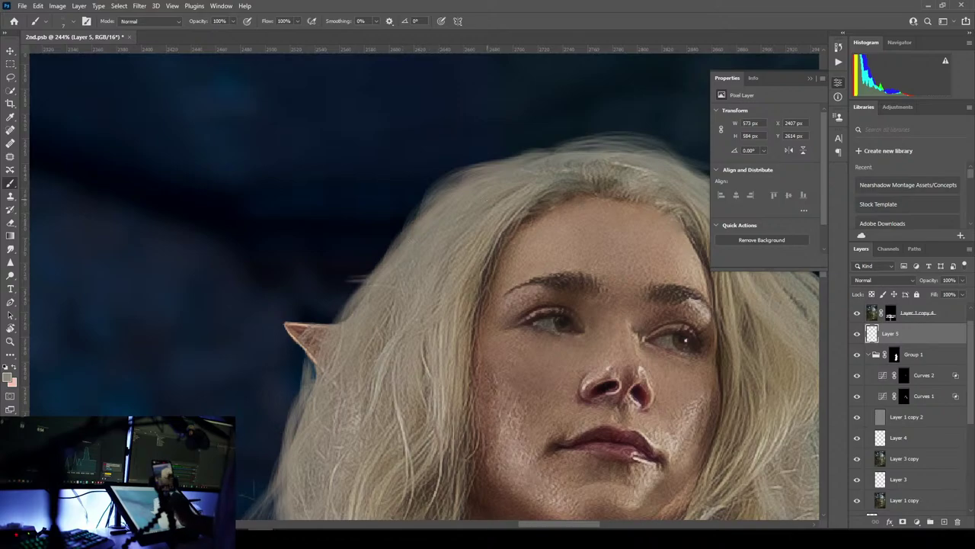
{"action": "key", "text": "ctrl+z"}
{"action": "left_click_drag", "start_coordinate": [401, 236], "coordinate": [284, 300]}
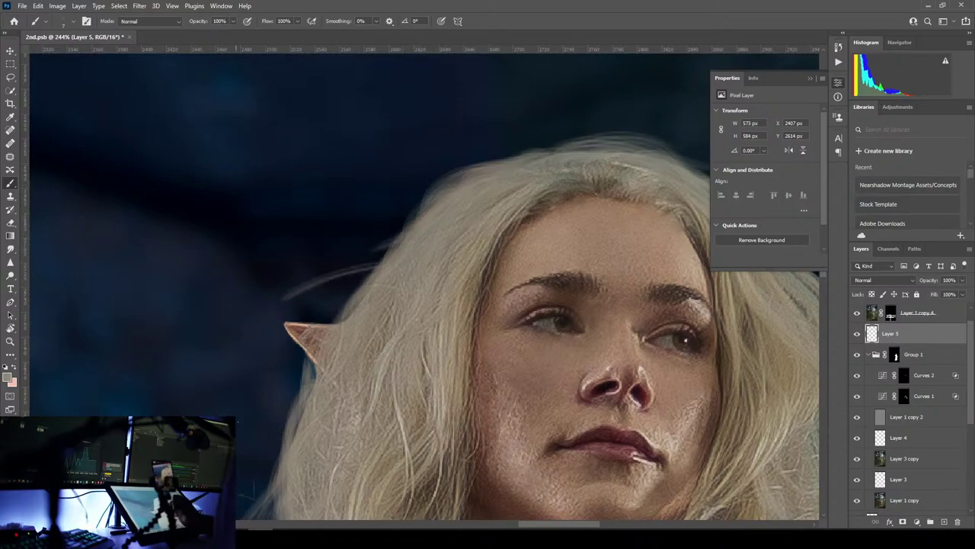
{"action": "key", "text": "ctrl+z"}
- Sample a tone from the curls and paint strands around the outer chest-level curl, with a thin flyaway beneath it
{"action": "mouse_move", "coordinate": [431, 351]}
{"action": "left_mouse_down"}
{"action": "mouse_move", "coordinate": [476, 208]}
{"action": "mouse_move", "coordinate": [424, 374]}
{"action": "left_mouse_up"}
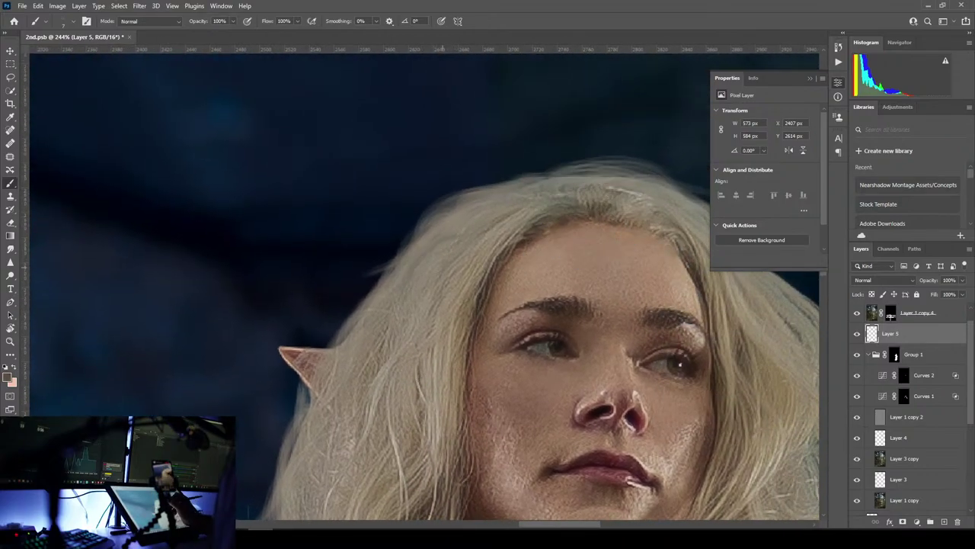
{"action": "left_click_drag", "start_coordinate": [399, 411], "coordinate": [453, 269]}
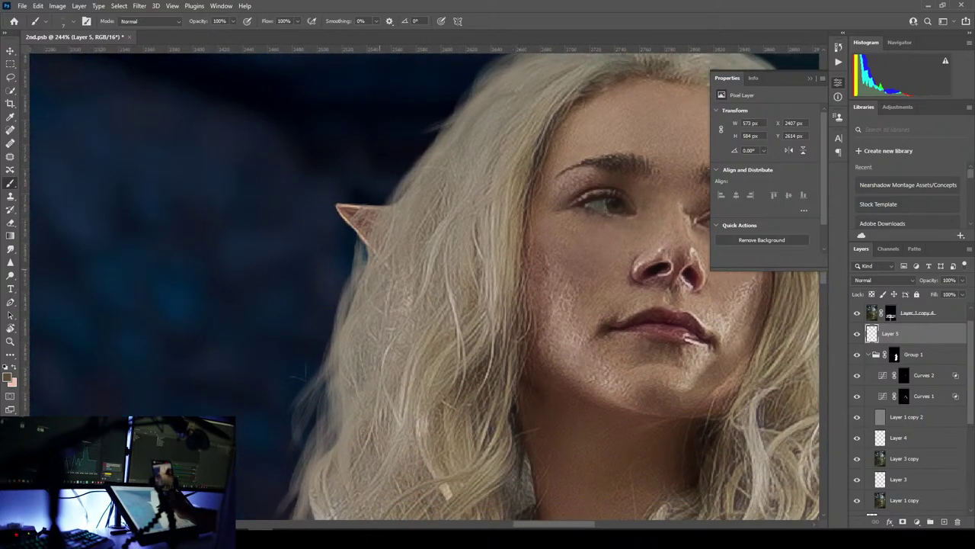
{"action": "left_click_drag", "start_coordinate": [354, 369], "coordinate": [362, 233]}
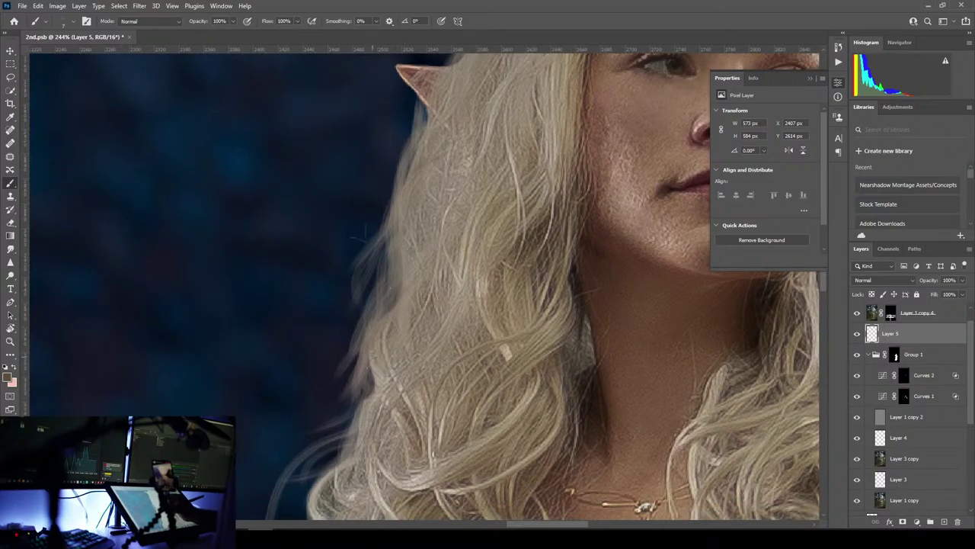
{"action": "left_click_drag", "start_coordinate": [455, 400], "coordinate": [516, 253]}
{"action": "left_click", "coordinate": [525, 266], "text": "alt"}
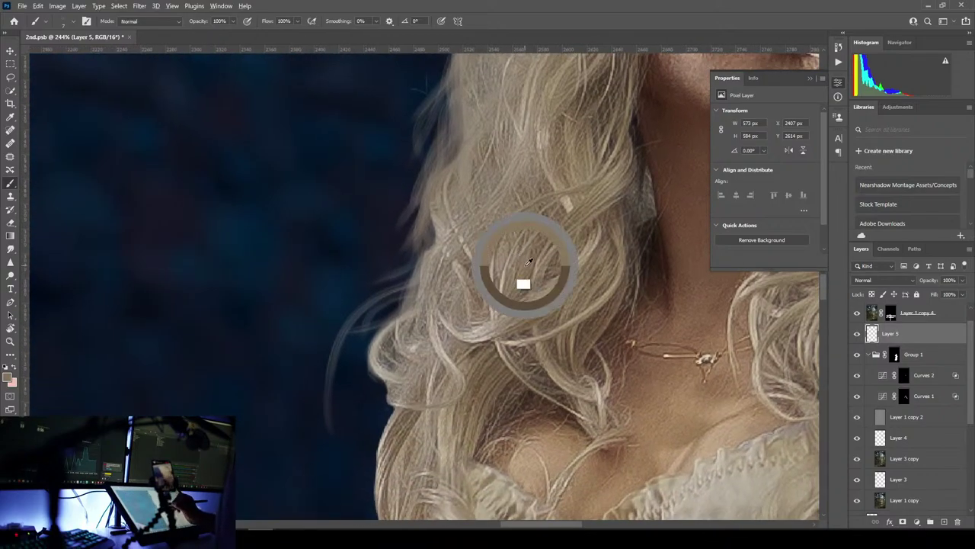
{"action": "left_click_drag", "start_coordinate": [381, 328], "coordinate": [375, 392]}
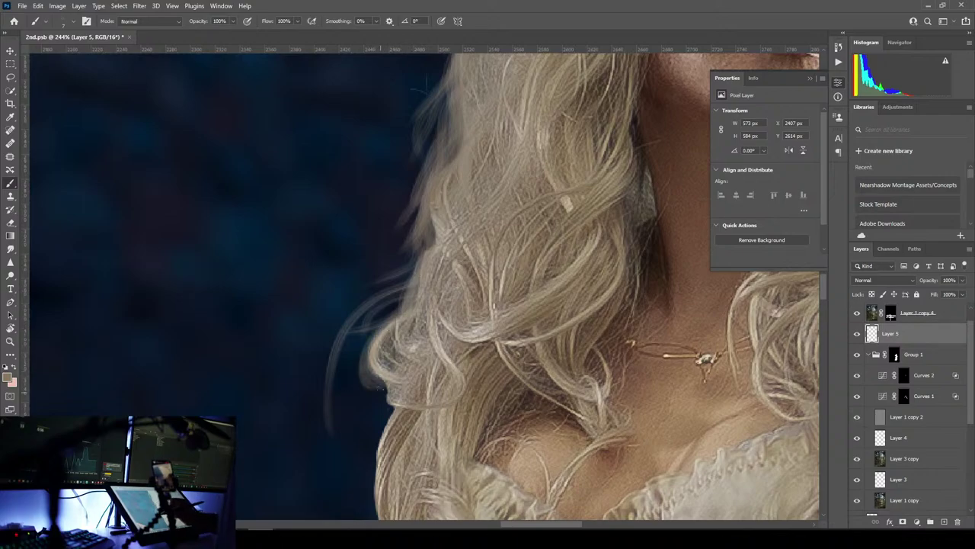
{"action": "left_click_drag", "start_coordinate": [389, 390], "coordinate": [347, 470]}
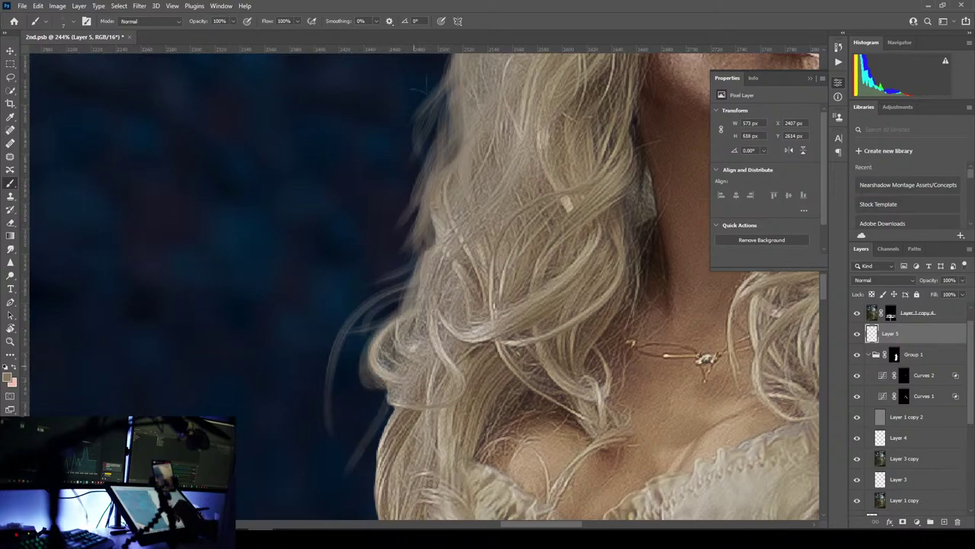
{"action": "key", "text": "ctrl+z"}
{"action": "left_click_drag", "start_coordinate": [386, 392], "coordinate": [343, 469]}
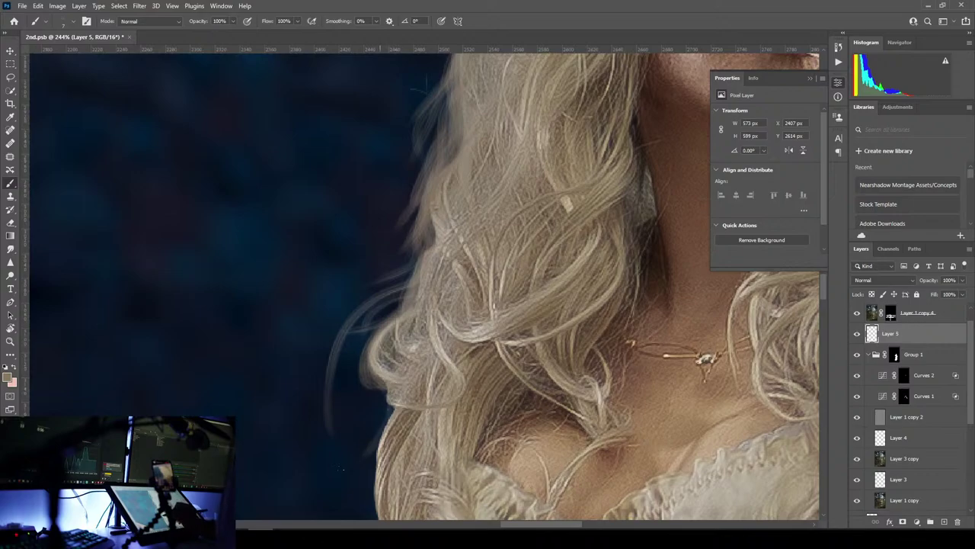
- Paint fine strands down the outer hair edge below the chest-level curl and across the top of the lower curl
{"action": "mouse_move", "coordinate": [437, 402]}
{"action": "left_mouse_down"}
{"action": "mouse_move", "coordinate": [495, 273]}
{"action": "mouse_move", "coordinate": [431, 321]}
{"action": "left_mouse_up"}
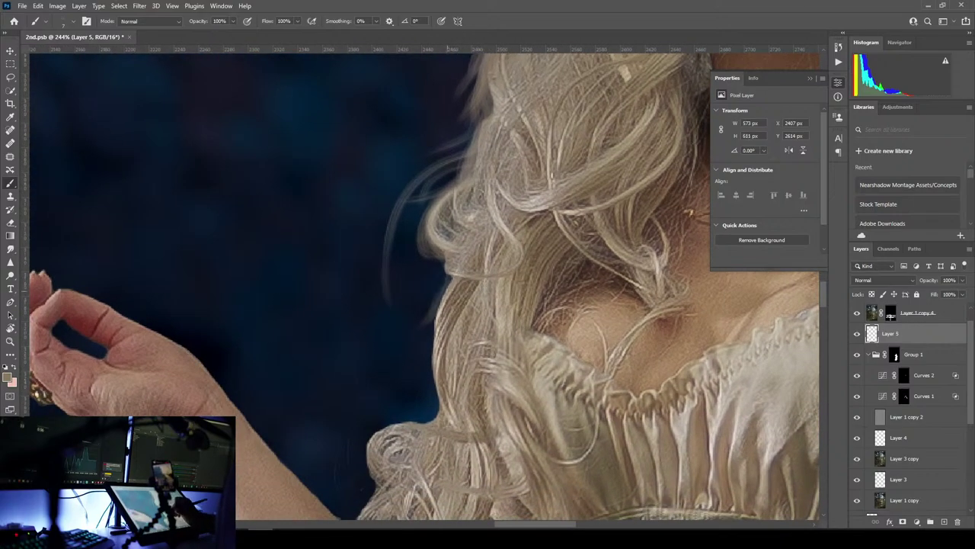
{"action": "mouse_move", "coordinate": [450, 277]}
{"action": "left_mouse_down"}
{"action": "mouse_move", "coordinate": [427, 336]}
{"action": "mouse_move", "coordinate": [430, 372]}
{"action": "left_mouse_up"}
{"action": "left_click_drag", "start_coordinate": [434, 328], "coordinate": [431, 400]}
{"action": "left_click_drag", "start_coordinate": [430, 352], "coordinate": [439, 411]}
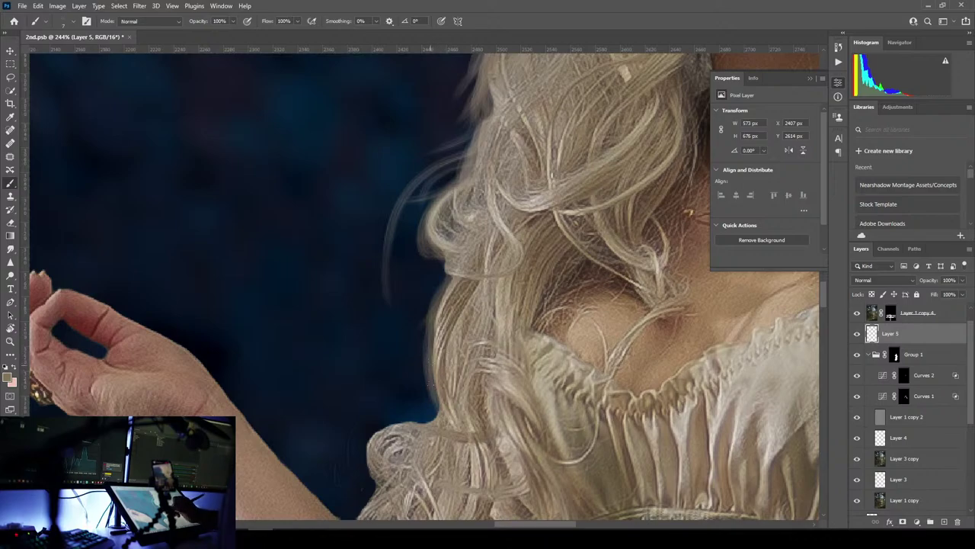
{"action": "left_click_drag", "start_coordinate": [427, 413], "coordinate": [361, 436]}
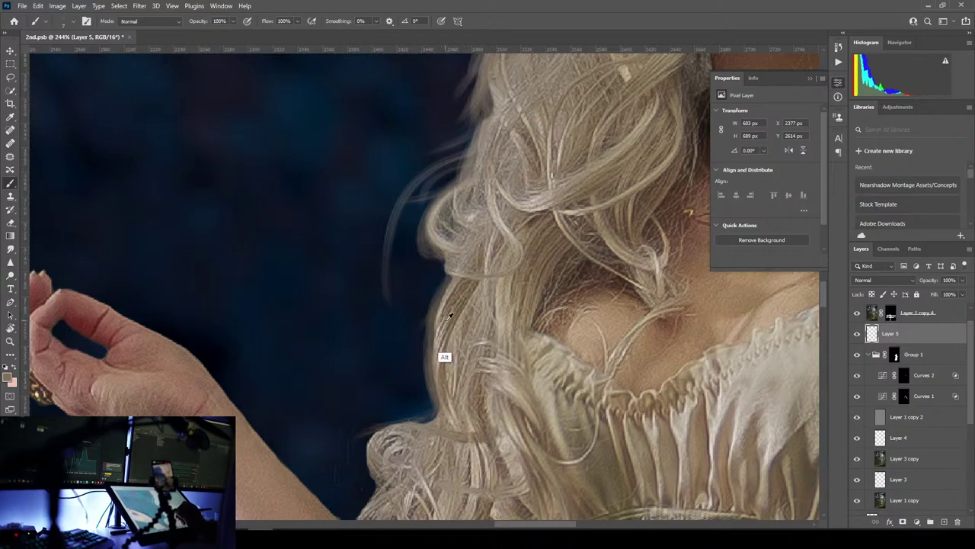
{"action": "left_click_drag", "start_coordinate": [430, 323], "coordinate": [446, 281]}
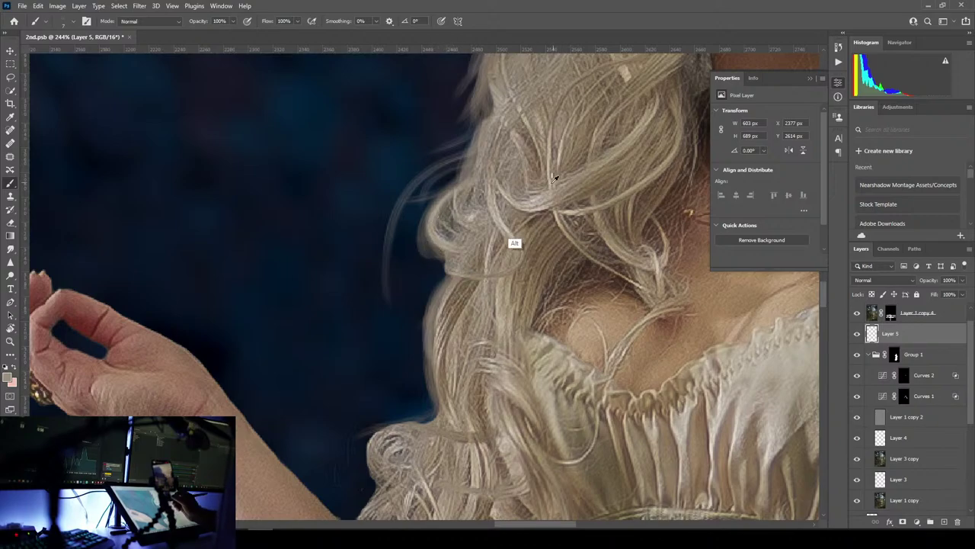
- Sample two blonde tones from the hair and layer more curved strands along the outer edge between the chest-level and lower curls
{"action": "left_click", "coordinate": [502, 224], "text": "alt"}
{"action": "mouse_move", "coordinate": [439, 297]}
{"action": "left_mouse_down"}
{"action": "mouse_move", "coordinate": [429, 371]}
{"action": "mouse_move", "coordinate": [445, 389]}
{"action": "left_mouse_up"}
{"action": "left_click_drag", "start_coordinate": [428, 332], "coordinate": [441, 385]}
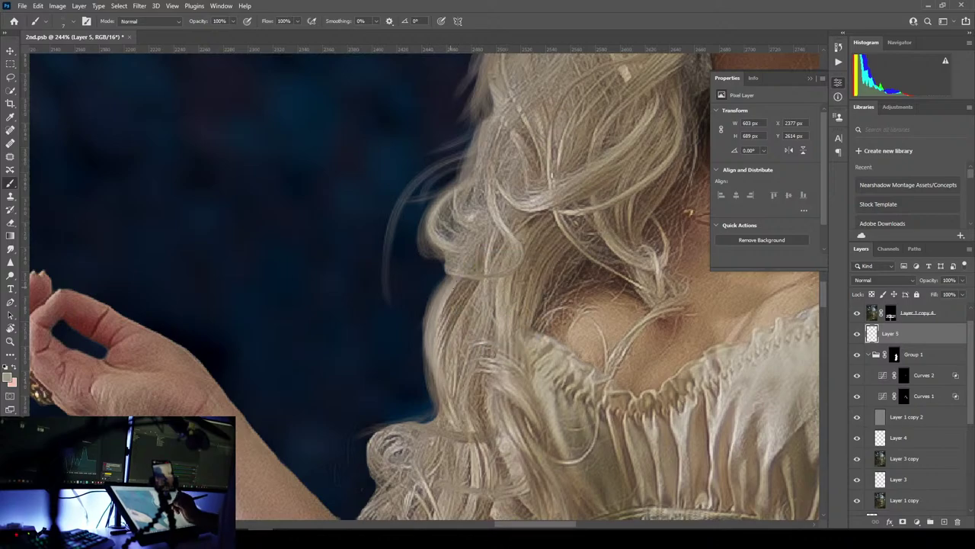
{"action": "left_click", "coordinate": [509, 294], "text": "alt"}
{"action": "mouse_move", "coordinate": [443, 282]}
{"action": "left_mouse_down"}
{"action": "mouse_move", "coordinate": [427, 365]}
{"action": "mouse_move", "coordinate": [439, 419]}
{"action": "left_mouse_up"}
{"action": "left_click_drag", "start_coordinate": [424, 367], "coordinate": [432, 416]}
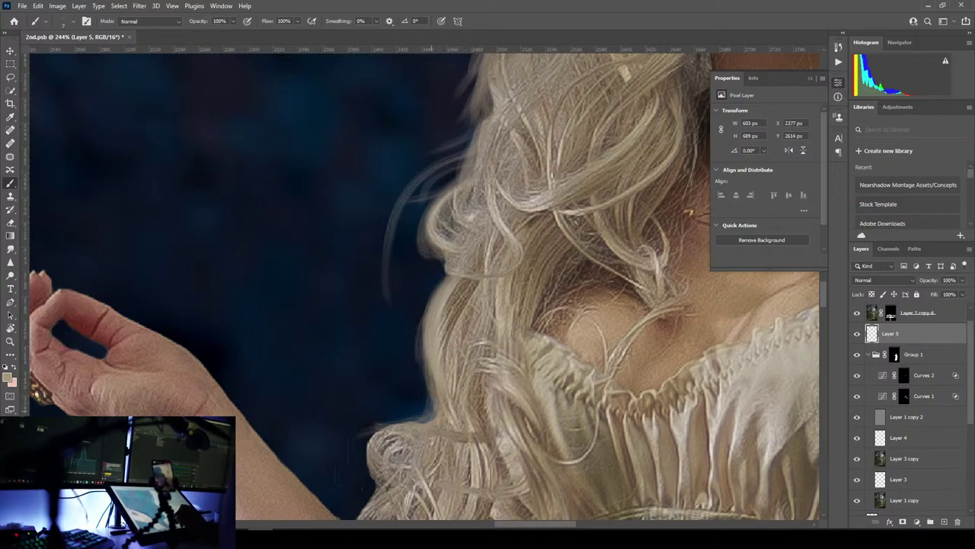
- Paint strands around the outer side of the lower curl down to where the hair meets the forearm
{"action": "mouse_move", "coordinate": [367, 436]}
{"action": "left_mouse_down"}
{"action": "mouse_move", "coordinate": [430, 418]}
{"action": "mouse_move", "coordinate": [378, 425]}
{"action": "mouse_move", "coordinate": [360, 457]}
{"action": "left_mouse_up"}
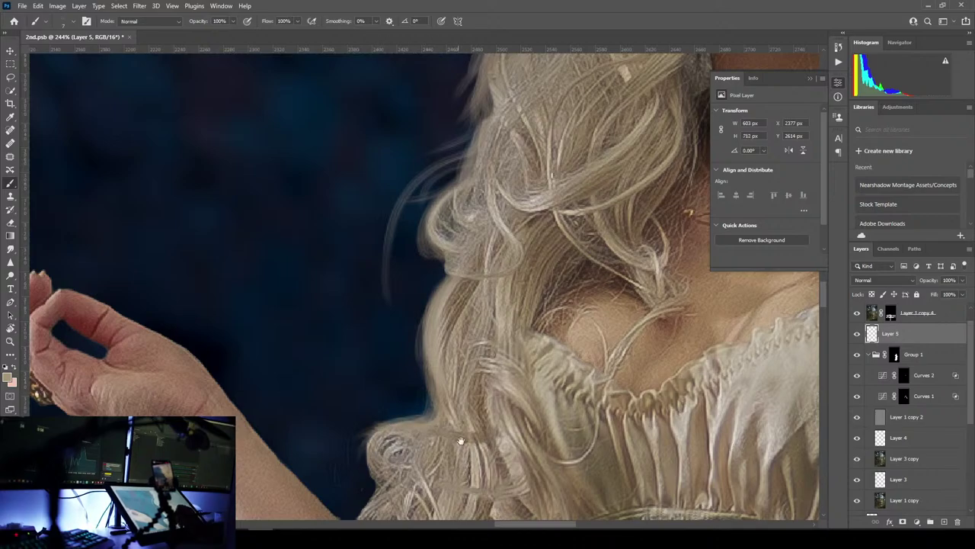
{"action": "left_click_drag", "start_coordinate": [426, 442], "coordinate": [524, 275]}
{"action": "mouse_move", "coordinate": [462, 276]}
{"action": "left_mouse_down"}
{"action": "mouse_move", "coordinate": [464, 316]}
{"action": "mouse_move", "coordinate": [457, 303]}
{"action": "left_mouse_up"}
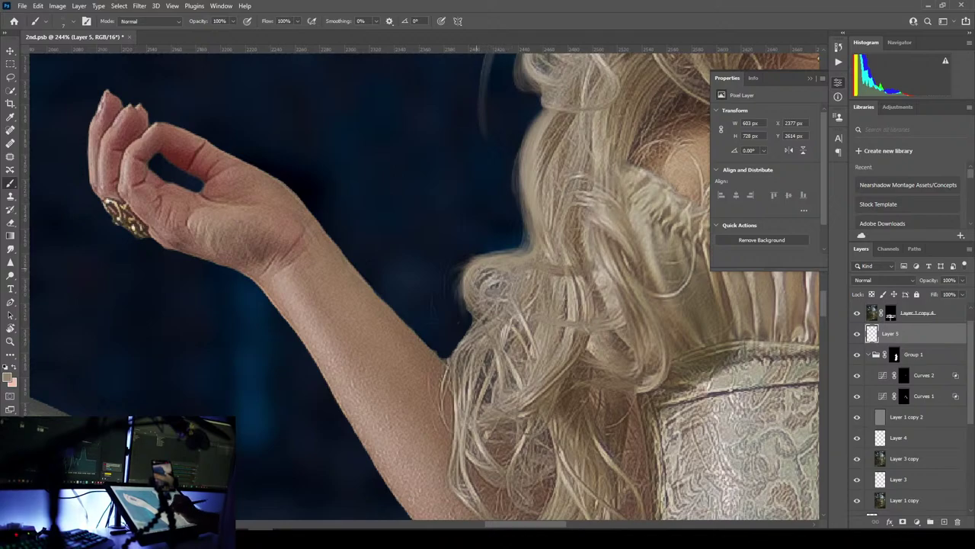
{"action": "mouse_move", "coordinate": [463, 266]}
{"action": "left_mouse_down"}
{"action": "mouse_move", "coordinate": [468, 327]}
{"action": "mouse_move", "coordinate": [448, 349]}
{"action": "left_mouse_up"}
{"action": "left_click_drag", "start_coordinate": [461, 299], "coordinate": [456, 340]}
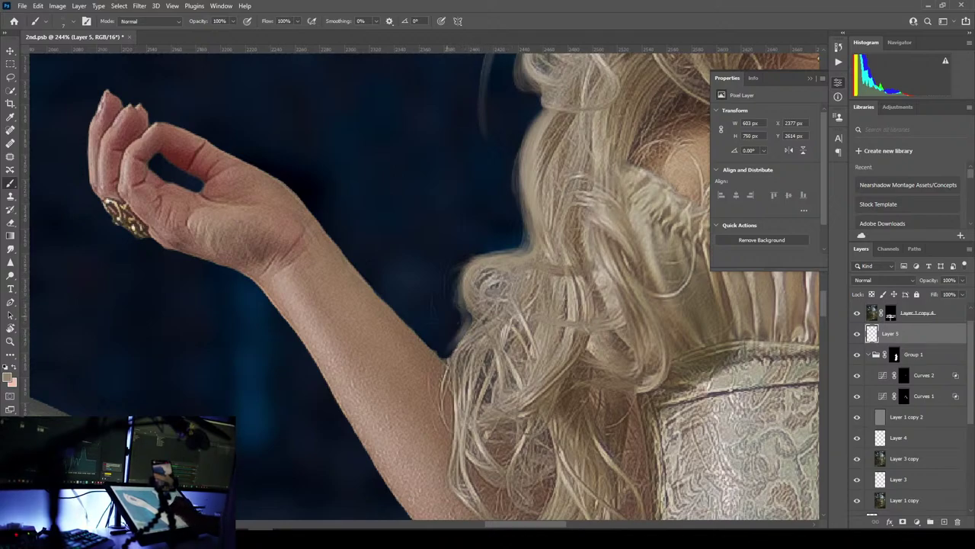
{"action": "left_click_drag", "start_coordinate": [460, 280], "coordinate": [441, 358]}
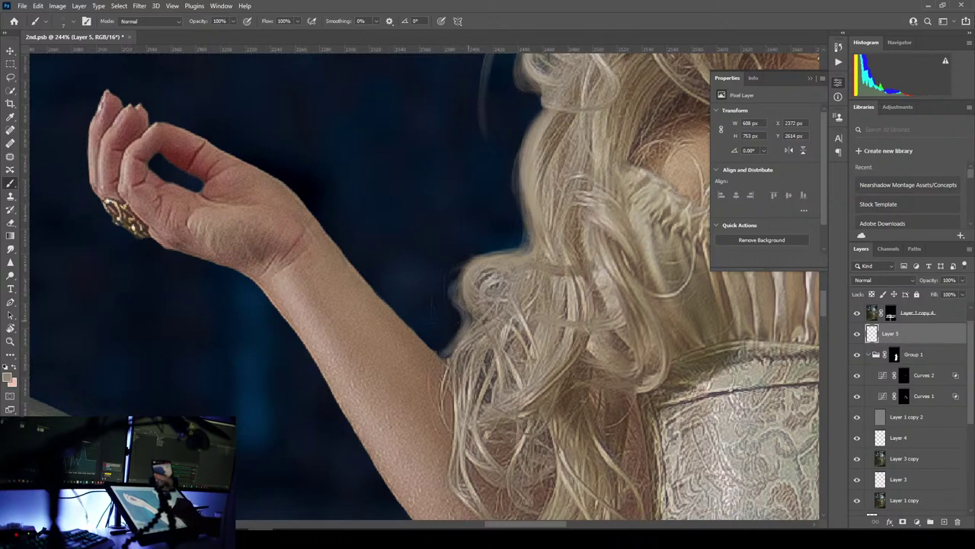
- Sample a tone from the lower curl and blend short strands over the hair edge beside the forearm
{"action": "left_click", "coordinate": [471, 338], "text": "alt"}
{"action": "left_click_drag", "start_coordinate": [450, 353], "coordinate": [445, 361]}
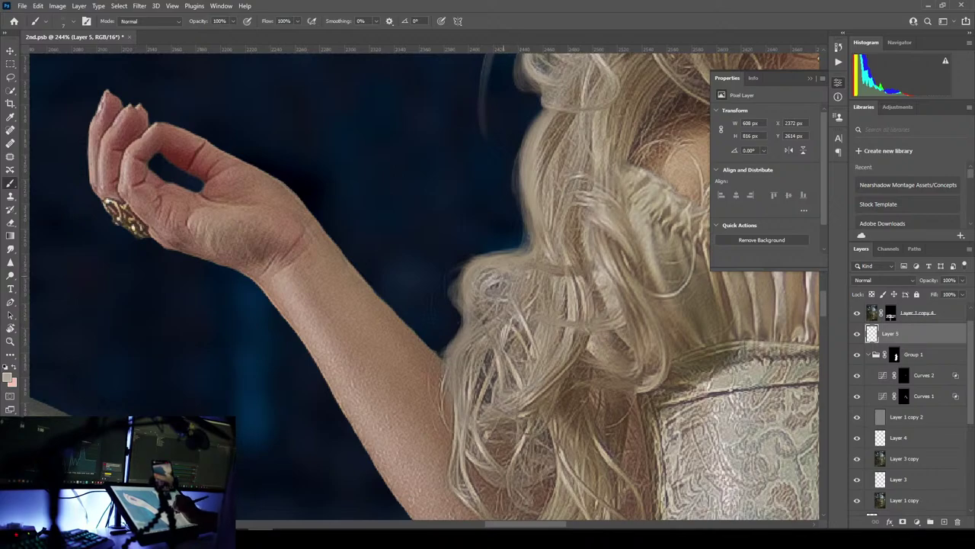
{"action": "left_click_drag", "start_coordinate": [464, 311], "coordinate": [458, 340]}
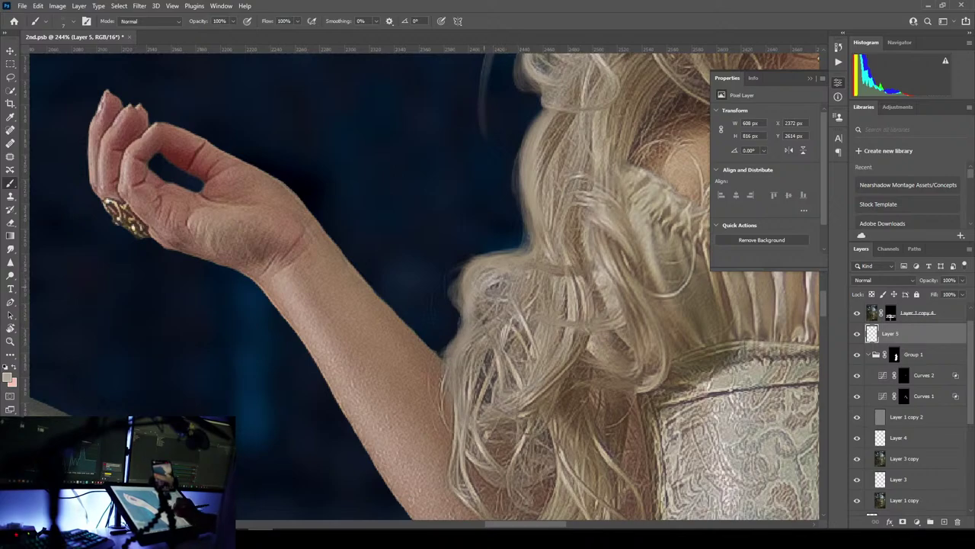
- Resample the hair tone at the outer chest-level curl and paint curved strands up along its outer edge
{"action": "left_click_drag", "start_coordinate": [496, 307], "coordinate": [461, 446]}
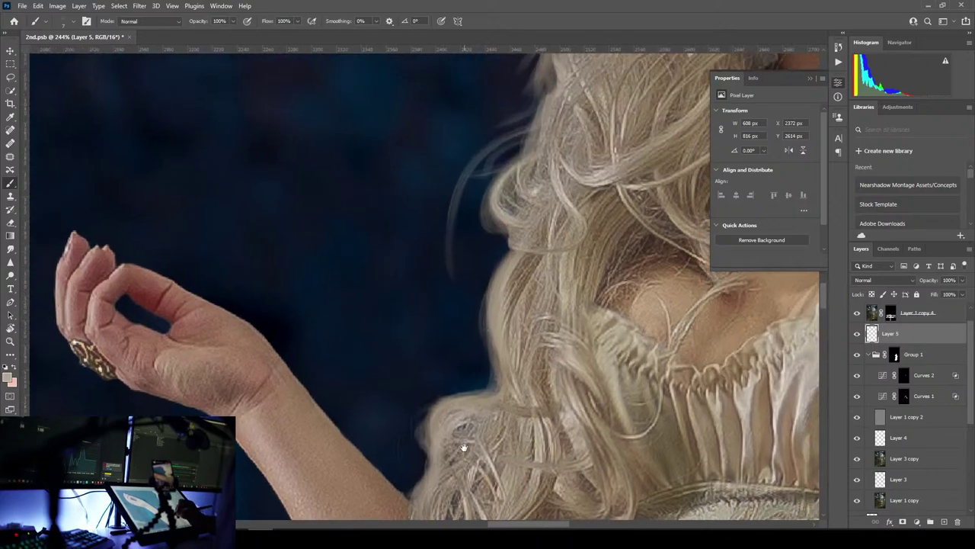
{"action": "left_click", "coordinate": [502, 180], "text": "alt"}
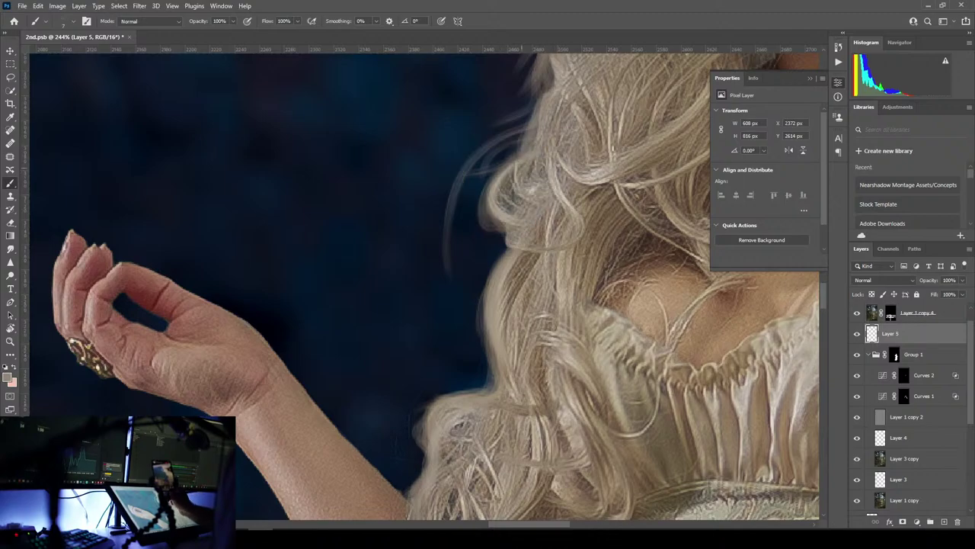
{"action": "mouse_move", "coordinate": [485, 207]}
{"action": "left_mouse_down"}
{"action": "mouse_move", "coordinate": [535, 122]}
{"action": "mouse_move", "coordinate": [499, 153]}
{"action": "mouse_move", "coordinate": [518, 138]}
{"action": "left_mouse_up"}
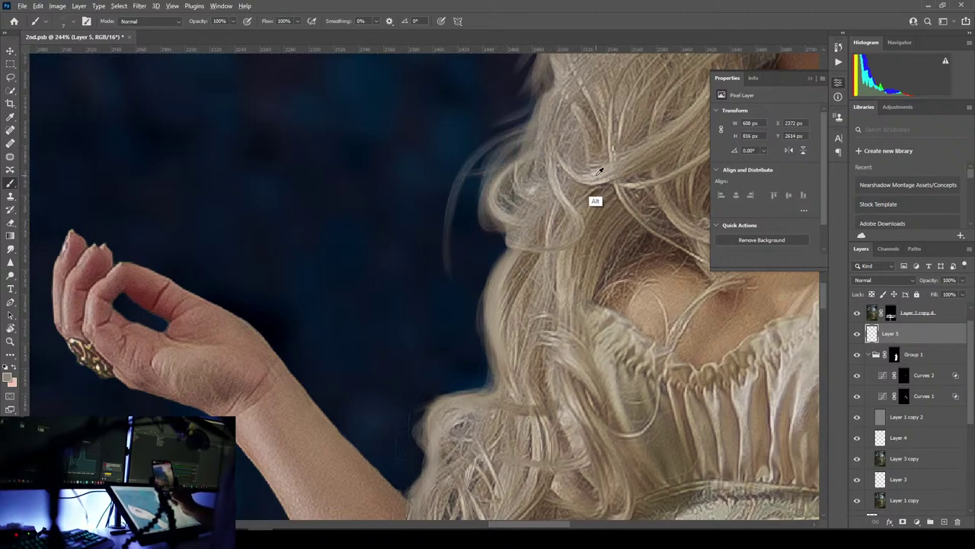
{"action": "mouse_move", "coordinate": [482, 204]}
{"action": "left_mouse_down"}
{"action": "mouse_move", "coordinate": [531, 139]}
{"action": "mouse_move", "coordinate": [491, 172]}
{"action": "mouse_move", "coordinate": [531, 142]}
{"action": "left_mouse_up"}
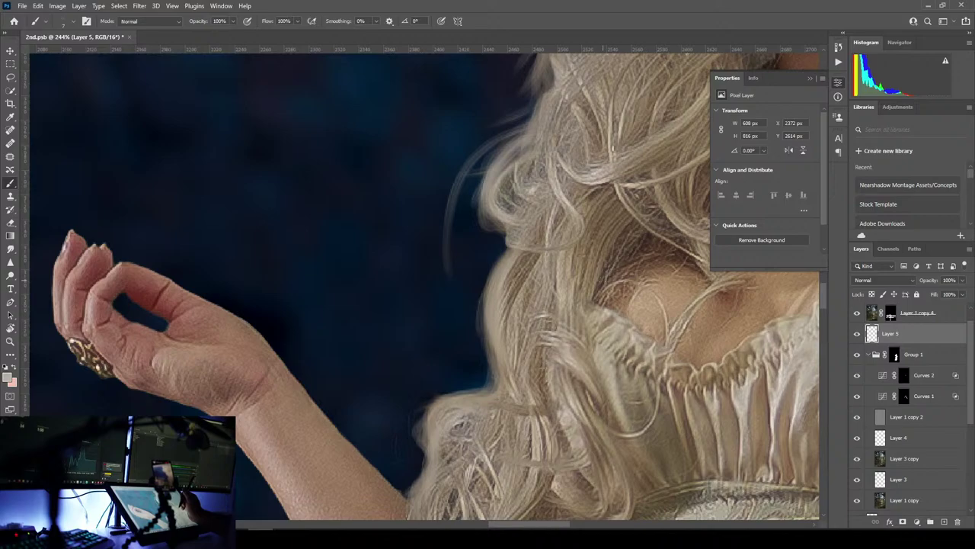
- Sample a lighter blonde from the curls and paint overlapping fine strands along the outer hair edge at neck level
{"action": "left_click_drag", "start_coordinate": [479, 244], "coordinate": [440, 381]}
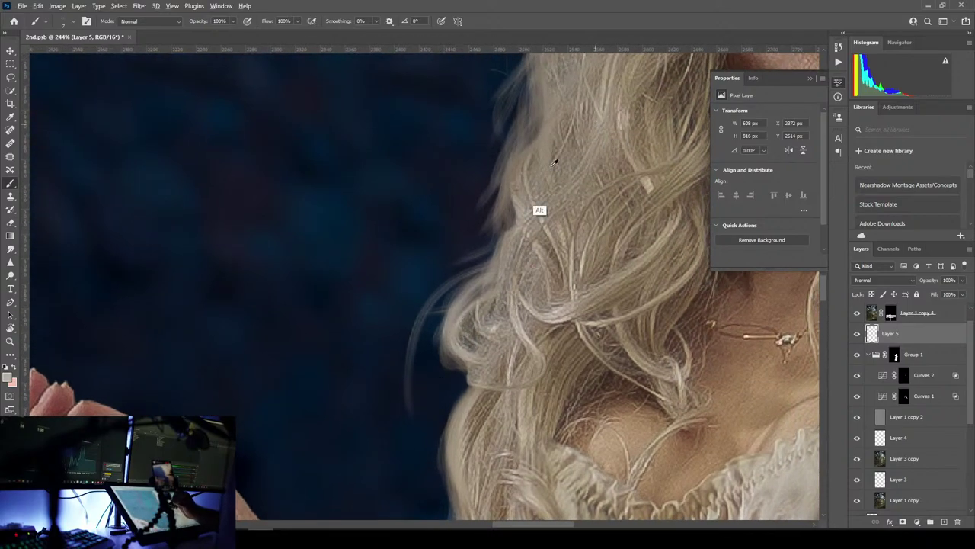
{"action": "left_click", "coordinate": [558, 313], "text": "alt"}
{"action": "left_click_drag", "start_coordinate": [525, 158], "coordinate": [495, 224]}
{"action": "mouse_move", "coordinate": [515, 190]}
{"action": "left_mouse_down"}
{"action": "mouse_move", "coordinate": [508, 205]}
{"action": "mouse_move", "coordinate": [525, 249]}
{"action": "mouse_move", "coordinate": [515, 295]}
{"action": "left_mouse_up"}
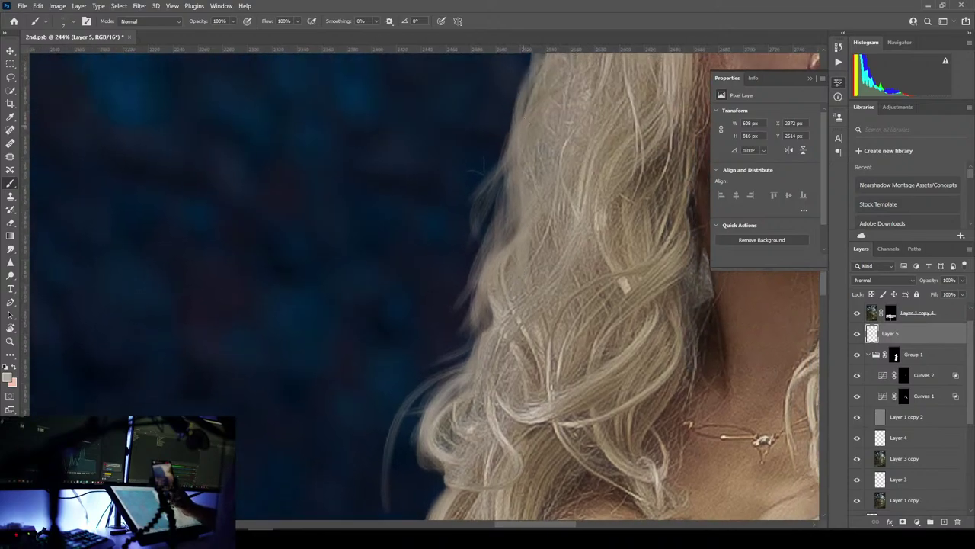
{"action": "mouse_move", "coordinate": [518, 151]}
{"action": "left_mouse_down"}
{"action": "mouse_move", "coordinate": [509, 206]}
{"action": "mouse_move", "coordinate": [509, 195]}
{"action": "left_mouse_up"}
{"action": "mouse_move", "coordinate": [531, 92]}
{"action": "left_mouse_down"}
{"action": "mouse_move", "coordinate": [491, 215]}
{"action": "mouse_move", "coordinate": [479, 221]}
{"action": "left_mouse_up"}
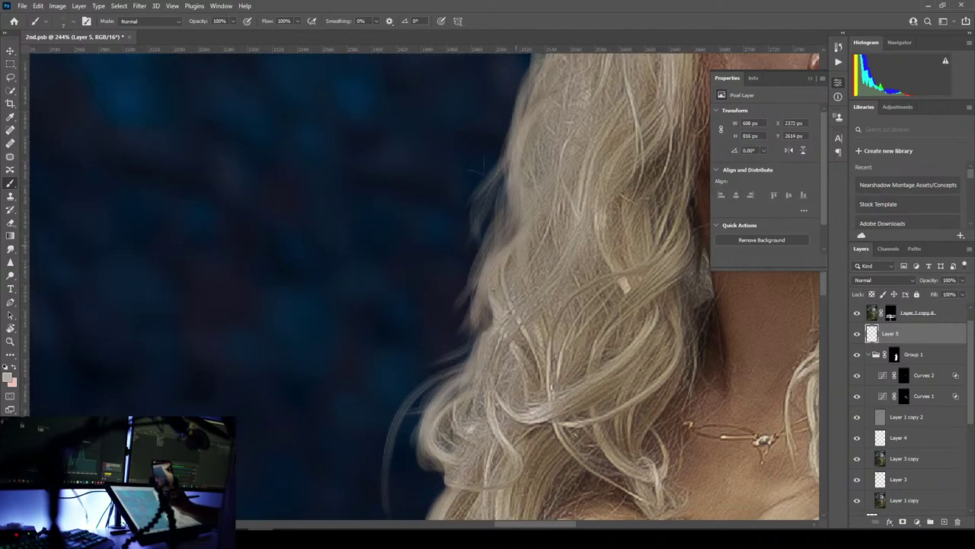
{"action": "left_click_drag", "start_coordinate": [506, 176], "coordinate": [491, 236]}
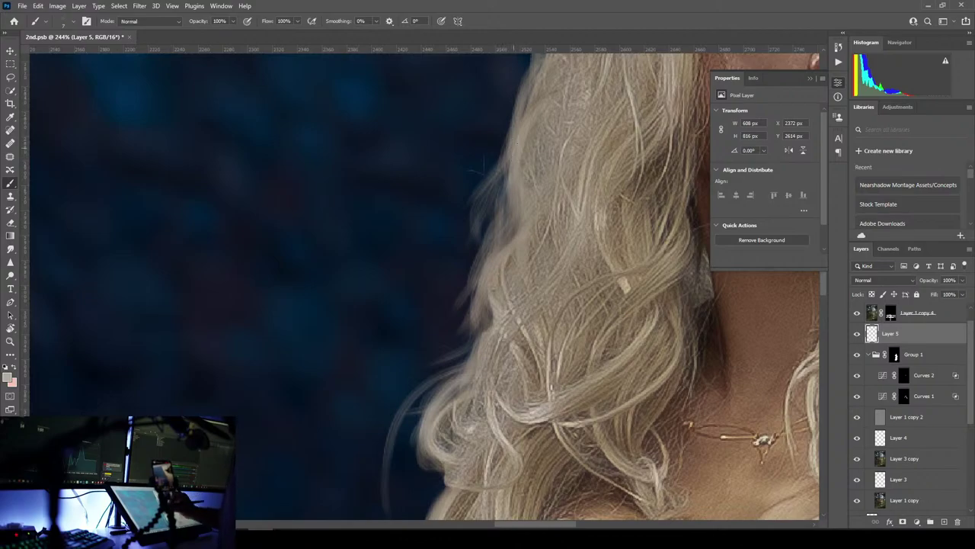
- Examine the painted hair edges against the night background at the scale of the whole figure
{"action": "scroll", "coordinate": [606, 347], "scroll_direction": "down", "scroll_amount": 6}
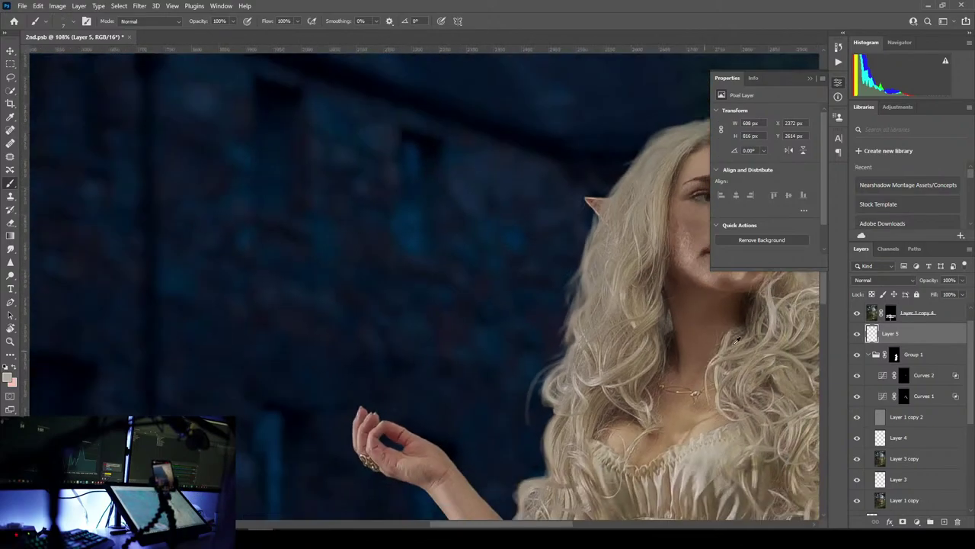
{"action": "left_click_drag", "start_coordinate": [606, 348], "coordinate": [506, 332]}
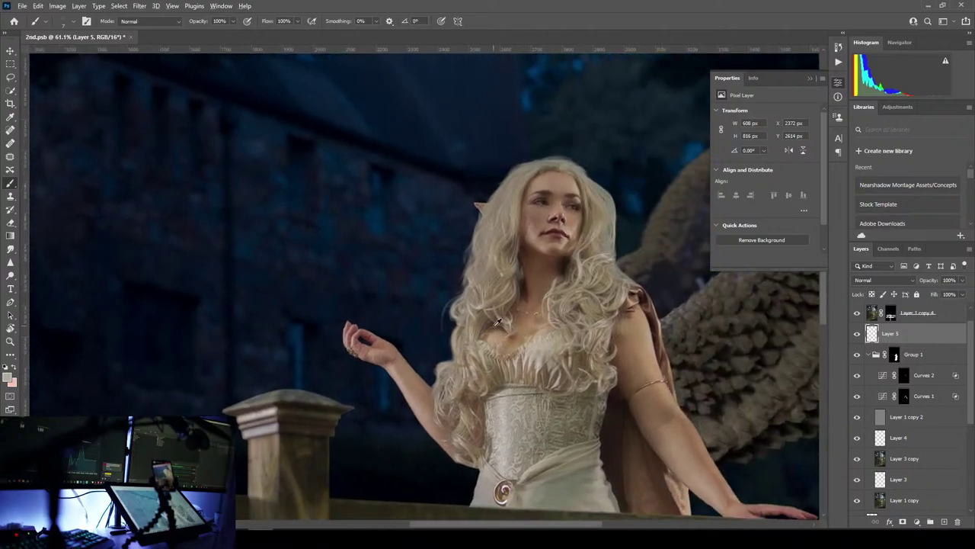
{"action": "scroll", "coordinate": [497, 322], "scroll_direction": "down", "scroll_amount": 4}
{"action": "scroll", "coordinate": [496, 323], "scroll_direction": "up", "scroll_amount": 5}
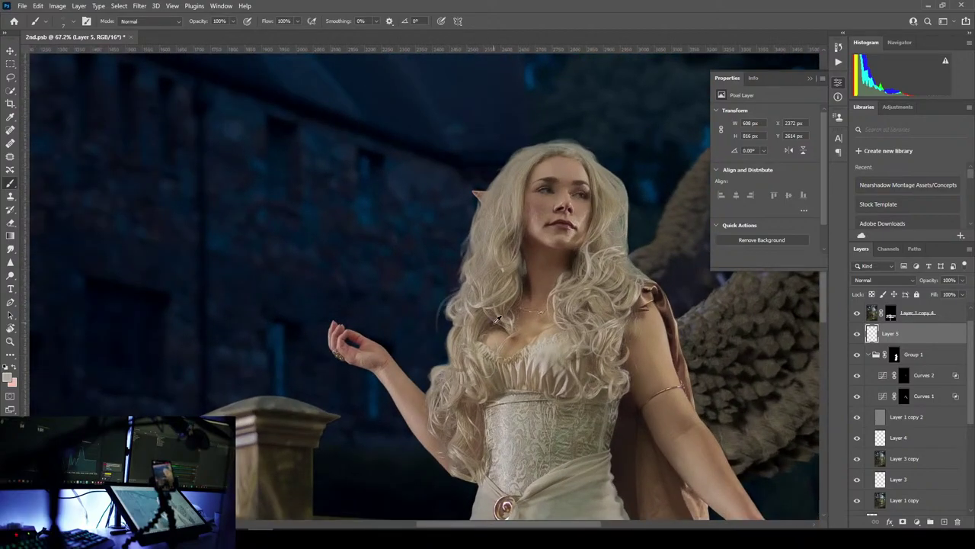
{"action": "scroll", "coordinate": [494, 321], "scroll_direction": "down", "scroll_amount": 3}
{"action": "scroll", "coordinate": [494, 322], "scroll_direction": "up", "scroll_amount": 2}
{"action": "scroll", "coordinate": [497, 319], "scroll_direction": "up", "scroll_amount": 1}
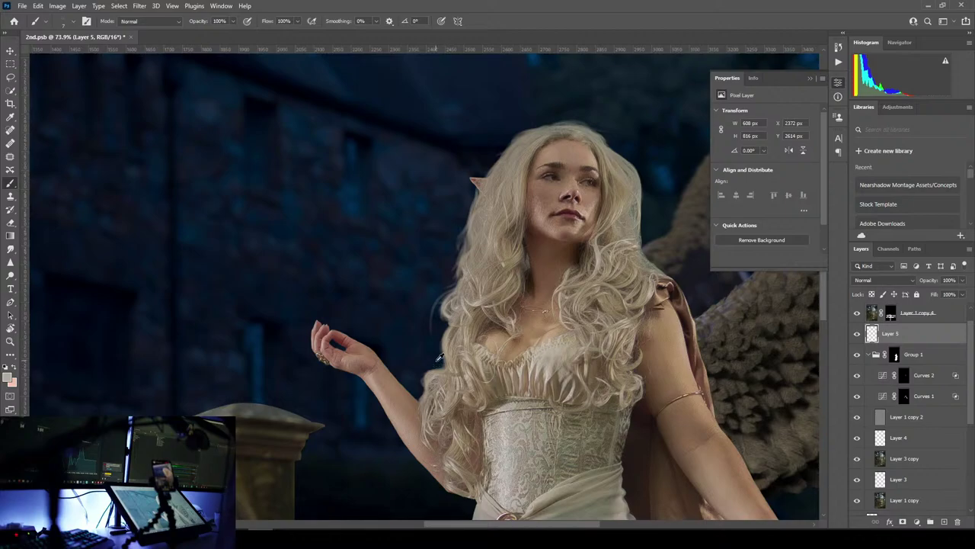
- Sample a near-white tone and paint fine highlight strands along the hair edge beside the forearm
{"action": "scroll", "coordinate": [427, 392], "scroll_direction": "up", "scroll_amount": 9}
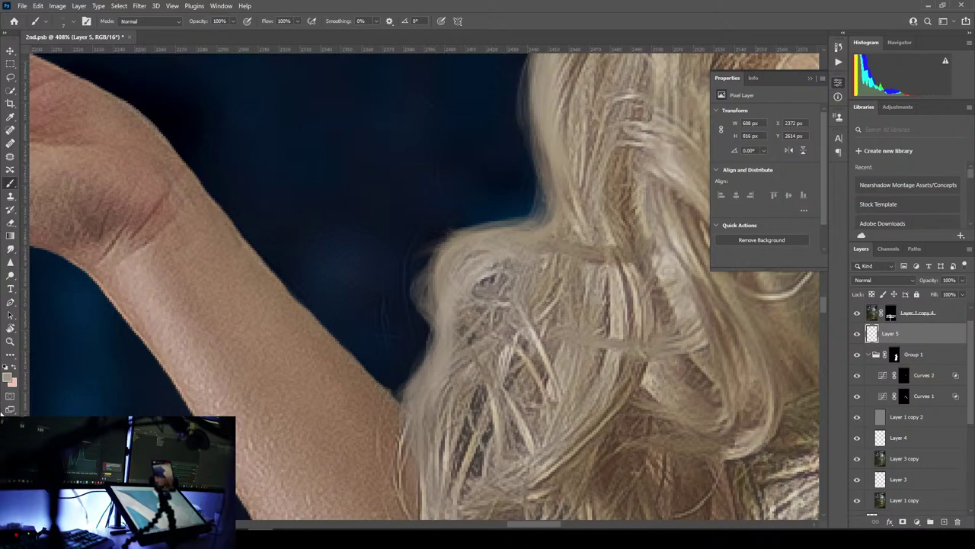
{"action": "key", "text": "i"}
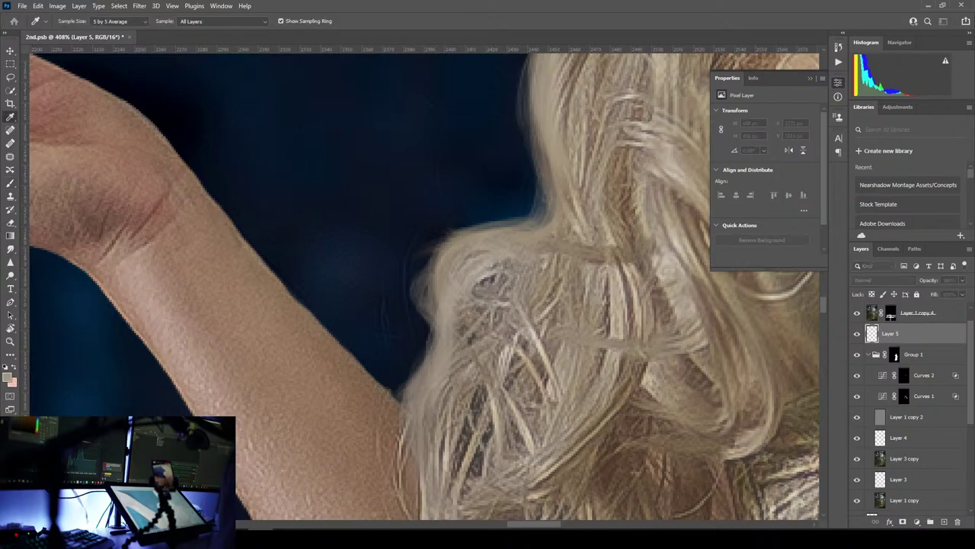
{"action": "key", "text": "b"}
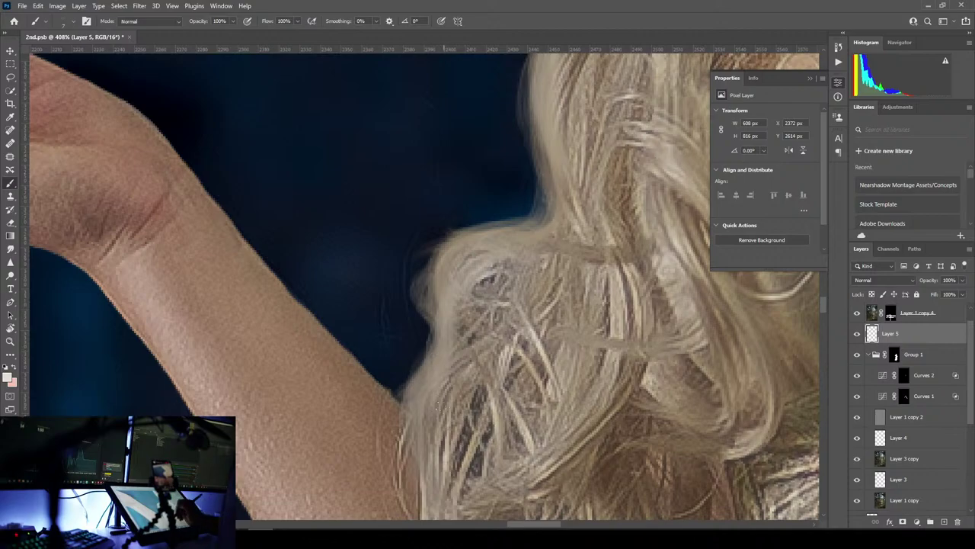
{"action": "left_click_drag", "start_coordinate": [438, 355], "coordinate": [413, 440]}
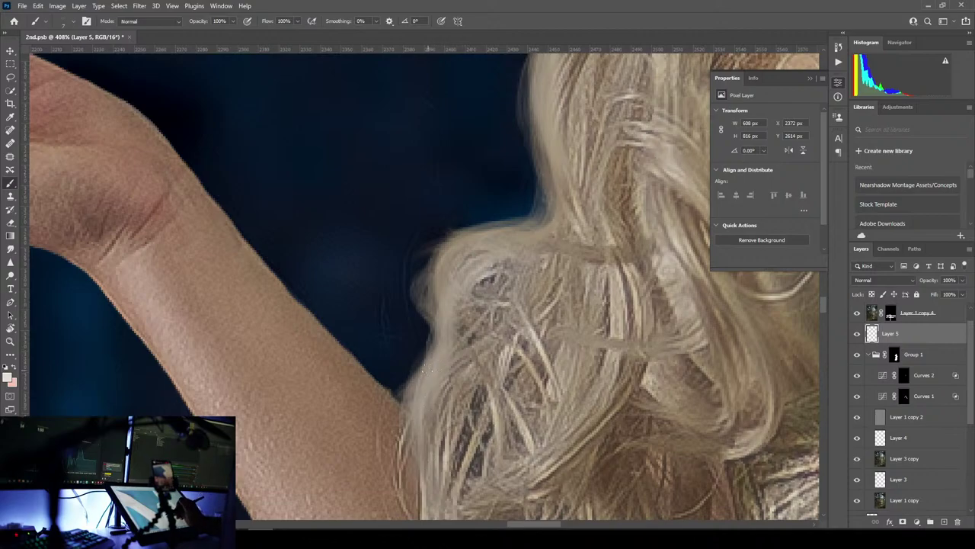
{"action": "left_click_drag", "start_coordinate": [417, 391], "coordinate": [403, 466]}
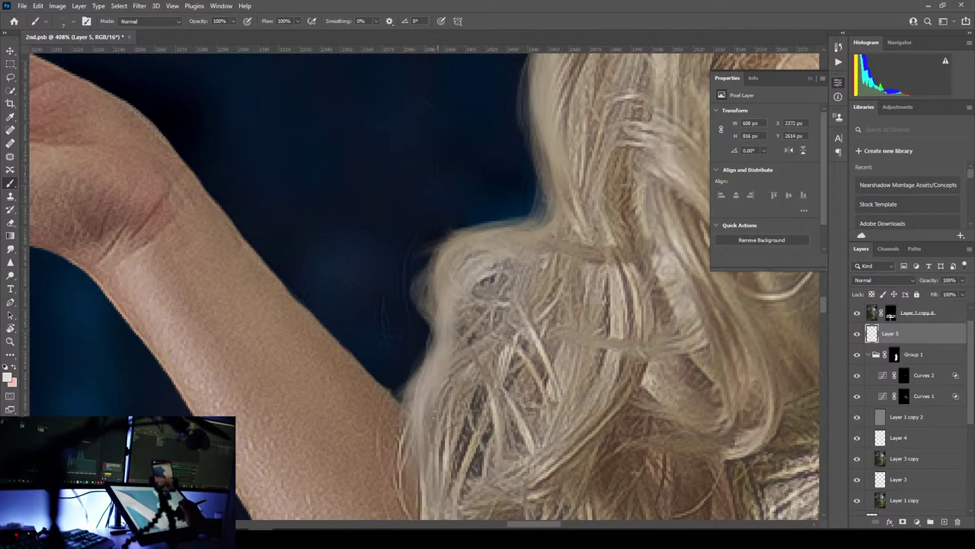
{"action": "mouse_move", "coordinate": [426, 382]}
{"action": "left_mouse_down"}
{"action": "mouse_move", "coordinate": [464, 227]}
{"action": "mouse_move", "coordinate": [460, 366]}
{"action": "left_mouse_up"}
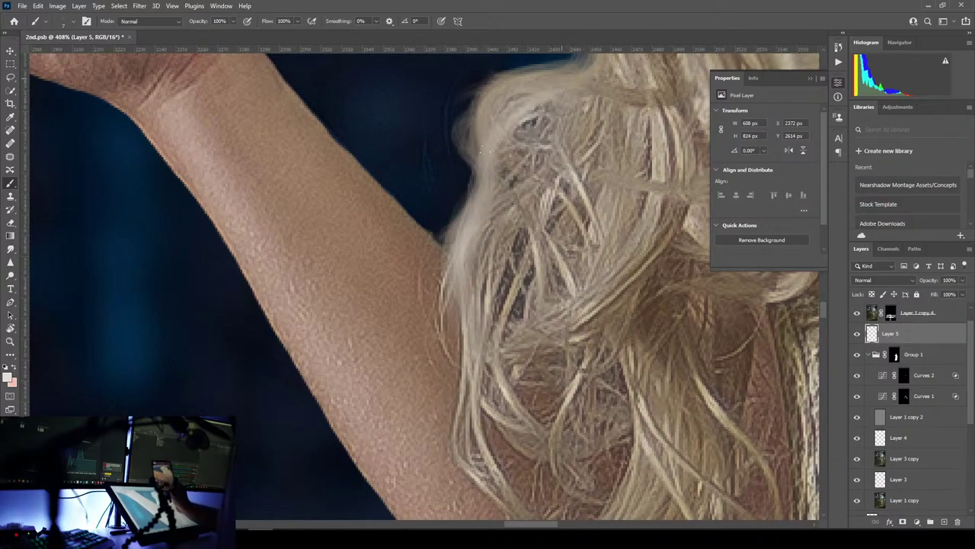
- Paint light strands over the upper rim of the lower curl and into the notch where it meets the hair above
{"action": "left_click_drag", "start_coordinate": [545, 77], "coordinate": [500, 125]}
{"action": "left_click_drag", "start_coordinate": [589, 77], "coordinate": [540, 81]}
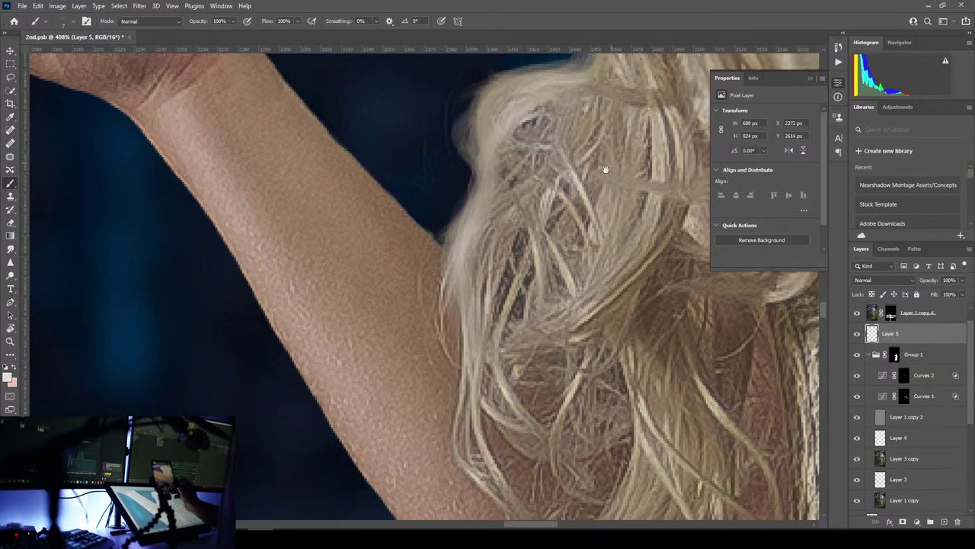
{"action": "mouse_move", "coordinate": [578, 198]}
{"action": "left_mouse_down"}
{"action": "mouse_move", "coordinate": [492, 350]}
{"action": "mouse_move", "coordinate": [491, 375]}
{"action": "left_mouse_up"}
{"action": "left_click_drag", "start_coordinate": [501, 254], "coordinate": [450, 263]}
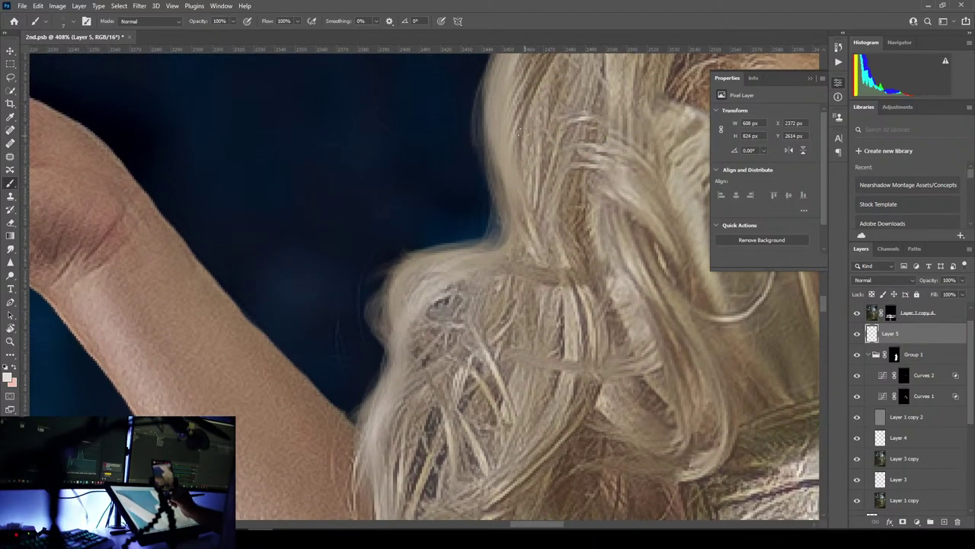
{"action": "left_click_drag", "start_coordinate": [511, 206], "coordinate": [492, 248]}
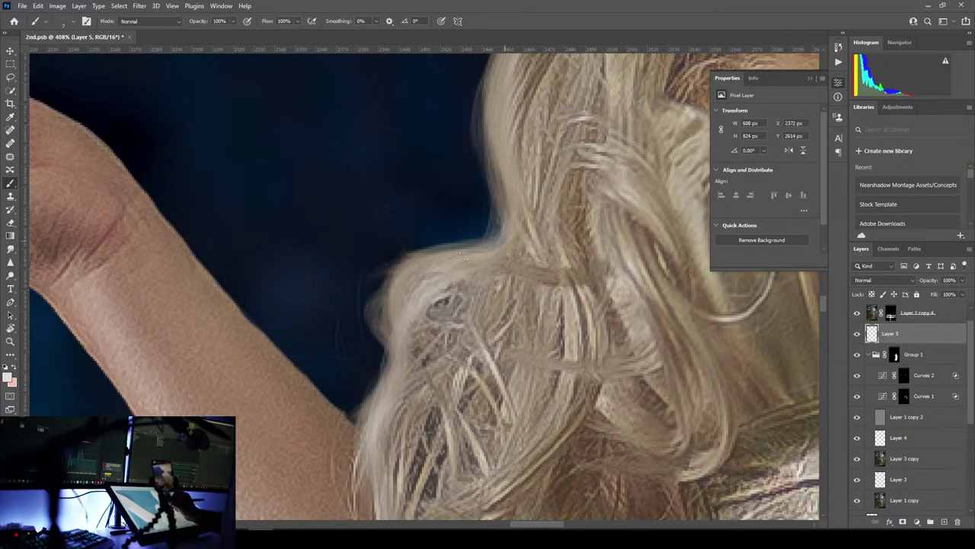
- Paint long light strands down the outer lock at chest level, following its curve
{"action": "mouse_move", "coordinate": [641, 213]}
{"action": "left_mouse_down"}
{"action": "mouse_move", "coordinate": [538, 377]}
{"action": "mouse_move", "coordinate": [535, 369]}
{"action": "left_mouse_up"}
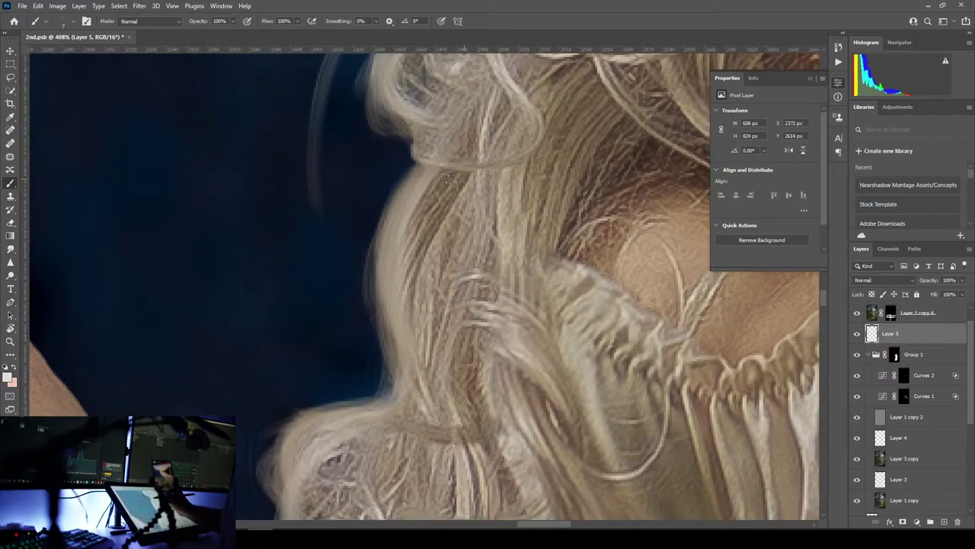
{"action": "left_click_drag", "start_coordinate": [407, 204], "coordinate": [410, 345]}
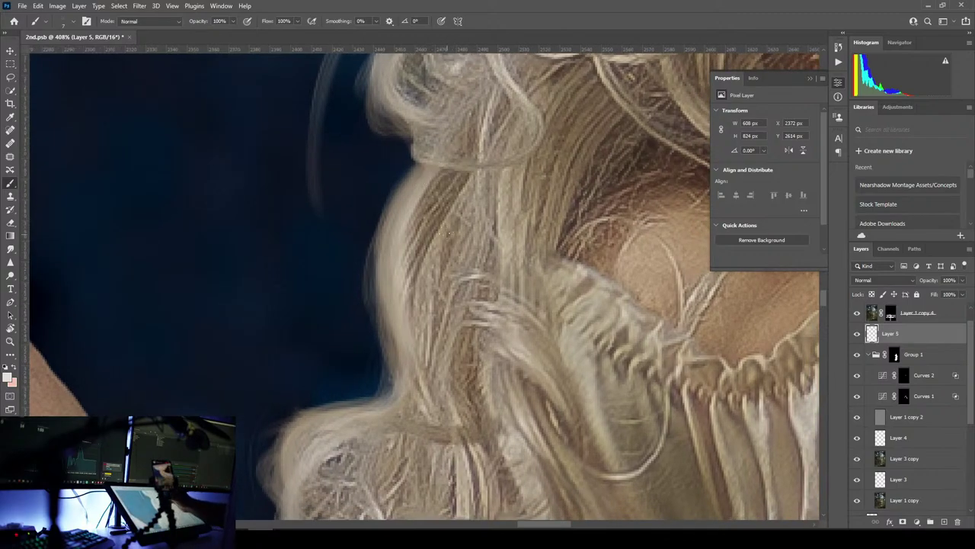
{"action": "left_click_drag", "start_coordinate": [463, 186], "coordinate": [422, 277]}
{"action": "mouse_move", "coordinate": [471, 163]}
{"action": "left_mouse_down"}
{"action": "mouse_move", "coordinate": [438, 234]}
{"action": "mouse_move", "coordinate": [425, 341]}
{"action": "left_mouse_up"}
- Paint light strands through the inner locks beside the gathered neckline, following the flow of the hair
{"action": "left_click_drag", "start_coordinate": [564, 107], "coordinate": [534, 222]}
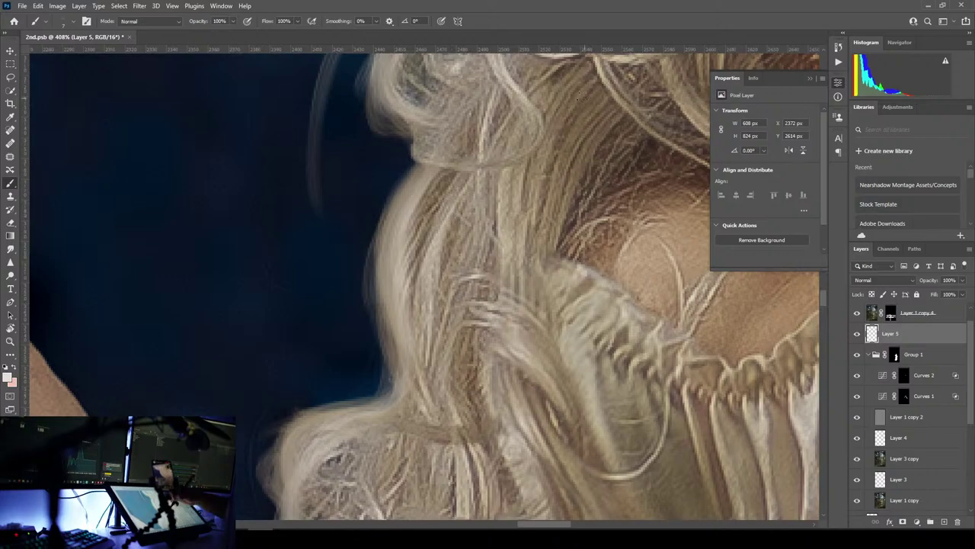
{"action": "left_click_drag", "start_coordinate": [541, 156], "coordinate": [529, 256]}
{"action": "mouse_move", "coordinate": [544, 401]}
{"action": "left_mouse_down"}
{"action": "mouse_move", "coordinate": [558, 80]}
{"action": "mouse_move", "coordinate": [587, 270]}
{"action": "left_mouse_up"}
{"action": "mouse_move", "coordinate": [540, 125]}
{"action": "left_mouse_down"}
{"action": "mouse_move", "coordinate": [581, 231]}
{"action": "mouse_move", "coordinate": [584, 290]}
{"action": "left_mouse_up"}
{"action": "mouse_move", "coordinate": [509, 109]}
{"action": "left_mouse_down"}
{"action": "mouse_move", "coordinate": [522, 125]}
{"action": "mouse_move", "coordinate": [564, 310]}
{"action": "left_mouse_up"}
{"action": "left_click_drag", "start_coordinate": [468, 249], "coordinate": [438, 292]}
{"action": "left_click_drag", "start_coordinate": [483, 185], "coordinate": [396, 326]}
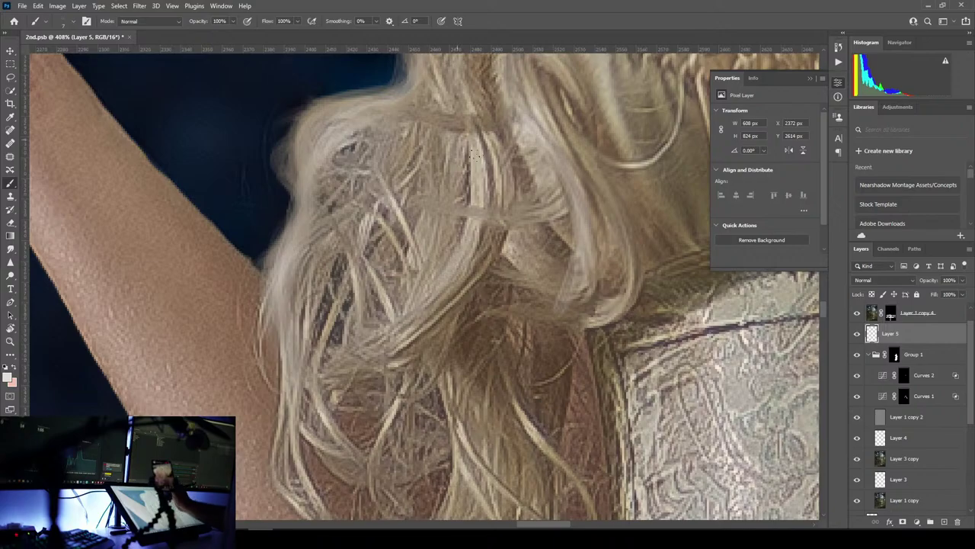
- Paint bright highlights across the lower curl and along the thin lock hanging beside the bodice
{"action": "left_click_drag", "start_coordinate": [477, 207], "coordinate": [388, 339]}
{"action": "mouse_move", "coordinate": [533, 283]}
{"action": "left_mouse_down"}
{"action": "mouse_move", "coordinate": [446, 191]}
{"action": "mouse_move", "coordinate": [438, 123]}
{"action": "left_mouse_up"}
{"action": "mouse_move", "coordinate": [412, 201]}
{"action": "left_mouse_down"}
{"action": "mouse_move", "coordinate": [446, 292]}
{"action": "mouse_move", "coordinate": [476, 319]}
{"action": "left_mouse_up"}
{"action": "left_click_drag", "start_coordinate": [419, 233], "coordinate": [499, 361]}
- Paint light strands down the edge of the hanging lock and around the lowest curl near the elbow
{"action": "left_click_drag", "start_coordinate": [356, 343], "coordinate": [332, 404]}
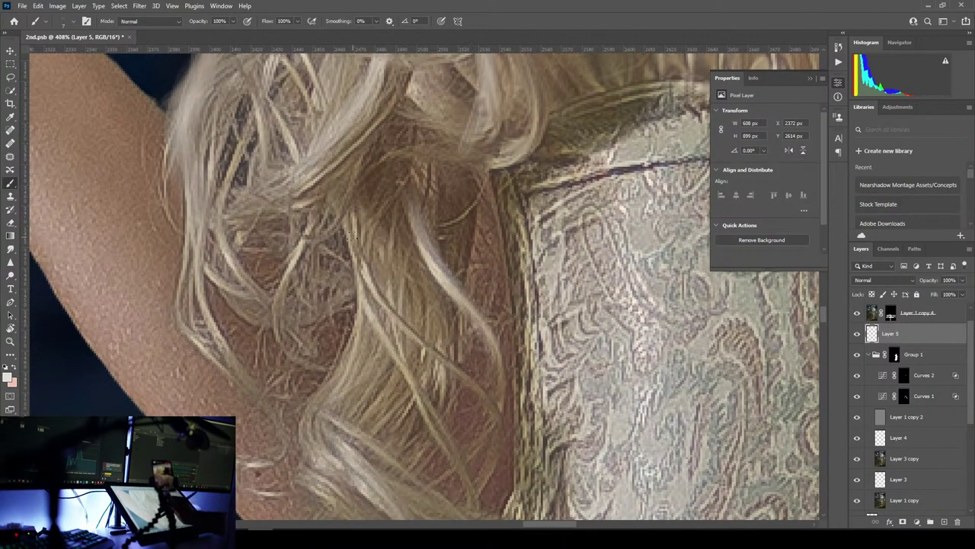
{"action": "left_click_drag", "start_coordinate": [355, 247], "coordinate": [328, 392]}
{"action": "mouse_move", "coordinate": [364, 328]}
{"action": "left_mouse_down"}
{"action": "mouse_move", "coordinate": [310, 446]}
{"action": "mouse_move", "coordinate": [322, 451]}
{"action": "mouse_move", "coordinate": [270, 252]}
{"action": "mouse_move", "coordinate": [384, 407]}
{"action": "mouse_move", "coordinate": [344, 389]}
{"action": "left_mouse_up"}
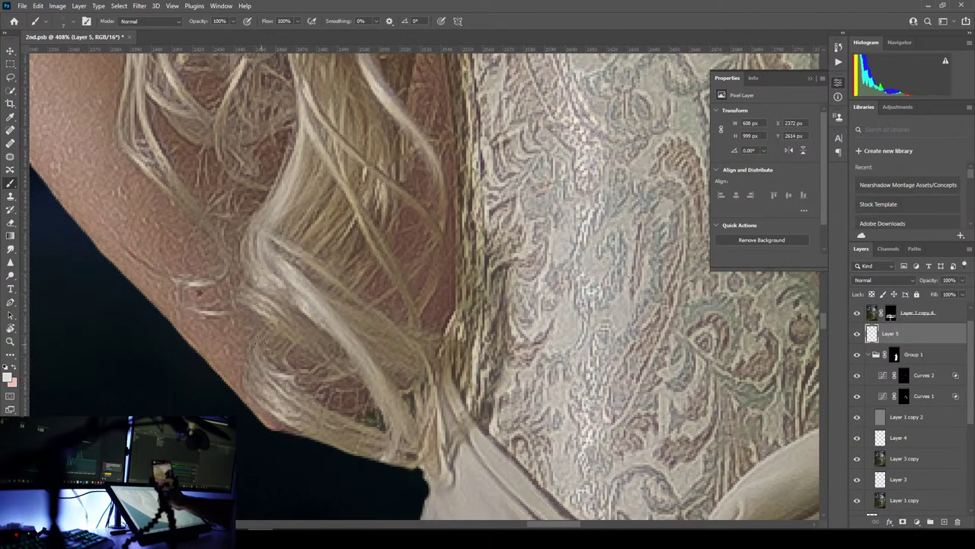
{"action": "left_click_drag", "start_coordinate": [259, 343], "coordinate": [317, 418]}
{"action": "mouse_move", "coordinate": [293, 385]}
{"action": "left_mouse_down"}
{"action": "mouse_move", "coordinate": [314, 413]}
{"action": "mouse_move", "coordinate": [365, 438]}
{"action": "left_mouse_up"}
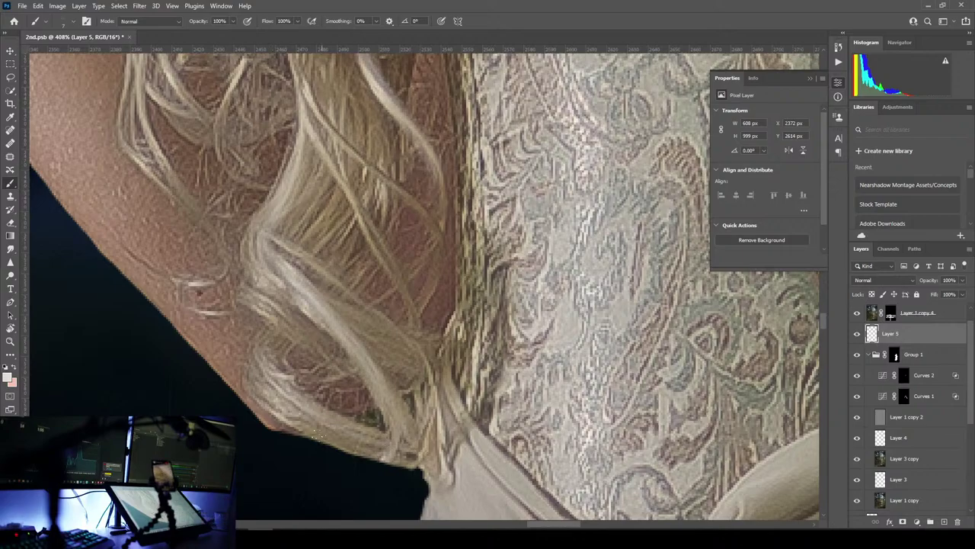
{"action": "left_click_drag", "start_coordinate": [400, 130], "coordinate": [442, 432]}
{"action": "left_click_drag", "start_coordinate": [358, 69], "coordinate": [381, 156]}
- Paint short curved highlights inside the outer curl above the chest
{"action": "left_click_drag", "start_coordinate": [416, 313], "coordinate": [244, 237]}
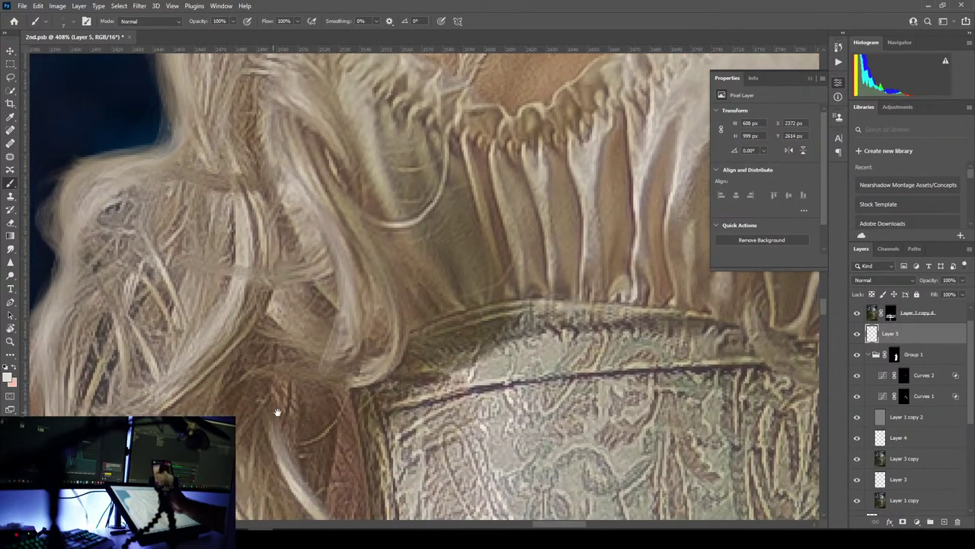
{"action": "left_click_drag", "start_coordinate": [278, 413], "coordinate": [398, 406]}
{"action": "left_click_drag", "start_coordinate": [468, 206], "coordinate": [418, 491]}
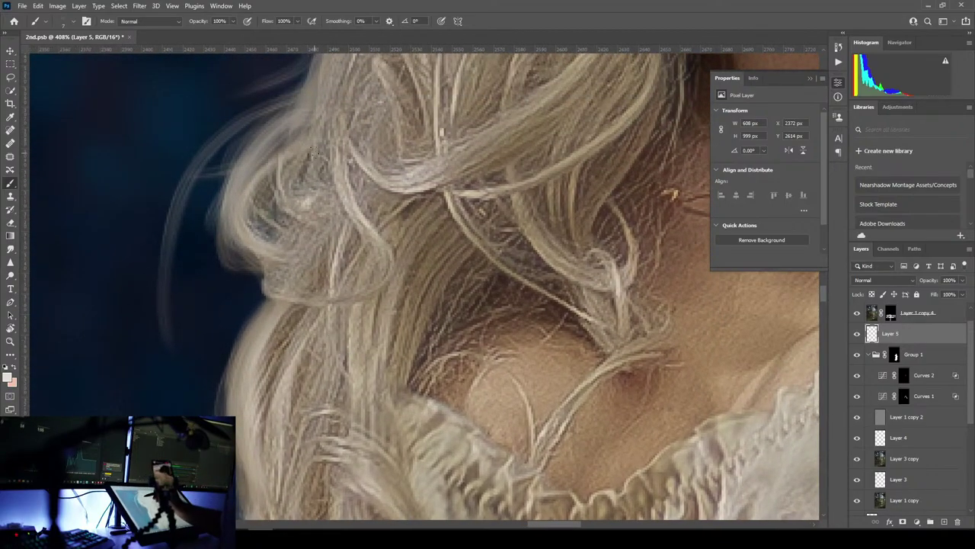
{"action": "left_click_drag", "start_coordinate": [309, 149], "coordinate": [278, 217]}
{"action": "left_click_drag", "start_coordinate": [298, 168], "coordinate": [285, 232]}
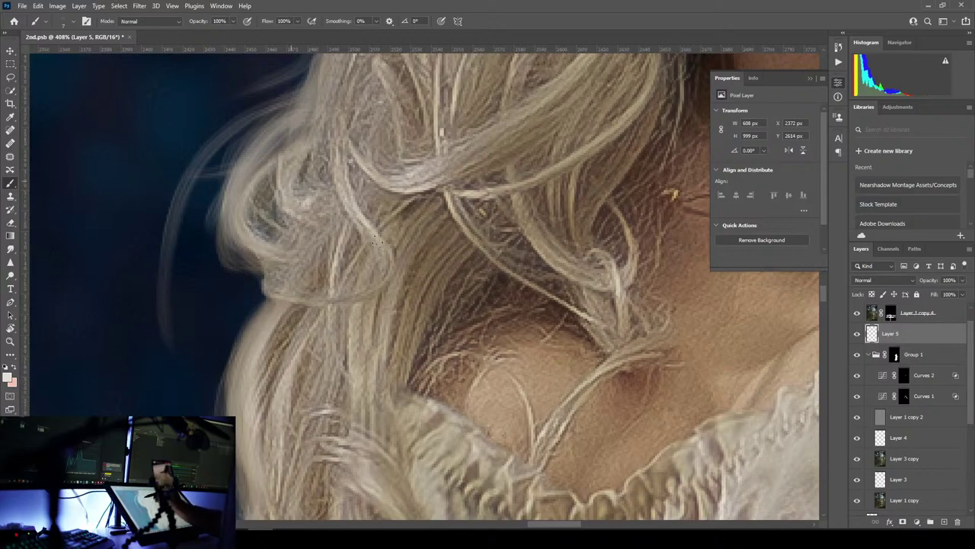
{"action": "left_click_drag", "start_coordinate": [300, 183], "coordinate": [293, 197]}
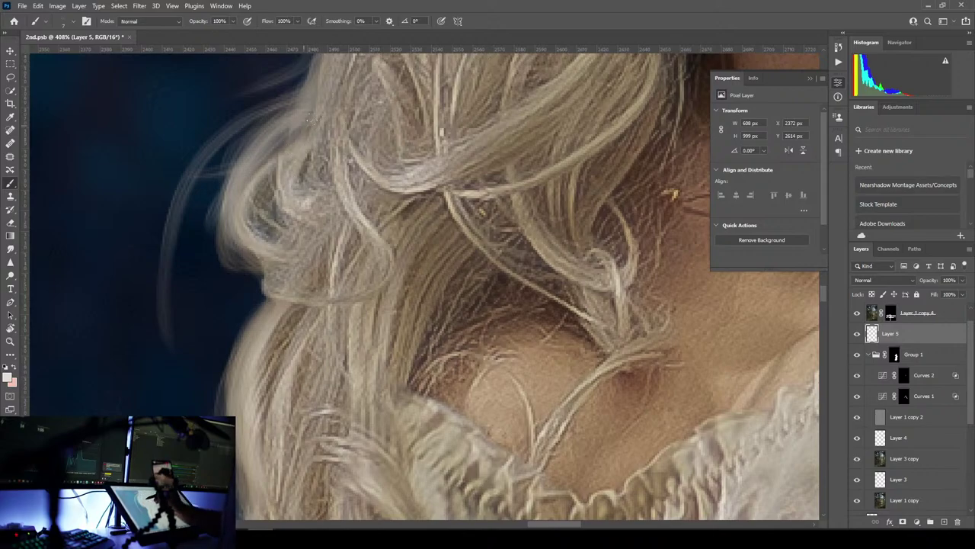
- Paint overlapping light strands sweeping from the hair mass down over the outer rim of the same curl
{"action": "left_click_drag", "start_coordinate": [311, 118], "coordinate": [244, 179]}
{"action": "left_click_drag", "start_coordinate": [311, 105], "coordinate": [251, 158]}
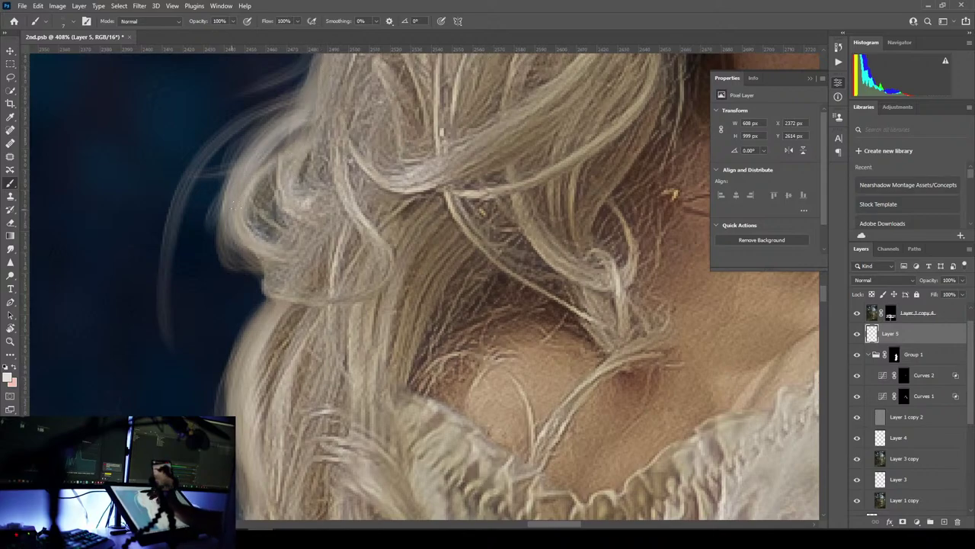
{"action": "left_click_drag", "start_coordinate": [318, 103], "coordinate": [218, 183]}
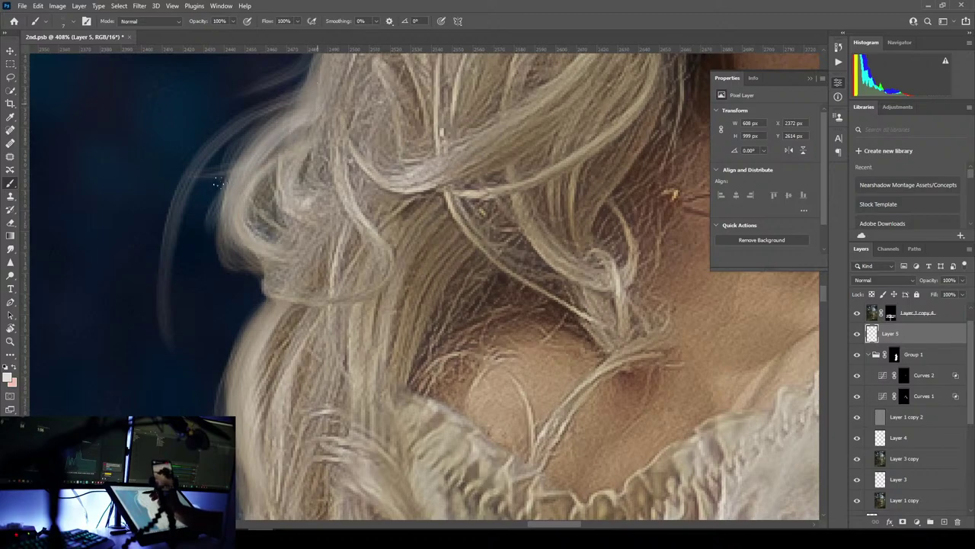
{"action": "left_click_drag", "start_coordinate": [292, 140], "coordinate": [251, 214]}
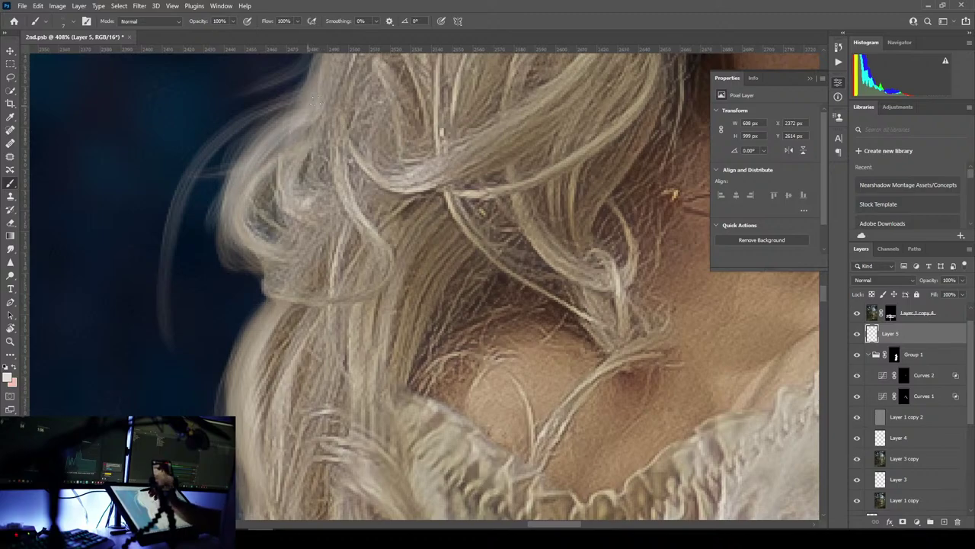
{"action": "left_click_drag", "start_coordinate": [315, 115], "coordinate": [278, 265]}
{"action": "left_click_drag", "start_coordinate": [304, 154], "coordinate": [288, 240]}
{"action": "left_click_drag", "start_coordinate": [309, 99], "coordinate": [276, 224]}
- Add a light strand at the outer hair edge above the curl, resample a darker brown and blend strands over it
{"action": "mouse_move", "coordinate": [289, 181]}
{"action": "left_mouse_down"}
{"action": "mouse_move", "coordinate": [258, 247]}
{"action": "mouse_move", "coordinate": [210, 287]}
{"action": "left_mouse_up"}
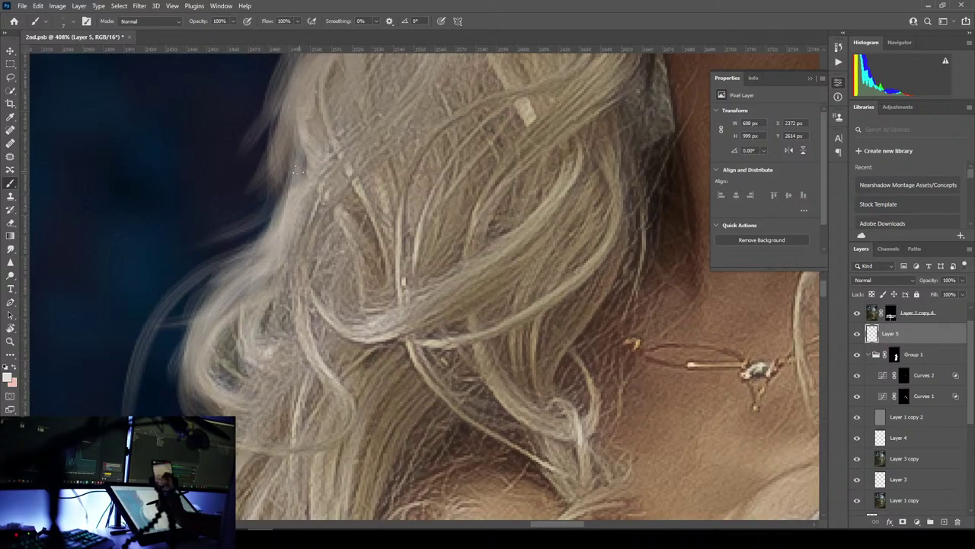
{"action": "mouse_move", "coordinate": [313, 117]}
{"action": "left_mouse_down"}
{"action": "mouse_move", "coordinate": [332, 186]}
{"action": "mouse_move", "coordinate": [315, 103]}
{"action": "mouse_move", "coordinate": [332, 214]}
{"action": "left_mouse_up"}
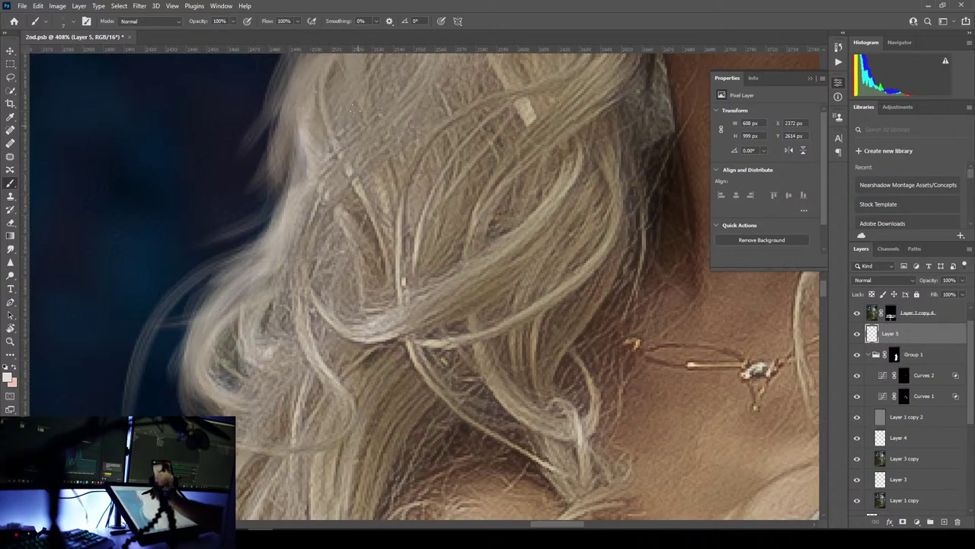
{"action": "left_click", "coordinate": [379, 242], "text": "alt"}
{"action": "left_click_drag", "start_coordinate": [291, 145], "coordinate": [295, 202]}
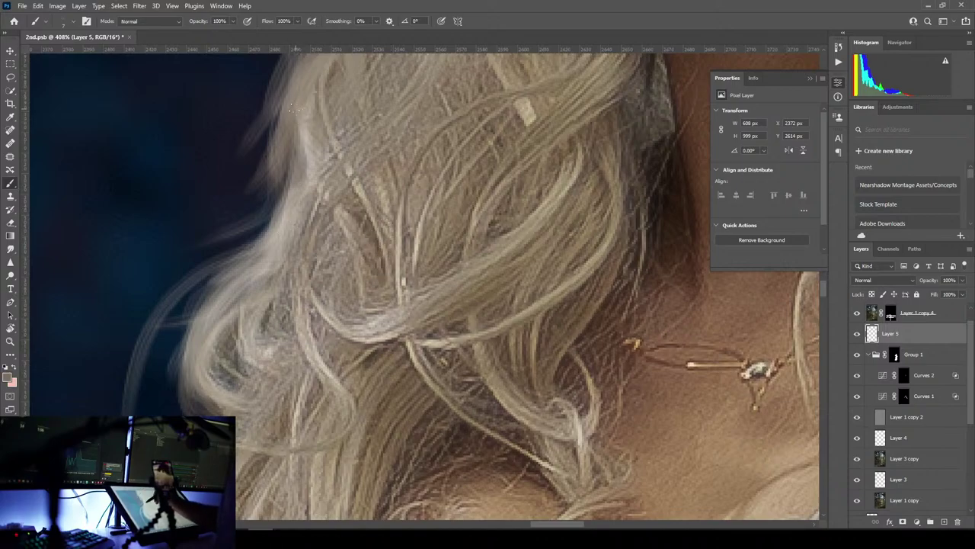
{"action": "left_click_drag", "start_coordinate": [304, 116], "coordinate": [301, 195]}
{"action": "left_click_drag", "start_coordinate": [321, 148], "coordinate": [283, 238]}
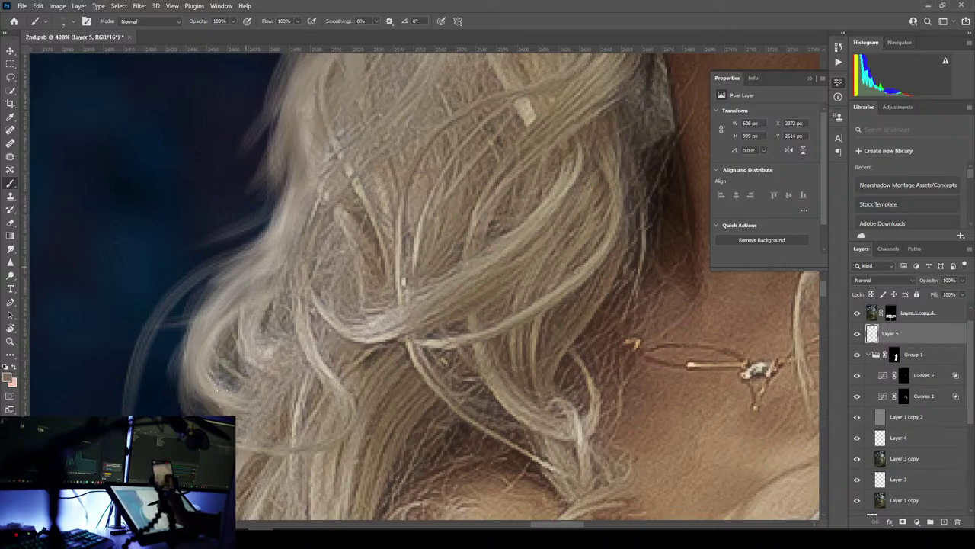
- Sample a lighter hair tone beside the pointed ear and blend strands into the surrounding hair
{"action": "left_click_drag", "start_coordinate": [371, 257], "coordinate": [376, 435]}
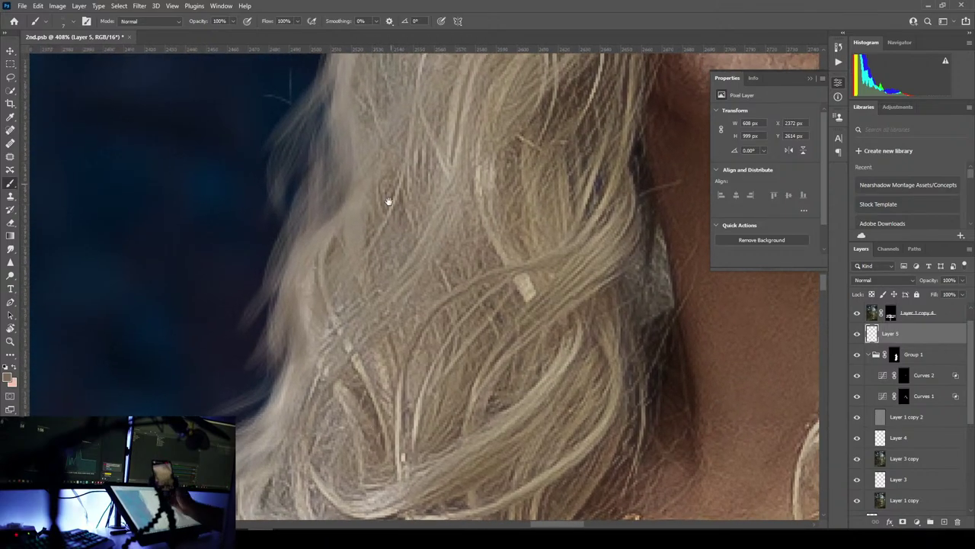
{"action": "left_click_drag", "start_coordinate": [388, 203], "coordinate": [350, 410]}
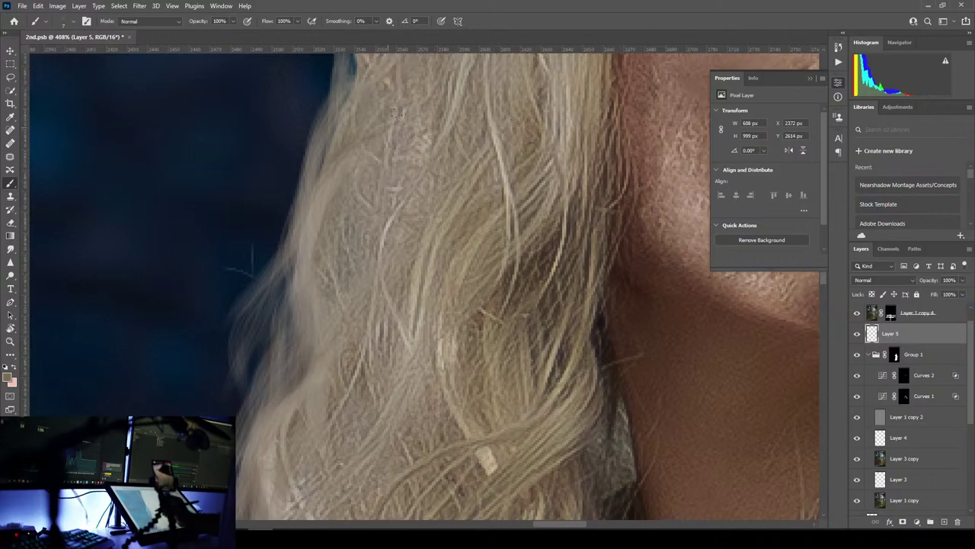
{"action": "left_click_drag", "start_coordinate": [438, 285], "coordinate": [388, 459]}
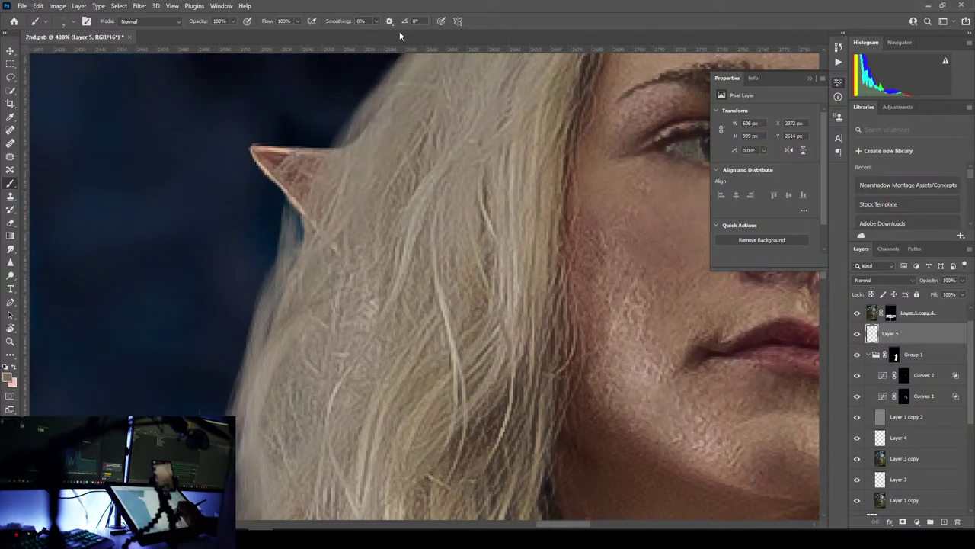
{"action": "left_click_drag", "start_coordinate": [340, 181], "coordinate": [323, 254]}
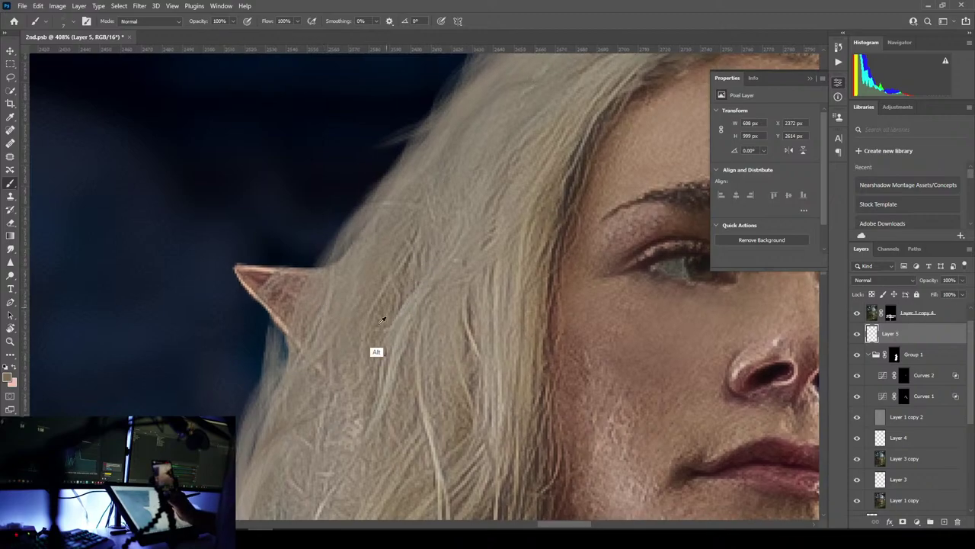
{"action": "key", "text": "alt"}
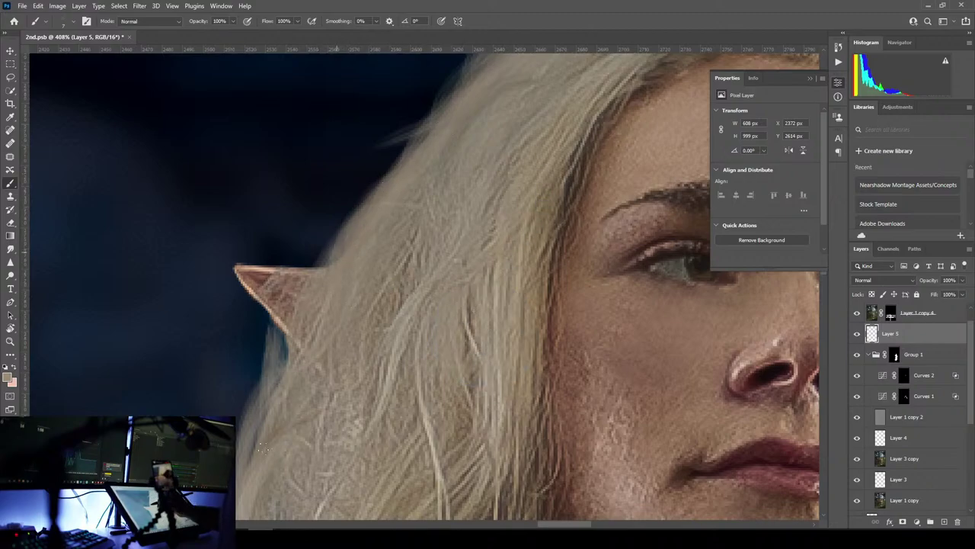
- Sample the grey-blond tone at the crown and paint fine strands over the top of the head near the parting
{"action": "left_click_drag", "start_coordinate": [469, 243], "coordinate": [342, 444]}
{"action": "left_click_drag", "start_coordinate": [461, 285], "coordinate": [310, 318]}
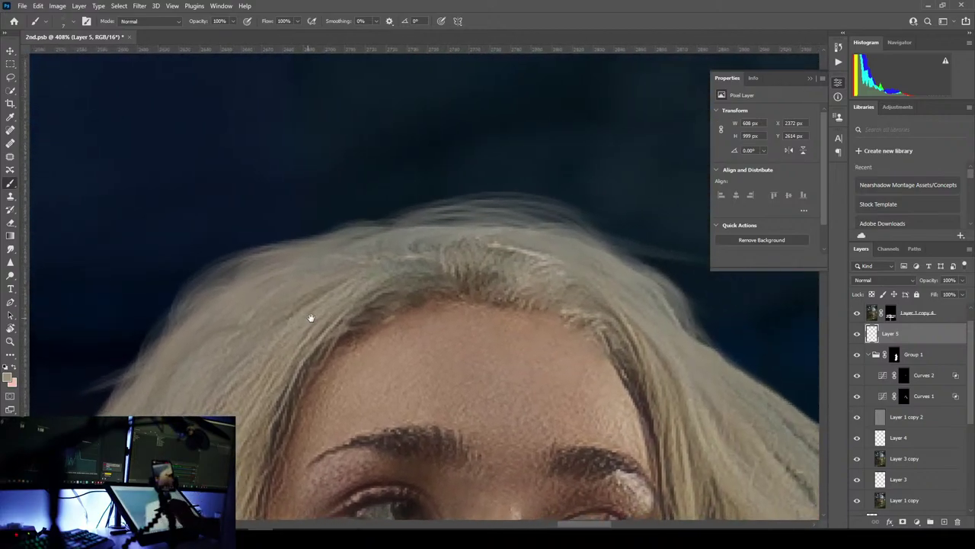
{"action": "left_click", "coordinate": [405, 237], "text": "alt"}
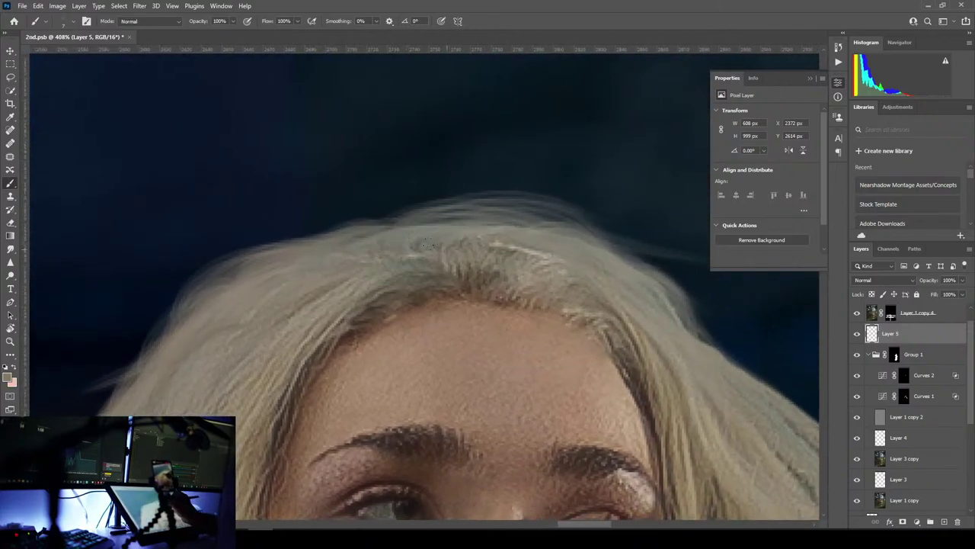
{"action": "left_click_drag", "start_coordinate": [430, 222], "coordinate": [487, 219]}
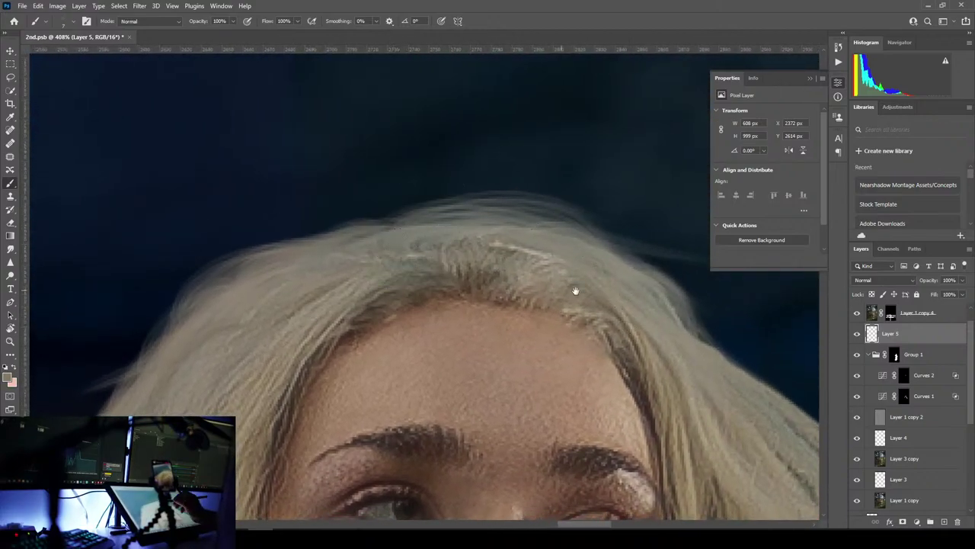
- Resample hair tones around the parting and paint a strand sweeping from it along the hairline towards the temple
{"action": "left_click_drag", "start_coordinate": [572, 290], "coordinate": [466, 192]}
{"action": "left_click", "coordinate": [358, 162], "text": "alt"}
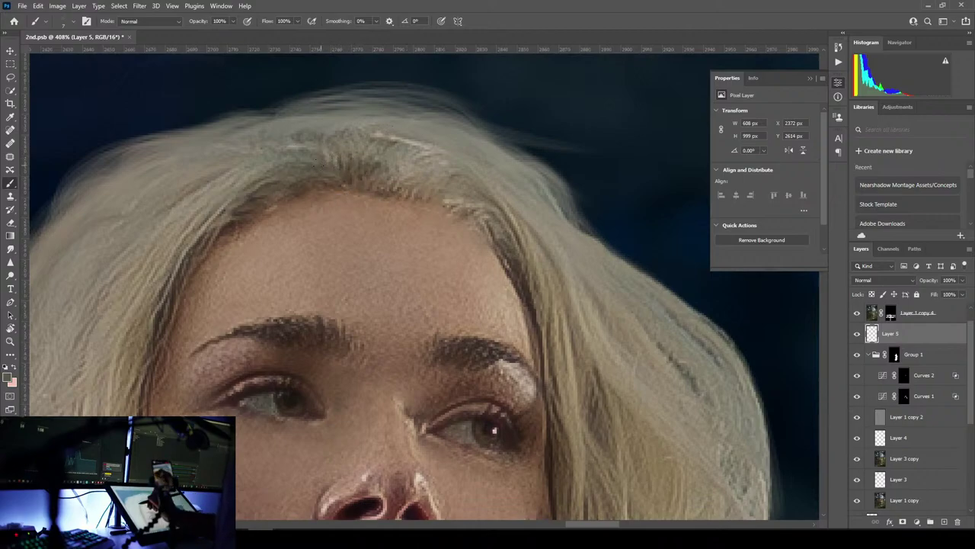
{"action": "left_click_drag", "start_coordinate": [238, 183], "coordinate": [415, 218]}
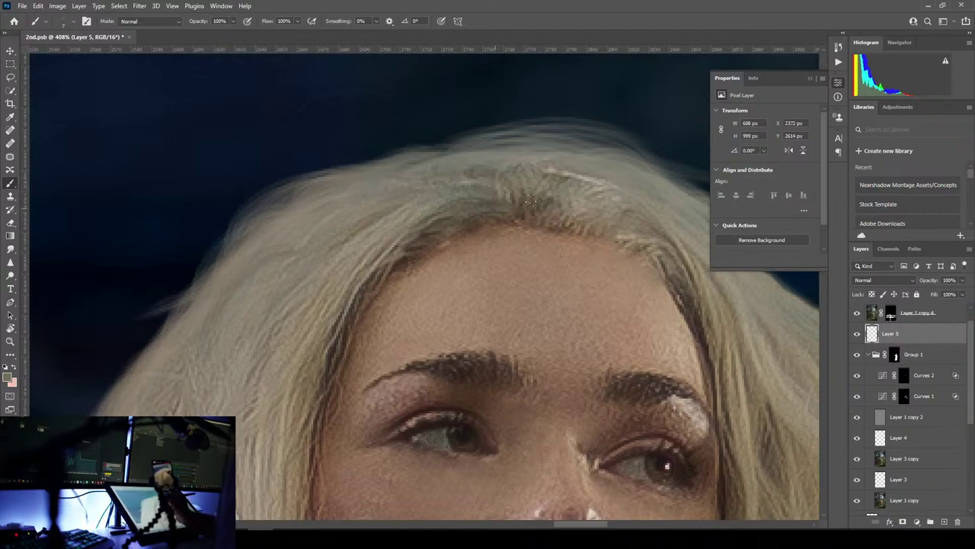
{"action": "left_click", "coordinate": [575, 214], "text": "alt"}
{"action": "left_click_drag", "start_coordinate": [512, 217], "coordinate": [368, 305]}
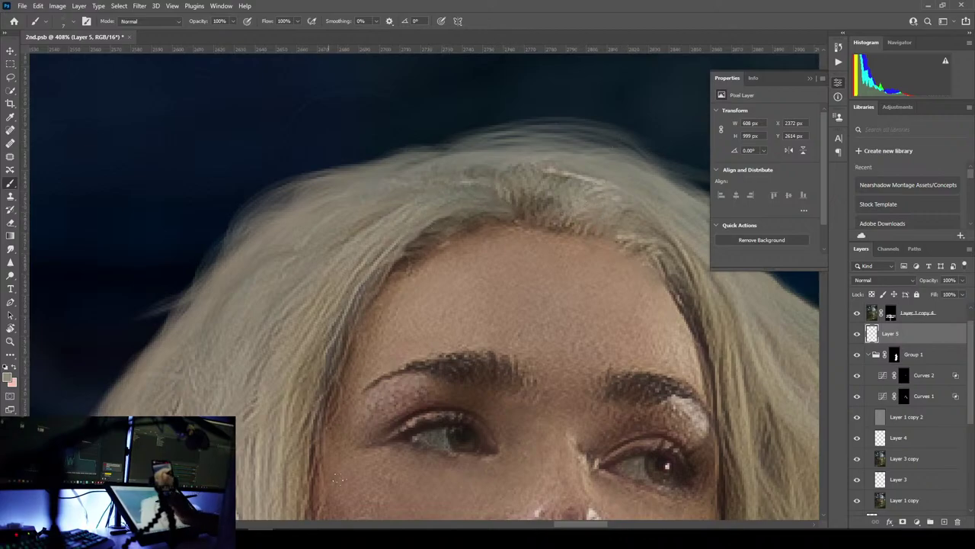
- Resample lighter and darker tones near the parting and blend soft strands over the hair between crown and pointed ear
{"action": "left_click", "coordinate": [580, 210], "text": "alt"}
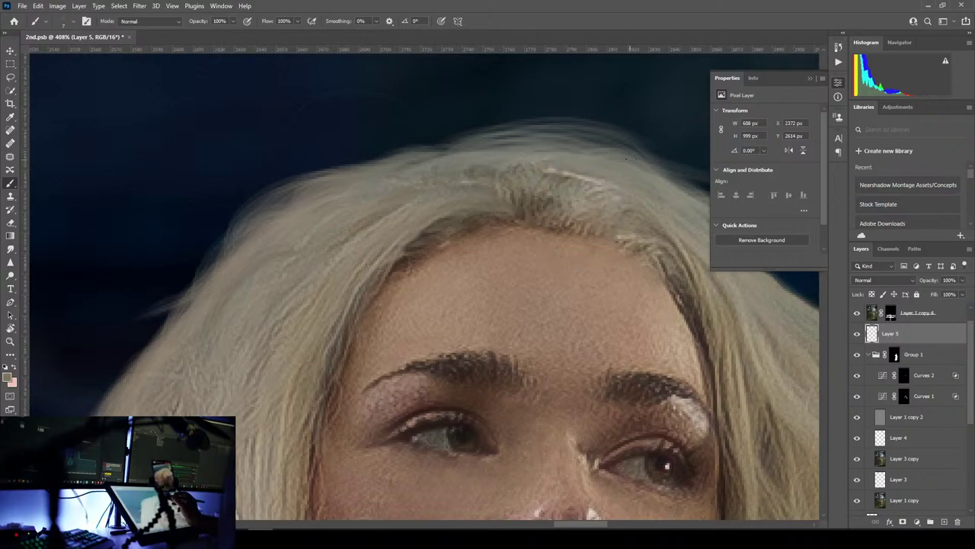
{"action": "mouse_move", "coordinate": [471, 255]}
{"action": "left_mouse_down"}
{"action": "mouse_move", "coordinate": [577, 264]}
{"action": "mouse_move", "coordinate": [470, 237]}
{"action": "mouse_move", "coordinate": [441, 247]}
{"action": "left_mouse_up"}
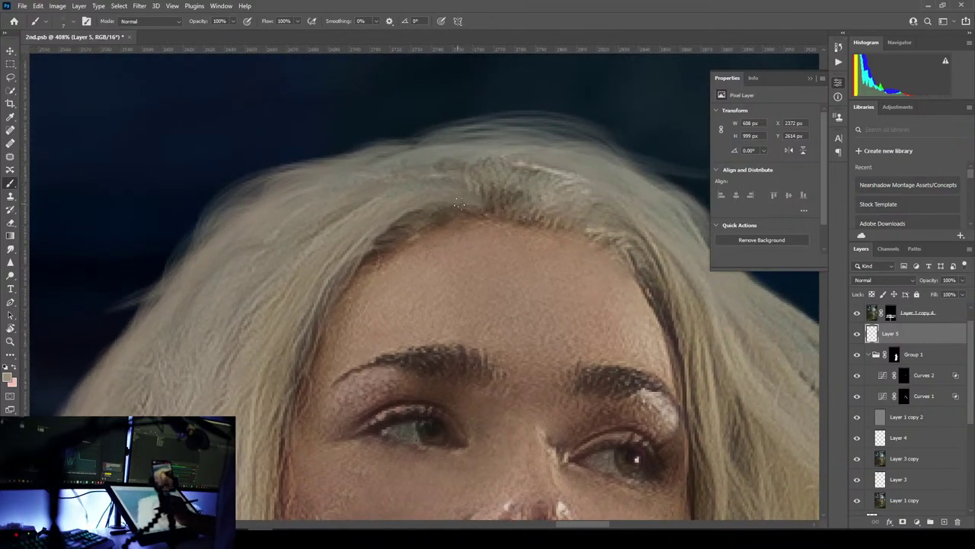
{"action": "mouse_move", "coordinate": [303, 303]}
{"action": "left_mouse_down"}
{"action": "mouse_move", "coordinate": [312, 368]}
{"action": "mouse_move", "coordinate": [312, 316]}
{"action": "left_mouse_up"}
{"action": "left_click", "coordinate": [565, 185], "text": "alt"}
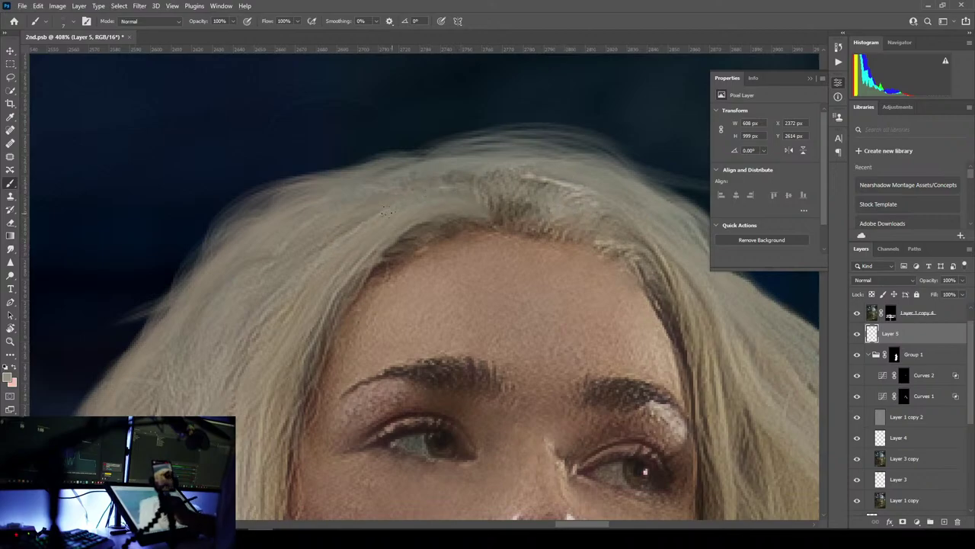
{"action": "left_click_drag", "start_coordinate": [401, 245], "coordinate": [481, 118]}
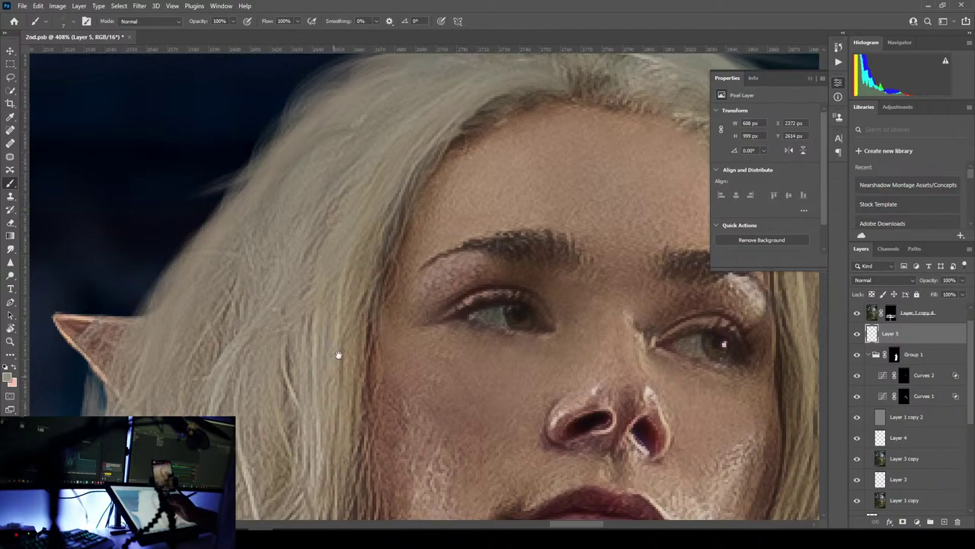
{"action": "left_click_drag", "start_coordinate": [338, 353], "coordinate": [166, 420]}
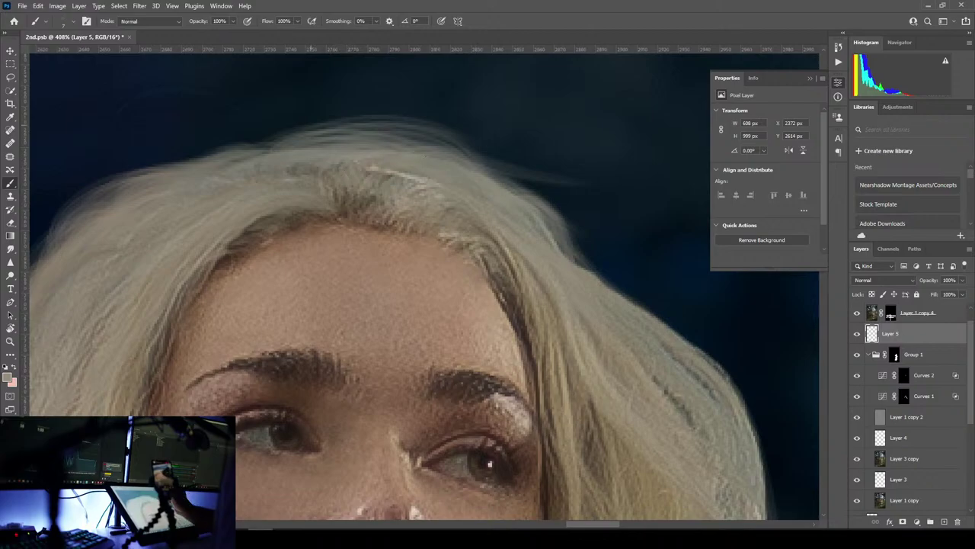
- Sample blond and darker tones near the parting and blend strands down the hair on the side opposite the pointed ear
{"action": "left_click", "coordinate": [284, 167], "text": "alt"}
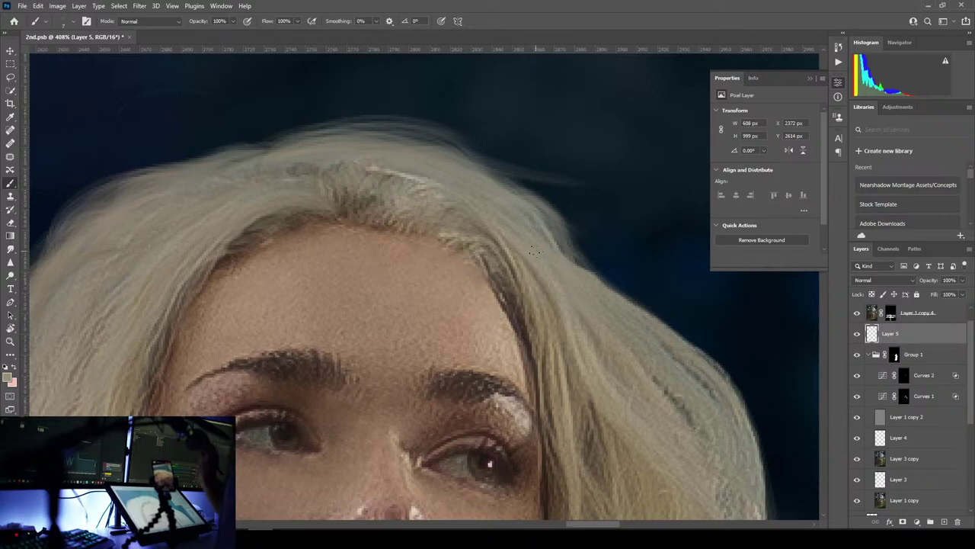
{"action": "left_click", "coordinate": [363, 192], "text": "alt"}
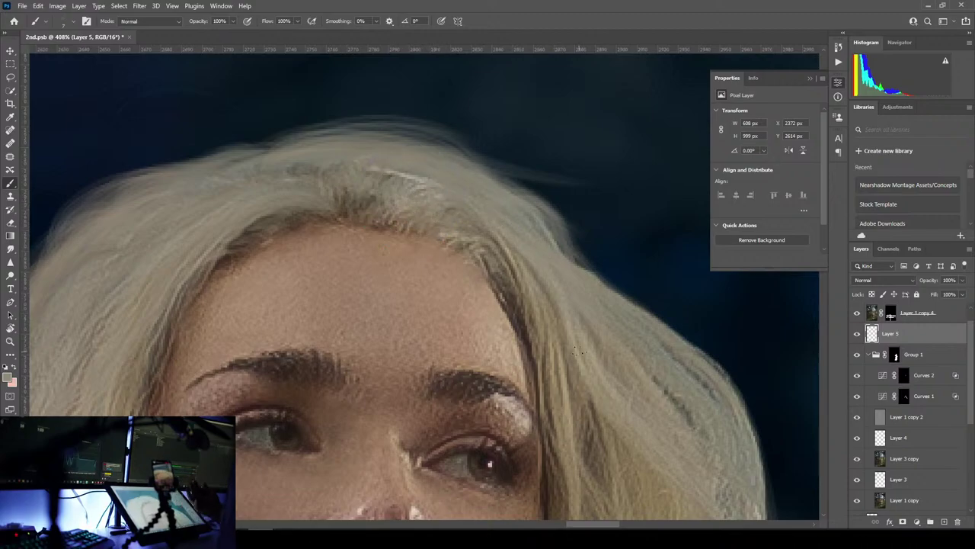
{"action": "left_click_drag", "start_coordinate": [616, 388], "coordinate": [415, 272]}
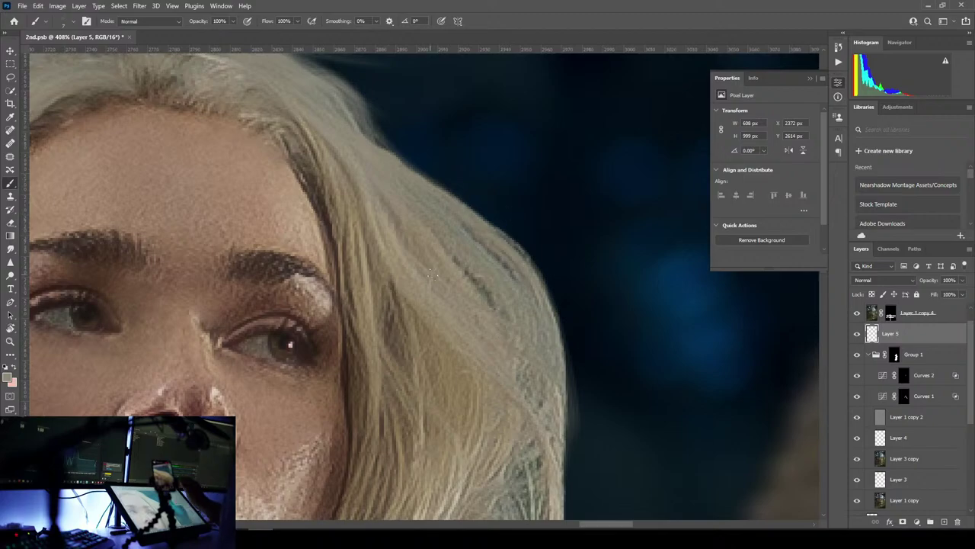
{"action": "left_click_drag", "start_coordinate": [432, 266], "coordinate": [429, 292]}
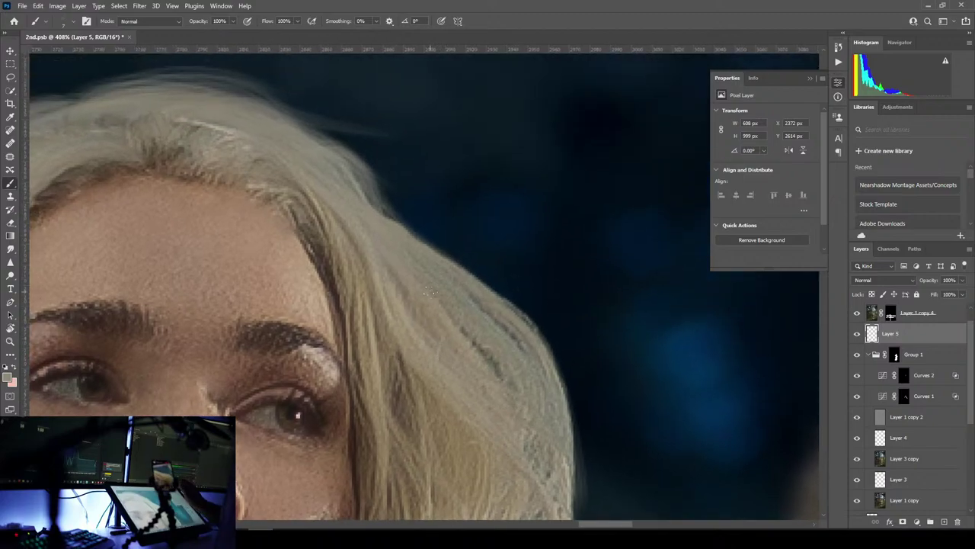
- Sample the hair tone and paint overlapping strands along the upper outer edge opposite the pointed ear
{"action": "key", "text": "alt"}
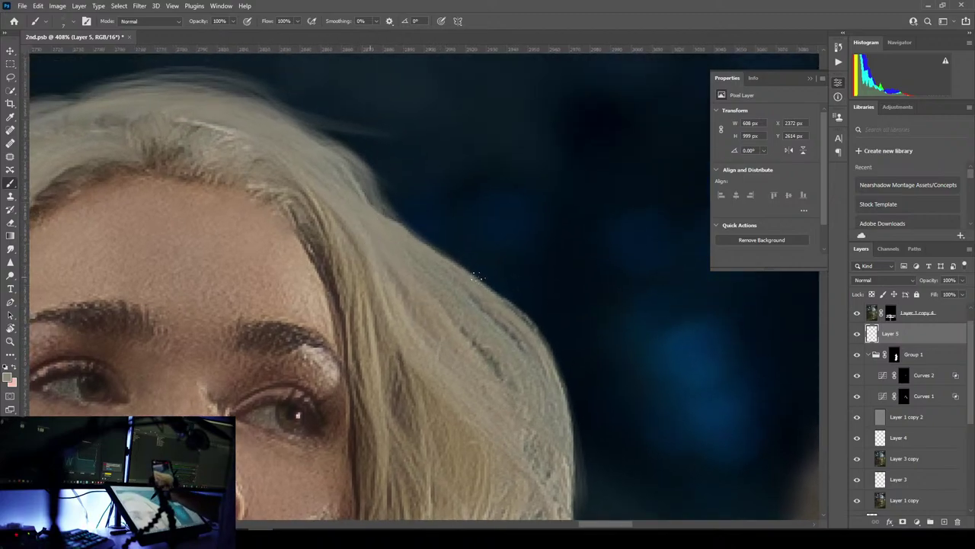
{"action": "left_click_drag", "start_coordinate": [385, 212], "coordinate": [524, 300]}
{"action": "left_click_drag", "start_coordinate": [474, 276], "coordinate": [533, 322]}
{"action": "left_click_drag", "start_coordinate": [495, 288], "coordinate": [550, 349]}
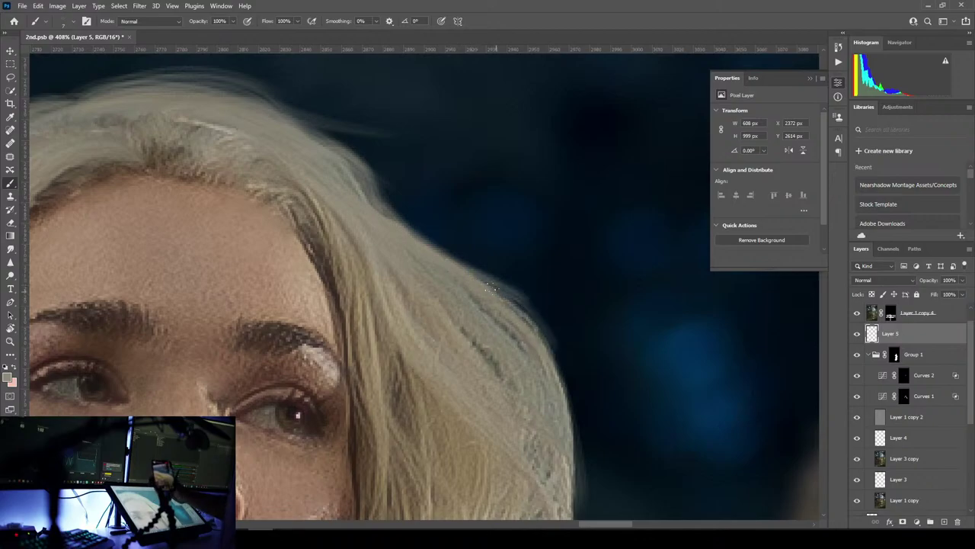
{"action": "left_click_drag", "start_coordinate": [520, 309], "coordinate": [568, 419]}
- Resample the hair colour and paint long strands down the outer hair edge level with the eye and nose
{"action": "left_click_drag", "start_coordinate": [500, 442], "coordinate": [419, 316]}
{"action": "left_click", "coordinate": [353, 159], "text": "alt"}
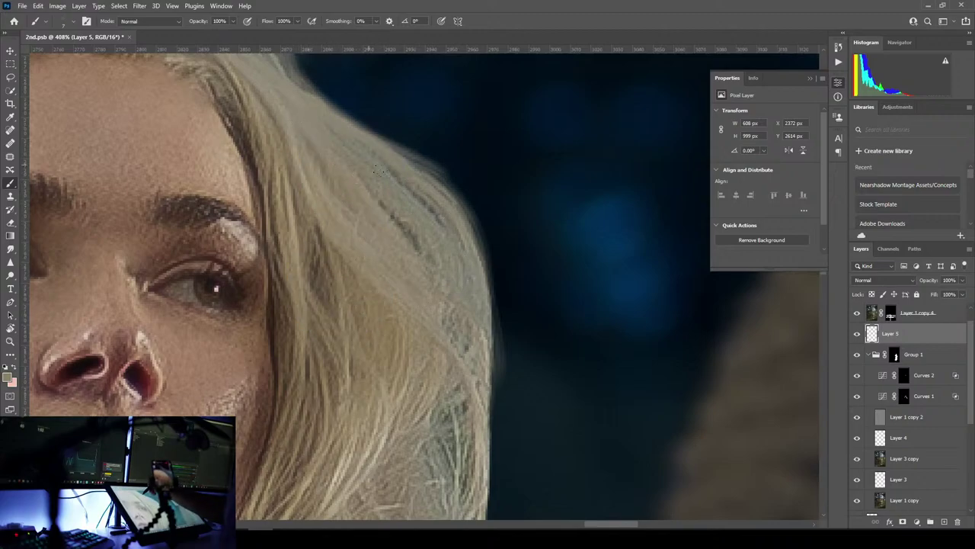
{"action": "left_click_drag", "start_coordinate": [473, 228], "coordinate": [490, 285]}
{"action": "mouse_move", "coordinate": [482, 247]}
{"action": "left_mouse_down"}
{"action": "mouse_move", "coordinate": [498, 352]}
{"action": "mouse_move", "coordinate": [486, 426]}
{"action": "left_mouse_up"}
{"action": "left_click_drag", "start_coordinate": [494, 349], "coordinate": [480, 468]}
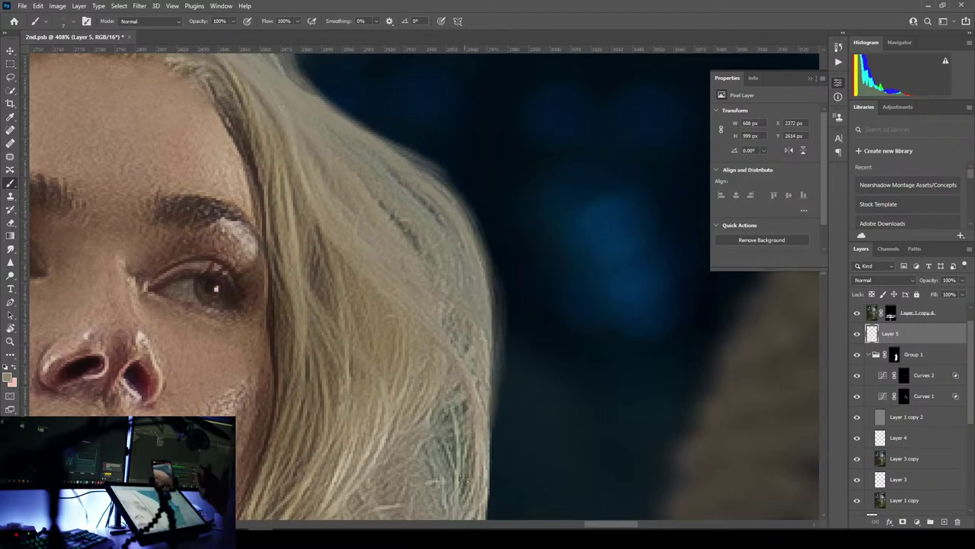
- Paint overlapping strands down the outer hair edge beside the nose and mouth, undoing the last stray stroke
{"action": "left_click_drag", "start_coordinate": [464, 403], "coordinate": [442, 283]}
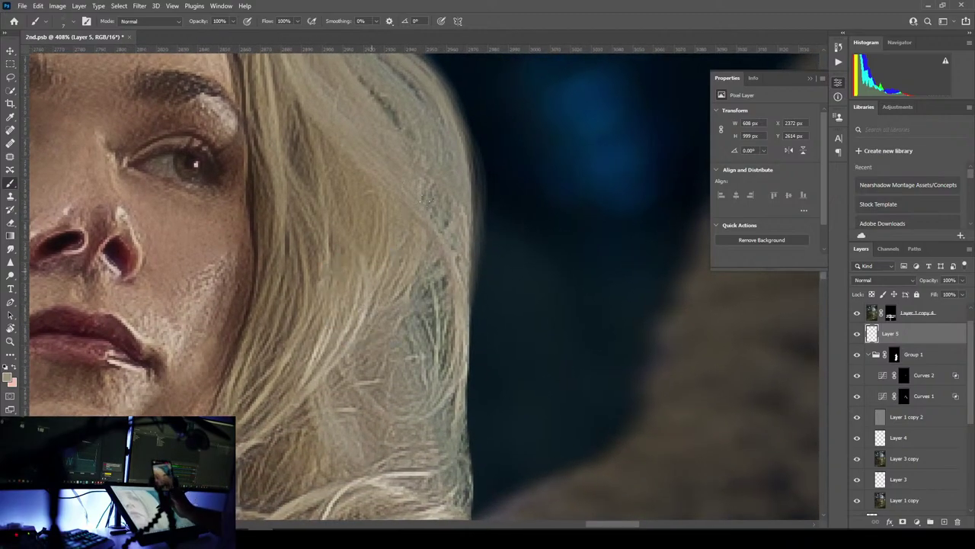
{"action": "left_click_drag", "start_coordinate": [473, 176], "coordinate": [472, 274]}
{"action": "left_click_drag", "start_coordinate": [471, 238], "coordinate": [471, 359]}
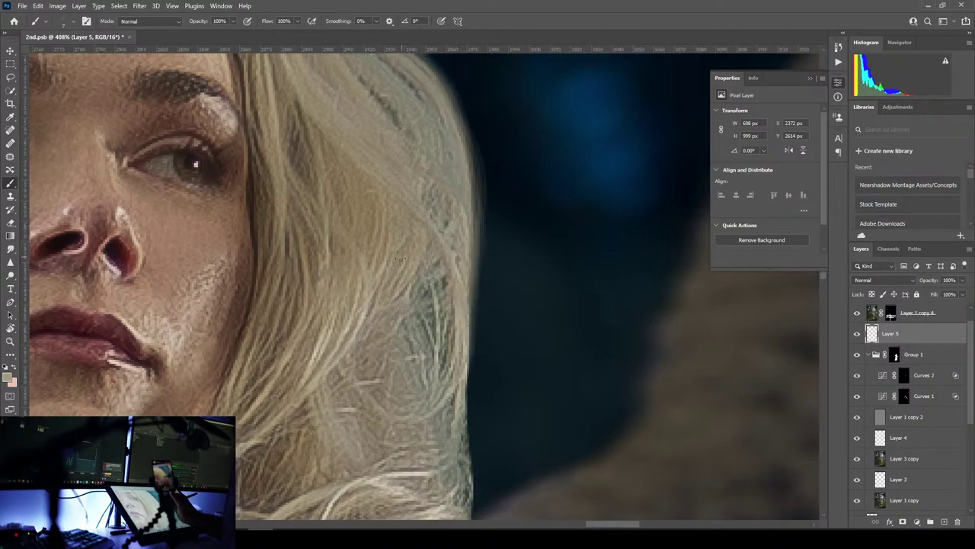
{"action": "left_click_drag", "start_coordinate": [460, 137], "coordinate": [480, 245]}
{"action": "left_click_drag", "start_coordinate": [474, 320], "coordinate": [471, 372]}
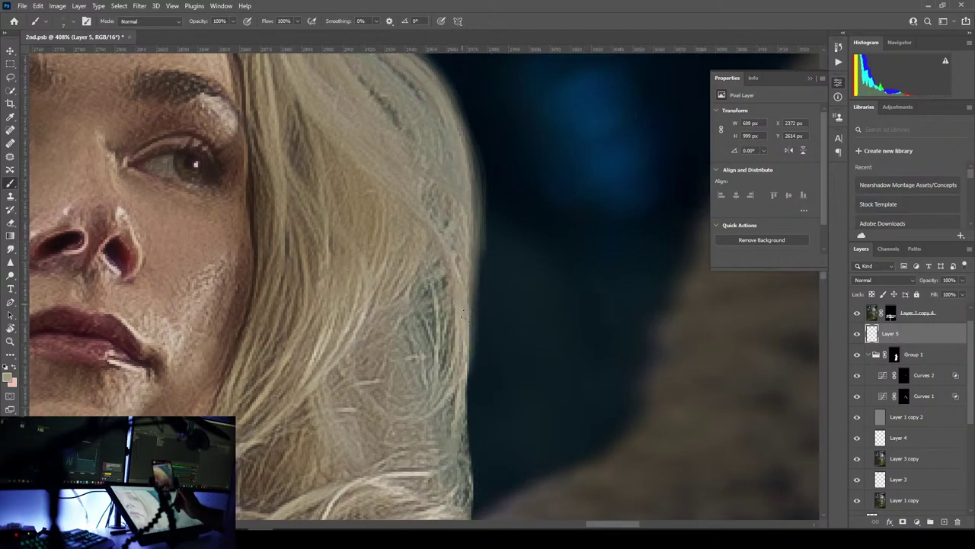
{"action": "left_click_drag", "start_coordinate": [466, 317], "coordinate": [474, 444]}
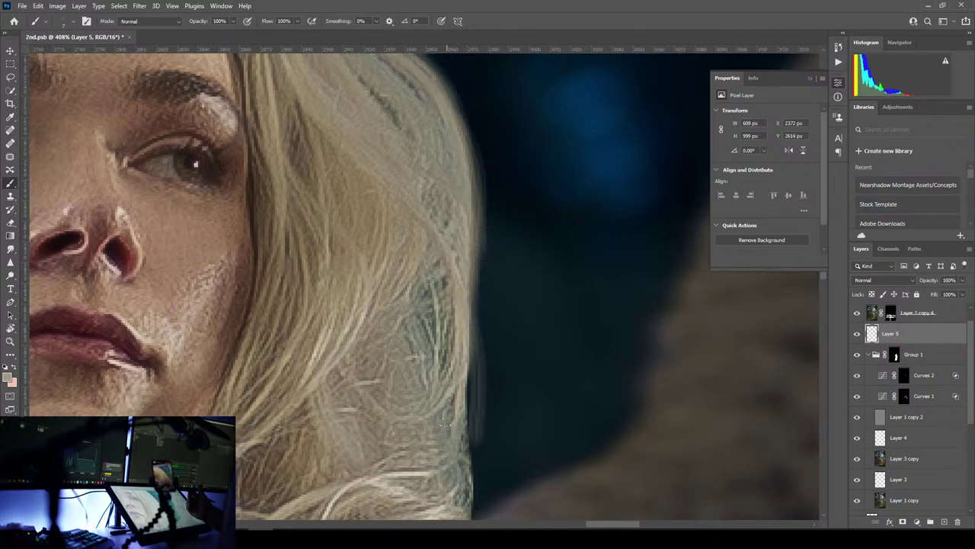
{"action": "key", "text": "ctrl+z"}
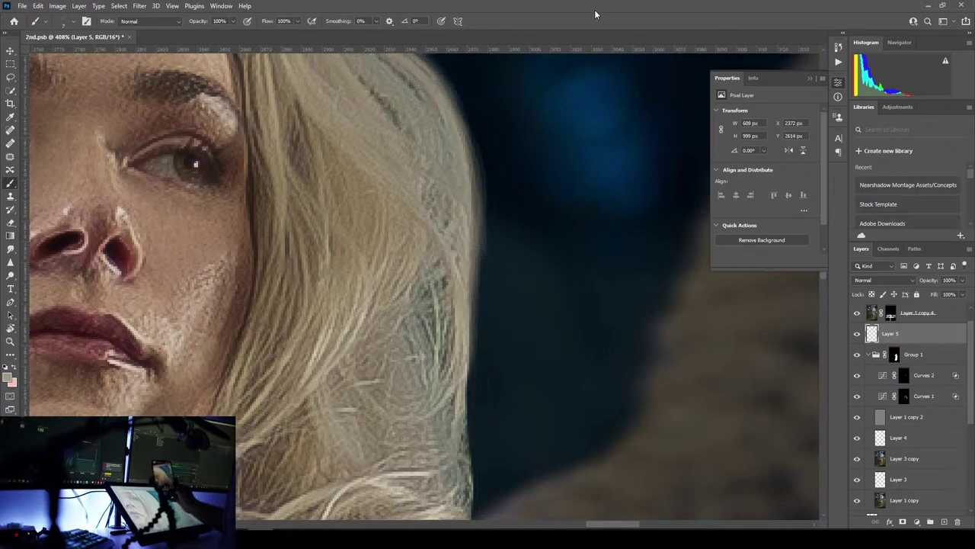
- Resample a hair tone from the inner locks and paint more fine strands down the same outer edge beside the face
{"action": "left_click_drag", "start_coordinate": [389, 257], "coordinate": [396, 340]}
{"action": "left_click", "coordinate": [370, 400], "text": "alt"}
{"action": "left_click_drag", "start_coordinate": [480, 332], "coordinate": [480, 405]}
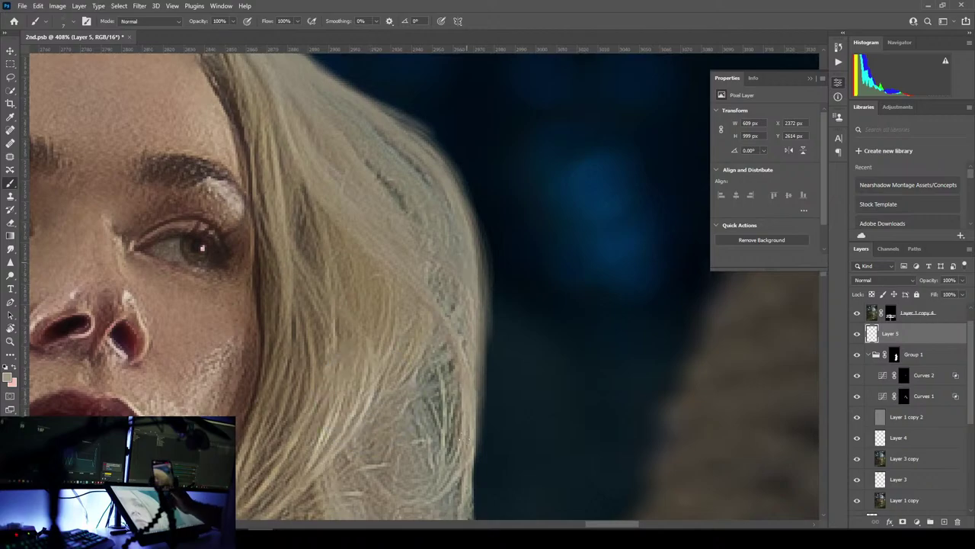
{"action": "left_click_drag", "start_coordinate": [480, 350], "coordinate": [477, 473]}
{"action": "left_click_drag", "start_coordinate": [466, 410], "coordinate": [490, 221]}
{"action": "left_click_drag", "start_coordinate": [499, 271], "coordinate": [509, 408]}
- Paint strands curving down the outer hair edge below mouth level, where the hair flares towards the shoulder
{"action": "mouse_move", "coordinate": [431, 399]}
{"action": "left_mouse_down"}
{"action": "mouse_move", "coordinate": [387, 365]}
{"action": "mouse_move", "coordinate": [369, 385]}
{"action": "left_mouse_up"}
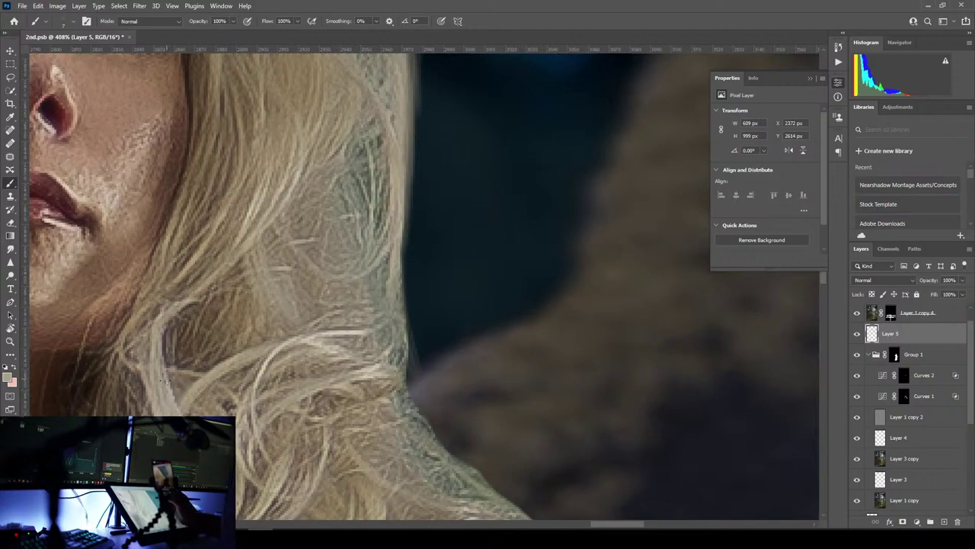
{"action": "mouse_move", "coordinate": [401, 312]}
{"action": "left_mouse_down"}
{"action": "mouse_move", "coordinate": [408, 382]}
{"action": "mouse_move", "coordinate": [428, 421]}
{"action": "left_mouse_up"}
{"action": "left_click_drag", "start_coordinate": [402, 335], "coordinate": [458, 466]}
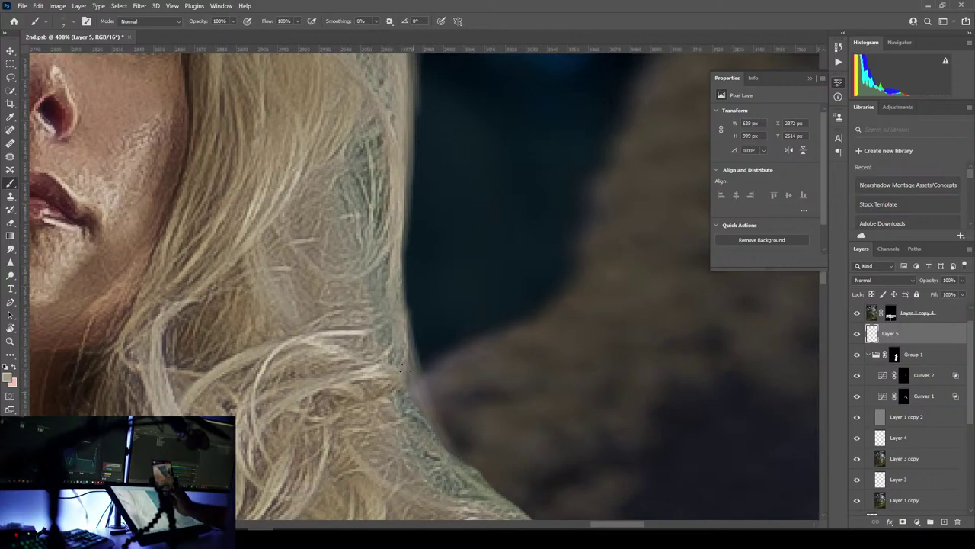
- Sample a lighter blond from the curls and paint long strands along the hair edge down to the shoulder
{"action": "mouse_move", "coordinate": [404, 373]}
{"action": "left_mouse_down"}
{"action": "mouse_move", "coordinate": [423, 438]}
{"action": "mouse_move", "coordinate": [295, 281]}
{"action": "mouse_move", "coordinate": [429, 363]}
{"action": "left_mouse_up"}
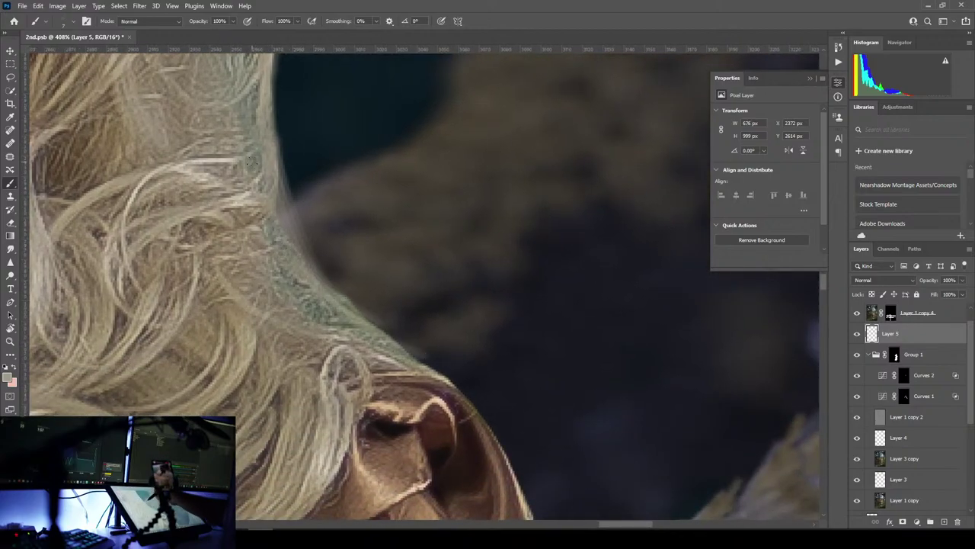
{"action": "left_click", "coordinate": [246, 198], "text": "alt"}
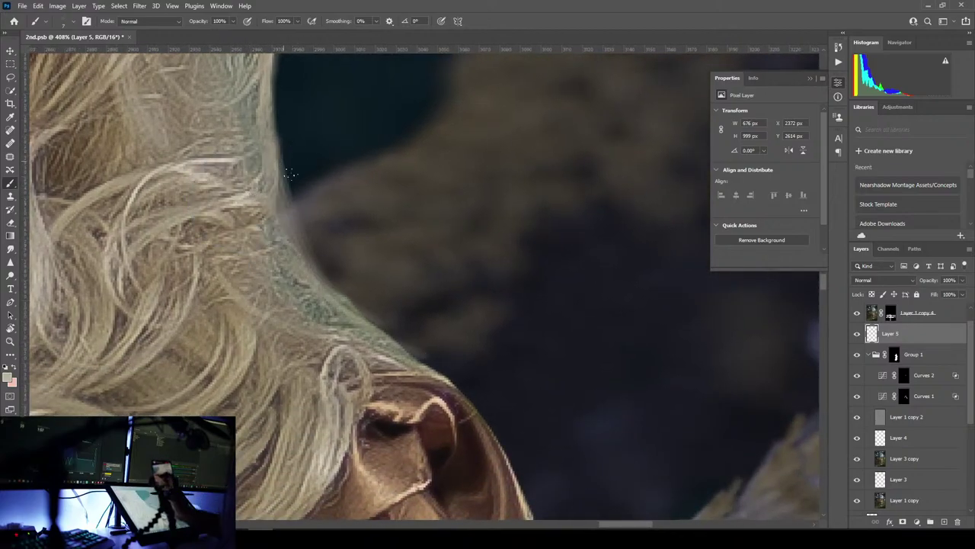
{"action": "left_click_drag", "start_coordinate": [284, 183], "coordinate": [348, 308]}
{"action": "mouse_move", "coordinate": [293, 219]}
{"action": "left_mouse_down"}
{"action": "mouse_move", "coordinate": [424, 343]}
{"action": "mouse_move", "coordinate": [350, 302]}
{"action": "mouse_move", "coordinate": [432, 366]}
{"action": "left_mouse_up"}
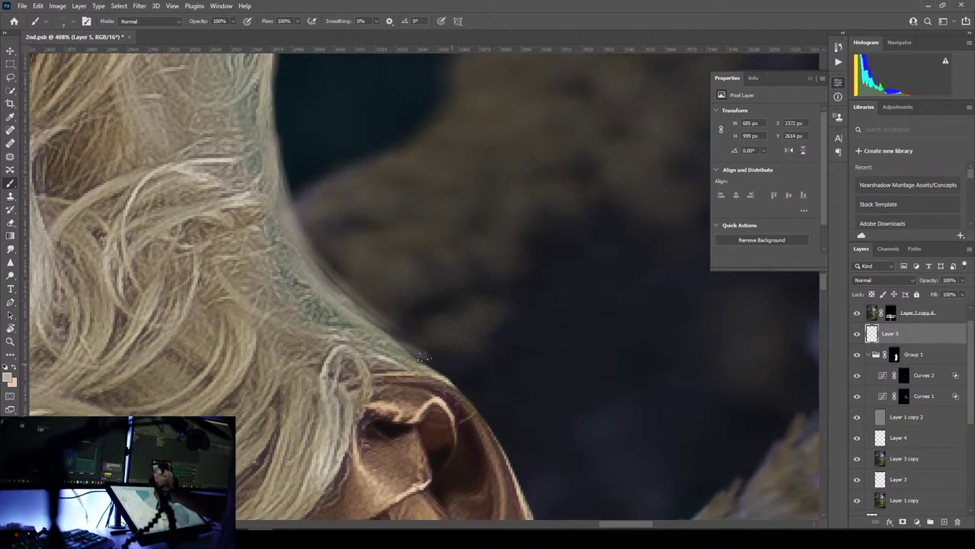
- Extend the strands over the shoulder edge, then sample a hair tone and paint wisps across the greenish band above the dress sleeve
{"action": "left_click_drag", "start_coordinate": [376, 322], "coordinate": [463, 378]}
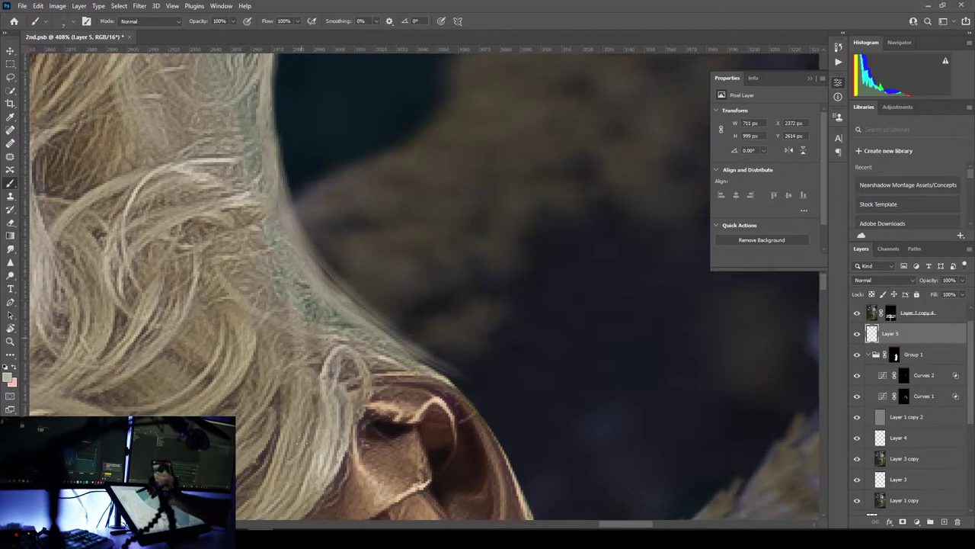
{"action": "mouse_move", "coordinate": [316, 402]}
{"action": "left_mouse_down"}
{"action": "mouse_move", "coordinate": [431, 314]}
{"action": "mouse_move", "coordinate": [397, 419]}
{"action": "left_mouse_up"}
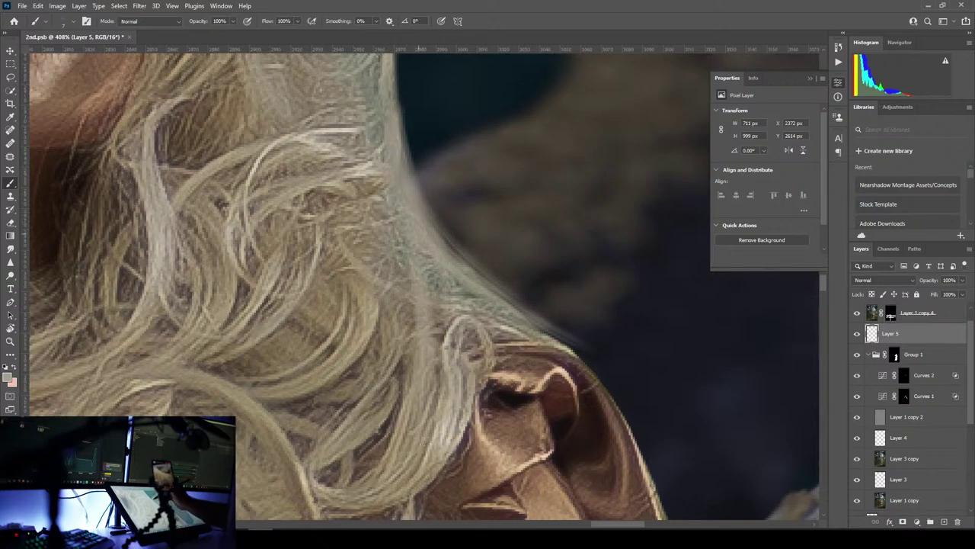
{"action": "left_click", "coordinate": [332, 102], "text": "alt"}
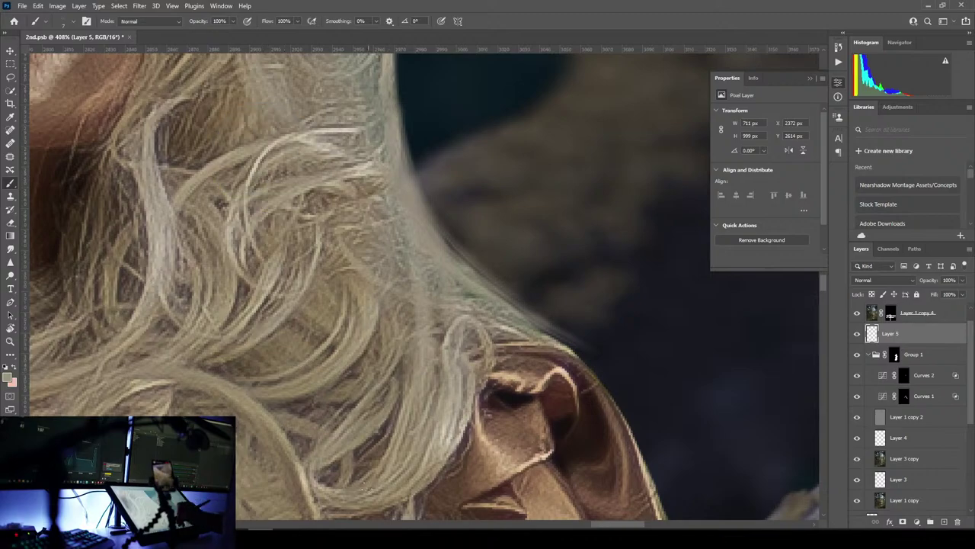
{"action": "scroll", "coordinate": [299, 443], "scroll_direction": "down", "scroll_amount": 3}
{"action": "left_click_drag", "start_coordinate": [329, 283], "coordinate": [449, 284]}
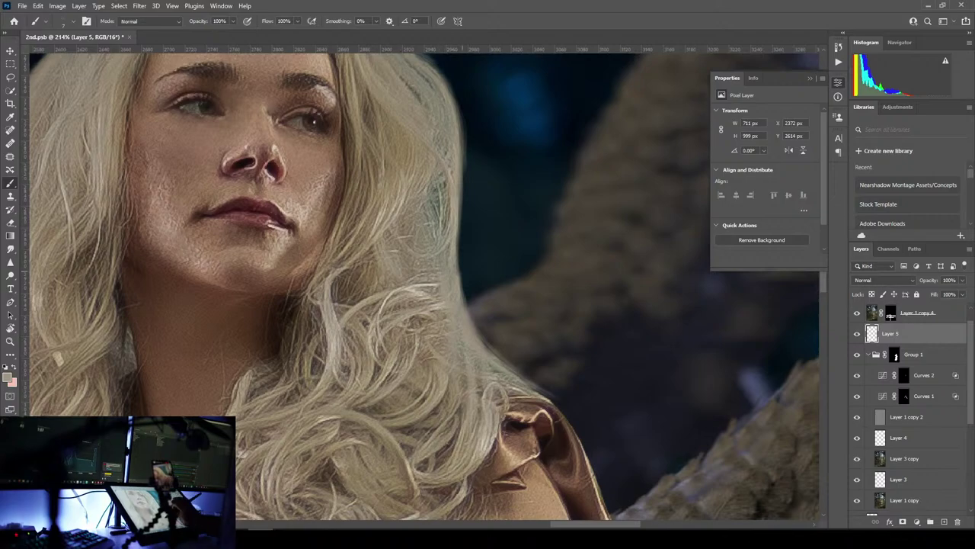
- Sample several blond tones from the inner locks and paint strands over the greenish fringe from mouth level down to the curls
{"action": "left_click_drag", "start_coordinate": [457, 253], "coordinate": [461, 279]}
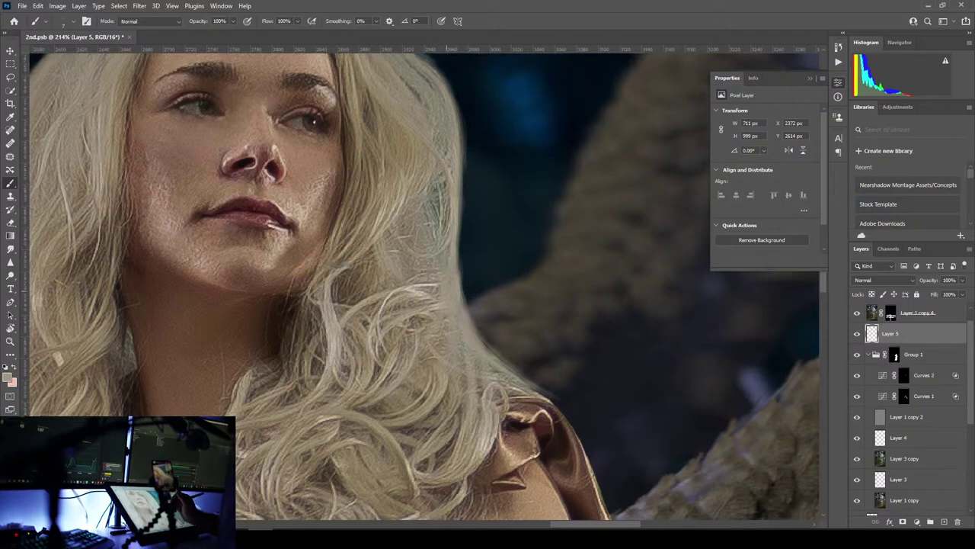
{"action": "key", "text": "alt"}
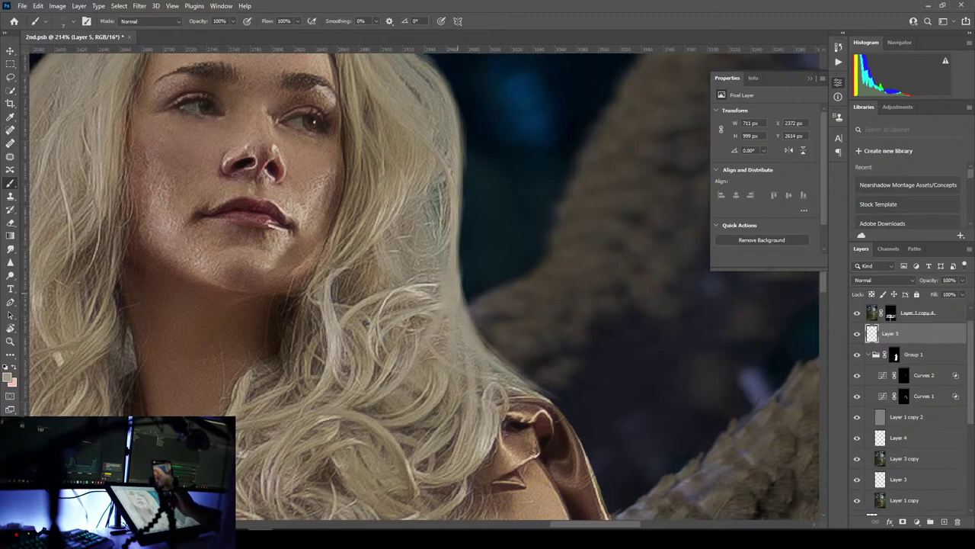
{"action": "left_click_drag", "start_coordinate": [312, 286], "coordinate": [458, 408]}
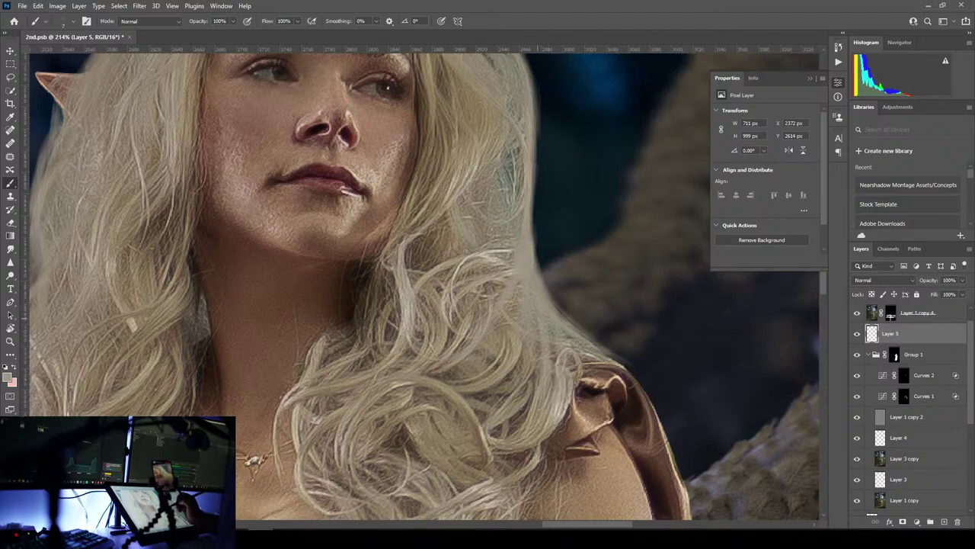
{"action": "left_click", "coordinate": [403, 283], "text": "alt"}
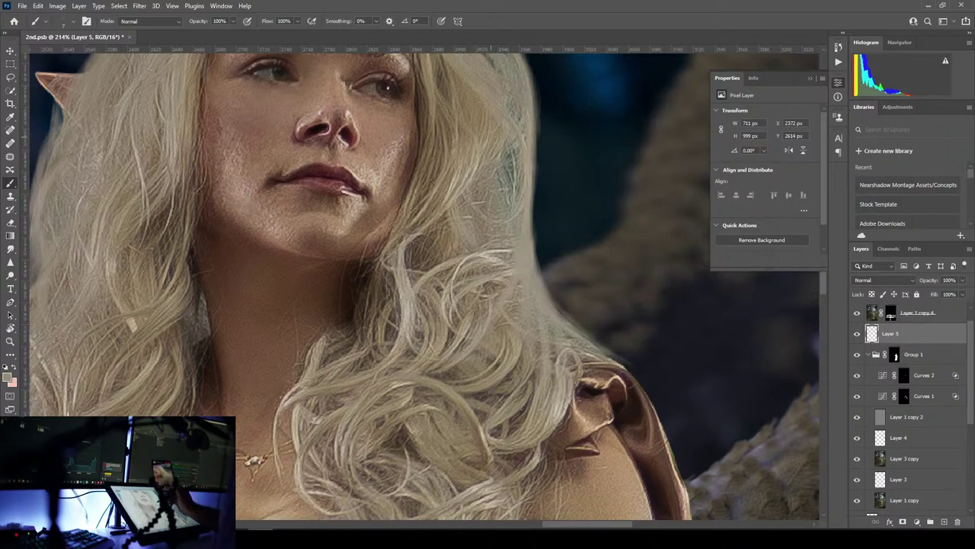
{"action": "left_click", "coordinate": [457, 179], "text": "alt"}
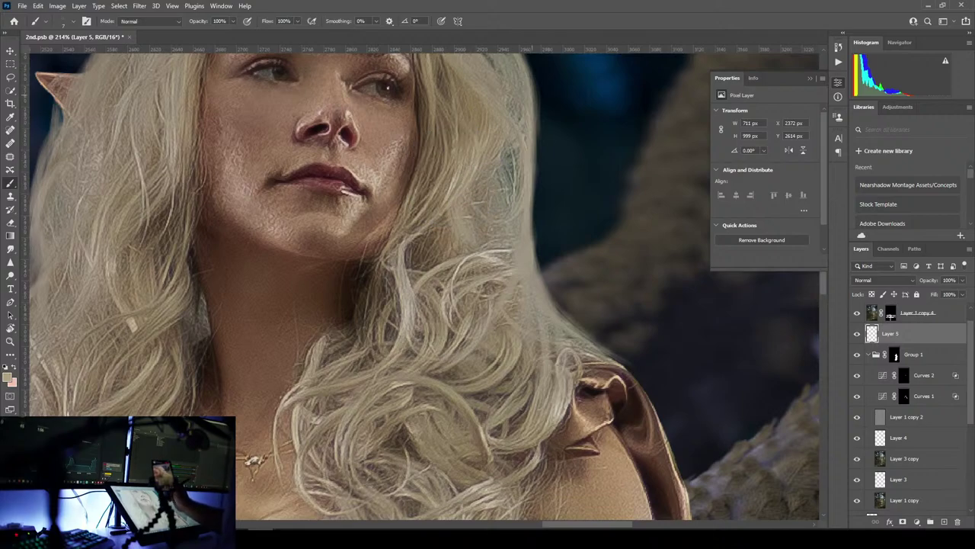
{"action": "left_click_drag", "start_coordinate": [403, 153], "coordinate": [391, 300]}
{"action": "scroll", "coordinate": [401, 307], "scroll_direction": "down", "scroll_amount": 8}
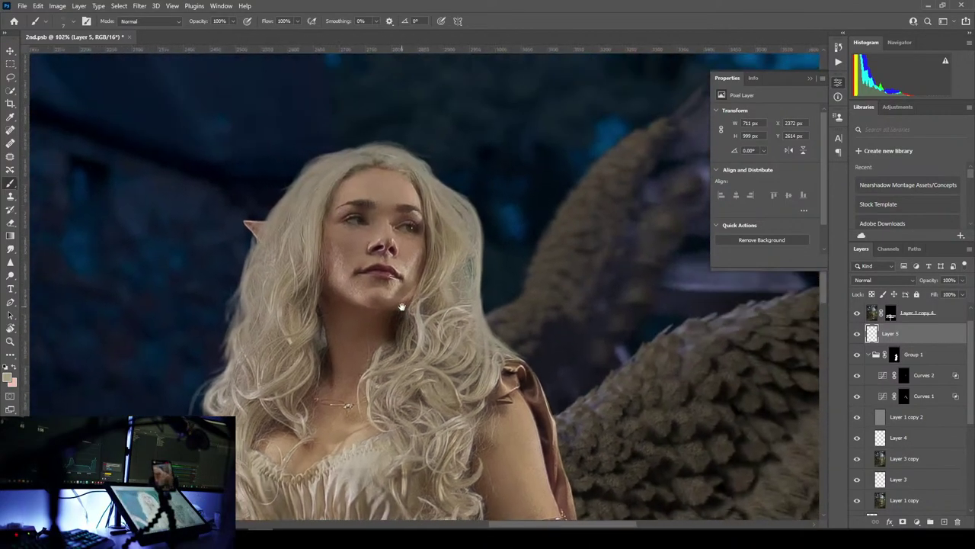
{"action": "left_click_drag", "start_coordinate": [434, 362], "coordinate": [499, 320]}
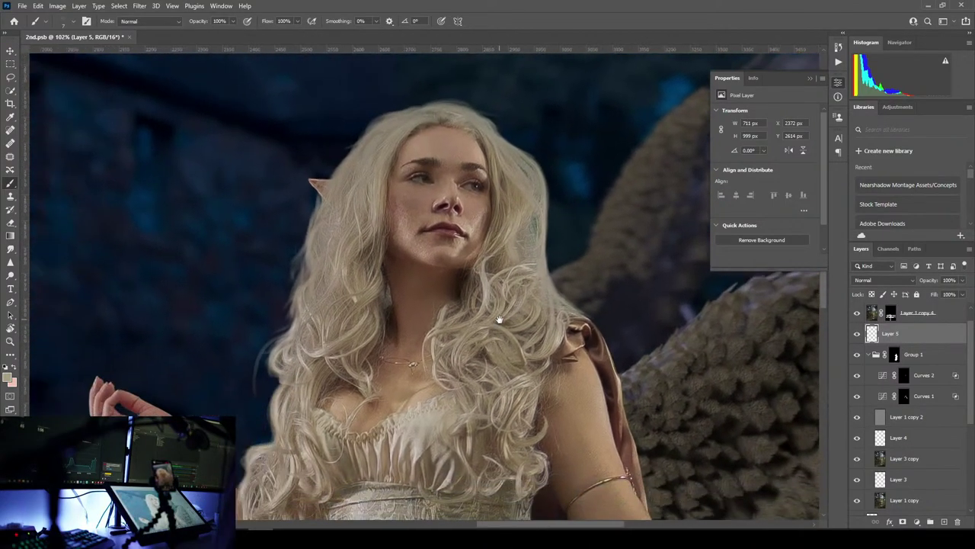
- Switch the brush to the Hair Single preset
{"action": "left_click", "coordinate": [48, 22]}
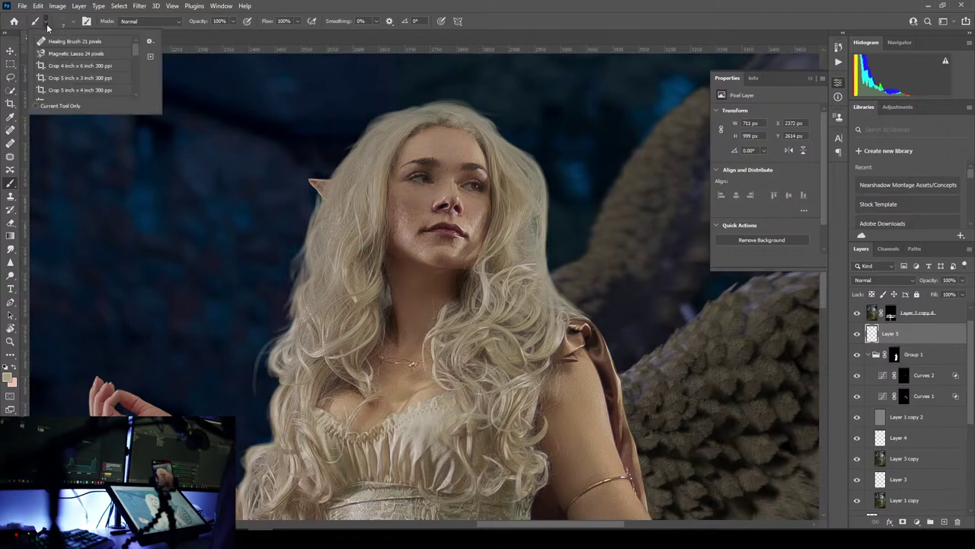
{"action": "left_click", "coordinate": [40, 25]}
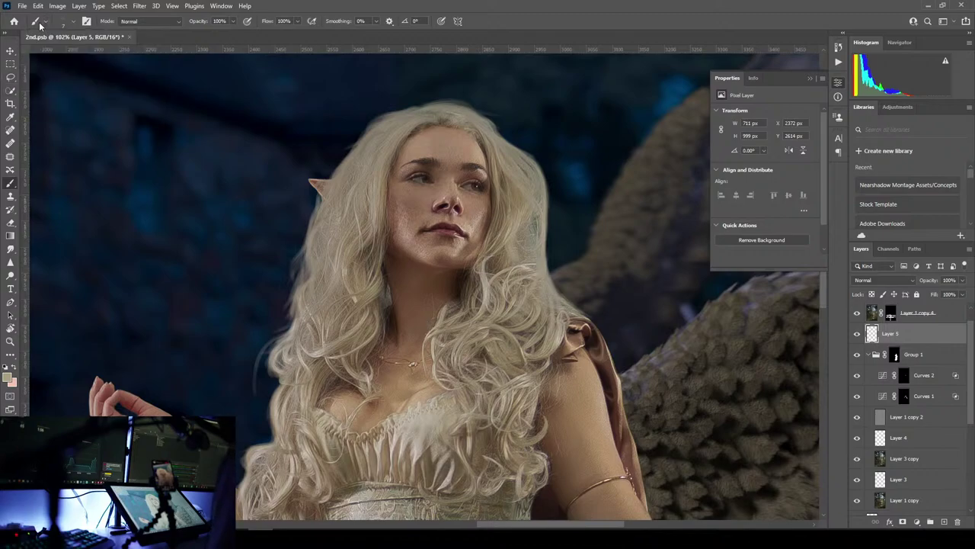
{"action": "left_click", "coordinate": [41, 23]}
{"action": "left_click_drag", "start_coordinate": [134, 48], "coordinate": [133, 105]}
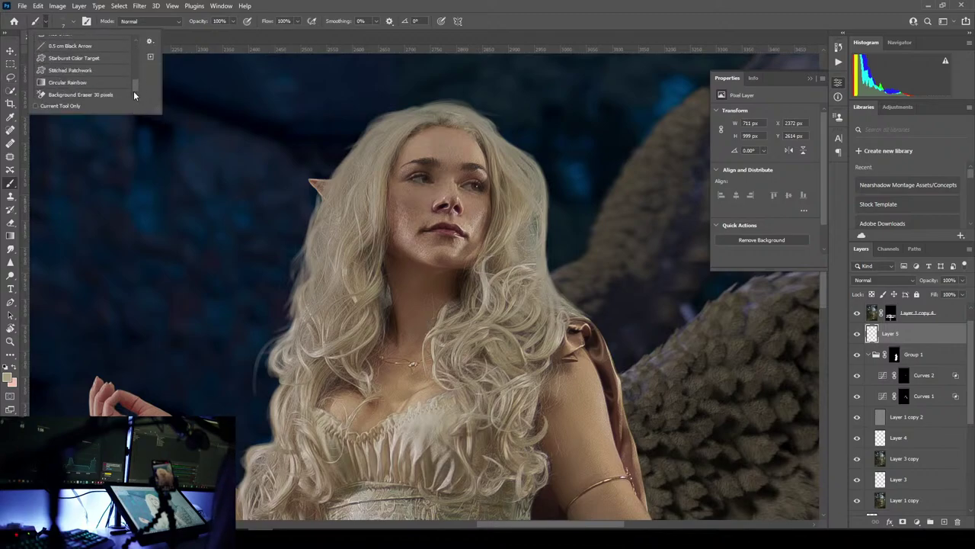
{"action": "left_click", "coordinate": [74, 22]}
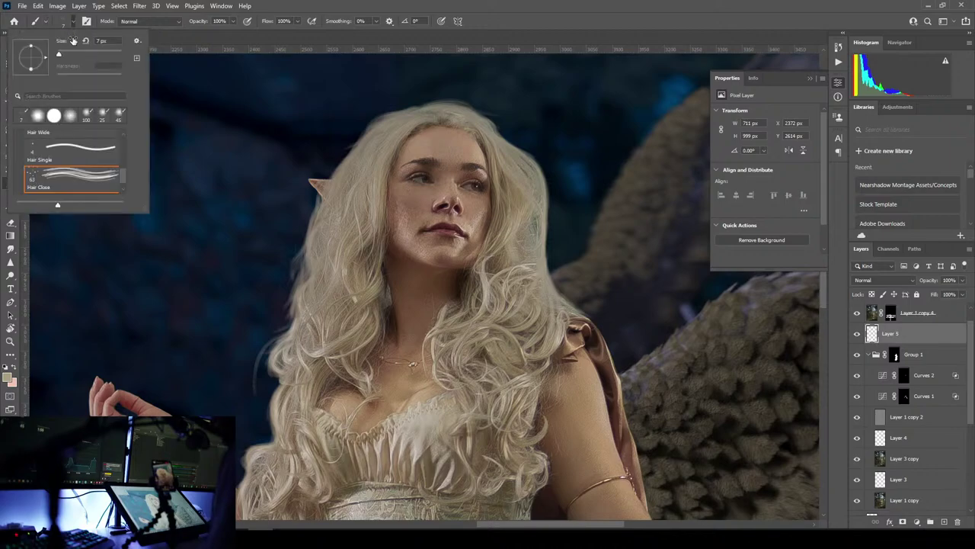
{"action": "left_click", "coordinate": [64, 154]}
{"action": "left_click", "coordinate": [514, 23]}
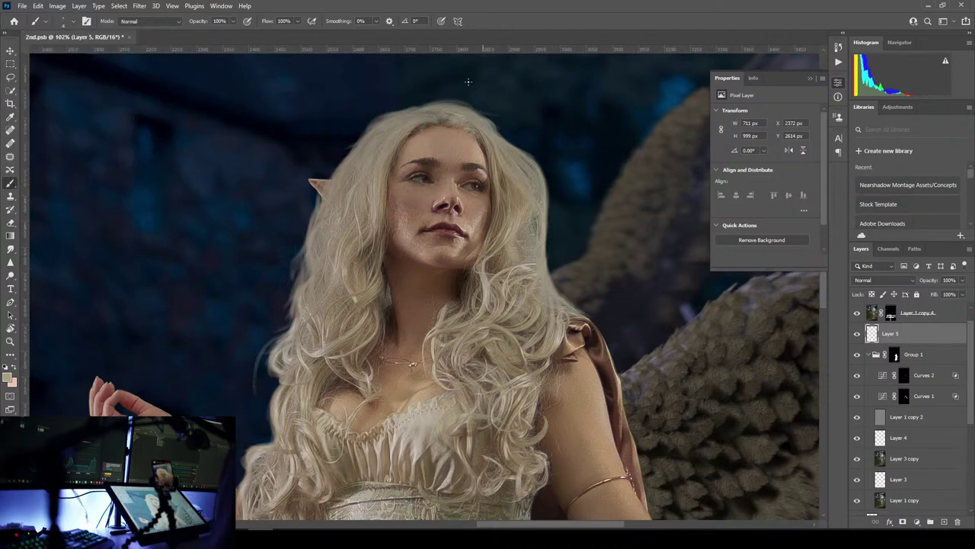
- Sample a darker hair tone and paint single flyaway strands along the ear-side hair edge, undoing the stray stroke
{"action": "left_click_drag", "start_coordinate": [342, 239], "coordinate": [404, 236]}
{"action": "left_click_drag", "start_coordinate": [401, 138], "coordinate": [379, 229]}
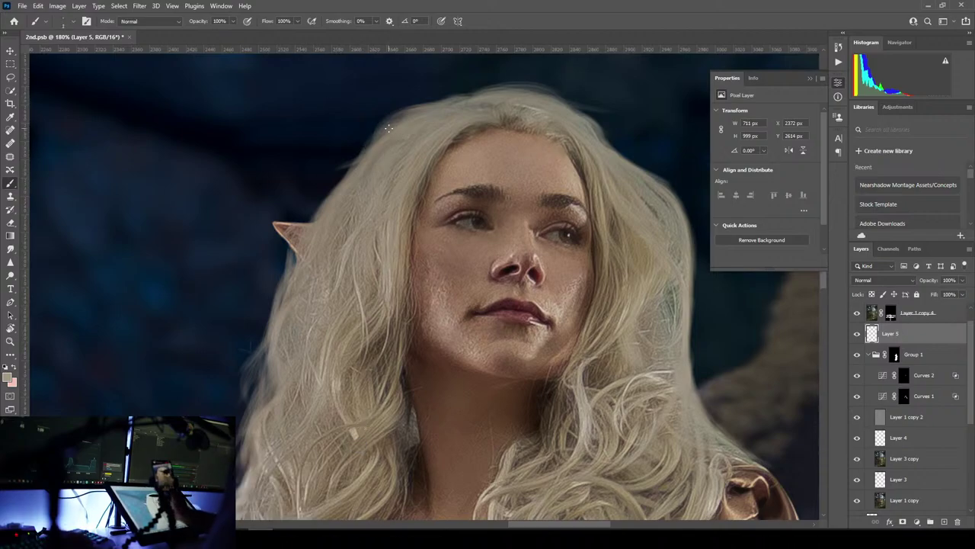
{"action": "key", "text": "alt"}
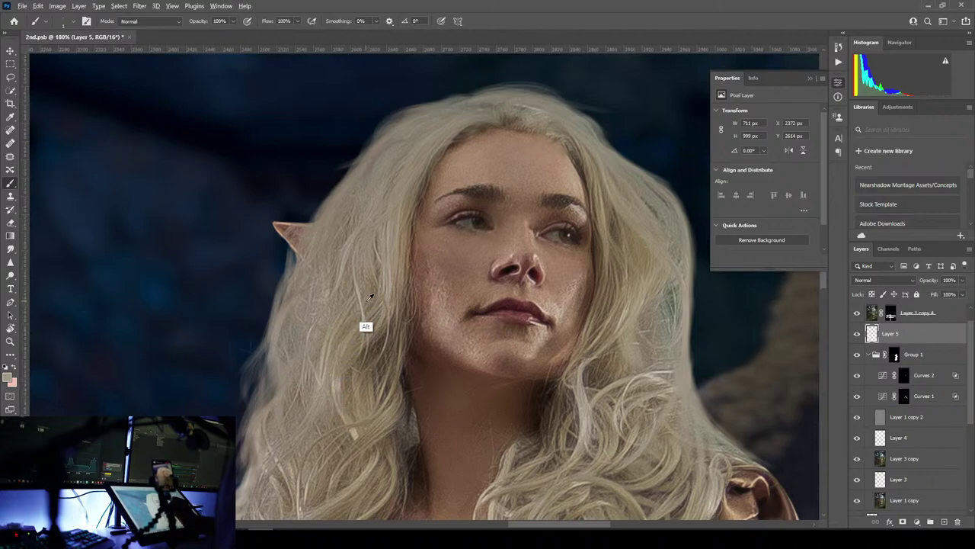
{"action": "left_click", "coordinate": [402, 230], "text": "alt"}
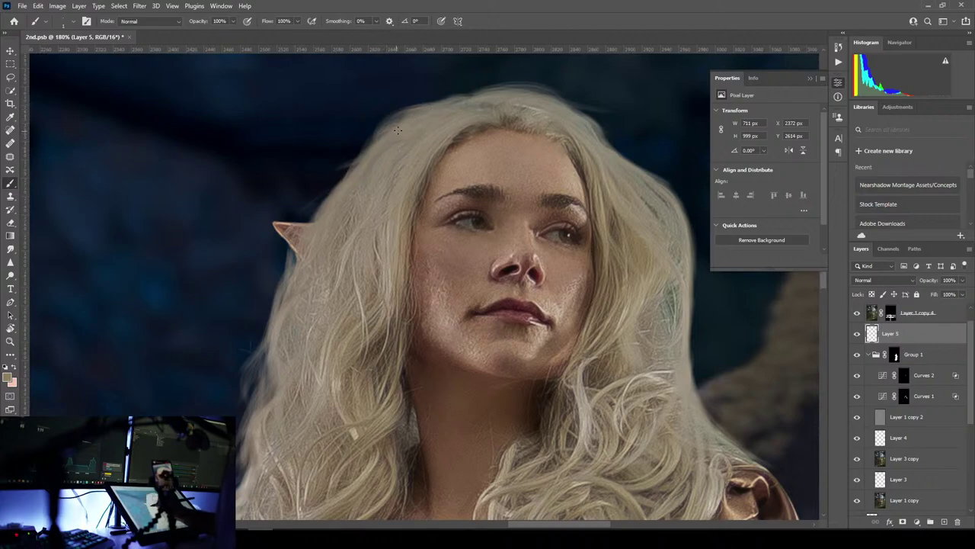
{"action": "left_click_drag", "start_coordinate": [336, 180], "coordinate": [315, 214]}
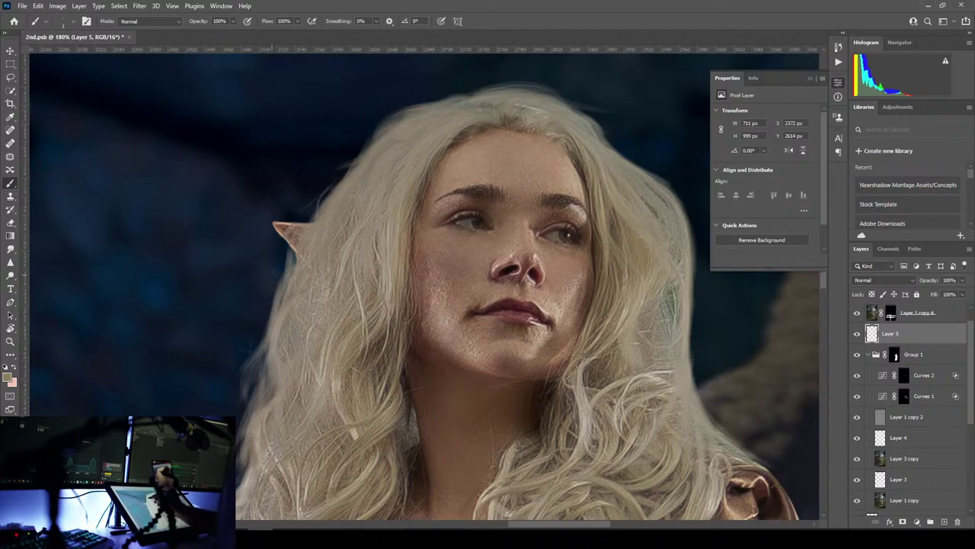
{"action": "key", "text": "ctrl+z"}
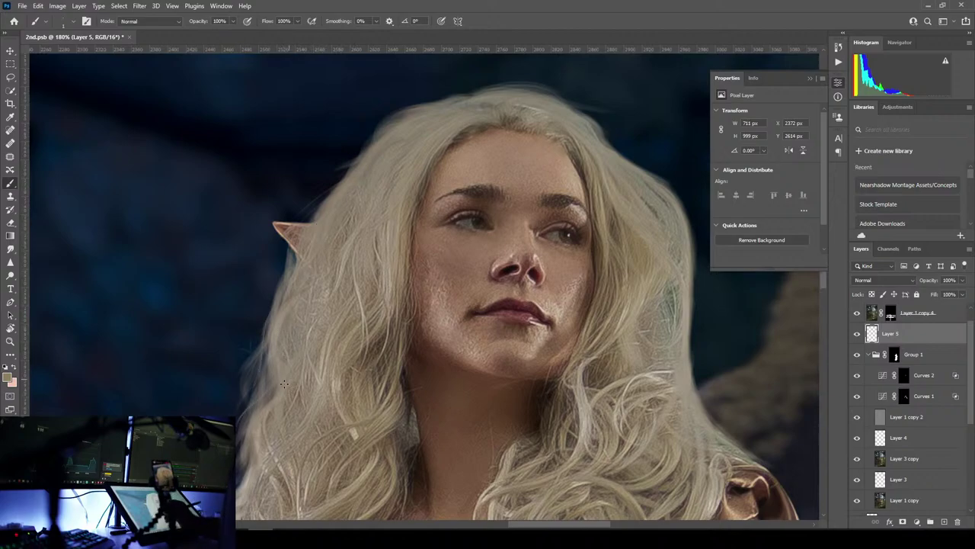
{"action": "left_click_drag", "start_coordinate": [358, 321], "coordinate": [381, 294]}
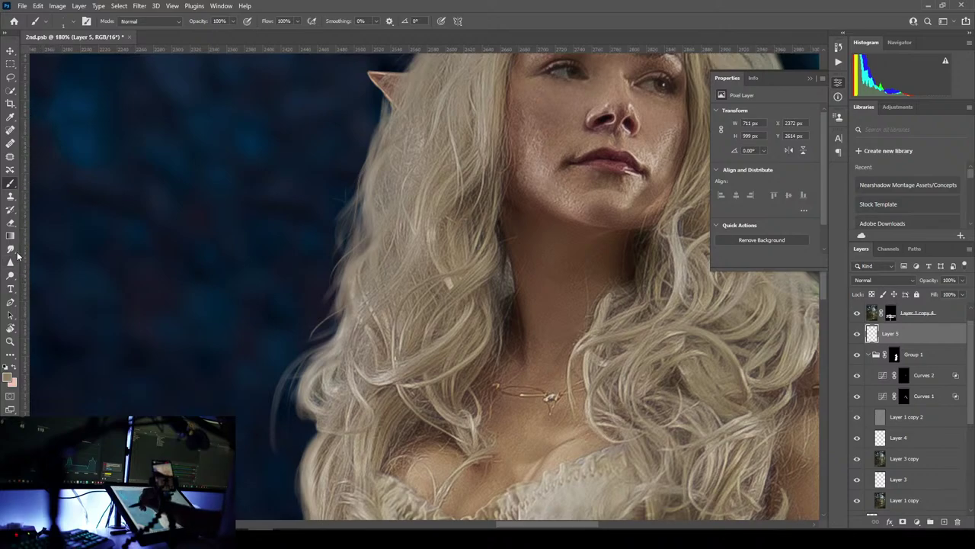
- Erase the stray strand hanging outside the shoulder curls on Layer 5 with a soft eraser enlarged to 60 px
{"action": "left_click", "coordinate": [11, 222]}
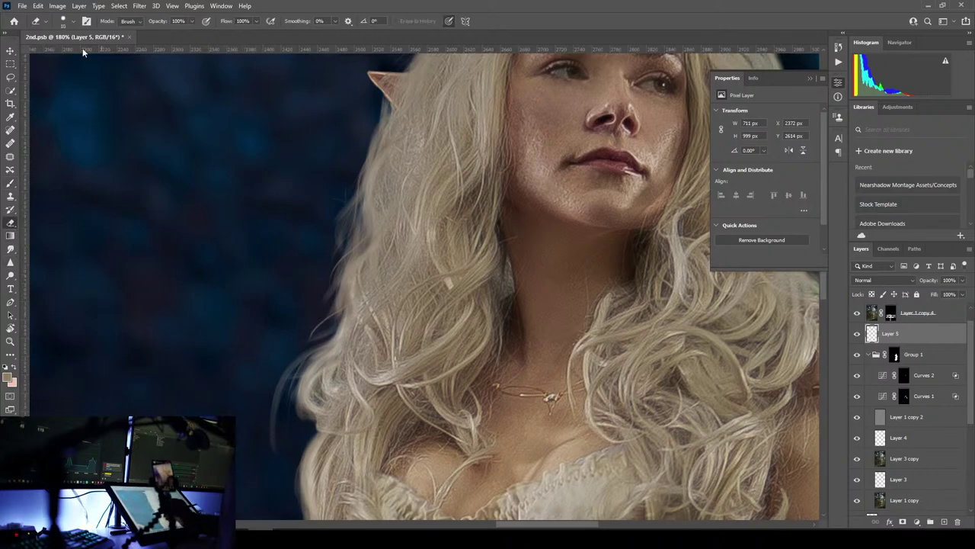
{"action": "left_click", "coordinate": [67, 22]}
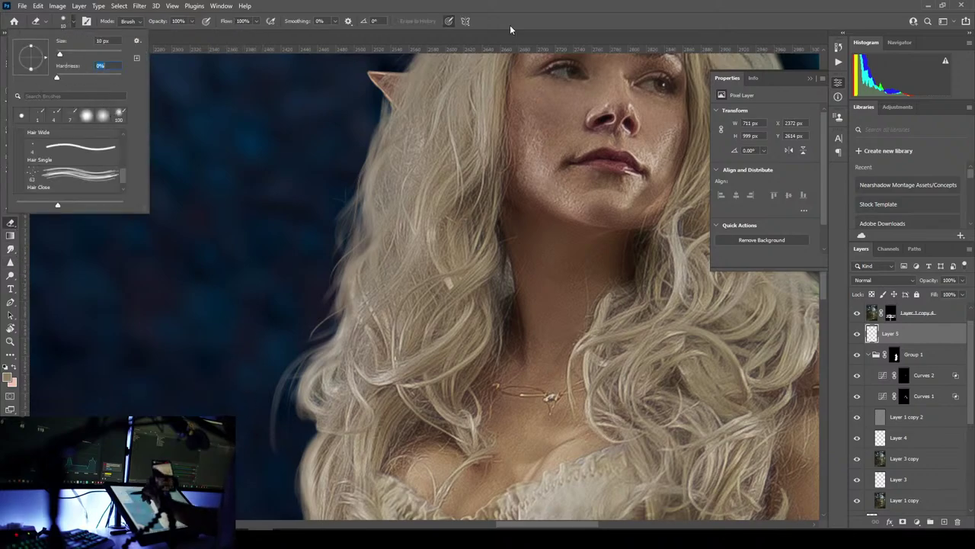
{"action": "key", "text": "Return"}
{"action": "key", "text": "]"}
{"action": "key", "text": "]"}
{"action": "key", "text": "]"}
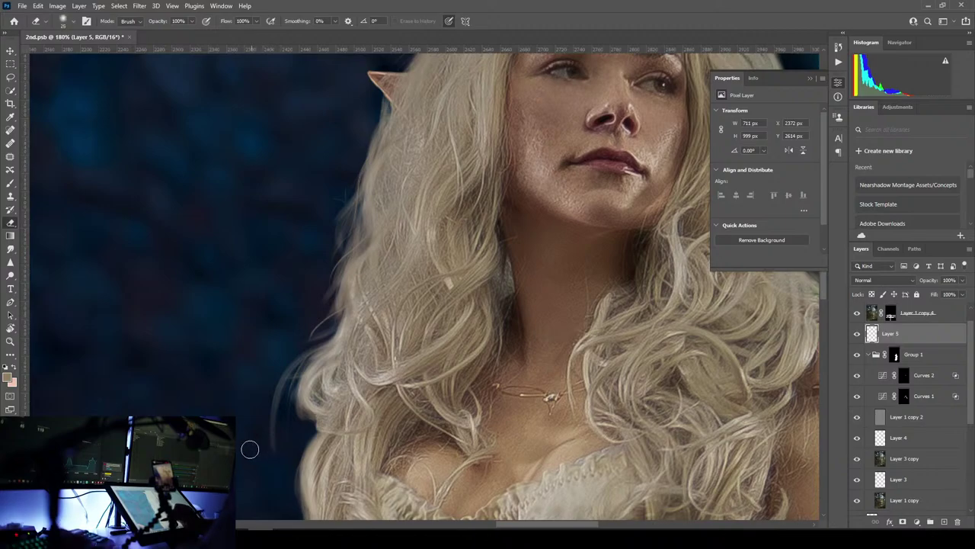
{"action": "key", "text": "bracketright"}
{"action": "key", "text": "bracketright"}
{"action": "key", "text": "bracketright"}
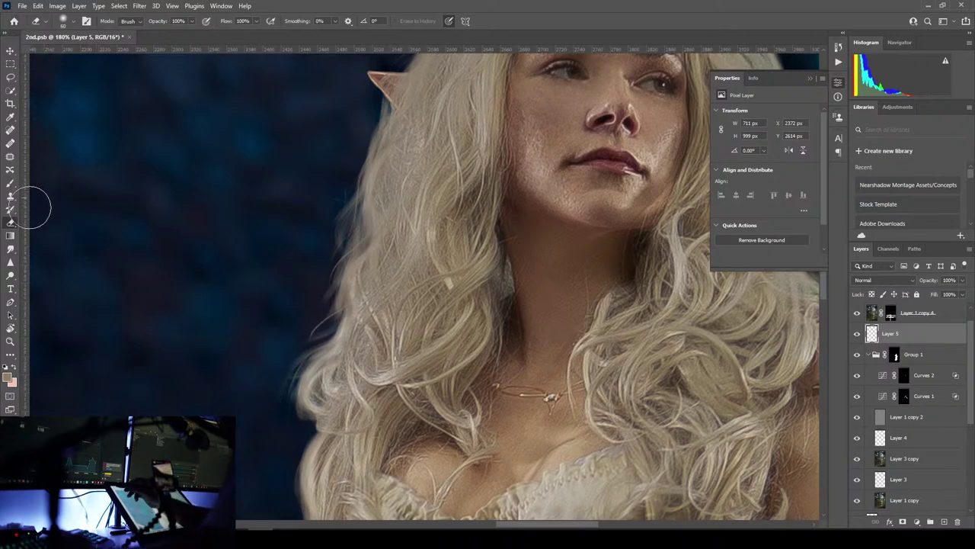
- Paint fine single strands along the outer curls down towards the raised arm, undoing a misplaced stroke
{"action": "left_click", "coordinate": [10, 184]}
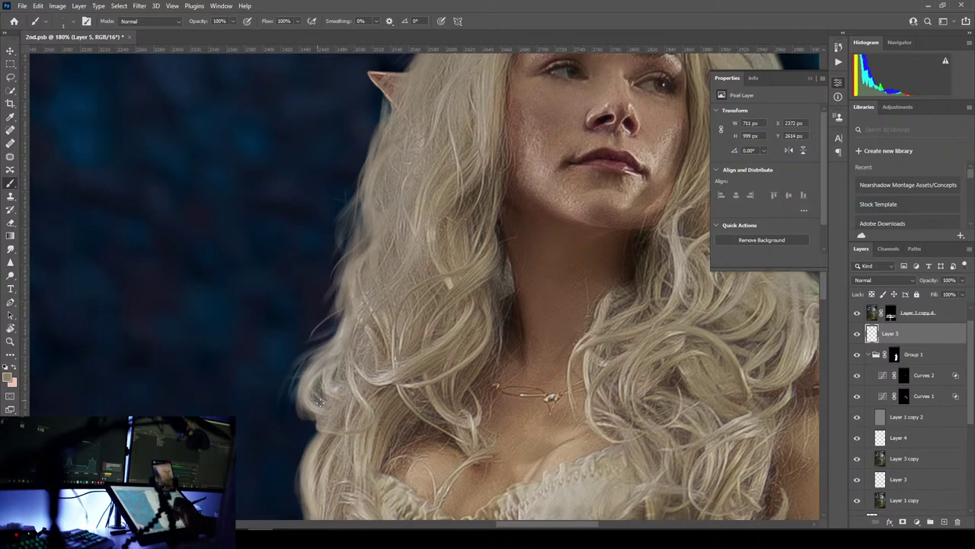
{"action": "mouse_move", "coordinate": [304, 374]}
{"action": "left_mouse_down"}
{"action": "mouse_move", "coordinate": [290, 422]}
{"action": "mouse_move", "coordinate": [352, 307]}
{"action": "mouse_move", "coordinate": [399, 292]}
{"action": "mouse_move", "coordinate": [389, 364]}
{"action": "left_mouse_up"}
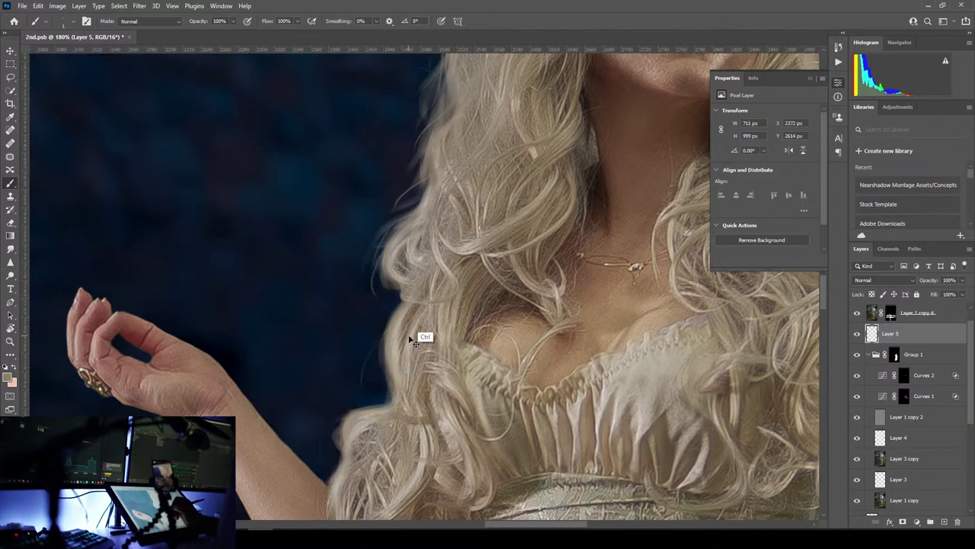
{"action": "key", "text": "ctrl+z"}
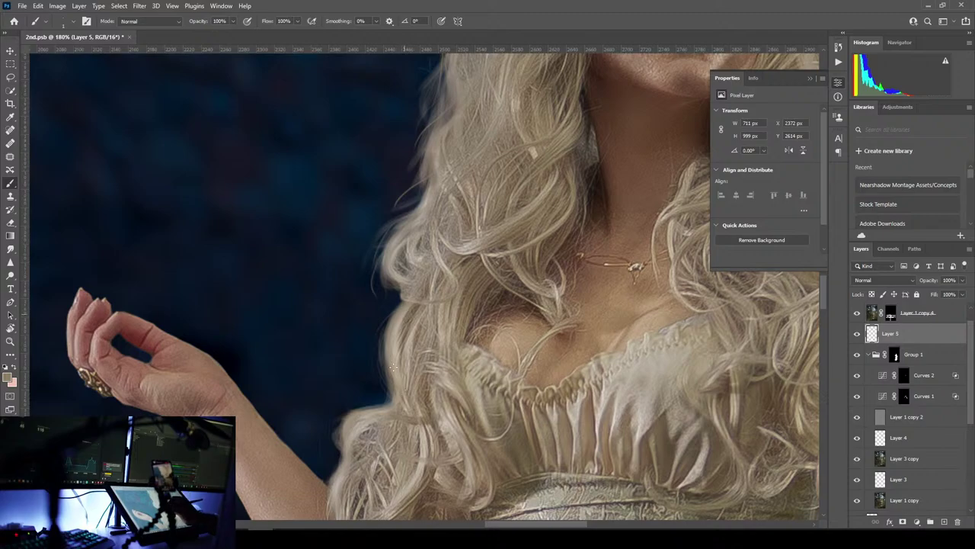
{"action": "left_click_drag", "start_coordinate": [396, 372], "coordinate": [425, 248]}
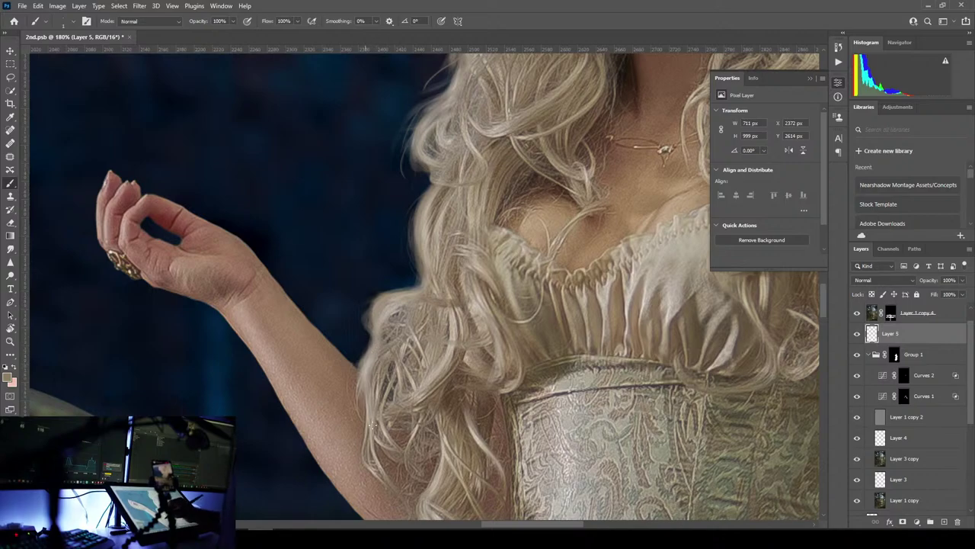
{"action": "left_click_drag", "start_coordinate": [371, 426], "coordinate": [410, 340]}
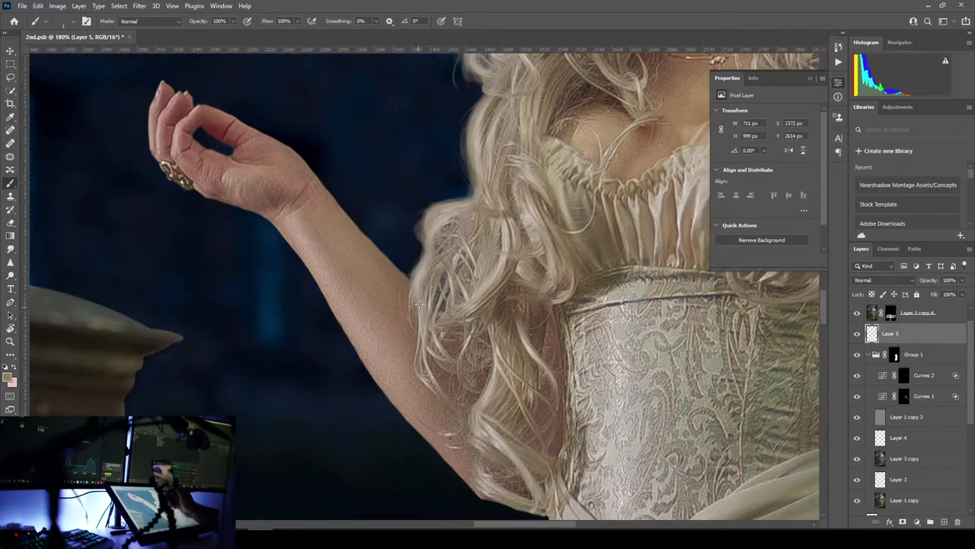
- Add fine flyaway strands up the ear-side hair edge, from the shoulder curls past the pointed ear
{"action": "scroll", "coordinate": [427, 328], "scroll_direction": "up", "scroll_amount": 5}
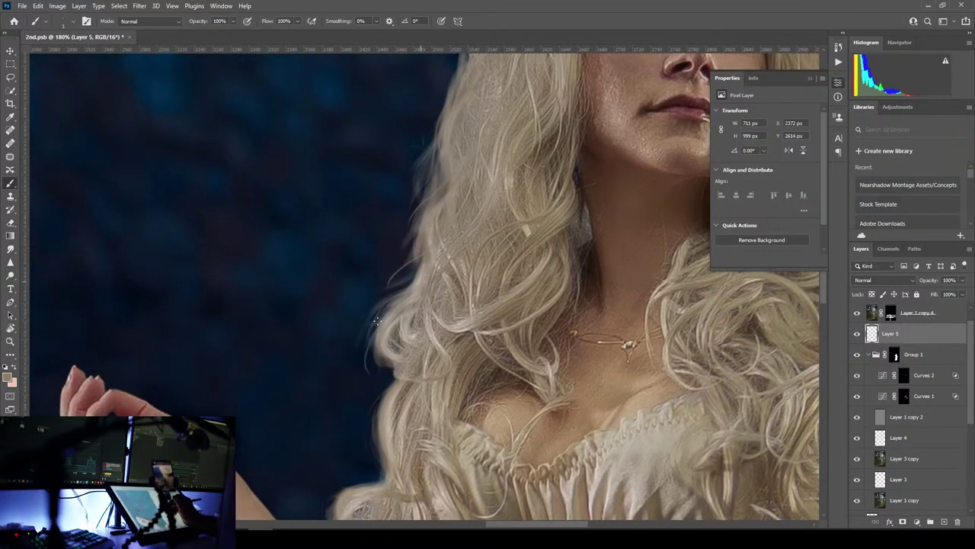
{"action": "left_click_drag", "start_coordinate": [424, 301], "coordinate": [405, 361]}
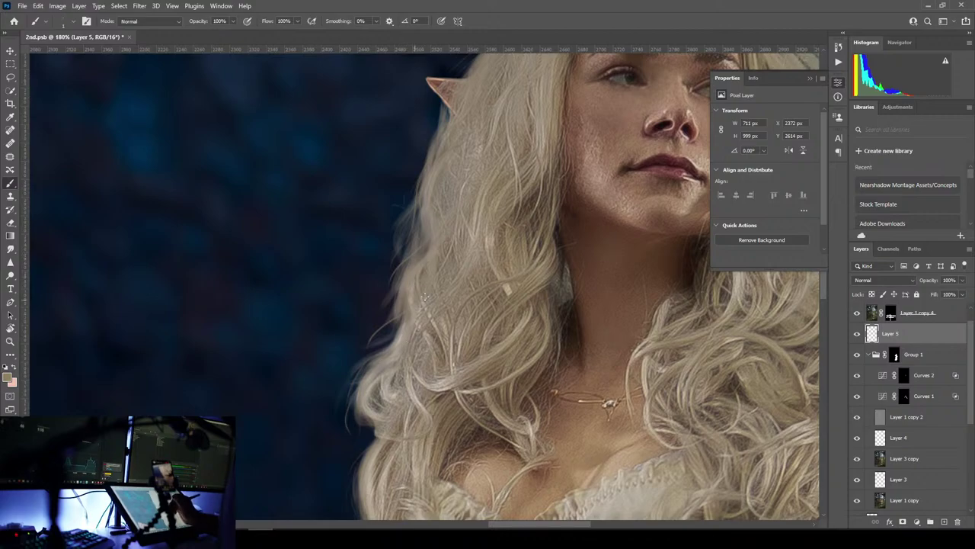
{"action": "left_click_drag", "start_coordinate": [425, 297], "coordinate": [408, 373]}
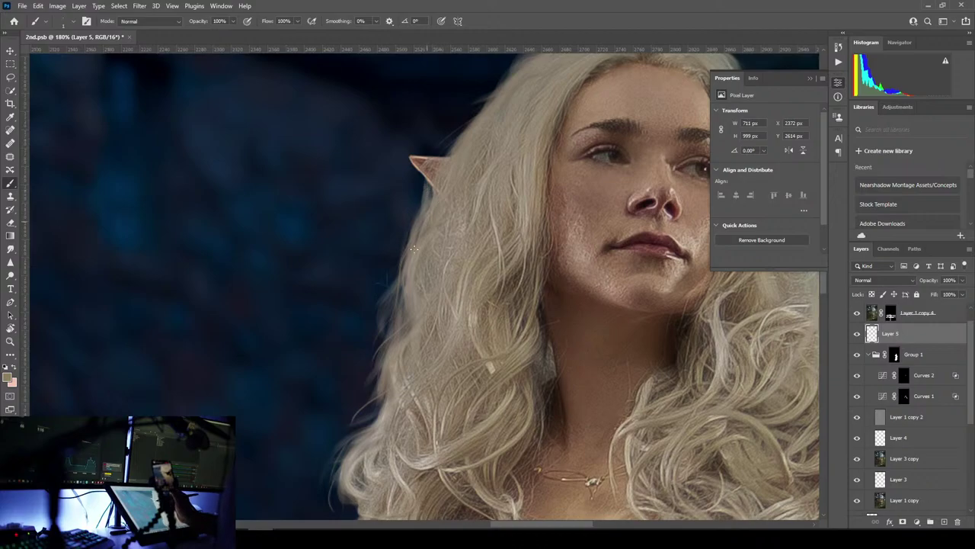
{"action": "scroll", "coordinate": [413, 249], "scroll_direction": "up", "scroll_amount": 3}
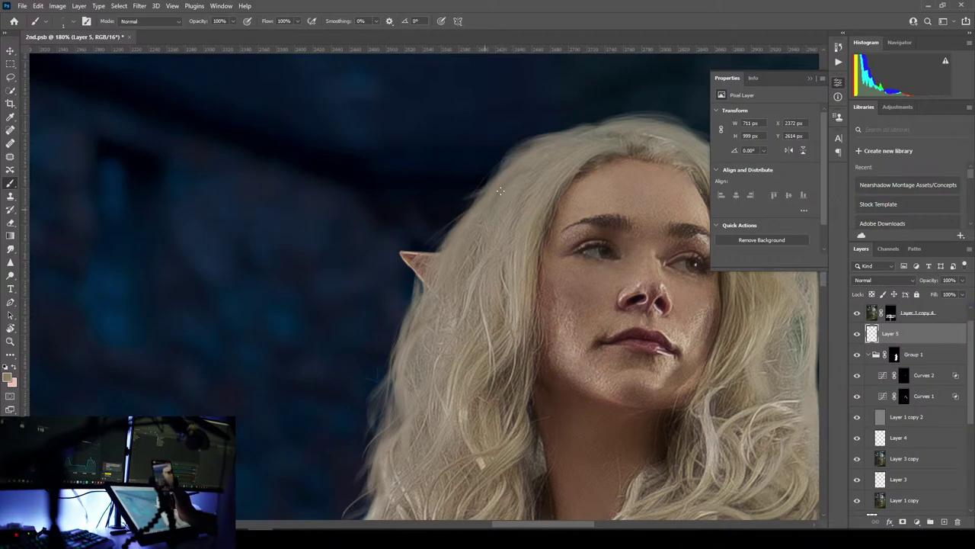
- Paint a fine flyaway strand over the crown of the head on Layer 5, undoing the stroke along the far-side hair edge
{"action": "left_click_drag", "start_coordinate": [501, 167], "coordinate": [364, 312]}
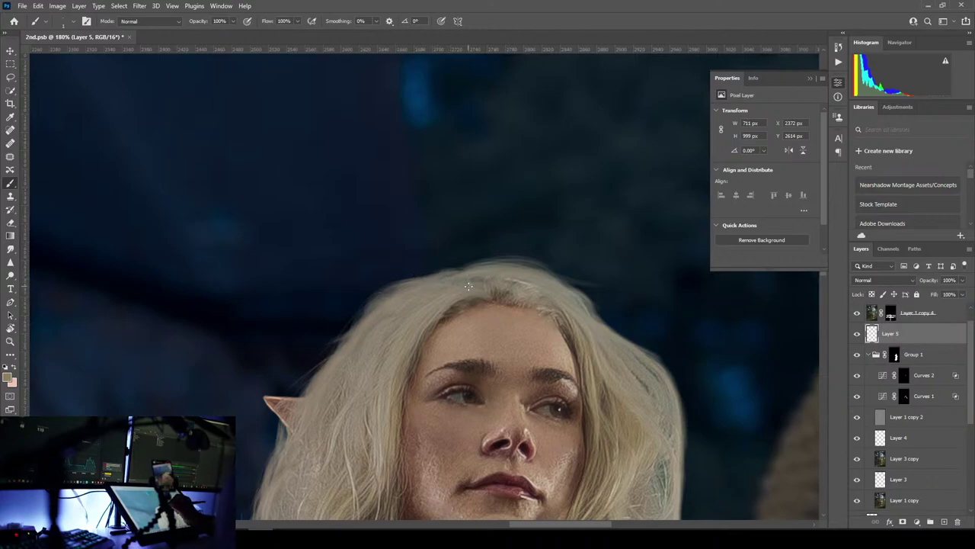
{"action": "left_click_drag", "start_coordinate": [457, 268], "coordinate": [522, 287]}
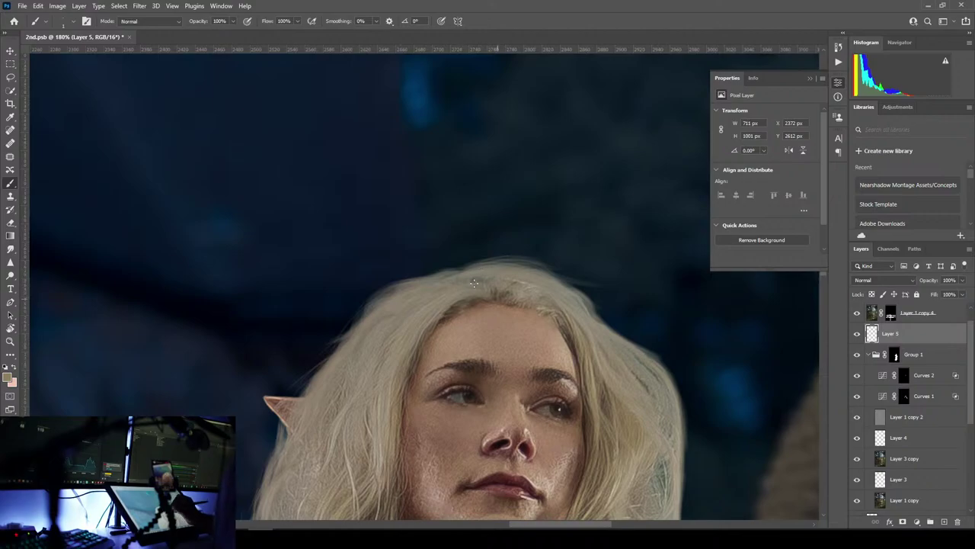
{"action": "mouse_move", "coordinate": [581, 312]}
{"action": "left_mouse_down"}
{"action": "mouse_move", "coordinate": [437, 210]}
{"action": "mouse_move", "coordinate": [403, 164]}
{"action": "left_mouse_up"}
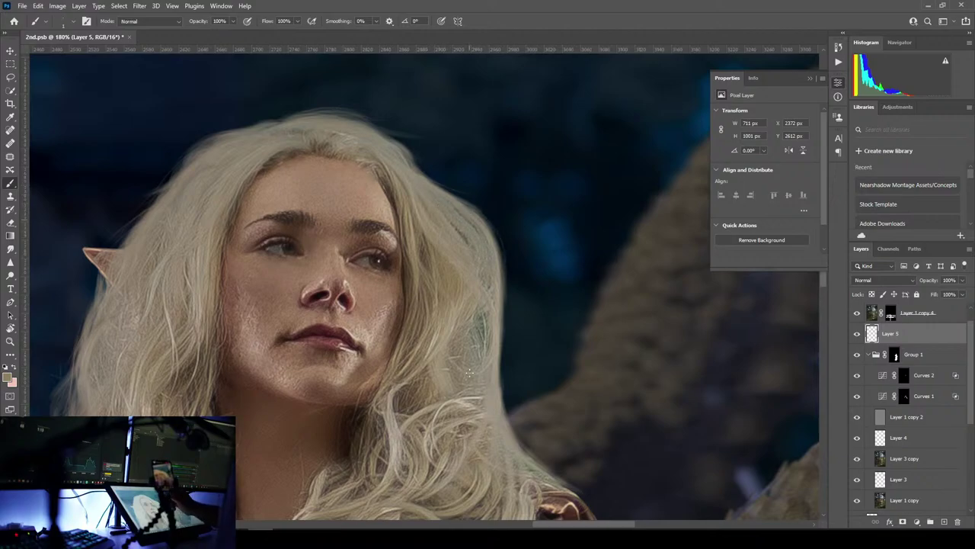
{"action": "left_click_drag", "start_coordinate": [507, 283], "coordinate": [507, 352]}
{"action": "key", "text": "ctrl+z"}
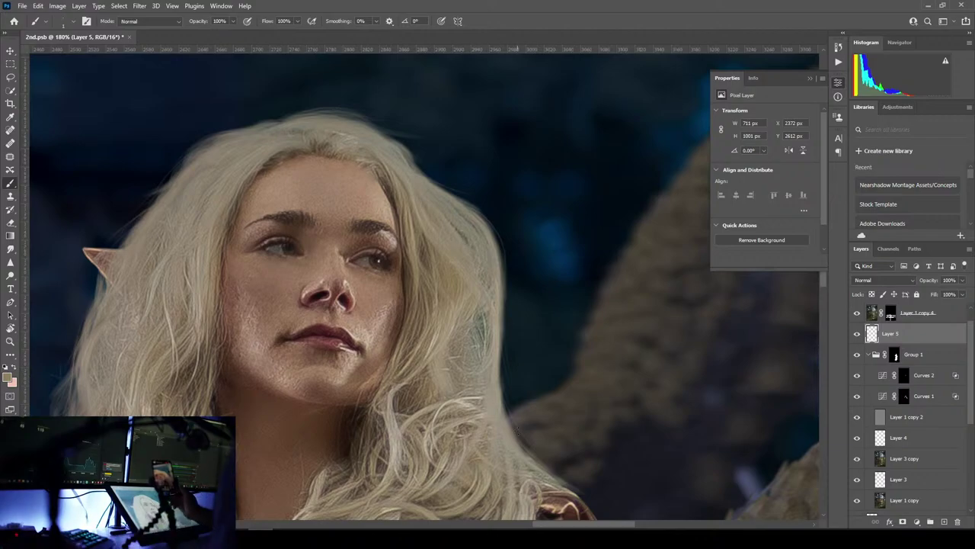
- Examine the hair edges along the far shoulder, around the pointed ear and over the crown for remaining hard cut-out areas
{"action": "left_click_drag", "start_coordinate": [512, 433], "coordinate": [466, 278]}
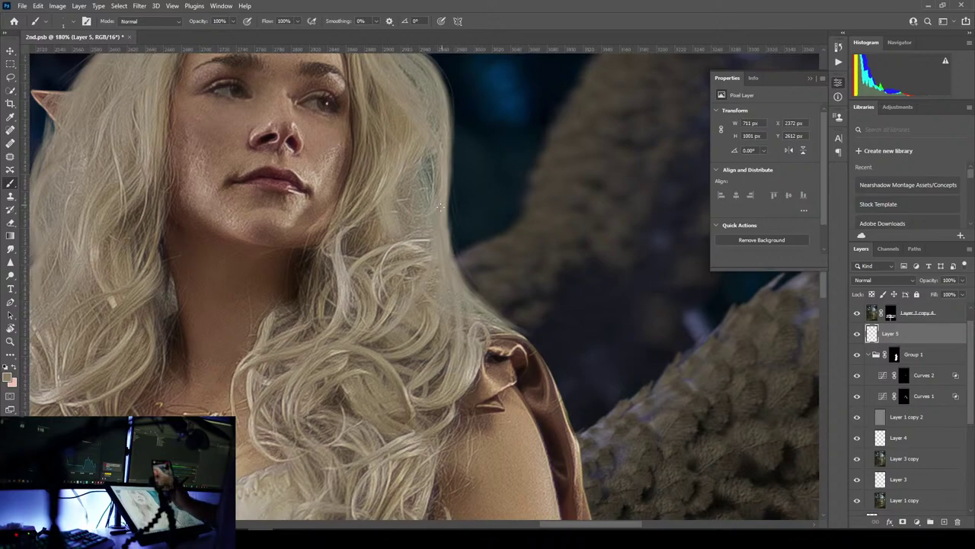
{"action": "left_click_drag", "start_coordinate": [440, 206], "coordinate": [481, 383]}
{"action": "left_click_drag", "start_coordinate": [293, 257], "coordinate": [431, 201]}
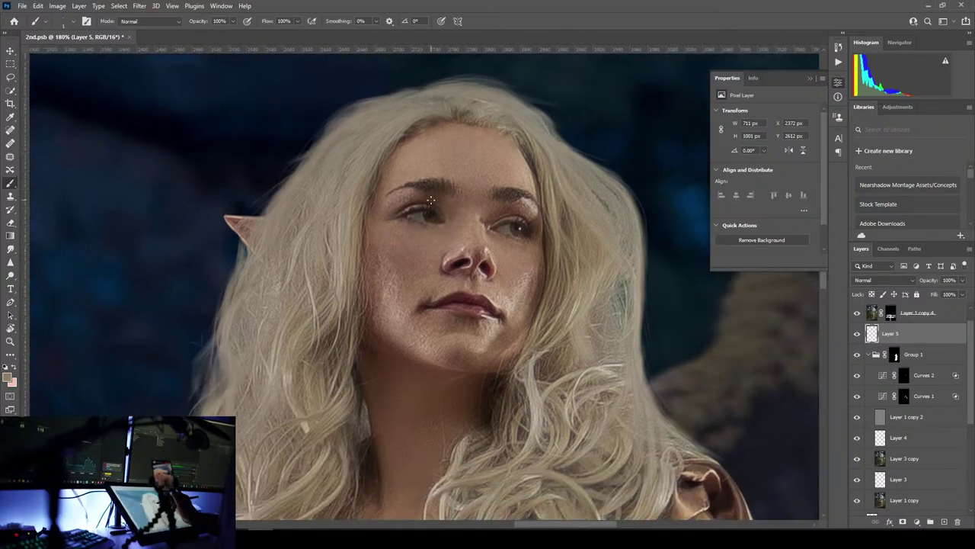
{"action": "scroll", "coordinate": [397, 191], "scroll_direction": "up", "scroll_amount": 8}
{"action": "left_click_drag", "start_coordinate": [152, 289], "coordinate": [331, 246]}
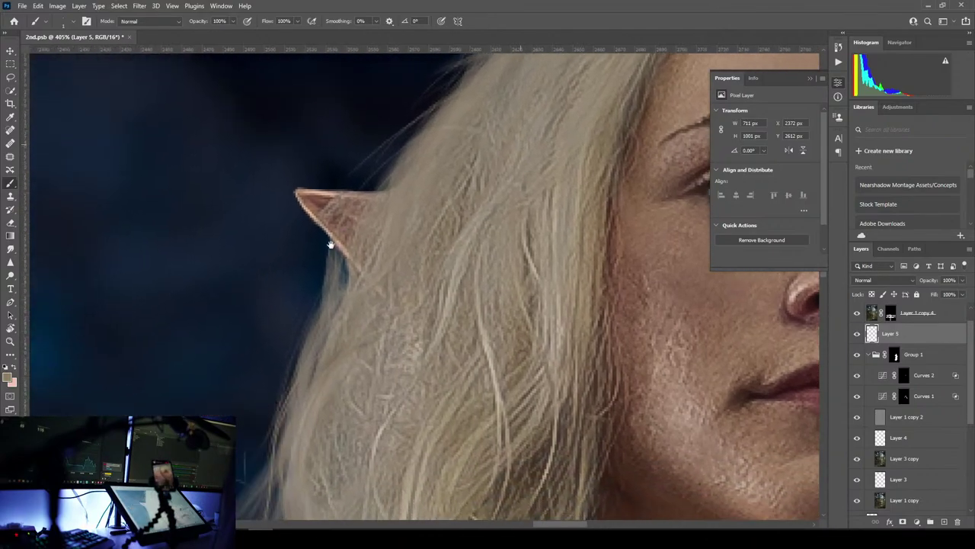
{"action": "left_click_drag", "start_coordinate": [446, 276], "coordinate": [453, 278]}
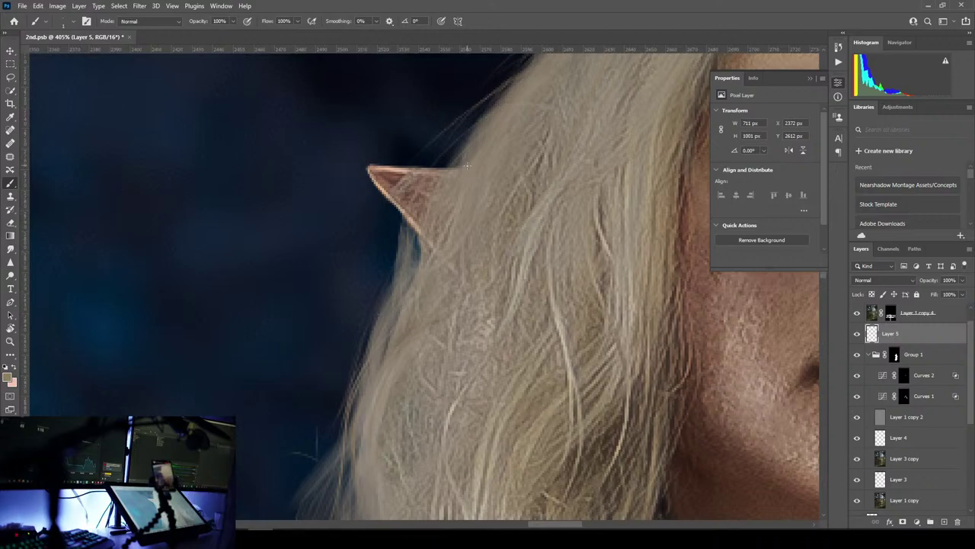
{"action": "scroll", "coordinate": [557, 203], "scroll_direction": "down", "scroll_amount": 5}
{"action": "mouse_move", "coordinate": [626, 141]}
{"action": "left_mouse_down"}
{"action": "mouse_move", "coordinate": [478, 220]}
{"action": "mouse_move", "coordinate": [439, 258]}
{"action": "left_mouse_up"}
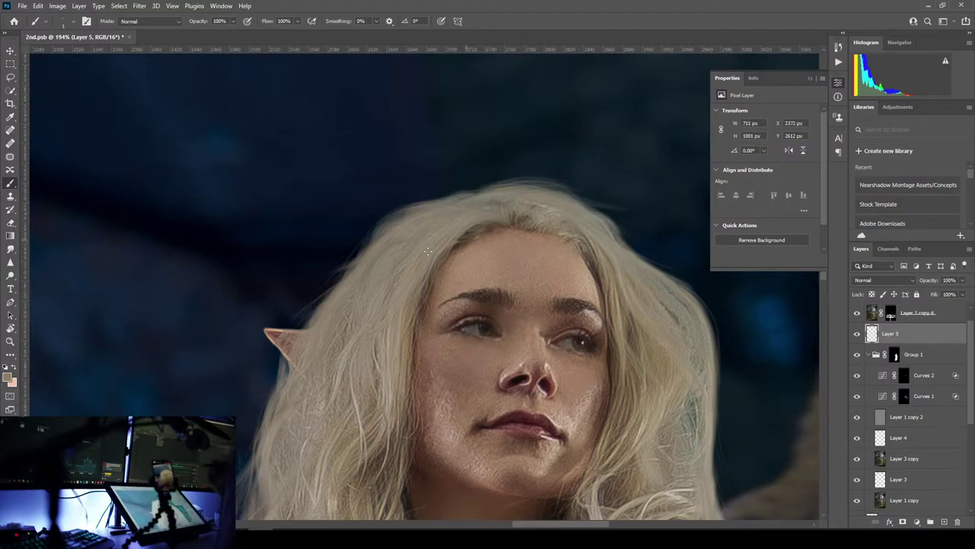
- Sample a new tone from the hair and paint short fine strands into the ear-side hair above the pointed ear on Layer 5
{"action": "left_click", "coordinate": [359, 402], "text": "alt"}
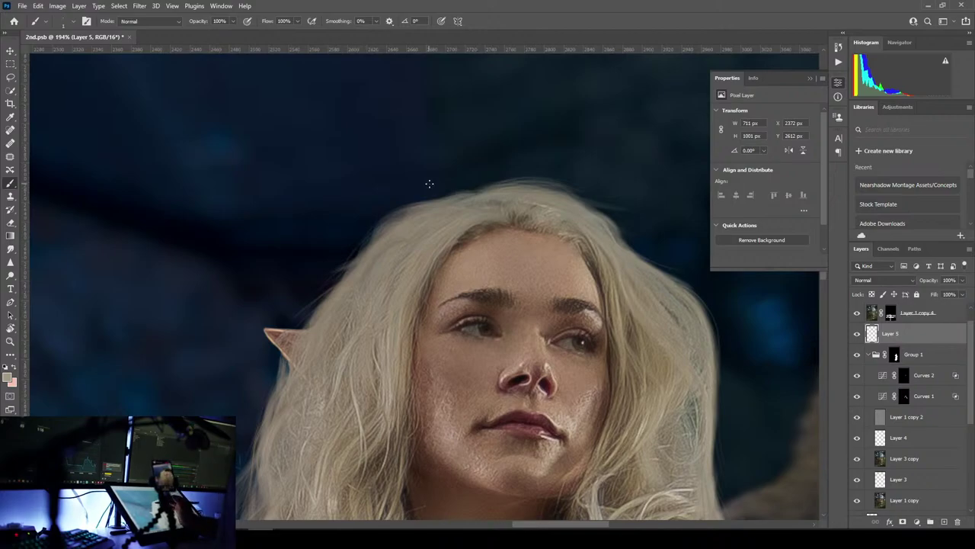
{"action": "left_click_drag", "start_coordinate": [358, 334], "coordinate": [399, 300]}
{"action": "left_click_drag", "start_coordinate": [373, 326], "coordinate": [369, 329]}
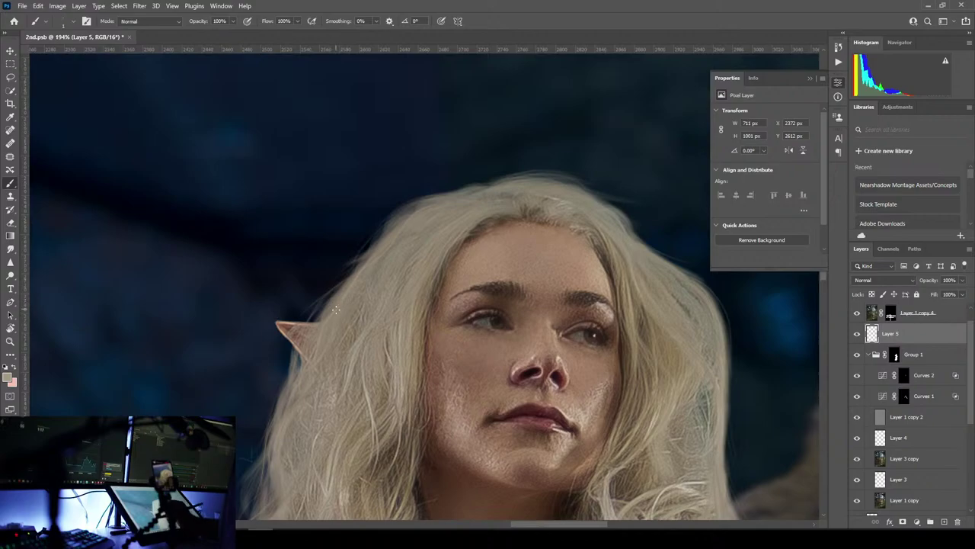
{"action": "left_click_drag", "start_coordinate": [319, 382], "coordinate": [377, 268]}
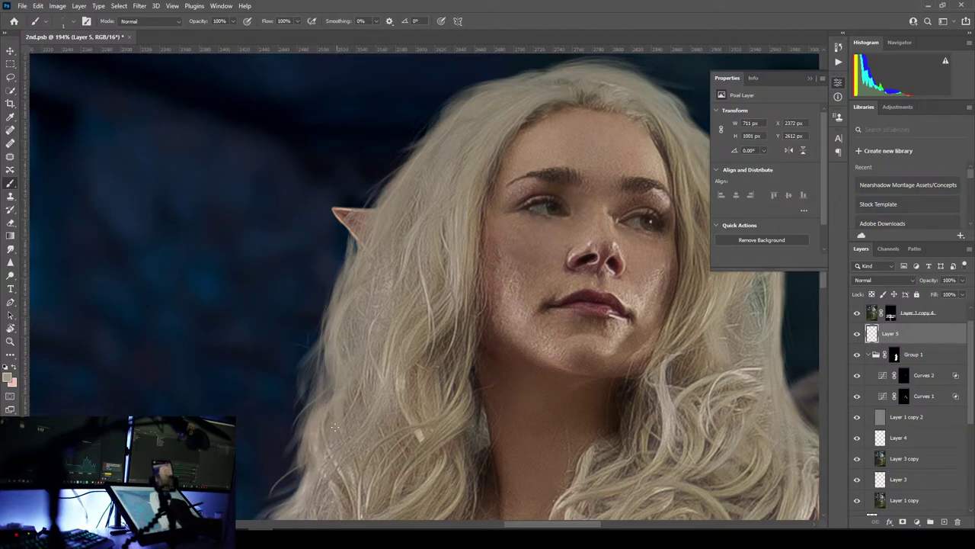
{"action": "left_click_drag", "start_coordinate": [335, 428], "coordinate": [437, 241]}
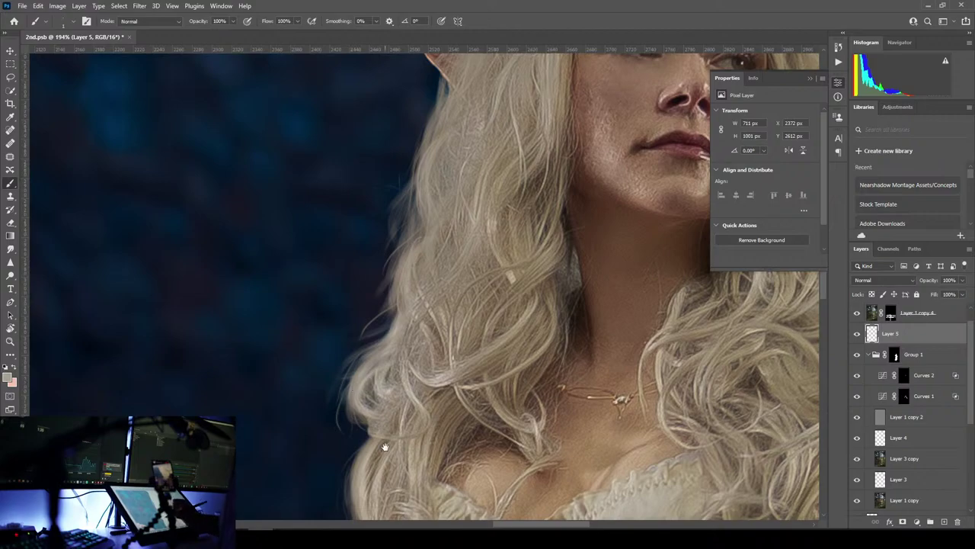
- Paint a thin stray strand down the hair's outer edge on the wing side, just above the shoulder
{"action": "left_click_drag", "start_coordinate": [385, 445], "coordinate": [415, 351]}
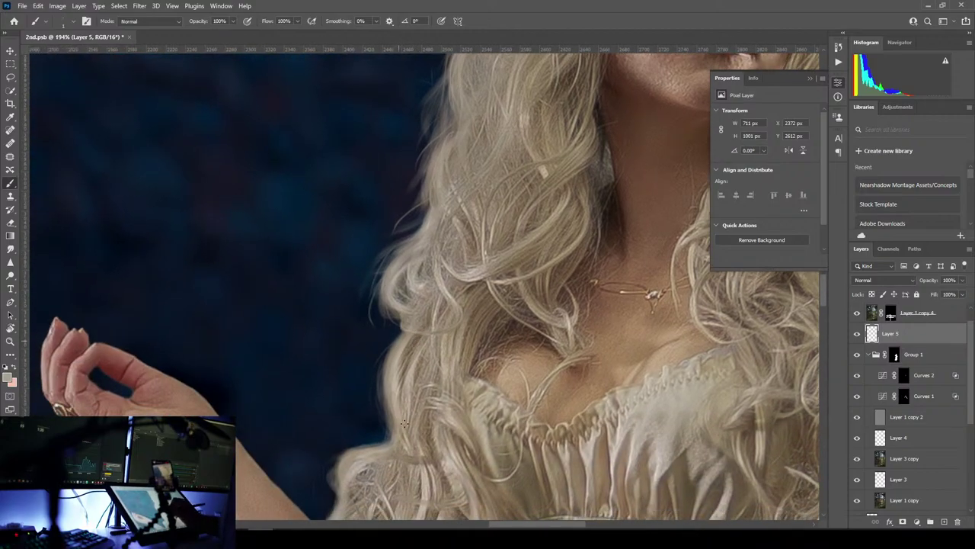
{"action": "left_click_drag", "start_coordinate": [386, 427], "coordinate": [437, 305]}
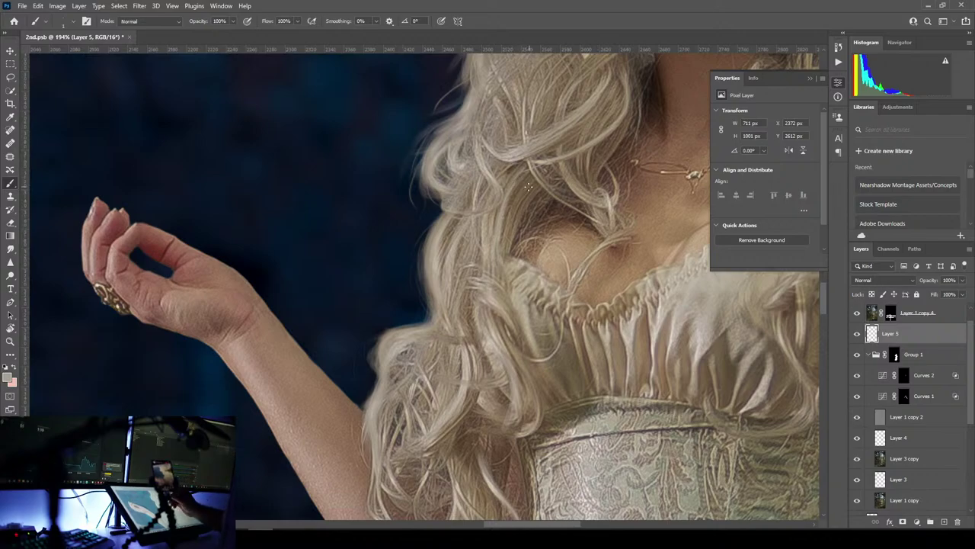
{"action": "scroll", "coordinate": [505, 243], "scroll_direction": "up", "scroll_amount": 5}
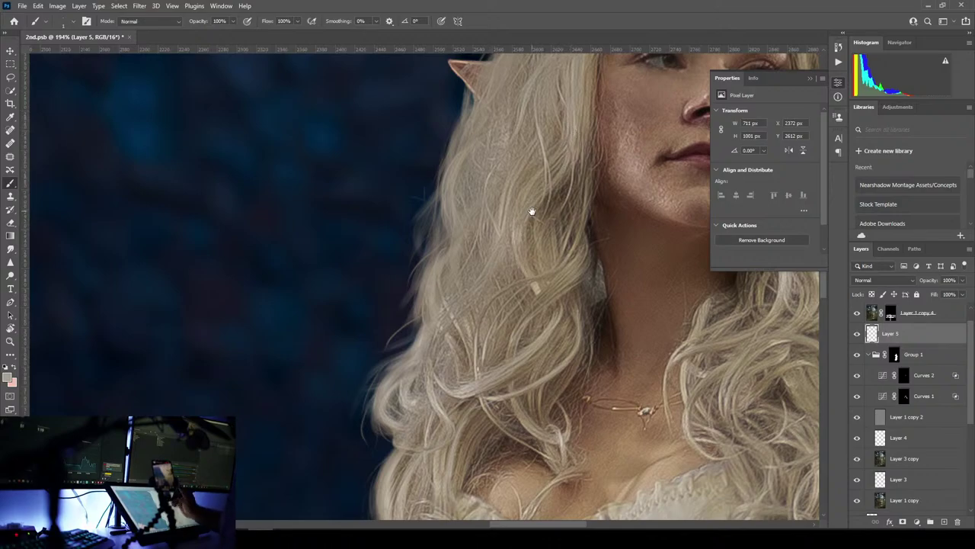
{"action": "scroll", "coordinate": [533, 211], "scroll_direction": "up", "scroll_amount": 3}
{"action": "scroll", "coordinate": [534, 211], "scroll_direction": "right", "scroll_amount": 1}
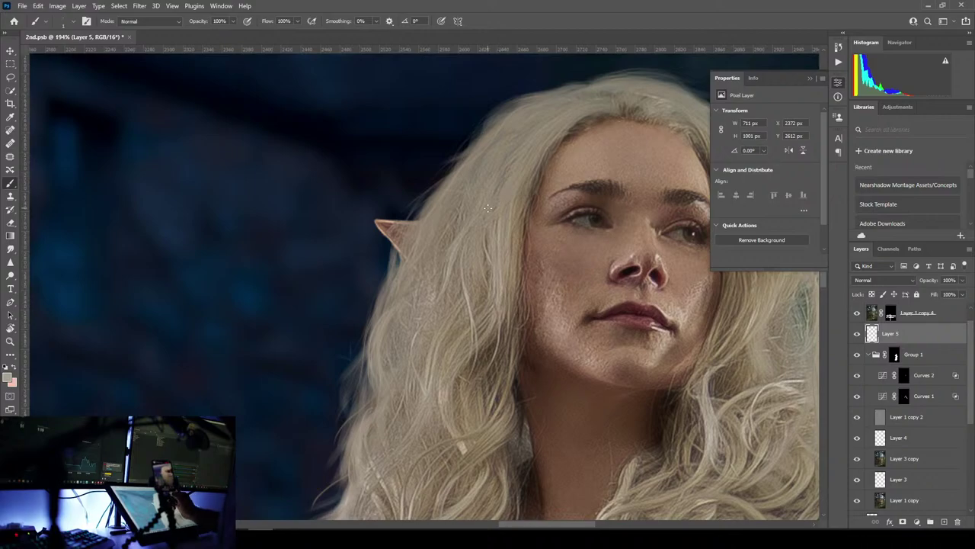
{"action": "scroll", "coordinate": [454, 272], "scroll_direction": "up", "scroll_amount": 2}
{"action": "scroll", "coordinate": [454, 272], "scroll_direction": "right", "scroll_amount": 1}
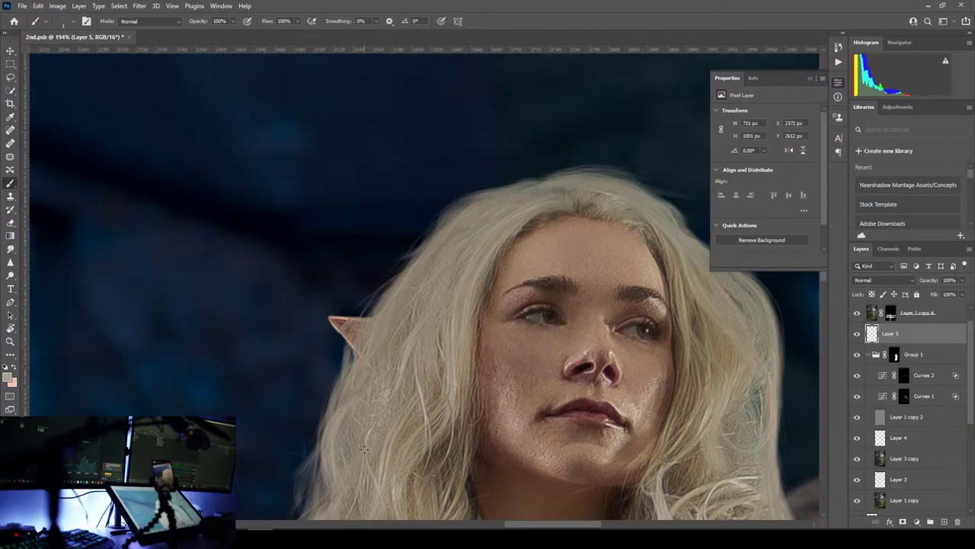
{"action": "left_click_drag", "start_coordinate": [620, 306], "coordinate": [378, 195]}
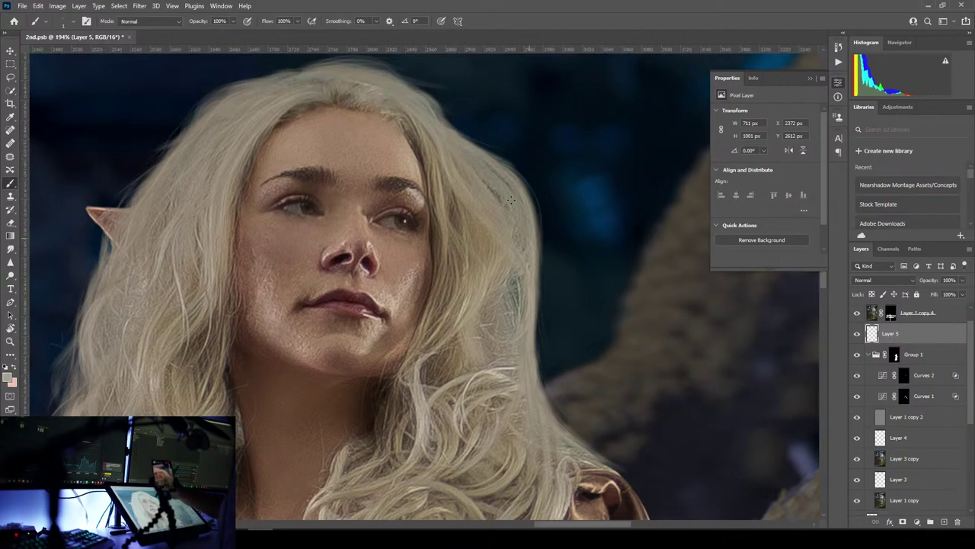
{"action": "mouse_move", "coordinate": [537, 258]}
{"action": "left_mouse_down"}
{"action": "mouse_move", "coordinate": [538, 327]}
{"action": "mouse_move", "coordinate": [567, 424]}
{"action": "mouse_move", "coordinate": [542, 373]}
{"action": "left_mouse_up"}
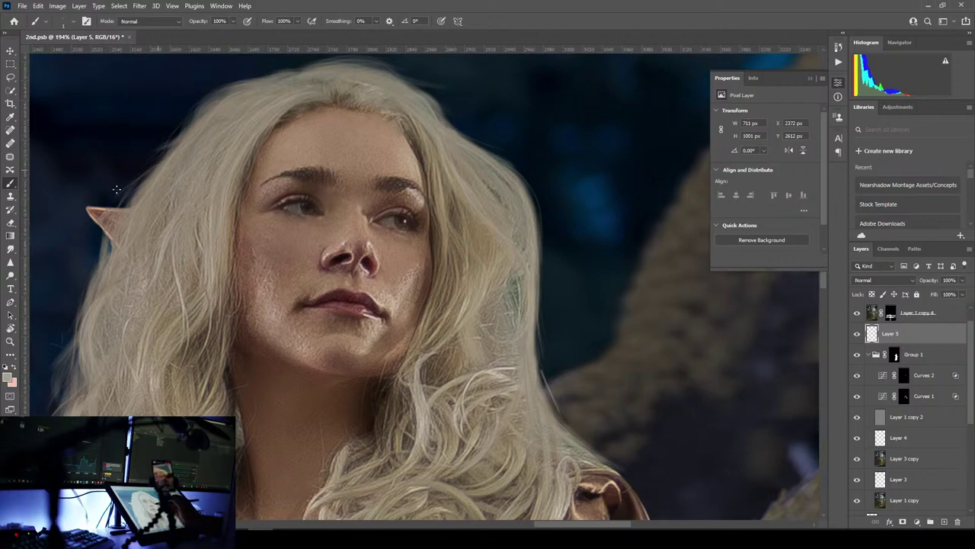
- Choose a lighter foreground colour and brush fine strands along the hair framing the wing-side cheek and temple
{"action": "left_click", "coordinate": [7, 377]}
{"action": "key", "text": "i"}
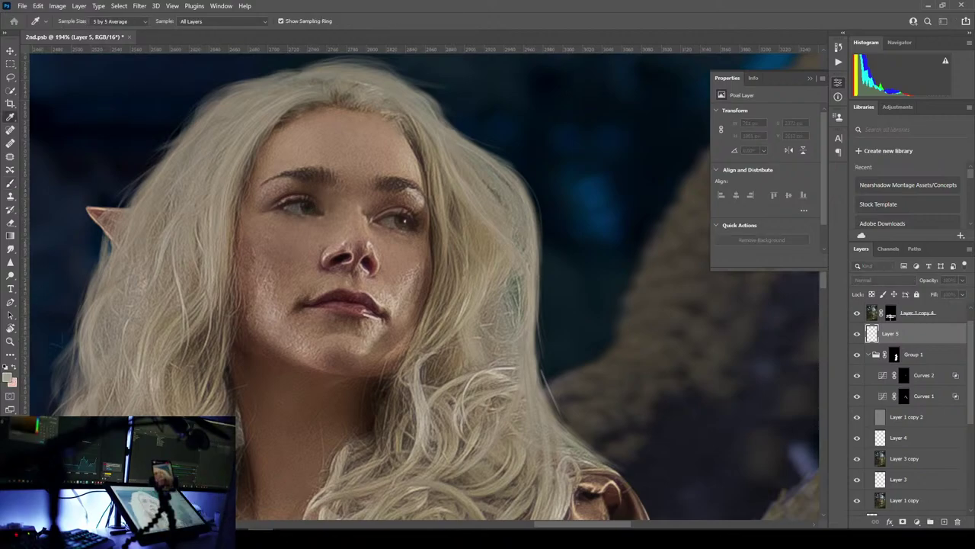
{"action": "key", "text": "Return"}
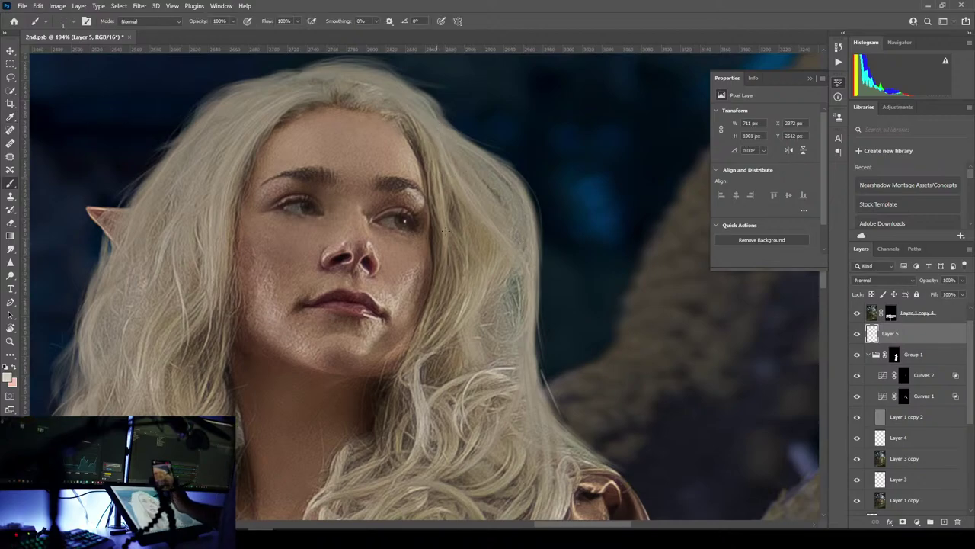
{"action": "left_click_drag", "start_coordinate": [429, 319], "coordinate": [439, 259]}
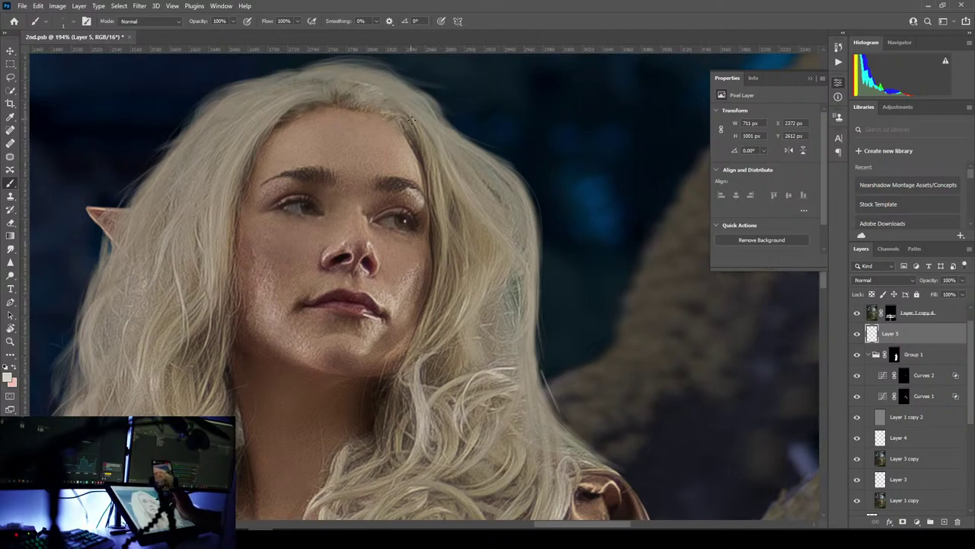
{"action": "mouse_move", "coordinate": [415, 132]}
{"action": "left_mouse_down"}
{"action": "mouse_move", "coordinate": [439, 265]}
{"action": "mouse_move", "coordinate": [432, 277]}
{"action": "left_mouse_up"}
{"action": "left_click_drag", "start_coordinate": [436, 202], "coordinate": [432, 284]}
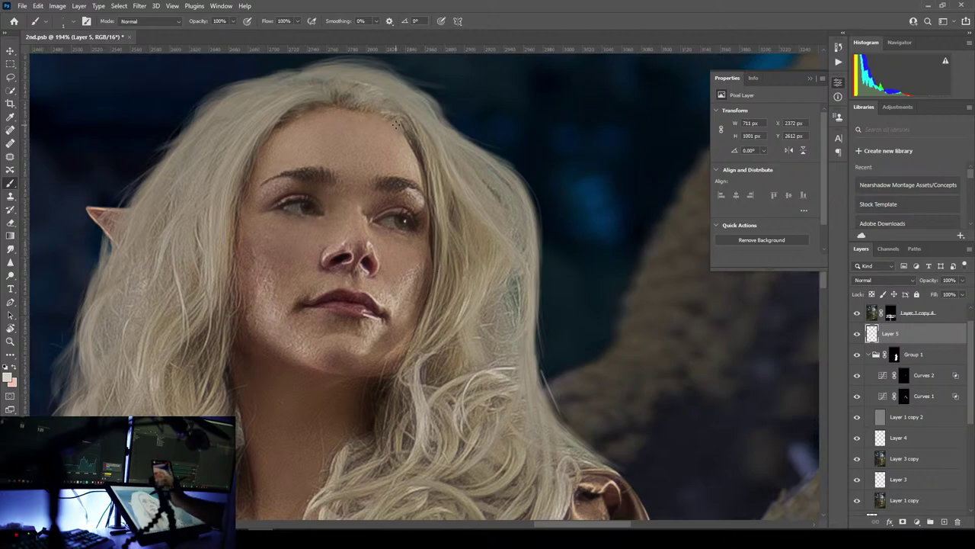
{"action": "left_click_drag", "start_coordinate": [425, 144], "coordinate": [439, 191]}
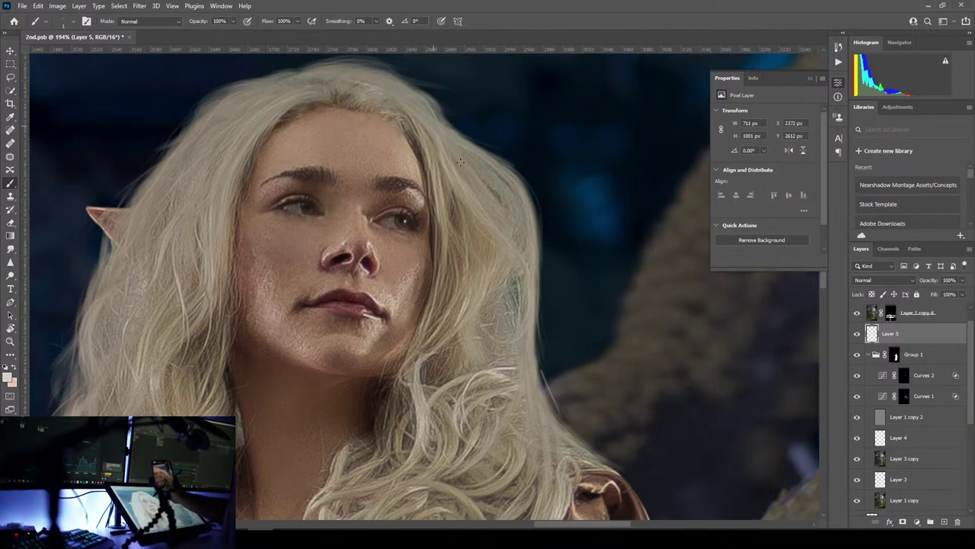
- Brush light strands over the upper wing-side hair and down its outer edge, undoing an unwanted stroke
{"action": "left_click_drag", "start_coordinate": [460, 163], "coordinate": [485, 195]}
{"action": "left_click_drag", "start_coordinate": [460, 151], "coordinate": [483, 187]}
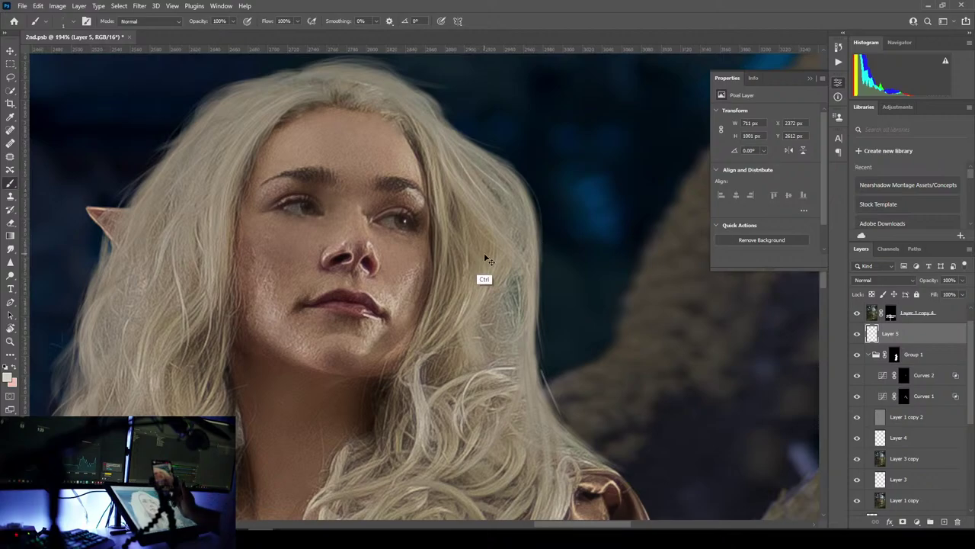
{"action": "key", "text": "ctrl+z"}
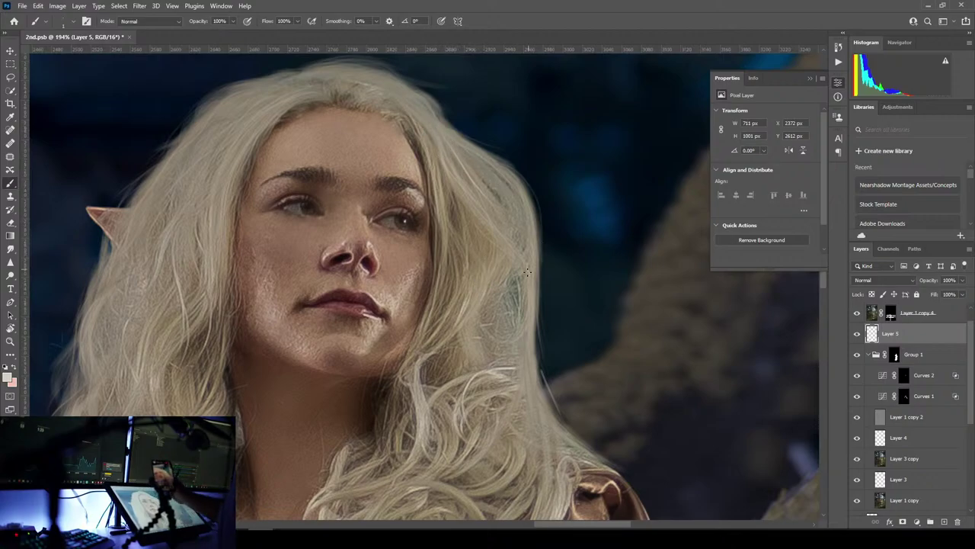
{"action": "left_click_drag", "start_coordinate": [534, 251], "coordinate": [533, 393]}
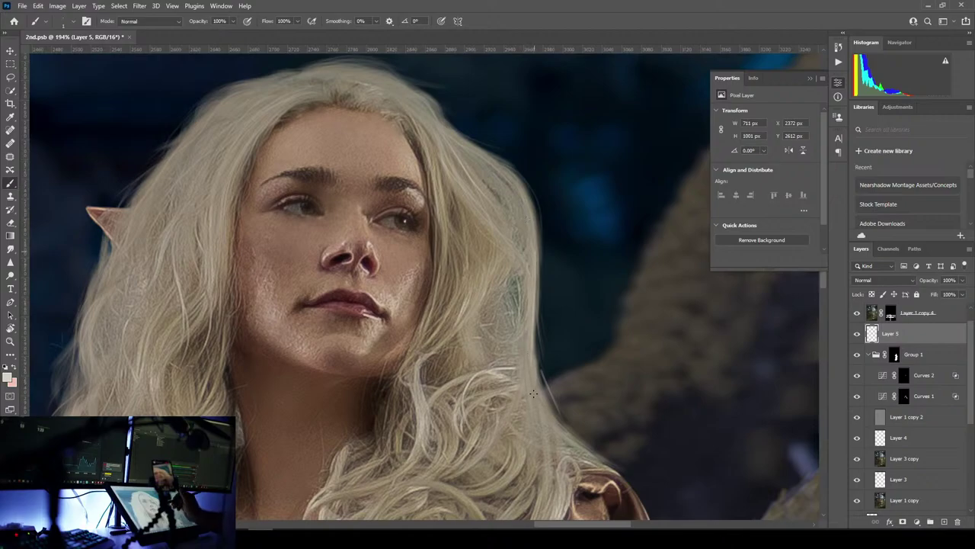
- Add fine light strands to the curls beside the neck, just below the jaw on the wing side
{"action": "left_click_drag", "start_coordinate": [565, 298], "coordinate": [579, 174]}
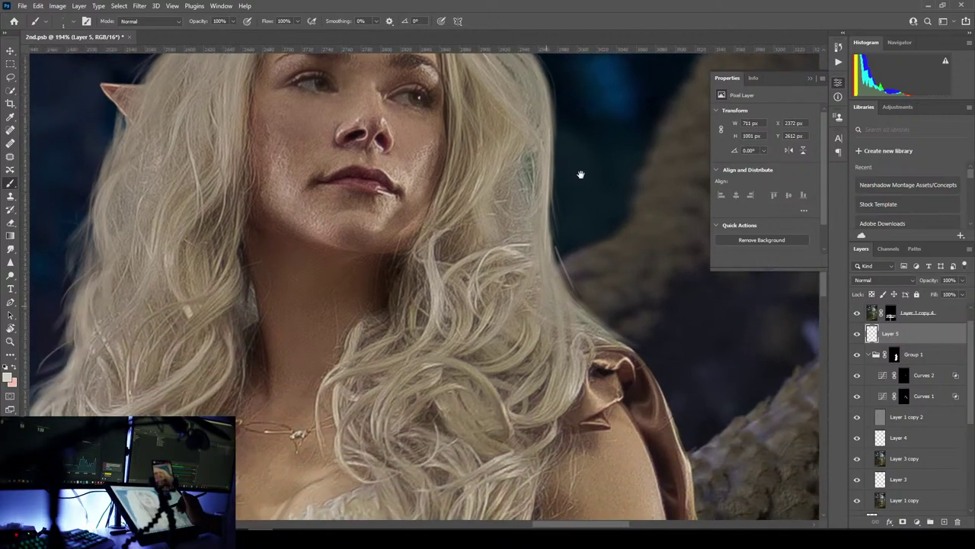
{"action": "mouse_move", "coordinate": [428, 253]}
{"action": "left_mouse_down"}
{"action": "mouse_move", "coordinate": [423, 279]}
{"action": "mouse_move", "coordinate": [439, 260]}
{"action": "left_mouse_up"}
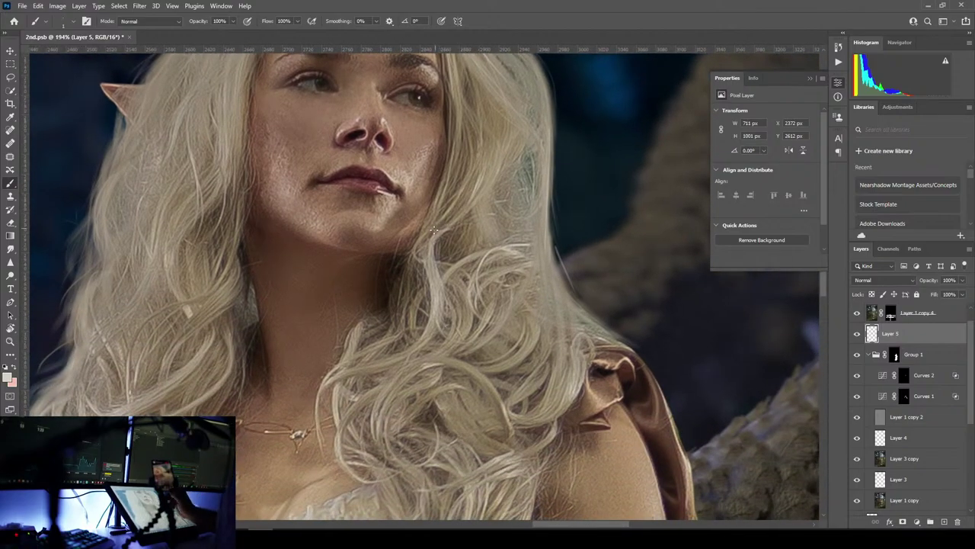
{"action": "left_click_drag", "start_coordinate": [435, 295], "coordinate": [411, 348]}
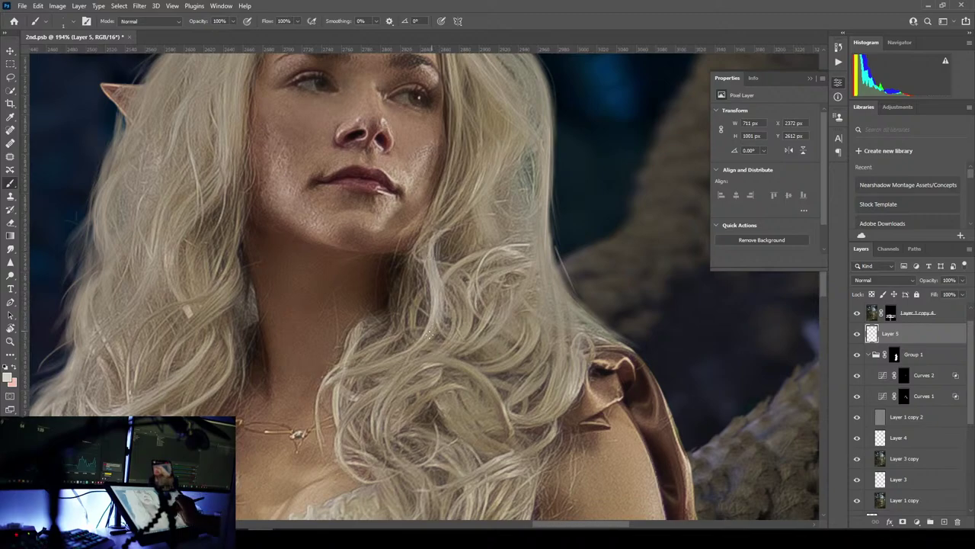
{"action": "left_click_drag", "start_coordinate": [429, 334], "coordinate": [376, 367]}
- Paint long flyaway strands along the hair's outer edge down to the cloaked shoulder
{"action": "left_click_drag", "start_coordinate": [509, 404], "coordinate": [373, 303]}
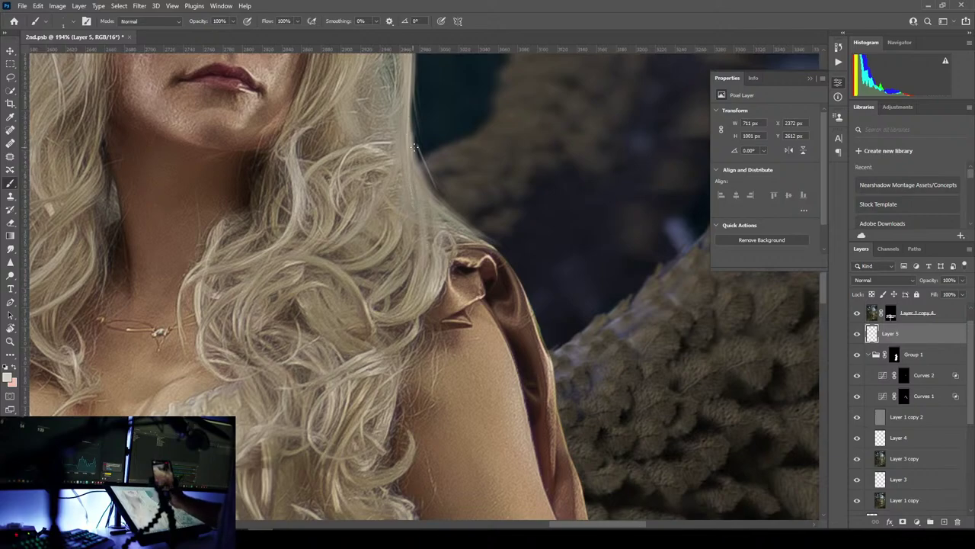
{"action": "left_click_drag", "start_coordinate": [415, 178], "coordinate": [416, 292]}
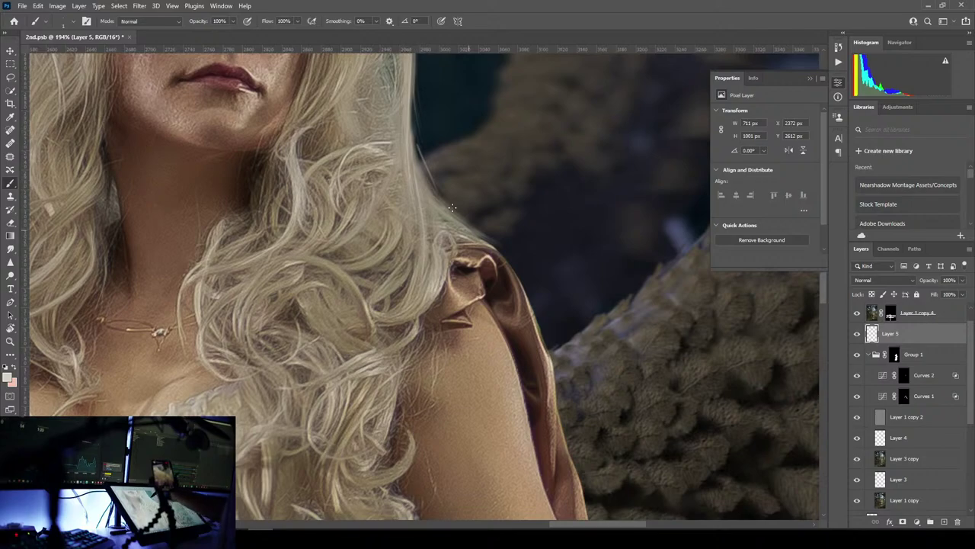
{"action": "scroll", "coordinate": [443, 194], "scroll_direction": "down", "scroll_amount": 1}
{"action": "mouse_move", "coordinate": [416, 84]}
{"action": "left_mouse_down"}
{"action": "mouse_move", "coordinate": [431, 173]}
{"action": "mouse_move", "coordinate": [461, 213]}
{"action": "left_mouse_up"}
{"action": "left_click_drag", "start_coordinate": [424, 154], "coordinate": [440, 190]}
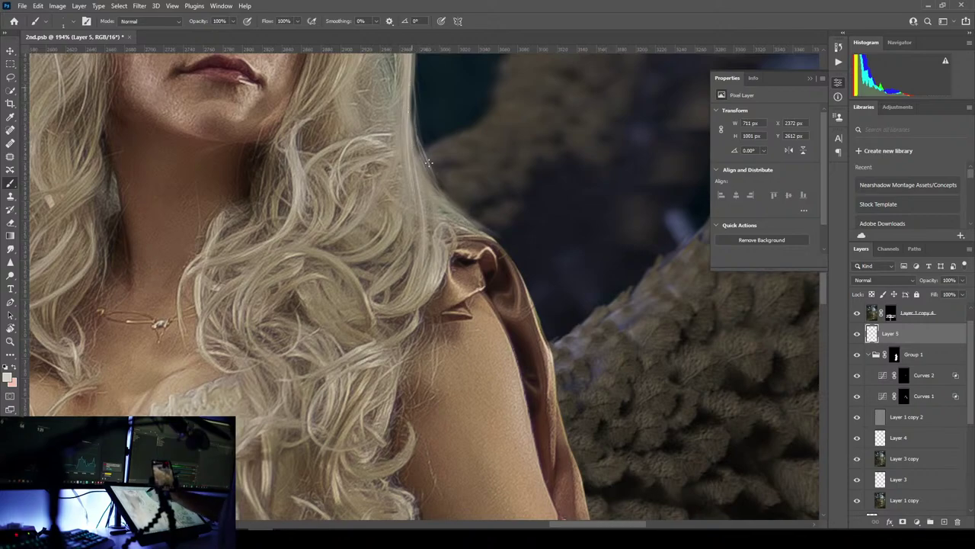
{"action": "left_click_drag", "start_coordinate": [413, 88], "coordinate": [426, 176]}
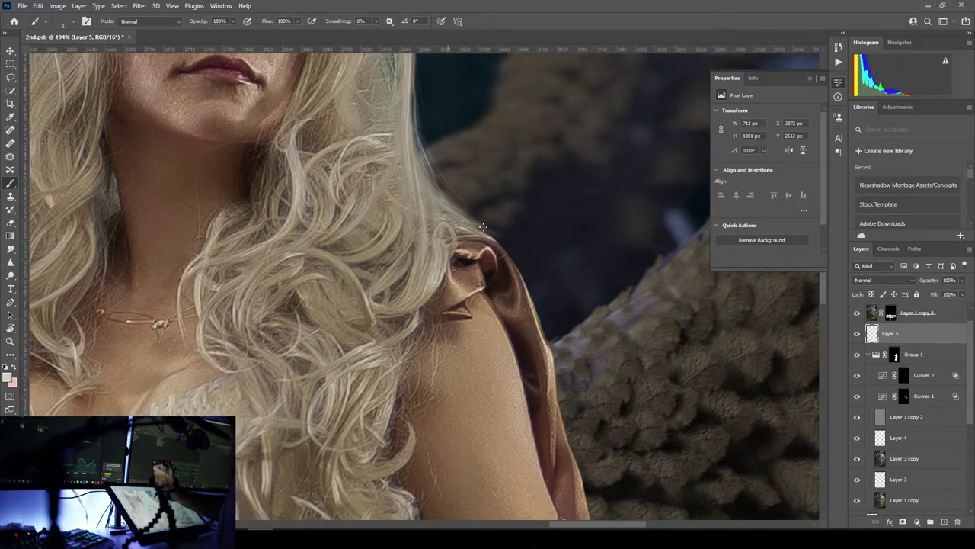
{"action": "left_click_drag", "start_coordinate": [503, 242], "coordinate": [521, 252]}
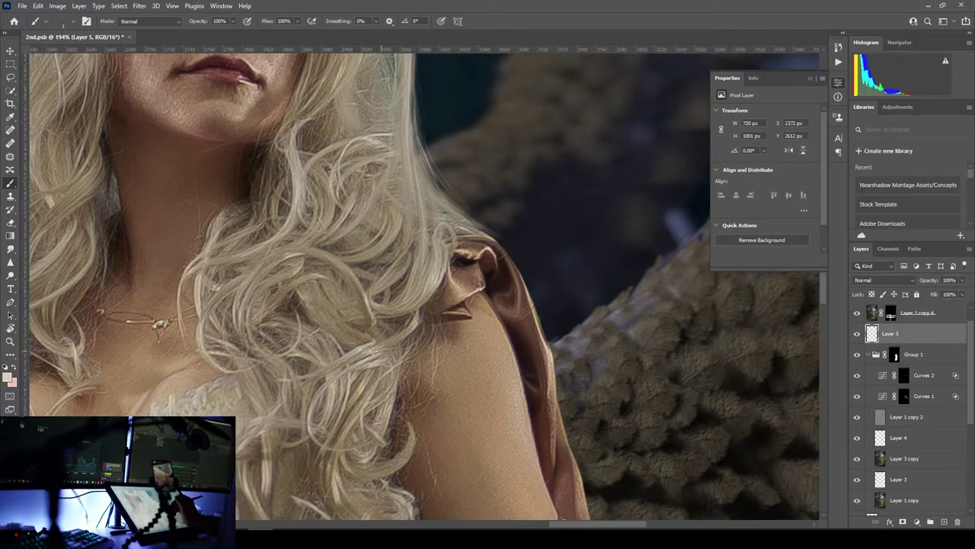
- Sample a darker tone from the hair and paint a small flyaway at the outer edge below the pointed ear
{"action": "scroll", "coordinate": [391, 273], "scroll_direction": "up", "scroll_amount": 5}
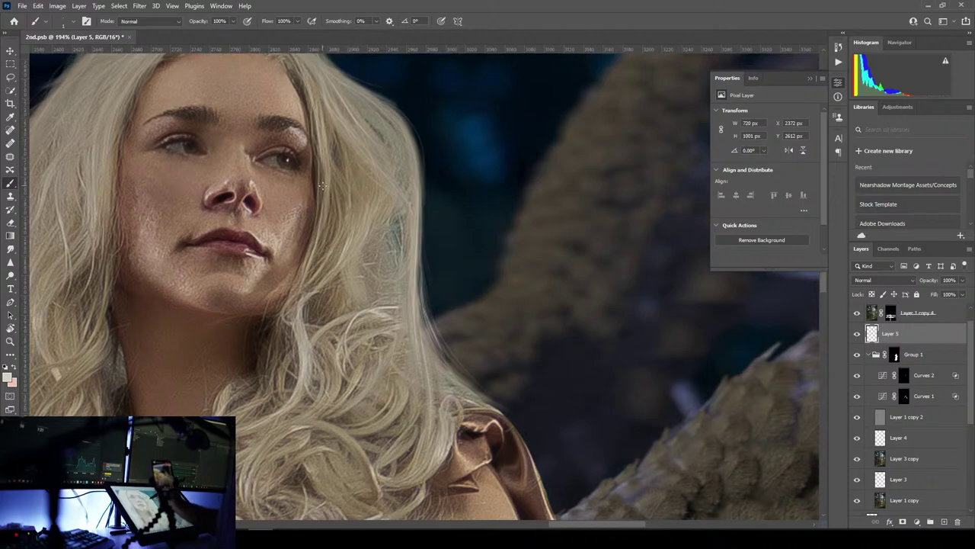
{"action": "left_click", "coordinate": [383, 198], "text": "alt"}
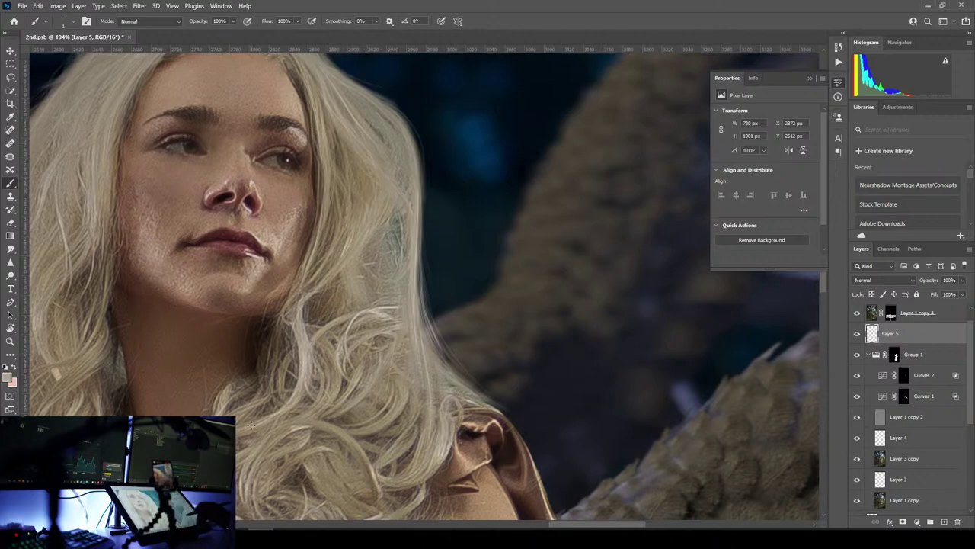
{"action": "scroll", "coordinate": [320, 315], "scroll_direction": "down", "scroll_amount": 5}
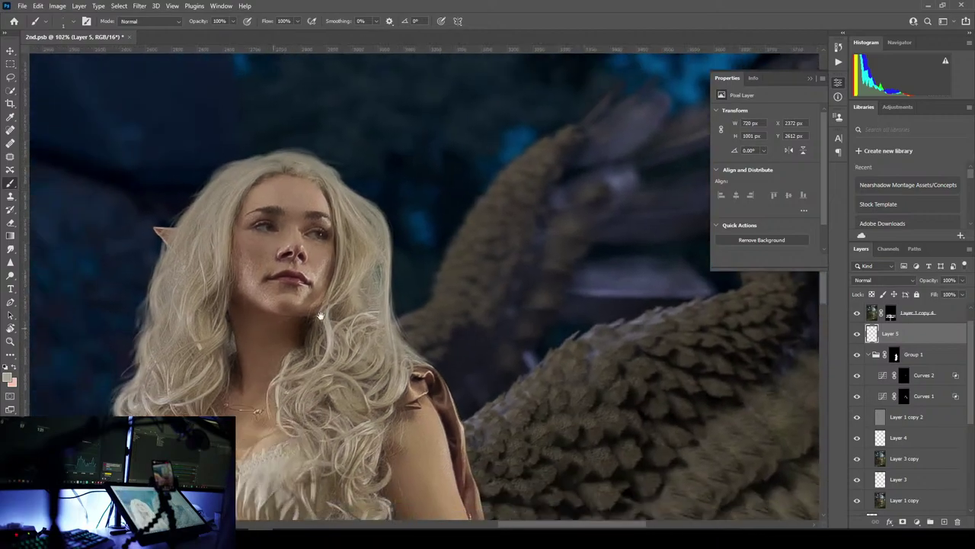
{"action": "scroll", "coordinate": [321, 316], "scroll_direction": "down", "scroll_amount": 3}
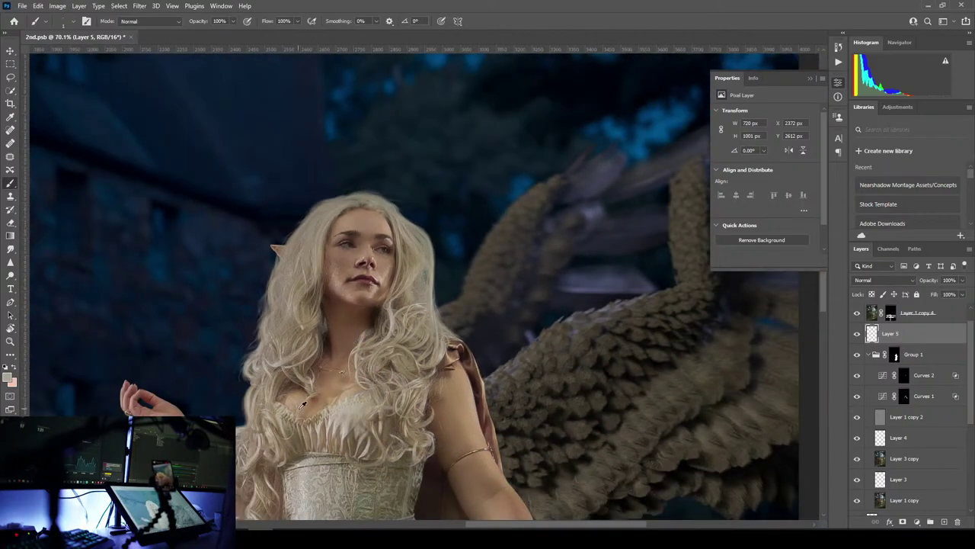
{"action": "left_click_drag", "start_coordinate": [333, 314], "coordinate": [348, 269]}
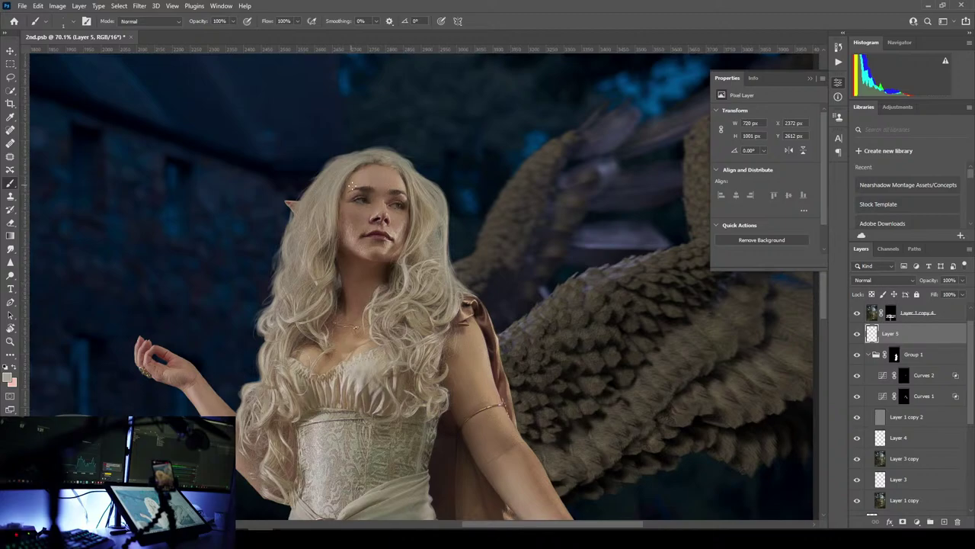
{"action": "scroll", "coordinate": [351, 185], "scroll_direction": "up", "scroll_amount": 3}
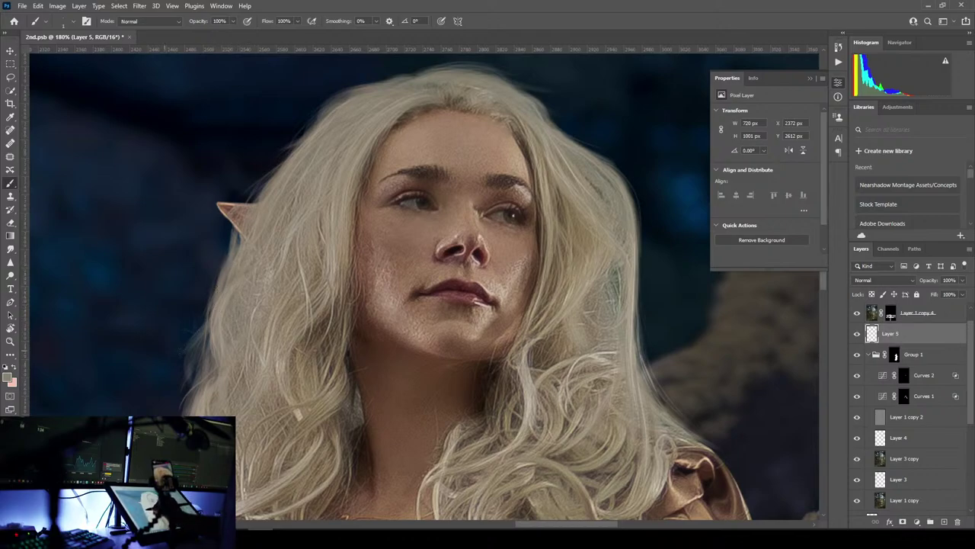
{"action": "left_click_drag", "start_coordinate": [188, 369], "coordinate": [202, 351]}
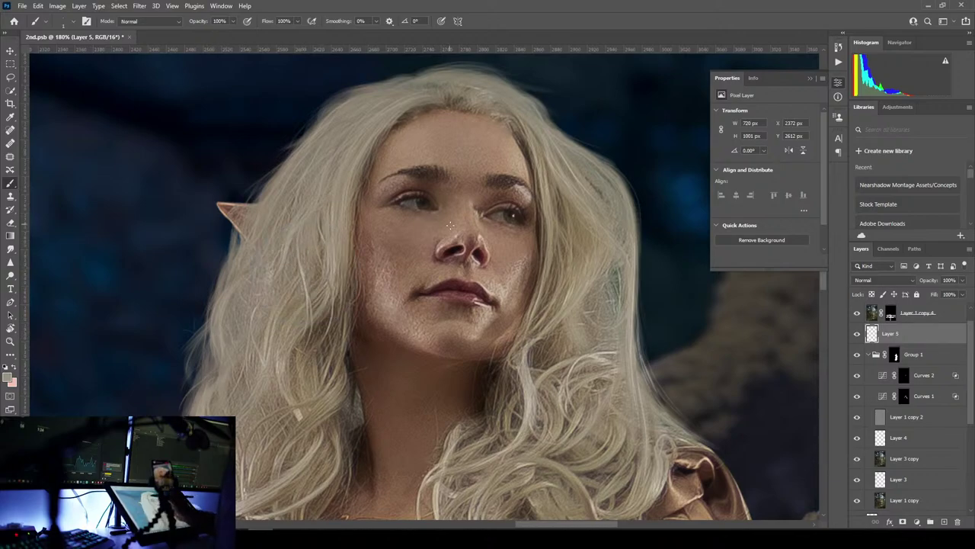
- Inspect the long curls on the raised-hand side, from below the pointed ear down to the corset
{"action": "left_click_drag", "start_coordinate": [315, 375], "coordinate": [450, 255]}
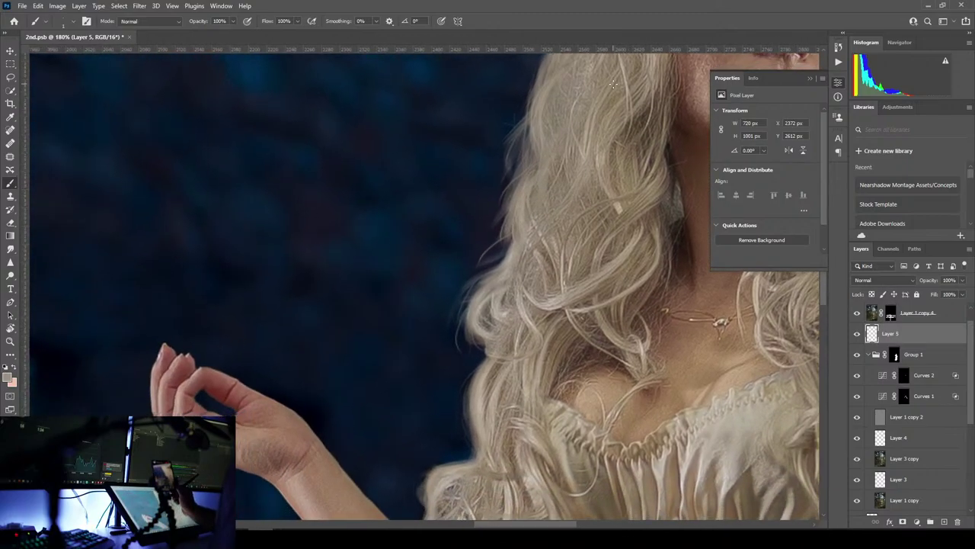
{"action": "left_click_drag", "start_coordinate": [583, 233], "coordinate": [511, 312]}
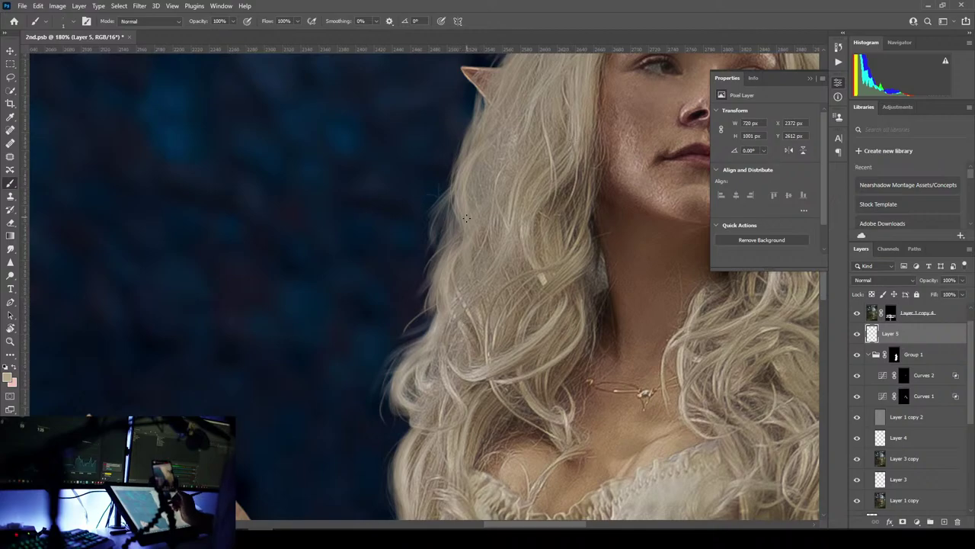
{"action": "scroll", "coordinate": [464, 248], "scroll_direction": "down", "scroll_amount": 1}
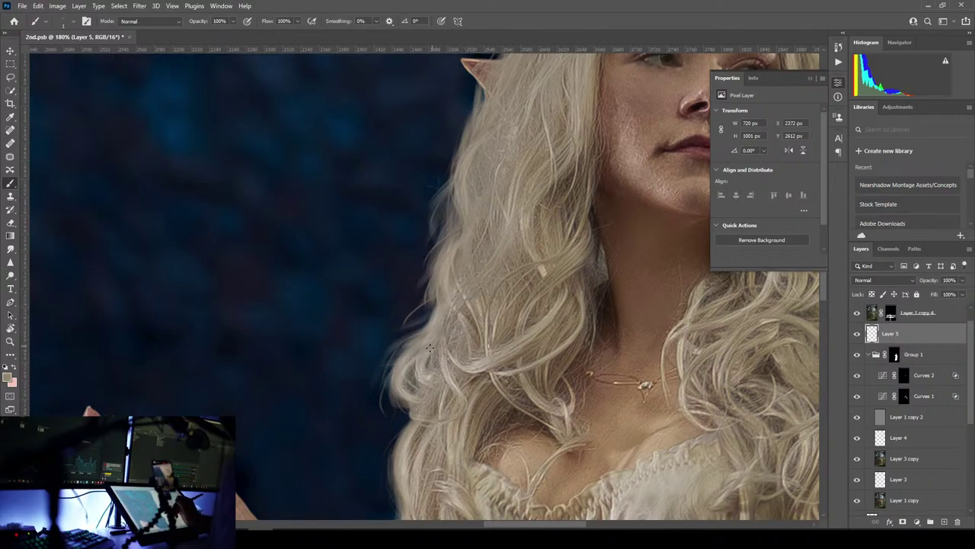
{"action": "left_click_drag", "start_coordinate": [483, 442], "coordinate": [489, 243]}
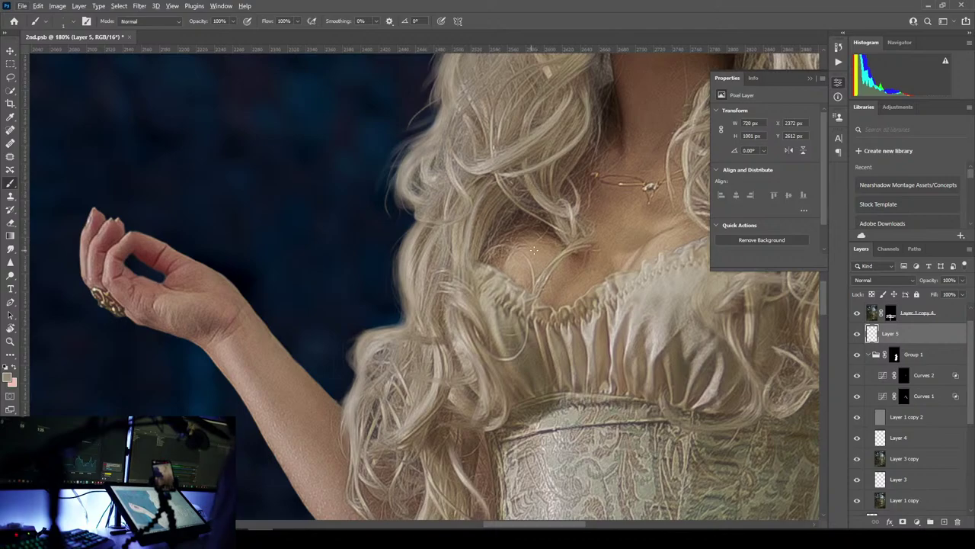
{"action": "scroll", "coordinate": [533, 249], "scroll_direction": "down", "scroll_amount": 4}
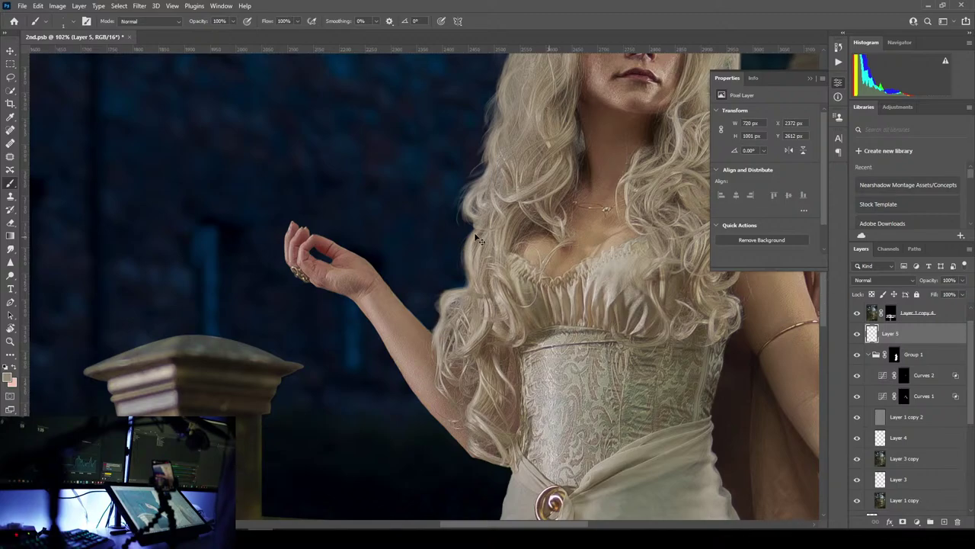
- Save the document and check the painted hair around the face, neck and chest curls
{"action": "key", "text": "ctrl+s"}
{"action": "scroll", "coordinate": [503, 526], "scroll_direction": "up", "scroll_amount": 5}
{"action": "left_click_drag", "start_coordinate": [505, 525], "coordinate": [529, 525]}
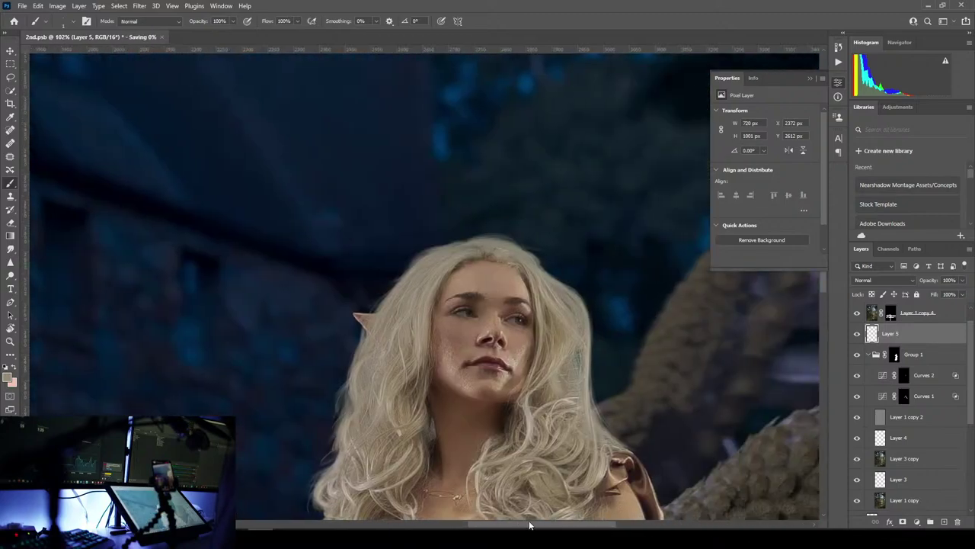
{"action": "scroll", "coordinate": [457, 381], "scroll_direction": "down", "scroll_amount": 4}
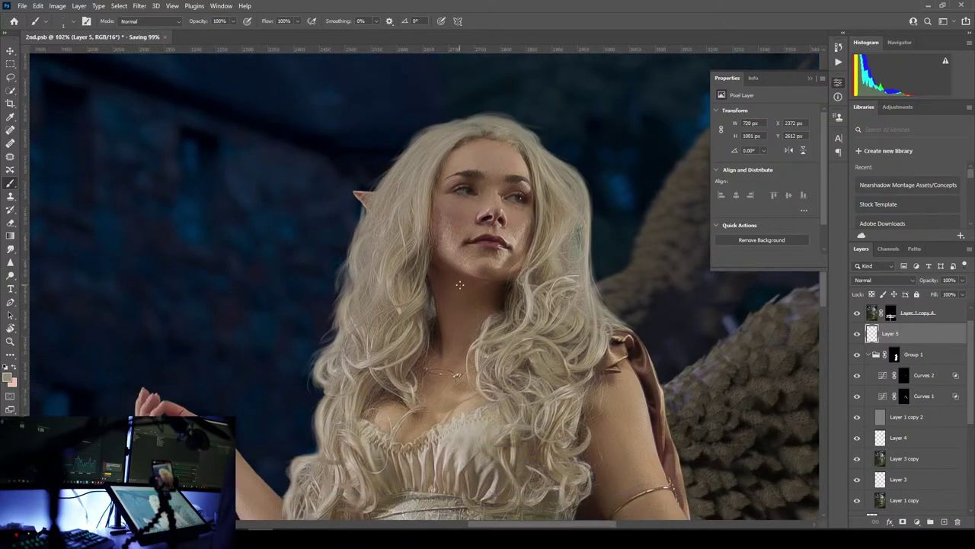
{"action": "scroll", "coordinate": [457, 283], "scroll_direction": "up", "scroll_amount": 5}
{"action": "scroll", "coordinate": [426, 280], "scroll_direction": "down", "scroll_amount": 2}
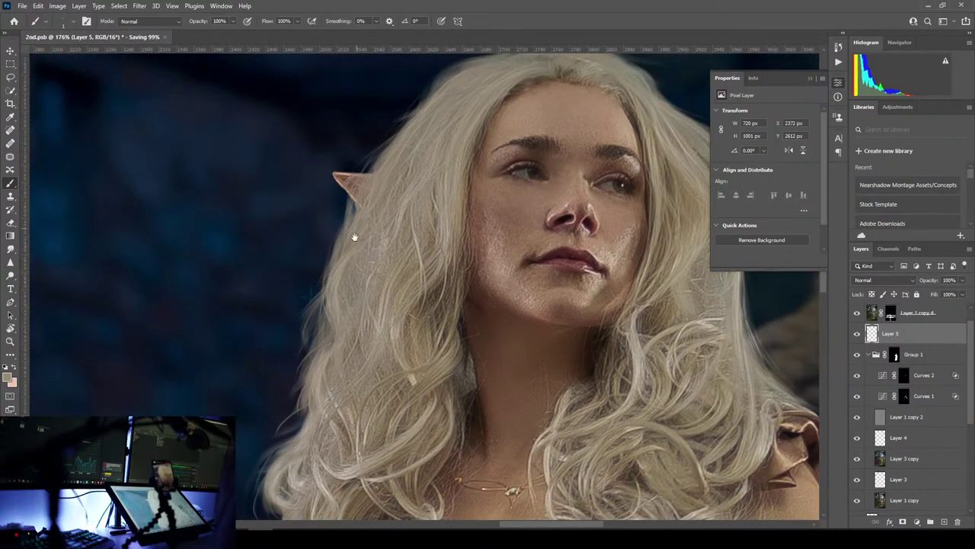
- Duplicate Layer 5 and toggle the copy's visibility to compare the hair with and without the doubled strands
{"action": "left_click_drag", "start_coordinate": [321, 333], "coordinate": [382, 332]}
{"action": "left_click_drag", "start_coordinate": [912, 338], "coordinate": [943, 522]}
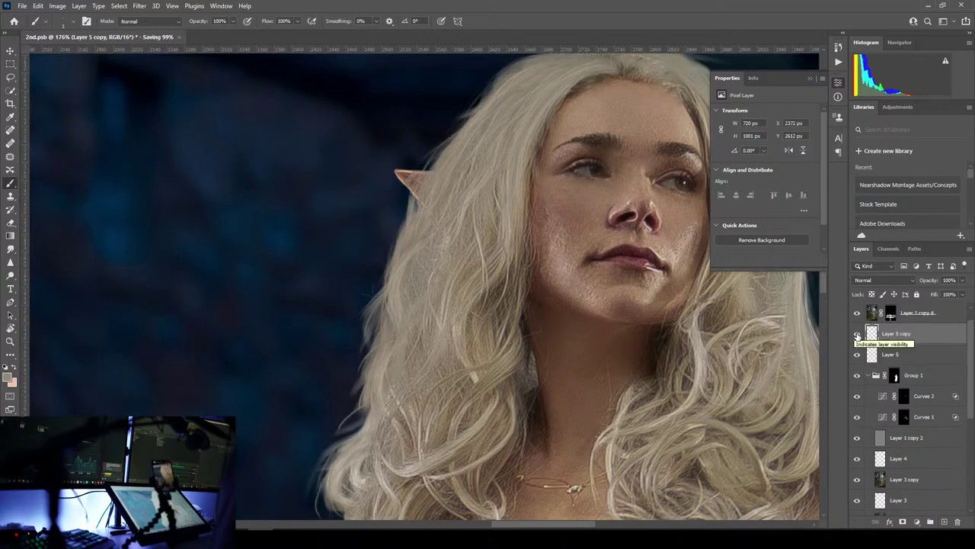
{"action": "left_click_drag", "start_coordinate": [680, 174], "coordinate": [551, 202]}
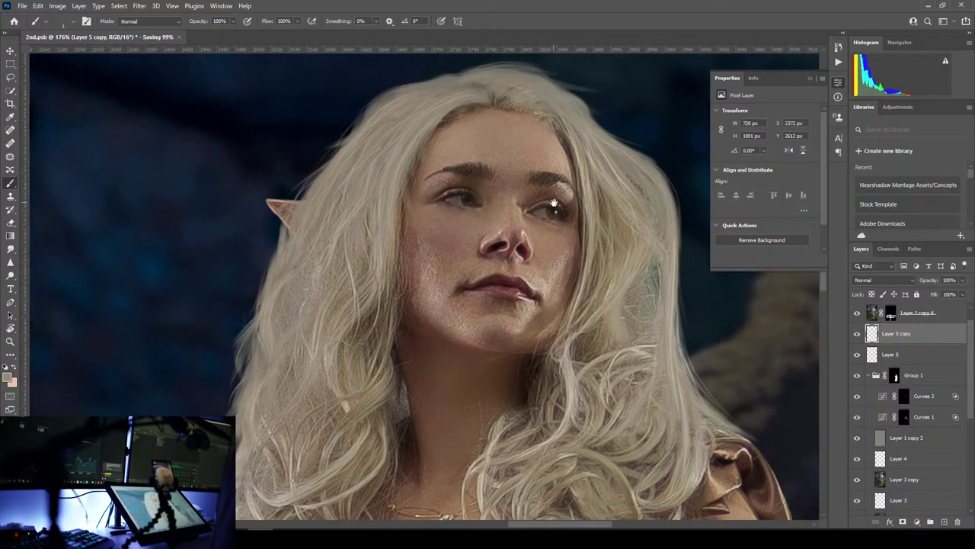
{"action": "left_click", "coordinate": [857, 335]}
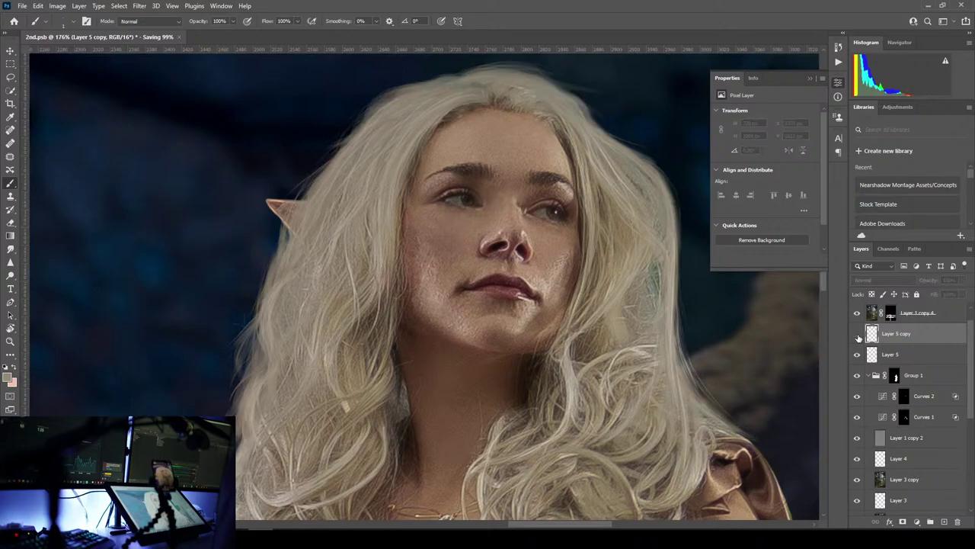
{"action": "left_click", "coordinate": [857, 334]}
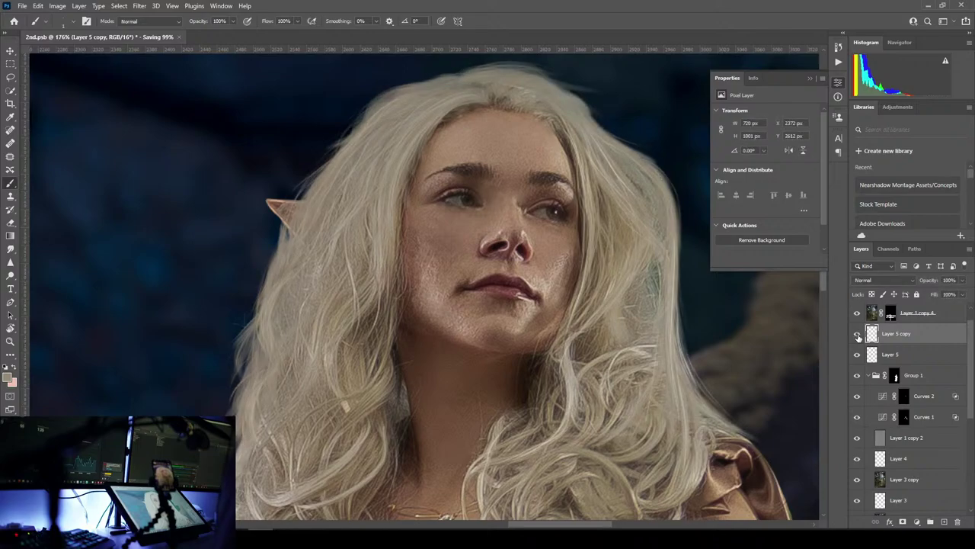
{"action": "left_click", "coordinate": [857, 334]}
{"action": "left_click", "coordinate": [857, 334]}
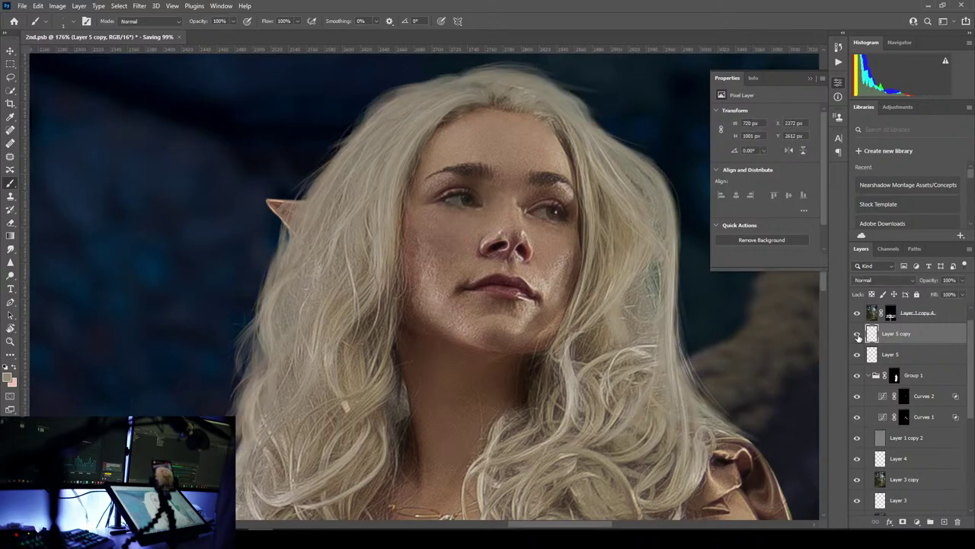
- Hide the original Layer 5, keeping its copy as the visible hair layer
{"action": "left_click", "coordinate": [962, 295]}
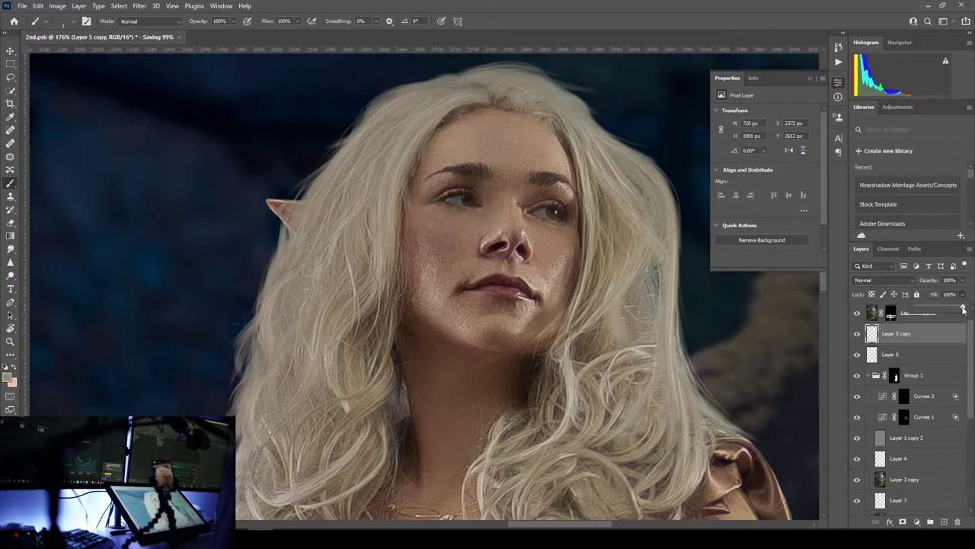
{"action": "mouse_move", "coordinate": [964, 307]}
{"action": "left_mouse_down"}
{"action": "mouse_move", "coordinate": [912, 313]}
{"action": "mouse_move", "coordinate": [964, 306]}
{"action": "left_mouse_up"}
{"action": "left_click", "coordinate": [856, 354]}
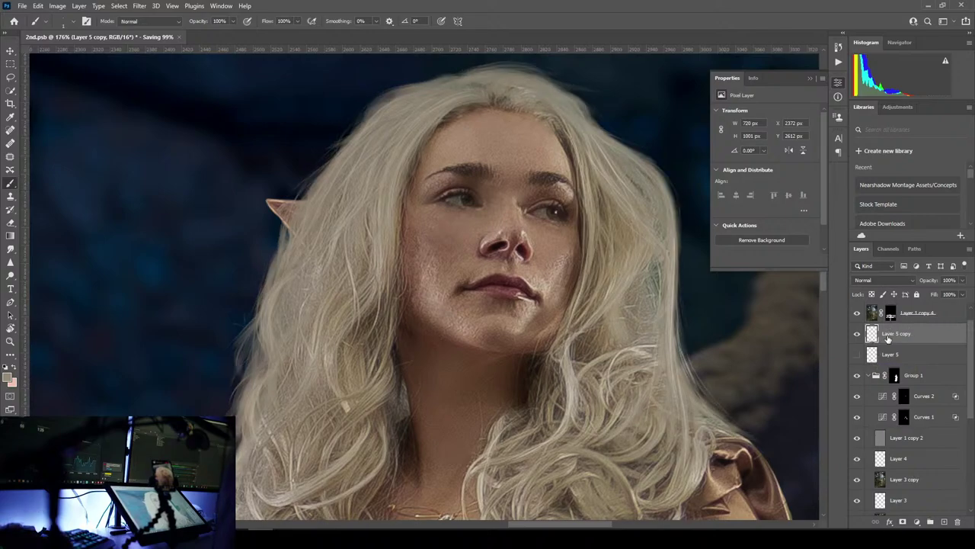
- Apply Add Noise to Layer 5 copy with an amount of 2.49%, Gaussian distribution and Monochromatic enabled
{"action": "left_click", "coordinate": [140, 6]}
{"action": "mouse_move", "coordinate": [183, 164]}
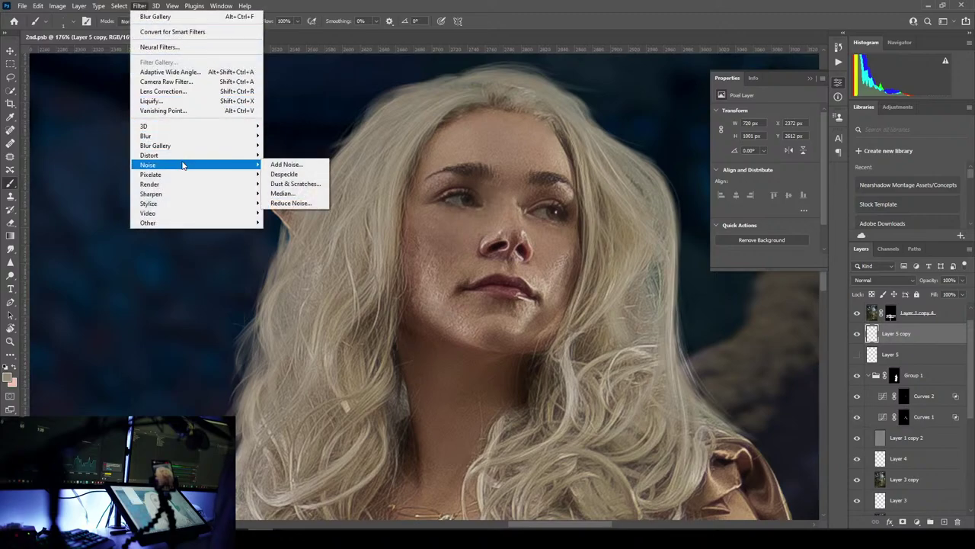
{"action": "left_click", "coordinate": [286, 165]}
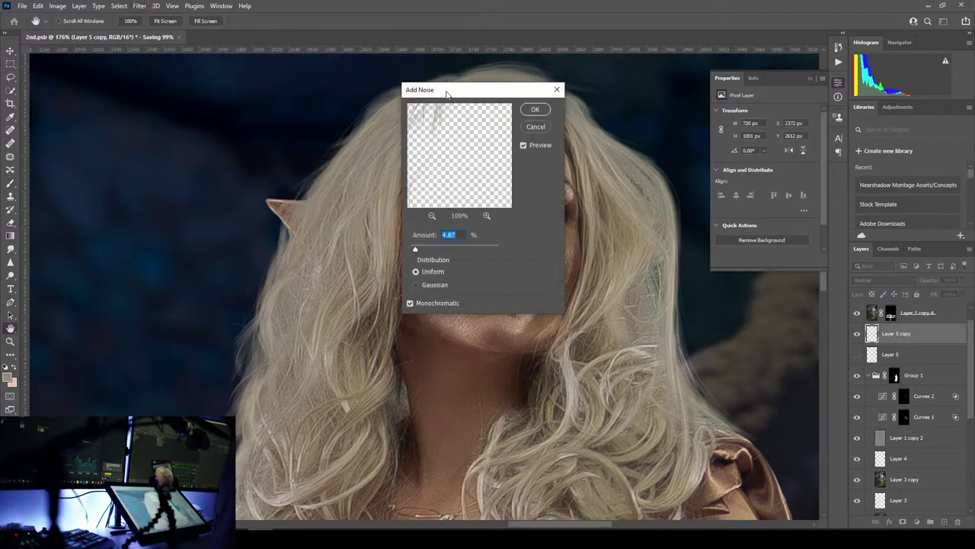
{"action": "left_click_drag", "start_coordinate": [447, 92], "coordinate": [685, 162]}
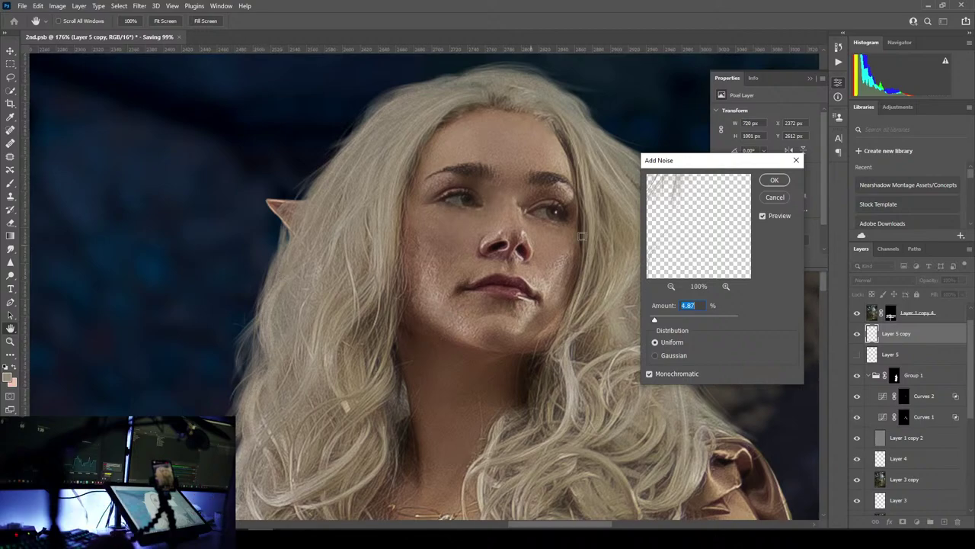
{"action": "left_click_drag", "start_coordinate": [655, 321], "coordinate": [654, 320]}
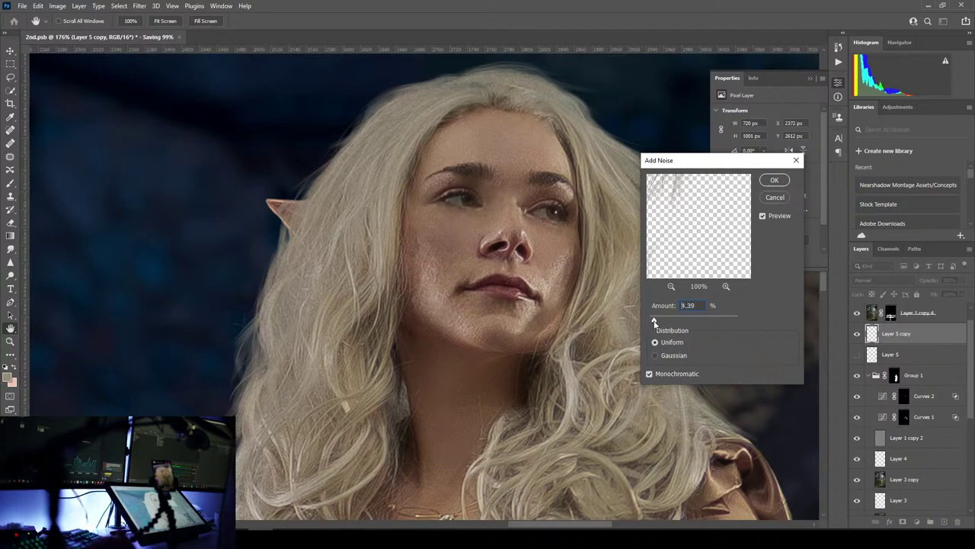
{"action": "left_click", "coordinate": [655, 356]}
{"action": "left_click", "coordinate": [657, 356]}
{"action": "left_click_drag", "start_coordinate": [653, 322], "coordinate": [651, 321]}
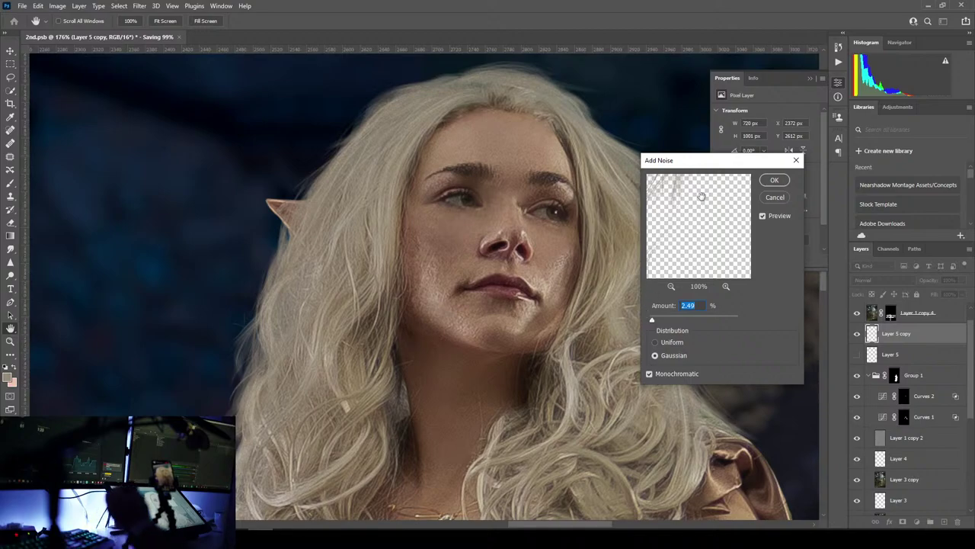
{"action": "left_click", "coordinate": [774, 179]}
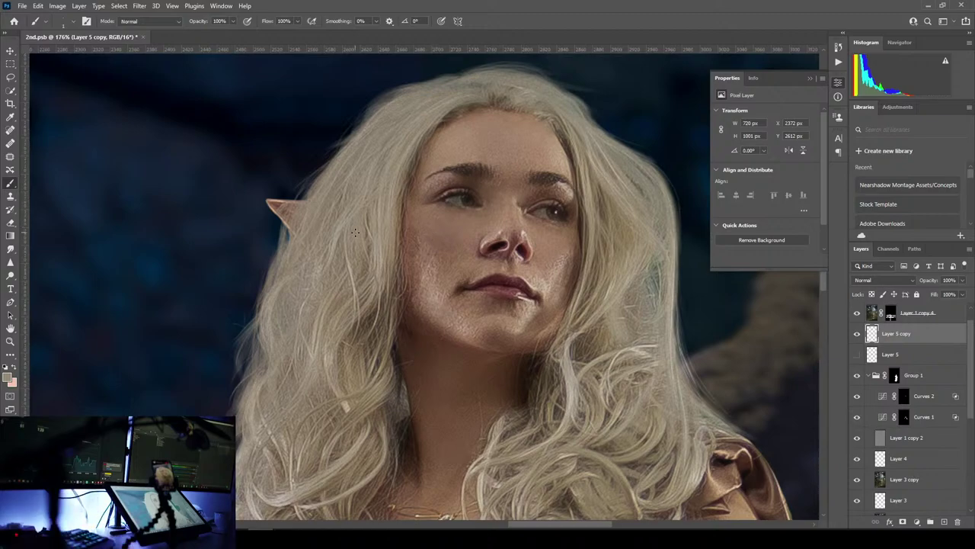
- Inspect the hair against the dress, wings and background, from close up to the whole composite
{"action": "scroll", "coordinate": [432, 244], "scroll_direction": "down", "scroll_amount": 2}
{"action": "scroll", "coordinate": [434, 242], "scroll_direction": "down", "scroll_amount": 2}
{"action": "left_click_drag", "start_coordinate": [539, 315], "coordinate": [499, 246]}
{"action": "left_click_drag", "start_coordinate": [524, 325], "coordinate": [543, 231]}
{"action": "scroll", "coordinate": [543, 231], "scroll_direction": "down", "scroll_amount": 2}
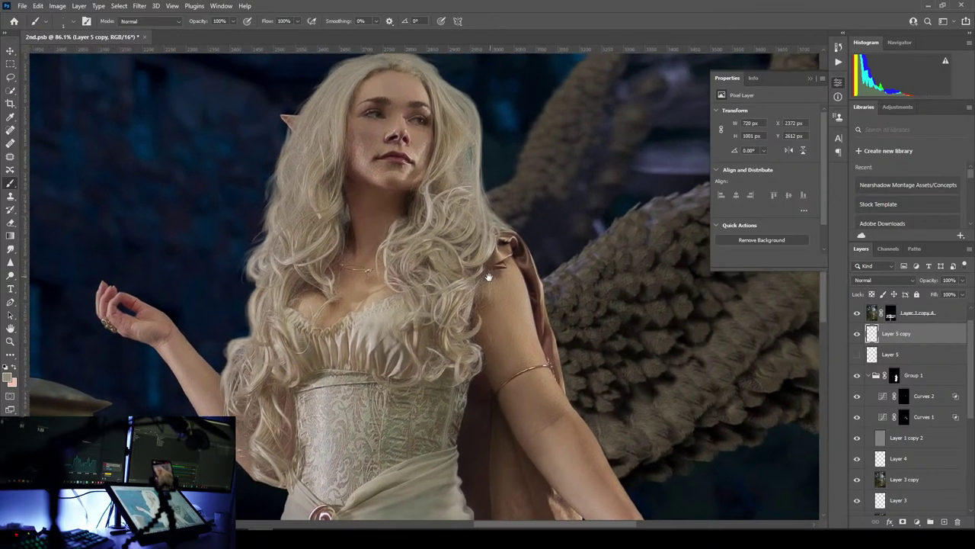
{"action": "scroll", "coordinate": [466, 195], "scroll_direction": "down", "scroll_amount": 2}
{"action": "scroll", "coordinate": [466, 195], "scroll_direction": "up", "scroll_amount": 2}
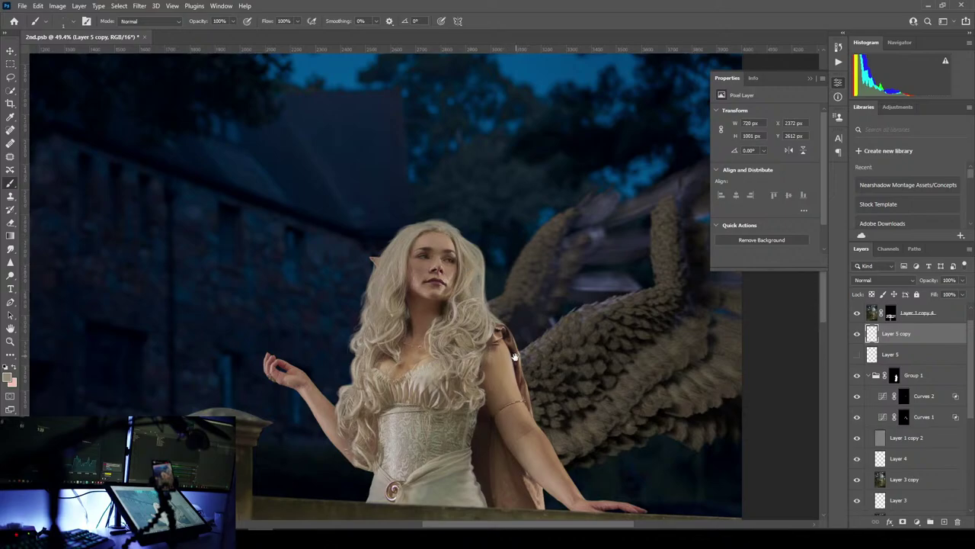
{"action": "left_click_drag", "start_coordinate": [504, 370], "coordinate": [532, 281]}
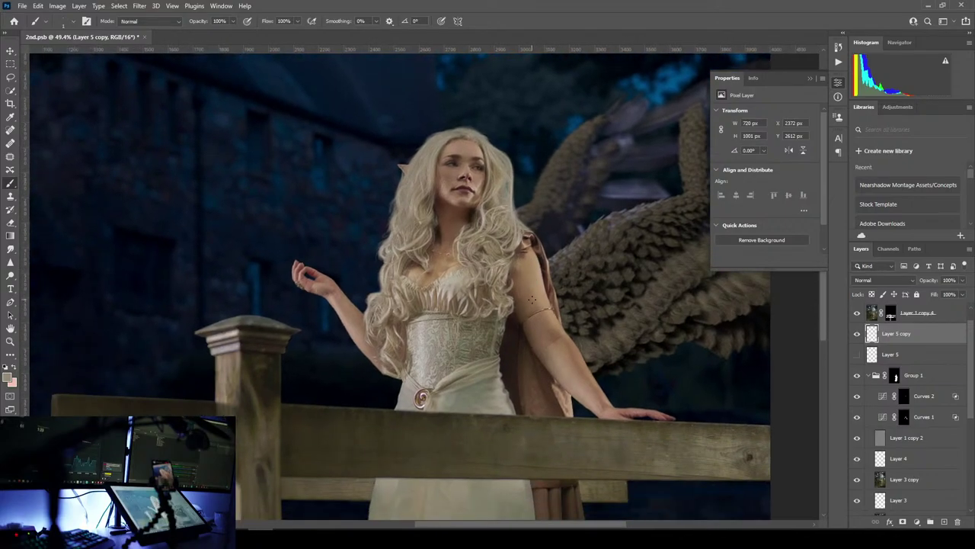
{"action": "scroll", "coordinate": [505, 307], "scroll_direction": "down", "scroll_amount": 2}
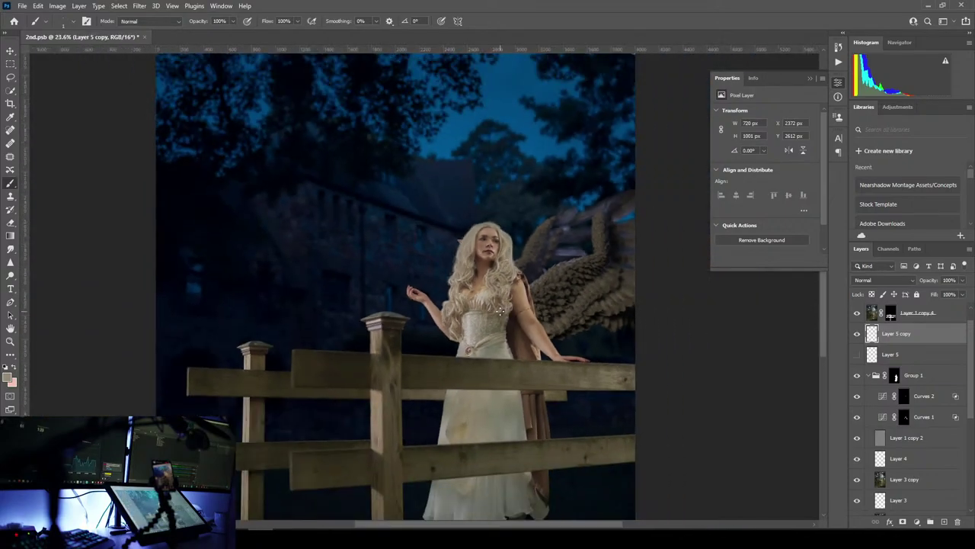
- Turn on the Color Lookup 2 adjustment above the fence layer and check the sky and trees
{"action": "scroll", "coordinate": [904, 357], "scroll_direction": "up", "scroll_amount": 1}
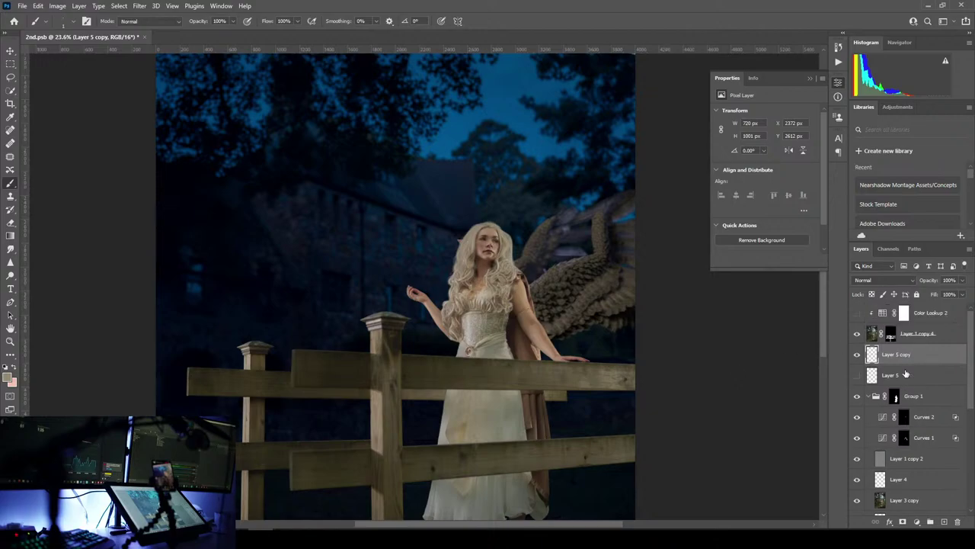
{"action": "left_click", "coordinate": [857, 313]}
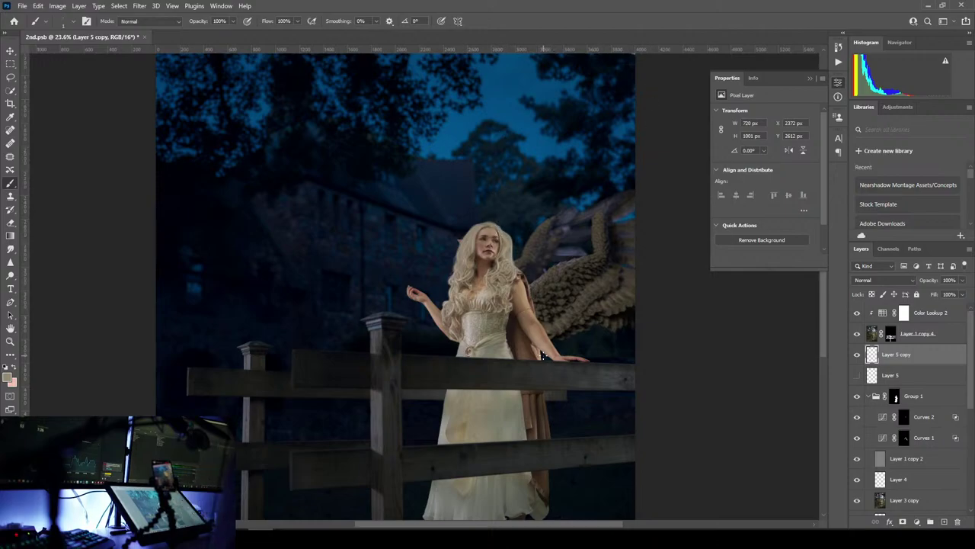
{"action": "left_click_drag", "start_coordinate": [590, 320], "coordinate": [549, 320]}
{"action": "left_click_drag", "start_coordinate": [617, 174], "coordinate": [662, 271]}
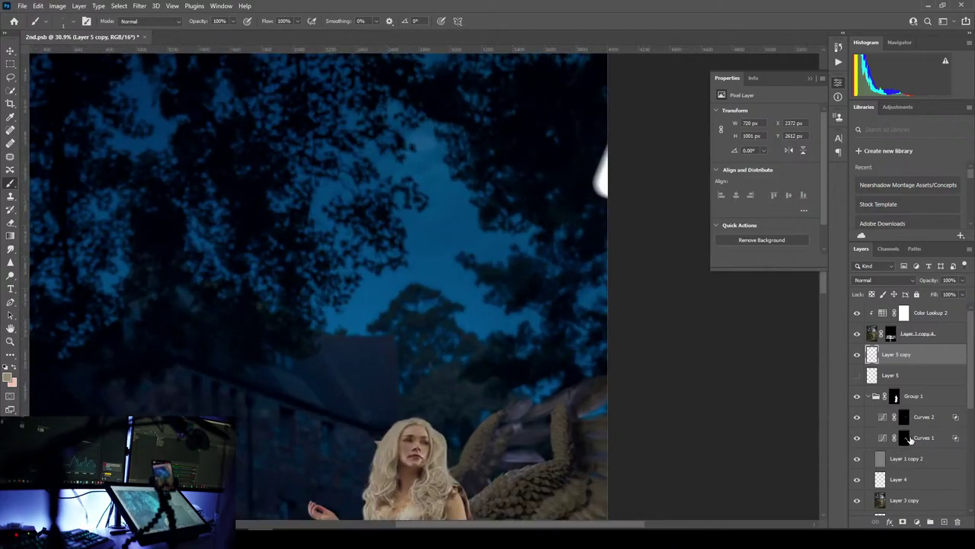
- Look through the layer stack from Color Lookup 2 down to Background copy
{"action": "scroll", "coordinate": [900, 376], "scroll_direction": "down", "scroll_amount": 3}
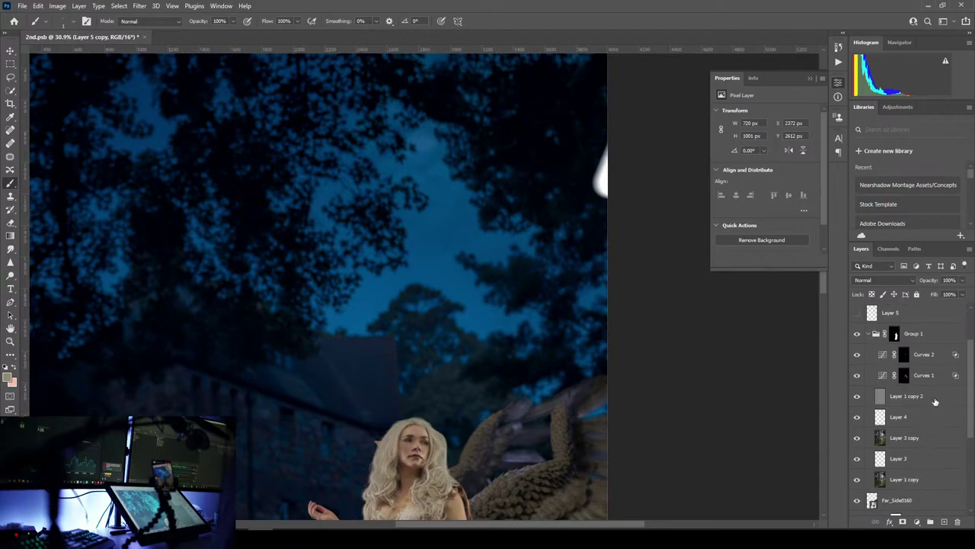
{"action": "scroll", "coordinate": [925, 421], "scroll_direction": "down", "scroll_amount": 3}
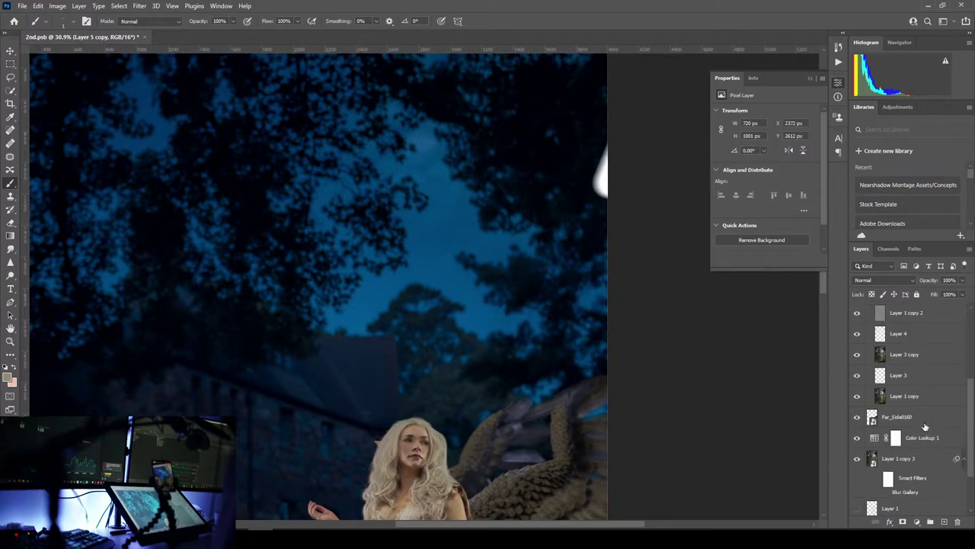
{"action": "scroll", "coordinate": [907, 453], "scroll_direction": "up", "scroll_amount": 2}
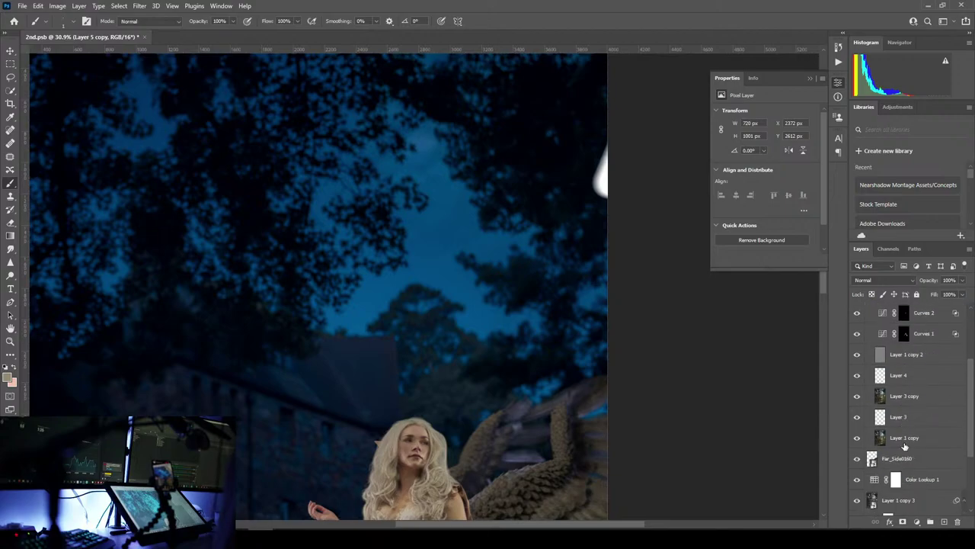
{"action": "scroll", "coordinate": [904, 448], "scroll_direction": "down", "scroll_amount": 5}
{"action": "scroll", "coordinate": [904, 449], "scroll_direction": "up", "scroll_amount": 6}
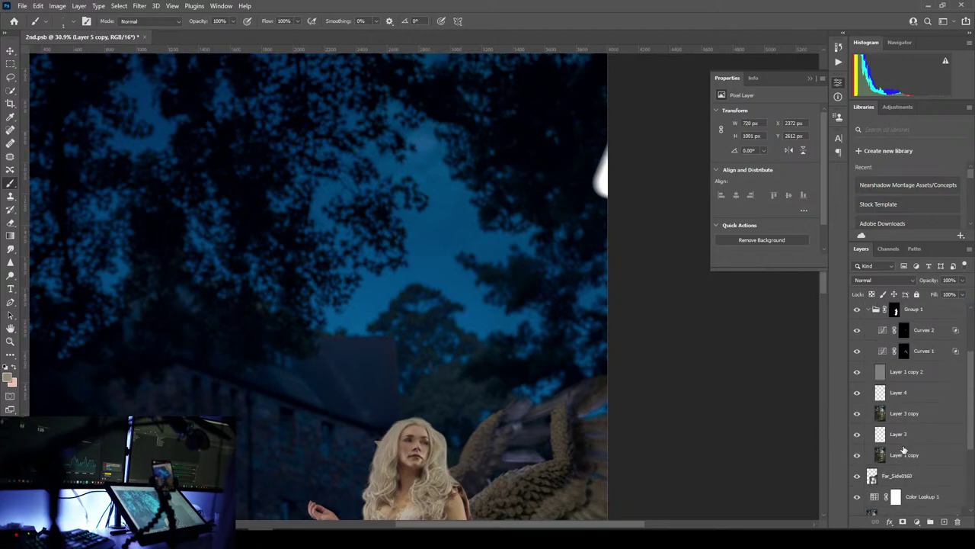
{"action": "scroll", "coordinate": [904, 449], "scroll_direction": "up", "scroll_amount": 3}
{"action": "scroll", "coordinate": [914, 440], "scroll_direction": "down", "scroll_amount": 5}
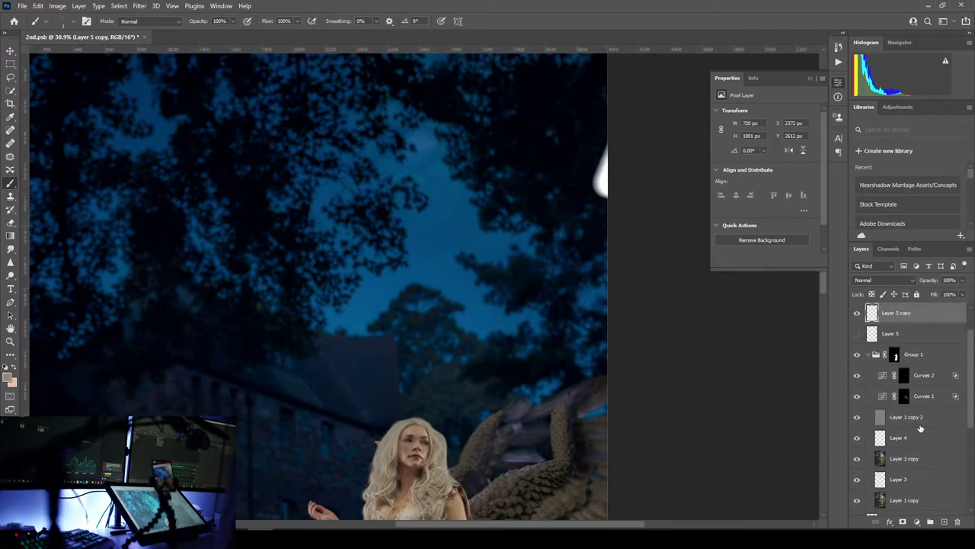
{"action": "scroll", "coordinate": [918, 441], "scroll_direction": "down", "scroll_amount": 2}
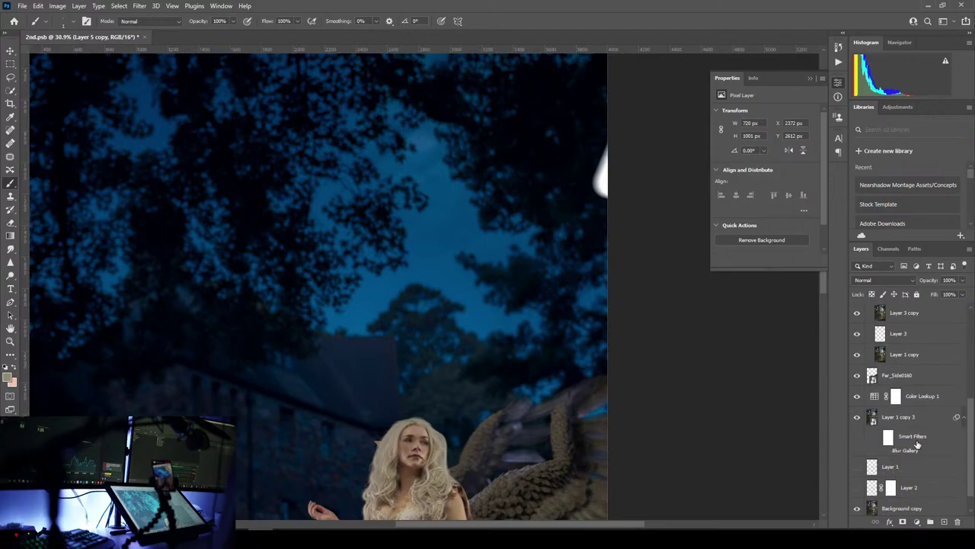
{"action": "scroll", "coordinate": [915, 442], "scroll_direction": "up", "scroll_amount": 8}
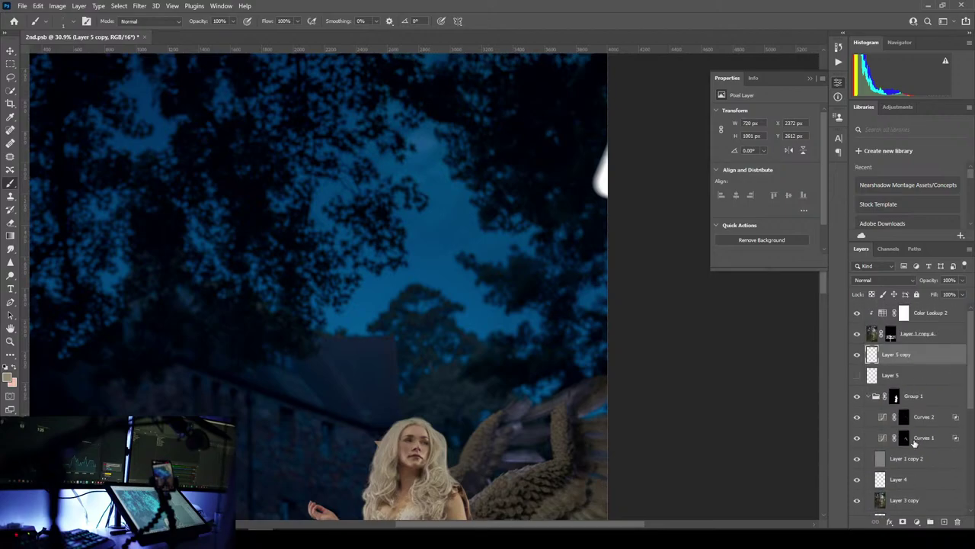
- Collapse Group 1 to shorten the layer stack
{"action": "left_click", "coordinate": [870, 397]}
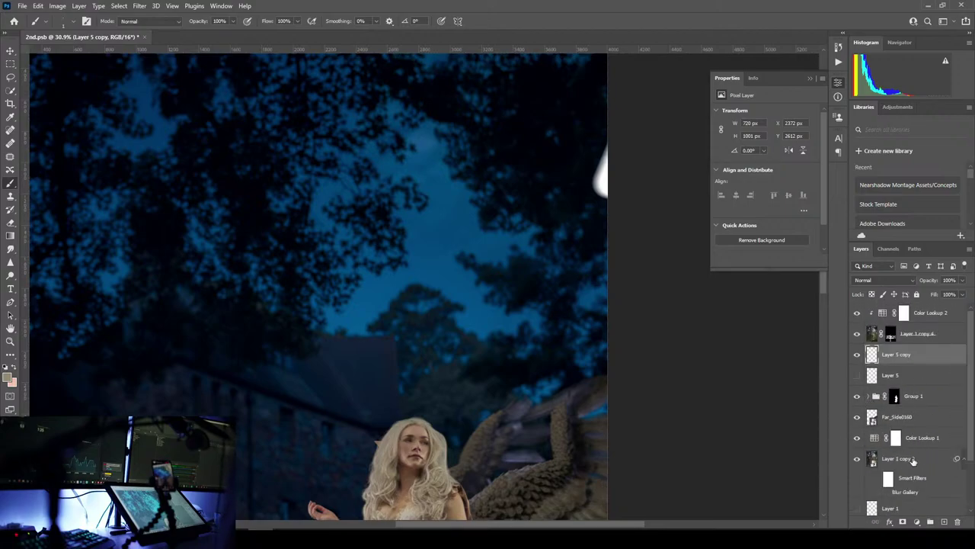
{"action": "scroll", "coordinate": [913, 457], "scroll_direction": "down", "scroll_amount": 1}
{"action": "scroll", "coordinate": [881, 358], "scroll_direction": "up", "scroll_amount": 1}
{"action": "left_click", "coordinate": [870, 396]}
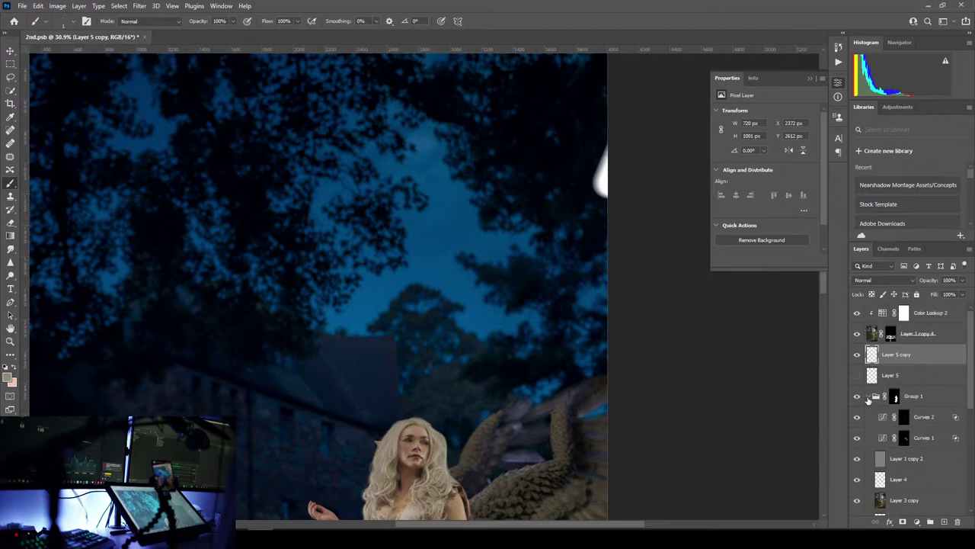
{"action": "left_click", "coordinate": [870, 396]}
- Select the Far_Side0160 wing layer and hide it
{"action": "scroll", "coordinate": [884, 426], "scroll_direction": "down", "scroll_amount": 3}
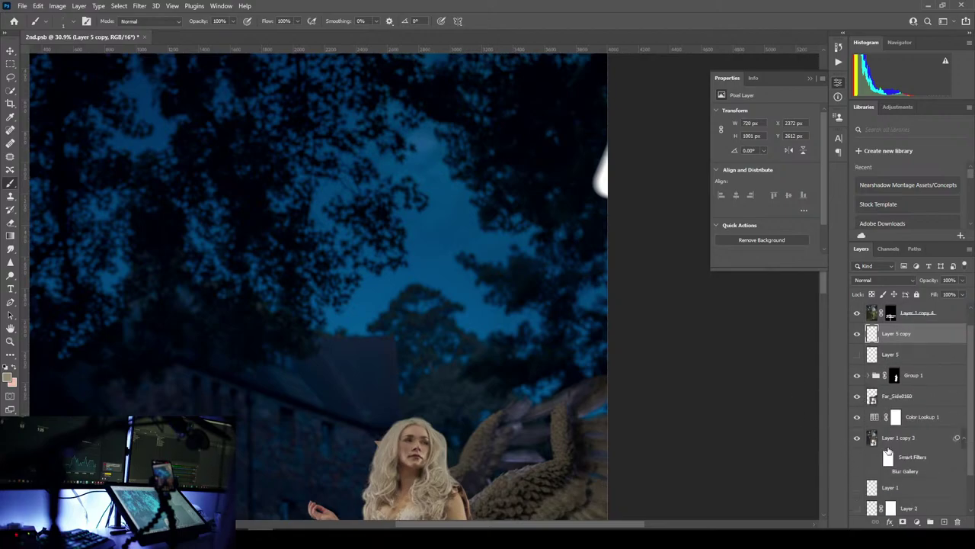
{"action": "scroll", "coordinate": [894, 445], "scroll_direction": "up", "scroll_amount": 2}
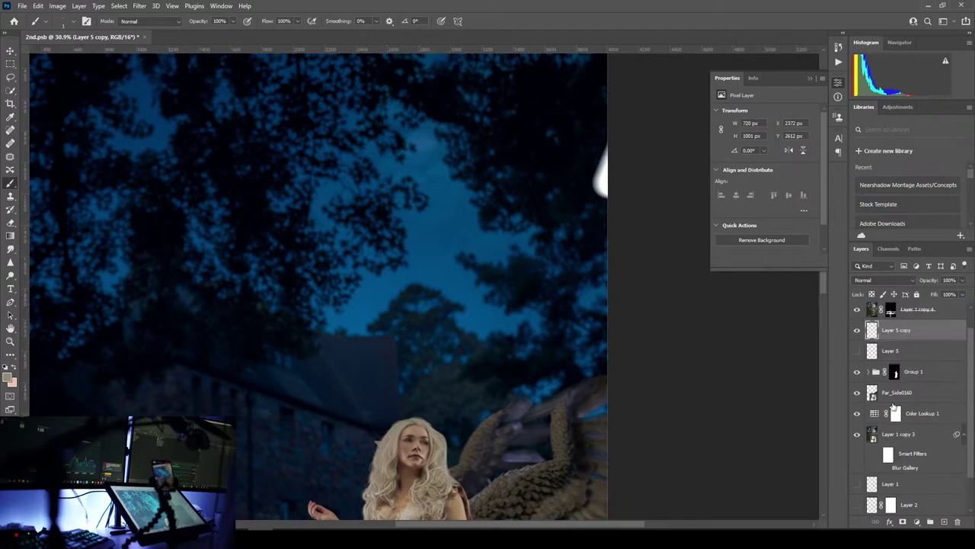
{"action": "left_click", "coordinate": [893, 393]}
{"action": "left_click", "coordinate": [857, 394]}
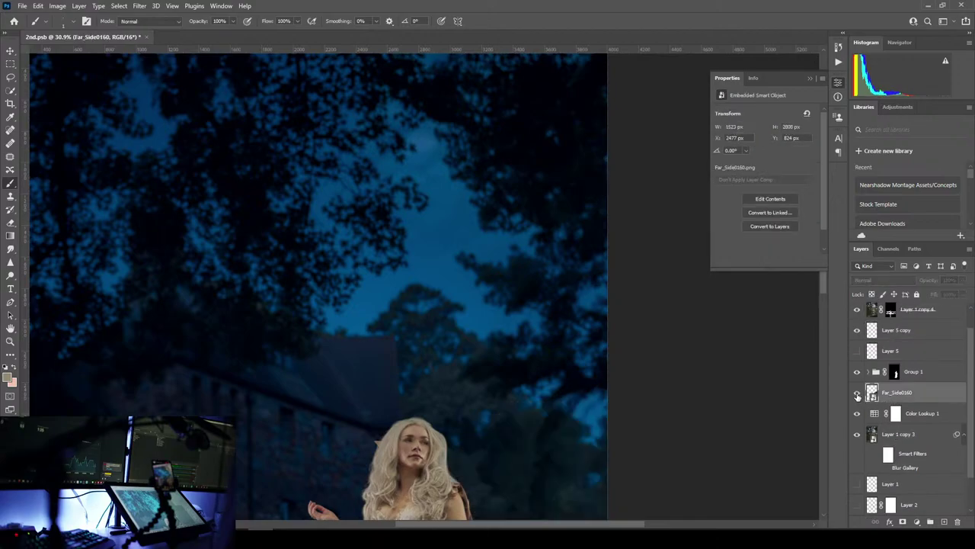
- Show the Far_Side0160 wing layer and add a layer mask to it, with black as the painting colour
{"action": "left_click", "coordinate": [857, 394]}
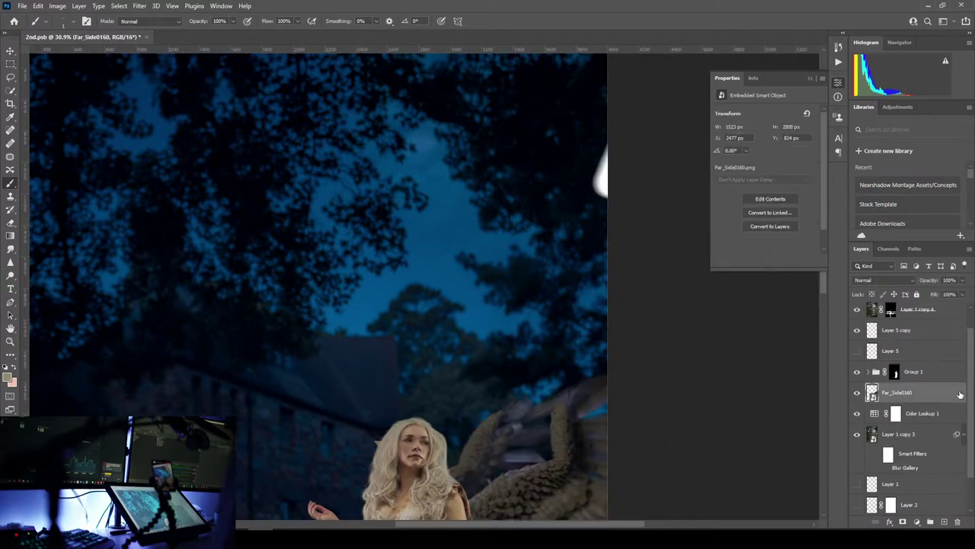
{"action": "left_click", "coordinate": [902, 522]}
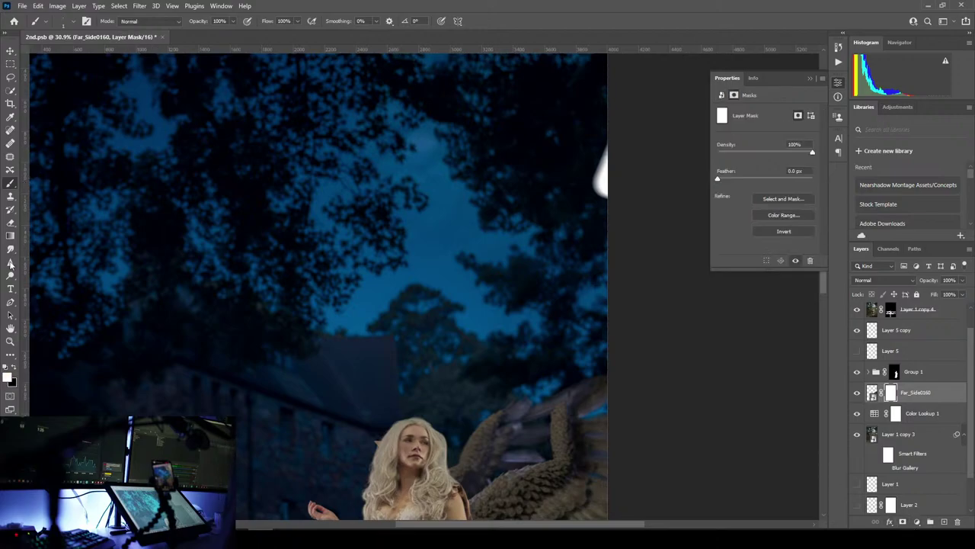
{"action": "left_click", "coordinate": [13, 369]}
- Mask out the stray white patch at the canvas's right edge with a 200 px Soft Round brush
{"action": "left_click", "coordinate": [73, 21]}
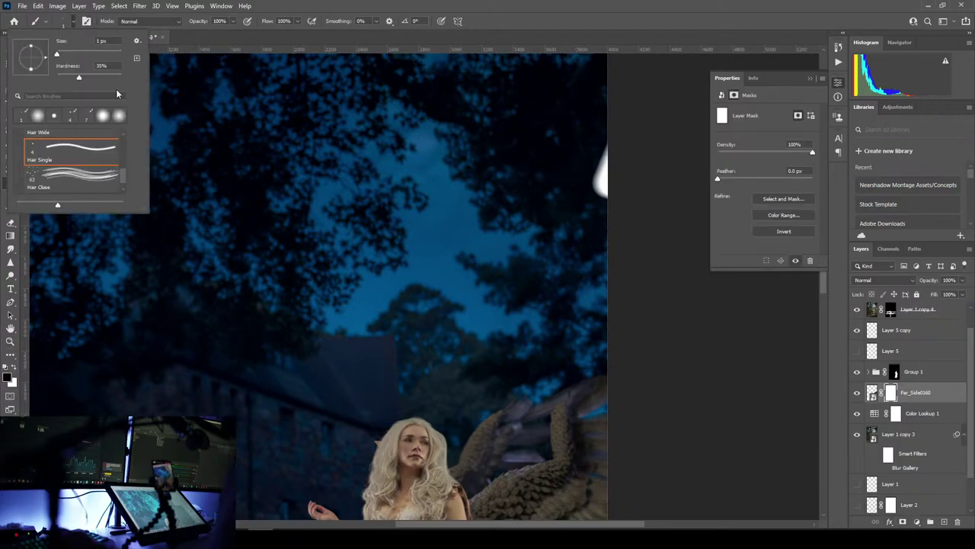
{"action": "left_click_drag", "start_coordinate": [124, 177], "coordinate": [124, 110]}
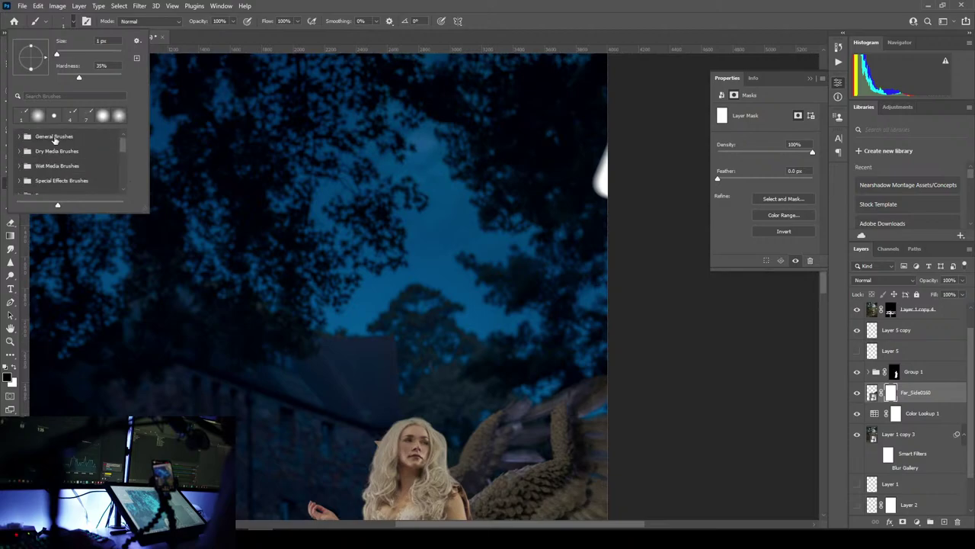
{"action": "left_click", "coordinate": [54, 138]}
{"action": "left_click", "coordinate": [78, 159]}
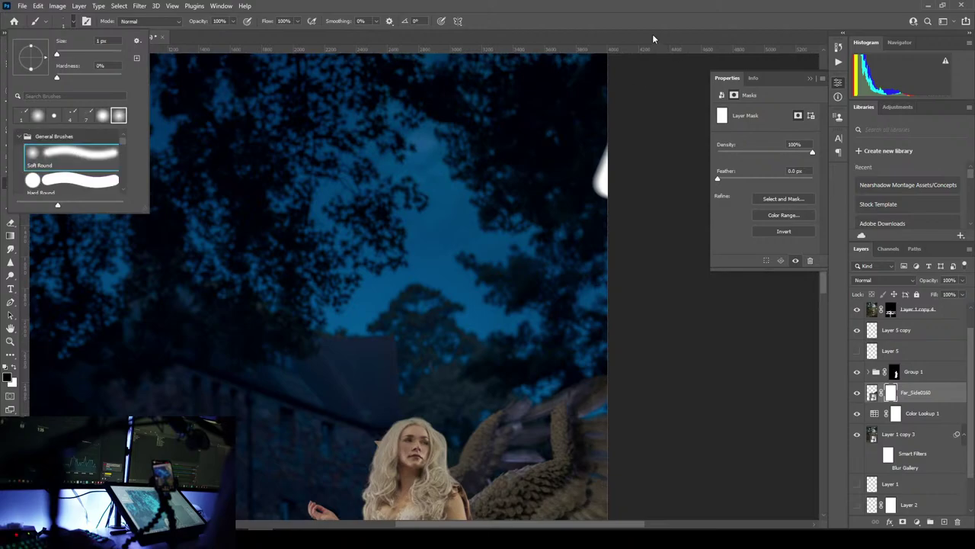
{"action": "left_click", "coordinate": [653, 36]}
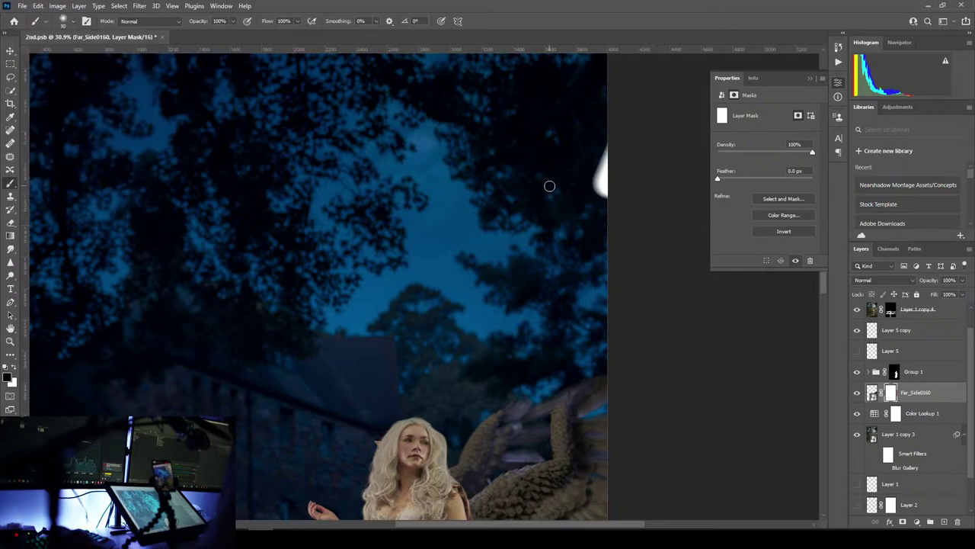
{"action": "key", "text": "bracketright"}
{"action": "key", "text": "bracketright"}
{"action": "key", "text": "bracketright"}
{"action": "left_click_drag", "start_coordinate": [586, 179], "coordinate": [607, 183]}
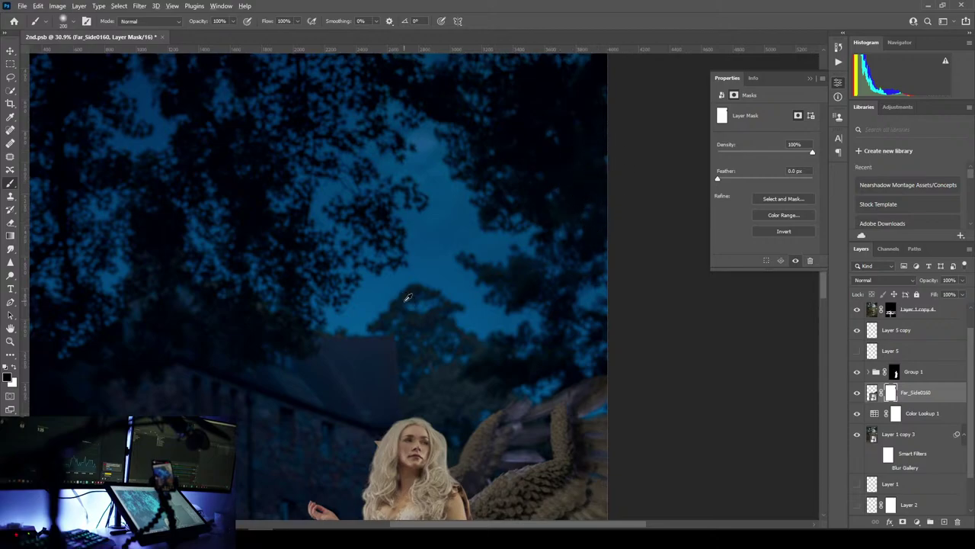
- Add a Color Lookup adjustment above Group 1 using the Moonlight.3DL LUT
{"action": "left_click_drag", "start_coordinate": [405, 302], "coordinate": [366, 302]}
{"action": "left_click_drag", "start_coordinate": [444, 346], "coordinate": [460, 172]}
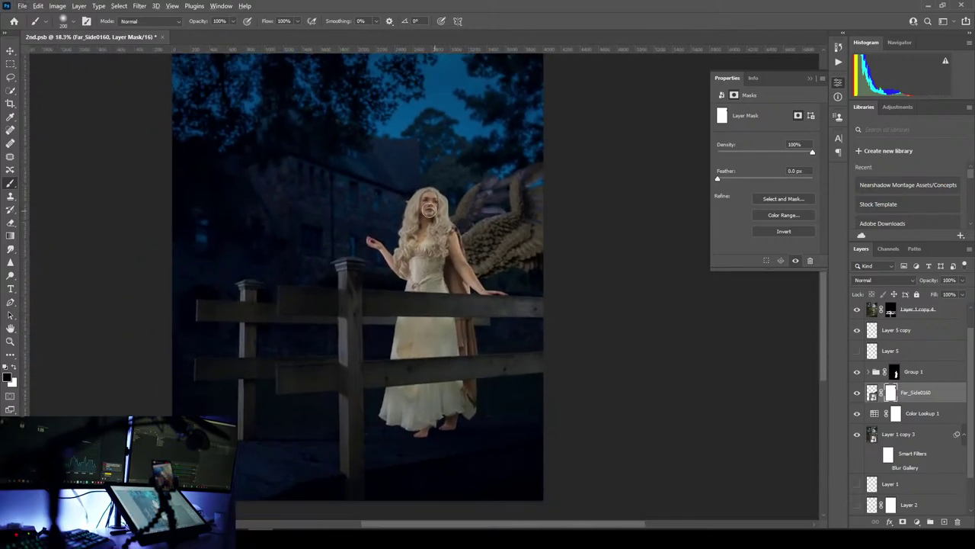
{"action": "scroll", "coordinate": [904, 398], "scroll_direction": "up", "scroll_amount": 1}
{"action": "left_click", "coordinate": [878, 397]}
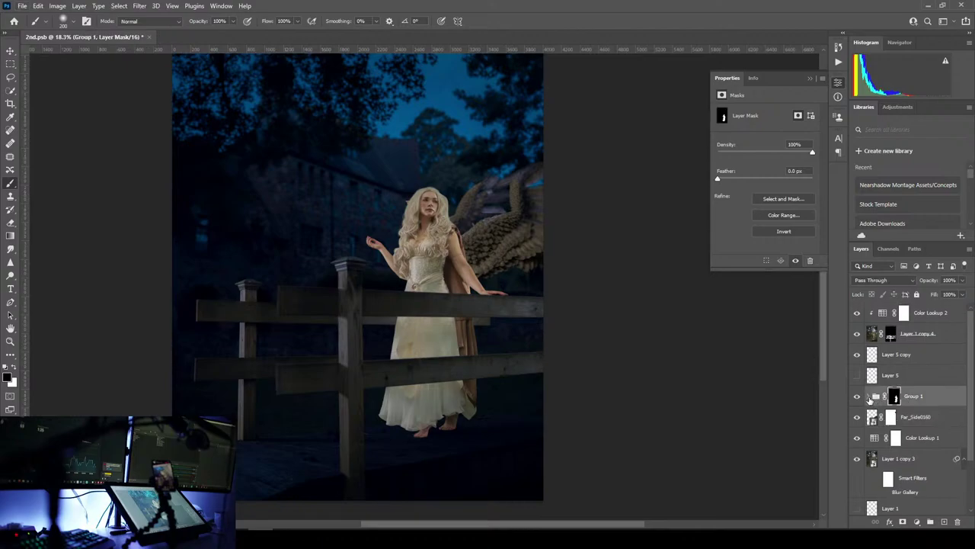
{"action": "left_click", "coordinate": [889, 523]}
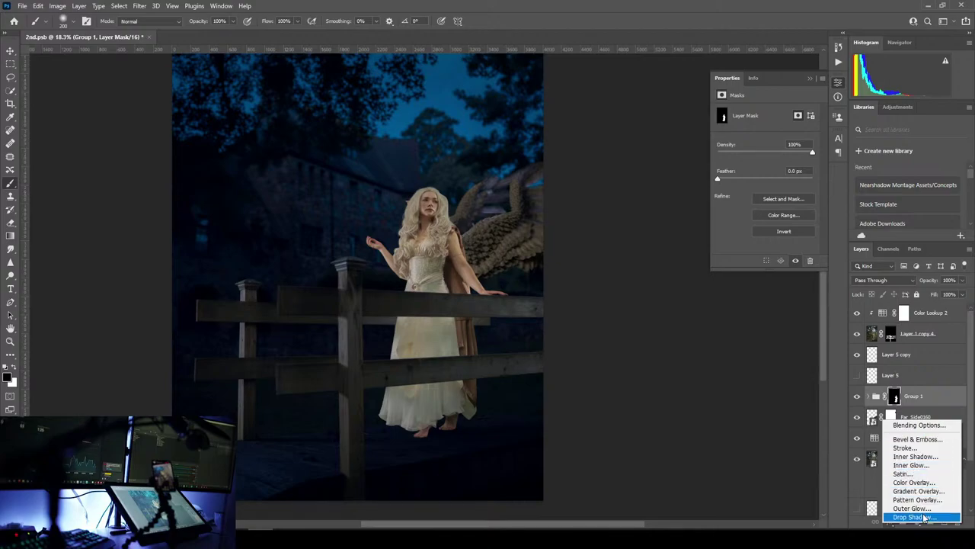
{"action": "left_click", "coordinate": [924, 517]}
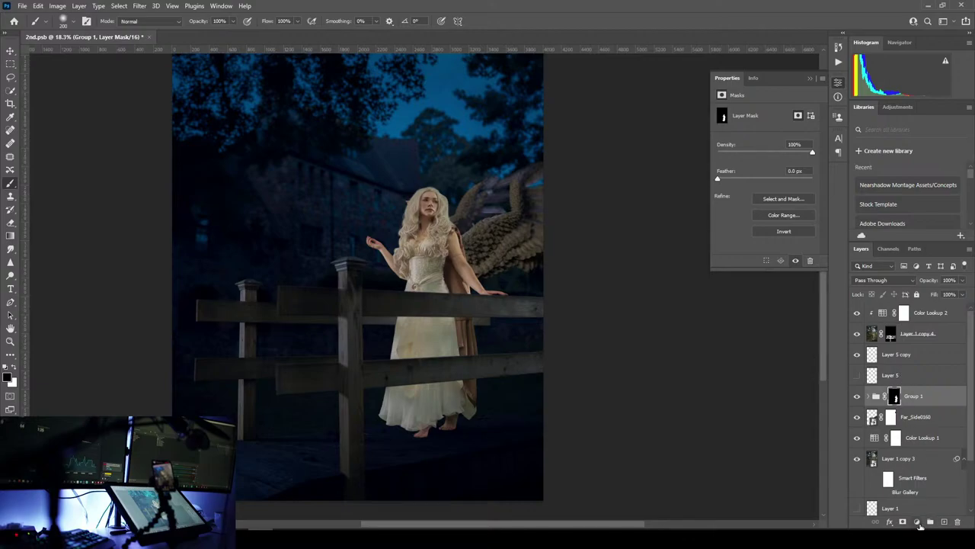
{"action": "left_click", "coordinate": [917, 522]}
{"action": "left_click", "coordinate": [922, 468]}
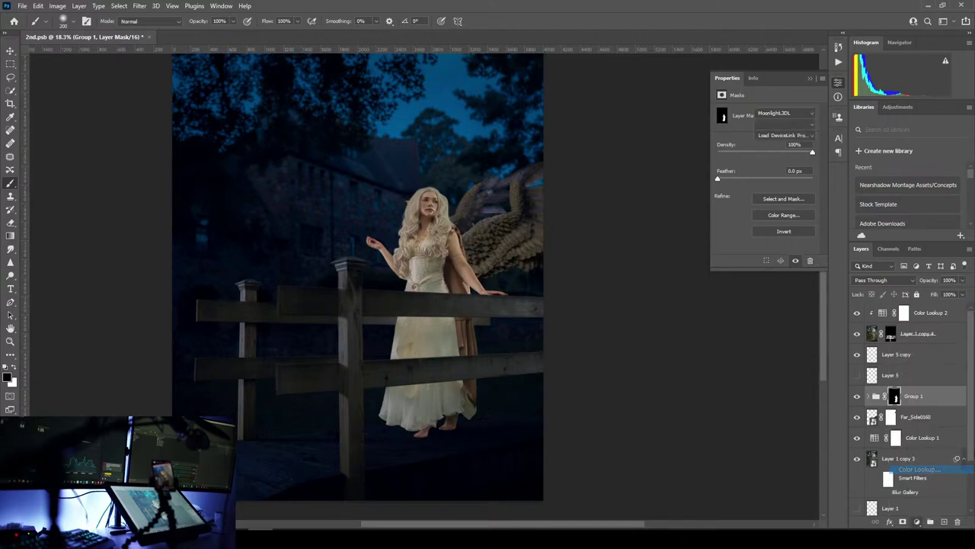
{"action": "left_click", "coordinate": [773, 113]}
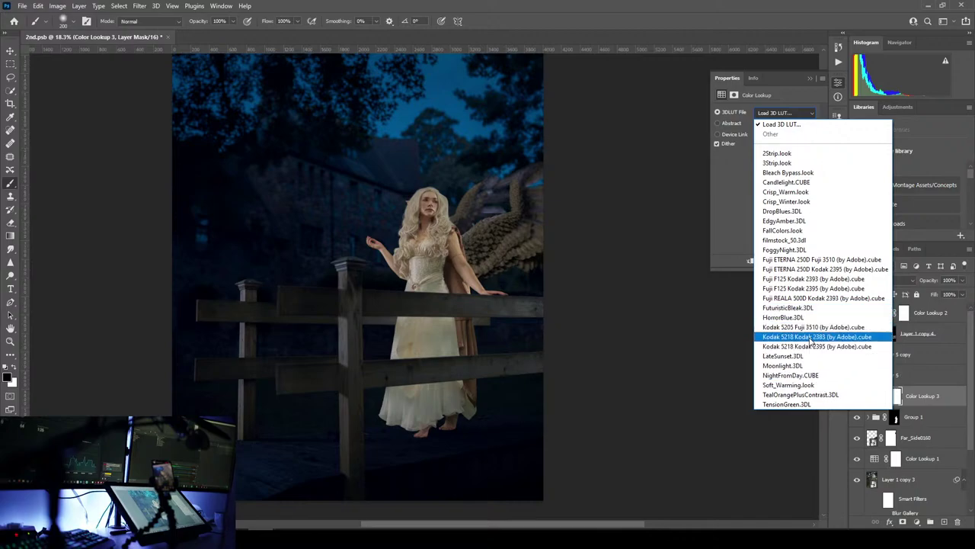
{"action": "left_click", "coordinate": [792, 364]}
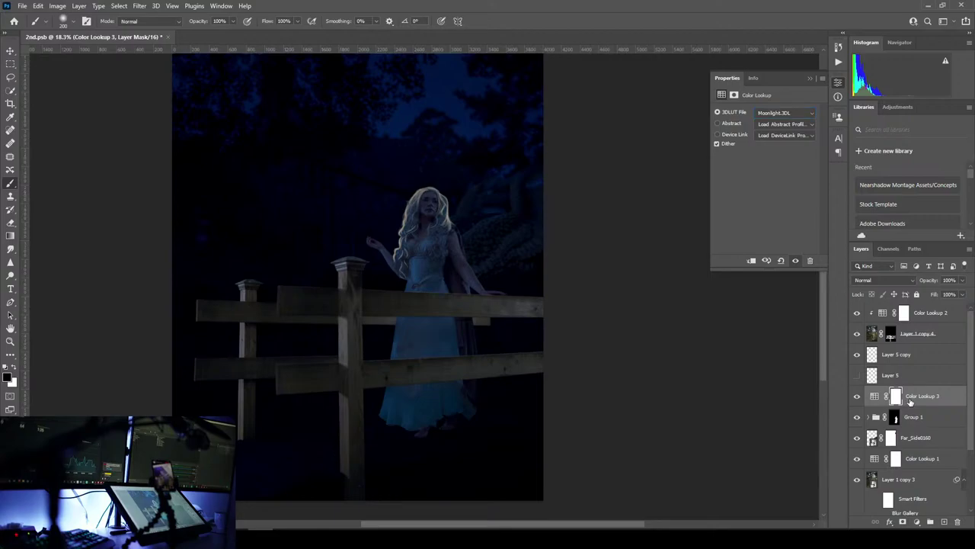
- Move the Color Lookup 3 adjustment above Layer 5 copy and clip it to that layer
{"action": "left_click_drag", "start_coordinate": [909, 401], "coordinate": [907, 350]}
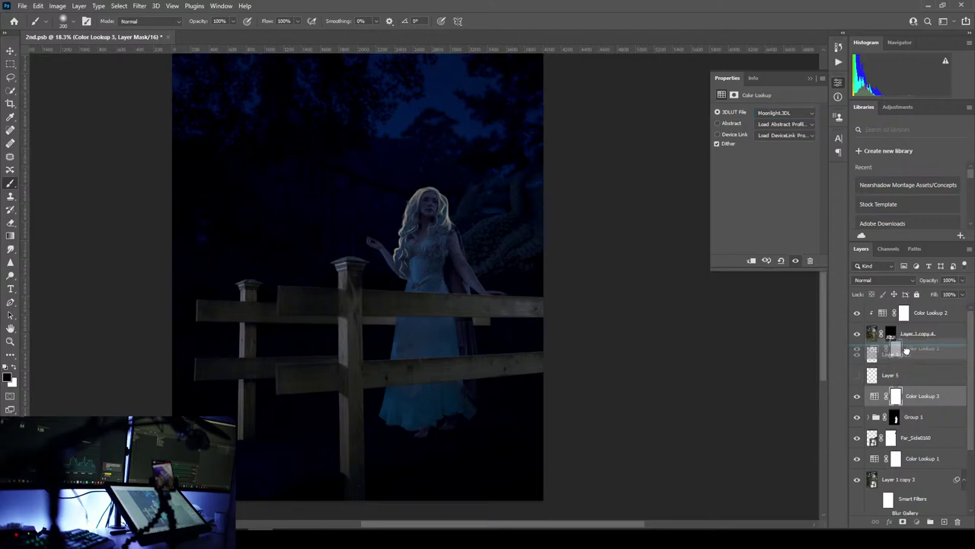
{"action": "left_click_drag", "start_coordinate": [906, 350], "coordinate": [907, 352]}
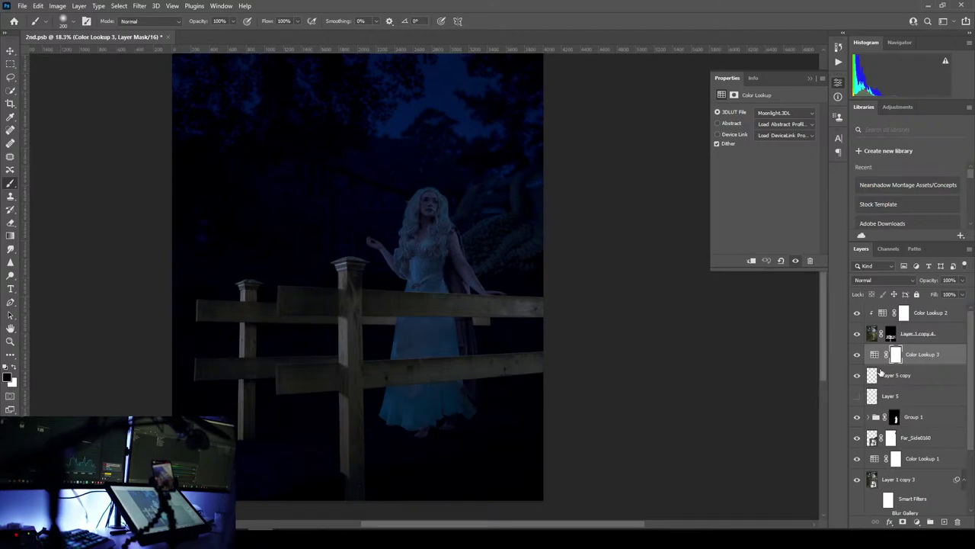
{"action": "left_click", "coordinate": [889, 365], "text": "alt"}
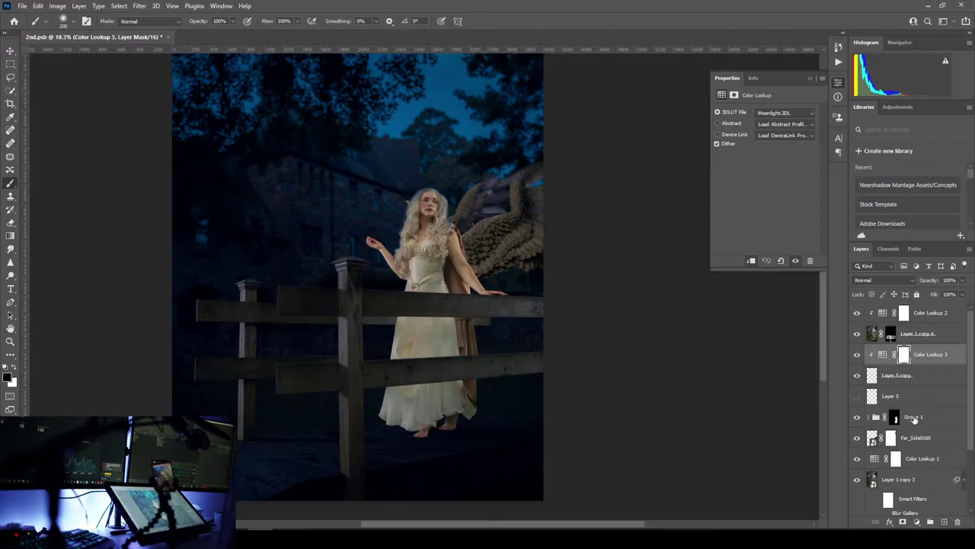
- Add another Color Lookup adjustment with Moonlight.3DL directly above Group 1 and clip it to the group
{"action": "left_click", "coordinate": [914, 418]}
{"action": "left_click", "coordinate": [917, 522]}
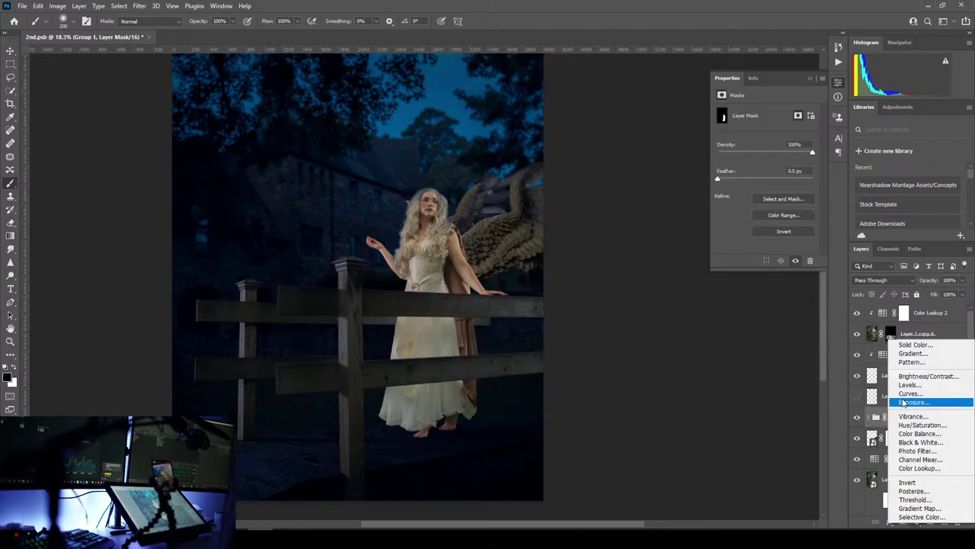
{"action": "left_click", "coordinate": [920, 468]}
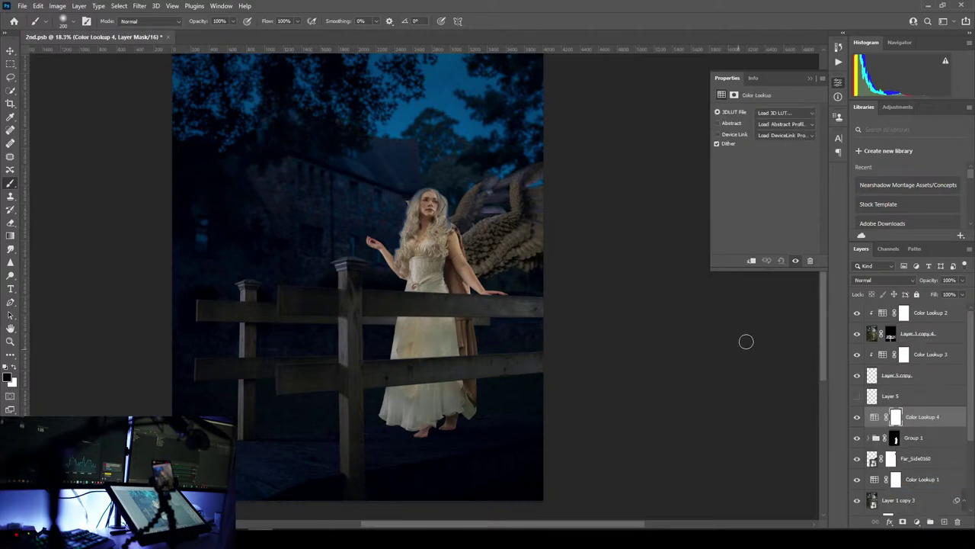
{"action": "left_click", "coordinate": [766, 114]}
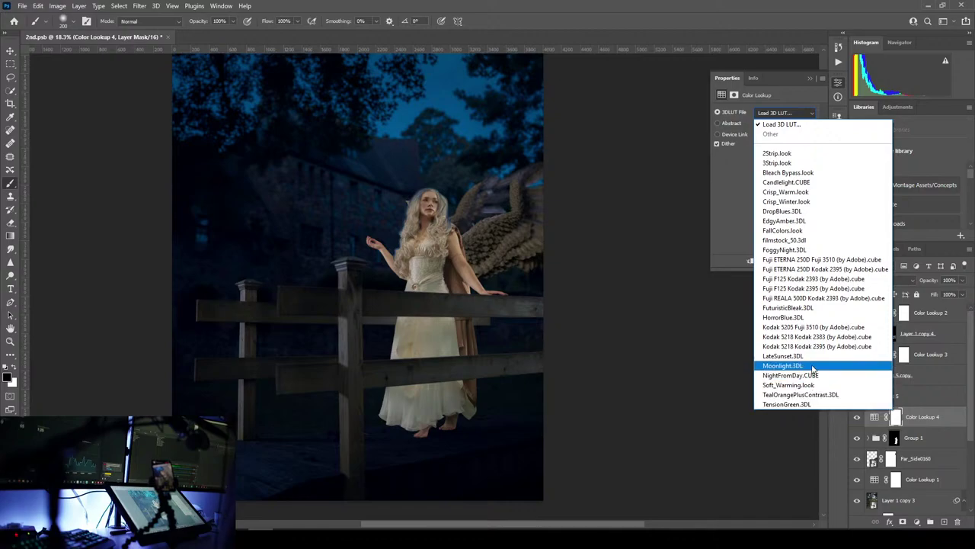
{"action": "left_click", "coordinate": [812, 366]}
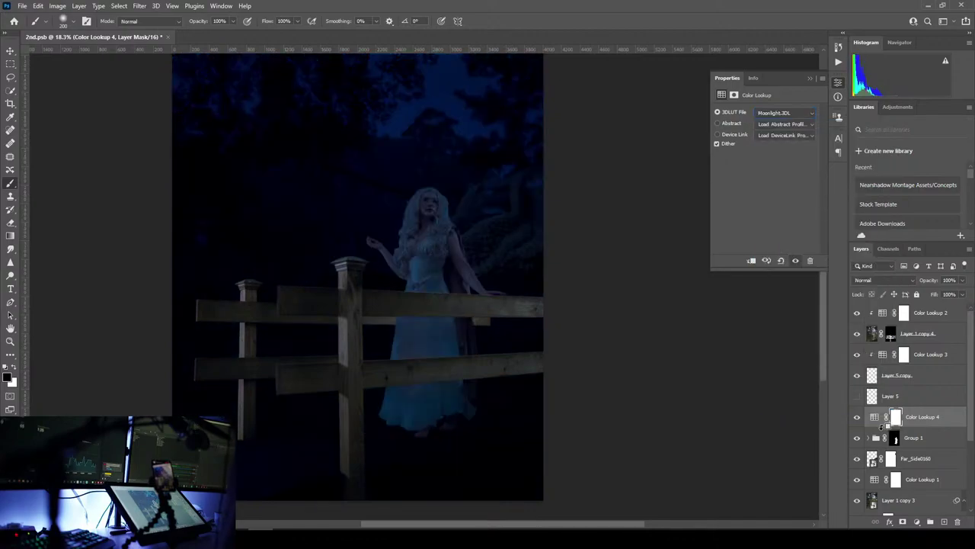
{"action": "left_click", "coordinate": [876, 427], "text": "alt"}
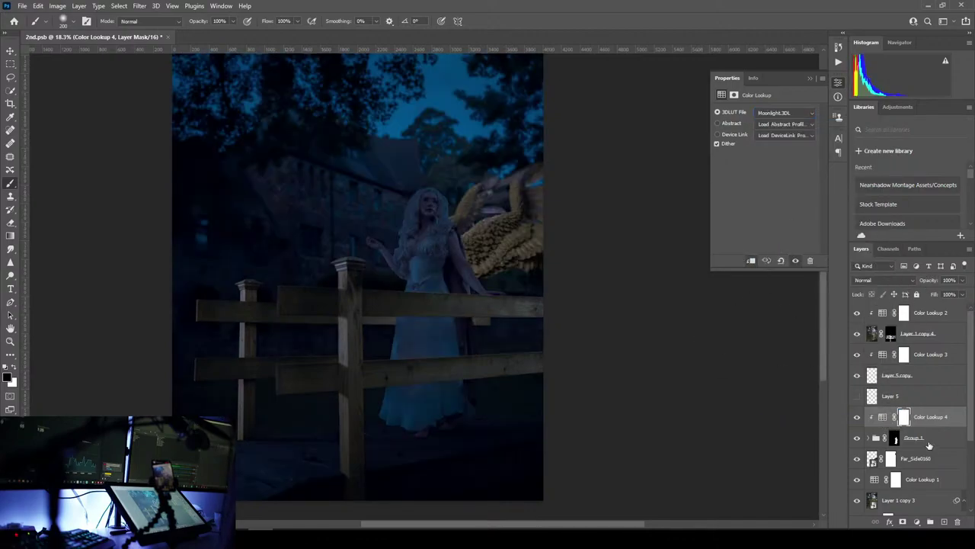
- Reduce the fill of Color Lookup 4 to 48% and of Color Lookup 3 to 38%
{"action": "left_click", "coordinate": [961, 296]}
{"action": "left_click_drag", "start_coordinate": [962, 309], "coordinate": [939, 322]}
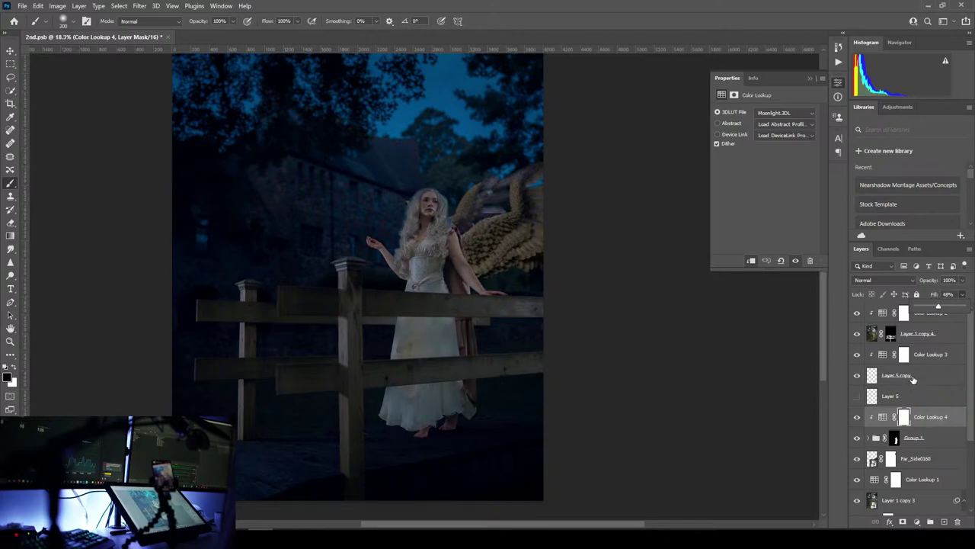
{"action": "left_click", "coordinate": [918, 376]}
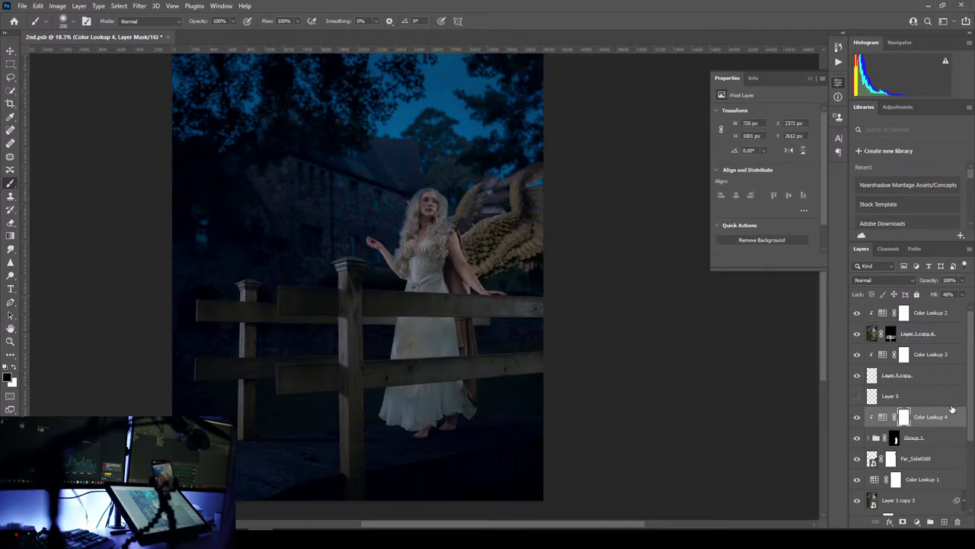
{"action": "left_click", "coordinate": [929, 355]}
{"action": "left_click", "coordinate": [962, 294]}
{"action": "left_click_drag", "start_coordinate": [961, 307], "coordinate": [936, 315]}
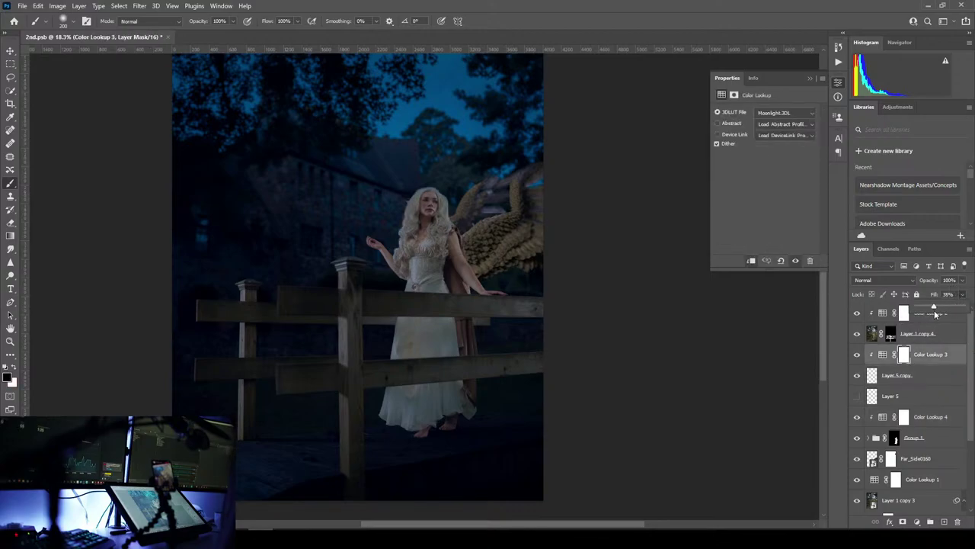
- Examine how the elf woman's hair, skin and dress match the night scene, both up close and in the full composition
{"action": "left_click_drag", "start_coordinate": [324, 225], "coordinate": [398, 231]}
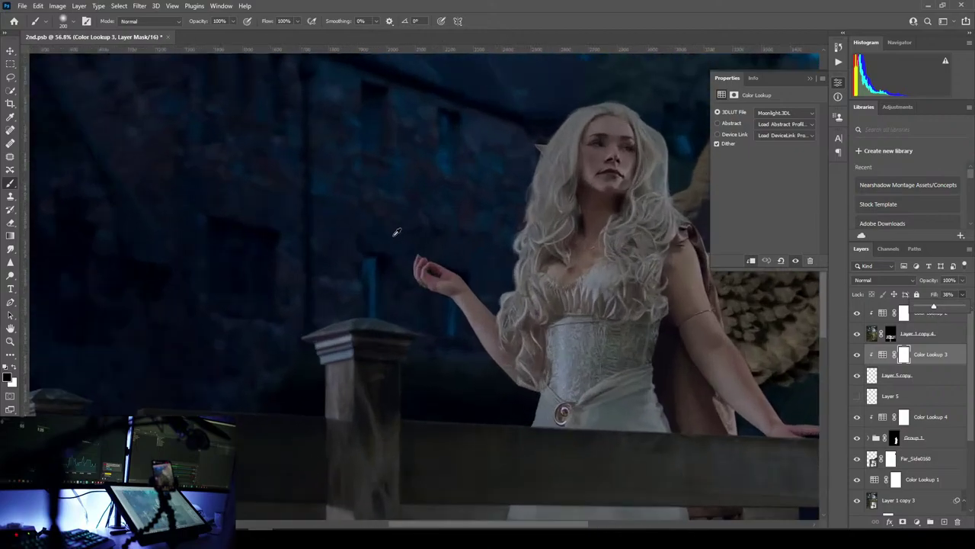
{"action": "left_click_drag", "start_coordinate": [613, 270], "coordinate": [434, 326]}
{"action": "scroll", "coordinate": [466, 313], "scroll_direction": "down", "scroll_amount": 5}
{"action": "left_click_drag", "start_coordinate": [493, 307], "coordinate": [474, 271]}
{"action": "scroll", "coordinate": [466, 300], "scroll_direction": "down", "scroll_amount": 3}
{"action": "left_click_drag", "start_coordinate": [404, 290], "coordinate": [445, 265]}
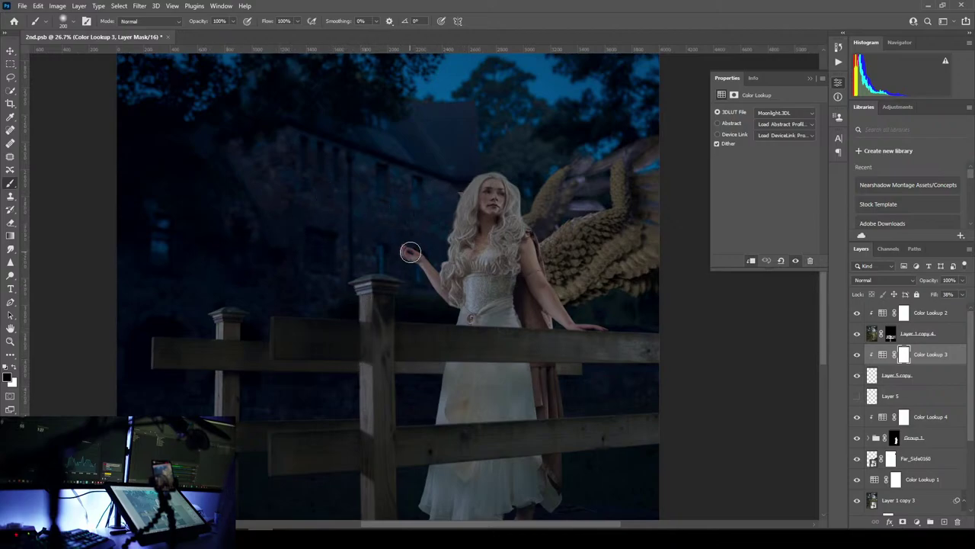
{"action": "scroll", "coordinate": [410, 251], "scroll_direction": "down", "scroll_amount": 2}
{"action": "scroll", "coordinate": [410, 252], "scroll_direction": "down", "scroll_amount": 2}
{"action": "scroll", "coordinate": [379, 176], "scroll_direction": "up", "scroll_amount": 1}
{"action": "left_click_drag", "start_coordinate": [378, 176], "coordinate": [442, 208]}
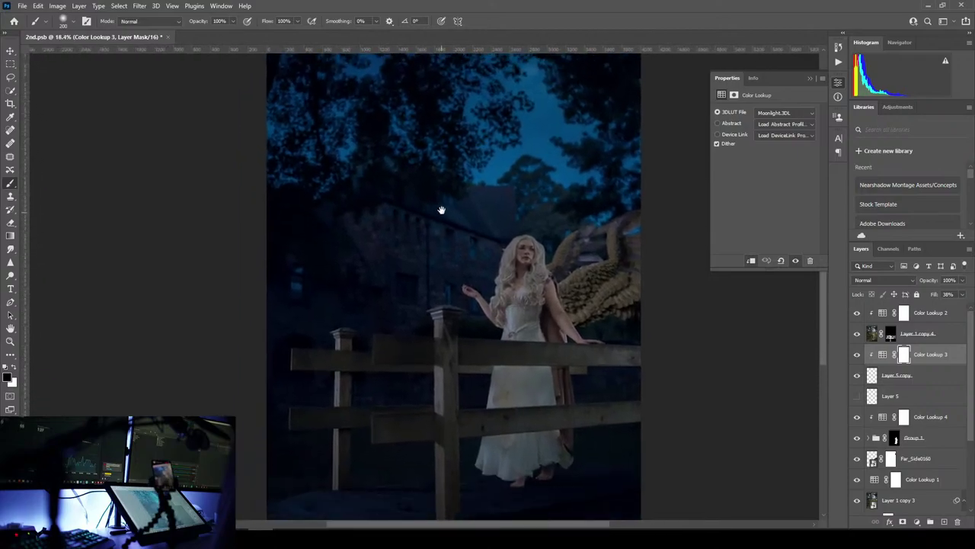
{"action": "scroll", "coordinate": [409, 343], "scroll_direction": "down", "scroll_amount": 2}
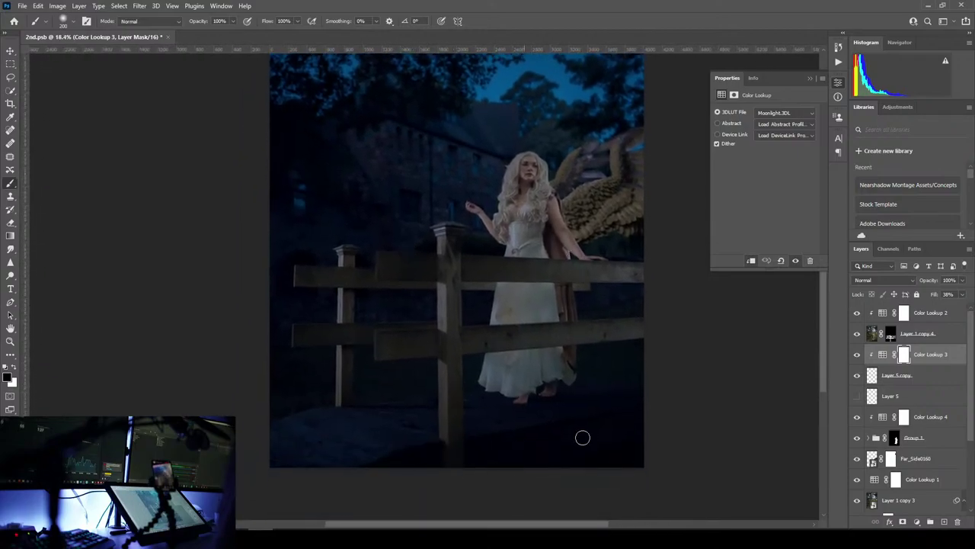
- Rotate the placed Rays7 light image by about 32° and position it so the rays fall from the picture's upper-right corner
{"action": "key", "text": "x"}
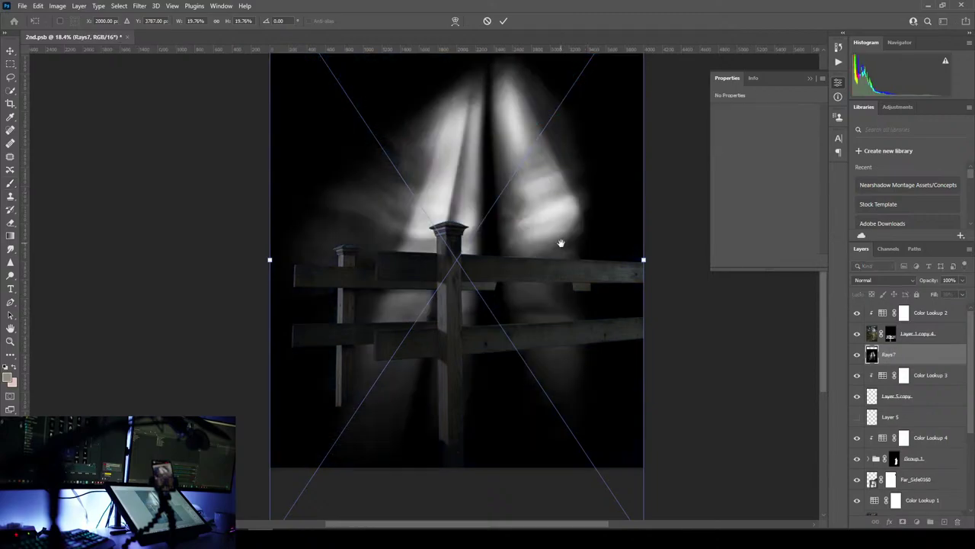
{"action": "left_click_drag", "start_coordinate": [544, 171], "coordinate": [551, 285]}
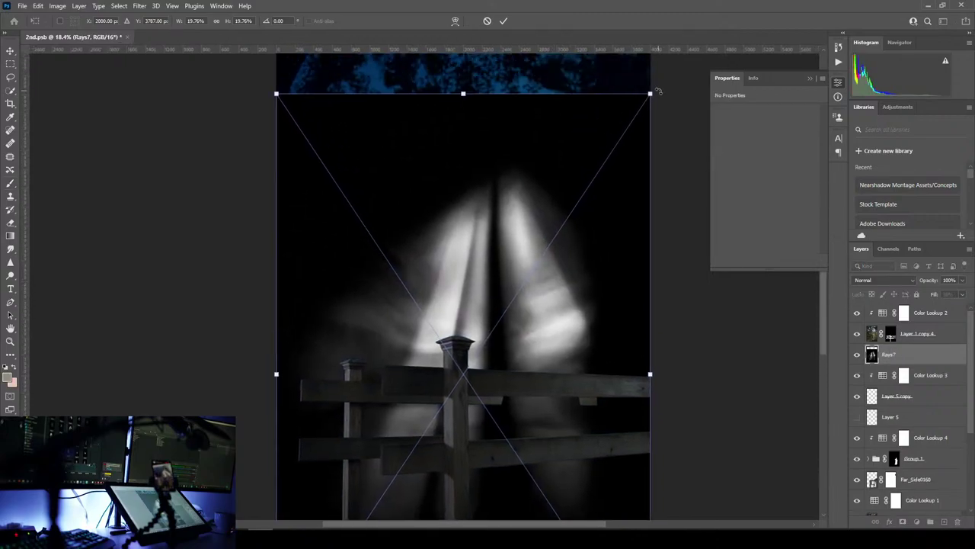
{"action": "left_click_drag", "start_coordinate": [660, 92], "coordinate": [707, 272]}
{"action": "left_click_drag", "start_coordinate": [579, 283], "coordinate": [520, 6]}
{"action": "left_click_drag", "start_coordinate": [466, 61], "coordinate": [621, 178]}
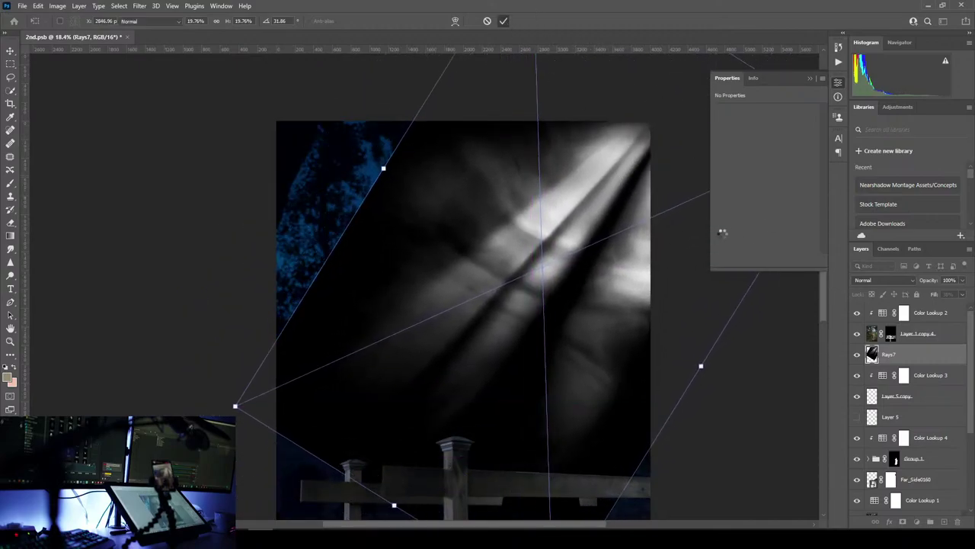
{"action": "key", "text": "Return"}
{"action": "key", "text": "b"}
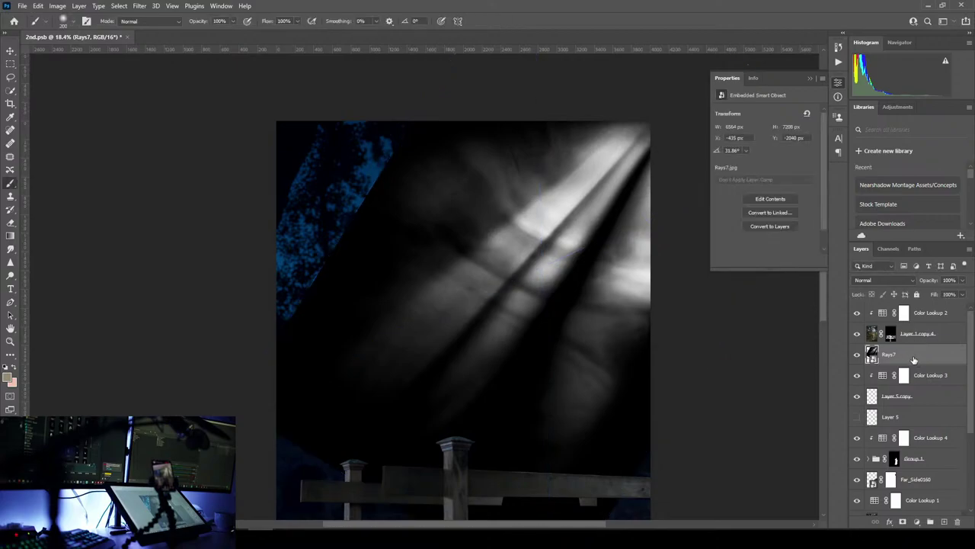
- Move the Rays7 layer to the top of the layer stack and set its blend mode to Screen
{"action": "left_click_drag", "start_coordinate": [915, 358], "coordinate": [912, 315]}
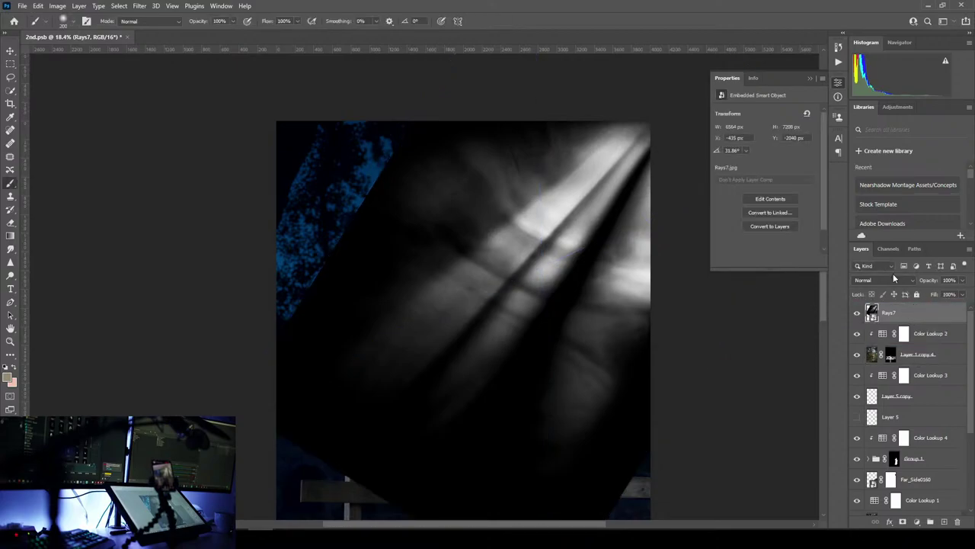
{"action": "left_click", "coordinate": [892, 281]}
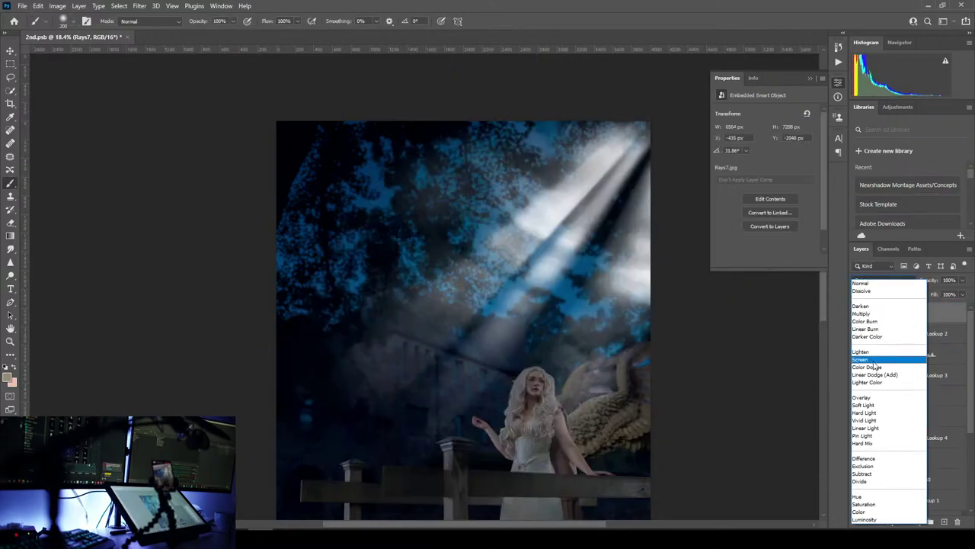
{"action": "left_click", "coordinate": [876, 361]}
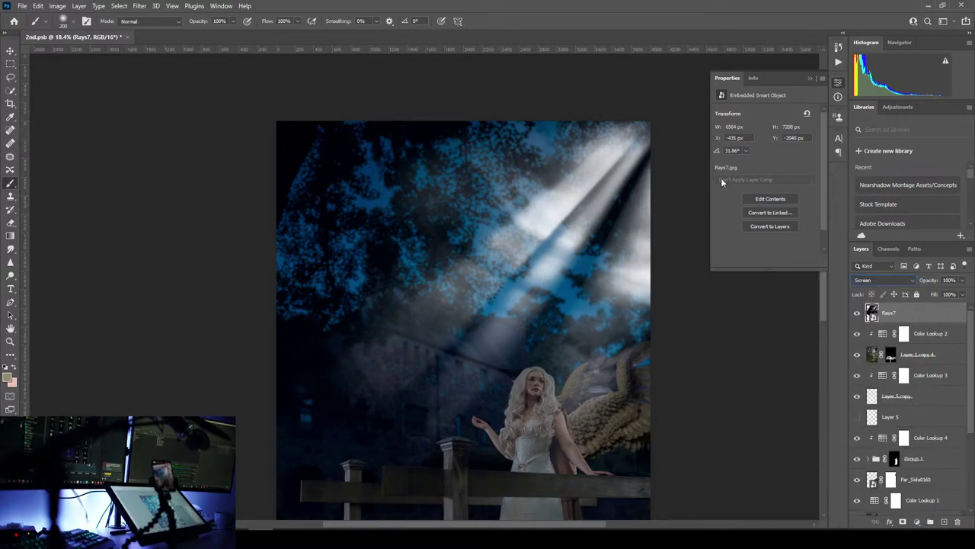
- Colorize the Rays7 layer blue with a Hue/Saturation adjustment of Hue 209, Saturation 39 and Lightness -56
{"action": "left_click", "coordinate": [61, 7]}
{"action": "mouse_move", "coordinate": [91, 32]}
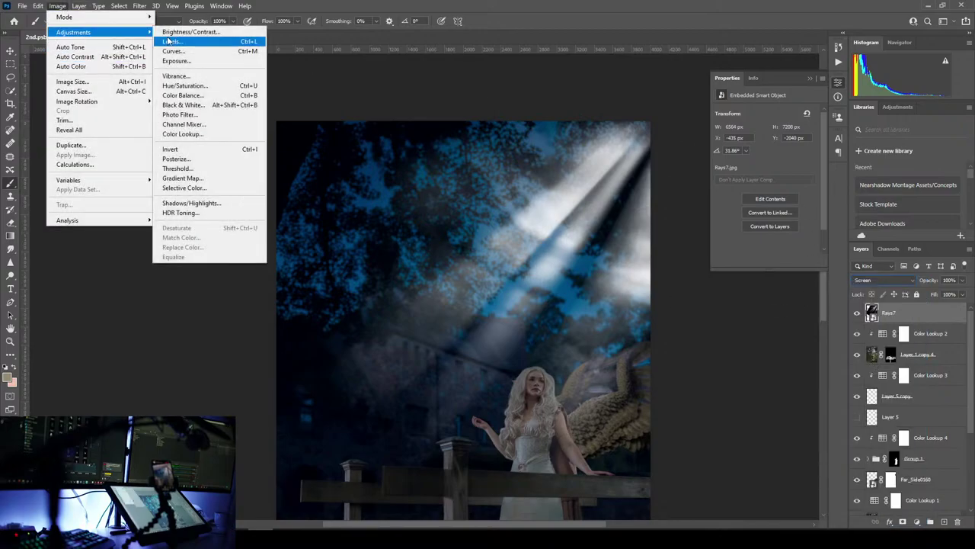
{"action": "left_click", "coordinate": [185, 85]}
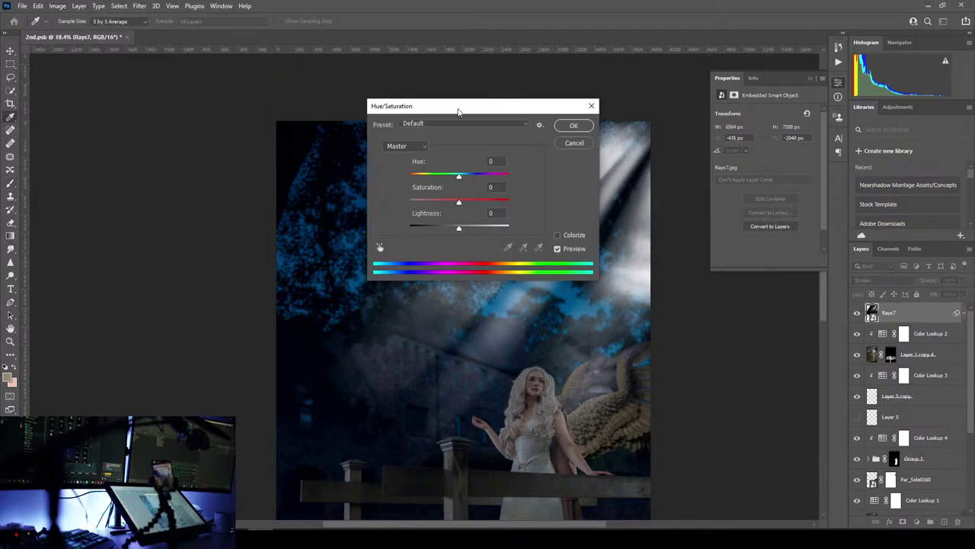
{"action": "left_click_drag", "start_coordinate": [458, 112], "coordinate": [809, 83]}
{"action": "left_click", "coordinate": [909, 206]}
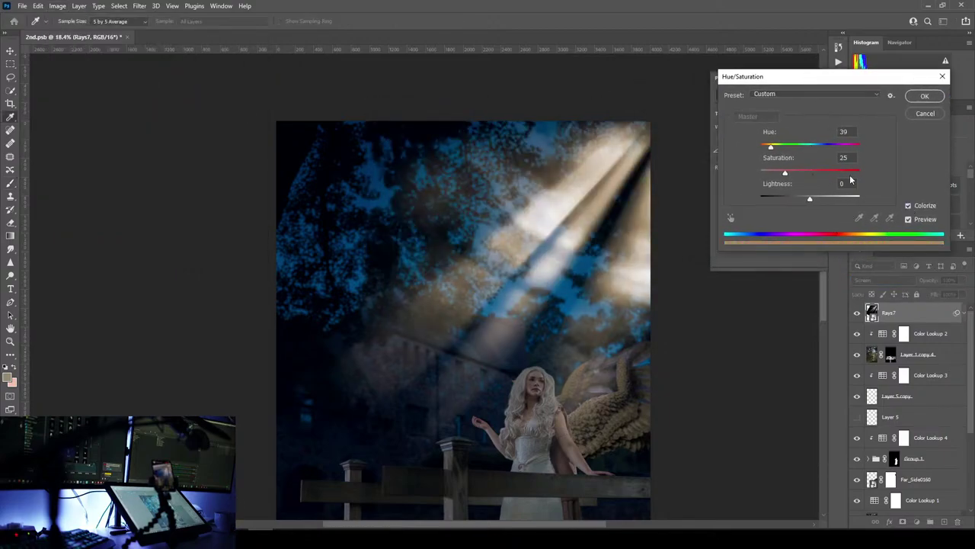
{"action": "left_click_drag", "start_coordinate": [801, 153], "coordinate": [784, 210]}
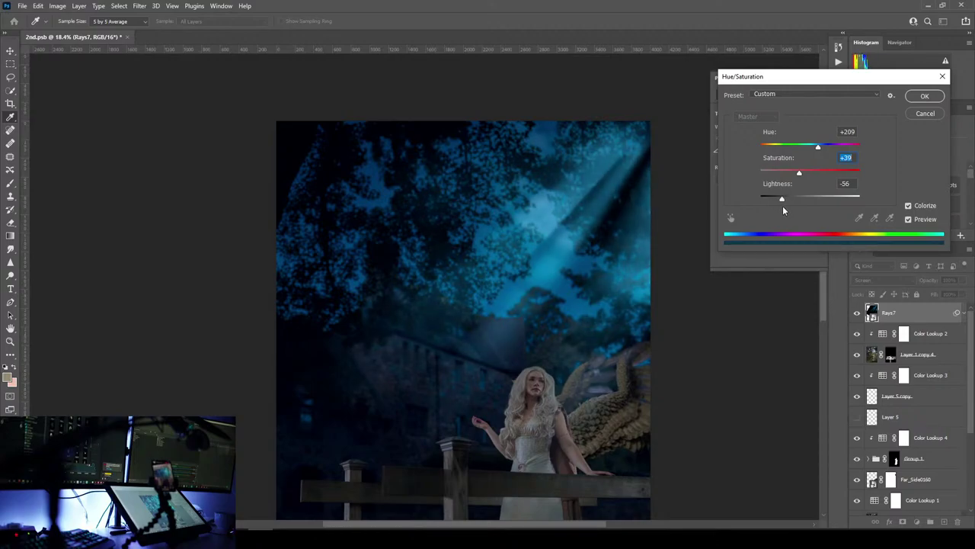
{"action": "key", "text": "Tab"}
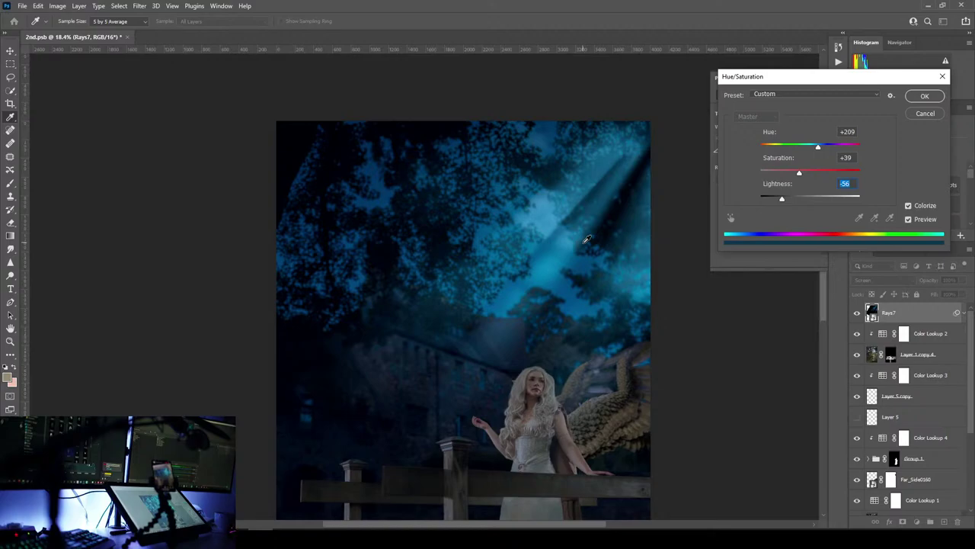
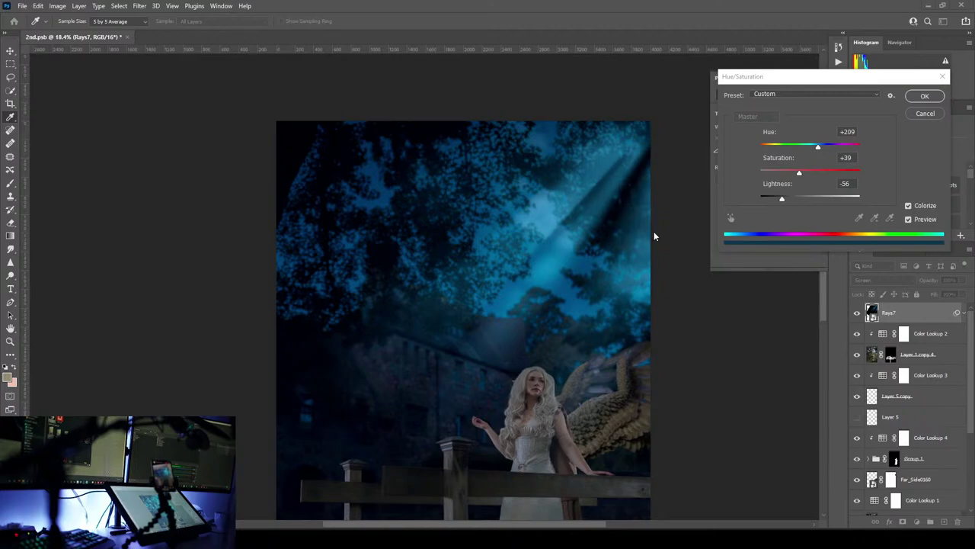
{"action": "left_click", "coordinate": [522, 22]}
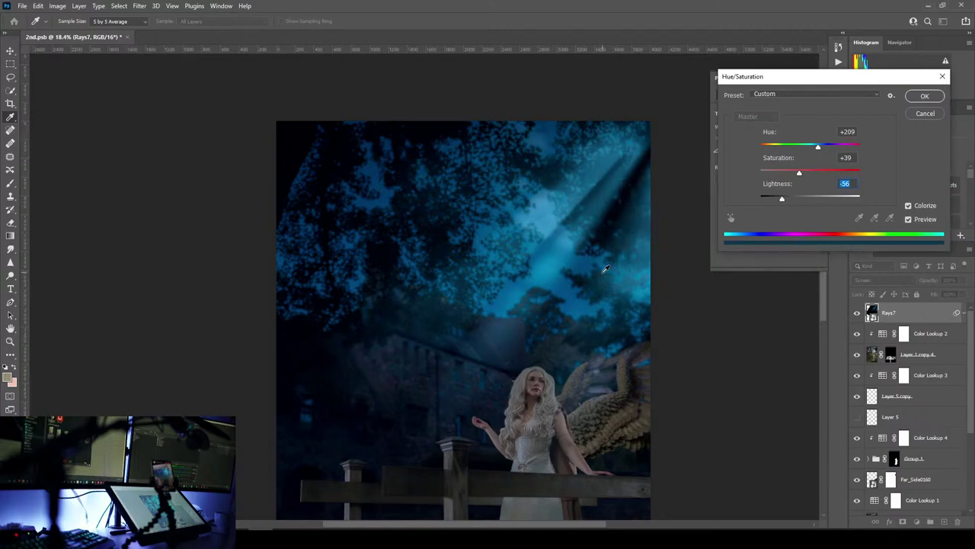
{"action": "key", "text": "alt"}
{"action": "left_click", "coordinate": [507, 36]}
{"action": "scroll", "coordinate": [573, 228], "scroll_direction": "up", "scroll_amount": 5}
{"action": "scroll", "coordinate": [576, 233], "scroll_direction": "down", "scroll_amount": 3}
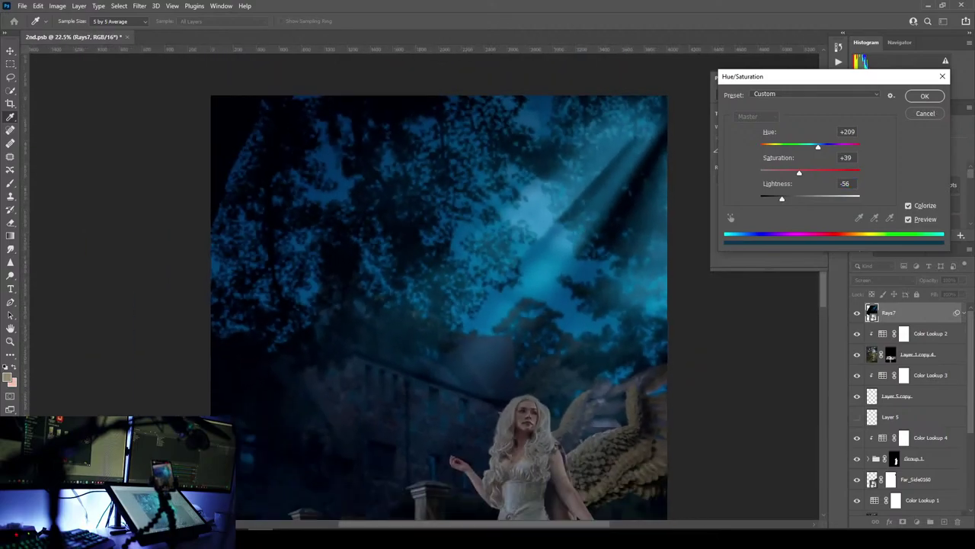
{"action": "left_click", "coordinate": [312, 14]}
{"action": "left_click", "coordinate": [923, 94]}
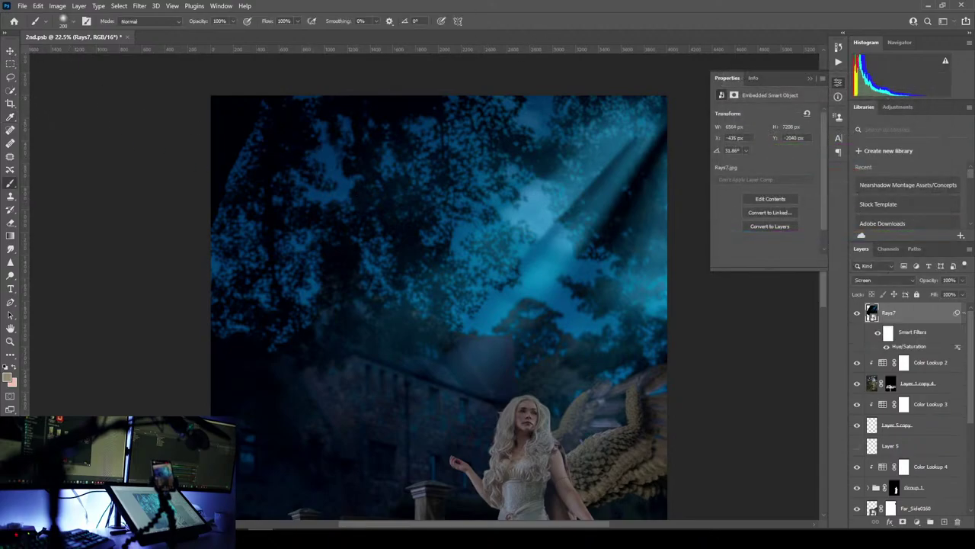
- Place the AdobeStock_106610341 moon image scaled to about 54.7%, partly cut off by the picture's upper-right corner
{"action": "left_click_drag", "start_coordinate": [237, 8], "coordinate": [601, 218]}
{"action": "left_click_drag", "start_coordinate": [638, 156], "coordinate": [457, 294]}
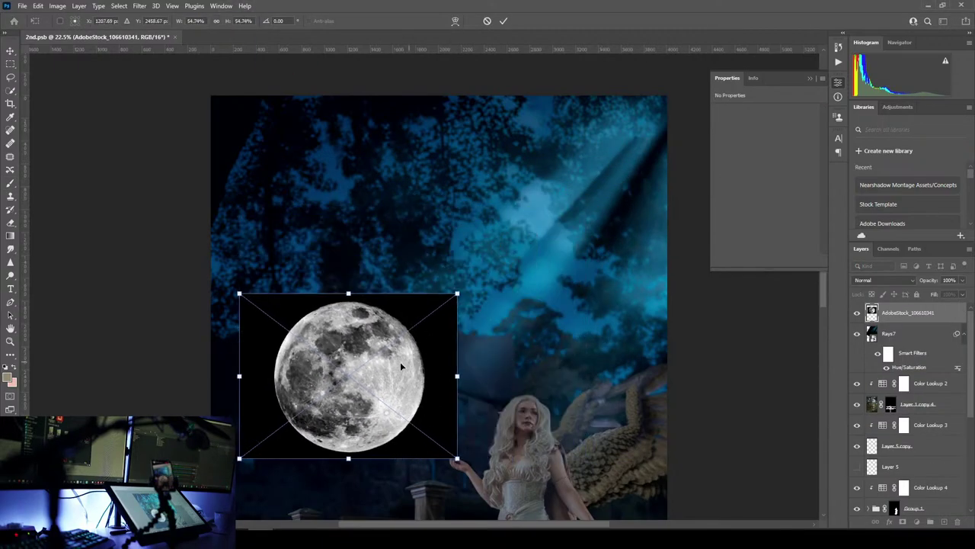
{"action": "left_click_drag", "start_coordinate": [400, 362], "coordinate": [400, 154]}
{"action": "left_click_drag", "start_coordinate": [460, 175], "coordinate": [690, 121]}
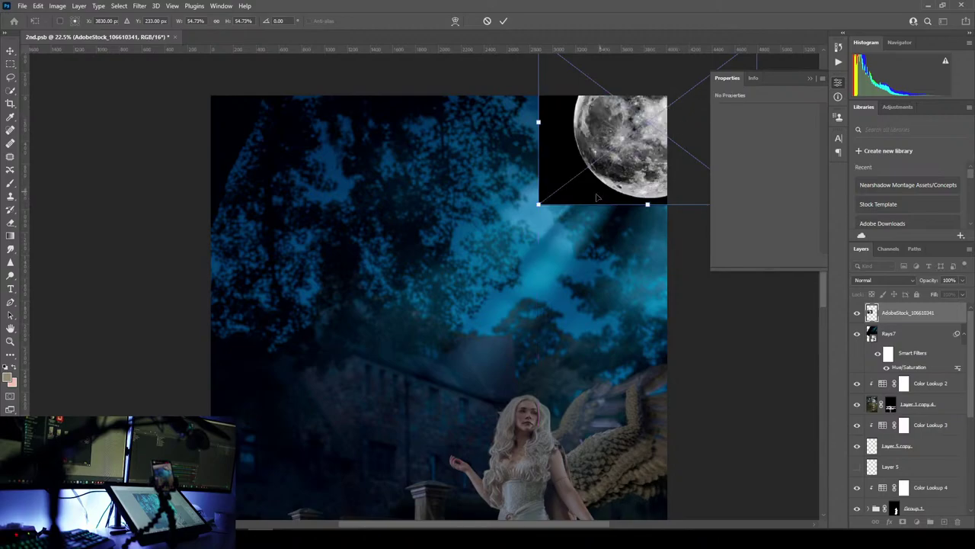
{"action": "left_click", "coordinate": [503, 21]}
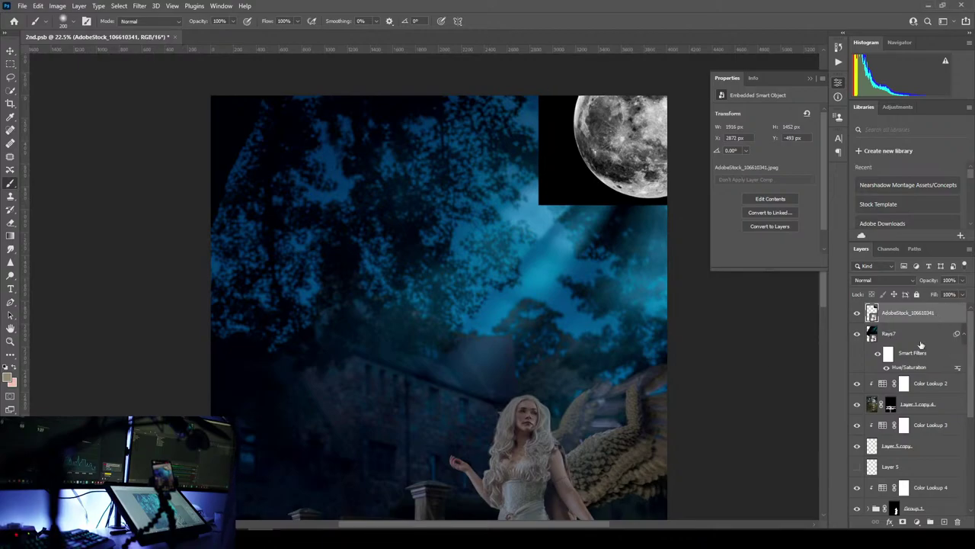
- Move the moon layer between Color Lookup 1 and Layer 1 copy 3 and set its blend mode to Screen
{"action": "left_click_drag", "start_coordinate": [904, 314], "coordinate": [910, 386]}
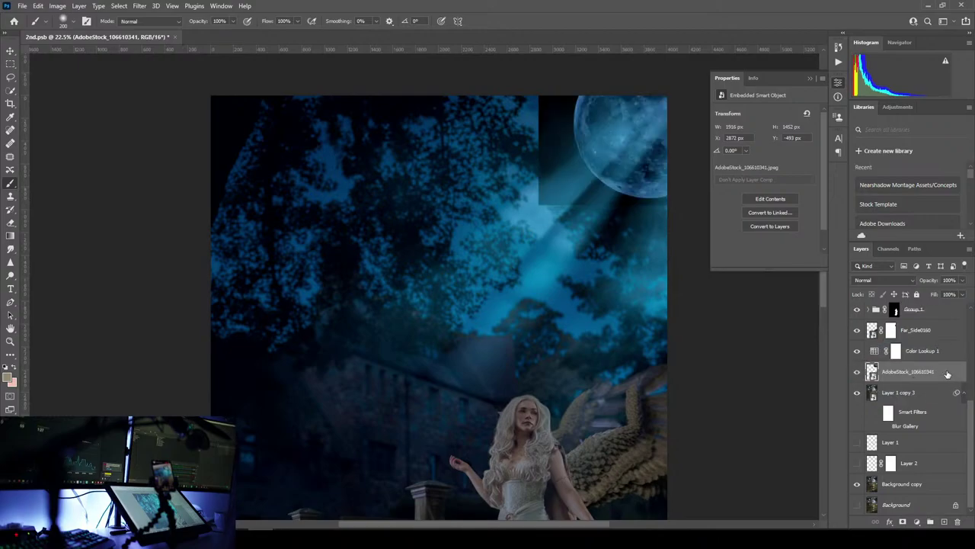
{"action": "left_click", "coordinate": [888, 281]}
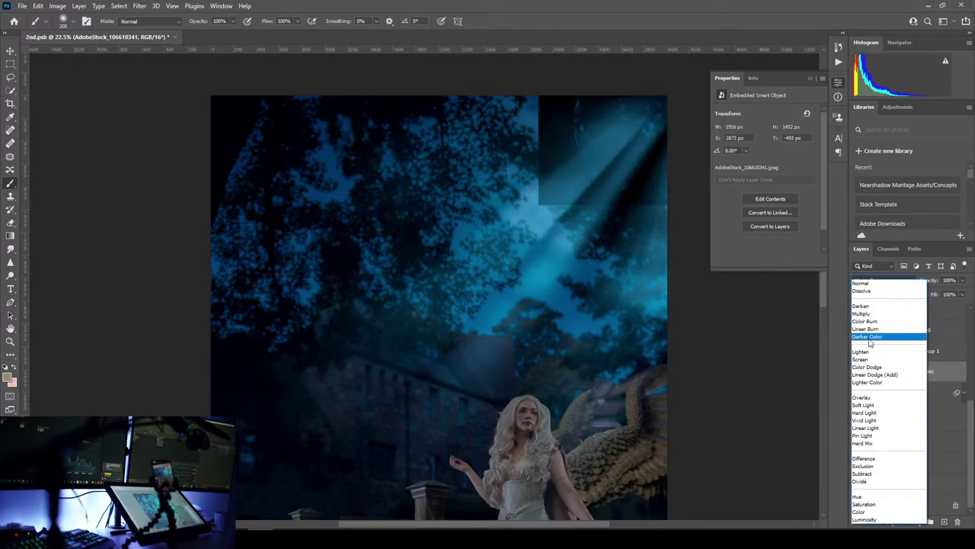
{"action": "left_click", "coordinate": [891, 283]}
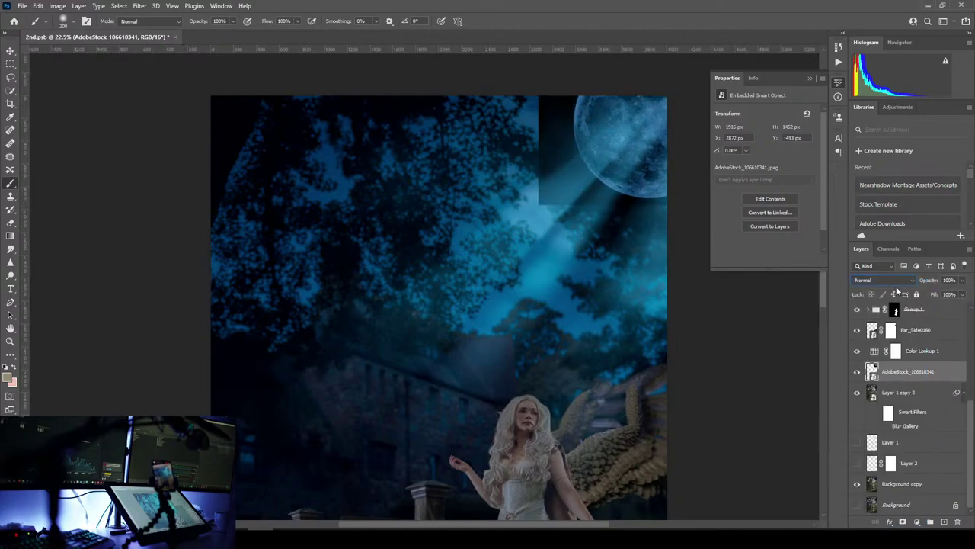
{"action": "left_click", "coordinate": [891, 281]}
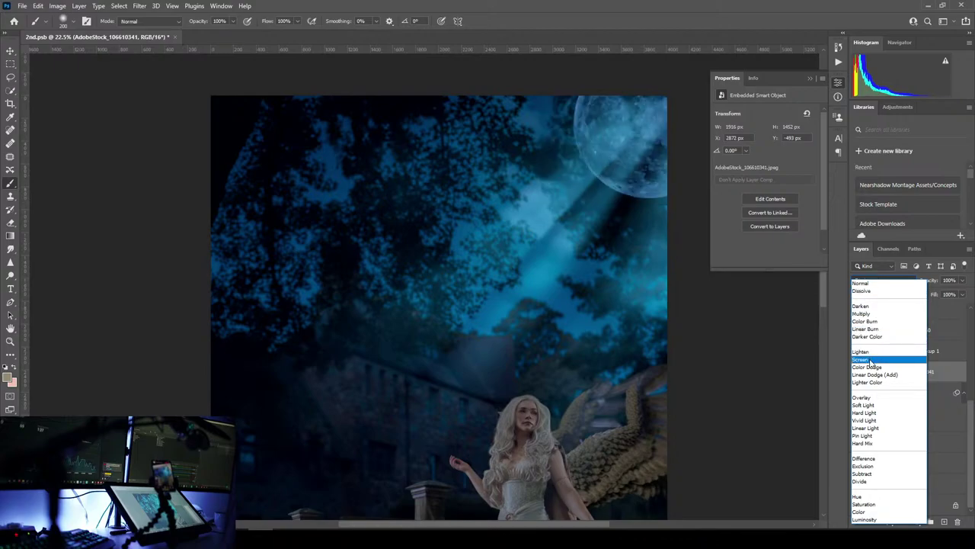
{"action": "left_click", "coordinate": [870, 360]}
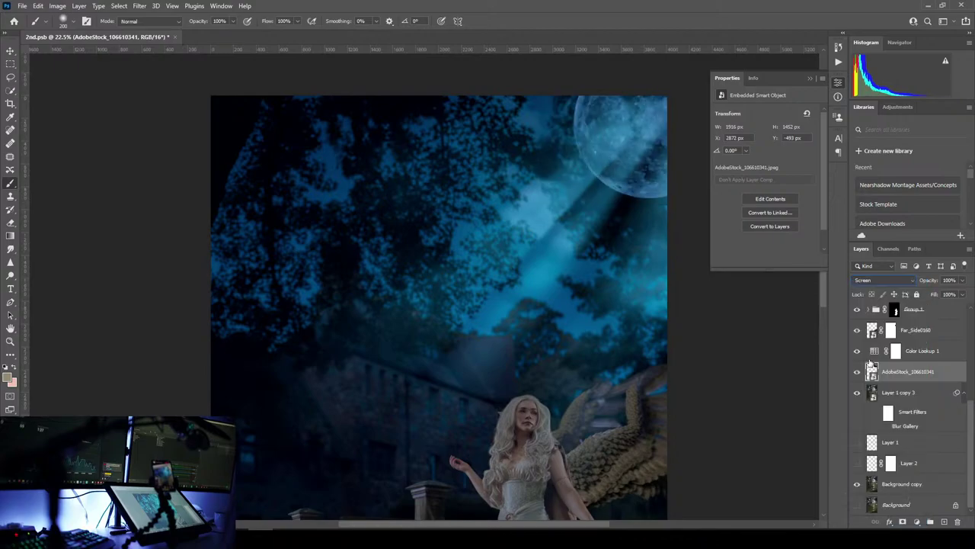
- Split the moon layer's Blend If black point for the underlying layer to 58 / 157
{"action": "double_click", "coordinate": [956, 381]}
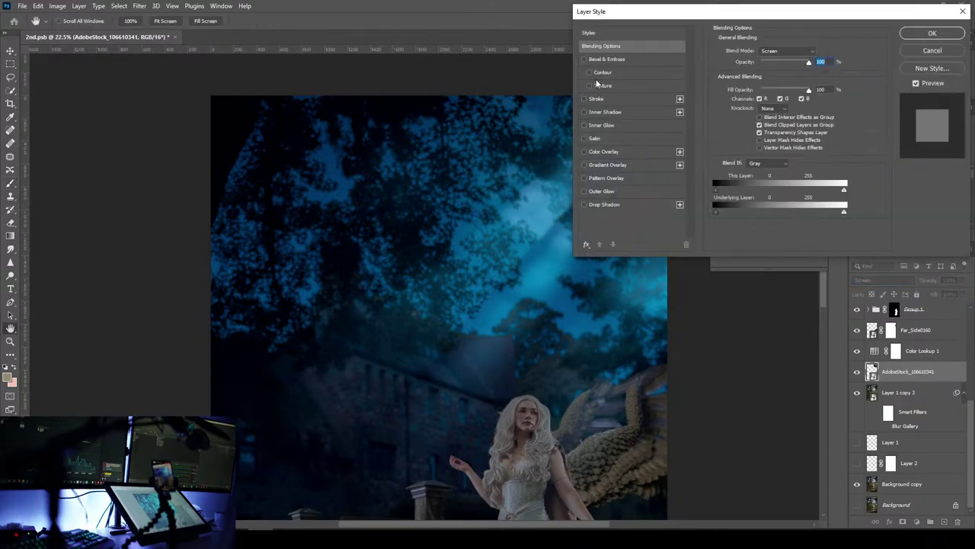
{"action": "left_click_drag", "start_coordinate": [678, 14], "coordinate": [173, 74]}
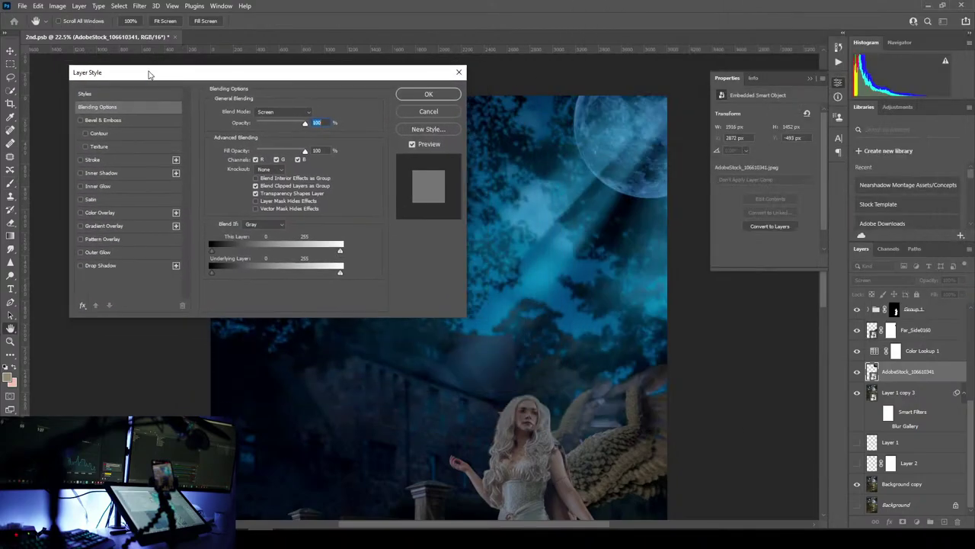
{"action": "left_click_drag", "start_coordinate": [214, 273], "coordinate": [241, 276]}
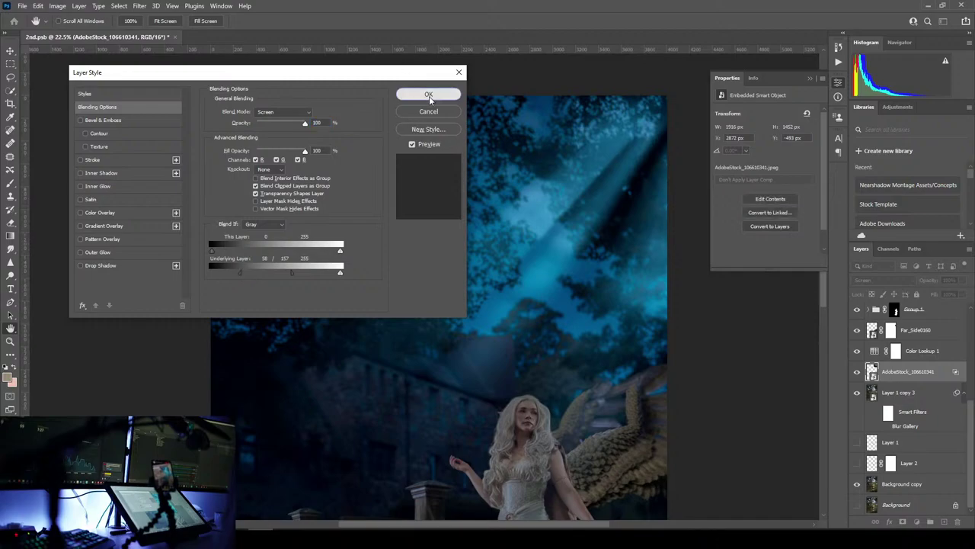
{"action": "left_click", "coordinate": [428, 94]}
- Set the moon layer's blend mode to Normal and shift the moon down to about X 2847 px, Y -288 px
{"action": "left_click", "coordinate": [876, 280]}
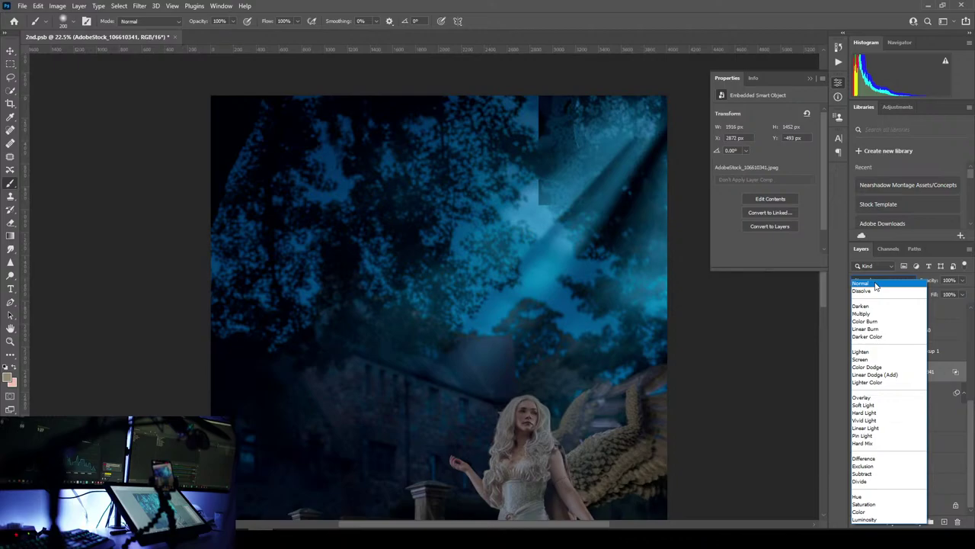
{"action": "left_click", "coordinate": [876, 283]}
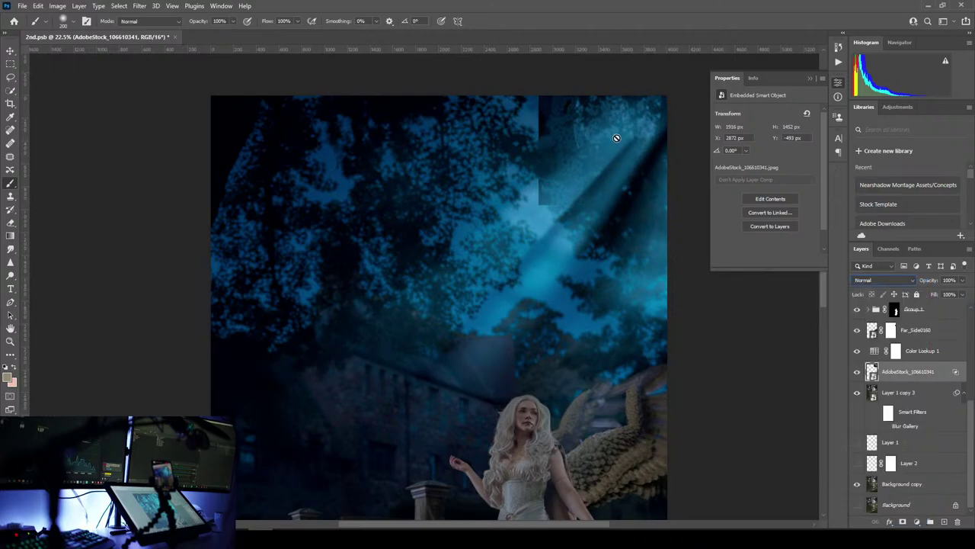
{"action": "left_click", "coordinate": [11, 51]}
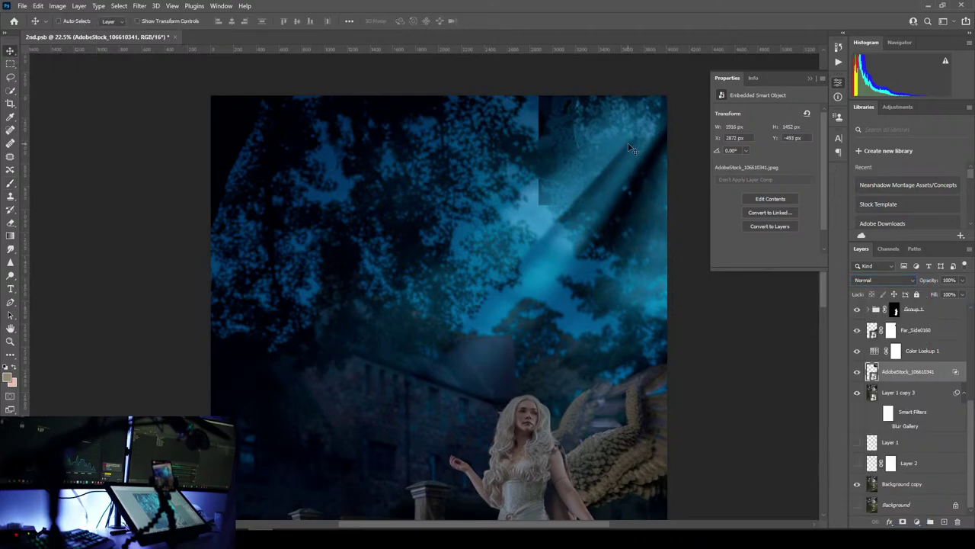
{"action": "left_click_drag", "start_coordinate": [625, 149], "coordinate": [545, 217]}
{"action": "left_click_drag", "start_coordinate": [532, 263], "coordinate": [572, 171]}
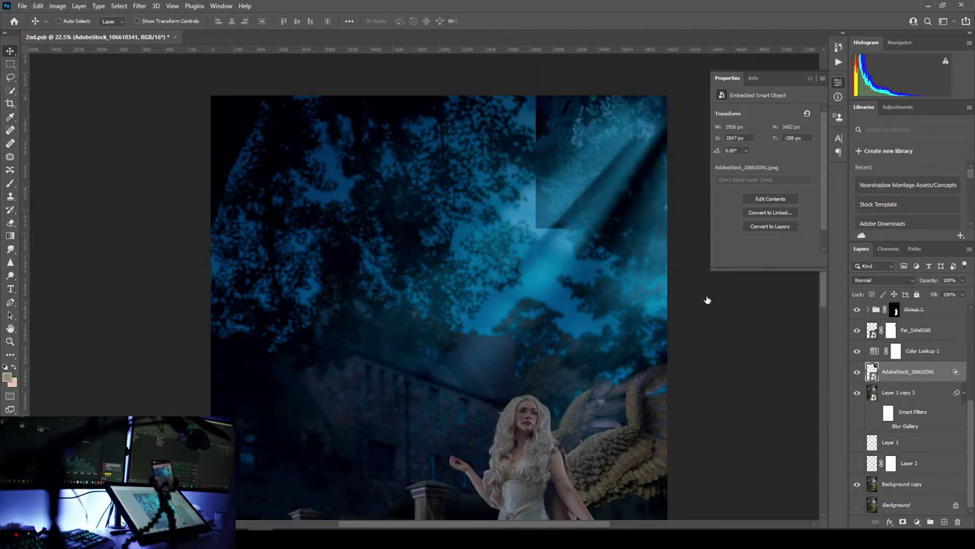
- Adjust the moon layer's Blend If black points to 16 for this layer and 36 / 157 for the underlying layer
{"action": "double_click", "coordinate": [908, 371]}
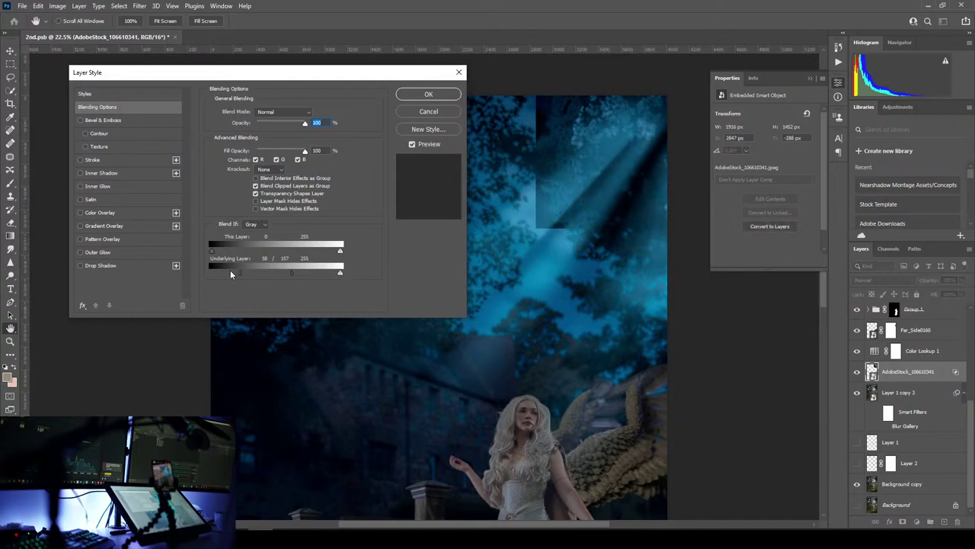
{"action": "mouse_move", "coordinate": [263, 273]}
{"action": "left_mouse_down"}
{"action": "mouse_move", "coordinate": [286, 273]}
{"action": "mouse_move", "coordinate": [253, 273]}
{"action": "left_mouse_up"}
{"action": "left_click_drag", "start_coordinate": [212, 252], "coordinate": [232, 277]}
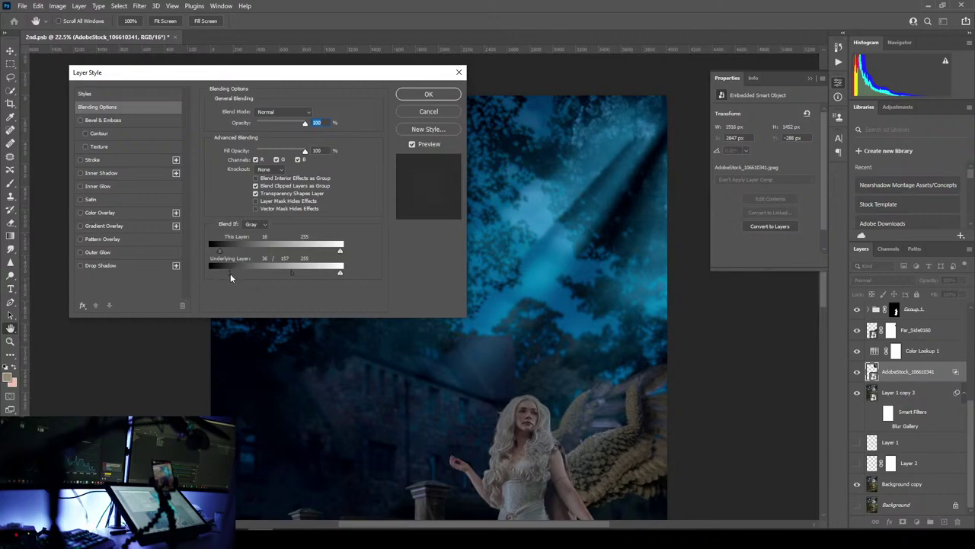
{"action": "left_click", "coordinate": [429, 94]}
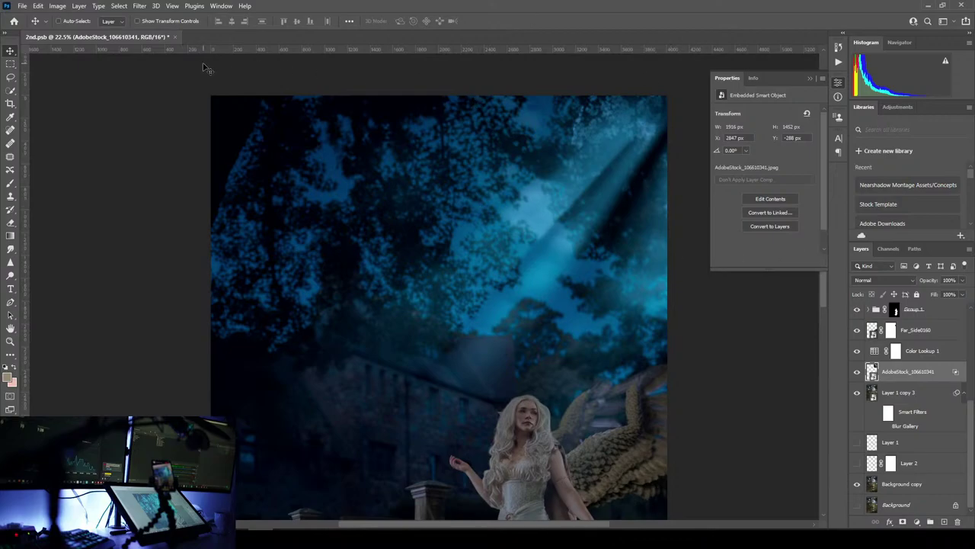
- Soften the moon layer with the Blur filter and a low-radius Gaussian Blur
{"action": "left_click", "coordinate": [140, 6]}
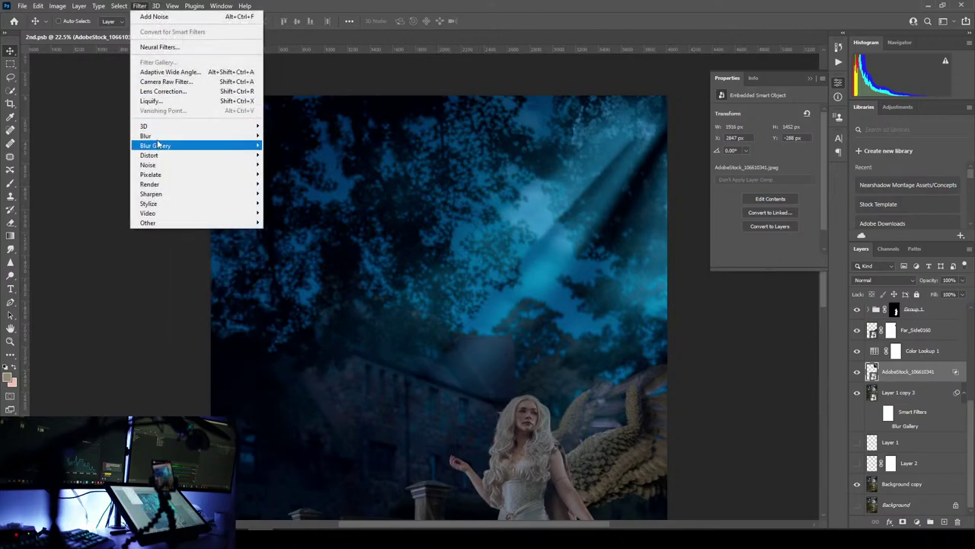
{"action": "mouse_move", "coordinate": [152, 135]}
{"action": "left_click", "coordinate": [301, 144]}
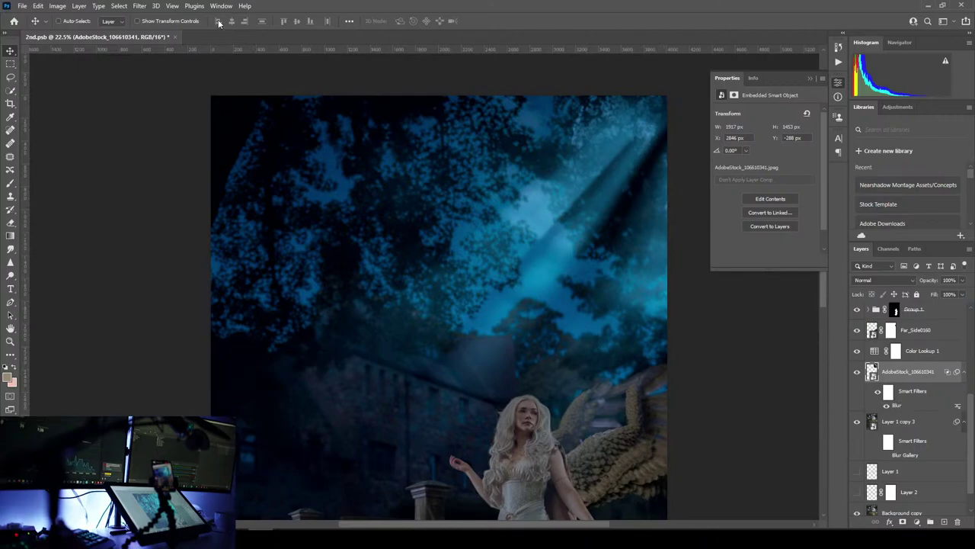
{"action": "left_click", "coordinate": [140, 6]}
{"action": "mouse_move", "coordinate": [173, 136]}
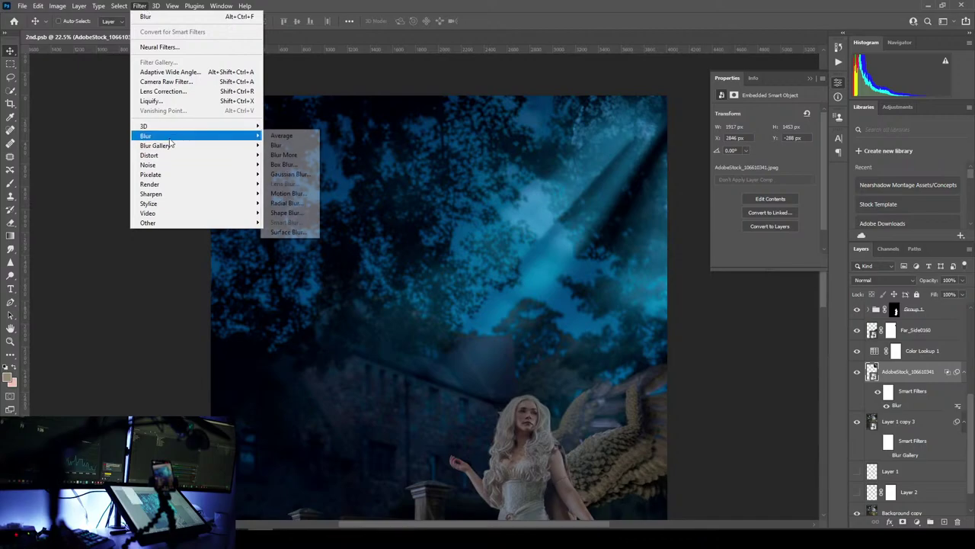
{"action": "left_click", "coordinate": [297, 174]}
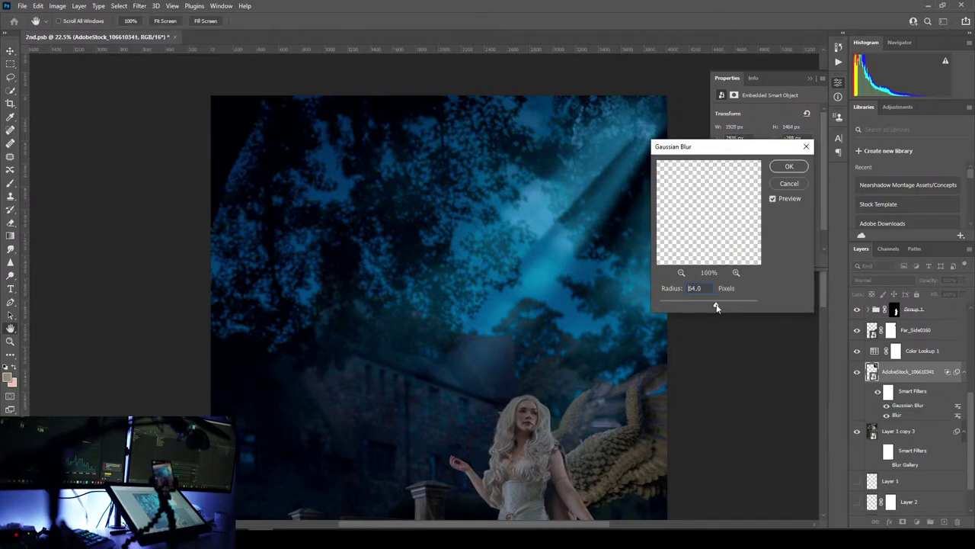
{"action": "left_click_drag", "start_coordinate": [691, 308], "coordinate": [663, 309]}
{"action": "left_click", "coordinate": [789, 166]}
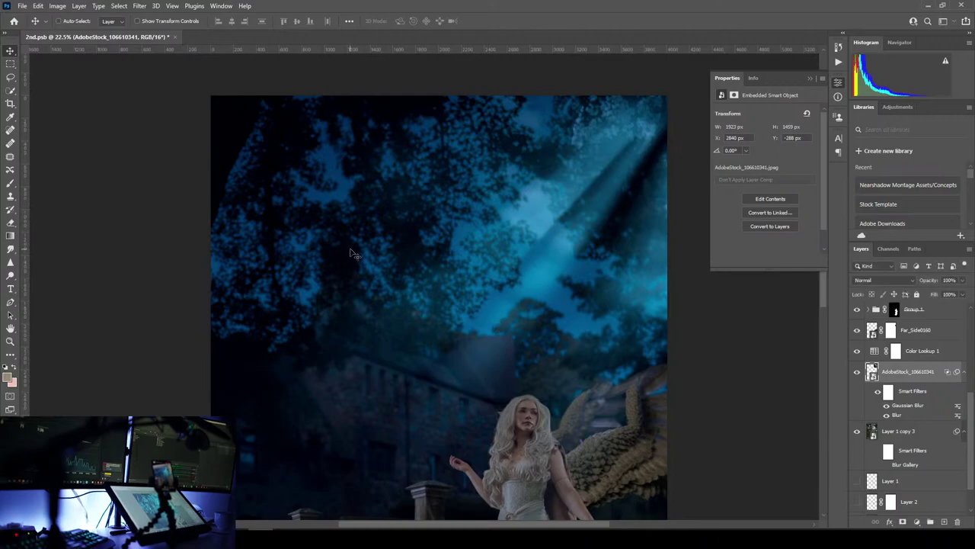
- Place the AdobeStock_387654160 light-ray image above the moon layer, enlarged beyond the canvas sides at about X -1630 px, Y 537 px
{"action": "left_click_drag", "start_coordinate": [593, 356], "coordinate": [554, 205]}
{"action": "scroll", "coordinate": [550, 256], "scroll_direction": "down", "scroll_amount": 5}
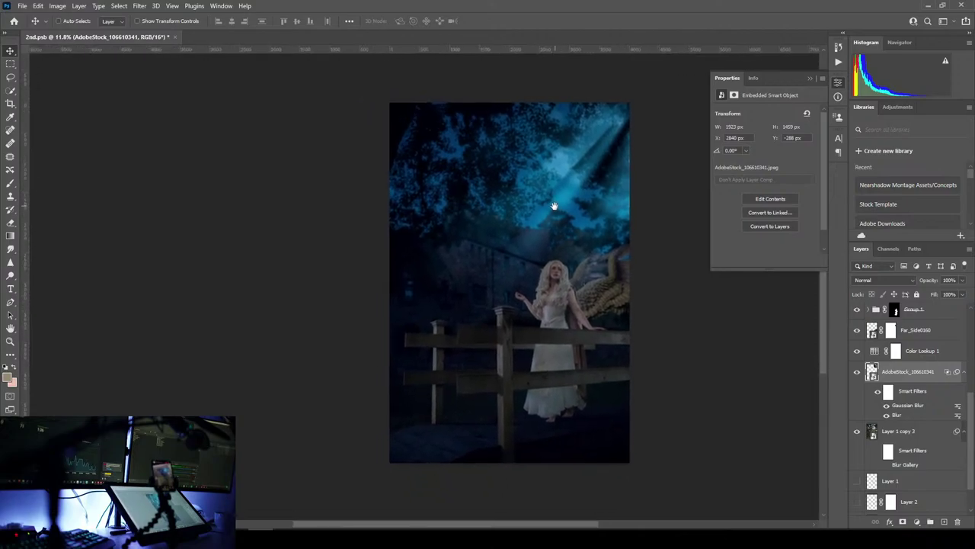
{"action": "scroll", "coordinate": [572, 266], "scroll_direction": "up", "scroll_amount": 3}
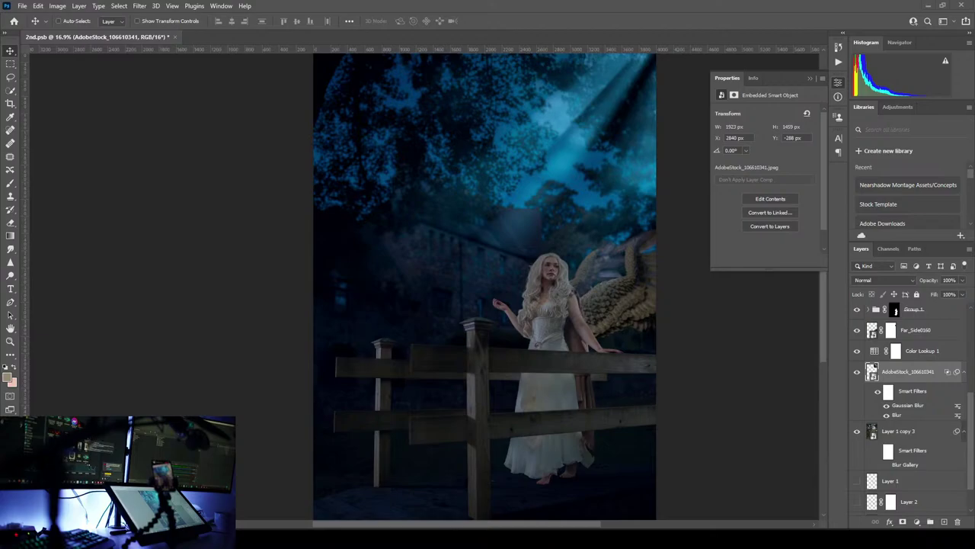
{"action": "left_click_drag", "start_coordinate": [442, 124], "coordinate": [507, 413]}
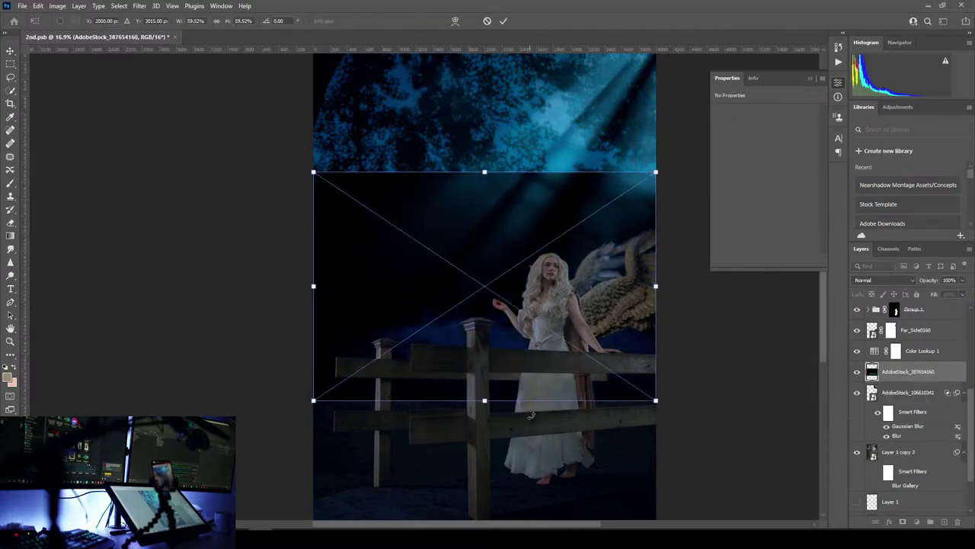
{"action": "left_click_drag", "start_coordinate": [556, 214], "coordinate": [536, 262]}
{"action": "left_click_drag", "start_coordinate": [645, 244], "coordinate": [770, 159]}
{"action": "left_click_drag", "start_coordinate": [733, 333], "coordinate": [660, 344]}
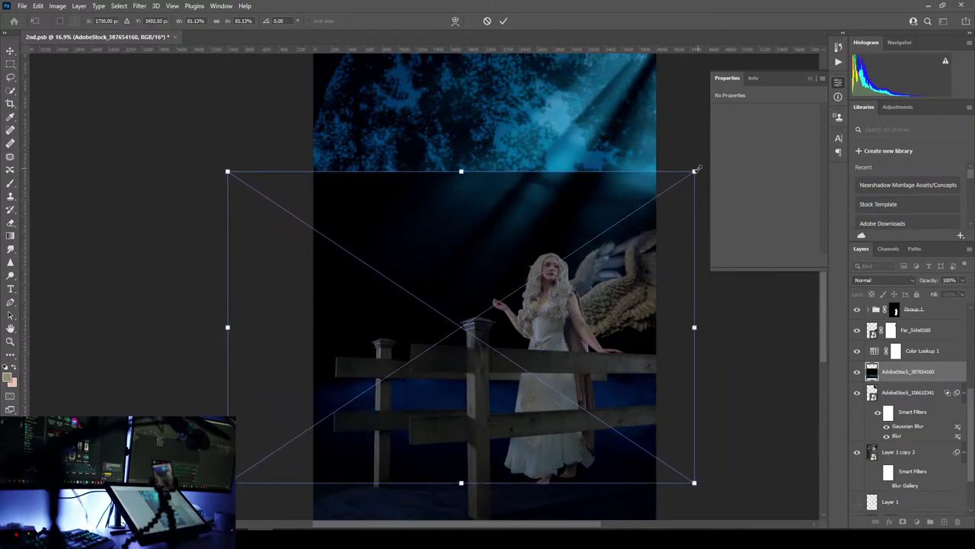
{"action": "left_click_drag", "start_coordinate": [694, 171], "coordinate": [793, 105]}
{"action": "left_click_drag", "start_coordinate": [739, 338], "coordinate": [686, 375]}
{"action": "left_click_drag", "start_coordinate": [457, 141], "coordinate": [461, 60]}
{"action": "left_click_drag", "start_coordinate": [490, 218], "coordinate": [500, 237]}
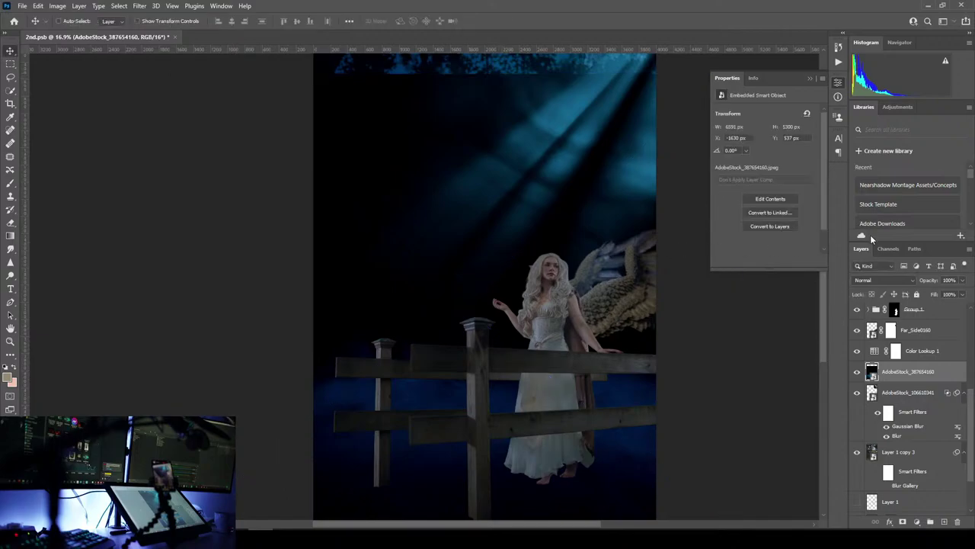
- Set the light-ray layer's blend mode to Screen and move it to about X -2240 px, Y 240 px
{"action": "left_click", "coordinate": [897, 282]}
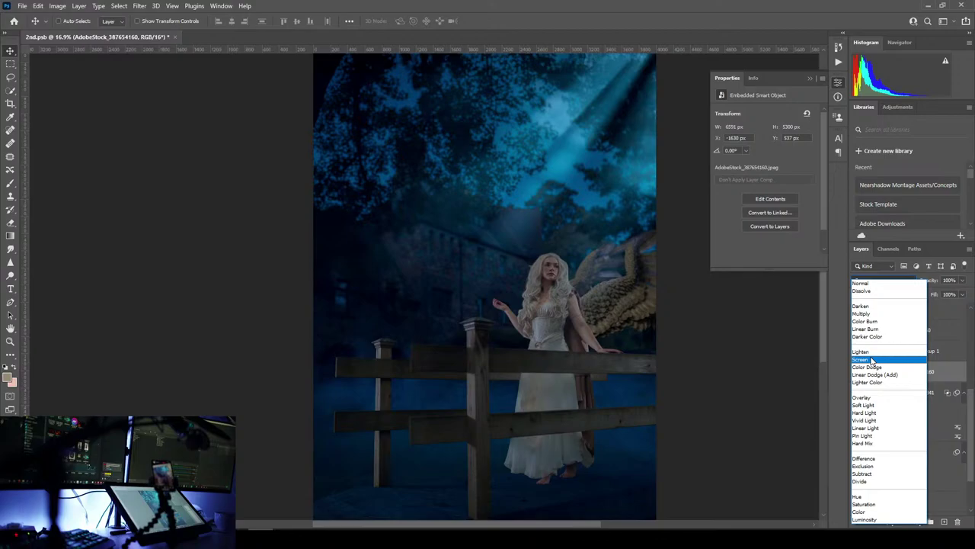
{"action": "left_click", "coordinate": [872, 359]}
{"action": "left_click_drag", "start_coordinate": [347, 409], "coordinate": [301, 370]}
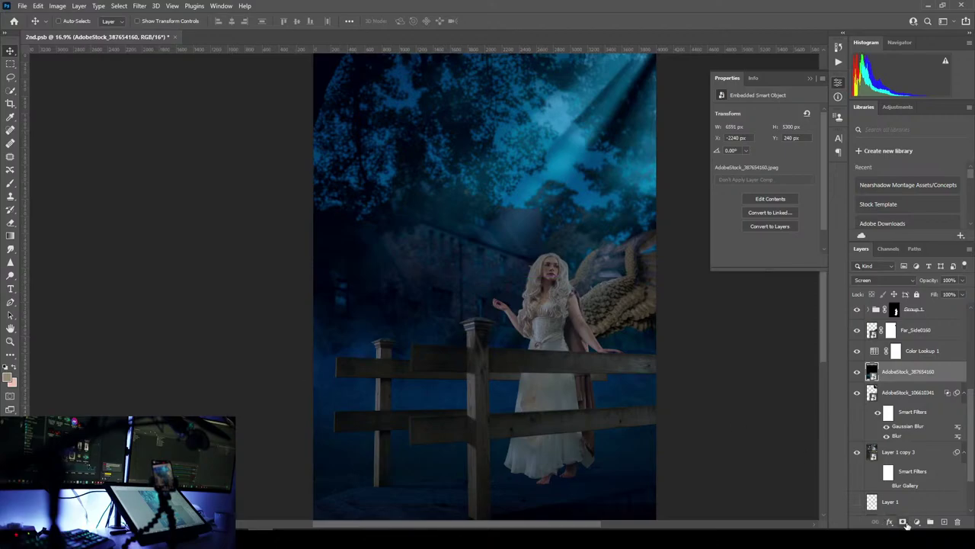
- Add a layer mask to the light-ray layer and paint black over the ground with a 2200 px soft round brush
{"action": "left_click", "coordinate": [902, 522]}
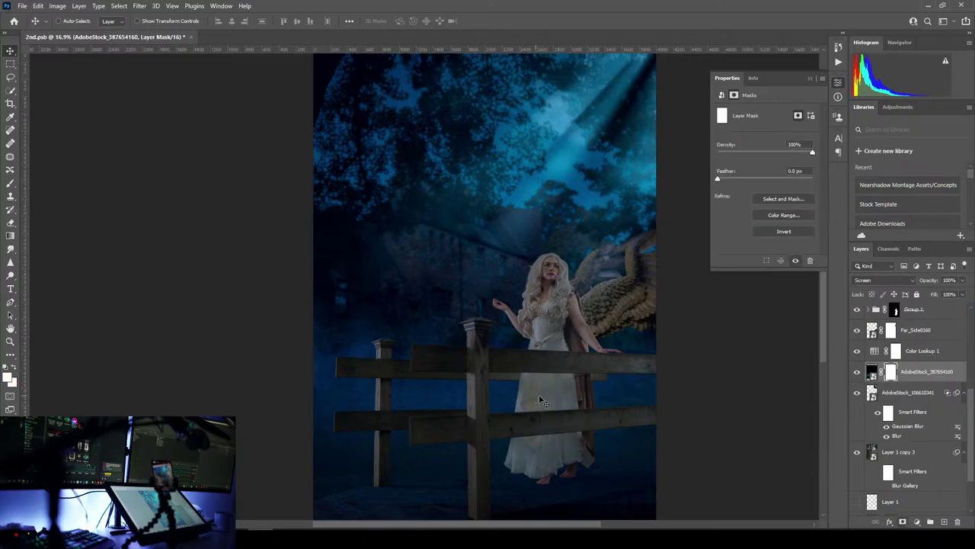
{"action": "left_click", "coordinate": [10, 183]}
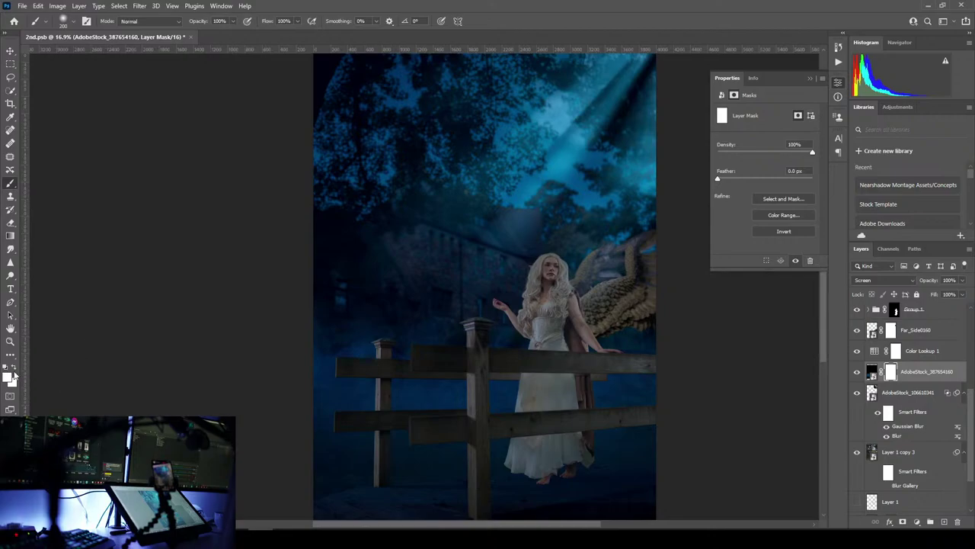
{"action": "left_click", "coordinate": [10, 375]}
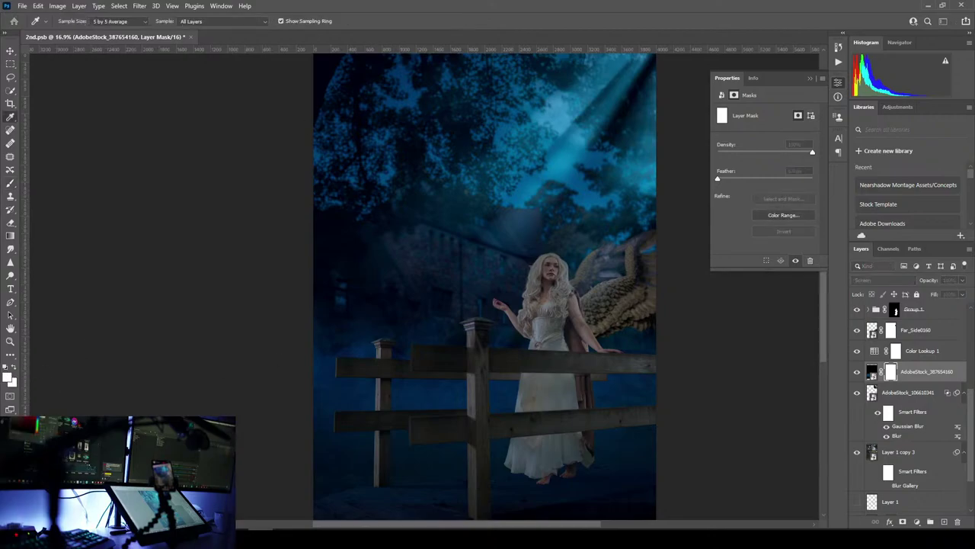
{"action": "key", "text": "Return"}
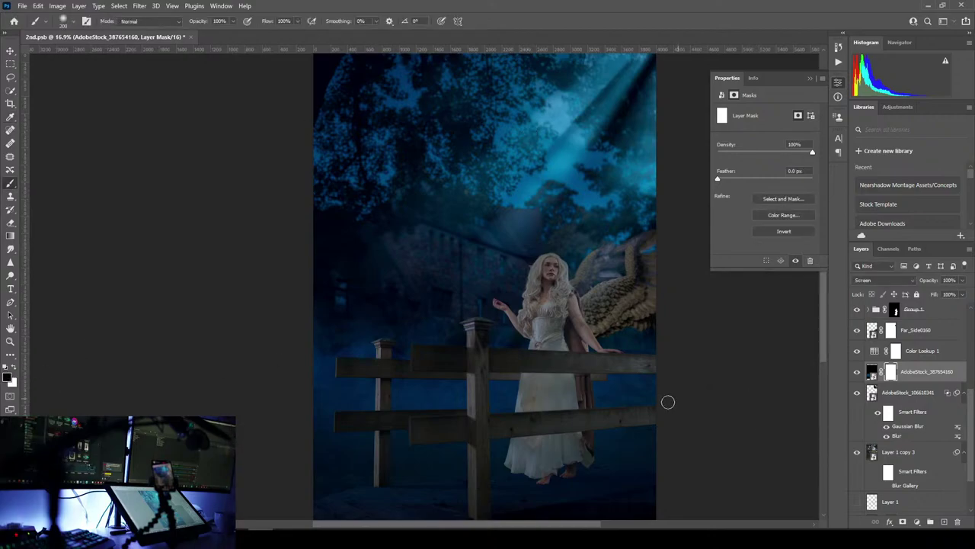
{"action": "left_click_drag", "start_coordinate": [648, 413], "coordinate": [605, 294]}
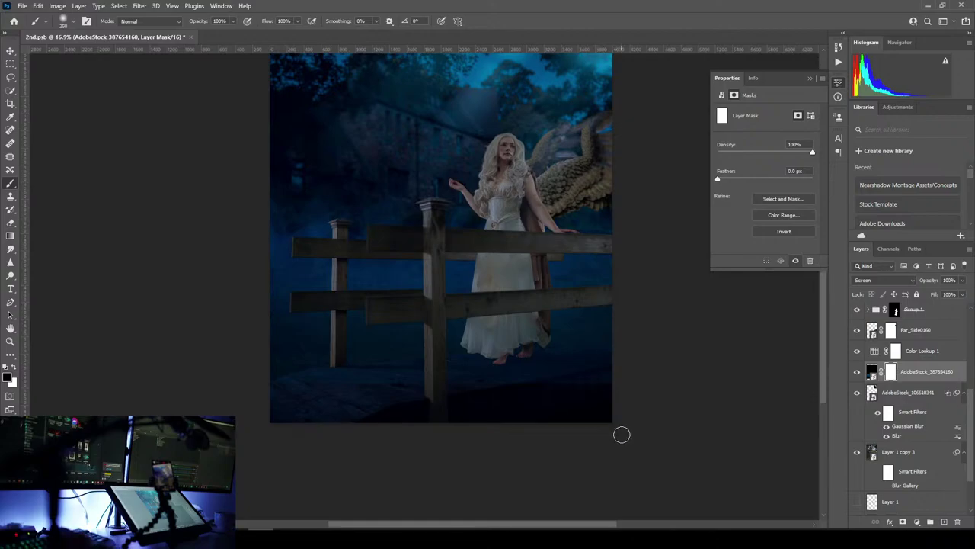
{"action": "key", "text": "bracketright"}
{"action": "key", "text": "bracketright"}
{"action": "key", "text": "bracketright"}
{"action": "key", "text": "bracketright"}
{"action": "key", "text": "bracketright"}
{"action": "key", "text": "bracketright"}
{"action": "key", "text": "bracketright"}
{"action": "key", "text": "bracketright"}
{"action": "key", "text": "bracketright"}
{"action": "key", "text": "bracketright"}
{"action": "key", "text": "bracketright"}
{"action": "key", "text": "bracketright"}
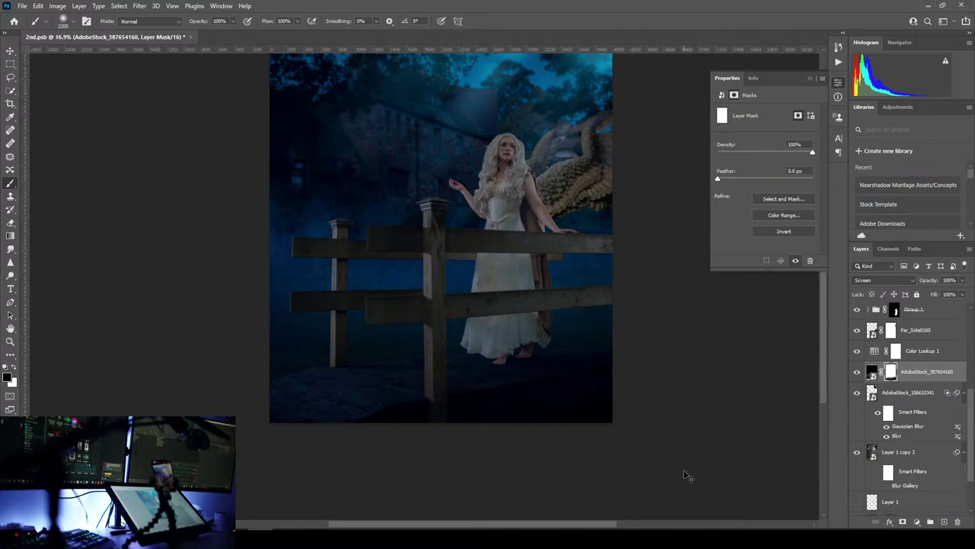
{"action": "left_click", "coordinate": [74, 20]}
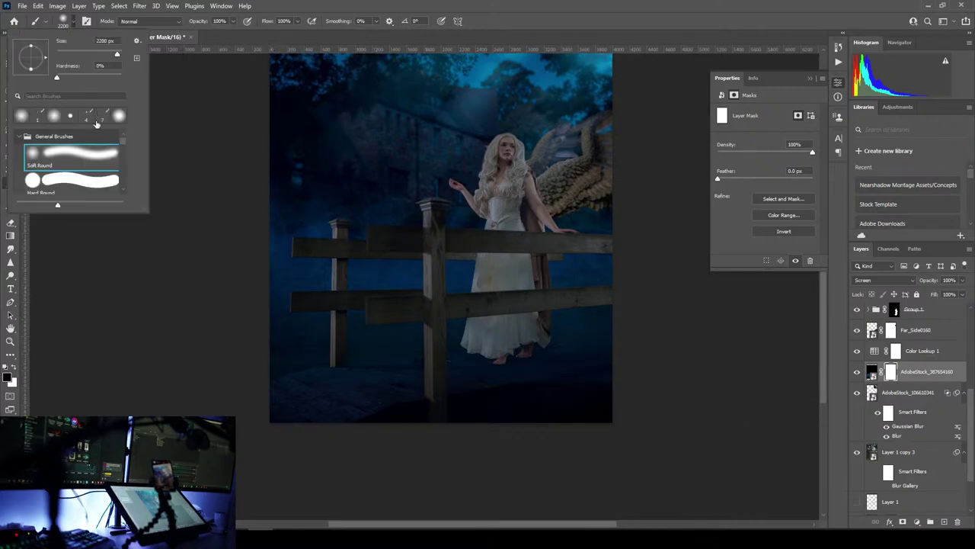
{"action": "left_click", "coordinate": [665, 37]}
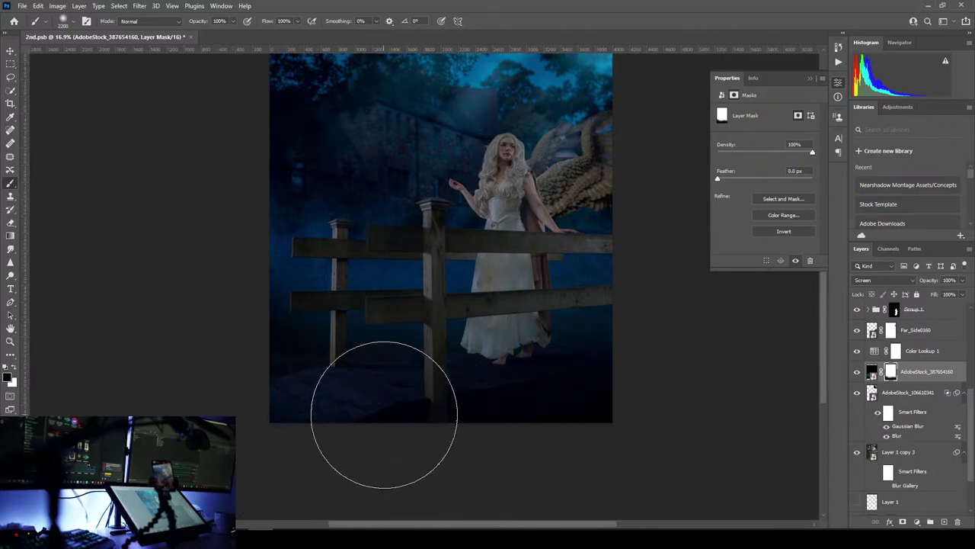
{"action": "left_click_drag", "start_coordinate": [577, 380], "coordinate": [542, 387]}
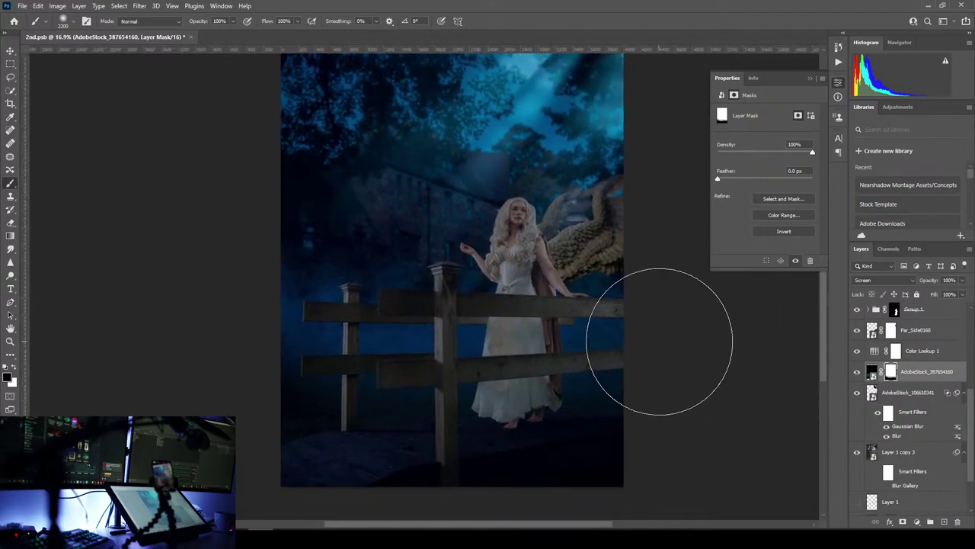
- Apply a Hue/Saturation adjustment to the light-ray layer's image with Saturation at -69
{"action": "left_click", "coordinate": [66, 9]}
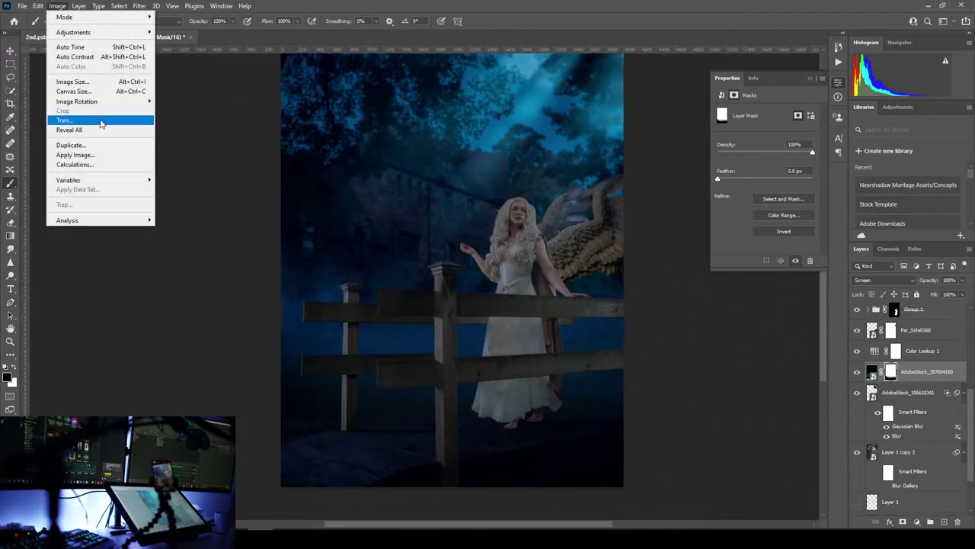
{"action": "mouse_move", "coordinate": [91, 32]}
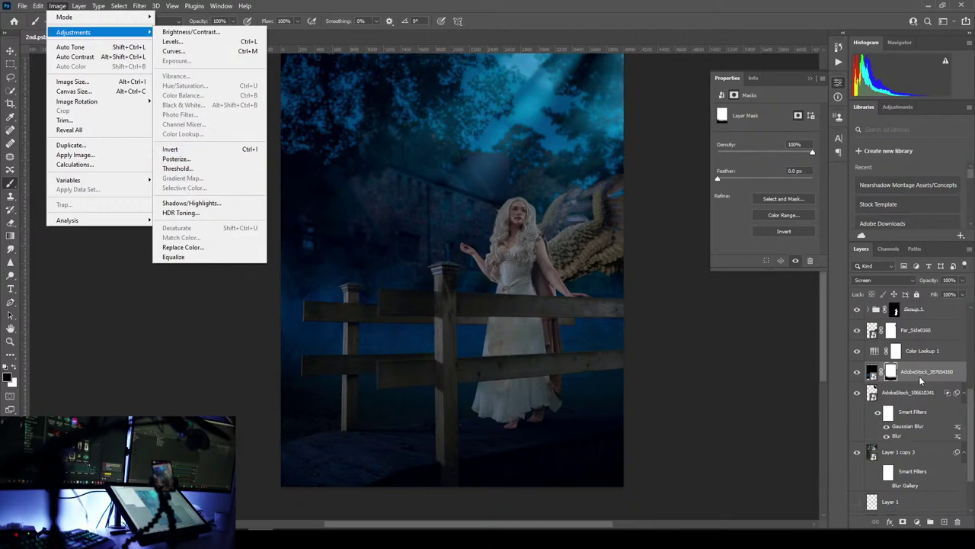
{"action": "left_click", "coordinate": [872, 373]}
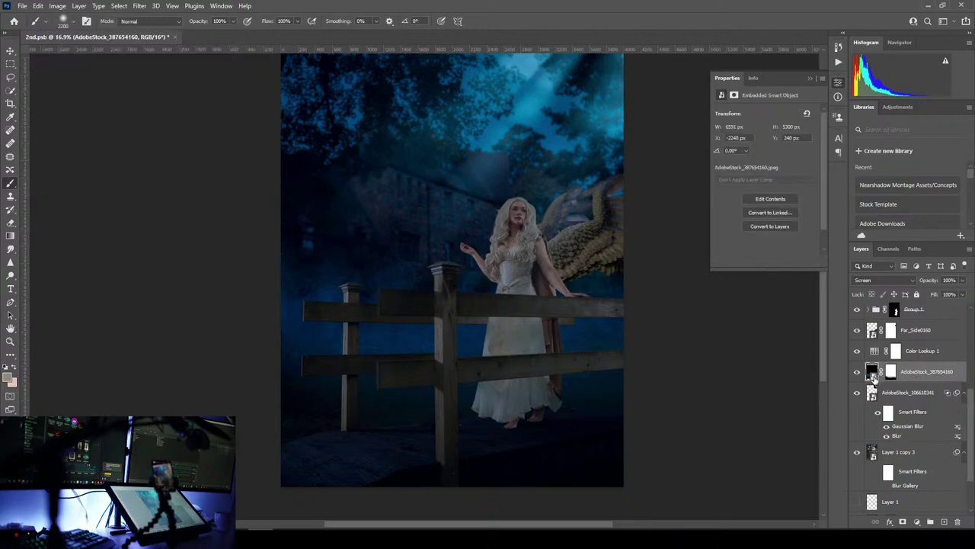
{"action": "left_click", "coordinate": [53, 9]}
{"action": "mouse_move", "coordinate": [84, 30]}
{"action": "left_click", "coordinate": [191, 85]}
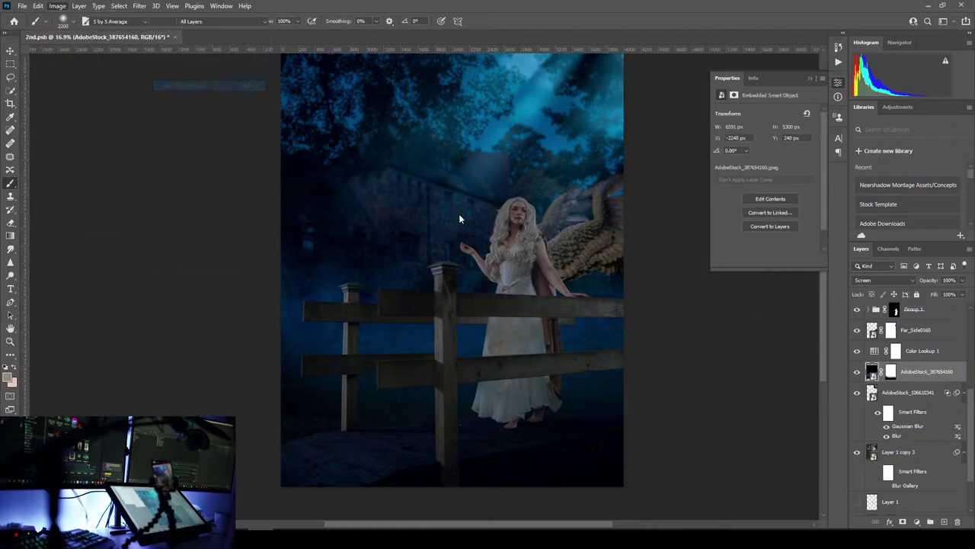
{"action": "left_click_drag", "start_coordinate": [810, 174], "coordinate": [776, 175]}
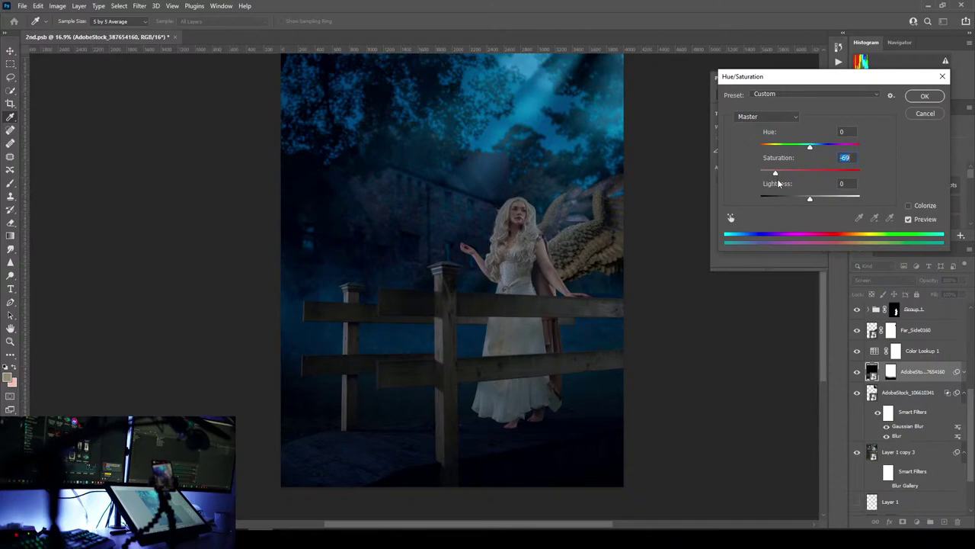
{"action": "left_click", "coordinate": [922, 96]}
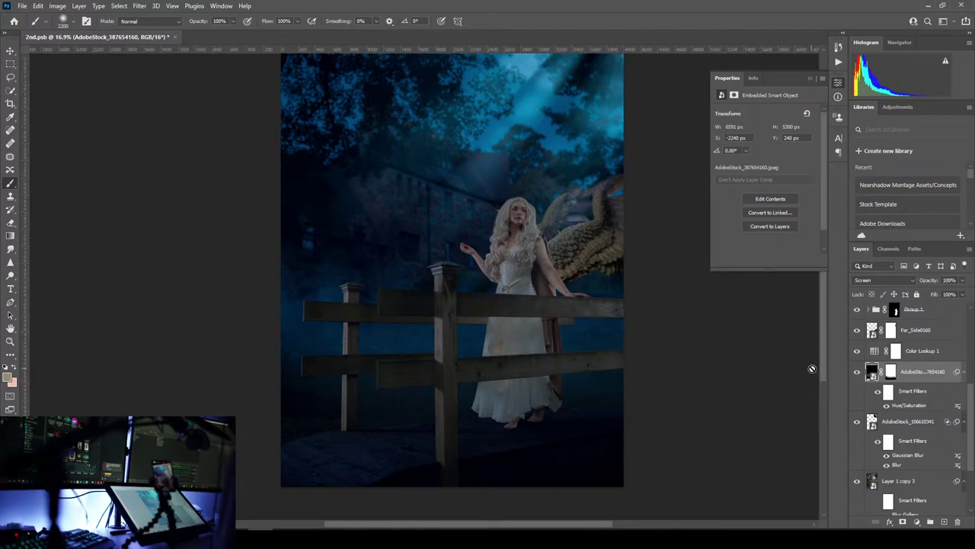
- Delete the Color Lookup 4 and Color Lookup 3 adjustment layers above the woman's layers
{"action": "scroll", "coordinate": [569, 235], "scroll_direction": "up", "scroll_amount": 5}
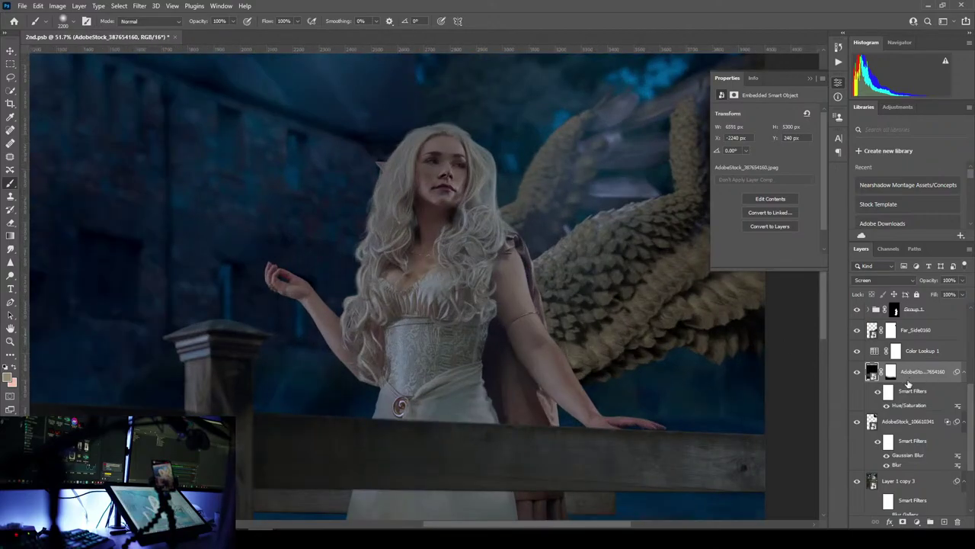
{"action": "scroll", "coordinate": [904, 345], "scroll_direction": "up", "scroll_amount": 3}
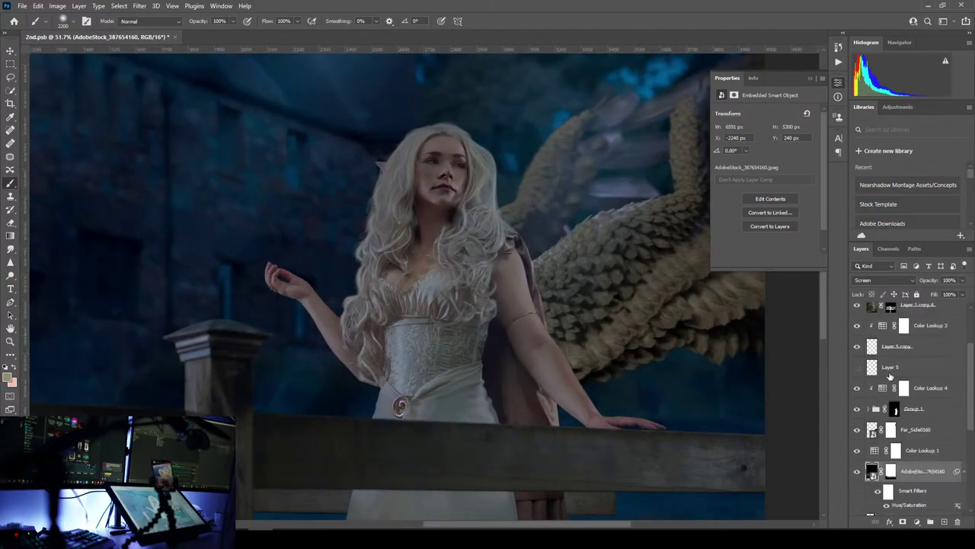
{"action": "left_click", "coordinate": [896, 409]}
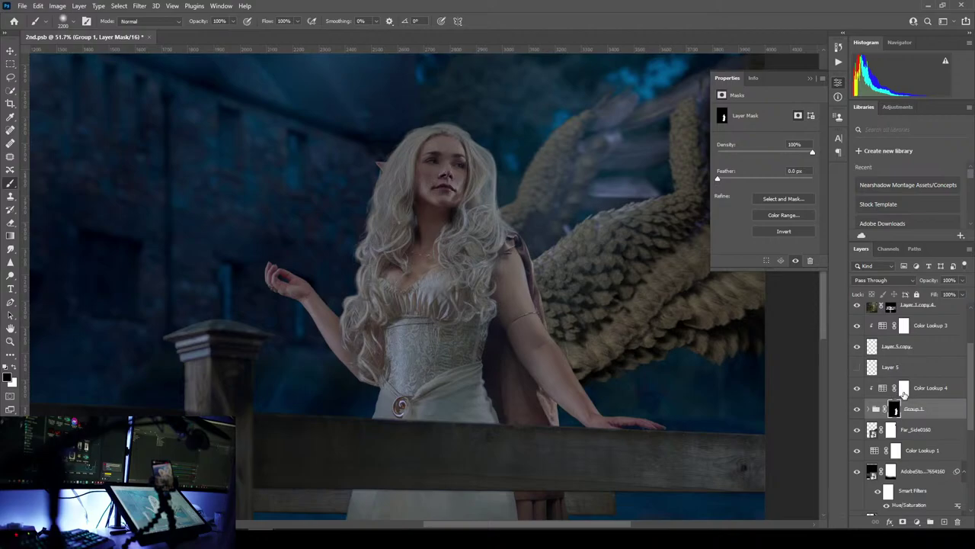
{"action": "left_click", "coordinate": [904, 389]}
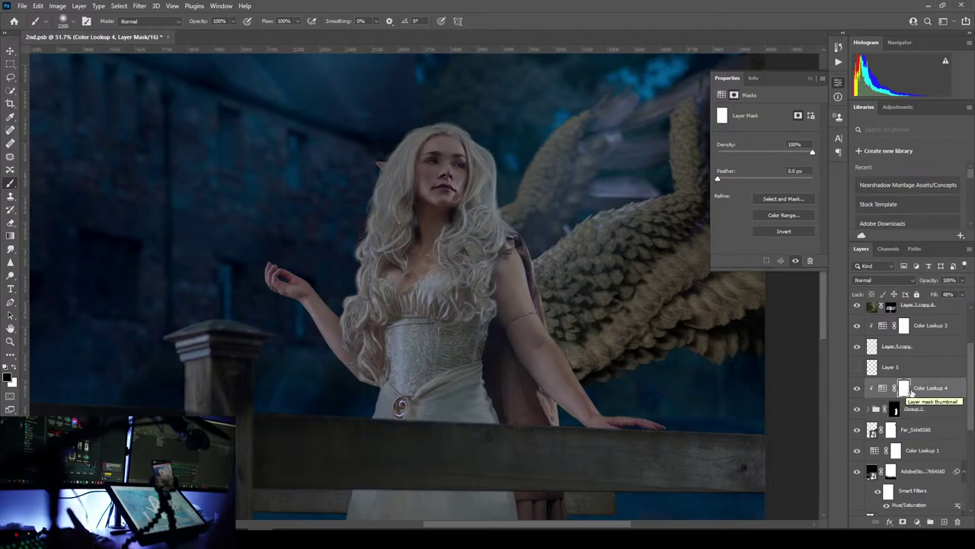
{"action": "key", "text": "Delete"}
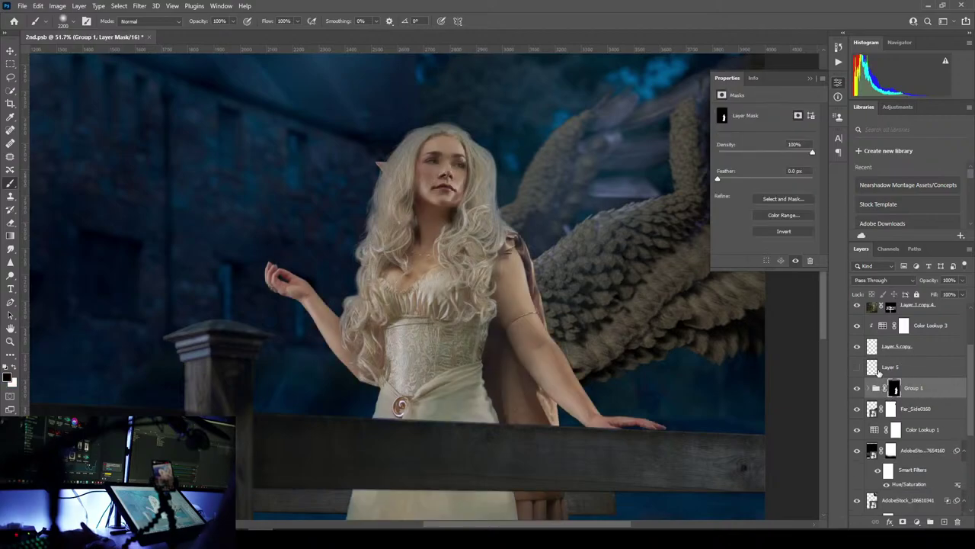
{"action": "left_click", "coordinate": [905, 326]}
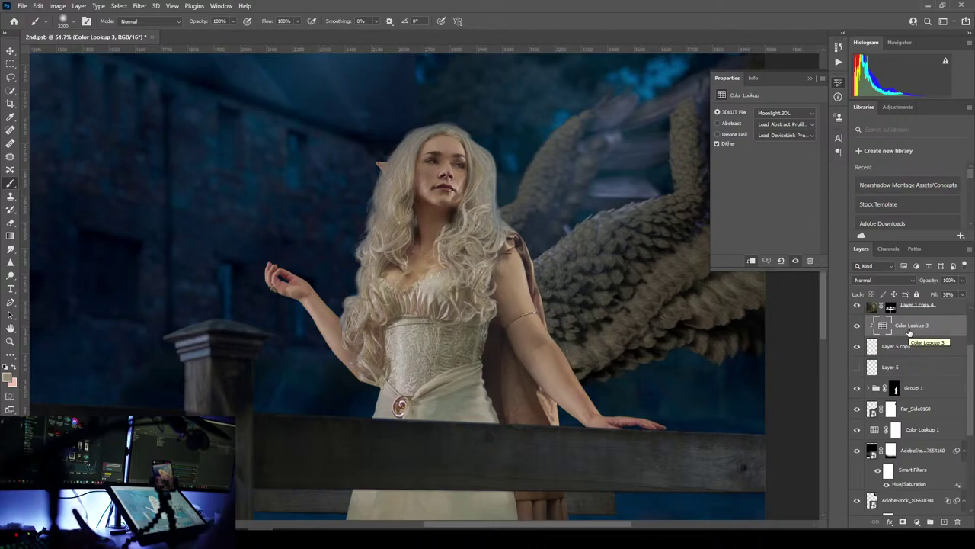
{"action": "key", "text": "Delete"}
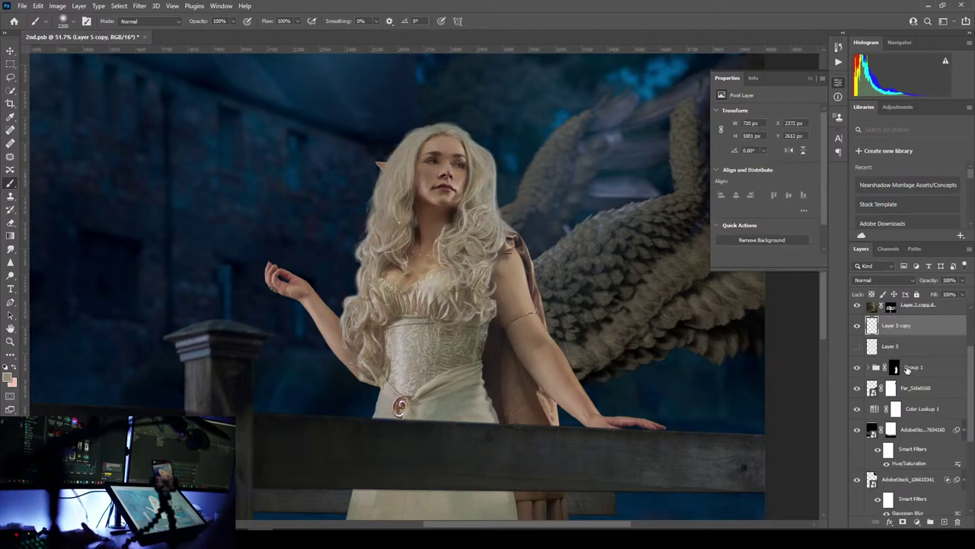
- Group Layer 5 copy, Layer 5 and Group 1 together and name the new group final_Cutaway
{"action": "left_click", "coordinate": [908, 369], "text": "shift"}
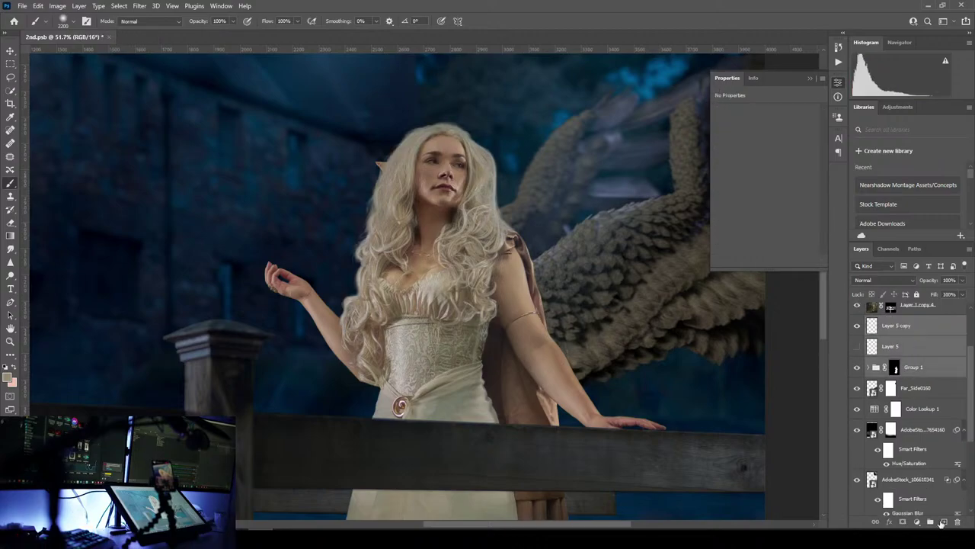
{"action": "key", "text": "ctrl+g"}
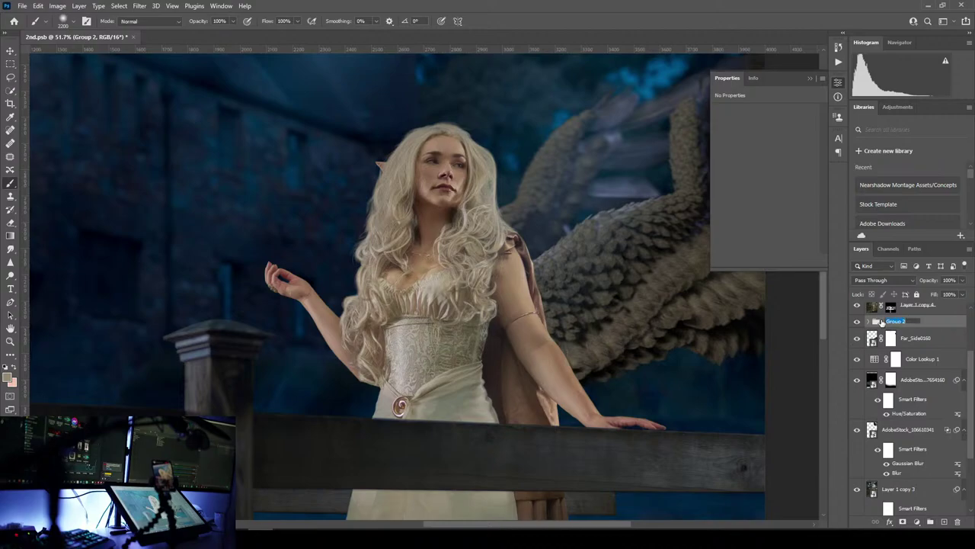
{"action": "type", "text": "final_Cutaway"}
{"action": "key", "text": "Return"}
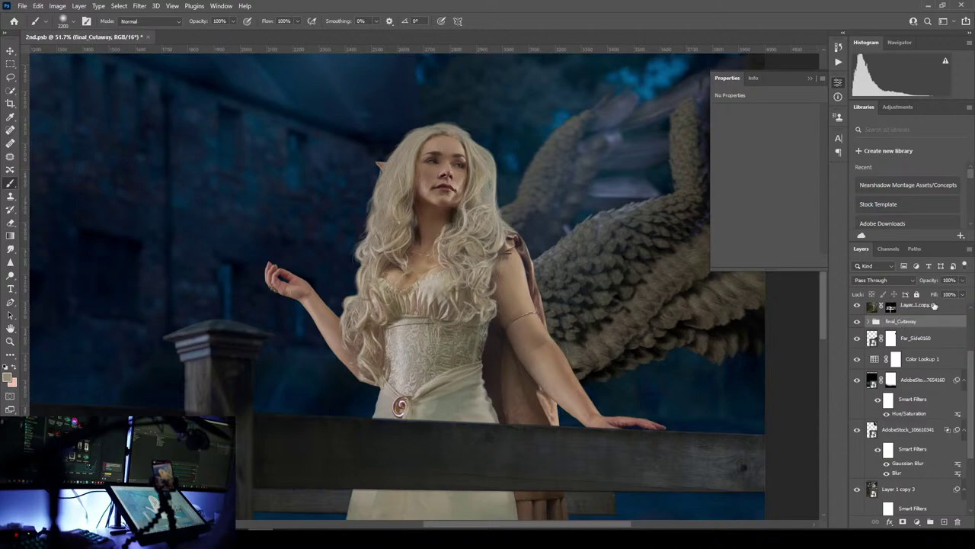
- Try to add a blank layer above Layer 5 copy inside the final_Cutaway group
{"action": "left_click", "coordinate": [868, 322]}
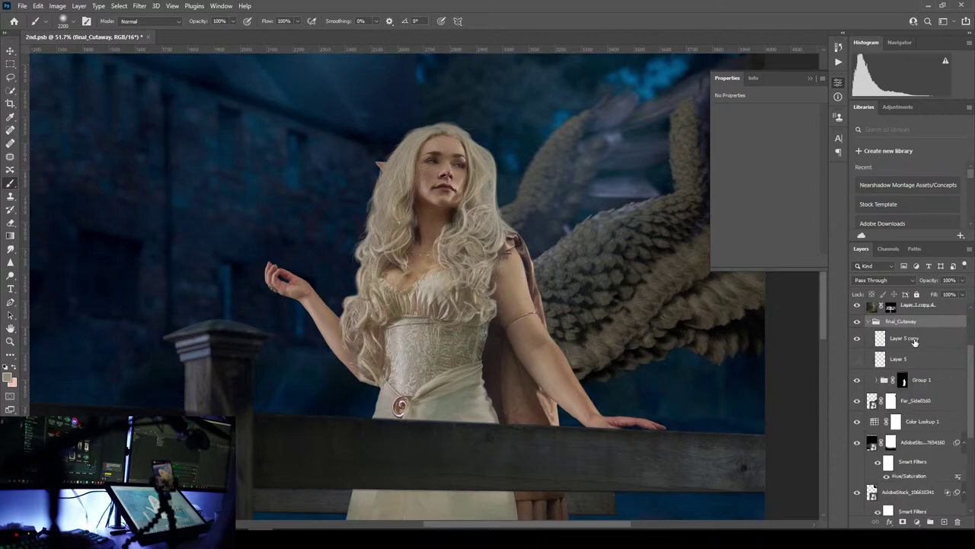
{"action": "left_click", "coordinate": [915, 343]}
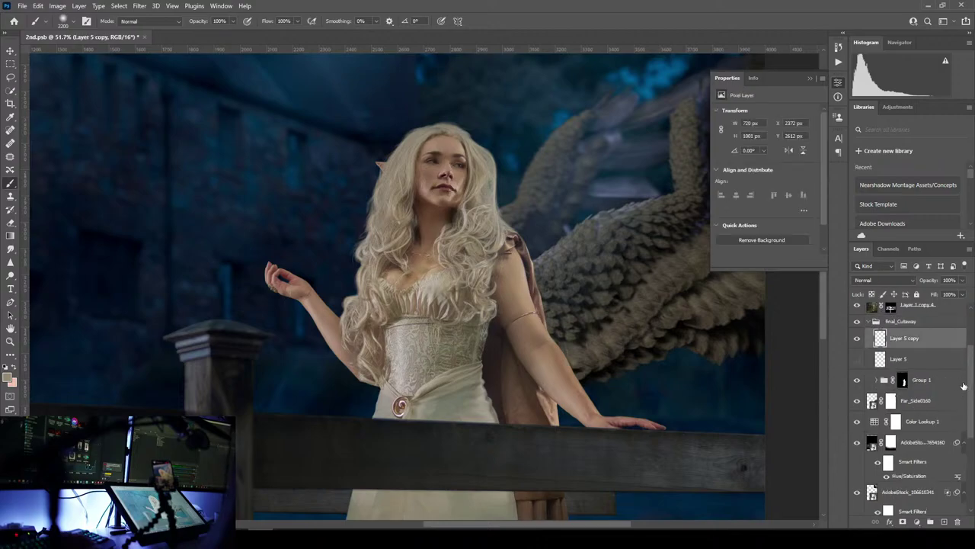
{"action": "left_click", "coordinate": [943, 522]}
{"action": "key", "text": "ctrl+z"}
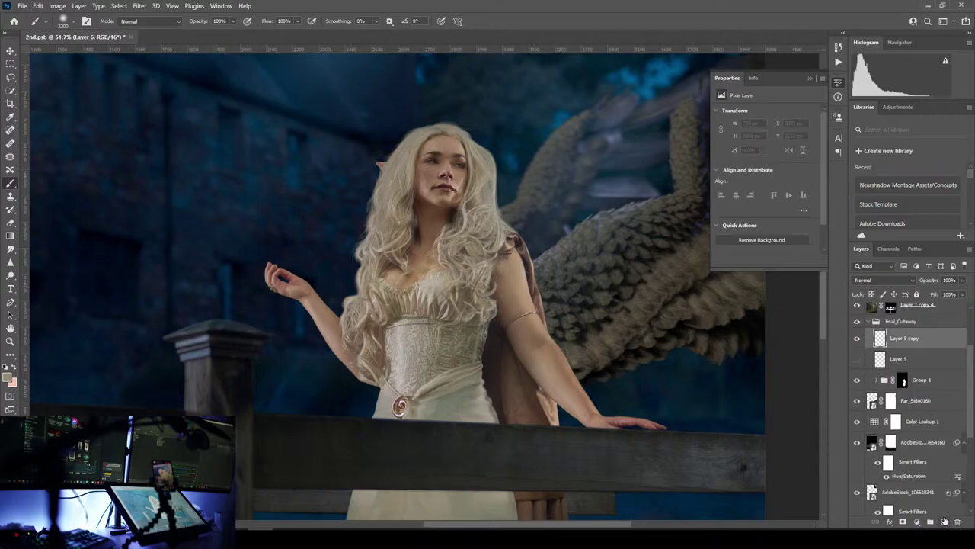
- Add a Color Lookup adjustment above Layer 5 copy and load the Moonlight.3DL LUT
{"action": "left_click", "coordinate": [917, 522]}
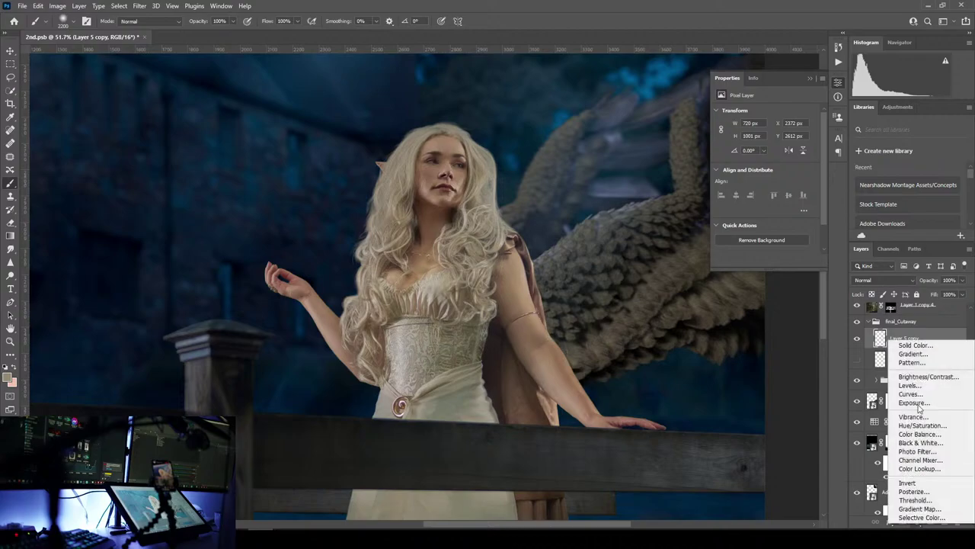
{"action": "left_click", "coordinate": [920, 468]}
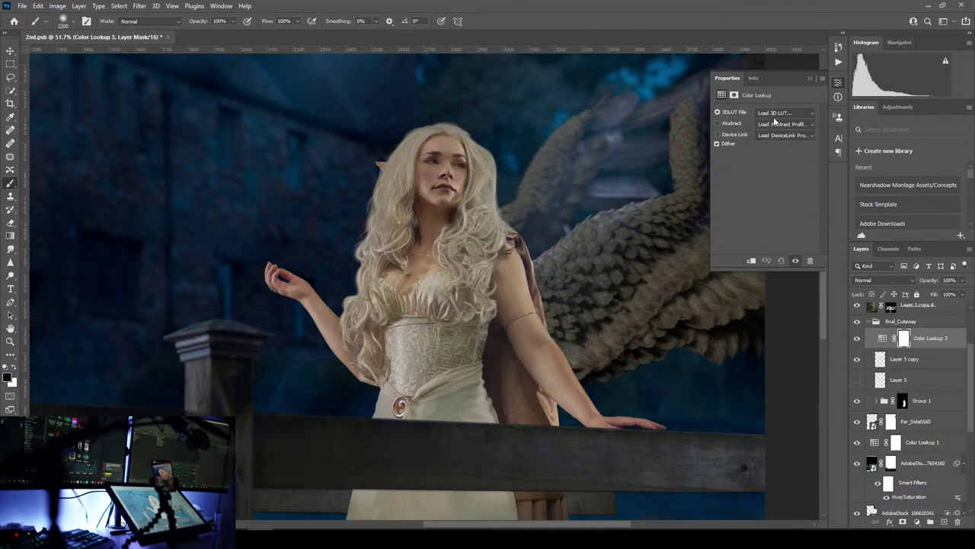
{"action": "left_click", "coordinate": [775, 113]}
{"action": "left_click", "coordinate": [813, 368]}
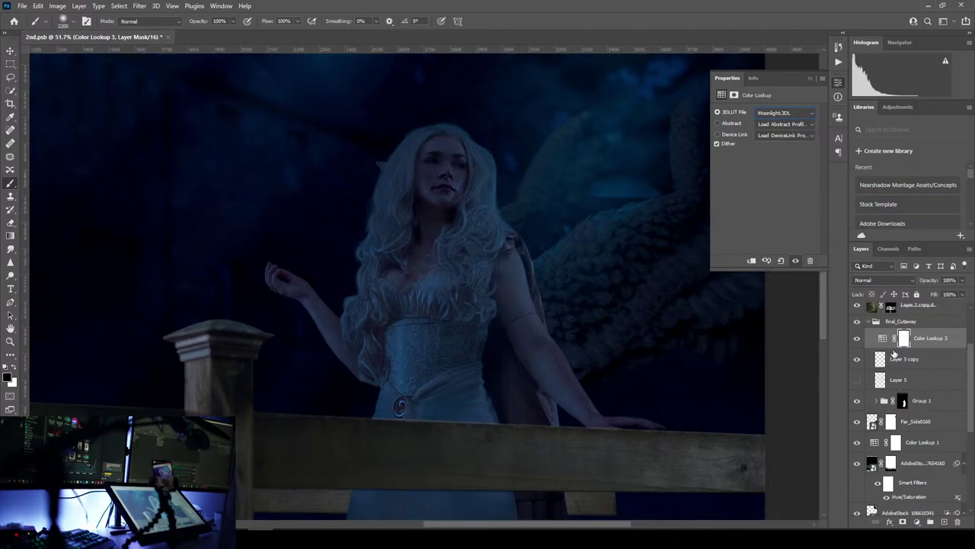
- Move the new Color Lookup above the final_Cutaway group, clip it to the group and set its Fill to 35%
{"action": "left_click_drag", "start_coordinate": [913, 330], "coordinate": [911, 316]}
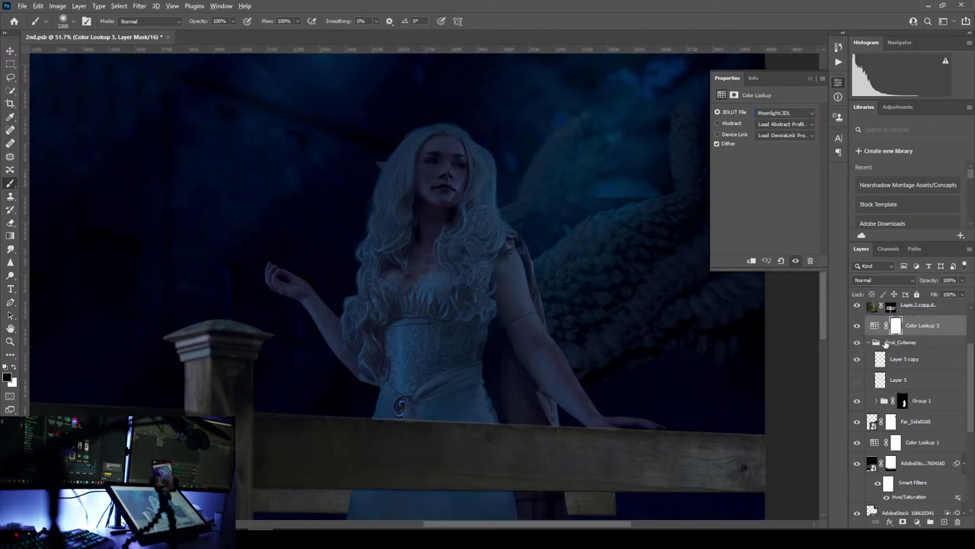
{"action": "left_click", "coordinate": [885, 333], "text": "alt"}
{"action": "left_click", "coordinate": [875, 343]}
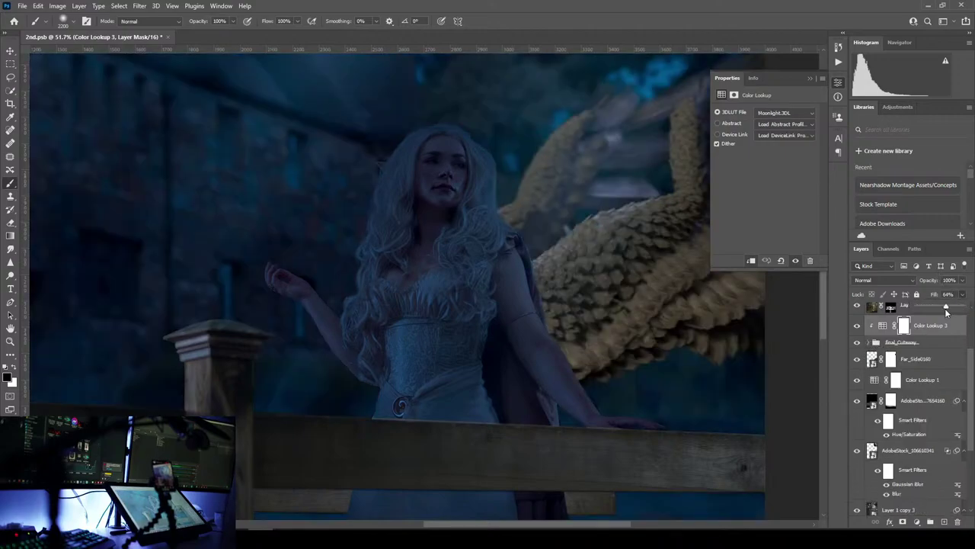
{"action": "left_click_drag", "start_coordinate": [926, 310], "coordinate": [931, 310]}
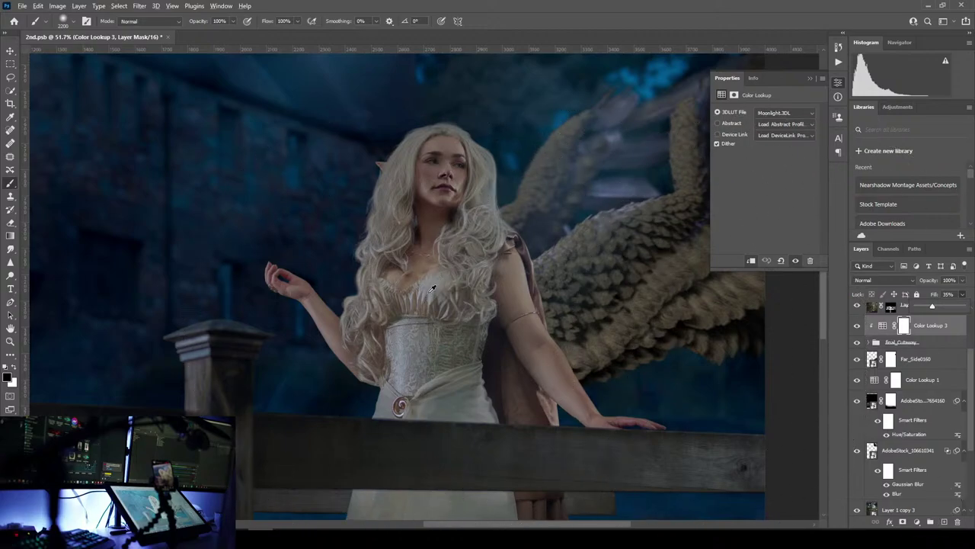
{"action": "scroll", "coordinate": [429, 311], "scroll_direction": "down", "scroll_amount": 2}
{"action": "left_click_drag", "start_coordinate": [482, 197], "coordinate": [422, 319]}
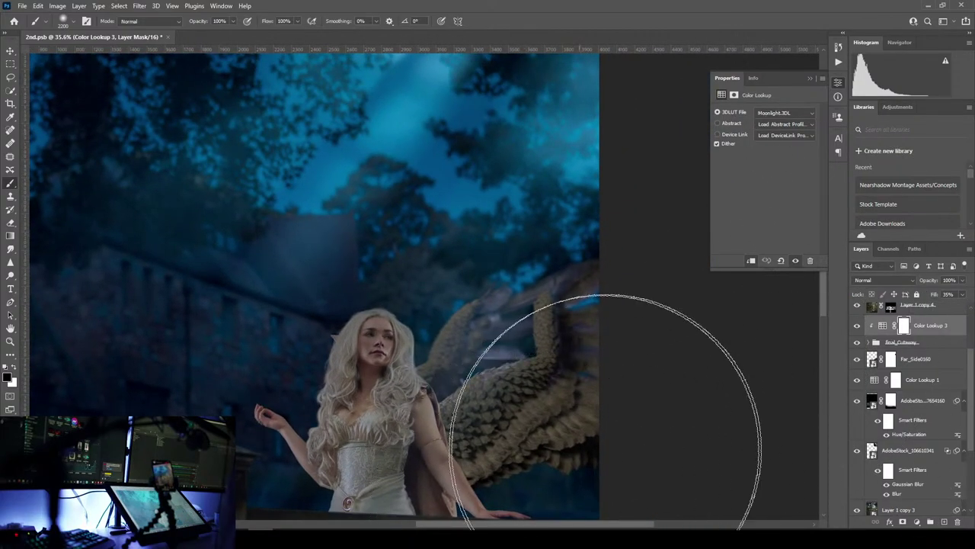
{"action": "left_click_drag", "start_coordinate": [581, 396], "coordinate": [604, 331]}
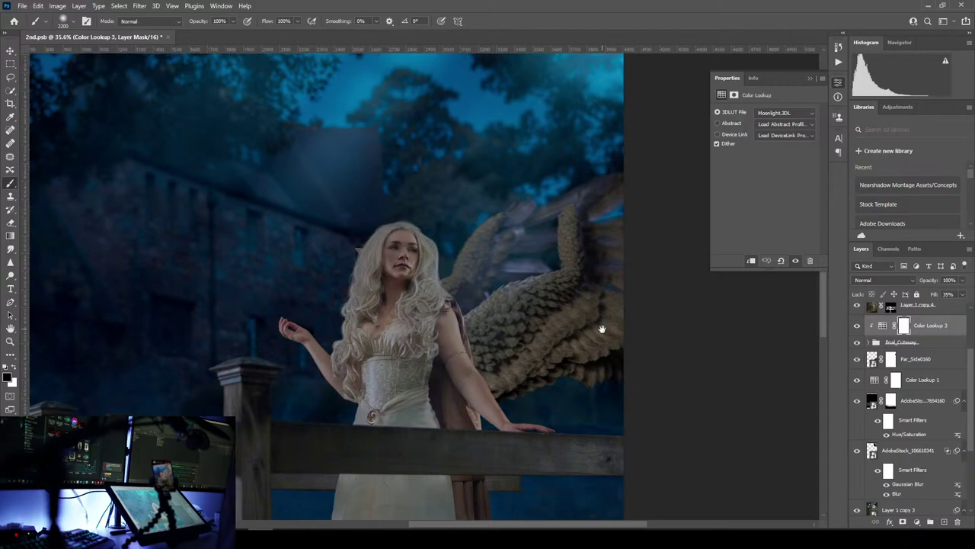
- Add a Curves adjustment clipped to the final_Cutaway group, raise input 117 to output 168, and invert its mask to black
{"action": "left_click", "coordinate": [917, 522]}
{"action": "left_click", "coordinate": [914, 373]}
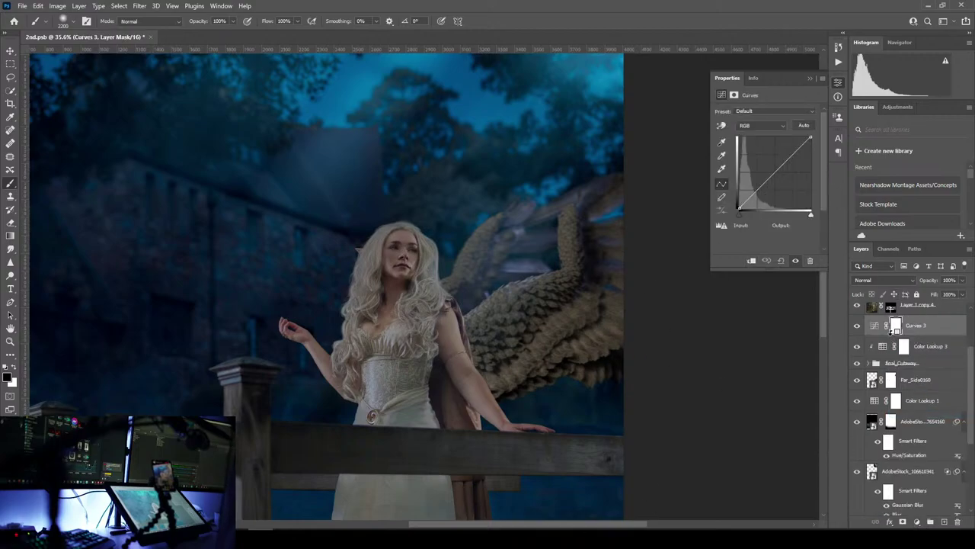
{"action": "left_click", "coordinate": [892, 336], "text": "alt"}
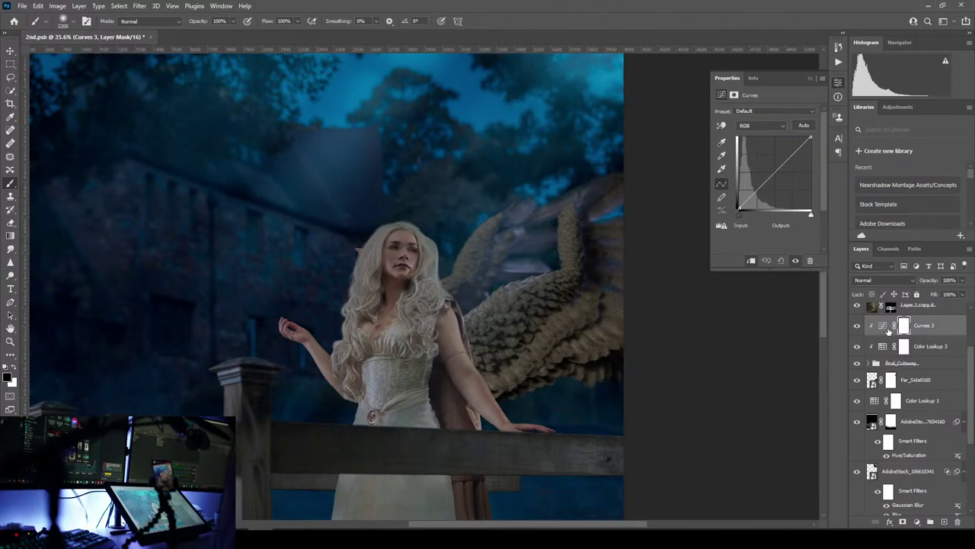
{"action": "left_click_drag", "start_coordinate": [777, 167], "coordinate": [771, 164]}
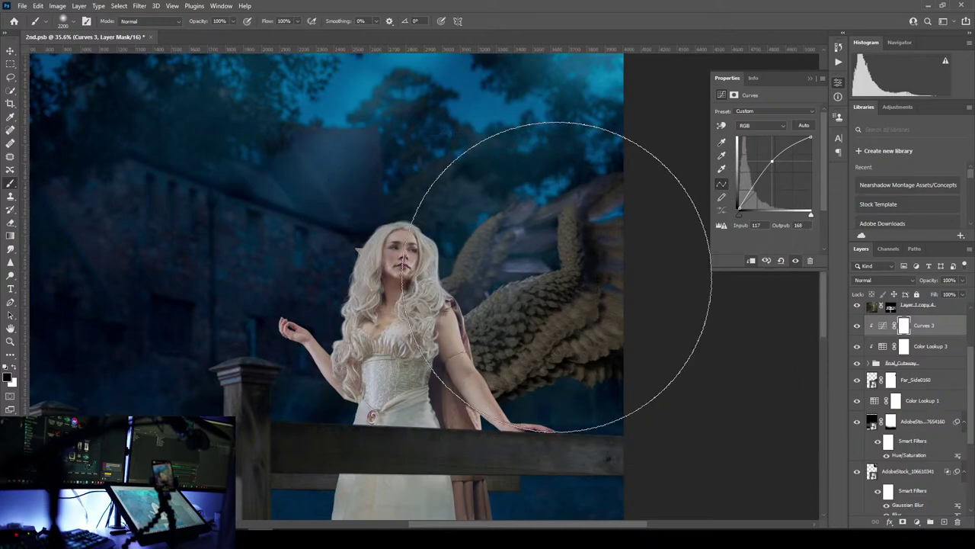
{"action": "key", "text": "ctrl+i"}
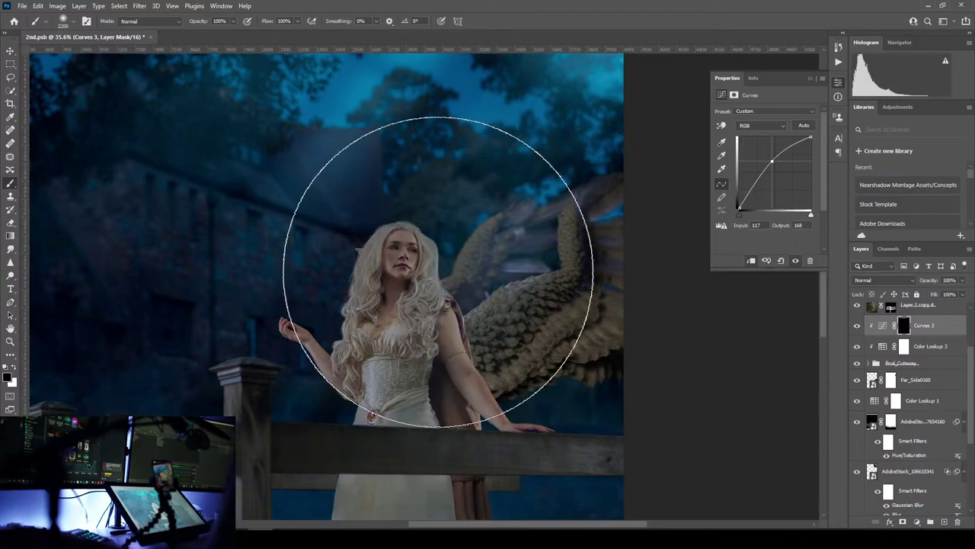
- Paint white on the Curves 3 mask with a 400–600 px soft brush along the moonlit edge of the woman's hair and shoulder
{"action": "scroll", "coordinate": [426, 258], "scroll_direction": "up", "scroll_amount": 2}
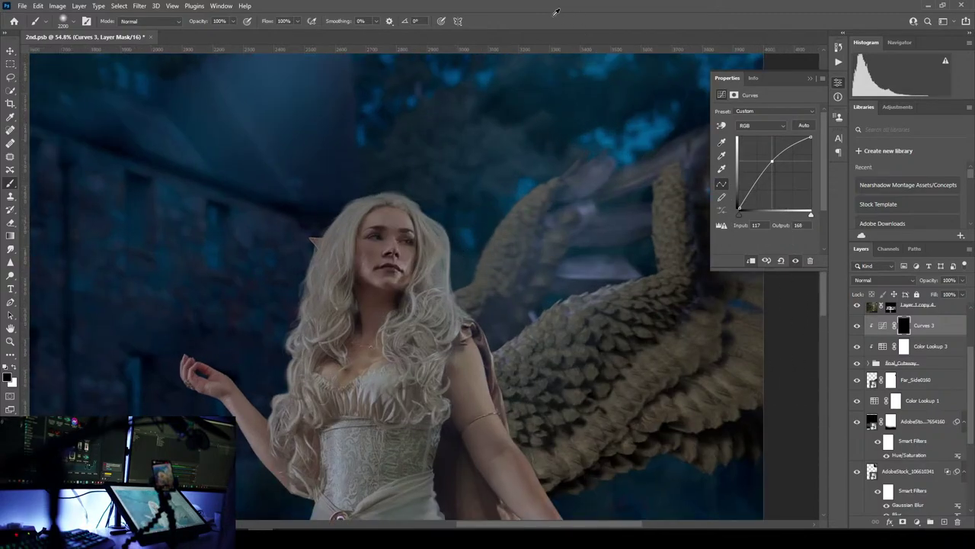
{"action": "scroll", "coordinate": [213, 156], "scroll_direction": "up", "scroll_amount": 1}
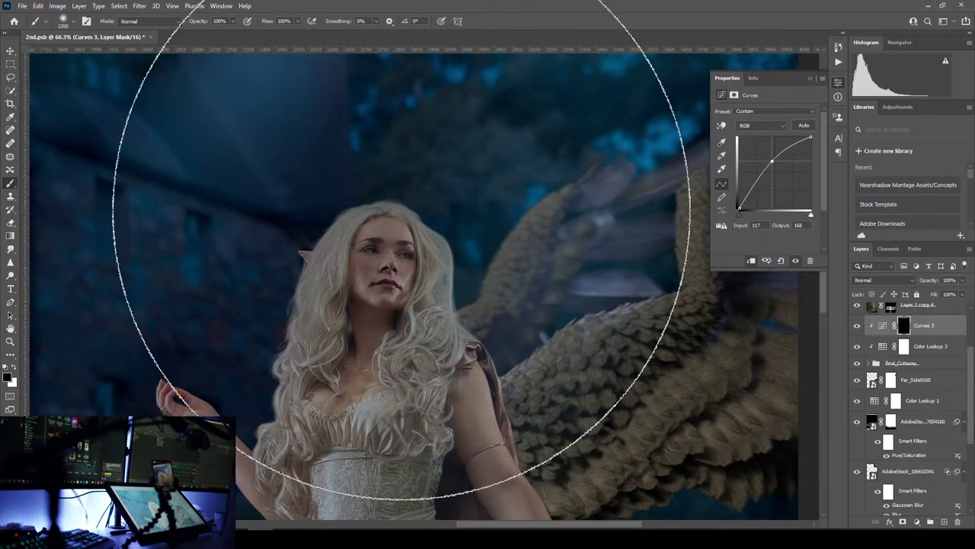
{"action": "key", "text": "bracketleft"}
{"action": "key", "text": "bracketleft"}
{"action": "key", "text": "bracketleft"}
{"action": "key", "text": "bracketleft"}
{"action": "key", "text": "bracketleft"}
{"action": "key", "text": "bracketleft"}
{"action": "key", "text": "bracketleft"}
{"action": "key", "text": "bracketleft"}
{"action": "key", "text": "bracketleft"}
{"action": "key", "text": "bracketleft"}
{"action": "key", "text": "bracketleft"}
{"action": "key", "text": "bracketleft"}
{"action": "key", "text": "bracketleft"}
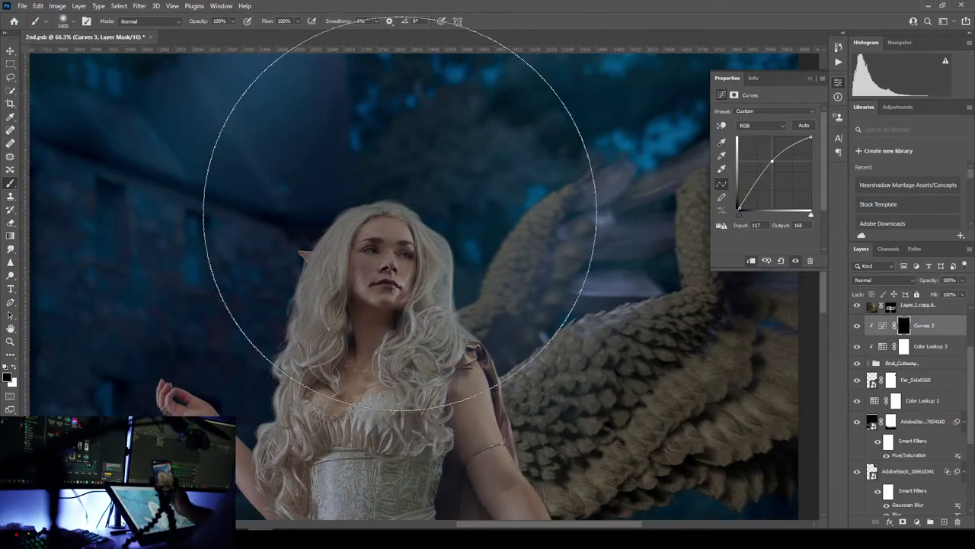
{"action": "key", "text": "bracketleft"}
{"action": "key", "text": "bracketleft"}
{"action": "key", "text": "bracketleft"}
{"action": "key", "text": "bracketleft"}
{"action": "key", "text": "bracketleft"}
{"action": "key", "text": "bracketleft"}
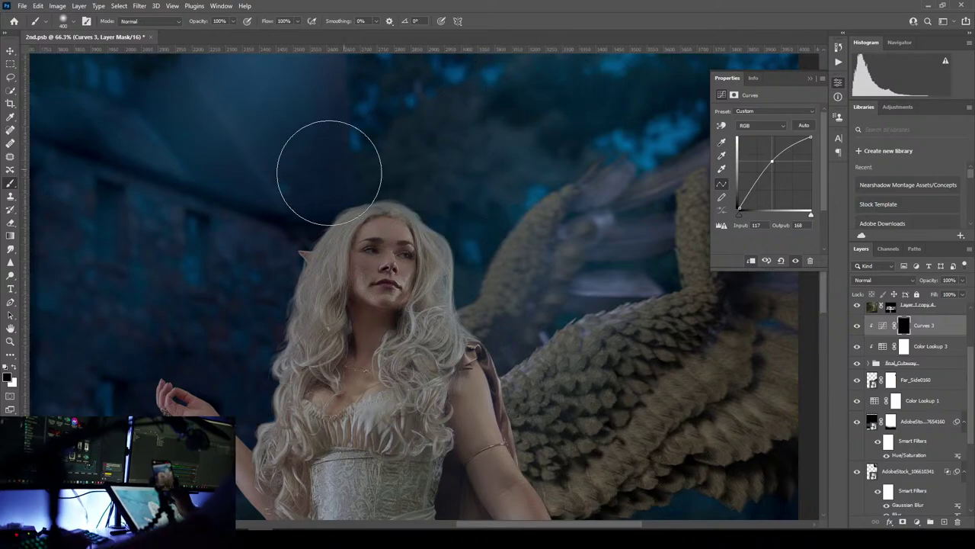
{"action": "left_click", "coordinate": [15, 368]}
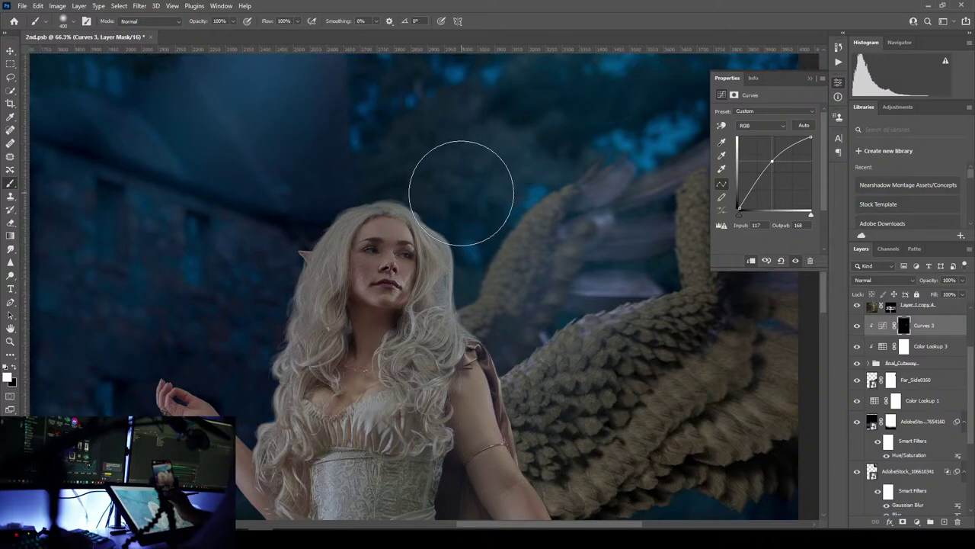
{"action": "left_click", "coordinate": [486, 263]}
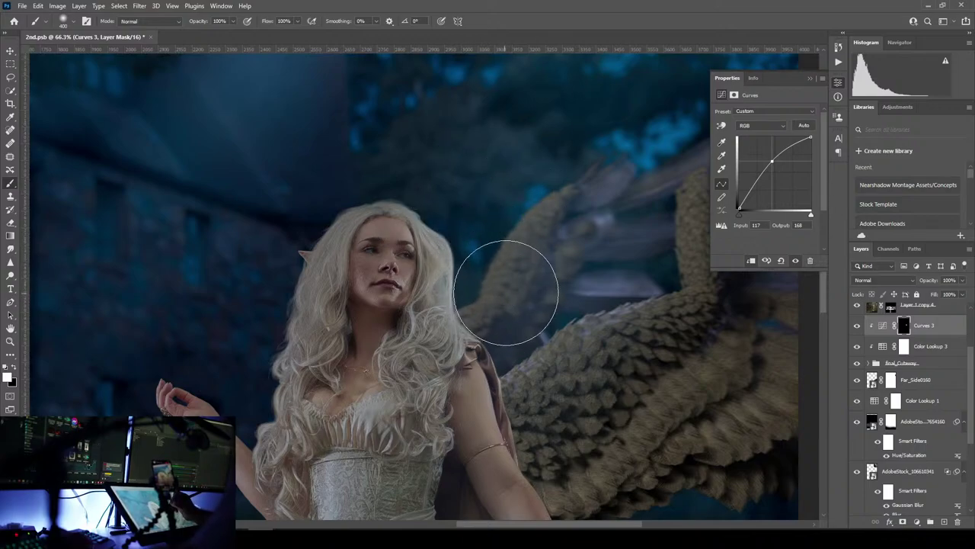
{"action": "key", "text": "bracketright"}
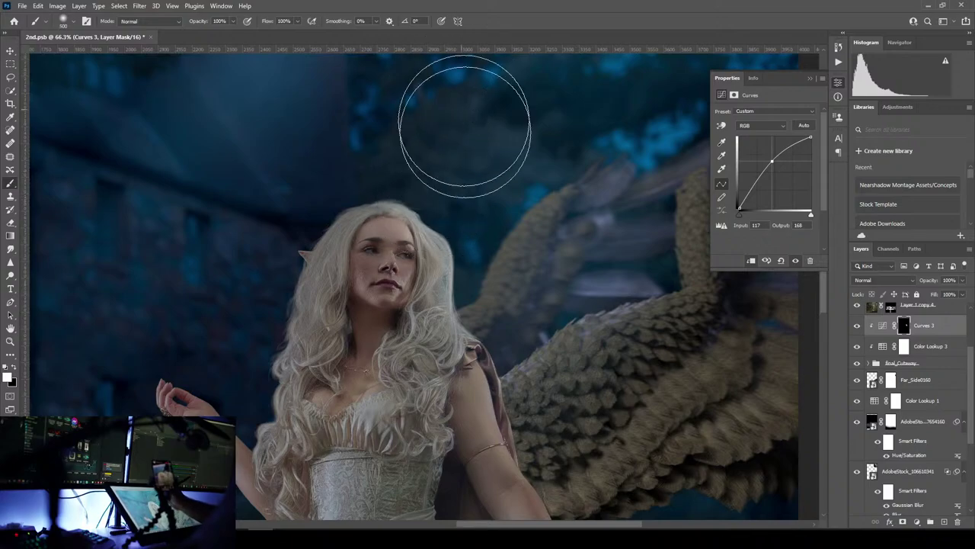
{"action": "key", "text": "bracketright"}
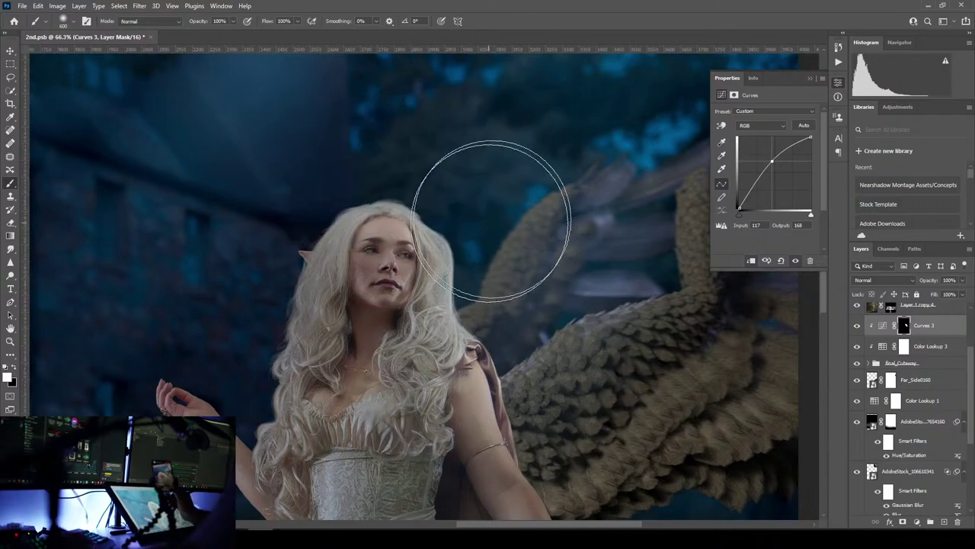
- Continue painting the Curves 3 mask with the 600 px brush down the edge of the arm, cape and skirt
{"action": "left_click_drag", "start_coordinate": [577, 348], "coordinate": [526, 163]}
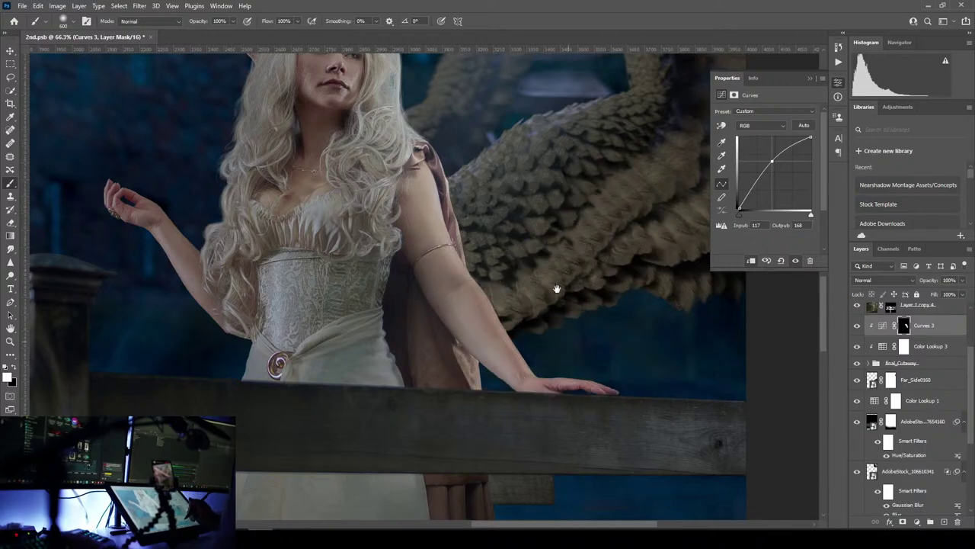
{"action": "left_click_drag", "start_coordinate": [557, 288], "coordinate": [544, 164]}
{"action": "left_click_drag", "start_coordinate": [572, 401], "coordinate": [591, 234]}
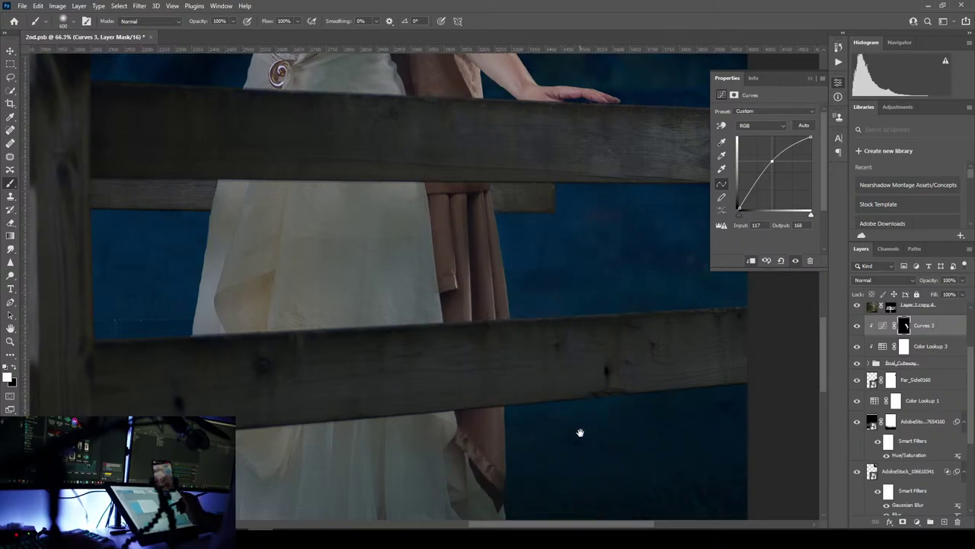
{"action": "left_click_drag", "start_coordinate": [580, 433], "coordinate": [582, 307]}
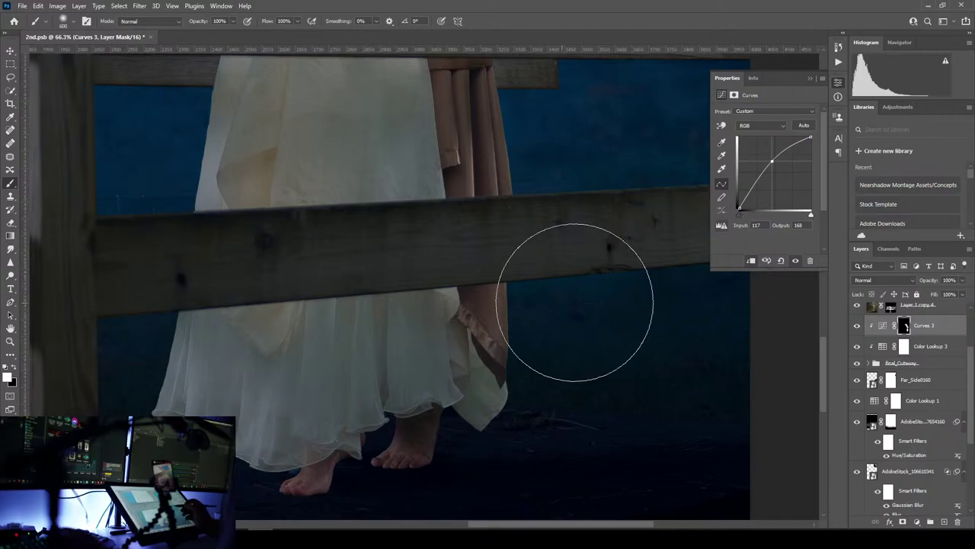
- Reduce the brush to 175 px and paint the Curves 3 mask white over the woman's hair to brighten its edges
{"action": "mouse_move", "coordinate": [532, 154]}
{"action": "left_mouse_down"}
{"action": "mouse_move", "coordinate": [527, 260]}
{"action": "mouse_move", "coordinate": [556, 322]}
{"action": "mouse_move", "coordinate": [502, 387]}
{"action": "mouse_move", "coordinate": [572, 383]}
{"action": "mouse_move", "coordinate": [540, 474]}
{"action": "mouse_move", "coordinate": [545, 525]}
{"action": "left_mouse_up"}
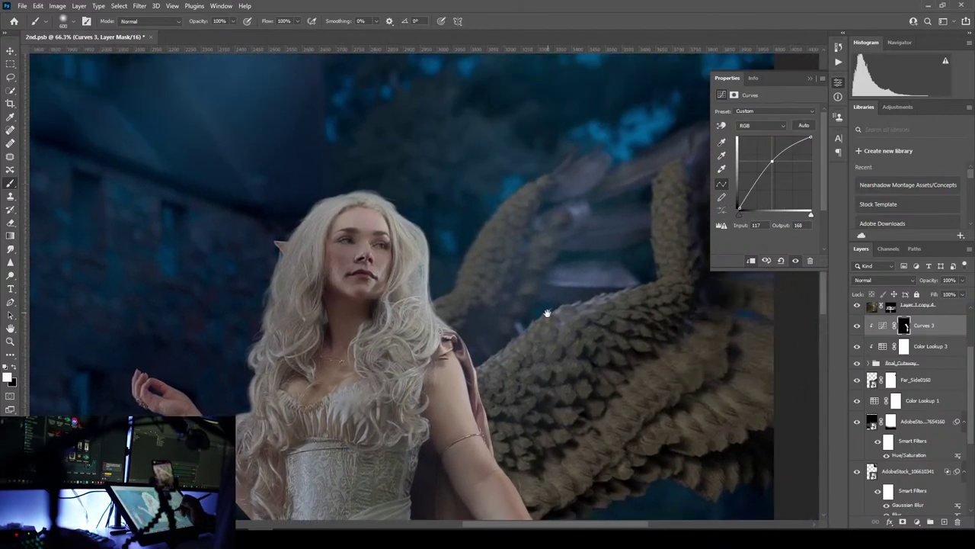
{"action": "key", "text": "bracketleft"}
{"action": "key", "text": "bracketleft"}
{"action": "key", "text": "bracketleft"}
{"action": "key", "text": "bracketleft"}
{"action": "key", "text": "bracketleft"}
{"action": "key", "text": "bracketleft"}
{"action": "key", "text": "bracketleft"}
{"action": "key", "text": "bracketleft"}
{"action": "key", "text": "bracketleft"}
{"action": "key", "text": "bracketleft"}
{"action": "key", "text": "bracketleft"}
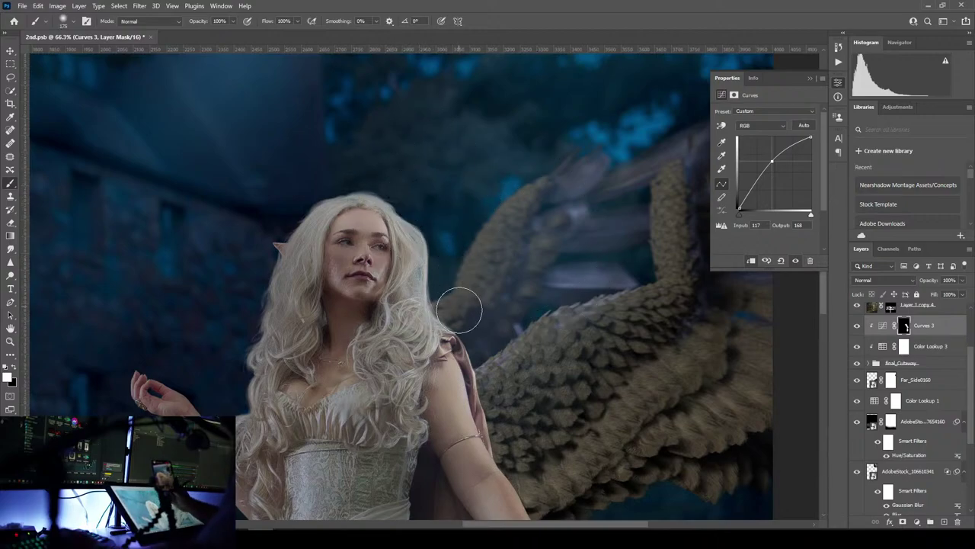
{"action": "scroll", "coordinate": [465, 308], "scroll_direction": "down", "scroll_amount": 1}
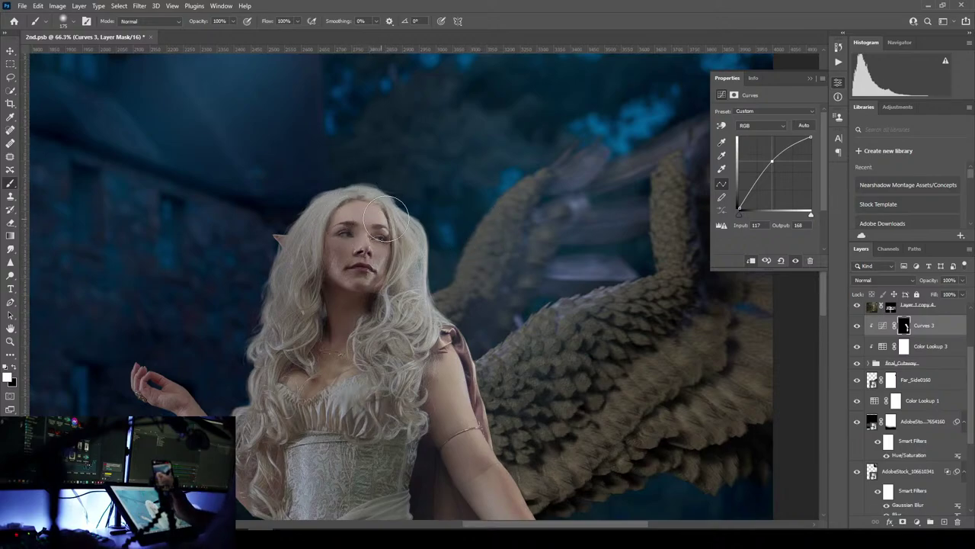
- Try brightening the moonlit side of the woman's face with full-opacity strokes on the Curves 3 mask, and undo the last stroke
{"action": "left_click_drag", "start_coordinate": [382, 252], "coordinate": [379, 245]}
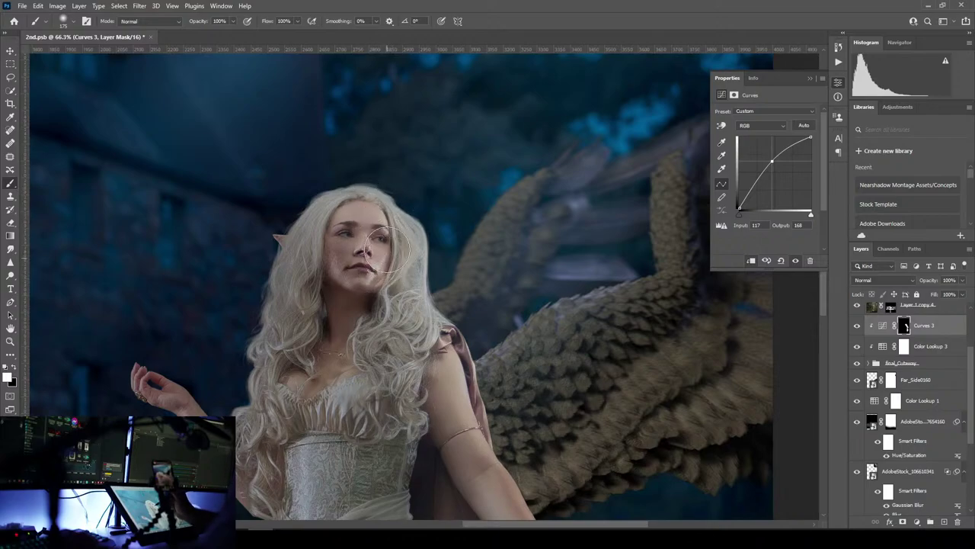
{"action": "mouse_move", "coordinate": [386, 250]}
{"action": "left_mouse_down"}
{"action": "mouse_move", "coordinate": [392, 305]}
{"action": "mouse_move", "coordinate": [377, 324]}
{"action": "mouse_move", "coordinate": [381, 301]}
{"action": "mouse_move", "coordinate": [405, 340]}
{"action": "left_mouse_up"}
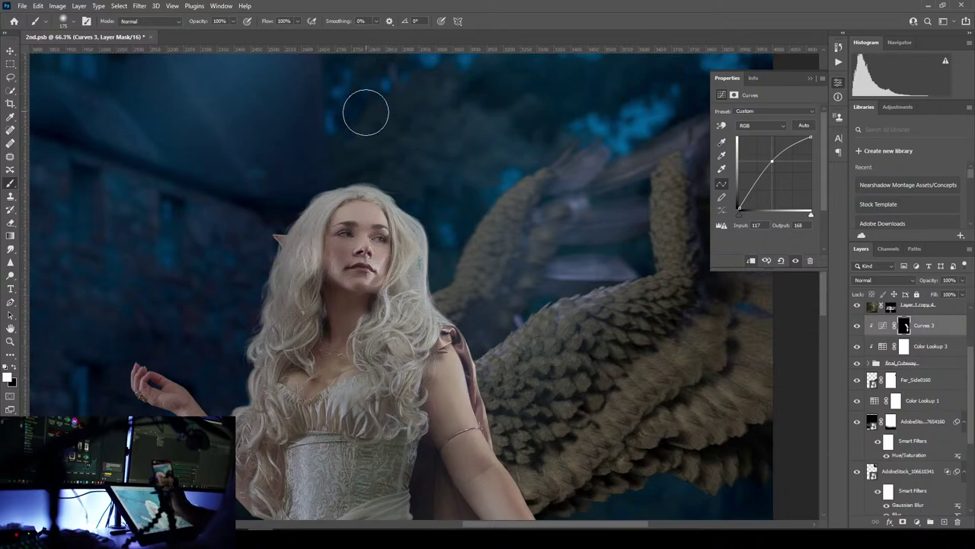
{"action": "key", "text": "ctrl+z"}
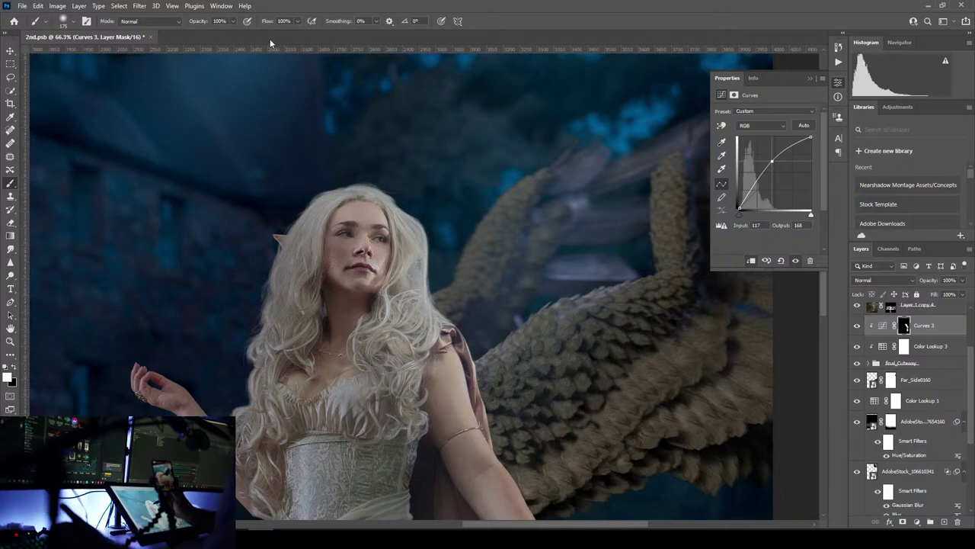
- Set the brush opacity to 17% and lightly paint the Curves 3 mask over the woman's face and hair
{"action": "left_click", "coordinate": [233, 21]}
{"action": "left_click_drag", "start_coordinate": [195, 41], "coordinate": [195, 41]}
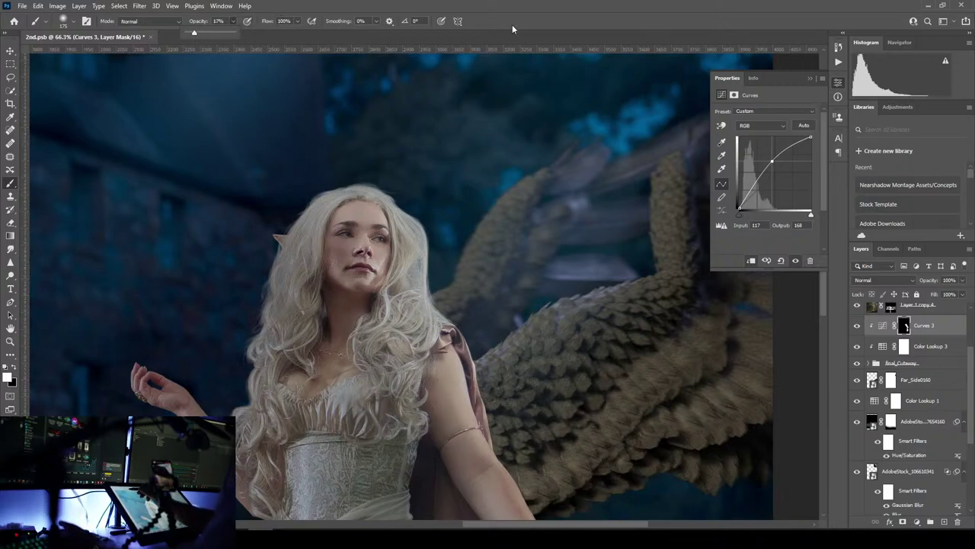
{"action": "left_click", "coordinate": [512, 24]}
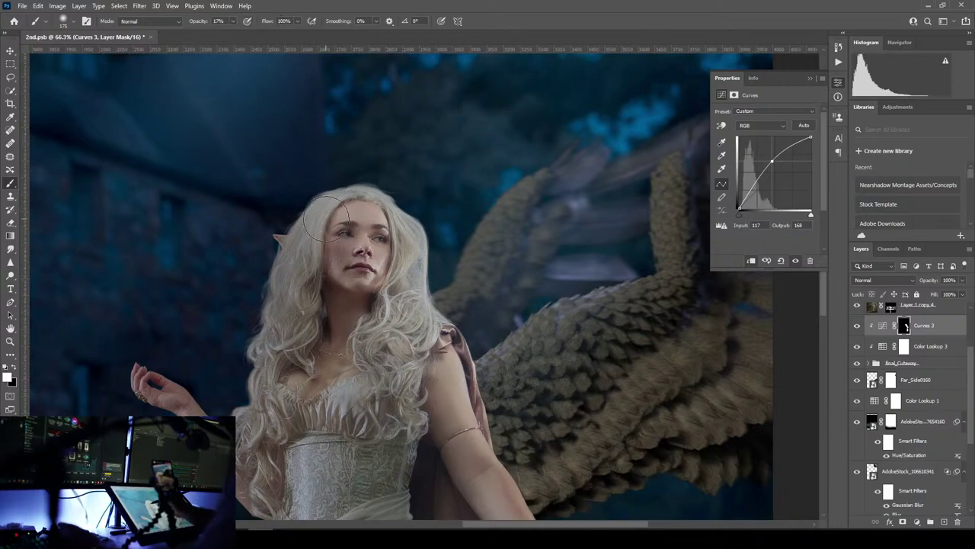
{"action": "mouse_move", "coordinate": [326, 219]}
{"action": "left_mouse_down"}
{"action": "mouse_move", "coordinate": [316, 255]}
{"action": "mouse_move", "coordinate": [338, 204]}
{"action": "left_mouse_up"}
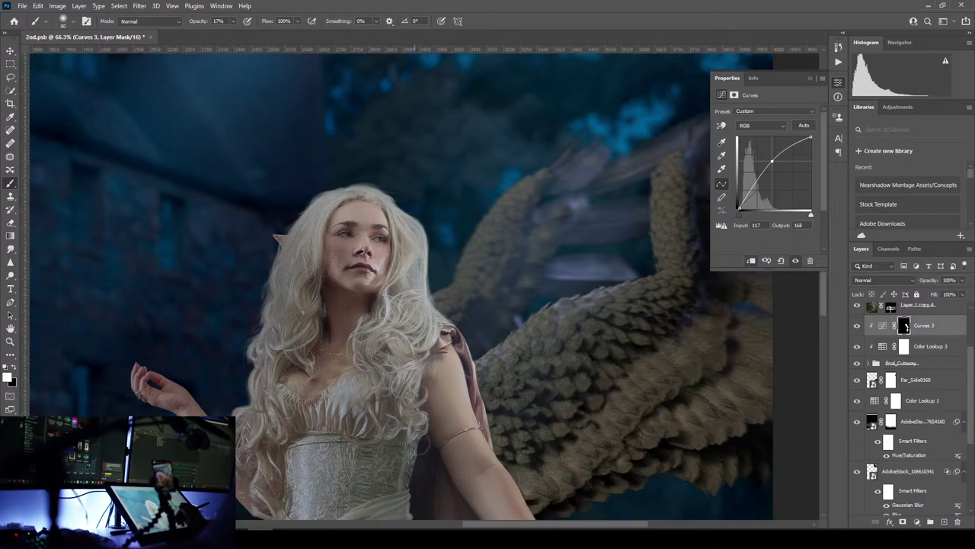
- Lightly brighten the edge of the bodice and sash by painting the Curves 3 mask with a 175 px brush
{"action": "left_click_drag", "start_coordinate": [420, 492], "coordinate": [442, 326]}
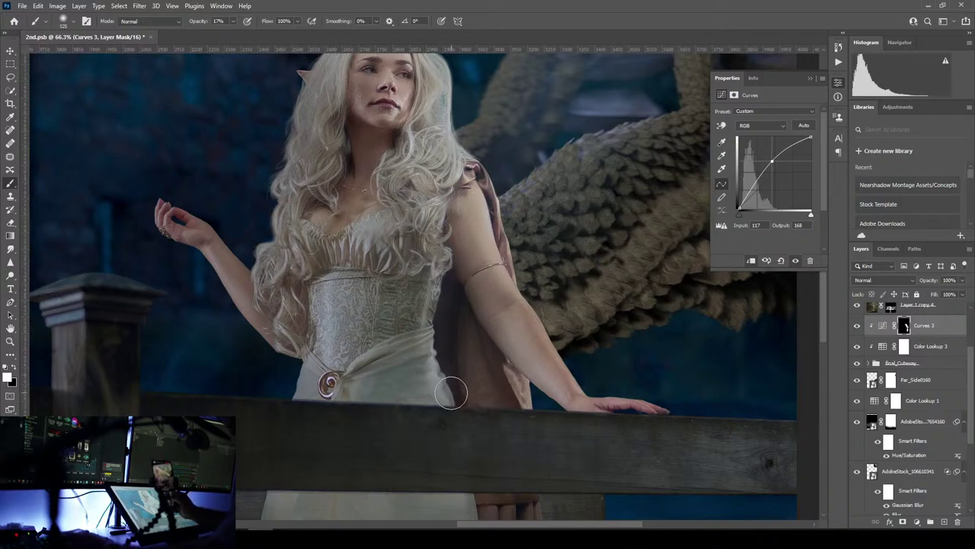
{"action": "key", "text": "bracketright"}
{"action": "key", "text": "bracketright"}
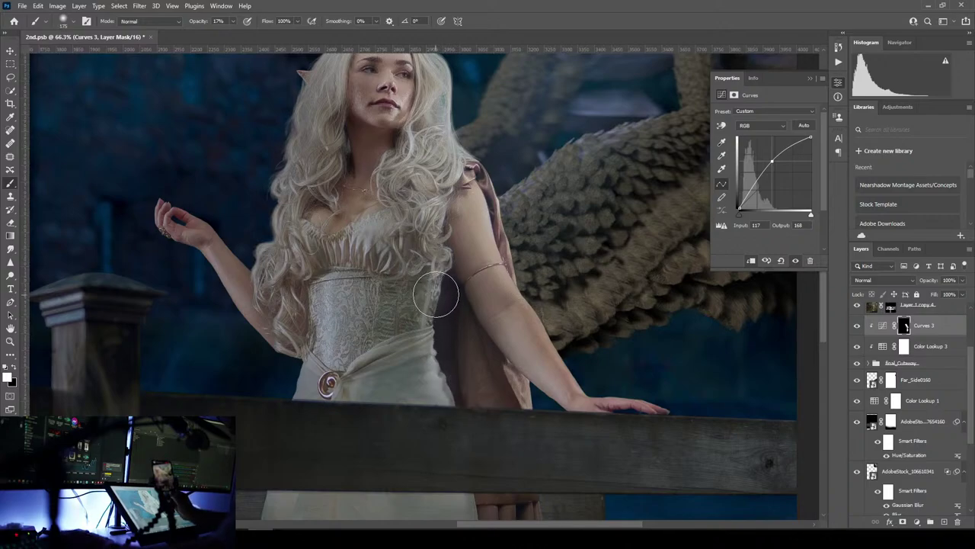
{"action": "left_click_drag", "start_coordinate": [433, 356], "coordinate": [441, 337]}
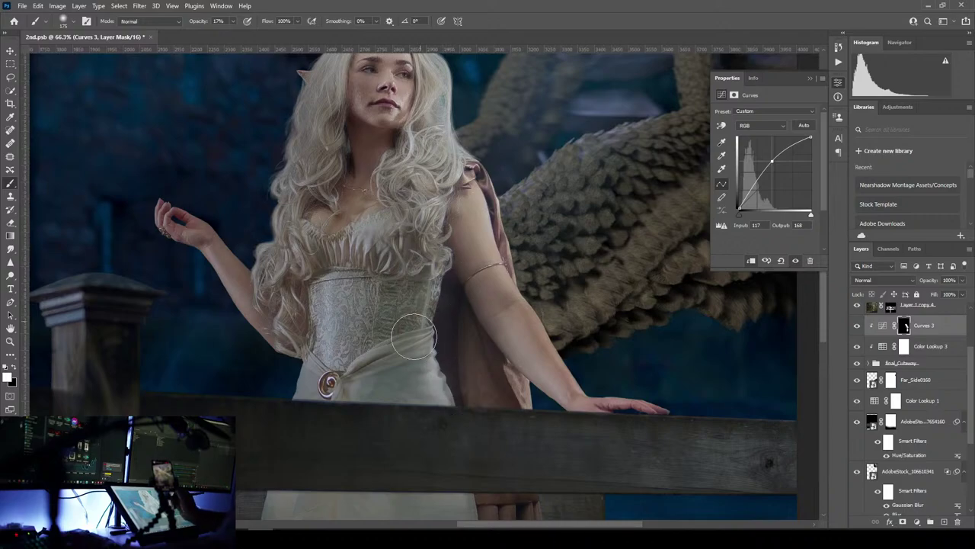
- Lightly brighten the moonlit outer edge of the woman's resting arm by painting white on the Curves 3 mask
{"action": "left_click_drag", "start_coordinate": [470, 355], "coordinate": [444, 233]}
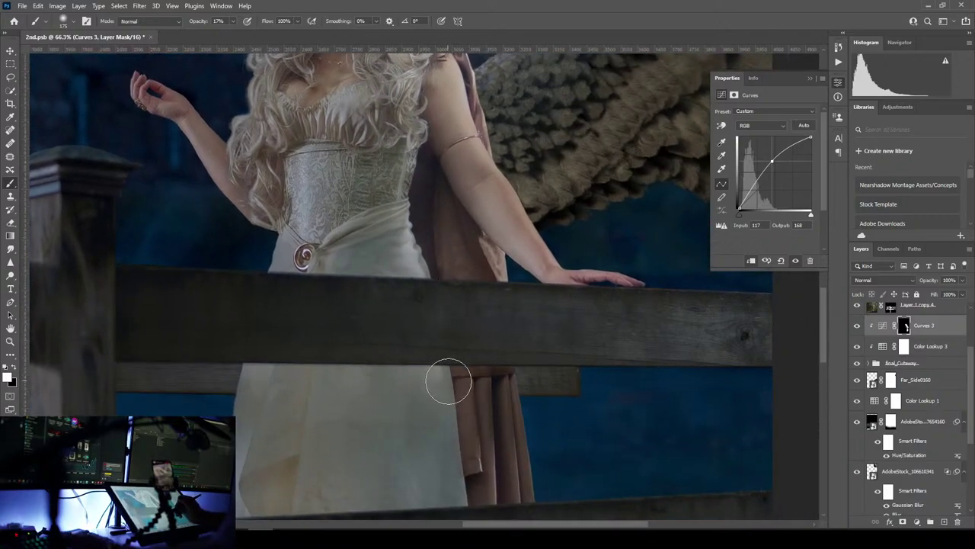
{"action": "mouse_move", "coordinate": [341, 211]}
{"action": "left_mouse_down"}
{"action": "mouse_move", "coordinate": [440, 401]}
{"action": "mouse_move", "coordinate": [435, 320]}
{"action": "left_mouse_up"}
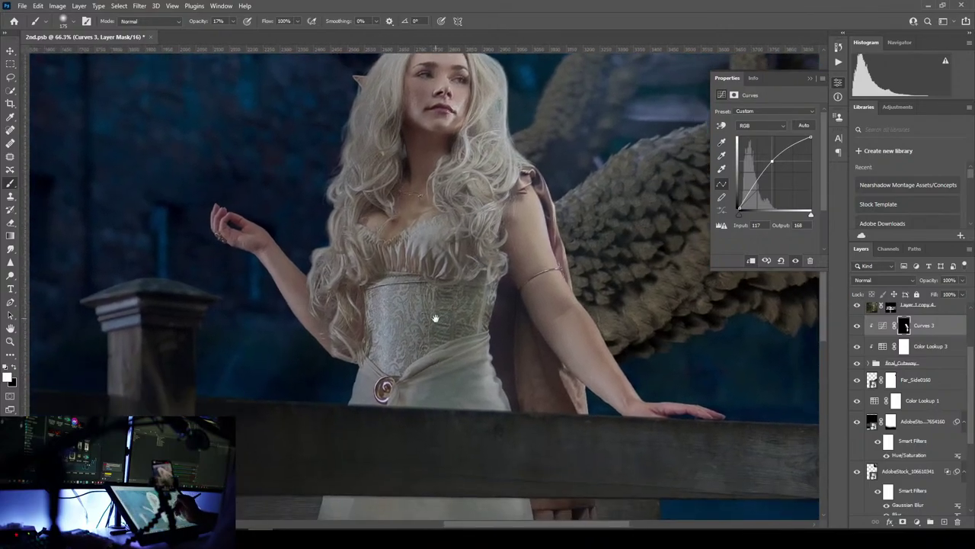
{"action": "left_click_drag", "start_coordinate": [463, 358], "coordinate": [457, 416]}
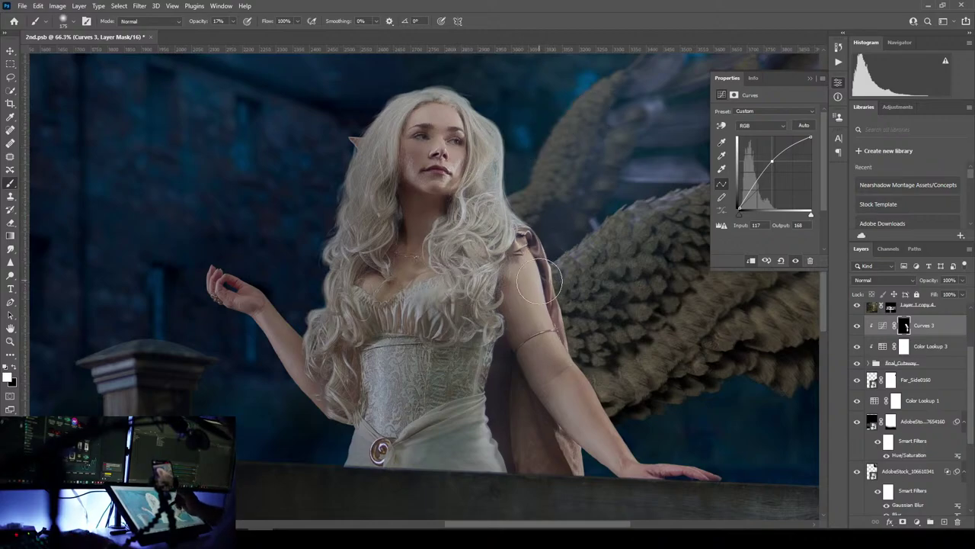
{"action": "mouse_move", "coordinate": [554, 329]}
{"action": "left_mouse_down"}
{"action": "mouse_move", "coordinate": [605, 404]}
{"action": "mouse_move", "coordinate": [577, 369]}
{"action": "mouse_move", "coordinate": [611, 453]}
{"action": "left_mouse_up"}
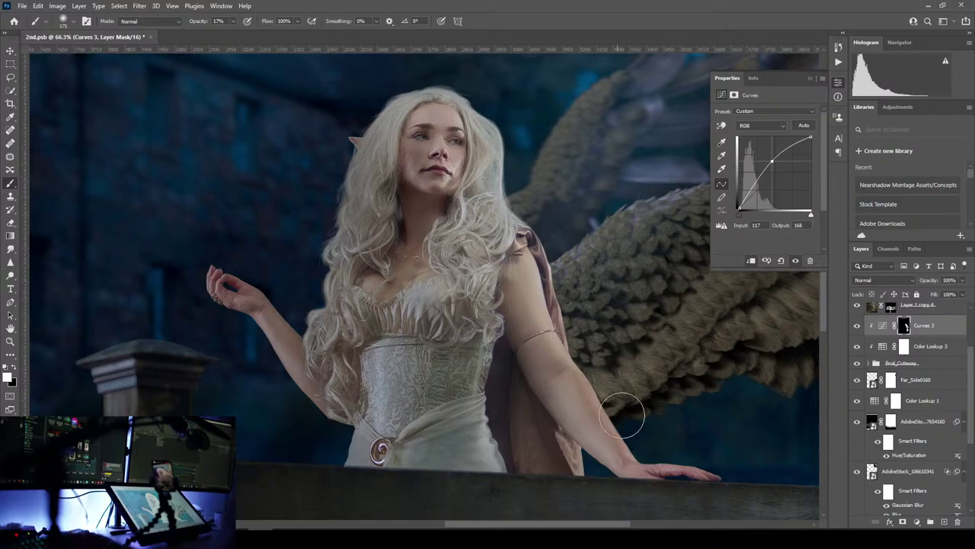
- Add a second Curves adjustment above Curves 3 with input 97 raised to output 162, clip it to the woman, and invert its mask
{"action": "left_click", "coordinate": [917, 521]}
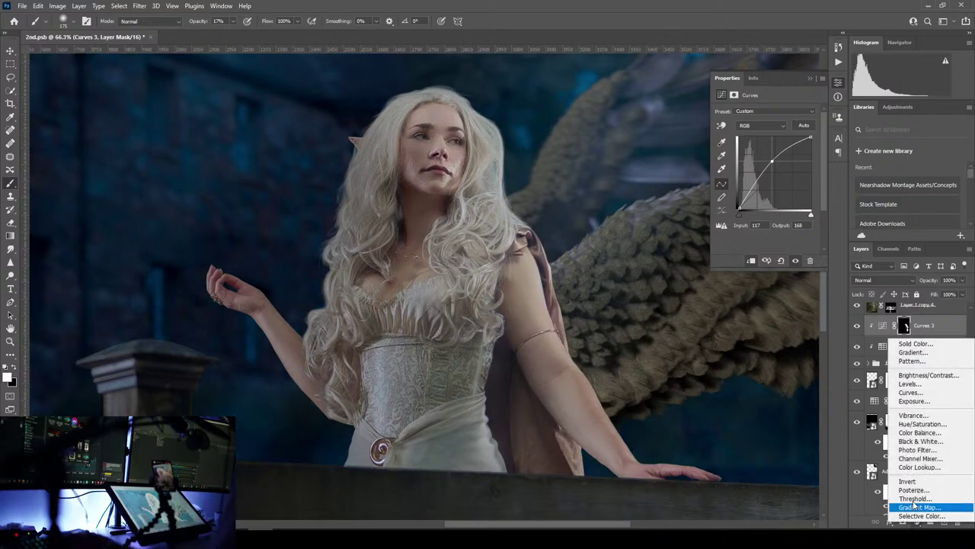
{"action": "left_click", "coordinate": [910, 392]}
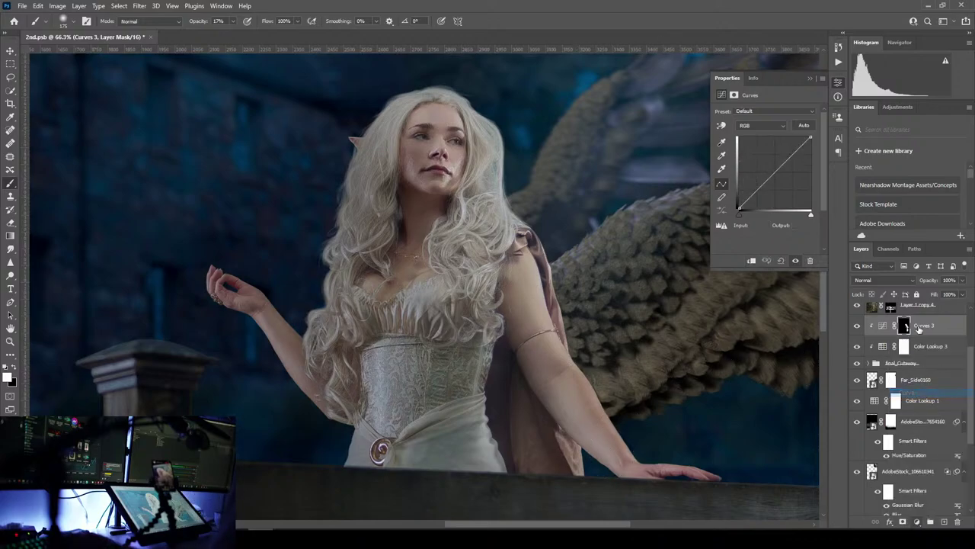
{"action": "left_click", "coordinate": [769, 162]}
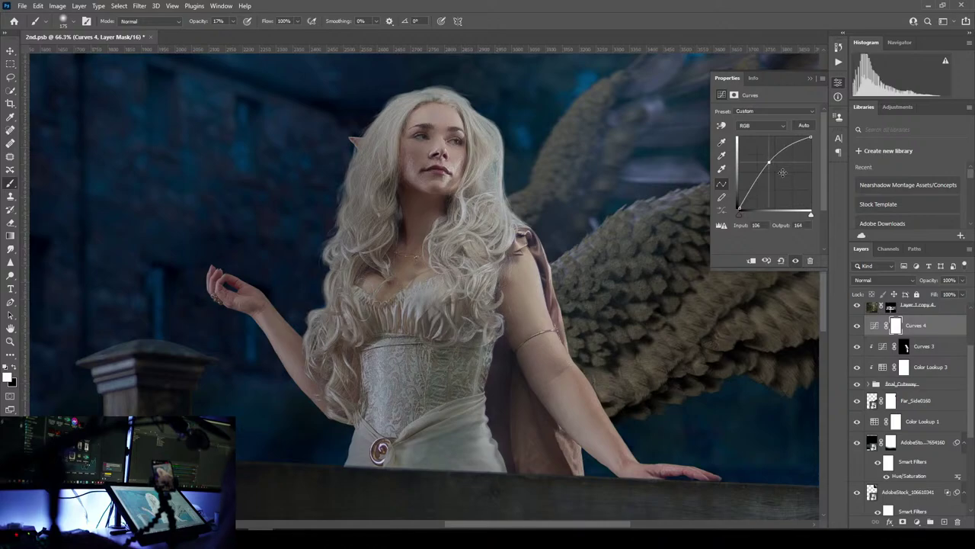
{"action": "left_click_drag", "start_coordinate": [769, 162], "coordinate": [767, 163]}
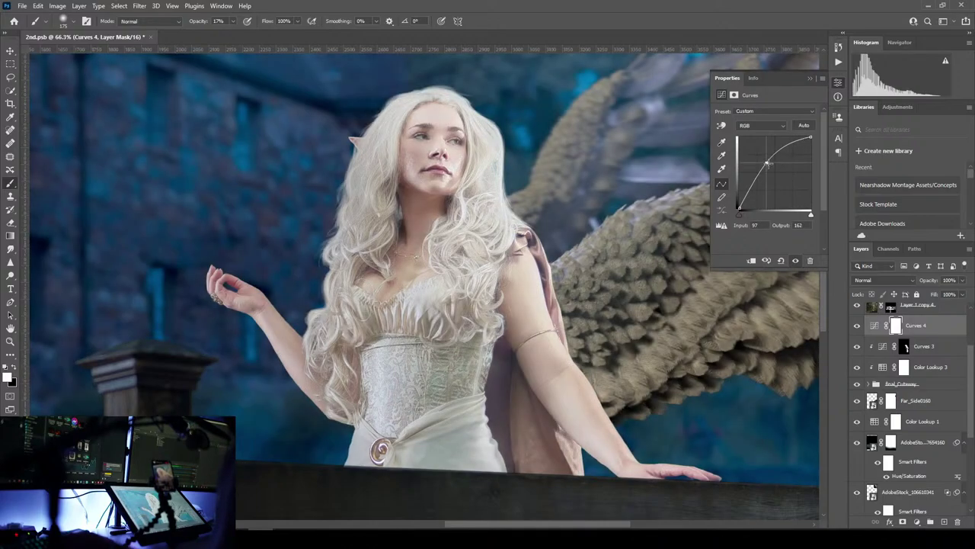
{"action": "left_click", "coordinate": [901, 333], "text": "alt"}
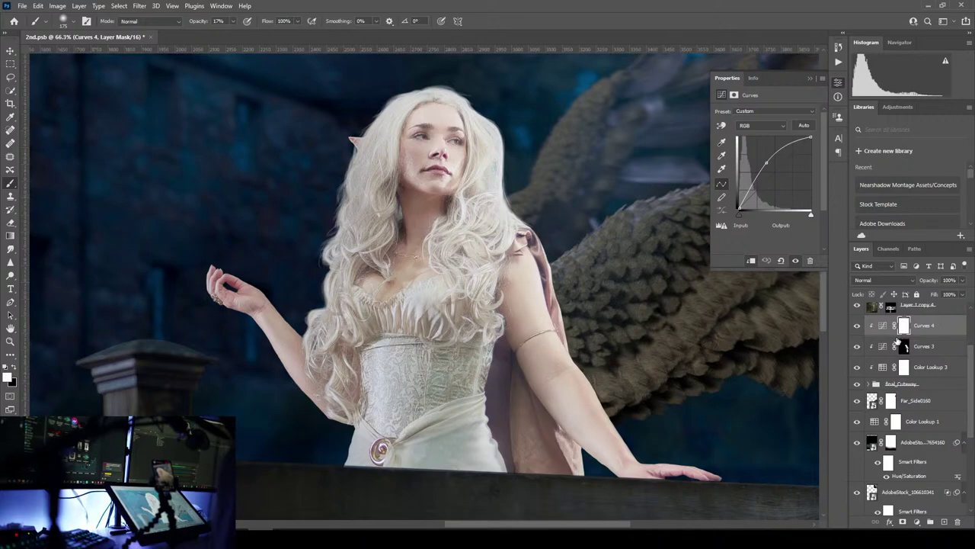
{"action": "left_click", "coordinate": [904, 330]}
{"action": "key", "text": "ctrl+i"}
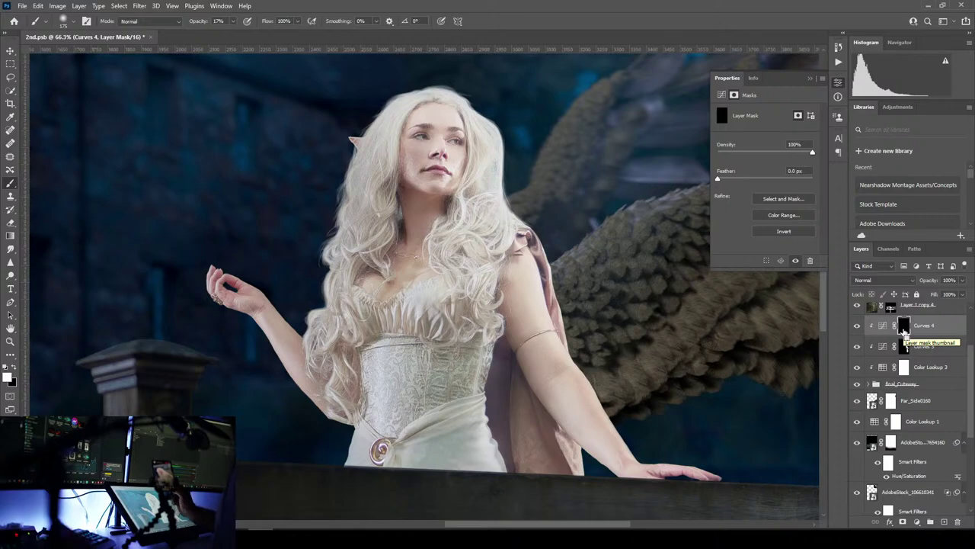
- Set the brush to 50 px and 52% opacity, and paint the Curves 4 mask white along the moonlit outer edge of the hair
{"action": "key", "text": "["}
{"action": "key", "text": "["}
{"action": "key", "text": "["}
{"action": "key", "text": "["}
{"action": "key", "text": "["}
{"action": "key", "text": "["}
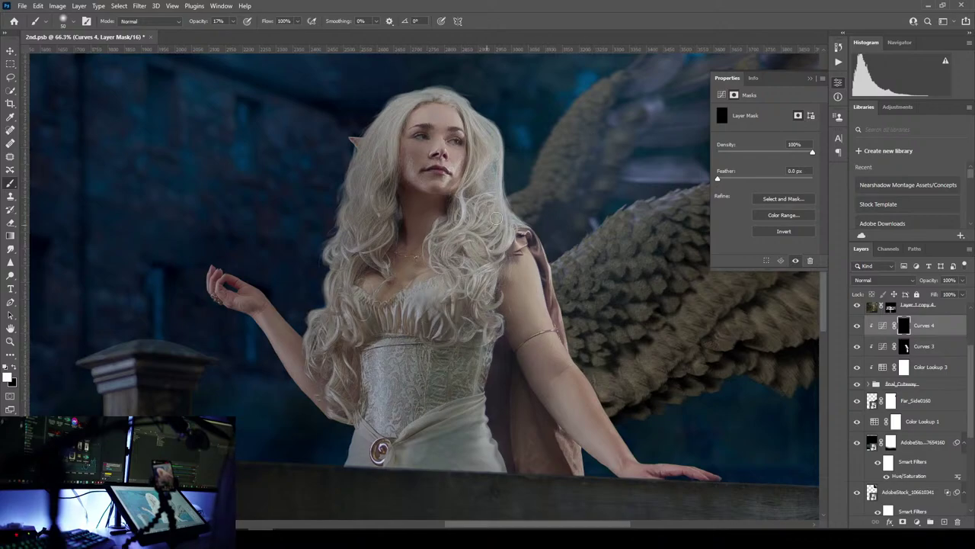
{"action": "scroll", "coordinate": [523, 172], "scroll_direction": "up", "scroll_amount": 3}
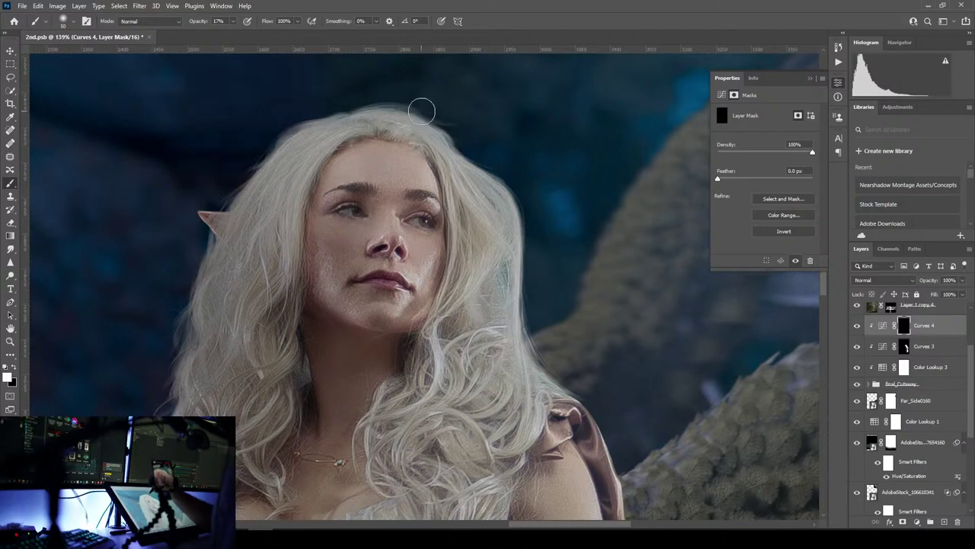
{"action": "left_click", "coordinate": [233, 22]}
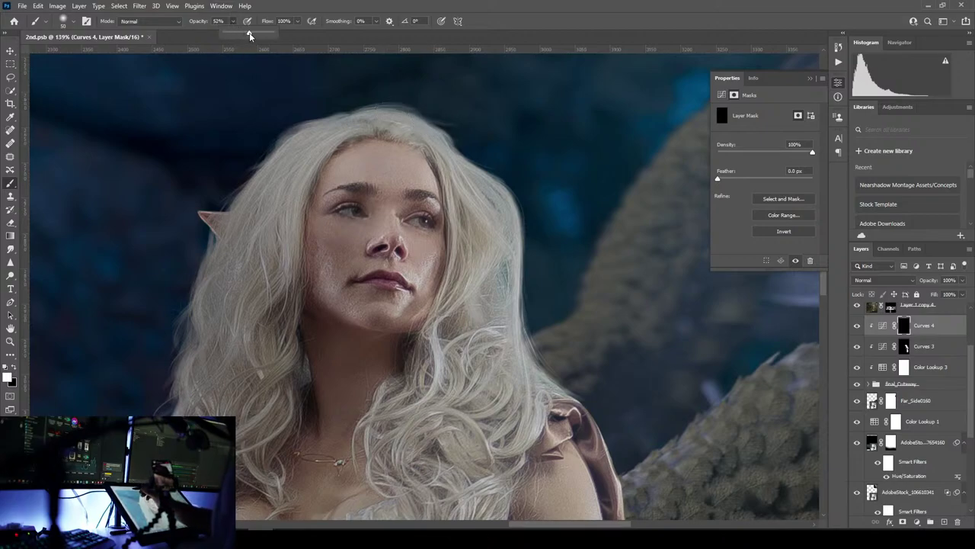
{"action": "left_click", "coordinate": [513, 20]}
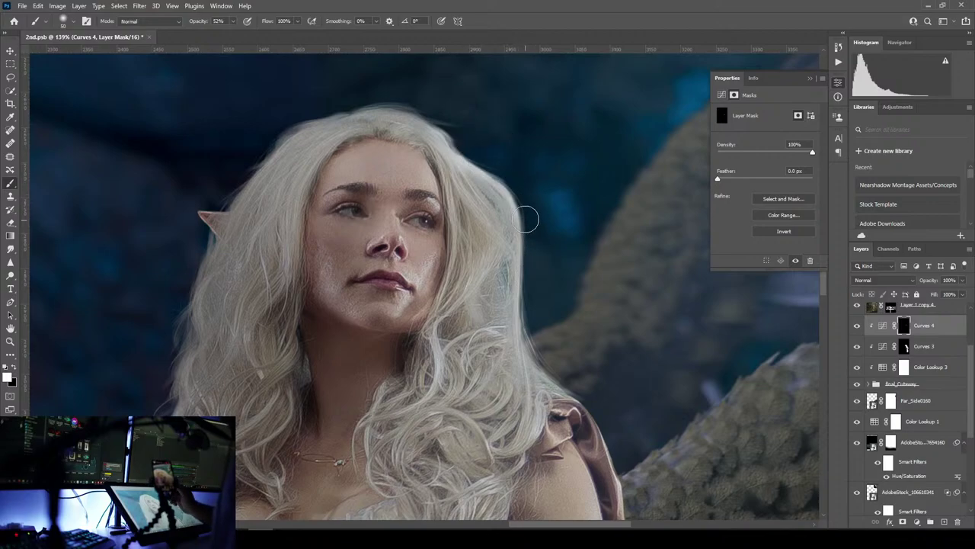
{"action": "left_click_drag", "start_coordinate": [525, 228], "coordinate": [534, 336]}
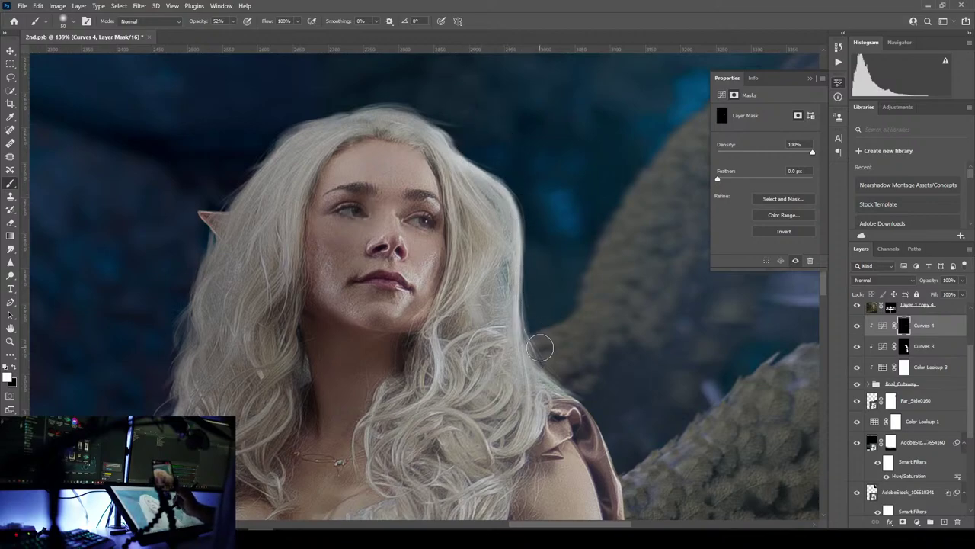
- Set the brush to 23% opacity and 68% flow, and lightly paint the curls beside the neck on the Curves 4 mask
{"action": "left_click_drag", "start_coordinate": [614, 386], "coordinate": [528, 231]}
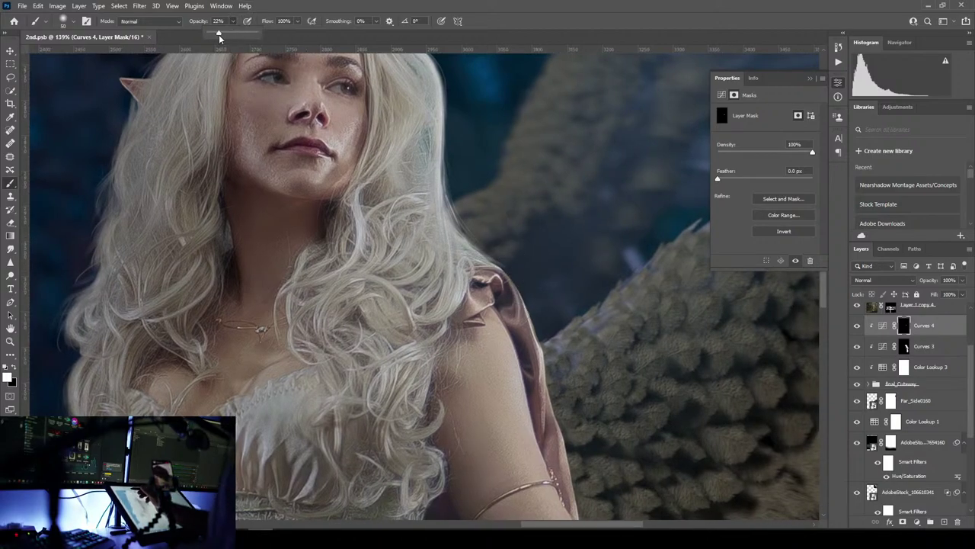
{"action": "left_click_drag", "start_coordinate": [218, 34], "coordinate": [220, 34]}
{"action": "left_click", "coordinate": [297, 21]}
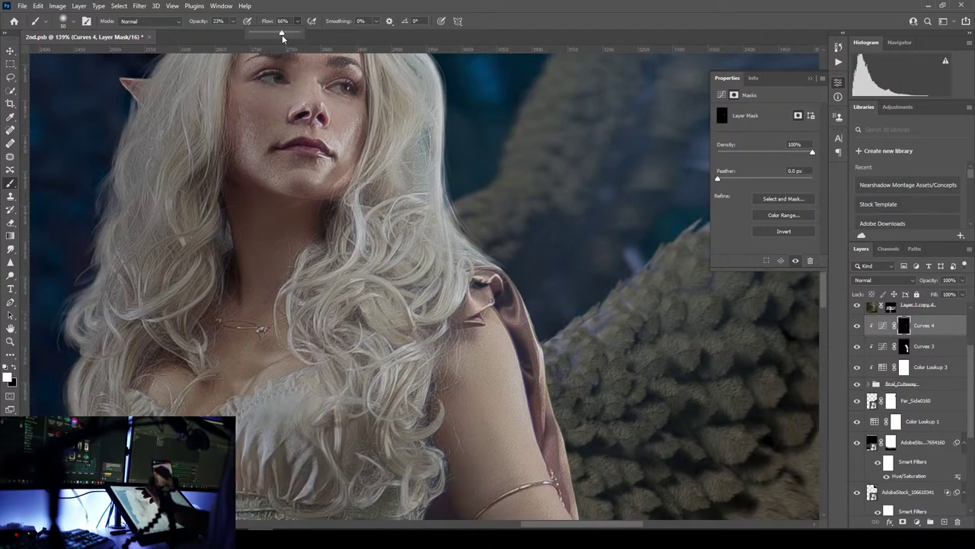
{"action": "left_click_drag", "start_coordinate": [280, 35], "coordinate": [283, 35]}
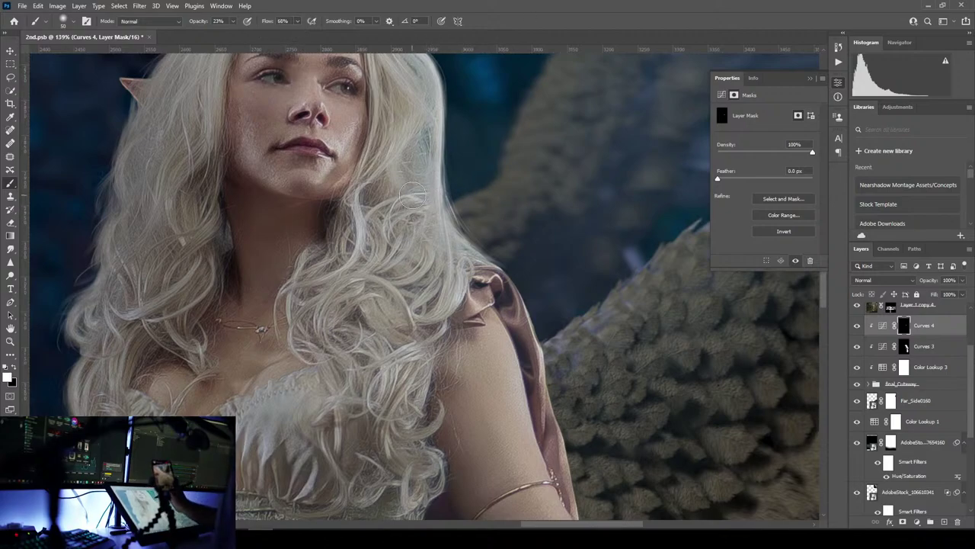
{"action": "mouse_move", "coordinate": [413, 197]}
{"action": "left_mouse_down"}
{"action": "mouse_move", "coordinate": [380, 220]}
{"action": "mouse_move", "coordinate": [406, 200]}
{"action": "mouse_move", "coordinate": [389, 211]}
{"action": "mouse_move", "coordinate": [395, 251]}
{"action": "left_mouse_up"}
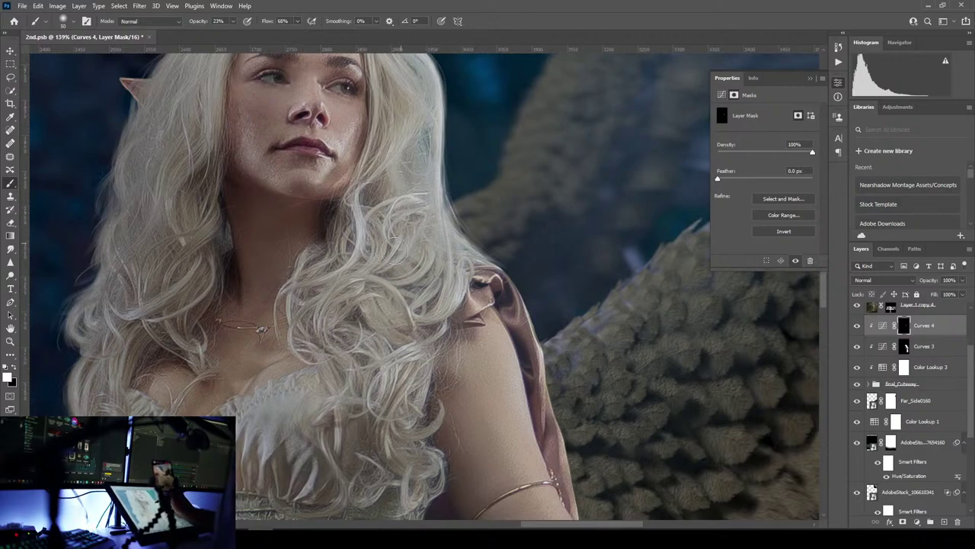
- Enable pen pressure for brush size and paint highlights along the hair edge, shoulder and cape on the Curves 4 mask
{"action": "left_click", "coordinate": [441, 22]}
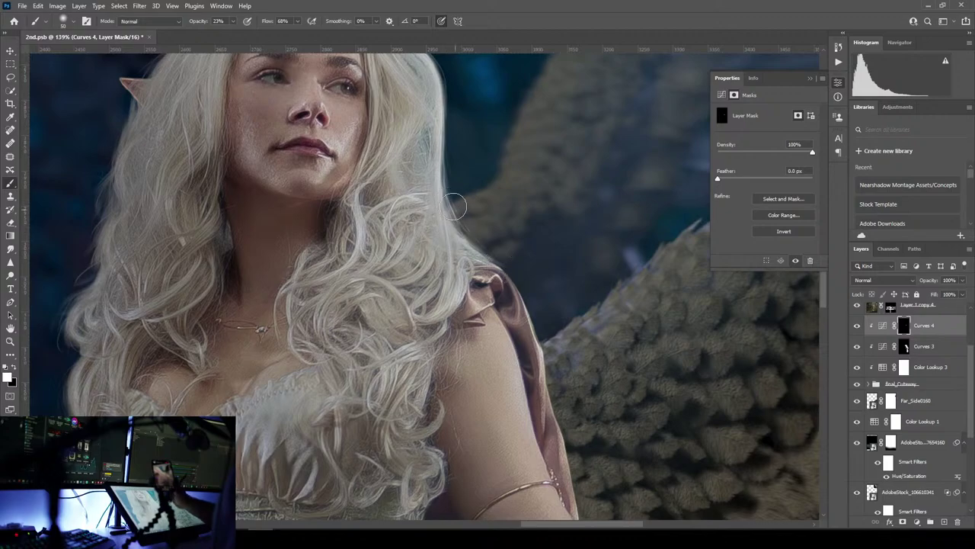
{"action": "mouse_move", "coordinate": [500, 273]}
{"action": "left_mouse_down"}
{"action": "mouse_move", "coordinate": [531, 324]}
{"action": "mouse_move", "coordinate": [509, 282]}
{"action": "mouse_move", "coordinate": [535, 355]}
{"action": "left_mouse_up"}
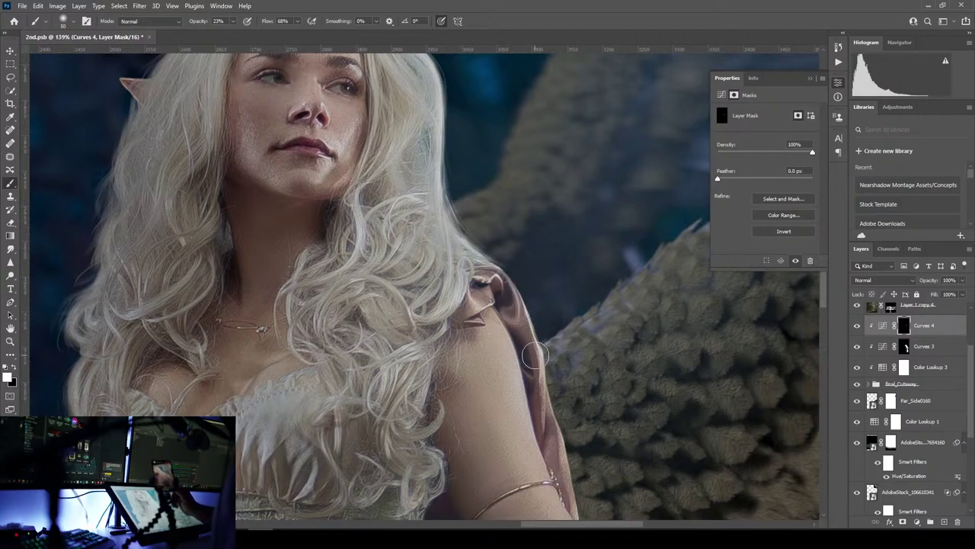
{"action": "left_click_drag", "start_coordinate": [518, 297], "coordinate": [546, 400]}
{"action": "mouse_move", "coordinate": [534, 339]}
{"action": "left_mouse_down"}
{"action": "mouse_move", "coordinate": [544, 436]}
{"action": "mouse_move", "coordinate": [464, 226]}
{"action": "left_mouse_up"}
{"action": "left_click_drag", "start_coordinate": [446, 174], "coordinate": [478, 267]}
{"action": "left_click_drag", "start_coordinate": [463, 210], "coordinate": [469, 230]}
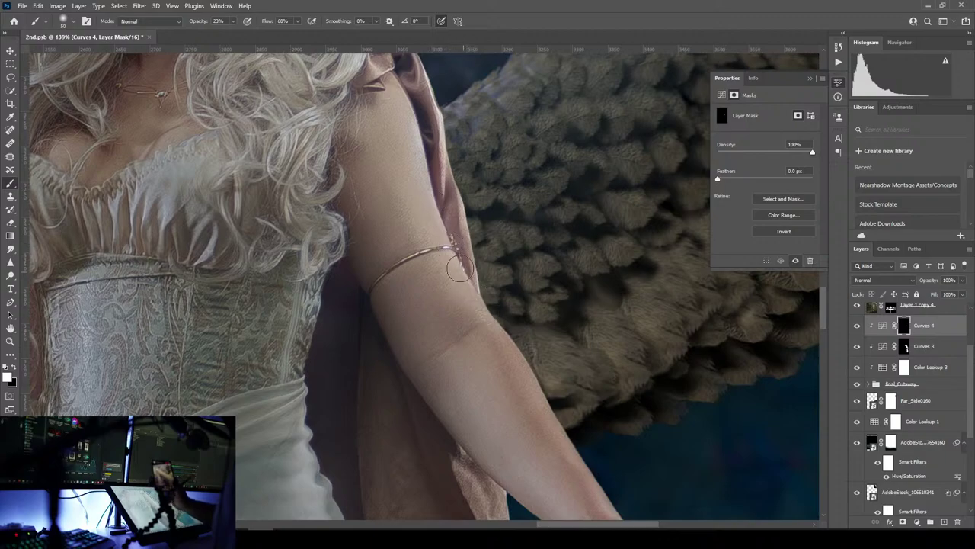
- Brighten the edges of the resting arm and the cape beneath it by painting the Curves 4 mask
{"action": "left_click_drag", "start_coordinate": [460, 268], "coordinate": [517, 358]}
{"action": "mouse_move", "coordinate": [488, 314]}
{"action": "left_mouse_down"}
{"action": "mouse_move", "coordinate": [526, 379]}
{"action": "mouse_move", "coordinate": [442, 216]}
{"action": "left_mouse_up"}
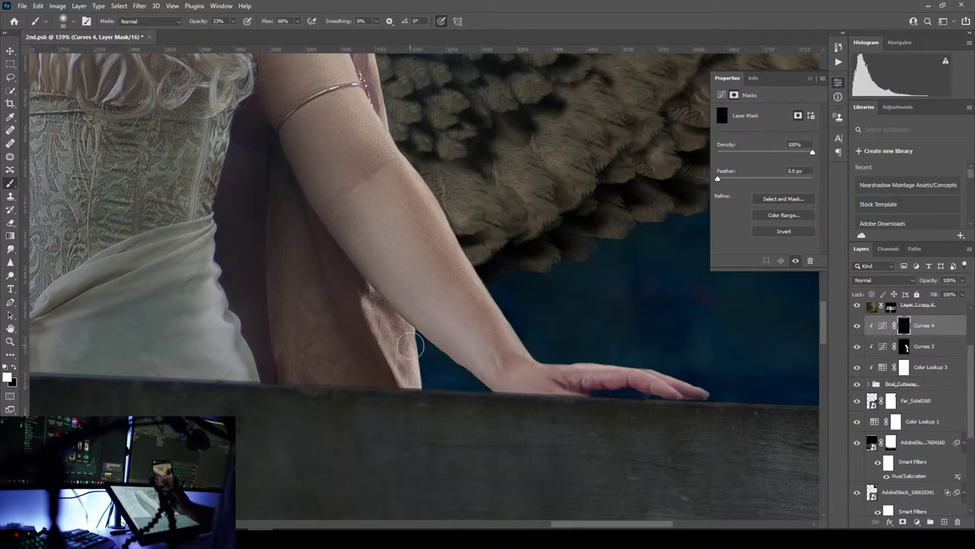
{"action": "left_click_drag", "start_coordinate": [398, 336], "coordinate": [522, 366]}
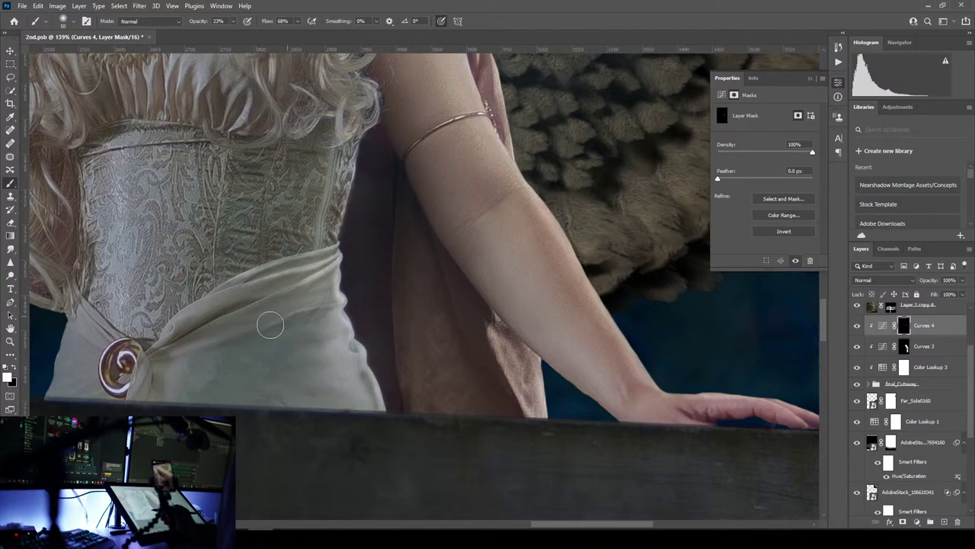
- Paint highlights along the moonlit edge of the bodice and the curls above it on the Curves 4 mask
{"action": "left_click_drag", "start_coordinate": [374, 157], "coordinate": [412, 318]}
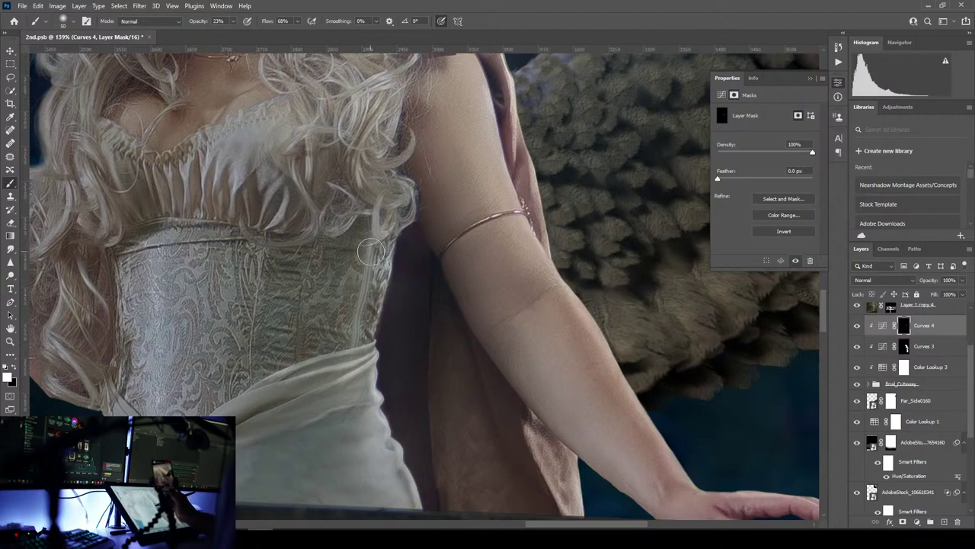
{"action": "left_click_drag", "start_coordinate": [404, 374], "coordinate": [348, 488]}
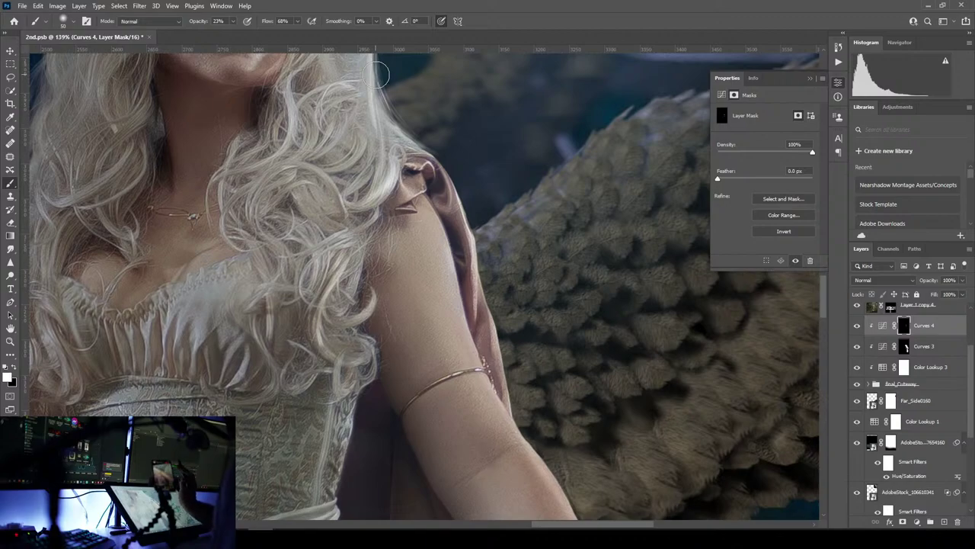
{"action": "mouse_move", "coordinate": [413, 343]}
{"action": "left_mouse_down"}
{"action": "mouse_move", "coordinate": [414, 315]}
{"action": "mouse_move", "coordinate": [507, 246]}
{"action": "mouse_move", "coordinate": [502, 270]}
{"action": "left_mouse_up"}
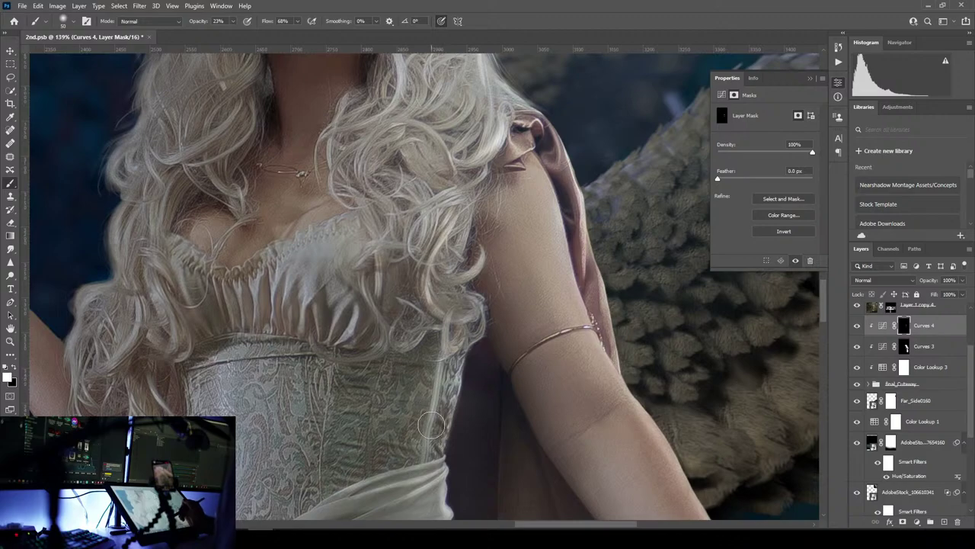
{"action": "left_click_drag", "start_coordinate": [442, 433], "coordinate": [450, 461]}
{"action": "left_click_drag", "start_coordinate": [472, 352], "coordinate": [442, 403]}
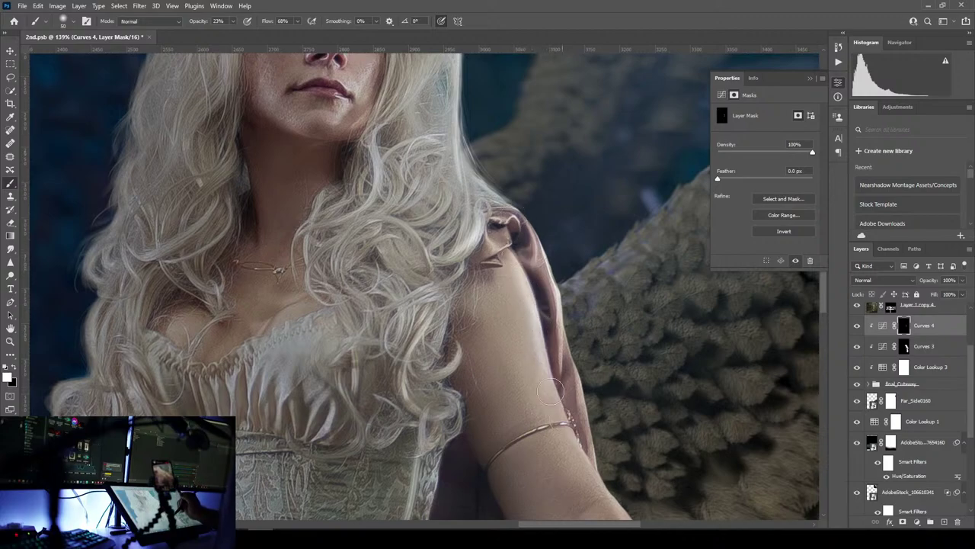
- Paint highlights on the moonlit side of the face and surrounding hair on the Curves 4 mask, and switch the brush colour to black
{"action": "left_click_drag", "start_coordinate": [498, 207], "coordinate": [541, 281]}
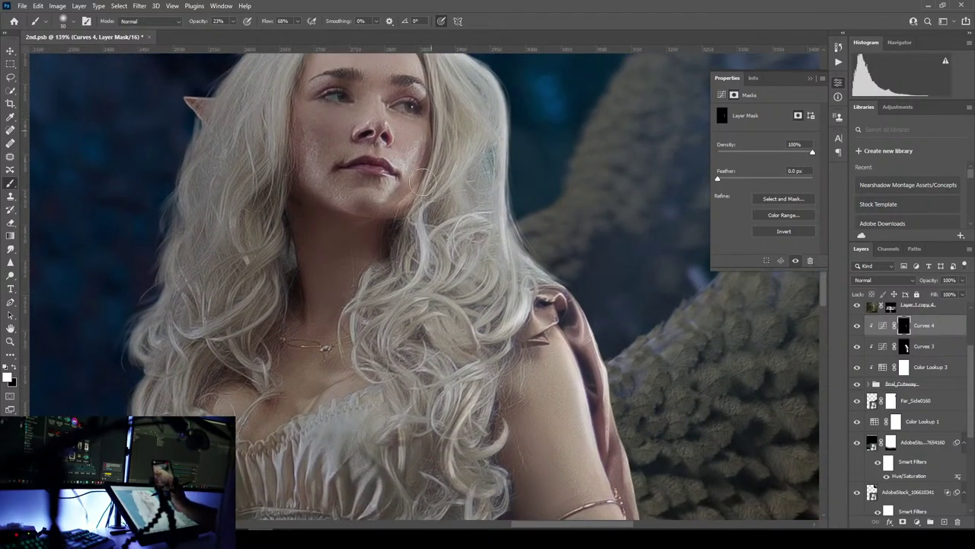
{"action": "left_click_drag", "start_coordinate": [405, 215], "coordinate": [429, 153]}
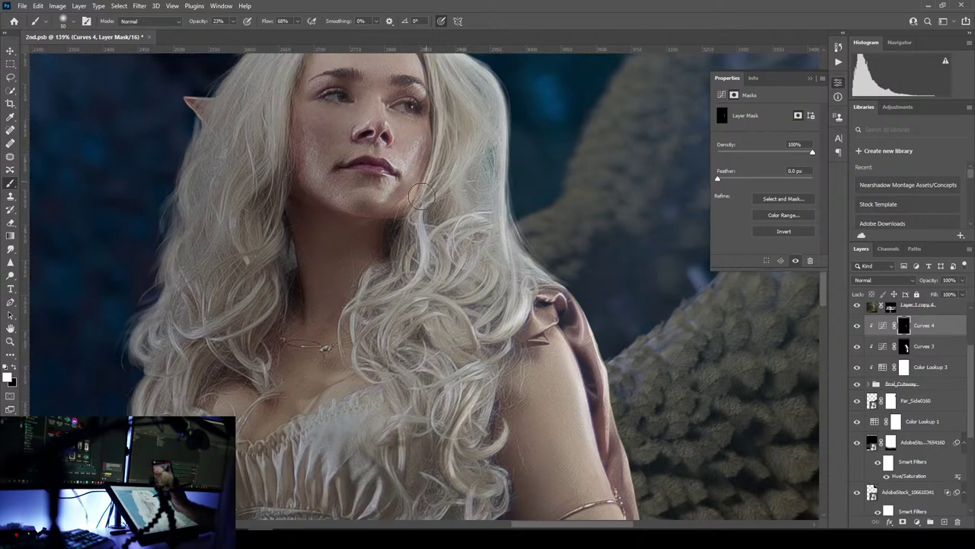
{"action": "left_click_drag", "start_coordinate": [448, 101], "coordinate": [425, 244]}
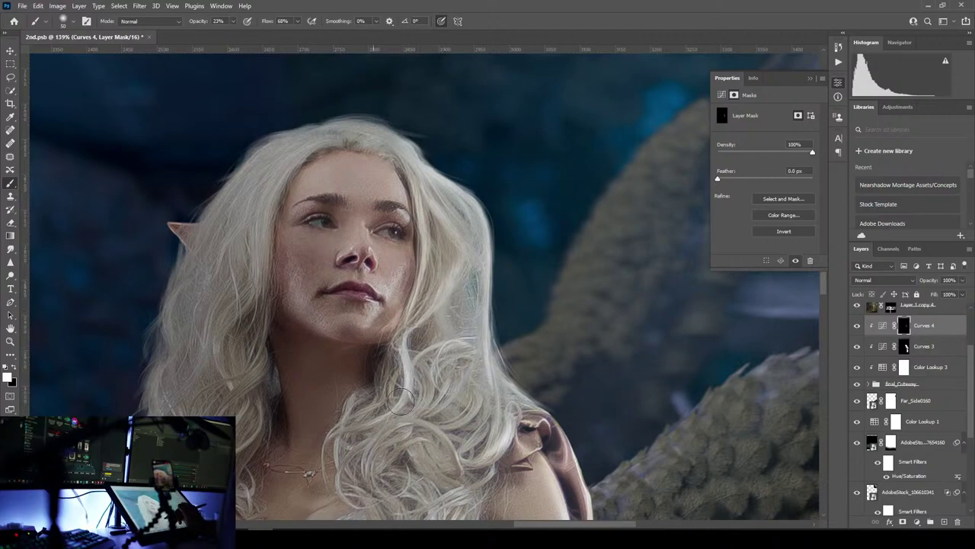
{"action": "left_click_drag", "start_coordinate": [450, 429], "coordinate": [518, 318]}
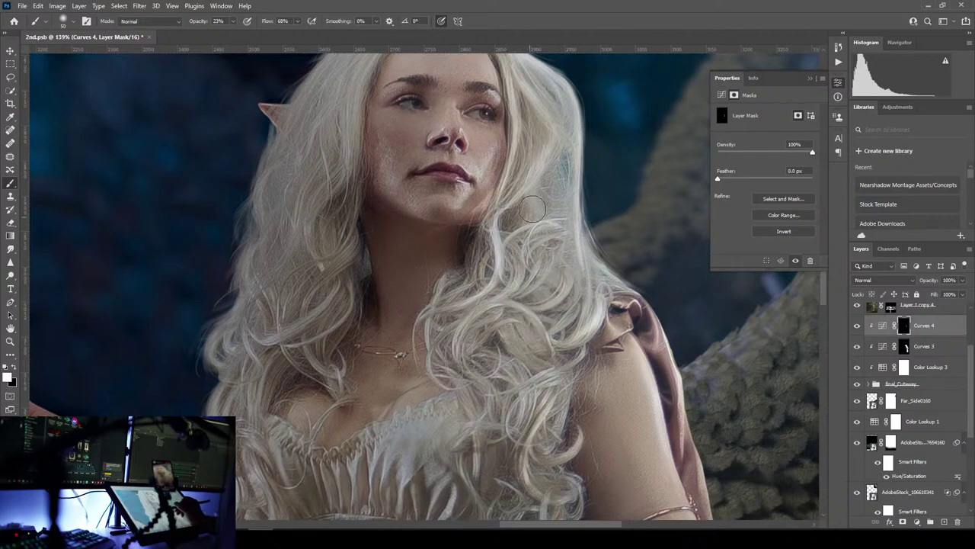
{"action": "mouse_move", "coordinate": [498, 246]}
{"action": "left_mouse_down"}
{"action": "mouse_move", "coordinate": [492, 363]}
{"action": "mouse_move", "coordinate": [496, 355]}
{"action": "left_mouse_up"}
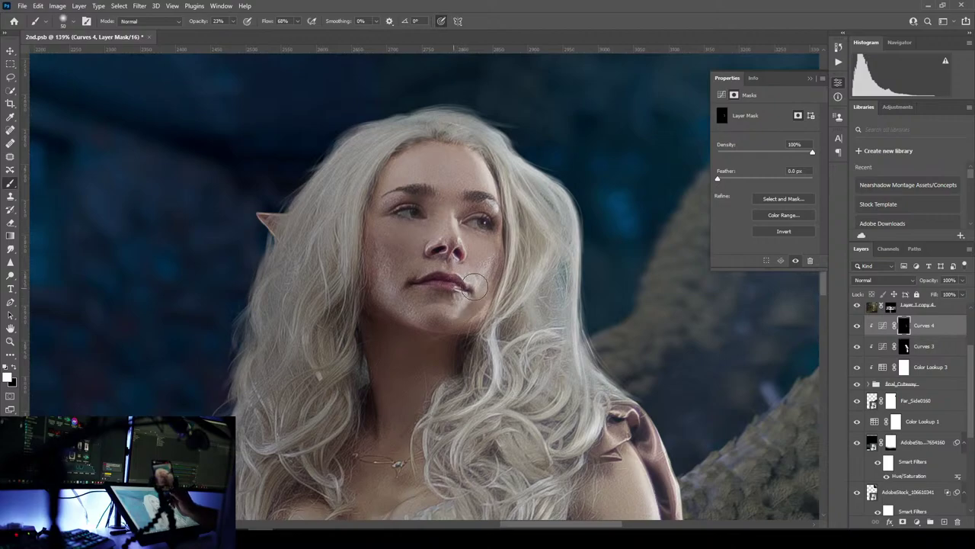
{"action": "left_click_drag", "start_coordinate": [445, 272], "coordinate": [535, 269]}
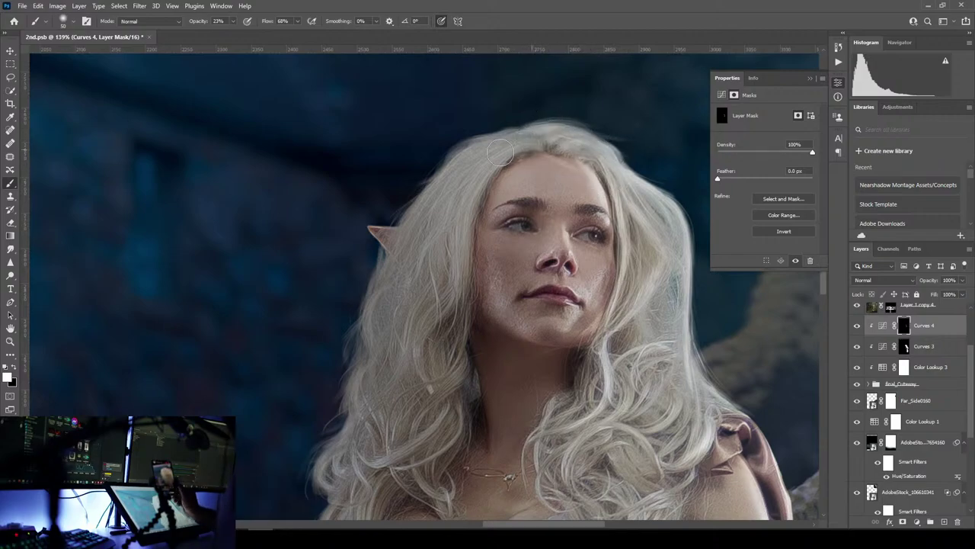
{"action": "key", "text": "x"}
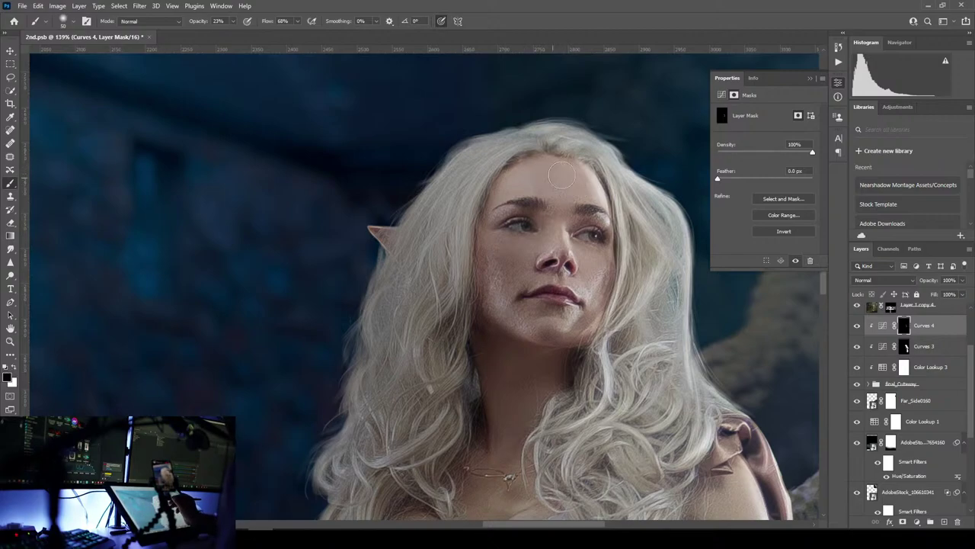
- Switch the brush to white at 125 px and brighten the forehead on the Curves 4 mask
{"action": "key", "text": "bracketright"}
{"action": "key", "text": "bracketright"}
{"action": "key", "text": "bracketright"}
{"action": "key", "text": "bracketright"}
{"action": "key", "text": "bracketright"}
{"action": "key", "text": "bracketright"}
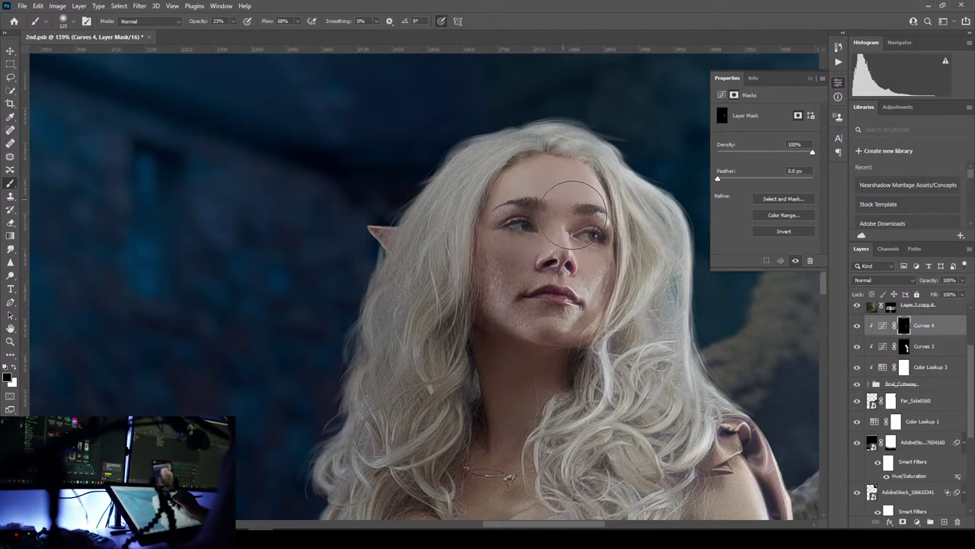
{"action": "left_click", "coordinate": [12, 368]}
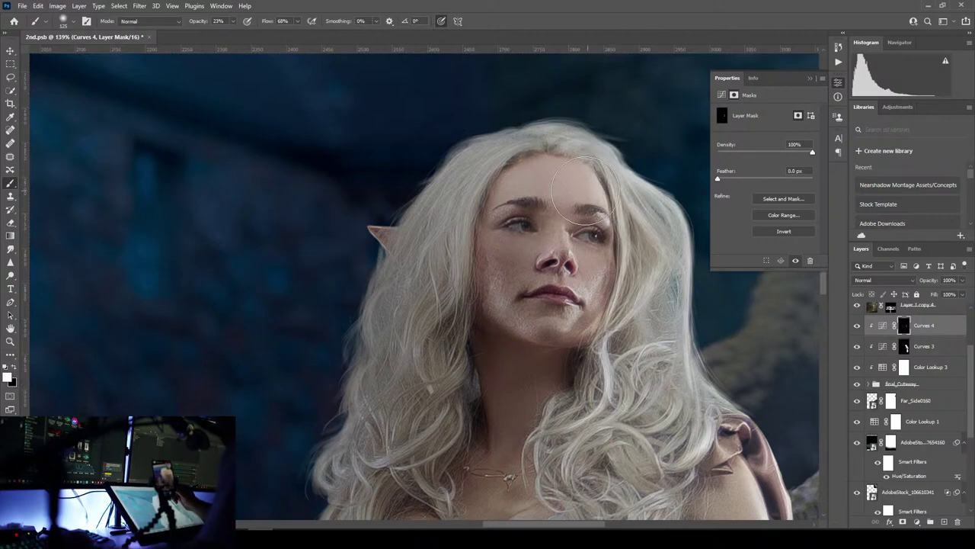
{"action": "left_click_drag", "start_coordinate": [582, 187], "coordinate": [580, 179]}
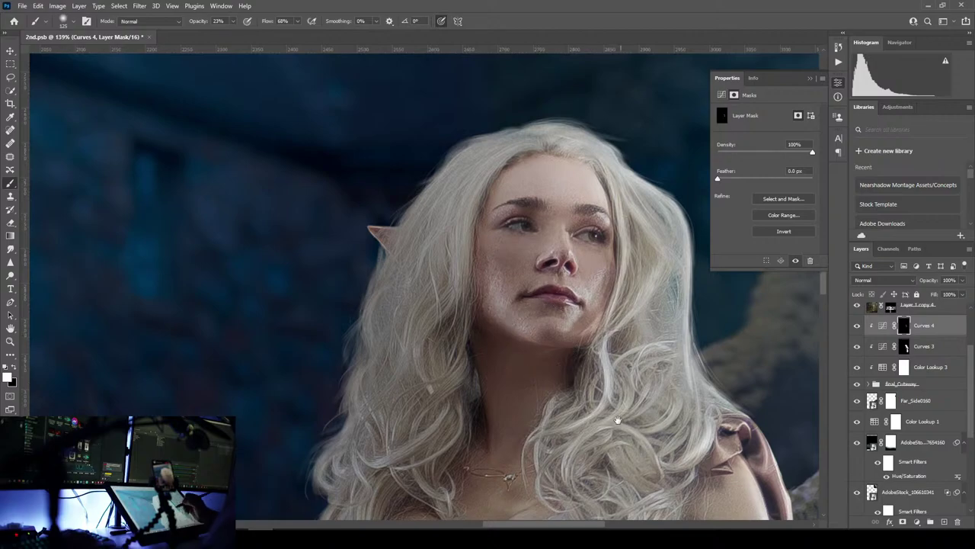
- Paint fine highlights through the curls and bodice folds on the Curves 4 mask, and enlarge the brush to 100 px
{"action": "left_click_drag", "start_coordinate": [618, 419], "coordinate": [628, 380]}
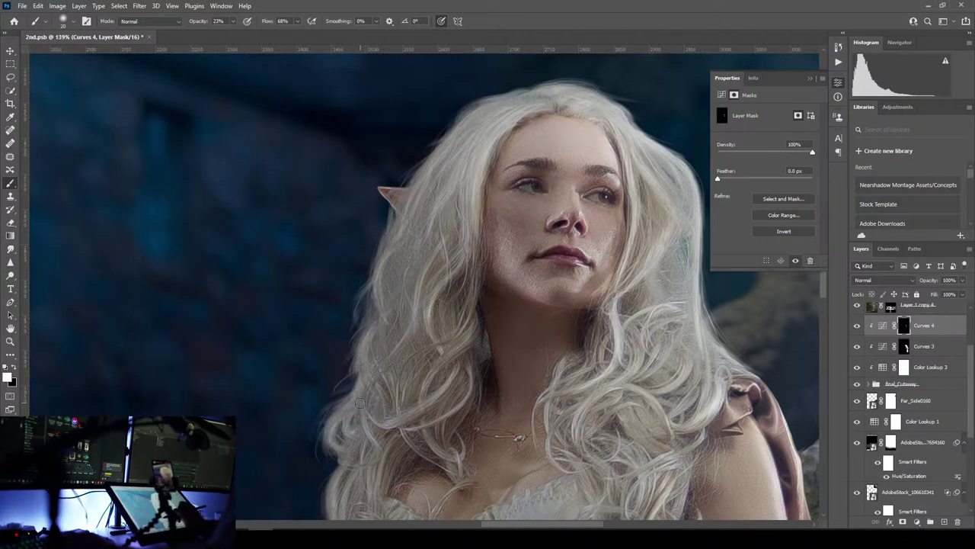
{"action": "left_click_drag", "start_coordinate": [405, 439], "coordinate": [490, 282]}
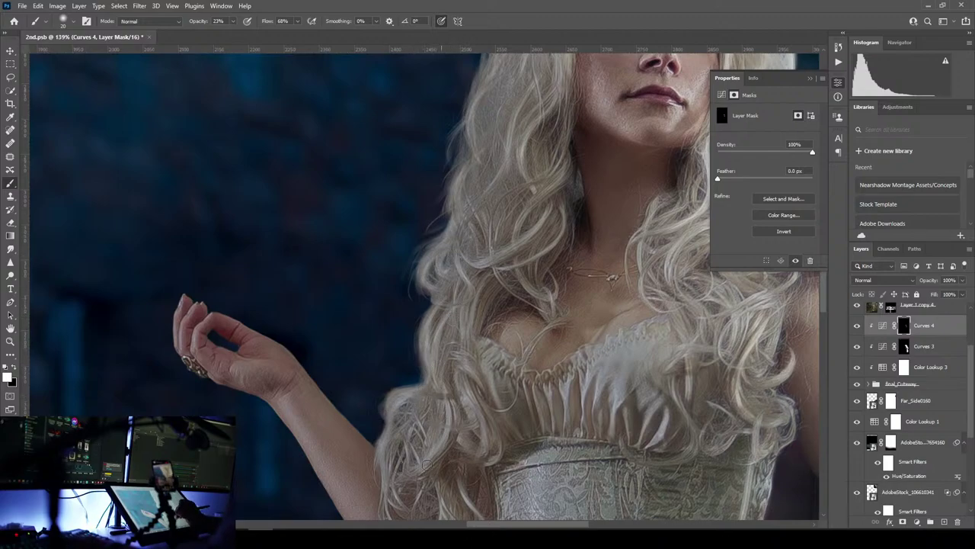
{"action": "left_click_drag", "start_coordinate": [446, 449], "coordinate": [466, 359]}
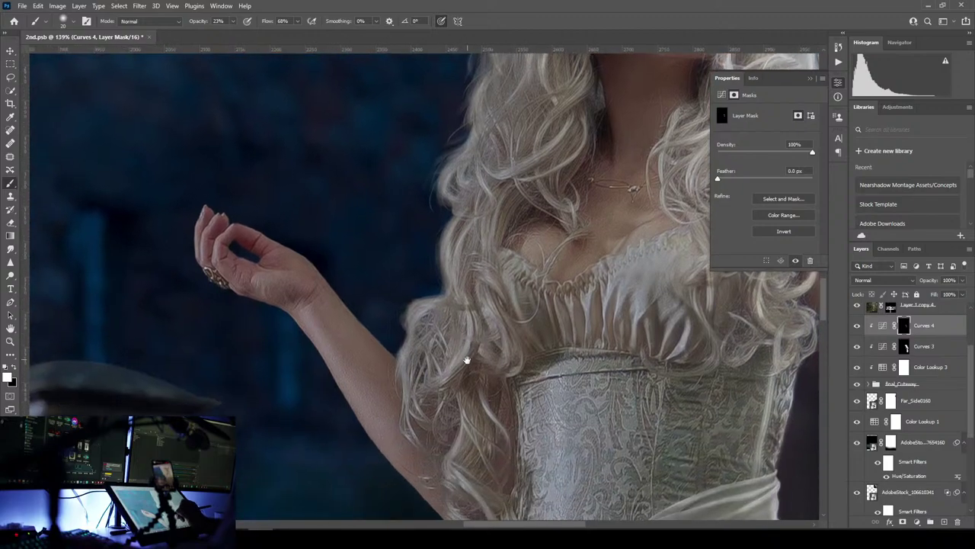
{"action": "left_click_drag", "start_coordinate": [614, 325], "coordinate": [422, 387]}
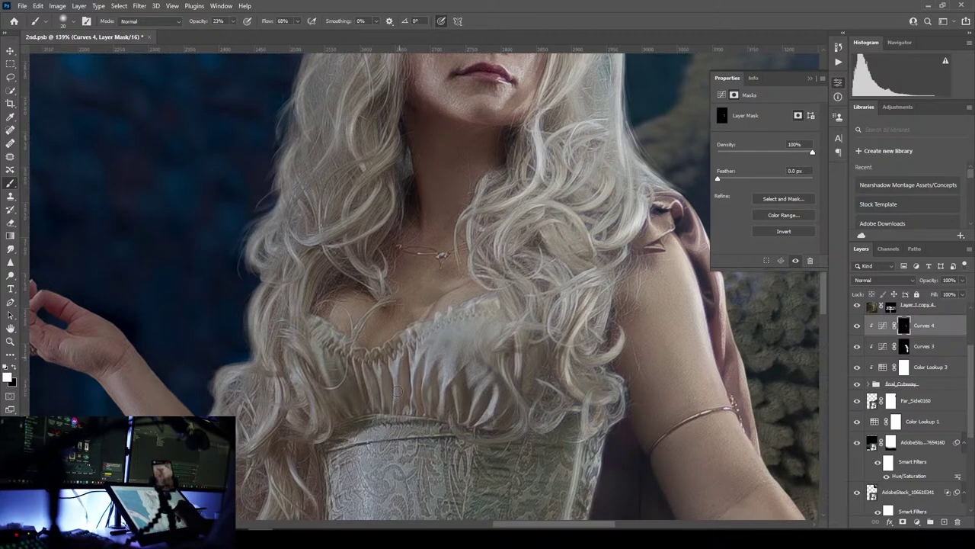
{"action": "left_click_drag", "start_coordinate": [608, 422], "coordinate": [686, 345]}
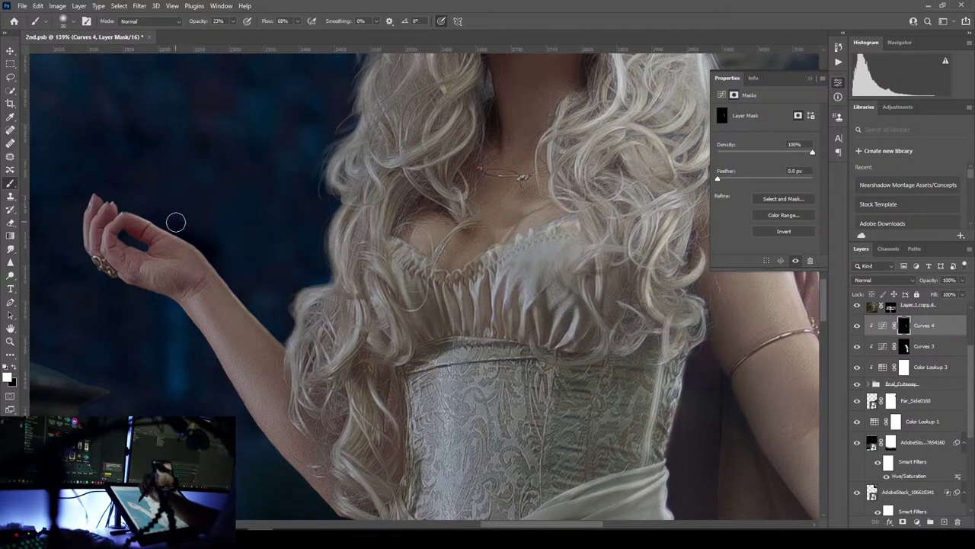
{"action": "key", "text": "bracketright"}
{"action": "key", "text": "bracketright"}
{"action": "key", "text": "bracketright"}
{"action": "key", "text": "bracketright"}
{"action": "key", "text": "bracketright"}
{"action": "key", "text": "bracketright"}
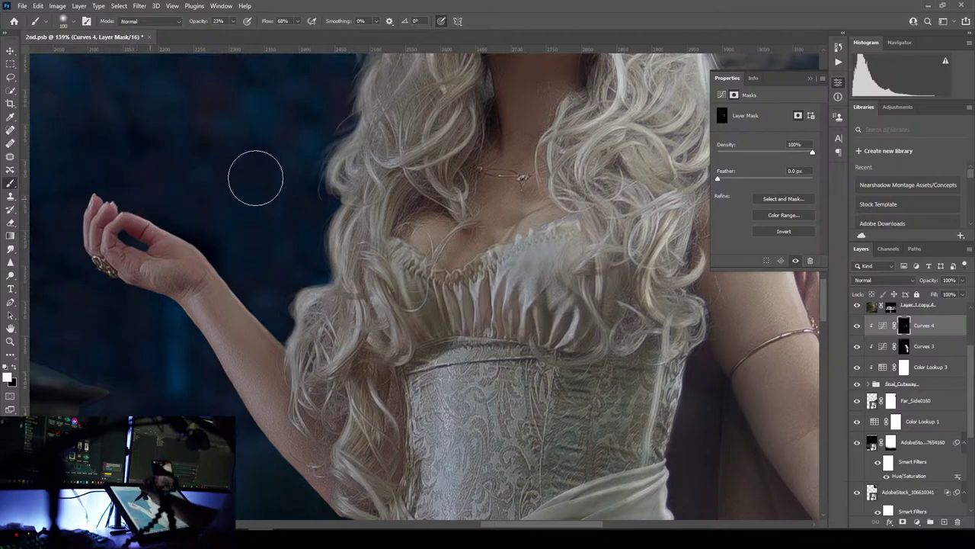
- Paint highlights with a 50 px brush on the cape's folds and outer edge between the fence rails and down to the hem
{"action": "scroll", "coordinate": [256, 175], "scroll_direction": "down", "scroll_amount": 3}
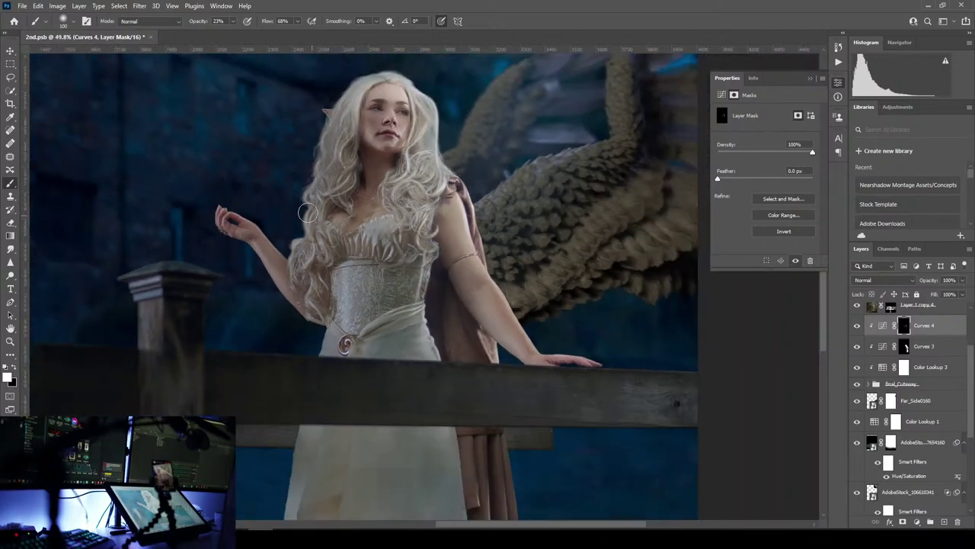
{"action": "left_click_drag", "start_coordinate": [436, 297], "coordinate": [330, 131]}
{"action": "scroll", "coordinate": [376, 231], "scroll_direction": "up", "scroll_amount": 3}
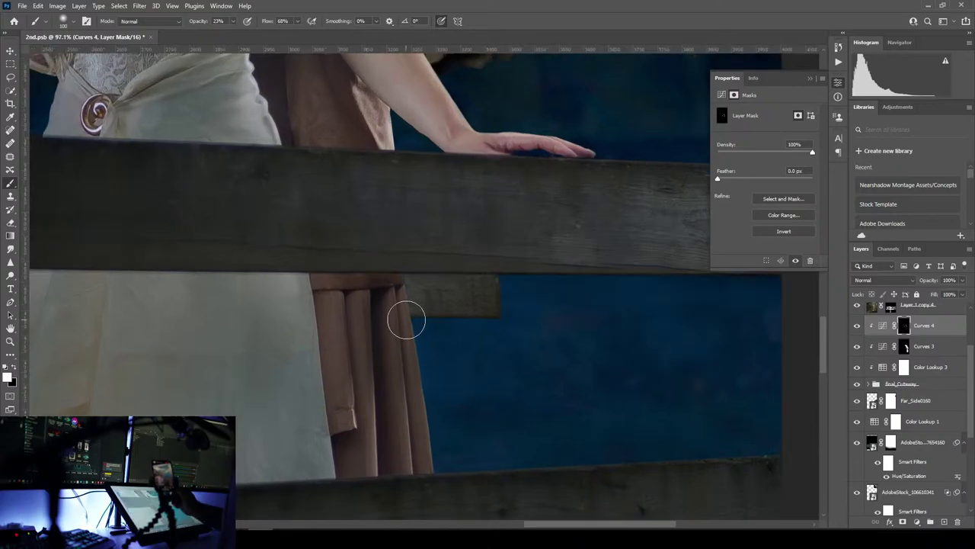
{"action": "key", "text": "bracketleft"}
{"action": "key", "text": "bracketleft"}
{"action": "key", "text": "bracketleft"}
{"action": "key", "text": "bracketleft"}
{"action": "key", "text": "bracketleft"}
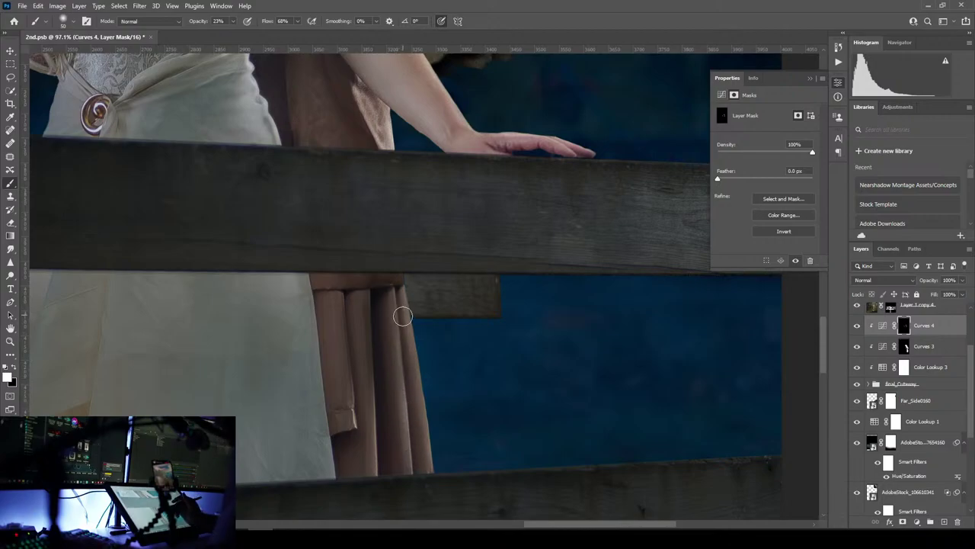
{"action": "left_click_drag", "start_coordinate": [425, 446], "coordinate": [464, 371]}
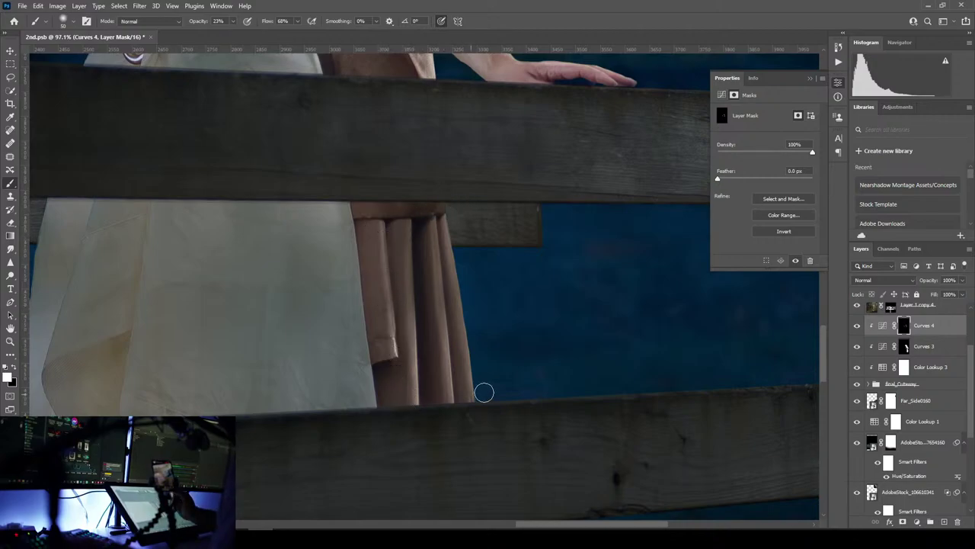
{"action": "left_click_drag", "start_coordinate": [527, 371], "coordinate": [508, 196]}
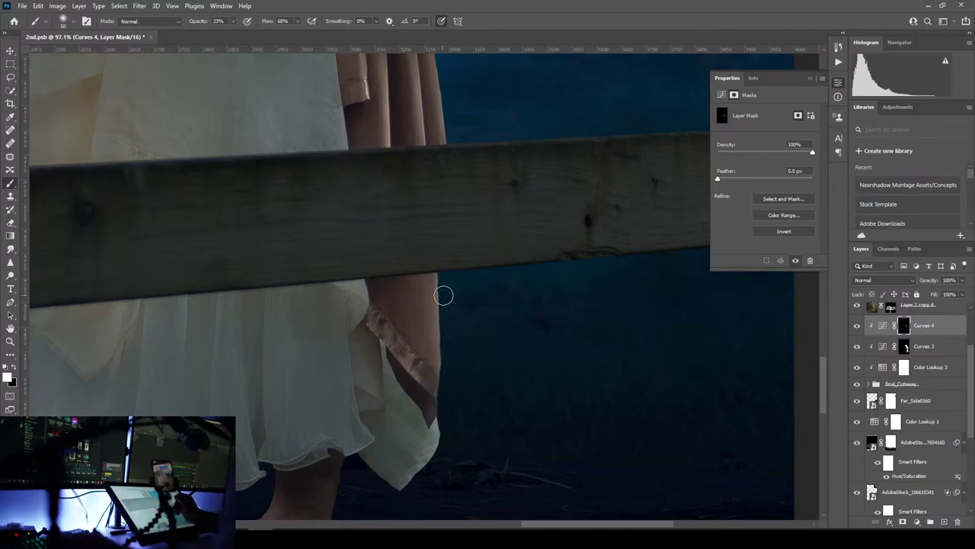
{"action": "left_click_drag", "start_coordinate": [478, 446], "coordinate": [557, 318]}
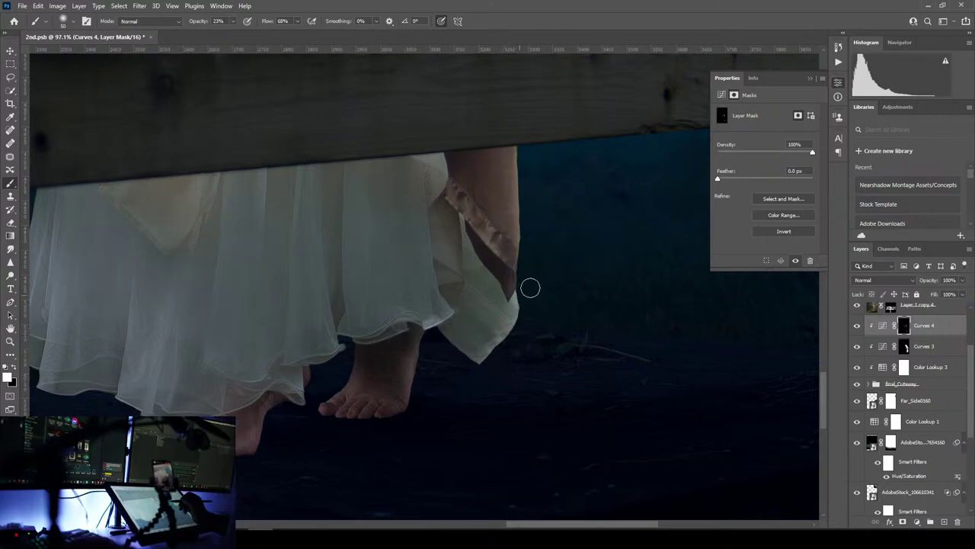
- Brighten the dress edge beside the cape and the skirt's lower folds and hem with the Brush on the Curves 4 mask
{"action": "left_click_drag", "start_coordinate": [570, 144], "coordinate": [494, 463]}
{"action": "left_click_drag", "start_coordinate": [502, 305], "coordinate": [596, 318]}
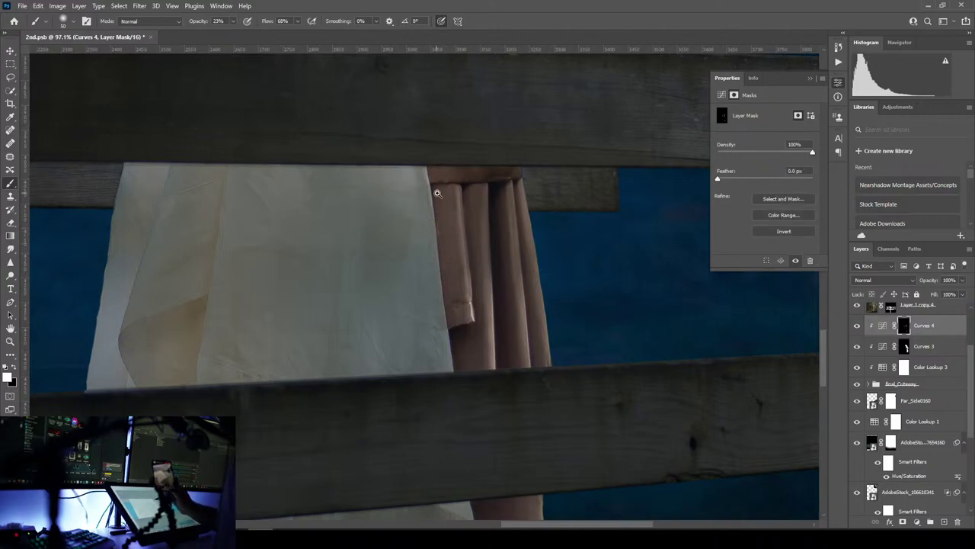
{"action": "left_click", "coordinate": [47, 129]}
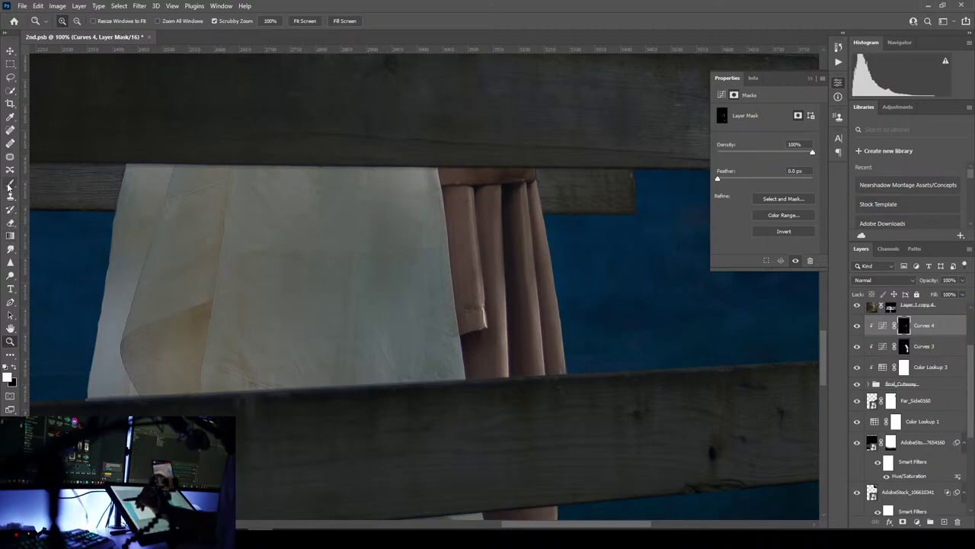
{"action": "left_click", "coordinate": [9, 184]}
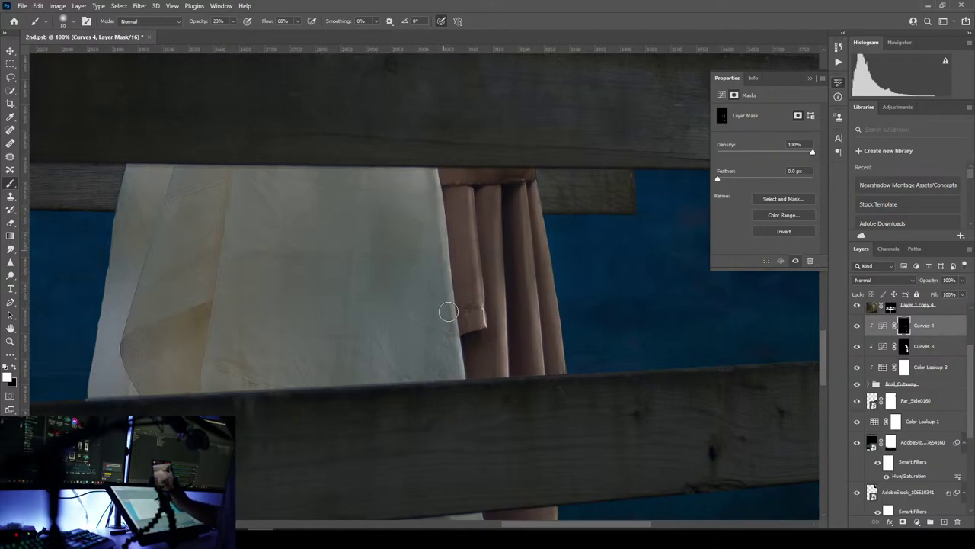
{"action": "scroll", "coordinate": [460, 368], "scroll_direction": "down", "scroll_amount": 5}
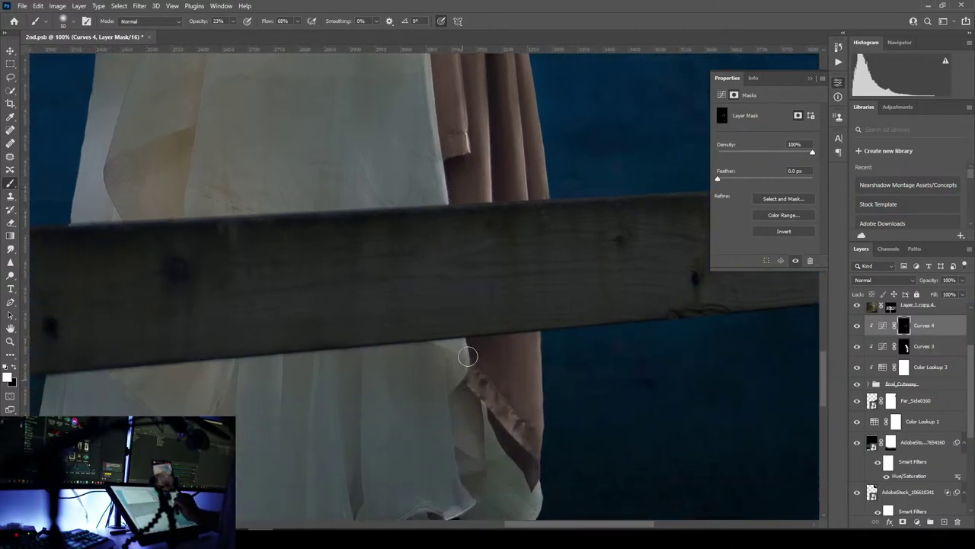
{"action": "left_click_drag", "start_coordinate": [460, 428], "coordinate": [472, 258]}
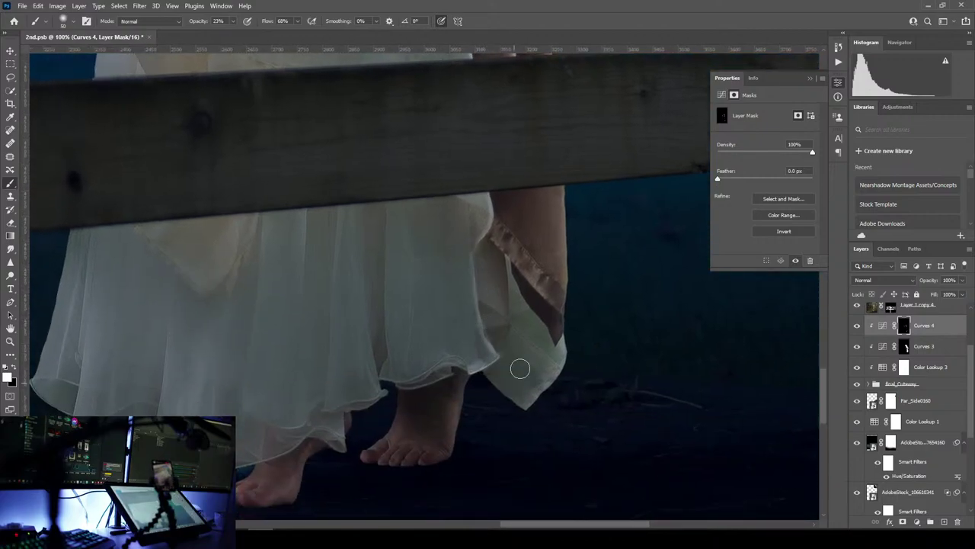
{"action": "left_click_drag", "start_coordinate": [520, 369], "coordinate": [497, 336]}
- Check the painted highlights against the whole scene and on the upper body, and enlarge the brush to 300 px
{"action": "left_click_drag", "start_coordinate": [501, 208], "coordinate": [496, 428]}
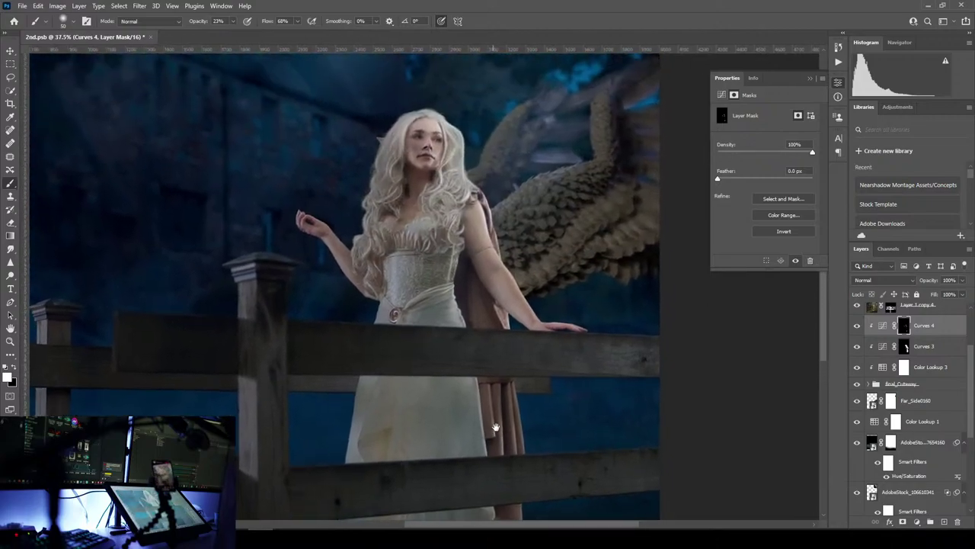
{"action": "left_click_drag", "start_coordinate": [502, 263], "coordinate": [476, 288]}
{"action": "scroll", "coordinate": [476, 288], "scroll_direction": "down", "scroll_amount": 4}
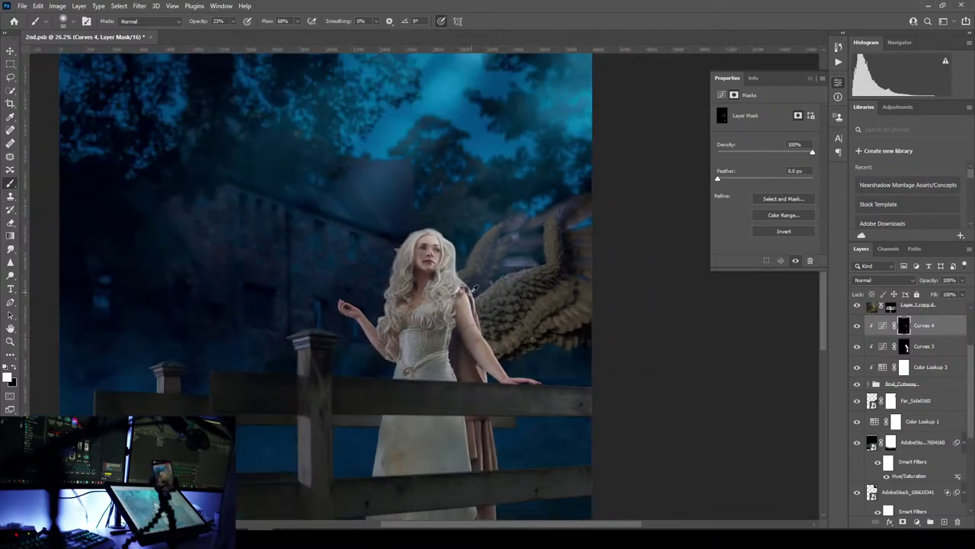
{"action": "scroll", "coordinate": [442, 283], "scroll_direction": "up", "scroll_amount": 3}
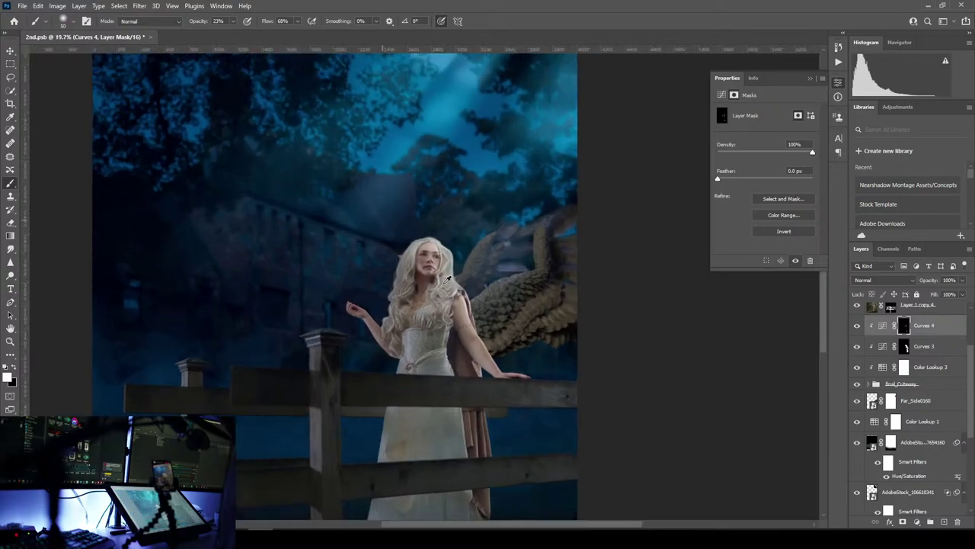
{"action": "scroll", "coordinate": [446, 280], "scroll_direction": "up", "scroll_amount": 3}
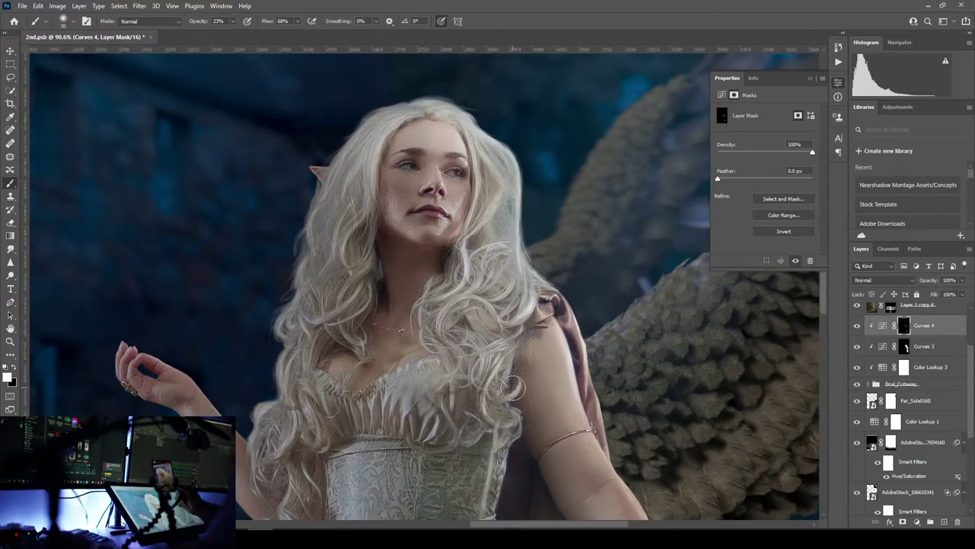
{"action": "key", "text": "bracketright"}
{"action": "key", "text": "bracketright"}
{"action": "key", "text": "bracketright"}
{"action": "key", "text": "bracketright"}
{"action": "key", "text": "bracketright"}
{"action": "key", "text": "bracketright"}
{"action": "key", "text": "bracketright"}
{"action": "key", "text": "bracketright"}
{"action": "key", "text": "bracketright"}
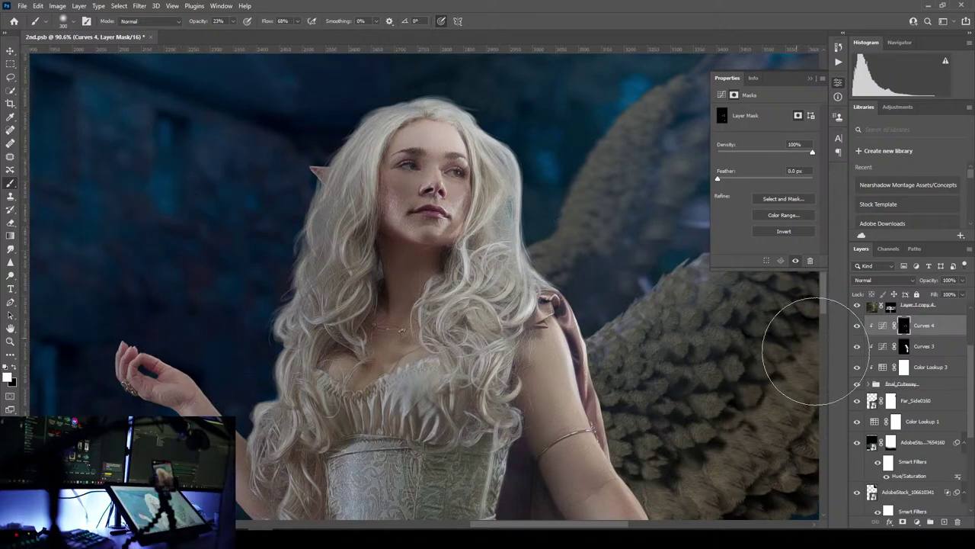
- Set the fill of the Color Lookup 3 layer to 64% and check the woman's tone against the whole scene
{"action": "left_click", "coordinate": [918, 369]}
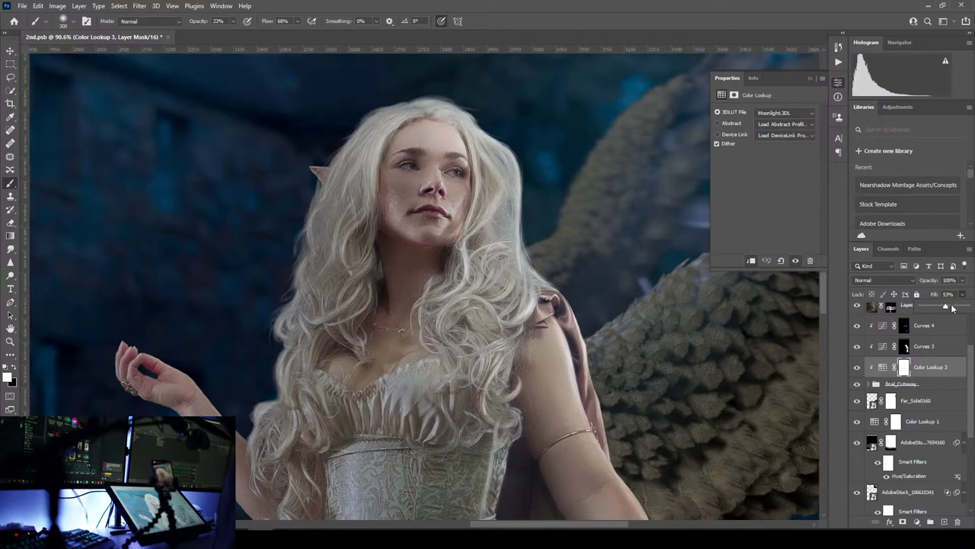
{"action": "left_click", "coordinate": [956, 307]}
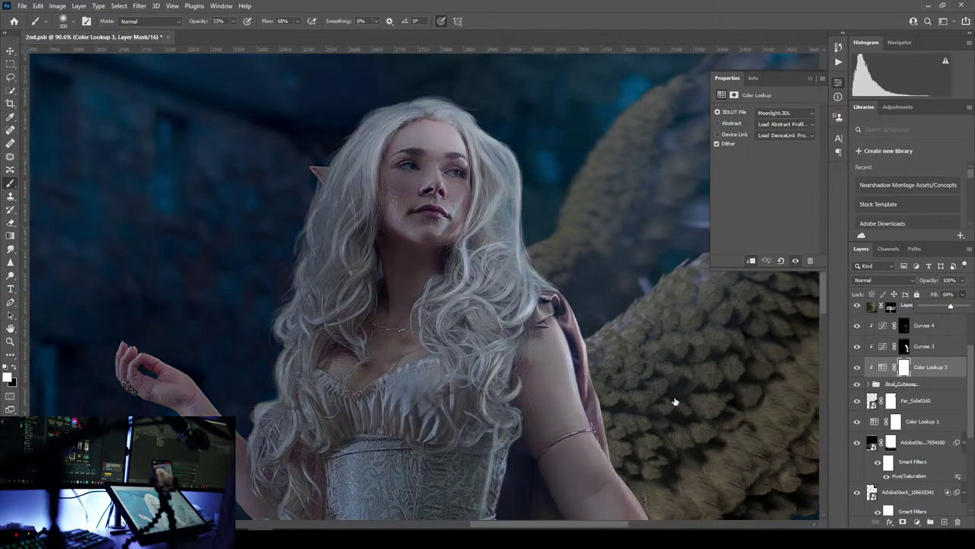
{"action": "scroll", "coordinate": [567, 368], "scroll_direction": "down", "scroll_amount": 5}
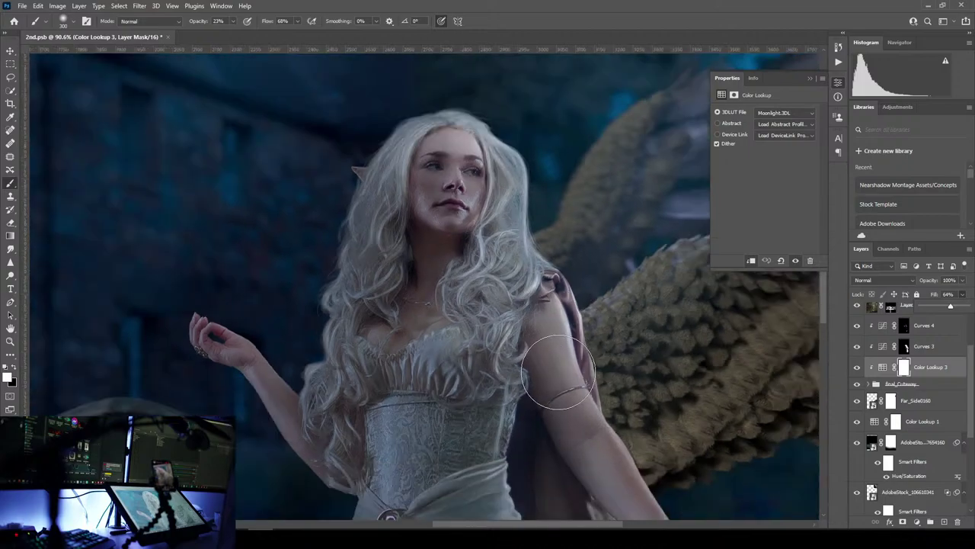
{"action": "scroll", "coordinate": [600, 385], "scroll_direction": "down", "scroll_amount": 3}
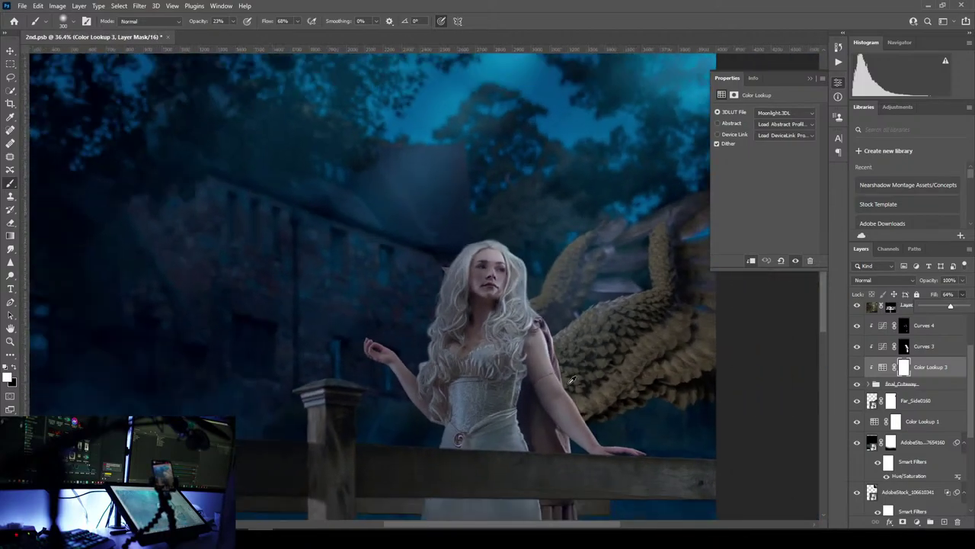
{"action": "scroll", "coordinate": [599, 385], "scroll_direction": "up", "scroll_amount": 3}
{"action": "left_click_drag", "start_coordinate": [519, 357], "coordinate": [497, 287]}
{"action": "scroll", "coordinate": [496, 287], "scroll_direction": "down", "scroll_amount": 3}
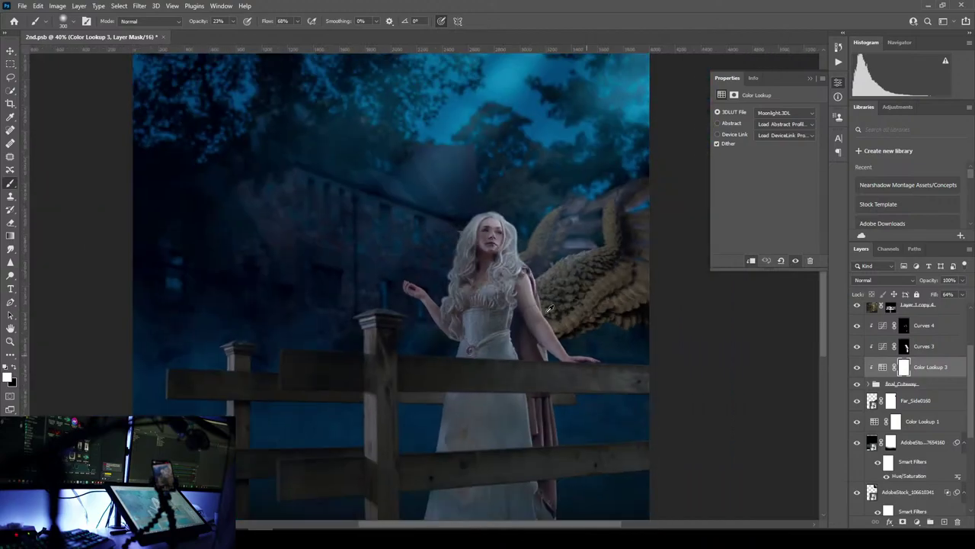
{"action": "scroll", "coordinate": [546, 309], "scroll_direction": "up", "scroll_amount": 1}
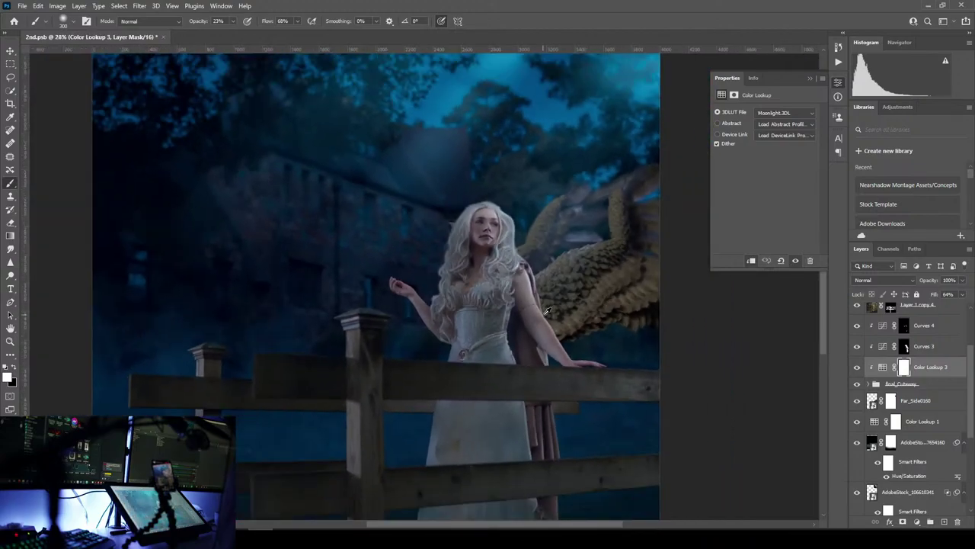
{"action": "scroll", "coordinate": [543, 305], "scroll_direction": "down", "scroll_amount": 1}
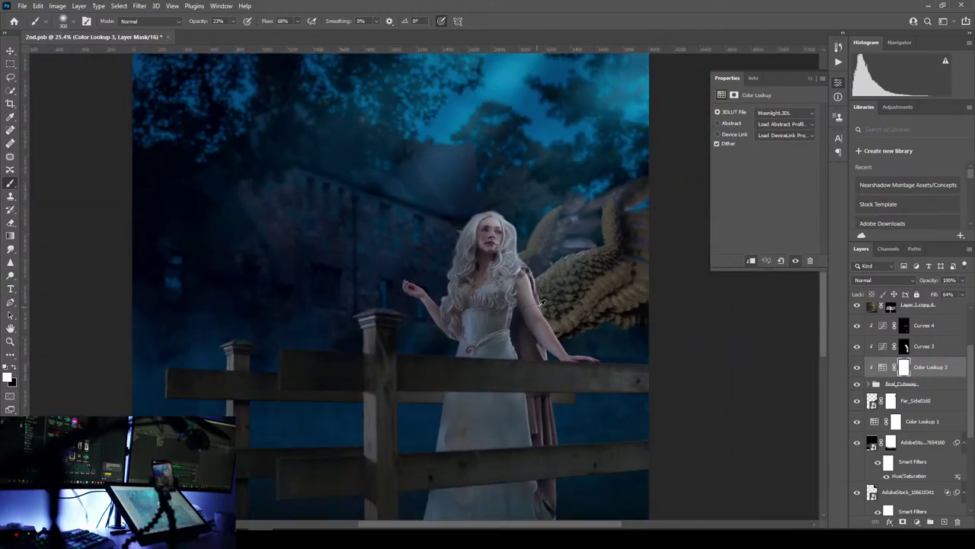
{"action": "left_click_drag", "start_coordinate": [540, 303], "coordinate": [558, 257]}
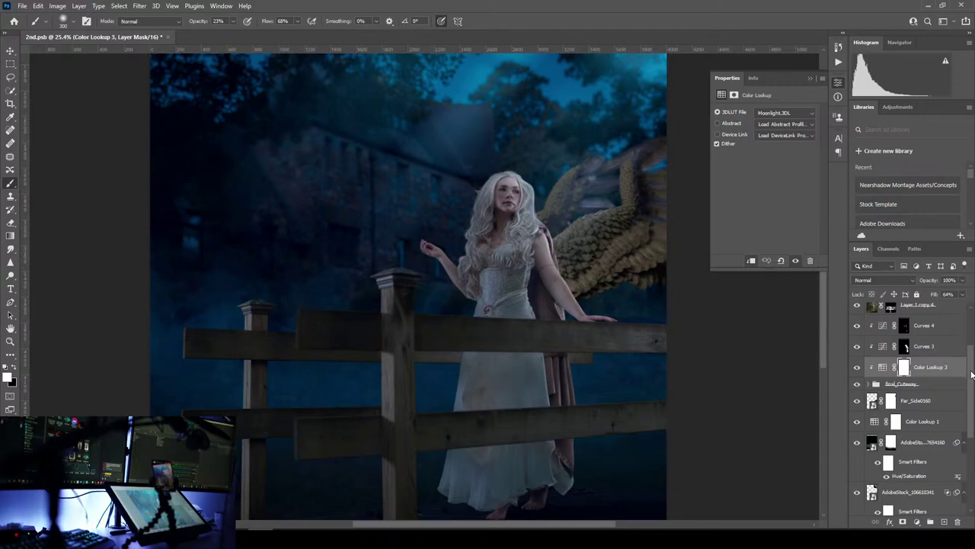
- Set the fill of the Color Lookup 2 layer above the fence layer to 68%
{"action": "left_click_drag", "start_coordinate": [971, 373], "coordinate": [966, 325]}
{"action": "left_click", "coordinate": [950, 385]}
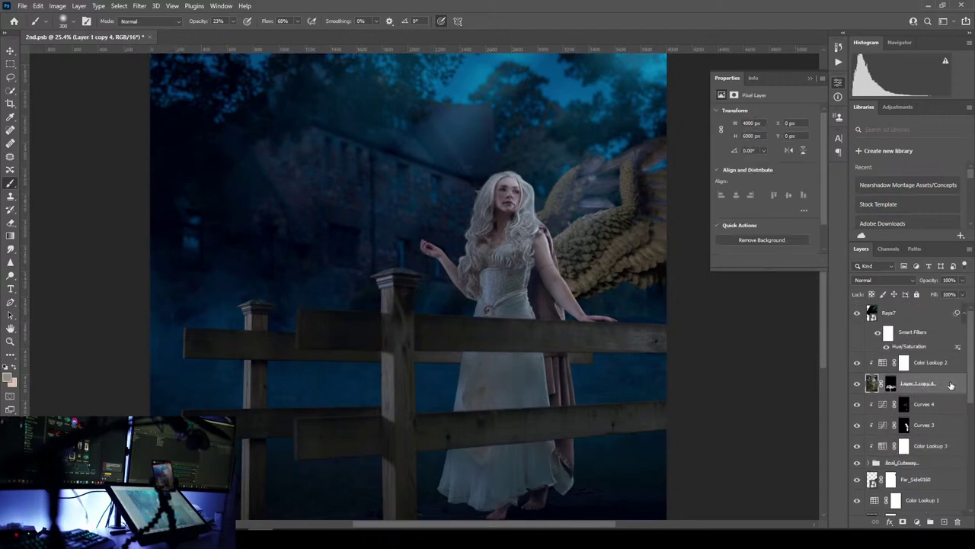
{"action": "left_click", "coordinate": [951, 367]}
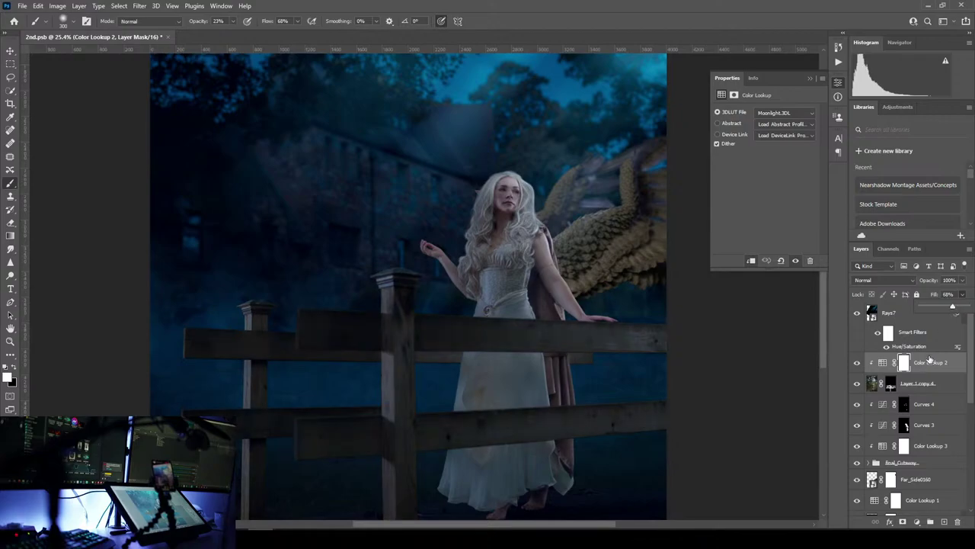
- Add a Curves adjustment clipped to the fence layer, raise its midtones to brighten the wood, and invert its mask to black
{"action": "left_click", "coordinate": [945, 522]}
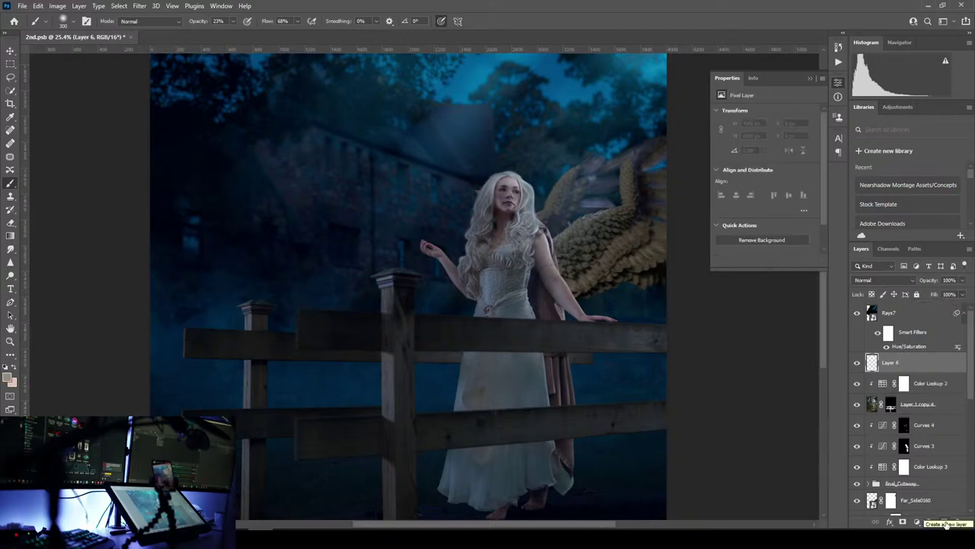
{"action": "key", "text": "ctrl+z"}
{"action": "left_click", "coordinate": [918, 522]}
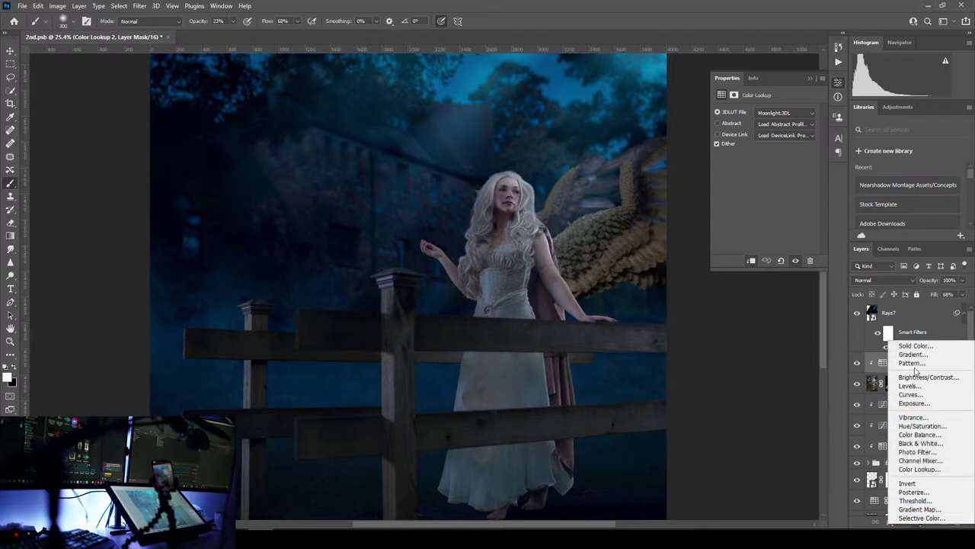
{"action": "left_click", "coordinate": [911, 394]}
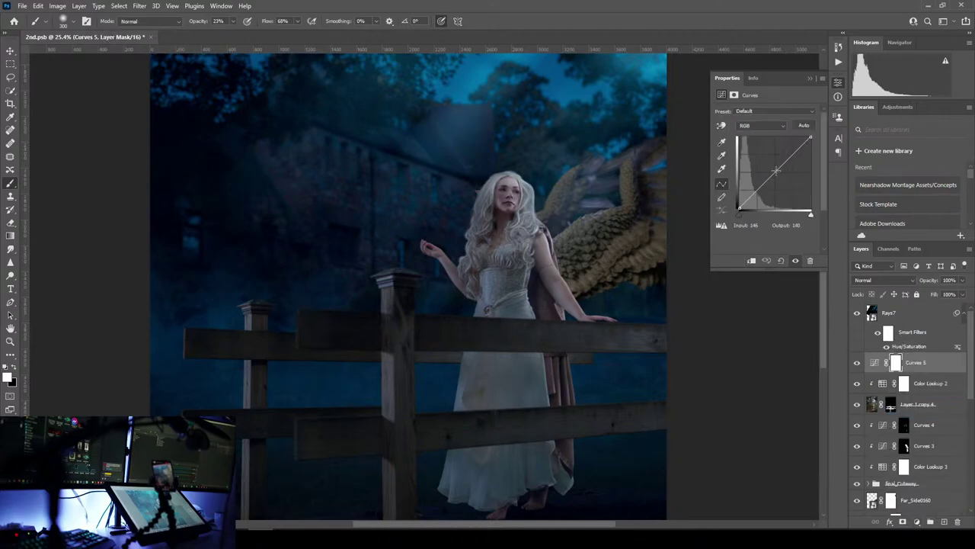
{"action": "left_click_drag", "start_coordinate": [774, 173], "coordinate": [771, 162]}
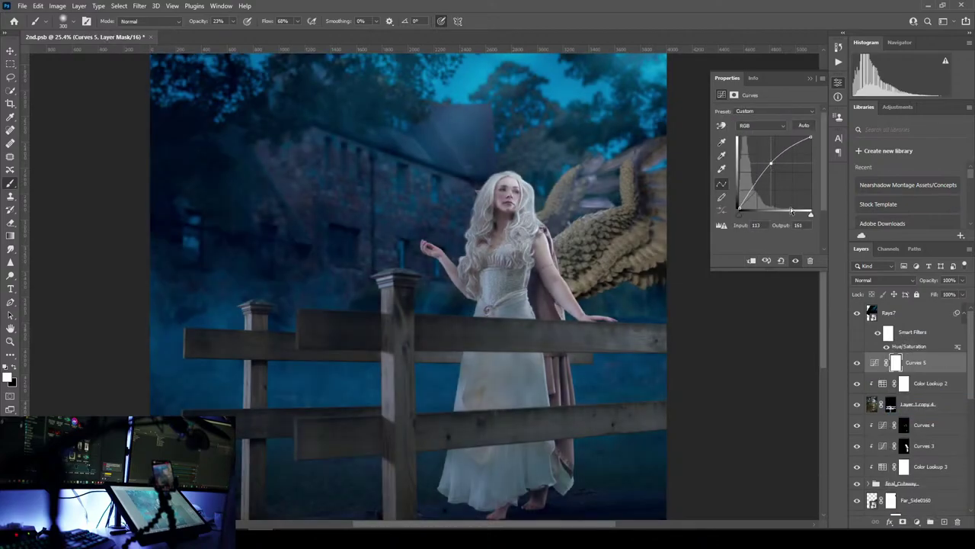
{"action": "key", "text": "ctrl+i"}
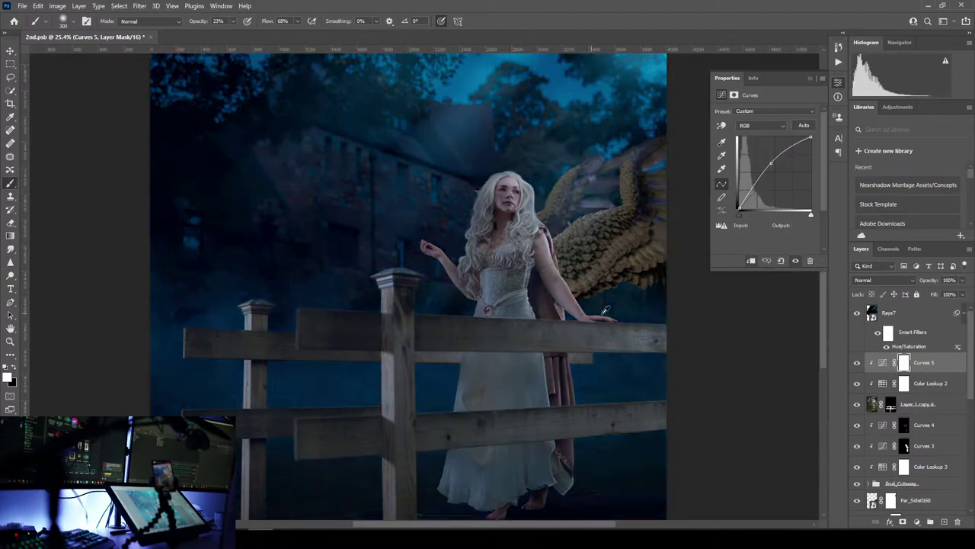
- Set the Brush opacity and flow to 100% and brighten the upper fence rail below the woman's resting hand on the Curves 5 mask
{"action": "scroll", "coordinate": [617, 318], "scroll_direction": "up", "scroll_amount": 3}
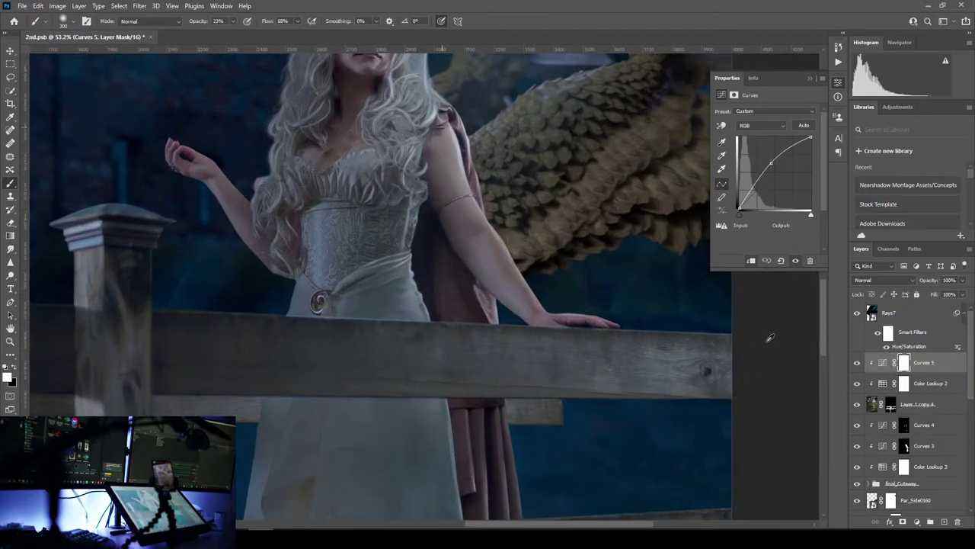
{"action": "scroll", "coordinate": [765, 337], "scroll_direction": "up", "scroll_amount": 1}
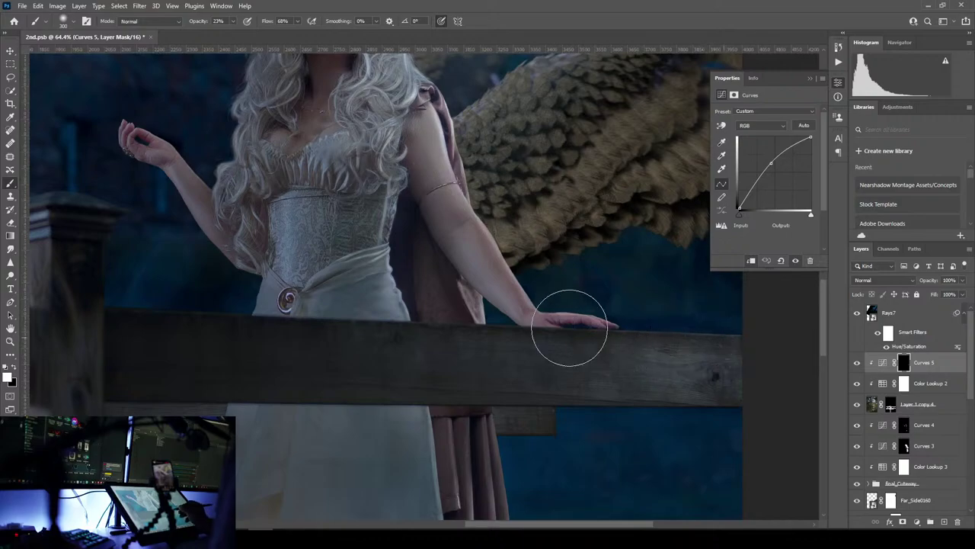
{"action": "left_click", "coordinate": [233, 21]}
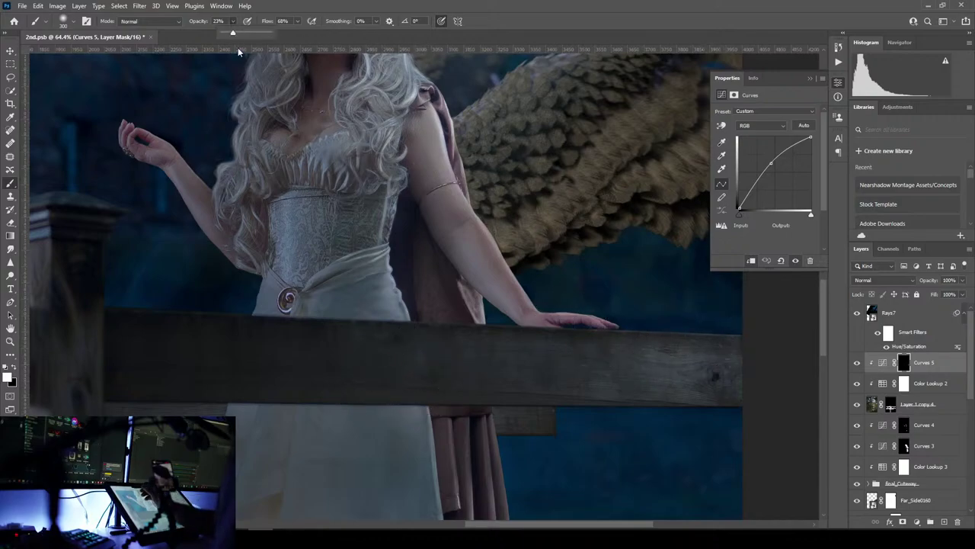
{"action": "left_click", "coordinate": [297, 21]}
{"action": "left_click_drag", "start_coordinate": [311, 35], "coordinate": [328, 35]}
{"action": "left_click", "coordinate": [505, 21]}
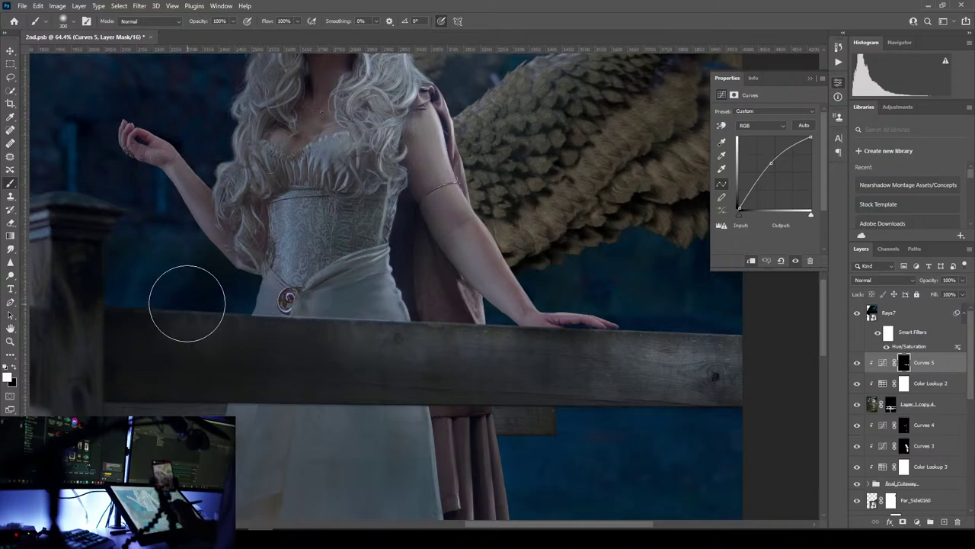
{"action": "left_click_drag", "start_coordinate": [375, 370], "coordinate": [629, 372]}
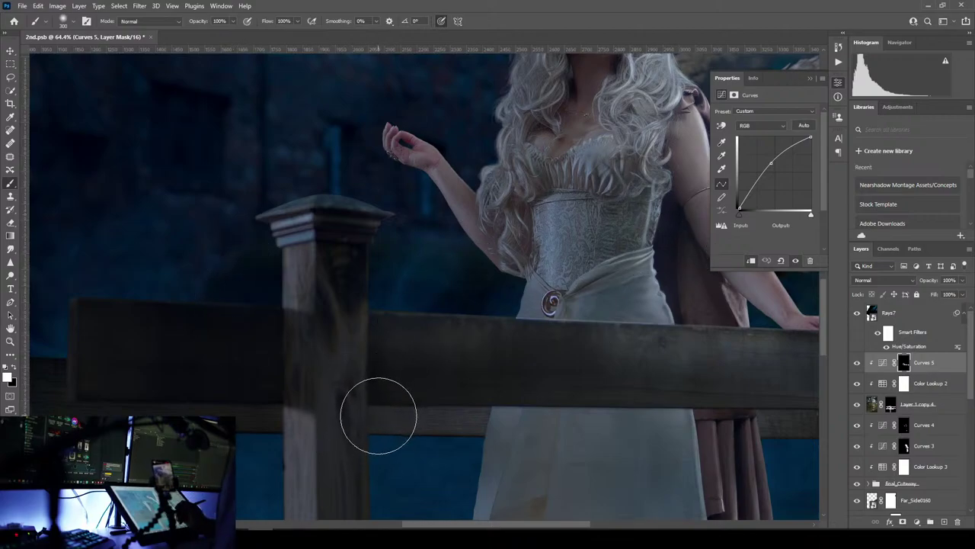
- Return to the Brush and paint highlights along the lower fence rails and their top edges on the Curves 5 mask
{"action": "key", "text": "ctrl"}
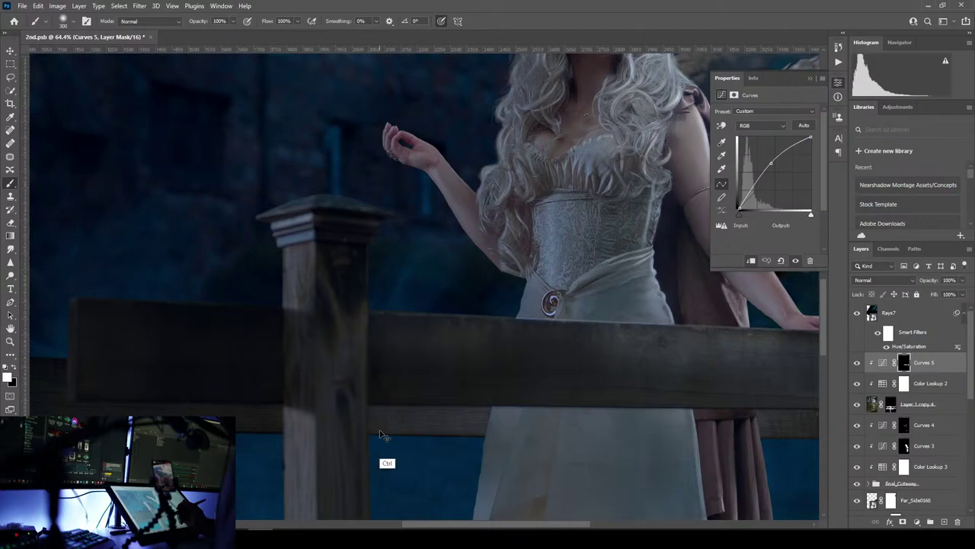
{"action": "key", "text": "ctrl+space"}
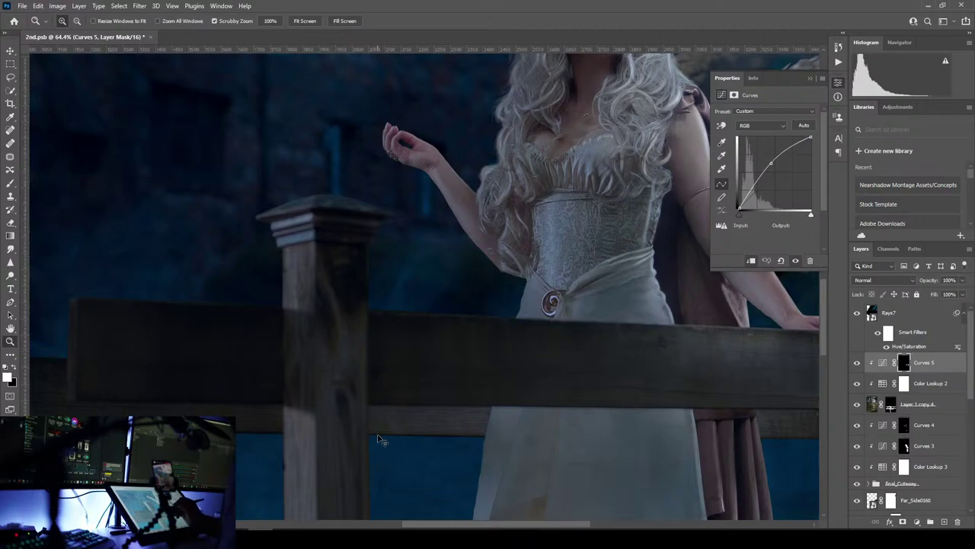
{"action": "left_click", "coordinate": [10, 184]}
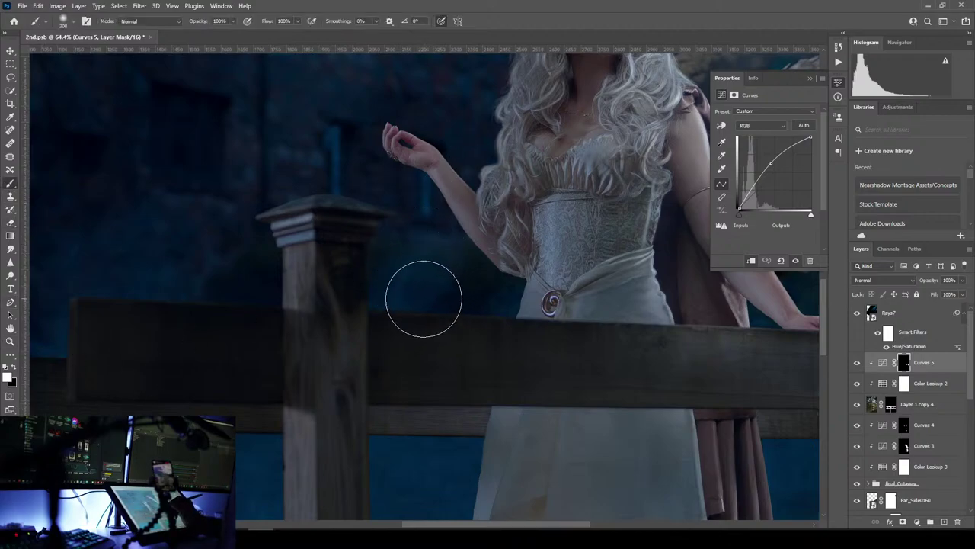
{"action": "left_click_drag", "start_coordinate": [466, 371], "coordinate": [611, 244]}
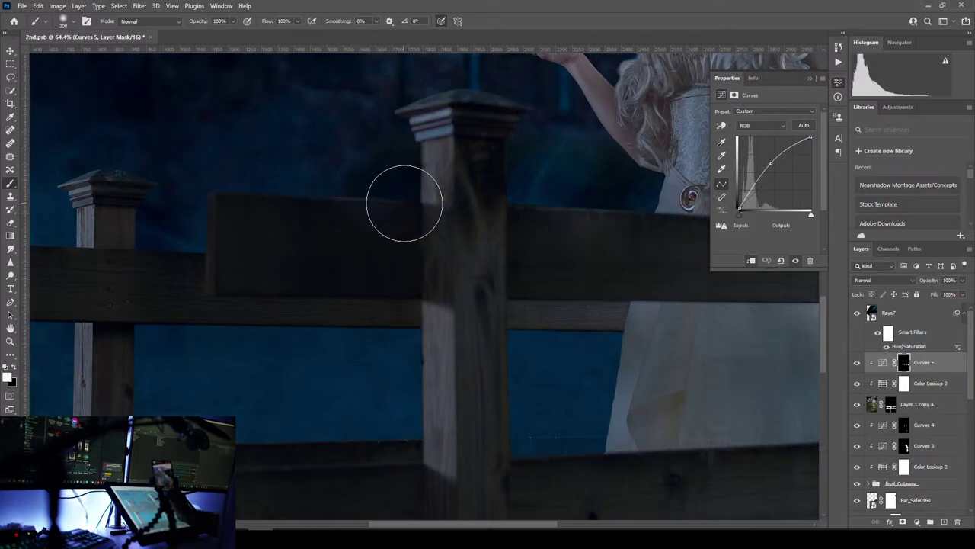
{"action": "mouse_move", "coordinate": [584, 450]}
{"action": "left_mouse_down"}
{"action": "mouse_move", "coordinate": [312, 304]}
{"action": "mouse_move", "coordinate": [152, 384]}
{"action": "left_mouse_up"}
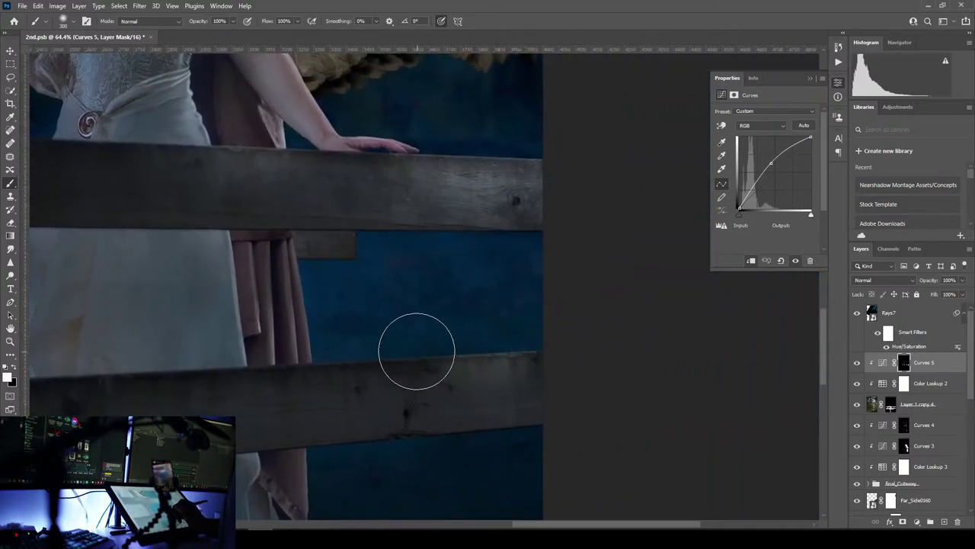
{"action": "left_click_drag", "start_coordinate": [544, 338], "coordinate": [721, 251]}
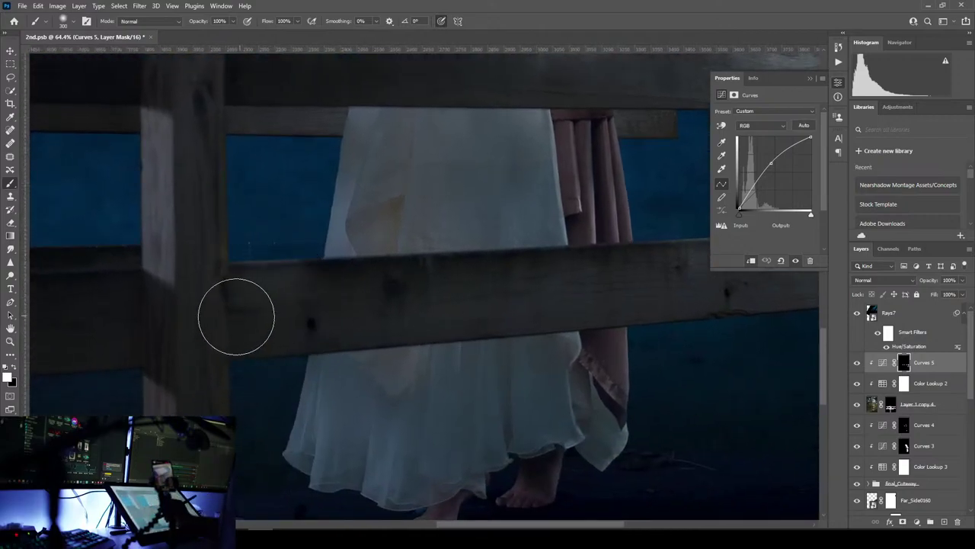
{"action": "mouse_move", "coordinate": [236, 316]}
{"action": "left_mouse_down"}
{"action": "mouse_move", "coordinate": [283, 370]}
{"action": "mouse_move", "coordinate": [291, 363]}
{"action": "left_mouse_up"}
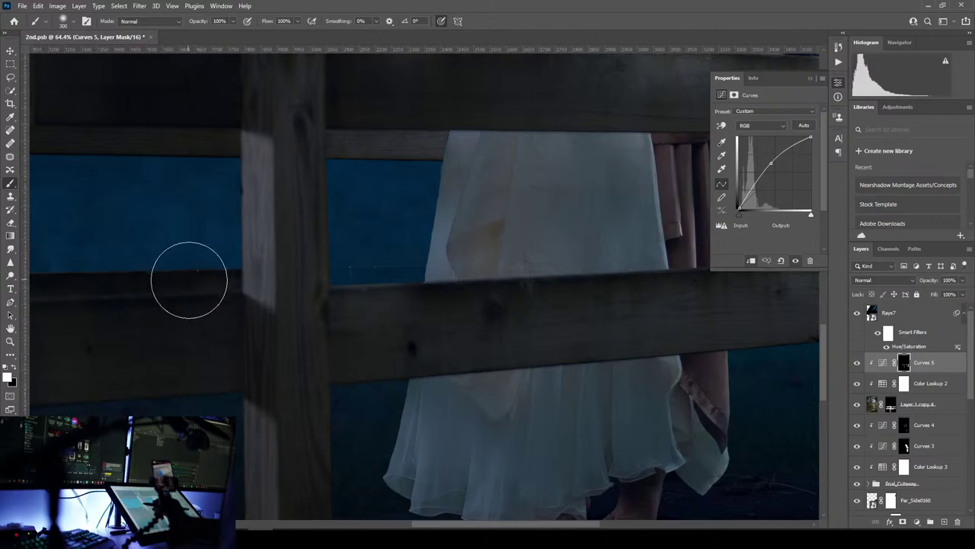
{"action": "mouse_move", "coordinate": [180, 282]}
{"action": "left_mouse_down"}
{"action": "mouse_move", "coordinate": [305, 316]}
{"action": "mouse_move", "coordinate": [400, 276]}
{"action": "left_mouse_up"}
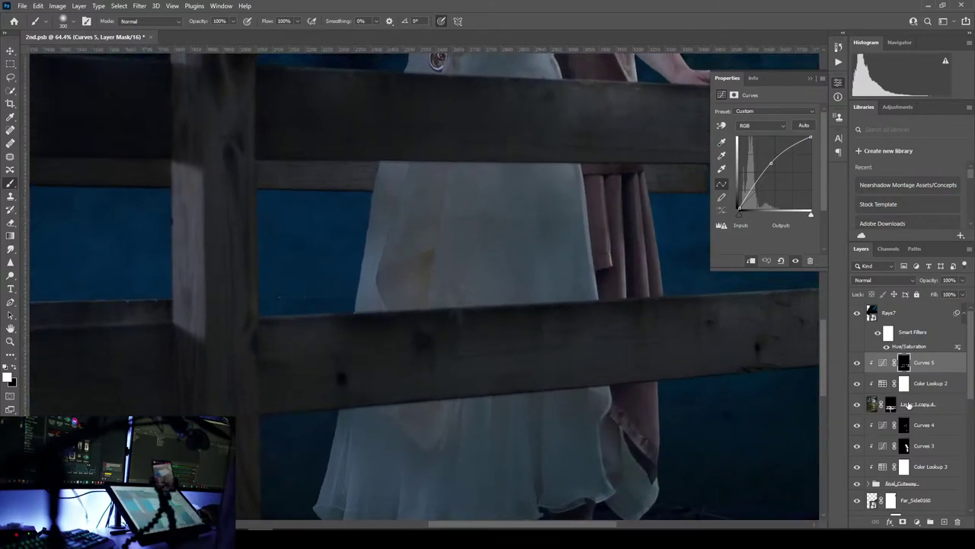
- Reveal the missing rear rail between the fence post and the dress by painting white with a 70 px brush on the Layer 1 copy 4 mask
{"action": "left_click", "coordinate": [890, 406]}
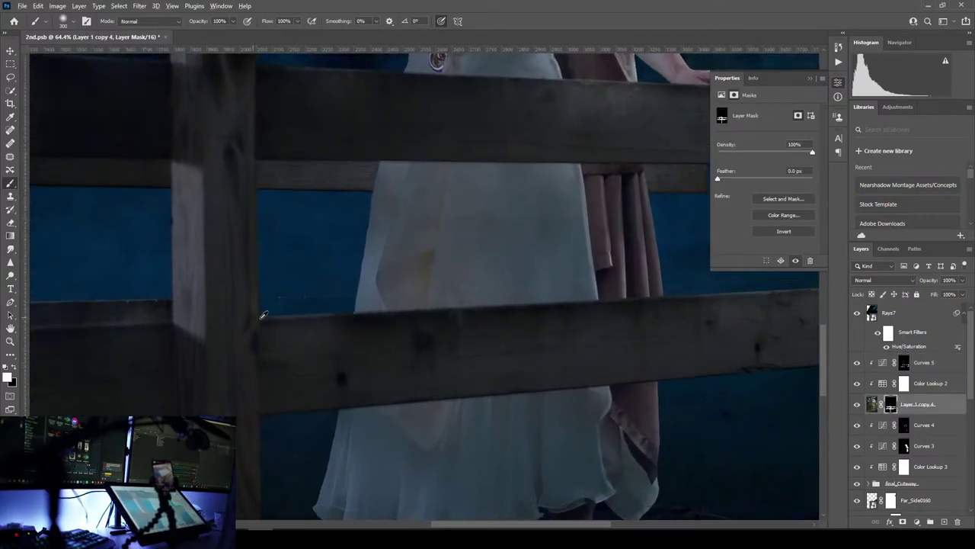
{"action": "scroll", "coordinate": [262, 315], "scroll_direction": "up", "scroll_amount": 7}
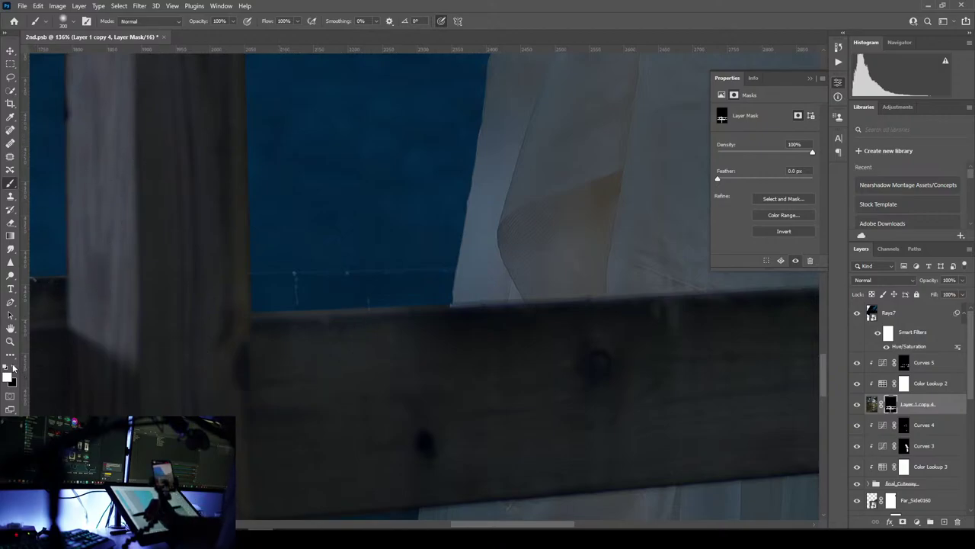
{"action": "key", "text": "i"}
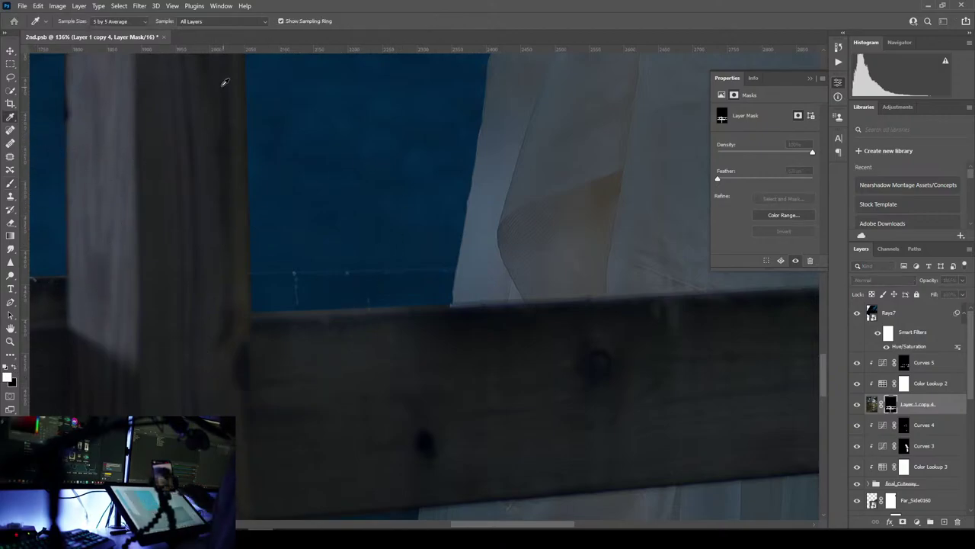
{"action": "key", "text": "b"}
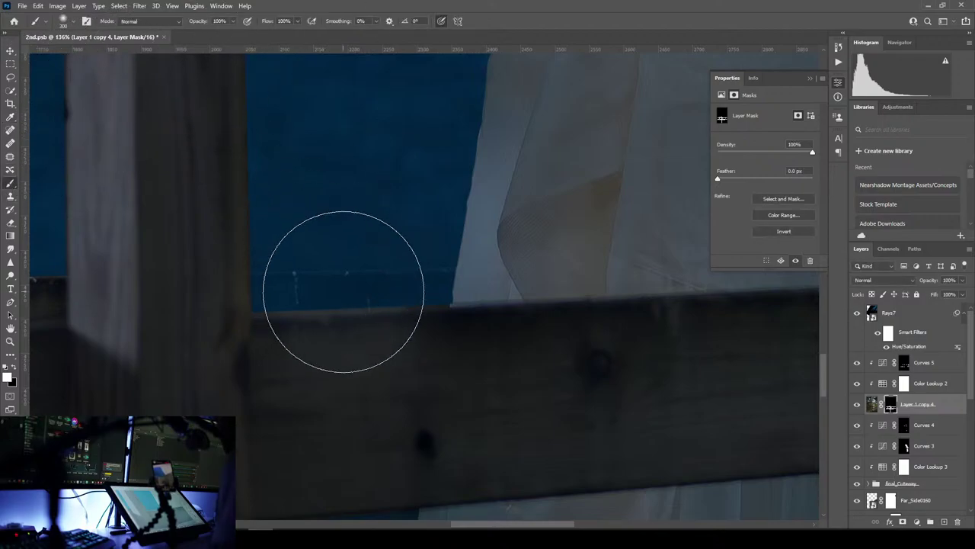
{"action": "key", "text": "bracketleft"}
{"action": "key", "text": "bracketleft"}
{"action": "key", "text": "bracketleft"}
{"action": "key", "text": "bracketleft"}
{"action": "key", "text": "bracketleft"}
{"action": "key", "text": "bracketleft"}
{"action": "key", "text": "bracketleft"}
{"action": "key", "text": "bracketleft"}
{"action": "key", "text": "bracketleft"}
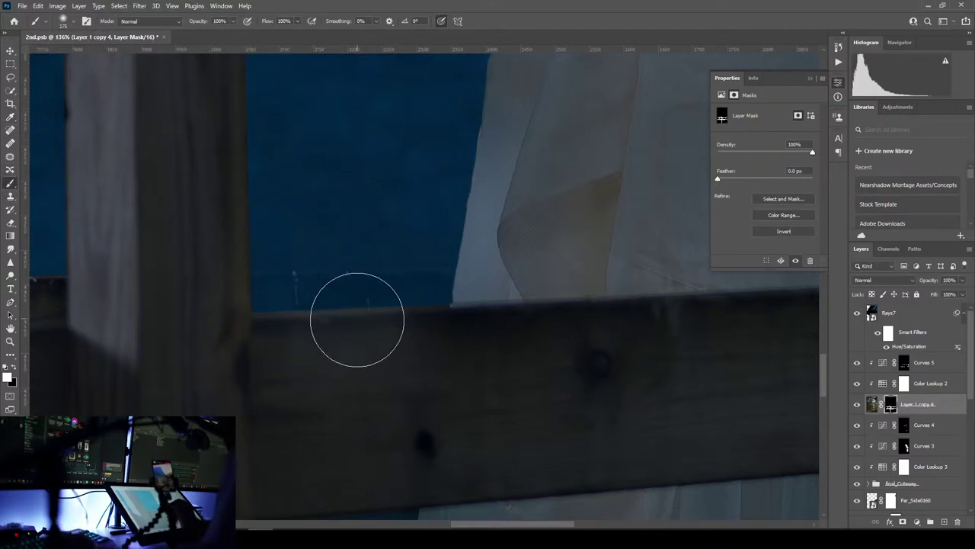
{"action": "left_click_drag", "start_coordinate": [369, 294], "coordinate": [316, 293]}
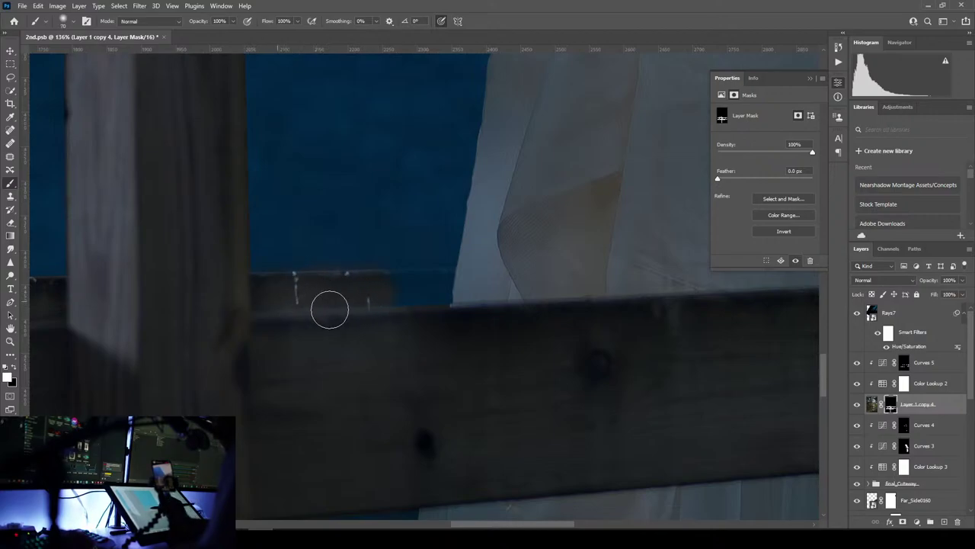
{"action": "mouse_move", "coordinate": [330, 310]}
{"action": "left_mouse_down"}
{"action": "mouse_move", "coordinate": [432, 299]}
{"action": "mouse_move", "coordinate": [388, 292]}
{"action": "mouse_move", "coordinate": [444, 288]}
{"action": "left_mouse_up"}
- Clean up the revealed rail's top edge and its border with the dress on the mask, using small black brushes up to 30 px
{"action": "key", "text": "["}
{"action": "key", "text": "["}
{"action": "key", "text": "["}
{"action": "key", "text": "["}
{"action": "key", "text": "["}
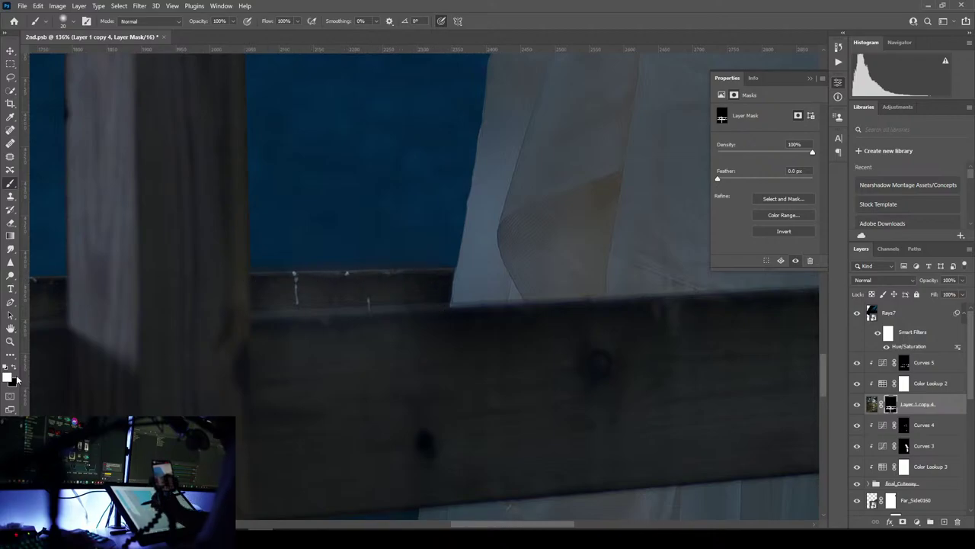
{"action": "scroll", "coordinate": [424, 270], "scroll_direction": "up", "scroll_amount": 9}
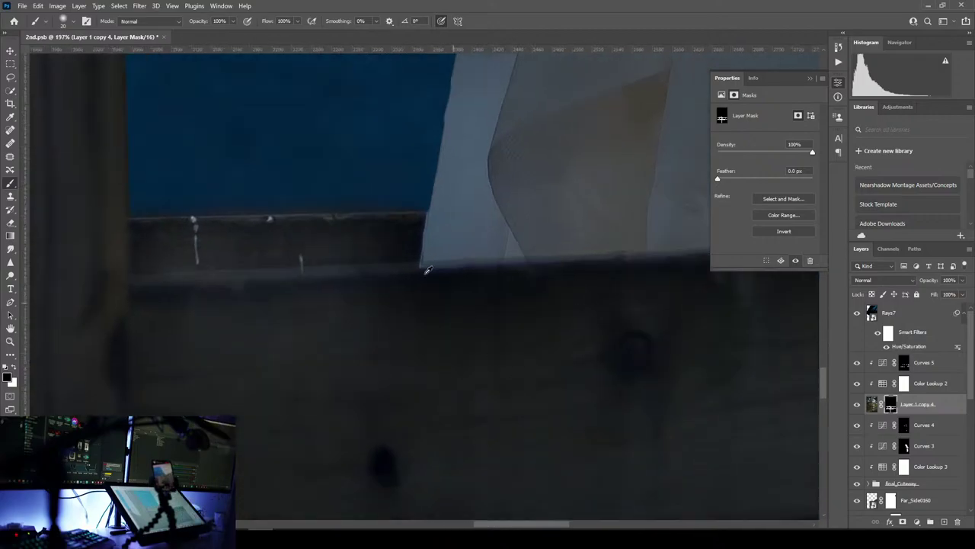
{"action": "scroll", "coordinate": [322, 251], "scroll_direction": "up", "scroll_amount": 3}
{"action": "left_click_drag", "start_coordinate": [240, 233], "coordinate": [428, 242]}
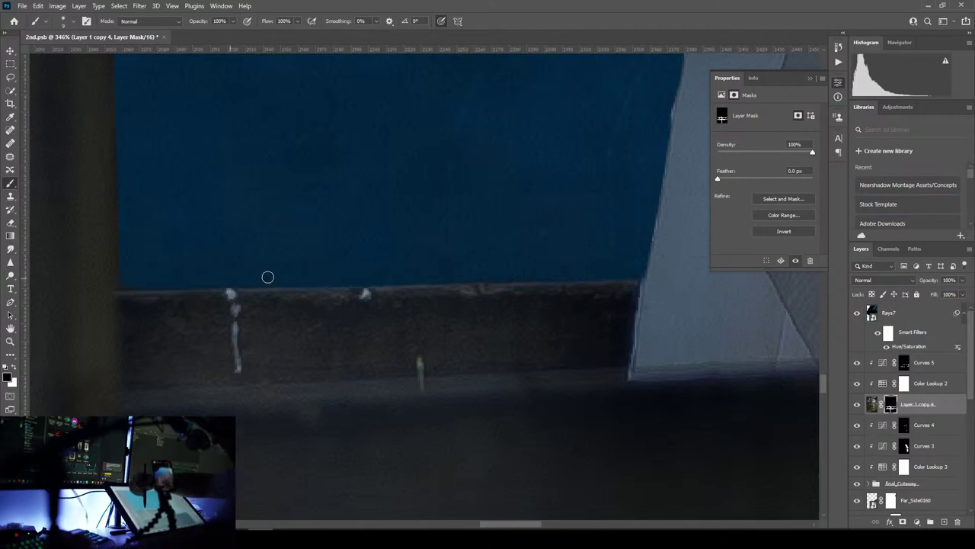
{"action": "key", "text": "bracketright"}
{"action": "key", "text": "bracketright"}
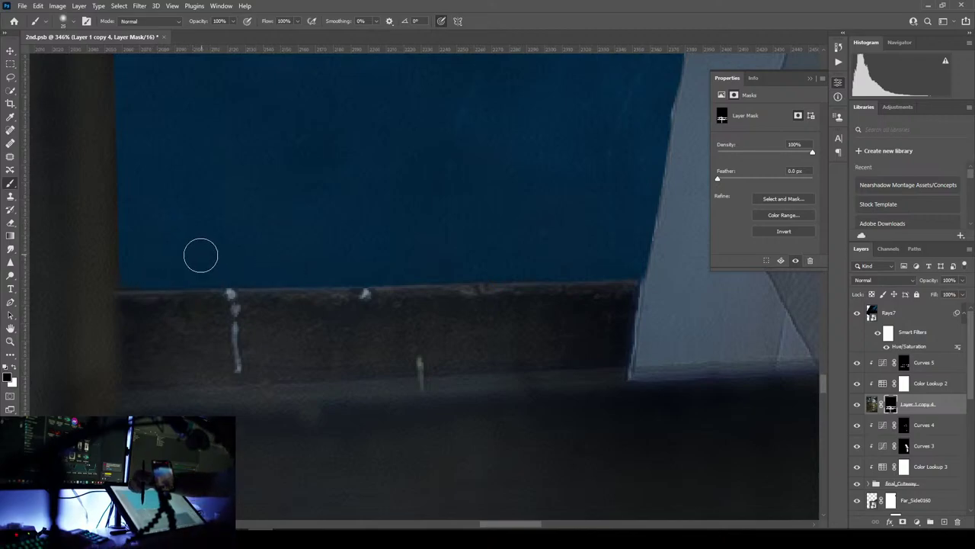
{"action": "key", "text": "bracketright"}
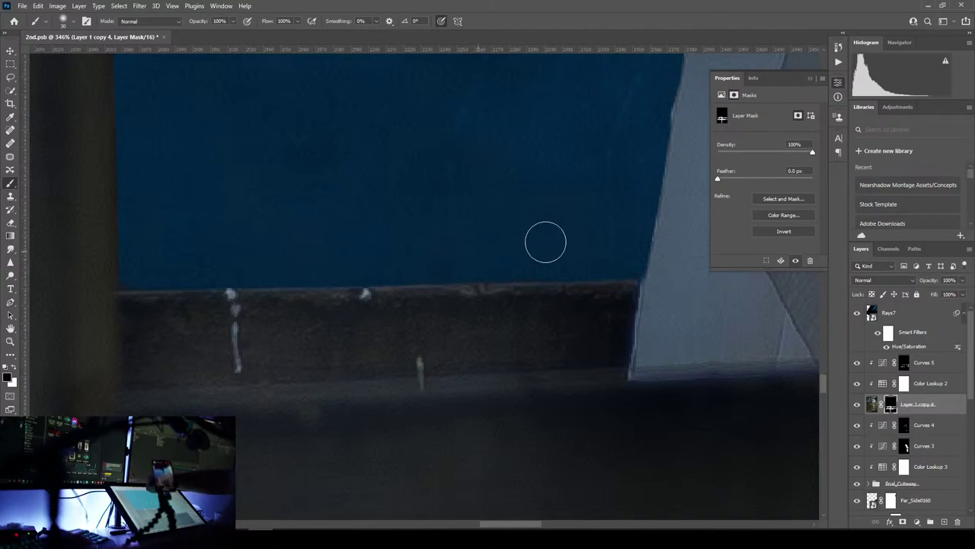
- Reveal the short squared end of the rear rail beyond the cape, above the lower front rail, and trim its edges on the fence mask
{"action": "scroll", "coordinate": [527, 233], "scroll_direction": "down", "scroll_amount": 4}
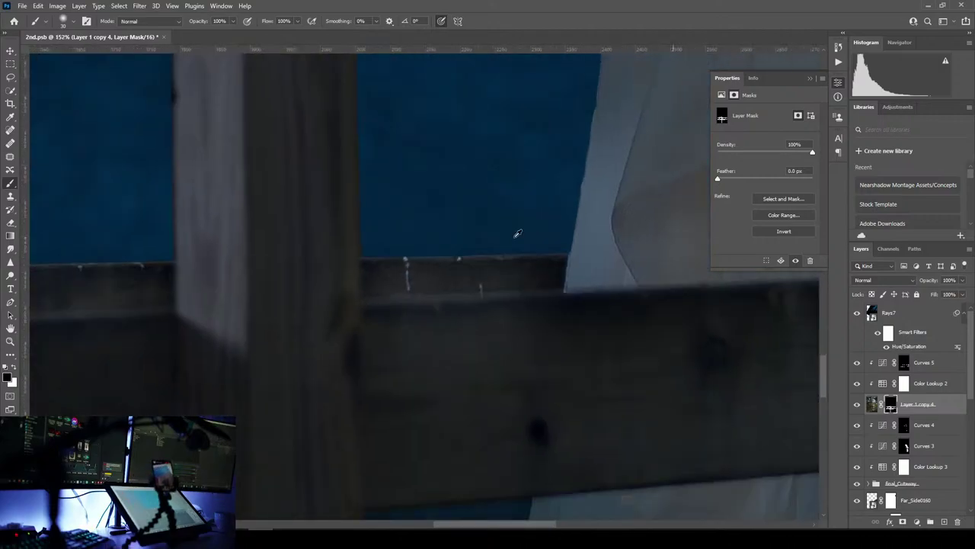
{"action": "scroll", "coordinate": [518, 233], "scroll_direction": "down", "scroll_amount": 7}
{"action": "left_click_drag", "start_coordinate": [639, 271], "coordinate": [385, 293]}
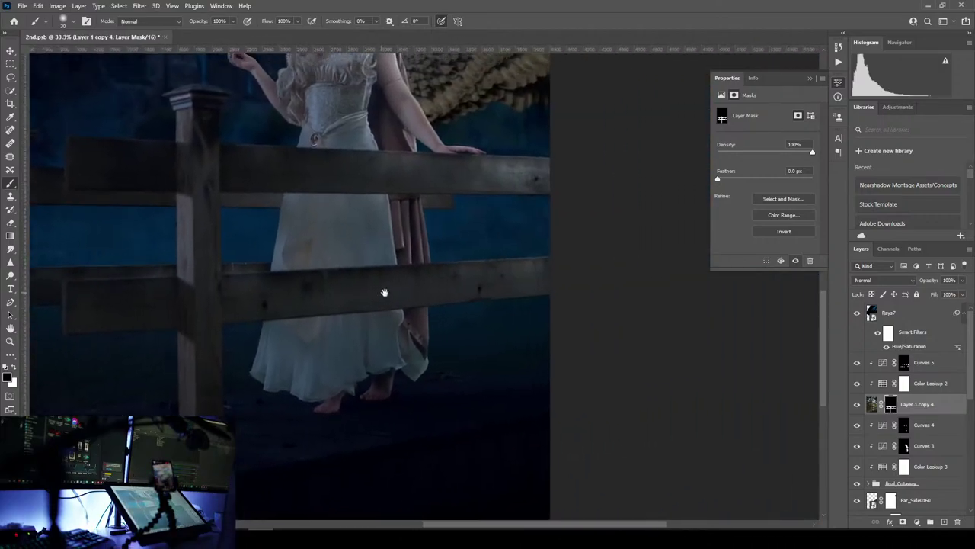
{"action": "scroll", "coordinate": [384, 292], "scroll_direction": "up", "scroll_amount": 5}
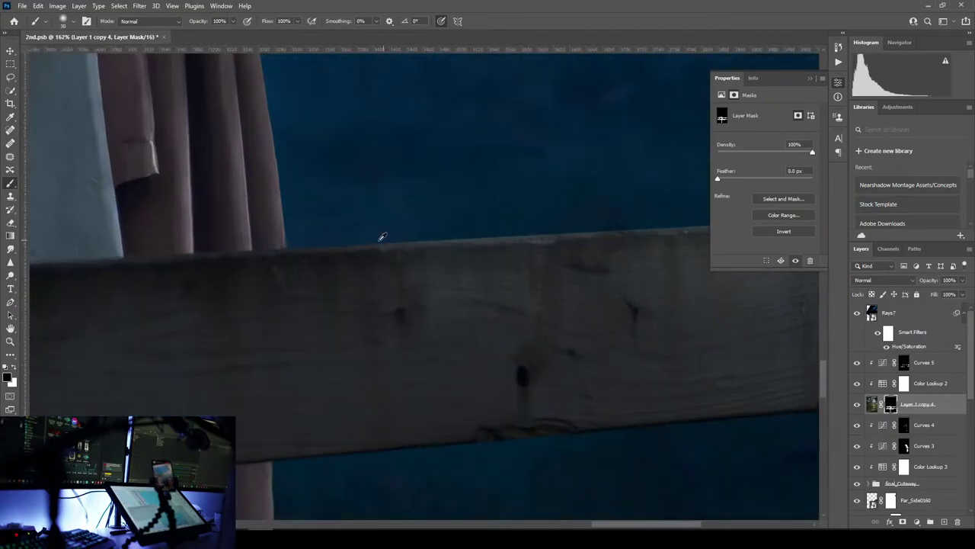
{"action": "scroll", "coordinate": [382, 236], "scroll_direction": "up", "scroll_amount": 1}
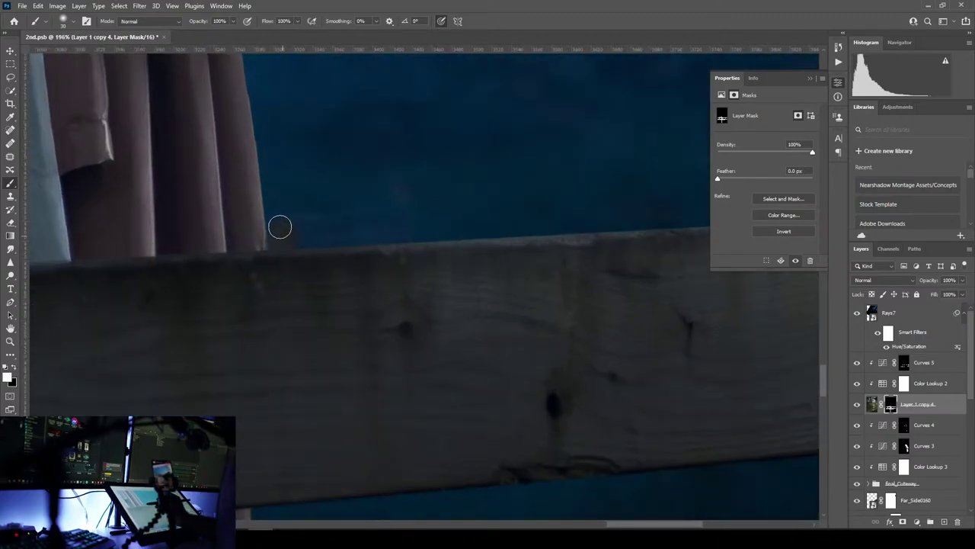
{"action": "mouse_move", "coordinate": [301, 228]}
{"action": "left_mouse_down"}
{"action": "mouse_move", "coordinate": [389, 217]}
{"action": "mouse_move", "coordinate": [404, 243]}
{"action": "mouse_move", "coordinate": [343, 246]}
{"action": "left_mouse_up"}
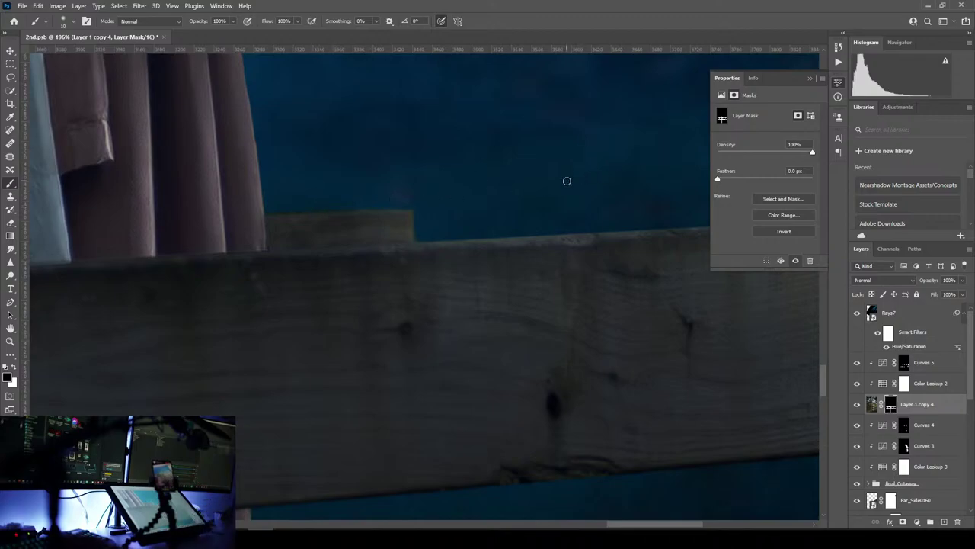
{"action": "scroll", "coordinate": [522, 180], "scroll_direction": "down", "scroll_amount": 8}
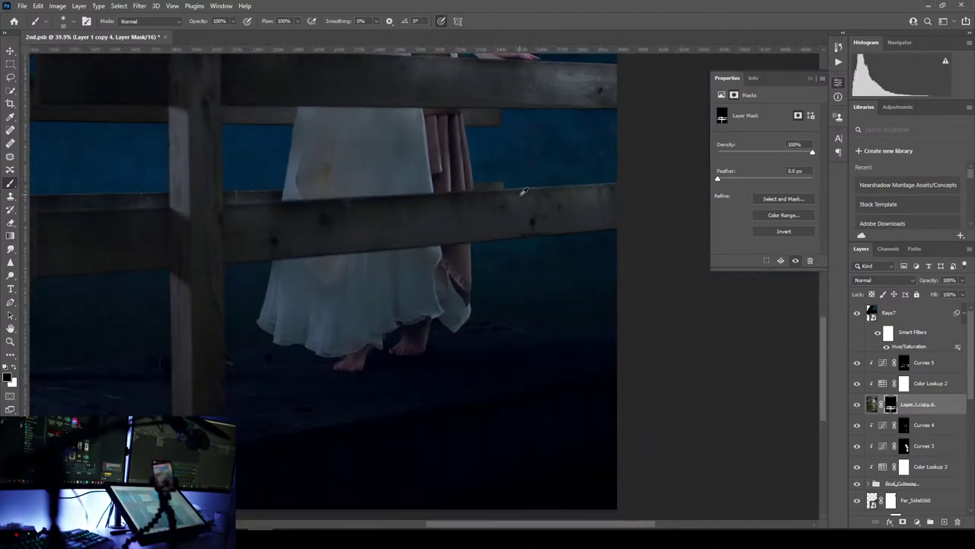
- Review the whole composite and compare the background with the Color Lookup 1 moonlight grade hidden and shown
{"action": "scroll", "coordinate": [515, 191], "scroll_direction": "down", "scroll_amount": 3}
{"action": "scroll", "coordinate": [458, 185], "scroll_direction": "up", "scroll_amount": 3}
{"action": "left_click_drag", "start_coordinate": [465, 129], "coordinate": [479, 277]}
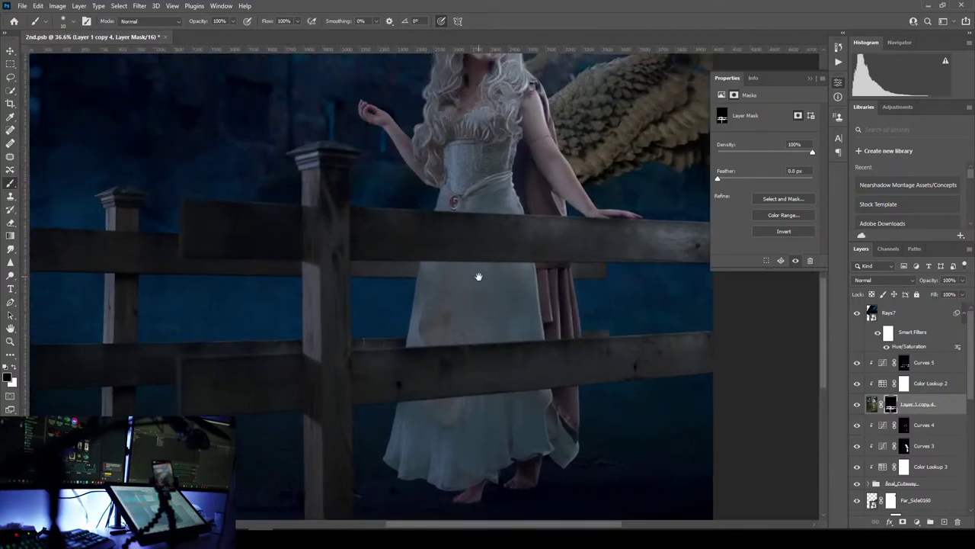
{"action": "scroll", "coordinate": [501, 259], "scroll_direction": "down", "scroll_amount": 2}
{"action": "scroll", "coordinate": [502, 258], "scroll_direction": "down", "scroll_amount": 3}
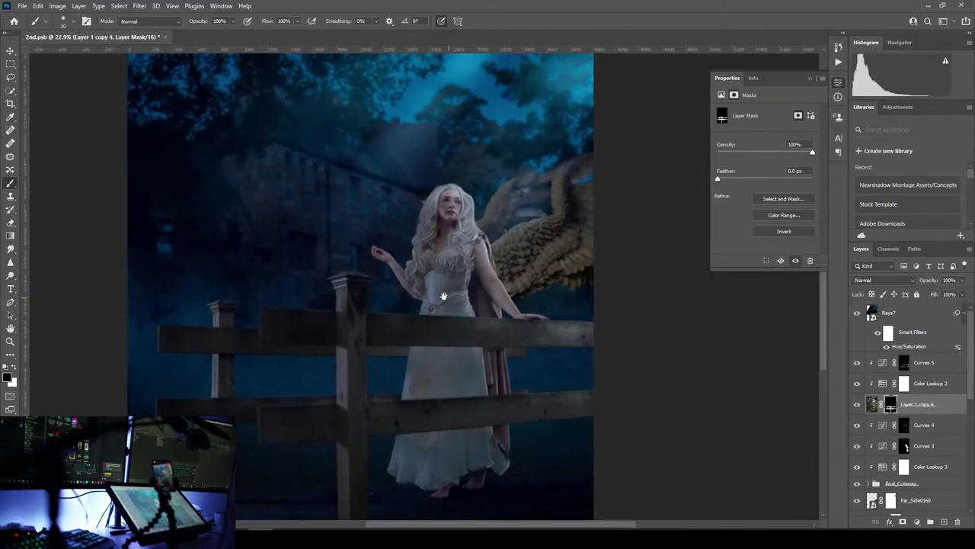
{"action": "scroll", "coordinate": [426, 285], "scroll_direction": "up", "scroll_amount": 4}
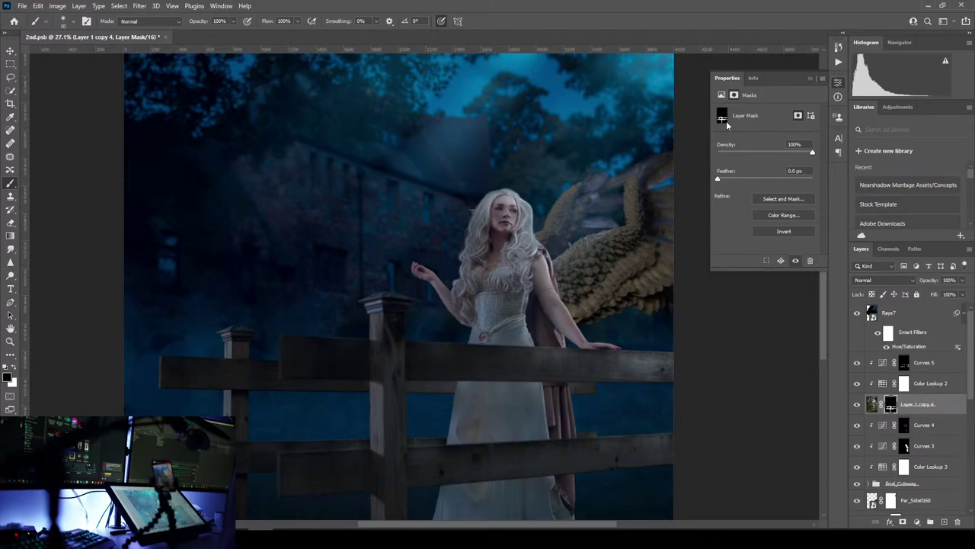
{"action": "scroll", "coordinate": [913, 398], "scroll_direction": "down", "scroll_amount": 3}
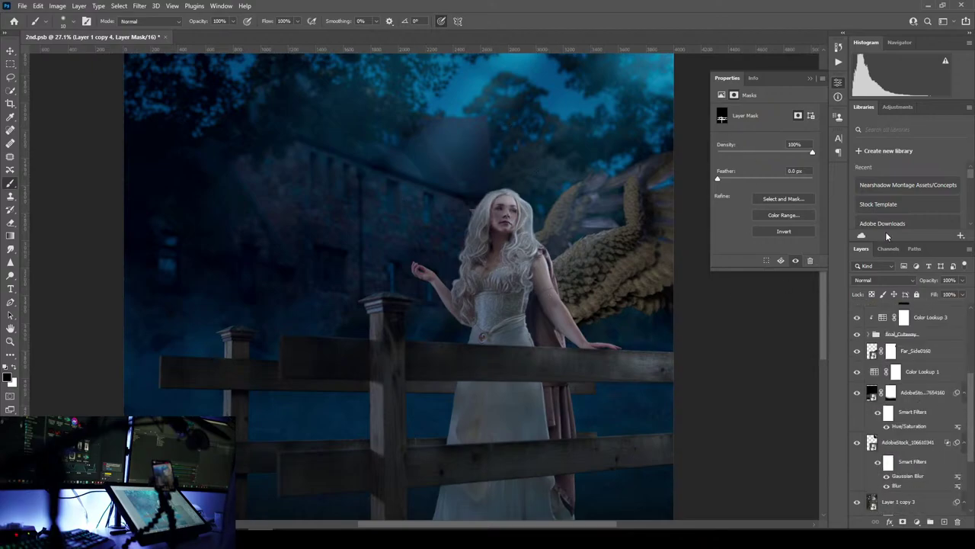
{"action": "left_click", "coordinate": [917, 376]}
{"action": "left_click", "coordinate": [857, 371]}
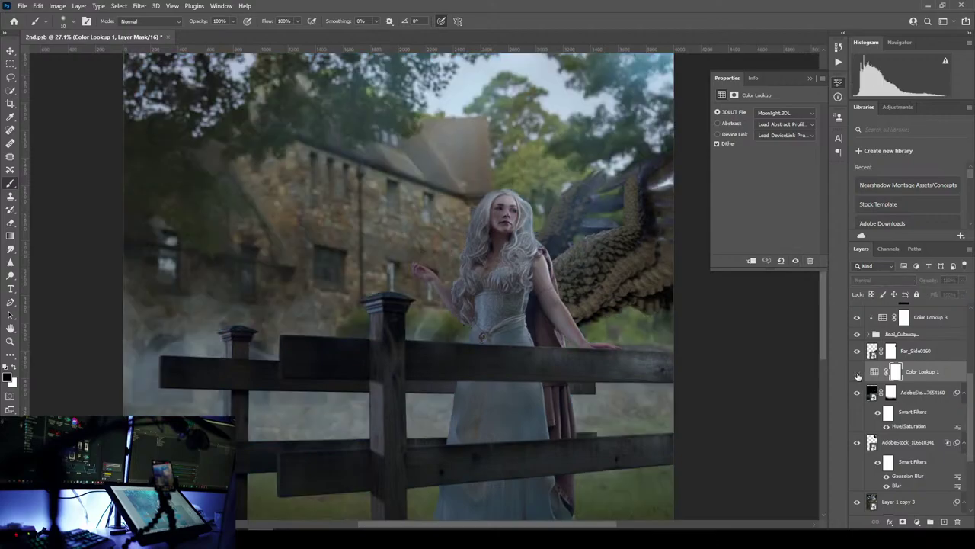
{"action": "left_click", "coordinate": [857, 372]}
- Compare the woman with Color Lookup 3 hidden and shown, and raise that layer's fill to about 67%
{"action": "scroll", "coordinate": [899, 378], "scroll_direction": "up", "scroll_amount": 2}
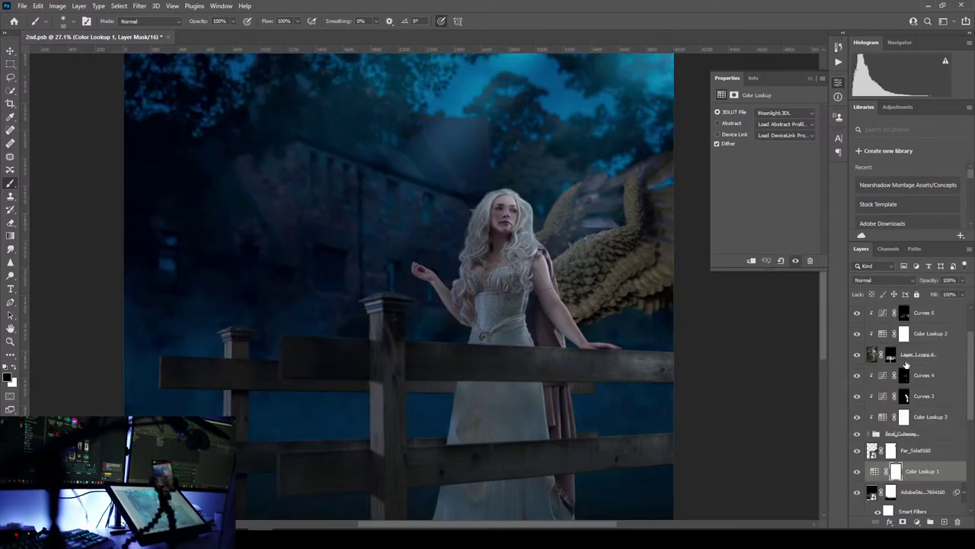
{"action": "scroll", "coordinate": [920, 443], "scroll_direction": "down", "scroll_amount": 1}
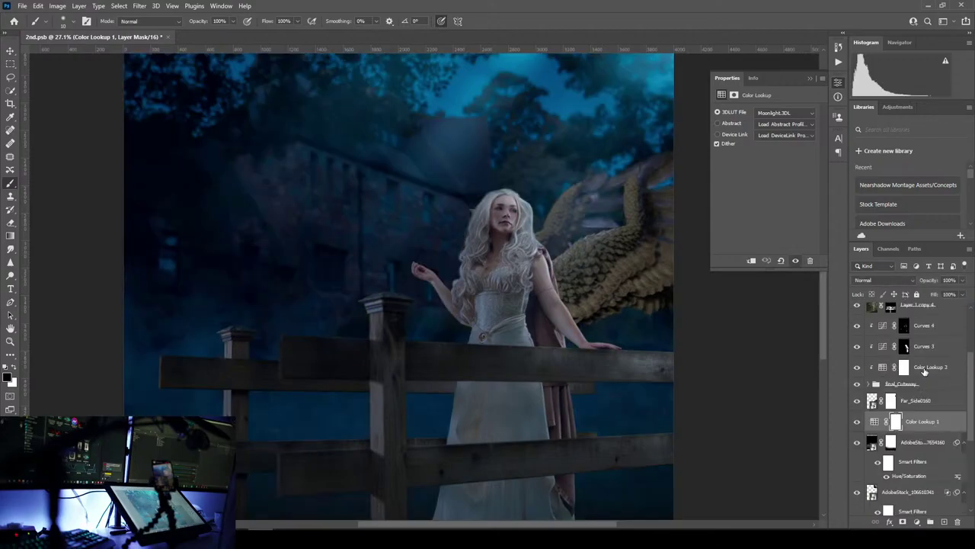
{"action": "left_click", "coordinate": [873, 371]}
{"action": "left_click", "coordinate": [857, 367]}
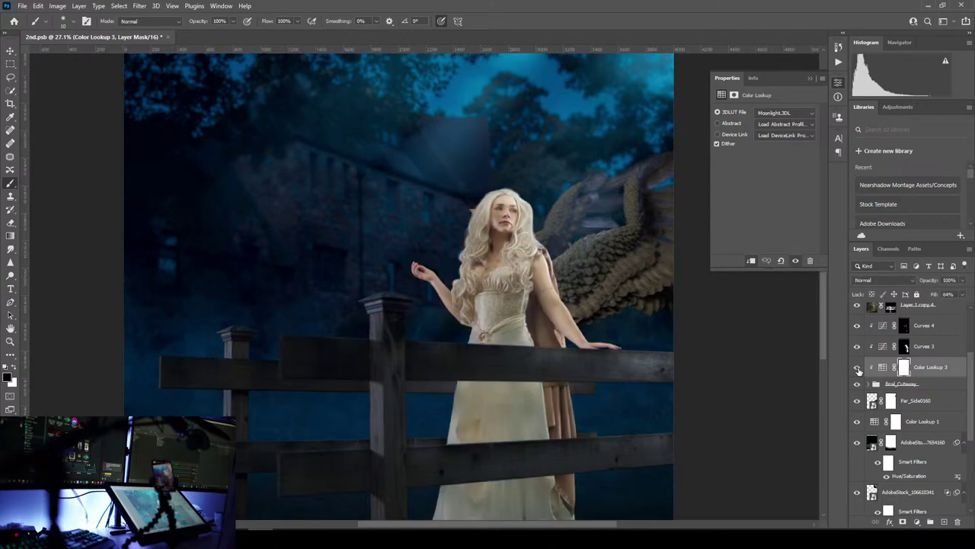
{"action": "left_click", "coordinate": [857, 367]}
{"action": "left_click", "coordinate": [963, 294]}
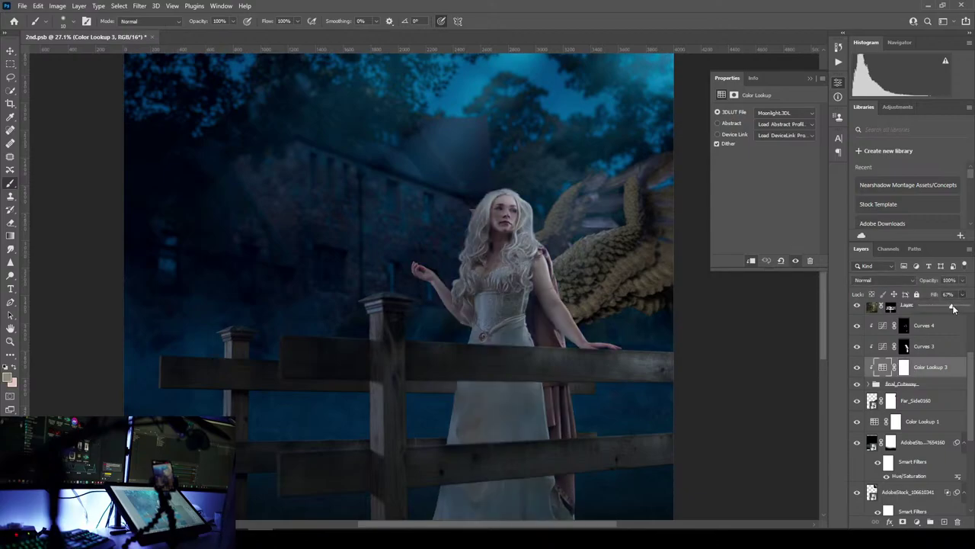
- Set the Color Lookup 3 fill to 100% and paint its mask with a large black brush along the woman's wing-facing side
{"action": "left_click_drag", "start_coordinate": [953, 308], "coordinate": [967, 306]}
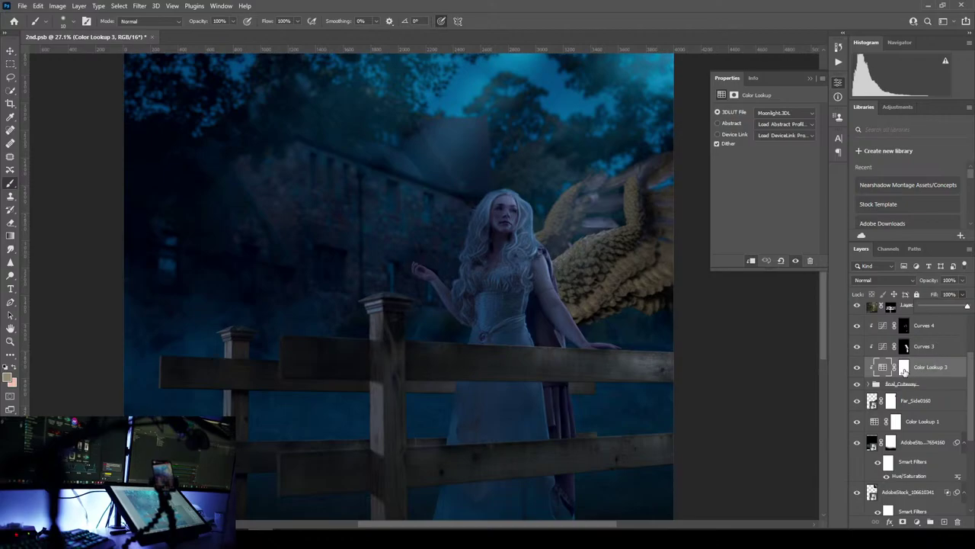
{"action": "left_click", "coordinate": [904, 368]}
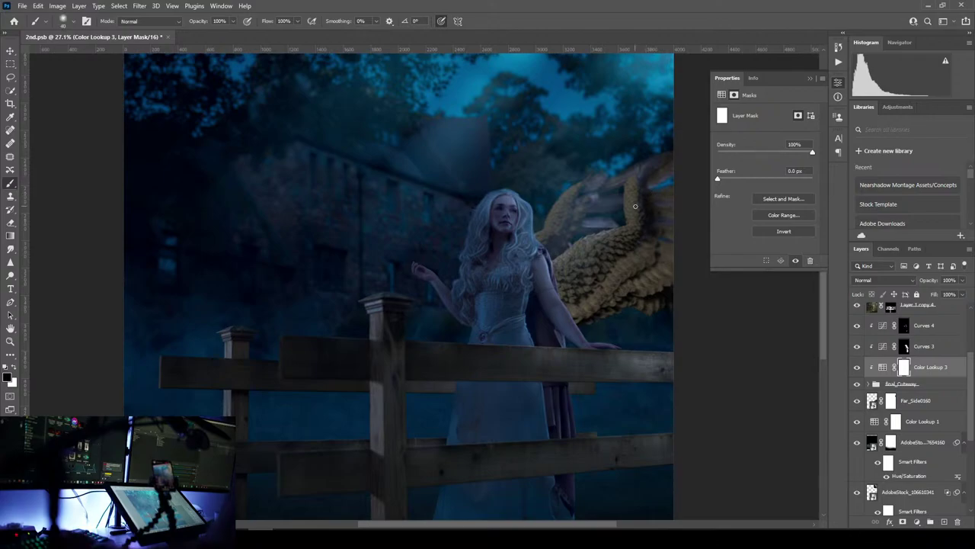
{"action": "key", "text": "bracketright"}
{"action": "key", "text": "bracketright"}
{"action": "key", "text": "bracketright"}
{"action": "key", "text": "bracketright"}
{"action": "key", "text": "bracketright"}
{"action": "key", "text": "bracketright"}
{"action": "key", "text": "bracketright"}
{"action": "key", "text": "bracketright"}
{"action": "key", "text": "bracketright"}
{"action": "key", "text": "bracketright"}
{"action": "key", "text": "bracketright"}
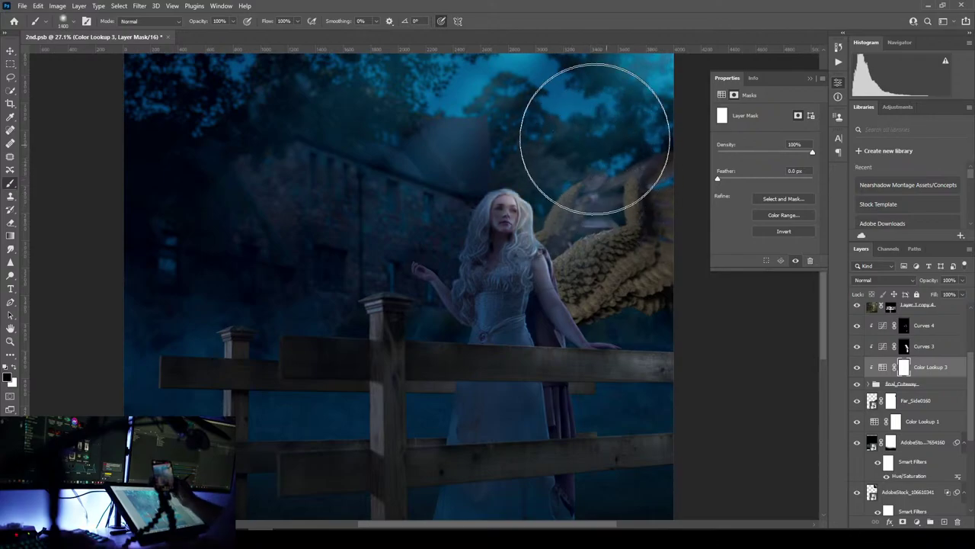
{"action": "mouse_move", "coordinate": [670, 264]}
{"action": "left_mouse_down"}
{"action": "mouse_move", "coordinate": [582, 193]}
{"action": "mouse_move", "coordinate": [579, 156]}
{"action": "mouse_move", "coordinate": [553, 144]}
{"action": "mouse_move", "coordinate": [602, 198]}
{"action": "left_mouse_up"}
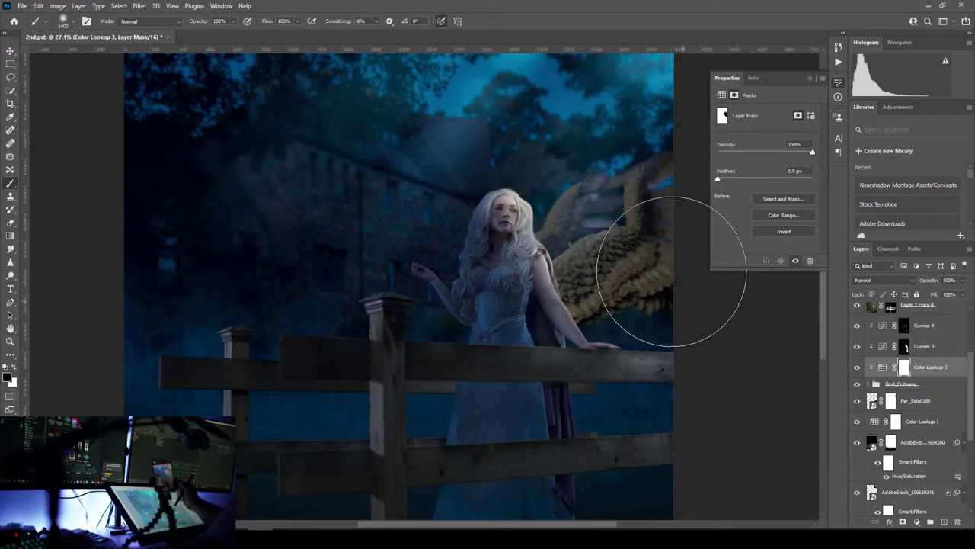
- Lower the brush to 46% opacity and 36% flow and paint black on the Color Lookup 3 mask down the woman's body, undoing an excess stroke
{"action": "left_click", "coordinate": [296, 22]}
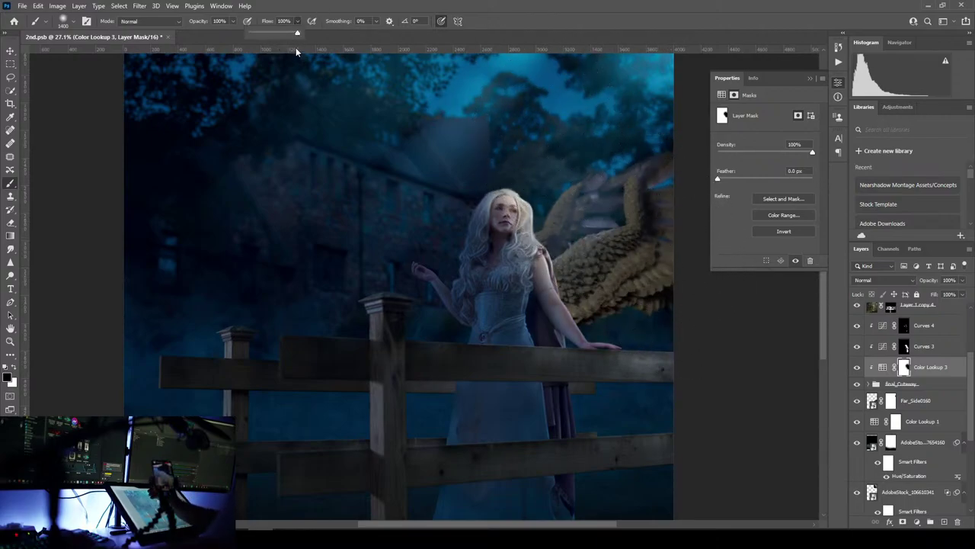
{"action": "left_click", "coordinate": [233, 21]}
{"action": "left_click_drag", "start_coordinate": [240, 34], "coordinate": [209, 36]}
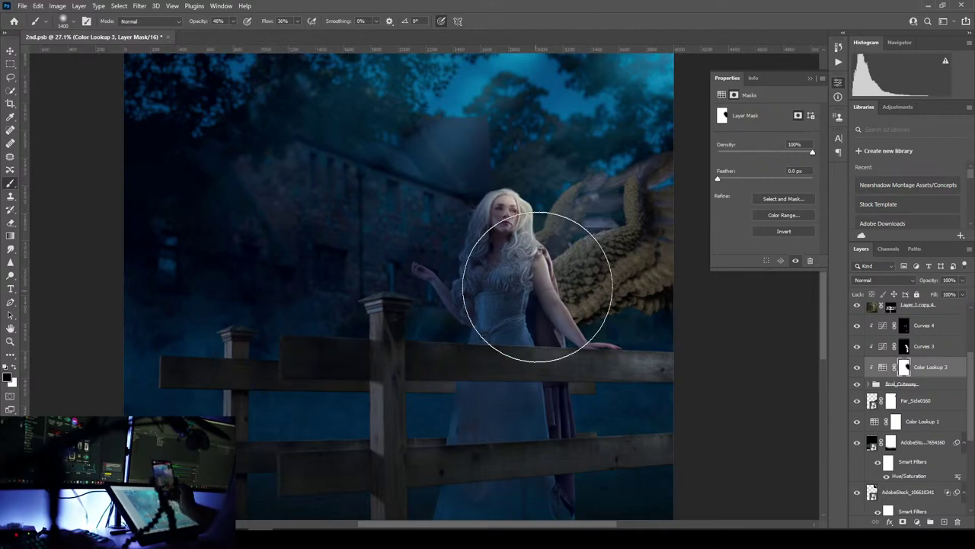
{"action": "mouse_move", "coordinate": [537, 286]}
{"action": "left_mouse_down"}
{"action": "mouse_move", "coordinate": [551, 252]}
{"action": "mouse_move", "coordinate": [587, 433]}
{"action": "mouse_move", "coordinate": [593, 486]}
{"action": "mouse_move", "coordinate": [582, 475]}
{"action": "mouse_move", "coordinate": [577, 500]}
{"action": "mouse_move", "coordinate": [541, 309]}
{"action": "left_mouse_up"}
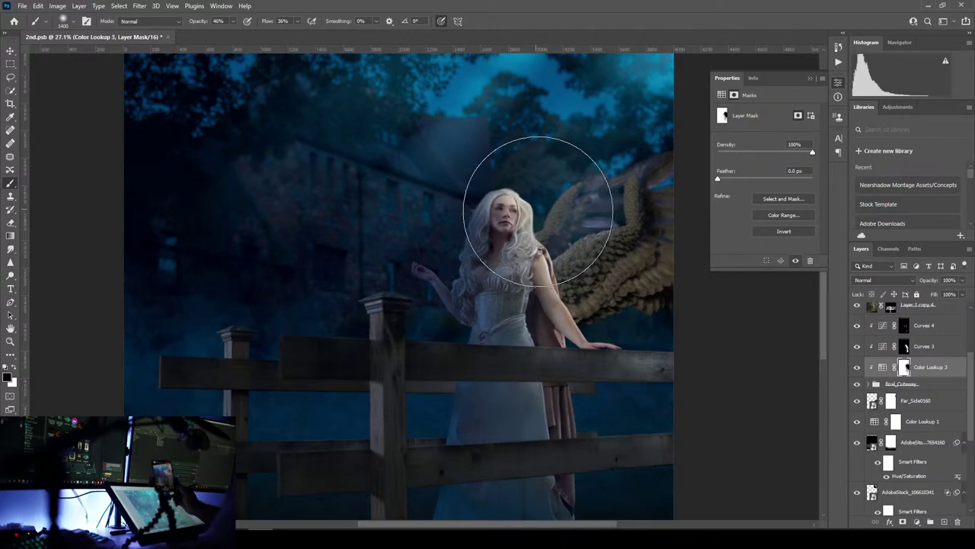
{"action": "mouse_move", "coordinate": [537, 212]}
{"action": "left_mouse_down"}
{"action": "mouse_move", "coordinate": [483, 277]}
{"action": "mouse_move", "coordinate": [470, 381]}
{"action": "mouse_move", "coordinate": [461, 361]}
{"action": "mouse_move", "coordinate": [507, 379]}
{"action": "mouse_move", "coordinate": [513, 429]}
{"action": "mouse_move", "coordinate": [534, 439]}
{"action": "mouse_move", "coordinate": [609, 375]}
{"action": "mouse_move", "coordinate": [614, 220]}
{"action": "mouse_move", "coordinate": [605, 220]}
{"action": "mouse_move", "coordinate": [584, 331]}
{"action": "mouse_move", "coordinate": [616, 218]}
{"action": "mouse_move", "coordinate": [616, 403]}
{"action": "mouse_move", "coordinate": [605, 264]}
{"action": "mouse_move", "coordinate": [569, 278]}
{"action": "mouse_move", "coordinate": [533, 326]}
{"action": "mouse_move", "coordinate": [525, 413]}
{"action": "left_mouse_up"}
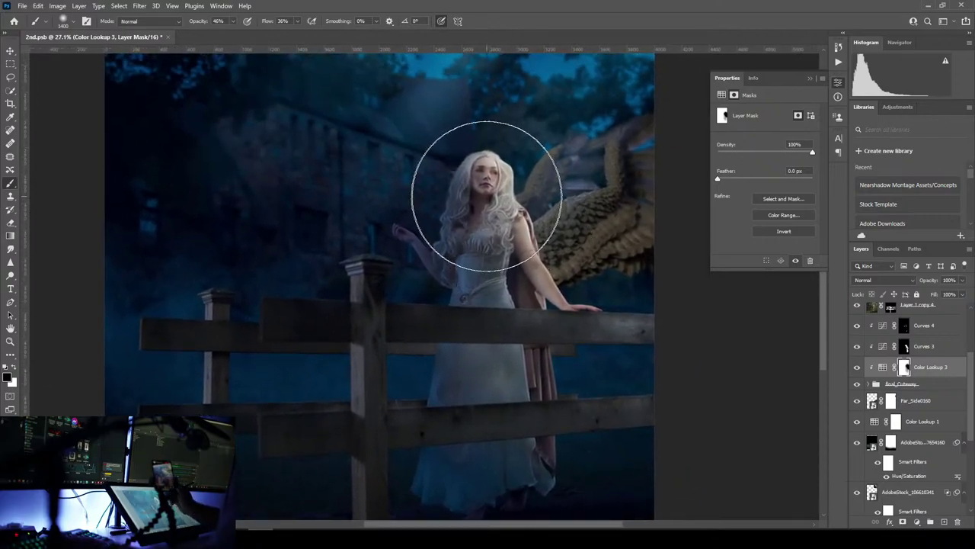
{"action": "mouse_move", "coordinate": [489, 179]}
{"action": "left_mouse_down"}
{"action": "mouse_move", "coordinate": [488, 274]}
{"action": "mouse_move", "coordinate": [476, 226]}
{"action": "mouse_move", "coordinate": [461, 216]}
{"action": "mouse_move", "coordinate": [461, 239]}
{"action": "mouse_move", "coordinate": [458, 210]}
{"action": "mouse_move", "coordinate": [442, 256]}
{"action": "mouse_move", "coordinate": [452, 216]}
{"action": "mouse_move", "coordinate": [457, 265]}
{"action": "mouse_move", "coordinate": [460, 234]}
{"action": "left_mouse_up"}
{"action": "key", "text": "ctrl+z"}
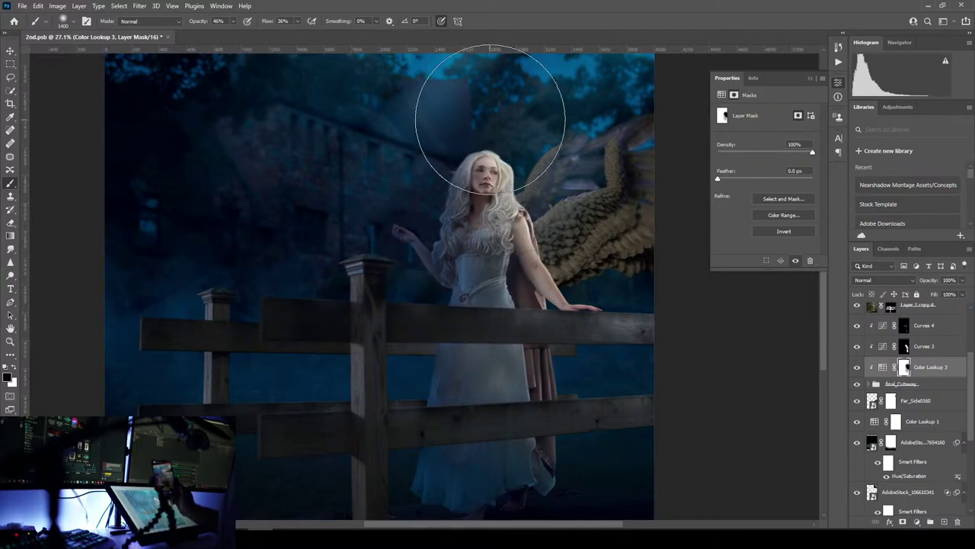
{"action": "mouse_move", "coordinate": [466, 292]}
{"action": "left_mouse_down"}
{"action": "mouse_move", "coordinate": [458, 298]}
{"action": "mouse_move", "coordinate": [472, 312]}
{"action": "mouse_move", "coordinate": [410, 131]}
{"action": "left_mouse_up"}
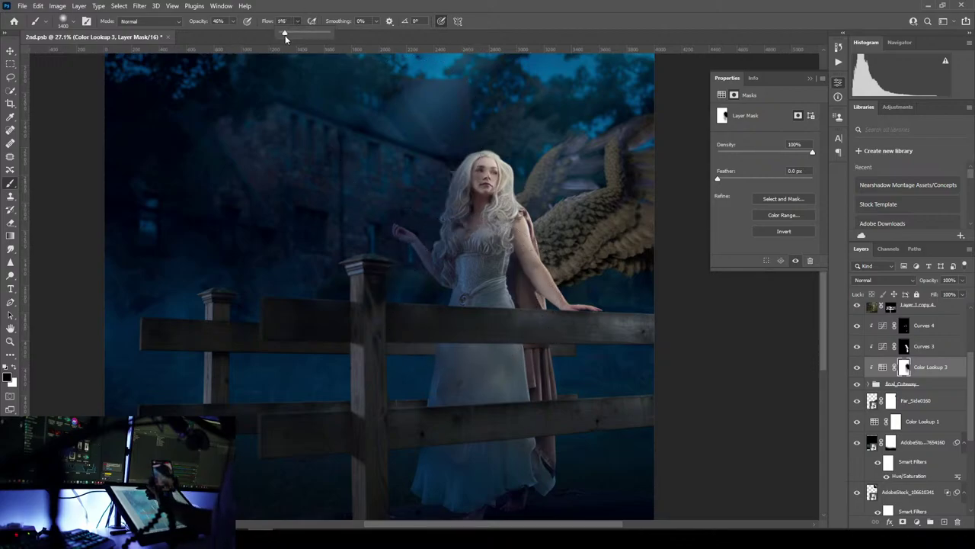
- Reduce brush opacity and flow to 9% and softly refine the Color Lookup 3 mask over the woman, switching to white at size 1100
{"action": "left_click", "coordinate": [232, 23]}
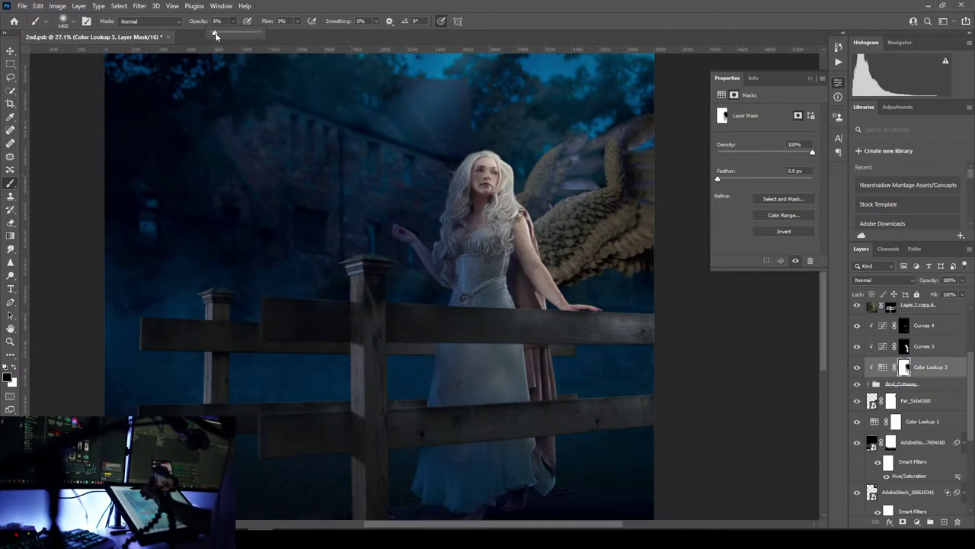
{"action": "left_click_drag", "start_coordinate": [216, 35], "coordinate": [218, 36]}
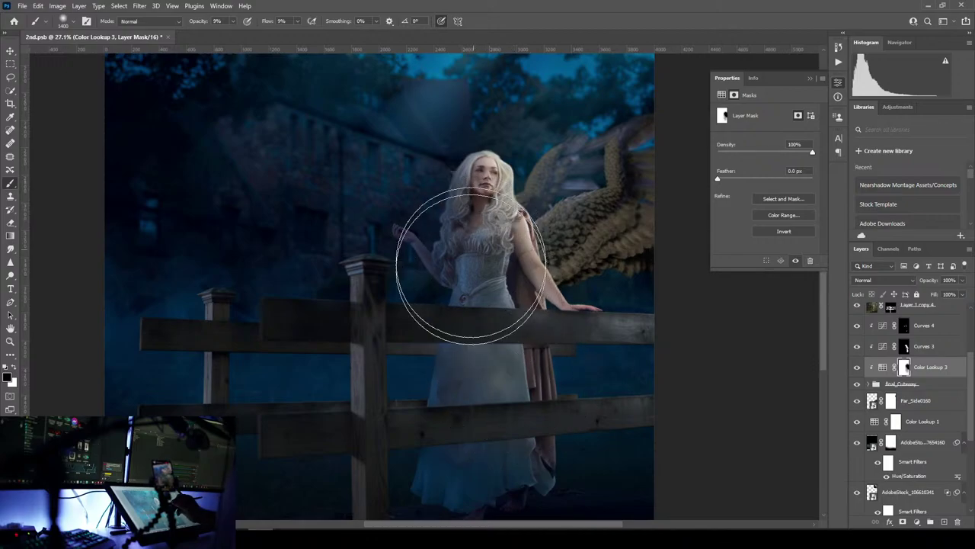
{"action": "mouse_move", "coordinate": [471, 265]}
{"action": "left_mouse_down"}
{"action": "mouse_move", "coordinate": [480, 250]}
{"action": "mouse_move", "coordinate": [474, 256]}
{"action": "mouse_move", "coordinate": [473, 184]}
{"action": "mouse_move", "coordinate": [454, 199]}
{"action": "left_mouse_up"}
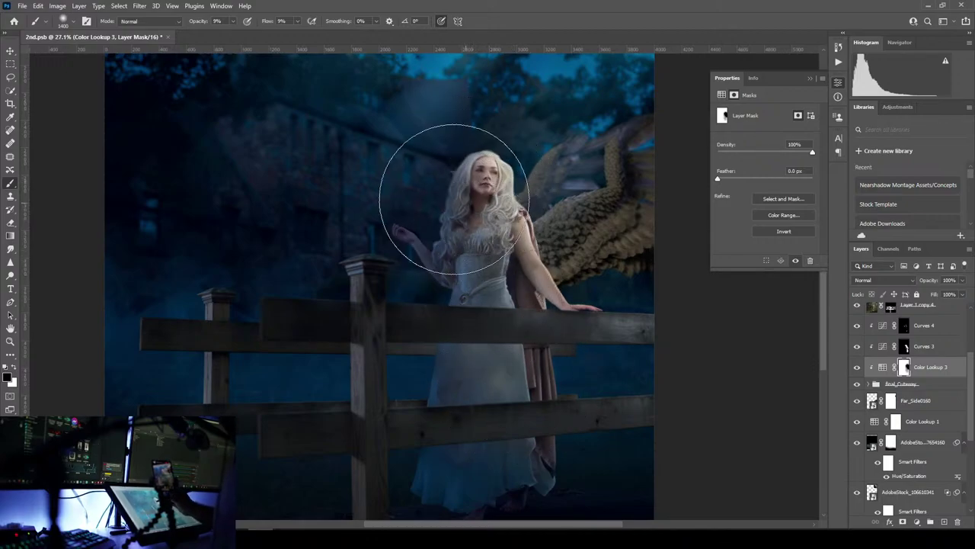
{"action": "scroll", "coordinate": [462, 257], "scroll_direction": "down", "scroll_amount": 1}
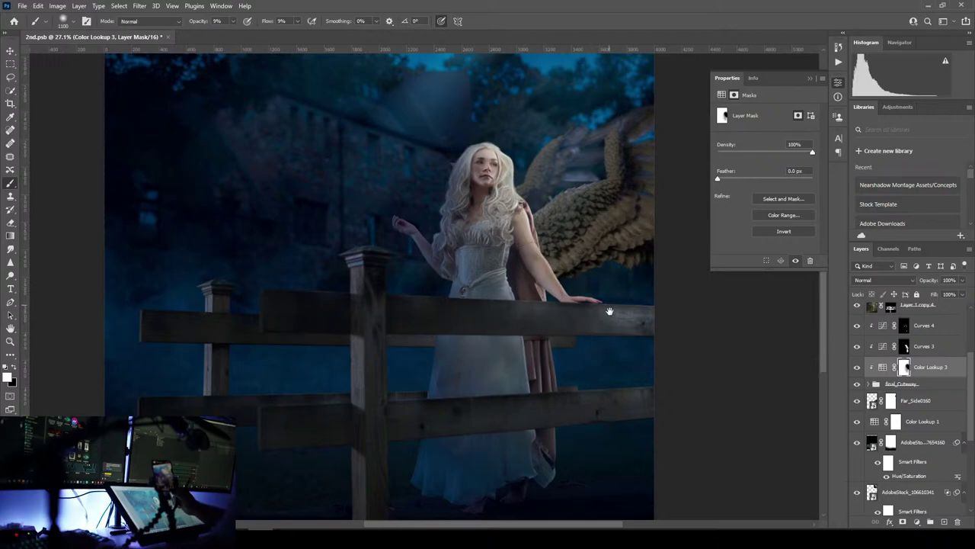
{"action": "mouse_move", "coordinate": [610, 311]}
{"action": "left_mouse_down"}
{"action": "mouse_move", "coordinate": [573, 545]}
{"action": "mouse_move", "coordinate": [599, 429]}
{"action": "mouse_move", "coordinate": [576, 430]}
{"action": "left_mouse_up"}
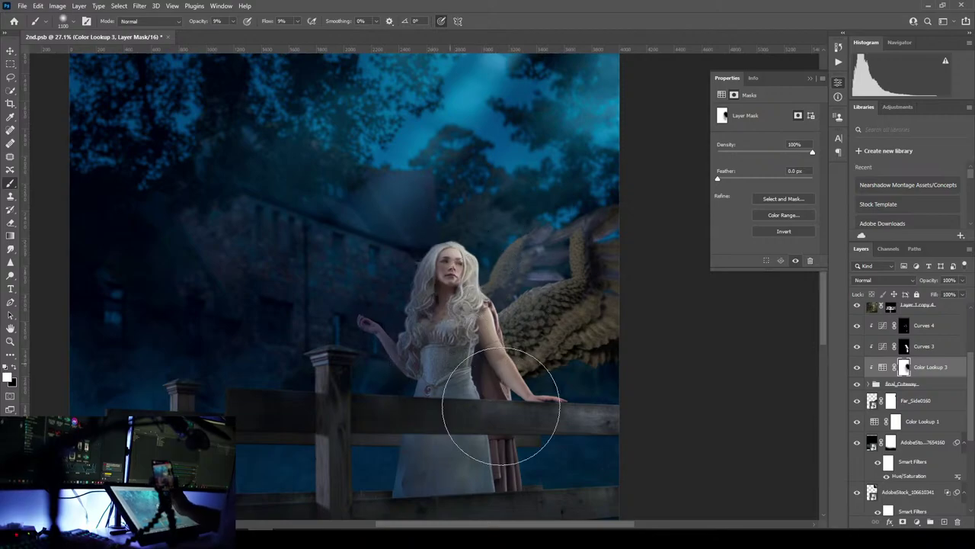
{"action": "mouse_move", "coordinate": [424, 406]}
{"action": "left_mouse_down"}
{"action": "mouse_move", "coordinate": [451, 292]}
{"action": "mouse_move", "coordinate": [393, 201]}
{"action": "mouse_move", "coordinate": [386, 237]}
{"action": "mouse_move", "coordinate": [403, 225]}
{"action": "mouse_move", "coordinate": [446, 345]}
{"action": "mouse_move", "coordinate": [404, 279]}
{"action": "left_mouse_up"}
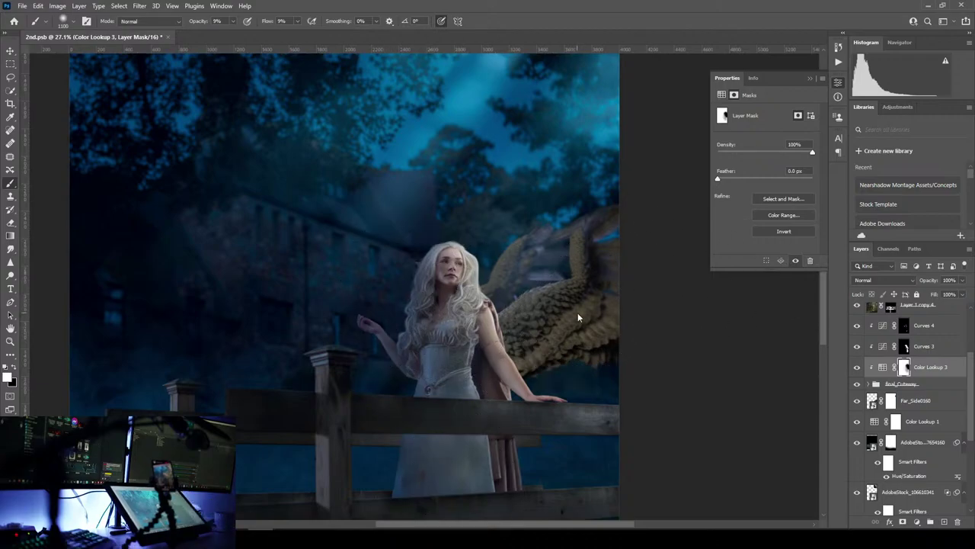
- Set the fill of the Color Lookup 3 adjustment layer to 83%
{"action": "key", "text": "alt+space"}
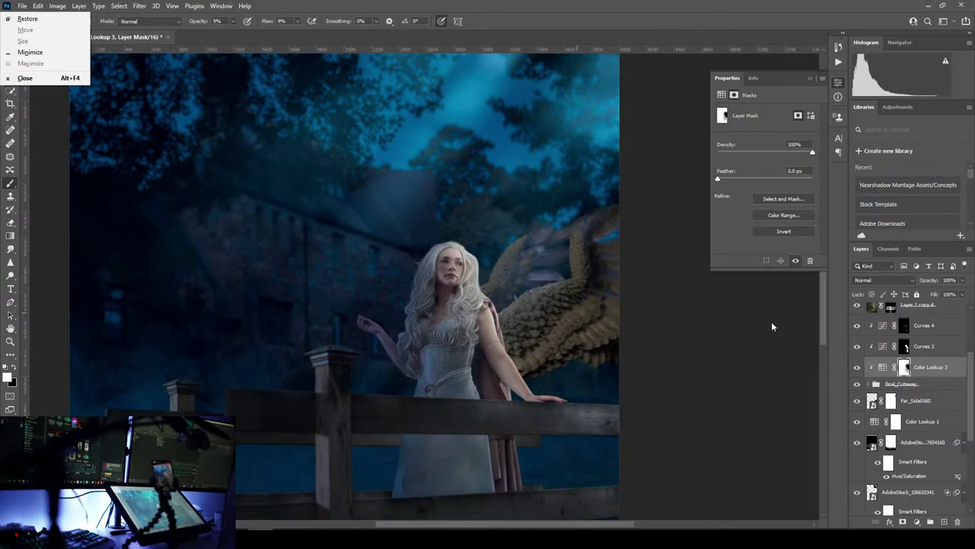
{"action": "key", "text": "Escape"}
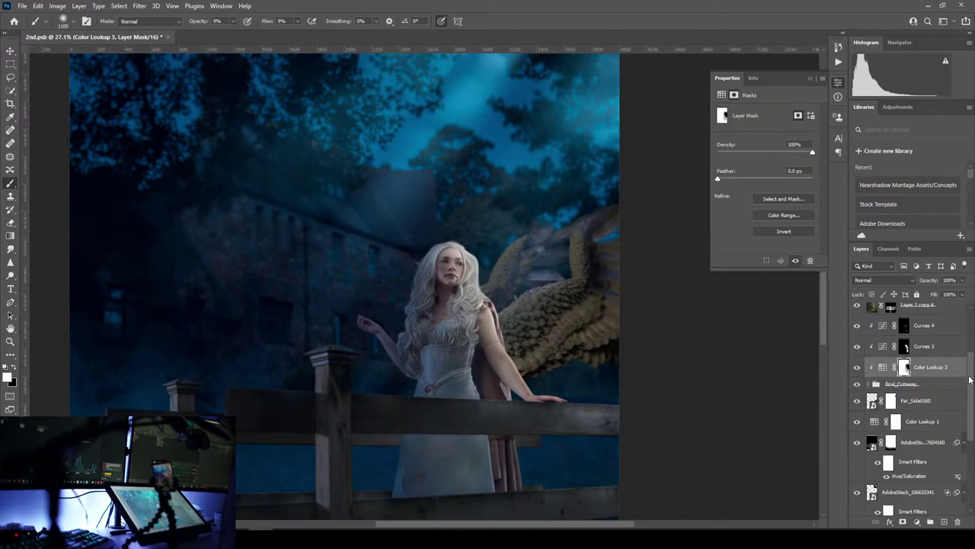
{"action": "left_click_drag", "start_coordinate": [970, 379], "coordinate": [966, 322]}
{"action": "scroll", "coordinate": [965, 337], "scroll_direction": "down", "scroll_amount": 3}
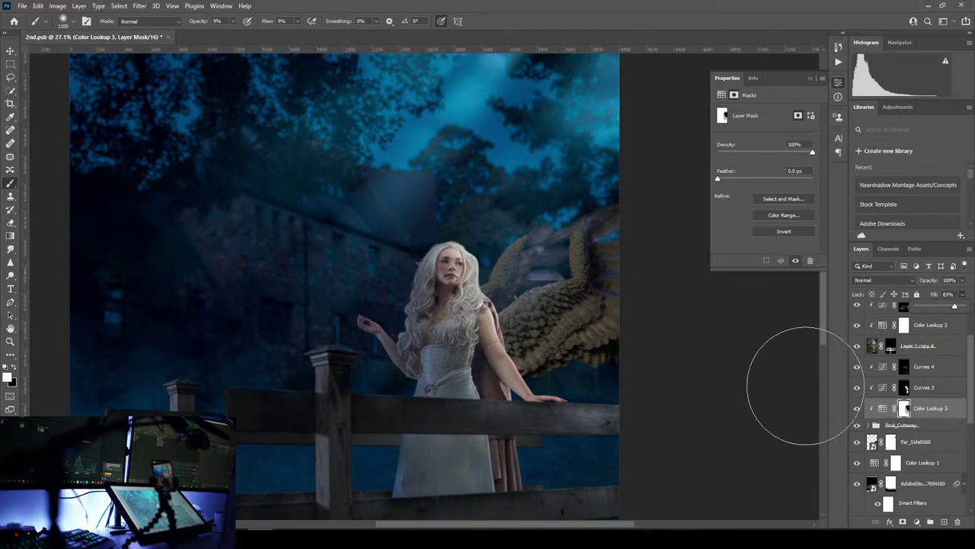
{"action": "scroll", "coordinate": [487, 350], "scroll_direction": "down", "scroll_amount": 4}
{"action": "left_click_drag", "start_coordinate": [475, 228], "coordinate": [501, 254]}
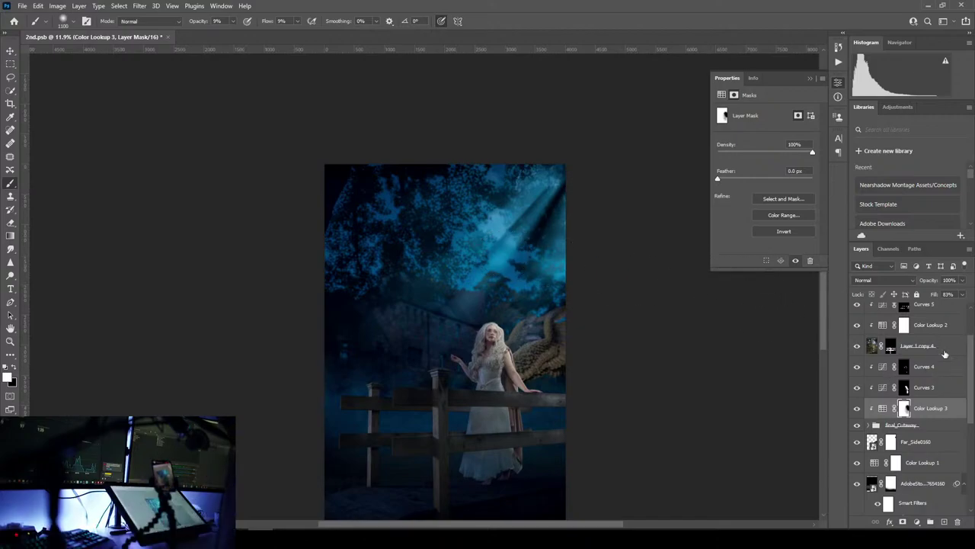
- Select the Rays7 light rays layer and set its fill to 83%
{"action": "left_click_drag", "start_coordinate": [972, 368], "coordinate": [971, 342]}
{"action": "left_click", "coordinate": [899, 314]}
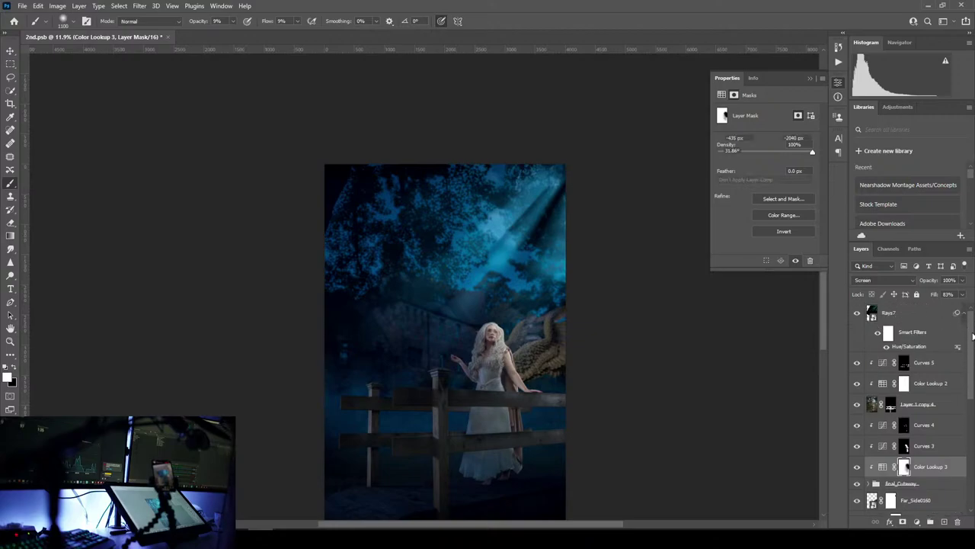
{"action": "left_click", "coordinate": [962, 297]}
{"action": "left_click_drag", "start_coordinate": [946, 310], "coordinate": [945, 310]}
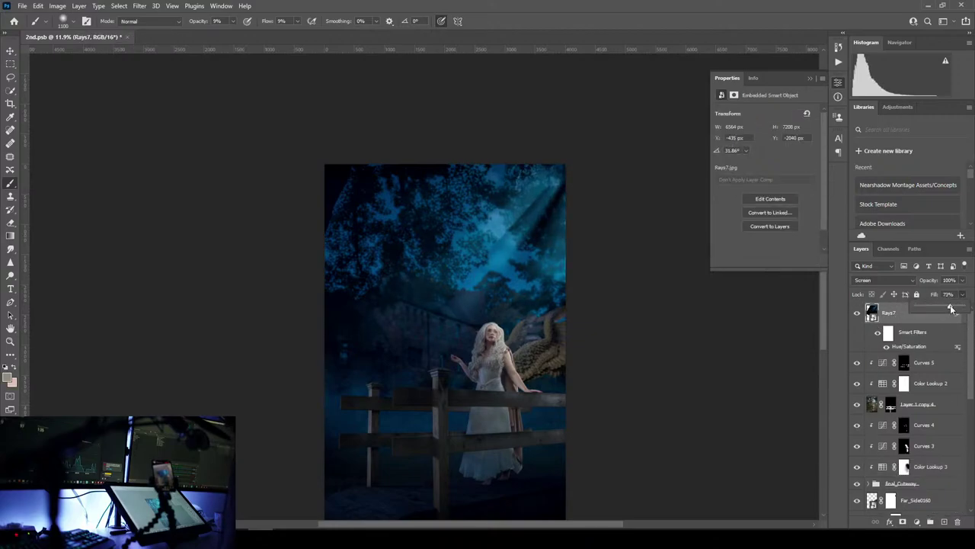
{"action": "left_click_drag", "start_coordinate": [501, 334], "coordinate": [506, 283]}
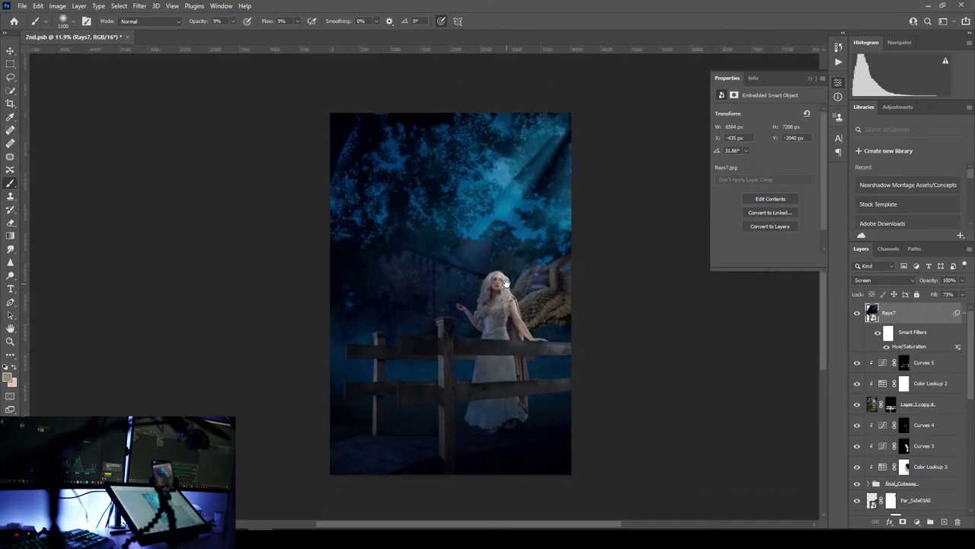
{"action": "left_click", "coordinate": [963, 296]}
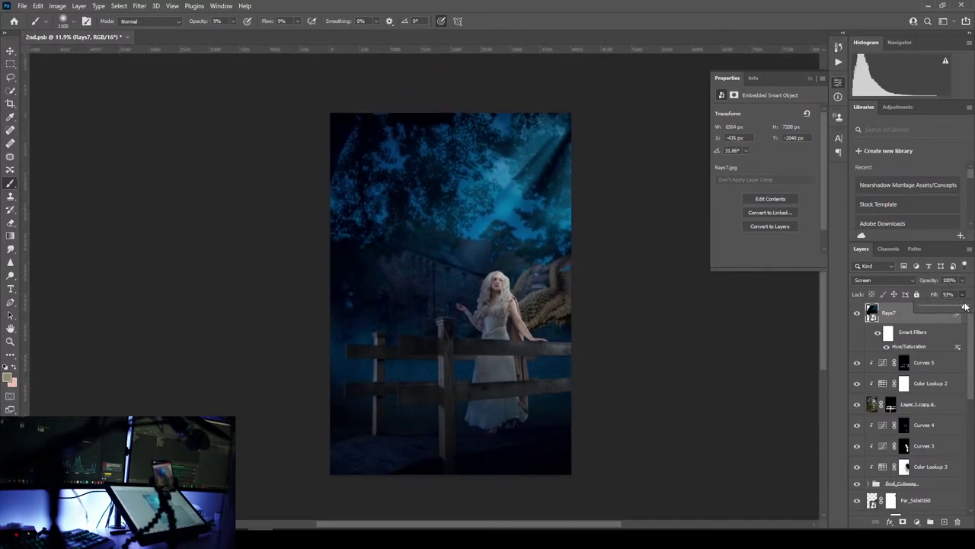
{"action": "left_click_drag", "start_coordinate": [953, 309], "coordinate": [948, 311]}
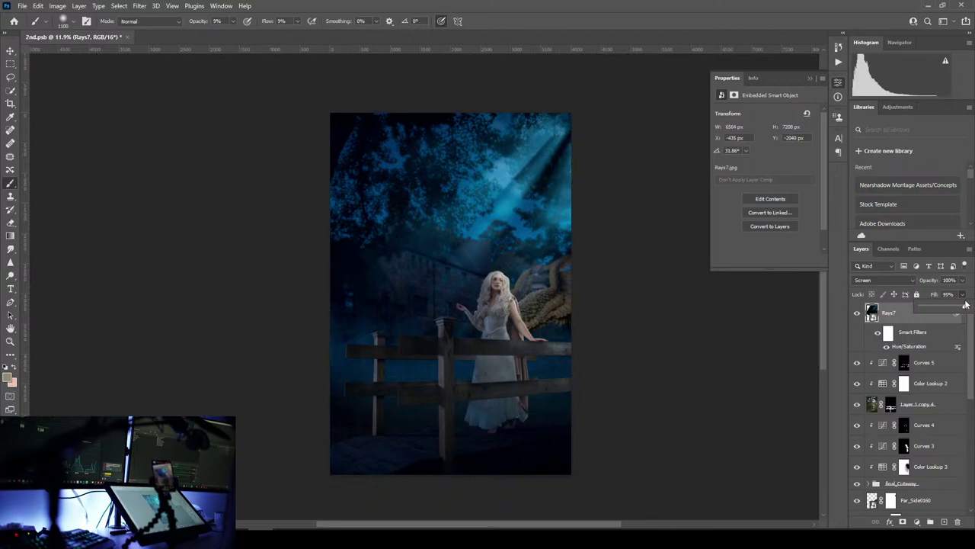
{"action": "left_click_drag", "start_coordinate": [959, 307], "coordinate": [958, 307]}
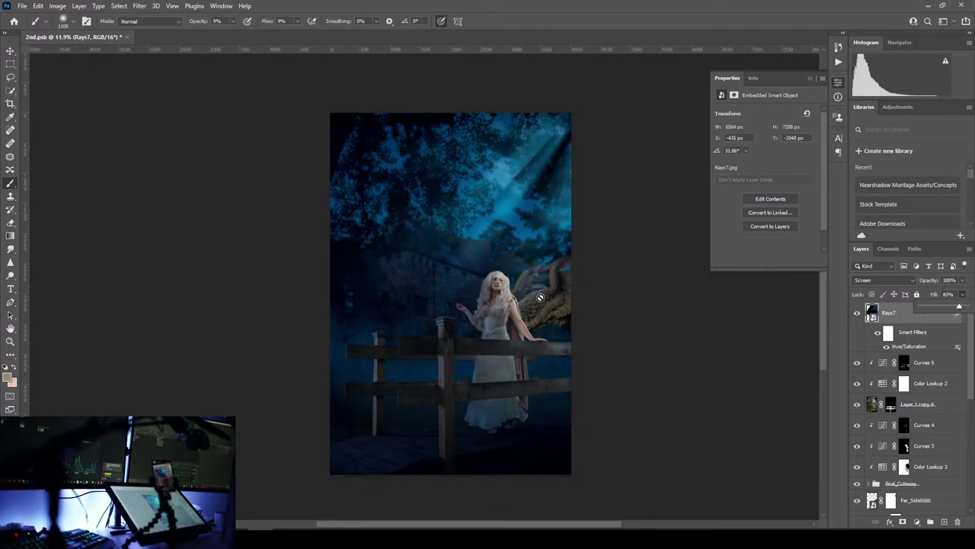
- Select the Far_Side0160 layer and toggle its visibility off and on to check its content
{"action": "scroll", "coordinate": [539, 297], "scroll_direction": "up", "scroll_amount": 4}
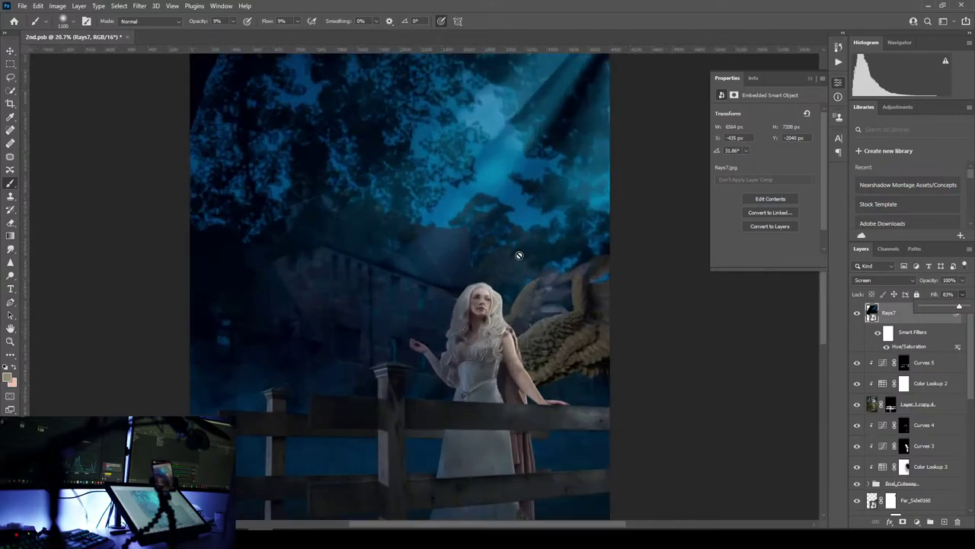
{"action": "scroll", "coordinate": [518, 255], "scroll_direction": "up", "scroll_amount": 2}
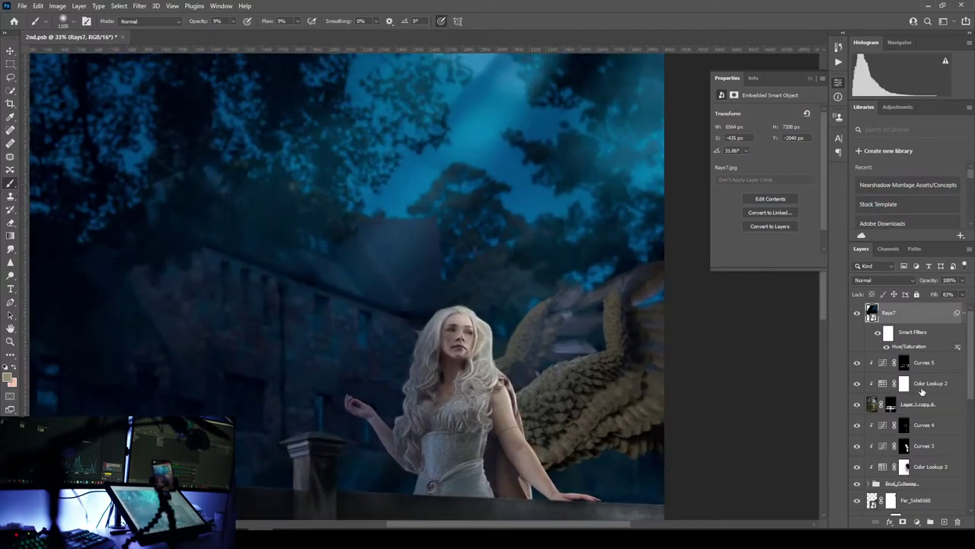
{"action": "left_click", "coordinate": [922, 388]}
{"action": "left_click_drag", "start_coordinate": [971, 376], "coordinate": [969, 413]}
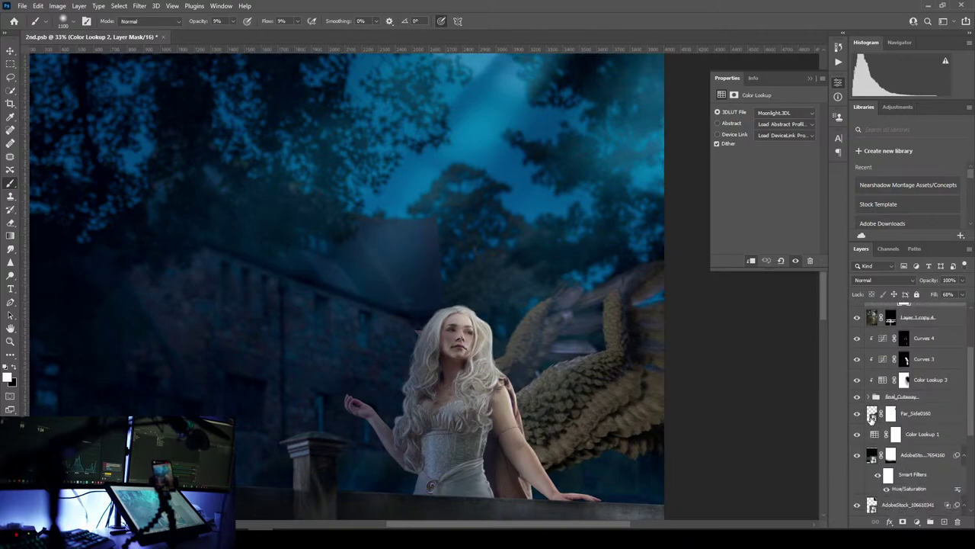
{"action": "left_click", "coordinate": [929, 418]}
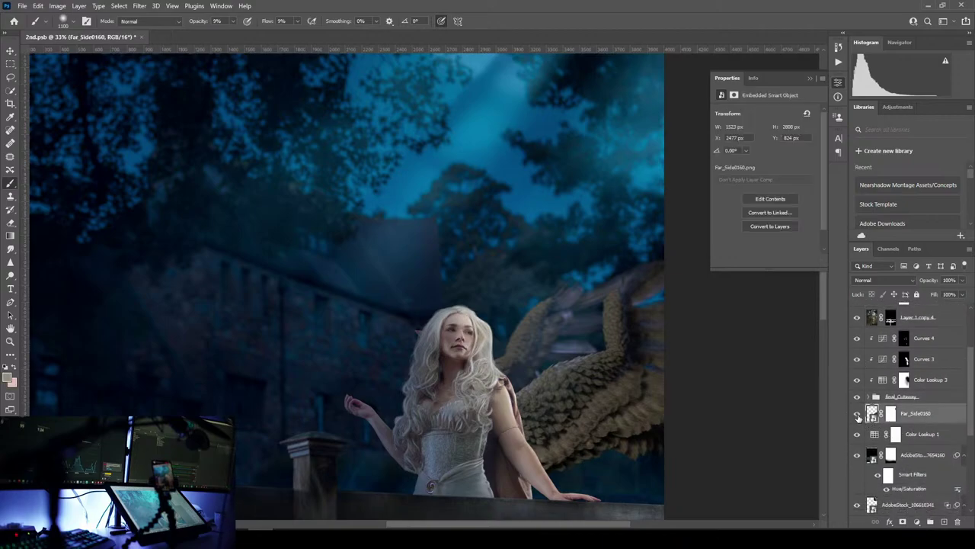
{"action": "left_click", "coordinate": [857, 414]}
{"action": "left_click", "coordinate": [857, 414]}
- Add a Color Lookup adjustment layer above Far_Side0160 and load the Moonlight.3DL LUT
{"action": "left_click", "coordinate": [944, 521]}
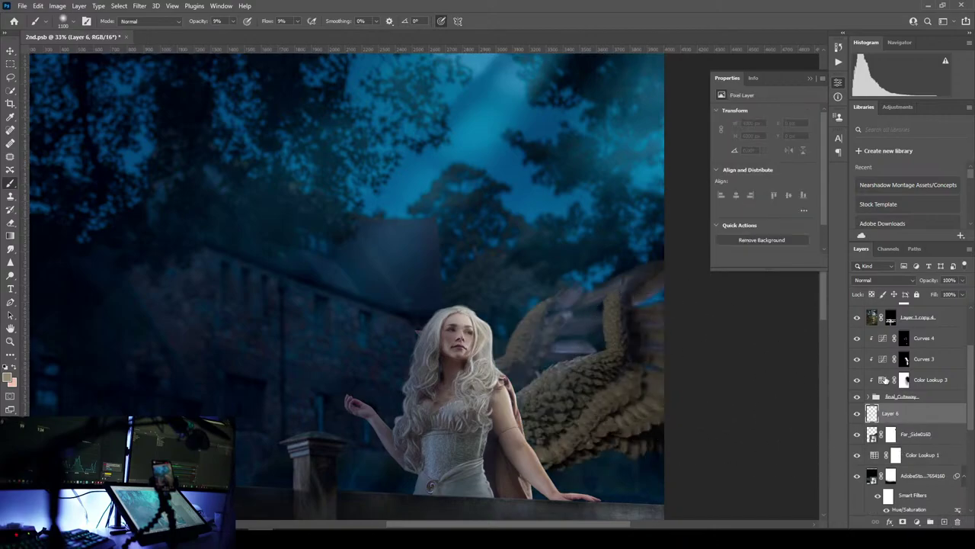
{"action": "key", "text": "ctrl+z"}
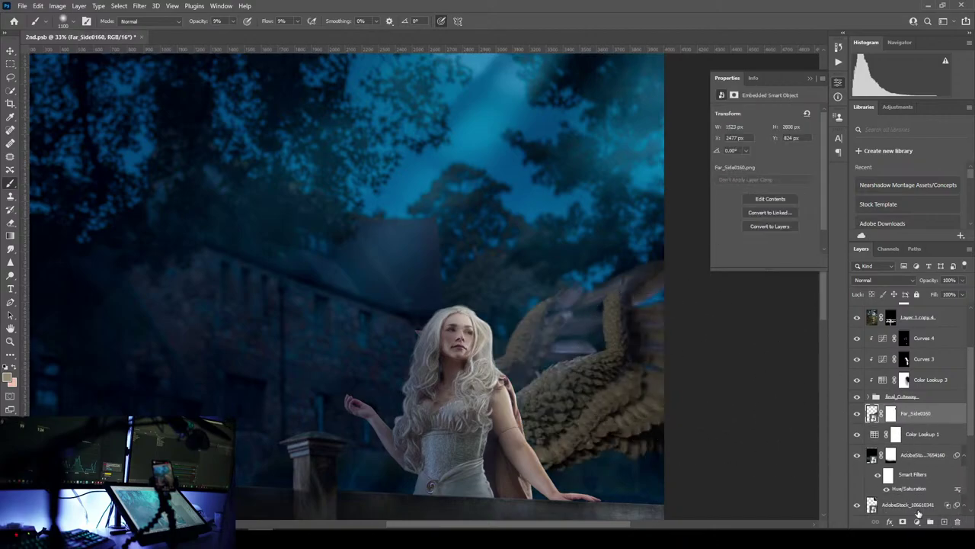
{"action": "left_click", "coordinate": [917, 521]}
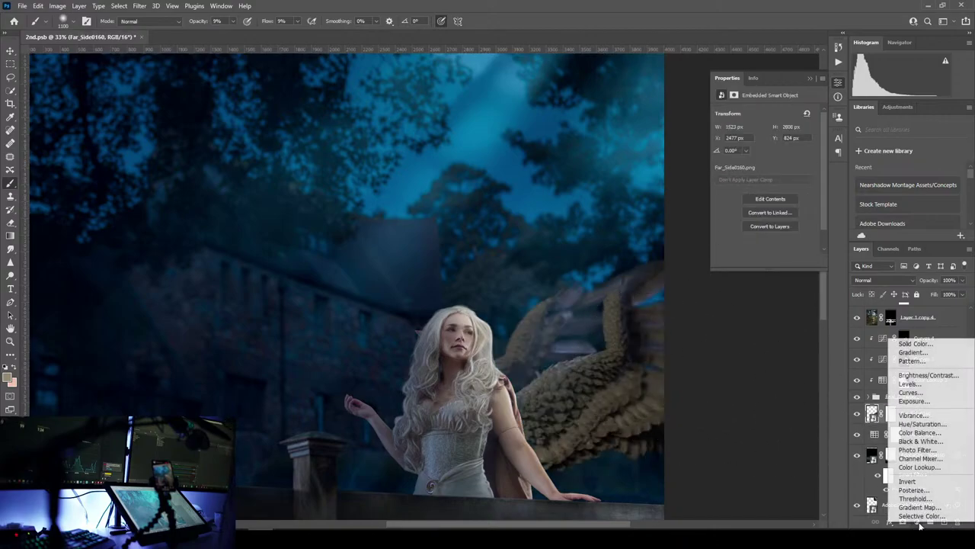
{"action": "left_click", "coordinate": [923, 467]}
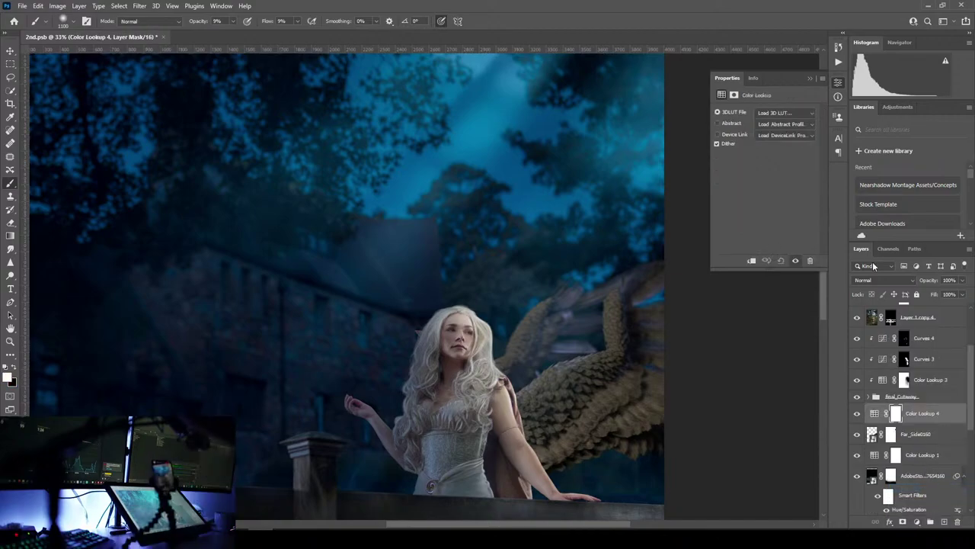
{"action": "left_click", "coordinate": [781, 112]}
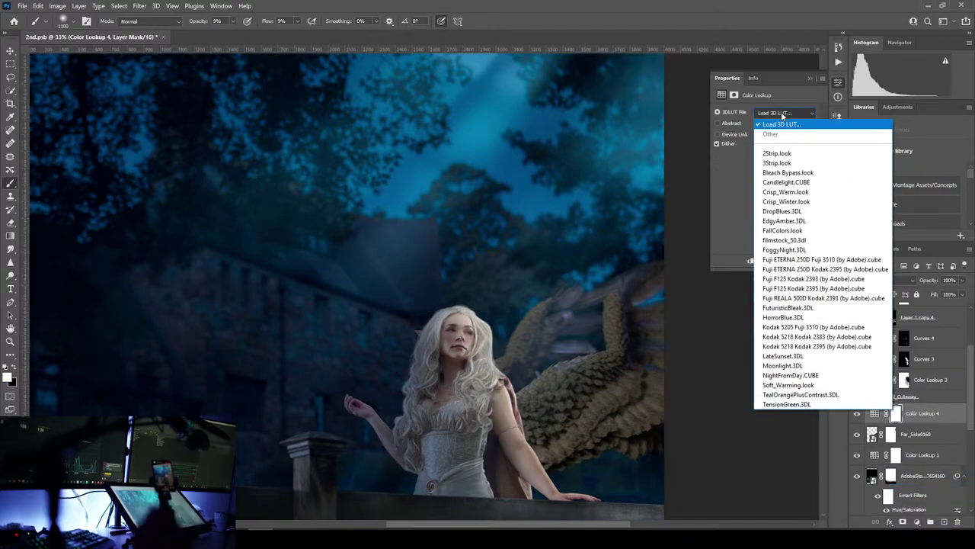
{"action": "left_click", "coordinate": [813, 365]}
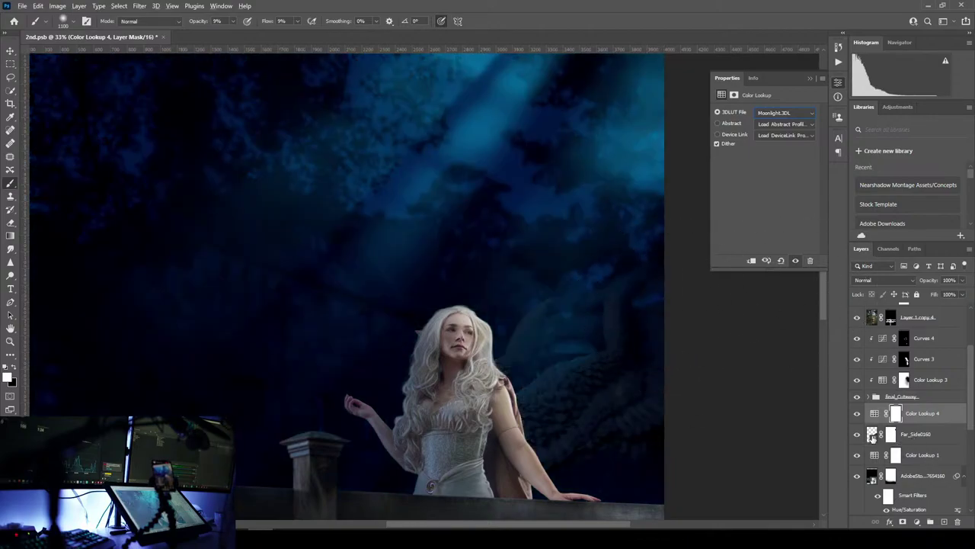
- Clip the Moonlight Color Lookup adjustment to the Far_Side0160 creature layer and set its fill to 16%
{"action": "left_click", "coordinate": [873, 419], "text": "alt"}
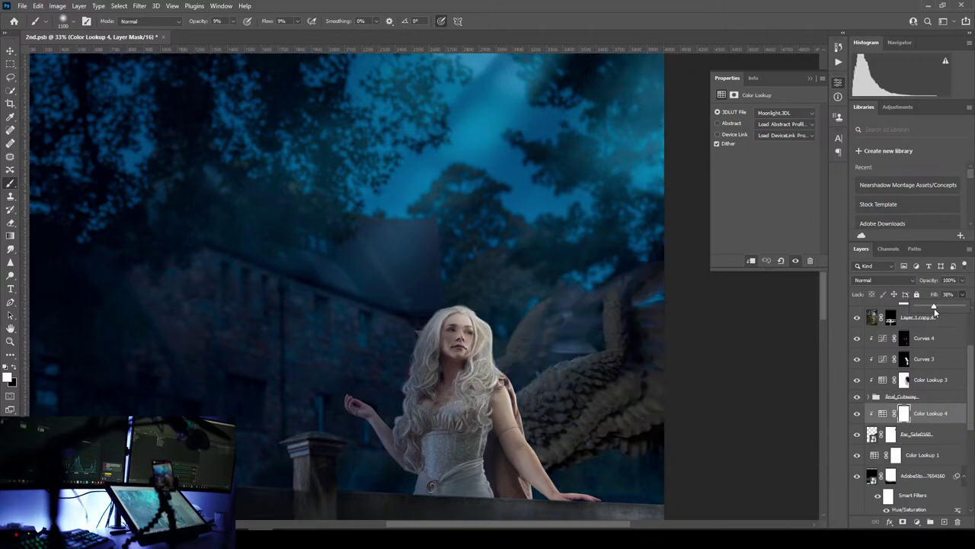
{"action": "left_click_drag", "start_coordinate": [934, 308], "coordinate": [914, 317]}
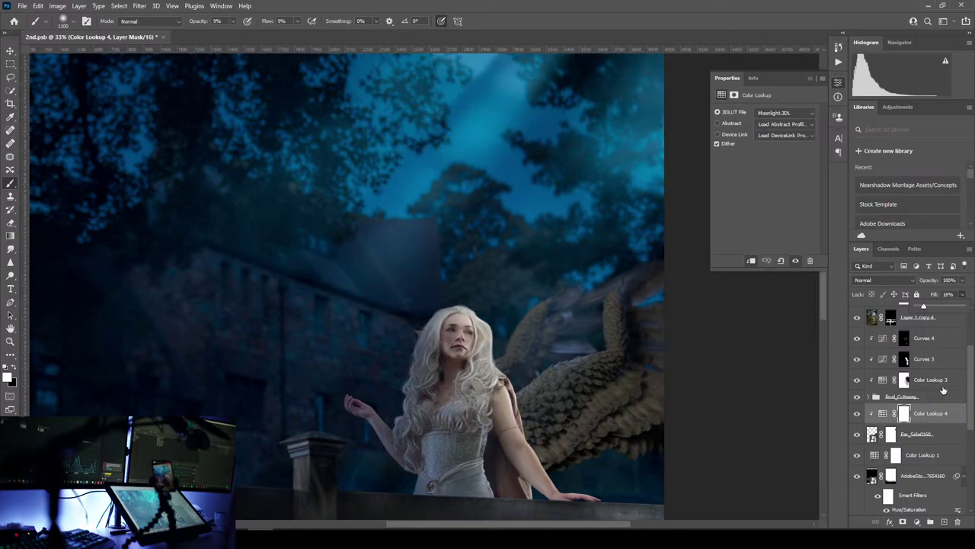
- Add a Curves adjustment clipped to the creature layer, with the RGB midtones raised to an output of 164
{"action": "left_click", "coordinate": [917, 522]}
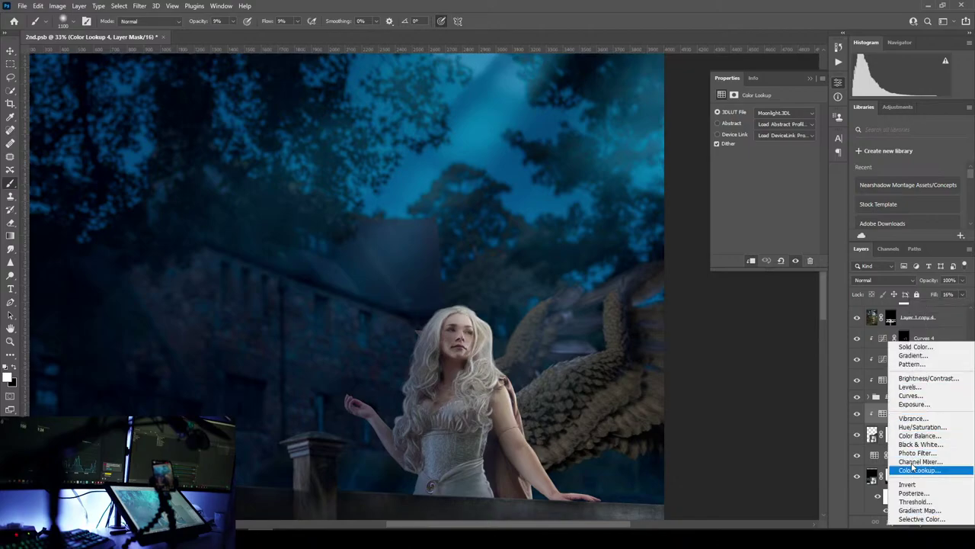
{"action": "left_click", "coordinate": [913, 396]}
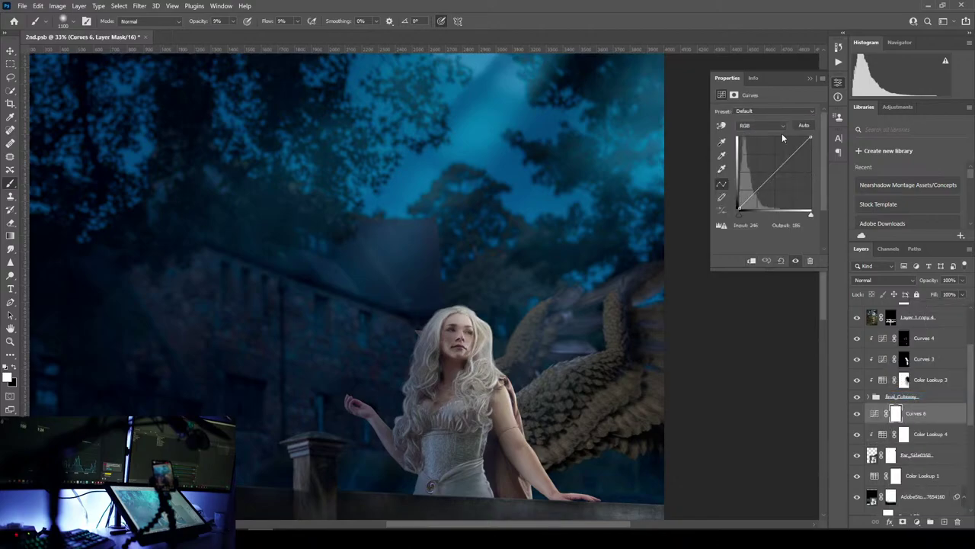
{"action": "left_click_drag", "start_coordinate": [775, 171], "coordinate": [771, 162]}
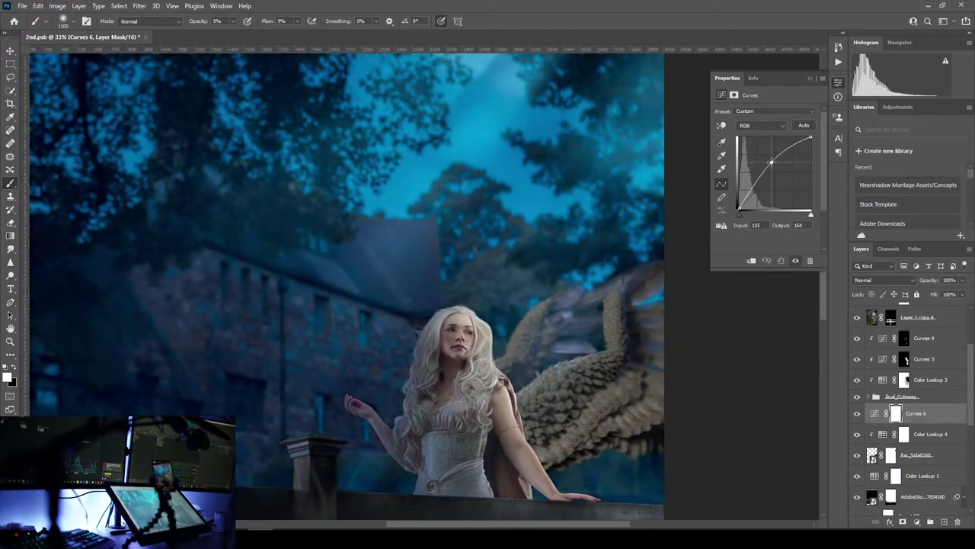
{"action": "left_click", "coordinate": [919, 421], "text": "alt"}
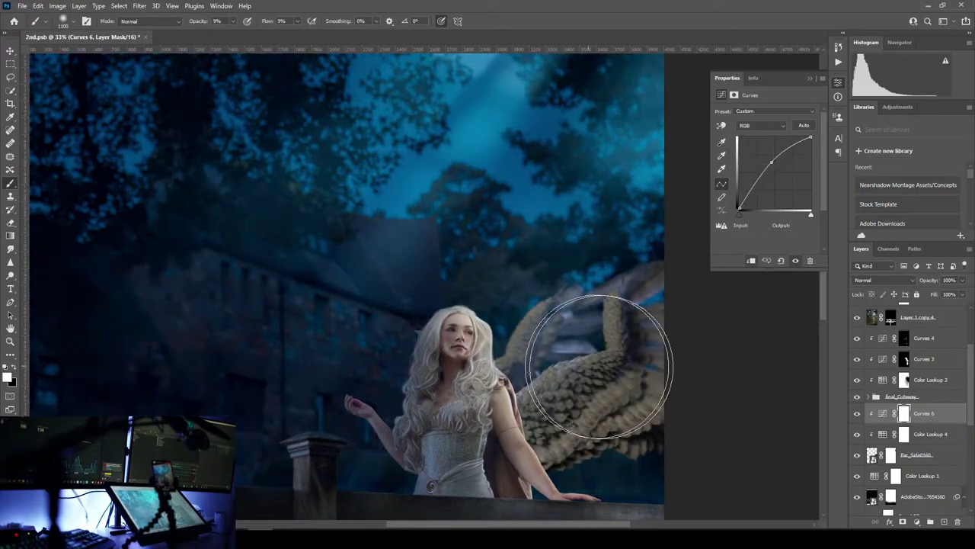
- Set the brush to 58% opacity, 56% flow and size 250, and invert the Curves 6 mask to black
{"action": "left_click_drag", "start_coordinate": [627, 366], "coordinate": [457, 292]}
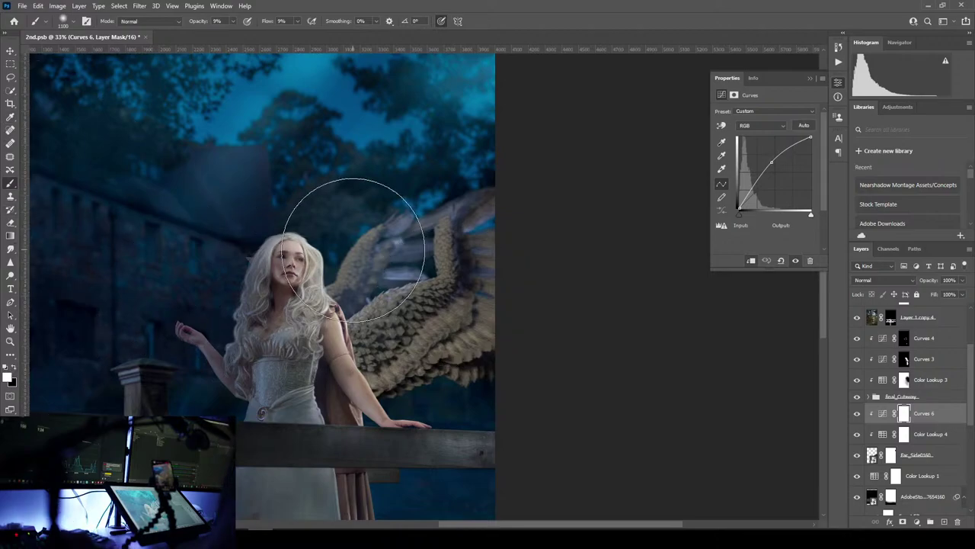
{"action": "left_click_drag", "start_coordinate": [233, 21], "coordinate": [256, 37]}
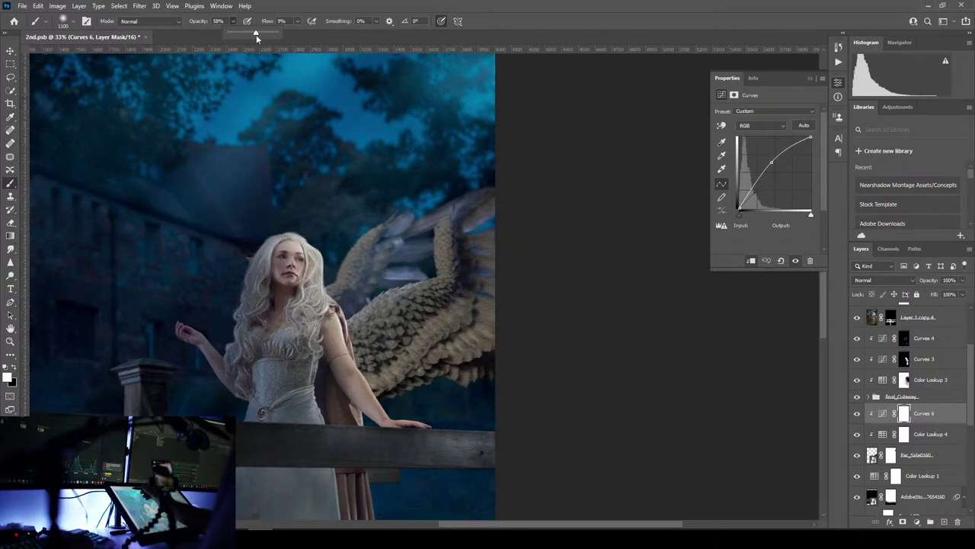
{"action": "left_click", "coordinate": [297, 21]}
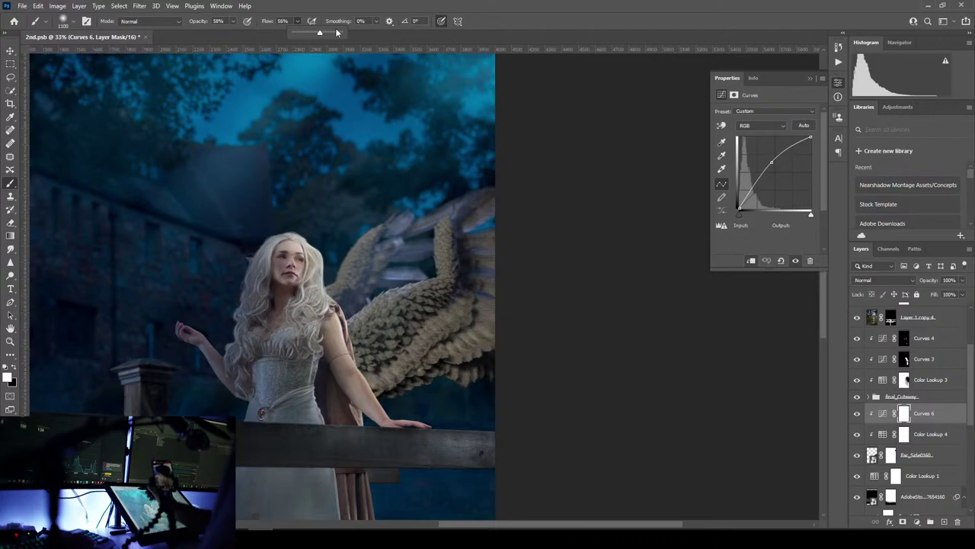
{"action": "left_click", "coordinate": [355, 180]}
{"action": "key", "text": "bracketleft"}
{"action": "key", "text": "bracketleft"}
{"action": "key", "text": "bracketleft"}
{"action": "key", "text": "bracketleft"}
{"action": "key", "text": "bracketleft"}
{"action": "key", "text": "bracketleft"}
{"action": "key", "text": "bracketleft"}
{"action": "key", "text": "bracketleft"}
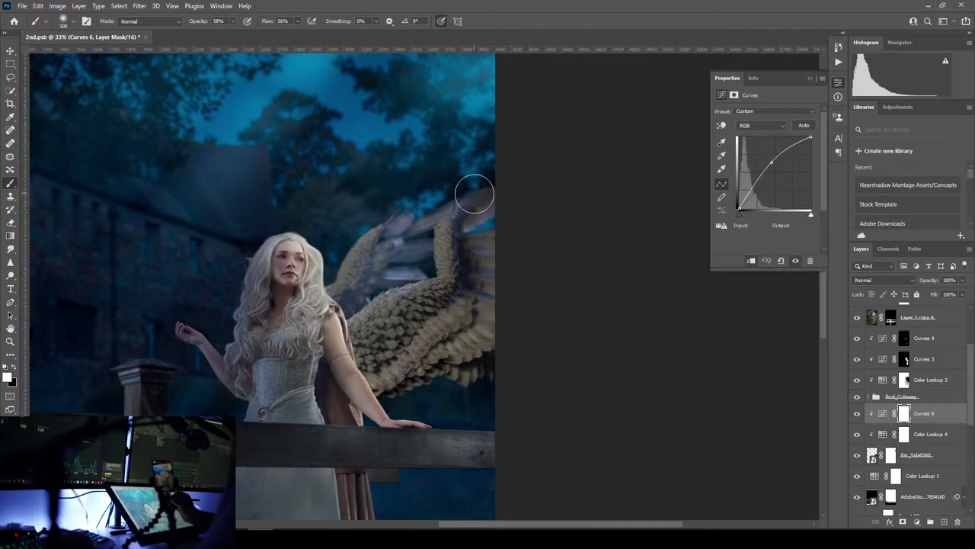
{"action": "key", "text": "bracketleft"}
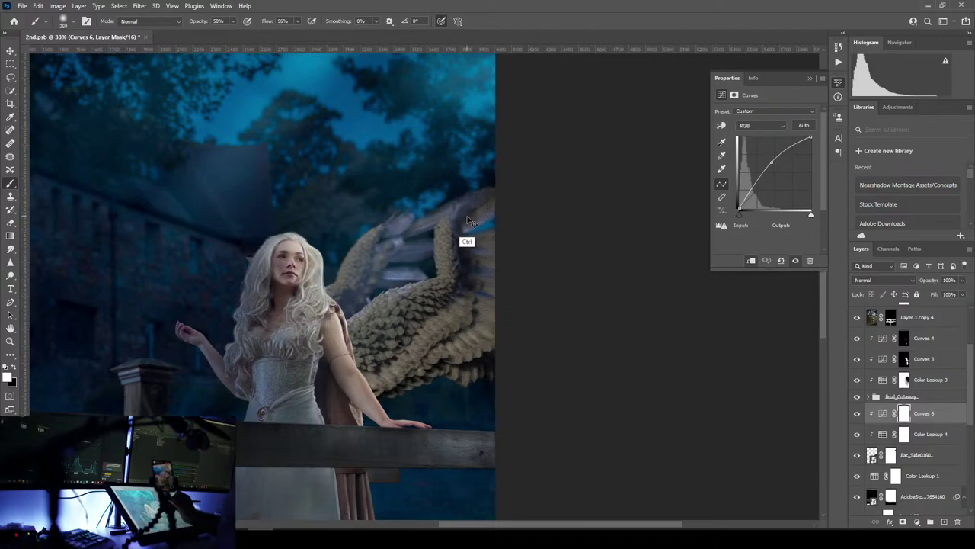
{"action": "key", "text": "ctrl+i"}
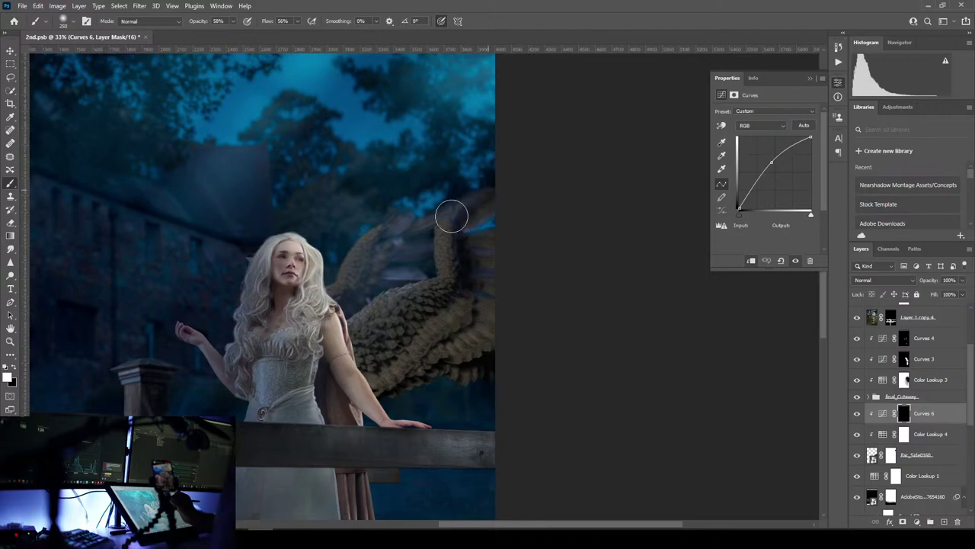
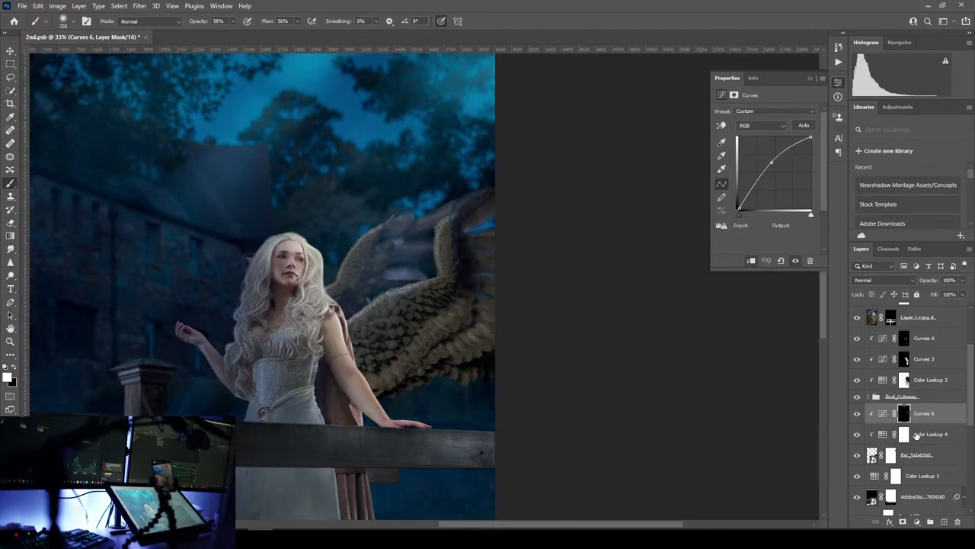
- Duplicate the Curves 6 layer and paint the copied wing highlights out of its mask in black at 100% opacity and flow
{"action": "left_click_drag", "start_coordinate": [940, 421], "coordinate": [944, 521]}
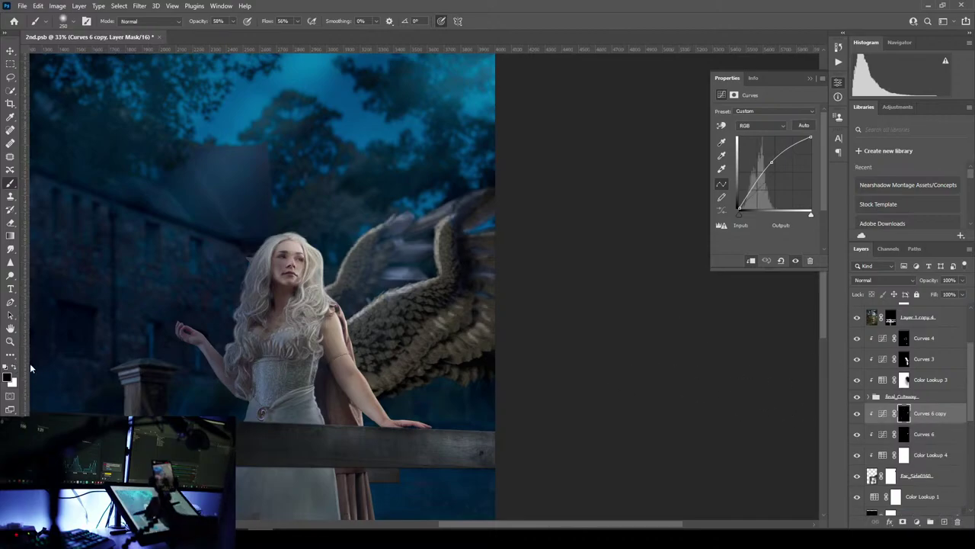
{"action": "left_click", "coordinate": [233, 21]}
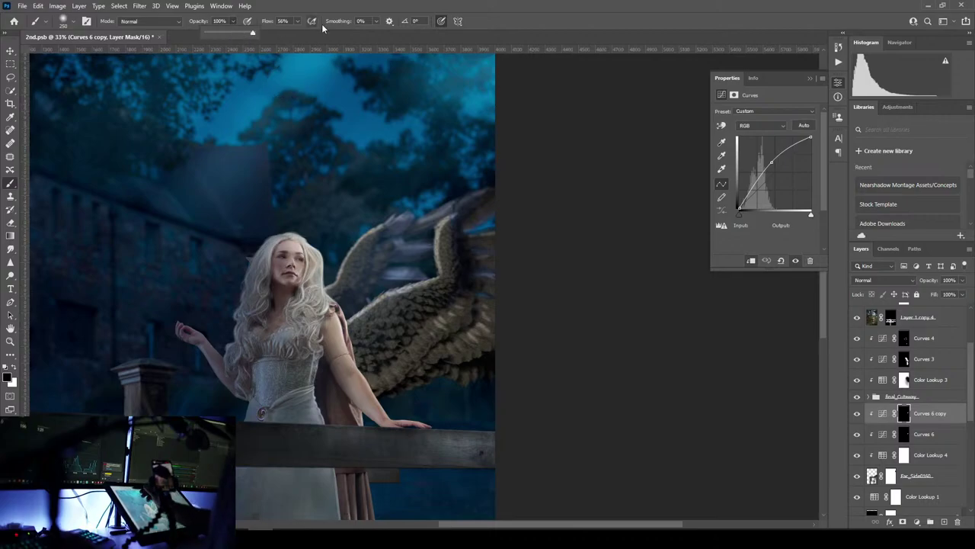
{"action": "left_click", "coordinate": [297, 21]}
{"action": "left_click_drag", "start_coordinate": [298, 32], "coordinate": [378, 28]}
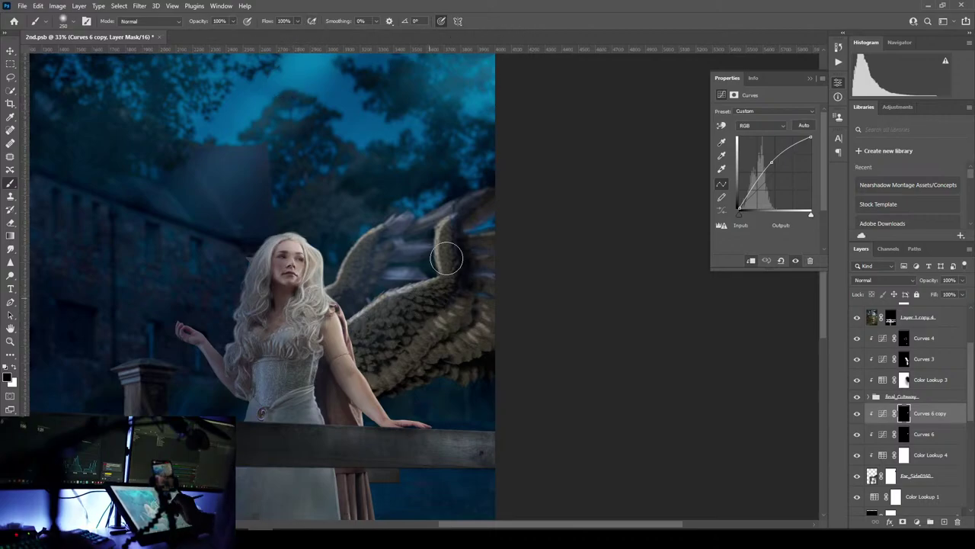
{"action": "mouse_move", "coordinate": [446, 258]}
{"action": "left_mouse_down"}
{"action": "mouse_move", "coordinate": [470, 211]}
{"action": "mouse_move", "coordinate": [398, 282]}
{"action": "mouse_move", "coordinate": [395, 227]}
{"action": "mouse_move", "coordinate": [380, 228]}
{"action": "left_mouse_up"}
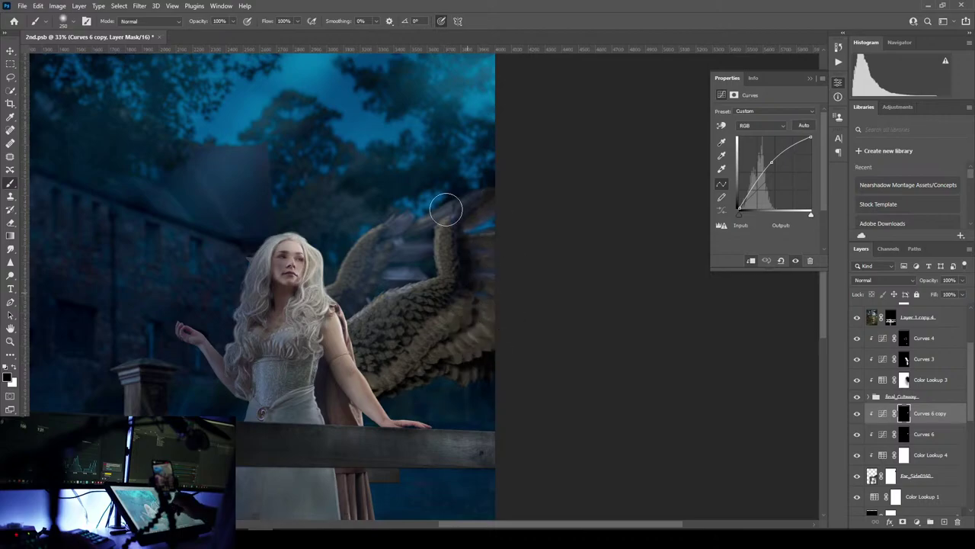
{"action": "mouse_move", "coordinate": [445, 210]}
{"action": "left_mouse_down"}
{"action": "mouse_move", "coordinate": [419, 224]}
{"action": "mouse_move", "coordinate": [483, 316]}
{"action": "mouse_move", "coordinate": [381, 272]}
{"action": "mouse_move", "coordinate": [460, 336]}
{"action": "left_mouse_up"}
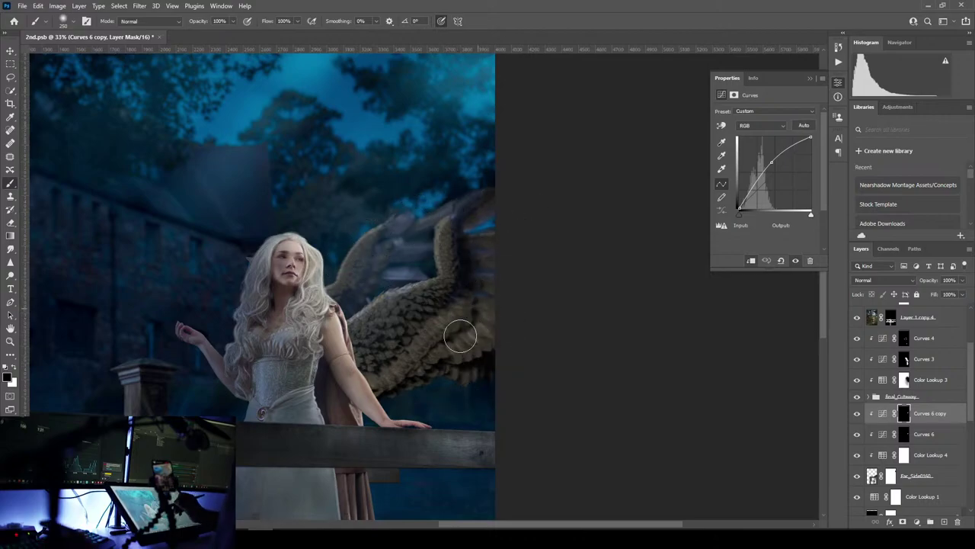
- Brighten the wing by painting white on the Curves 6 copy mask with a size 700 brush at 27% opacity and 28% flow
{"action": "left_click", "coordinate": [13, 368]}
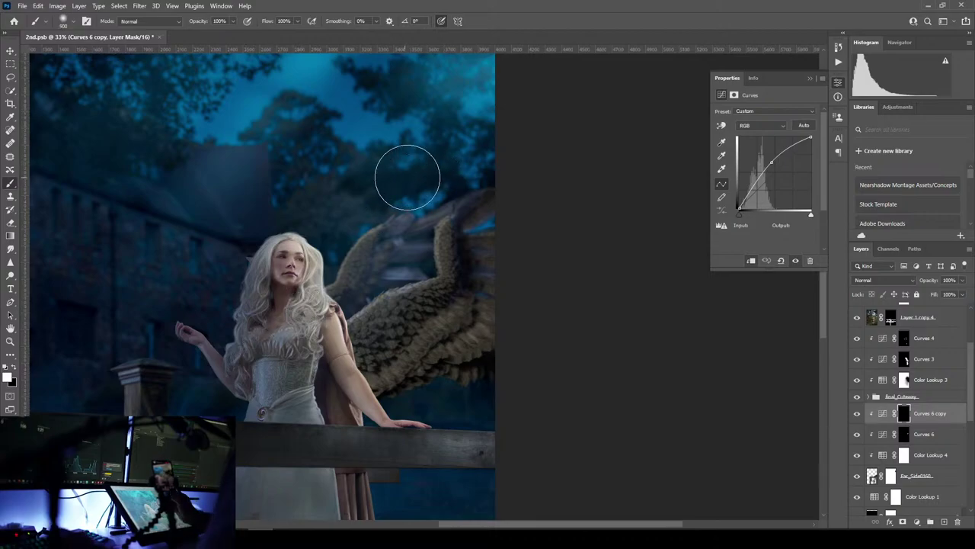
{"action": "key", "text": "bracketright"}
{"action": "key", "text": "bracketright"}
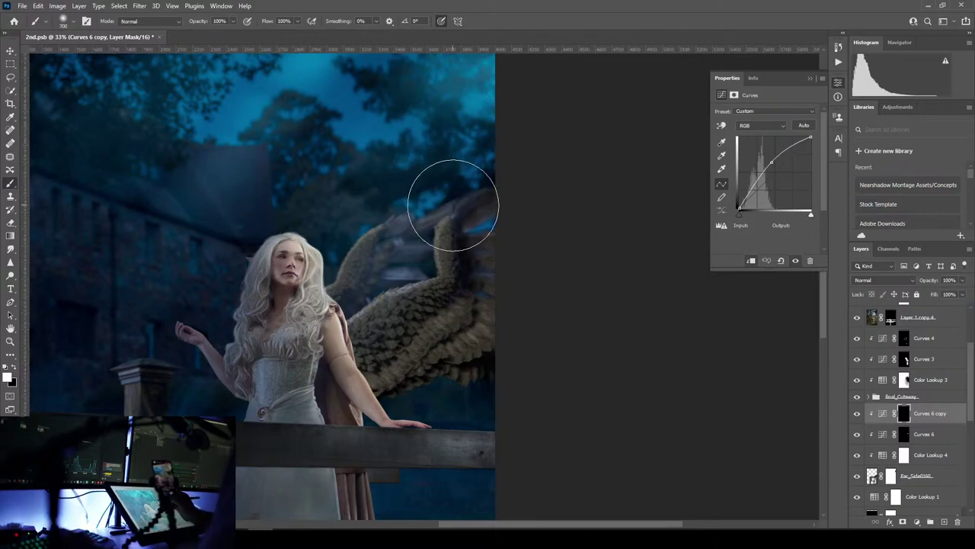
{"action": "left_click", "coordinate": [461, 199]}
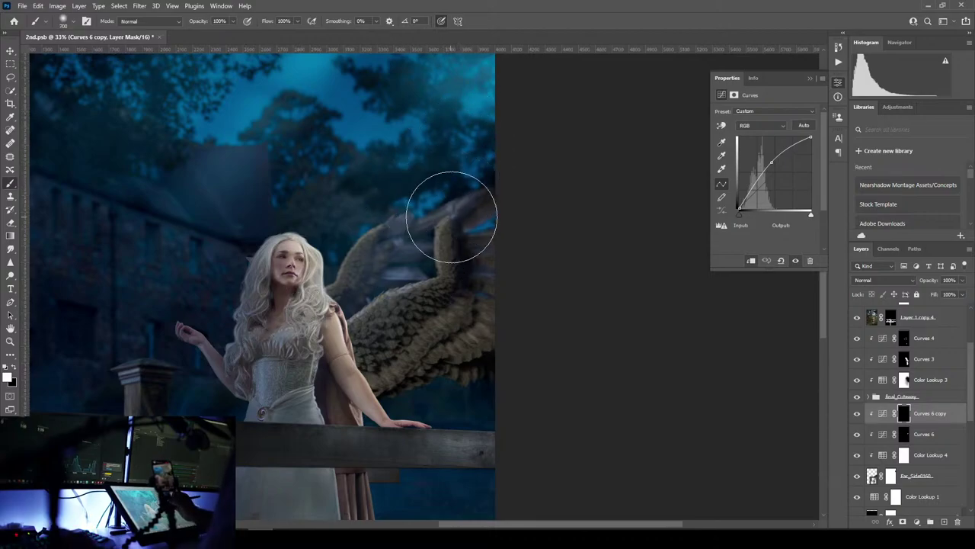
{"action": "key", "text": "ctrl+z"}
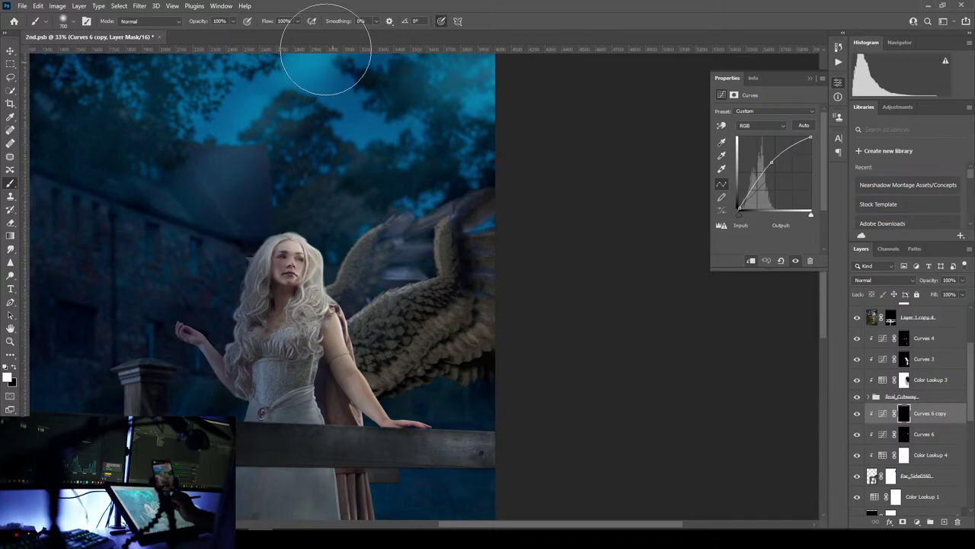
{"action": "left_click", "coordinate": [297, 21]}
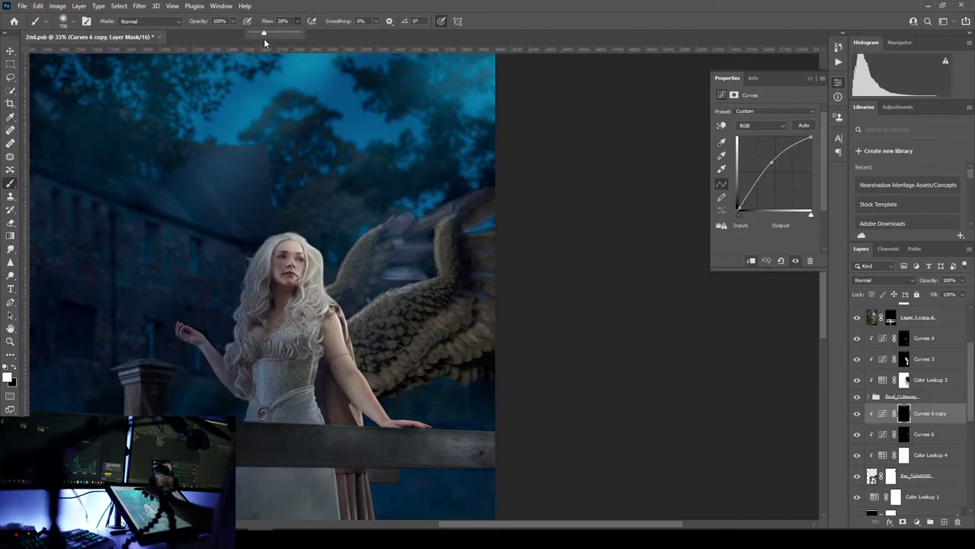
{"action": "left_click_drag", "start_coordinate": [233, 22], "coordinate": [201, 45]}
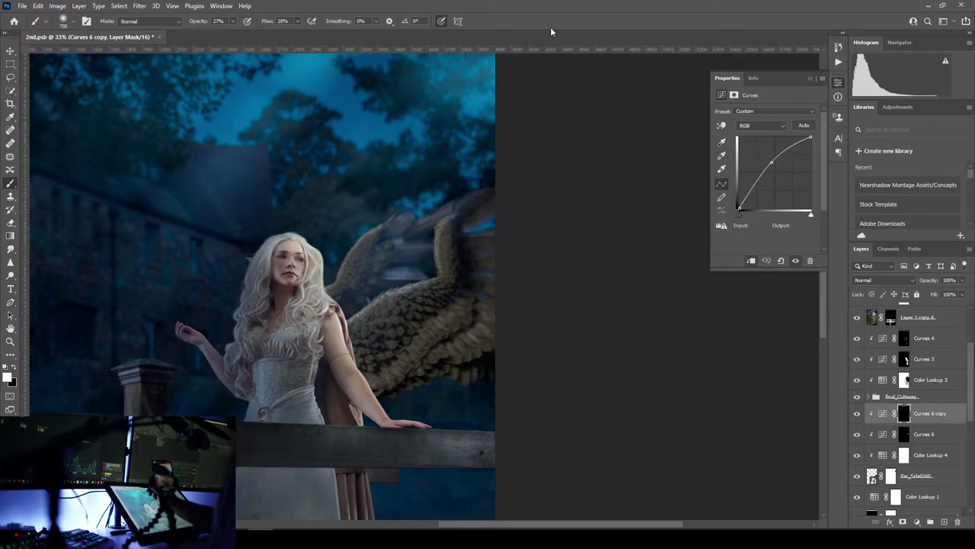
{"action": "mouse_move", "coordinate": [455, 228]}
{"action": "left_mouse_down"}
{"action": "mouse_move", "coordinate": [457, 211]}
{"action": "mouse_move", "coordinate": [420, 278]}
{"action": "mouse_move", "coordinate": [392, 272]}
{"action": "mouse_move", "coordinate": [358, 305]}
{"action": "mouse_move", "coordinate": [381, 282]}
{"action": "mouse_move", "coordinate": [389, 290]}
{"action": "left_mouse_up"}
{"action": "mouse_move", "coordinate": [481, 156]}
{"action": "left_mouse_down"}
{"action": "mouse_move", "coordinate": [408, 282]}
{"action": "mouse_move", "coordinate": [423, 292]}
{"action": "mouse_move", "coordinate": [444, 229]}
{"action": "mouse_move", "coordinate": [470, 200]}
{"action": "mouse_move", "coordinate": [434, 277]}
{"action": "mouse_move", "coordinate": [397, 297]}
{"action": "mouse_move", "coordinate": [392, 287]}
{"action": "mouse_move", "coordinate": [438, 272]}
{"action": "mouse_move", "coordinate": [405, 284]}
{"action": "mouse_move", "coordinate": [446, 232]}
{"action": "mouse_move", "coordinate": [440, 261]}
{"action": "mouse_move", "coordinate": [458, 220]}
{"action": "mouse_move", "coordinate": [443, 248]}
{"action": "mouse_move", "coordinate": [441, 234]}
{"action": "mouse_move", "coordinate": [476, 185]}
{"action": "mouse_move", "coordinate": [435, 250]}
{"action": "mouse_move", "coordinate": [479, 199]}
{"action": "mouse_move", "coordinate": [427, 282]}
{"action": "mouse_move", "coordinate": [340, 329]}
{"action": "mouse_move", "coordinate": [492, 131]}
{"action": "left_mouse_up"}
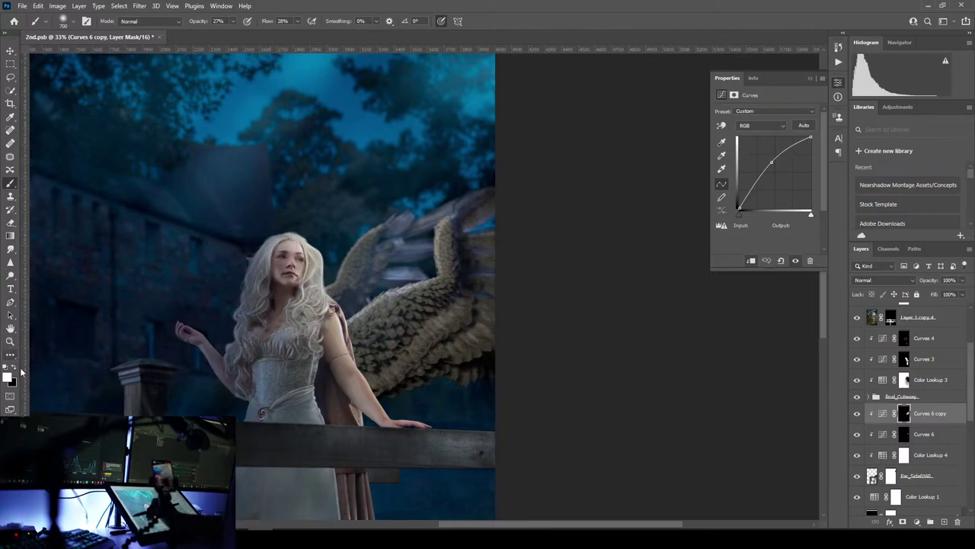
- Paint black over the wing on the Curves 6 copy mask using a size 400 brush at 100% opacity and 71% flow
{"action": "key", "text": "x"}
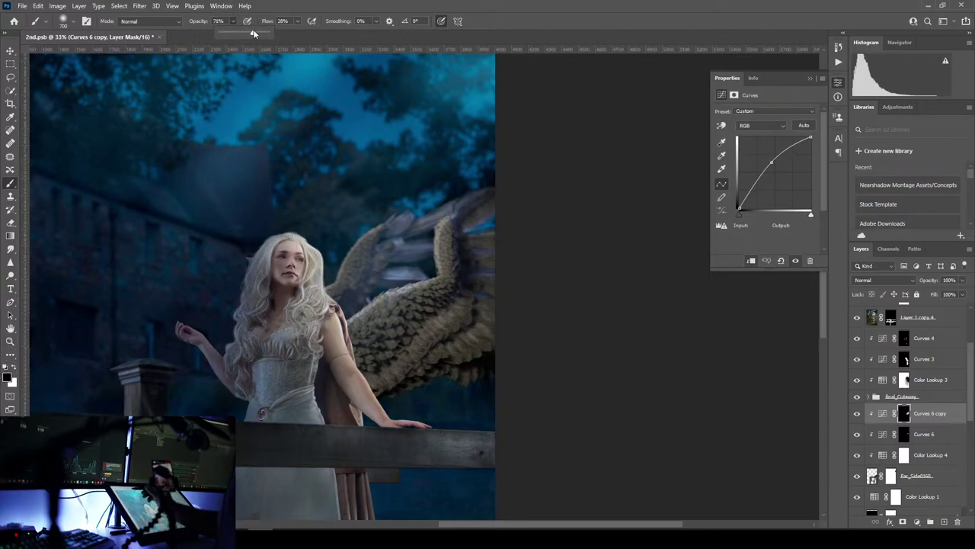
{"action": "left_click", "coordinate": [297, 21]}
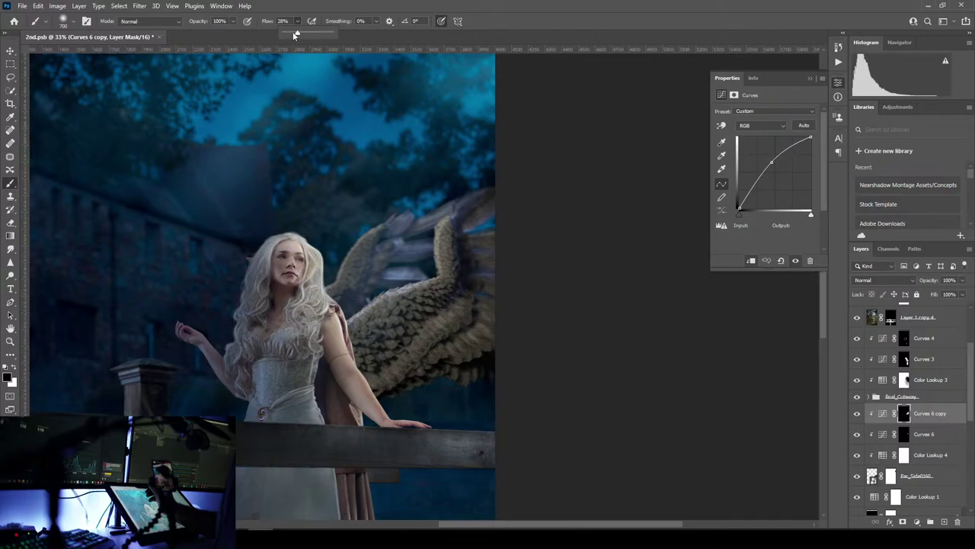
{"action": "left_click", "coordinate": [516, 34]}
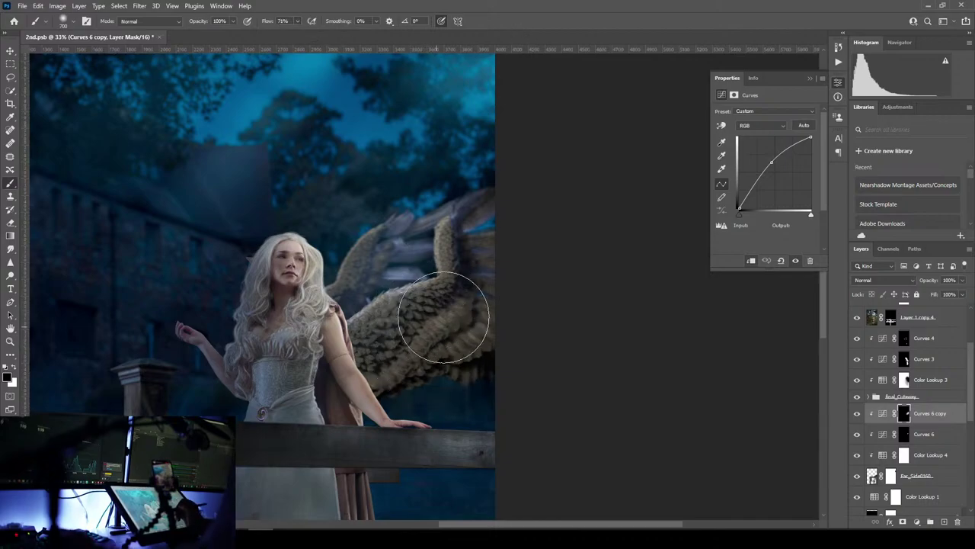
{"action": "key", "text": "bracketleft"}
{"action": "key", "text": "bracketleft"}
{"action": "key", "text": "bracketleft"}
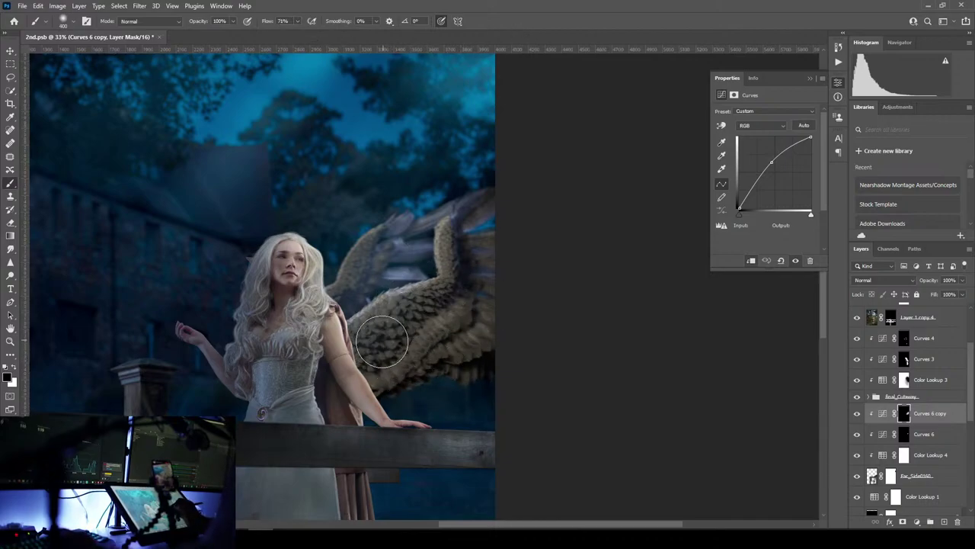
{"action": "mouse_move", "coordinate": [382, 342]}
{"action": "left_mouse_down"}
{"action": "mouse_move", "coordinate": [398, 370]}
{"action": "mouse_move", "coordinate": [402, 333]}
{"action": "mouse_move", "coordinate": [376, 335]}
{"action": "mouse_move", "coordinate": [392, 329]}
{"action": "mouse_move", "coordinate": [380, 339]}
{"action": "mouse_move", "coordinate": [389, 346]}
{"action": "mouse_move", "coordinate": [420, 319]}
{"action": "mouse_move", "coordinate": [390, 330]}
{"action": "mouse_move", "coordinate": [430, 327]}
{"action": "mouse_move", "coordinate": [441, 315]}
{"action": "mouse_move", "coordinate": [402, 331]}
{"action": "mouse_move", "coordinate": [472, 293]}
{"action": "mouse_move", "coordinate": [469, 257]}
{"action": "mouse_move", "coordinate": [479, 257]}
{"action": "mouse_move", "coordinate": [466, 240]}
{"action": "mouse_move", "coordinate": [469, 258]}
{"action": "mouse_move", "coordinate": [481, 256]}
{"action": "mouse_move", "coordinate": [471, 239]}
{"action": "mouse_move", "coordinate": [465, 250]}
{"action": "mouse_move", "coordinate": [479, 242]}
{"action": "mouse_move", "coordinate": [461, 236]}
{"action": "mouse_move", "coordinate": [502, 230]}
{"action": "mouse_move", "coordinate": [467, 257]}
{"action": "mouse_move", "coordinate": [479, 148]}
{"action": "mouse_move", "coordinate": [477, 268]}
{"action": "mouse_move", "coordinate": [479, 250]}
{"action": "mouse_move", "coordinate": [463, 237]}
{"action": "mouse_move", "coordinate": [471, 253]}
{"action": "mouse_move", "coordinate": [492, 253]}
{"action": "mouse_move", "coordinate": [479, 245]}
{"action": "mouse_move", "coordinate": [385, 267]}
{"action": "mouse_move", "coordinate": [378, 255]}
{"action": "mouse_move", "coordinate": [434, 310]}
{"action": "left_mouse_up"}
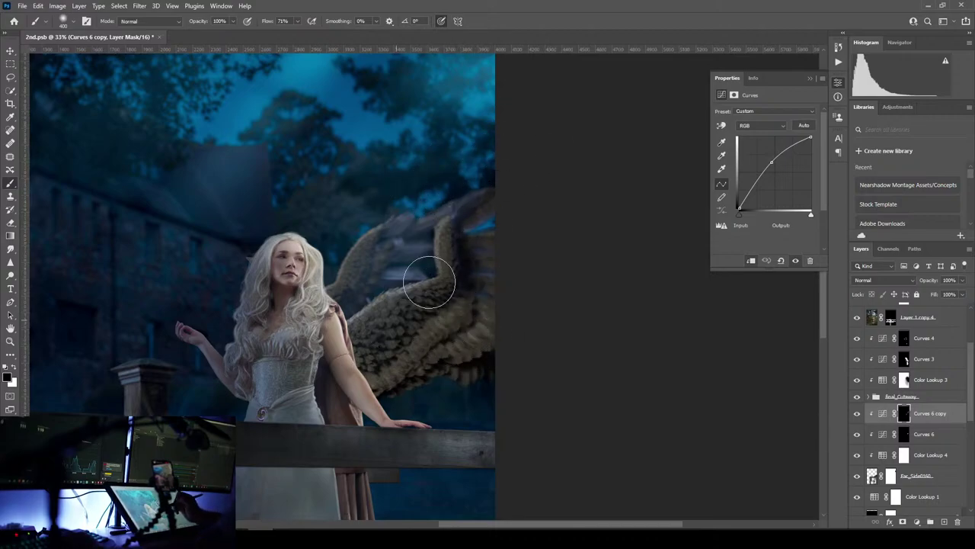
- Try reducing the Curves 6 layer's fill to 71%
{"action": "left_click", "coordinate": [938, 435]}
{"action": "left_click", "coordinate": [962, 295]}
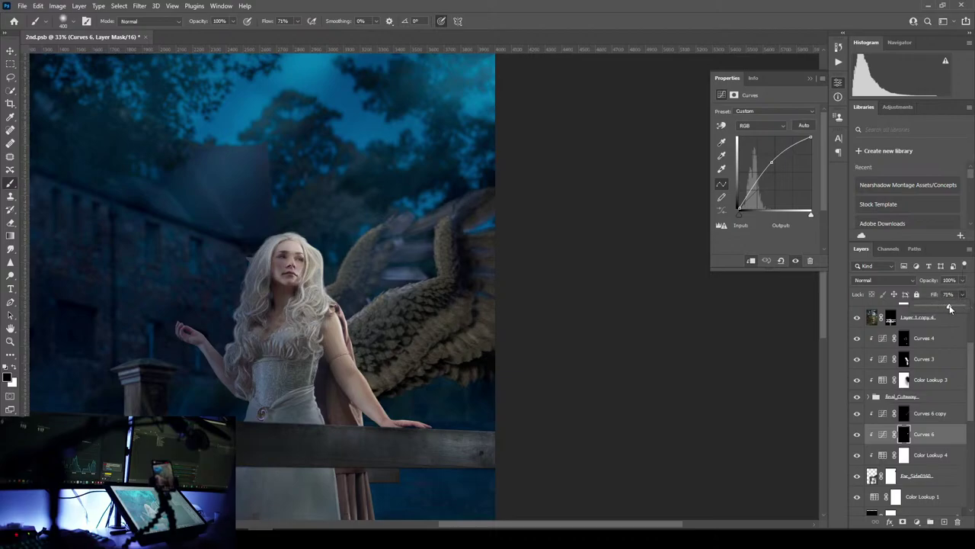
- Paint white on the Curves 6 copy mask along the wings, enlarging the brush from size 400 to 600
{"action": "left_click", "coordinate": [950, 417]}
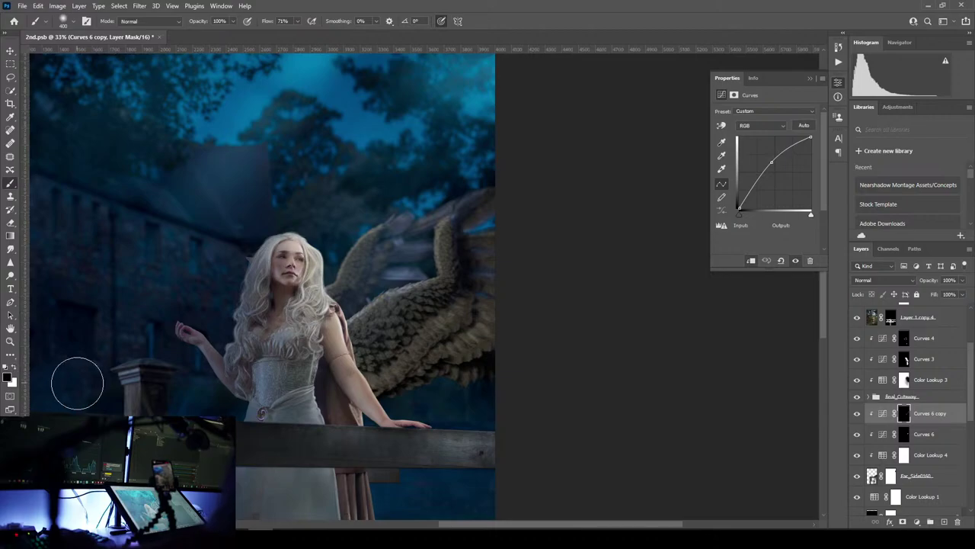
{"action": "left_click", "coordinate": [15, 367]}
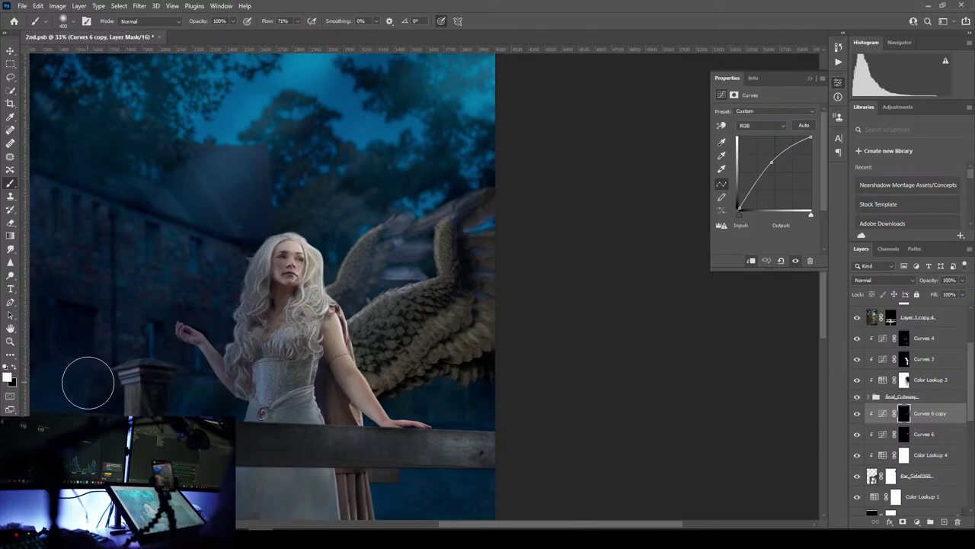
{"action": "left_click_drag", "start_coordinate": [379, 213], "coordinate": [397, 200]}
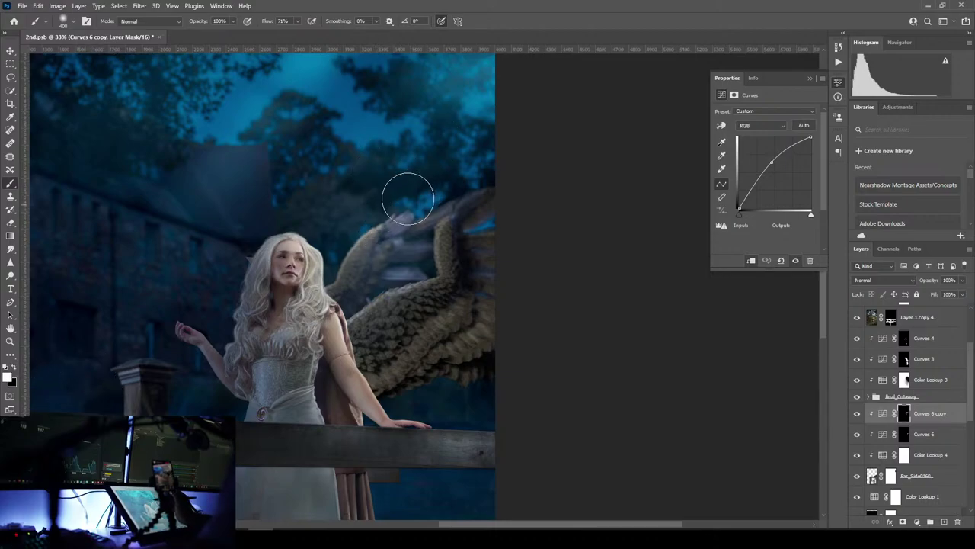
{"action": "key", "text": "bracketright"}
{"action": "key", "text": "bracketright"}
{"action": "mouse_move", "coordinate": [461, 186]}
{"action": "left_mouse_down"}
{"action": "mouse_move", "coordinate": [472, 179]}
{"action": "mouse_move", "coordinate": [424, 251]}
{"action": "mouse_move", "coordinate": [479, 179]}
{"action": "mouse_move", "coordinate": [448, 233]}
{"action": "mouse_move", "coordinate": [452, 250]}
{"action": "mouse_move", "coordinate": [403, 305]}
{"action": "mouse_move", "coordinate": [381, 305]}
{"action": "mouse_move", "coordinate": [373, 320]}
{"action": "left_mouse_up"}
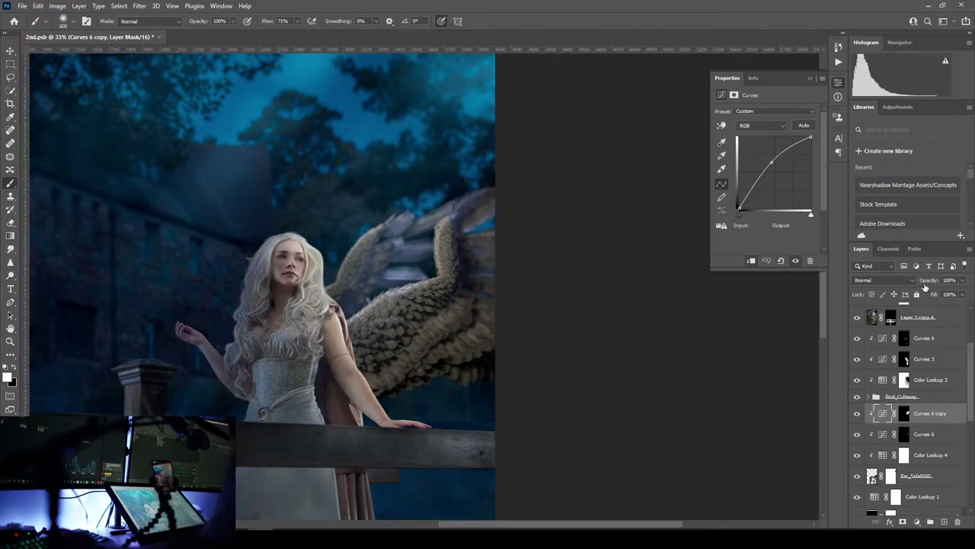
- Restrict Curves 6 copy with Blend If, splitting the Underlying Layer's black slider to about 18 / 138
{"action": "double_click", "coordinate": [954, 413]}
{"action": "left_click_drag", "start_coordinate": [313, 77], "coordinate": [728, 20]}
{"action": "left_click_drag", "start_coordinate": [625, 211], "coordinate": [710, 210]}
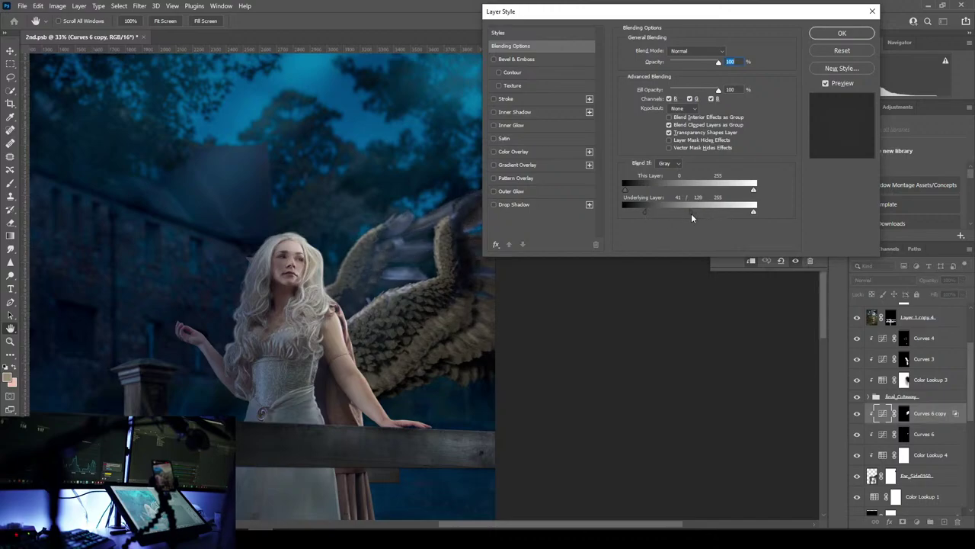
{"action": "left_click_drag", "start_coordinate": [644, 213], "coordinate": [629, 217]}
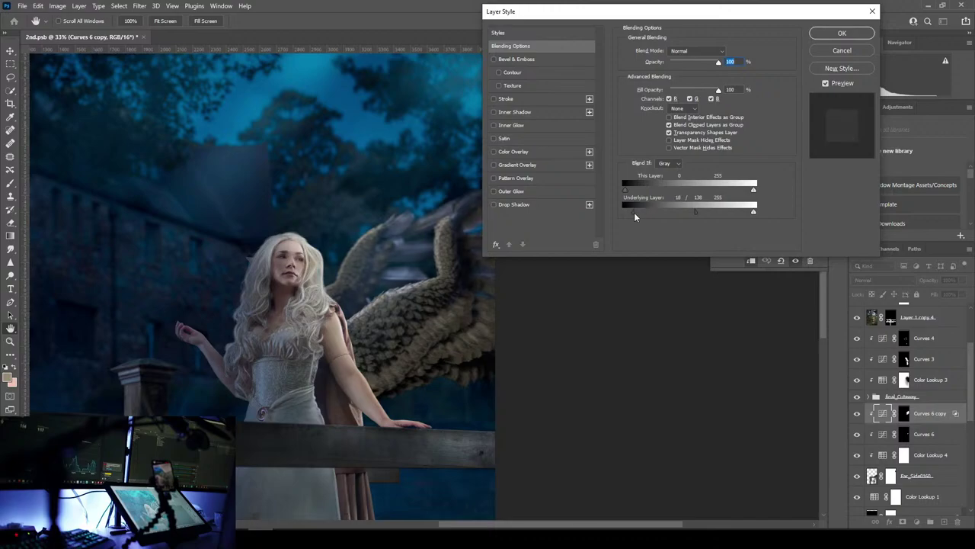
{"action": "left_click", "coordinate": [841, 35]}
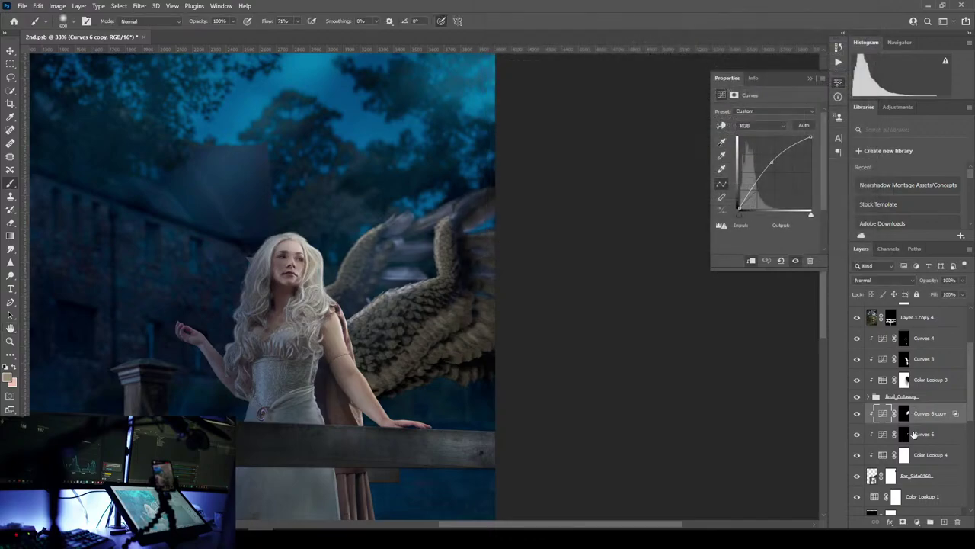
- Restrict the Curves 6 layer with Blend If, splitting the Underlying Layer's black slider to about 29 / 131
{"action": "left_click", "coordinate": [957, 438]}
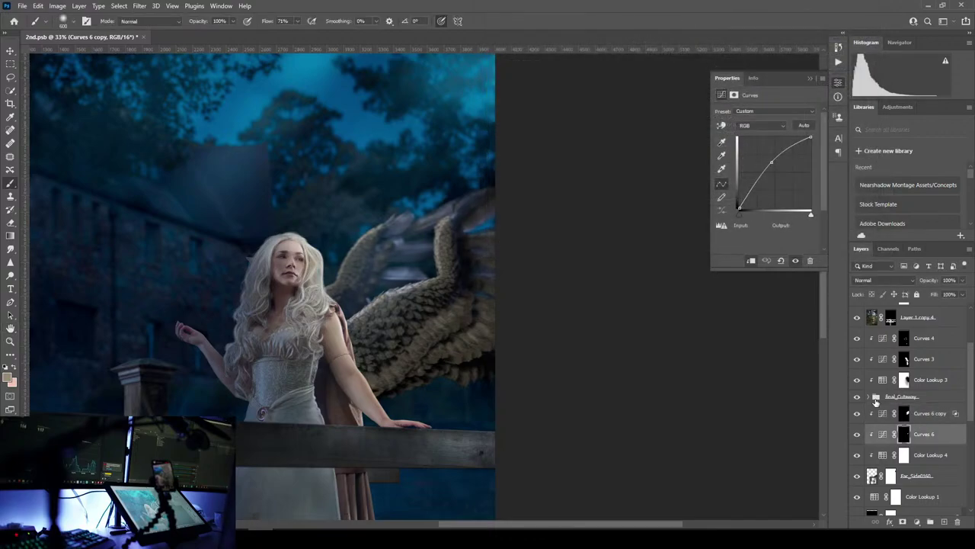
{"action": "double_click", "coordinate": [937, 433]}
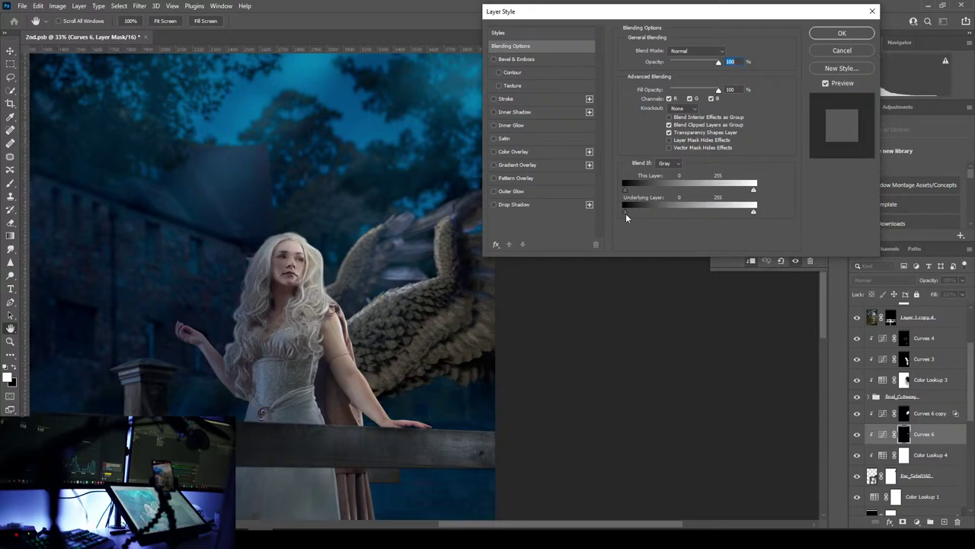
{"action": "left_click_drag", "start_coordinate": [626, 214], "coordinate": [691, 216]}
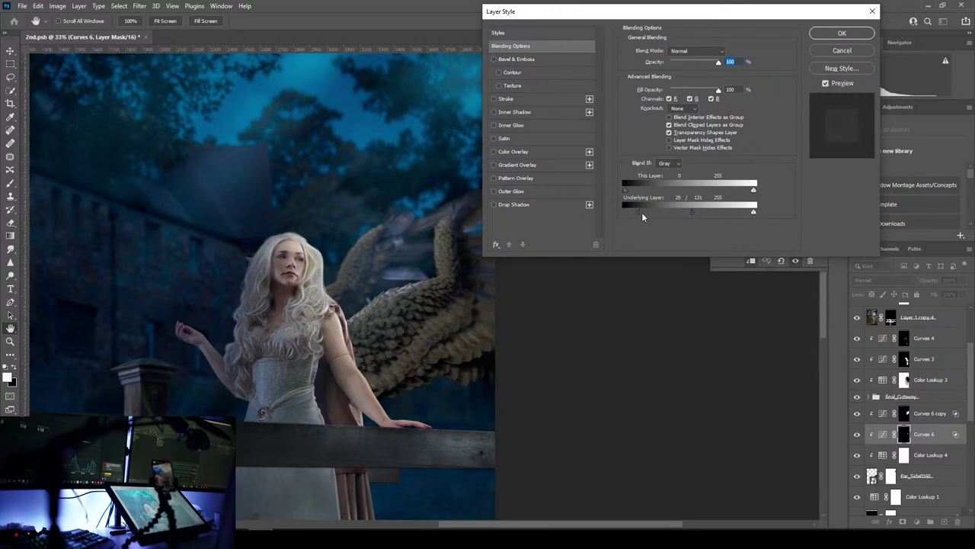
{"action": "left_click", "coordinate": [853, 36]}
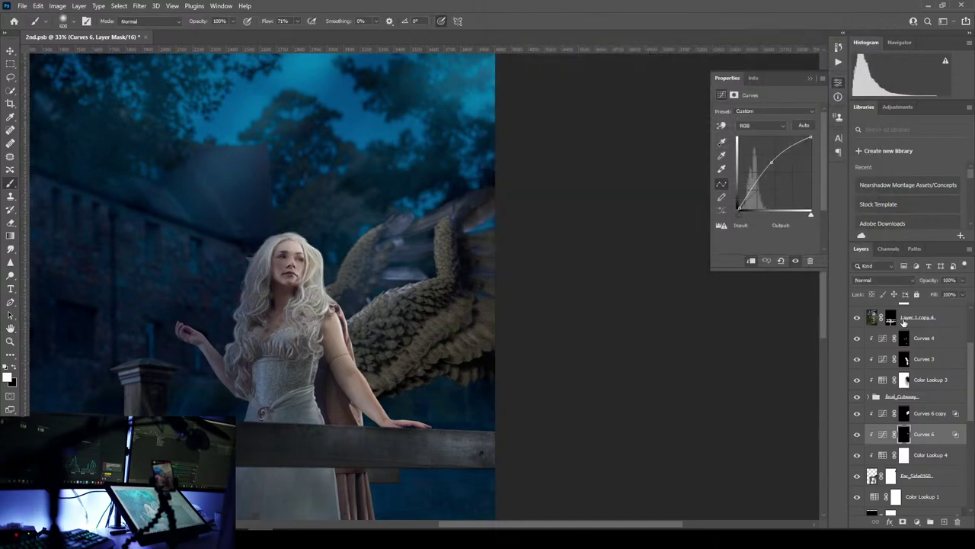
- Split the Underlying Layer's black Blend If slider on the Curves 3 layer, with its upper half at about 93
{"action": "left_click", "coordinate": [924, 360]}
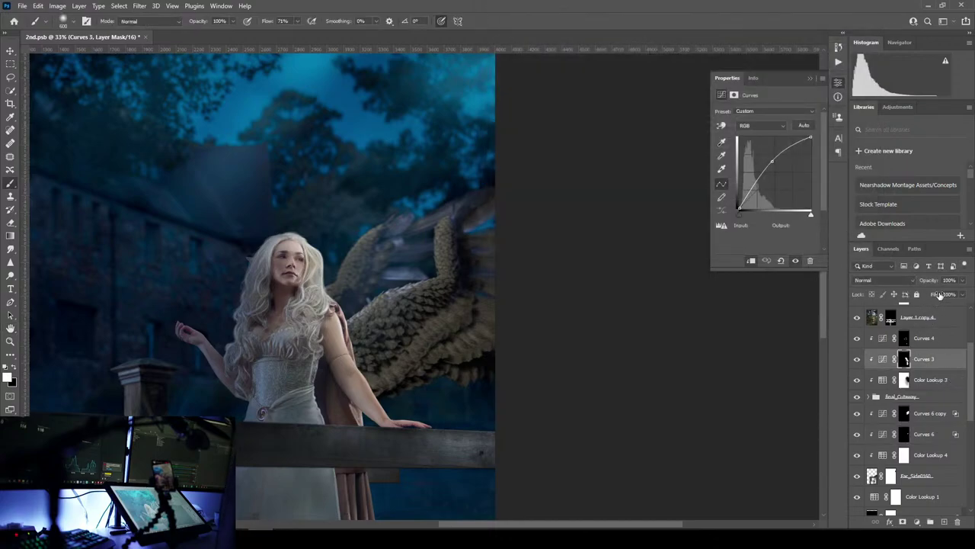
{"action": "left_click", "coordinate": [953, 361]}
{"action": "key", "text": "h"}
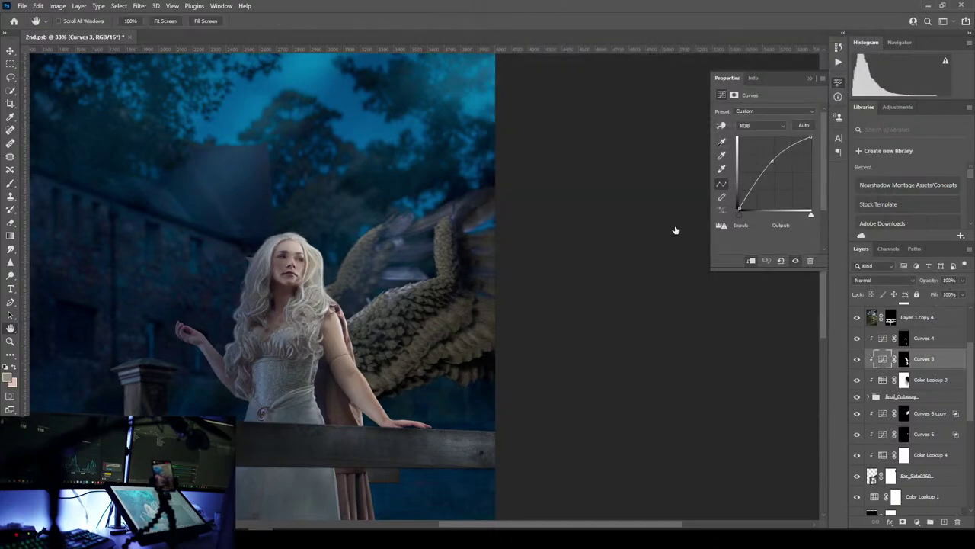
{"action": "key", "text": "alt+l"}
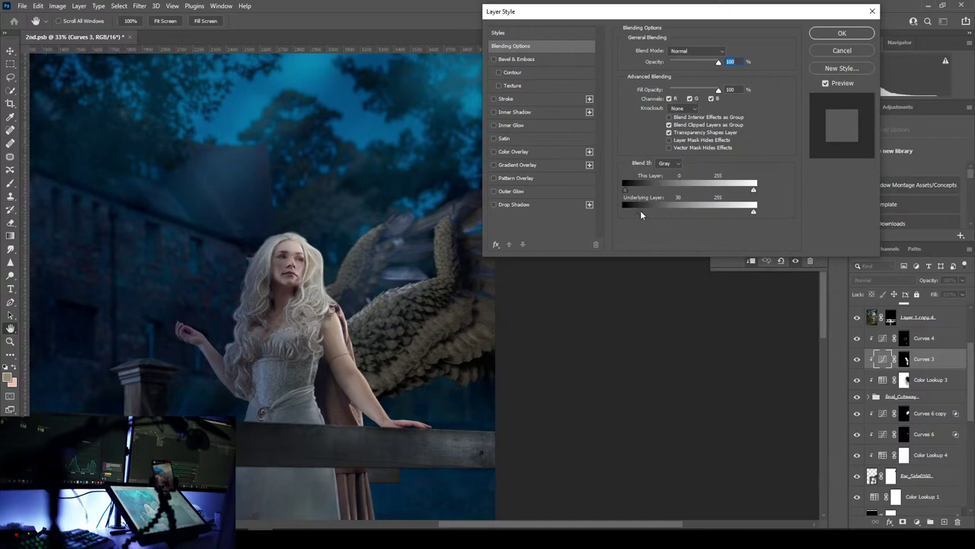
{"action": "key", "text": "alt"}
{"action": "left_click_drag", "start_coordinate": [642, 211], "coordinate": [669, 211]}
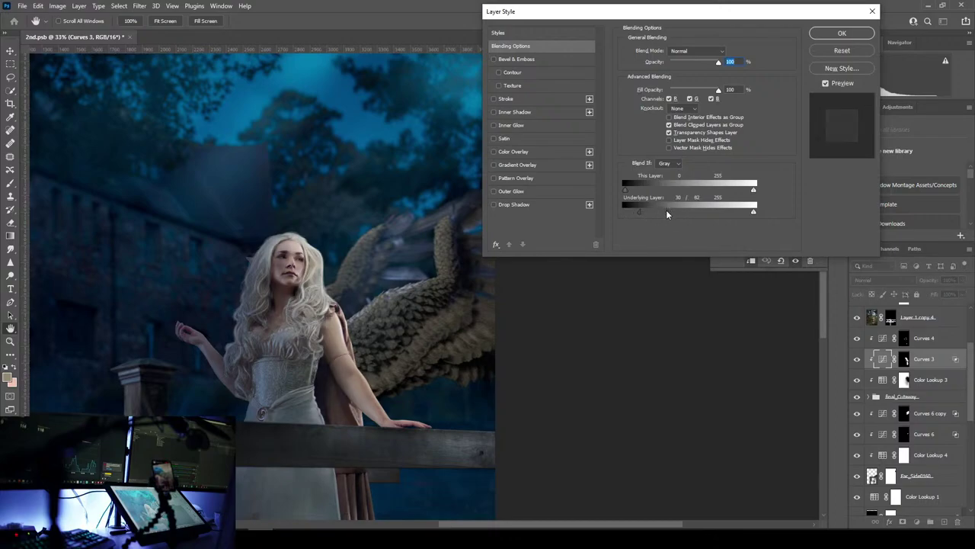
{"action": "left_click_drag", "start_coordinate": [640, 211], "coordinate": [693, 211]}
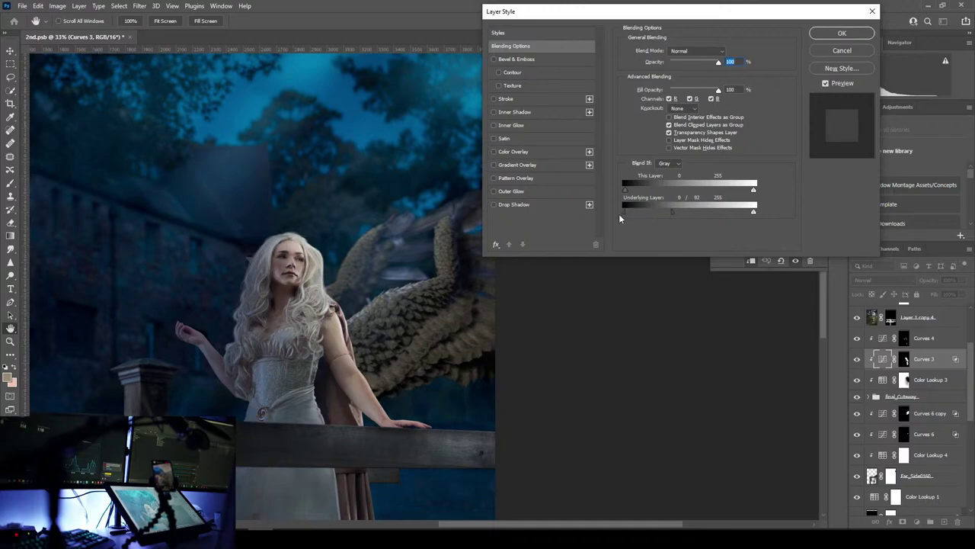
{"action": "mouse_move", "coordinate": [619, 213]}
{"action": "left_mouse_down"}
{"action": "mouse_move", "coordinate": [656, 211]}
{"action": "mouse_move", "coordinate": [631, 220]}
{"action": "left_mouse_up"}
{"action": "left_click", "coordinate": [847, 35]}
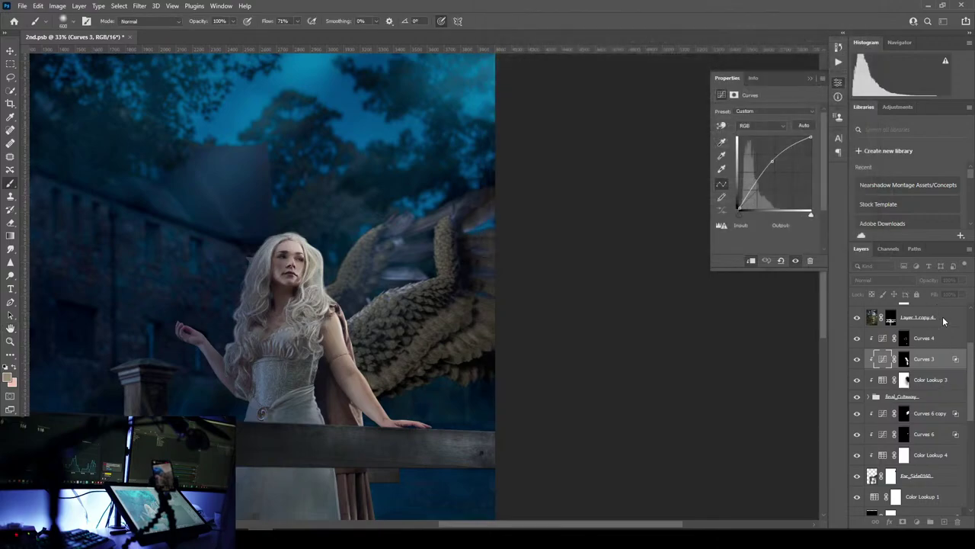
- Split the Underlying Layer's black Blend If slider on the Curves 4 layer to 14 / 130
{"action": "key", "text": "alt+bracketright"}
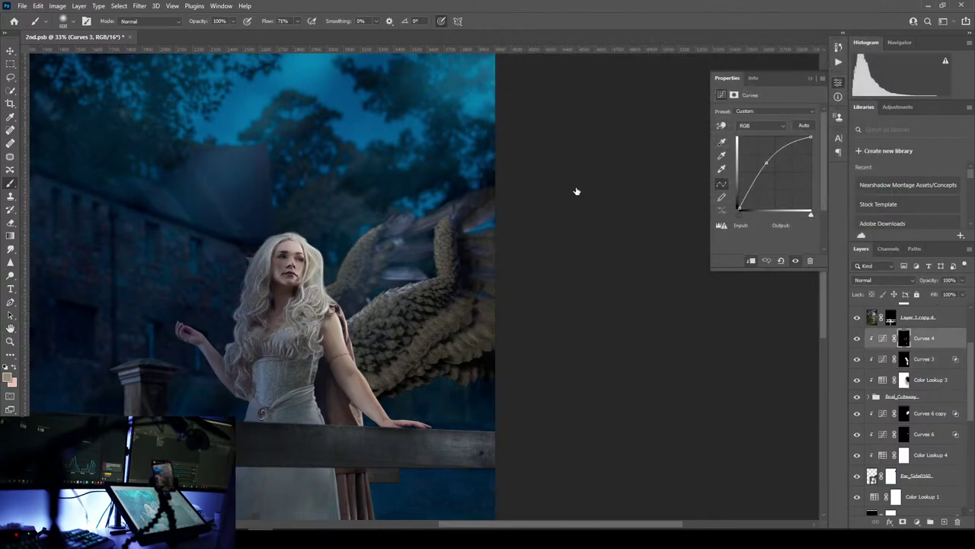
{"action": "key", "text": "ctrl+alt+b"}
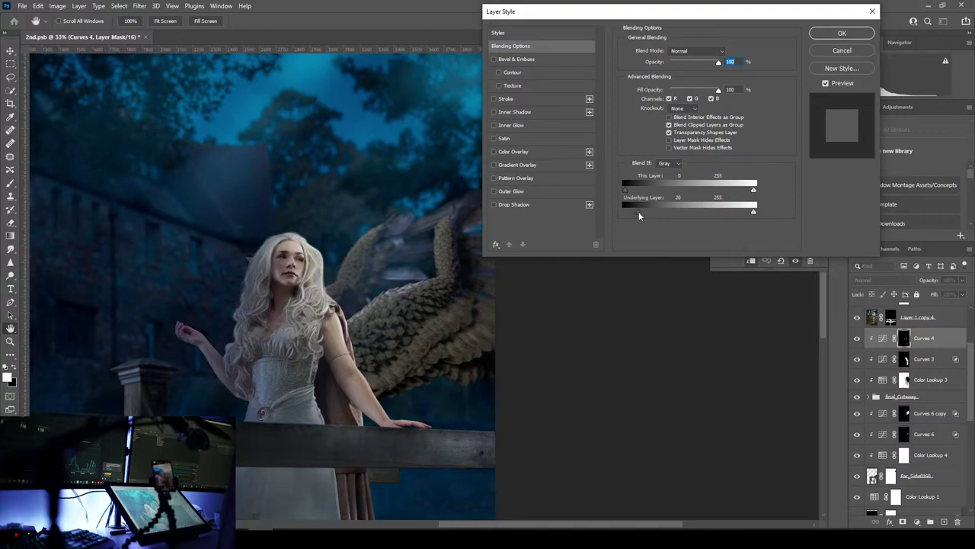
{"action": "mouse_move", "coordinate": [638, 211]}
{"action": "left_mouse_down"}
{"action": "mouse_move", "coordinate": [662, 213]}
{"action": "mouse_move", "coordinate": [623, 220]}
{"action": "mouse_move", "coordinate": [687, 211]}
{"action": "mouse_move", "coordinate": [622, 219]}
{"action": "left_mouse_up"}
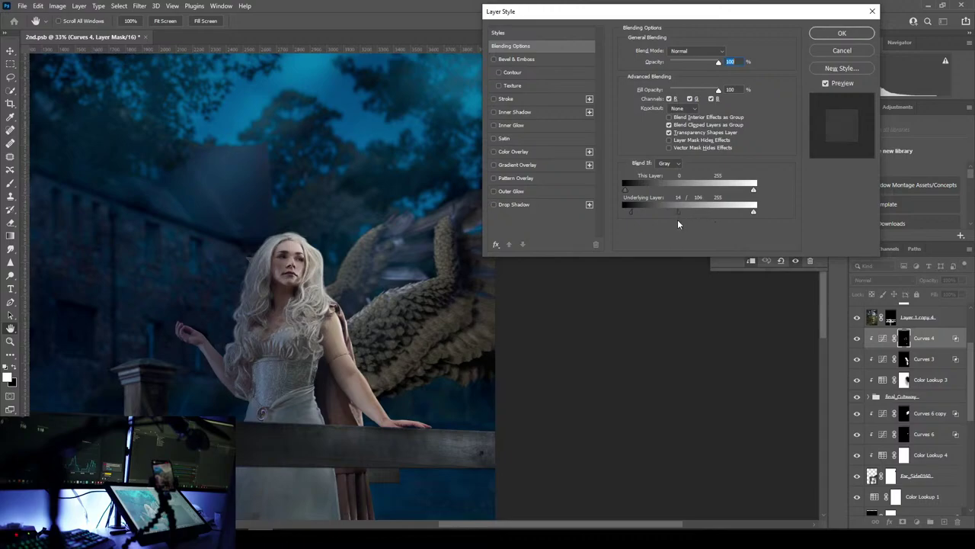
{"action": "left_click", "coordinate": [834, 33]}
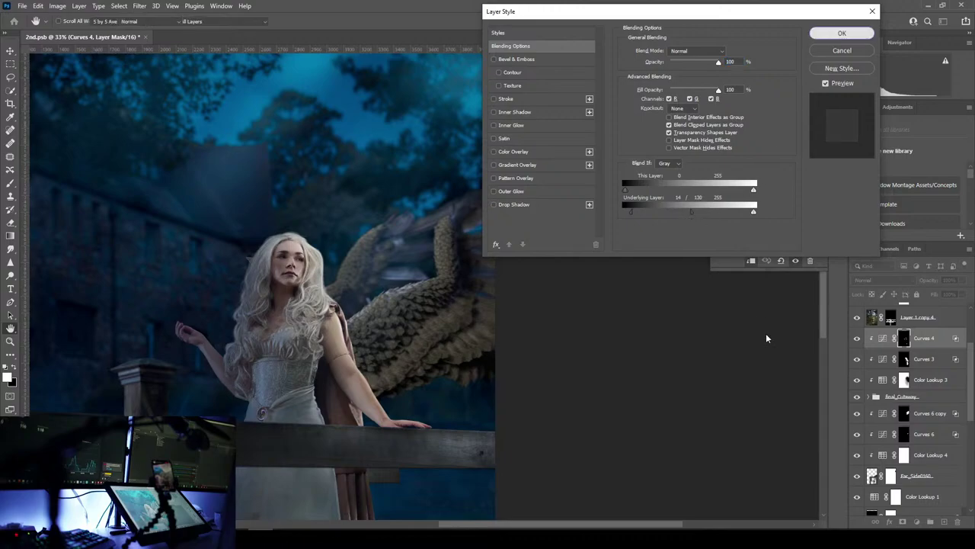
- Reduce the Color Lookup 3 layer's fill to 76%
{"action": "left_click", "coordinate": [944, 387]}
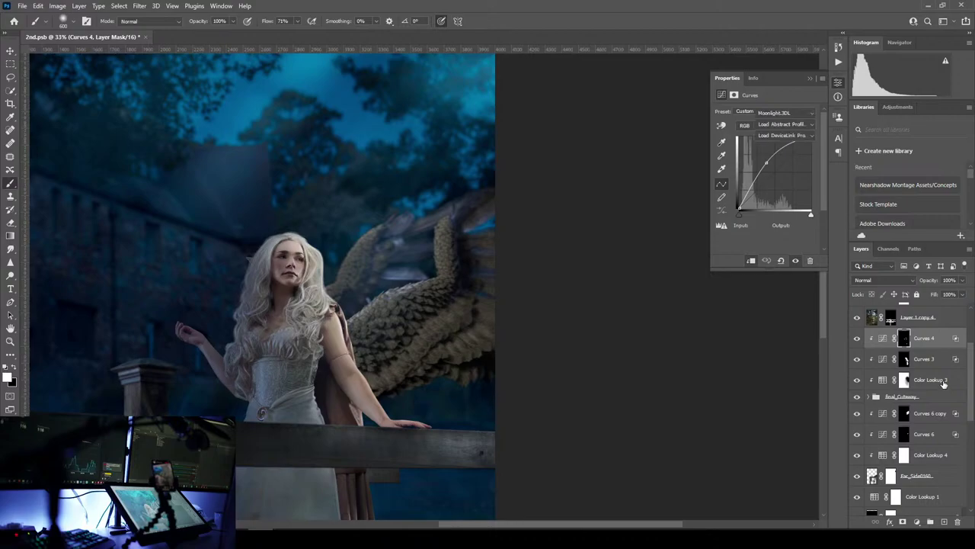
{"action": "left_click", "coordinate": [963, 296]}
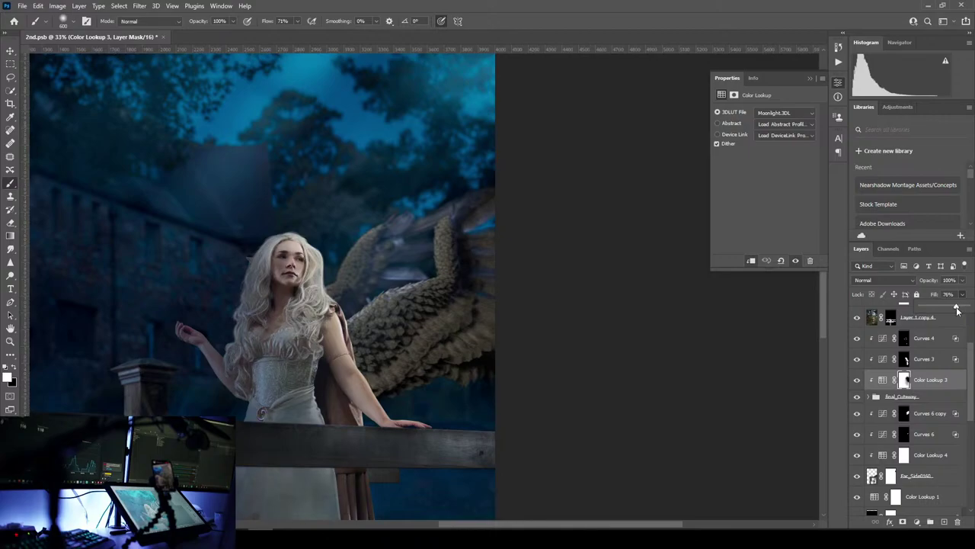
- Examine the whole composite and the area around the woman and wings to judge how the lighting blends
{"action": "scroll", "coordinate": [291, 319], "scroll_direction": "down", "scroll_amount": 6}
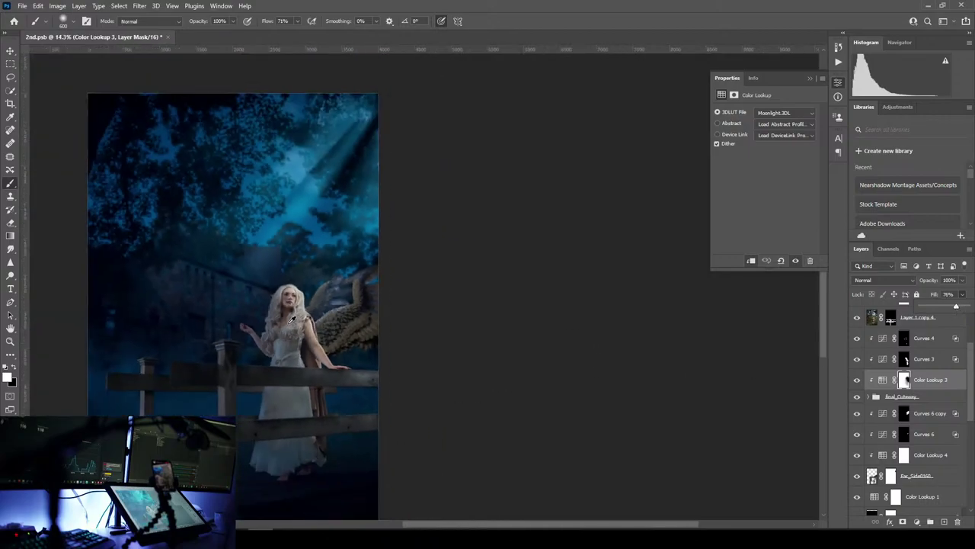
{"action": "left_click_drag", "start_coordinate": [201, 267], "coordinate": [367, 215]}
{"action": "scroll", "coordinate": [375, 236], "scroll_direction": "down", "scroll_amount": 1}
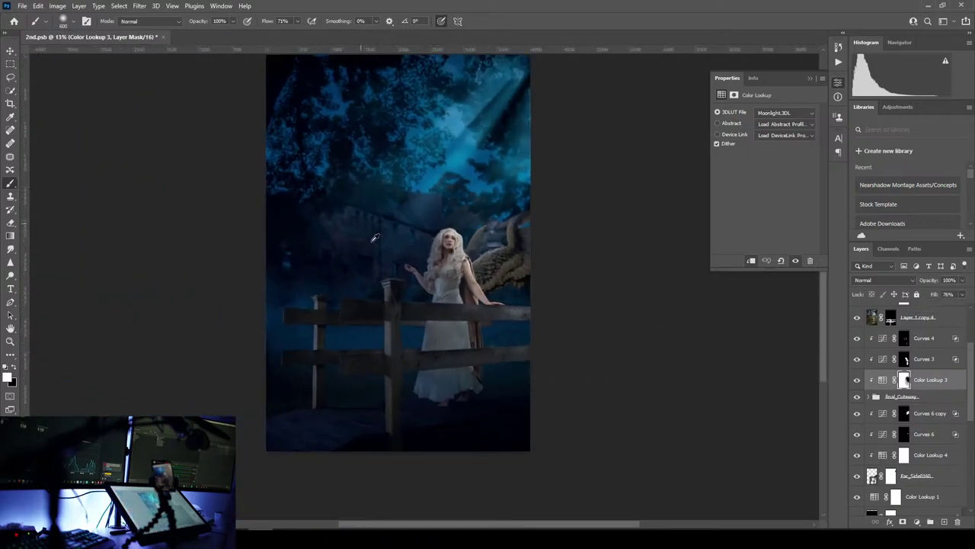
{"action": "scroll", "coordinate": [374, 238], "scroll_direction": "up", "scroll_amount": 3}
{"action": "scroll", "coordinate": [372, 240], "scroll_direction": "up", "scroll_amount": 1}
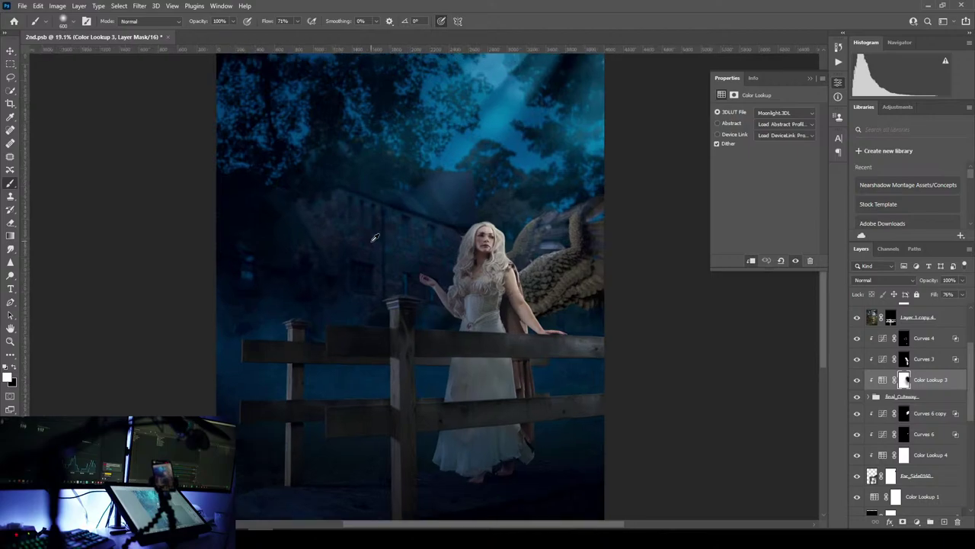
{"action": "left_click_drag", "start_coordinate": [482, 159], "coordinate": [409, 168]}
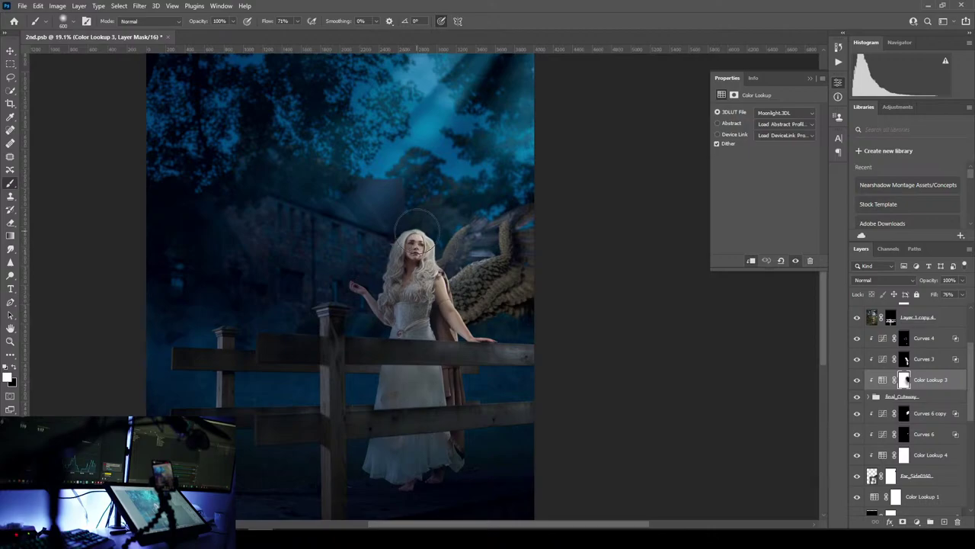
{"action": "mouse_move", "coordinate": [429, 266]}
{"action": "left_mouse_down"}
{"action": "mouse_move", "coordinate": [472, 262]}
{"action": "mouse_move", "coordinate": [437, 258]}
{"action": "left_mouse_up"}
{"action": "scroll", "coordinate": [440, 253], "scroll_direction": "down", "scroll_amount": 3}
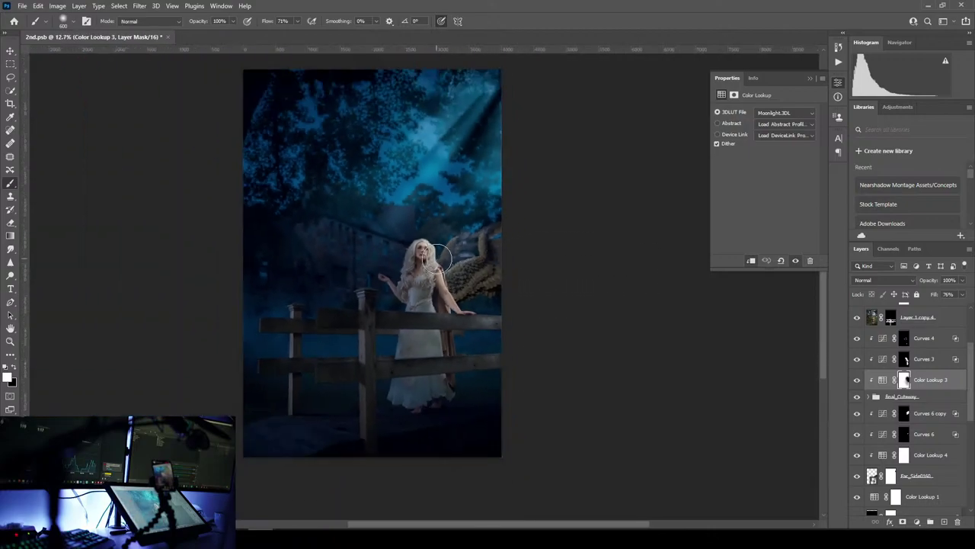
{"action": "scroll", "coordinate": [403, 261], "scroll_direction": "up", "scroll_amount": 1}
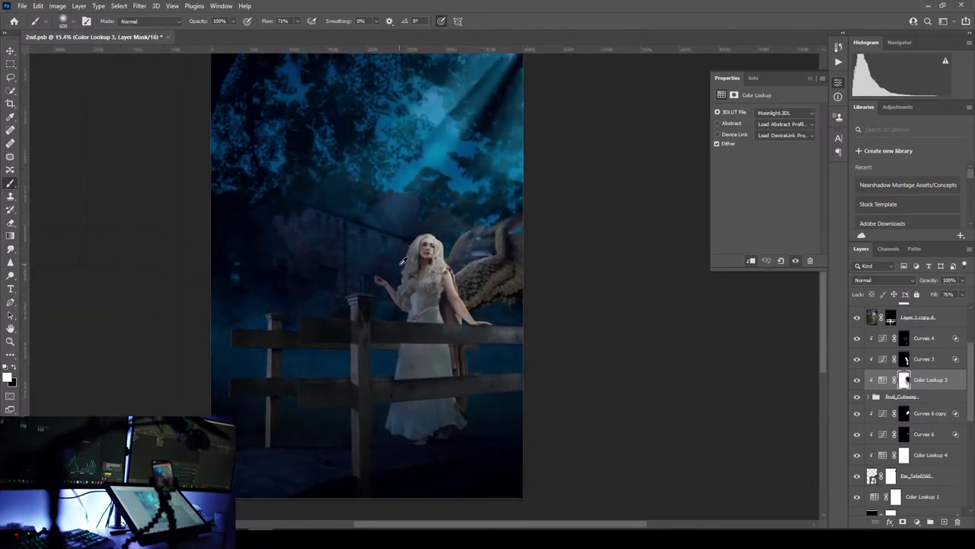
- Raise the fill of the Color Lookup 2 layer to 84%
{"action": "left_click_drag", "start_coordinate": [968, 361], "coordinate": [967, 351]}
{"action": "left_click", "coordinate": [922, 350]}
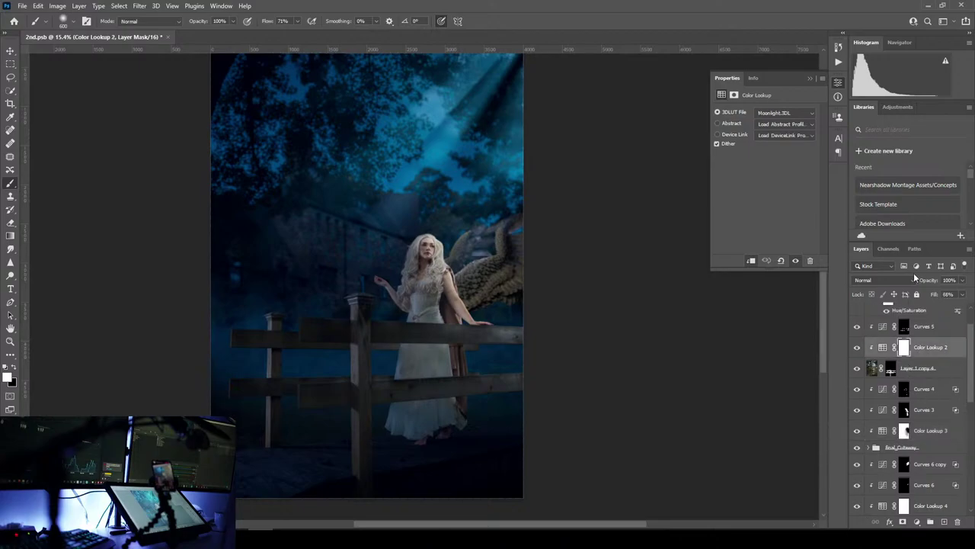
{"action": "left_click", "coordinate": [964, 295]}
{"action": "left_click_drag", "start_coordinate": [953, 308], "coordinate": [962, 307]}
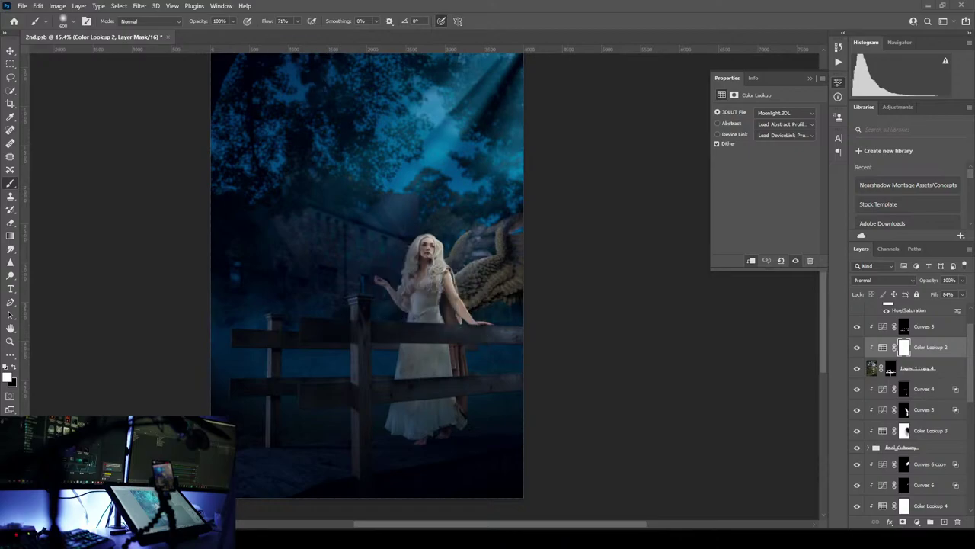
- Place the AdobeStock_200008306 smoke image above the Rays7 layer and enlarge it to about 139.55% so it covers the whole canvas
{"action": "scroll", "coordinate": [961, 396], "scroll_direction": "up", "scroll_amount": 2}
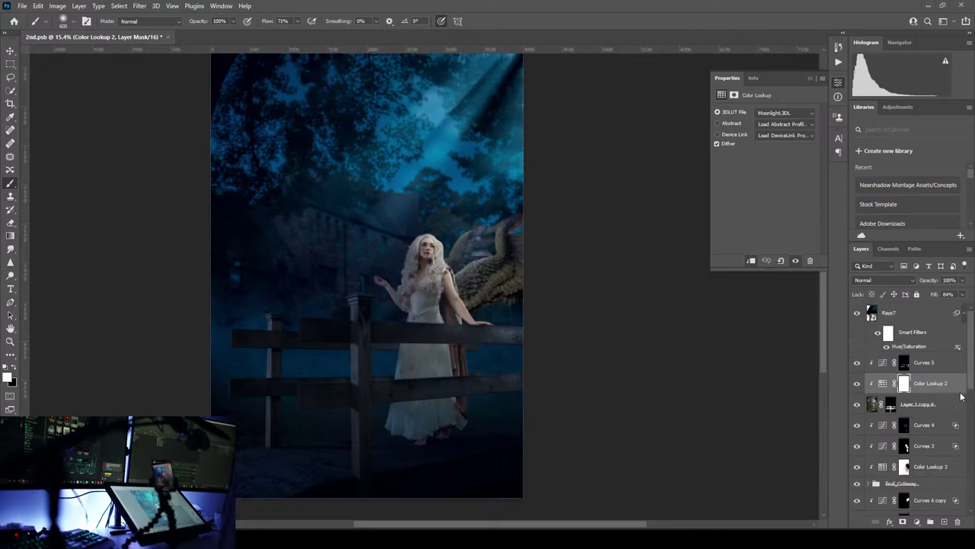
{"action": "left_click", "coordinate": [922, 318]}
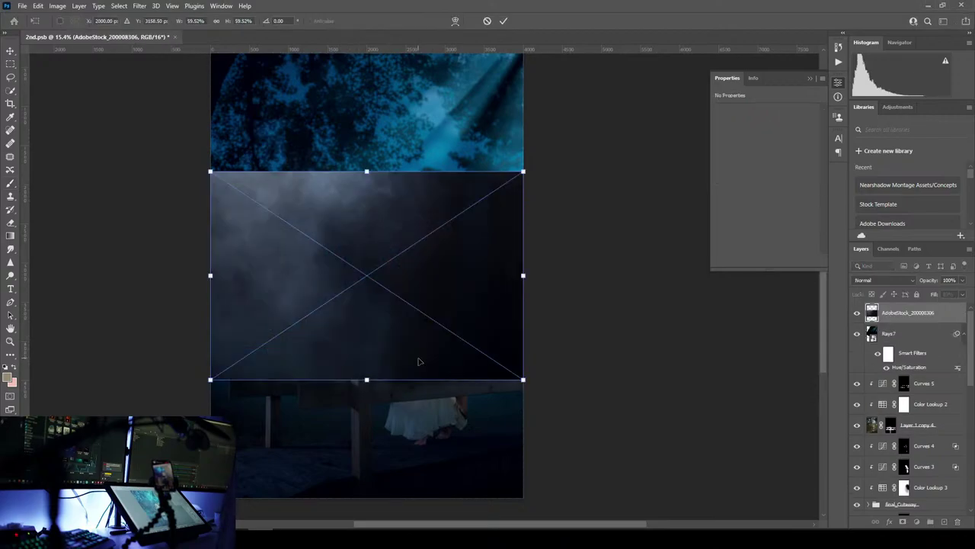
{"action": "scroll", "coordinate": [417, 356], "scroll_direction": "down", "scroll_amount": 4}
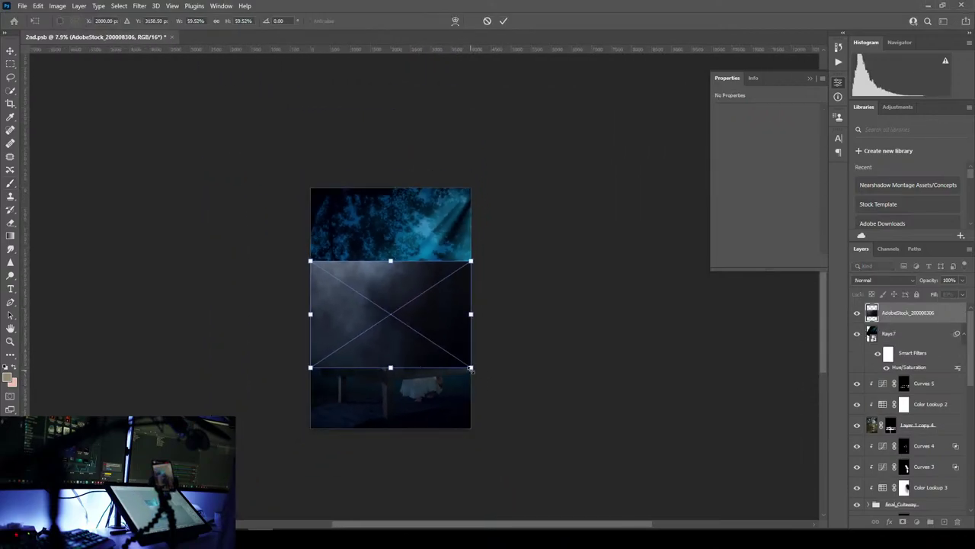
{"action": "left_click_drag", "start_coordinate": [471, 369], "coordinate": [537, 474]}
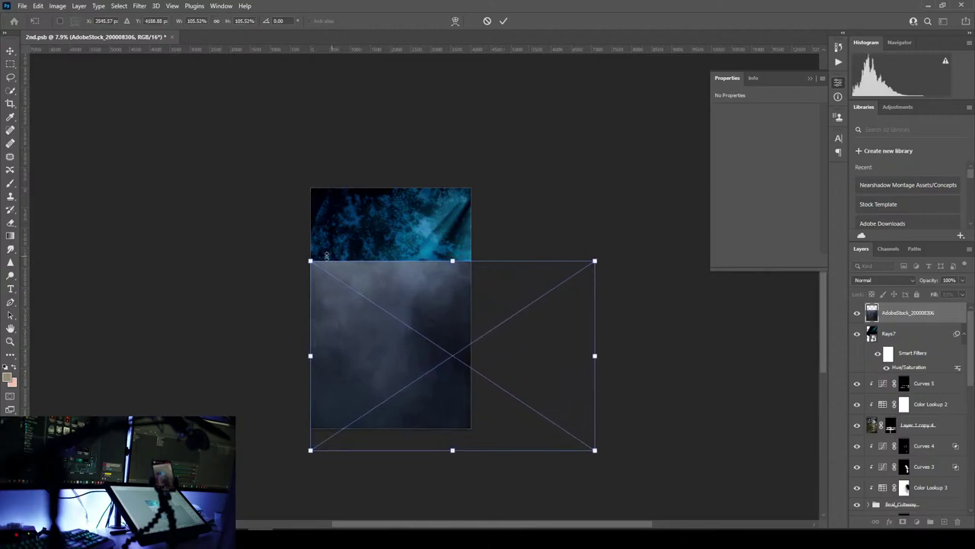
{"action": "left_click_drag", "start_coordinate": [312, 259], "coordinate": [283, 148]}
{"action": "left_click_drag", "start_coordinate": [446, 326], "coordinate": [506, 291]}
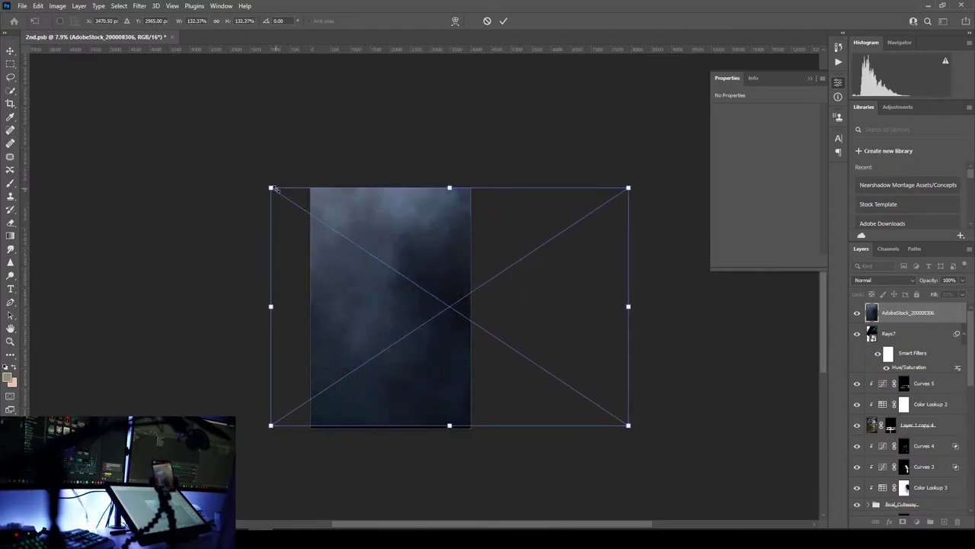
{"action": "left_click_drag", "start_coordinate": [276, 190], "coordinate": [260, 181]}
{"action": "left_click_drag", "start_coordinate": [629, 425], "coordinate": [635, 430]}
{"action": "mouse_move", "coordinate": [569, 329]}
{"action": "left_mouse_down"}
{"action": "mouse_move", "coordinate": [603, 341]}
{"action": "mouse_move", "coordinate": [584, 328]}
{"action": "left_mouse_up"}
- Flip the smoke image horizontally, reposition it so it covers the canvas, and apply the transform
{"action": "left_click_drag", "start_coordinate": [650, 304], "coordinate": [97, 304]}
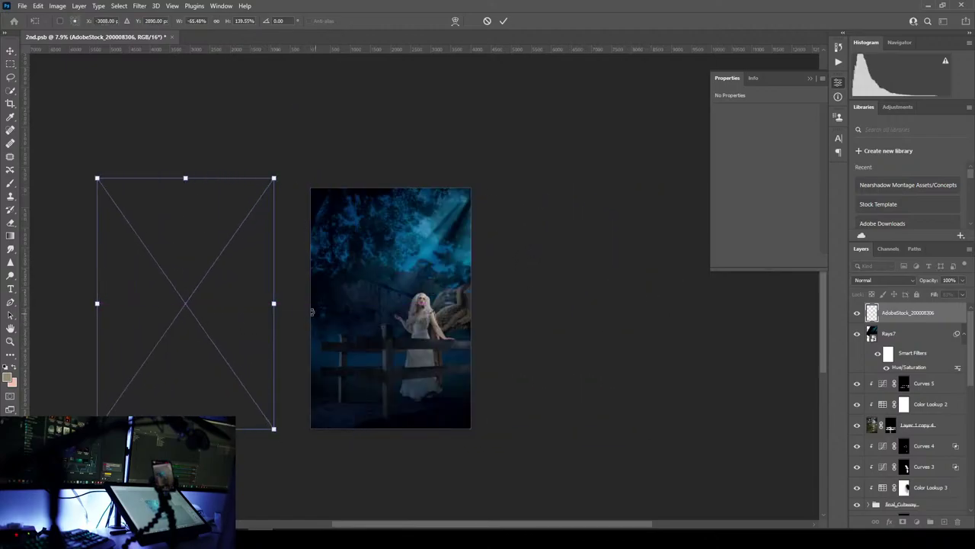
{"action": "left_click_drag", "start_coordinate": [274, 303], "coordinate": [484, 303]}
{"action": "mouse_move", "coordinate": [228, 322]}
{"action": "left_mouse_down"}
{"action": "mouse_move", "coordinate": [281, 320]}
{"action": "mouse_move", "coordinate": [223, 323]}
{"action": "left_mouse_up"}
{"action": "left_click", "coordinate": [504, 21]}
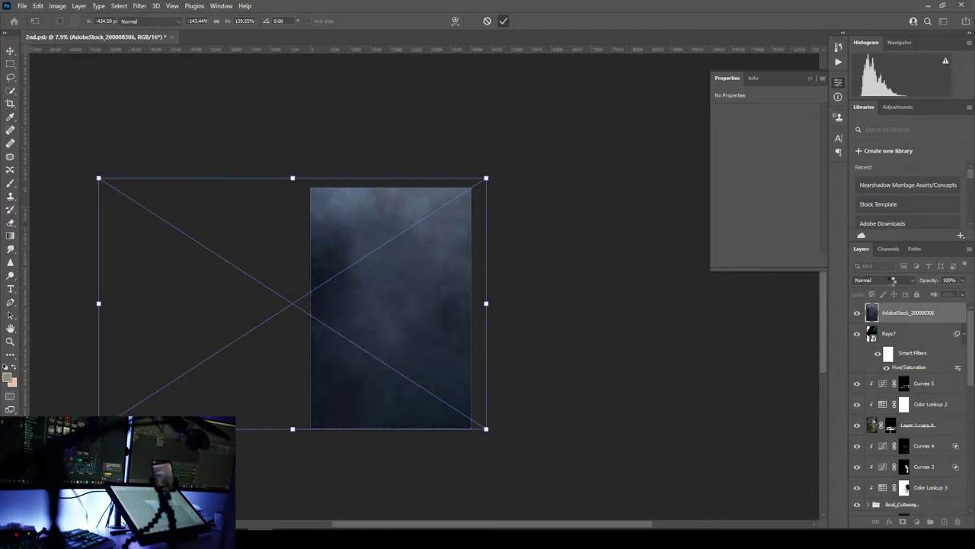
- Set the AdobeStock_200008306 smoke layer's blend mode to Screen and reduce its fill to 51%
{"action": "left_click", "coordinate": [912, 285]}
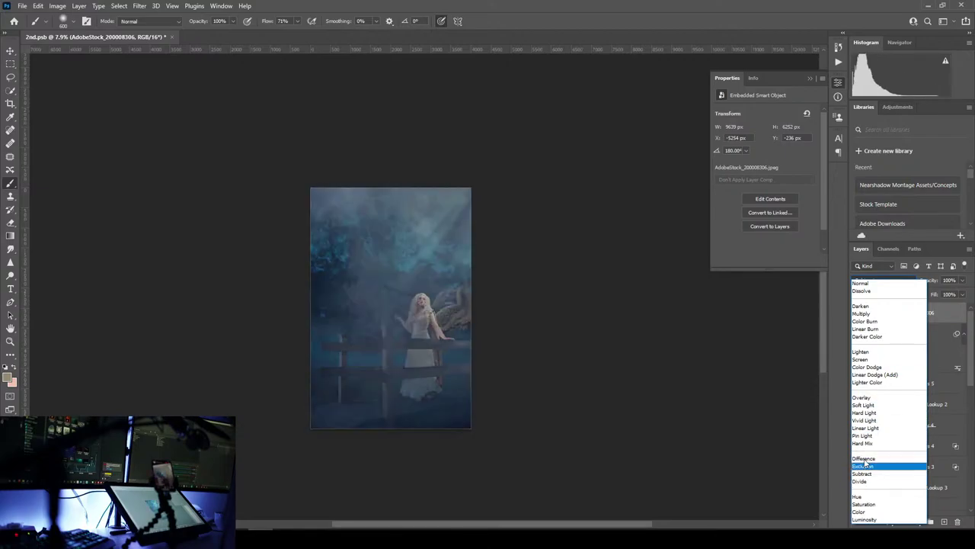
{"action": "left_click", "coordinate": [867, 360]}
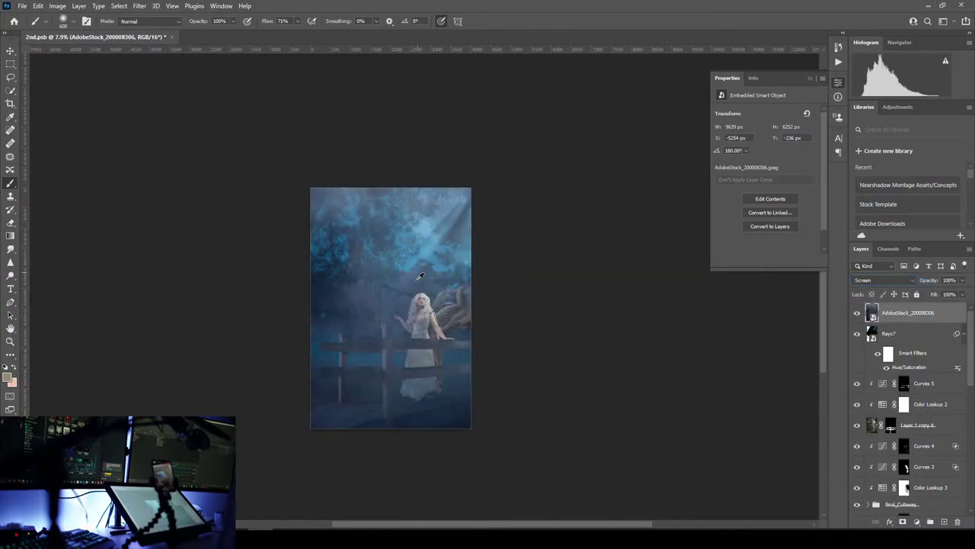
{"action": "scroll", "coordinate": [417, 279], "scroll_direction": "up", "scroll_amount": 4}
{"action": "left_click_drag", "start_coordinate": [393, 332], "coordinate": [448, 242]}
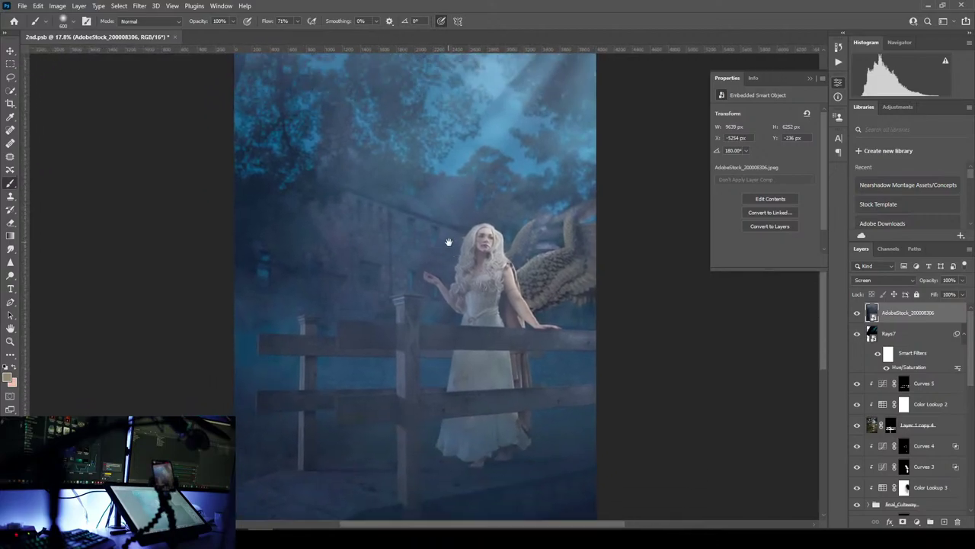
{"action": "left_click", "coordinate": [963, 294]}
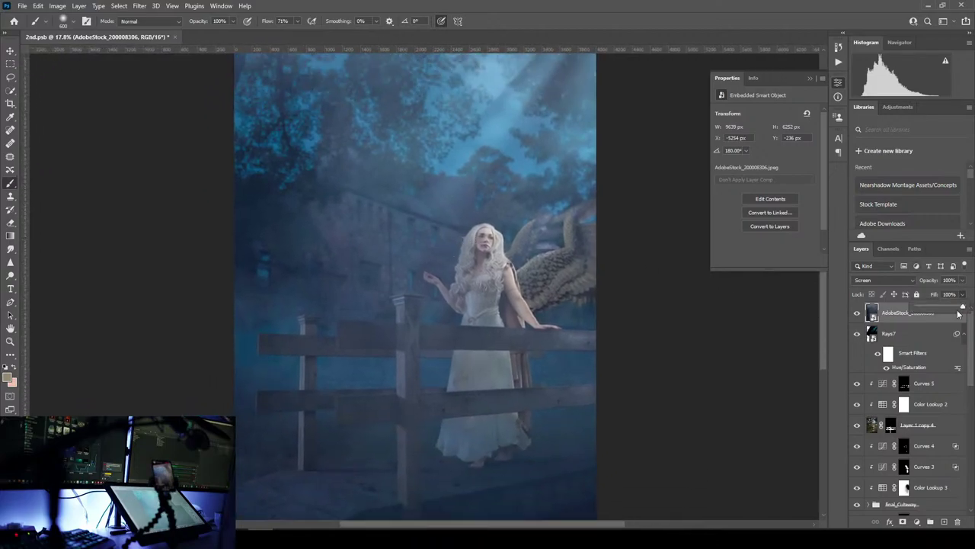
{"action": "left_click_drag", "start_coordinate": [962, 308], "coordinate": [940, 312]}
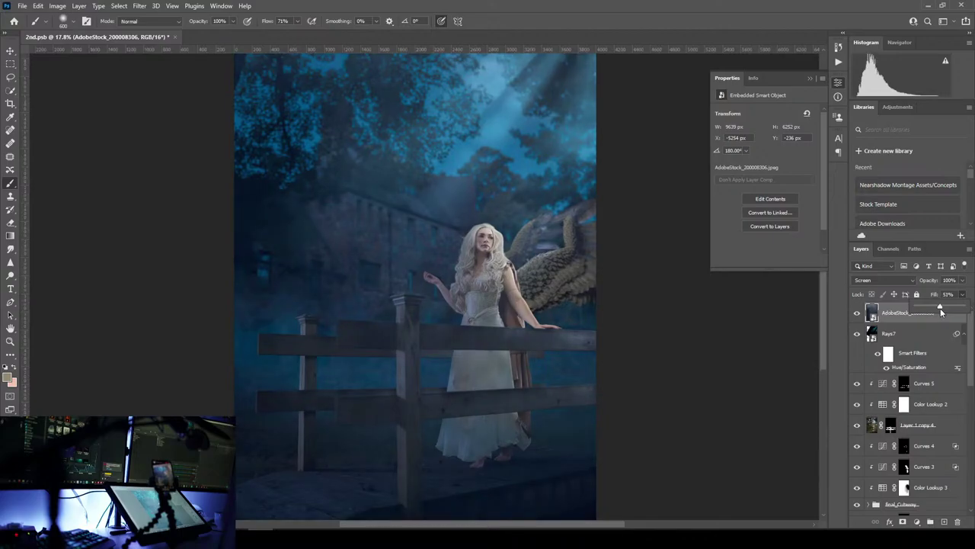
{"action": "scroll", "coordinate": [451, 344], "scroll_direction": "down", "scroll_amount": 4}
{"action": "scroll", "coordinate": [452, 340], "scroll_direction": "up", "scroll_amount": 4}
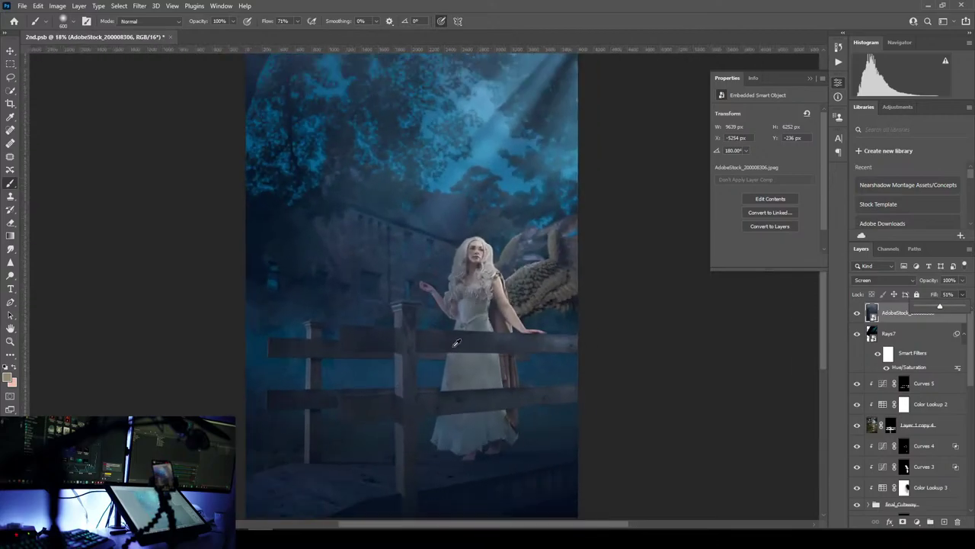
{"action": "scroll", "coordinate": [432, 347], "scroll_direction": "down", "scroll_amount": 2}
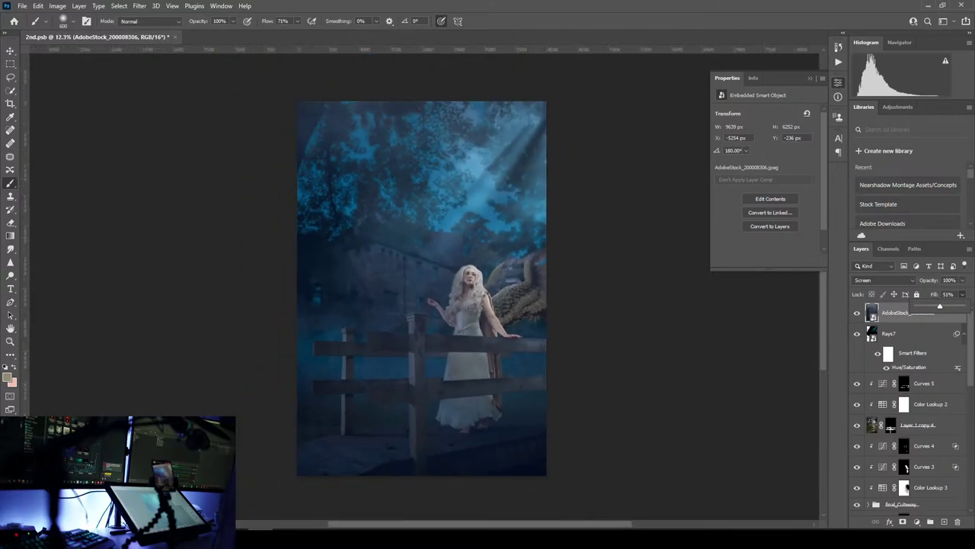
{"action": "key", "text": "Return"}
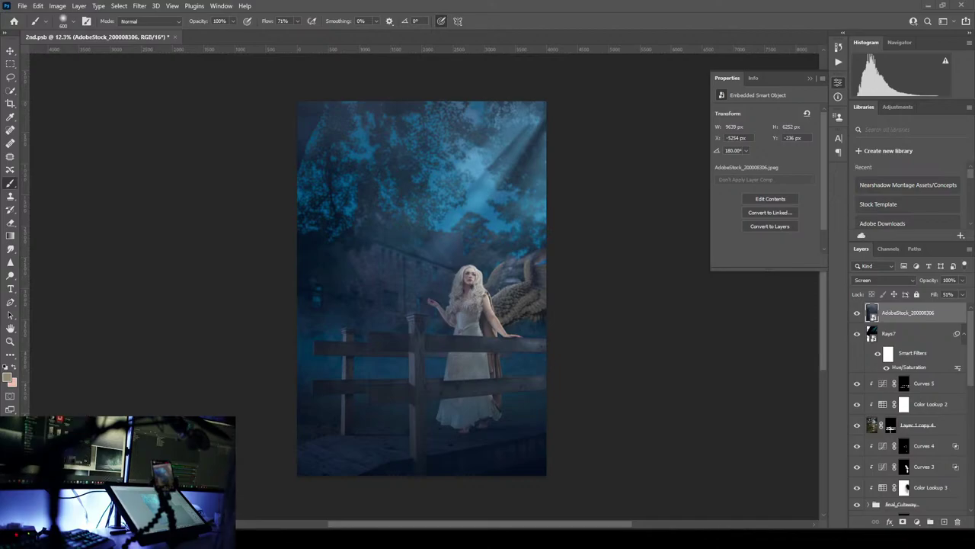
- Place the AdobeStock_296627367 fog image as the top layer, rotated 180° over the canvas's lower part and enlarged to about 119%
{"action": "left_click_drag", "start_coordinate": [483, 361], "coordinate": [438, 338]}
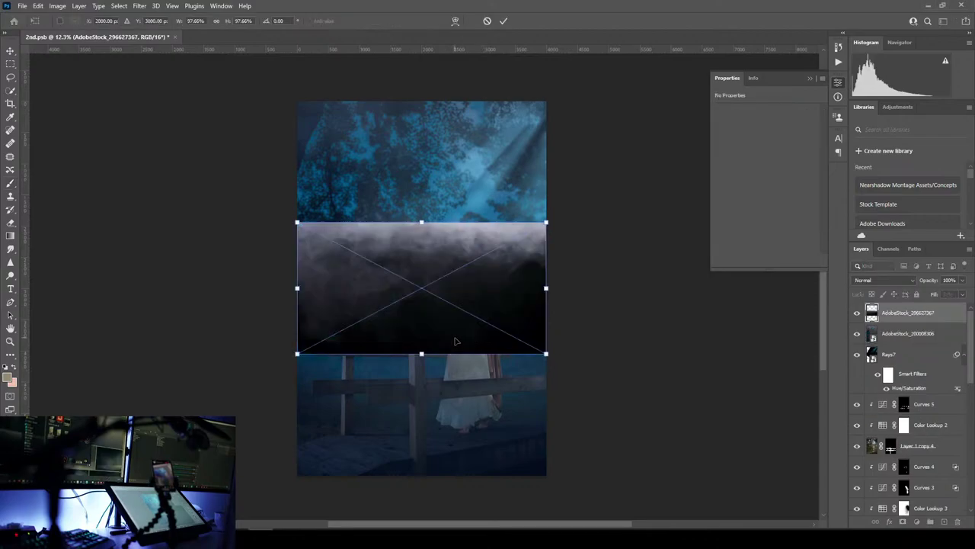
{"action": "left_click_drag", "start_coordinate": [576, 371], "coordinate": [330, 242]}
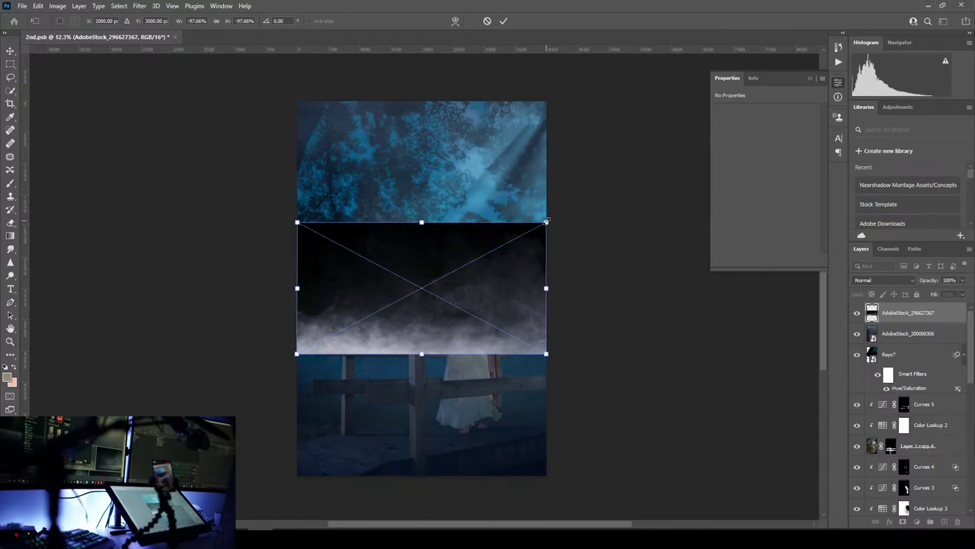
{"action": "left_click_drag", "start_coordinate": [514, 303], "coordinate": [515, 431]}
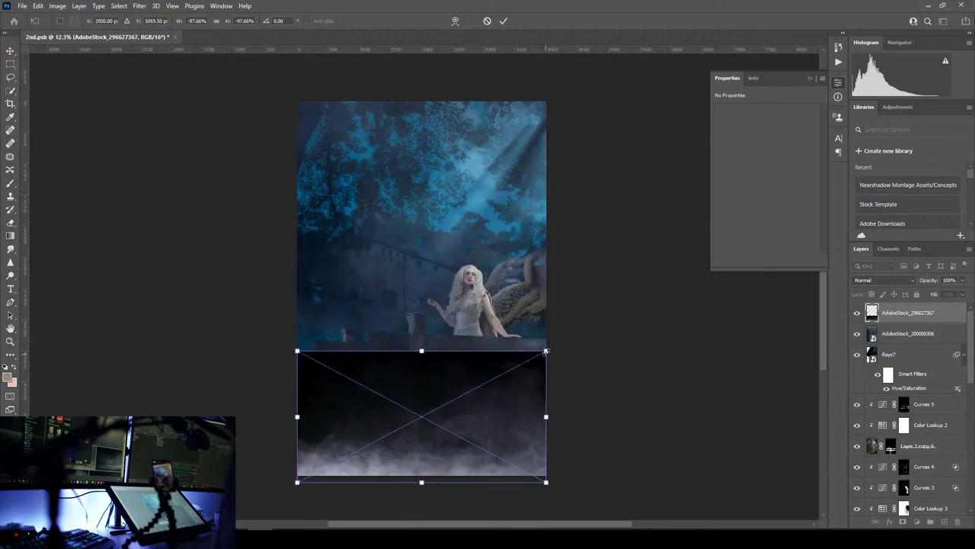
{"action": "left_click_drag", "start_coordinate": [546, 350], "coordinate": [569, 325]}
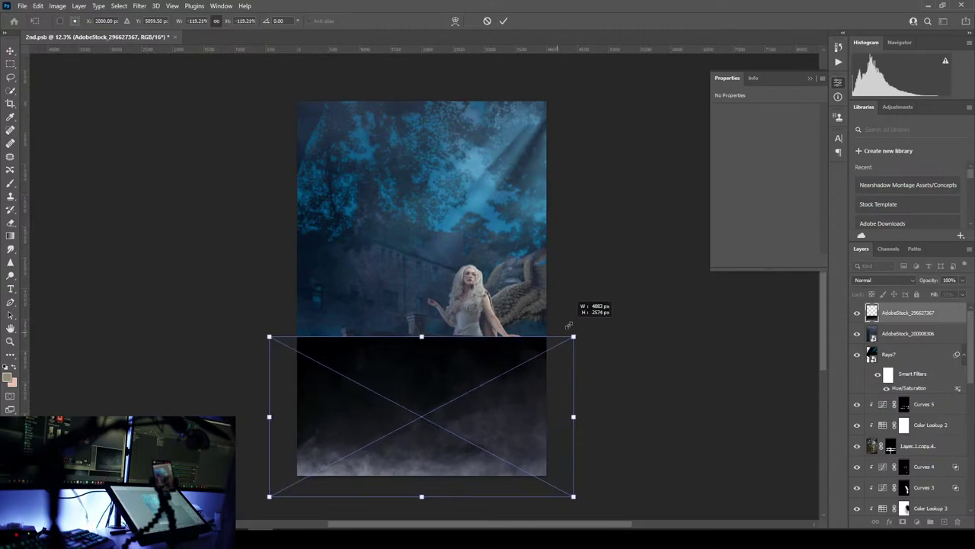
{"action": "mouse_move", "coordinate": [520, 424]}
{"action": "left_mouse_down"}
{"action": "mouse_move", "coordinate": [521, 412]}
{"action": "mouse_move", "coordinate": [521, 422]}
{"action": "left_mouse_up"}
{"action": "left_click", "coordinate": [505, 21]}
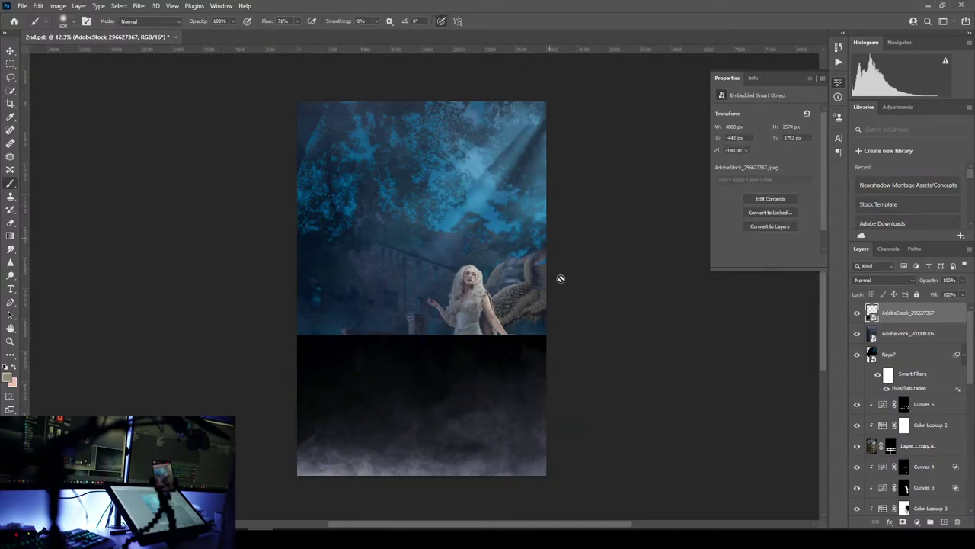
- Set the AdobeStock_296627367 fog layer's blend mode to Screen and try out a lower fill
{"action": "left_click", "coordinate": [892, 280]}
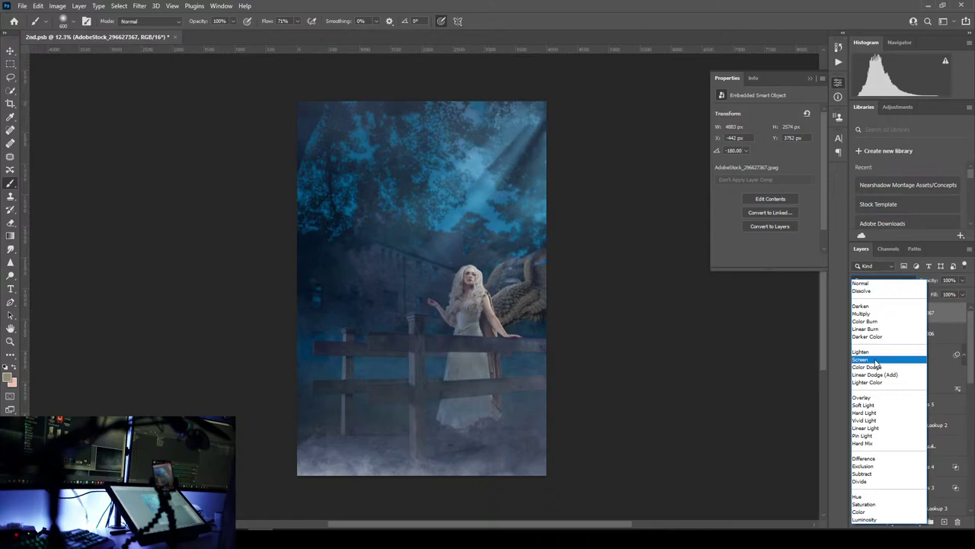
{"action": "left_click", "coordinate": [877, 365]}
{"action": "left_click", "coordinate": [962, 295]}
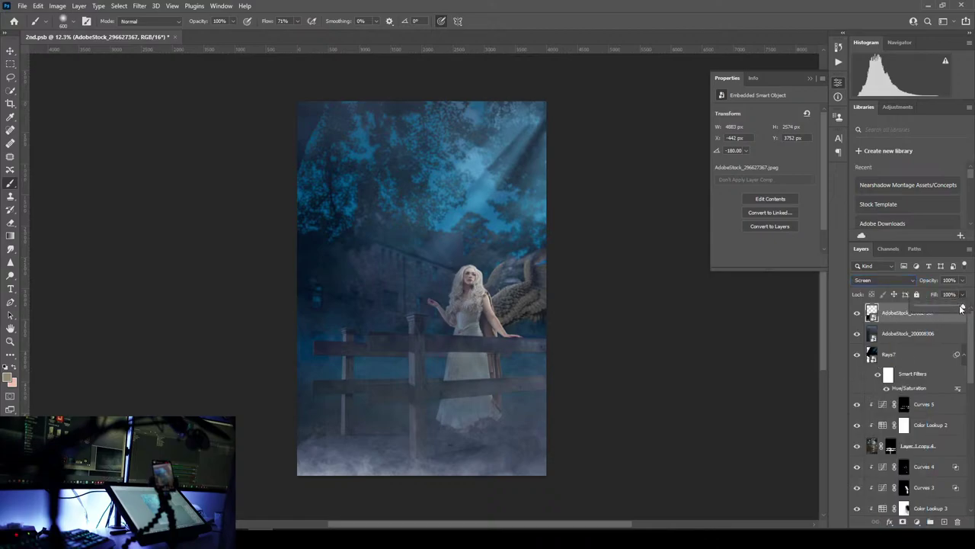
{"action": "left_click_drag", "start_coordinate": [958, 309], "coordinate": [941, 311]}
{"action": "left_click", "coordinate": [897, 319]}
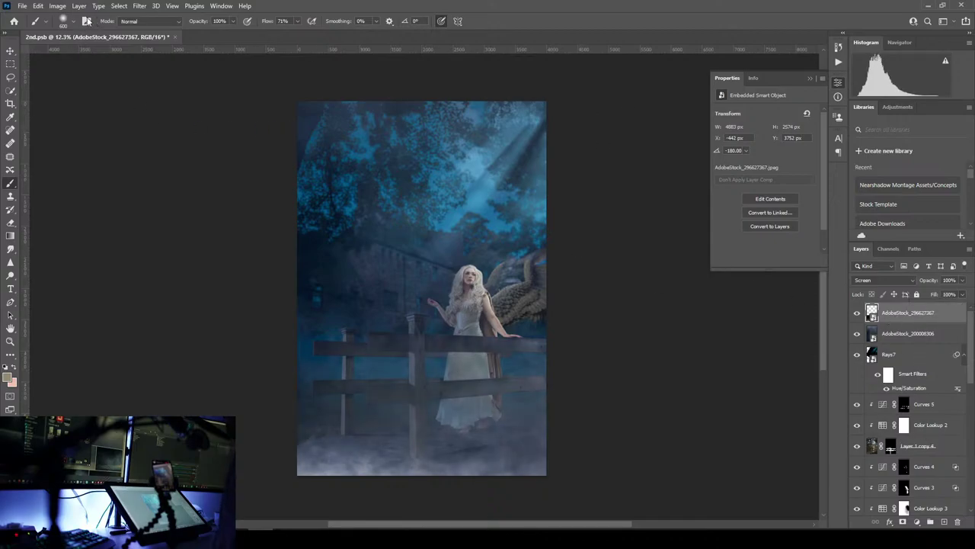
- Colorize the fog layer blue with a Hue/Saturation smart filter using hue 211, saturation 48 and lightness about -60
{"action": "left_click", "coordinate": [57, 6]}
{"action": "mouse_move", "coordinate": [80, 36]}
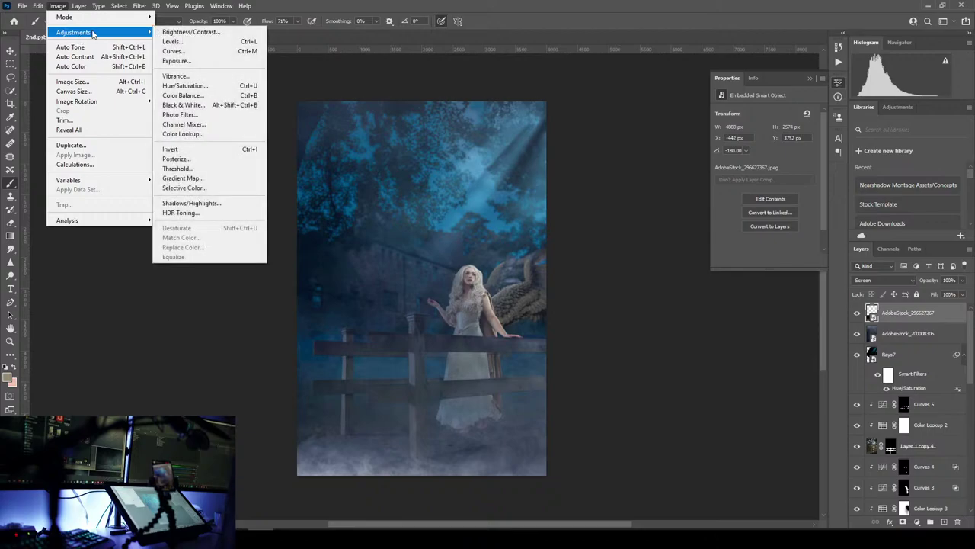
{"action": "left_click", "coordinate": [169, 86]}
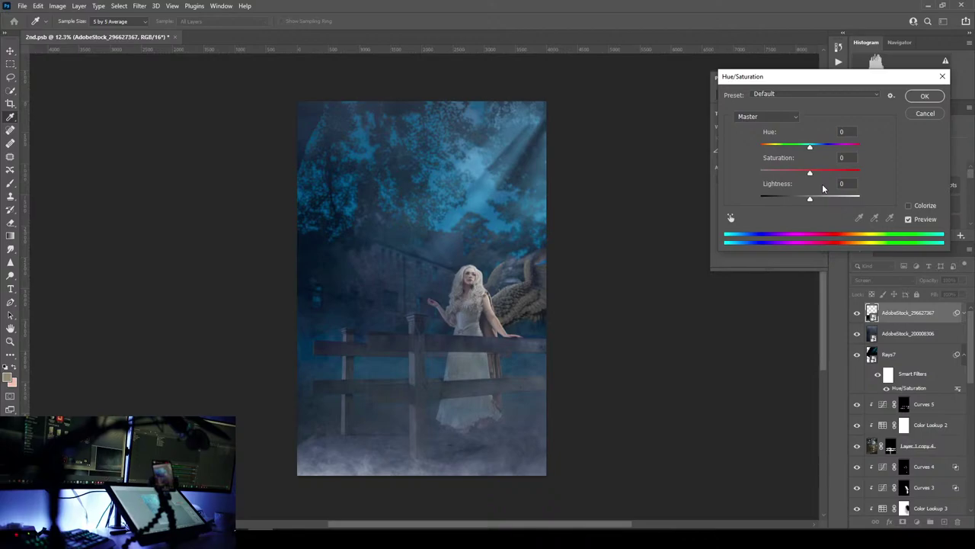
{"action": "left_click", "coordinate": [909, 206]}
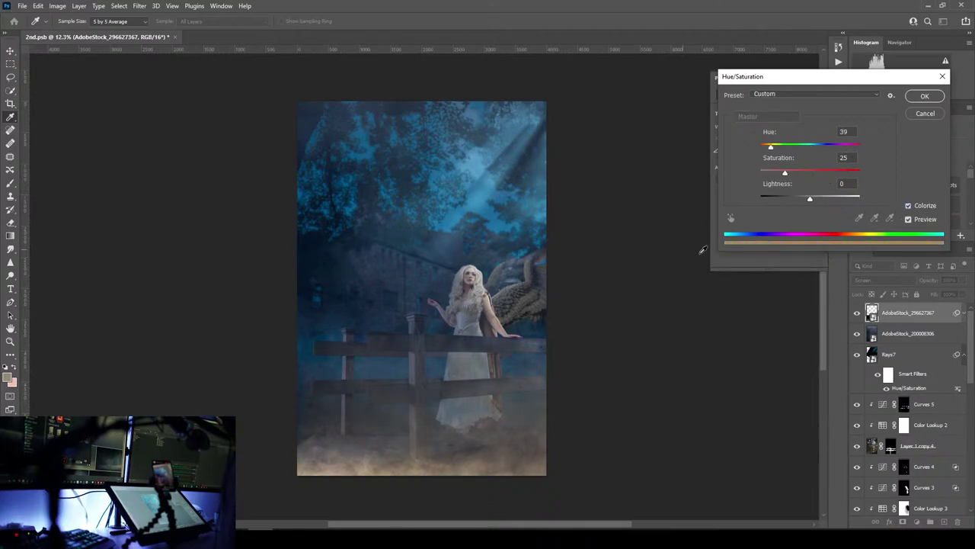
{"action": "left_click_drag", "start_coordinate": [771, 148], "coordinate": [819, 149]}
{"action": "left_click_drag", "start_coordinate": [810, 201], "coordinate": [786, 199]}
{"action": "left_click", "coordinate": [790, 197]}
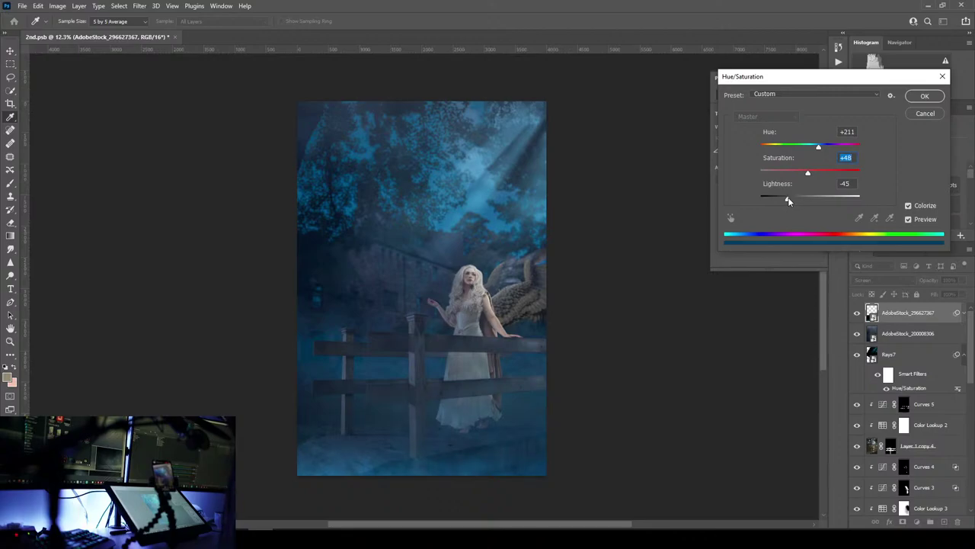
{"action": "left_click_drag", "start_coordinate": [788, 201], "coordinate": [779, 204]}
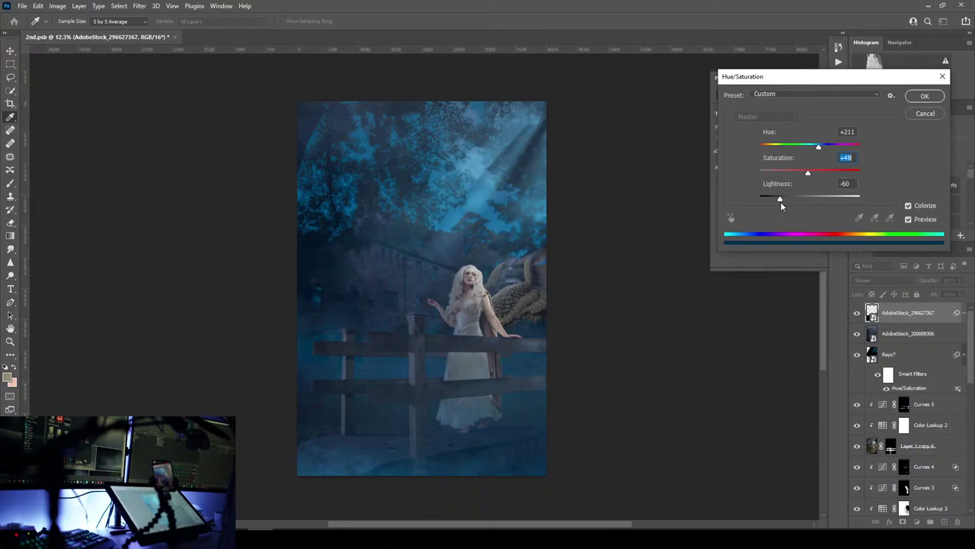
{"action": "key", "text": "Tab"}
{"action": "left_click", "coordinate": [924, 96]}
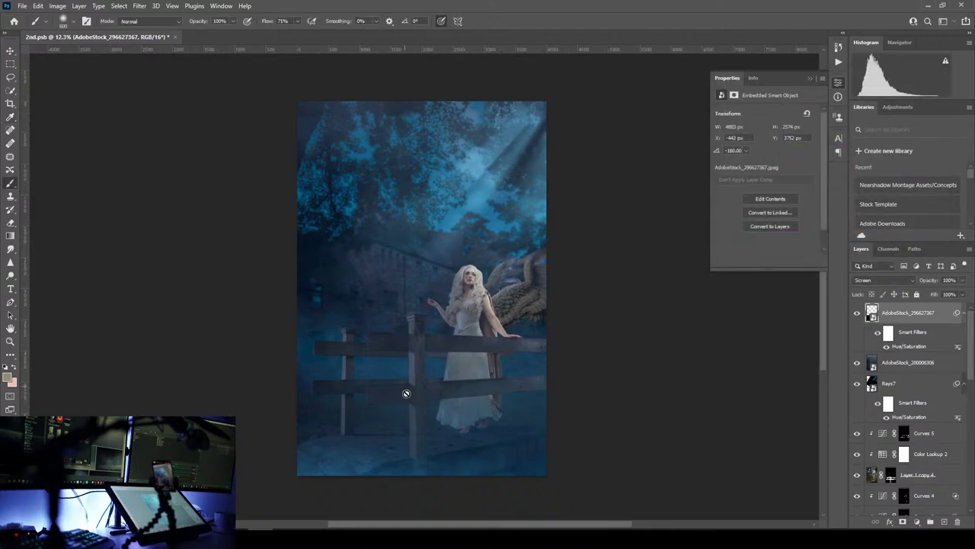
- Raise the fill of the Color Lookup 2 adjustment on the fence to 97%
{"action": "scroll", "coordinate": [412, 376], "scroll_direction": "up", "scroll_amount": 5}
{"action": "scroll", "coordinate": [455, 368], "scroll_direction": "down", "scroll_amount": 3}
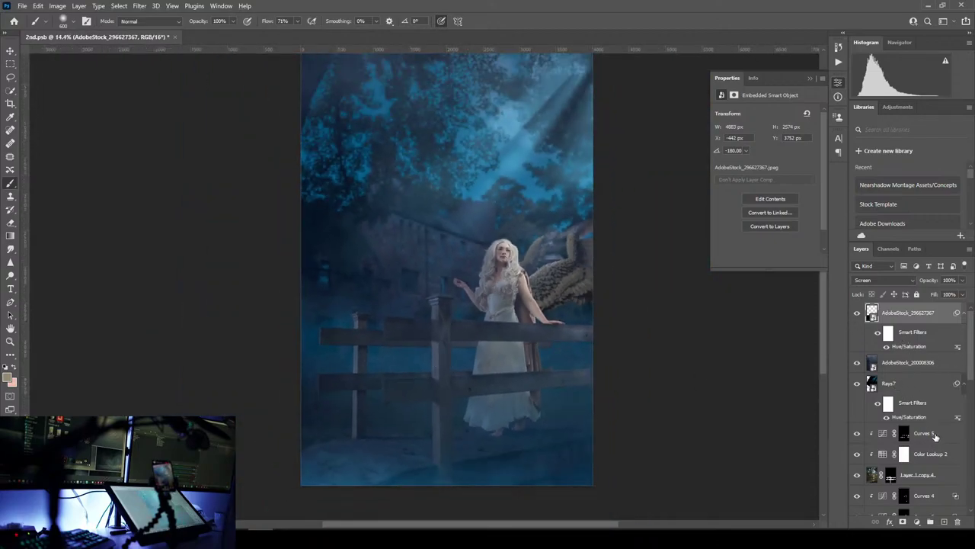
{"action": "left_click", "coordinate": [931, 434]}
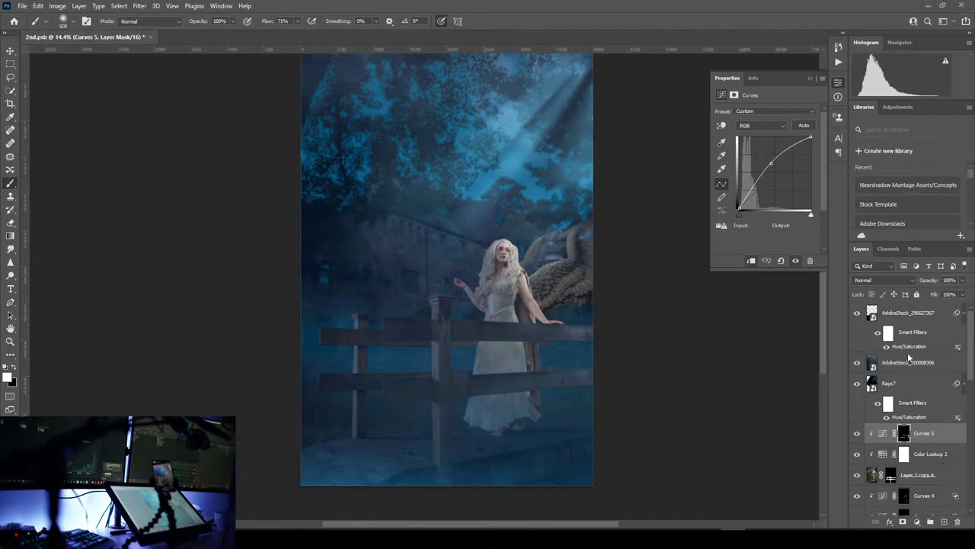
{"action": "left_click", "coordinate": [934, 454]}
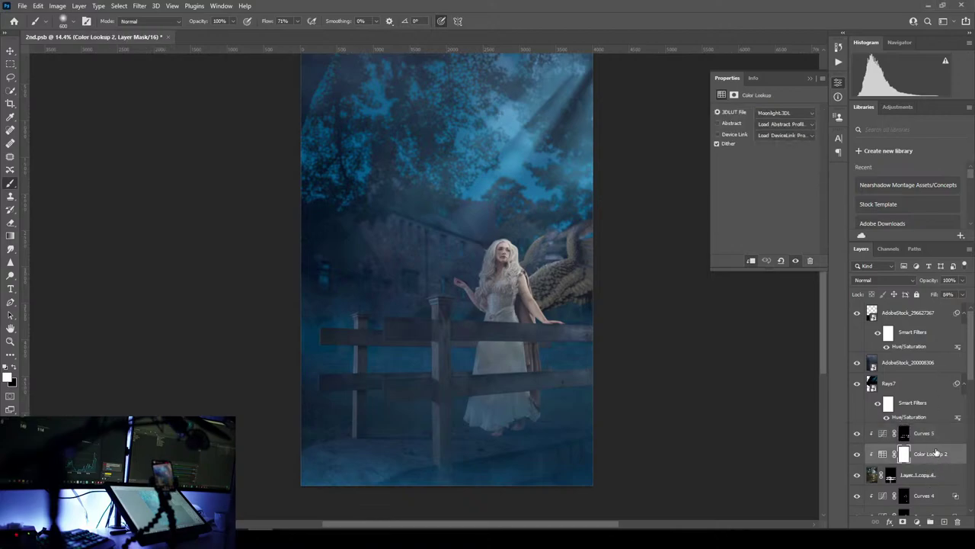
{"action": "left_click_drag", "start_coordinate": [962, 294], "coordinate": [963, 308]}
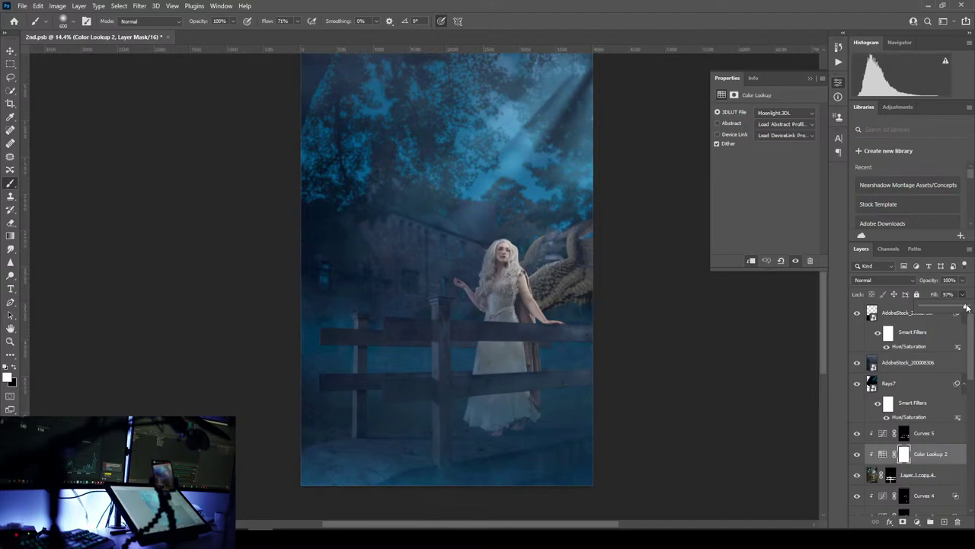
- Fine-tune the fence's Color Lookup 2 fill to 99% and set the Color Lookup 3 adjustment's fill to 83%
{"action": "mouse_move", "coordinate": [966, 308]}
{"action": "left_mouse_down"}
{"action": "mouse_move", "coordinate": [949, 310]}
{"action": "mouse_move", "coordinate": [973, 309]}
{"action": "left_mouse_up"}
{"action": "left_click_drag", "start_coordinate": [968, 308], "coordinate": [967, 308]}
{"action": "scroll", "coordinate": [969, 366], "scroll_direction": "down", "scroll_amount": 5}
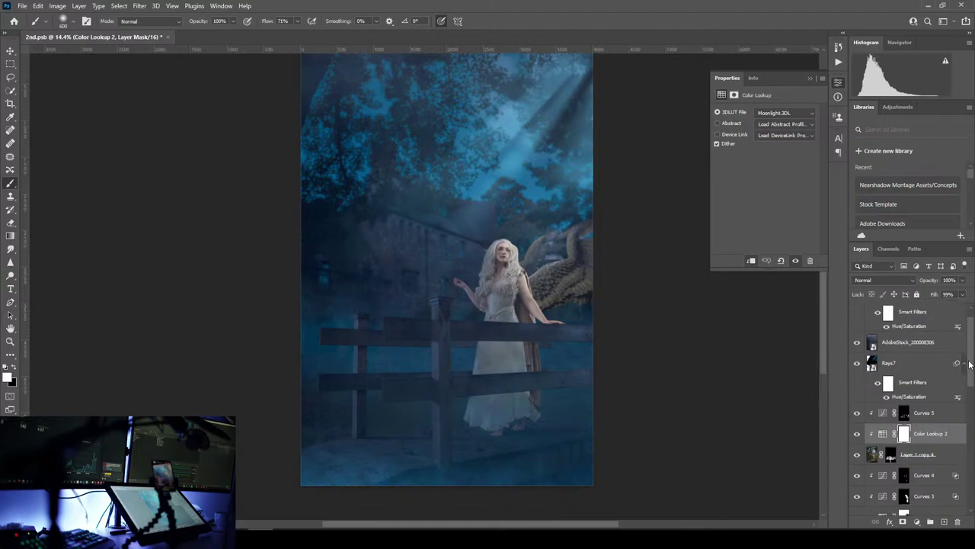
{"action": "left_click_drag", "start_coordinate": [969, 377], "coordinate": [965, 405]}
{"action": "left_click", "coordinate": [937, 397]}
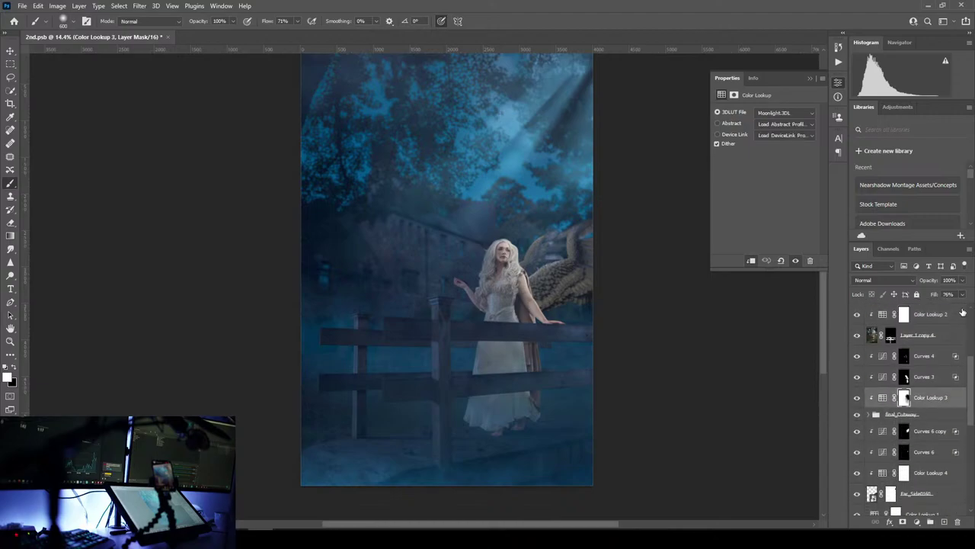
{"action": "left_click", "coordinate": [962, 294]}
{"action": "mouse_move", "coordinate": [967, 308]}
{"action": "left_mouse_down"}
{"action": "mouse_move", "coordinate": [957, 307]}
{"action": "mouse_move", "coordinate": [972, 307]}
{"action": "mouse_move", "coordinate": [960, 320]}
{"action": "left_mouse_up"}
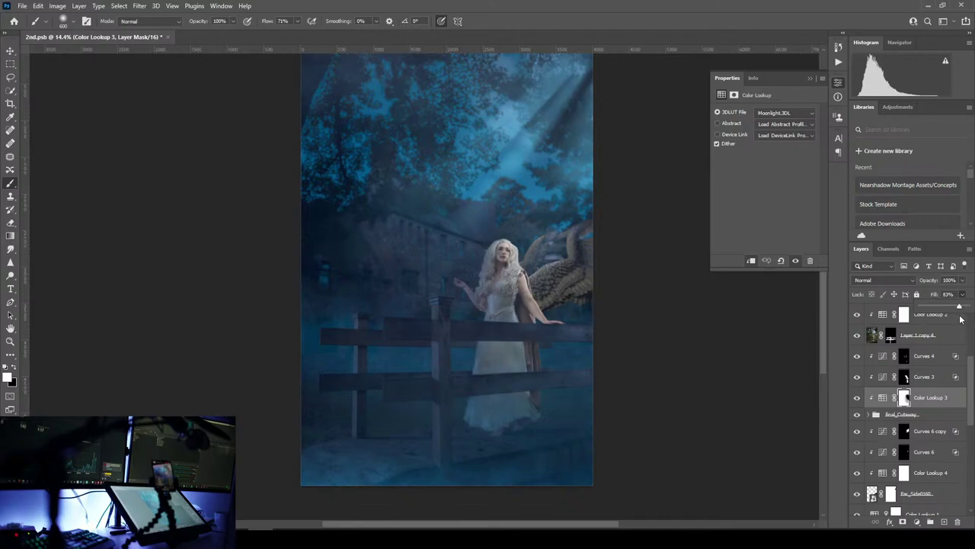
- Add an empty layer directly above Layer 1 copy 3 in the lower part of the layer stack
{"action": "left_click_drag", "start_coordinate": [971, 389], "coordinate": [972, 476]}
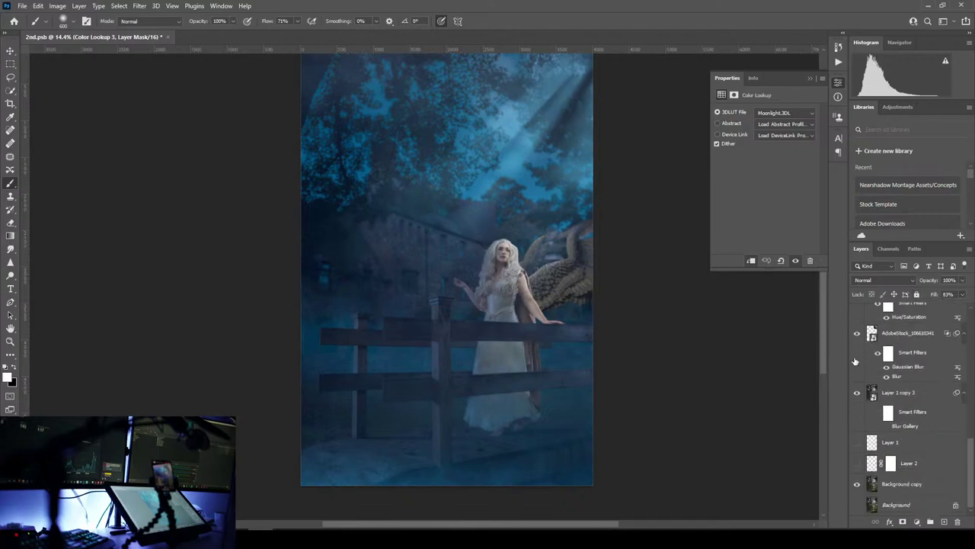
{"action": "left_click", "coordinate": [895, 395]}
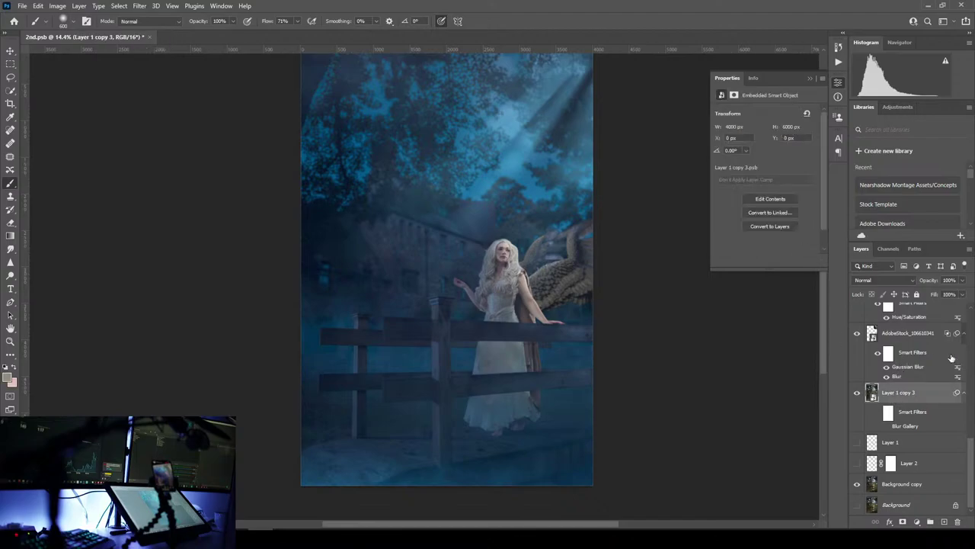
{"action": "left_click_drag", "start_coordinate": [972, 455], "coordinate": [968, 433]}
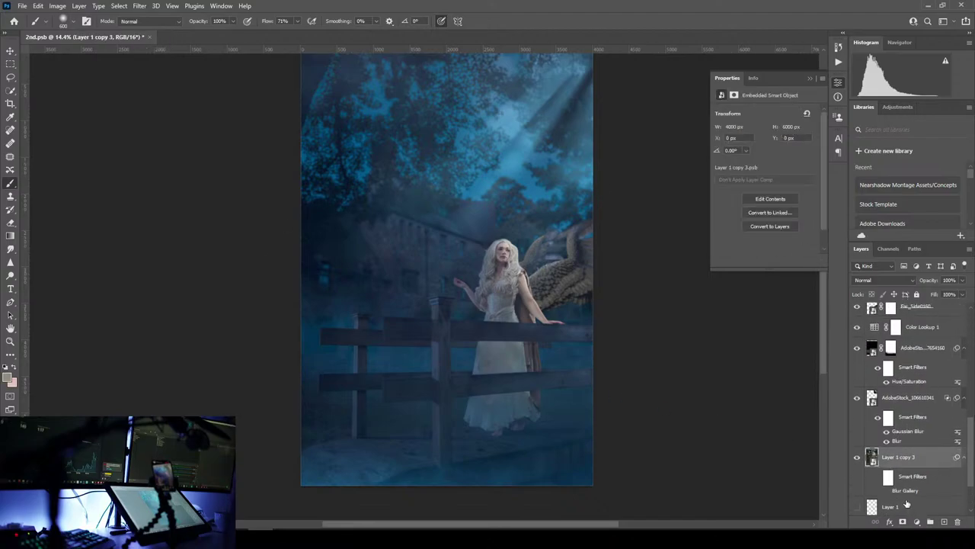
{"action": "left_click", "coordinate": [944, 521]}
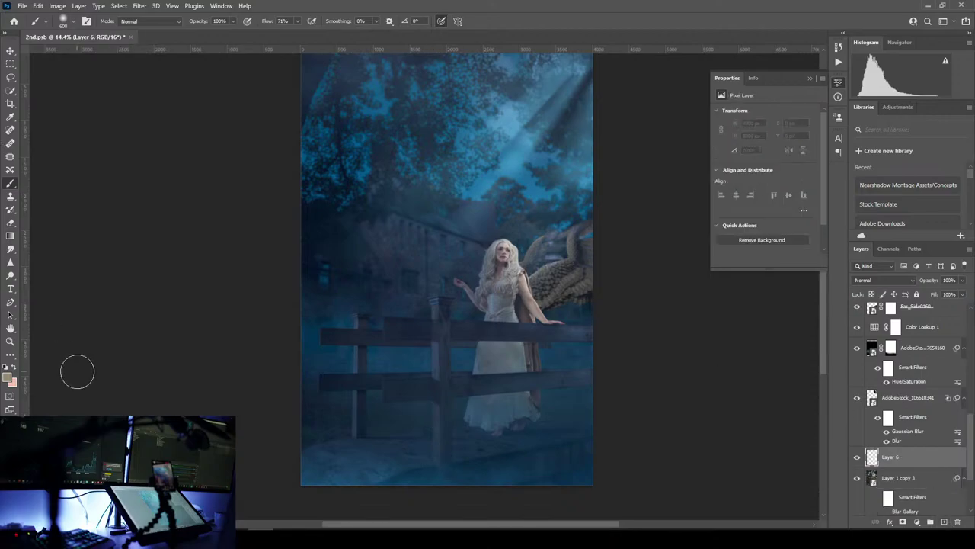
- Paint soft black around the background's edges on Layer 6 with a 5000 px brush and reduce the layer's fill to about 35%
{"action": "key", "text": "i"}
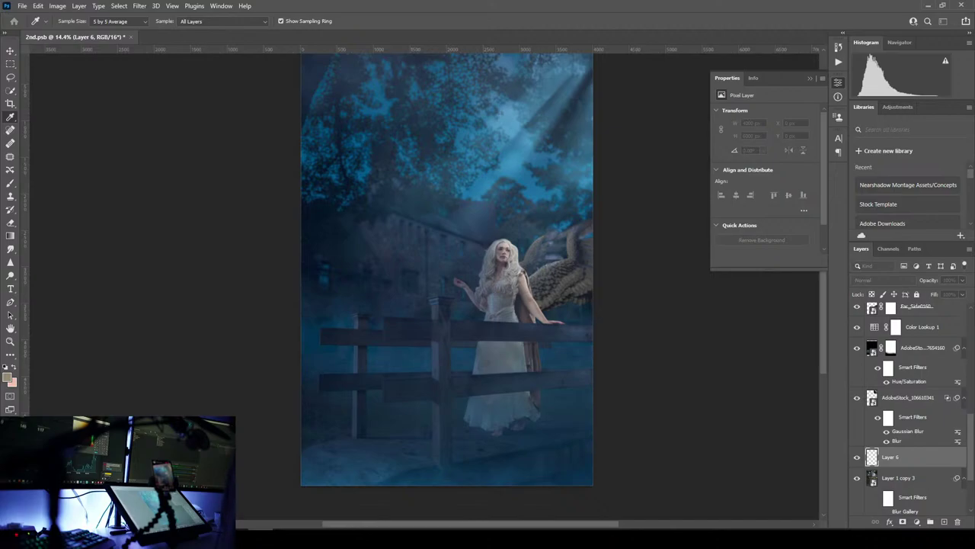
{"action": "key", "text": "b"}
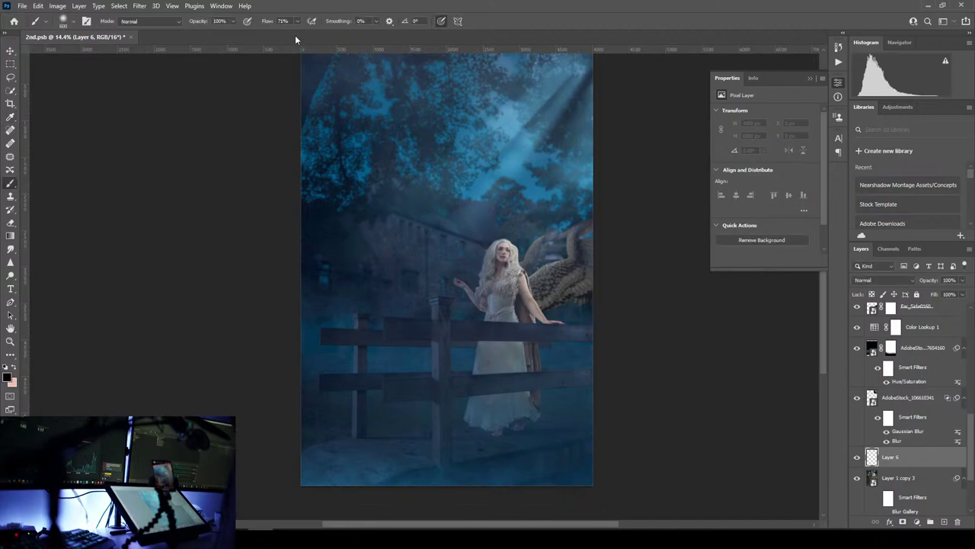
{"action": "key", "text": "bracketright"}
{"action": "key", "text": "bracketright"}
{"action": "key", "text": "bracketright"}
{"action": "key", "text": "bracketright"}
{"action": "key", "text": "bracketright"}
{"action": "key", "text": "bracketright"}
{"action": "key", "text": "bracketright"}
{"action": "key", "text": "bracketright"}
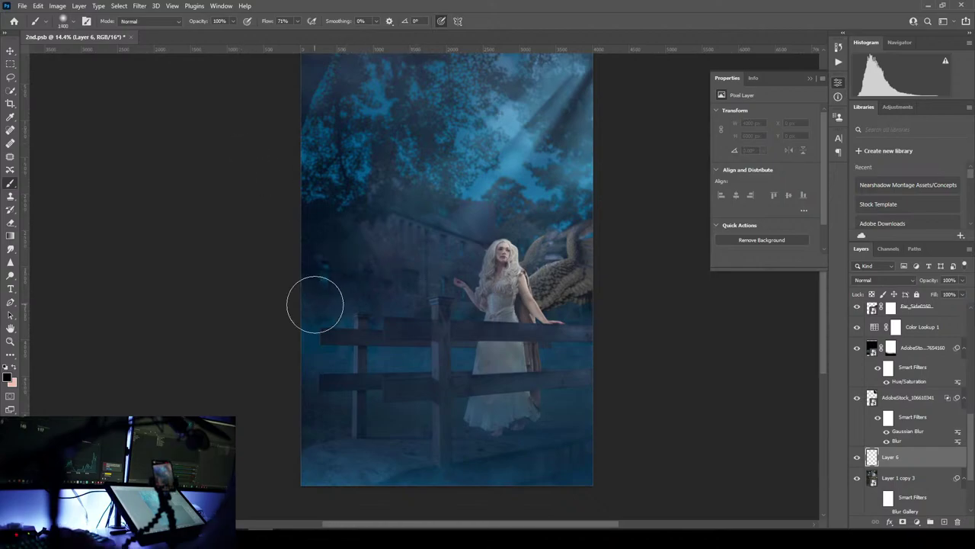
{"action": "key", "text": "bracketright"}
{"action": "key", "text": "bracketright"}
{"action": "key", "text": "bracketright"}
{"action": "key", "text": "bracketright"}
{"action": "key", "text": "bracketright"}
{"action": "key", "text": "bracketright"}
{"action": "key", "text": "bracketright"}
{"action": "key", "text": "bracketright"}
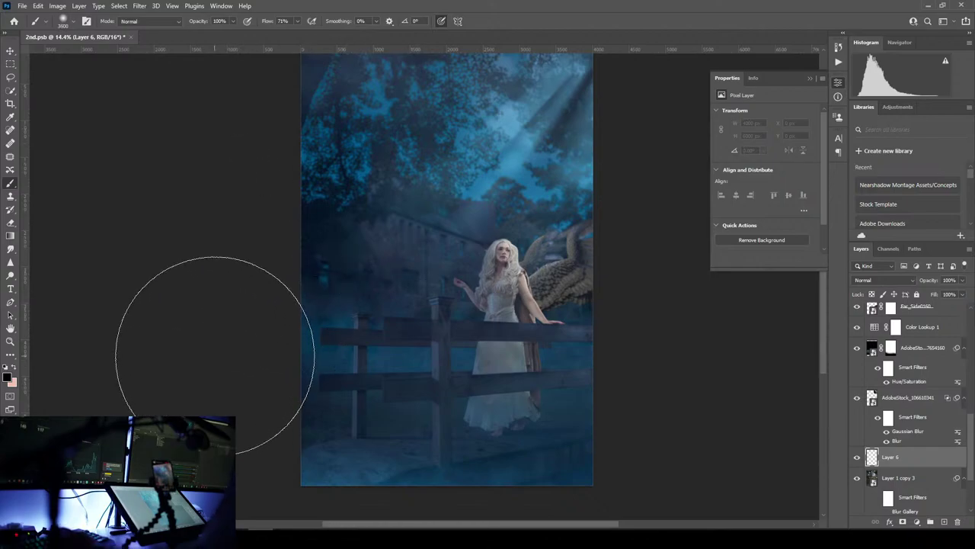
{"action": "key", "text": "bracketright"}
{"action": "key", "text": "bracketright"}
{"action": "key", "text": "bracketright"}
{"action": "key", "text": "bracketright"}
{"action": "key", "text": "bracketright"}
{"action": "key", "text": "bracketright"}
{"action": "key", "text": "bracketright"}
{"action": "key", "text": "bracketright"}
{"action": "key", "text": "bracketright"}
{"action": "key", "text": "bracketright"}
{"action": "key", "text": "bracketright"}
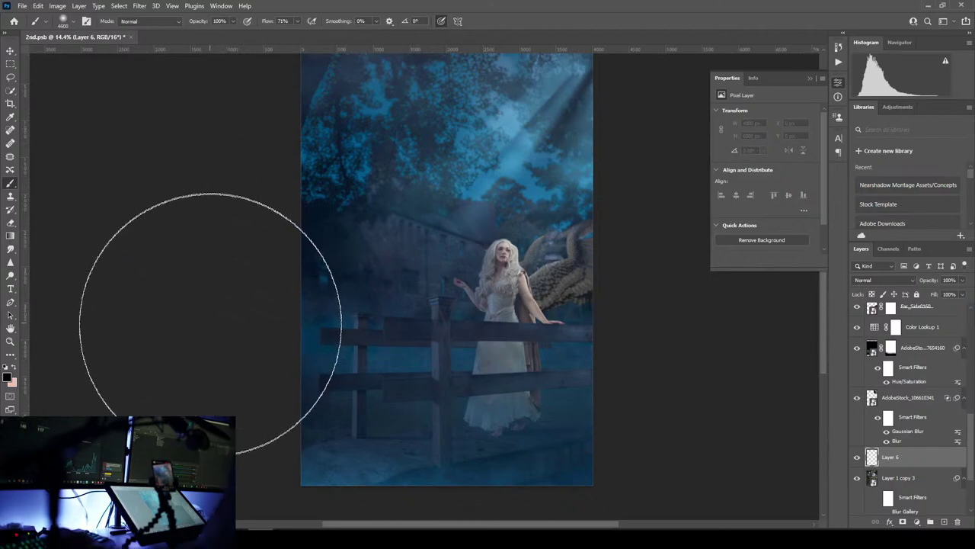
{"action": "key", "text": "bracketright"}
{"action": "key", "text": "bracketright"}
{"action": "key", "text": "bracketright"}
{"action": "key", "text": "bracketright"}
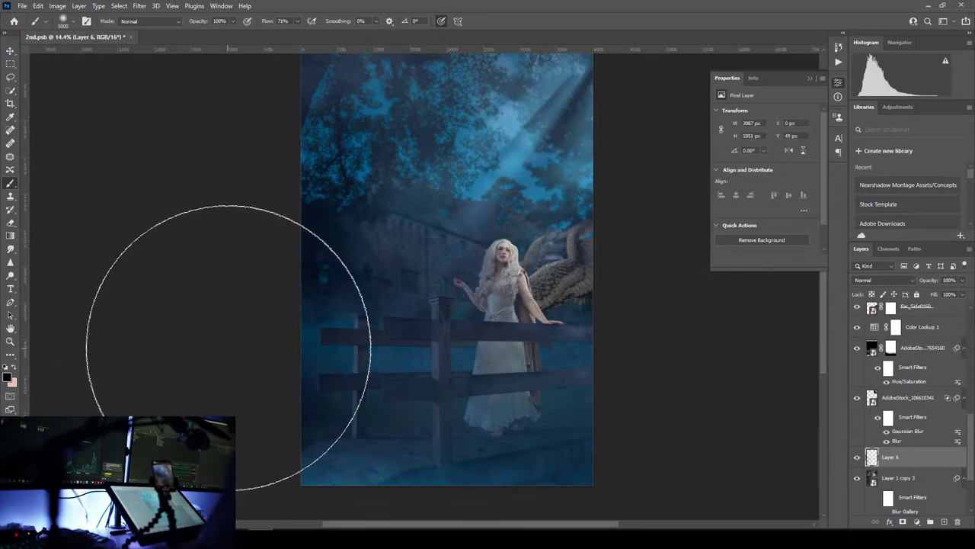
{"action": "mouse_move", "coordinate": [235, 321]}
{"action": "left_mouse_down"}
{"action": "mouse_move", "coordinate": [207, 298]}
{"action": "mouse_move", "coordinate": [96, 355]}
{"action": "left_mouse_up"}
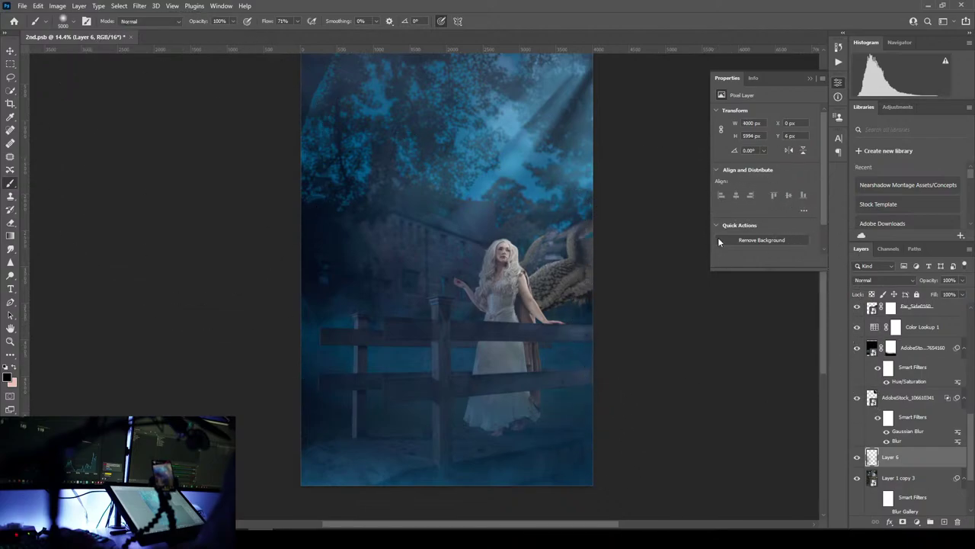
{"action": "scroll", "coordinate": [329, 269], "scroll_direction": "up", "scroll_amount": 2}
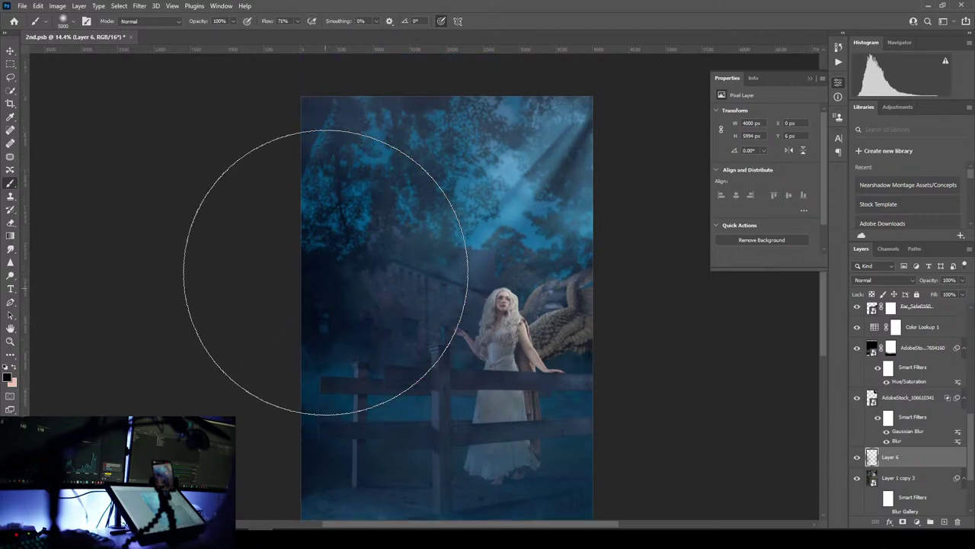
{"action": "mouse_move", "coordinate": [190, 249]}
{"action": "left_mouse_down"}
{"action": "mouse_move", "coordinate": [135, 258]}
{"action": "mouse_move", "coordinate": [214, 162]}
{"action": "mouse_move", "coordinate": [187, 375]}
{"action": "left_mouse_up"}
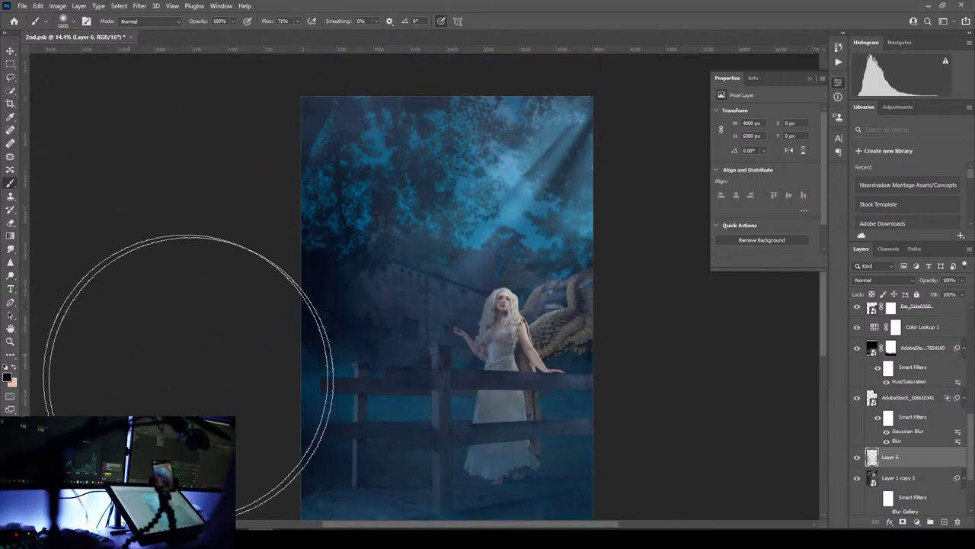
{"action": "left_click", "coordinate": [963, 295]}
{"action": "left_click_drag", "start_coordinate": [964, 307], "coordinate": [874, 330]}
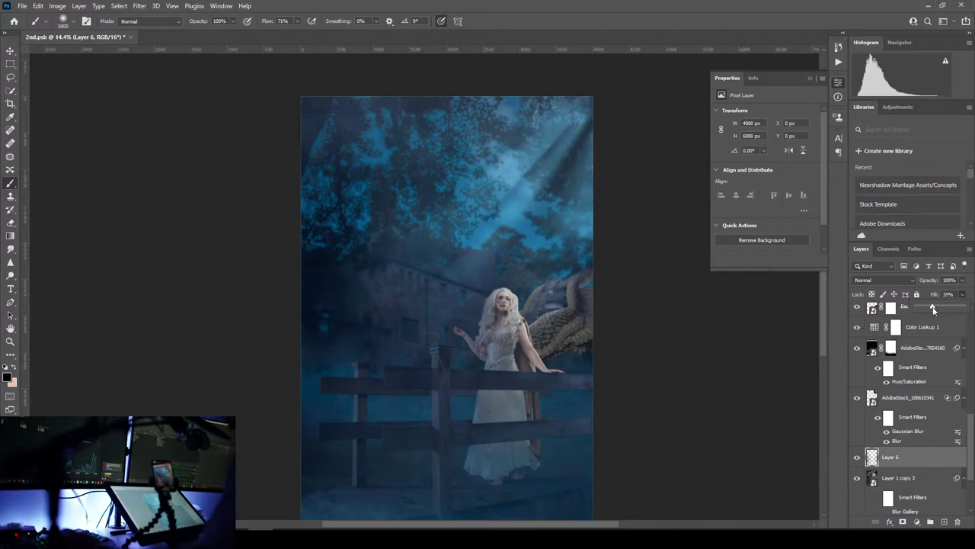
- Darken Layer 1 copy 3 with a Brightness/Contrast smart filter using brightness -69 and contrast -34
{"action": "left_click", "coordinate": [899, 477]}
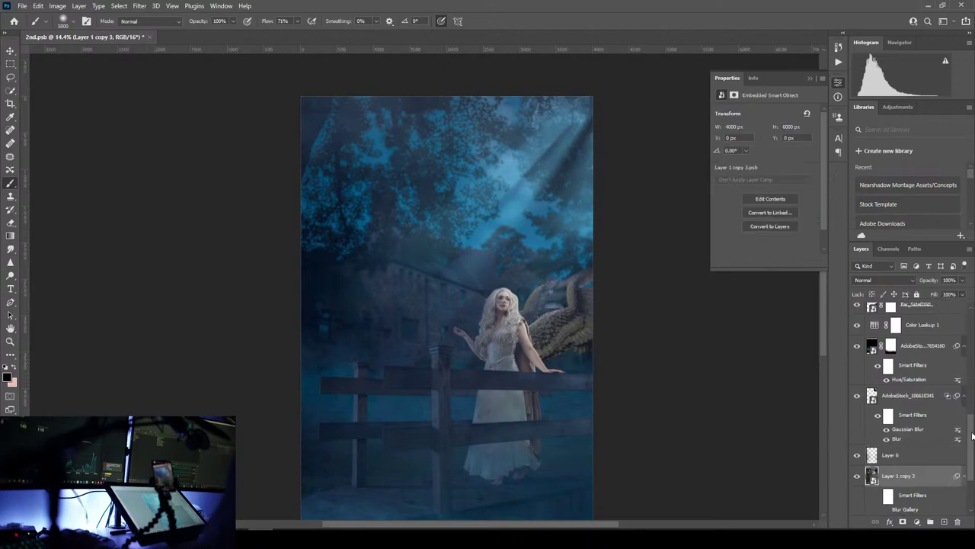
{"action": "left_click_drag", "start_coordinate": [972, 435], "coordinate": [972, 472]}
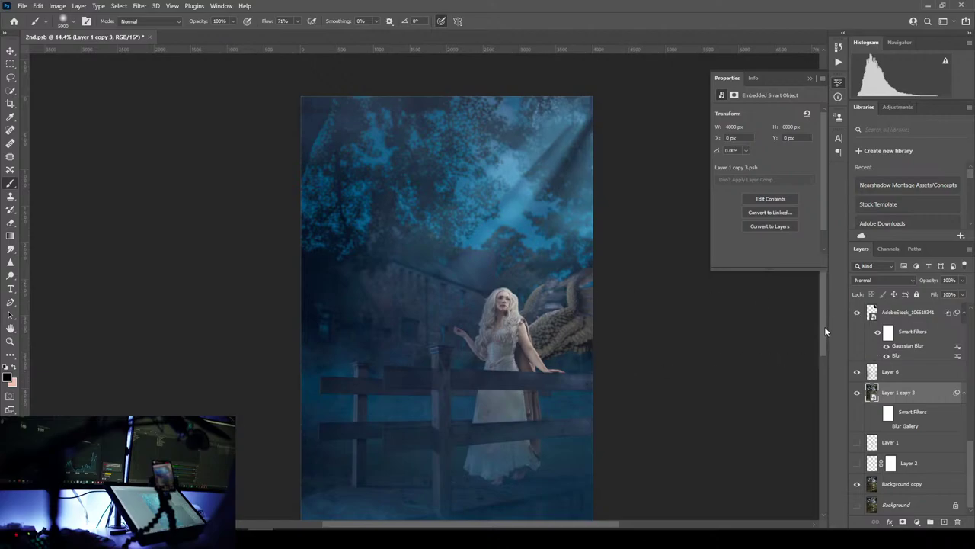
{"action": "mouse_move", "coordinate": [825, 326]}
{"action": "left_mouse_down"}
{"action": "mouse_move", "coordinate": [821, 348]}
{"action": "mouse_move", "coordinate": [822, 337]}
{"action": "left_mouse_up"}
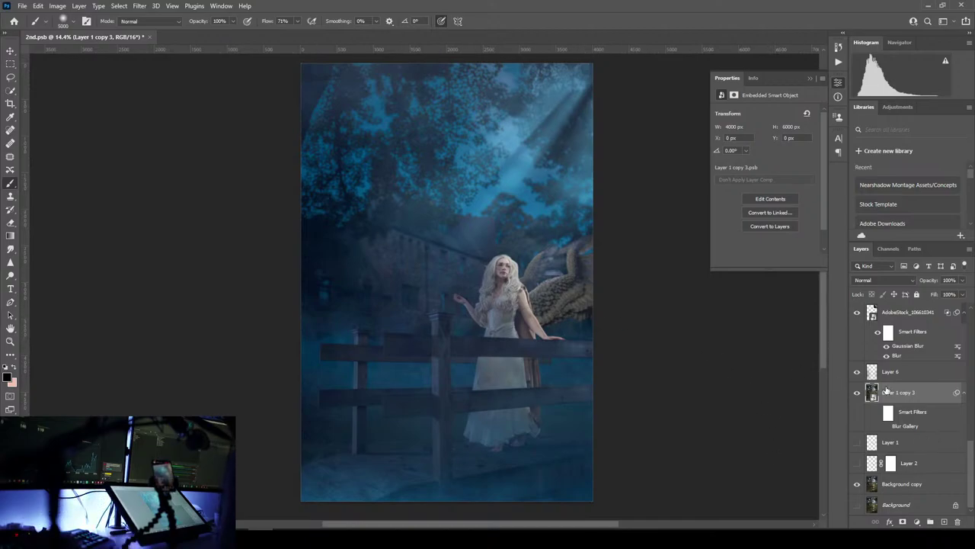
{"action": "left_click", "coordinate": [139, 5]}
{"action": "mouse_move", "coordinate": [177, 142]}
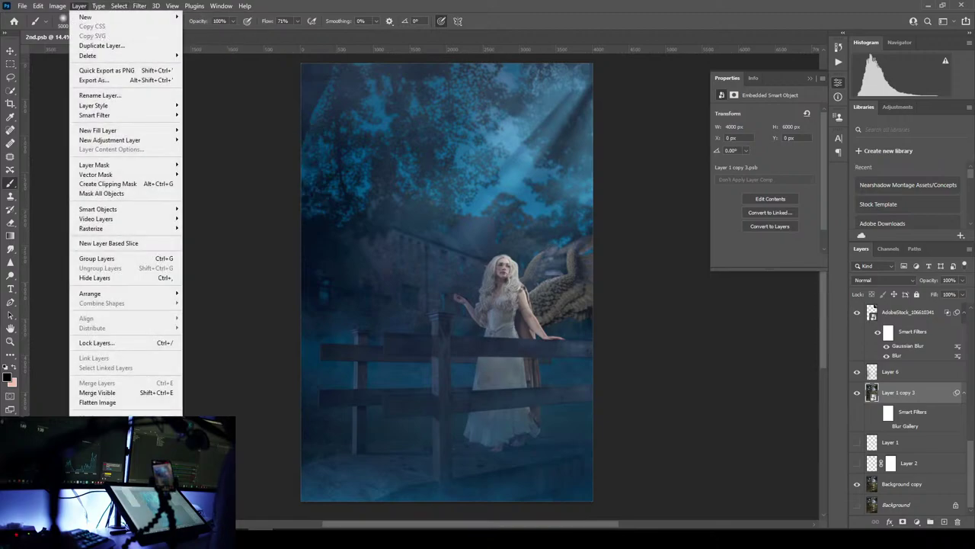
{"action": "mouse_move", "coordinate": [57, 6]}
{"action": "mouse_move", "coordinate": [64, 30]}
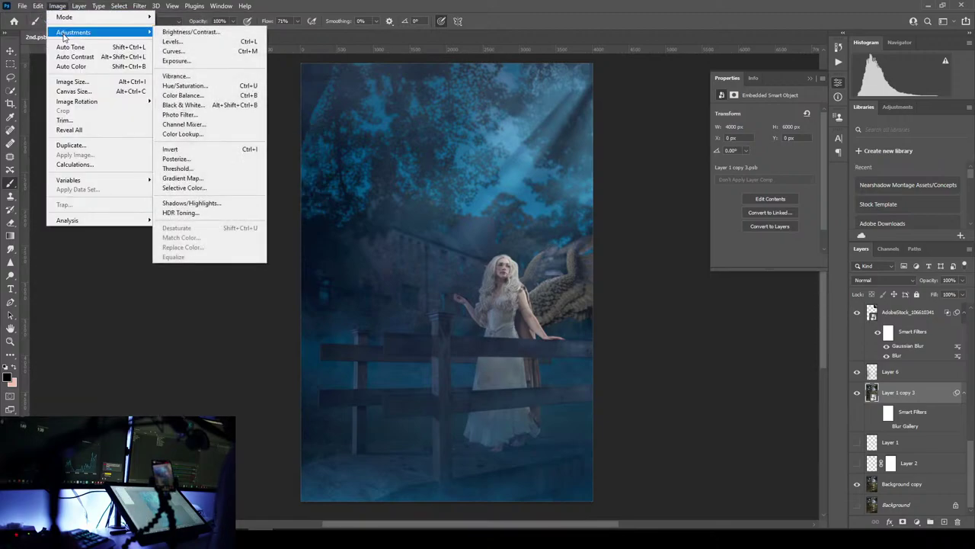
{"action": "left_click", "coordinate": [198, 32]}
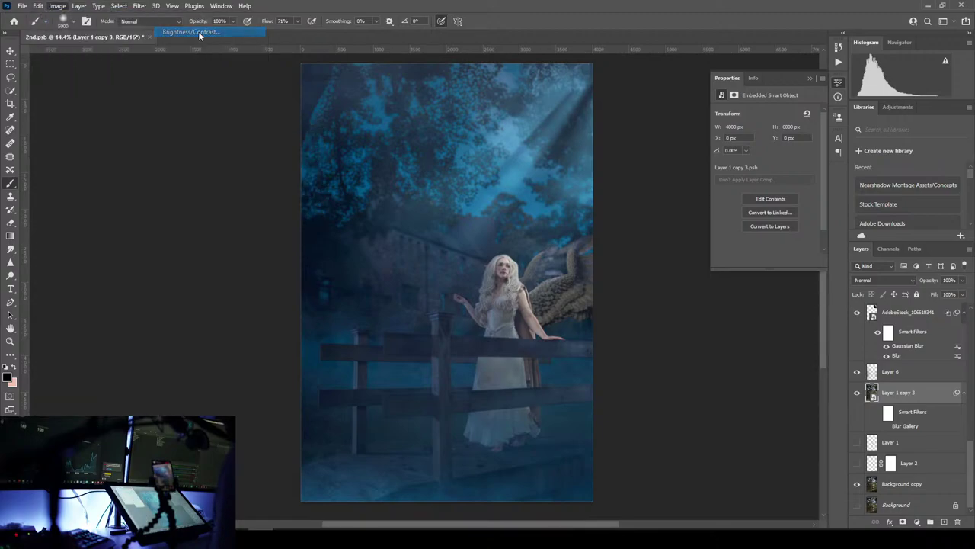
{"action": "left_click_drag", "start_coordinate": [495, 140], "coordinate": [769, 167]}
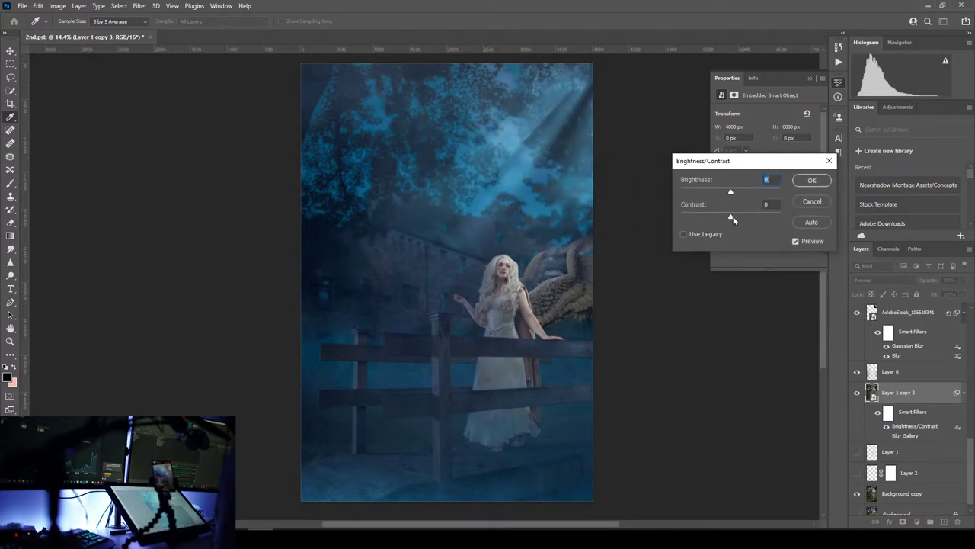
{"action": "left_click_drag", "start_coordinate": [729, 219], "coordinate": [698, 226]}
{"action": "key", "text": "Tab"}
{"action": "left_click_drag", "start_coordinate": [711, 219], "coordinate": [717, 194]}
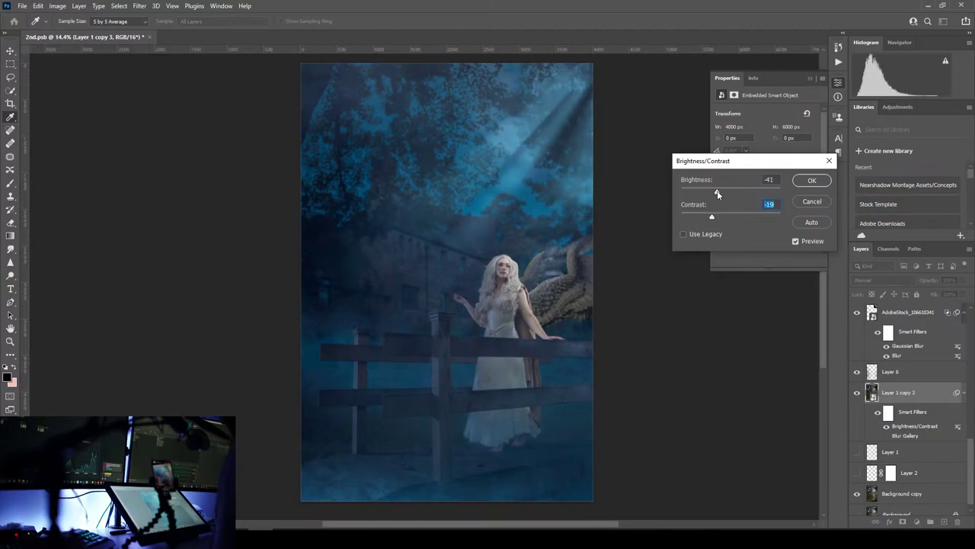
{"action": "left_click_drag", "start_coordinate": [717, 192], "coordinate": [710, 195]}
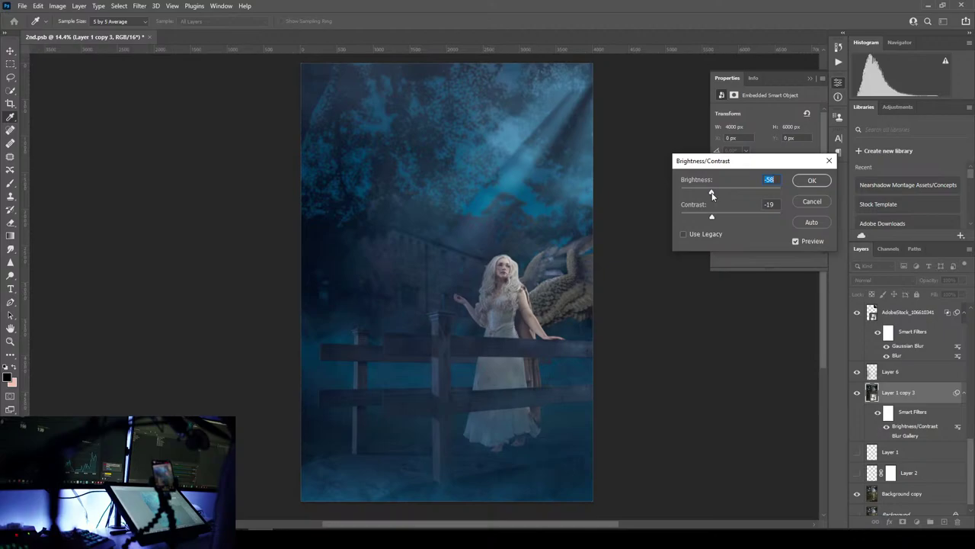
{"action": "left_click_drag", "start_coordinate": [711, 219], "coordinate": [694, 221]}
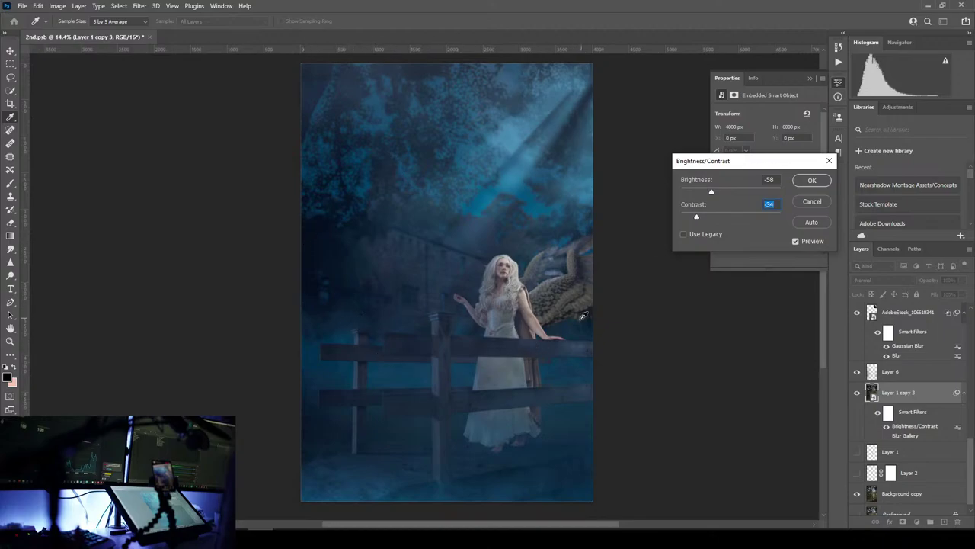
{"action": "left_click_drag", "start_coordinate": [706, 193], "coordinate": [703, 195]}
{"action": "left_click", "coordinate": [708, 192]}
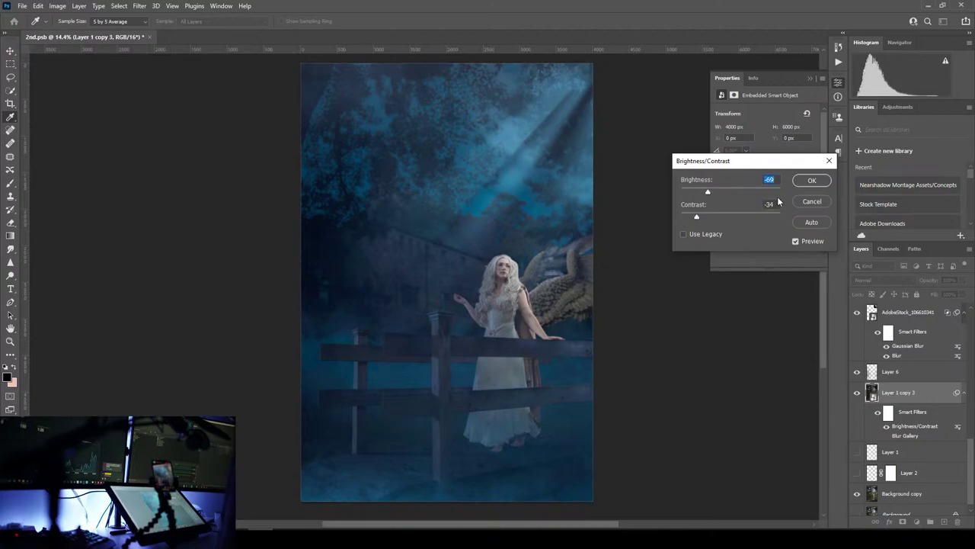
{"action": "left_click", "coordinate": [812, 182]}
{"action": "key", "text": "b"}
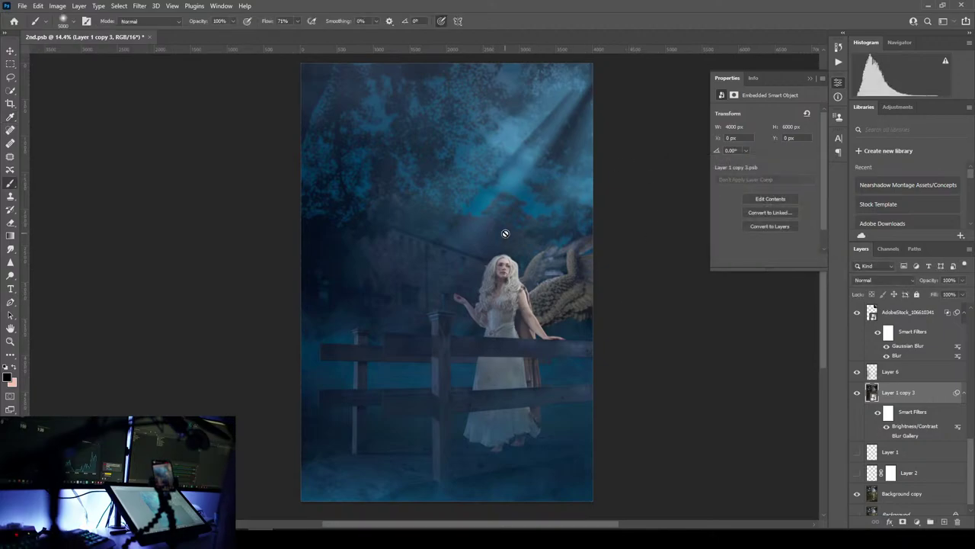
{"action": "scroll", "coordinate": [416, 297], "scroll_direction": "down", "scroll_amount": 2}
{"action": "scroll", "coordinate": [412, 296], "scroll_direction": "up", "scroll_amount": 1}
{"action": "scroll", "coordinate": [552, 332], "scroll_direction": "up", "scroll_amount": 3}
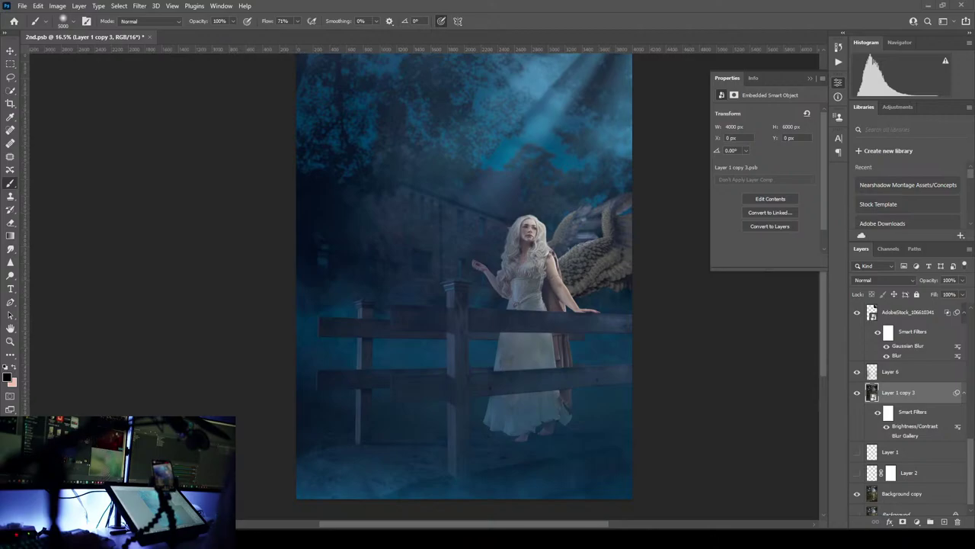
{"action": "scroll", "coordinate": [727, 347], "scroll_direction": "up", "scroll_amount": 5}
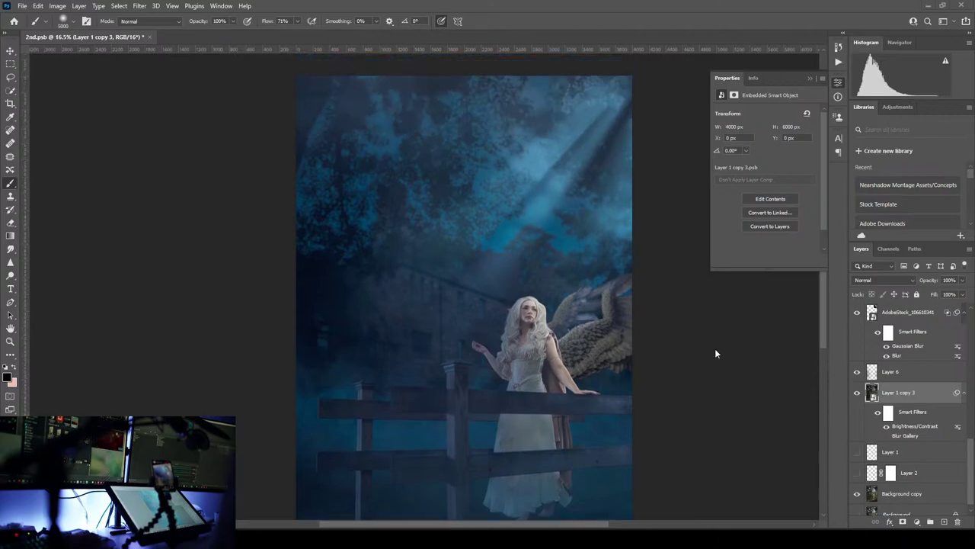
{"action": "scroll", "coordinate": [715, 354], "scroll_direction": "down", "scroll_amount": 4}
- Place the AdobeStock_298322950 red bokeh image in the composite and move it to the top of the layer stack
{"action": "scroll", "coordinate": [918, 417], "scroll_direction": "up", "scroll_amount": 5}
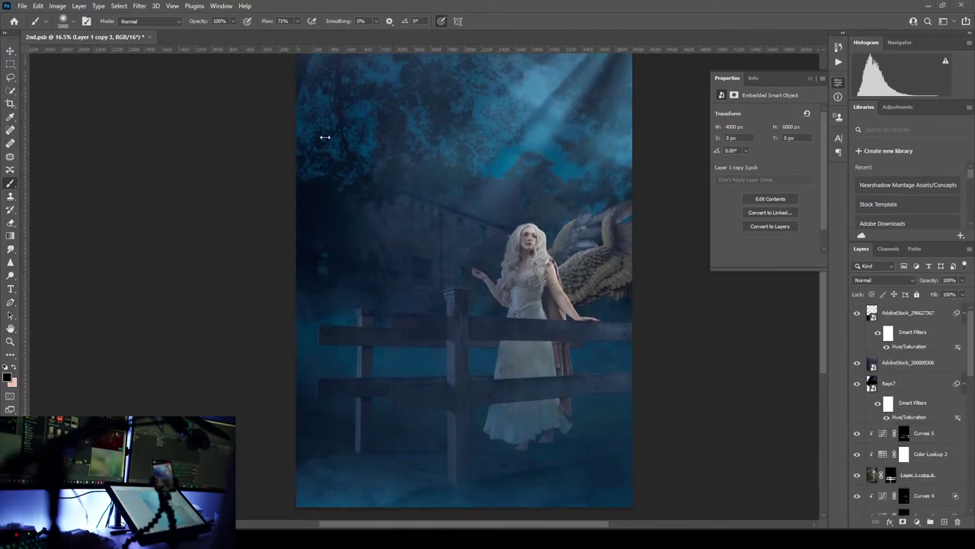
{"action": "left_click_drag", "start_coordinate": [396, 229], "coordinate": [446, 304]}
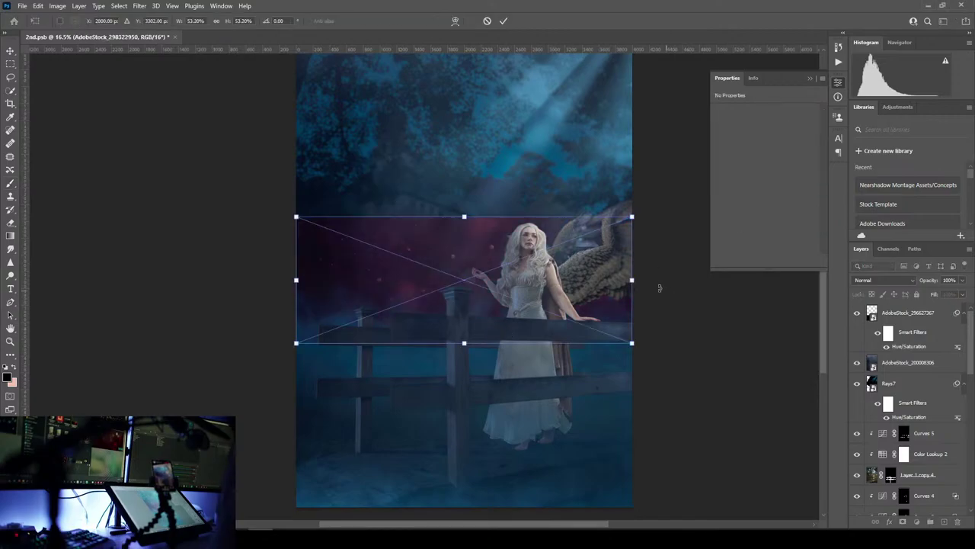
{"action": "left_click_drag", "start_coordinate": [970, 340], "coordinate": [970, 476]}
{"action": "left_click_drag", "start_coordinate": [894, 360], "coordinate": [896, 297]}
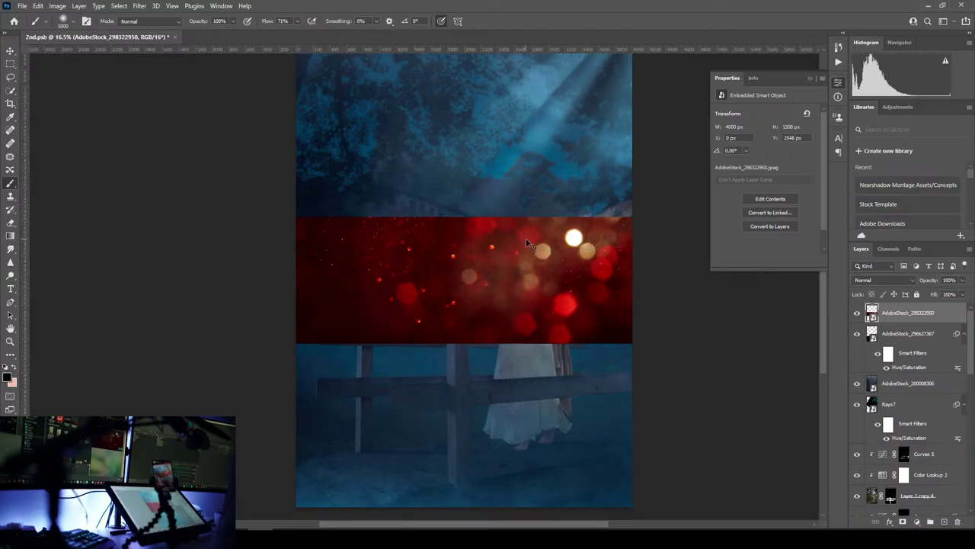
- Rotate the red bokeh image 90°, enlarge it to about 140%, and move it down so it covers the whole canvas
{"action": "key", "text": "ctrl+t"}
{"action": "left_click_drag", "start_coordinate": [642, 228], "coordinate": [523, 396]}
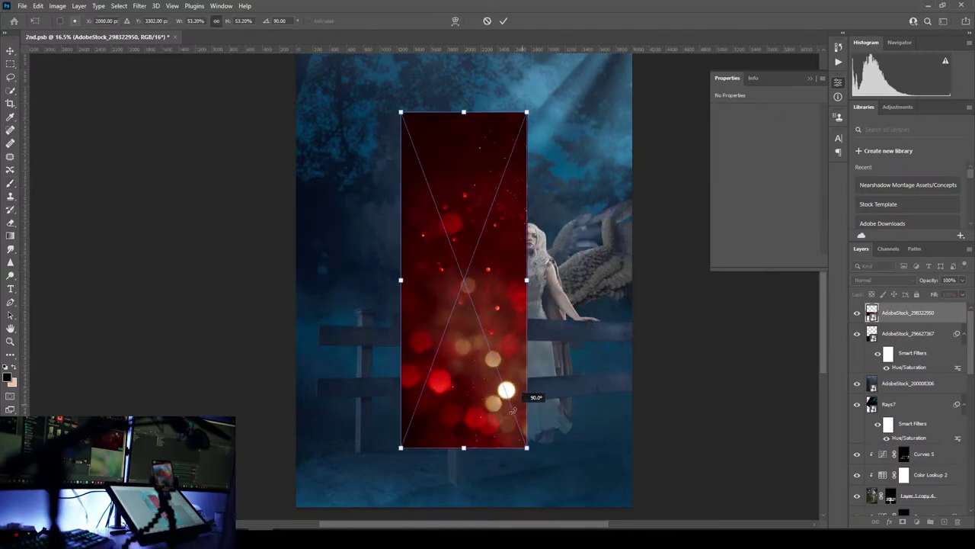
{"action": "scroll", "coordinate": [526, 339], "scroll_direction": "down", "scroll_amount": 3}
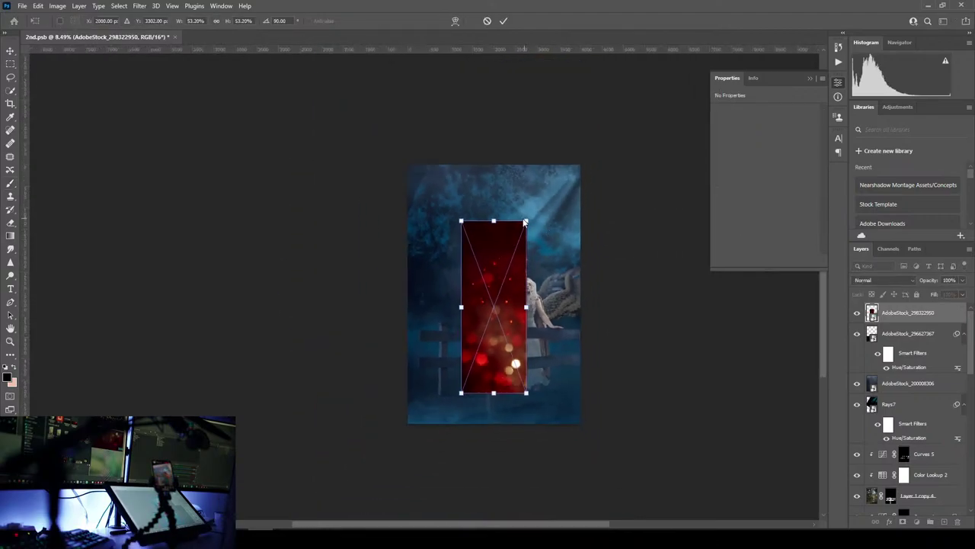
{"action": "left_click_drag", "start_coordinate": [526, 221], "coordinate": [679, 119]}
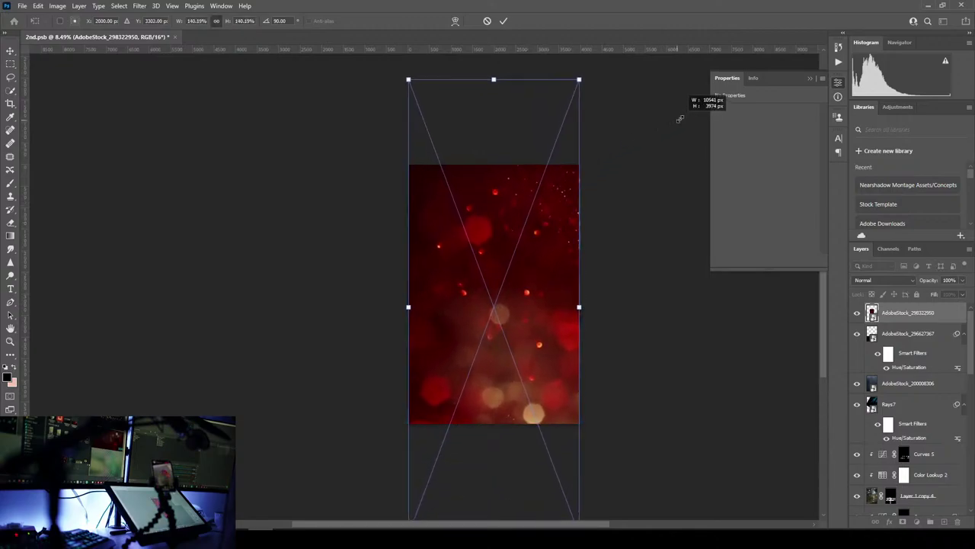
{"action": "left_click_drag", "start_coordinate": [551, 274], "coordinate": [553, 355]}
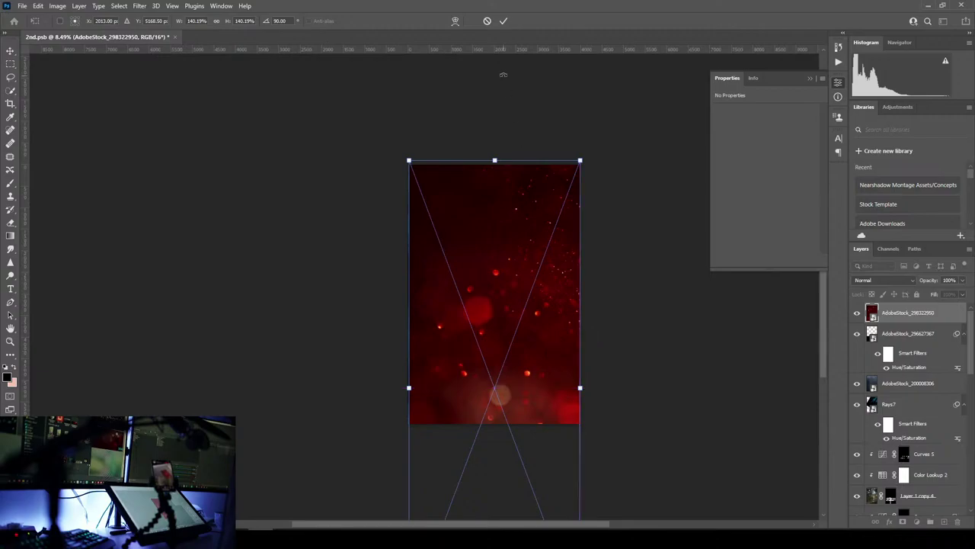
{"action": "left_click", "coordinate": [503, 20]}
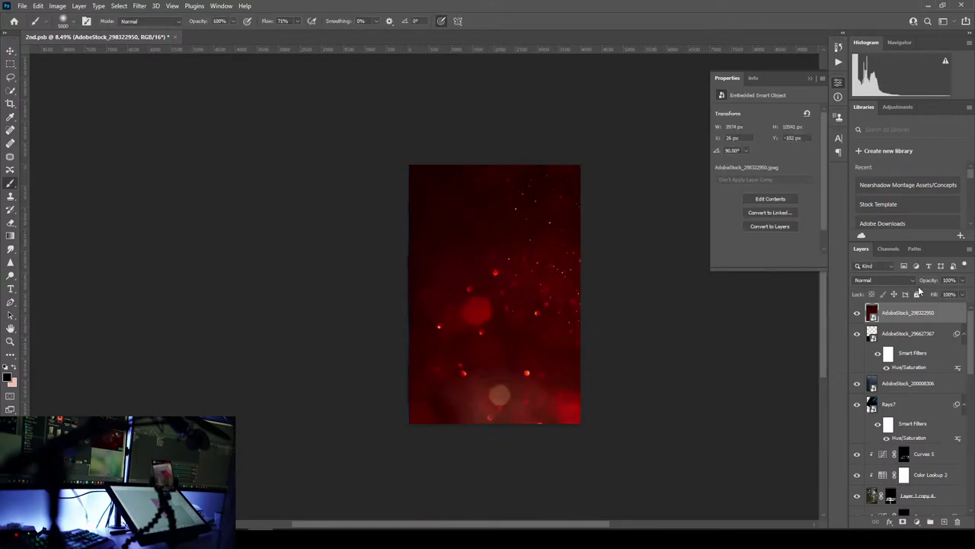
- Set the bokeh layer's blend mode to Screen and shift its colour to teal with a Hue/Saturation smart filter using hue -167
{"action": "left_click", "coordinate": [901, 281]}
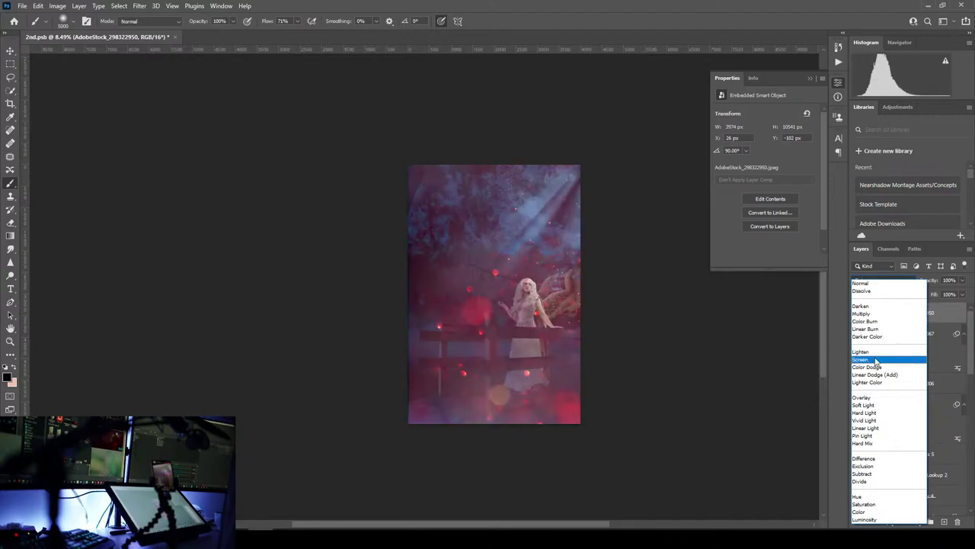
{"action": "left_click", "coordinate": [876, 360]}
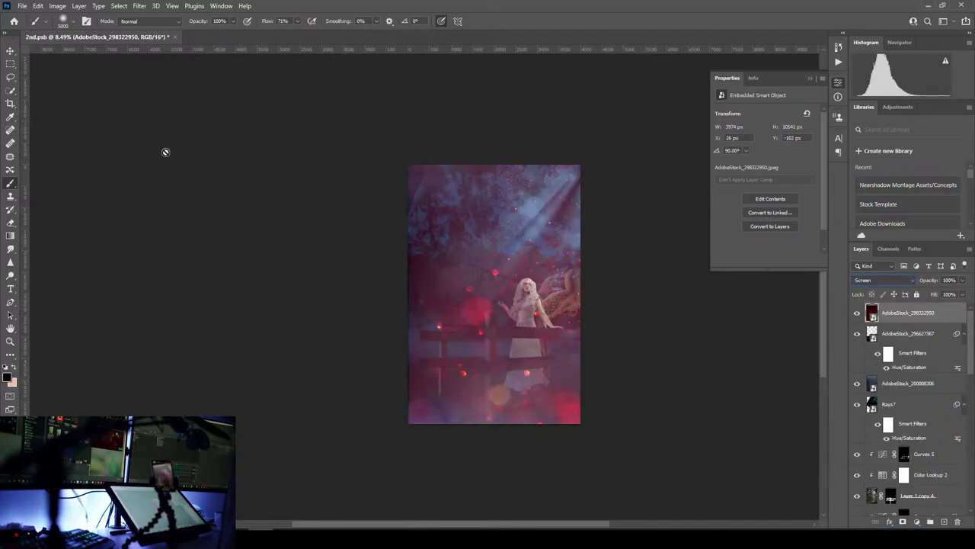
{"action": "left_click", "coordinate": [58, 7]}
{"action": "mouse_move", "coordinate": [72, 33]}
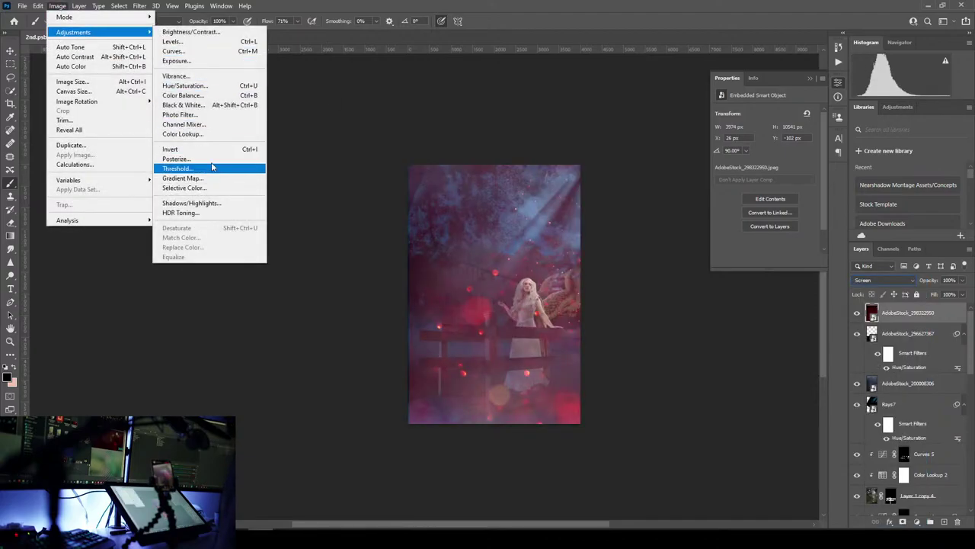
{"action": "left_click", "coordinate": [204, 86]}
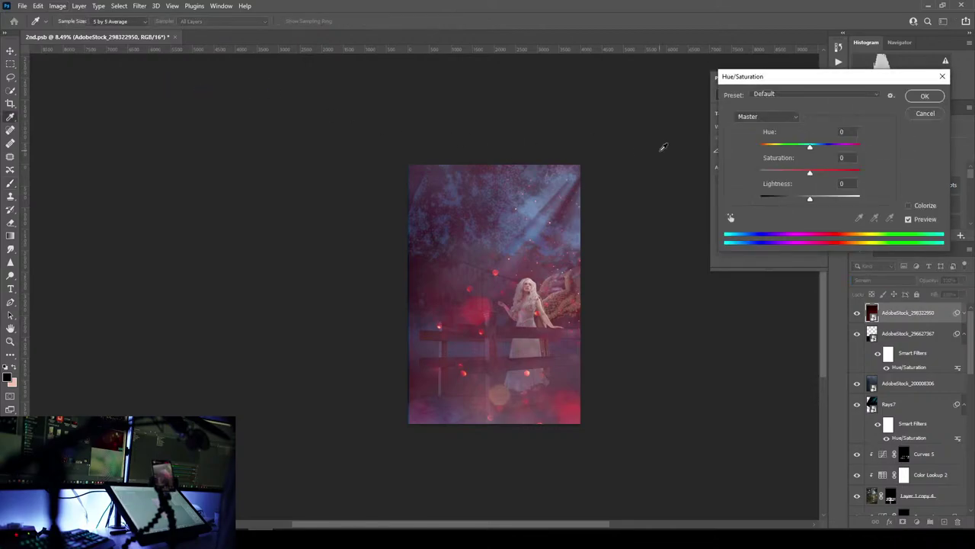
{"action": "left_click_drag", "start_coordinate": [810, 147], "coordinate": [758, 160]}
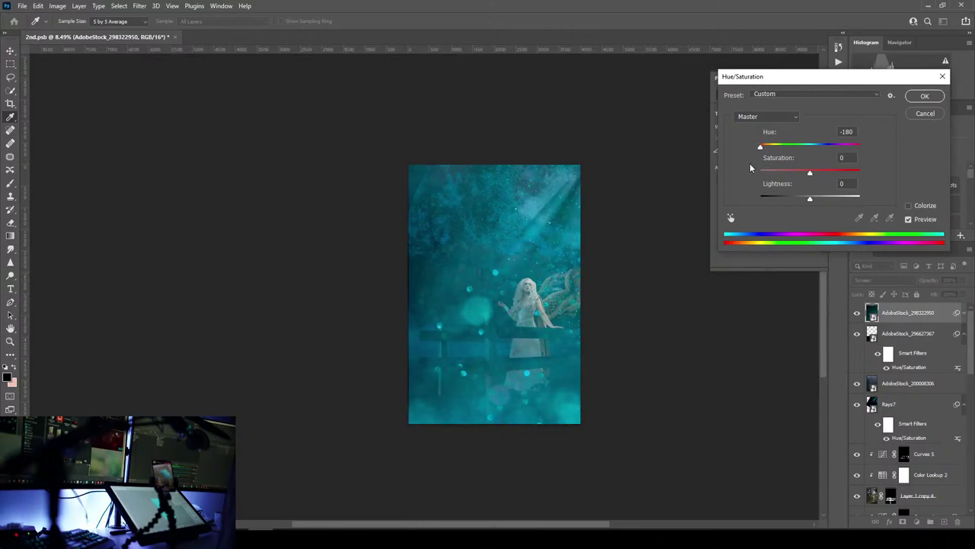
{"action": "left_click_drag", "start_coordinate": [750, 163], "coordinate": [812, 175]}
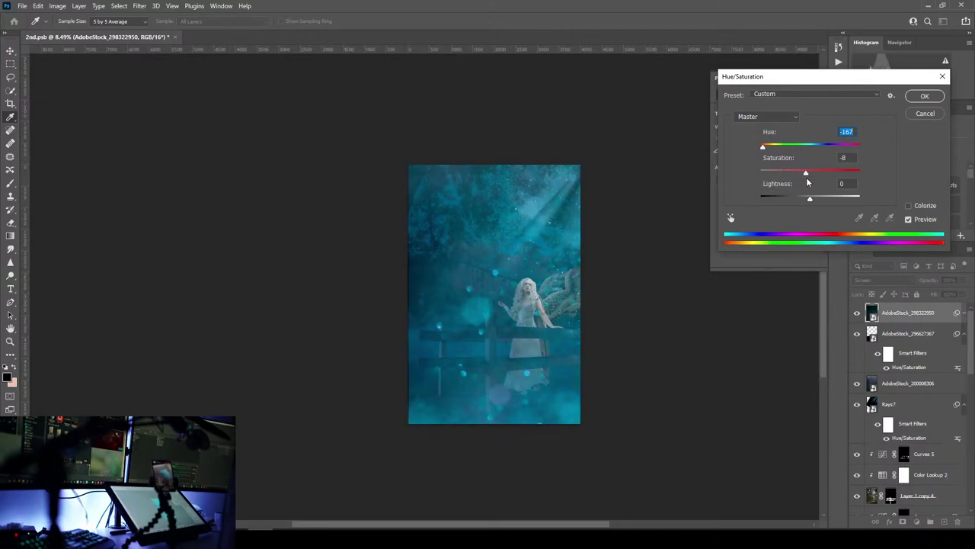
{"action": "left_click_drag", "start_coordinate": [800, 179], "coordinate": [809, 176]}
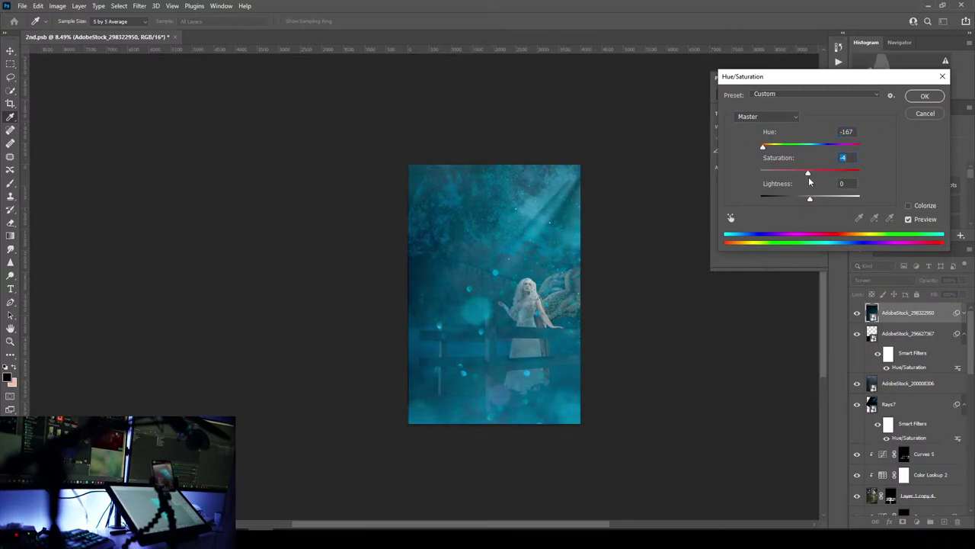
{"action": "left_click", "coordinate": [924, 95]}
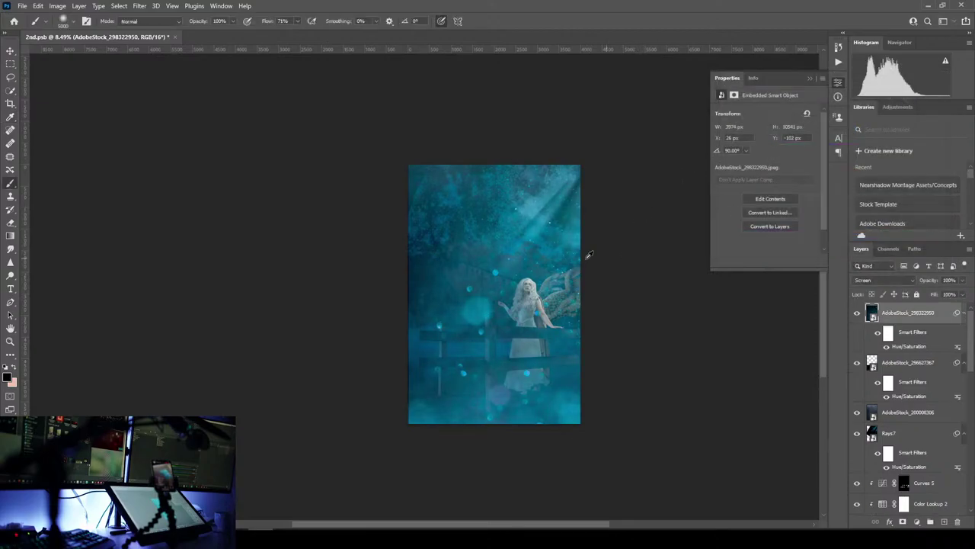
- Move the bokeh layer slightly so its left edge aligns with the canvas edge at X 0 px
{"action": "scroll", "coordinate": [492, 254], "scroll_direction": "up", "scroll_amount": 3}
{"action": "scroll", "coordinate": [495, 246], "scroll_direction": "up", "scroll_amount": 2}
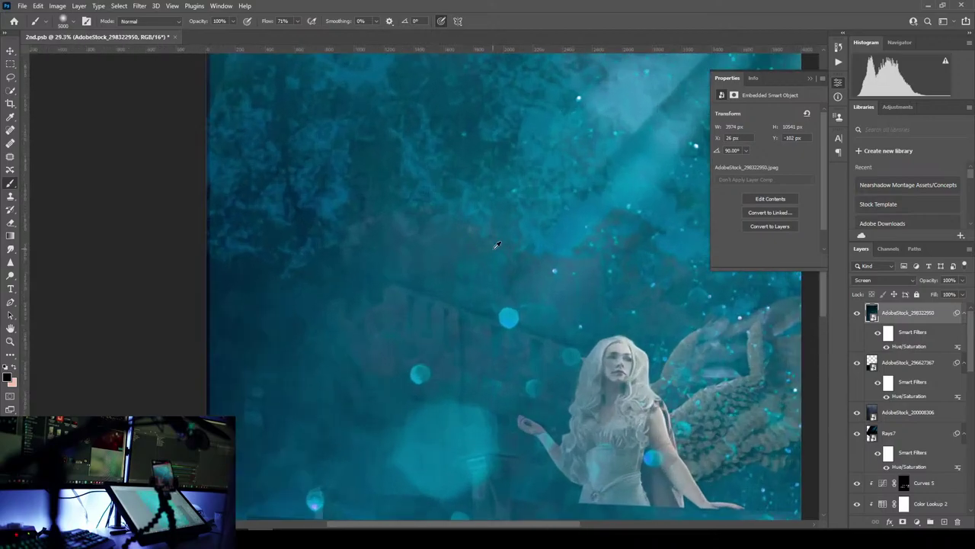
{"action": "scroll", "coordinate": [457, 220], "scroll_direction": "down", "scroll_amount": 3}
{"action": "left_click", "coordinate": [11, 50]}
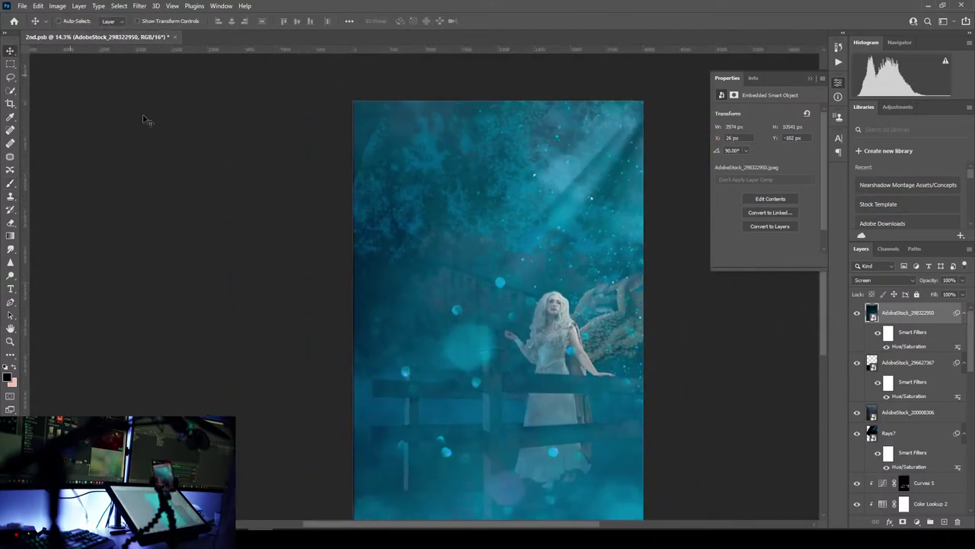
{"action": "left_click_drag", "start_coordinate": [571, 371], "coordinate": [571, 372]}
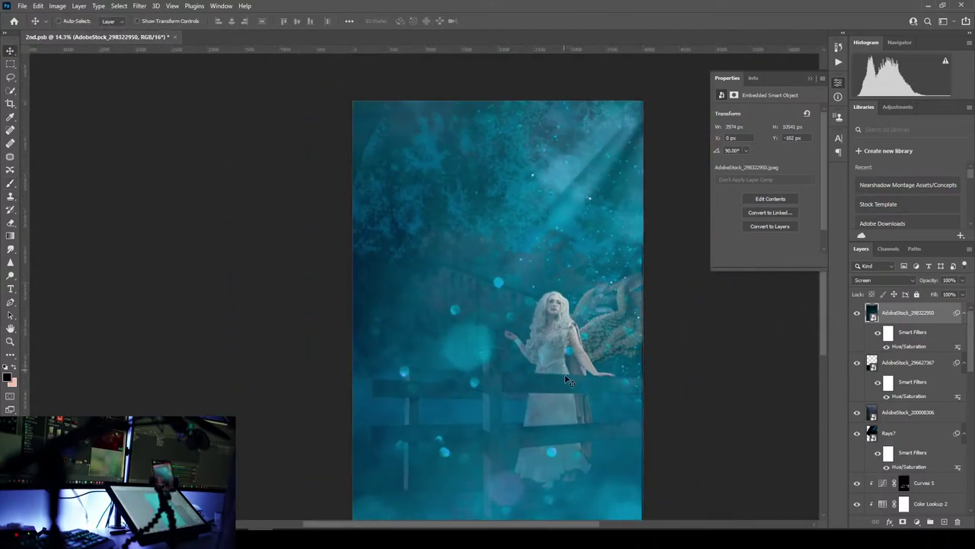
{"action": "scroll", "coordinate": [608, 374], "scroll_direction": "up", "scroll_amount": 3}
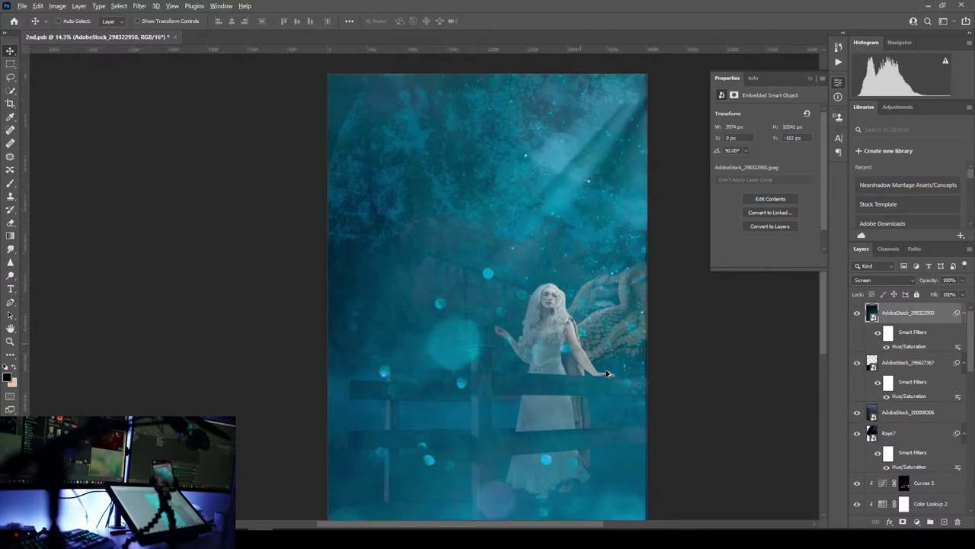
{"action": "scroll", "coordinate": [610, 371], "scroll_direction": "down", "scroll_amount": 3}
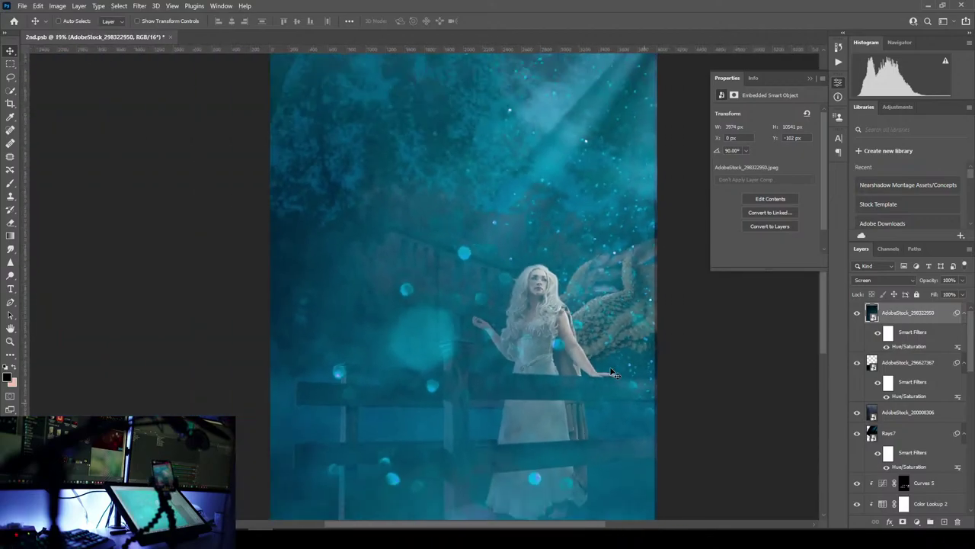
- Enlarge the bokeh layer to about 4026 px wide and shift it slightly down so it fully spans the canvas
{"action": "key", "text": "ctrl+t"}
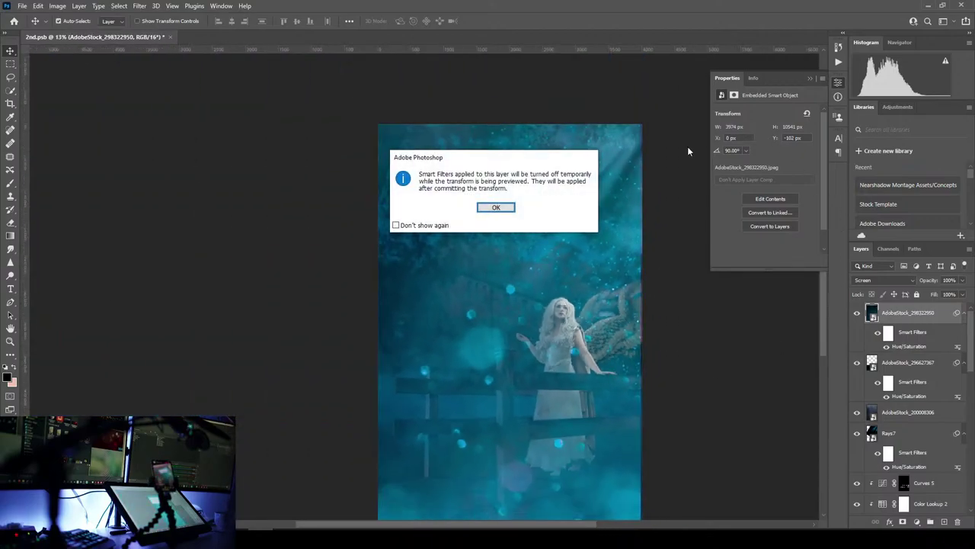
{"action": "left_click", "coordinate": [494, 207]}
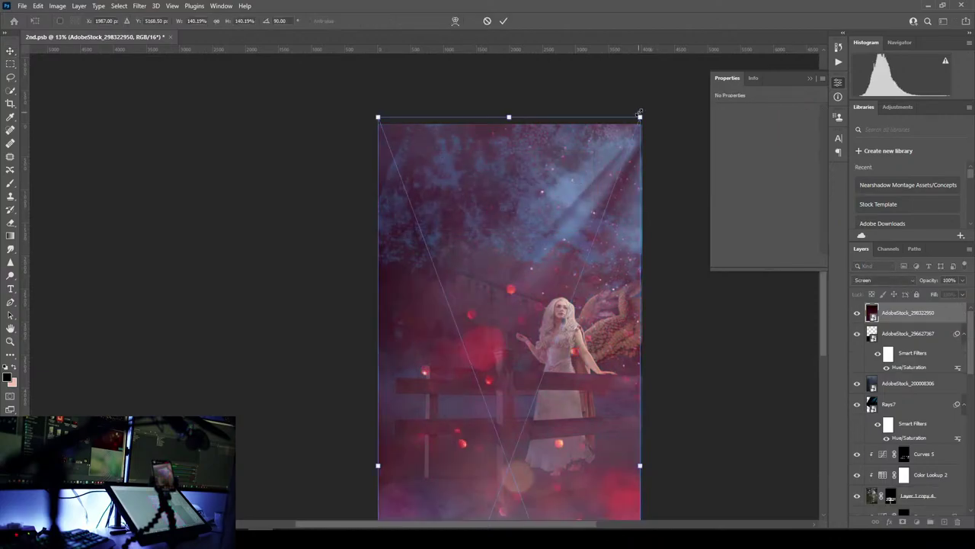
{"action": "mouse_move", "coordinate": [642, 115]}
{"action": "left_mouse_down"}
{"action": "mouse_move", "coordinate": [645, 107]}
{"action": "mouse_move", "coordinate": [645, 125]}
{"action": "left_mouse_up"}
{"action": "left_click_drag", "start_coordinate": [603, 294], "coordinate": [603, 304]}
{"action": "left_click", "coordinate": [503, 20]}
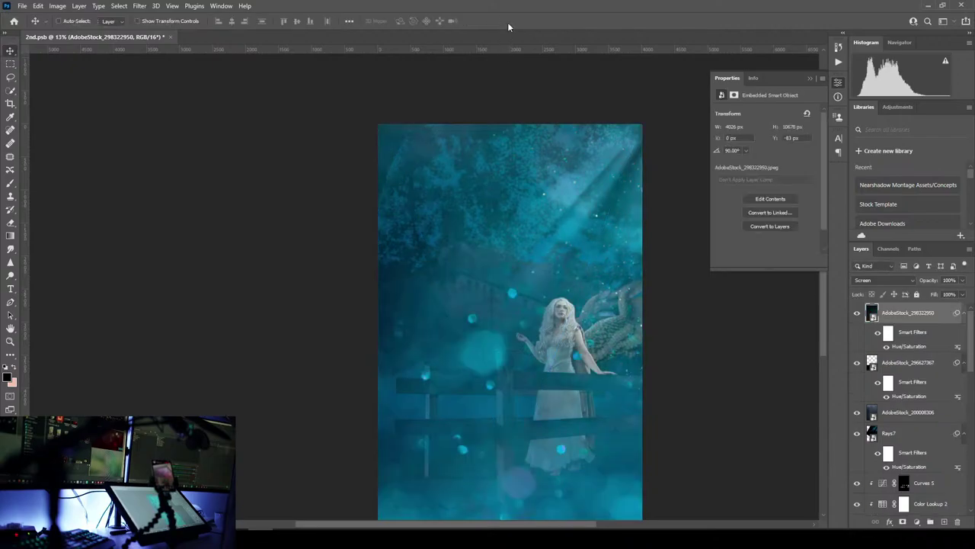
{"action": "scroll", "coordinate": [575, 221], "scroll_direction": "down", "scroll_amount": 3}
{"action": "scroll", "coordinate": [575, 221], "scroll_direction": "up", "scroll_amount": 5}
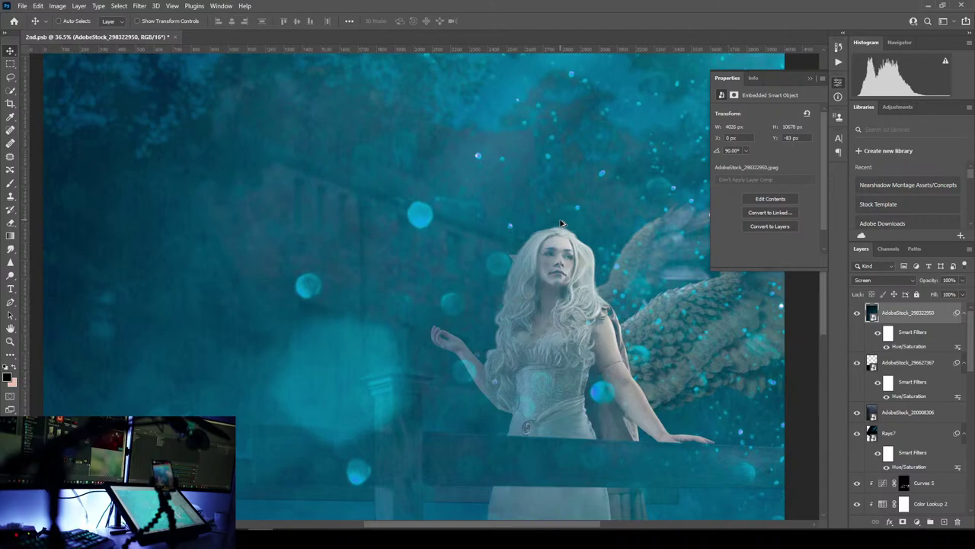
{"action": "scroll", "coordinate": [560, 223], "scroll_direction": "down", "scroll_amount": 5}
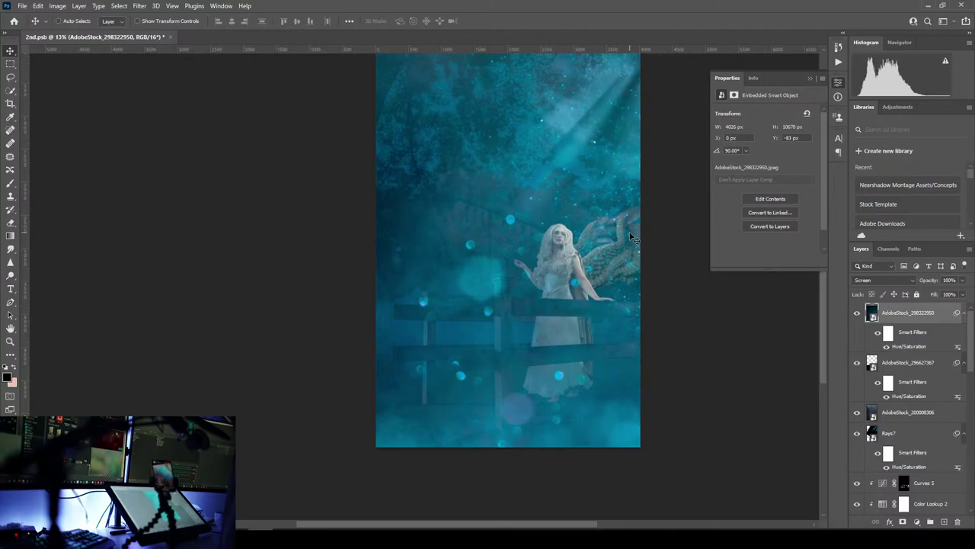
{"action": "left_click", "coordinate": [57, 5]}
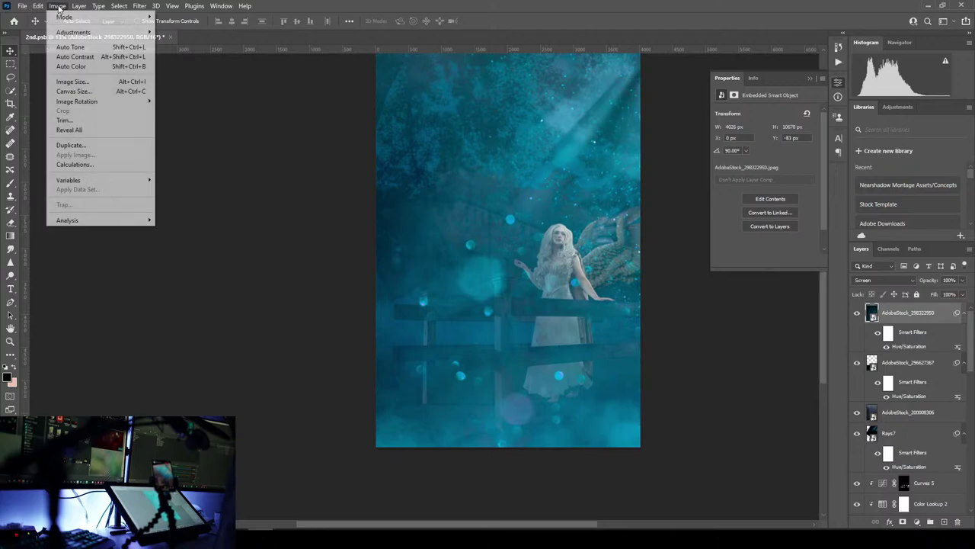
{"action": "mouse_move", "coordinate": [78, 33]}
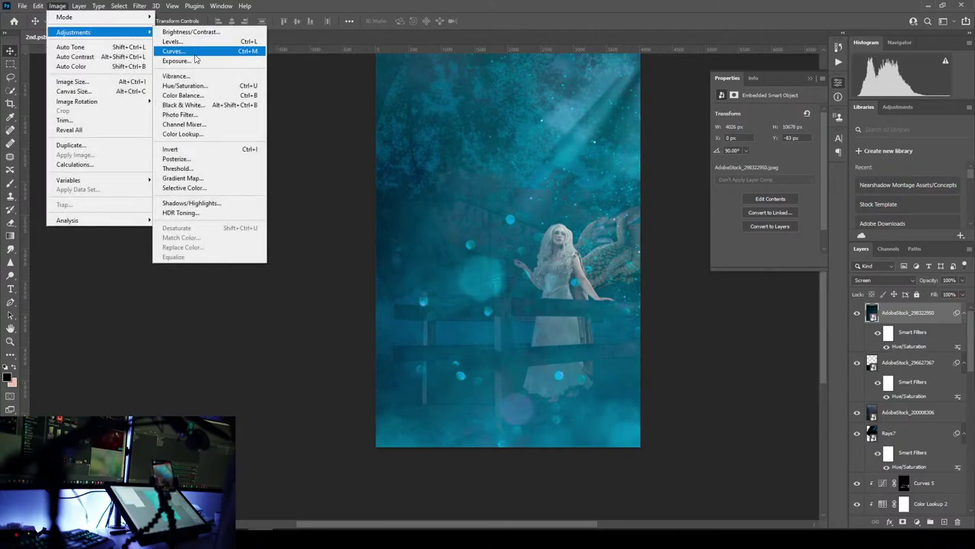
{"action": "left_click", "coordinate": [922, 338]}
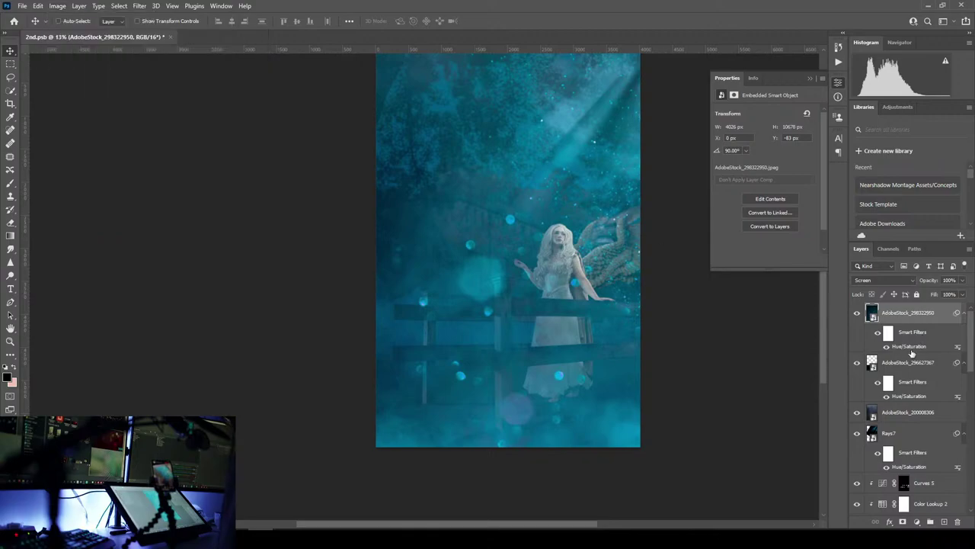
{"action": "double_click", "coordinate": [910, 348]}
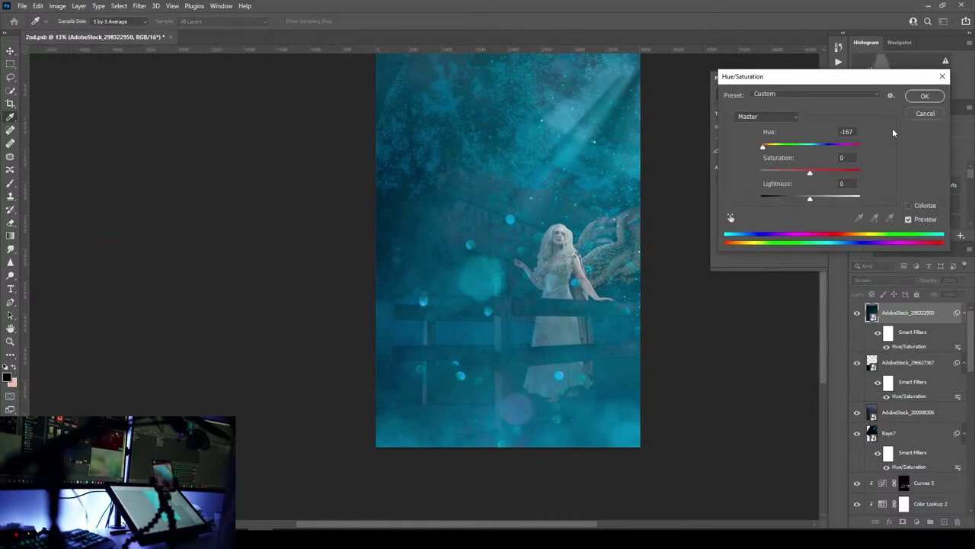
{"action": "left_click", "coordinate": [908, 206]}
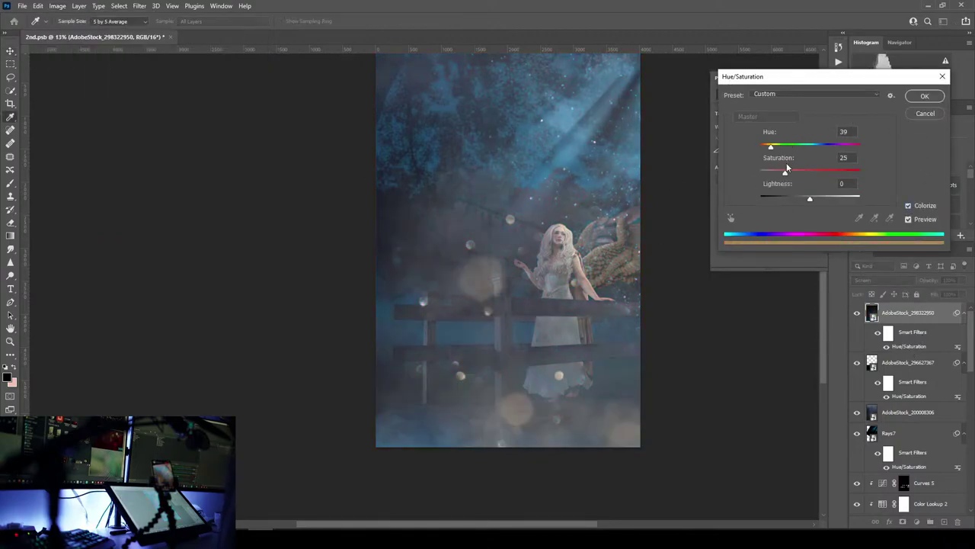
{"action": "left_click_drag", "start_coordinate": [811, 174], "coordinate": [811, 148]}
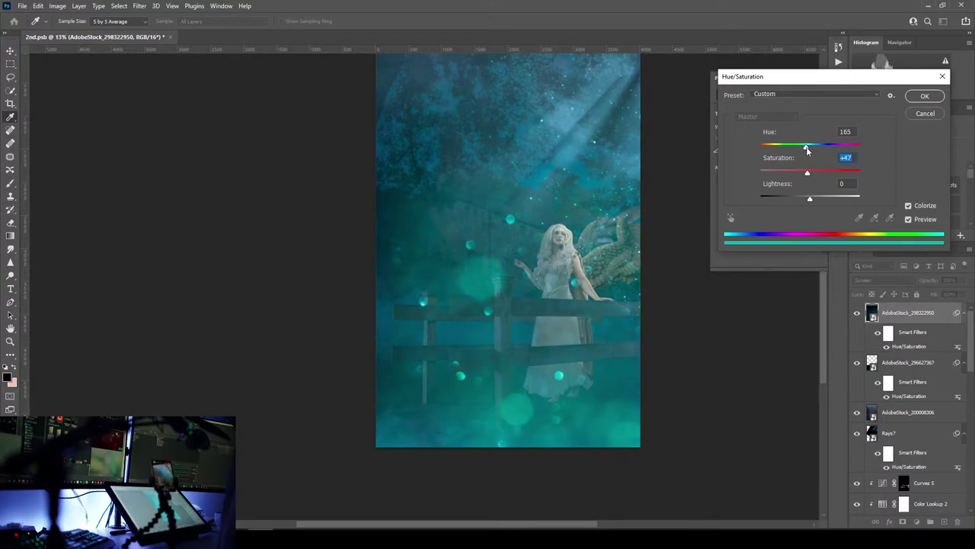
{"action": "left_click_drag", "start_coordinate": [811, 149], "coordinate": [817, 150]}
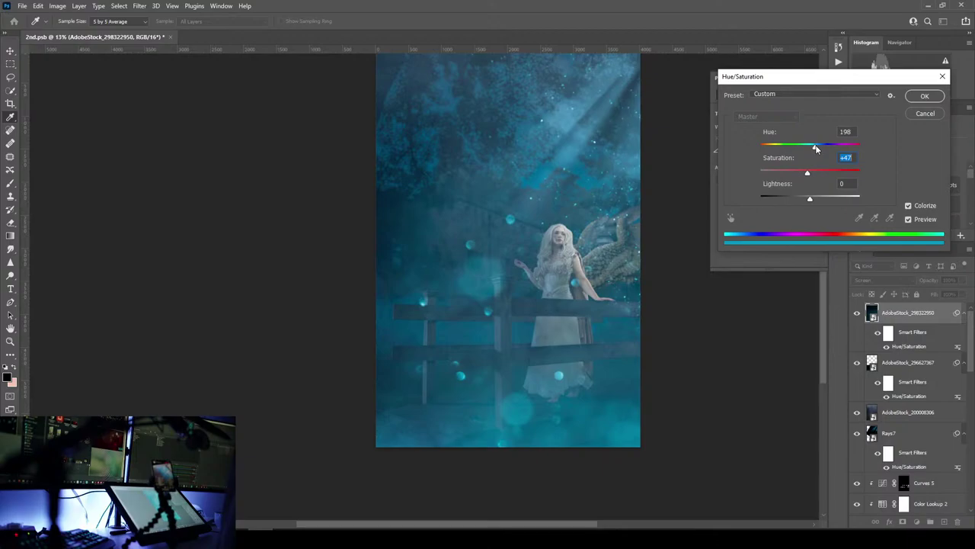
{"action": "left_click_drag", "start_coordinate": [814, 149], "coordinate": [808, 181]}
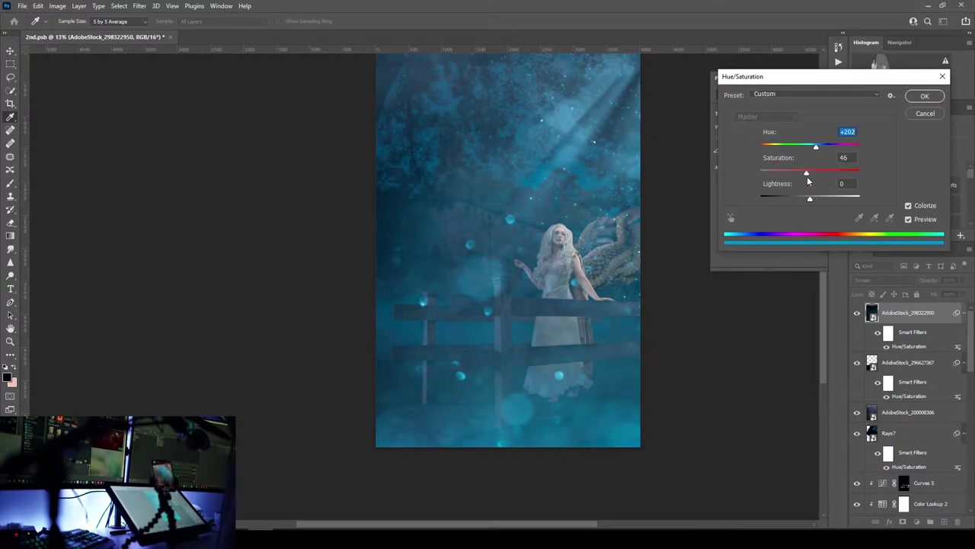
{"action": "key", "text": "Tab"}
{"action": "left_click", "coordinate": [912, 115]}
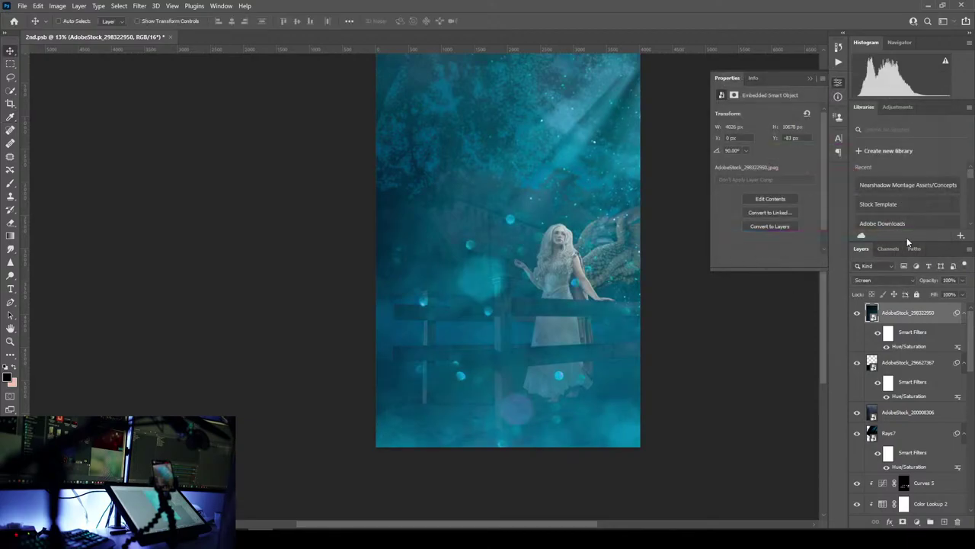
- Change the bokeh layer's blend mode to Soft Light and reduce its fill to about 55%
{"action": "left_click", "coordinate": [890, 280]}
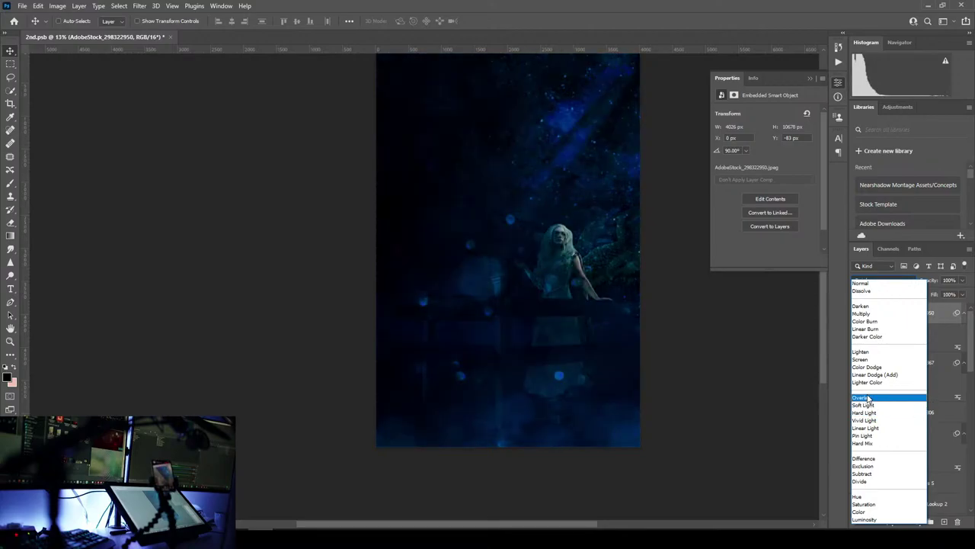
{"action": "left_click", "coordinate": [864, 405]}
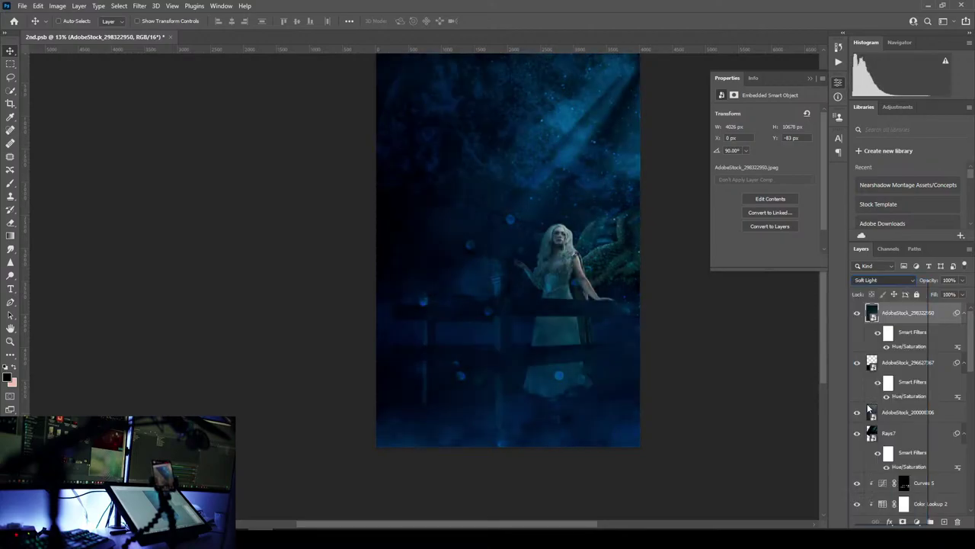
{"action": "left_click", "coordinate": [962, 297]}
{"action": "left_click_drag", "start_coordinate": [962, 307], "coordinate": [937, 314]}
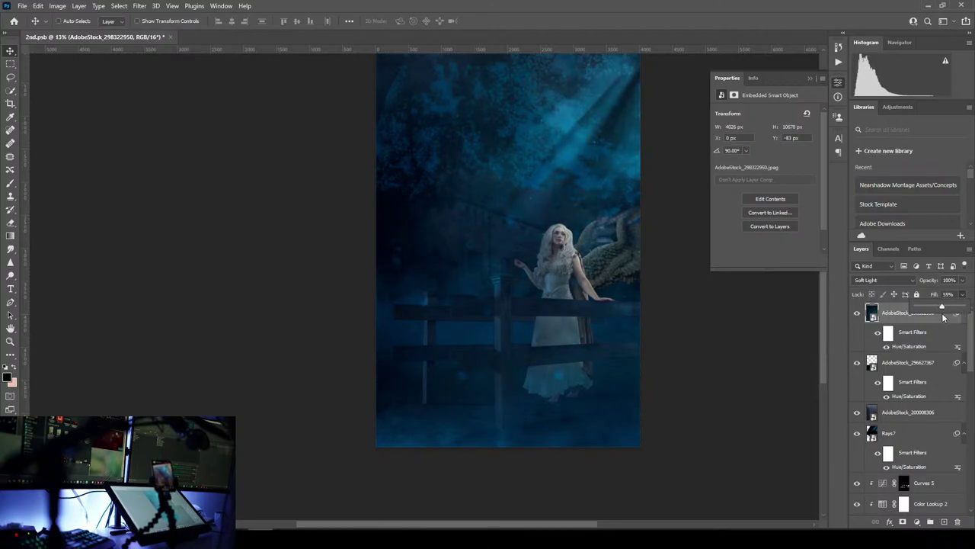
- Raise the bokeh layer's fill to 75% and check the whole composite against the woman
{"action": "mouse_move", "coordinate": [944, 317]}
{"action": "left_mouse_down"}
{"action": "mouse_move", "coordinate": [917, 328]}
{"action": "mouse_move", "coordinate": [952, 319]}
{"action": "left_mouse_up"}
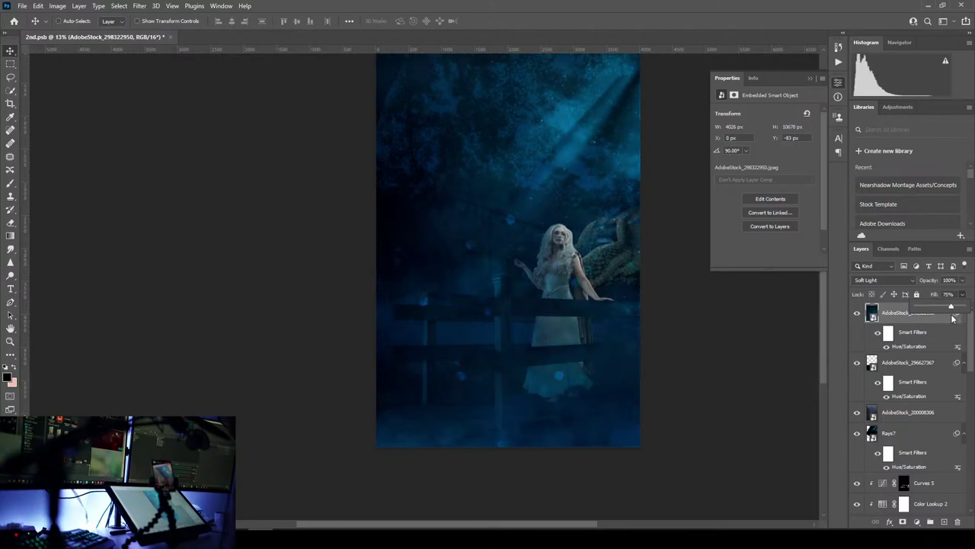
{"action": "scroll", "coordinate": [544, 350], "scroll_direction": "down", "scroll_amount": 3}
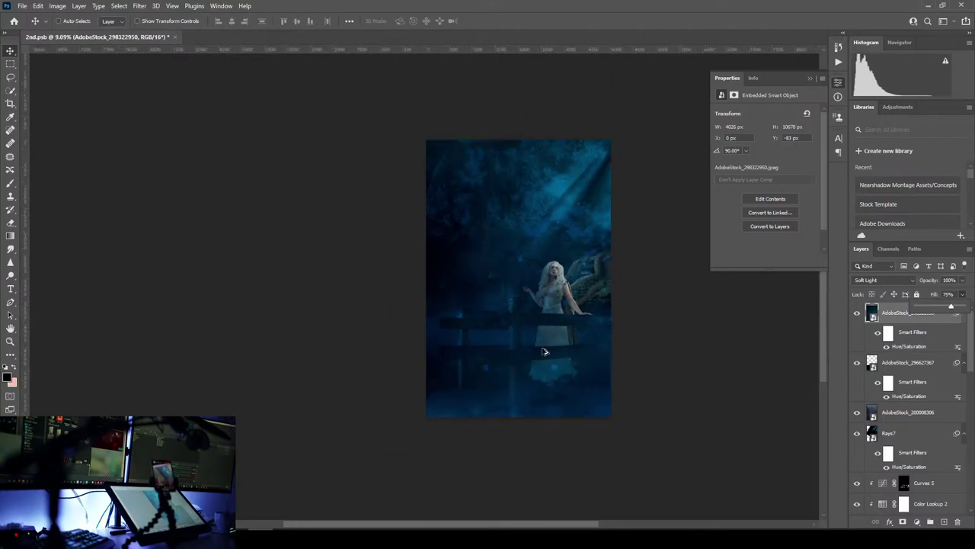
{"action": "scroll", "coordinate": [568, 329], "scroll_direction": "up", "scroll_amount": 3}
{"action": "scroll", "coordinate": [568, 330], "scroll_direction": "up", "scroll_amount": 3}
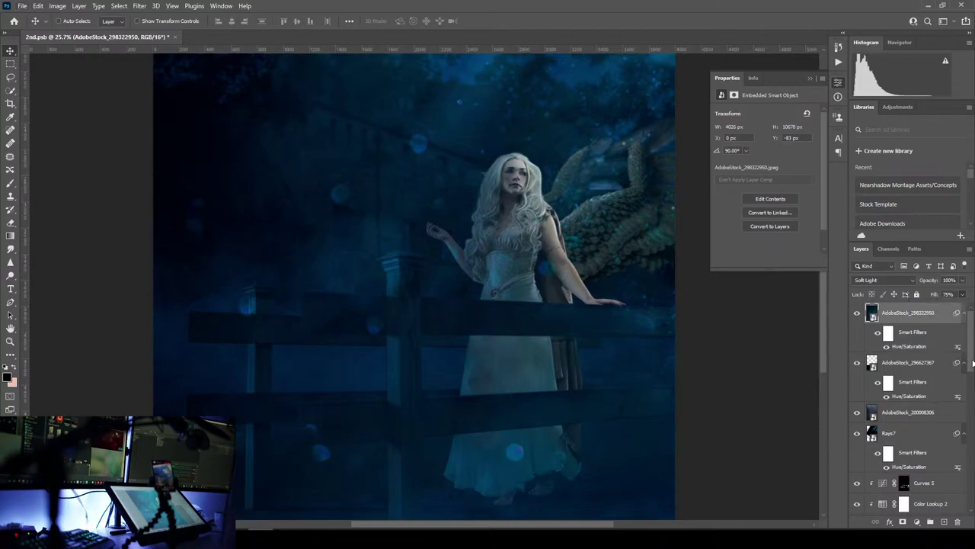
- Save the composite document
{"action": "scroll", "coordinate": [966, 362], "scroll_direction": "down", "scroll_amount": 2}
{"action": "key", "text": "ctrl"}
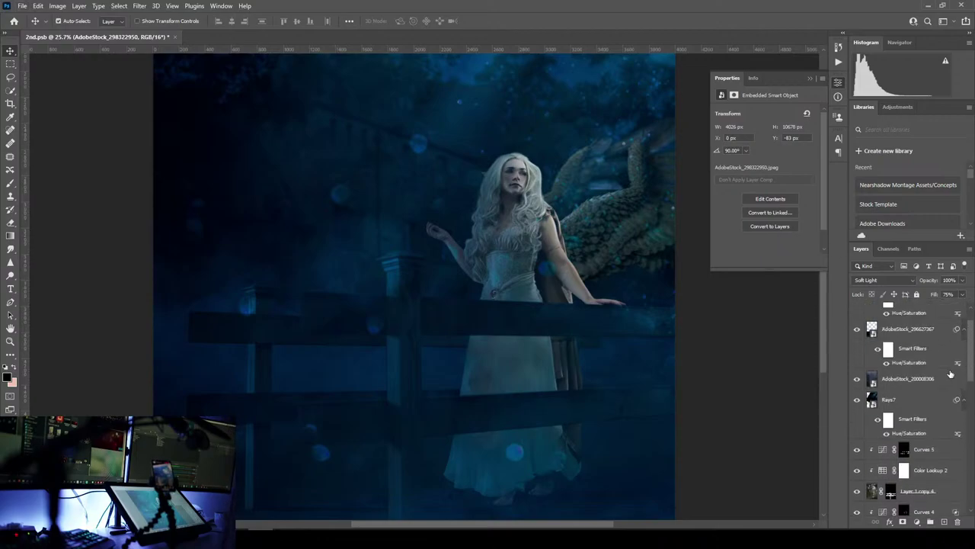
{"action": "key", "text": "ctrl+s"}
{"action": "scroll", "coordinate": [738, 368], "scroll_direction": "up", "scroll_amount": 1}
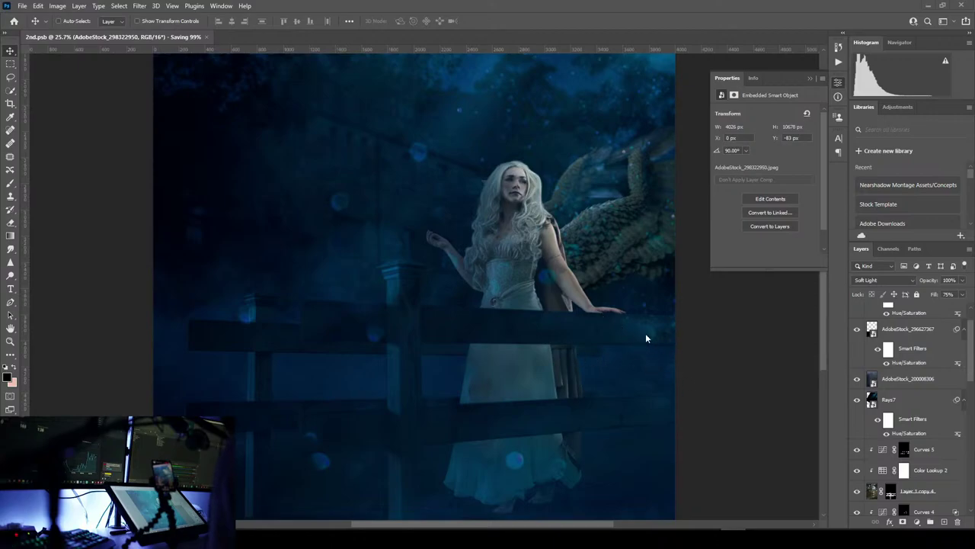
- Select the Rays7 light-ray layer and raise its fill to 91%
{"action": "left_click_drag", "start_coordinate": [673, 342], "coordinate": [572, 308]}
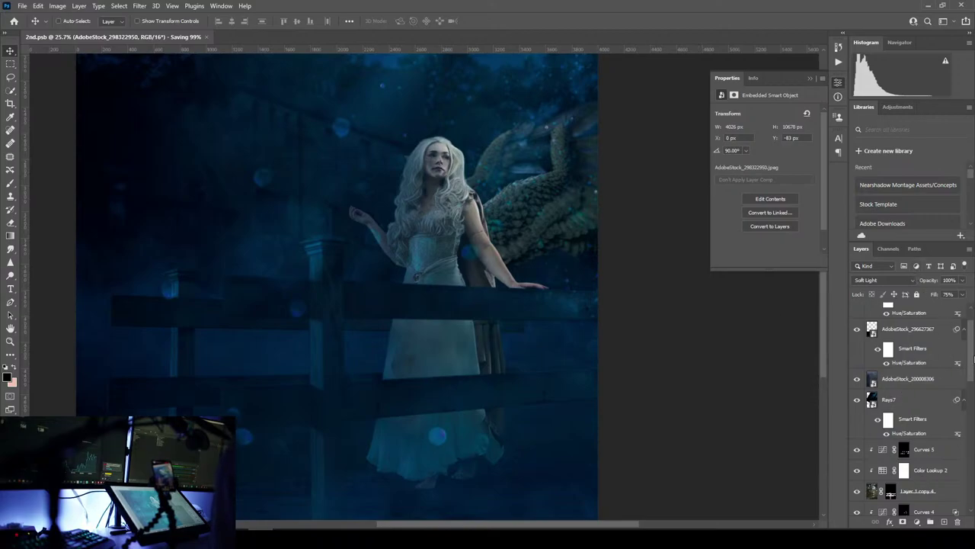
{"action": "left_click_drag", "start_coordinate": [974, 358], "coordinate": [973, 380]}
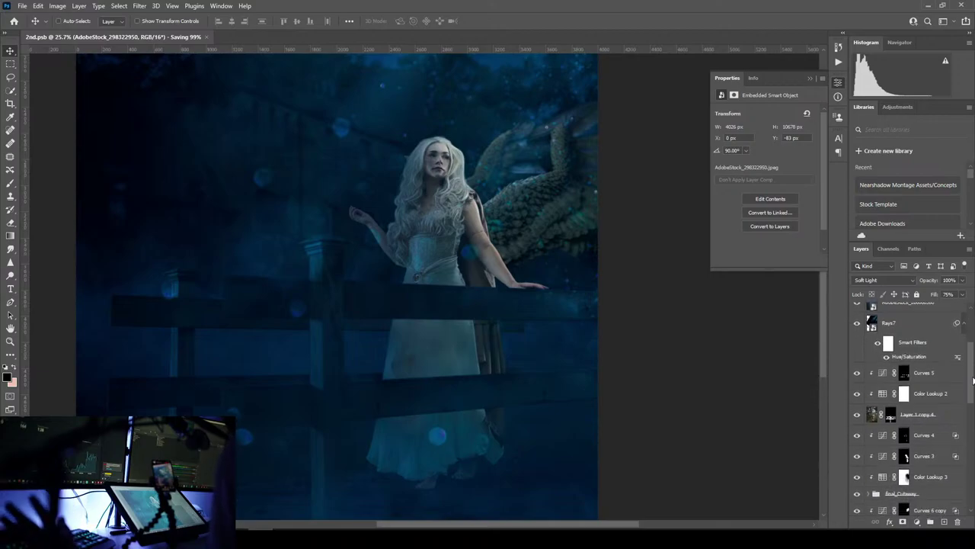
{"action": "mouse_move", "coordinate": [973, 379]}
{"action": "left_mouse_down"}
{"action": "mouse_move", "coordinate": [973, 392]}
{"action": "mouse_move", "coordinate": [968, 361]}
{"action": "left_mouse_up"}
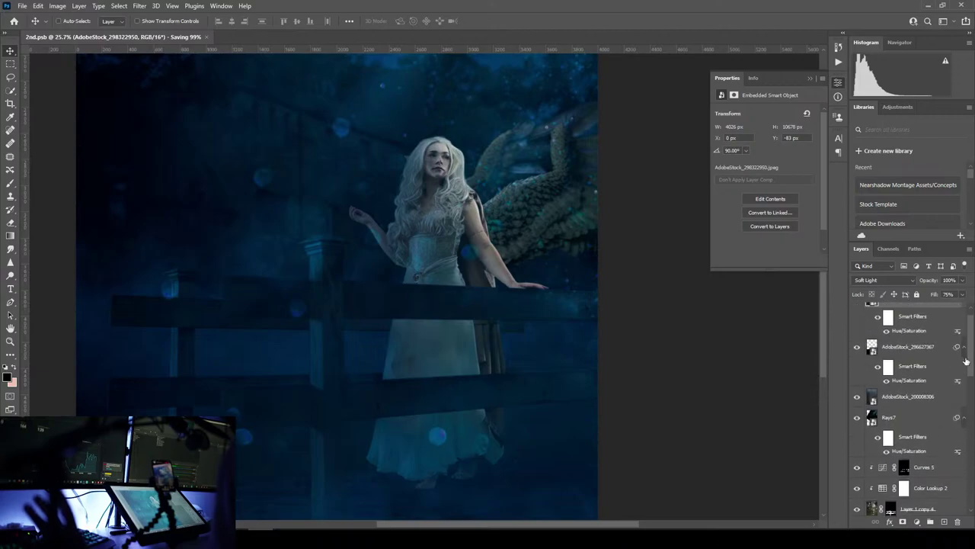
{"action": "left_click", "coordinate": [903, 424]}
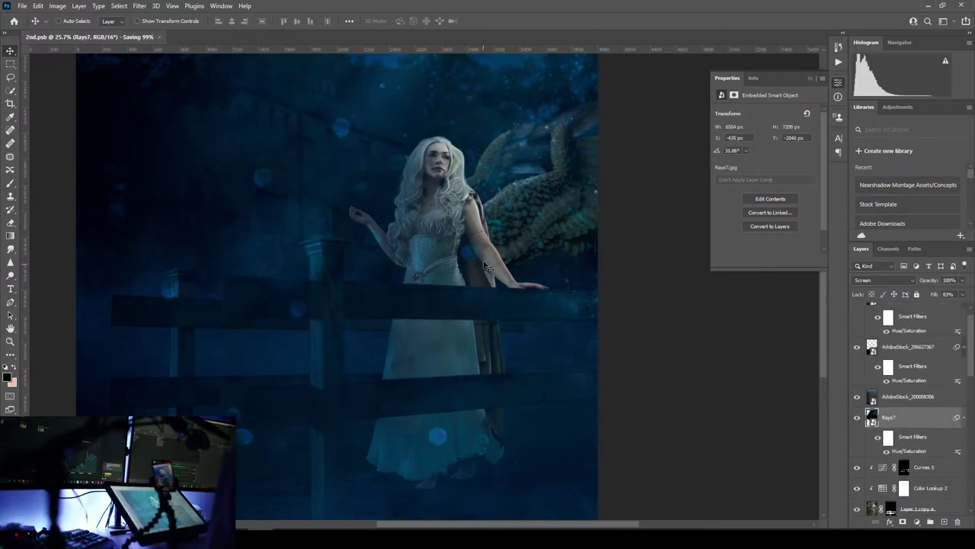
{"action": "left_click_drag", "start_coordinate": [415, 156], "coordinate": [470, 429]}
{"action": "left_click", "coordinate": [962, 294]}
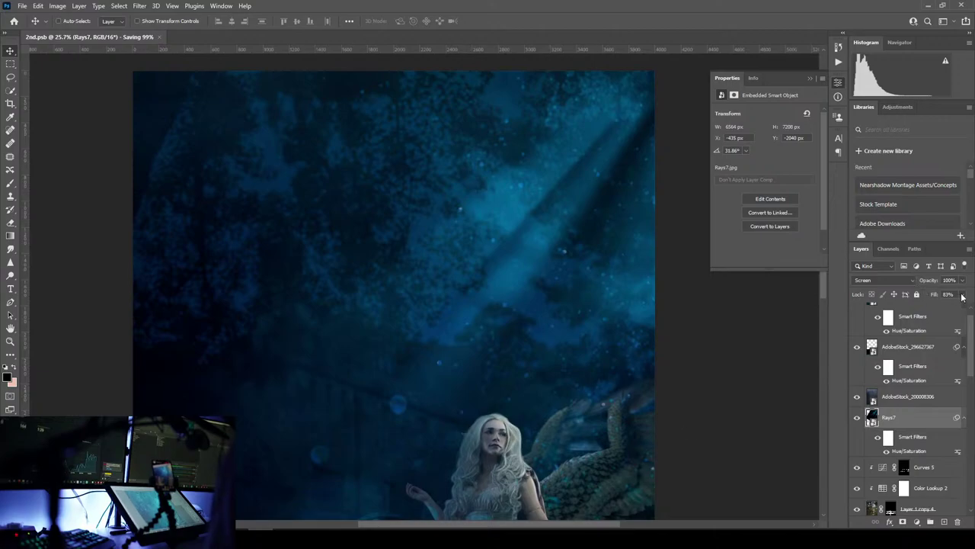
{"action": "mouse_move", "coordinate": [957, 306]}
{"action": "left_mouse_down"}
{"action": "mouse_move", "coordinate": [971, 307]}
{"action": "mouse_move", "coordinate": [941, 318]}
{"action": "mouse_move", "coordinate": [974, 313]}
{"action": "mouse_move", "coordinate": [968, 319]}
{"action": "left_mouse_up"}
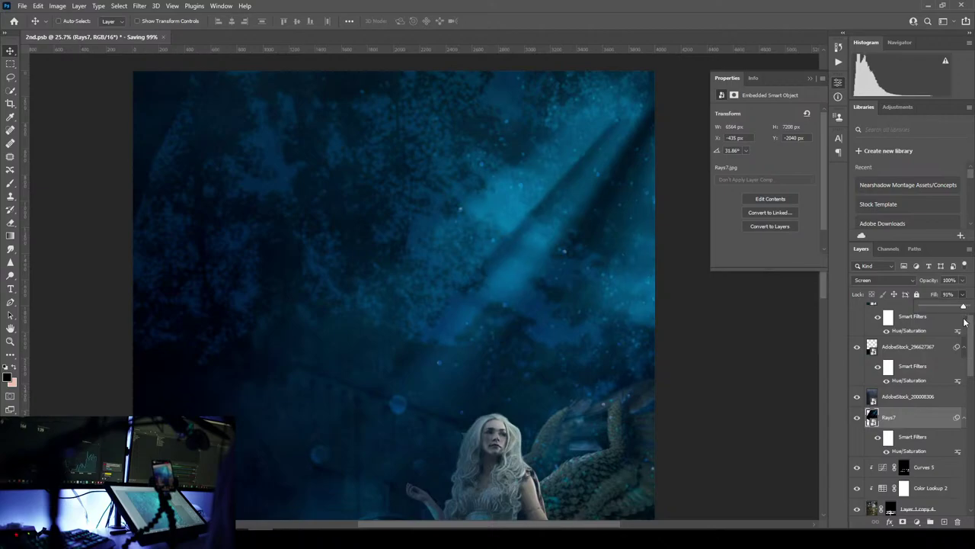
{"action": "left_click_drag", "start_coordinate": [520, 423], "coordinate": [442, 236]}
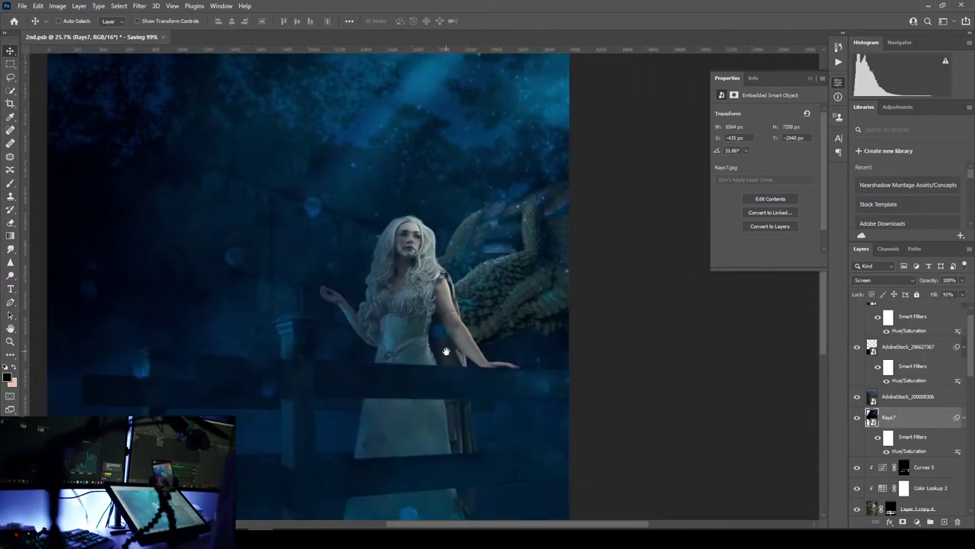
{"action": "left_click_drag", "start_coordinate": [446, 352], "coordinate": [462, 348]}
{"action": "scroll", "coordinate": [462, 349], "scroll_direction": "down", "scroll_amount": 3}
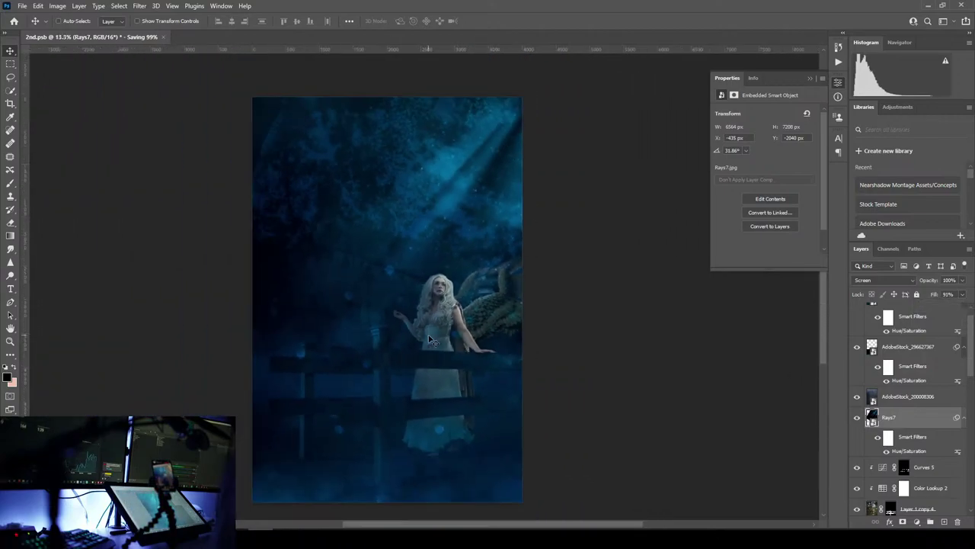
{"action": "scroll", "coordinate": [429, 339], "scroll_direction": "up", "scroll_amount": 3}
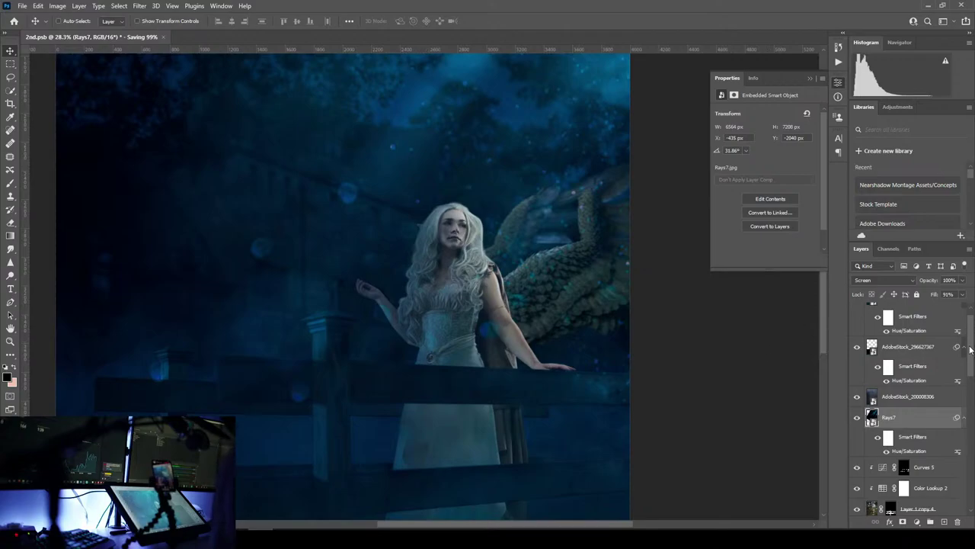
- Lower the fill of the woman's Curves 3 adjustment and set the Curves 4 adjustment's fill to 92%
{"action": "left_click_drag", "start_coordinate": [970, 349], "coordinate": [974, 423]}
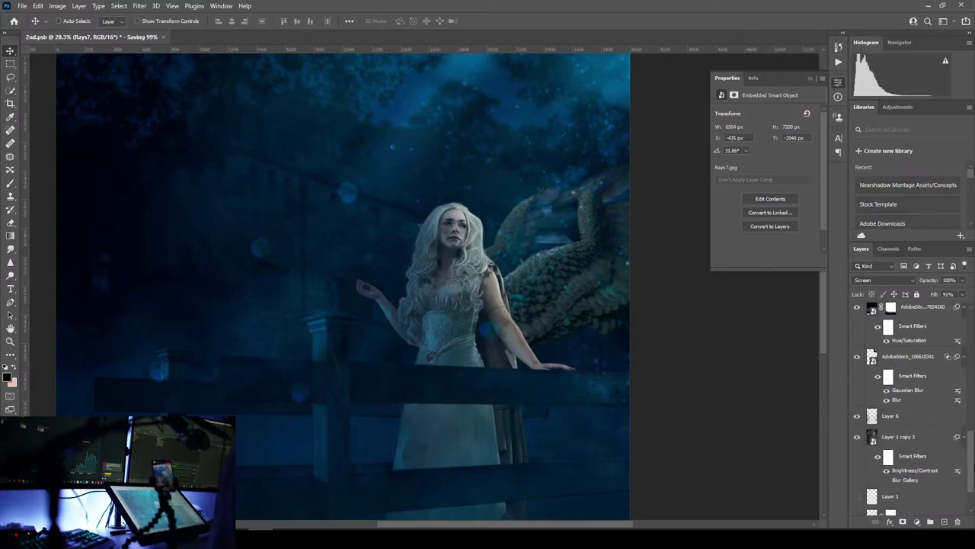
{"action": "scroll", "coordinate": [906, 404], "scroll_direction": "up", "scroll_amount": 3}
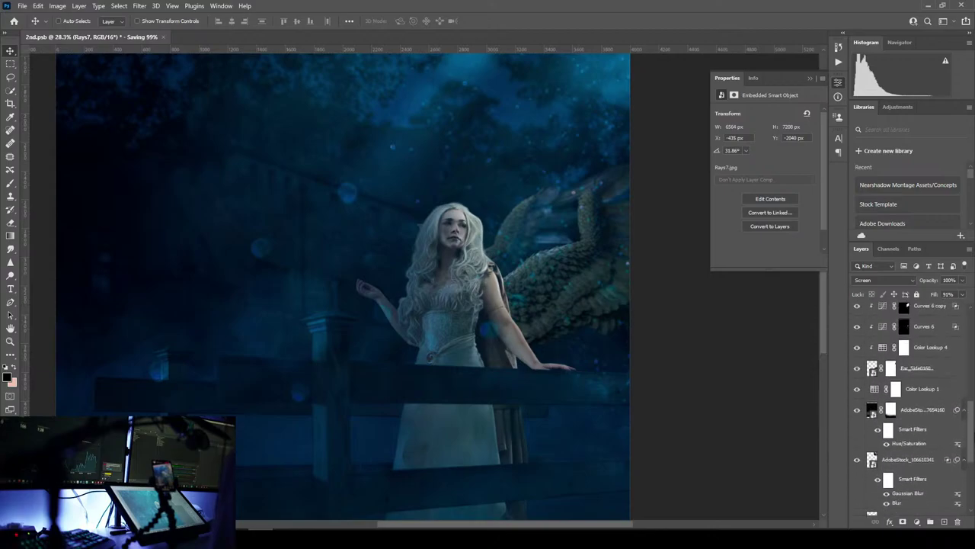
{"action": "scroll", "coordinate": [906, 404], "scroll_direction": "up", "scroll_amount": 2}
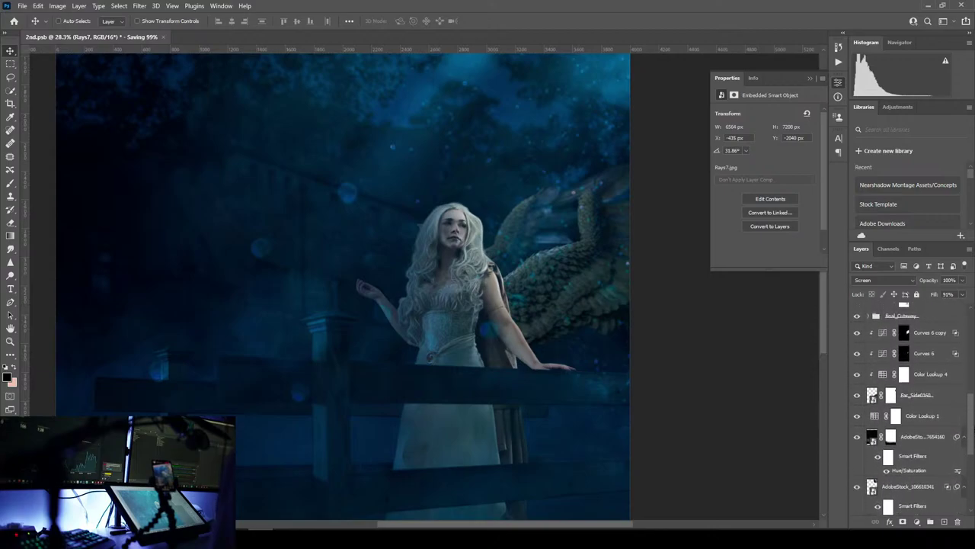
{"action": "scroll", "coordinate": [864, 354], "scroll_direction": "up", "scroll_amount": 2}
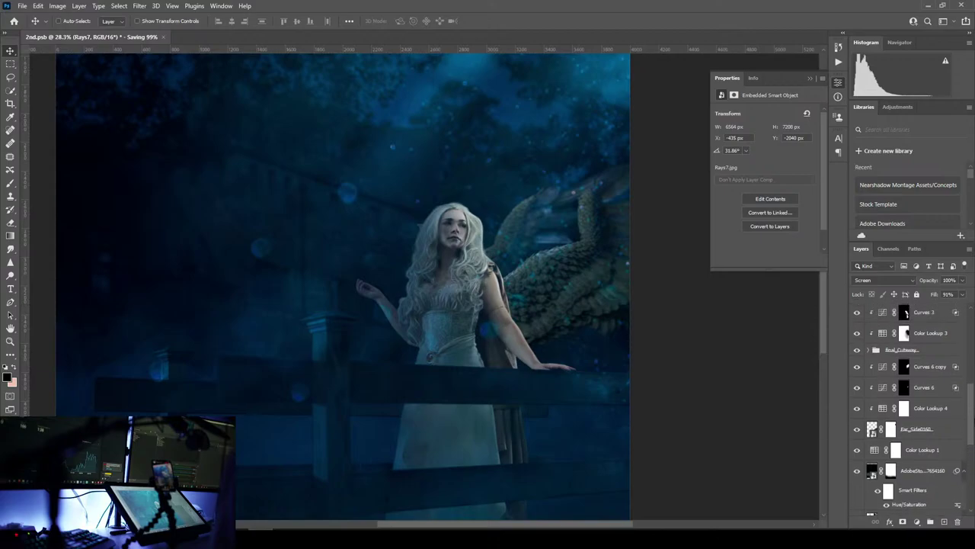
{"action": "left_click", "coordinate": [877, 355]}
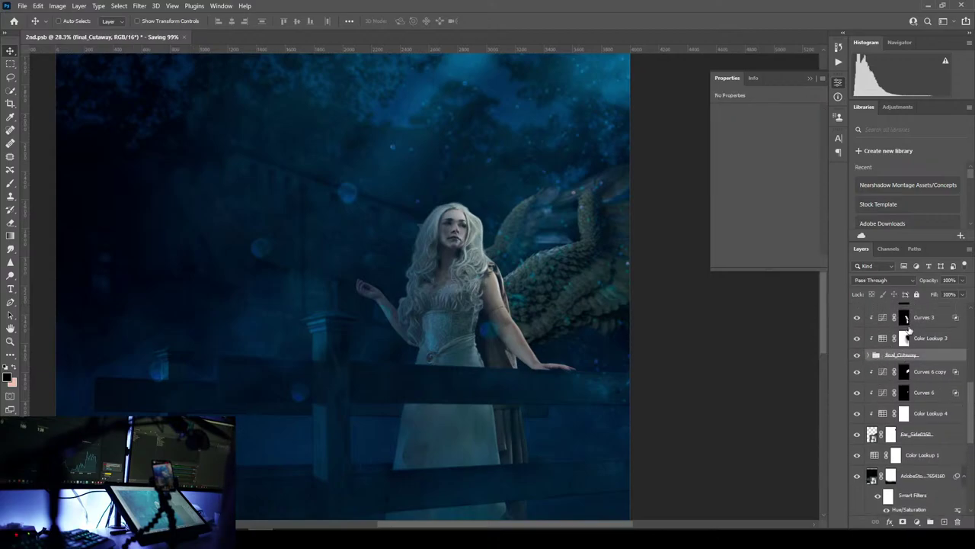
{"action": "left_click", "coordinate": [905, 317]}
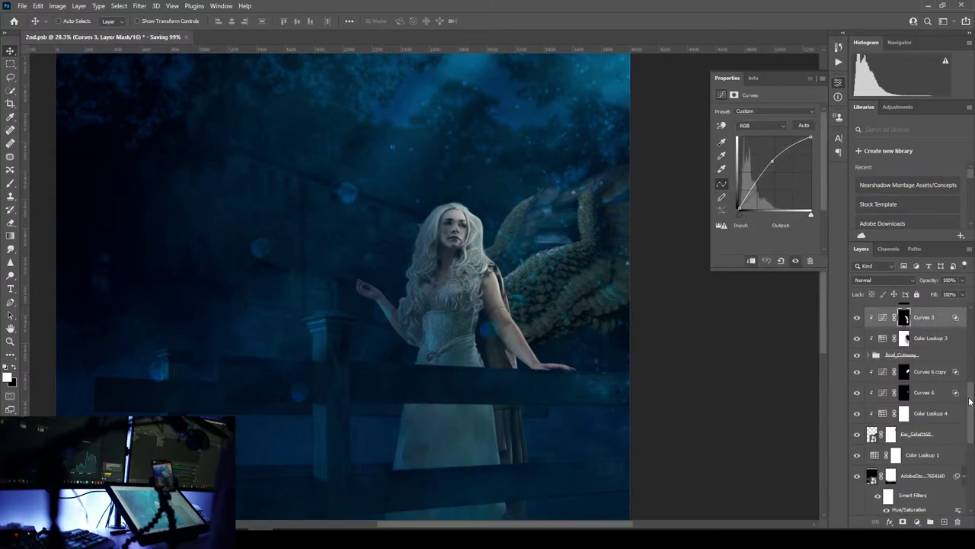
{"action": "scroll", "coordinate": [970, 401], "scroll_direction": "up", "scroll_amount": 5}
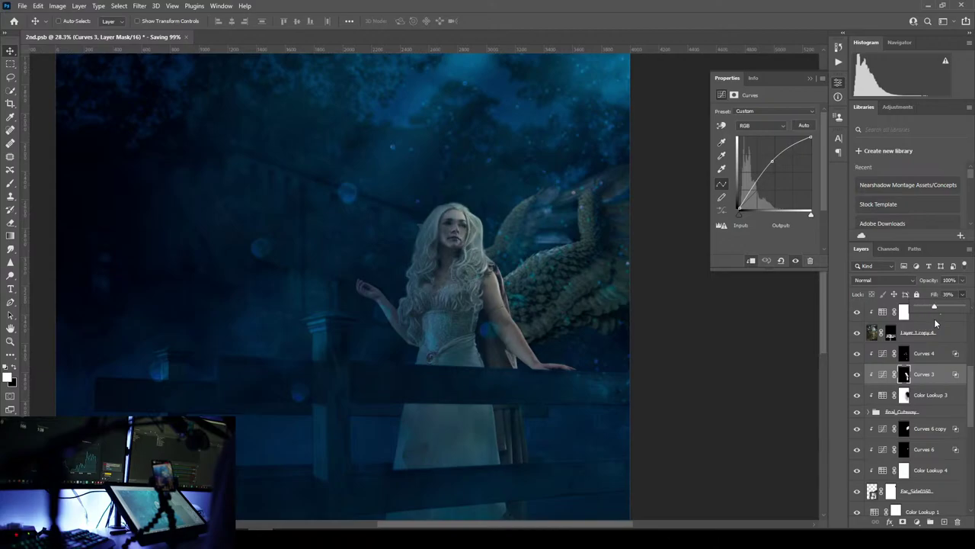
{"action": "left_click_drag", "start_coordinate": [934, 320], "coordinate": [939, 319]}
{"action": "key", "text": "alt+bracketright"}
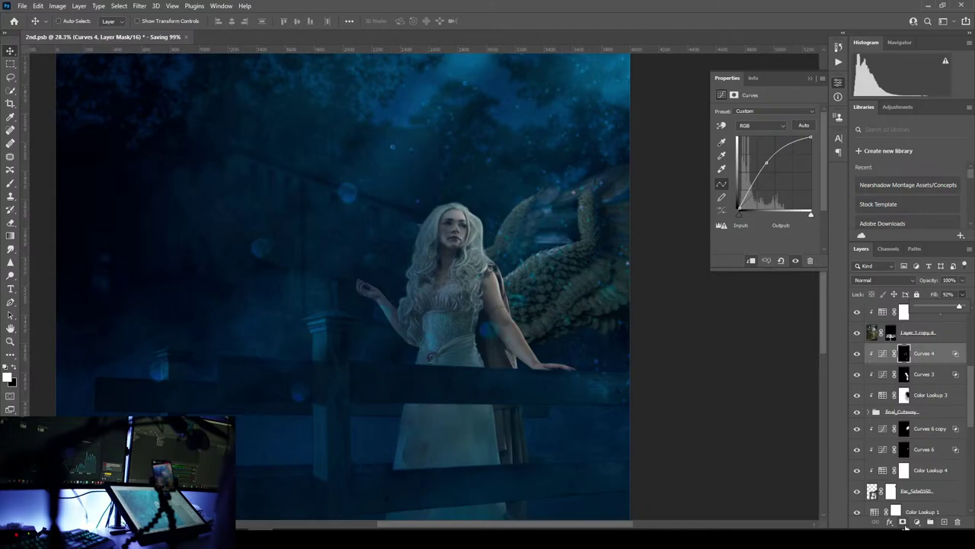
- Add a clipped Curves adjustment above Curves 4, darken midtones with input 126 and output 106, and invert its mask to black
{"action": "left_click", "coordinate": [916, 522]}
{"action": "left_click", "coordinate": [907, 393]}
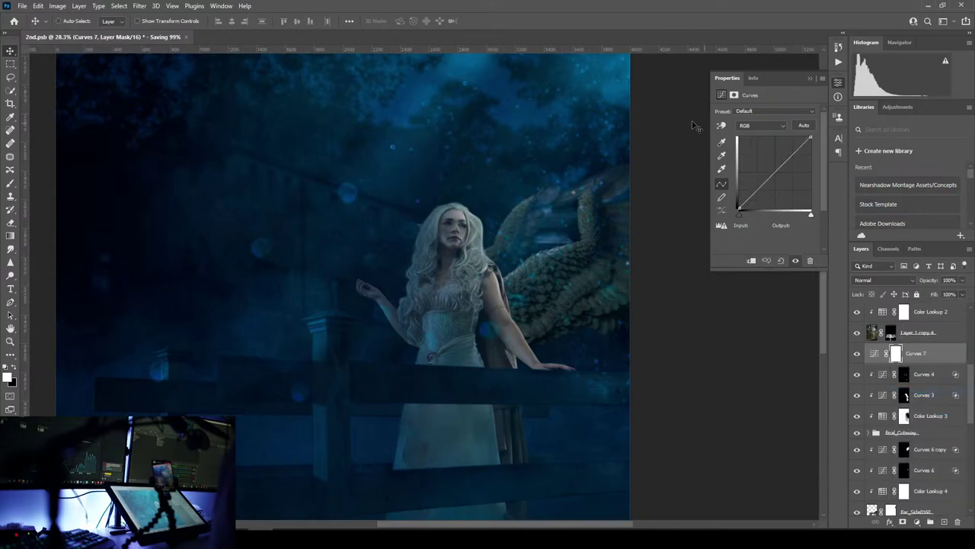
{"action": "left_click_drag", "start_coordinate": [771, 176], "coordinate": [773, 180]}
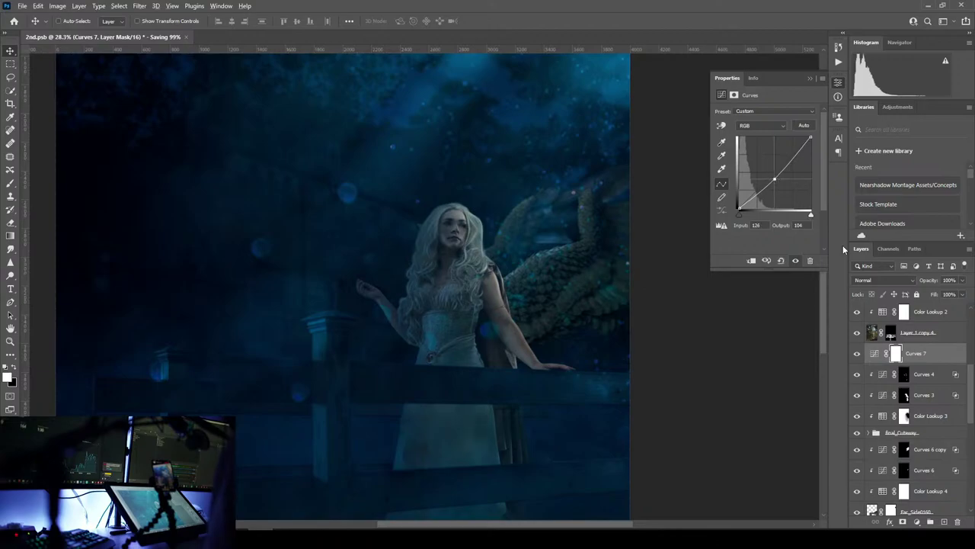
{"action": "left_click", "coordinate": [899, 362], "text": "alt"}
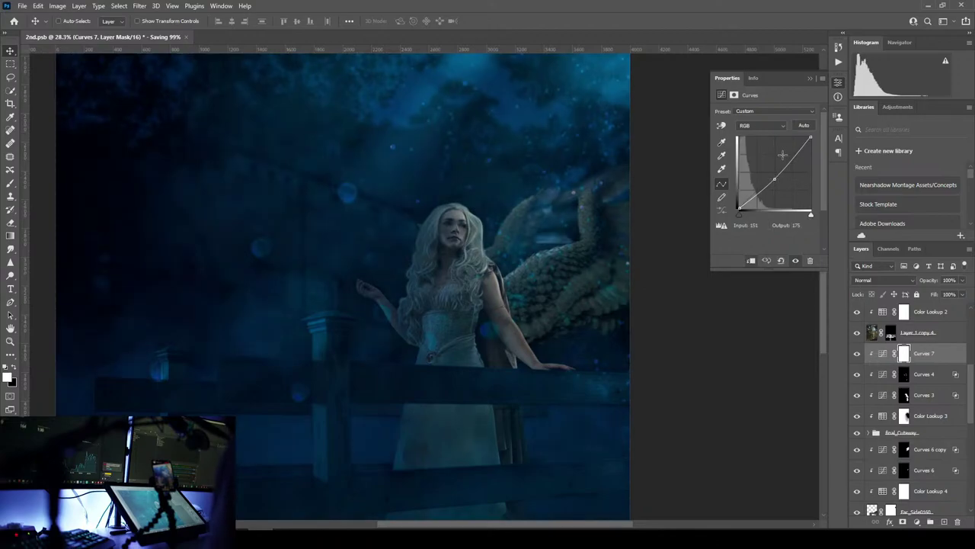
{"action": "left_click_drag", "start_coordinate": [774, 179], "coordinate": [774, 180]}
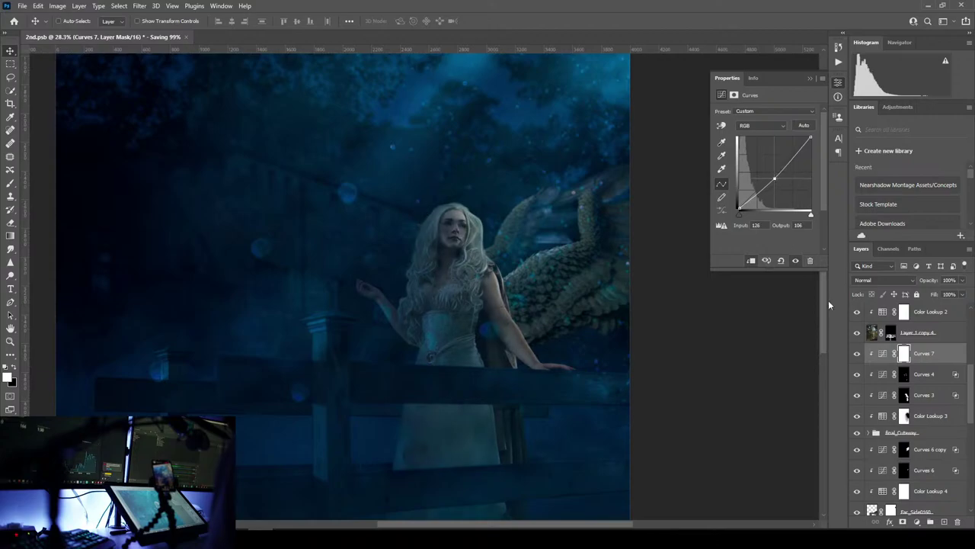
{"action": "left_click", "coordinate": [908, 362]}
{"action": "key", "text": "ctrl+i"}
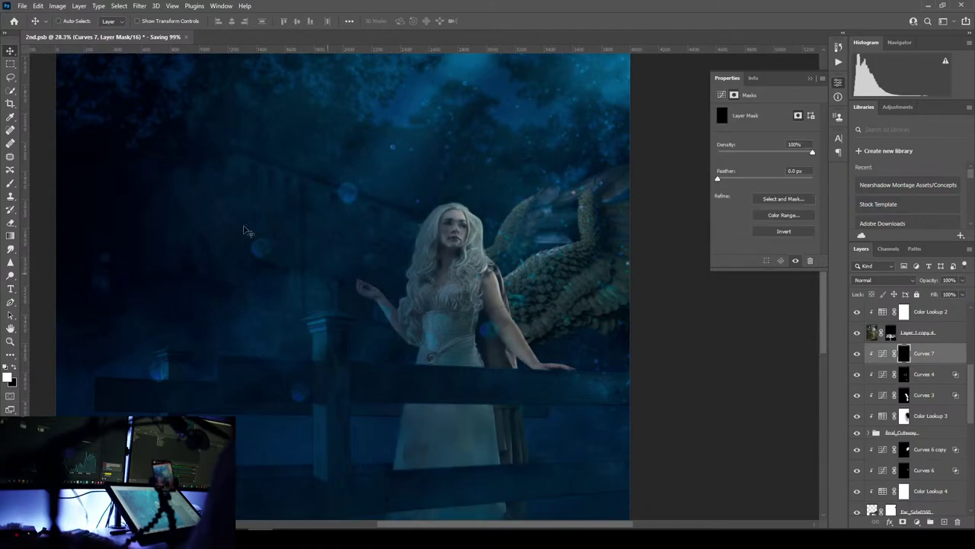
- Set up a 50 px white brush with 47% opacity and 51% flow for painting the darkening mask on the woman's face
{"action": "left_click", "coordinate": [10, 184]}
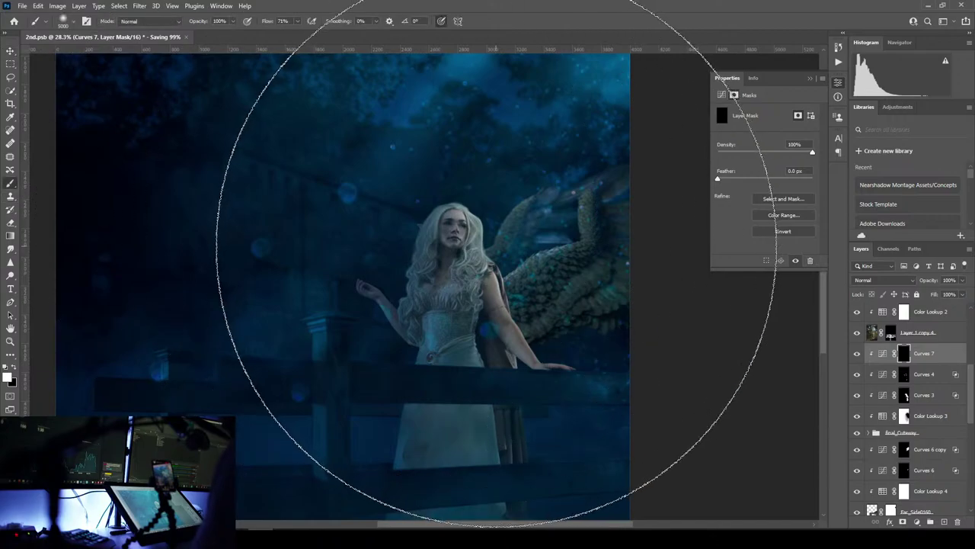
{"action": "key", "text": "bracketleft"}
{"action": "key", "text": "bracketleft"}
{"action": "key", "text": "bracketleft"}
{"action": "key", "text": "bracketleft"}
{"action": "key", "text": "bracketleft"}
{"action": "key", "text": "bracketleft"}
{"action": "key", "text": "bracketleft"}
{"action": "key", "text": "bracketleft"}
{"action": "key", "text": "bracketleft"}
{"action": "key", "text": "bracketleft"}
{"action": "key", "text": "bracketleft"}
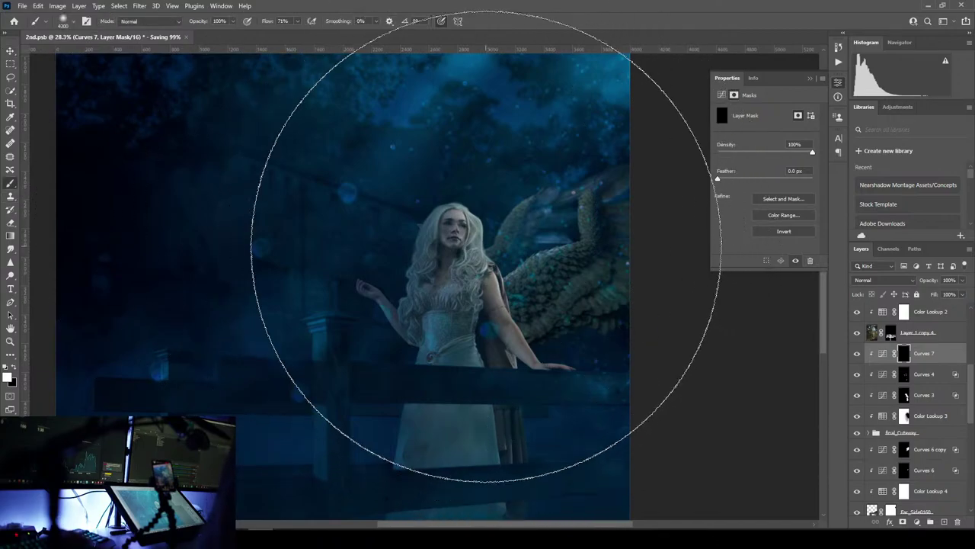
{"action": "key", "text": "bracketleft"}
{"action": "key", "text": "bracketleft"}
{"action": "key", "text": "bracketleft"}
{"action": "key", "text": "bracketleft"}
{"action": "key", "text": "bracketleft"}
{"action": "key", "text": "bracketleft"}
{"action": "key", "text": "bracketleft"}
{"action": "key", "text": "bracketleft"}
{"action": "key", "text": "bracketleft"}
{"action": "key", "text": "bracketleft"}
{"action": "key", "text": "bracketleft"}
{"action": "key", "text": "bracketleft"}
{"action": "key", "text": "bracketleft"}
{"action": "key", "text": "bracketleft"}
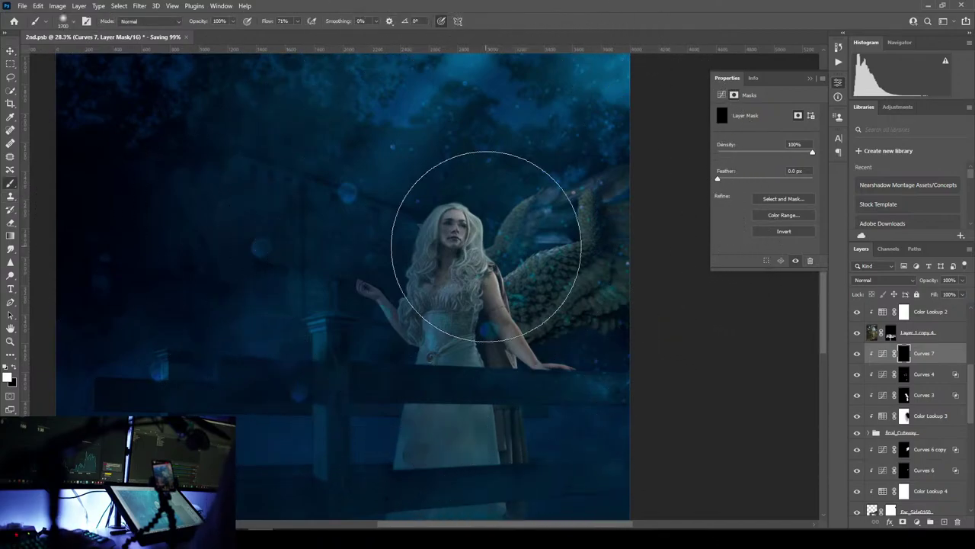
{"action": "key", "text": "bracketleft"}
{"action": "key", "text": "bracketleft"}
{"action": "key", "text": "bracketleft"}
{"action": "key", "text": "bracketleft"}
{"action": "key", "text": "bracketleft"}
{"action": "key", "text": "bracketleft"}
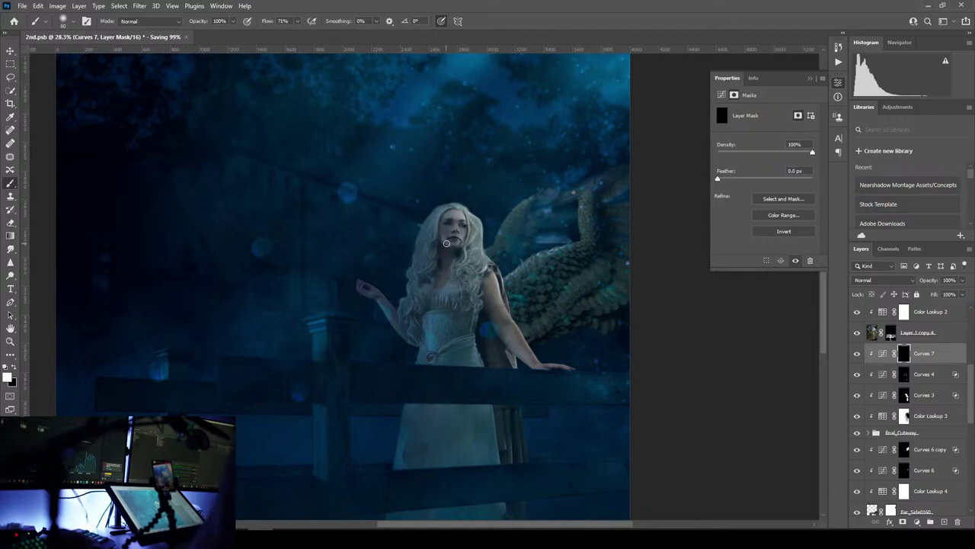
{"action": "scroll", "coordinate": [447, 243], "scroll_direction": "up", "scroll_amount": 2}
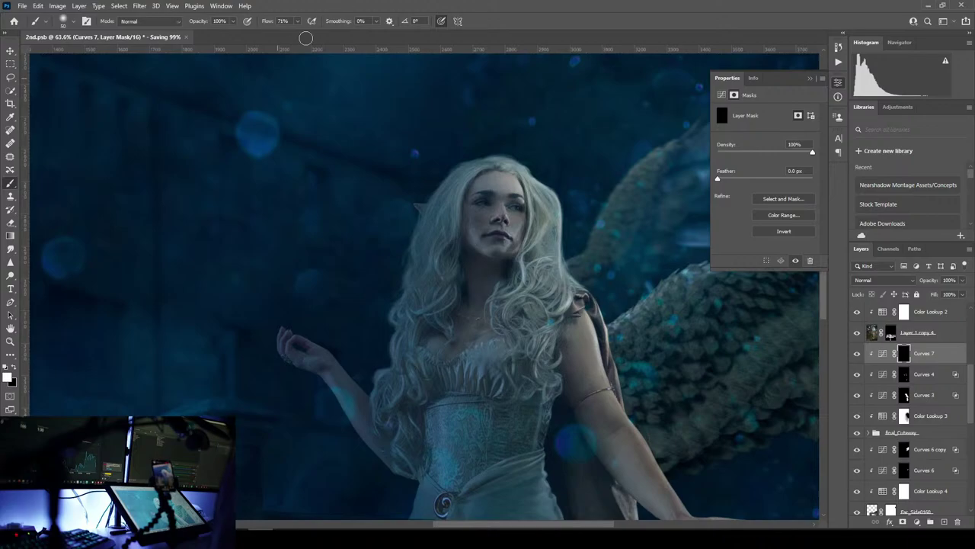
{"action": "scroll", "coordinate": [237, 21], "scroll_direction": "up", "scroll_amount": 1}
{"action": "left_click", "coordinate": [234, 21]}
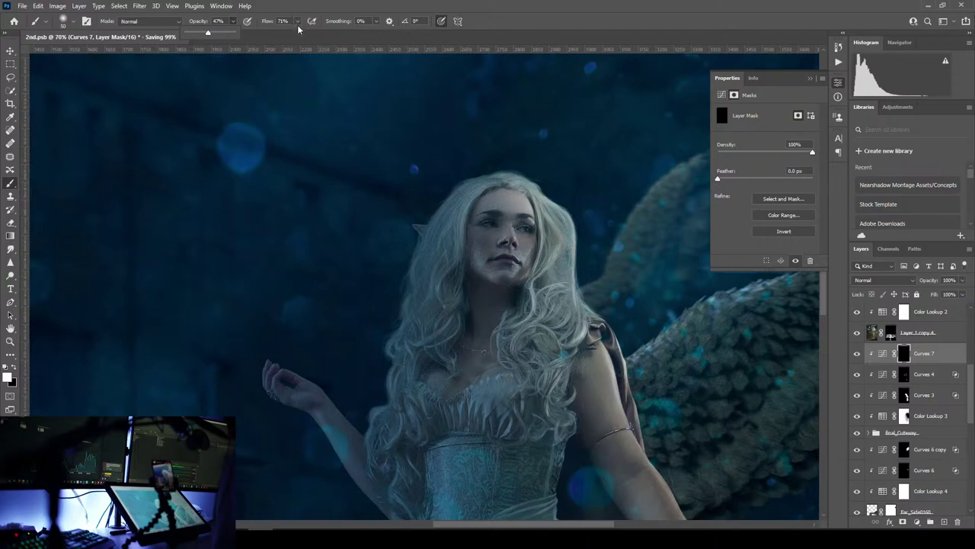
{"action": "left_click_drag", "start_coordinate": [529, 248], "coordinate": [434, 180]}
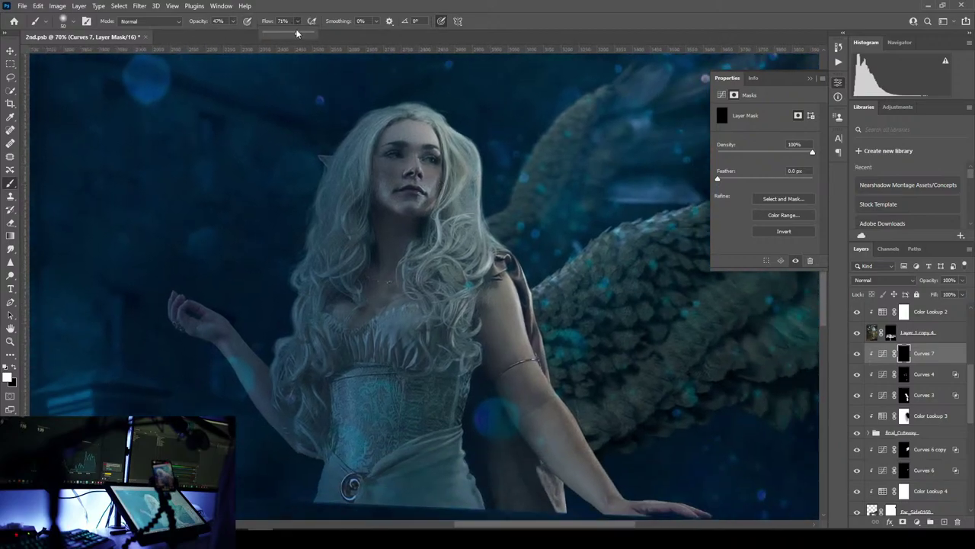
{"action": "left_click", "coordinate": [540, 9]}
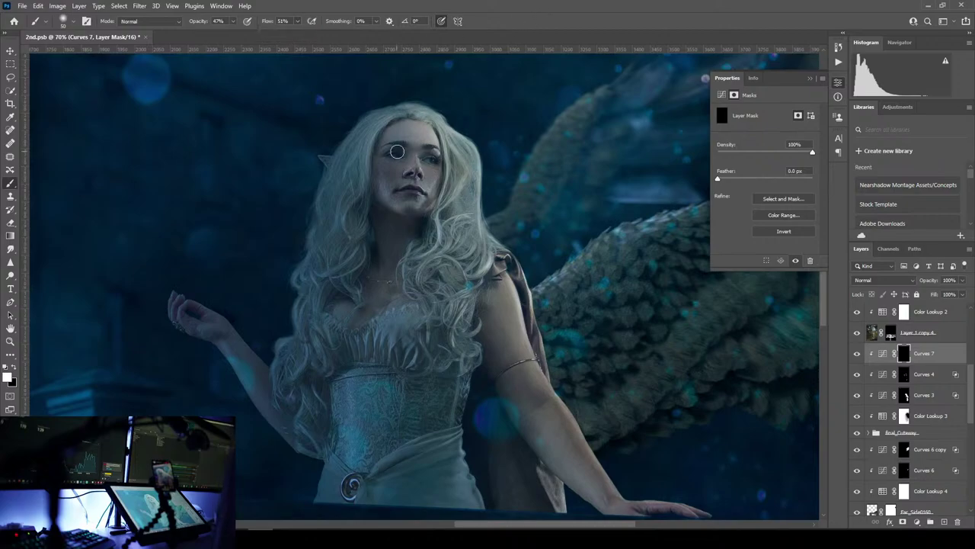
- Paint the darkening on the Curves 7 mask over the woman's face, neck and hair, enlarging the brush up to 175 px
{"action": "scroll", "coordinate": [426, 152], "scroll_direction": "up", "scroll_amount": 3}
{"action": "scroll", "coordinate": [418, 143], "scroll_direction": "up", "scroll_amount": 2}
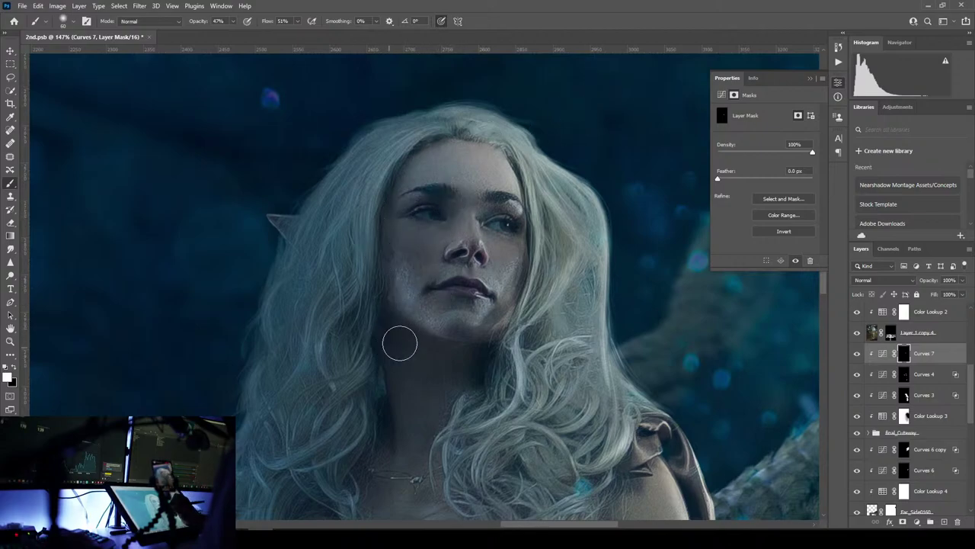
{"action": "key", "text": "bracketright"}
{"action": "key", "text": "bracketright"}
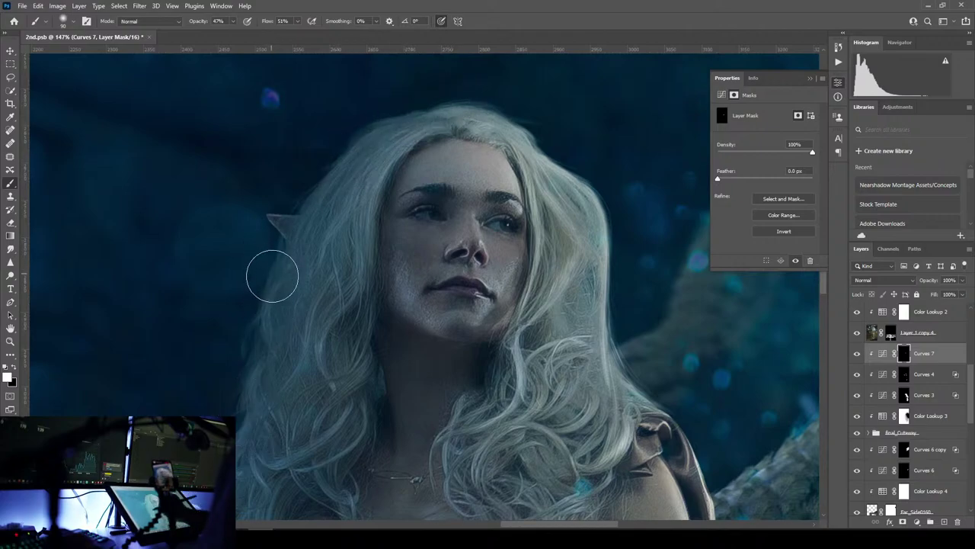
{"action": "left_click_drag", "start_coordinate": [284, 402], "coordinate": [344, 235]}
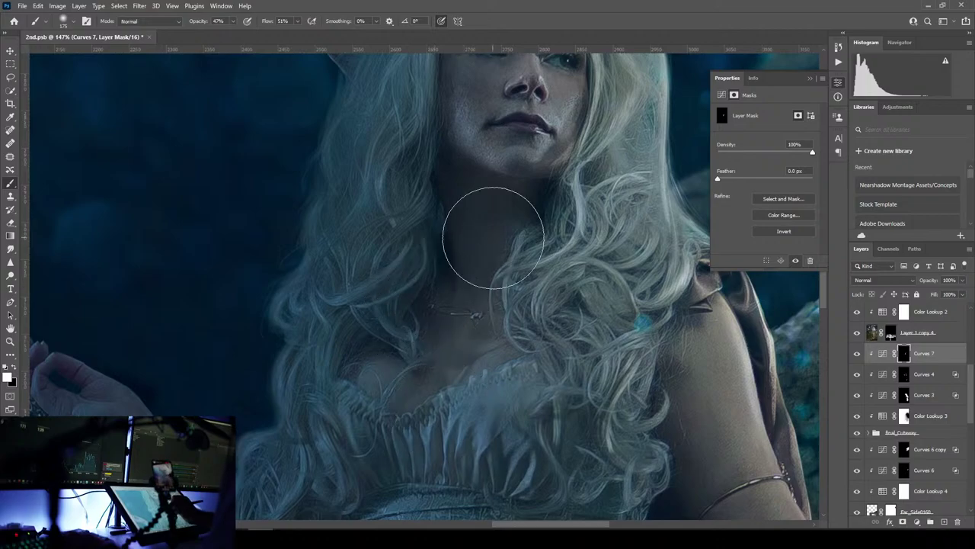
{"action": "left_click_drag", "start_coordinate": [551, 257], "coordinate": [491, 409]}
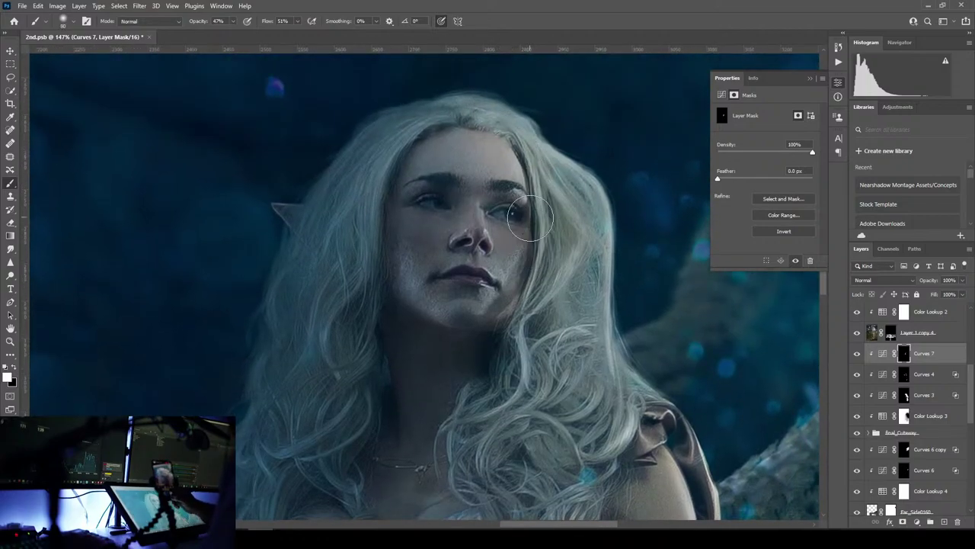
- Paint the Curves 7 mask over the woman's raised arm and the hair beside her waist, using brush sizes of 175 px and 70 px
{"action": "mouse_move", "coordinate": [433, 418]}
{"action": "left_mouse_down"}
{"action": "mouse_move", "coordinate": [467, 395]}
{"action": "mouse_move", "coordinate": [620, 225]}
{"action": "left_mouse_up"}
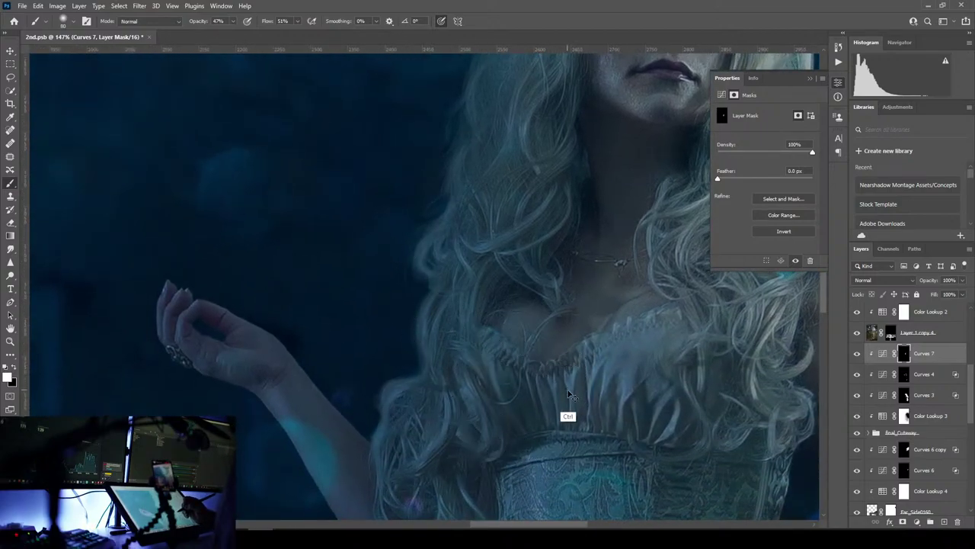
{"action": "left_click_drag", "start_coordinate": [537, 424], "coordinate": [548, 260]}
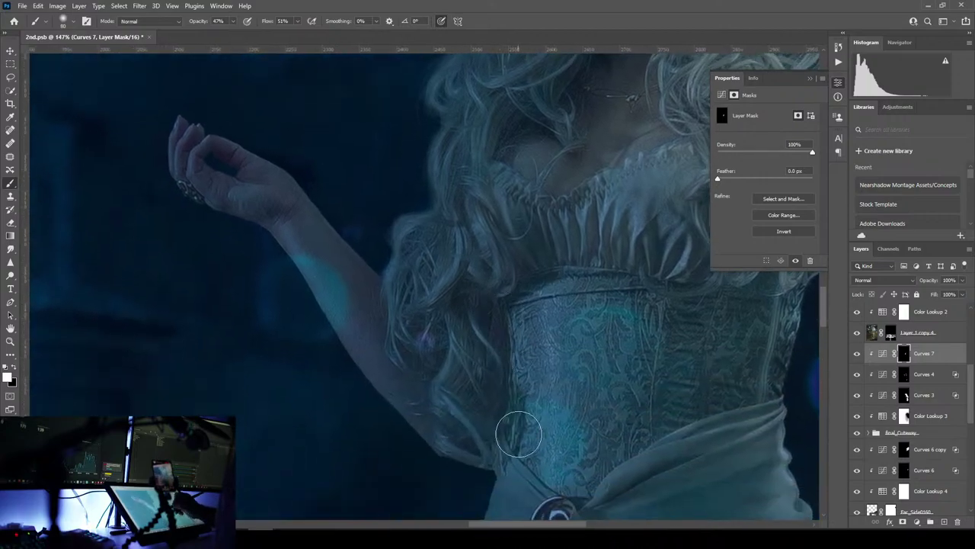
{"action": "key", "text": "bracketright"}
{"action": "key", "text": "bracketright"}
{"action": "key", "text": "bracketright"}
{"action": "key", "text": "bracketright"}
{"action": "key", "text": "bracketright"}
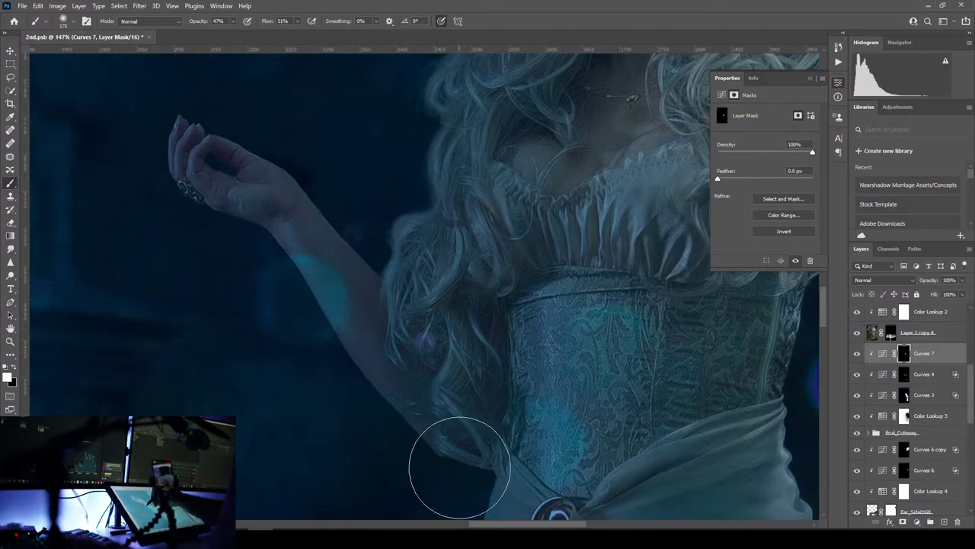
{"action": "key", "text": "bracketleft"}
{"action": "key", "text": "bracketleft"}
{"action": "key", "text": "bracketleft"}
{"action": "key", "text": "bracketleft"}
{"action": "key", "text": "bracketleft"}
{"action": "key", "text": "bracketleft"}
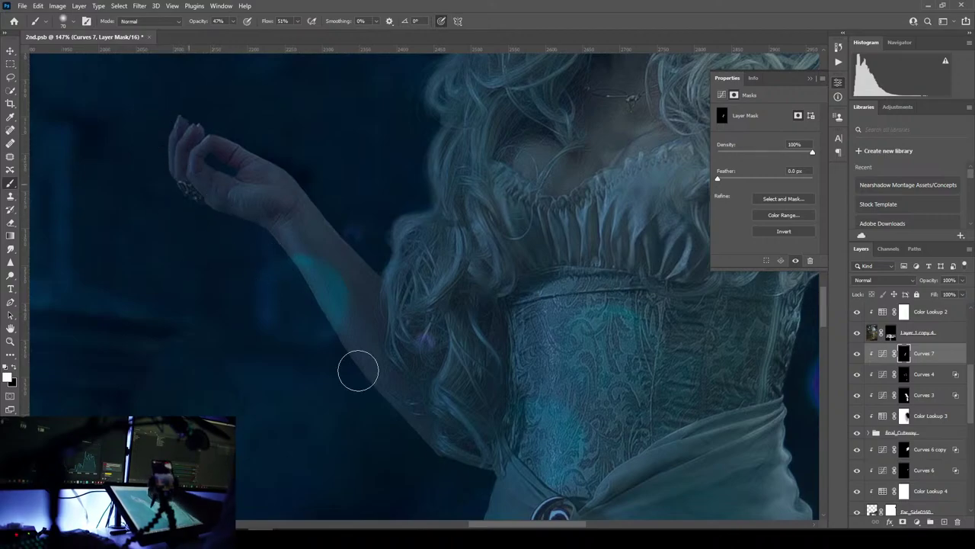
- Enlarge the brush to 100 px and inspect the dress edges between the fence rails and down toward the hem
{"action": "mouse_move", "coordinate": [495, 473]}
{"action": "left_mouse_down"}
{"action": "mouse_move", "coordinate": [515, 236]}
{"action": "mouse_move", "coordinate": [510, 295]}
{"action": "left_mouse_up"}
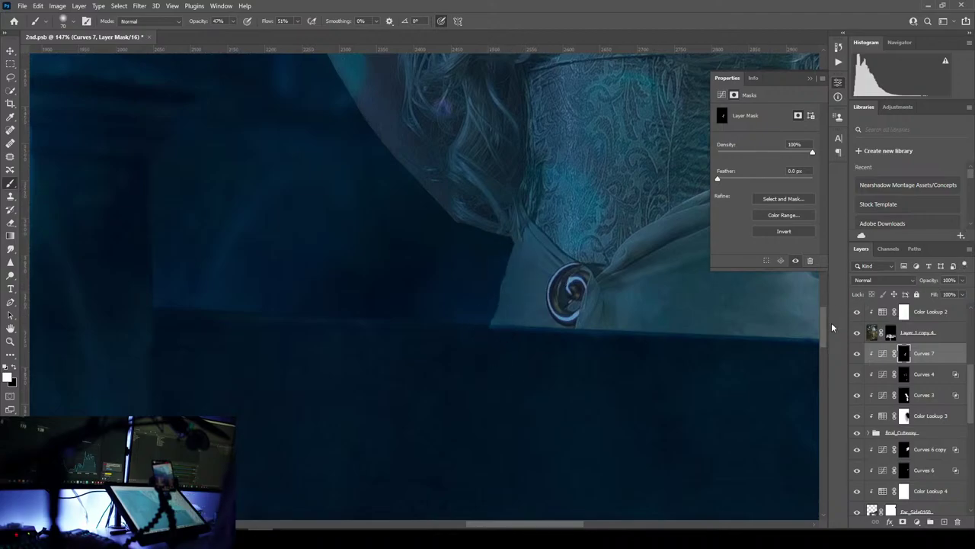
{"action": "left_click_drag", "start_coordinate": [583, 395], "coordinate": [588, 211]}
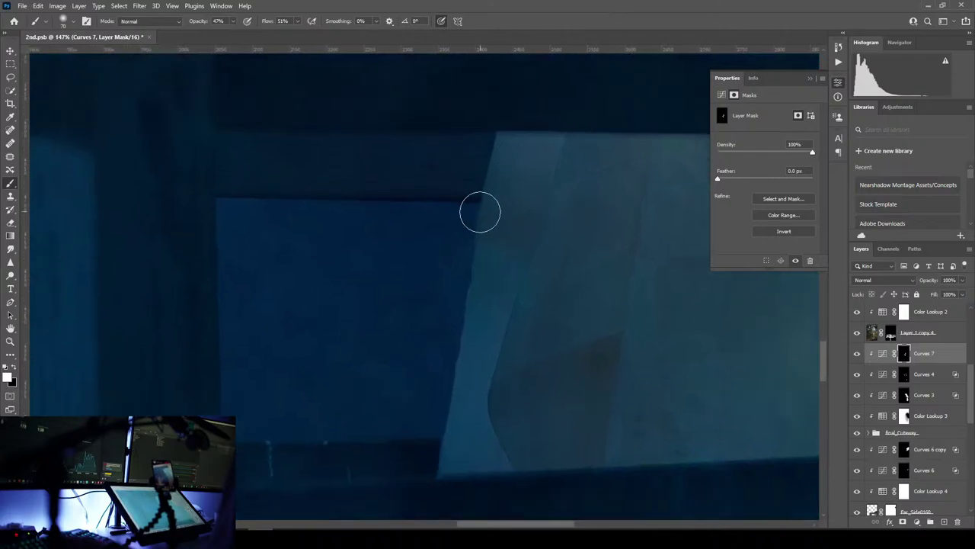
{"action": "key", "text": "bracketright"}
{"action": "key", "text": "bracketright"}
{"action": "key", "text": "bracketright"}
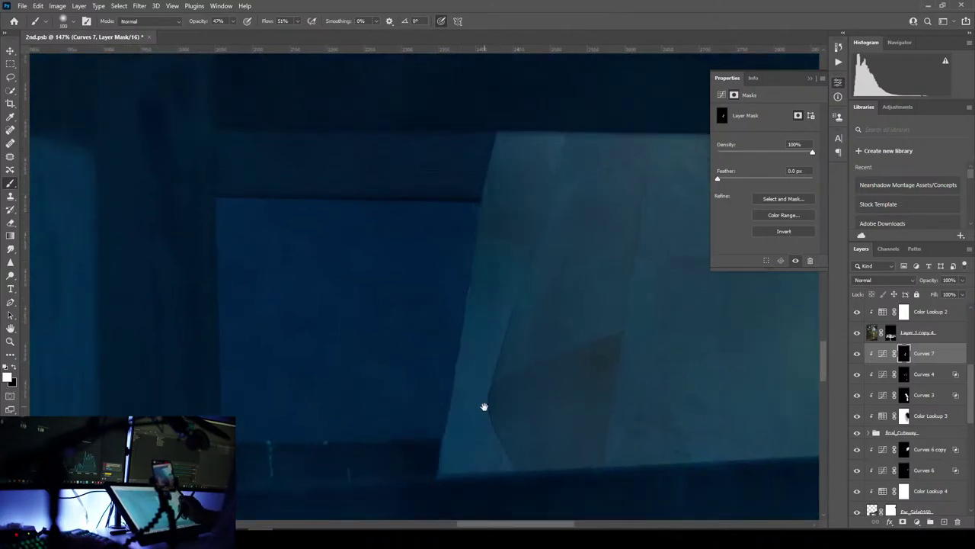
{"action": "mouse_move", "coordinate": [483, 404]}
{"action": "left_mouse_down"}
{"action": "mouse_move", "coordinate": [526, 265]}
{"action": "mouse_move", "coordinate": [498, 383]}
{"action": "left_mouse_up"}
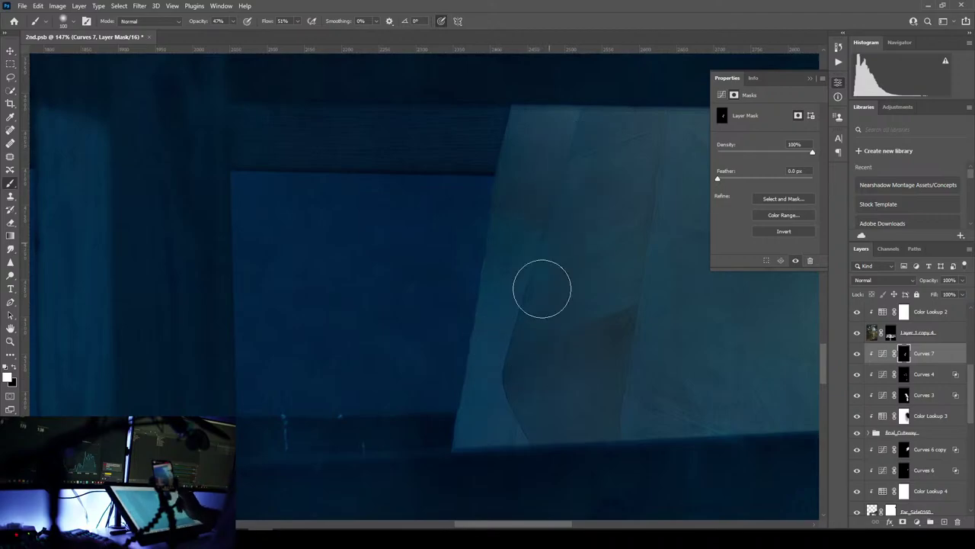
{"action": "left_click_drag", "start_coordinate": [627, 341], "coordinate": [461, 378]}
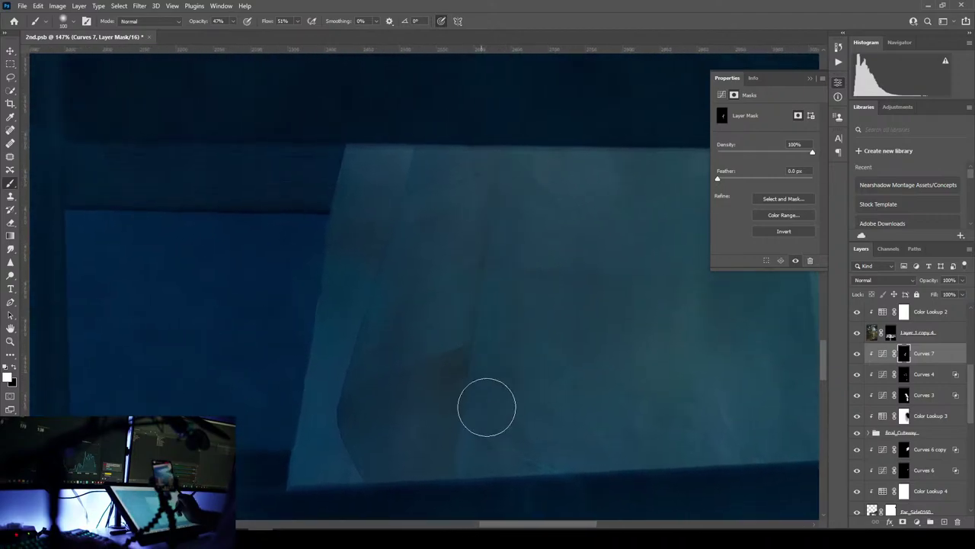
{"action": "left_click_drag", "start_coordinate": [458, 461], "coordinate": [449, 518]}
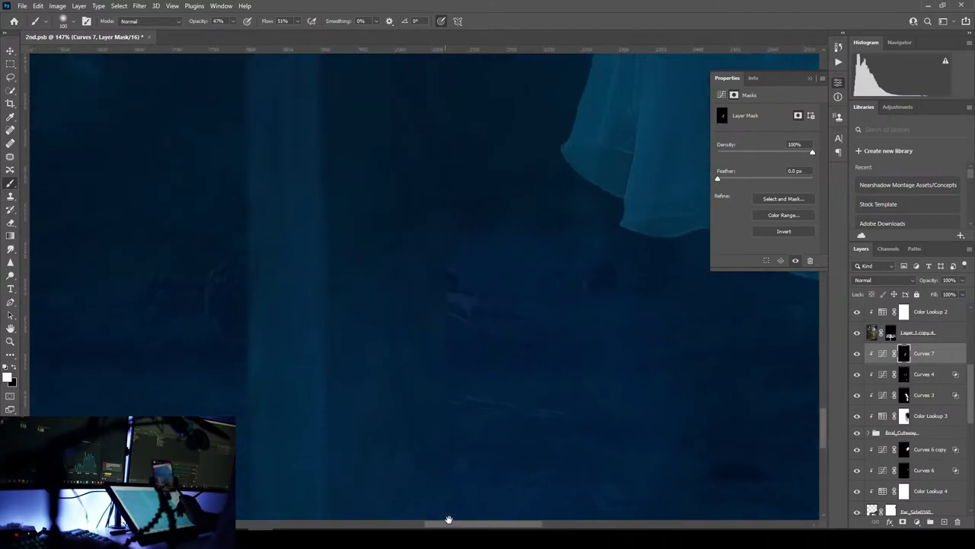
{"action": "left_click_drag", "start_coordinate": [576, 313], "coordinate": [463, 412]}
- Compare the woman's shading with and without the Curves 7 adjustment by toggling its visibility
{"action": "scroll", "coordinate": [472, 400], "scroll_direction": "down", "scroll_amount": 2}
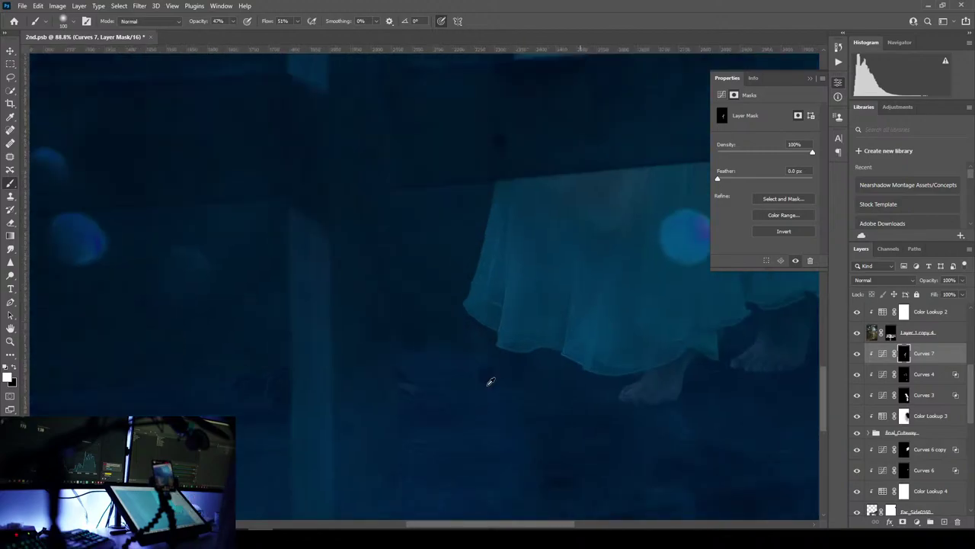
{"action": "left_click_drag", "start_coordinate": [573, 226], "coordinate": [338, 516]}
{"action": "left_click_drag", "start_coordinate": [377, 305], "coordinate": [430, 390]}
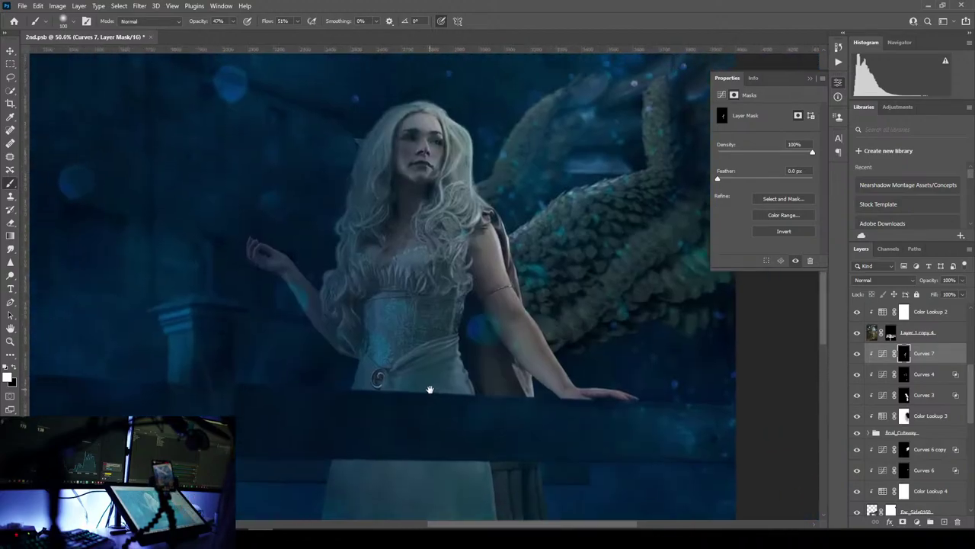
{"action": "left_click", "coordinate": [856, 355]}
{"action": "left_click", "coordinate": [857, 354]}
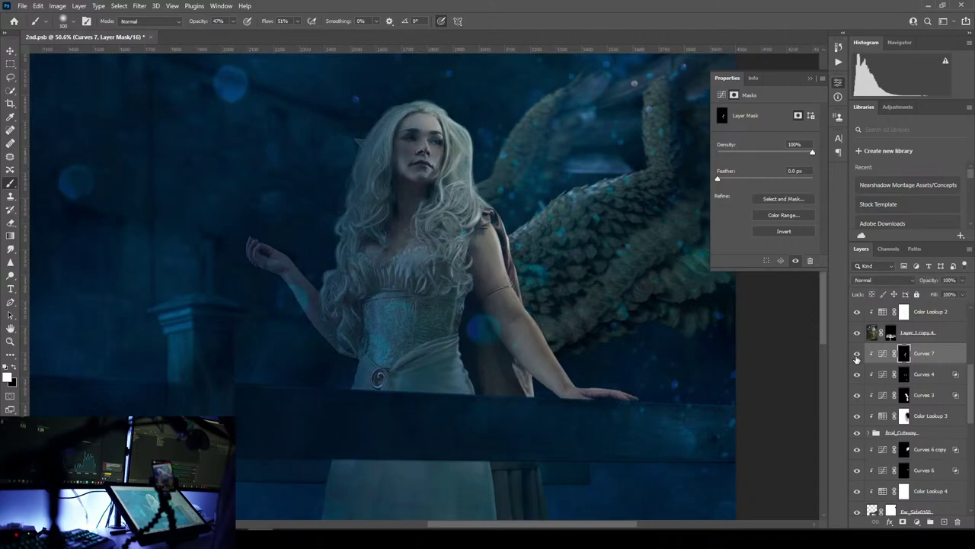
{"action": "left_click", "coordinate": [857, 354]}
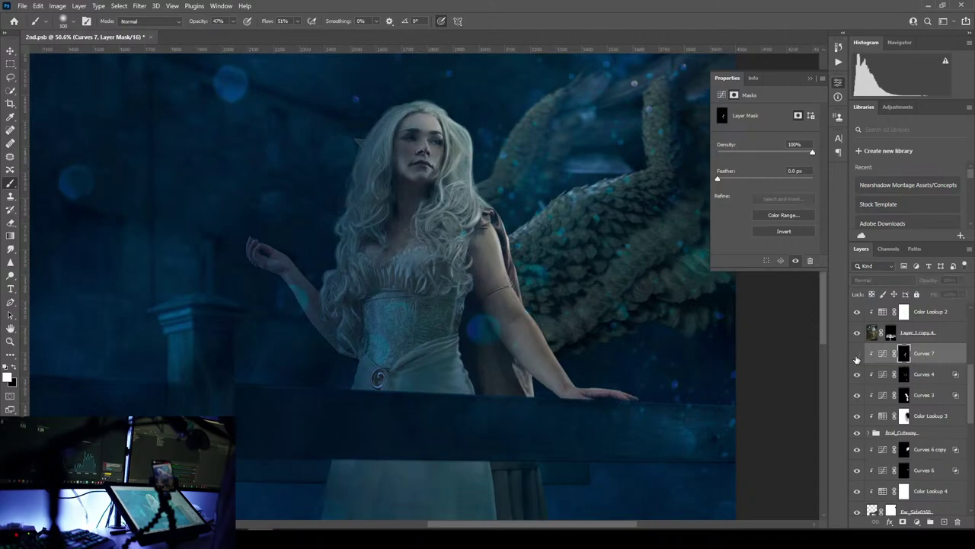
{"action": "left_click", "coordinate": [856, 355]}
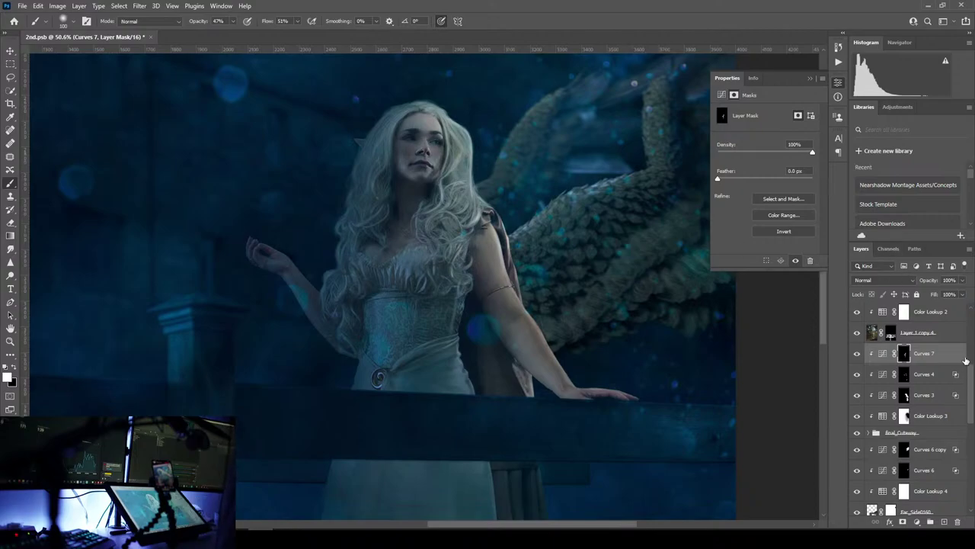
- Limit Curves 7 with Blend If on Gray, splitting the underlying layer's black slider to 60 / 131
{"action": "left_click", "coordinate": [882, 353]}
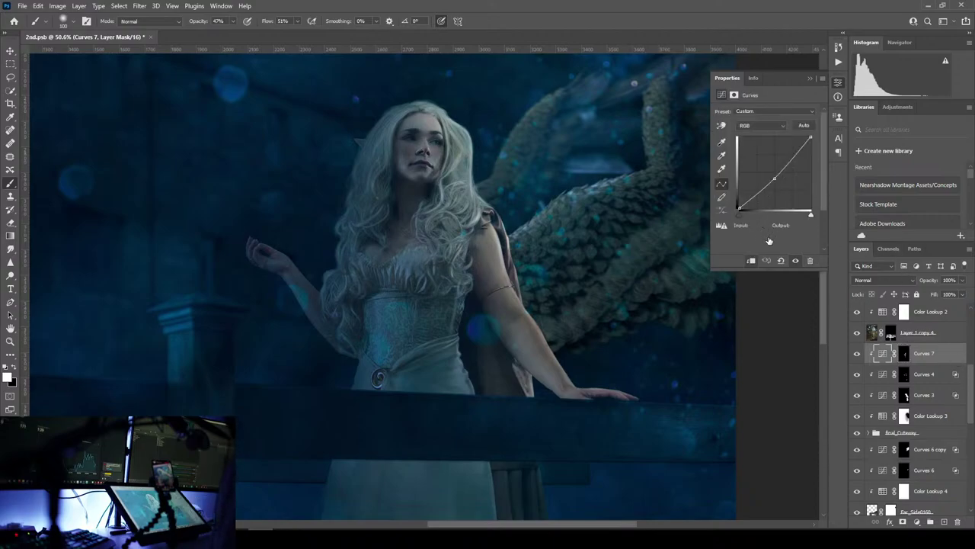
{"action": "key", "text": "h"}
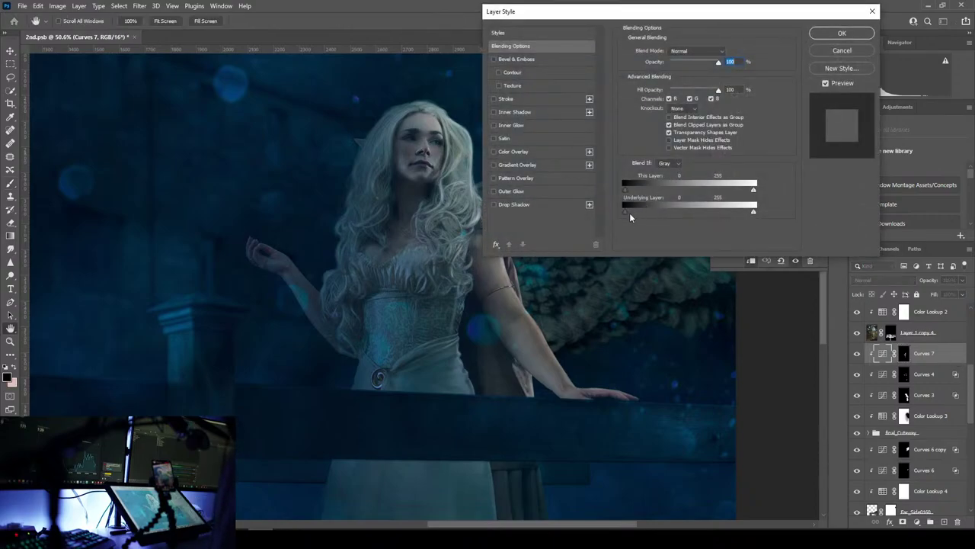
{"action": "left_click_drag", "start_coordinate": [626, 212], "coordinate": [665, 212]}
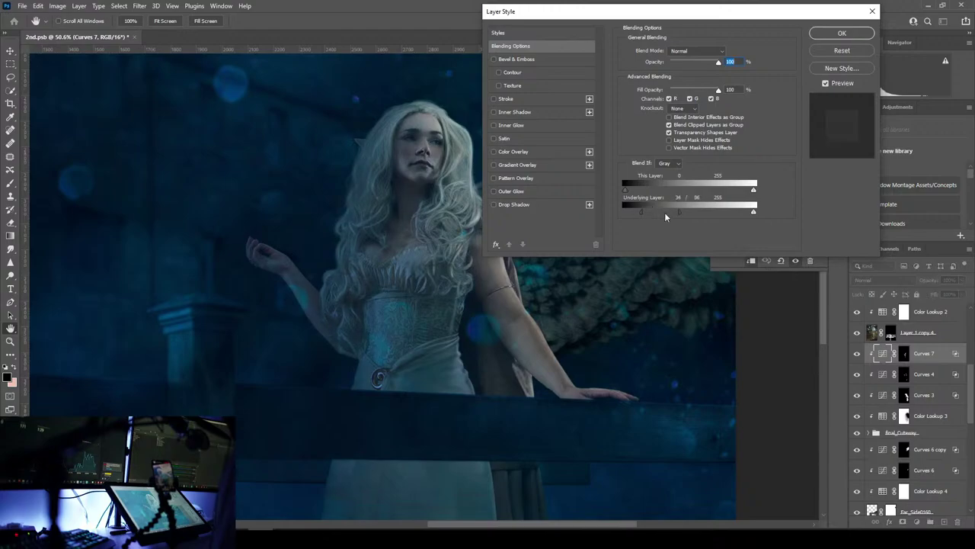
{"action": "key", "text": "alt"}
{"action": "mouse_move", "coordinate": [630, 214]}
{"action": "left_mouse_down"}
{"action": "mouse_move", "coordinate": [621, 214]}
{"action": "mouse_move", "coordinate": [645, 211]}
{"action": "left_mouse_up"}
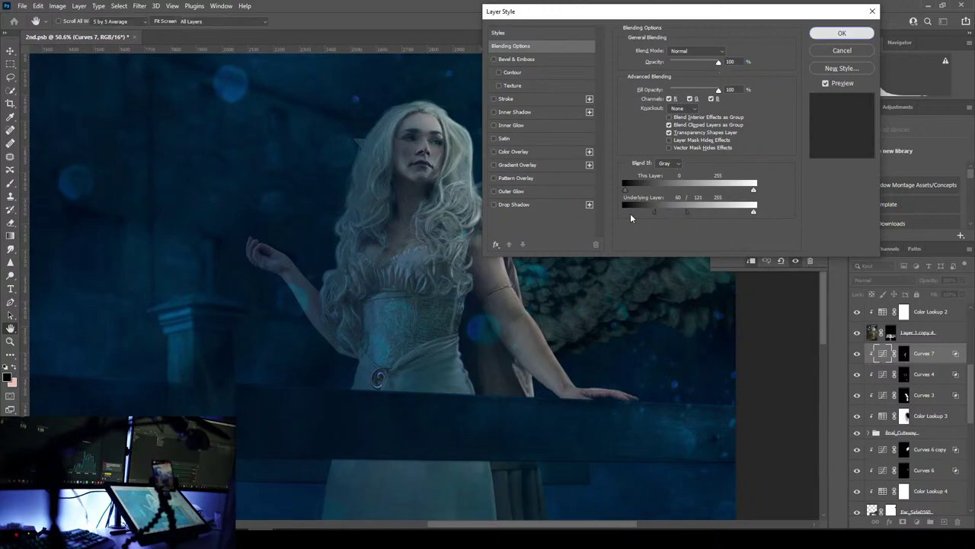
{"action": "left_click", "coordinate": [842, 33]}
- Review the whole composite at 12% zoom and save the document
{"action": "scroll", "coordinate": [462, 277], "scroll_direction": "down", "scroll_amount": 5}
{"action": "scroll", "coordinate": [462, 277], "scroll_direction": "up", "scroll_amount": 2}
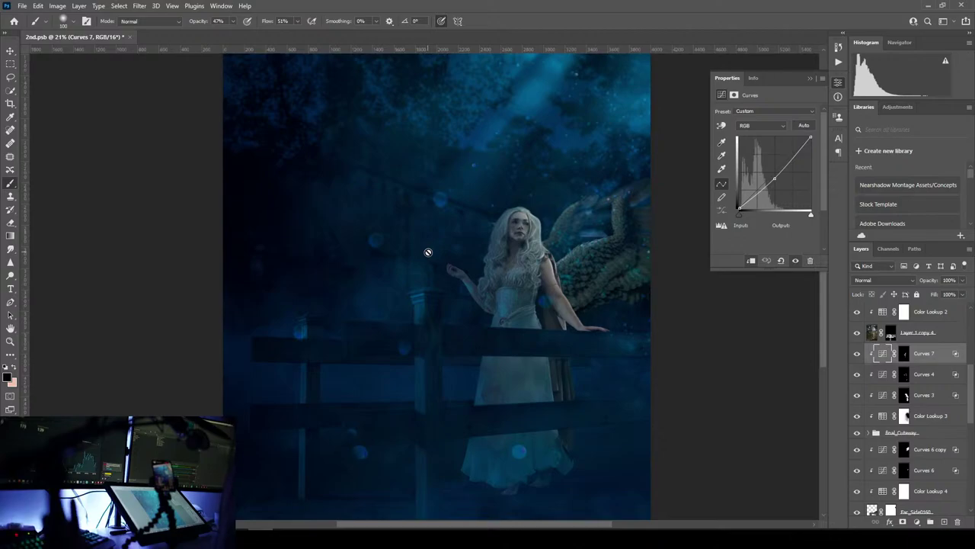
{"action": "scroll", "coordinate": [428, 252], "scroll_direction": "down", "scroll_amount": 3}
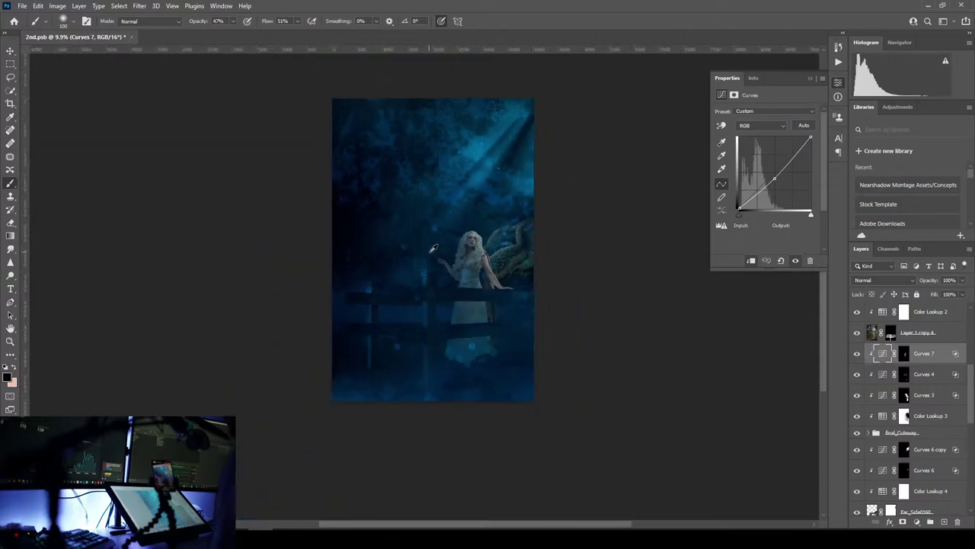
{"action": "scroll", "coordinate": [437, 233], "scroll_direction": "up", "scroll_amount": 1}
{"action": "scroll", "coordinate": [437, 232], "scroll_direction": "down", "scroll_amount": 1}
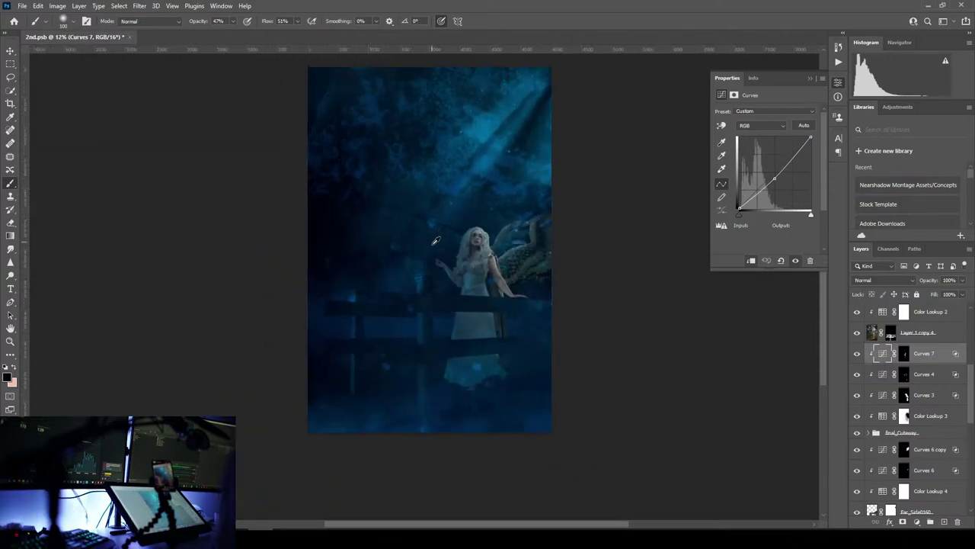
{"action": "left_click_drag", "start_coordinate": [435, 191], "coordinate": [446, 223]}
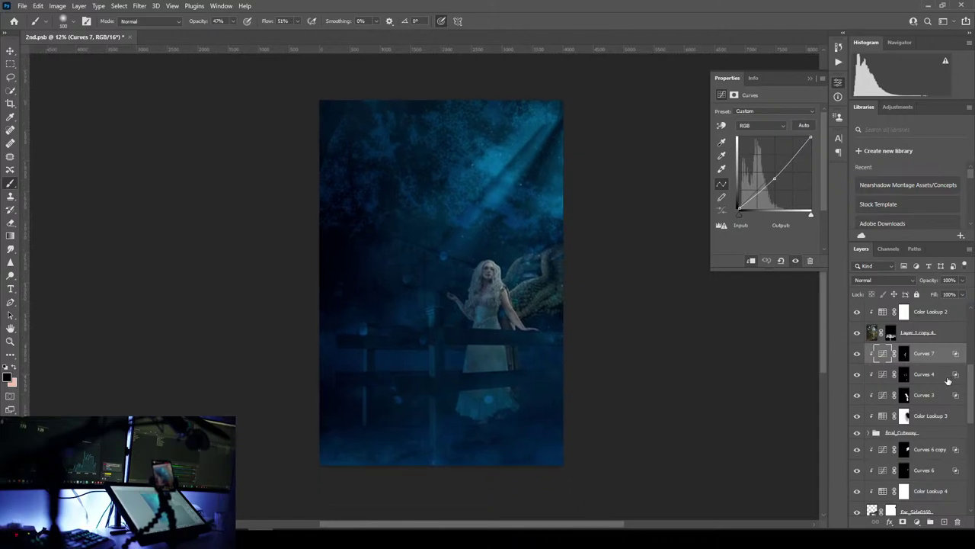
{"action": "key", "text": "ctrl+s"}
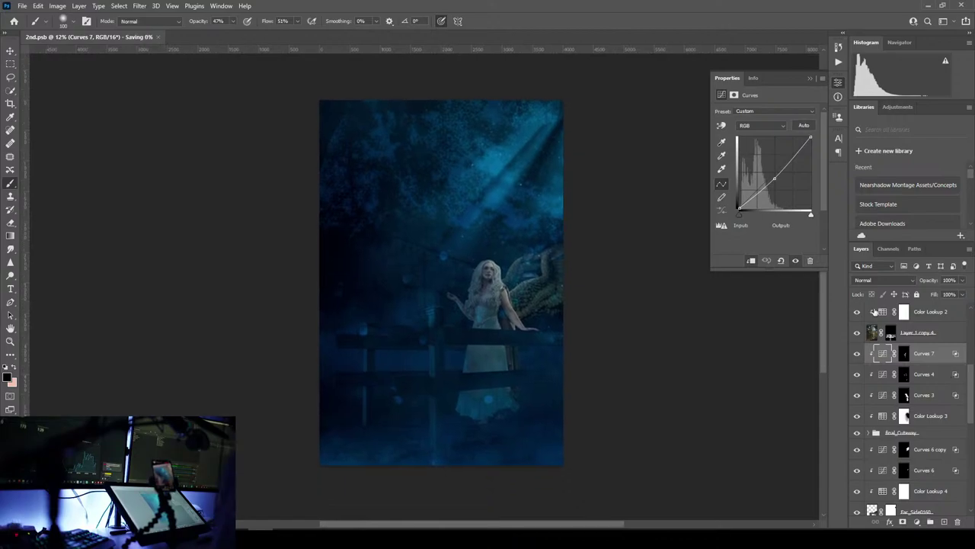
{"action": "left_click", "coordinate": [922, 311]}
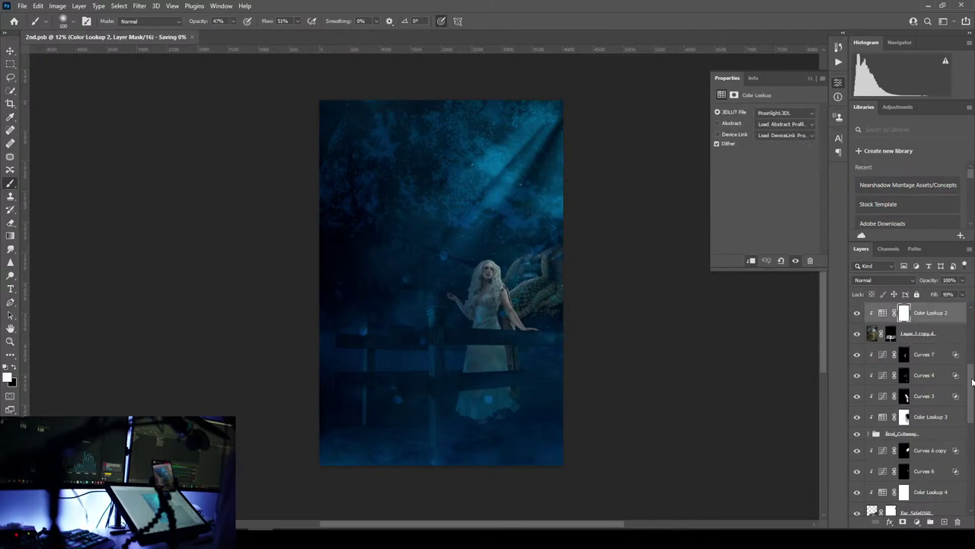
{"action": "left_click_drag", "start_coordinate": [973, 382], "coordinate": [965, 298]}
{"action": "left_click", "coordinate": [904, 315]}
{"action": "left_click_drag", "start_coordinate": [972, 331], "coordinate": [973, 486]}
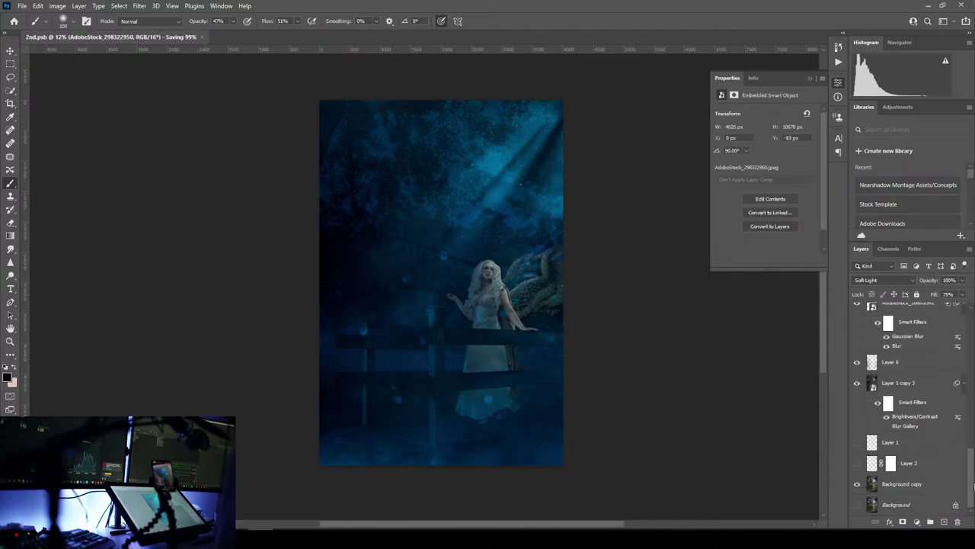
{"action": "left_click", "coordinate": [902, 488]}
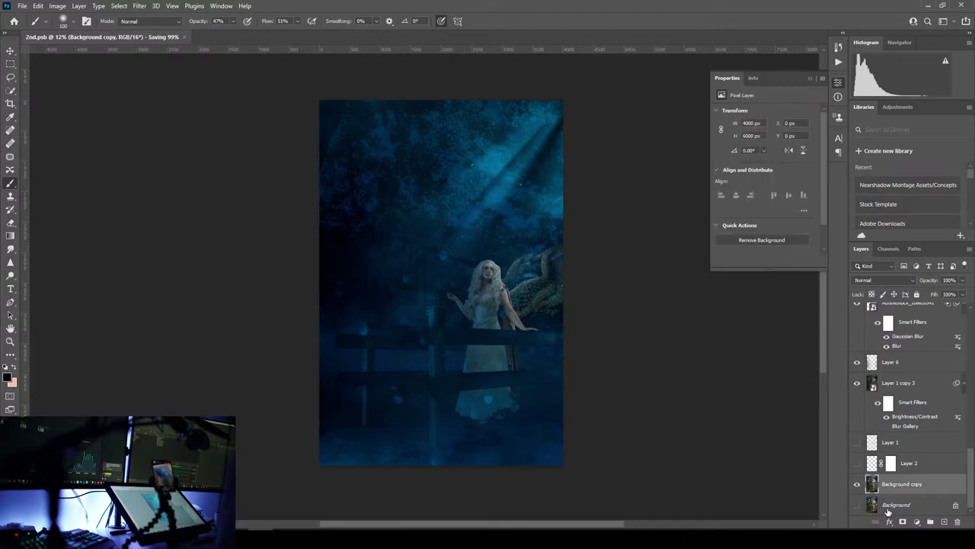
{"action": "left_click", "coordinate": [938, 445]}
{"action": "left_click_drag", "start_coordinate": [969, 473], "coordinate": [964, 312]}
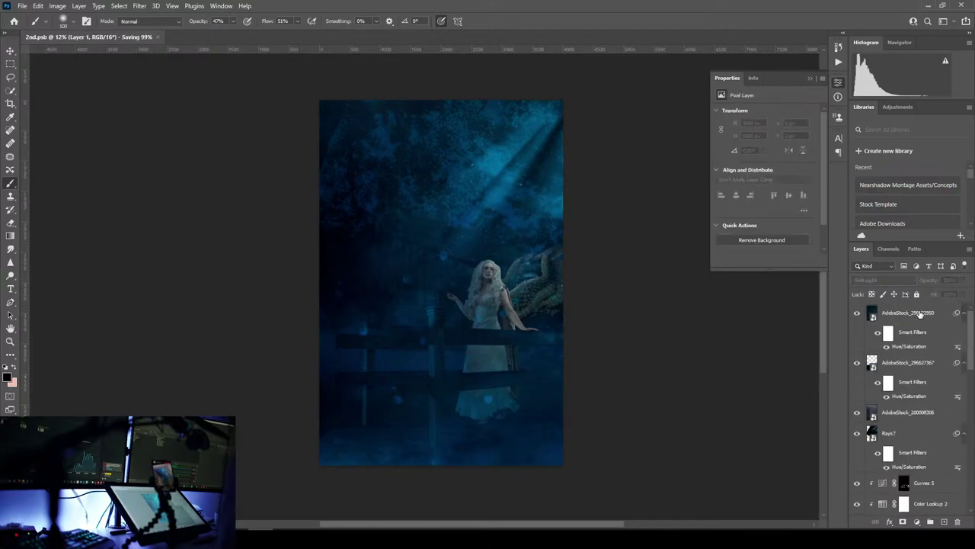
- Select all layers from AdobeStock_298322950 down to Background copy and duplicate them
{"action": "left_click", "coordinate": [921, 314]}
{"action": "scroll", "coordinate": [958, 335], "scroll_direction": "down", "scroll_amount": 10}
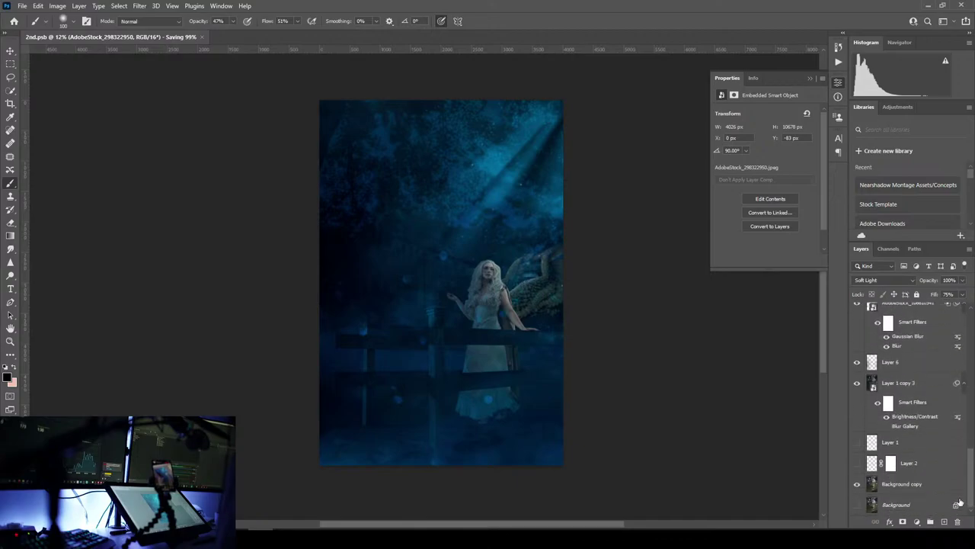
{"action": "left_click", "coordinate": [920, 492], "text": "shift"}
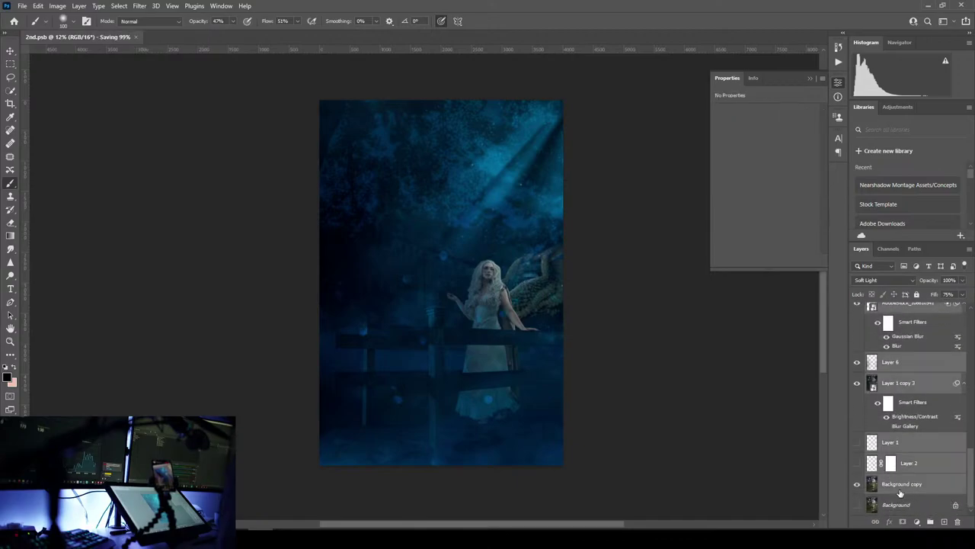
{"action": "left_click_drag", "start_coordinate": [919, 491], "coordinate": [946, 520]}
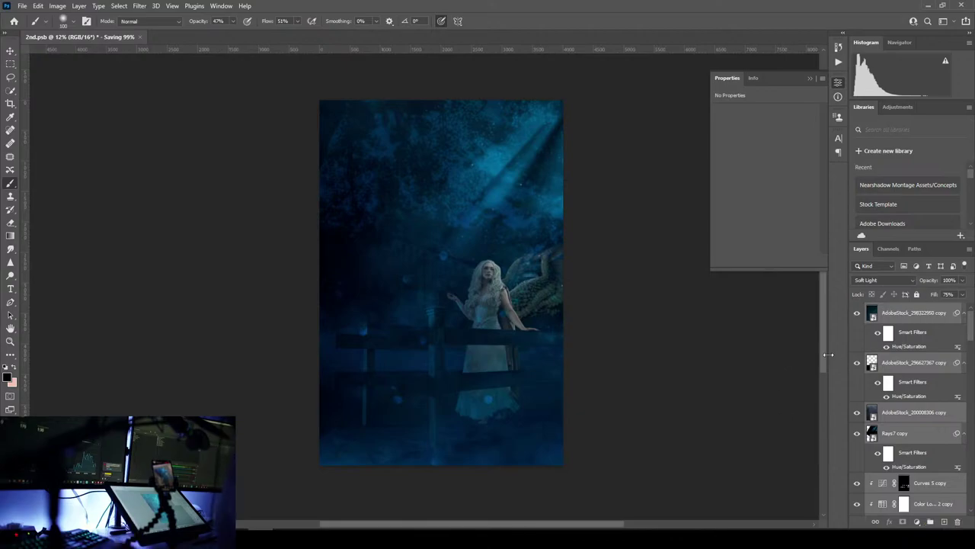
- Group the duplicated layers and convert the group to a single smart object
{"action": "left_click_drag", "start_coordinate": [923, 506], "coordinate": [930, 522]}
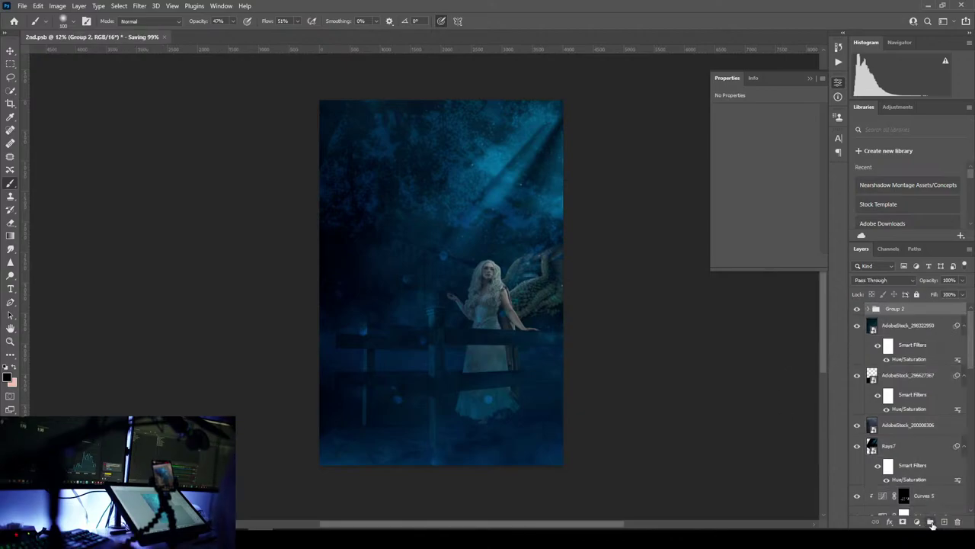
{"action": "right_click", "coordinate": [895, 310]}
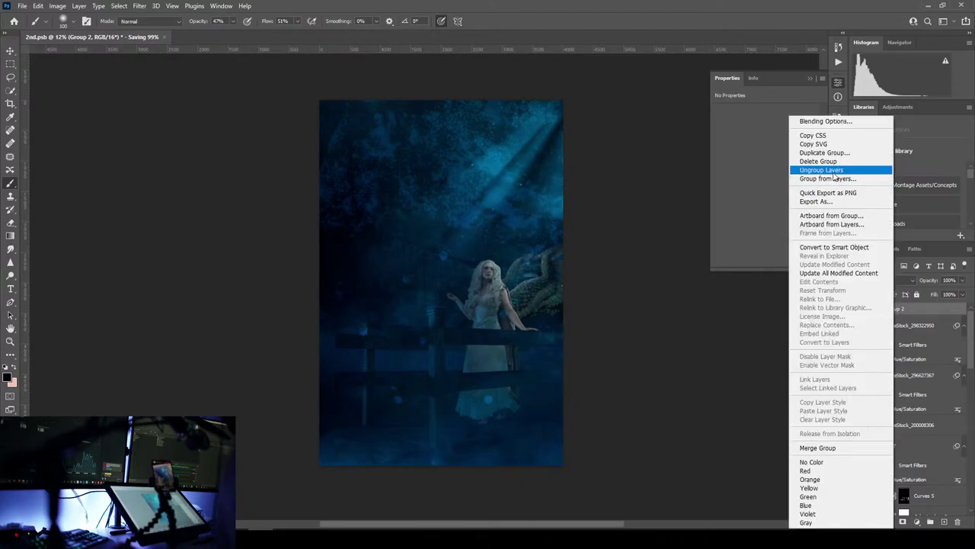
{"action": "left_click", "coordinate": [839, 249]}
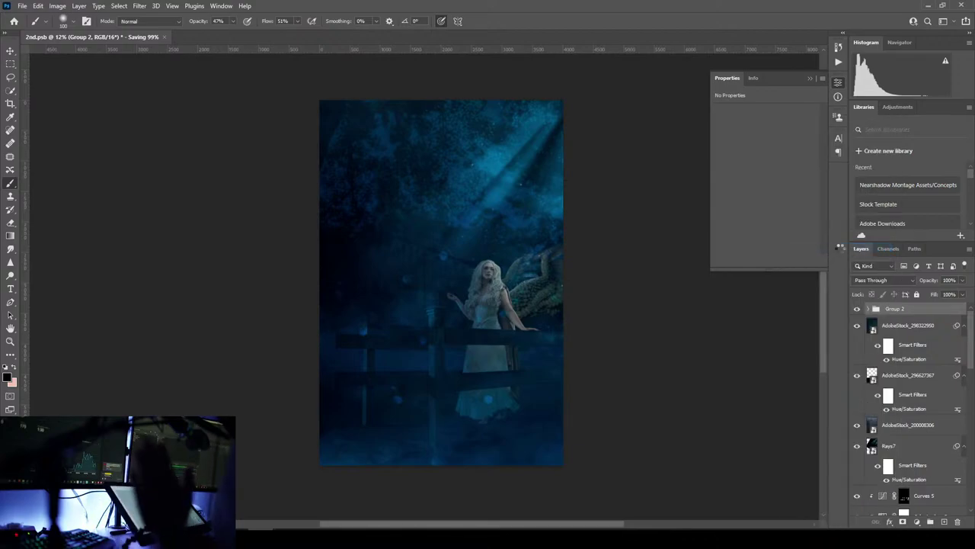
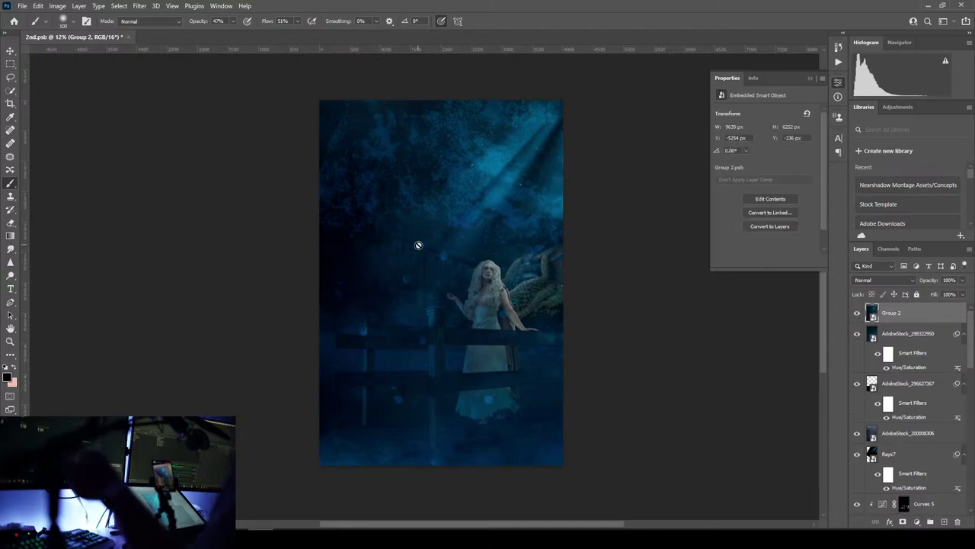
- Apply a Camera Raw filter to Group 2 with Exposure +0.20, Contrast -18, Highlights -15, Shadows +25, Whites -10 and Blacks +12
{"action": "left_click", "coordinate": [10, 51]}
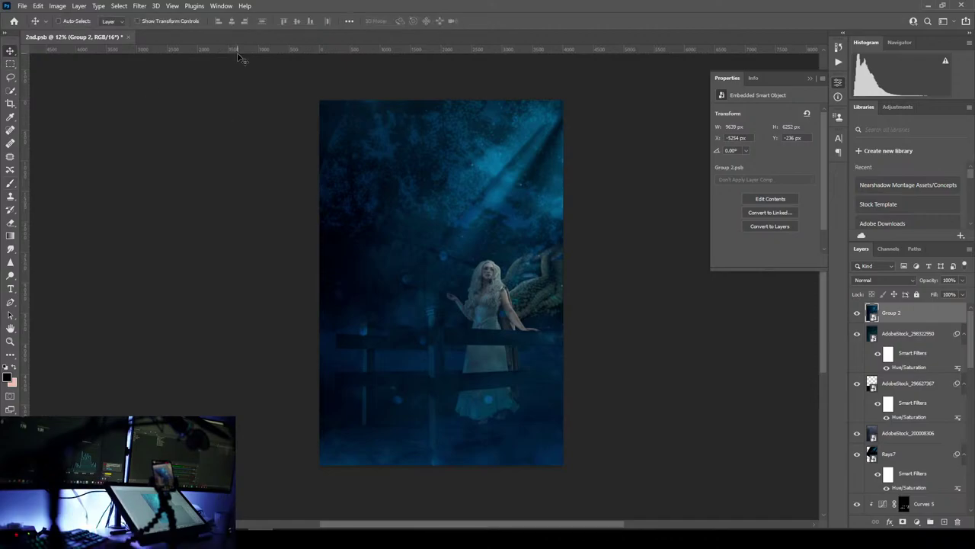
{"action": "left_click", "coordinate": [140, 7]}
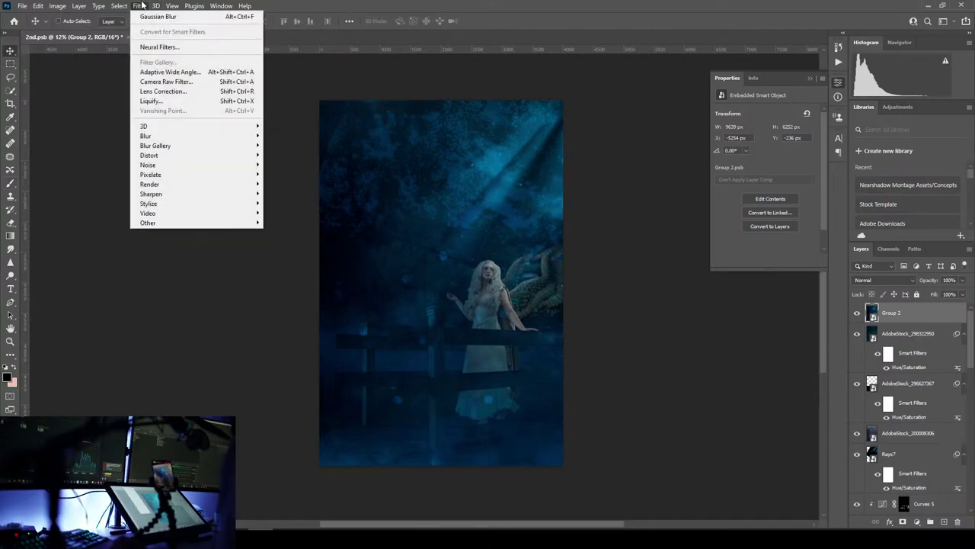
{"action": "left_click", "coordinate": [167, 82]}
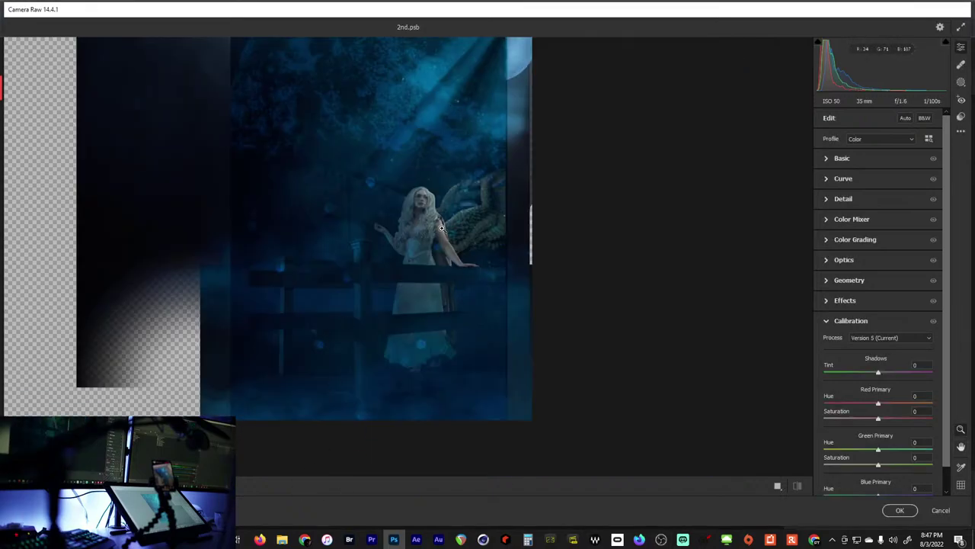
{"action": "left_click_drag", "start_coordinate": [389, 137], "coordinate": [446, 172]}
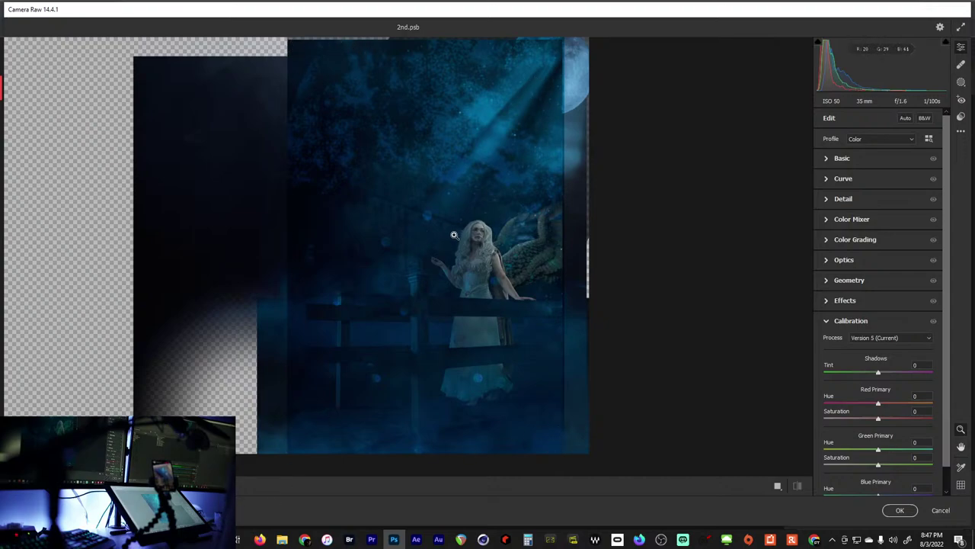
{"action": "left_click_drag", "start_coordinate": [454, 234], "coordinate": [618, 243]}
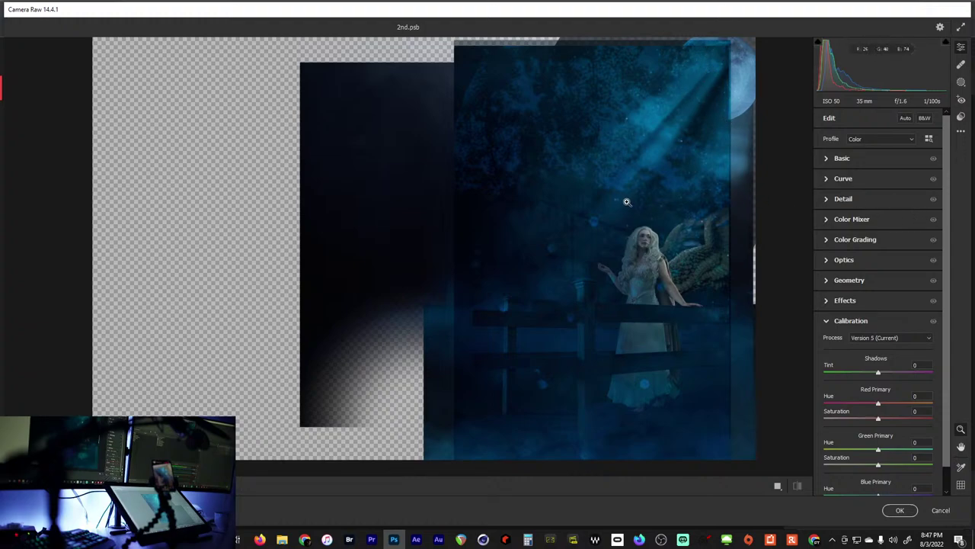
{"action": "left_click", "coordinate": [828, 158]}
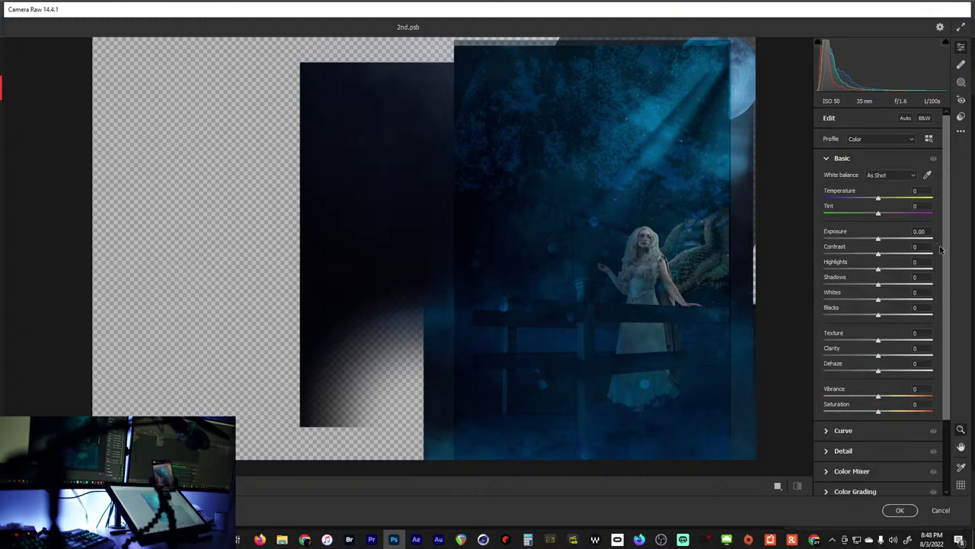
{"action": "left_click_drag", "start_coordinate": [878, 240], "coordinate": [890, 320]}
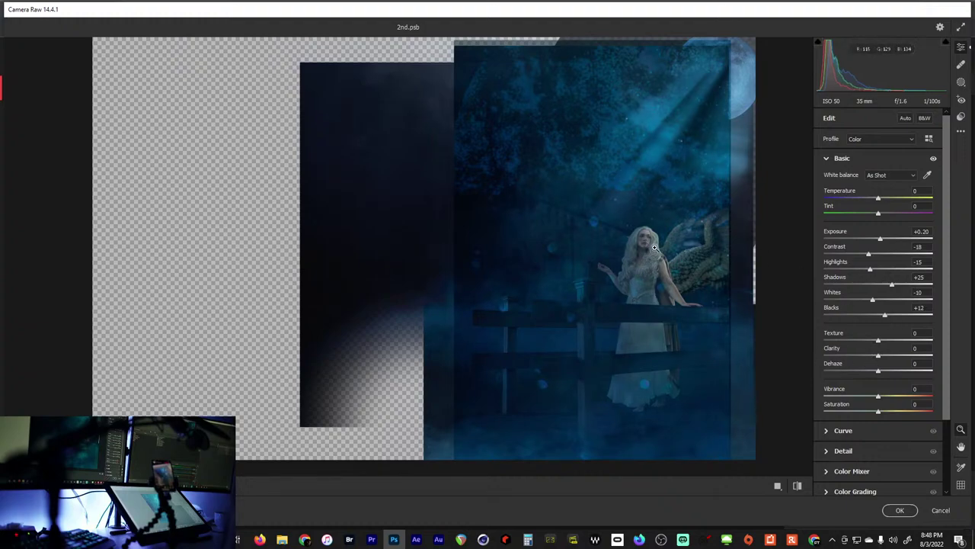
- Soften the image by setting Texture to -17 and Clarity to -15, judging the effect on the woman
{"action": "left_click_drag", "start_coordinate": [649, 247], "coordinate": [775, 167]}
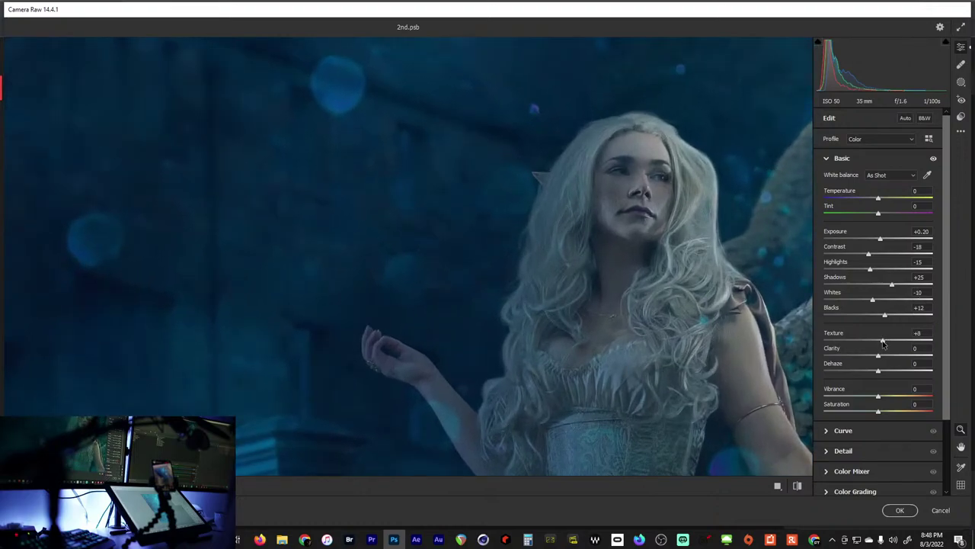
{"action": "left_click_drag", "start_coordinate": [883, 344], "coordinate": [877, 347]}
{"action": "mouse_move", "coordinate": [873, 342]}
{"action": "left_mouse_down"}
{"action": "mouse_move", "coordinate": [860, 349]}
{"action": "mouse_move", "coordinate": [870, 357]}
{"action": "left_mouse_up"}
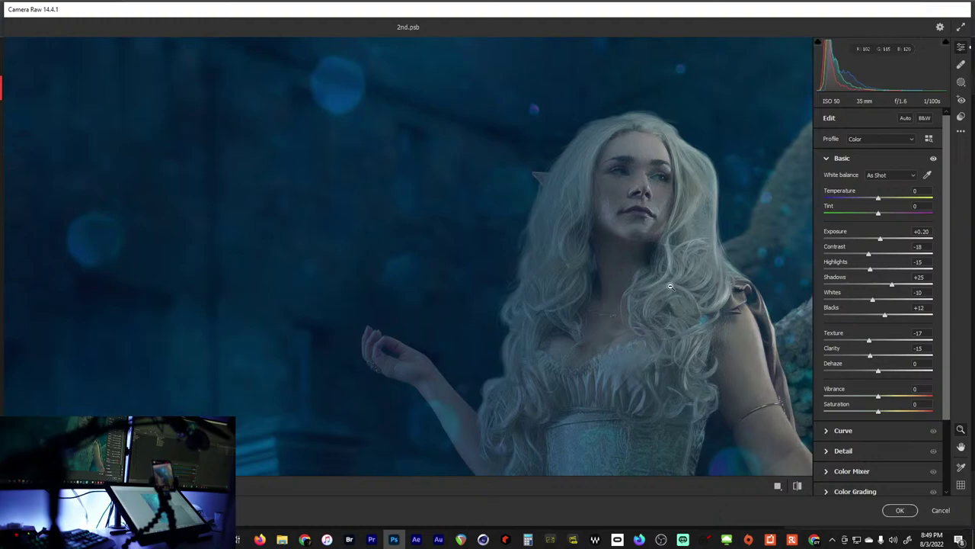
- Mute the composite's colours with Vibrance -10 and Saturation -2, judging the effect across the whole image
{"action": "left_click_drag", "start_coordinate": [670, 286], "coordinate": [610, 296]}
{"action": "left_click", "coordinate": [610, 298]}
{"action": "left_click_drag", "start_coordinate": [495, 240], "coordinate": [692, 244]}
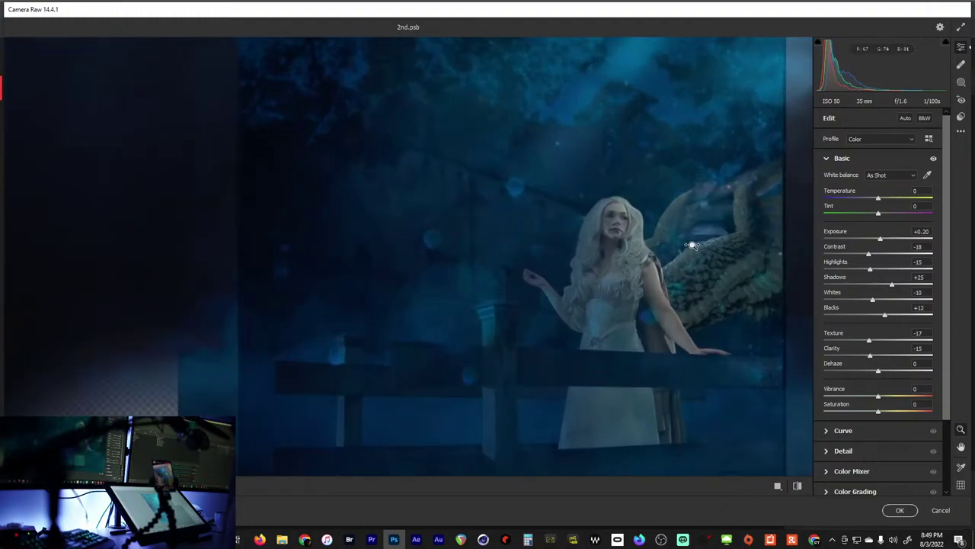
{"action": "mouse_move", "coordinate": [552, 307]}
{"action": "left_mouse_down"}
{"action": "mouse_move", "coordinate": [585, 290]}
{"action": "mouse_move", "coordinate": [566, 307]}
{"action": "left_mouse_up"}
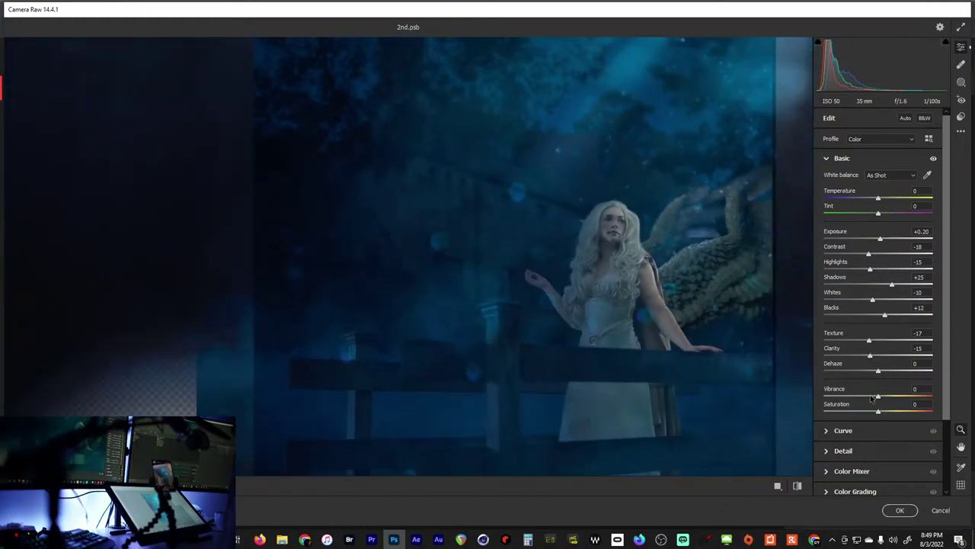
{"action": "mouse_move", "coordinate": [876, 412]}
{"action": "left_mouse_down"}
{"action": "mouse_move", "coordinate": [864, 414]}
{"action": "mouse_move", "coordinate": [874, 402]}
{"action": "left_mouse_up"}
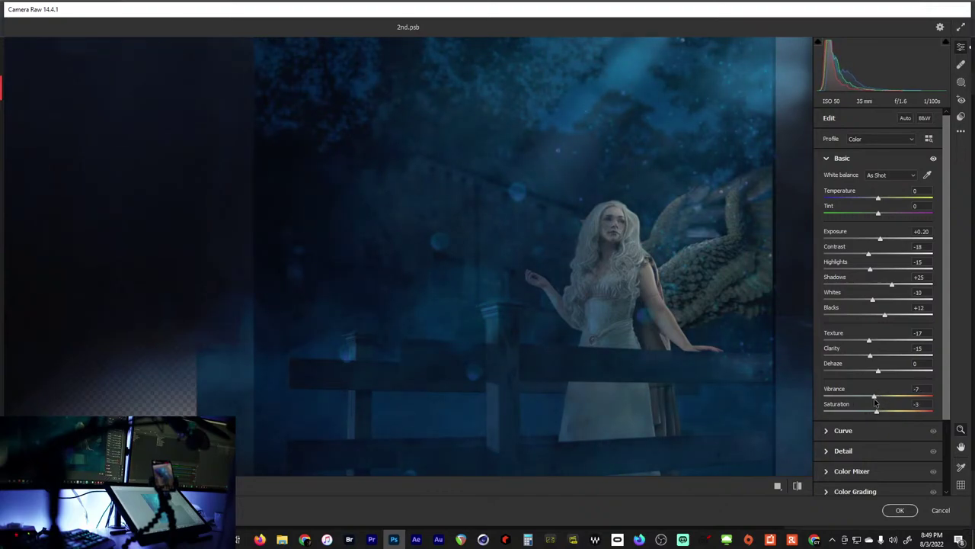
{"action": "left_click_drag", "start_coordinate": [649, 335], "coordinate": [587, 323]}
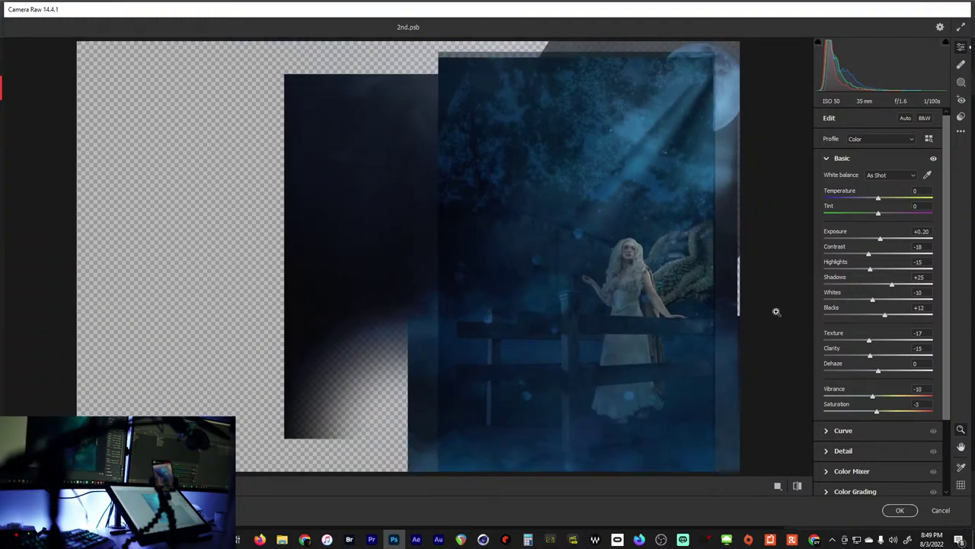
{"action": "left_click_drag", "start_coordinate": [873, 398], "coordinate": [874, 398]}
{"action": "left_click_drag", "start_coordinate": [873, 398], "coordinate": [872, 398]}
{"action": "left_click_drag", "start_coordinate": [876, 413], "coordinate": [878, 415]}
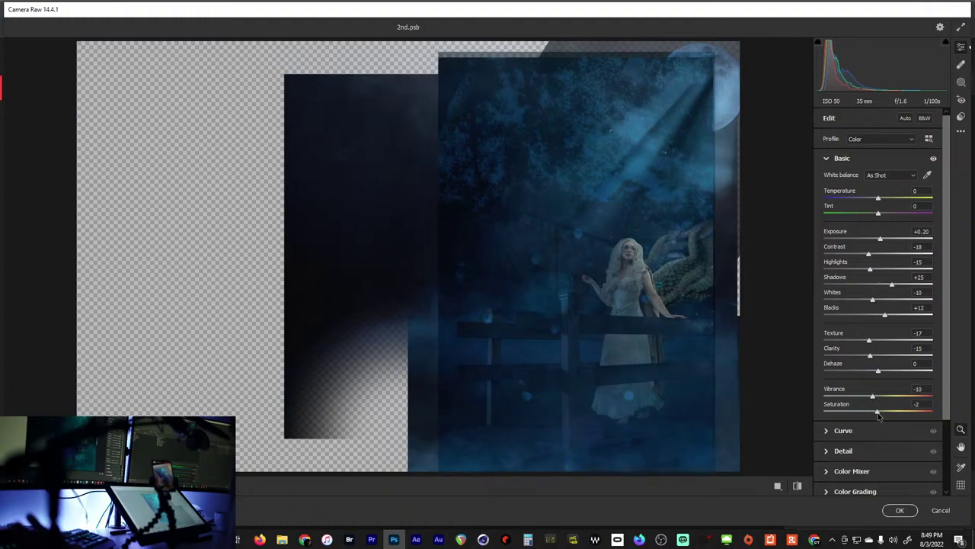
- Shape the parametric curve with Lights at -16 and Shadows at +7
{"action": "mouse_move", "coordinate": [696, 327]}
{"action": "left_mouse_down"}
{"action": "mouse_move", "coordinate": [679, 316]}
{"action": "mouse_move", "coordinate": [704, 312]}
{"action": "left_mouse_up"}
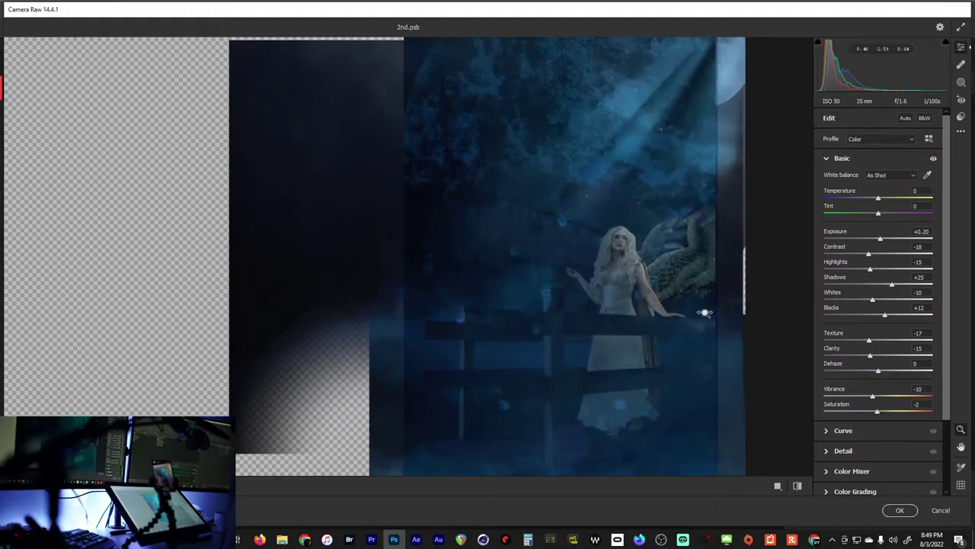
{"action": "left_click", "coordinate": [841, 431]}
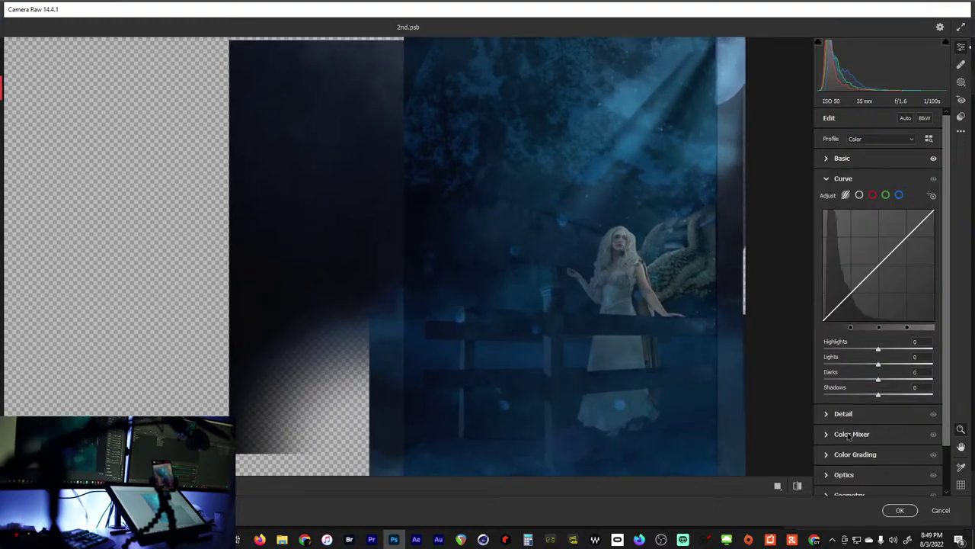
{"action": "left_click_drag", "start_coordinate": [898, 246], "coordinate": [897, 249]}
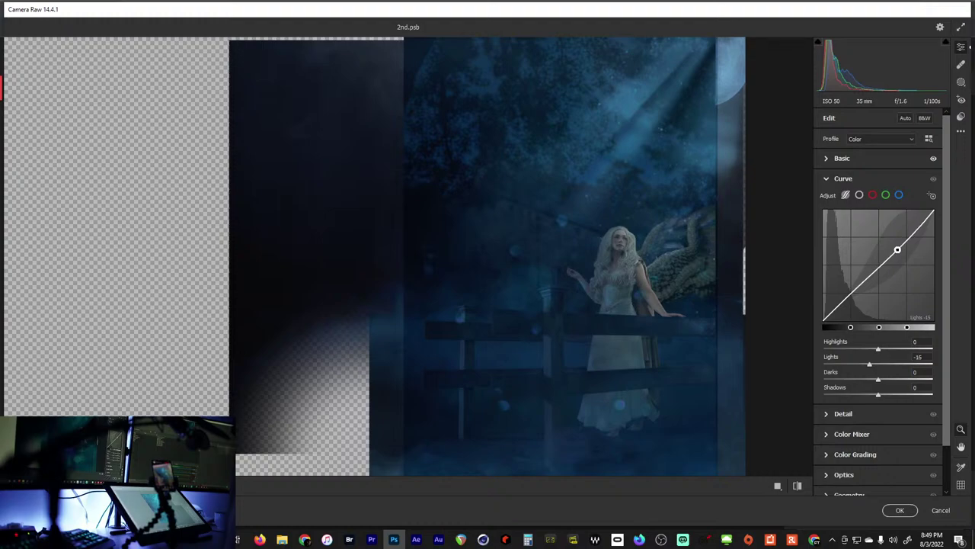
{"action": "left_click_drag", "start_coordinate": [846, 301], "coordinate": [848, 295]}
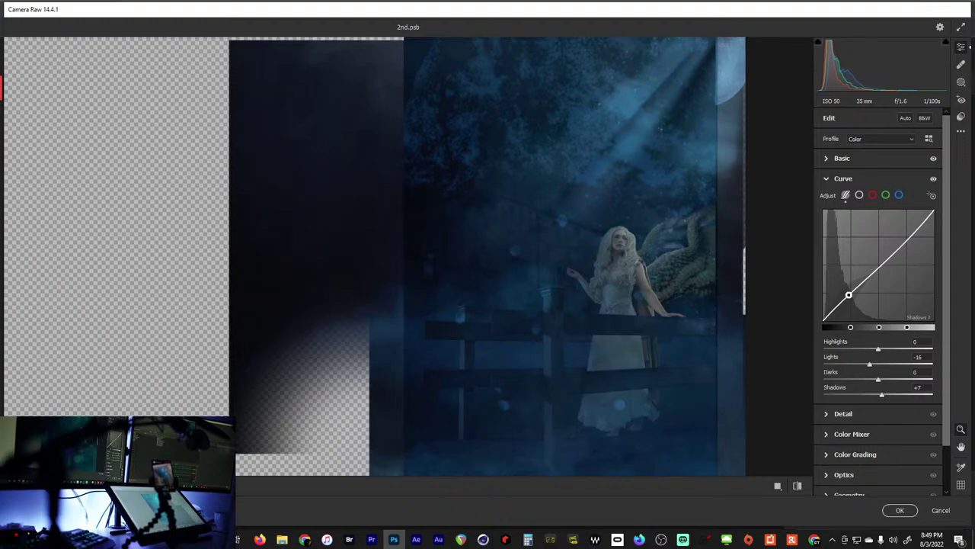
- Set Sharpening to 53 and its Detail to 28, and check the result on the woman's face and the wider composite
{"action": "left_click", "coordinate": [846, 416]}
{"action": "left_click", "coordinate": [617, 280]}
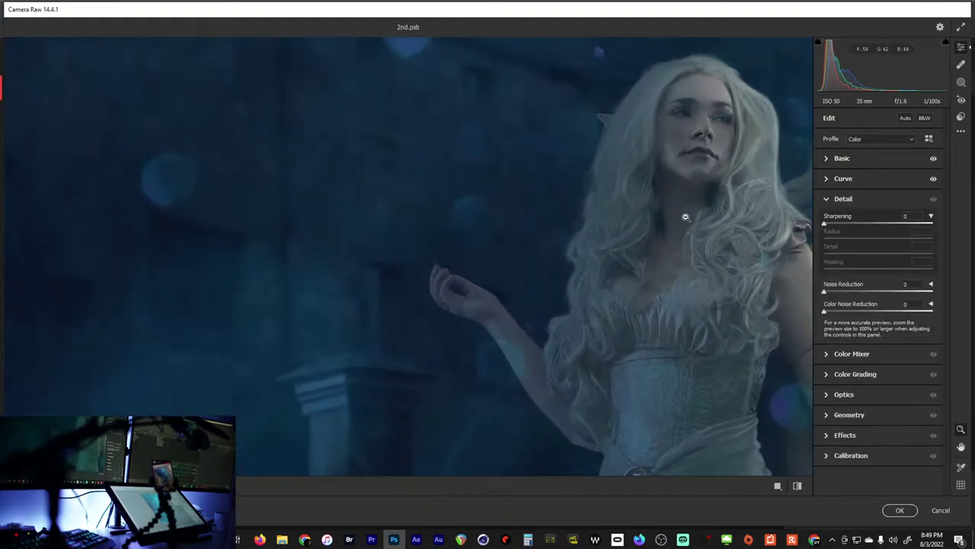
{"action": "left_click_drag", "start_coordinate": [673, 152], "coordinate": [590, 252]}
{"action": "left_click", "coordinate": [589, 252]}
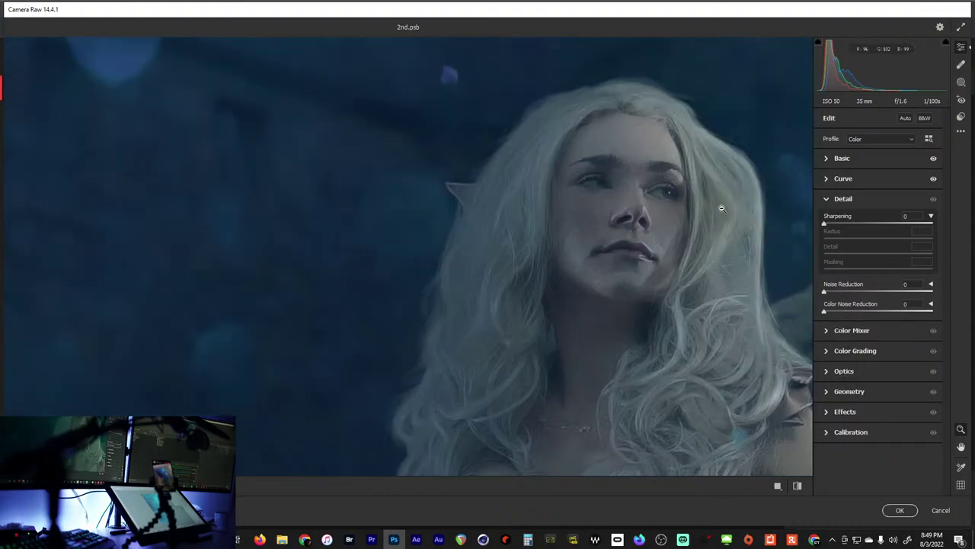
{"action": "left_click", "coordinate": [720, 208], "text": "alt"}
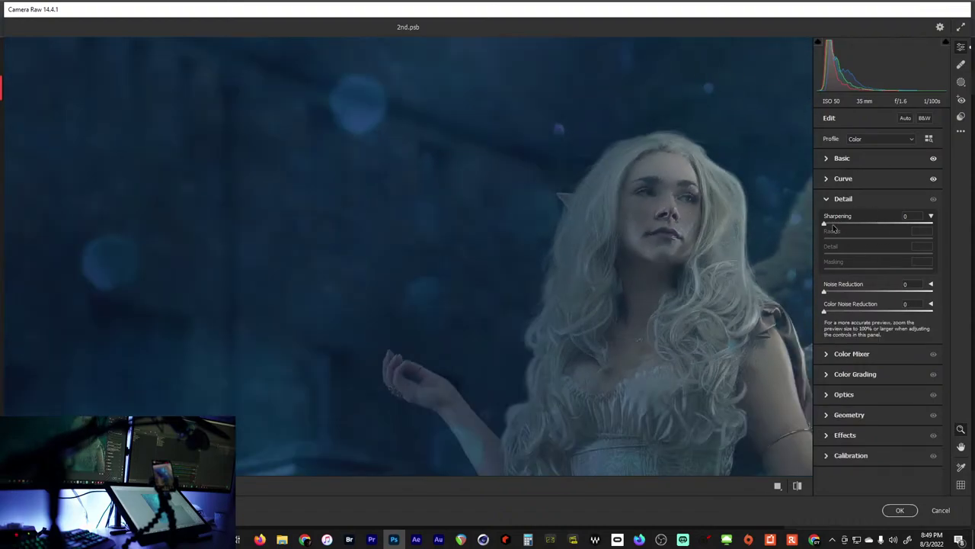
{"action": "left_click_drag", "start_coordinate": [825, 222], "coordinate": [860, 222]}
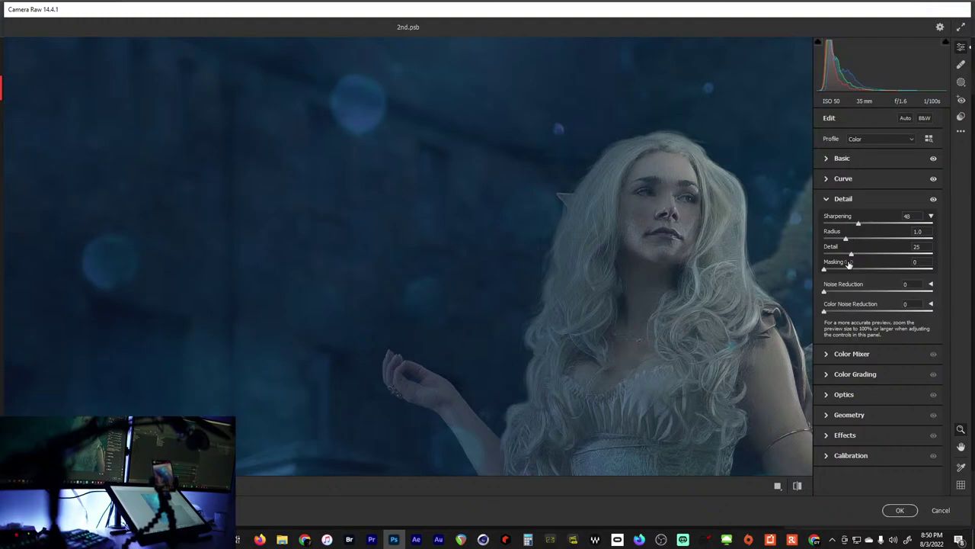
{"action": "left_click_drag", "start_coordinate": [853, 257], "coordinate": [863, 260]}
{"action": "left_click", "coordinate": [631, 293]}
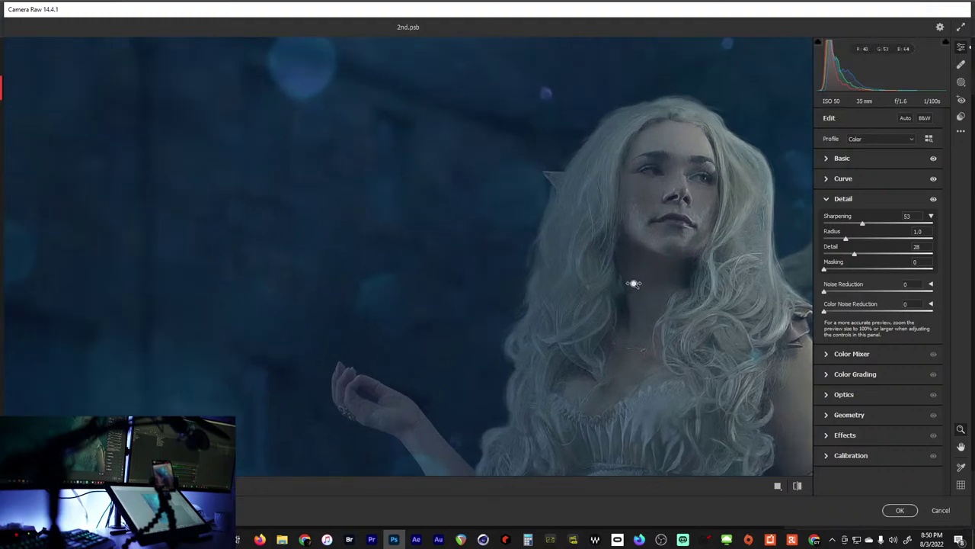
{"action": "key", "text": "h"}
{"action": "left_click_drag", "start_coordinate": [667, 288], "coordinate": [550, 257]}
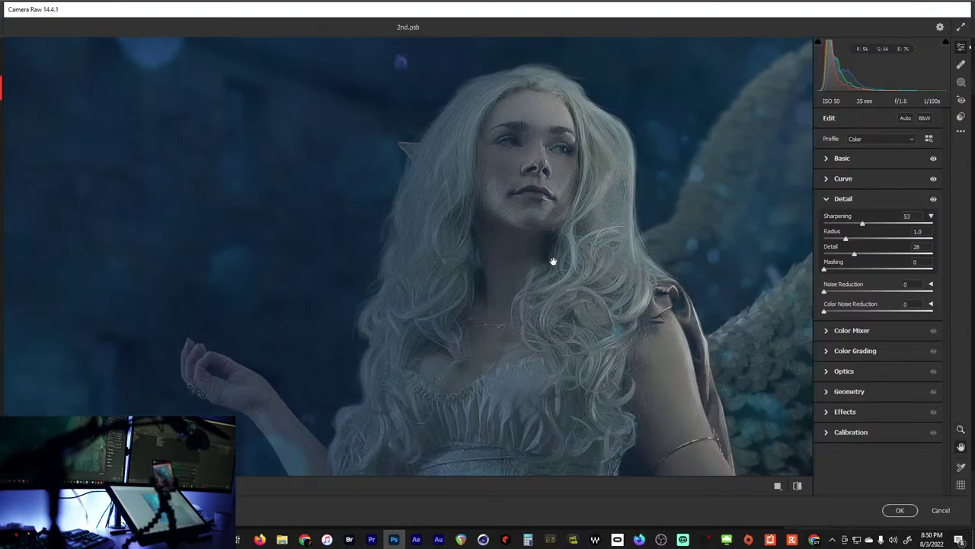
{"action": "left_click_drag", "start_coordinate": [679, 282], "coordinate": [496, 324]}
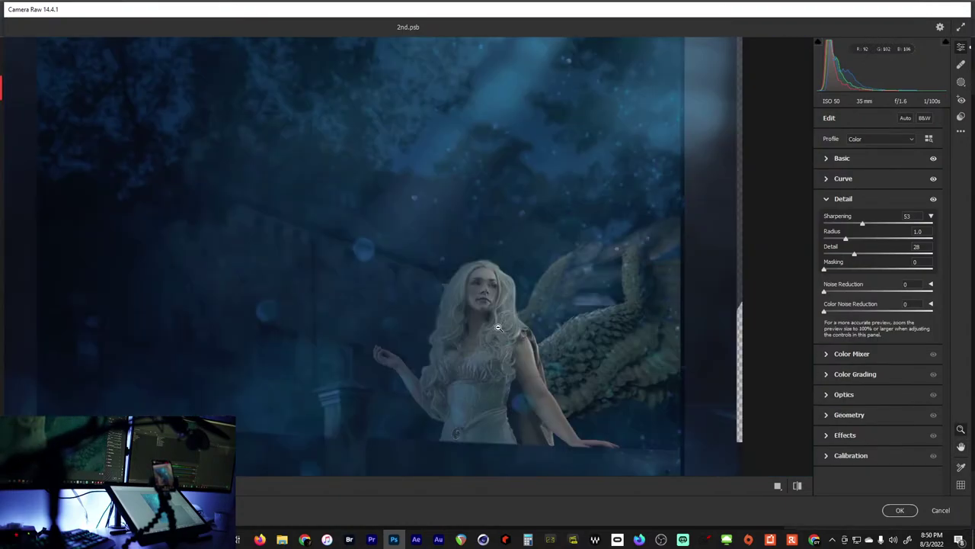
{"action": "left_click_drag", "start_coordinate": [424, 325], "coordinate": [562, 196]}
{"action": "left_click_drag", "start_coordinate": [666, 246], "coordinate": [599, 292]}
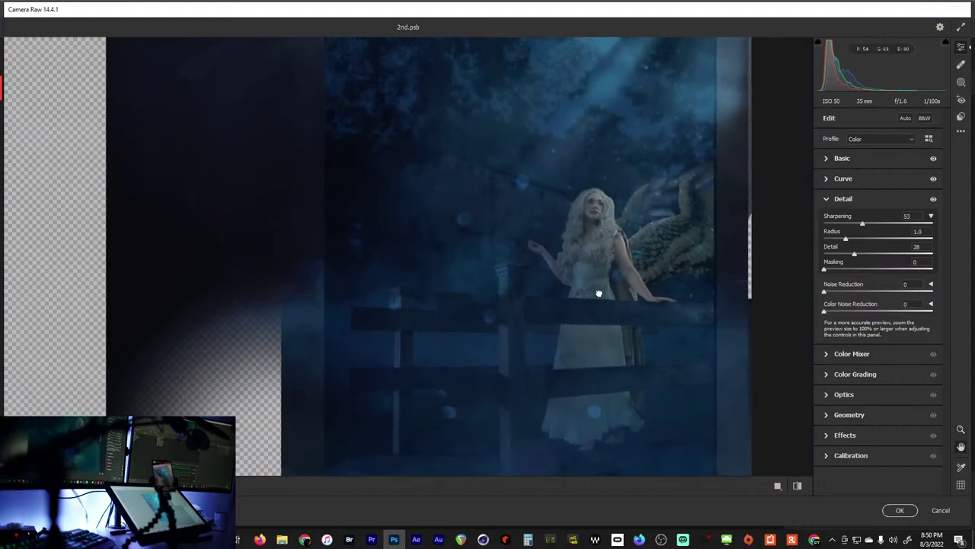
- Grade the global colour with Luminance -23 and a slight orange tint, and return to the three-way colour wheels
{"action": "left_click", "coordinate": [862, 355]}
{"action": "left_click", "coordinate": [853, 404]}
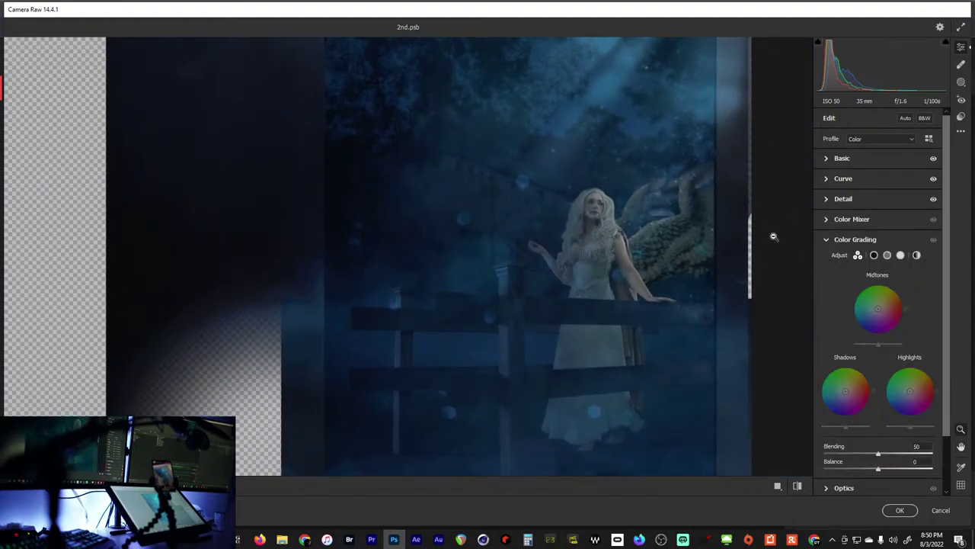
{"action": "left_click", "coordinate": [917, 255]}
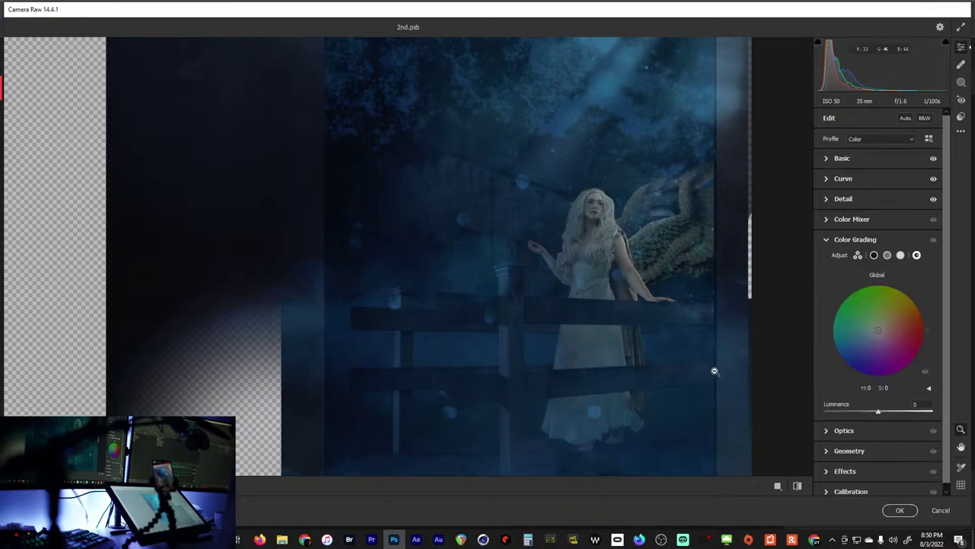
{"action": "scroll", "coordinate": [600, 302], "scroll_direction": "down", "scroll_amount": 3}
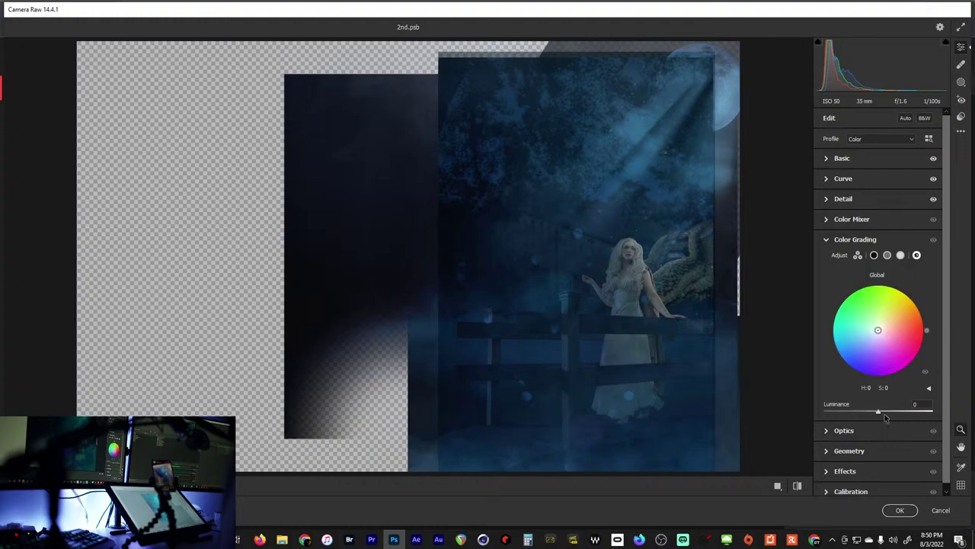
{"action": "mouse_move", "coordinate": [878, 412]}
{"action": "left_mouse_down"}
{"action": "mouse_move", "coordinate": [855, 417]}
{"action": "mouse_move", "coordinate": [874, 415]}
{"action": "mouse_move", "coordinate": [865, 416]}
{"action": "left_mouse_up"}
{"action": "left_click_drag", "start_coordinate": [878, 330], "coordinate": [882, 327]}
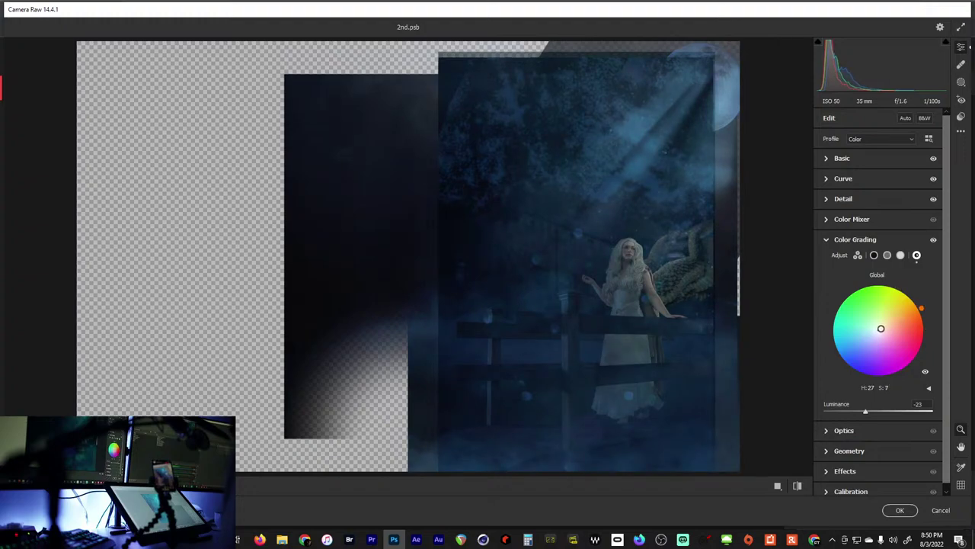
{"action": "left_click_drag", "start_coordinate": [881, 328], "coordinate": [880, 329]}
{"action": "mouse_move", "coordinate": [880, 328]}
{"action": "left_mouse_down"}
{"action": "mouse_move", "coordinate": [917, 303]}
{"action": "mouse_move", "coordinate": [918, 321]}
{"action": "mouse_move", "coordinate": [915, 306]}
{"action": "left_mouse_up"}
{"action": "left_click", "coordinate": [857, 256]}
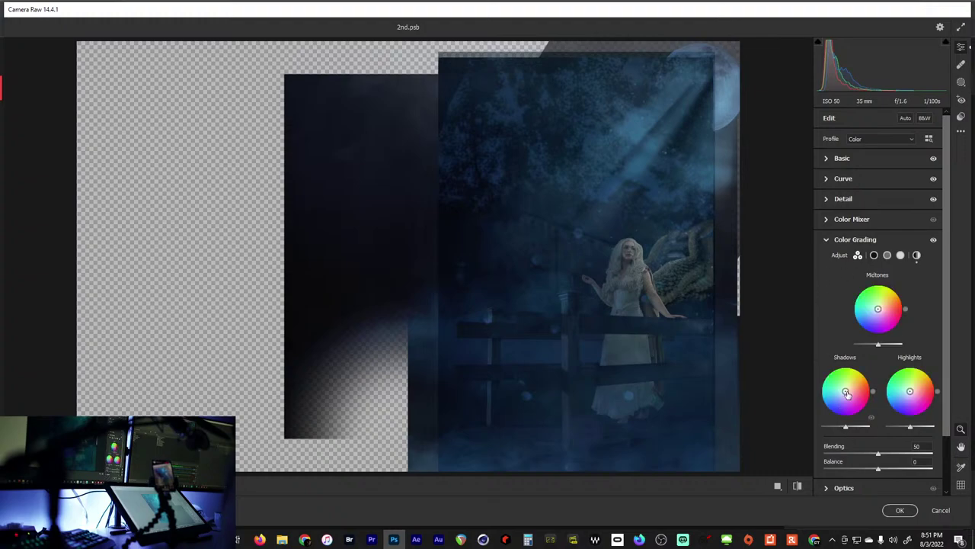
- Tint the shadows slightly cyan with hue 180 and saturation 4, and set the global Luminance to +7
{"action": "left_click_drag", "start_coordinate": [843, 393], "coordinate": [844, 391]}
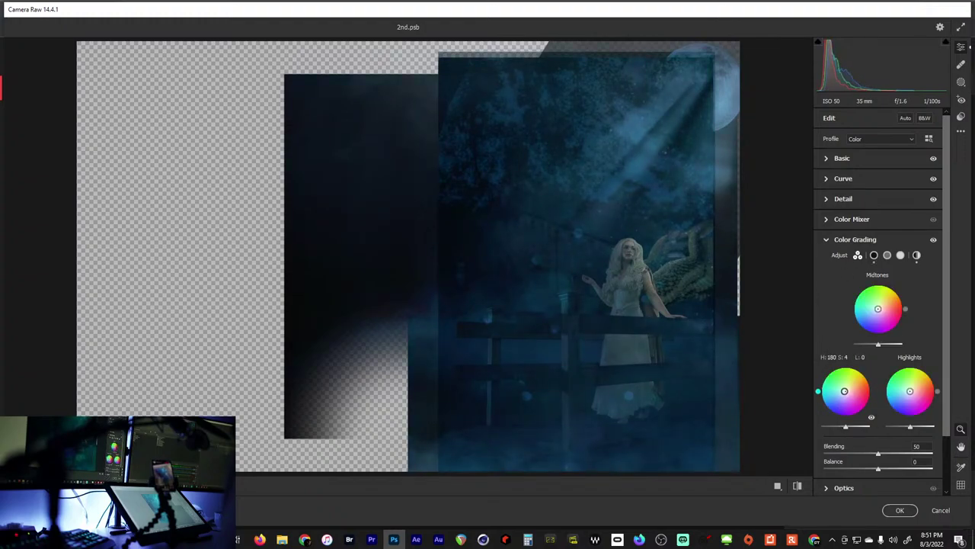
{"action": "left_click_drag", "start_coordinate": [846, 426], "coordinate": [847, 433]}
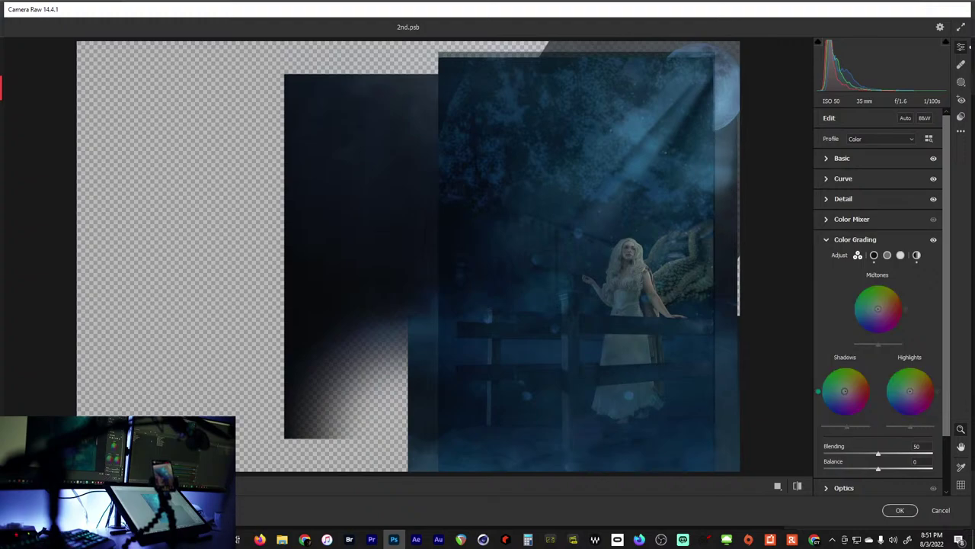
{"action": "left_click", "coordinate": [916, 254]}
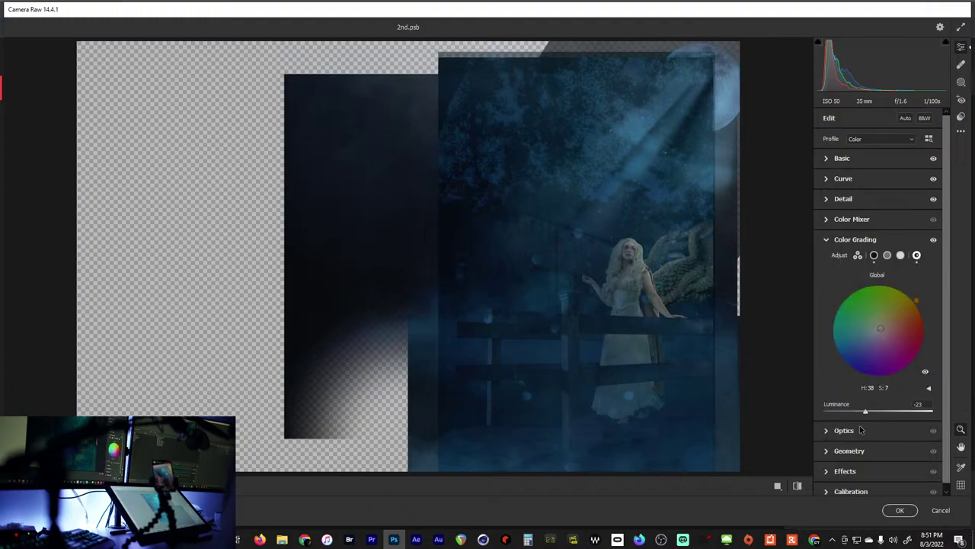
{"action": "left_click_drag", "start_coordinate": [865, 413], "coordinate": [880, 416]}
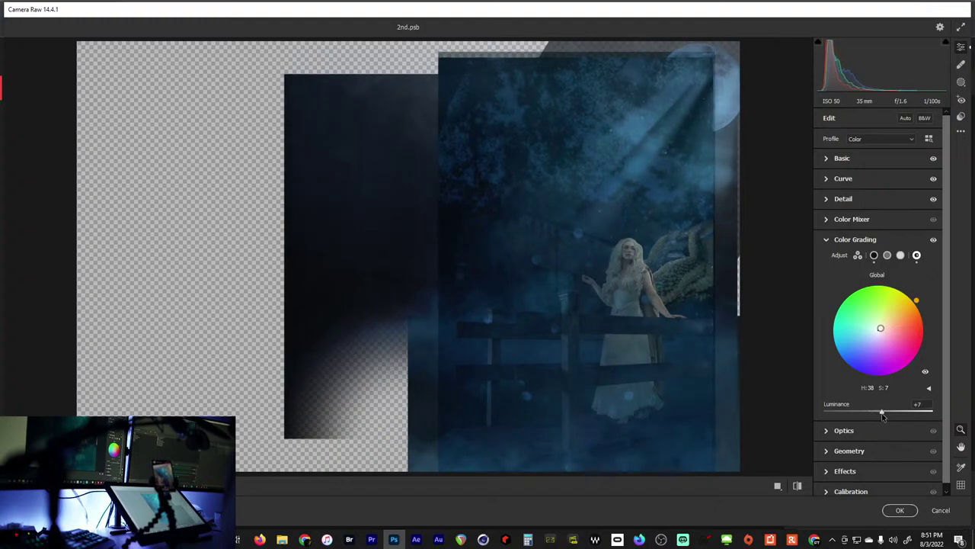
- Brighten the highlights to luminance 66 and the midtones to luminance 41, giving both a slight orange tint
{"action": "left_click", "coordinate": [857, 256]}
{"action": "left_click_drag", "start_coordinate": [912, 427], "coordinate": [928, 431]}
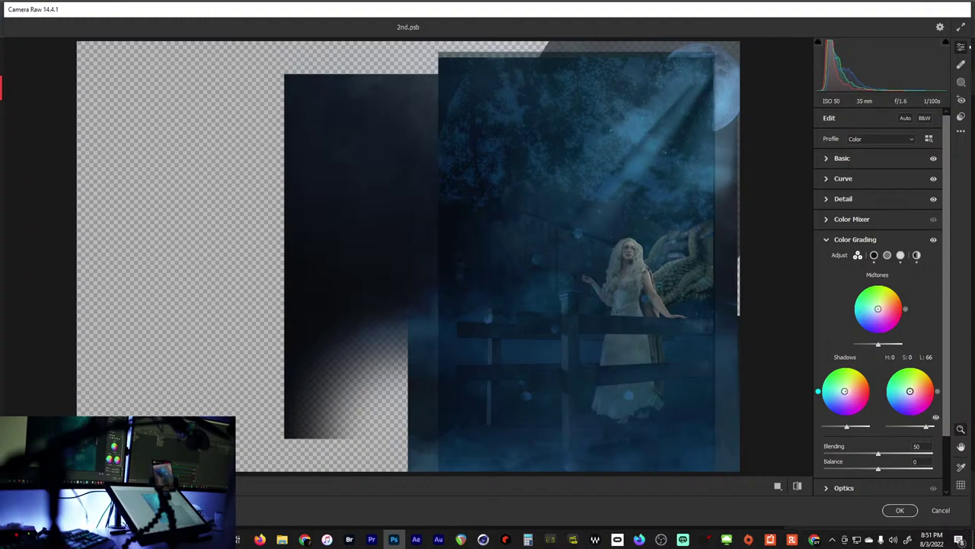
{"action": "mouse_move", "coordinate": [910, 393]}
{"action": "left_mouse_down"}
{"action": "mouse_move", "coordinate": [900, 390]}
{"action": "mouse_move", "coordinate": [913, 390]}
{"action": "left_mouse_up"}
{"action": "left_click_drag", "start_coordinate": [880, 346], "coordinate": [888, 348]}
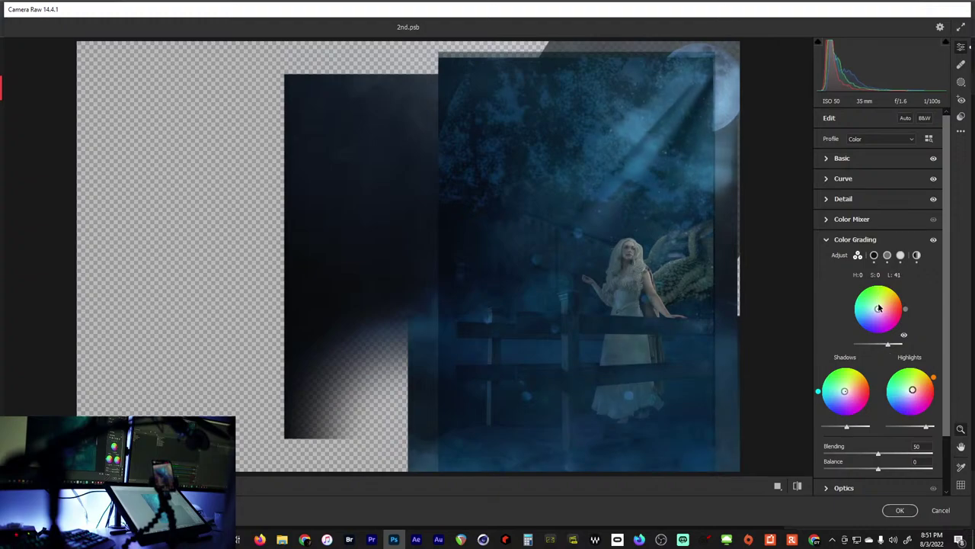
{"action": "left_click_drag", "start_coordinate": [878, 307], "coordinate": [879, 308]}
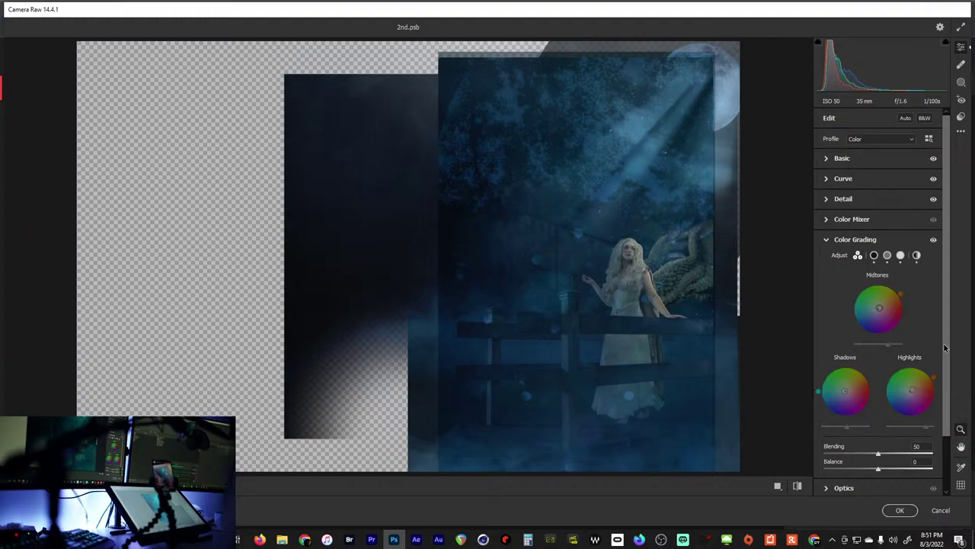
- Adjust the saturation of the red, green and blue primaries in Calibration and apply the Camera Raw grade
{"action": "scroll", "coordinate": [945, 347], "scroll_direction": "down", "scroll_amount": 2}
{"action": "left_click", "coordinate": [866, 491]}
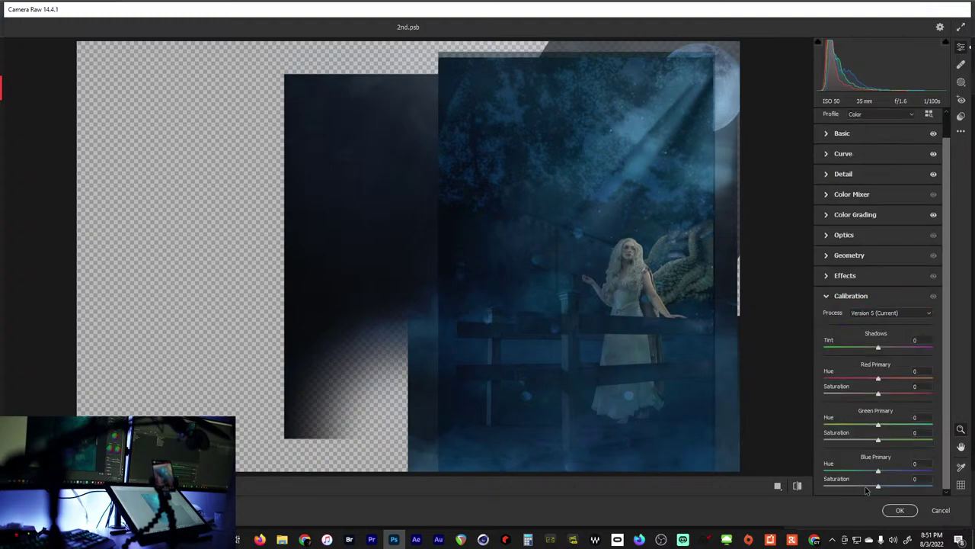
{"action": "left_click", "coordinate": [609, 267]}
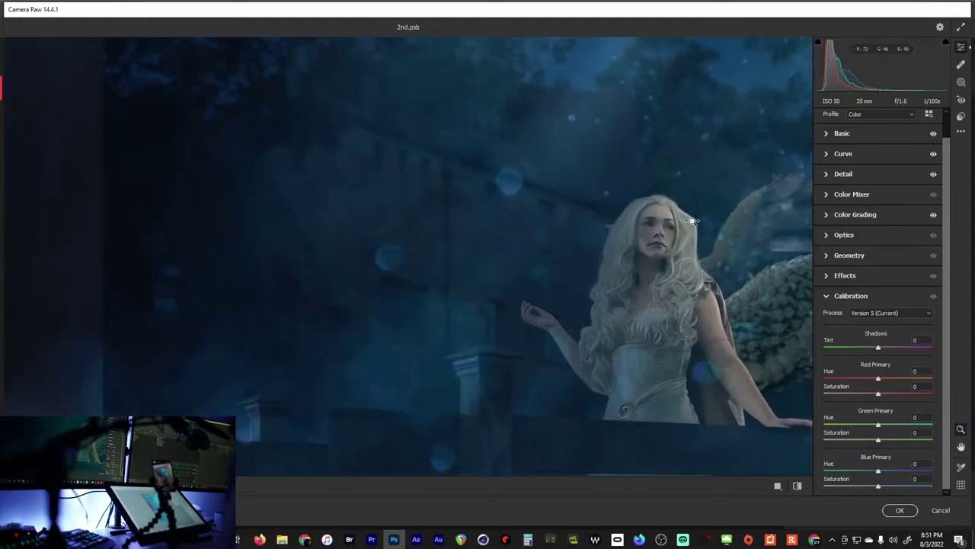
{"action": "left_click", "coordinate": [692, 221]}
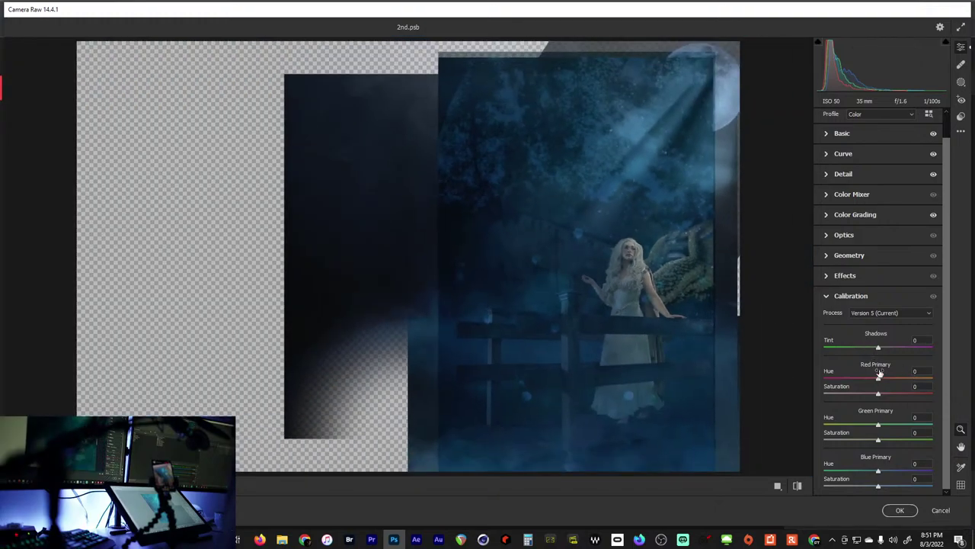
{"action": "left_click_drag", "start_coordinate": [894, 396], "coordinate": [876, 406]}
{"action": "mouse_move", "coordinate": [879, 442]}
{"action": "left_mouse_down"}
{"action": "mouse_move", "coordinate": [866, 442]}
{"action": "mouse_move", "coordinate": [880, 443]}
{"action": "left_mouse_up"}
{"action": "left_click_drag", "start_coordinate": [881, 446], "coordinate": [881, 446]}
{"action": "left_click_drag", "start_coordinate": [887, 488], "coordinate": [874, 491]}
{"action": "left_click", "coordinate": [904, 510]}
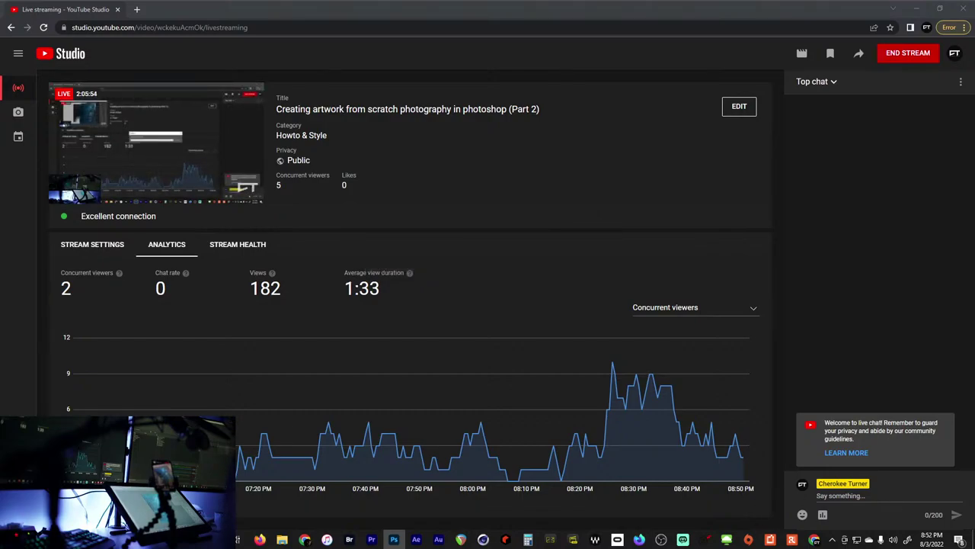
- Switch to File Explorer, open the black CT logo image from the desktop's Old_Website folder, and minimise the folder window
{"action": "key", "text": "alt+Tab"}
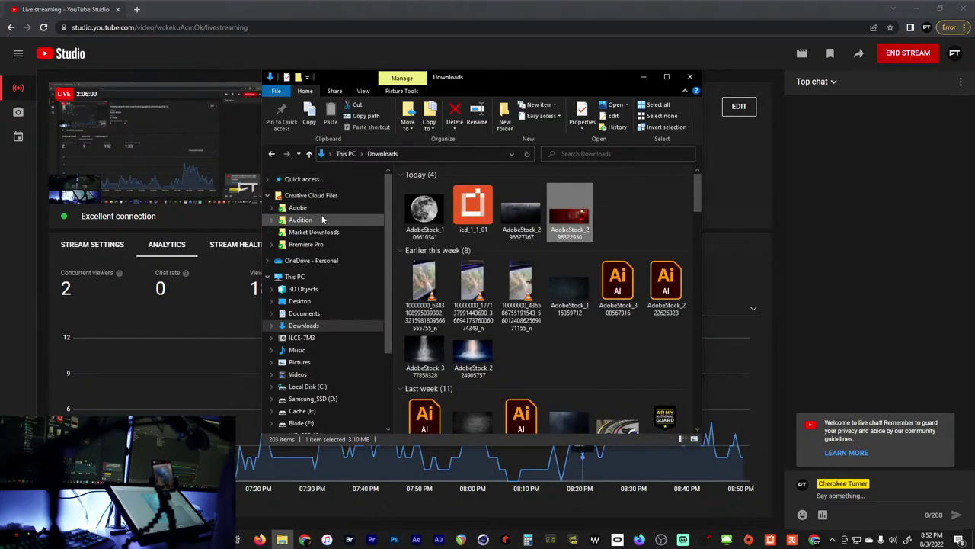
{"action": "left_click", "coordinate": [323, 302]}
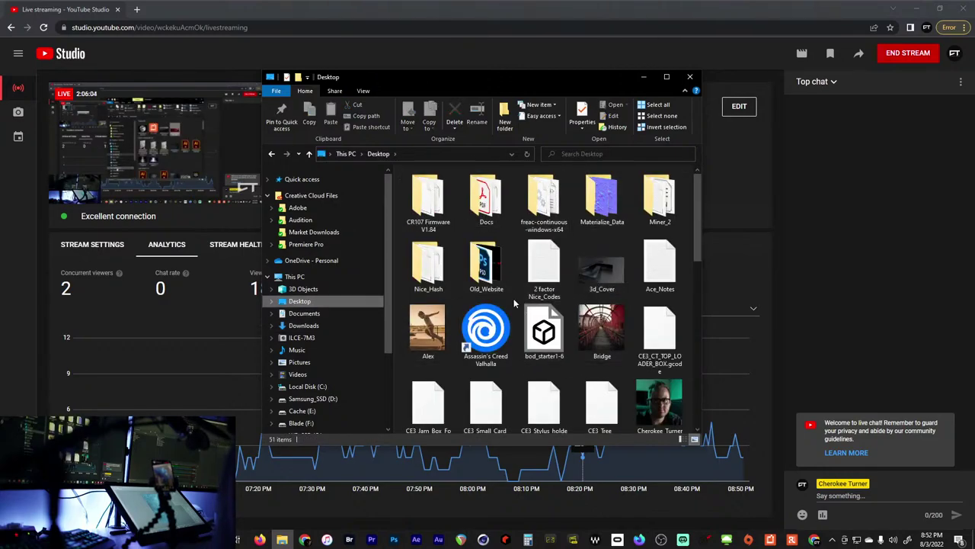
{"action": "double_click", "coordinate": [486, 264]}
{"action": "left_click_drag", "start_coordinate": [699, 205], "coordinate": [694, 291]}
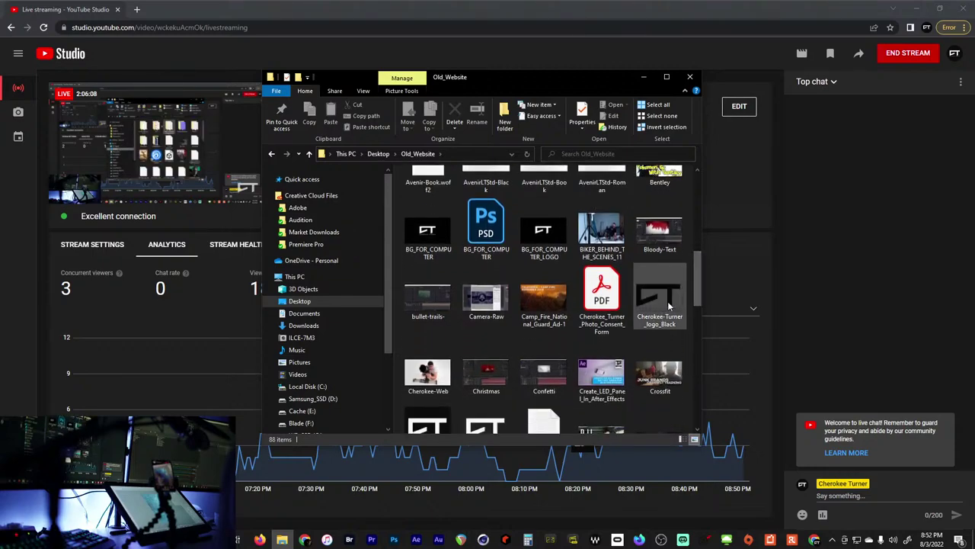
{"action": "scroll", "coordinate": [610, 304], "scroll_direction": "down", "scroll_amount": 1}
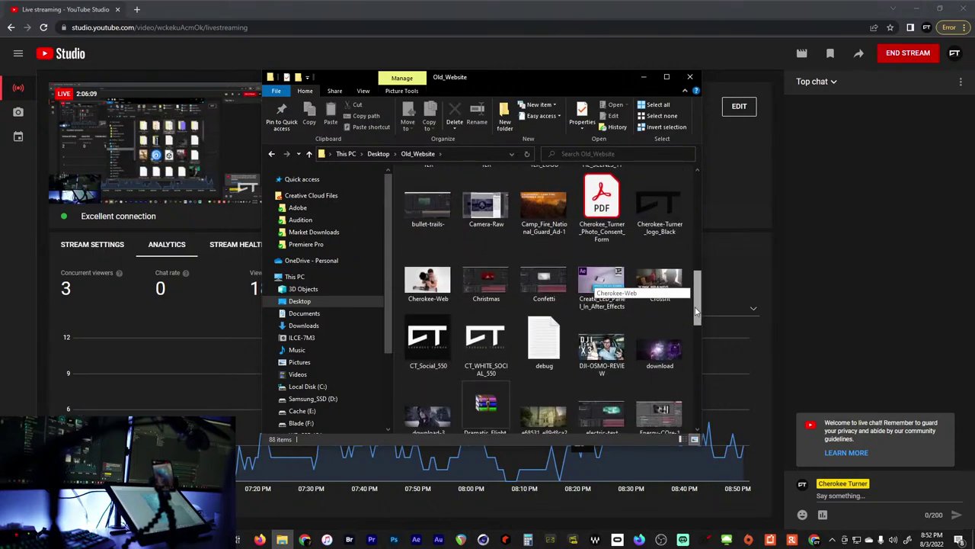
{"action": "double_click", "coordinate": [660, 204]}
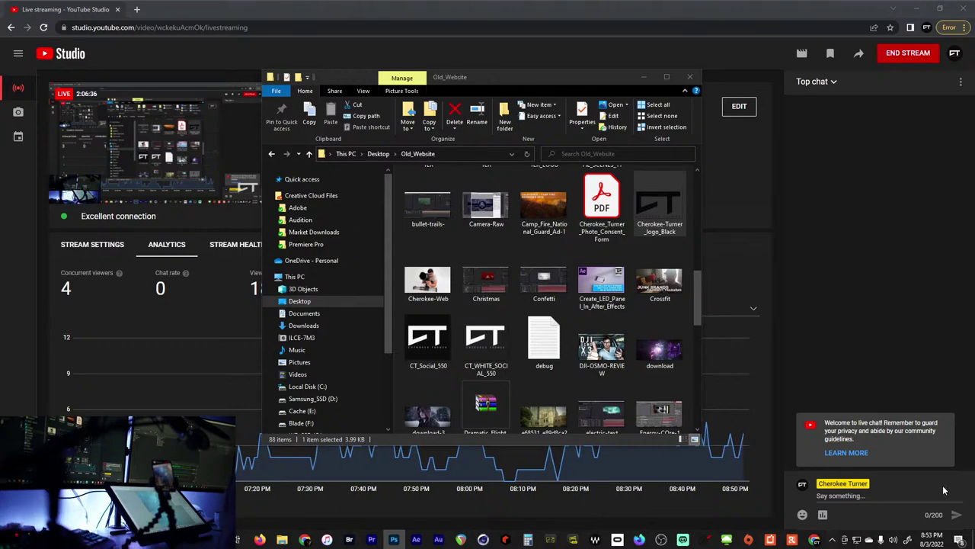
{"action": "left_click", "coordinate": [641, 80]}
{"action": "mouse_move", "coordinate": [650, 355]}
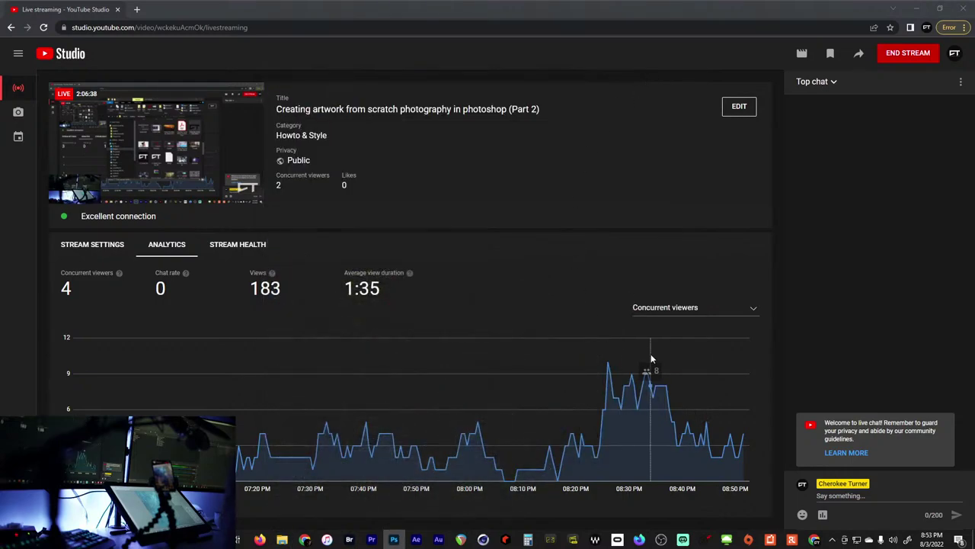